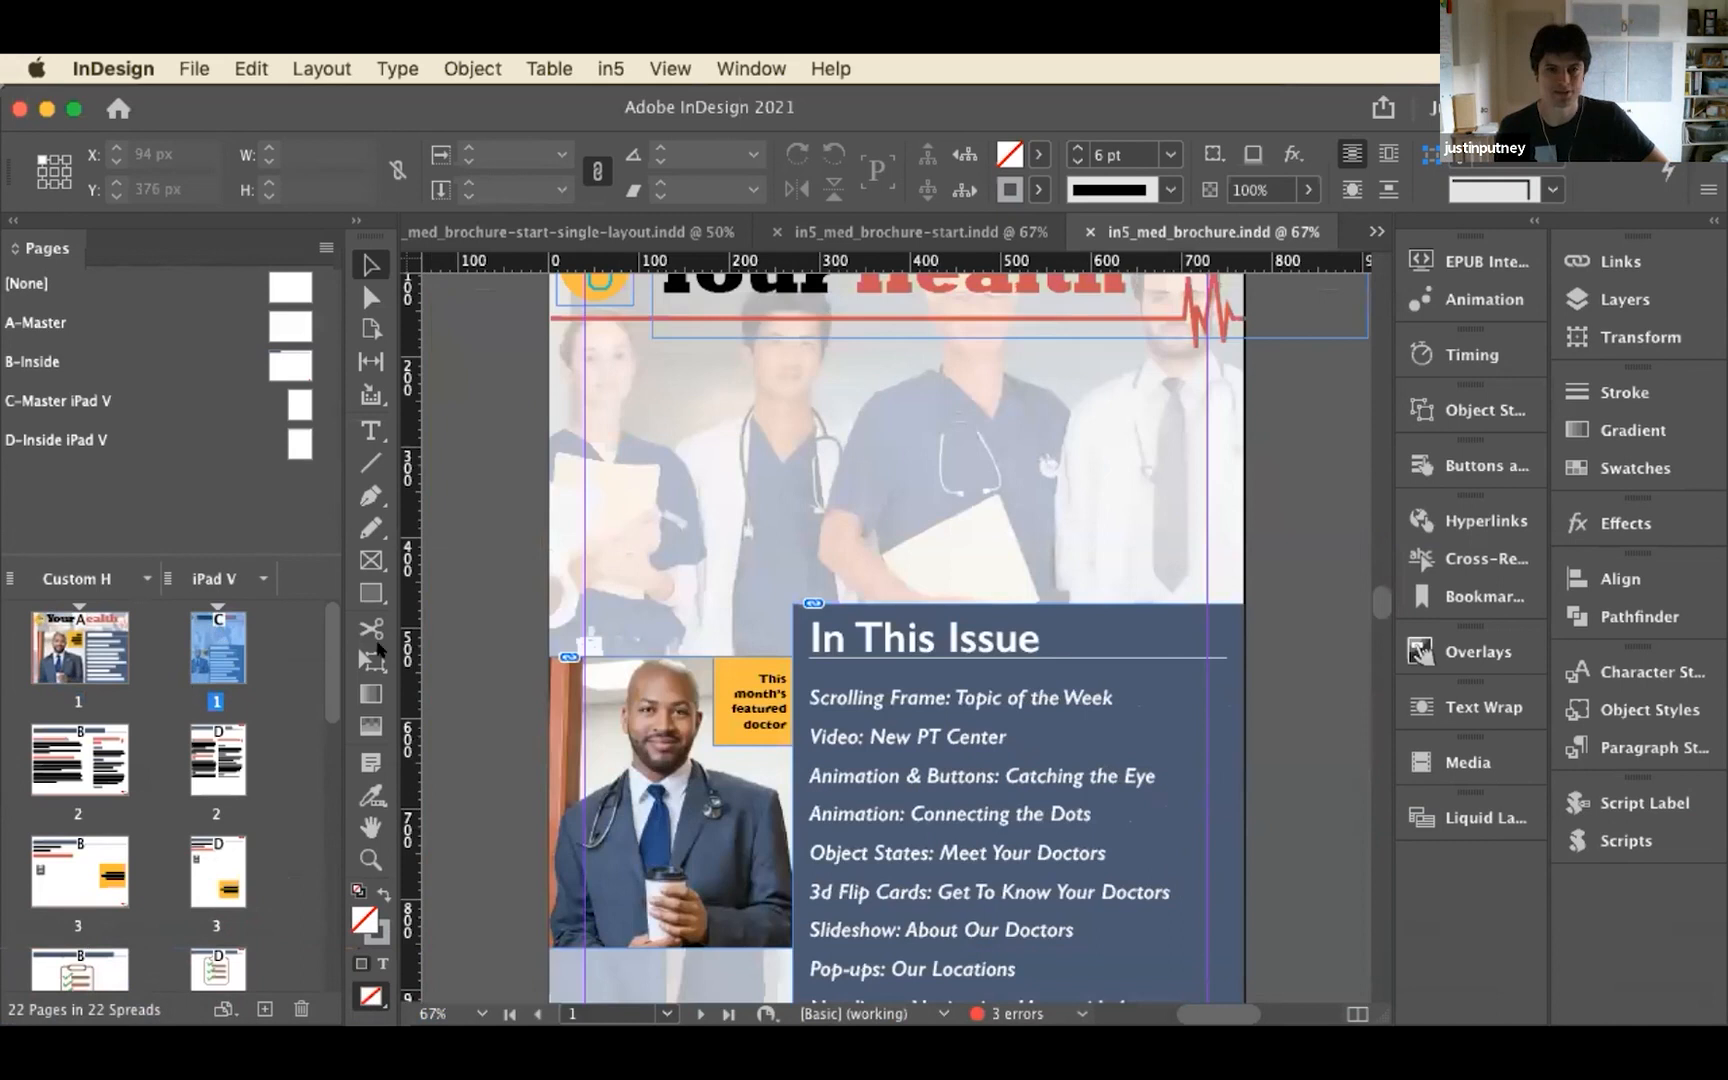
# Look through the pages of the vertical brochure layout, from the cover to the 3D model rotation page
pyautogui.scroll(5, 478, 642)
pyautogui.scroll(-3, 478, 642)
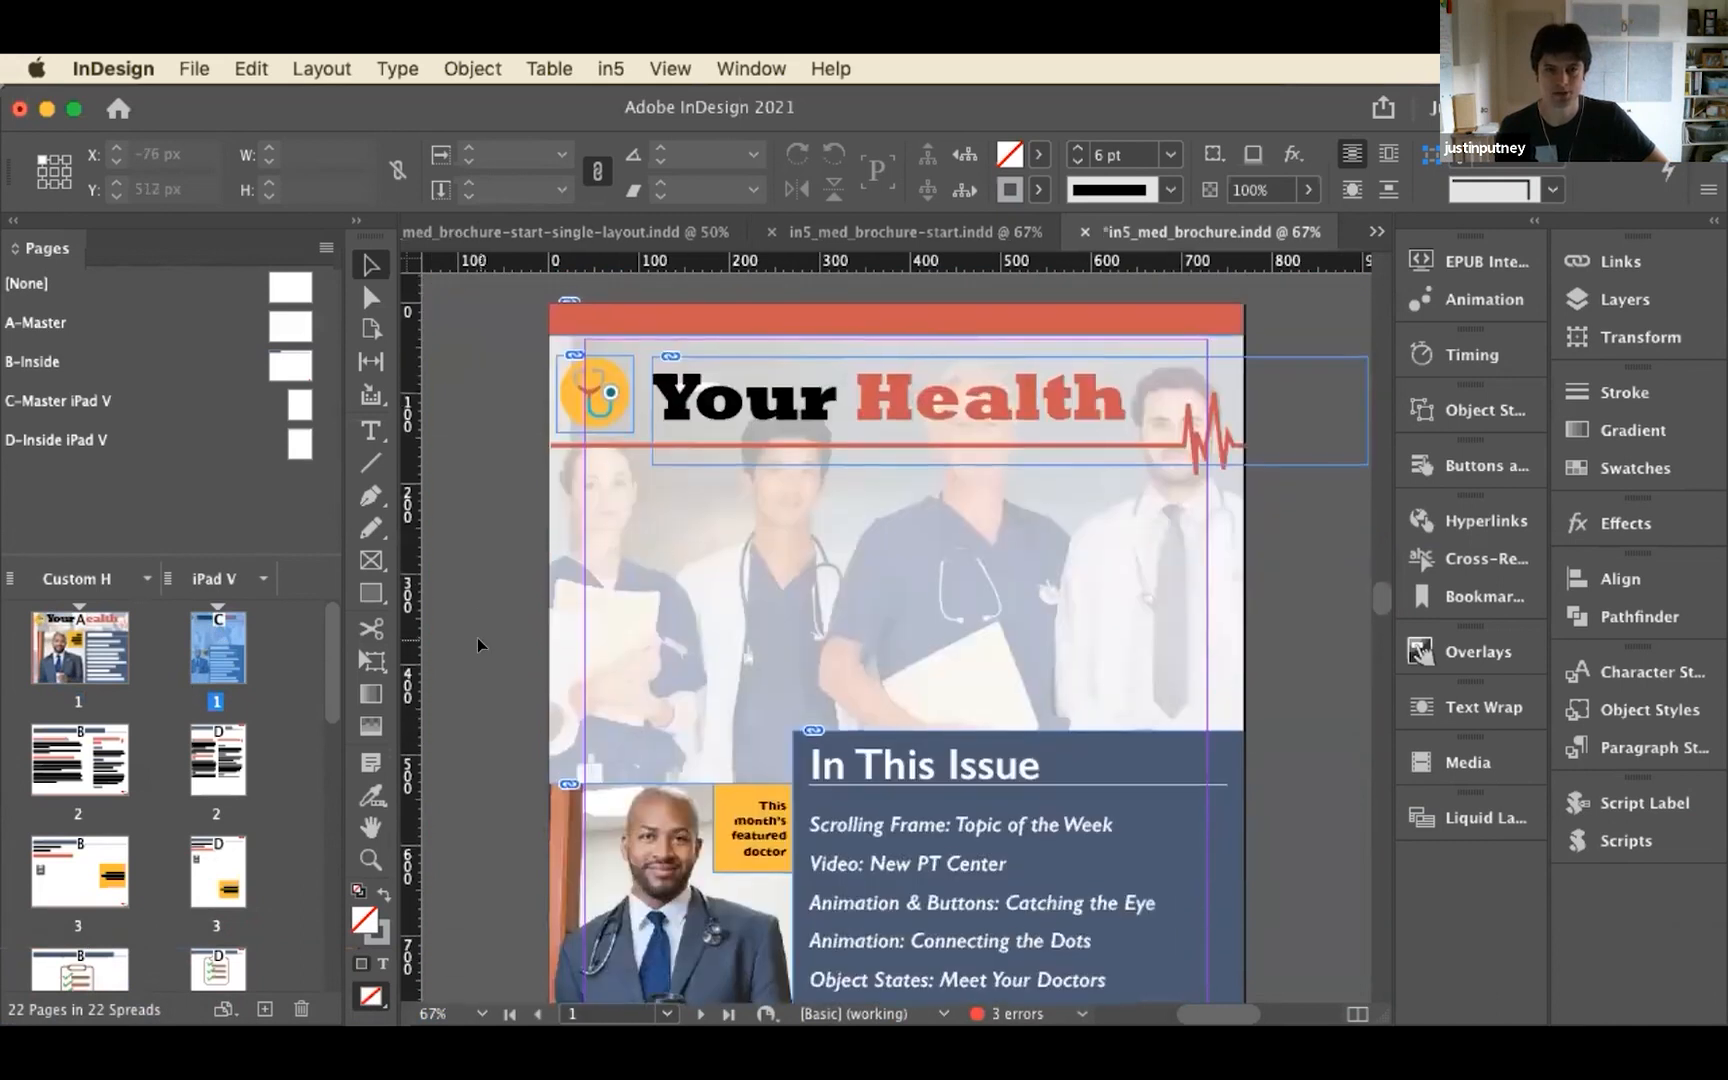
pyautogui.scroll(14, 478, 642)
pyautogui.scroll(-2, 478, 642)
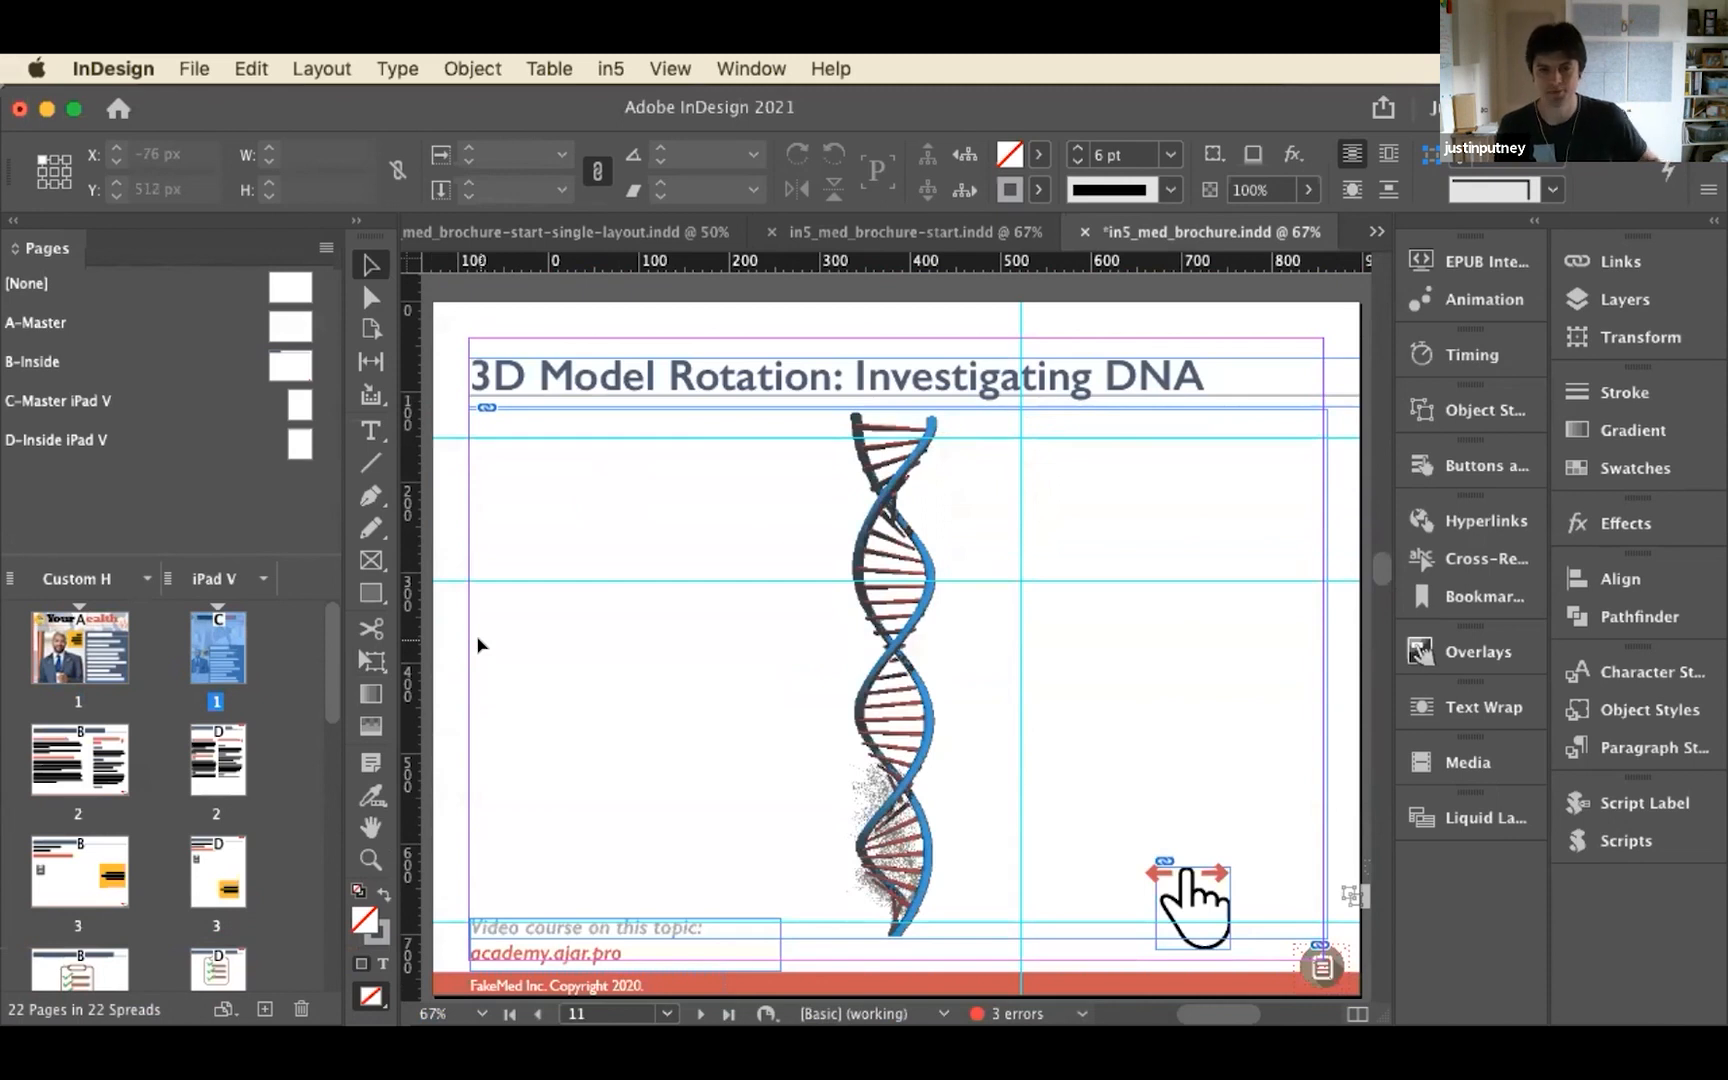
pyautogui.scroll(-15, 479, 645)
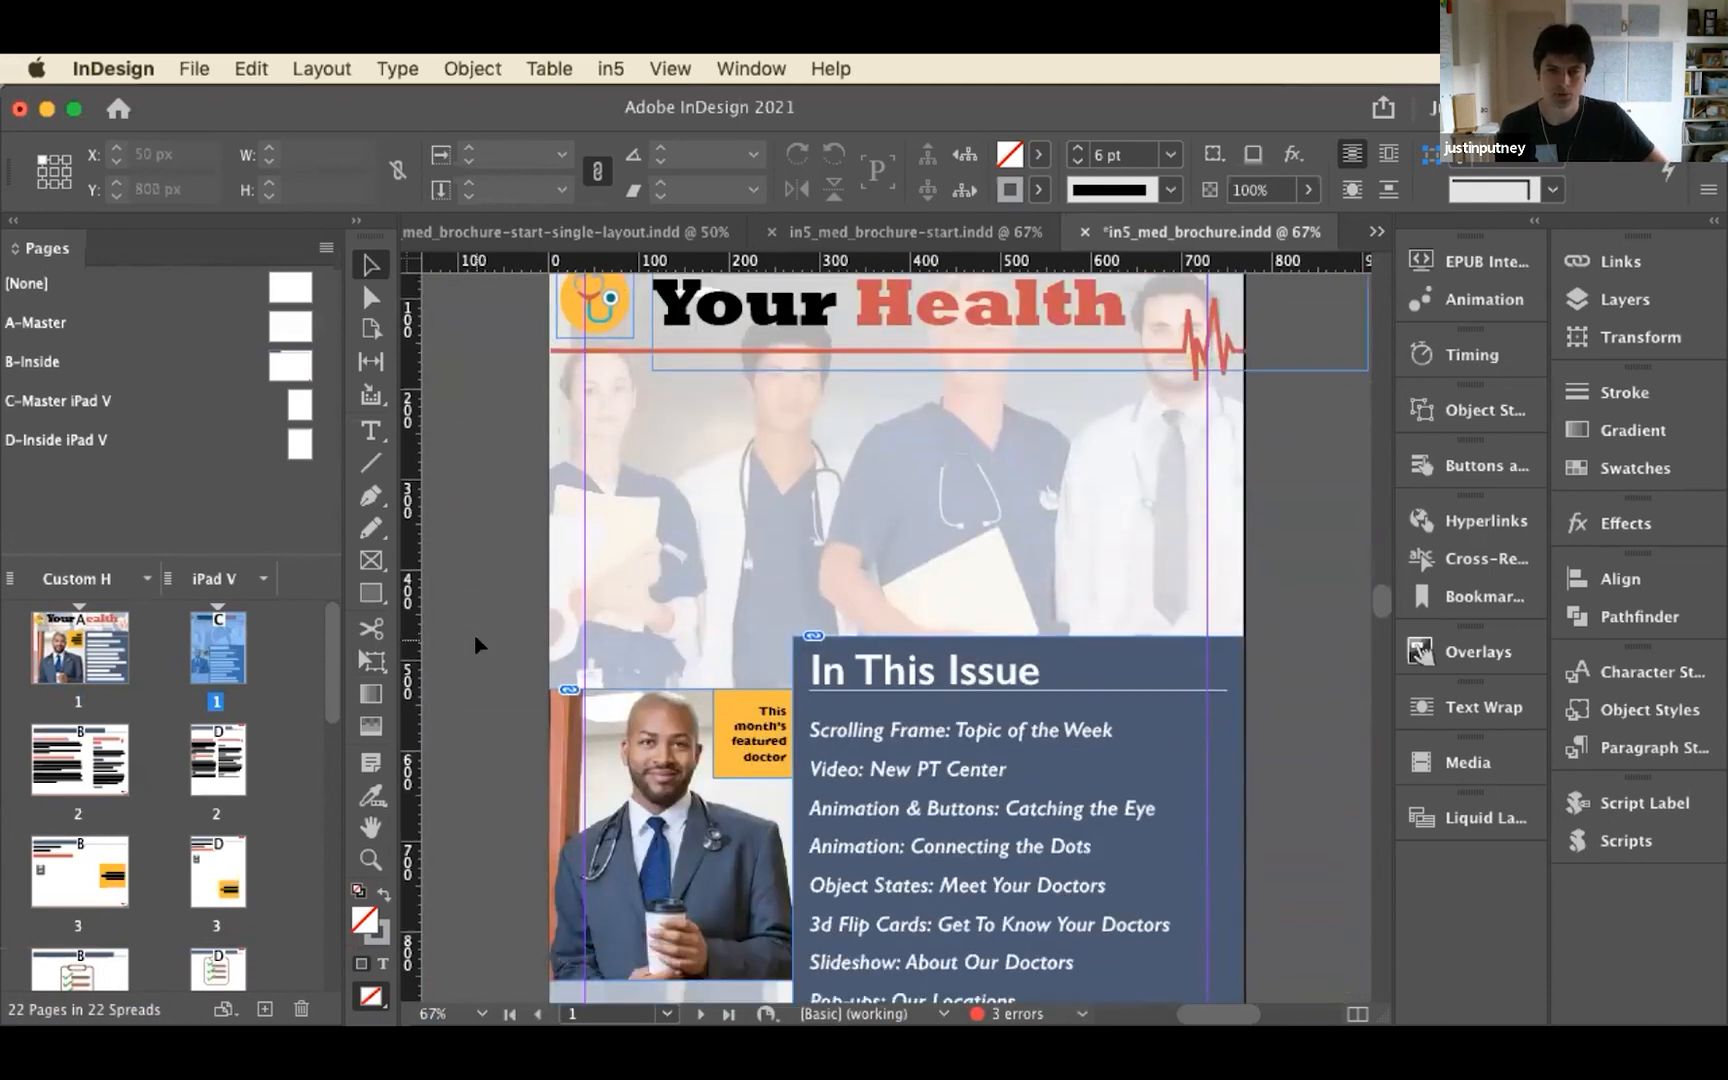
pyautogui.scroll(-10, 476, 643)
pyautogui.scroll(10, 466, 637)
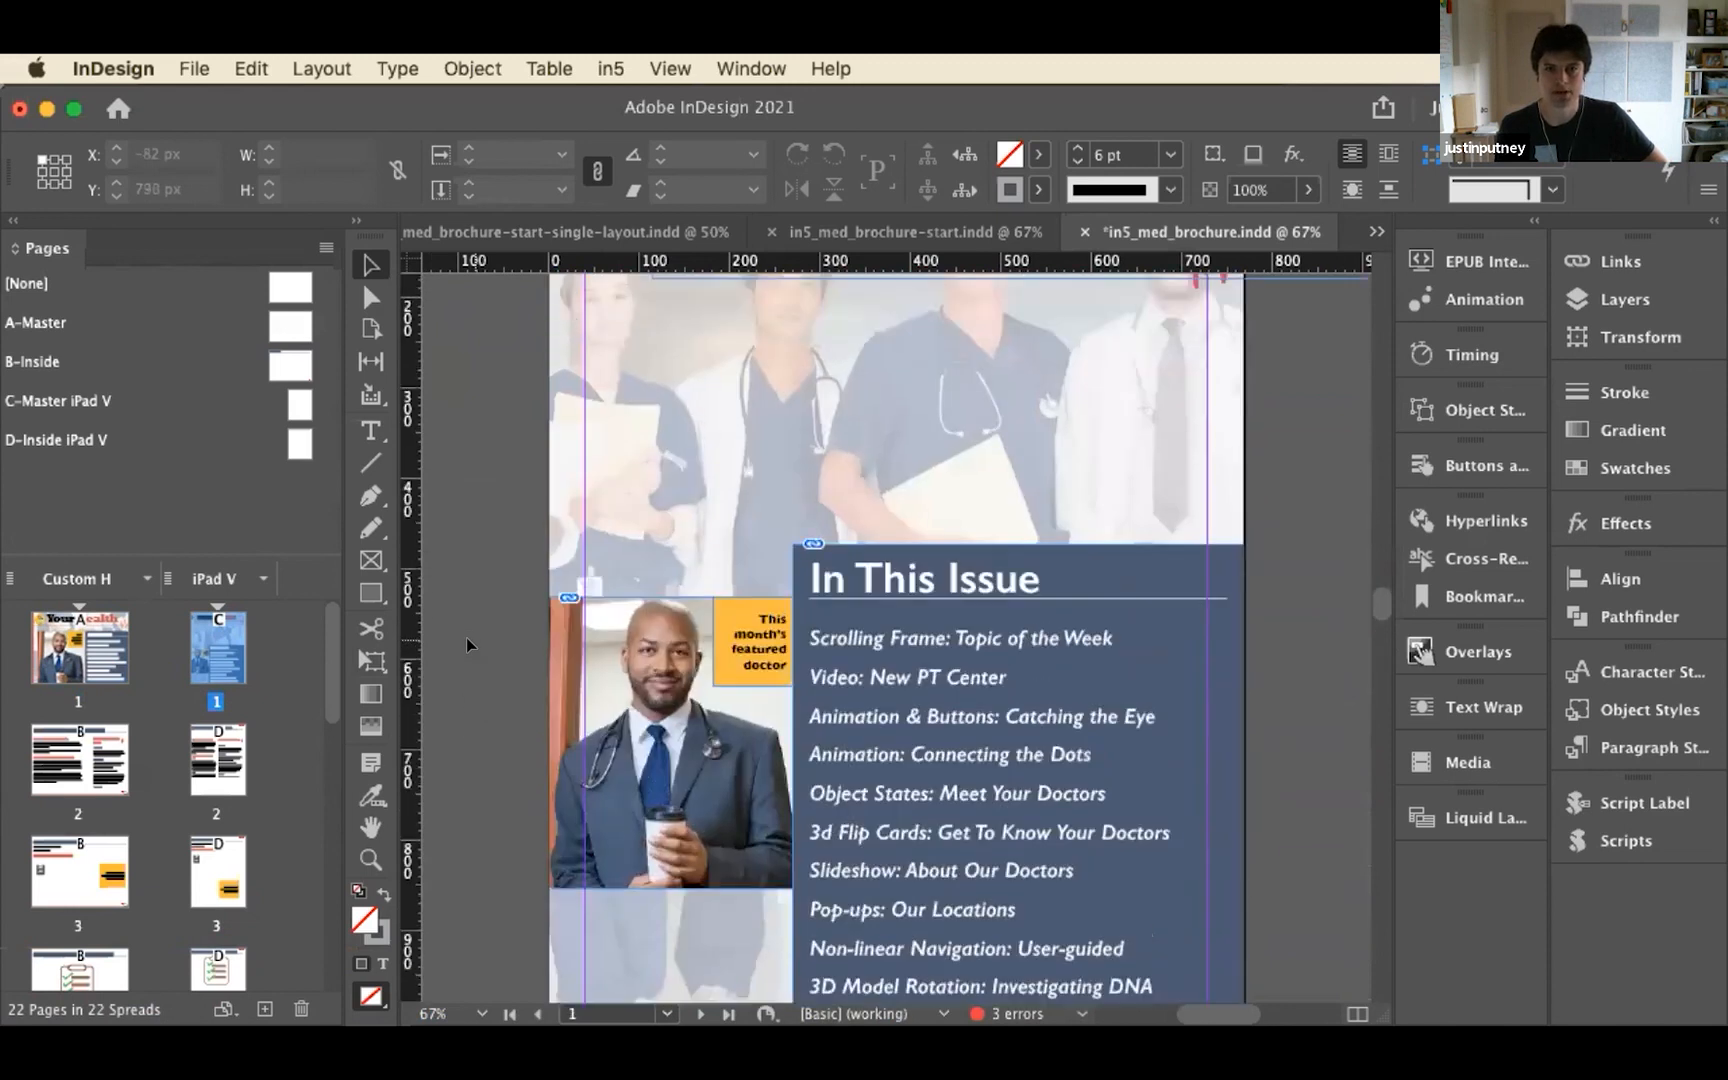
pyautogui.scroll(2, 466, 637)
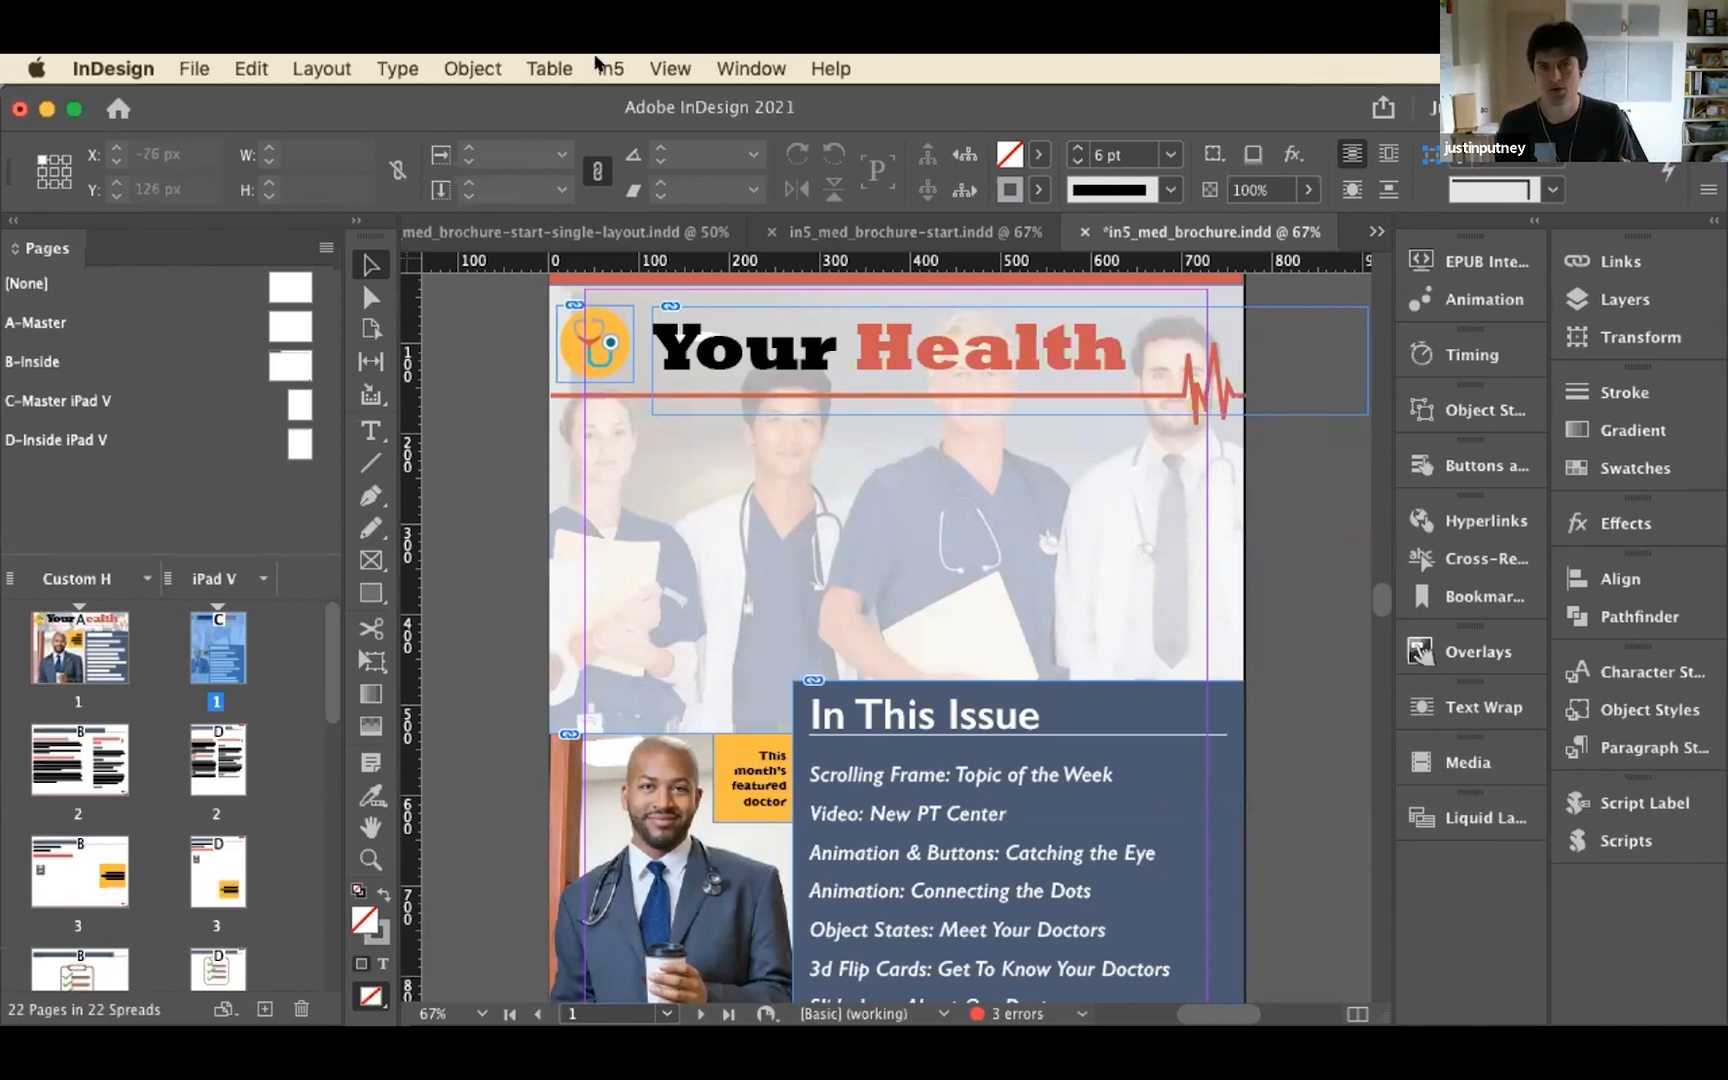
# Start the in5 Easy Export Wizard, saving the document as required, and choose Flipbook as the magazine type
pyautogui.click(750, 68)
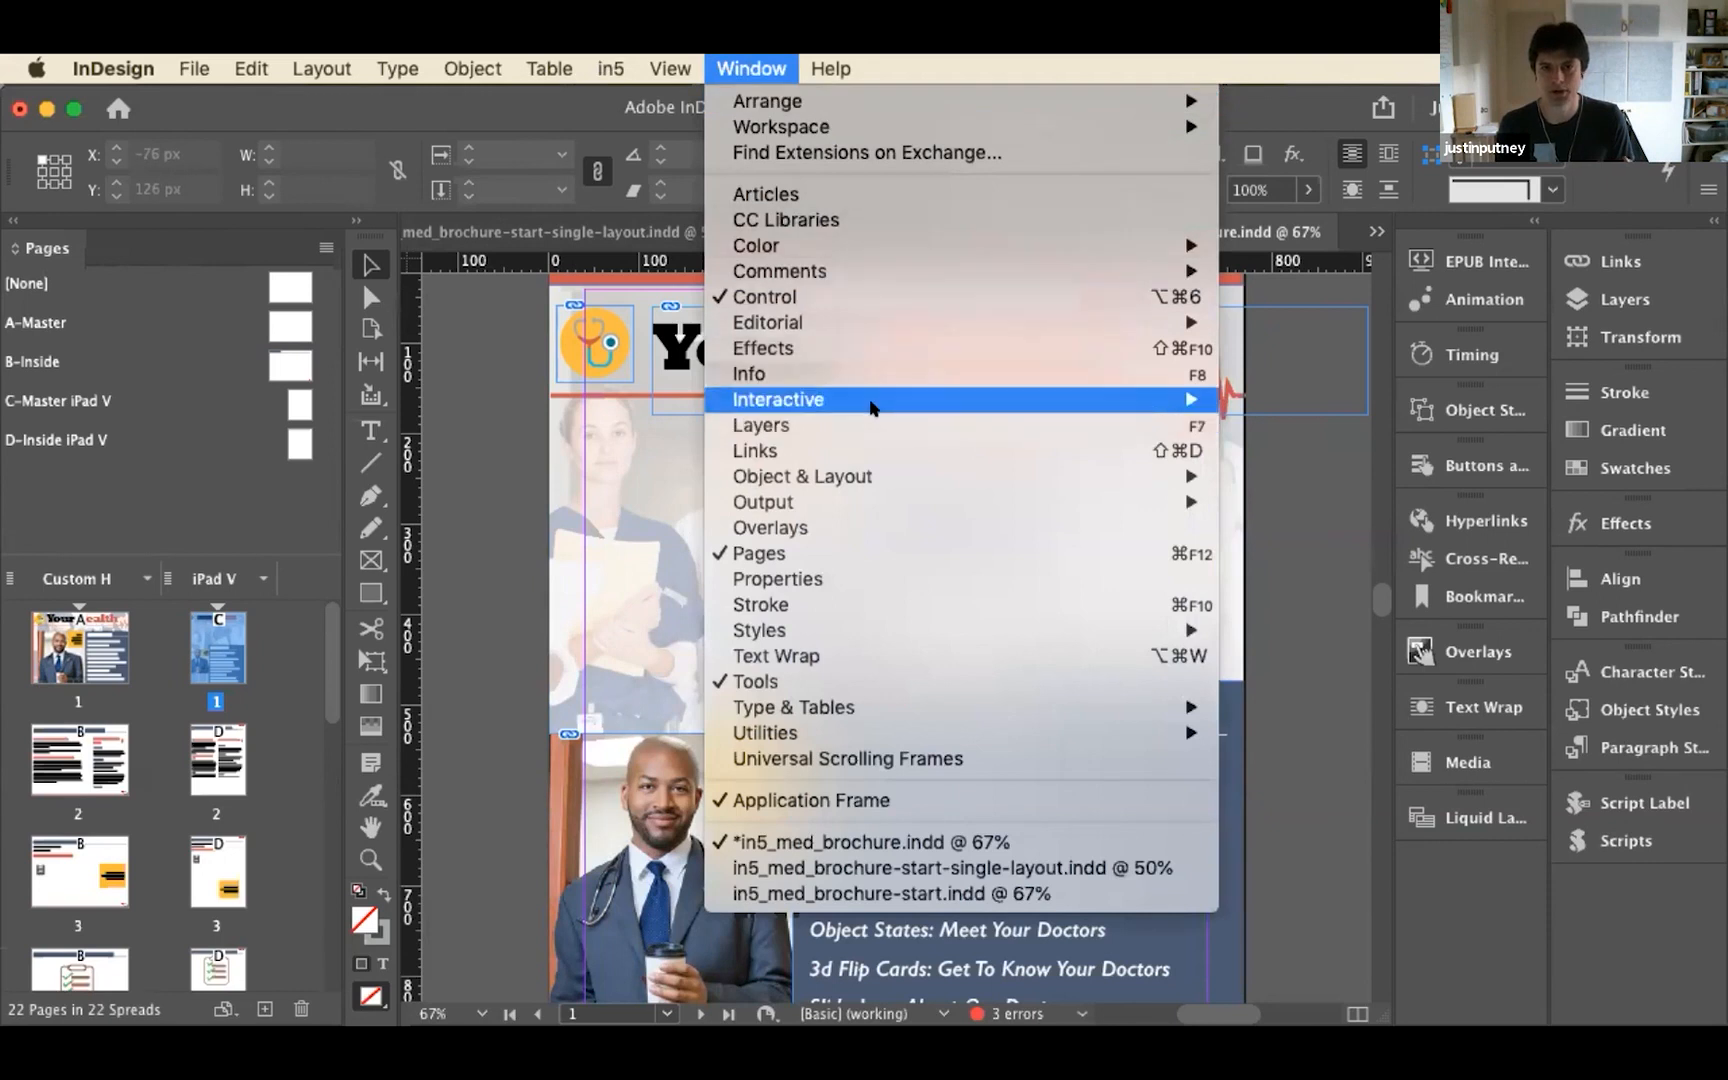
pyautogui.moveTo(612, 66)
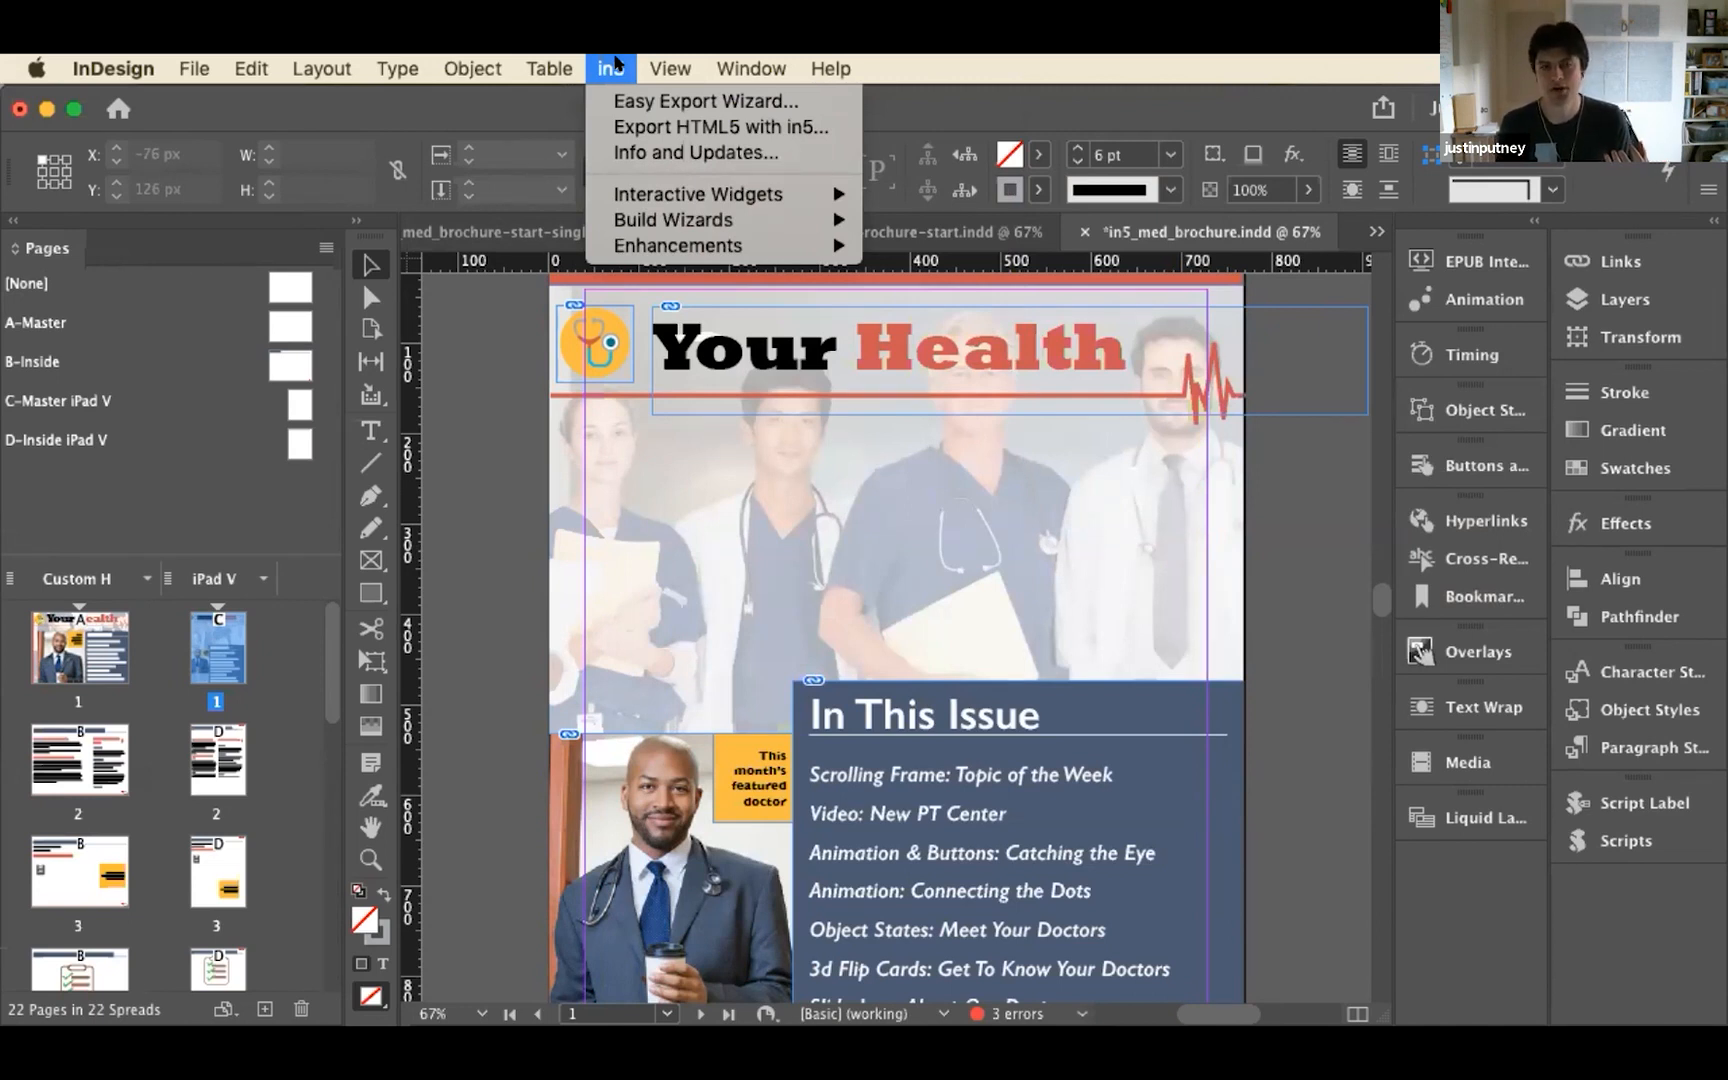
pyautogui.click(616, 96)
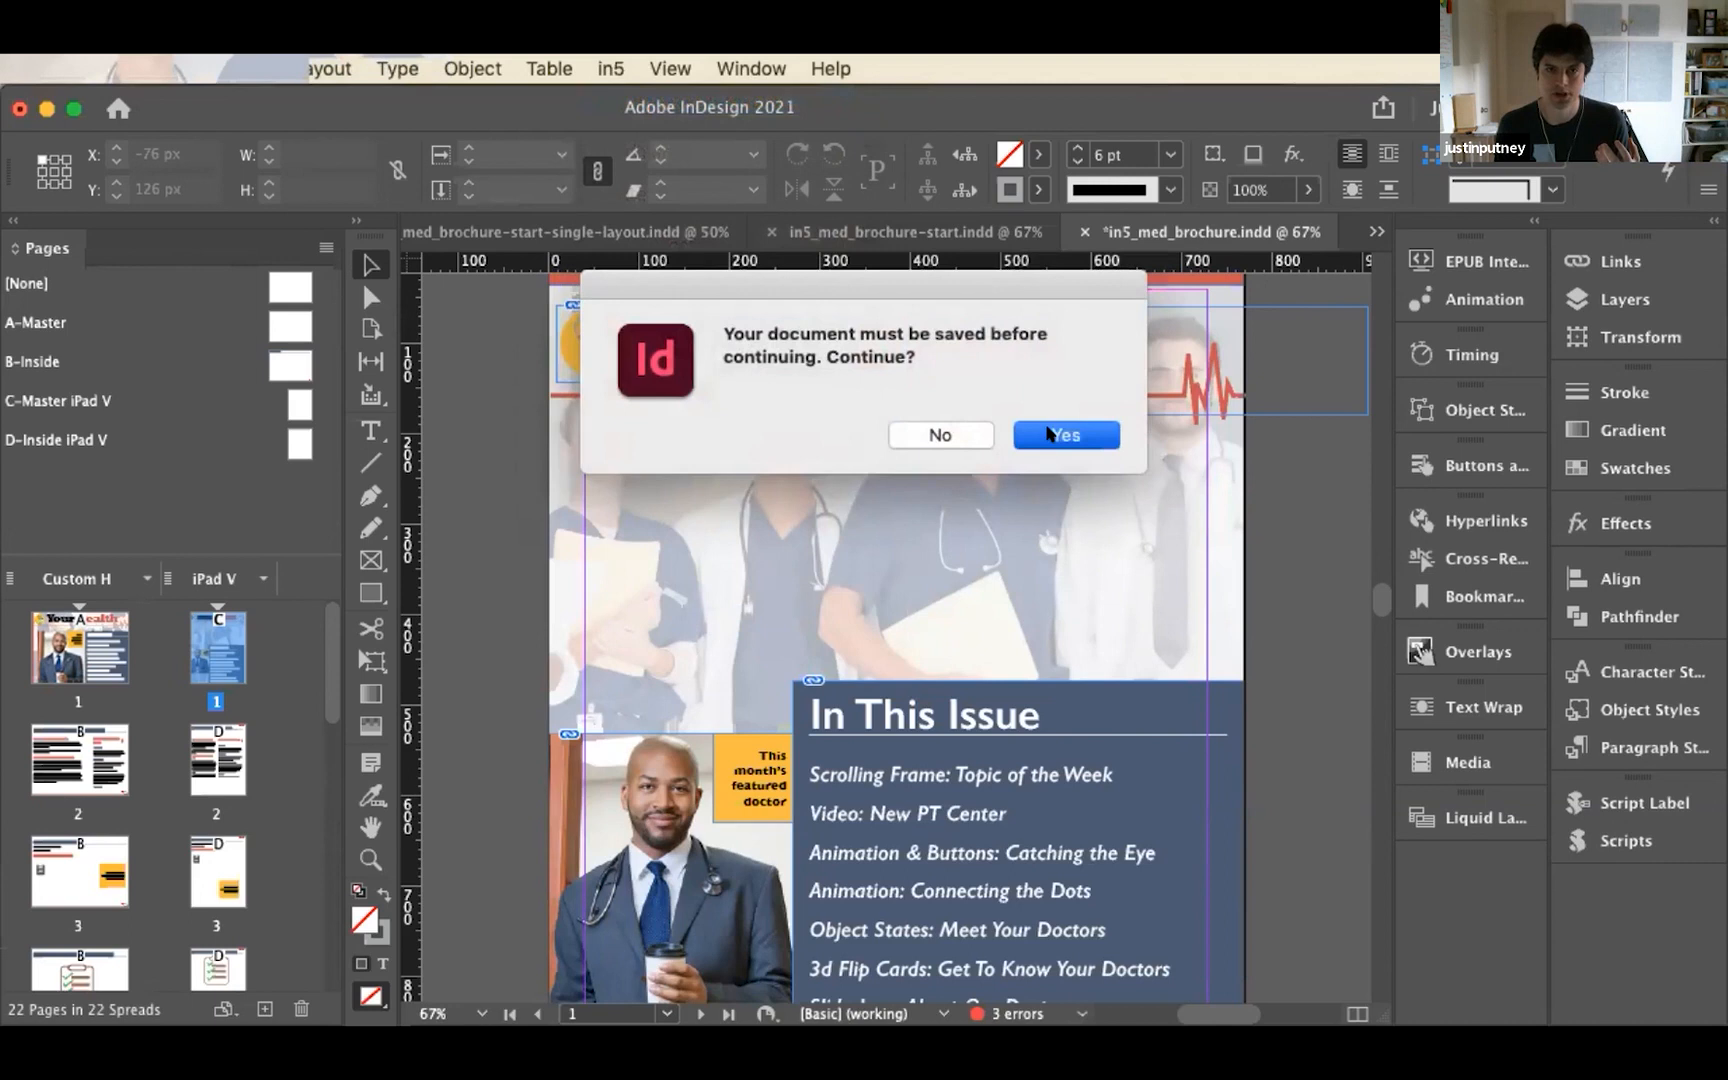
pyautogui.click(1049, 433)
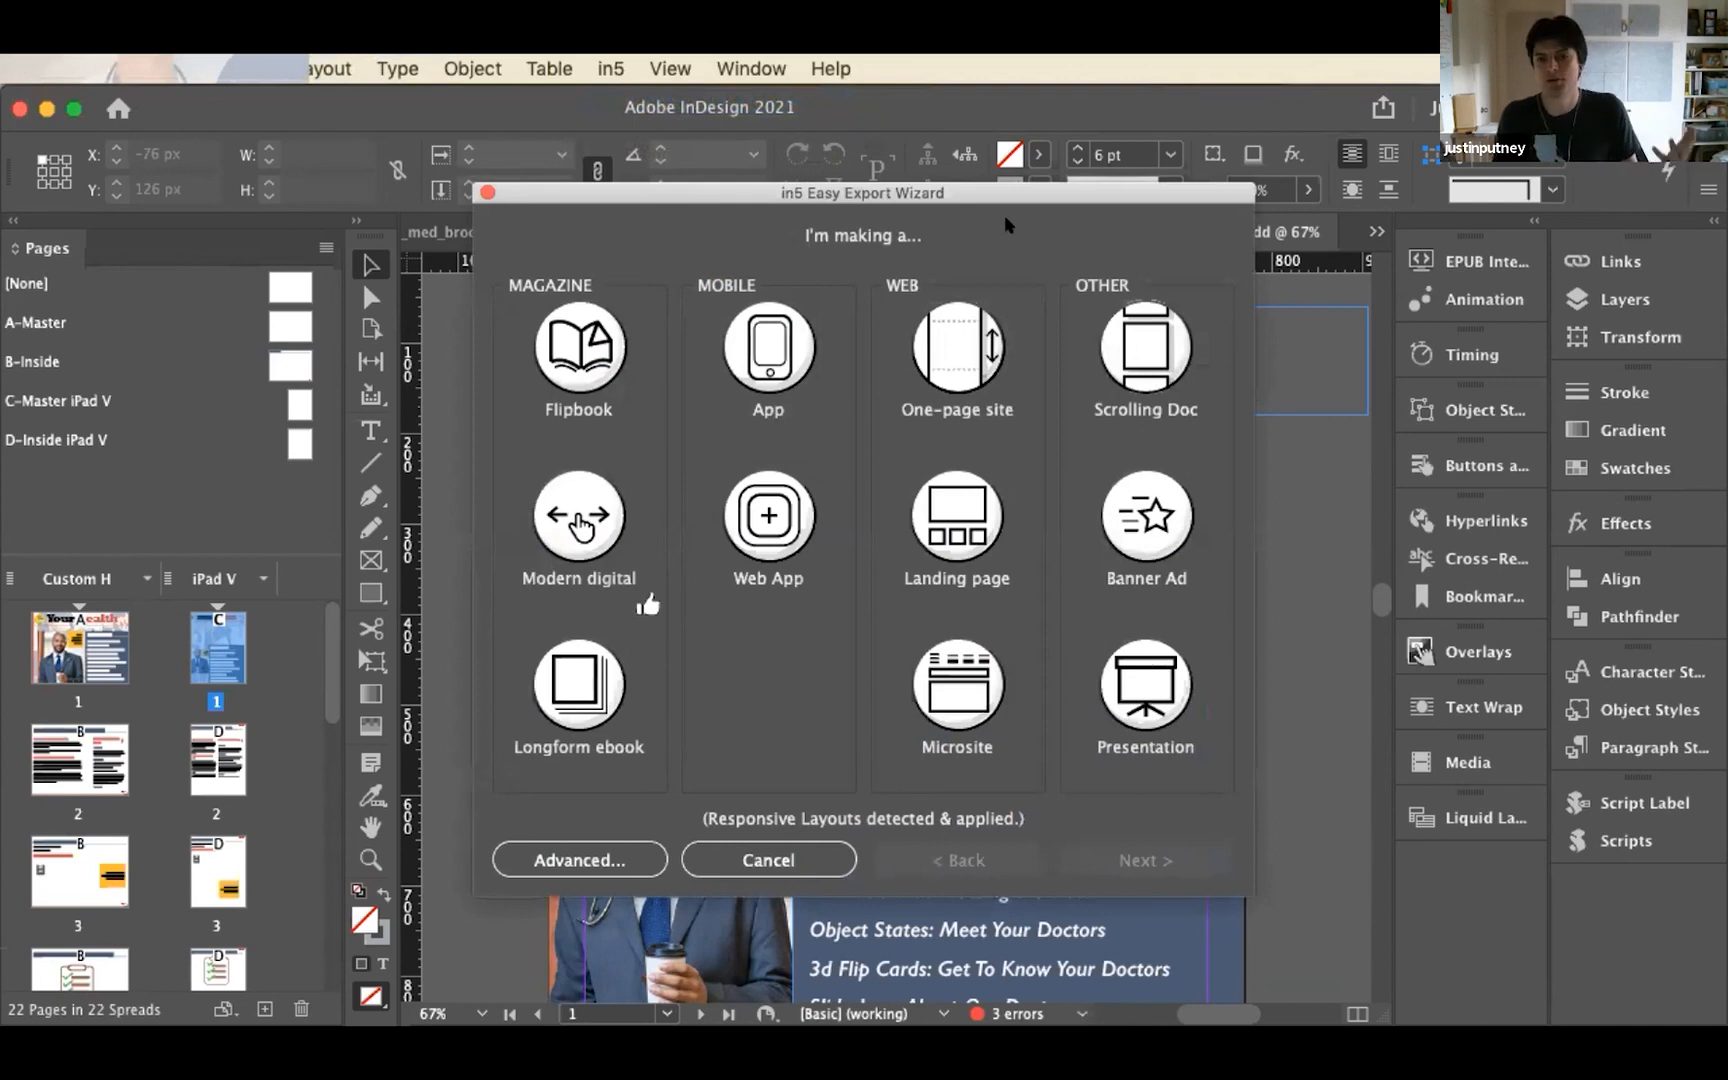
pyautogui.click(545, 362)
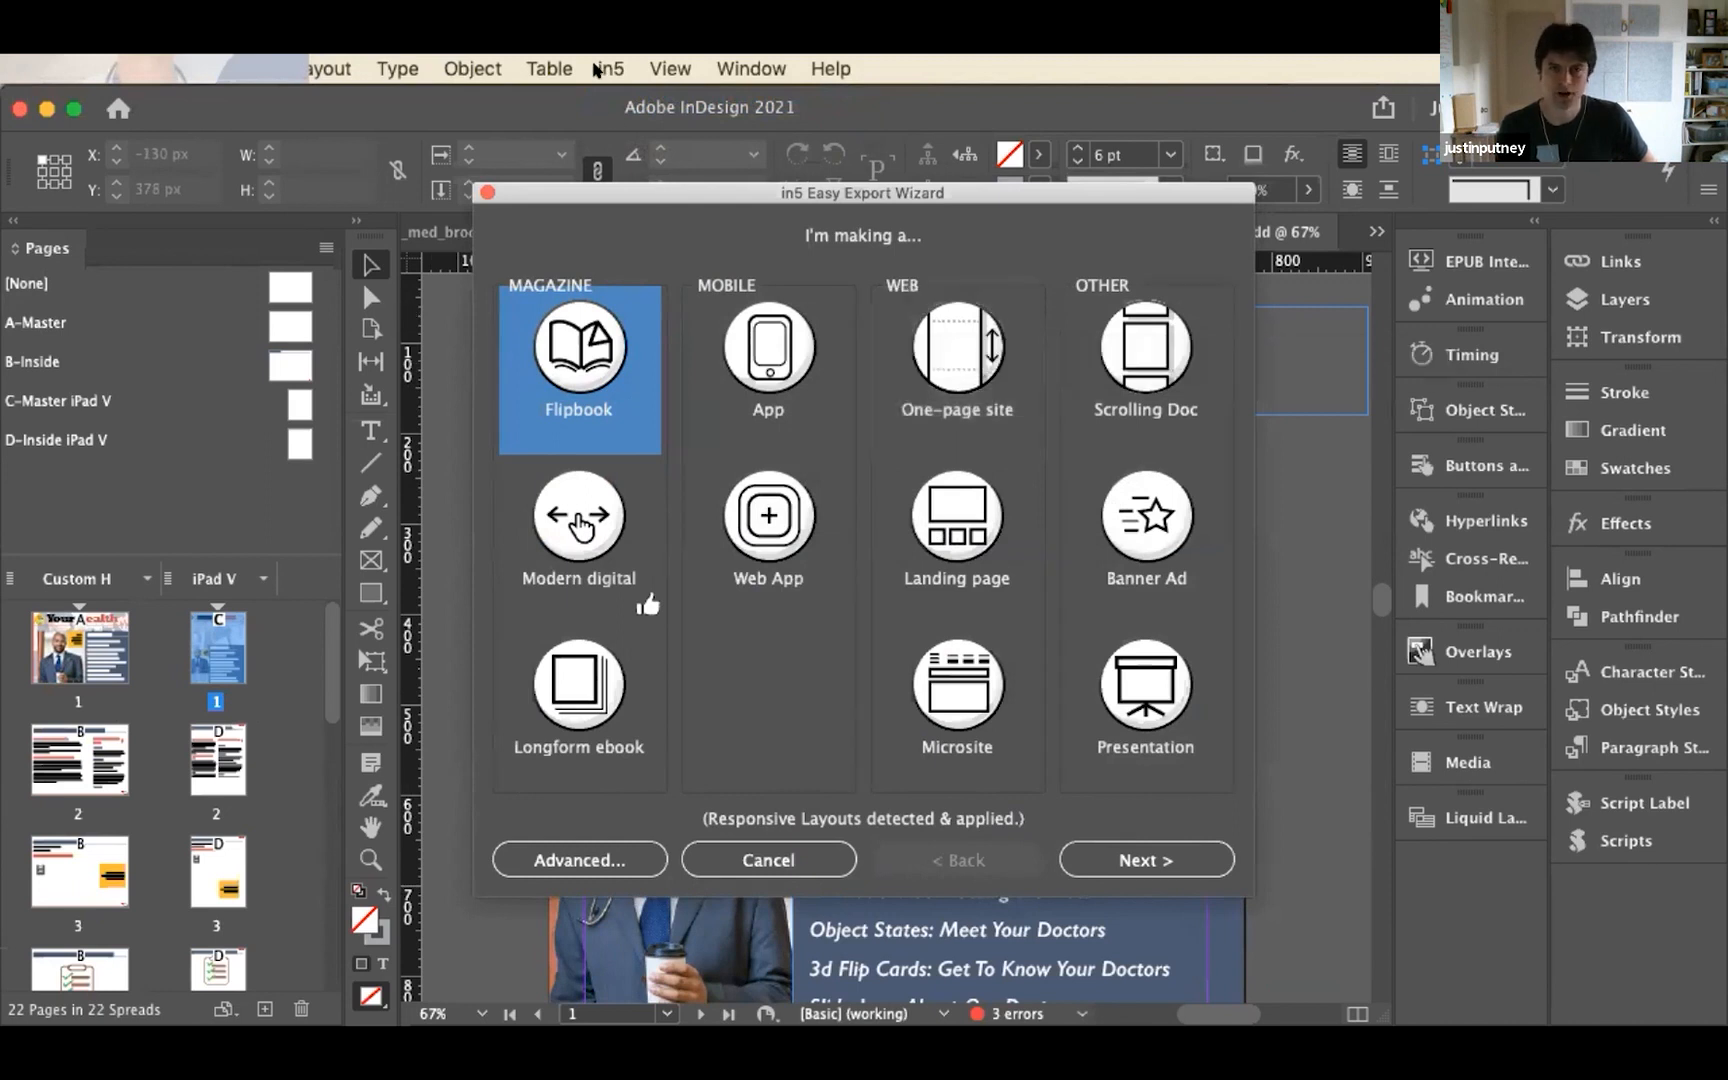
pyautogui.click(605, 69)
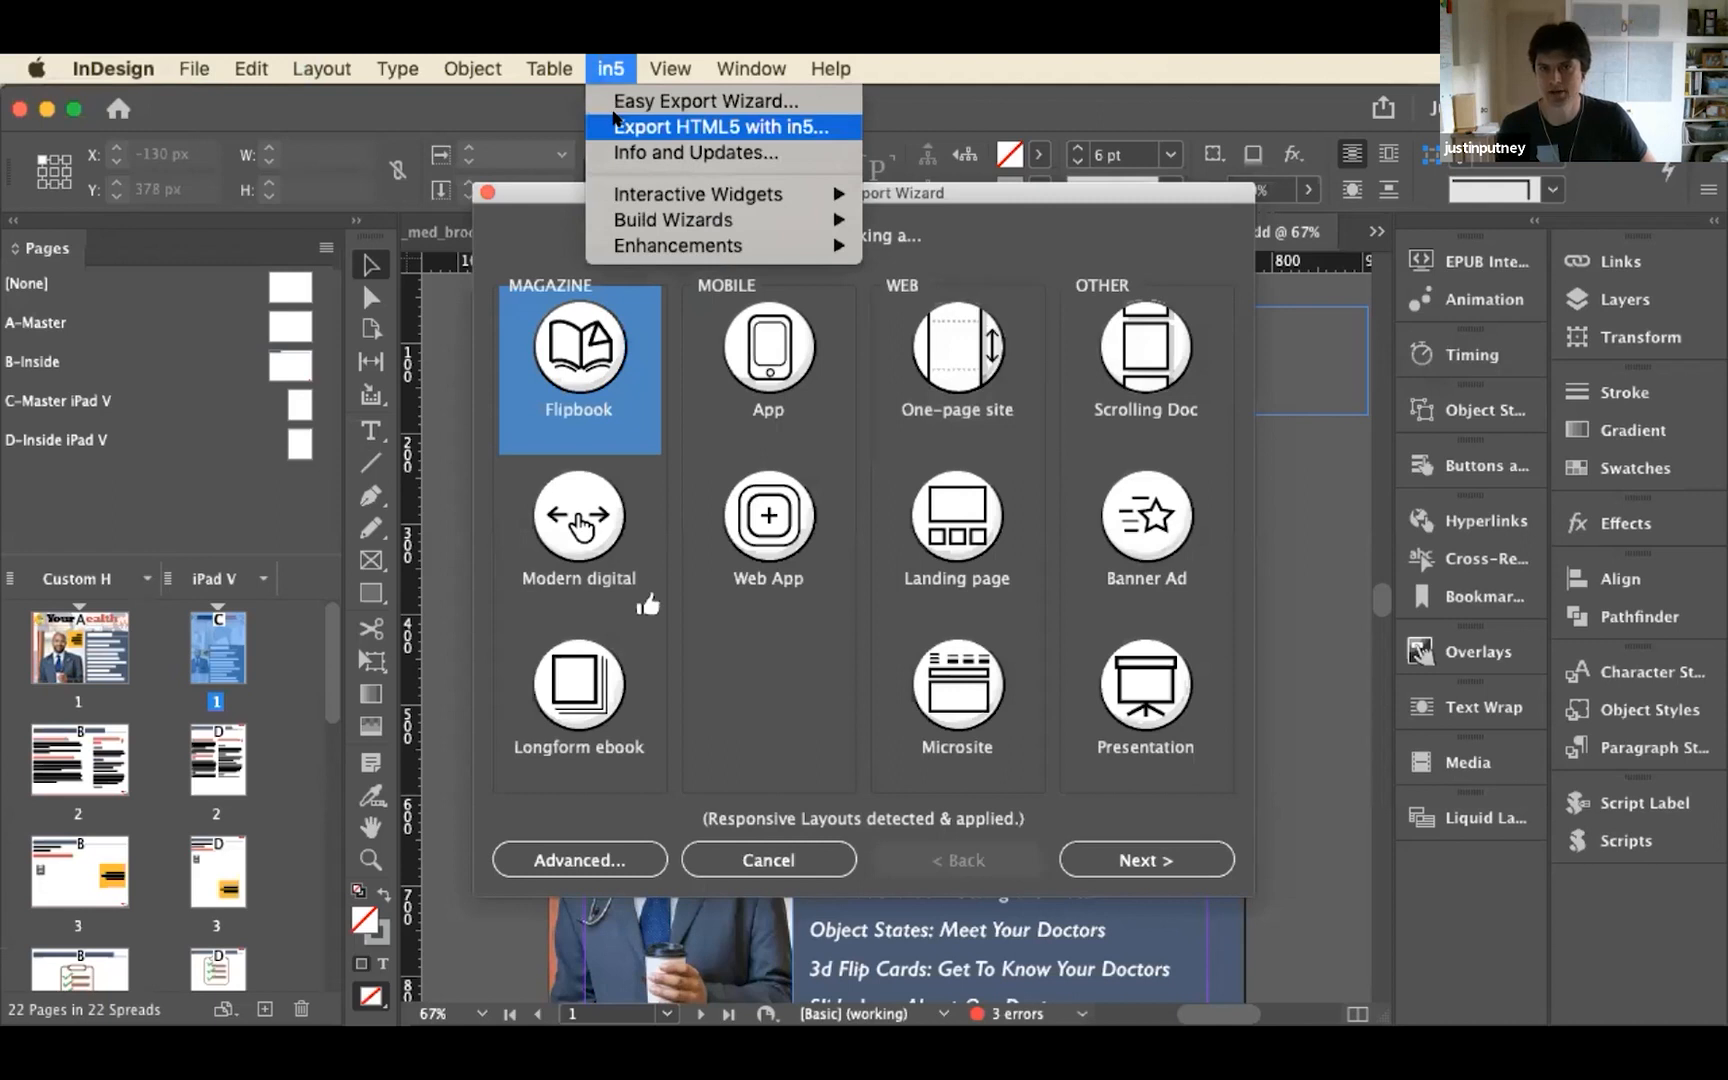
pyautogui.click(596, 69)
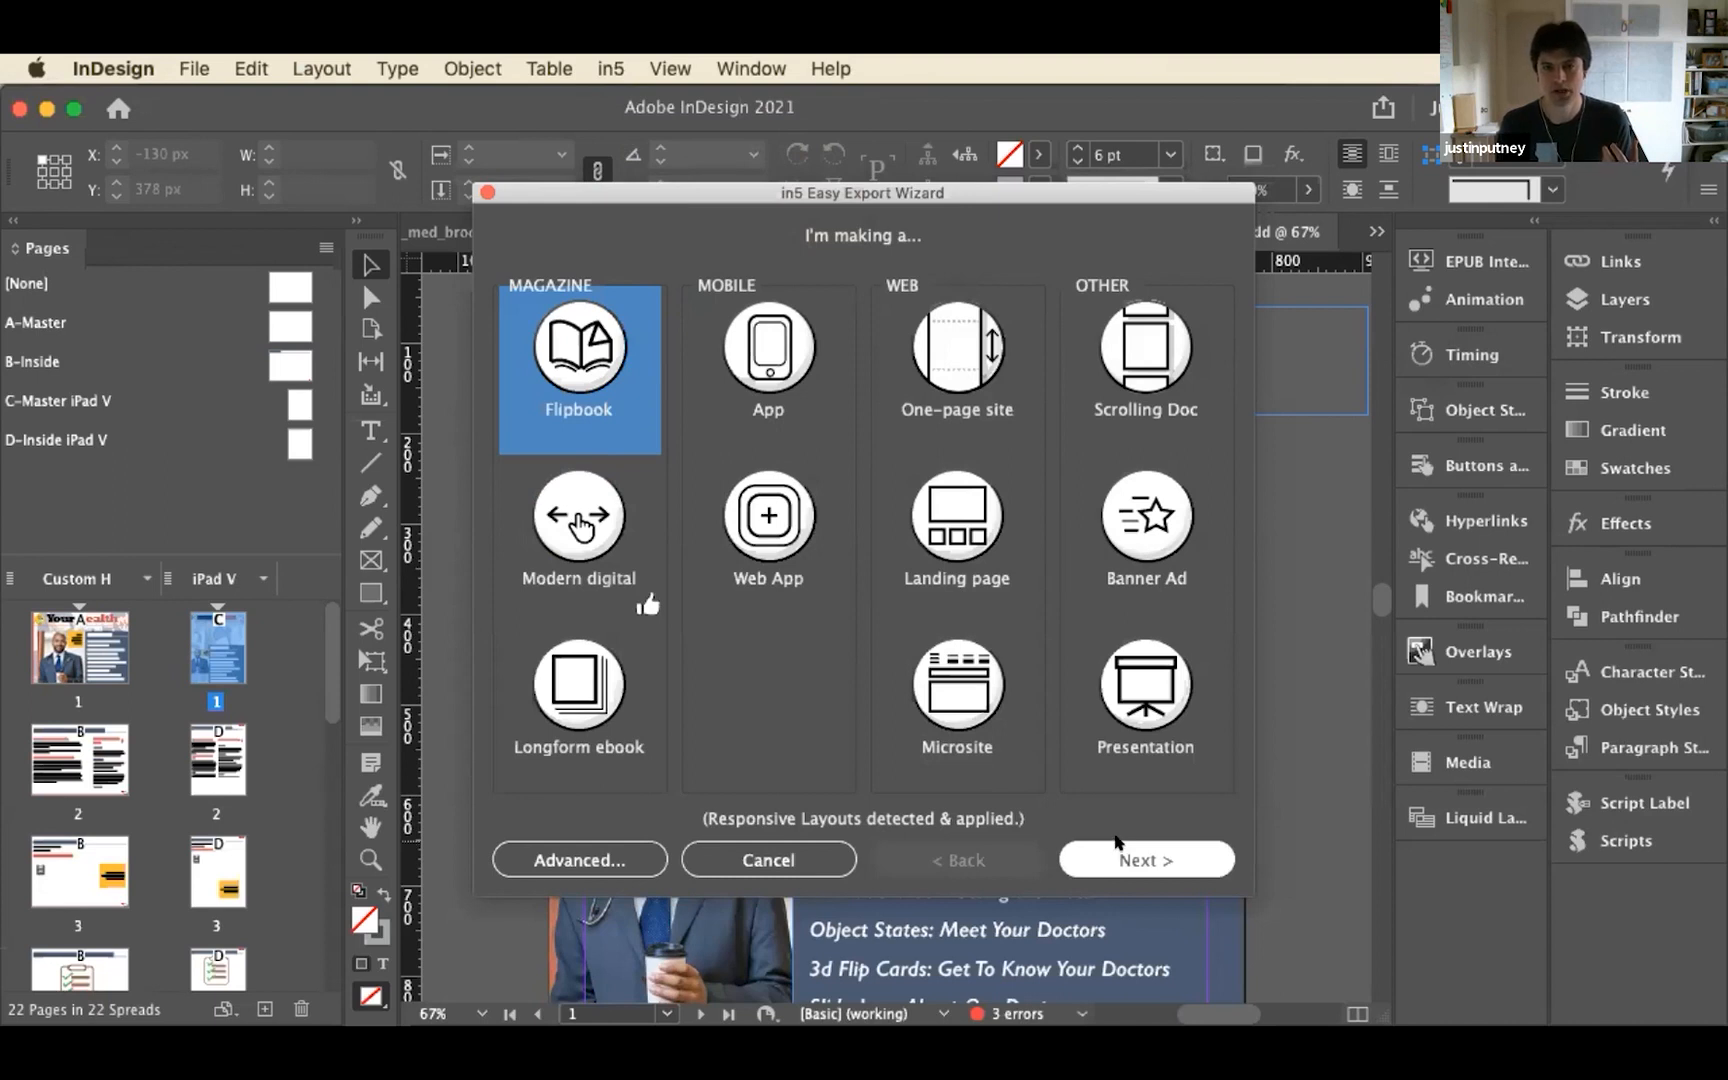
# Choose pixel-perfect text in the export wizard, keep the proposed title, and go on to the advanced export settings
pyautogui.click(1120, 852)
pyautogui.click(897, 541)
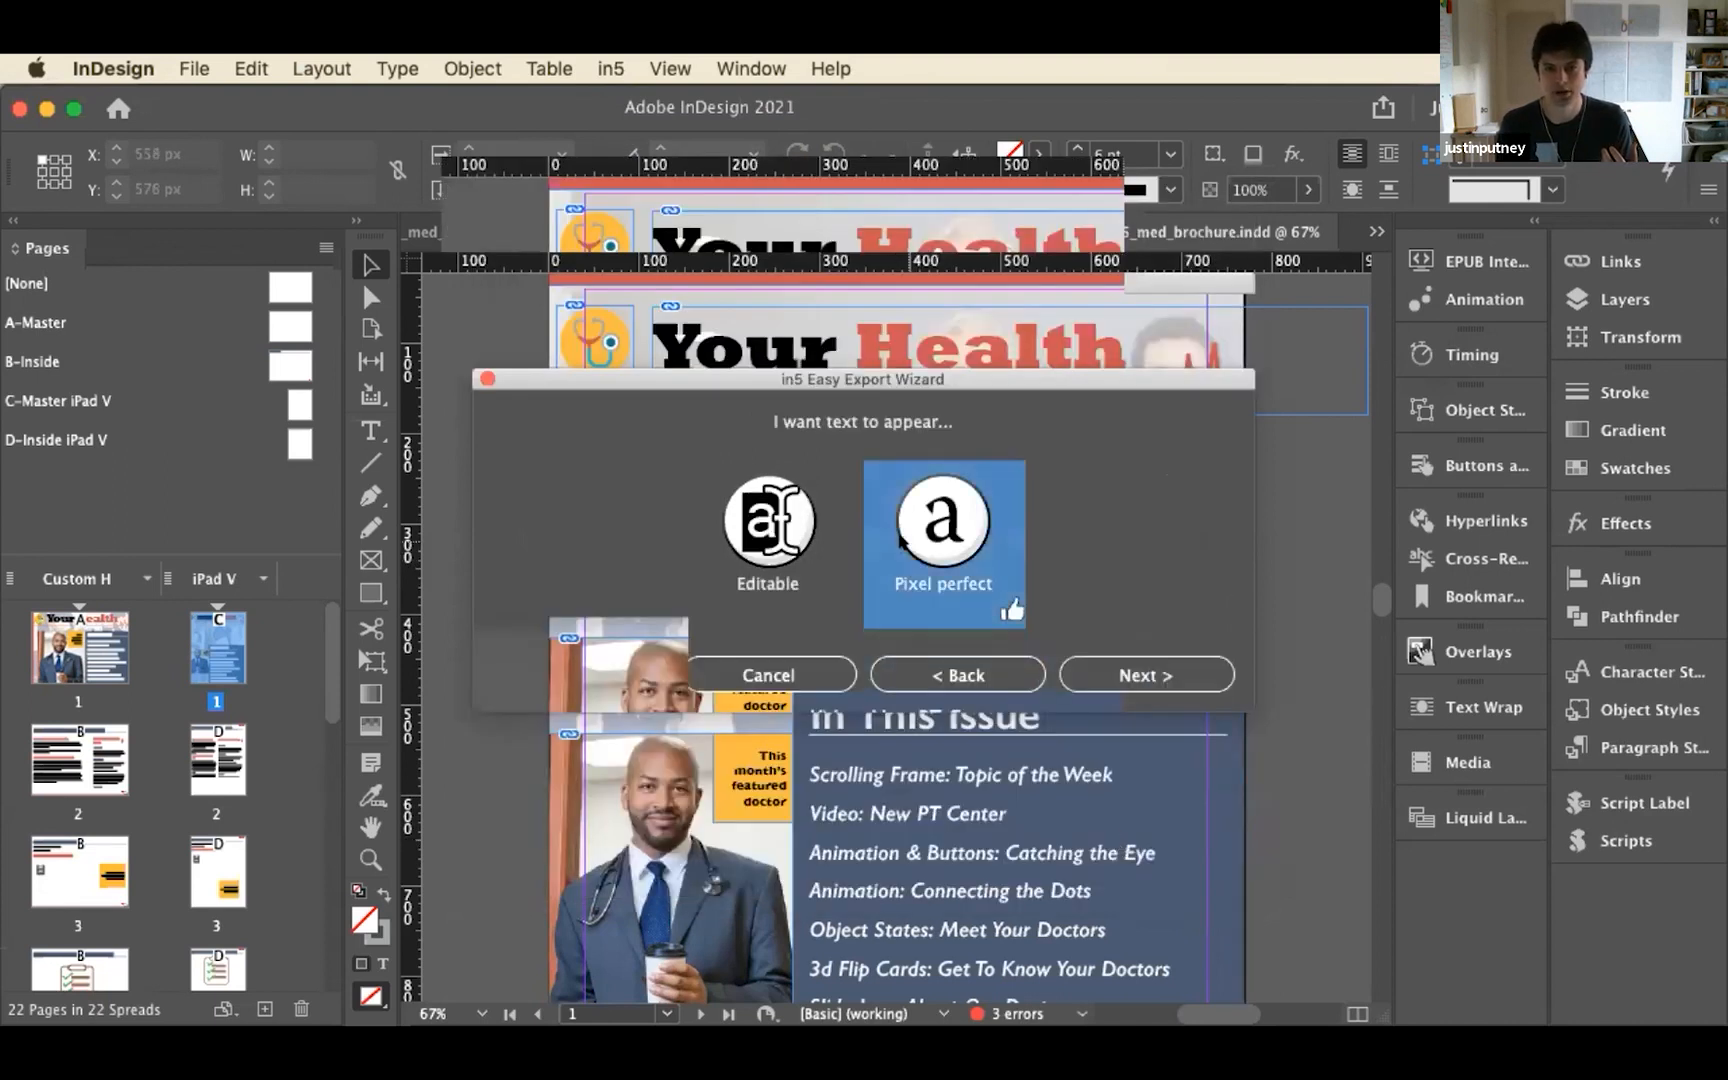
pyautogui.click(1068, 672)
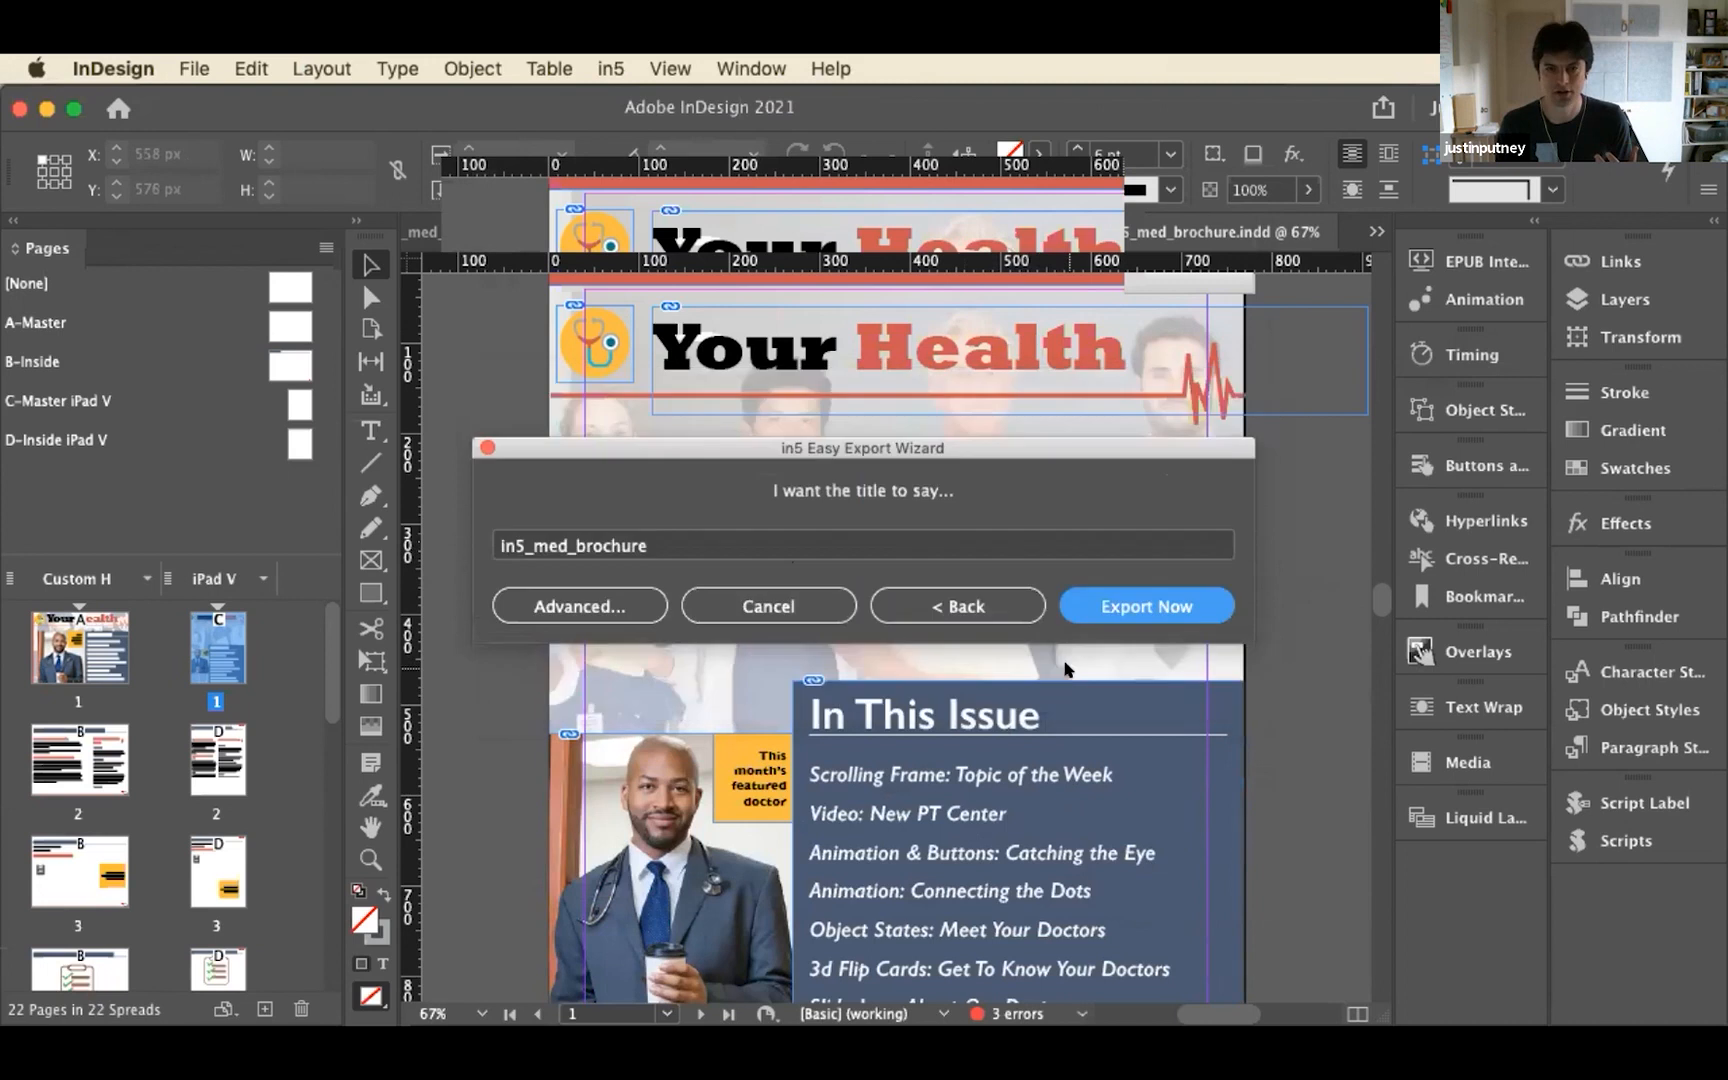
pyautogui.click(621, 597)
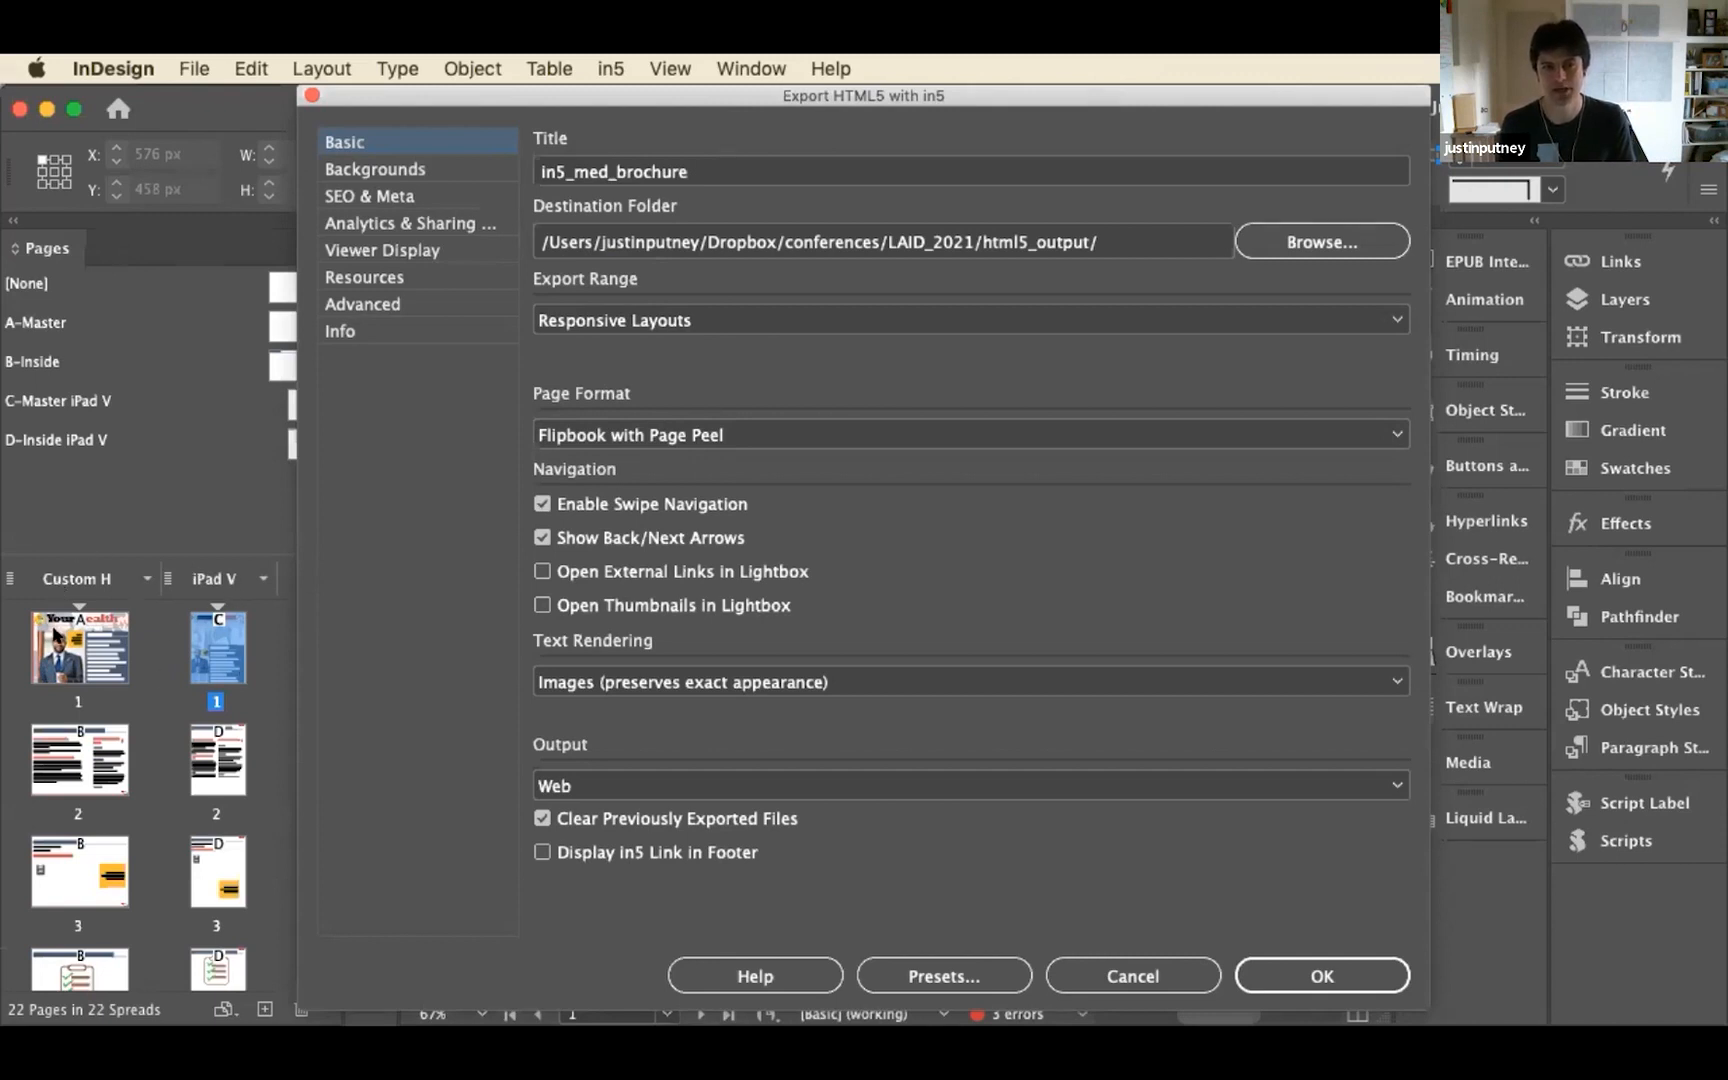
# Set the export range to iPad V and the destination to a new folder named flipbook inside LAID_2021
pyautogui.click(600, 321)
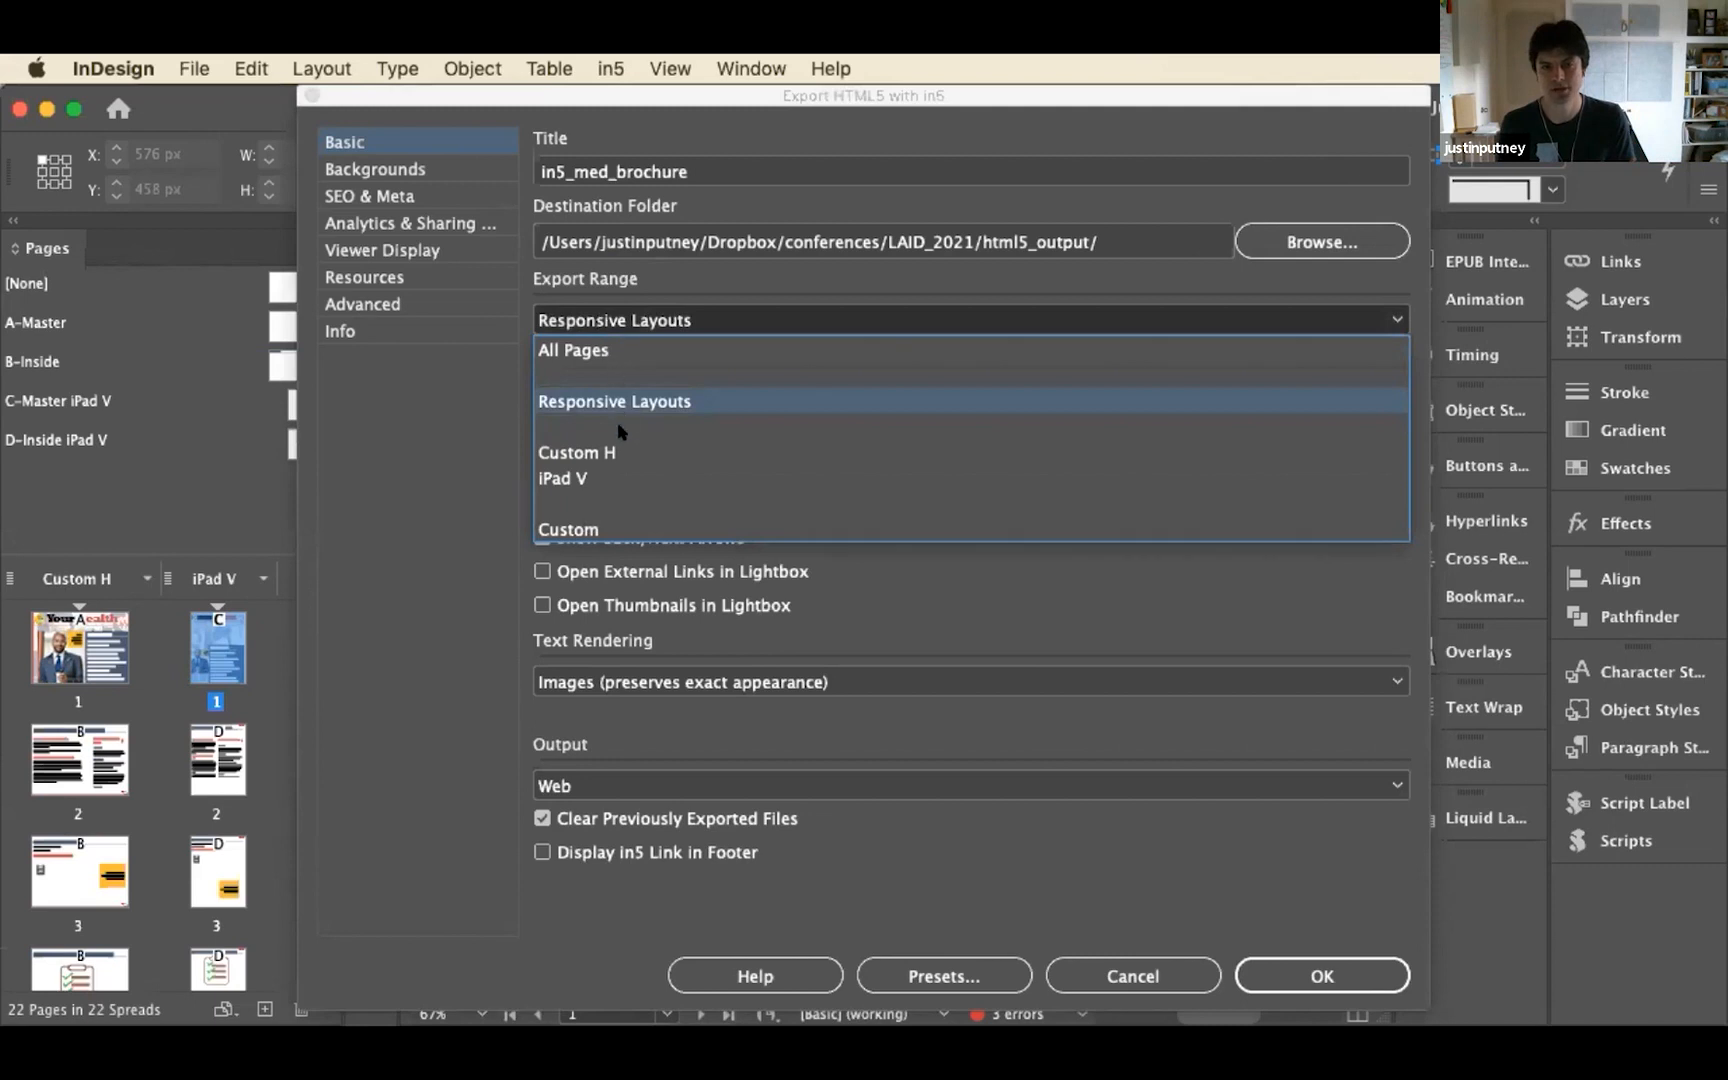
pyautogui.click(601, 474)
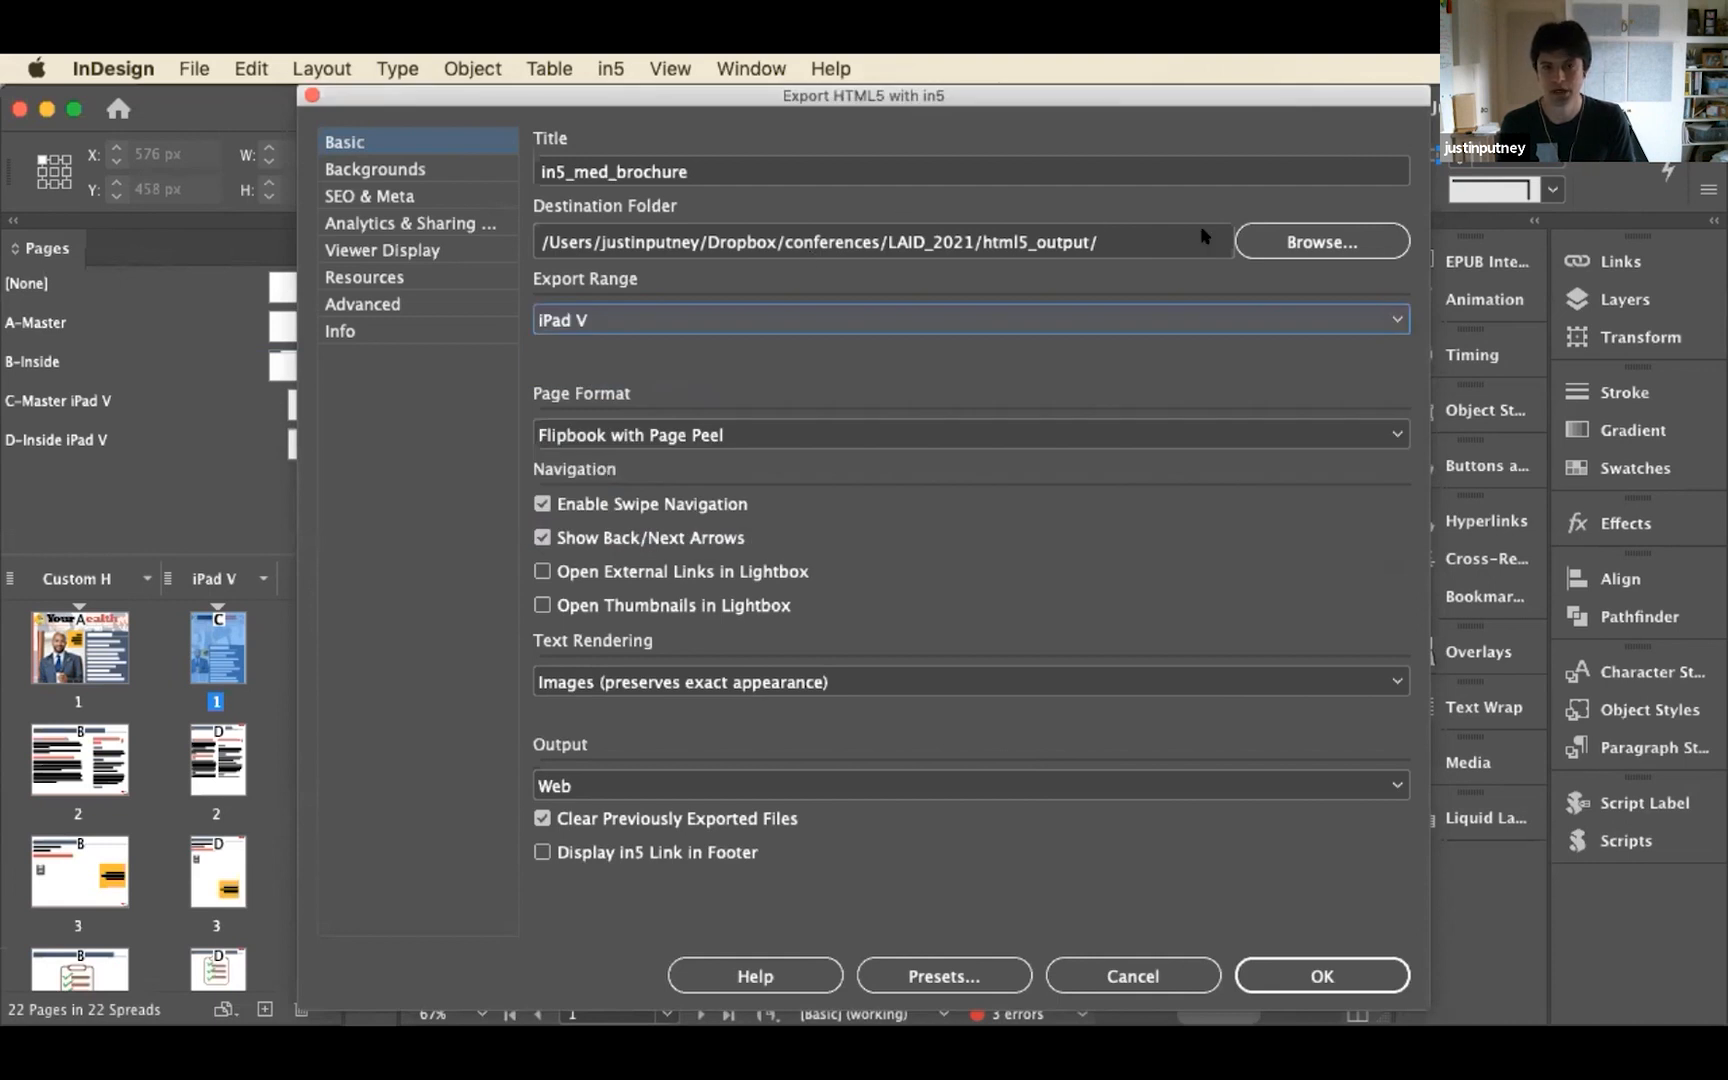
pyautogui.click(1258, 242)
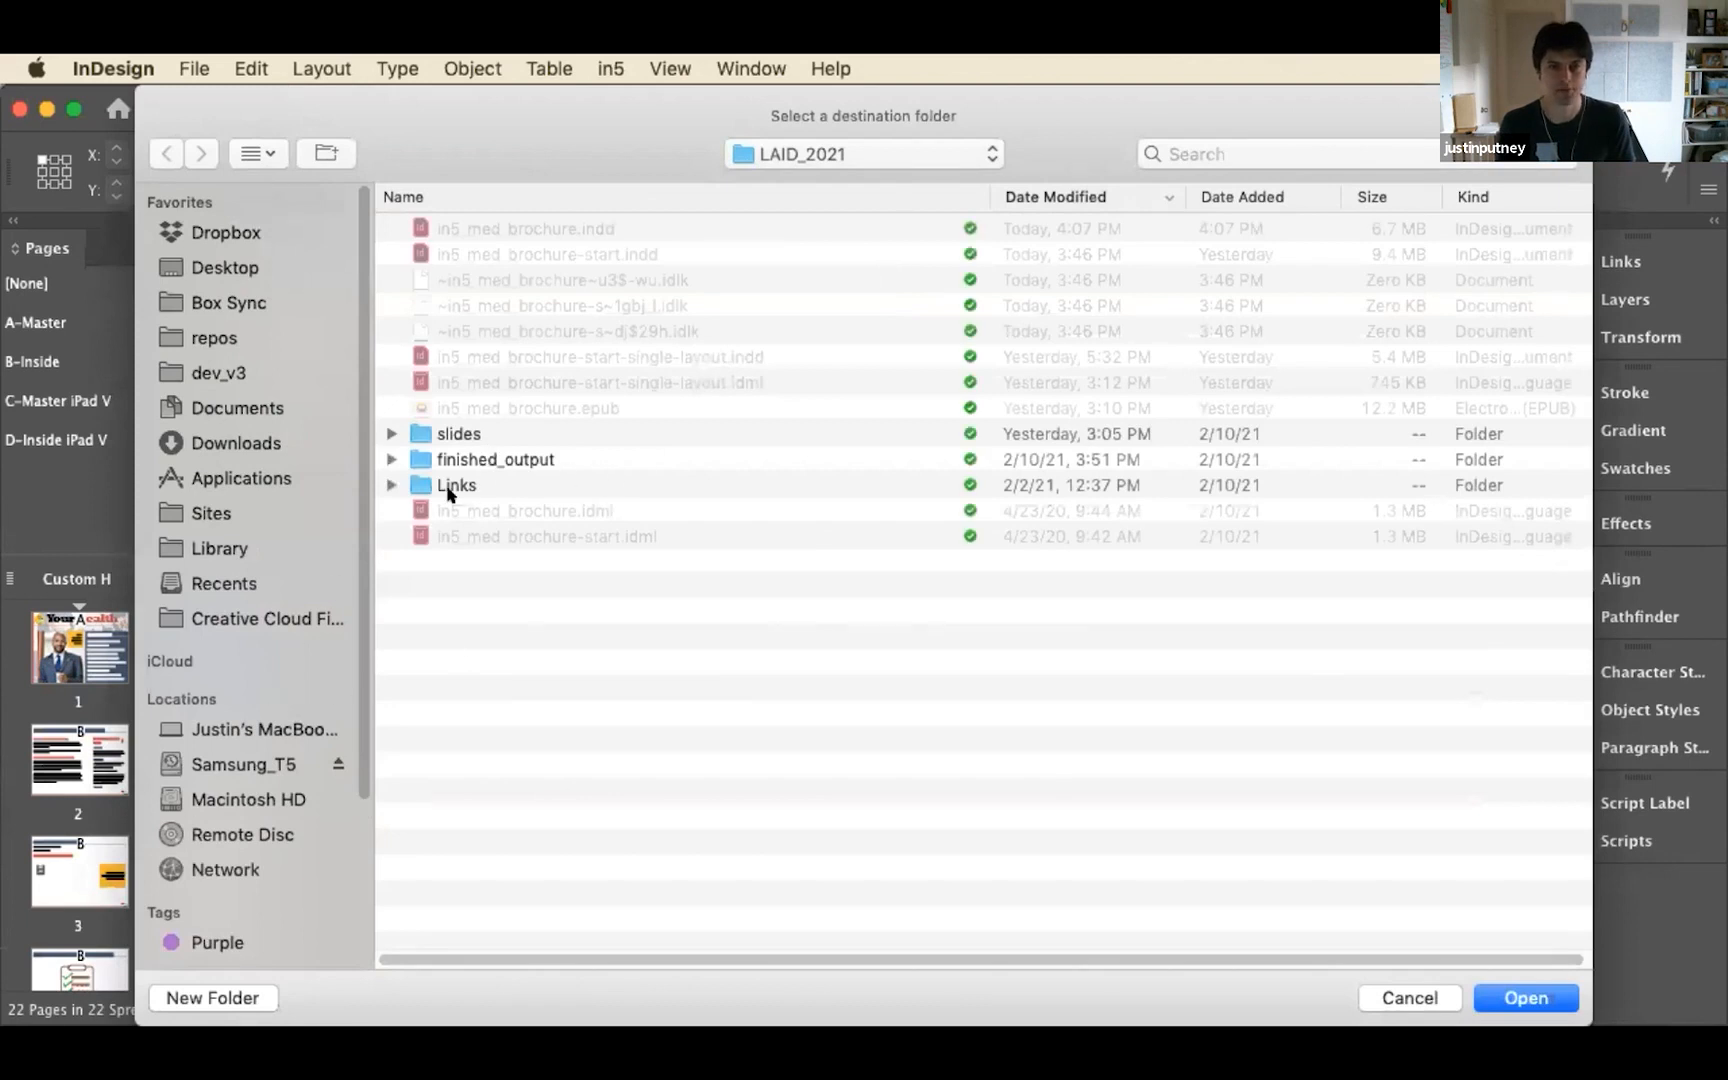
pyautogui.click(231, 996)
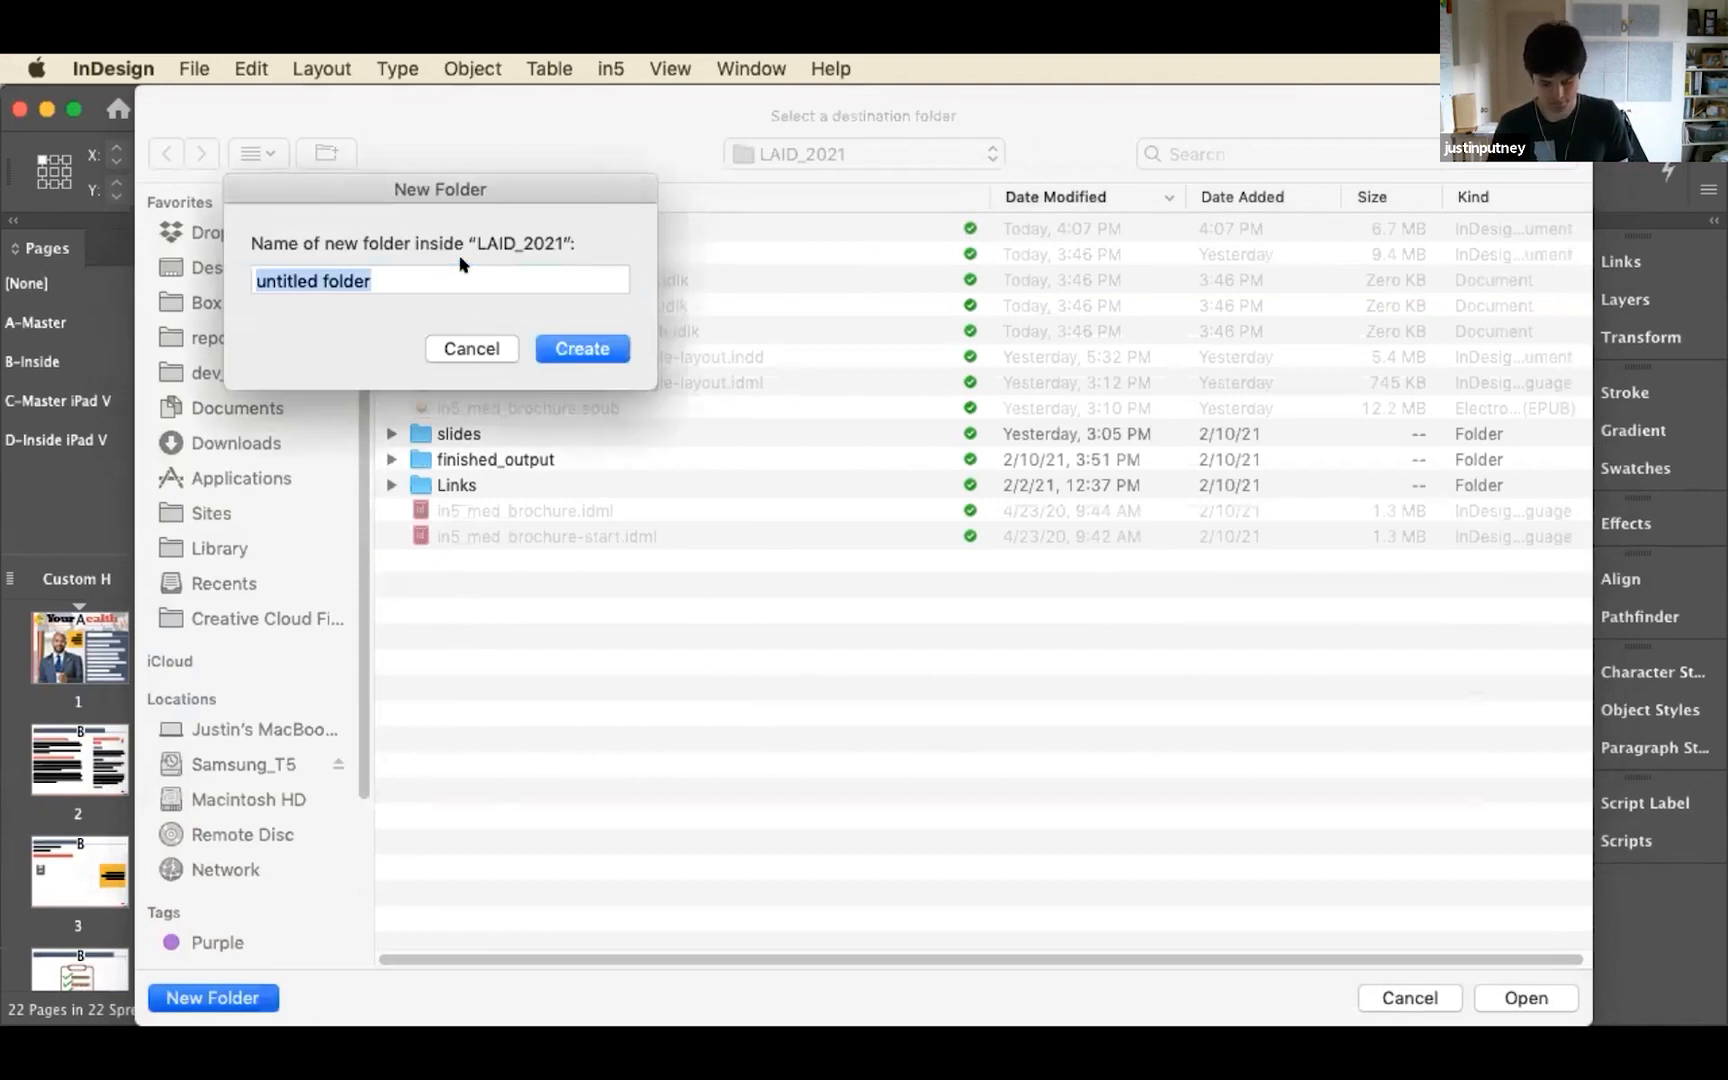
pyautogui.write('flibp')
pyautogui.press('BackSpace')
pyautogui.press('BackSpace')
pyautogui.press('BackSpace')
pyautogui.write('ipbook')
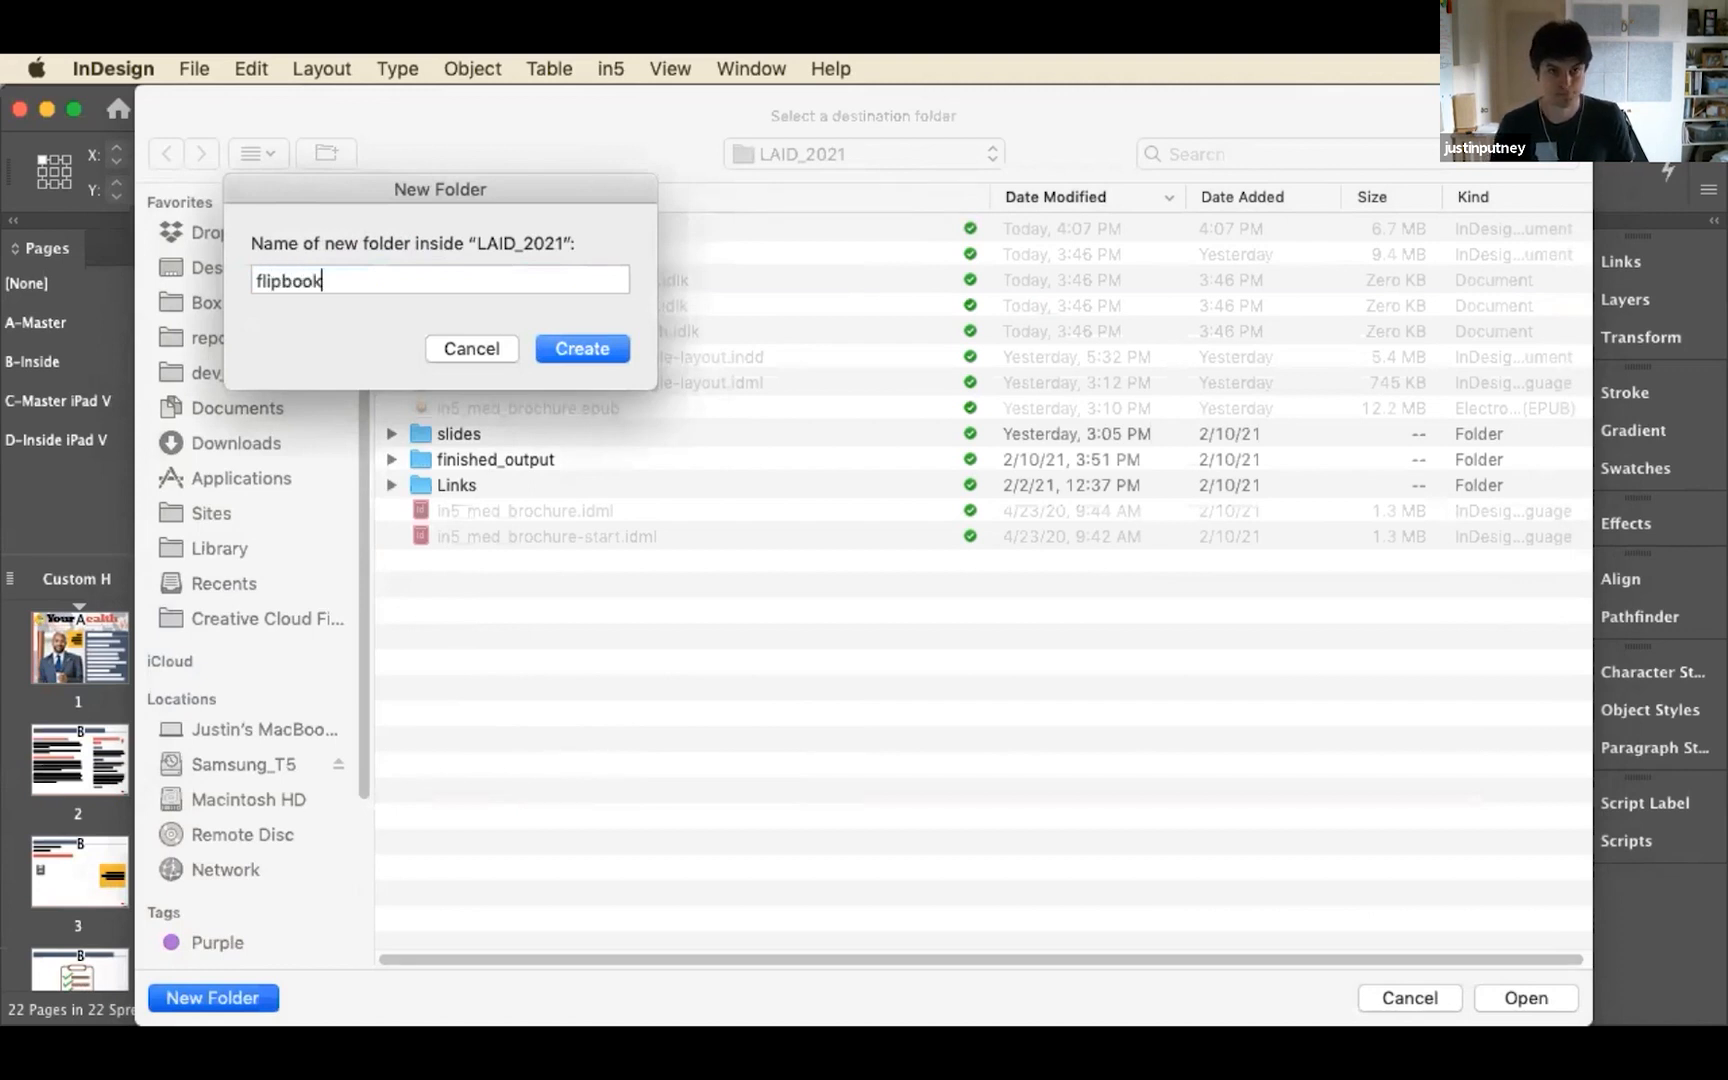
pyautogui.click(614, 348)
pyautogui.click(1502, 988)
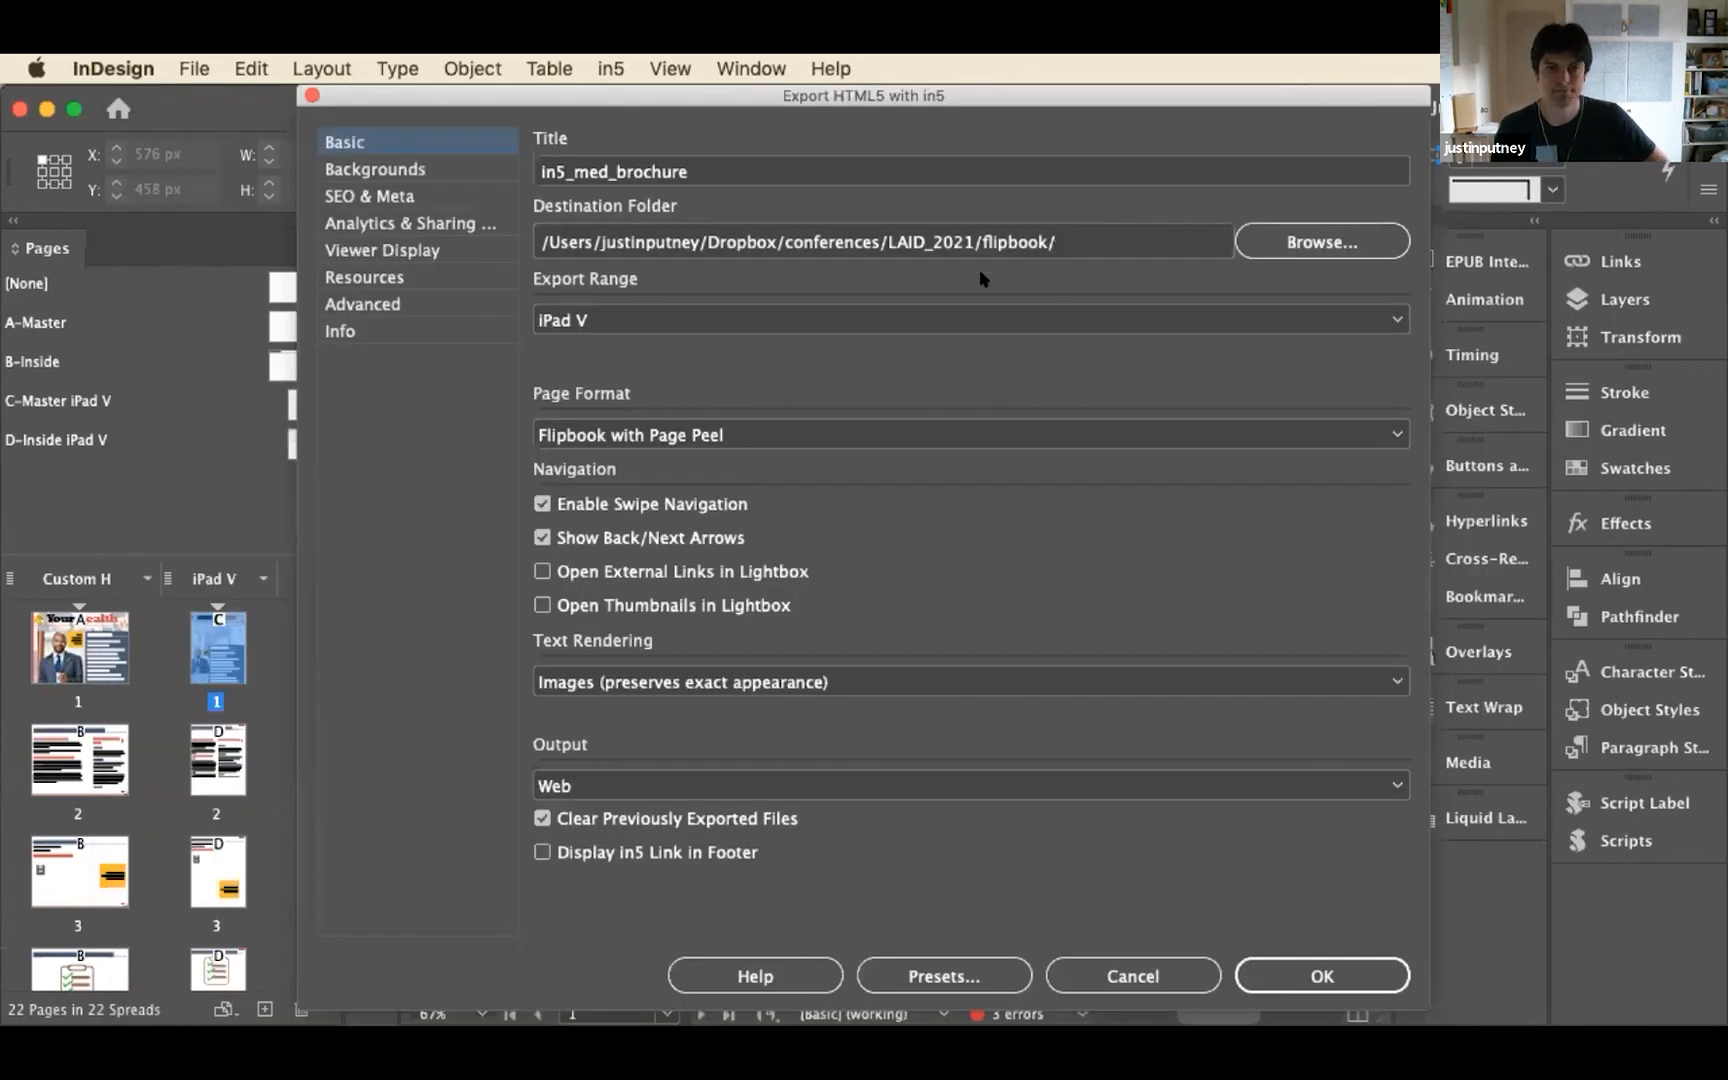
# Set the image optimization to None and run the HTML5 export, accepting the missing links alert
pyautogui.click(394, 306)
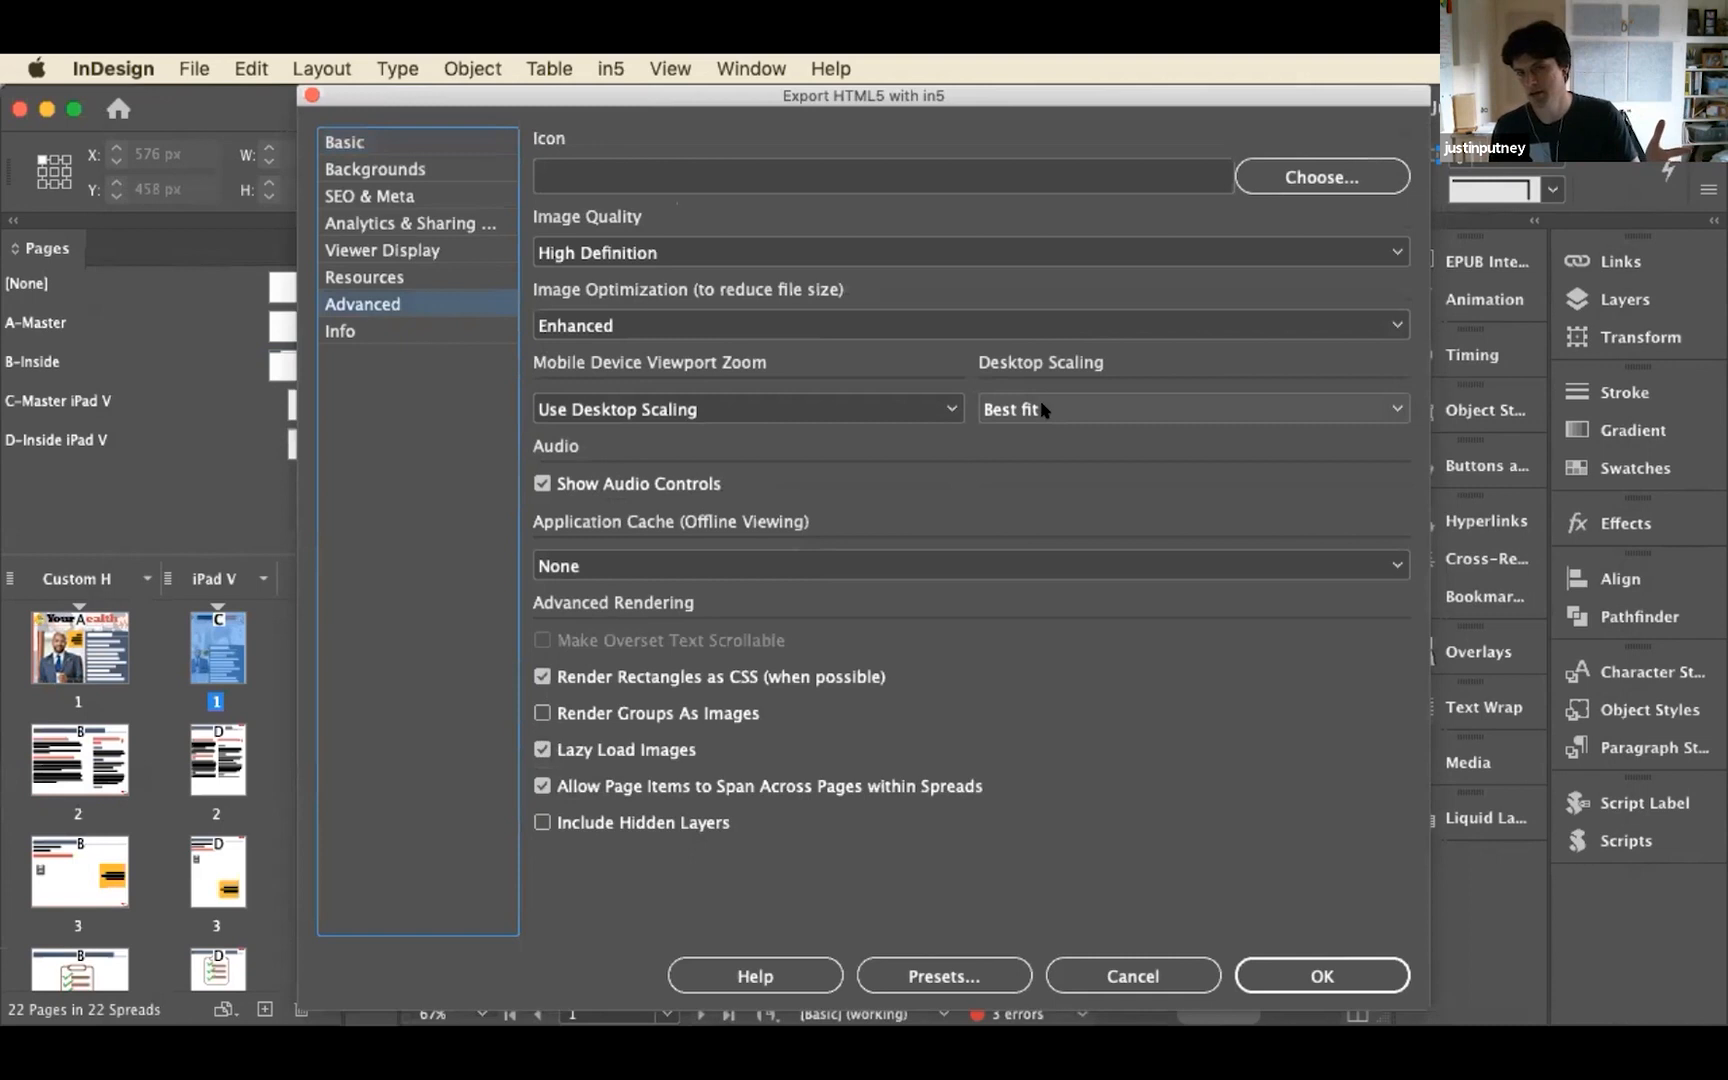
pyautogui.click(834, 324)
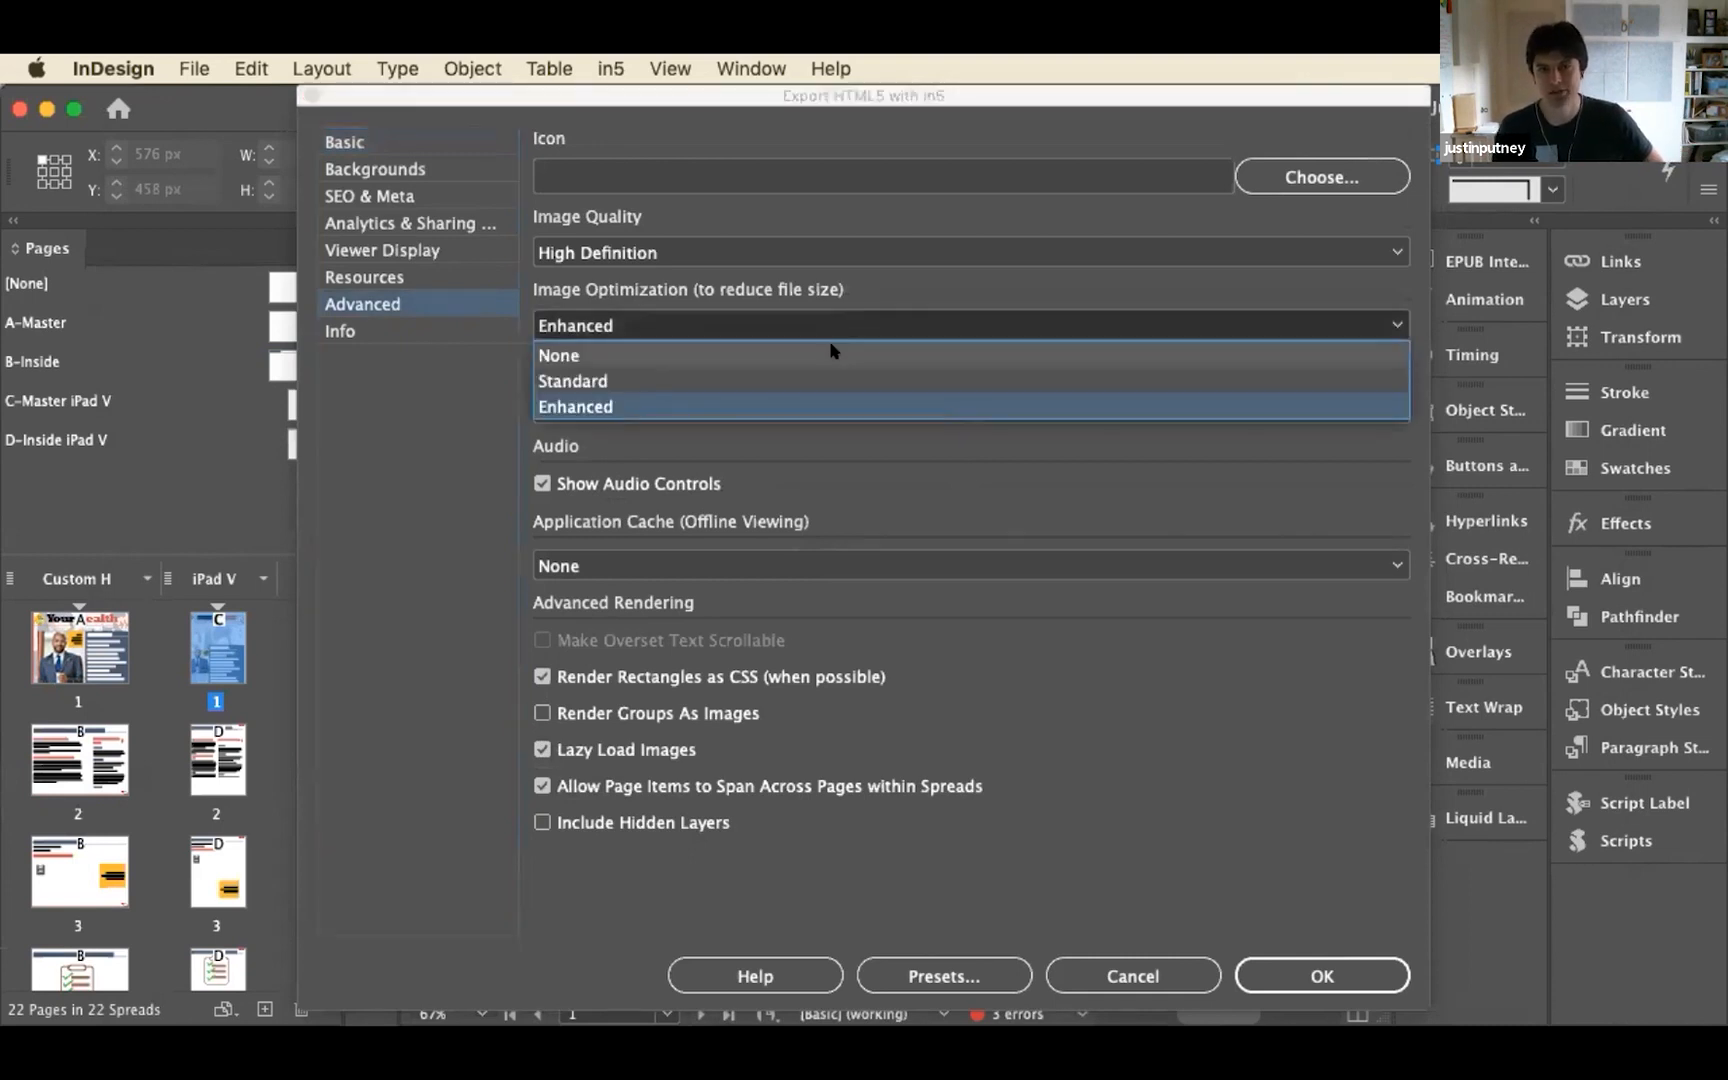
pyautogui.click(834, 354)
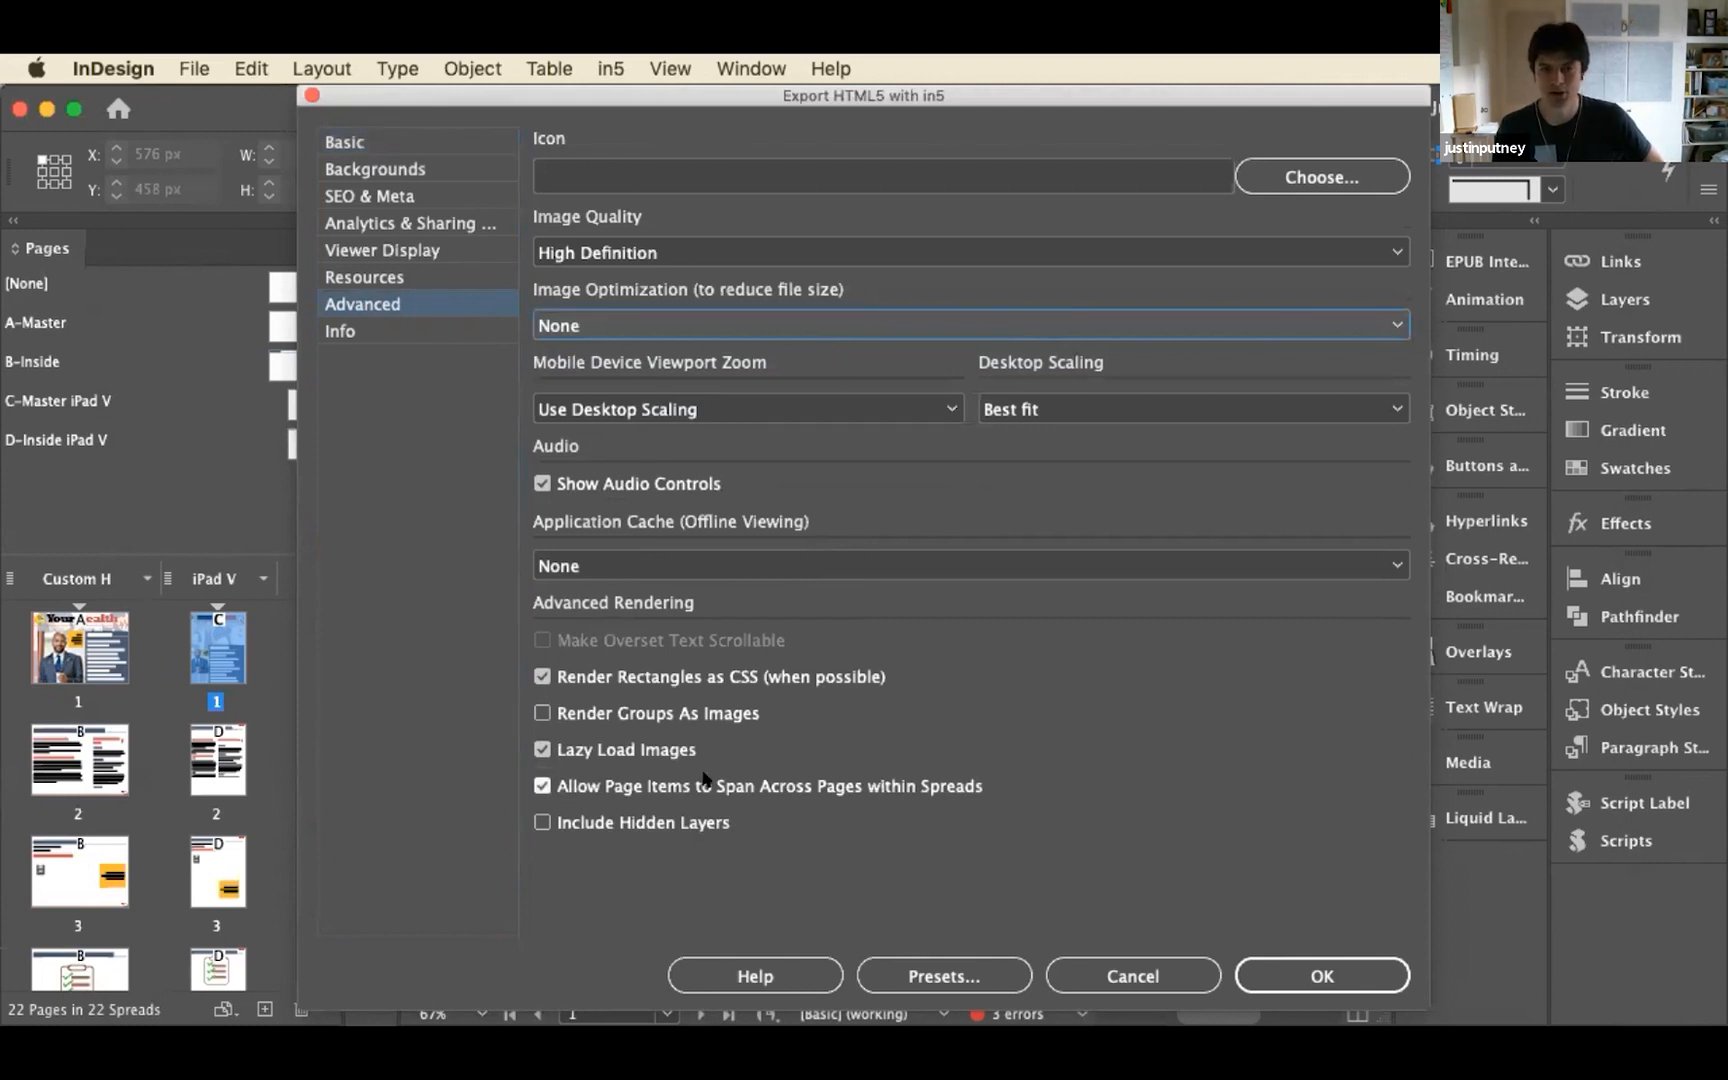
pyautogui.click(1272, 963)
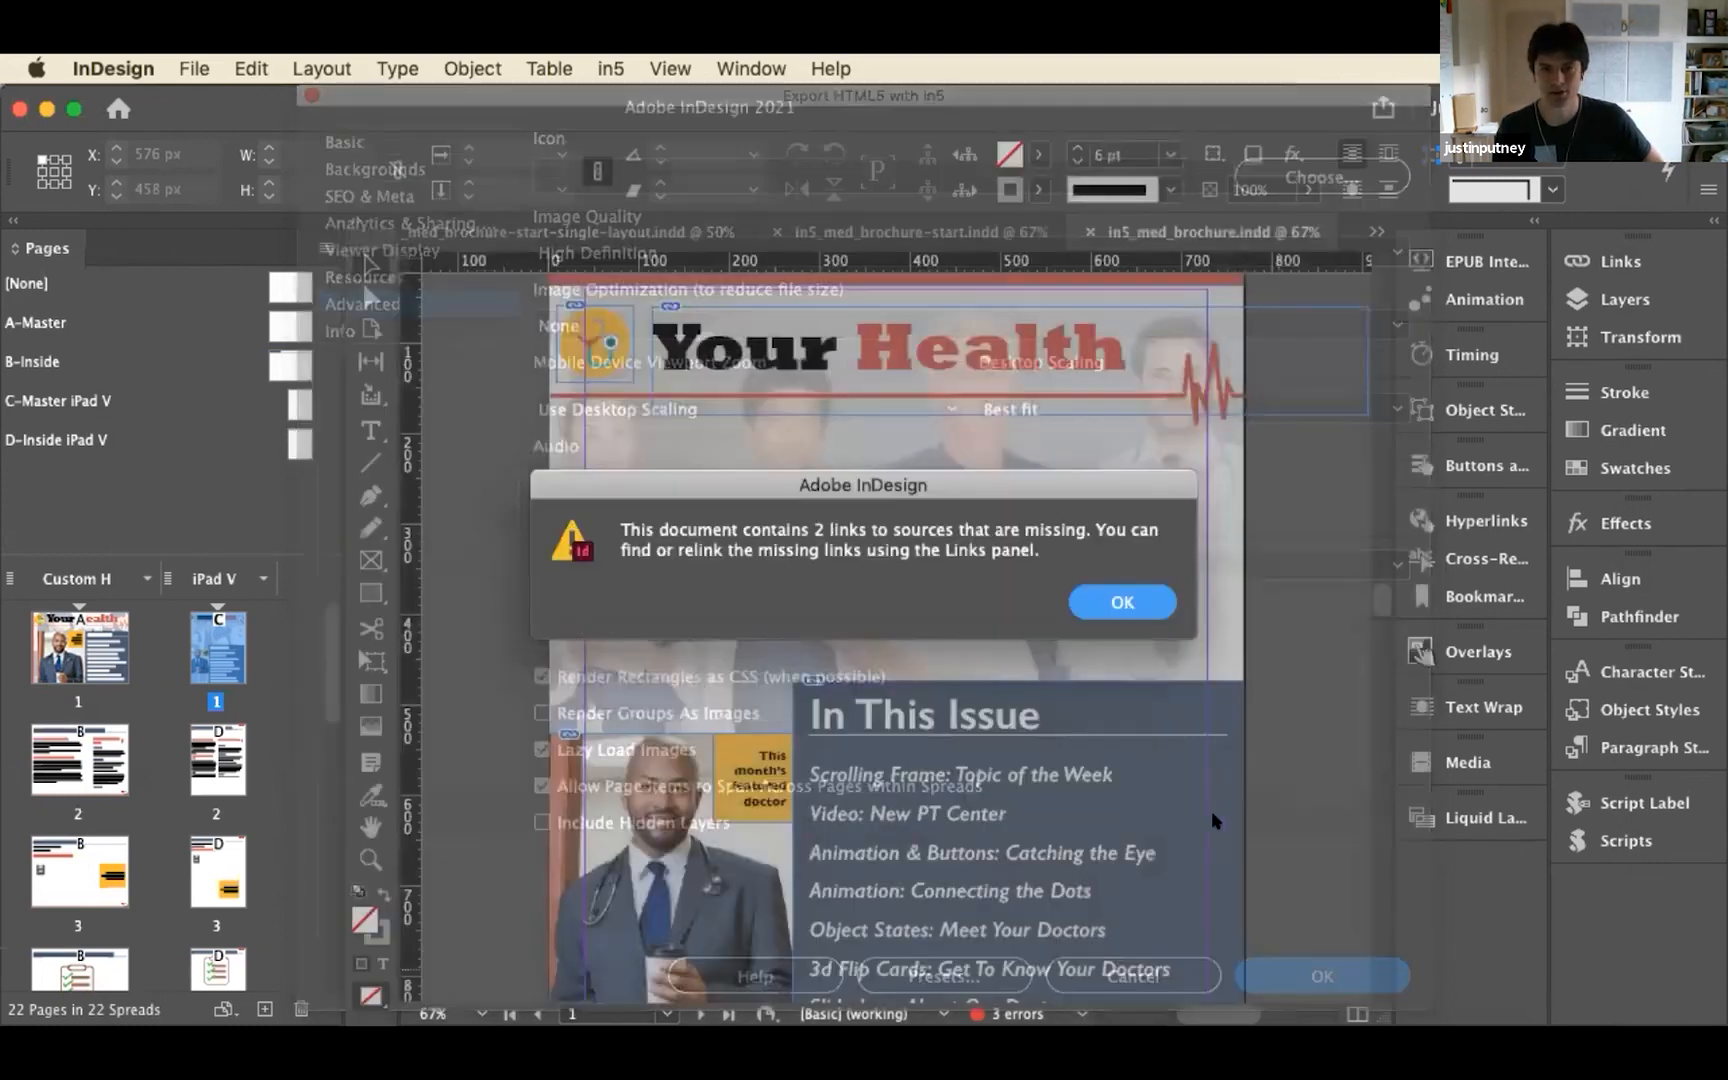
pyautogui.click(1124, 604)
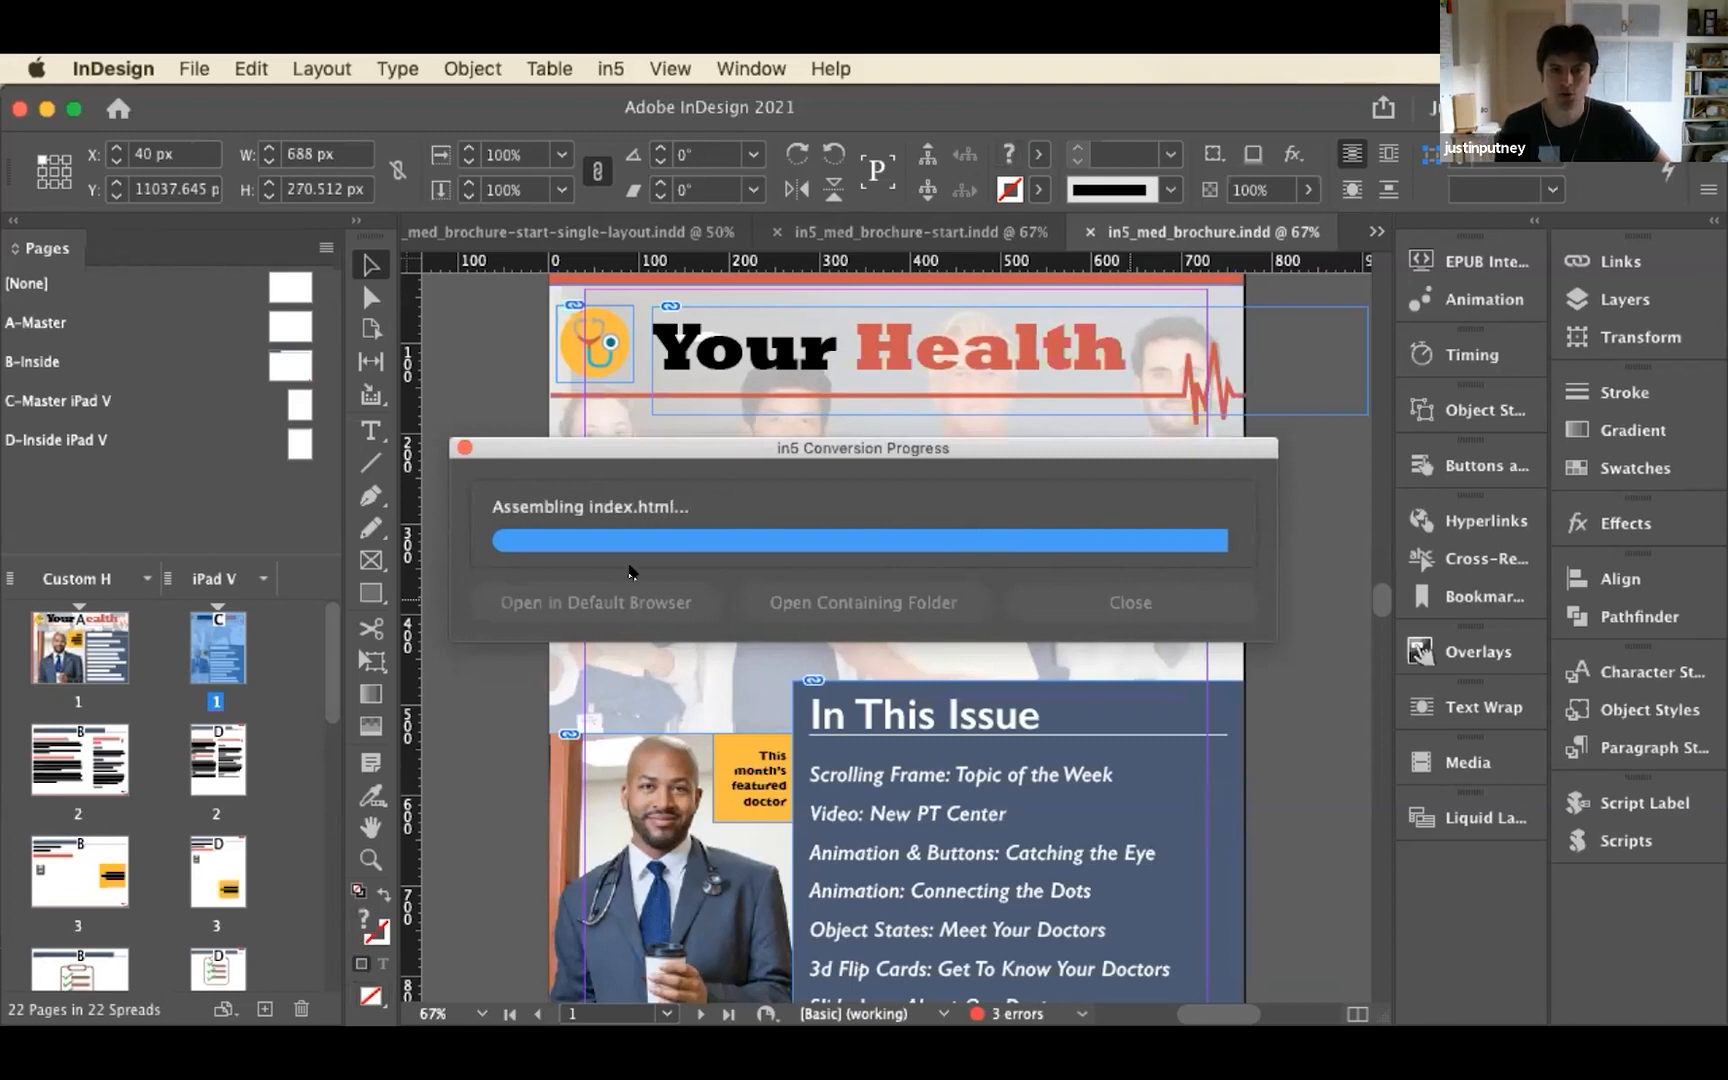
# Open the exported flipbook in the default browser and try peeling its cover page
pyautogui.click(655, 440)
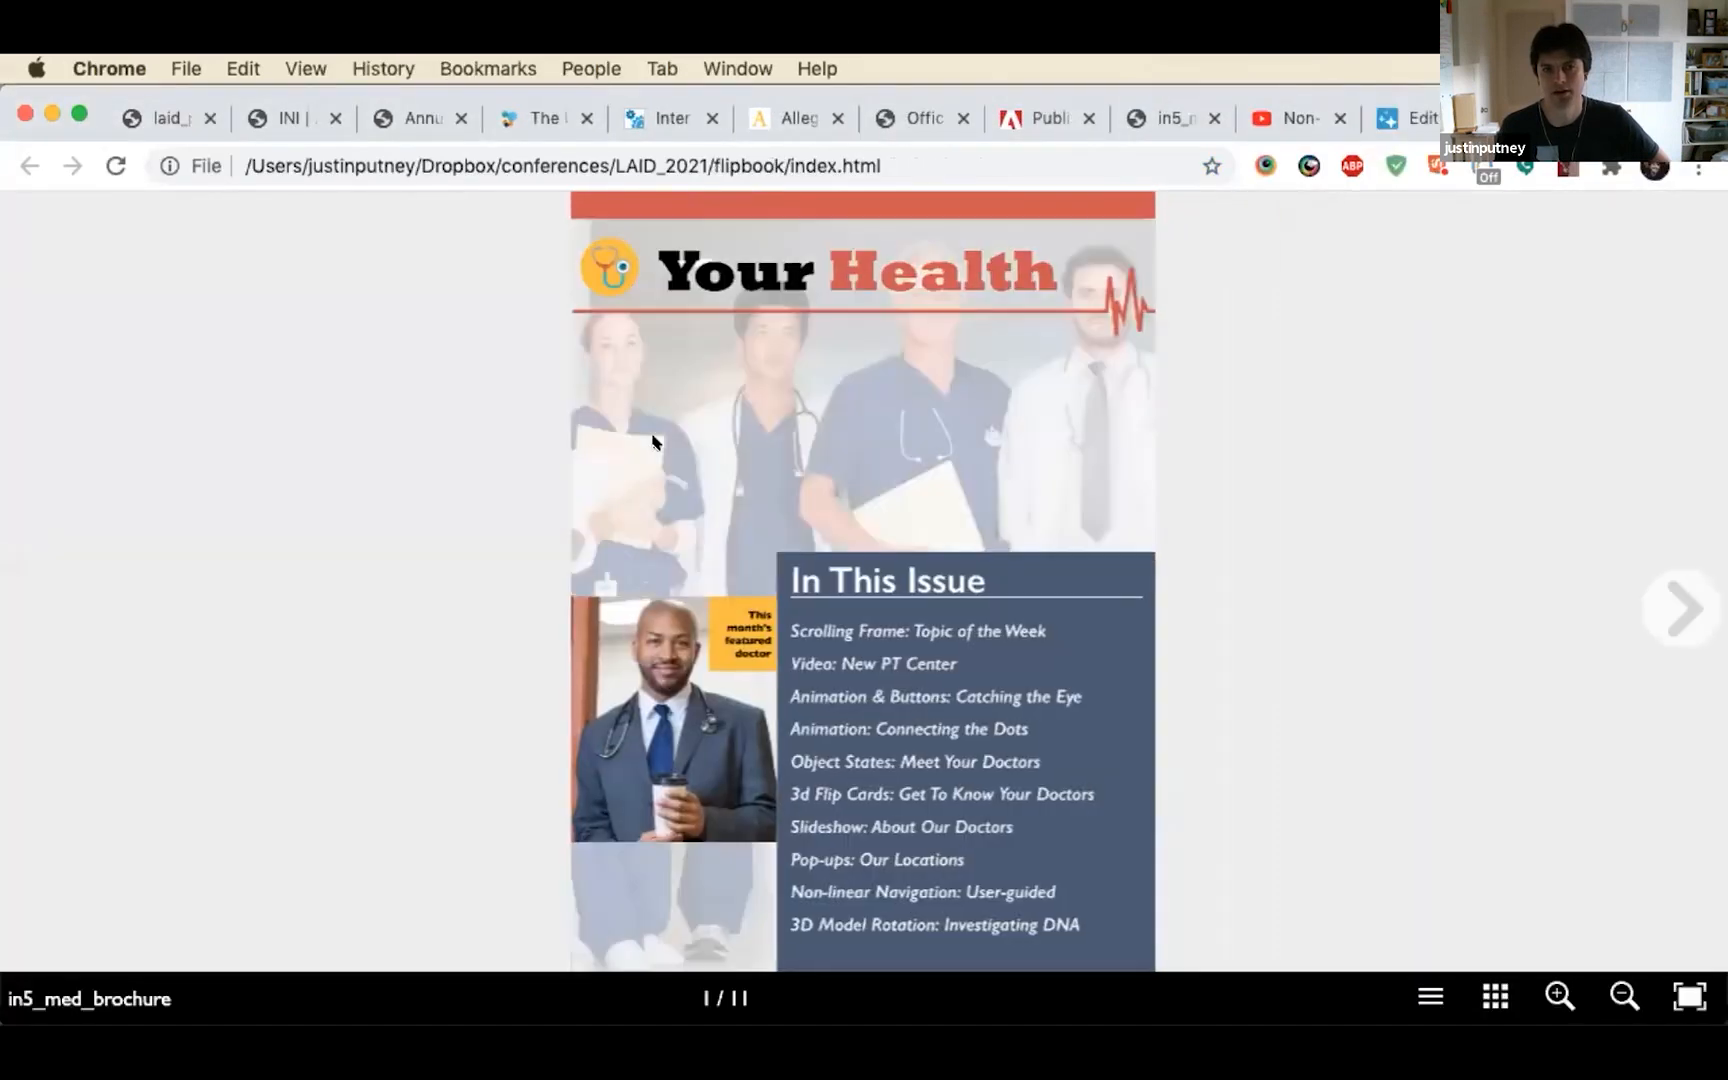
pyautogui.moveTo(1136, 203); pyautogui.dragTo(417, 397)
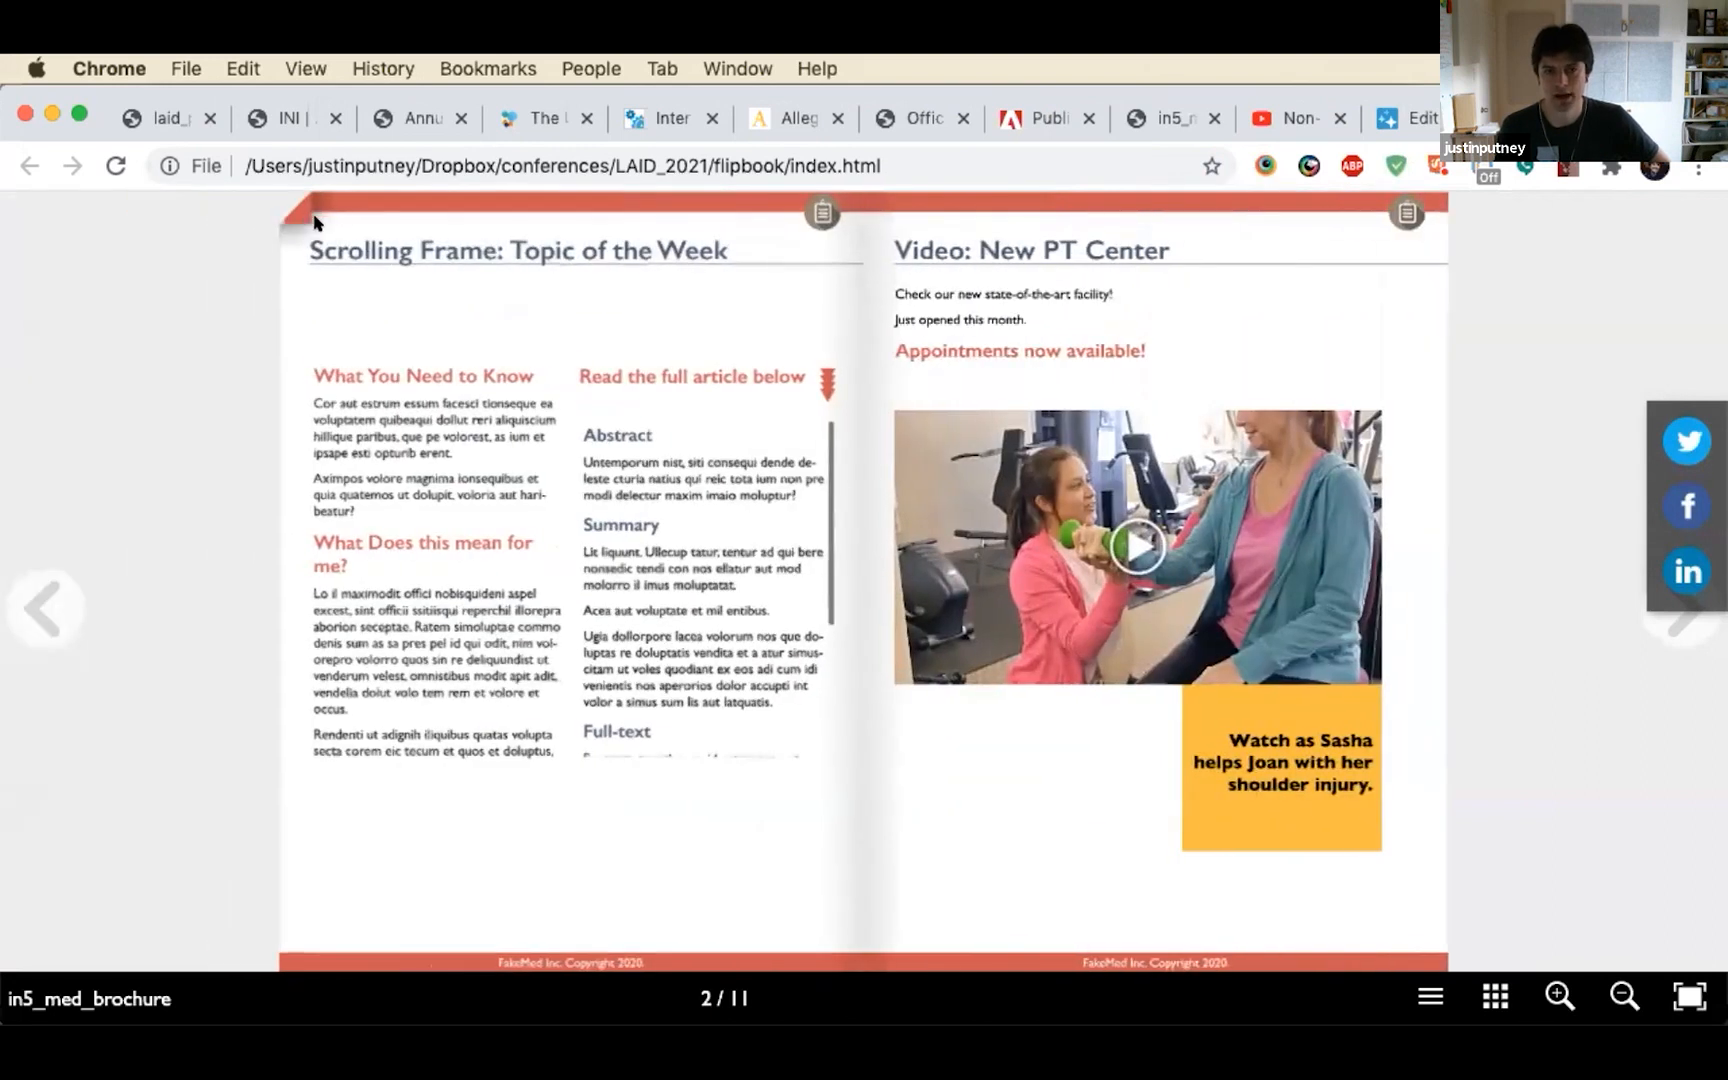
pyautogui.click(314, 222)
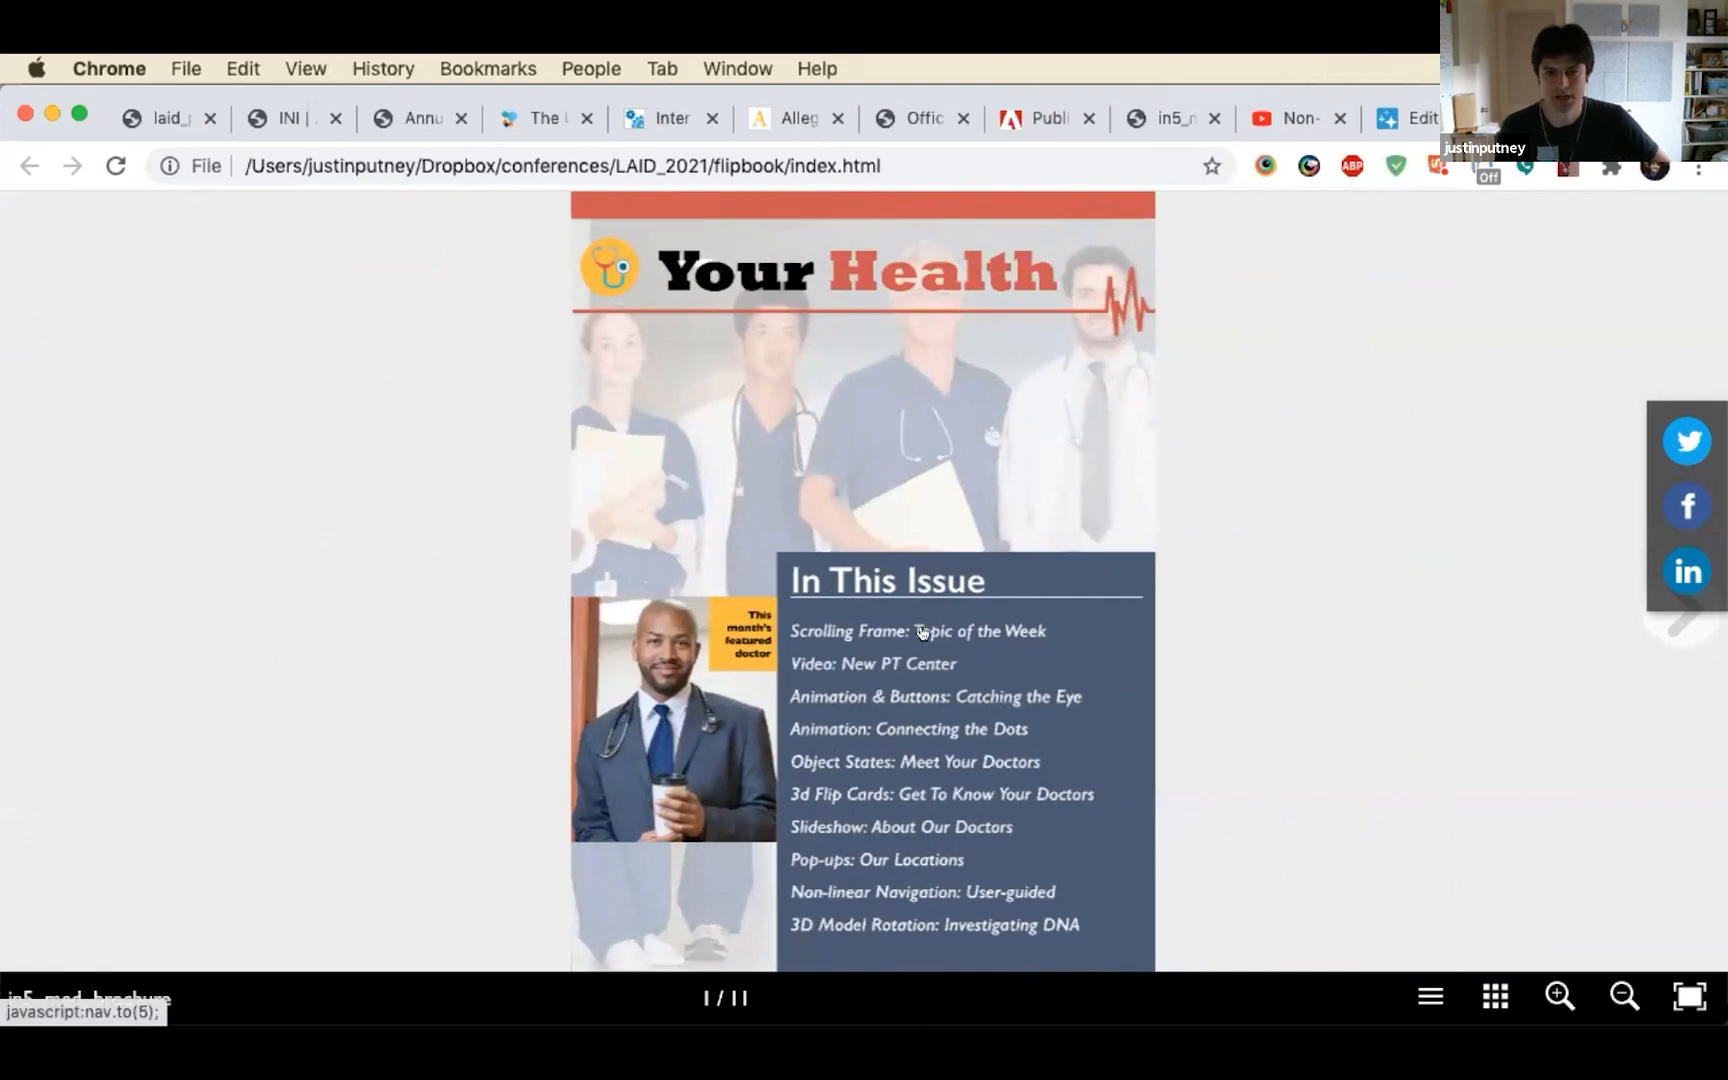
# Go to the Scrolling Frame: Topic of the Week page from the contents list, and test the video and scrolling article
pyautogui.click(921, 631)
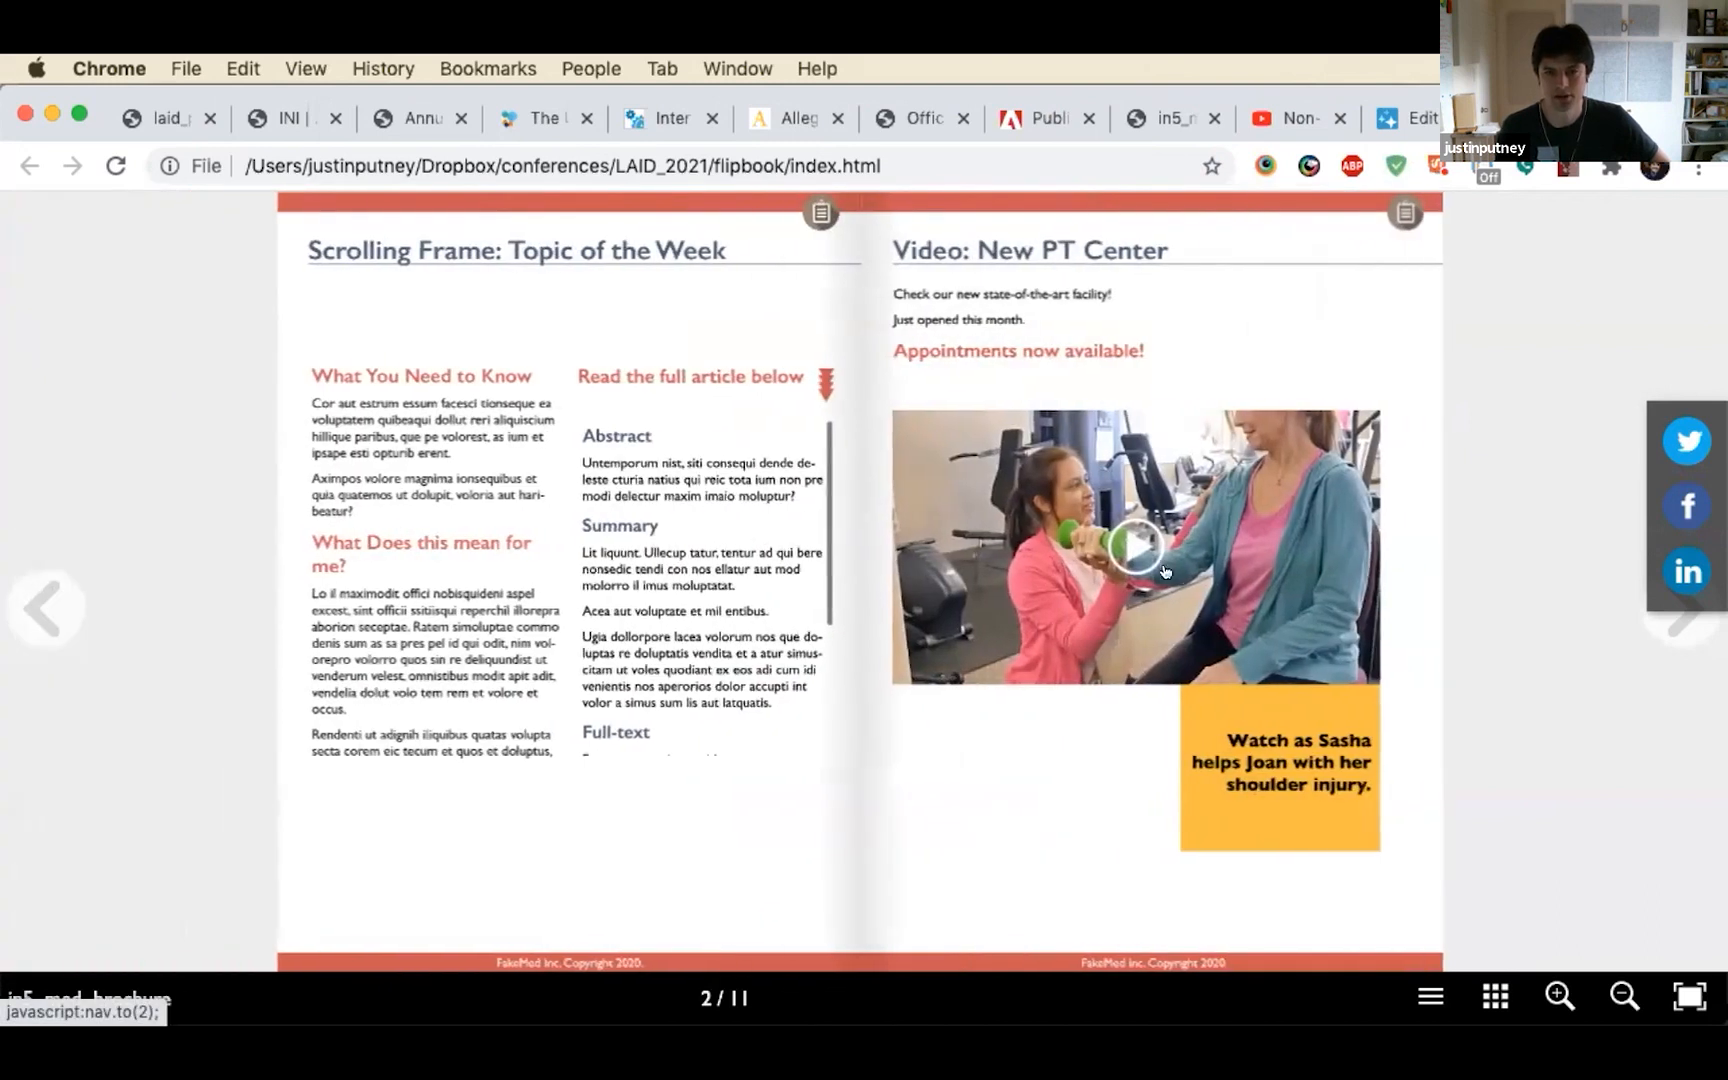
pyautogui.click(1140, 546)
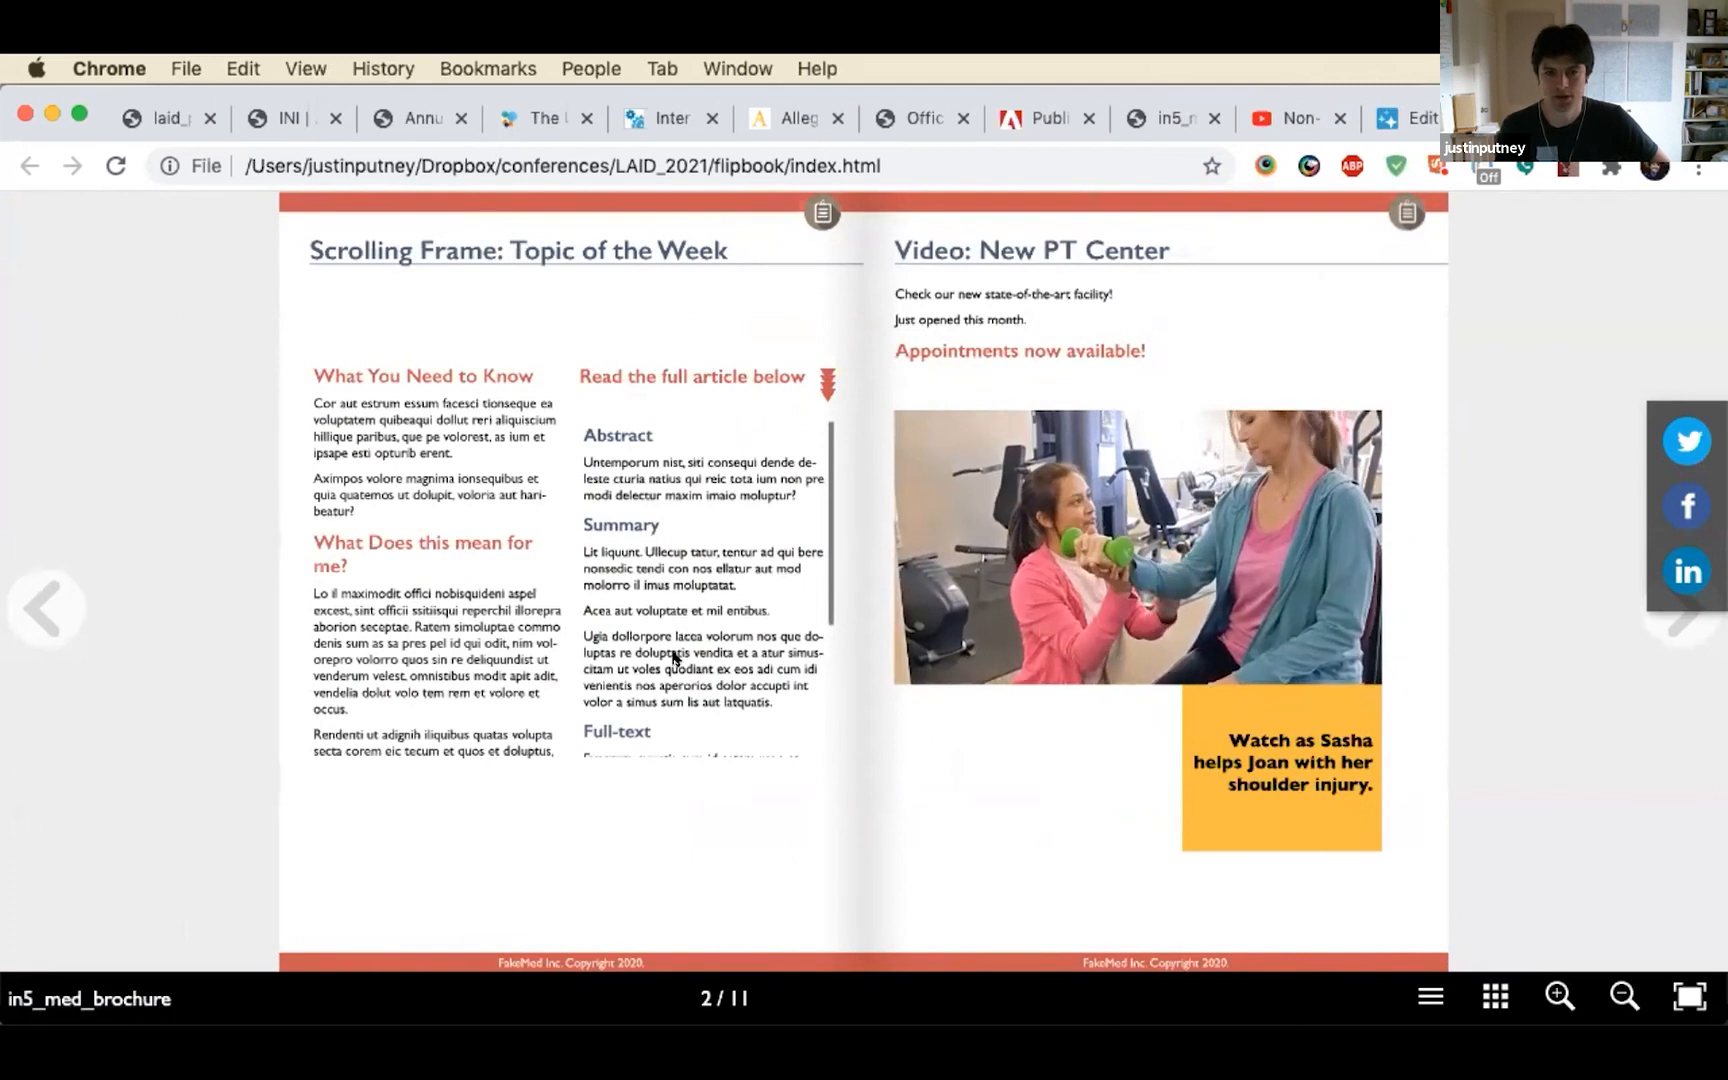
pyautogui.scroll(-1, 684, 612)
pyautogui.scroll(-4, 682, 605)
# Peel the flipbook ahead to the Meet Your Doctors spread and show the second doctor's profile
pyautogui.moveTo(1410, 253); pyautogui.dragTo(526, 450)
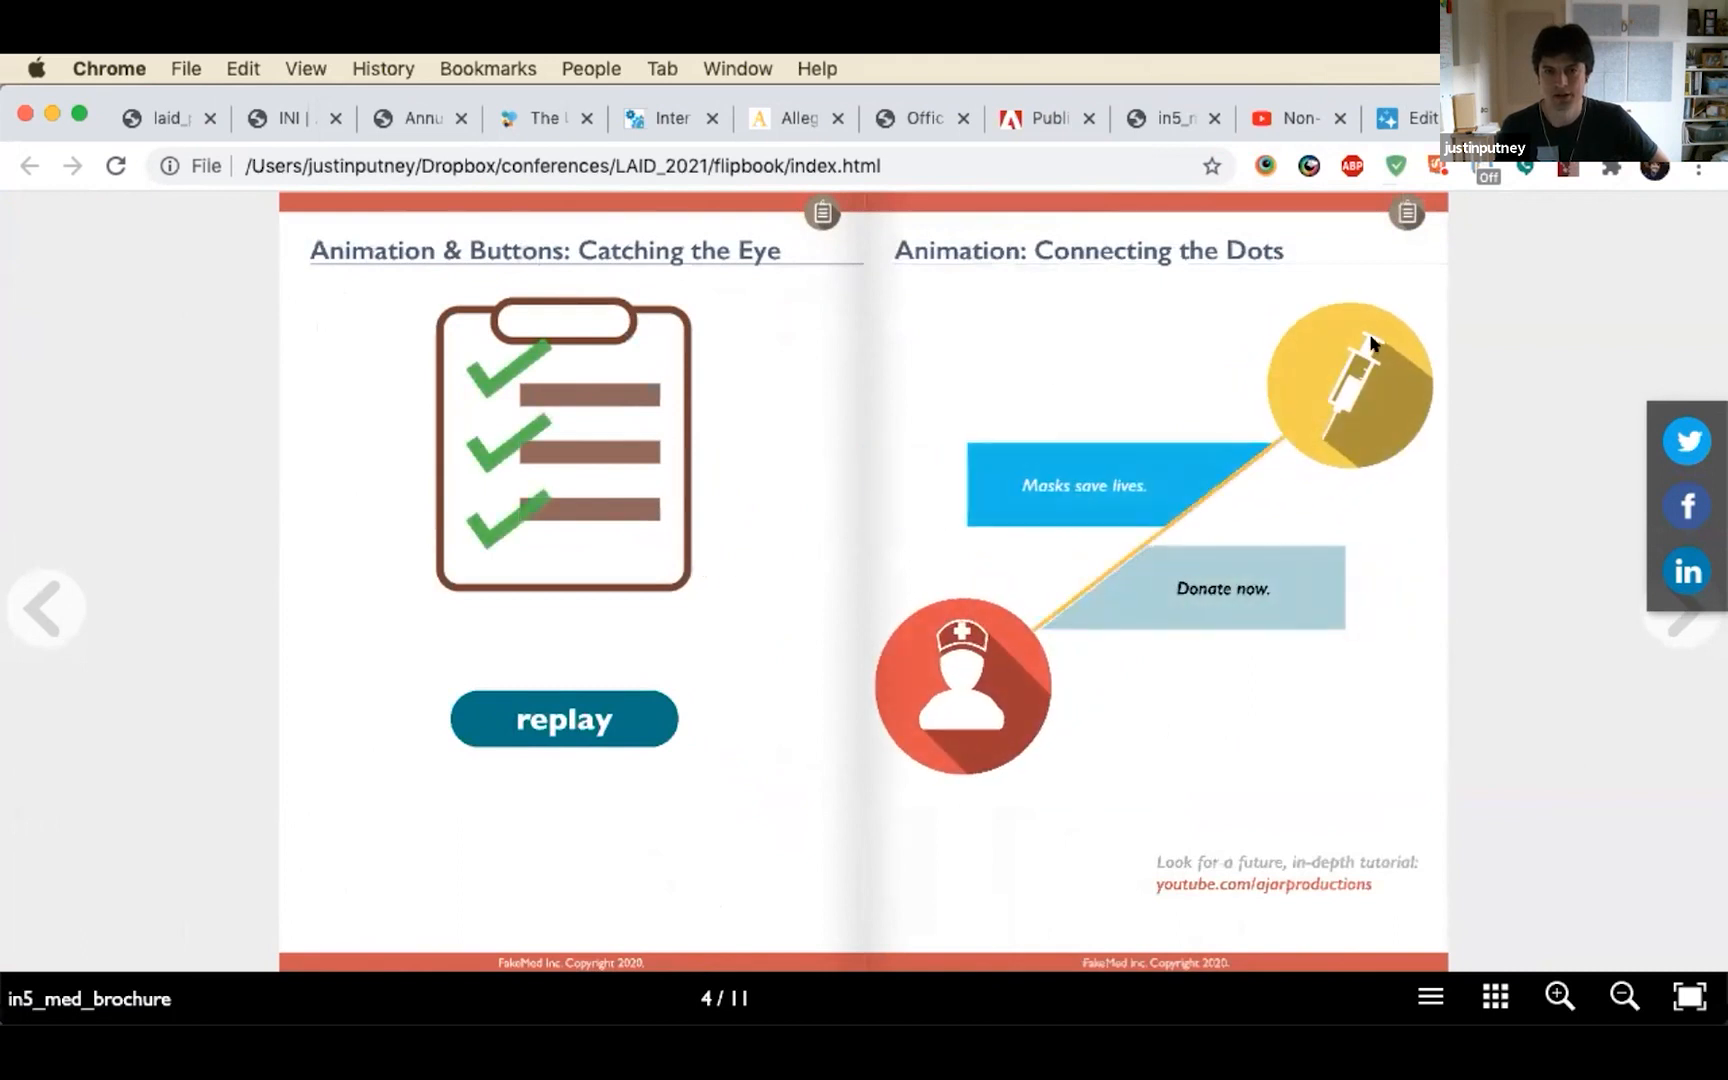
pyautogui.moveTo(1407, 236); pyautogui.dragTo(531, 416)
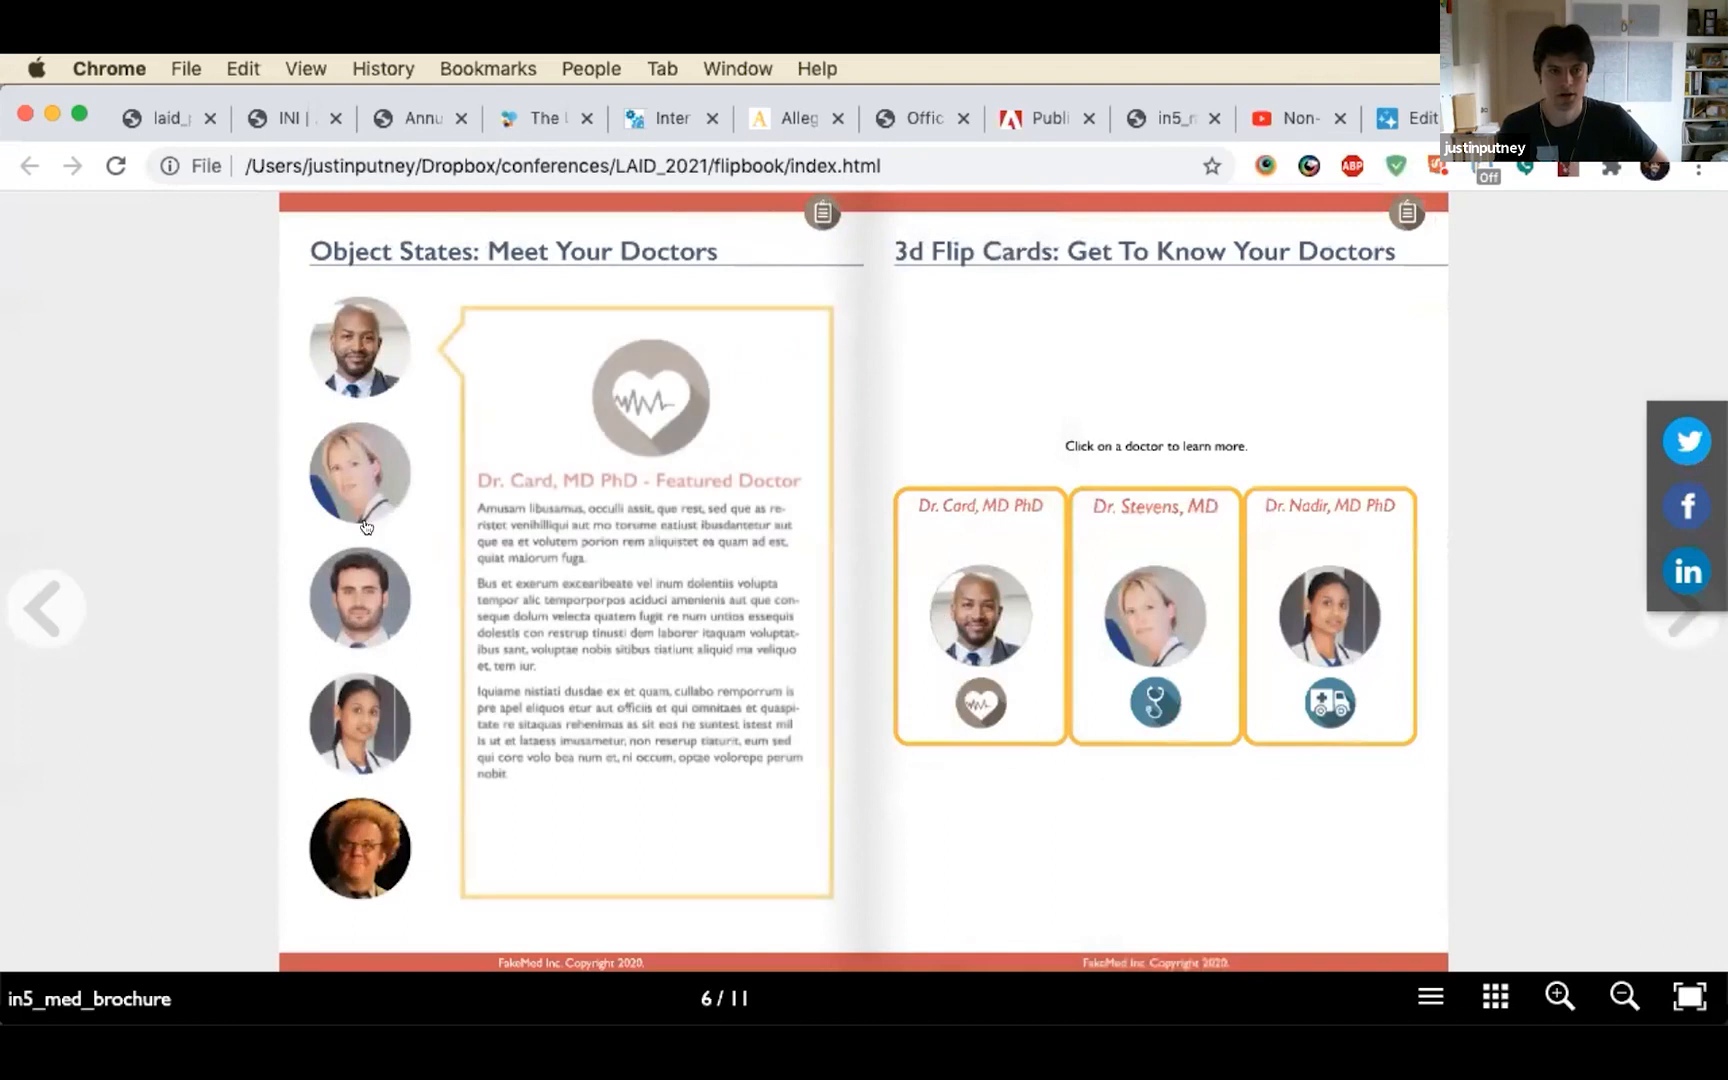
pyautogui.click(344, 470)
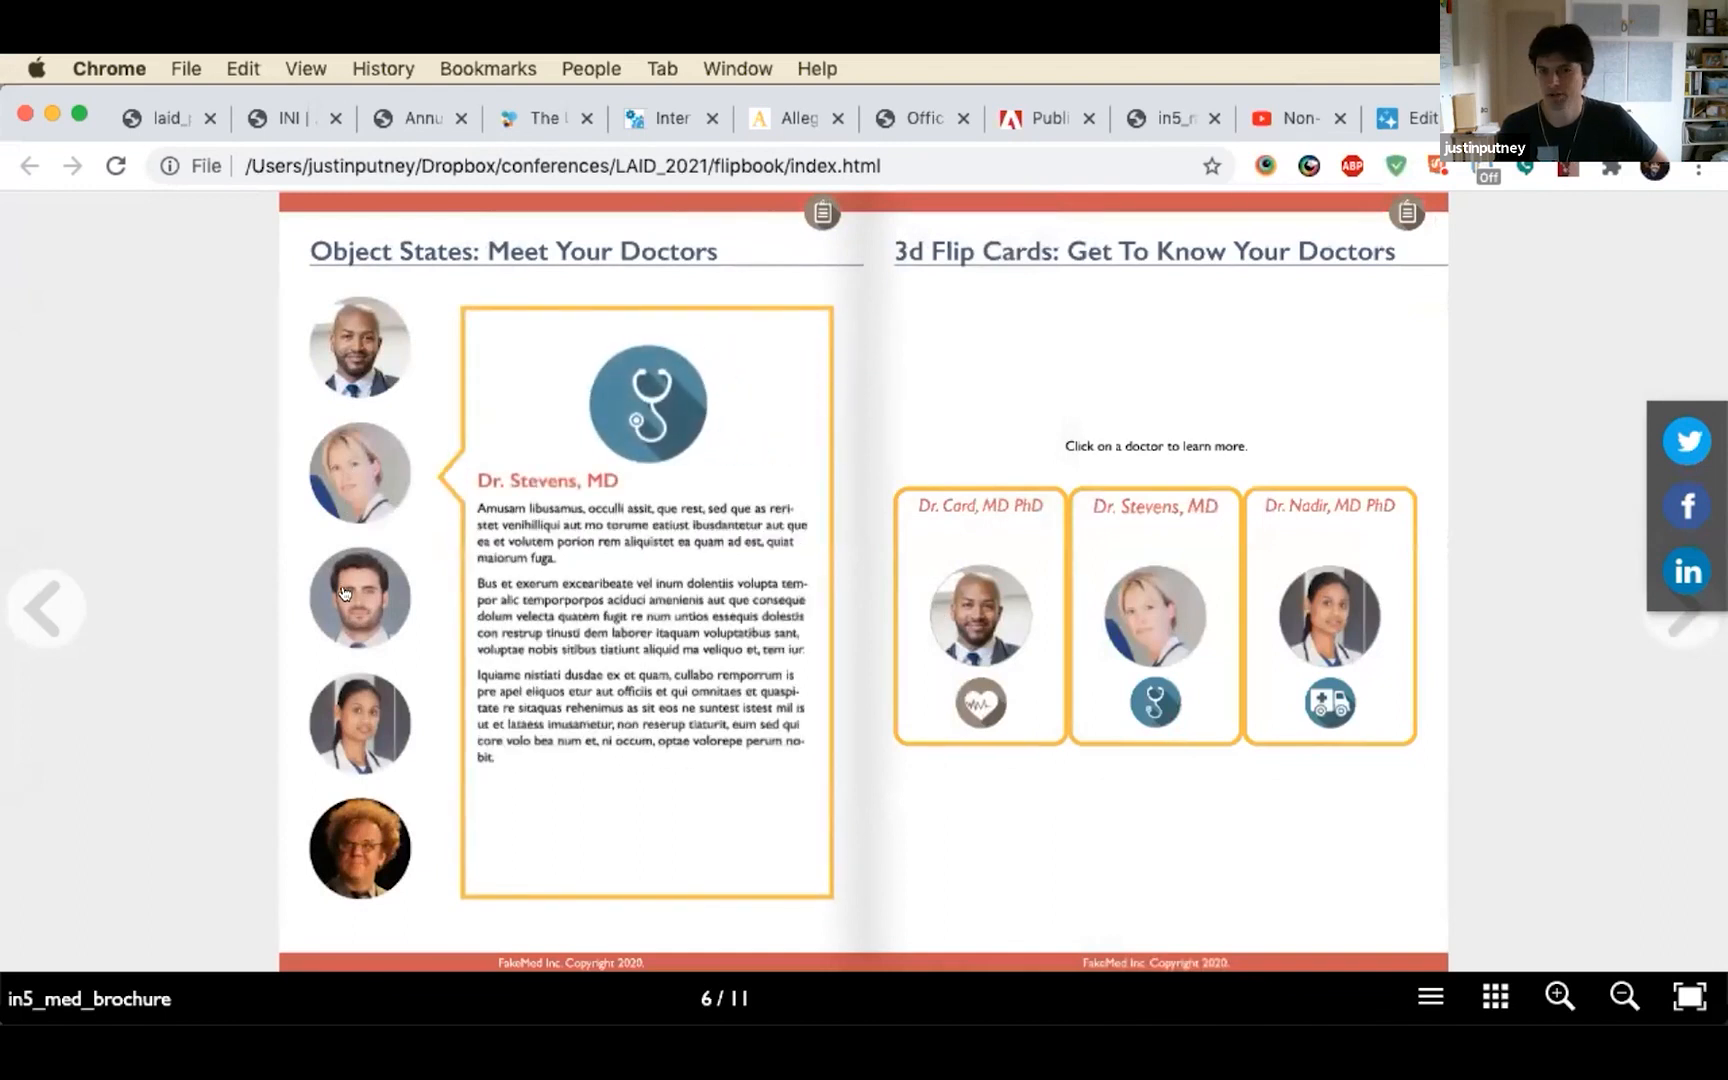
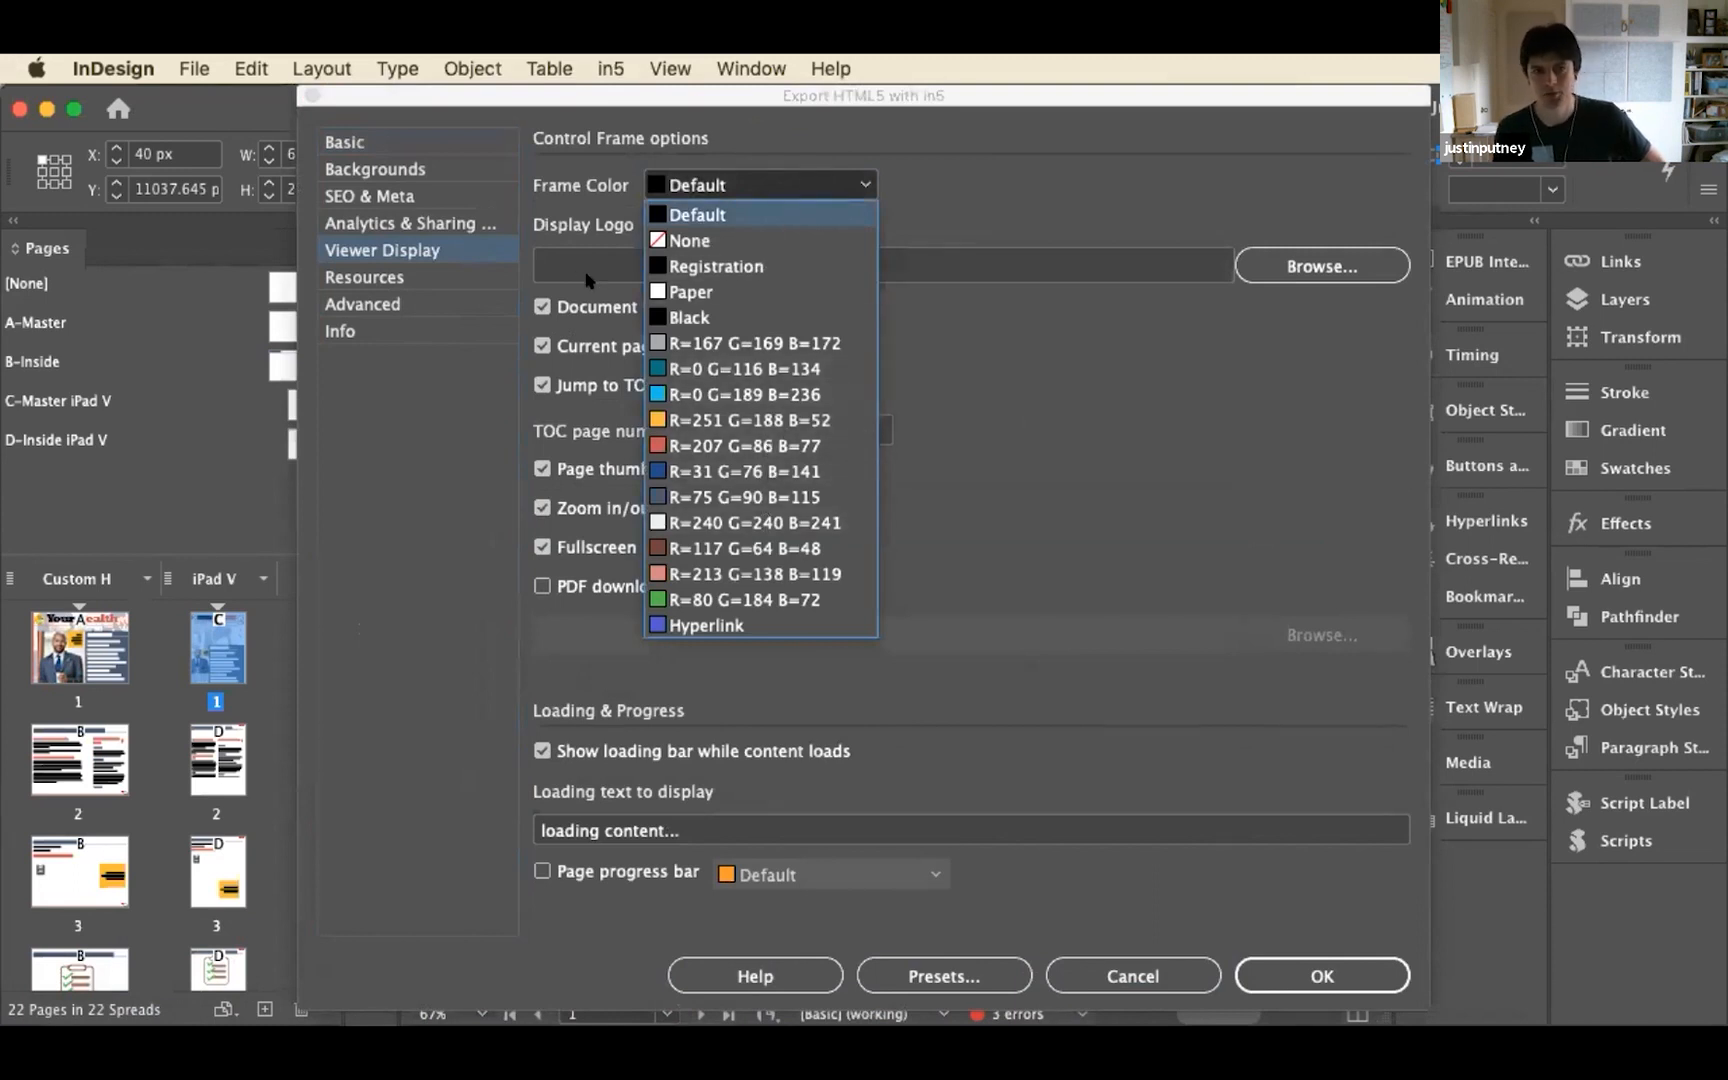
# Dismiss the viewer frame color choices, reopen the in5 HTML5 export settings, and review the available page formats
pyautogui.click(1062, 448)
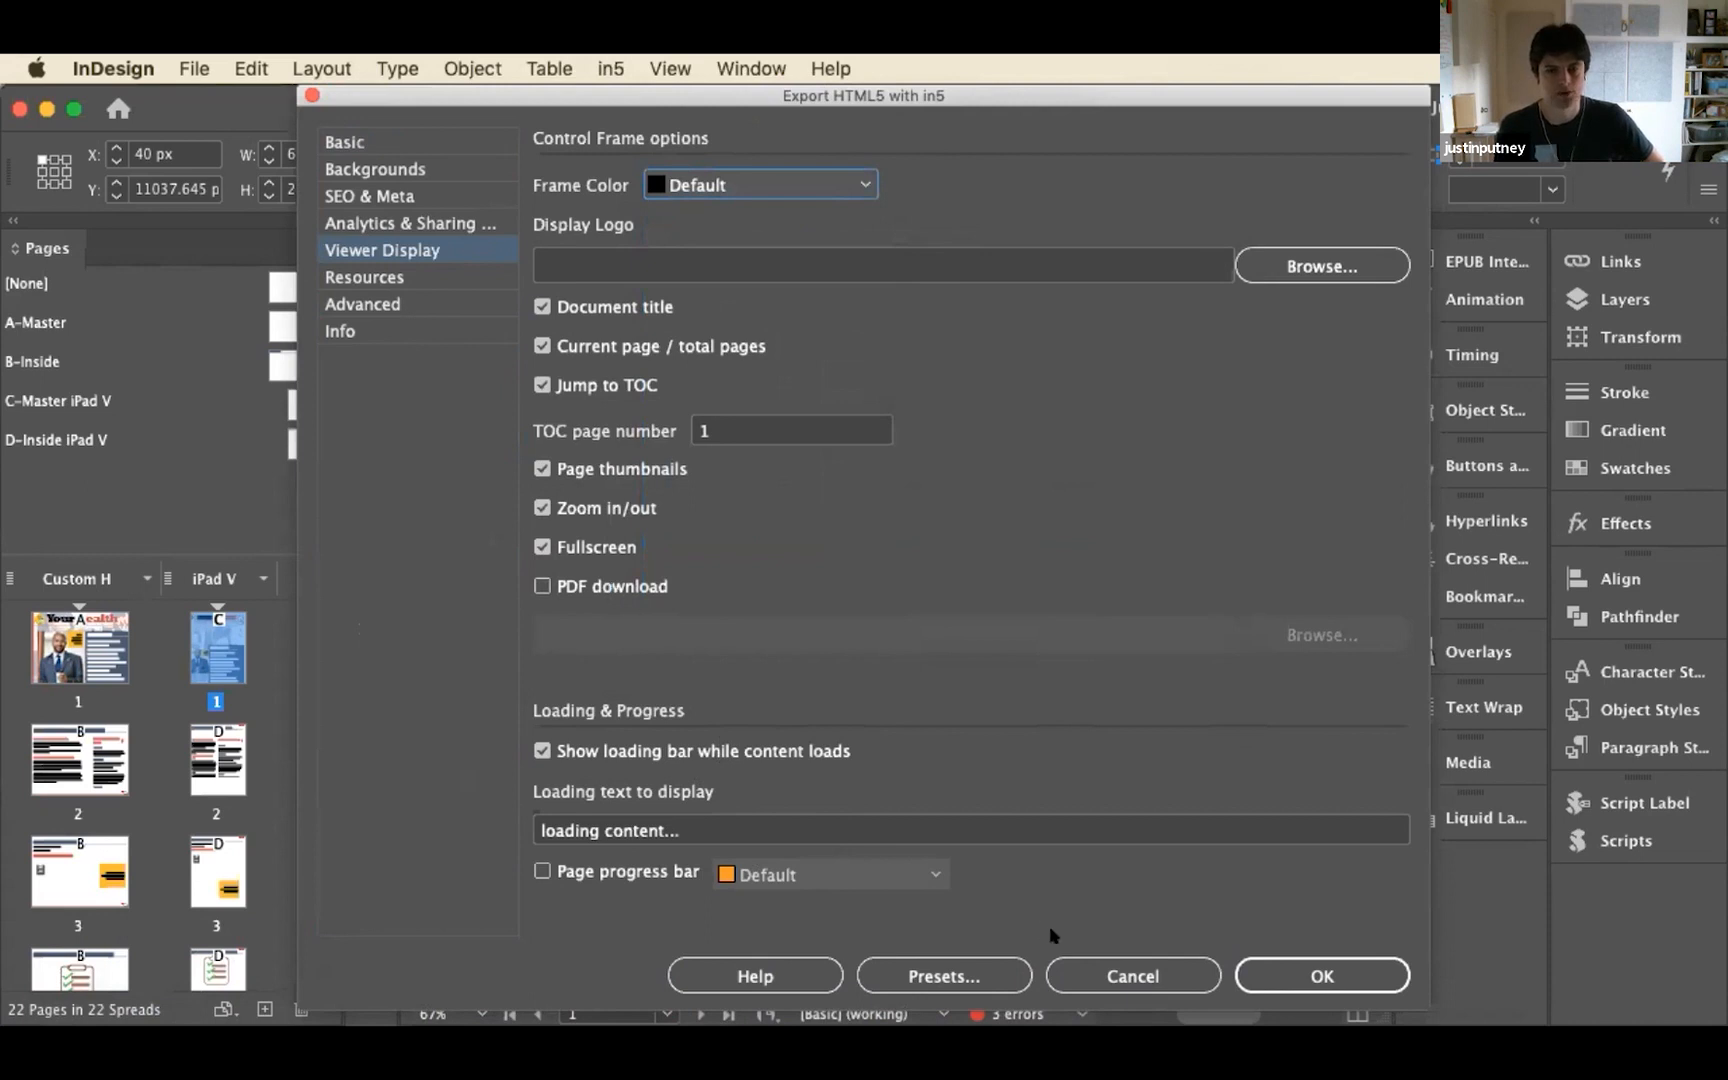
pyautogui.click(1083, 968)
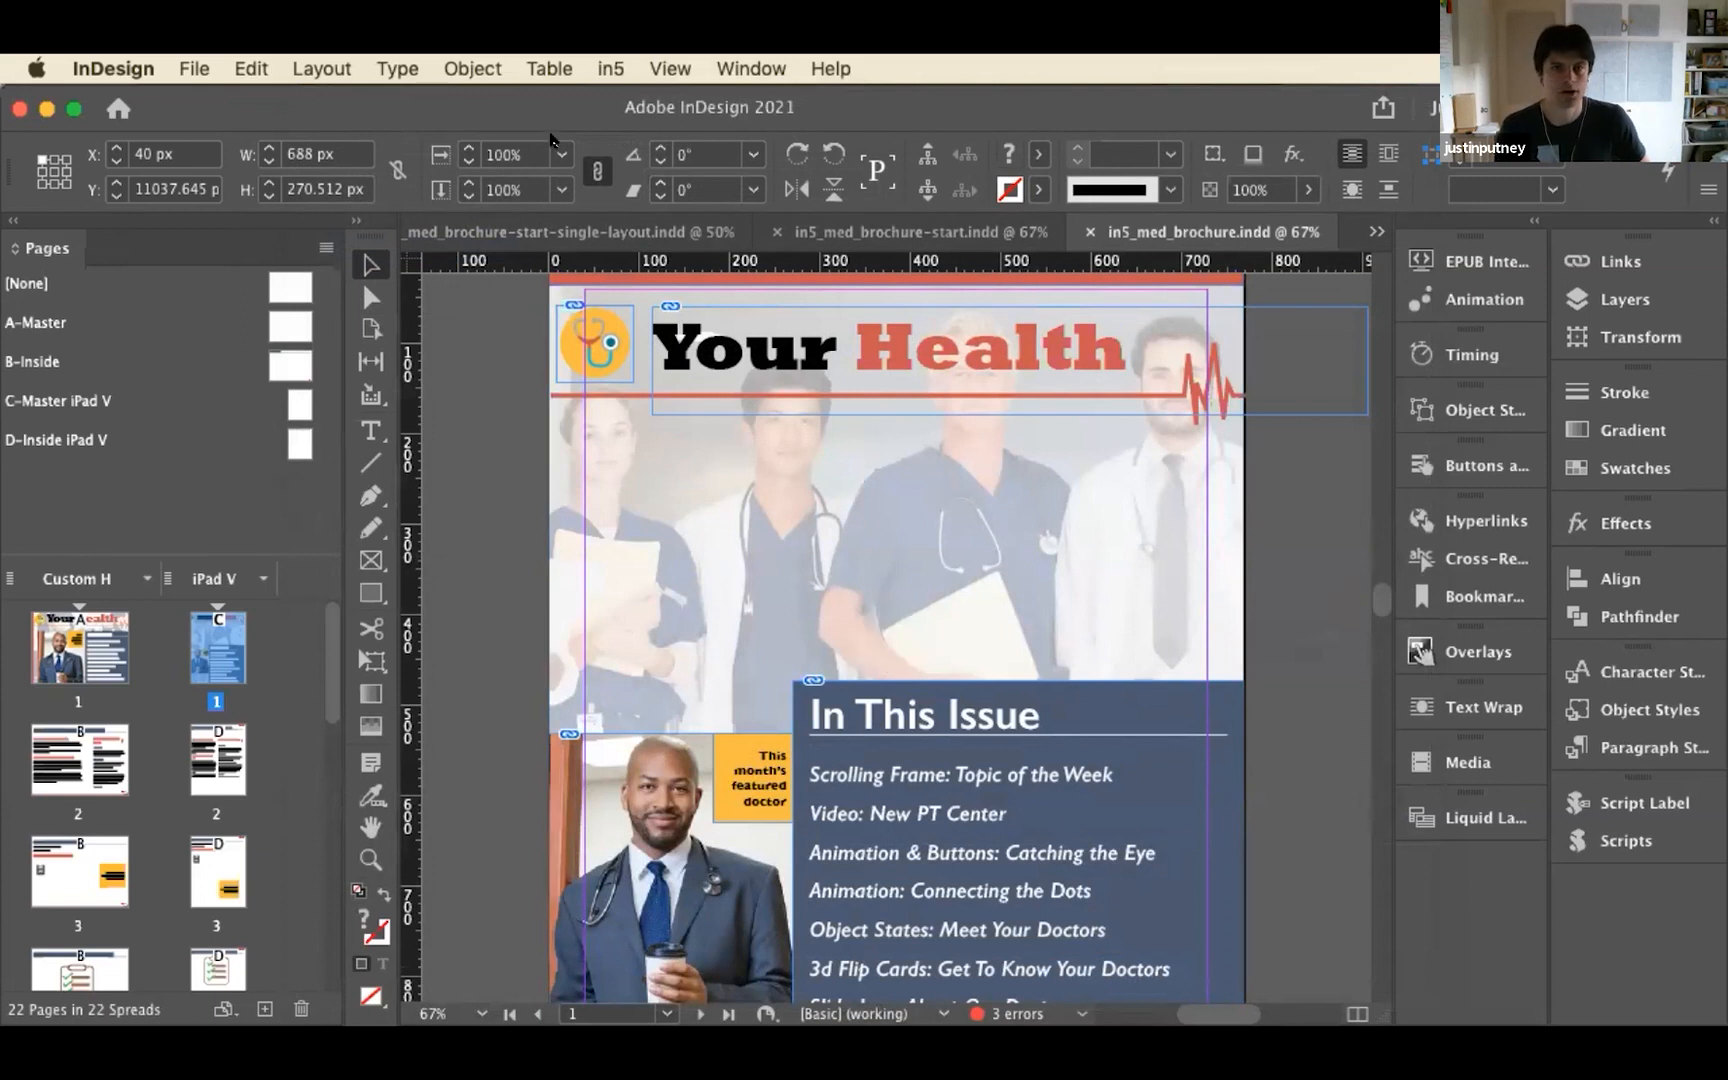
pyautogui.click(610, 68)
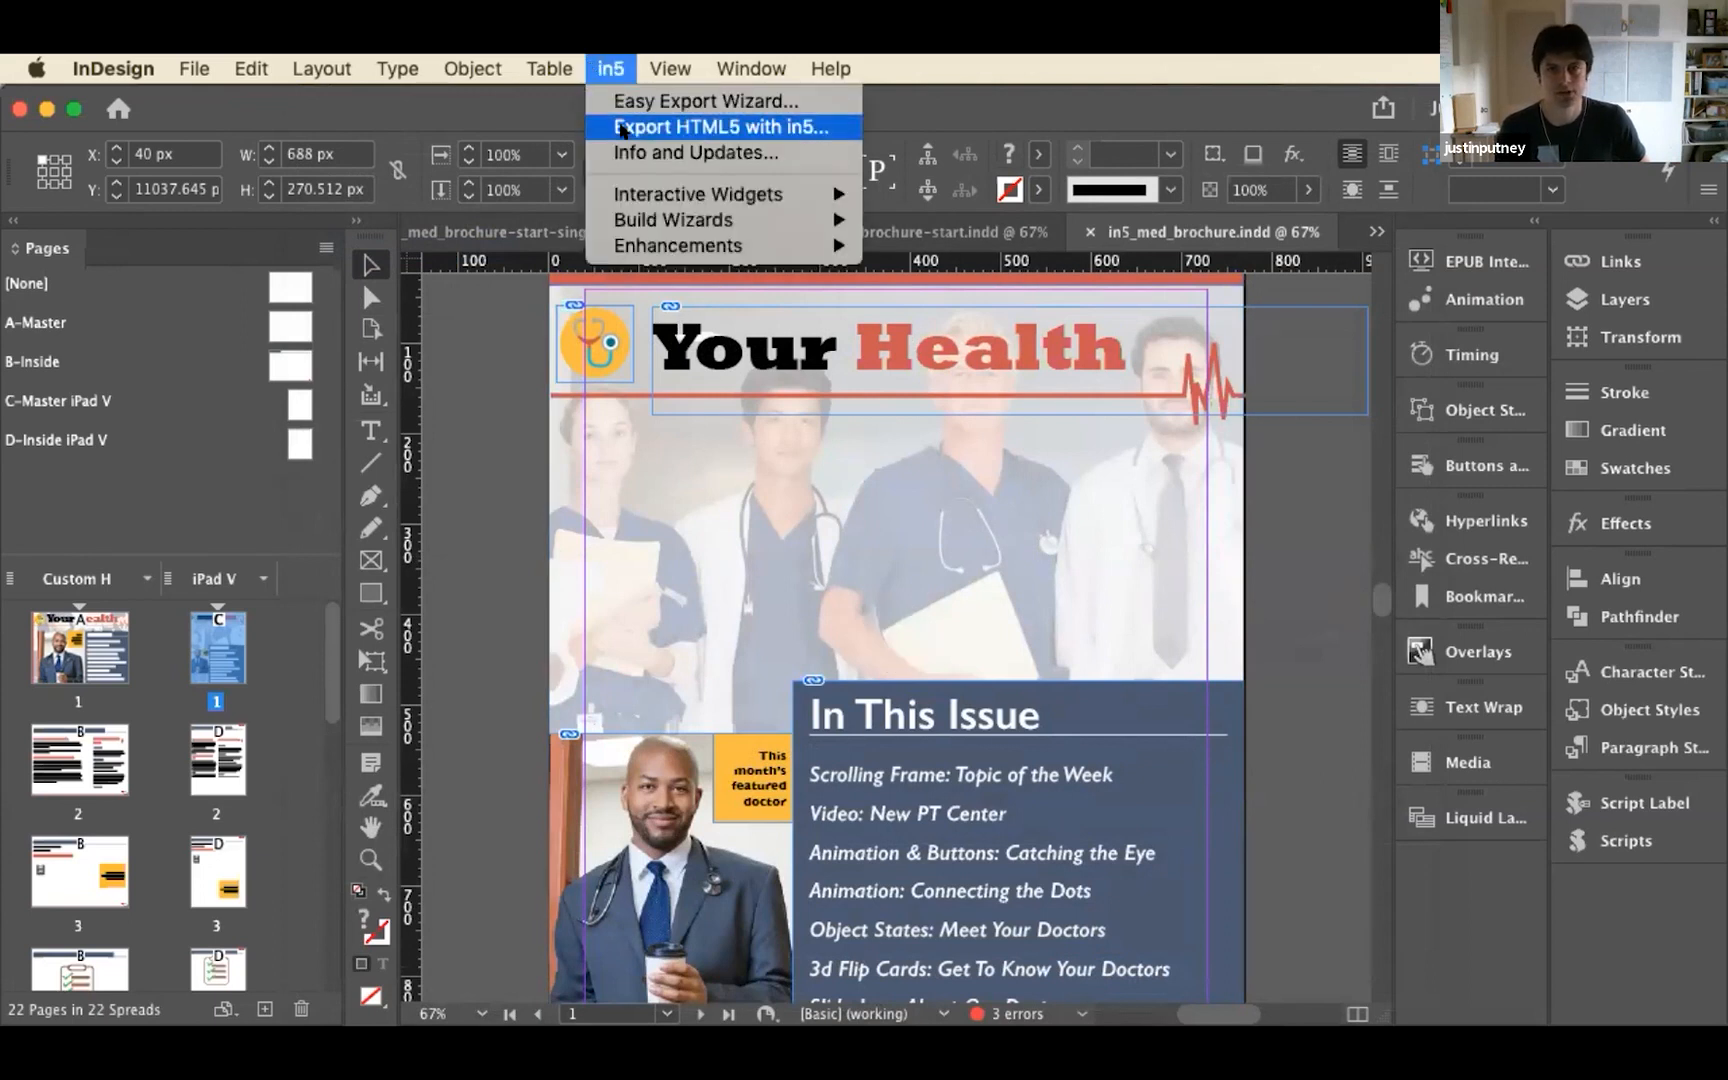
pyautogui.click(620, 125)
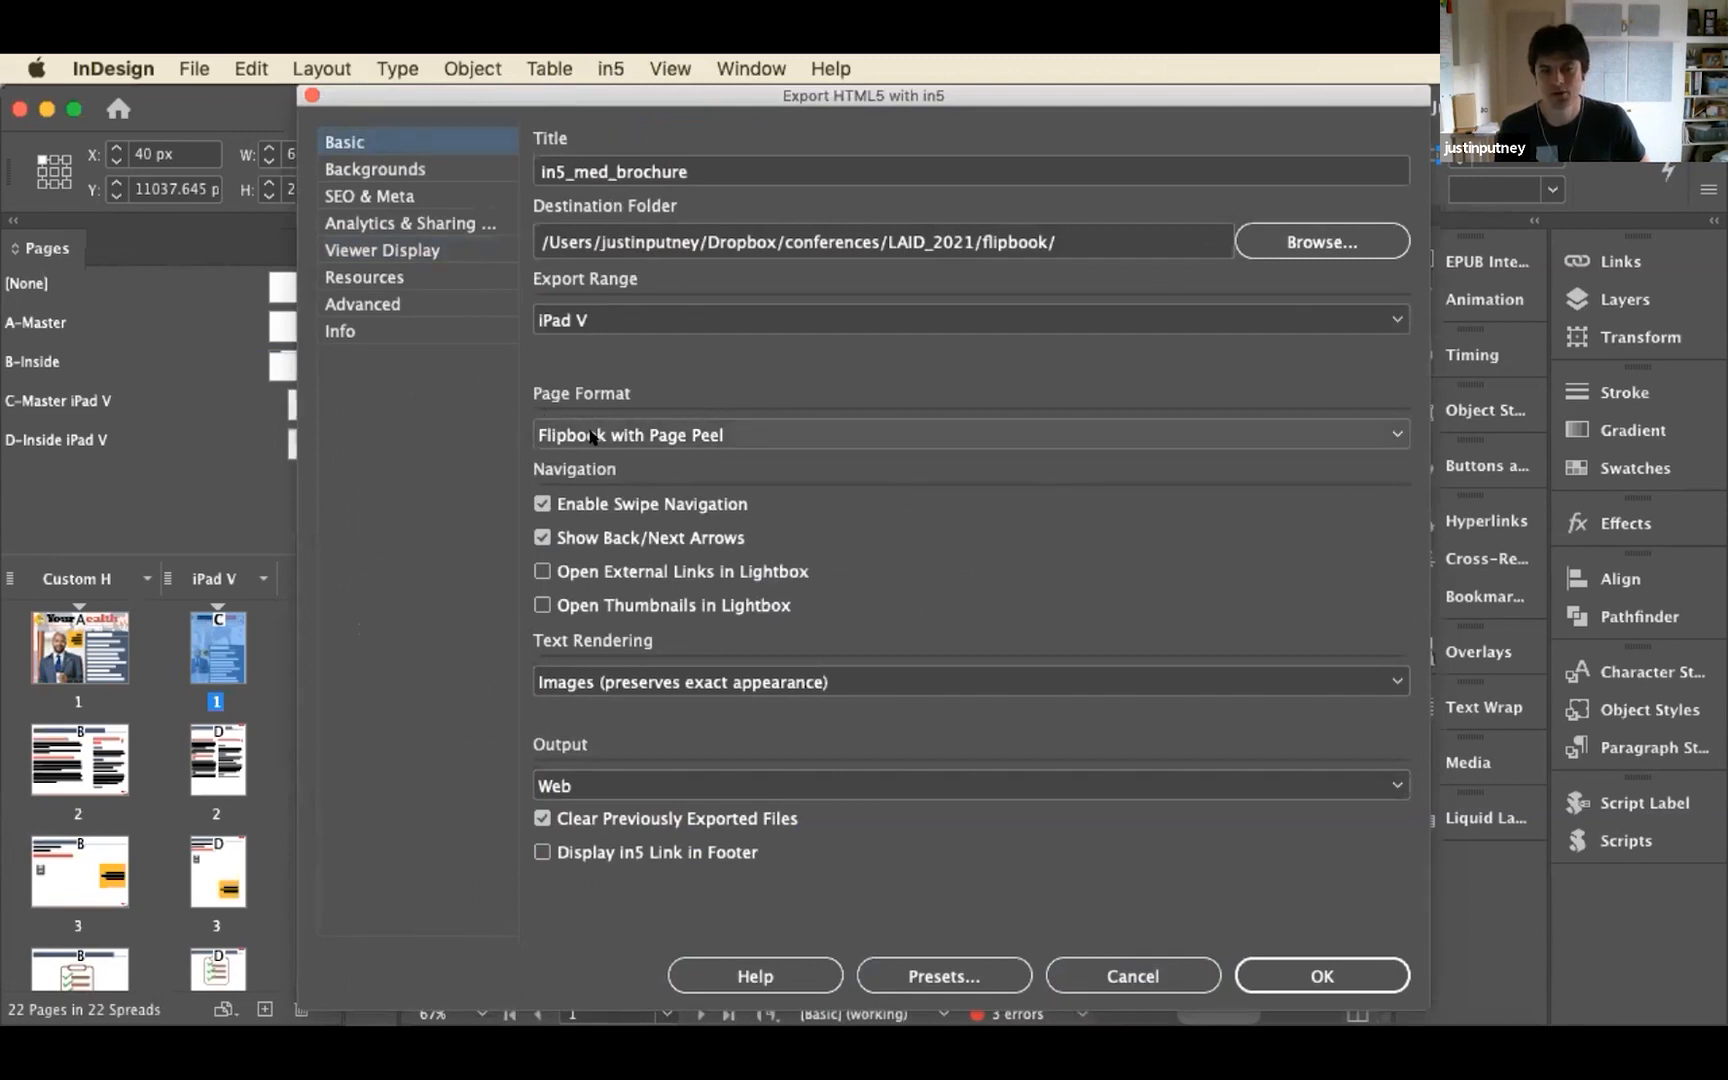
pyautogui.click(765, 432)
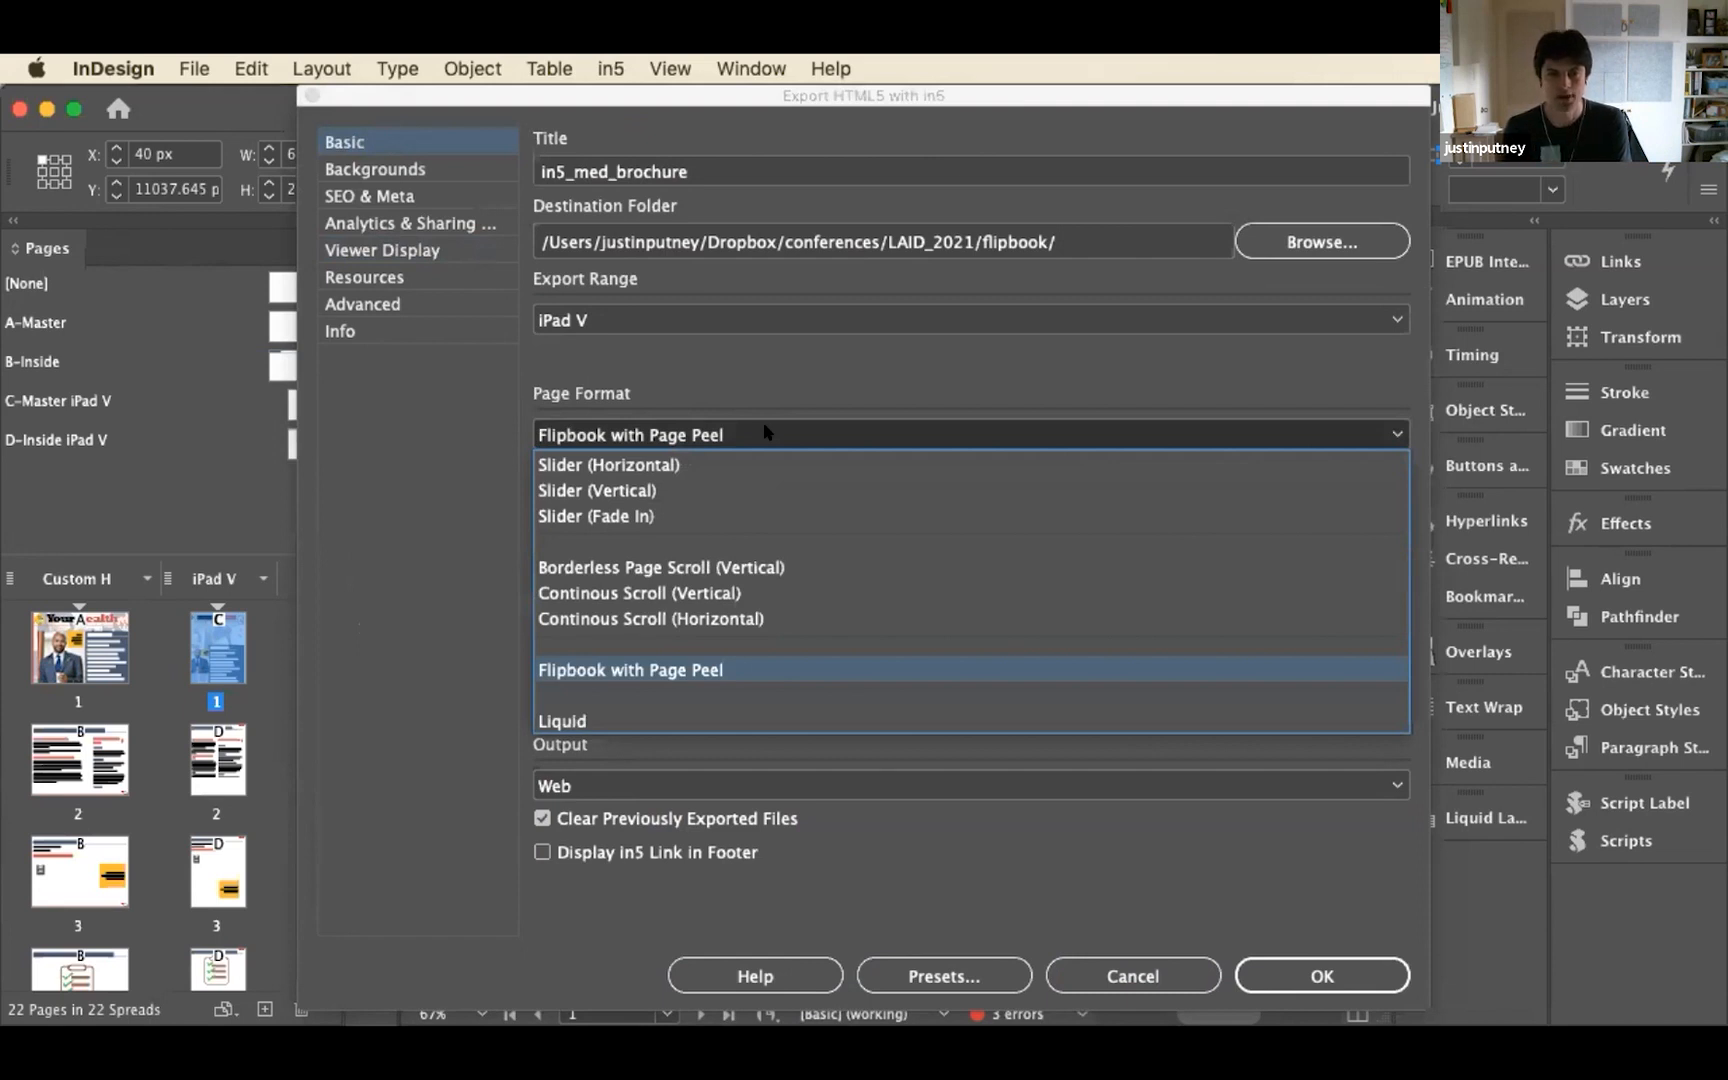
pyautogui.click(763, 423)
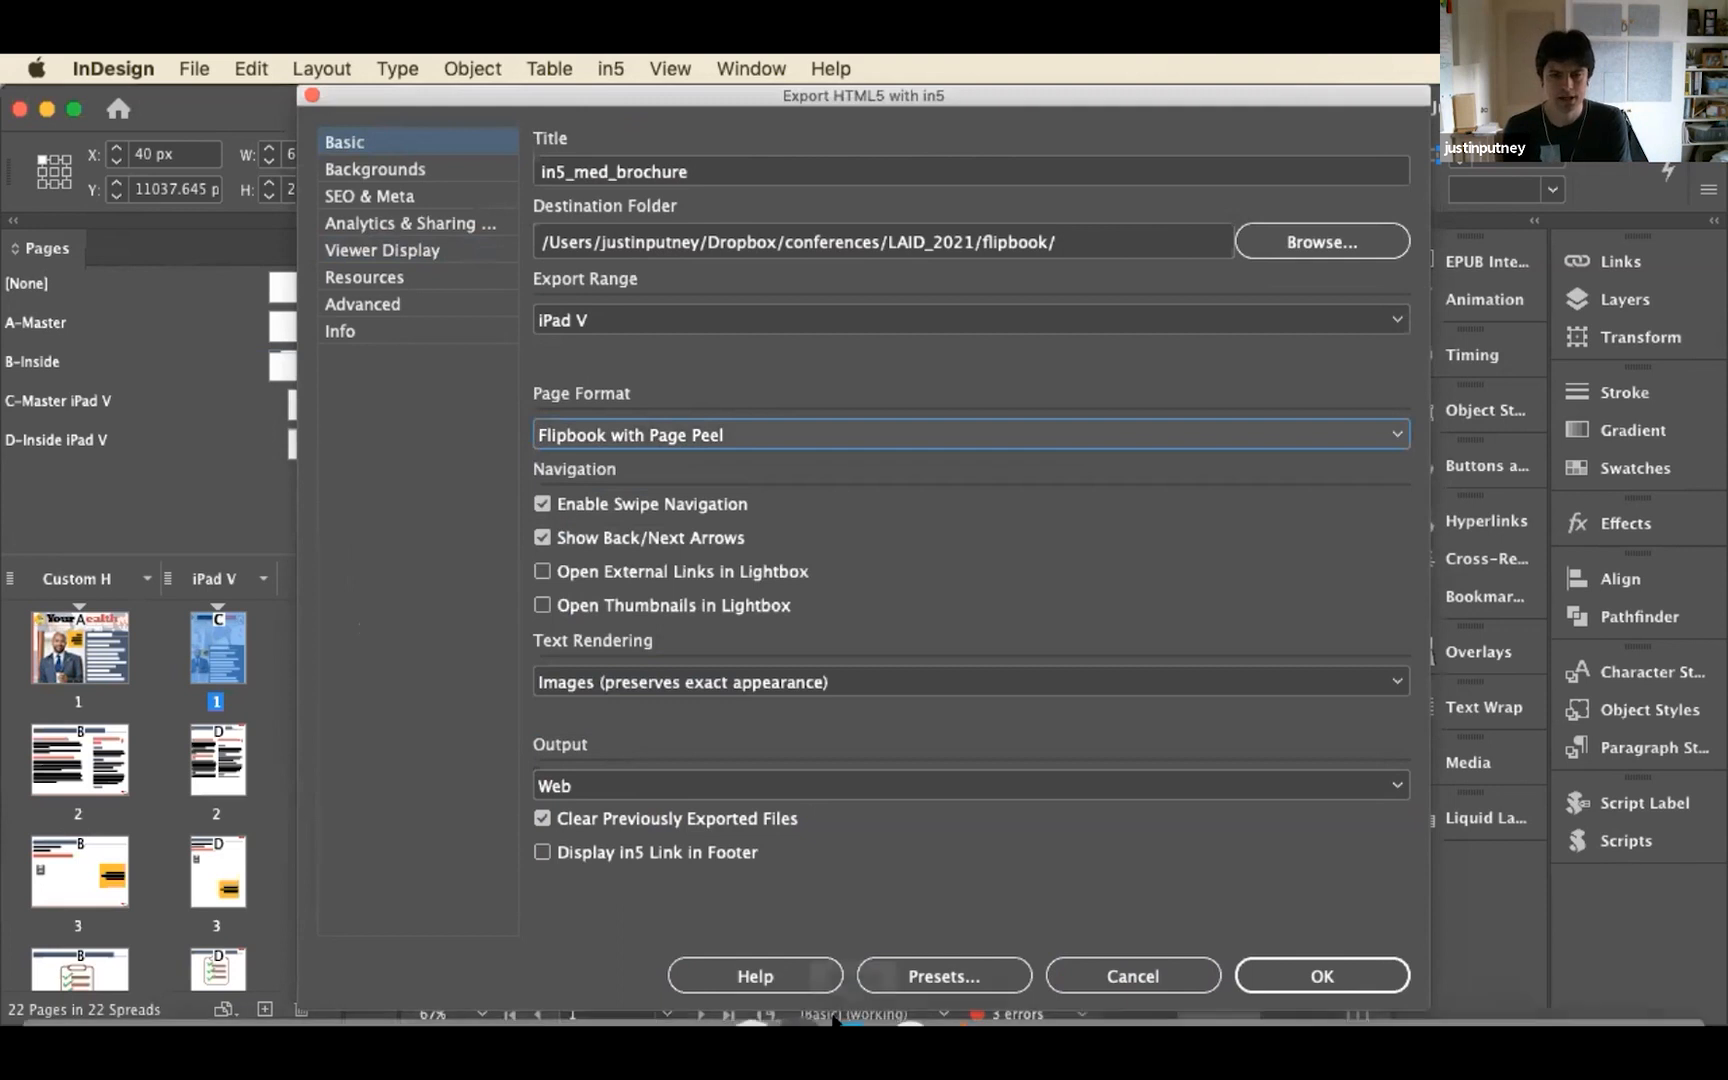
# Switch to Chrome and follow the Engineer path in the Flint science fair program guide to its Define a Problem page
pyautogui.moveTo(60, 1020)
pyautogui.click(160, 965)
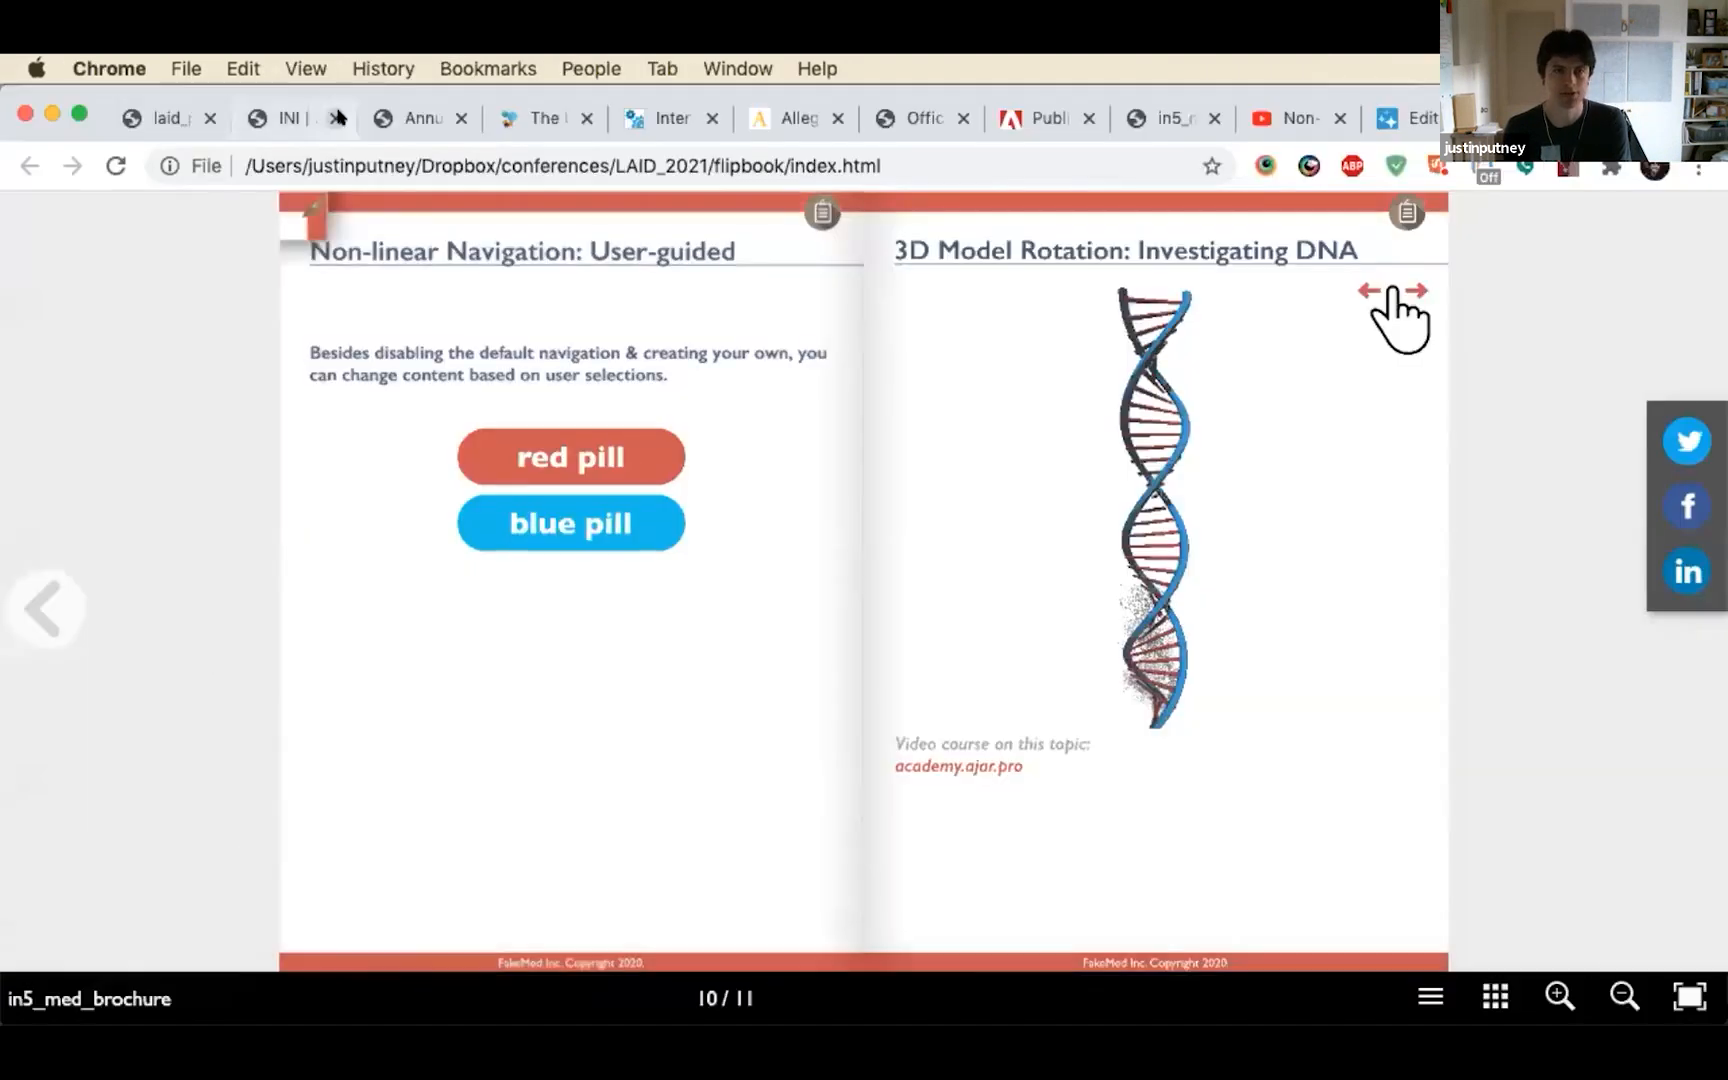
pyautogui.click(650, 131)
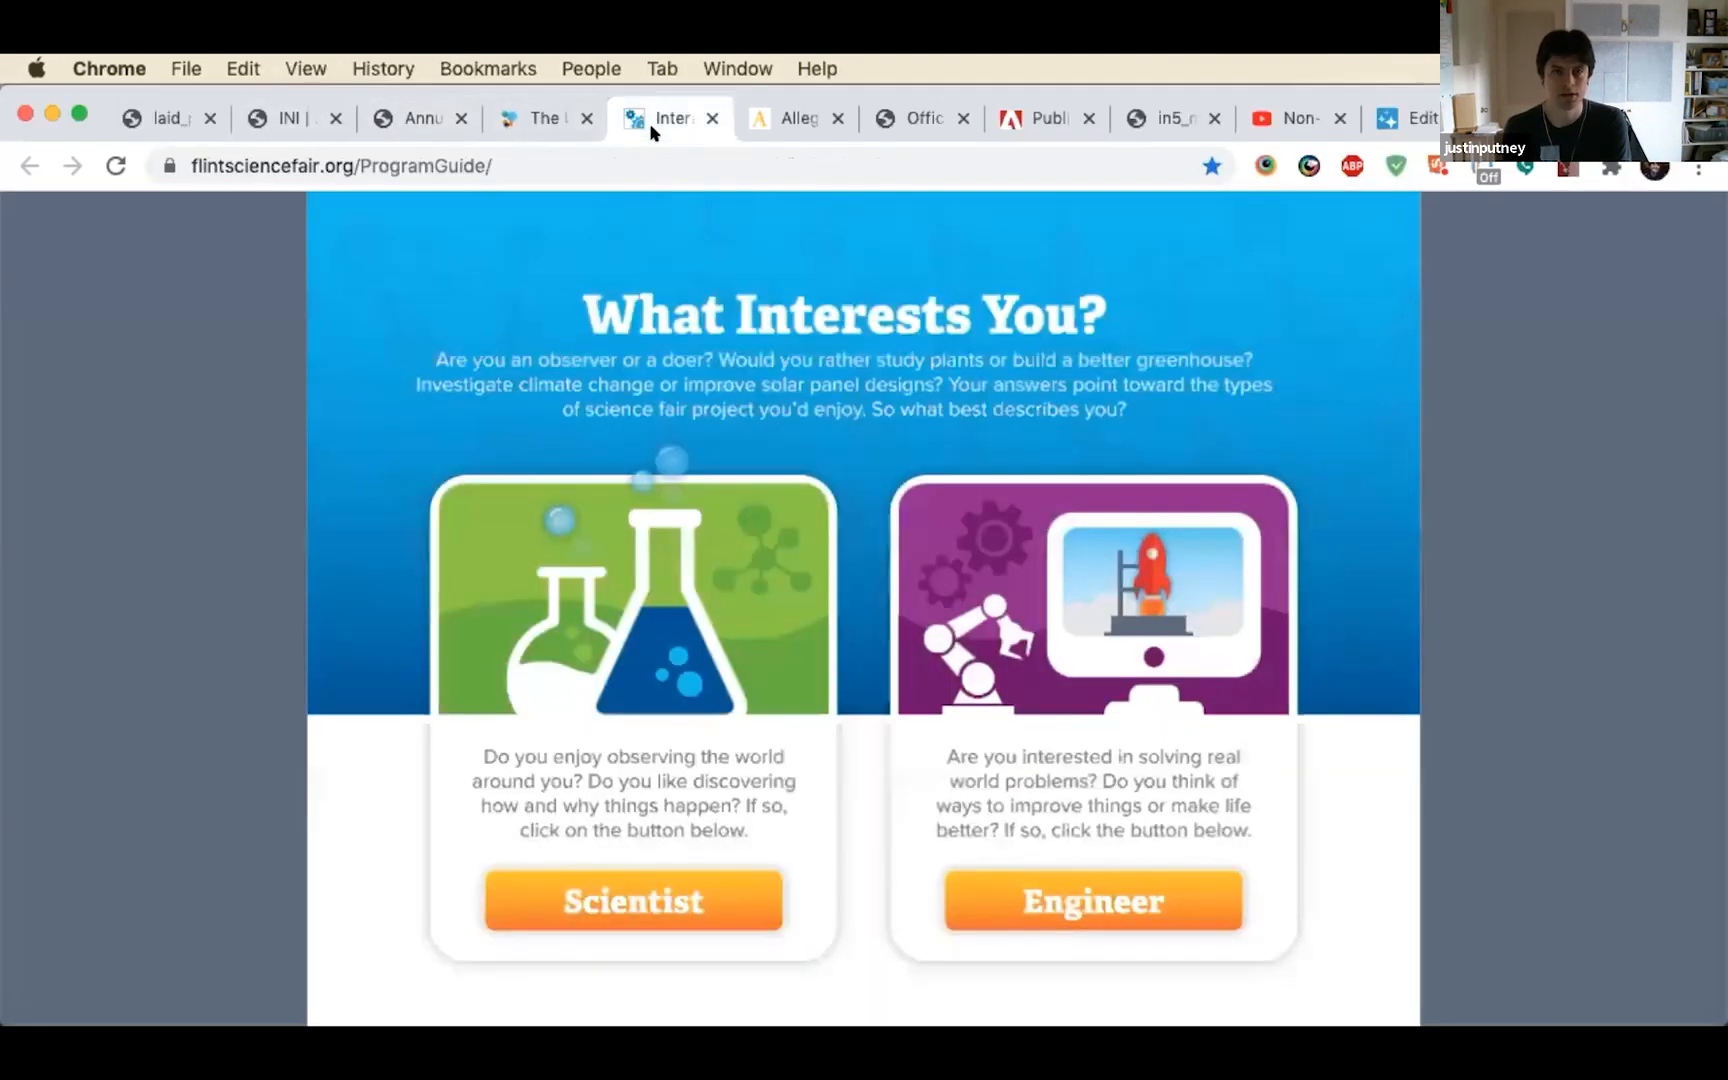
pyautogui.click(1102, 897)
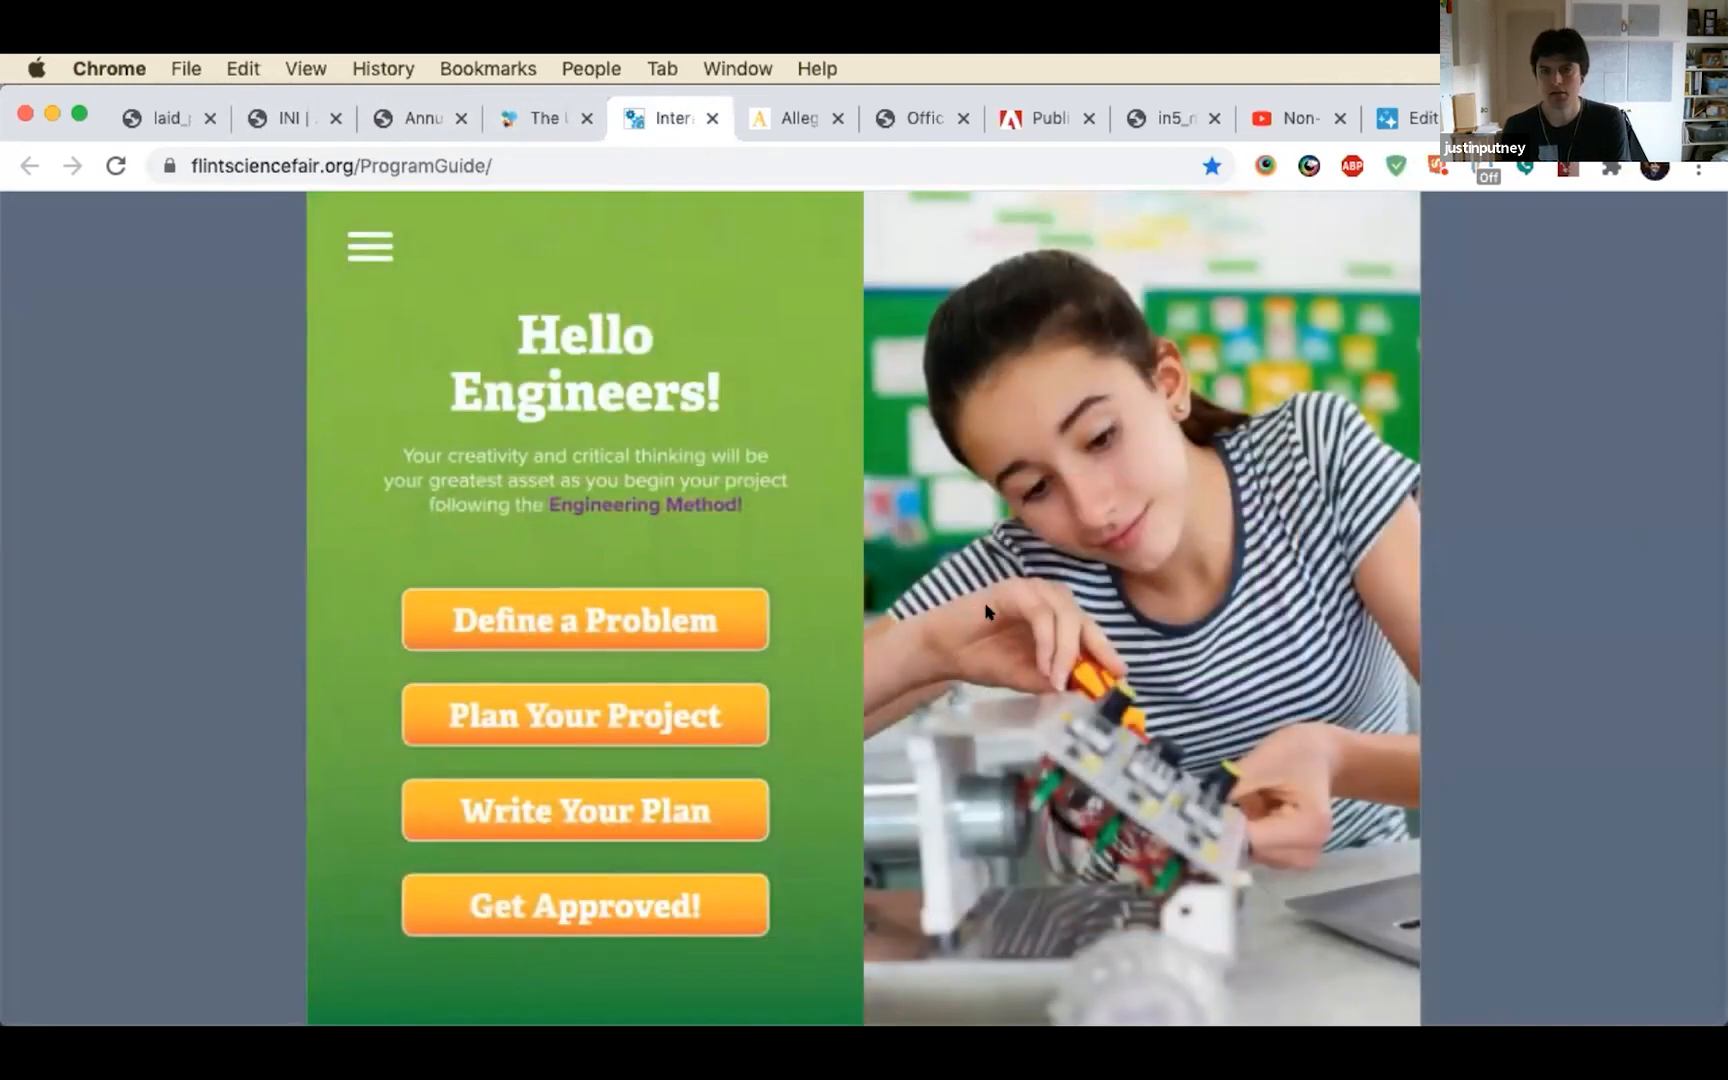
pyautogui.click(687, 618)
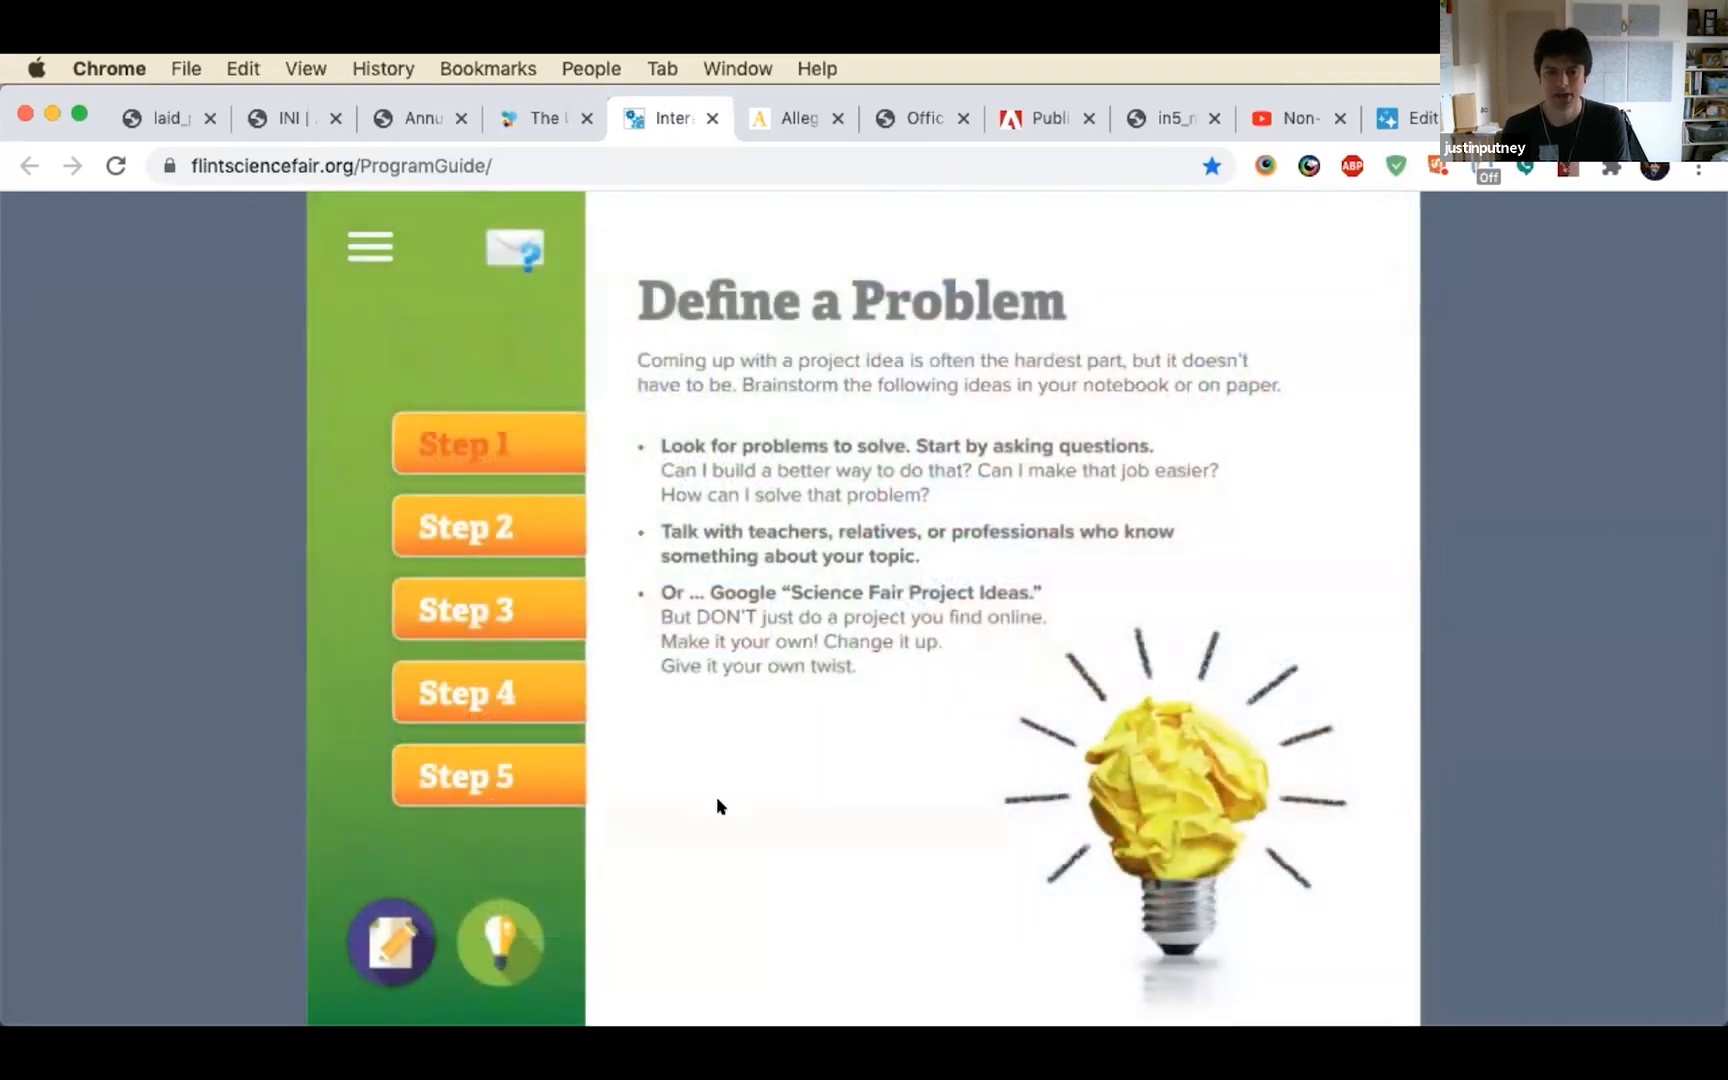
pyautogui.moveTo(780, 1022)
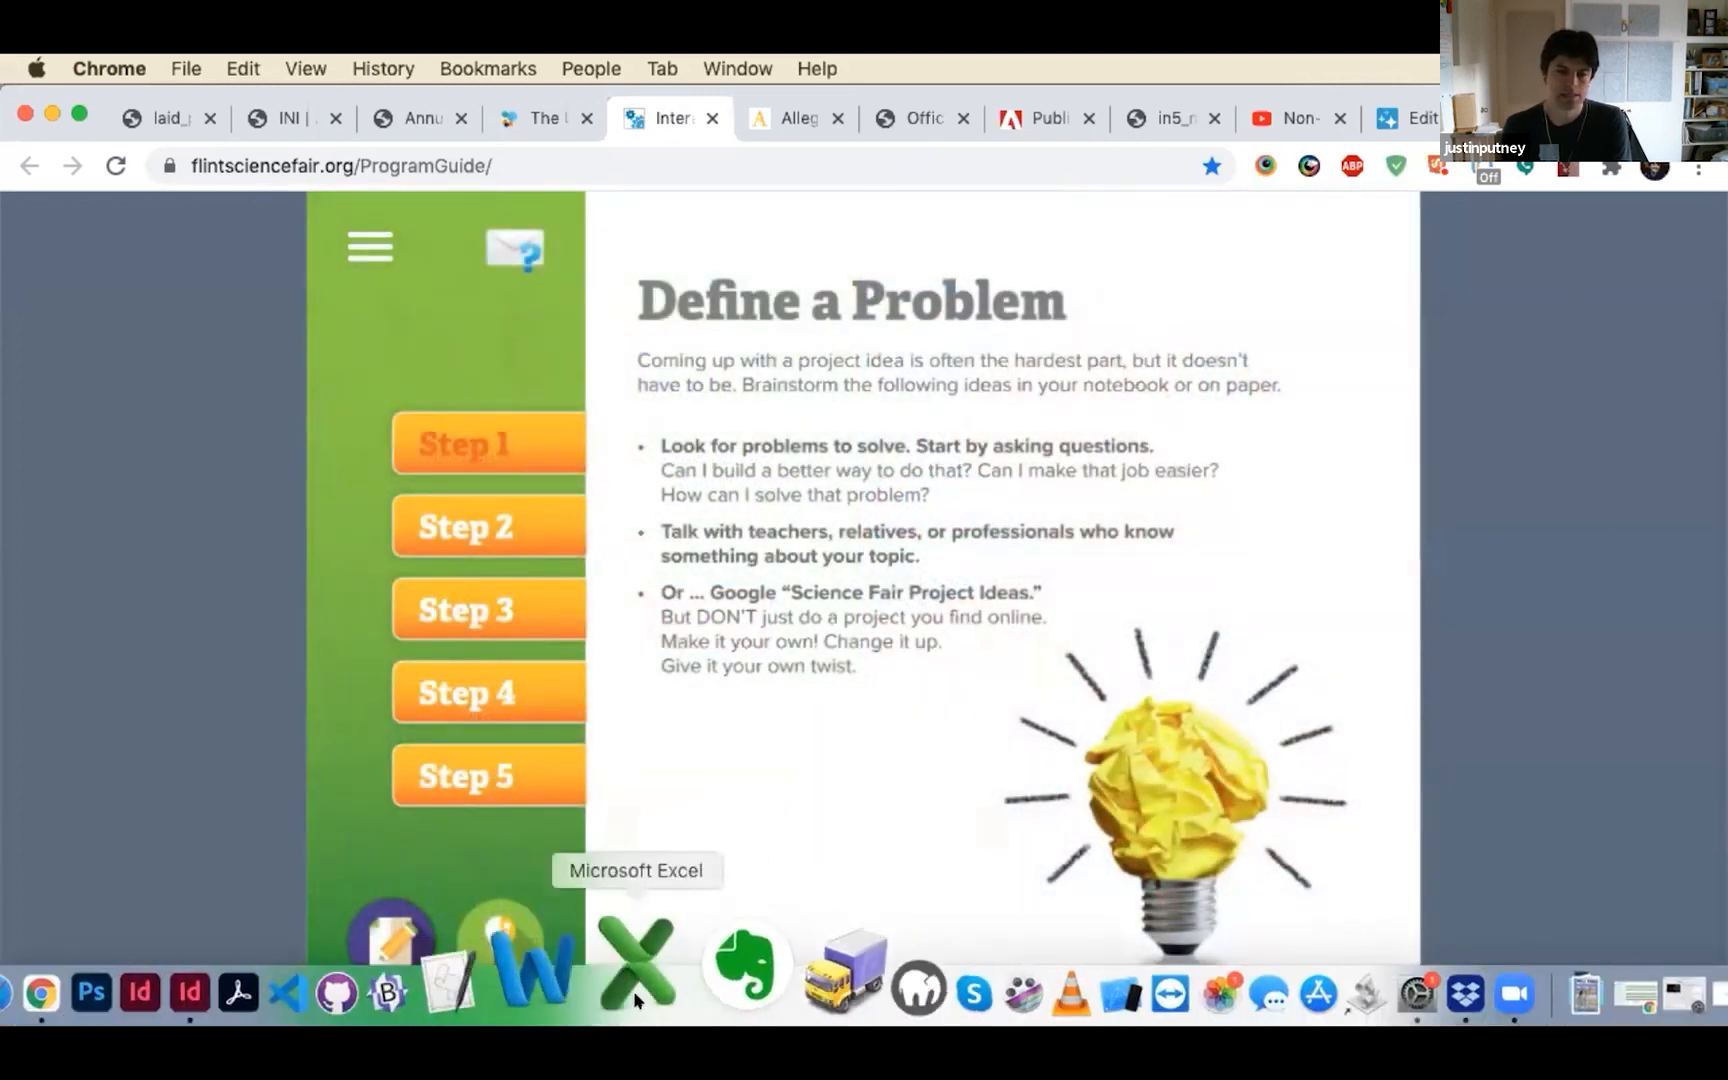
# Return to InDesign, examine the page format options in the HTML5 export settings, and close the settings without exporting
pyautogui.click(289, 955)
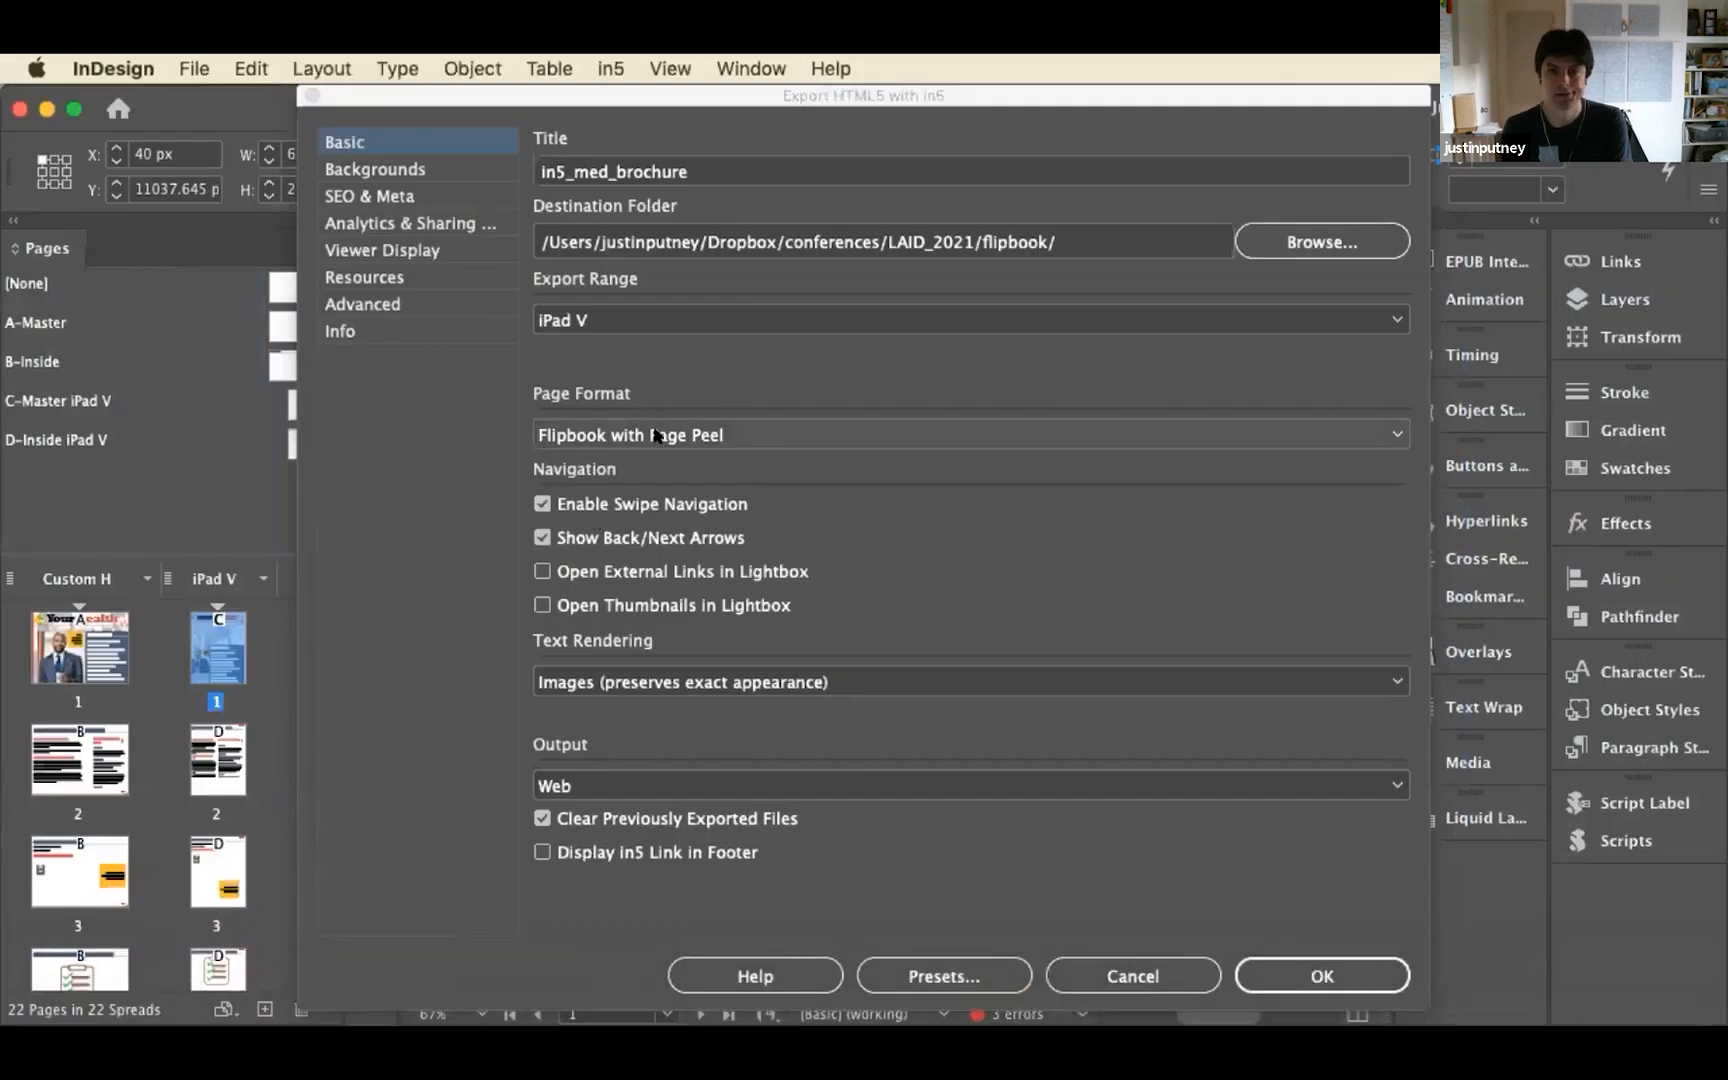
pyautogui.click(657, 437)
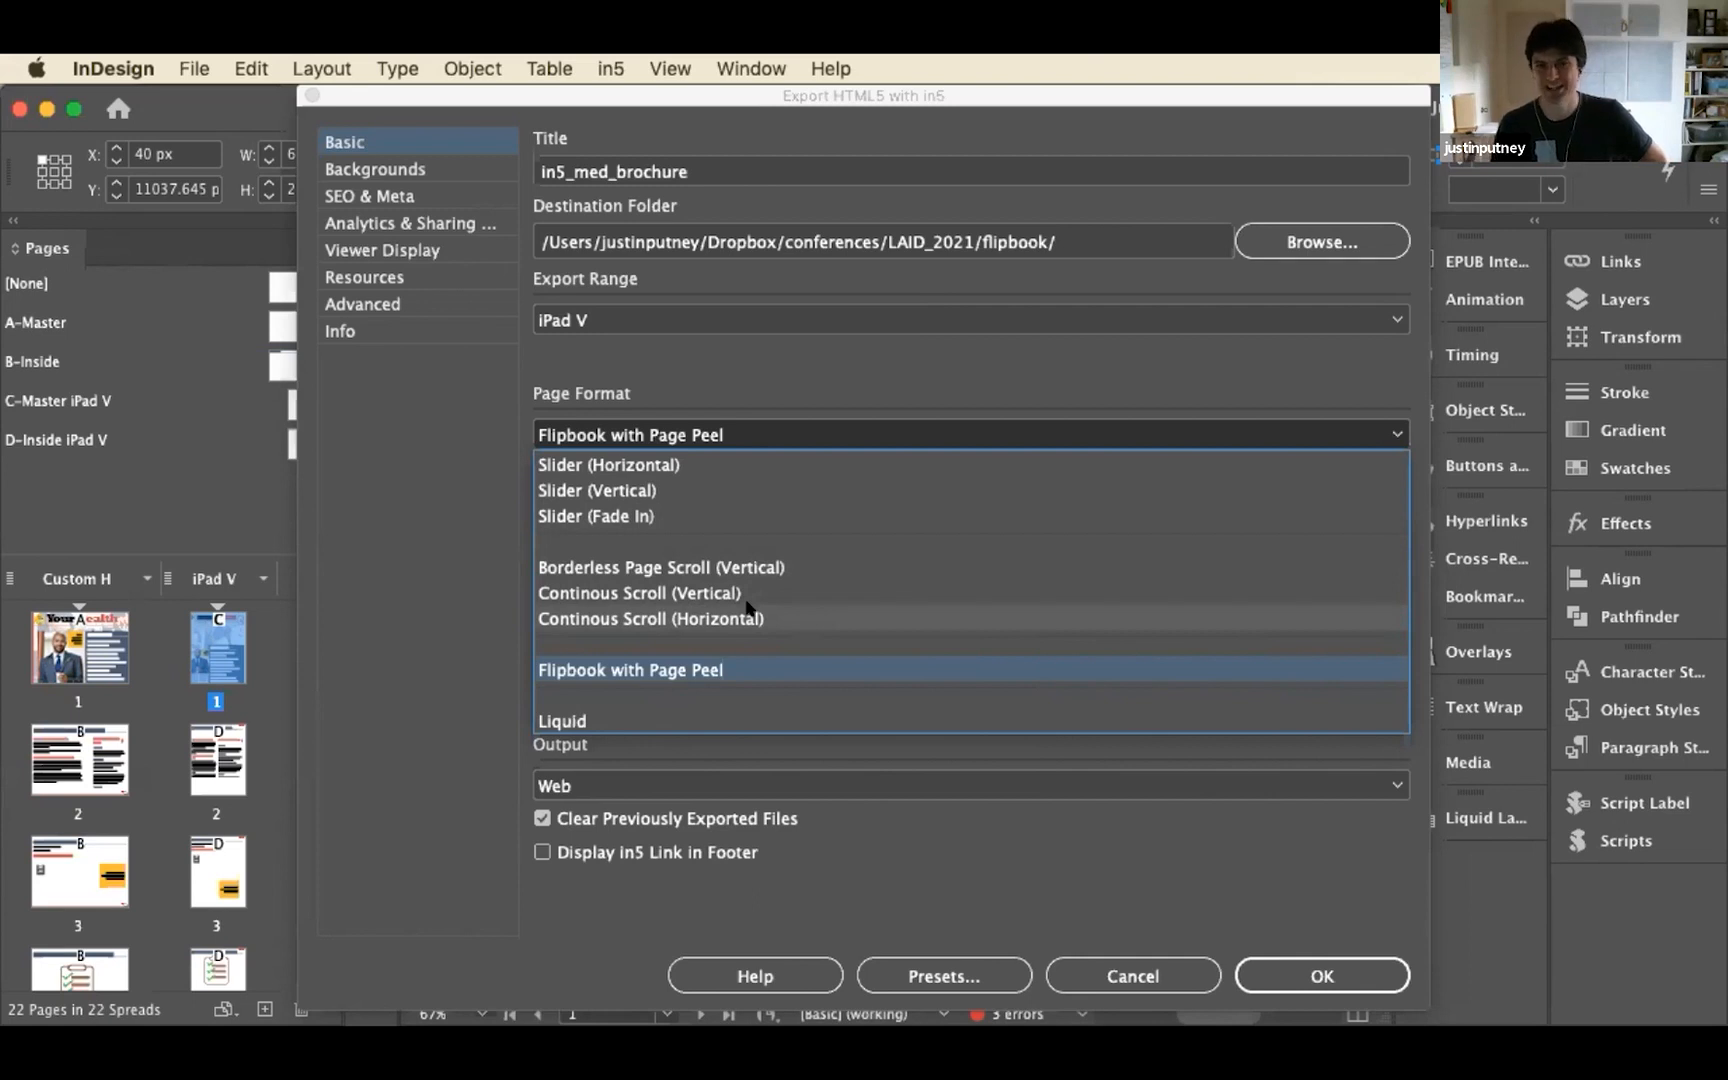
pyautogui.press('Escape')
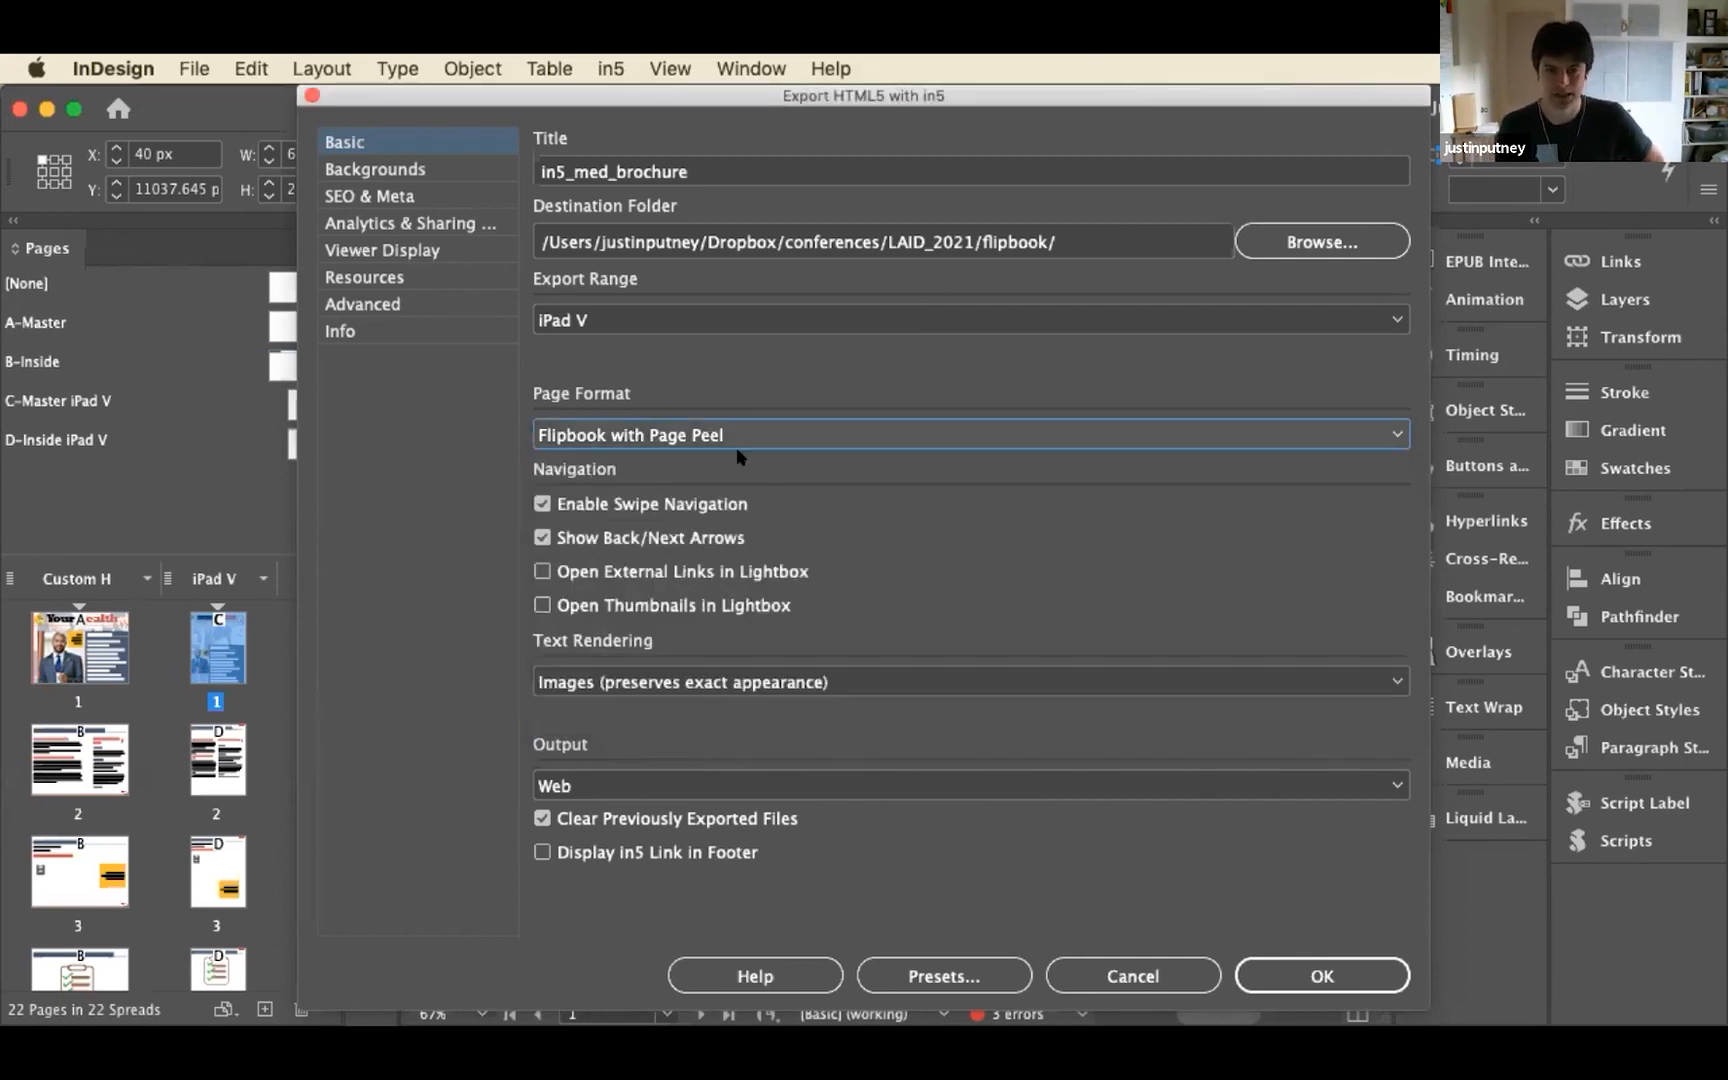
pyautogui.click(741, 421)
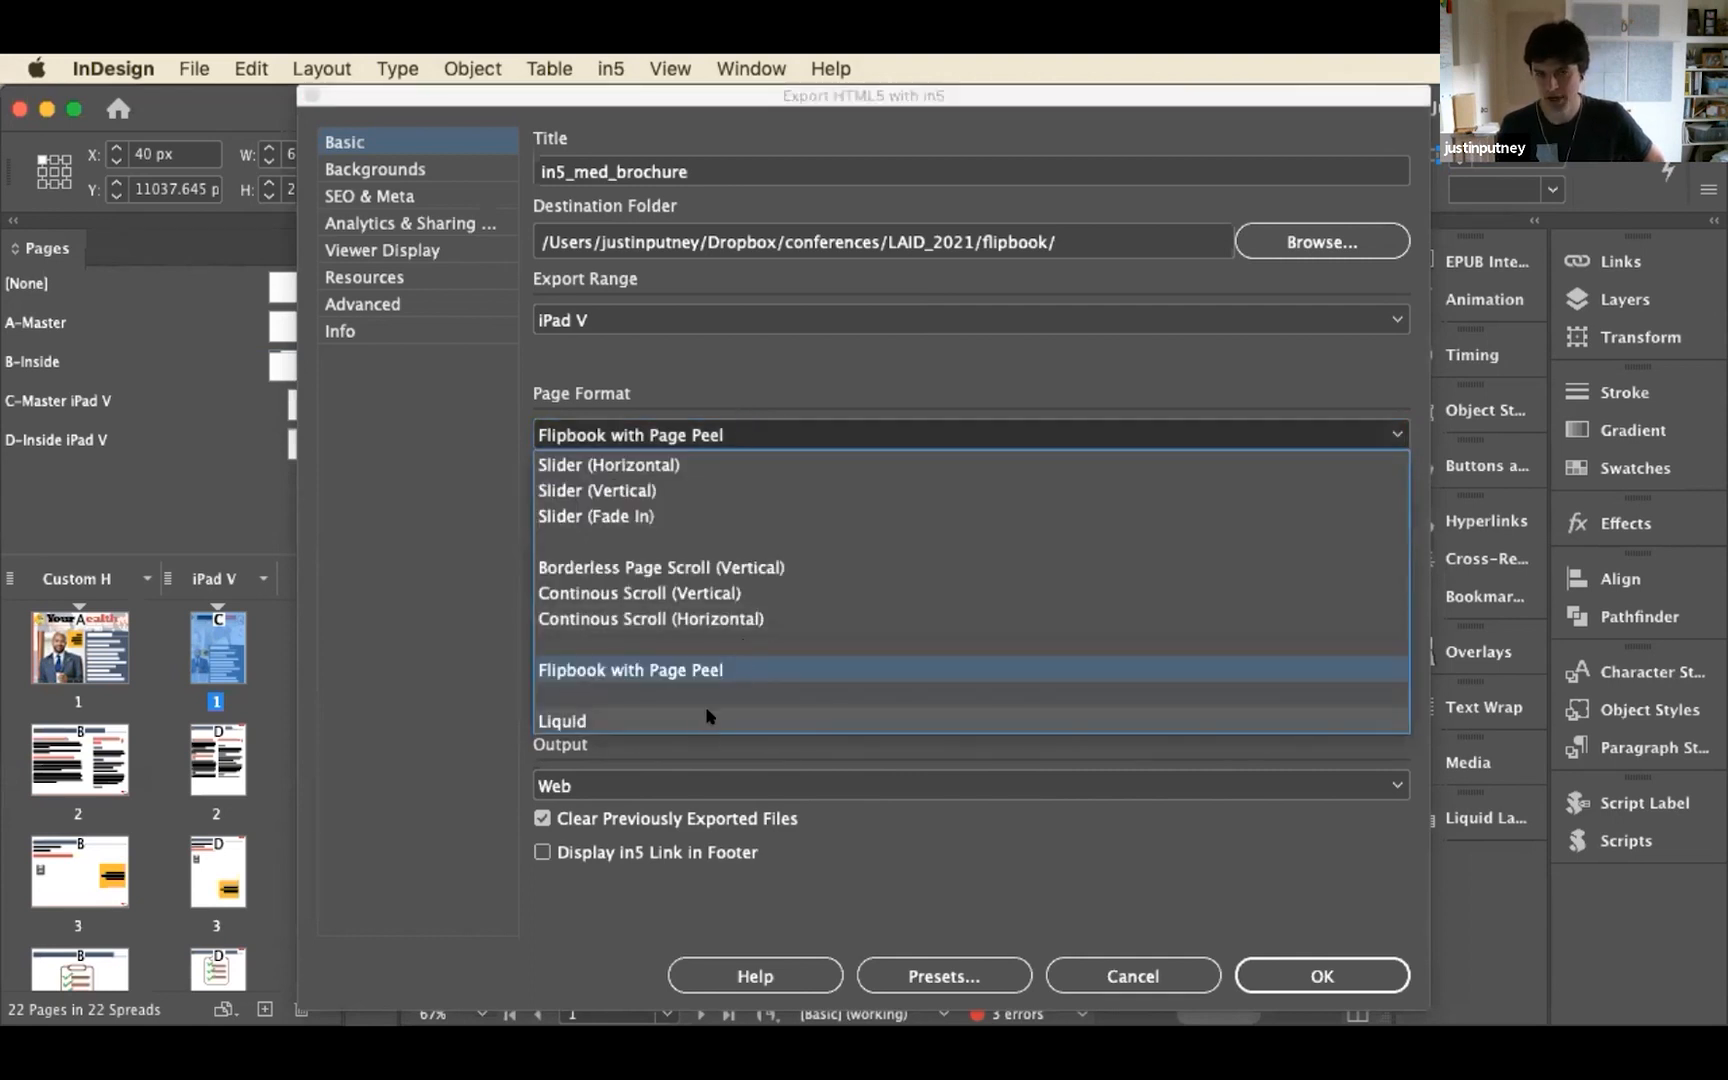
pyautogui.click(855, 374)
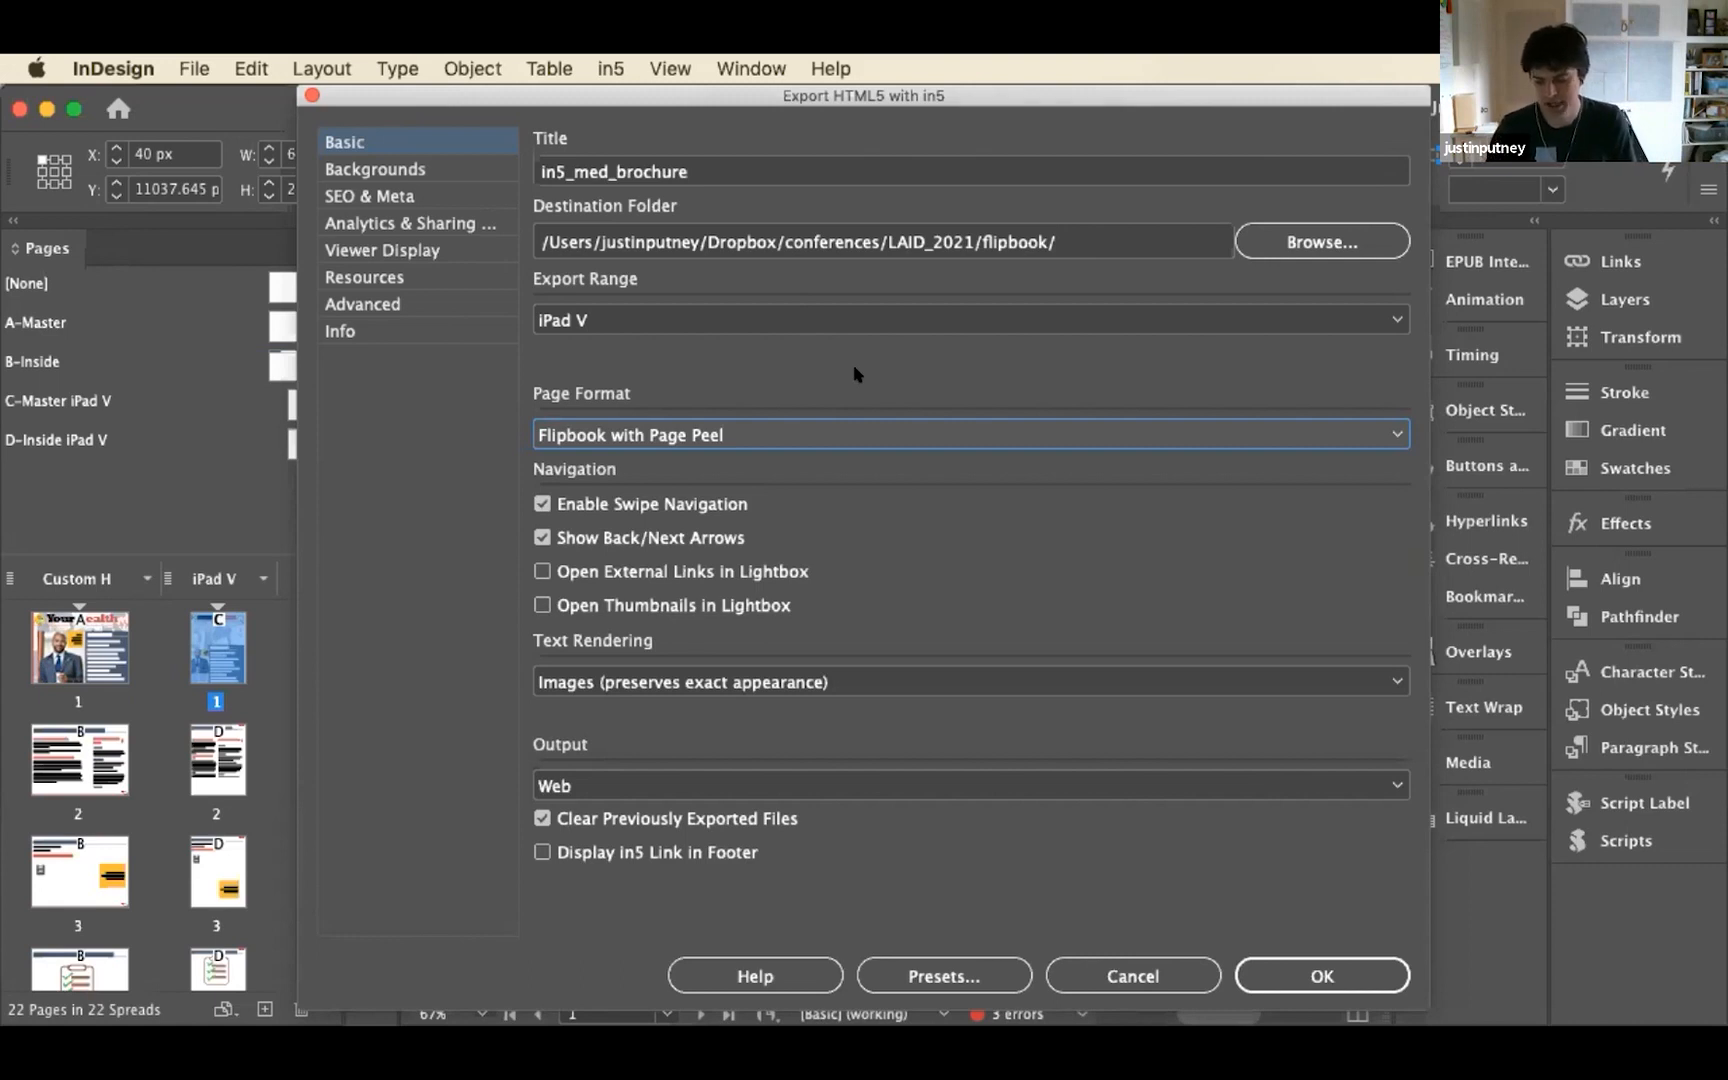
pyautogui.click(857, 375)
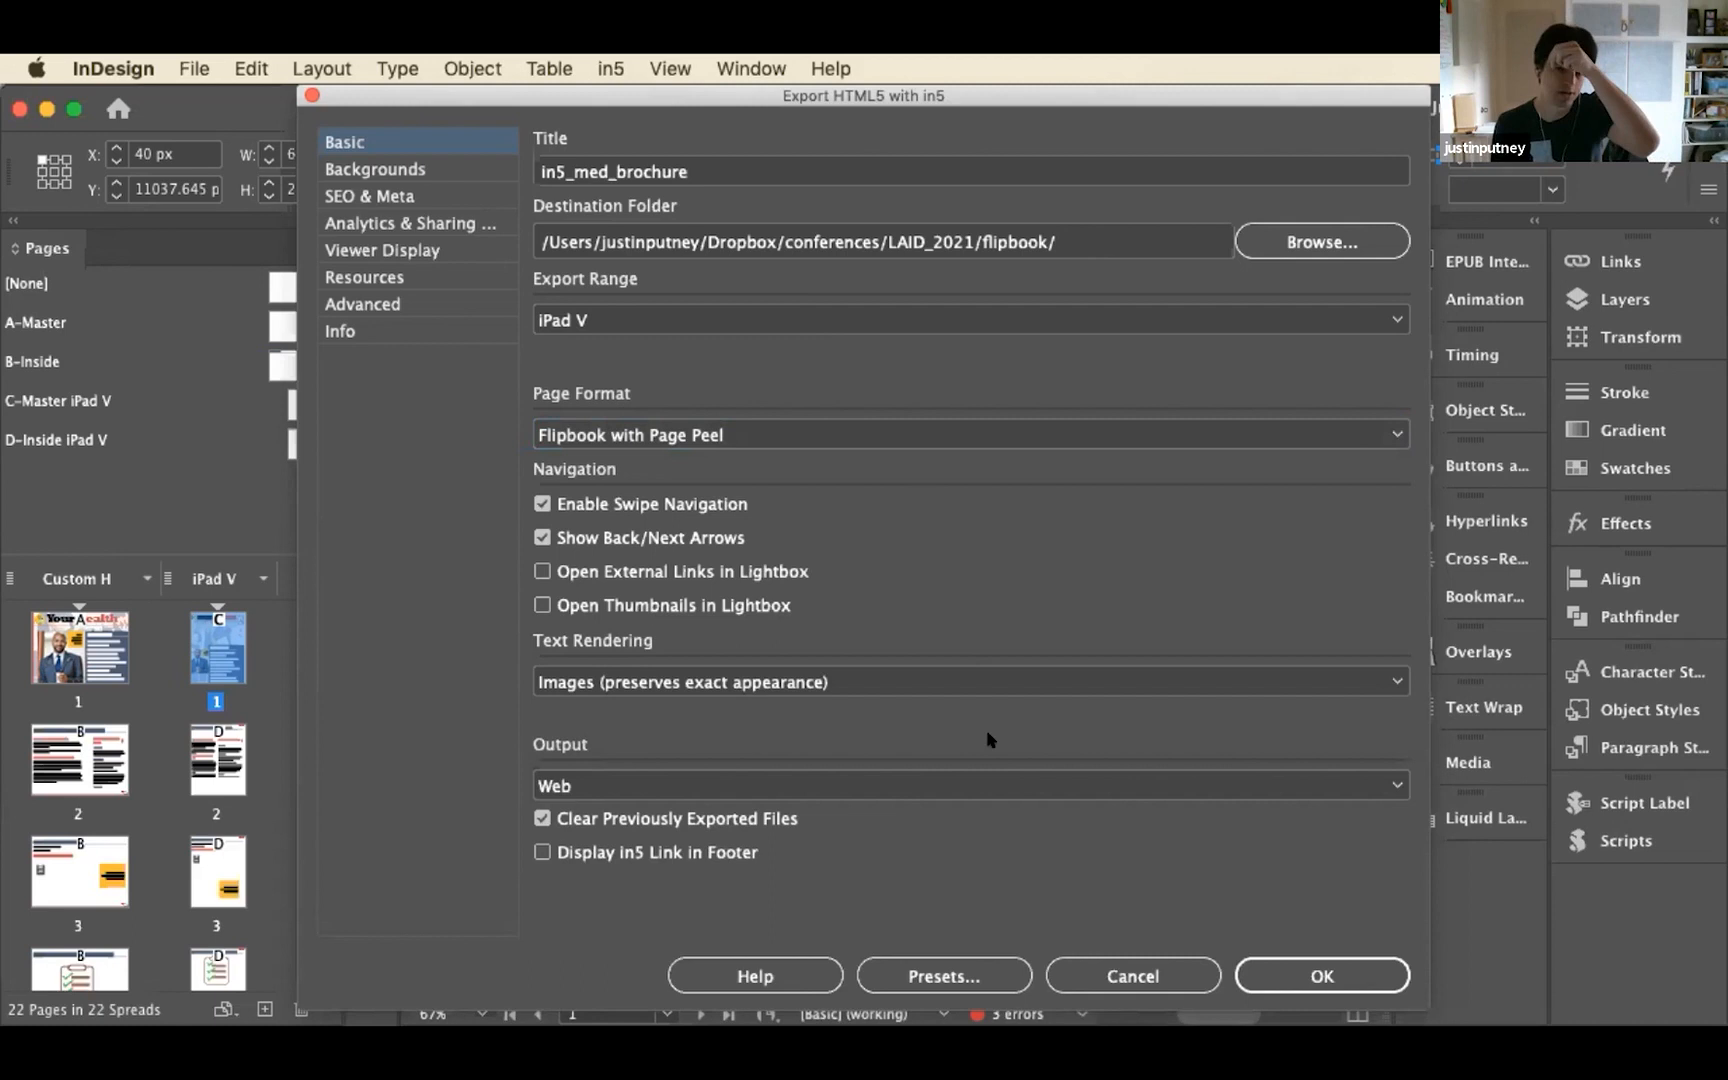
pyautogui.click(1110, 975)
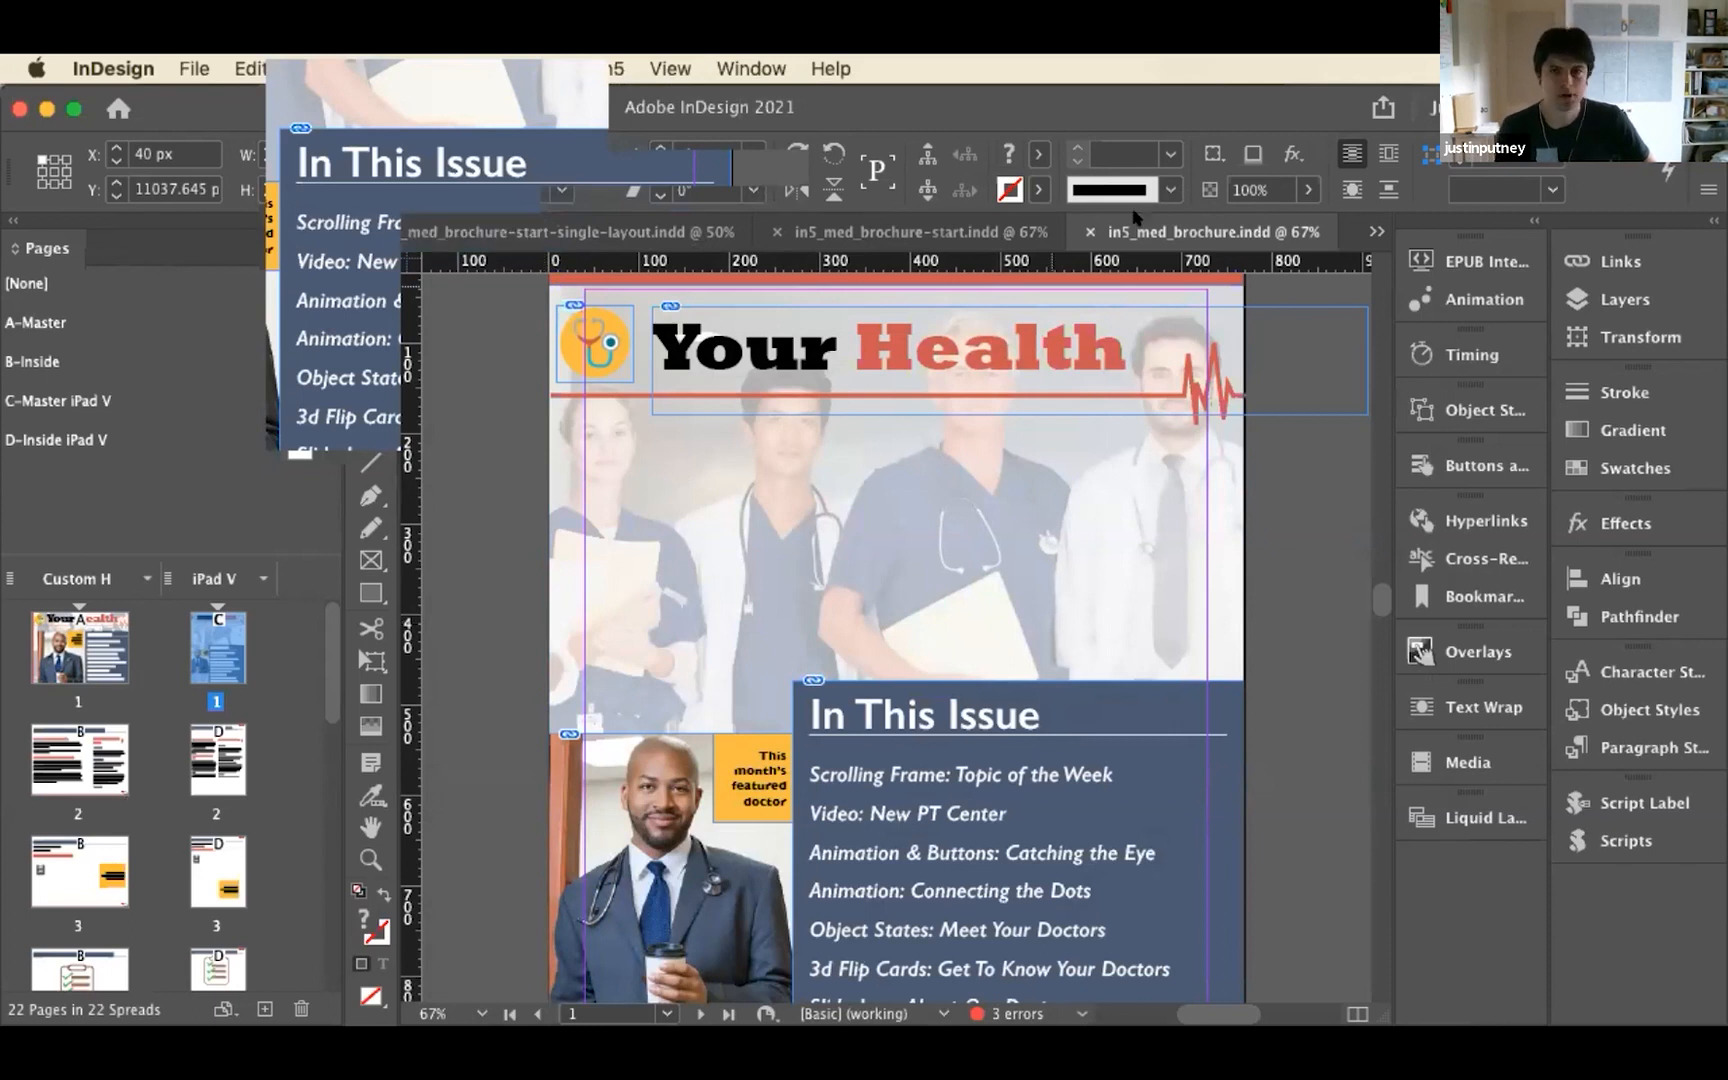
# Switch to the in5_med_brochure-start-single-layout.indd document and bring its Pop-ups: Our Locations page into view
pyautogui.click(960, 236)
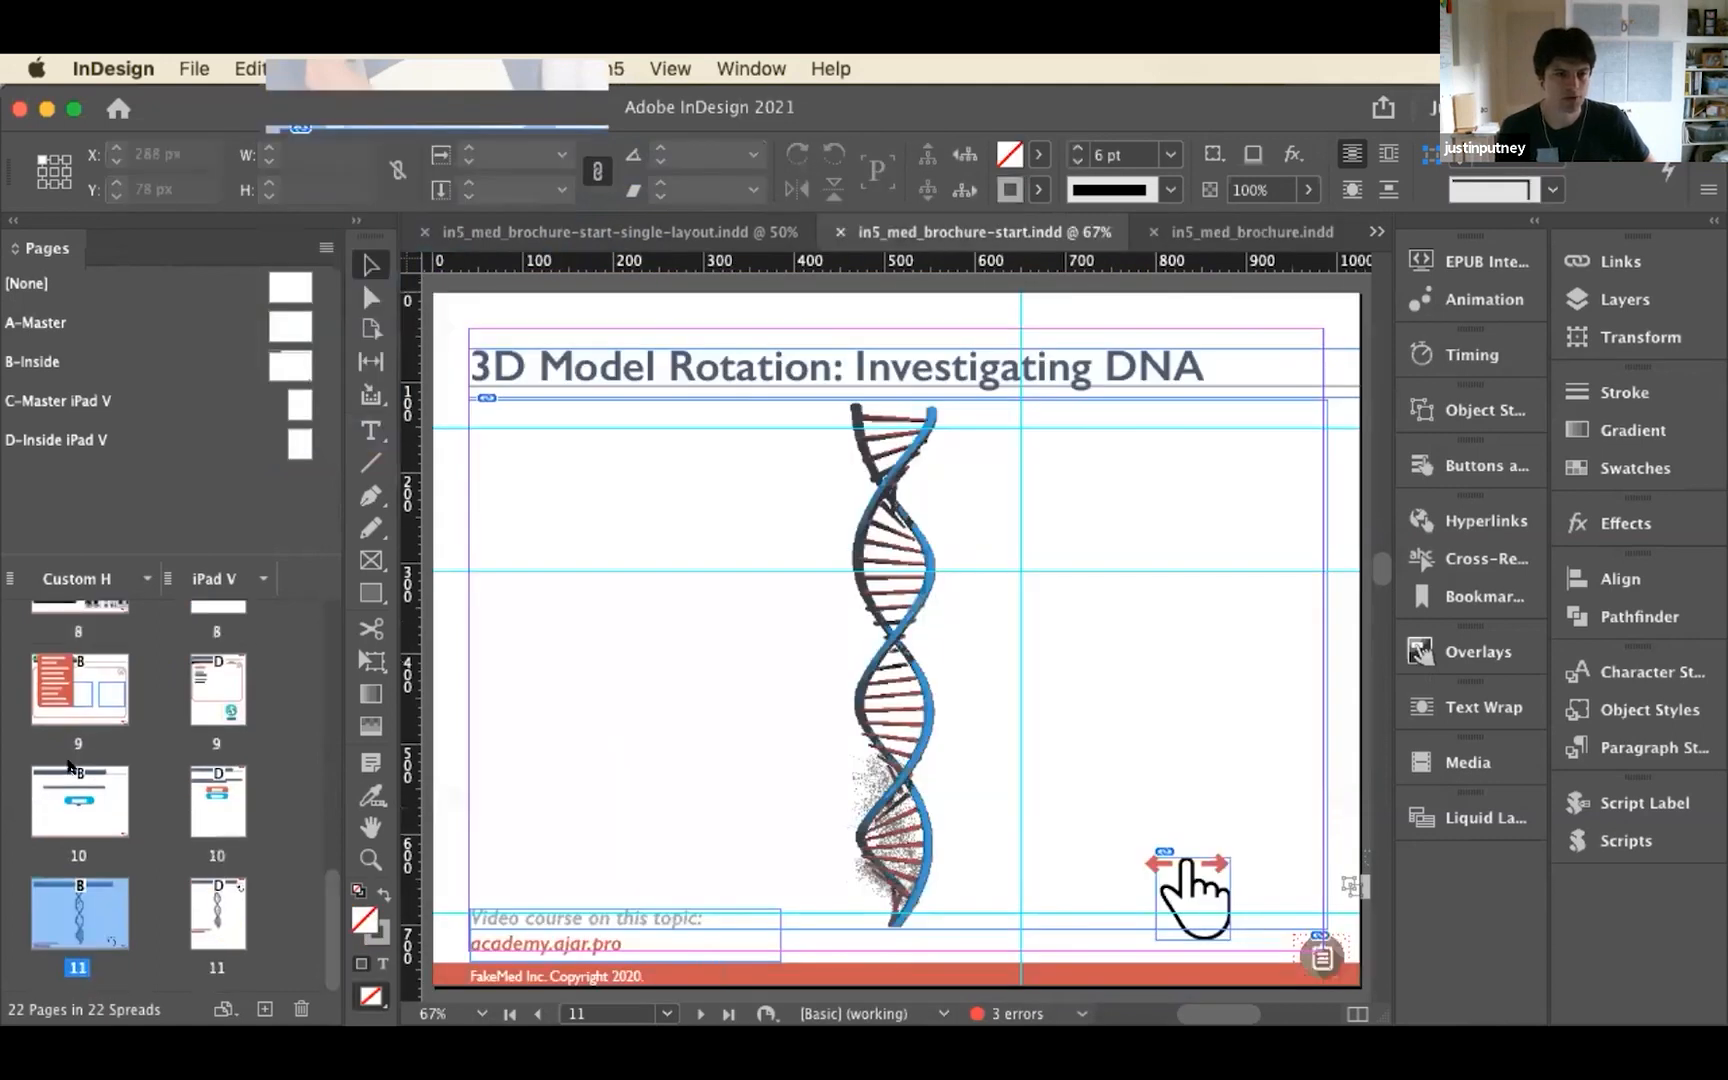
pyautogui.click(655, 234)
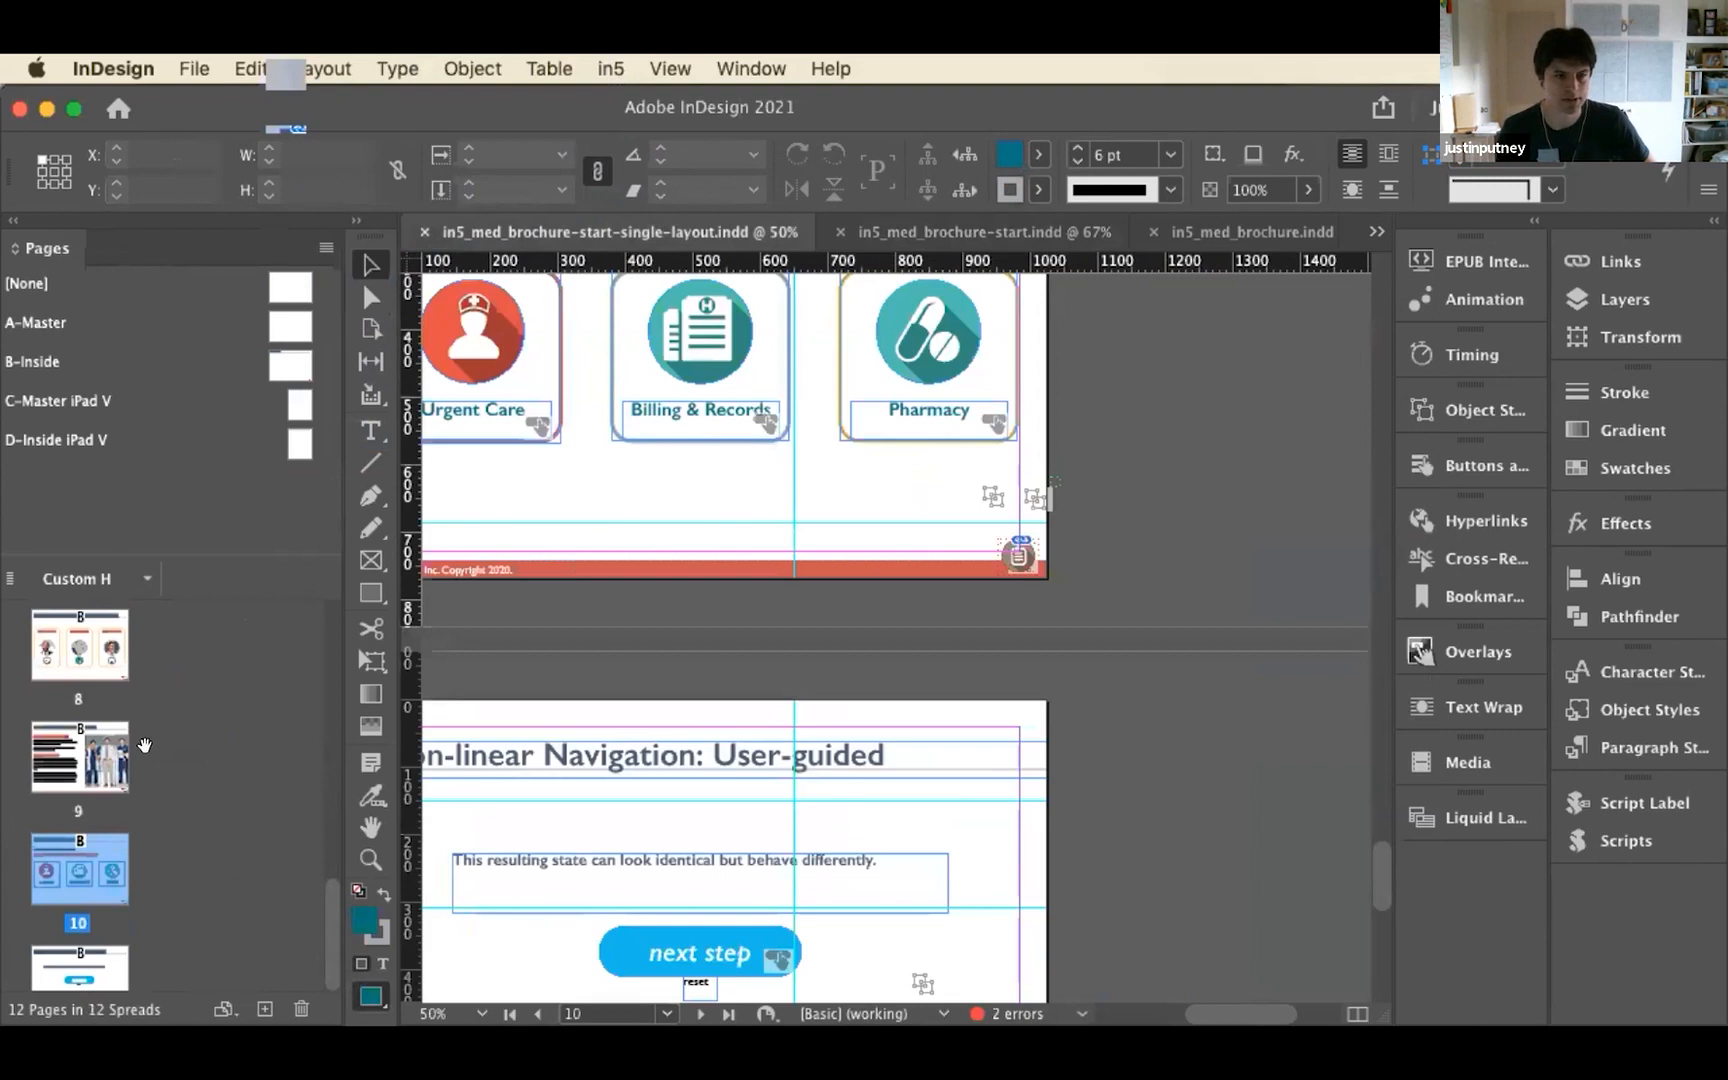
pyautogui.scroll(-4, 146, 810)
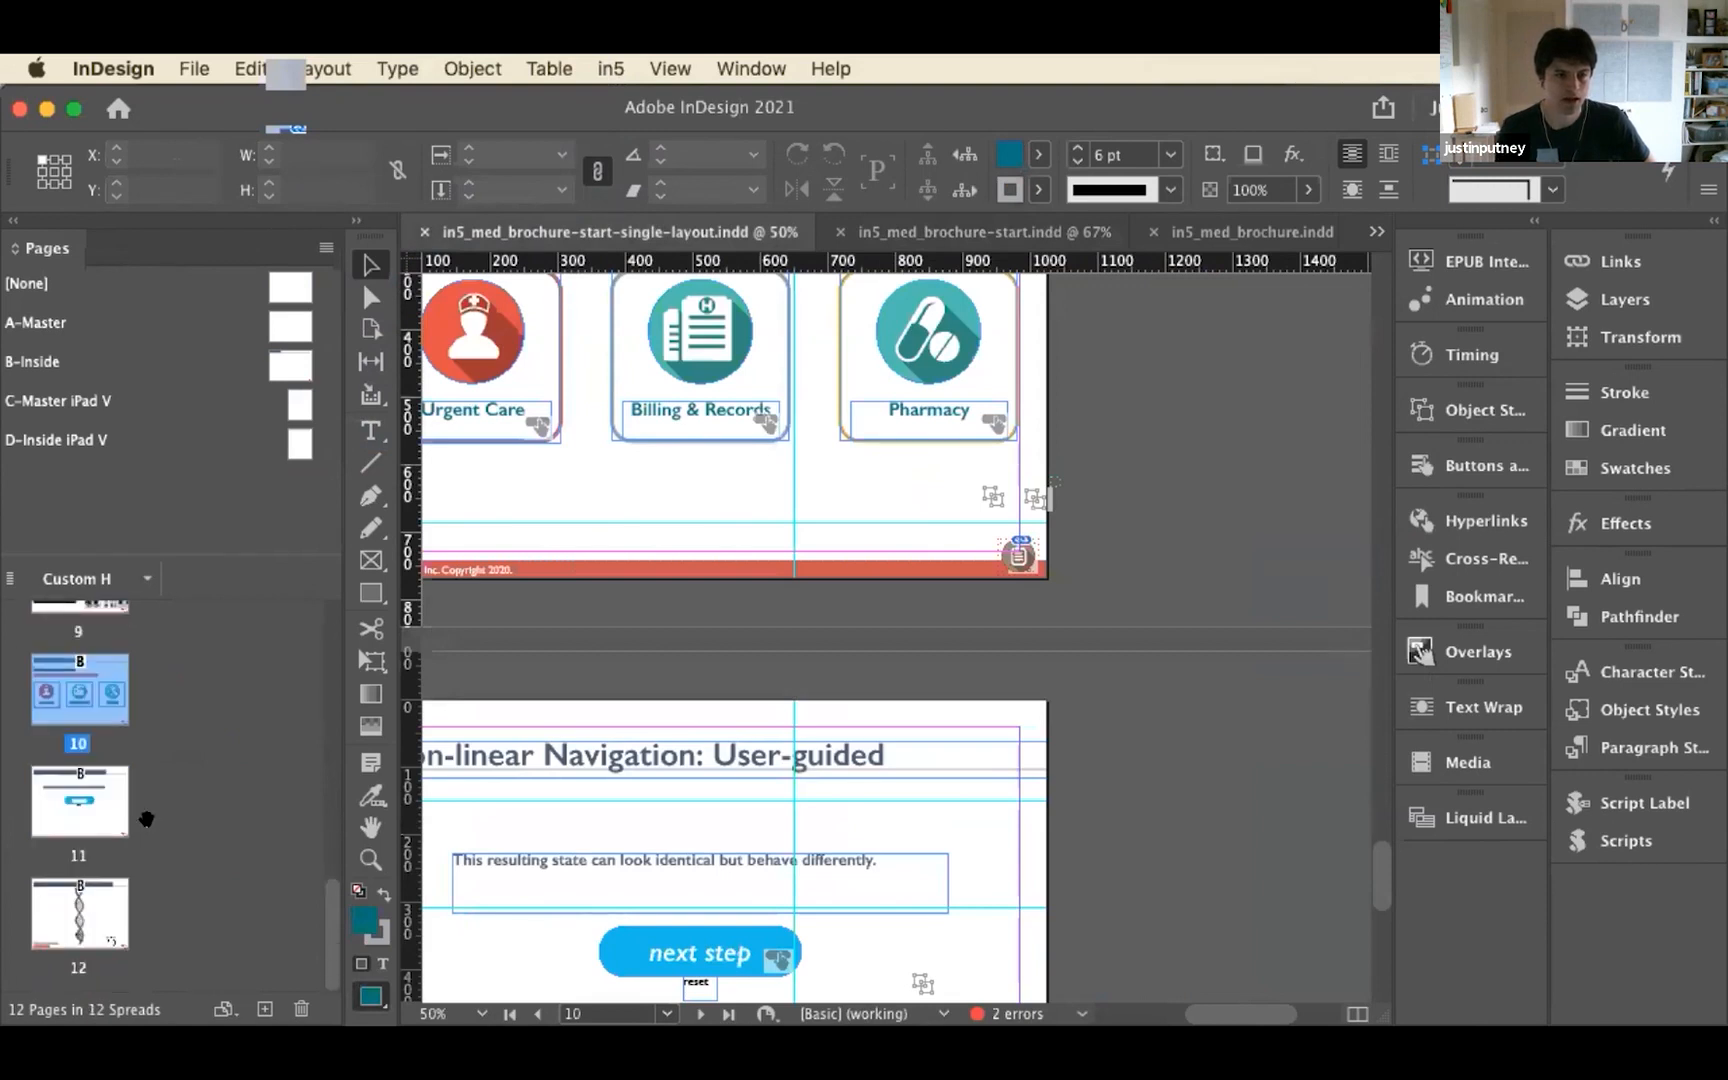
pyautogui.press('space')
pyautogui.moveTo(617, 487); pyautogui.dragTo(798, 757)
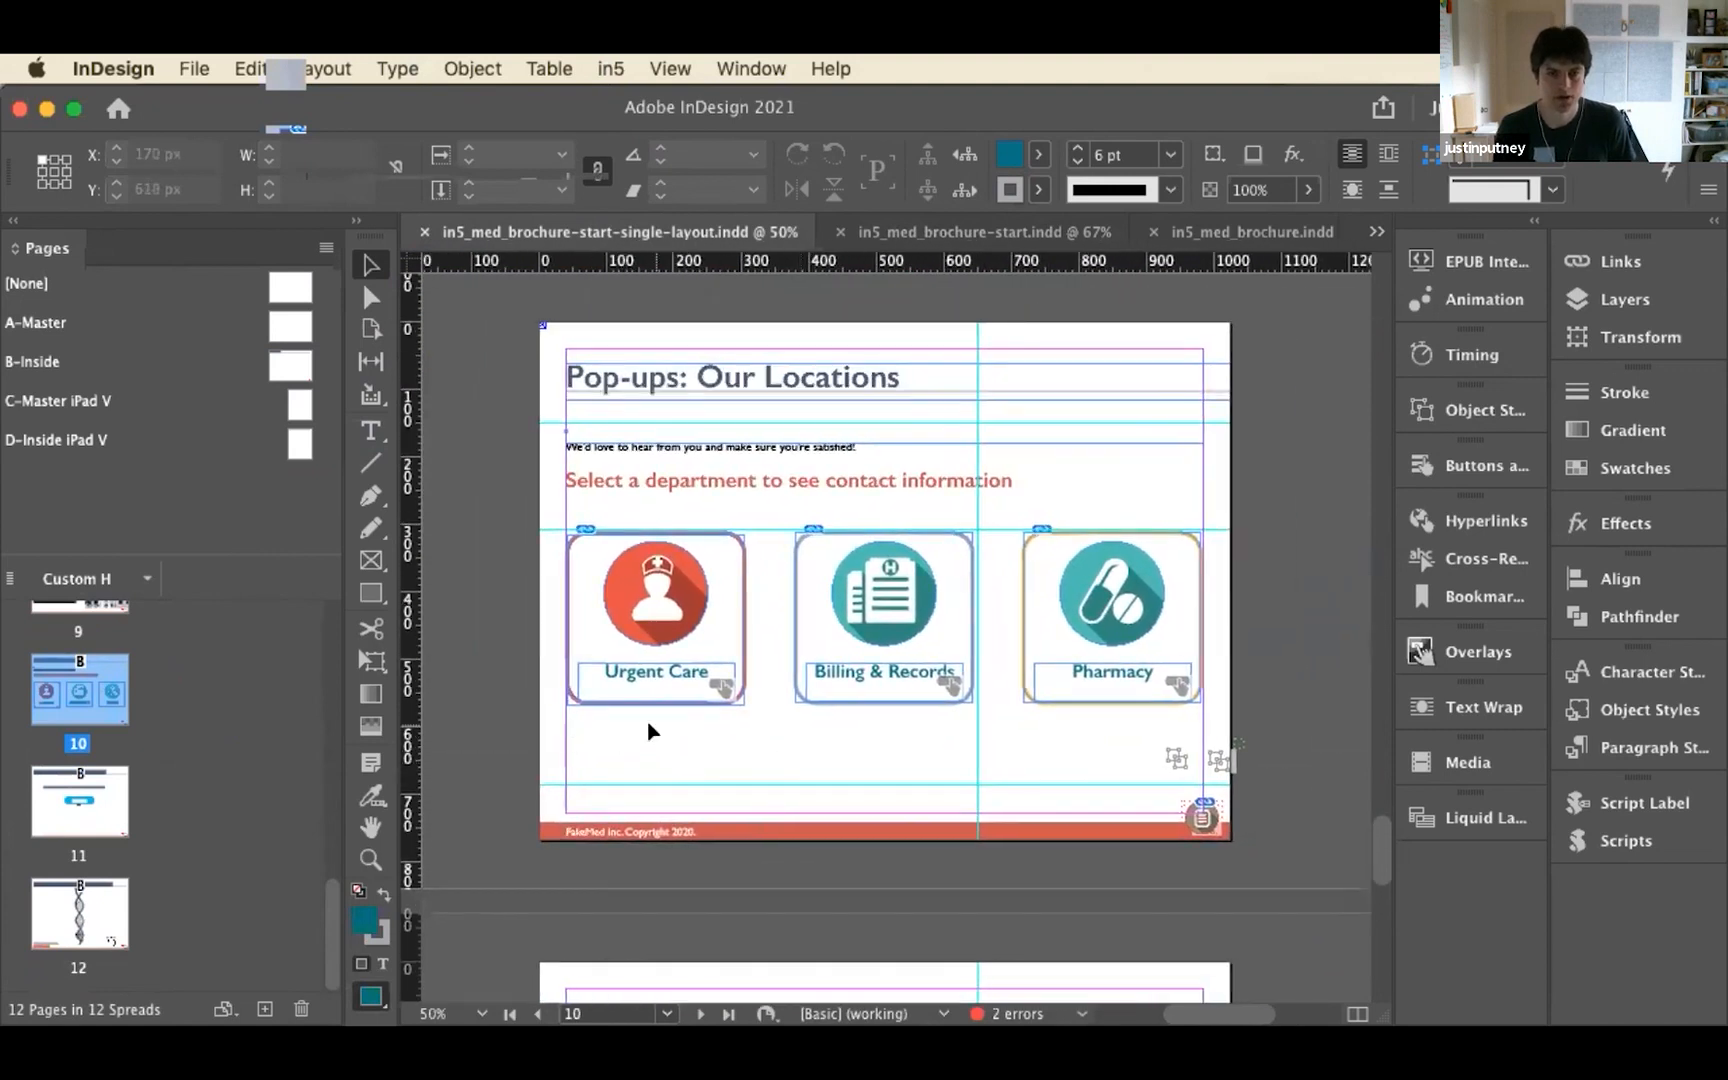
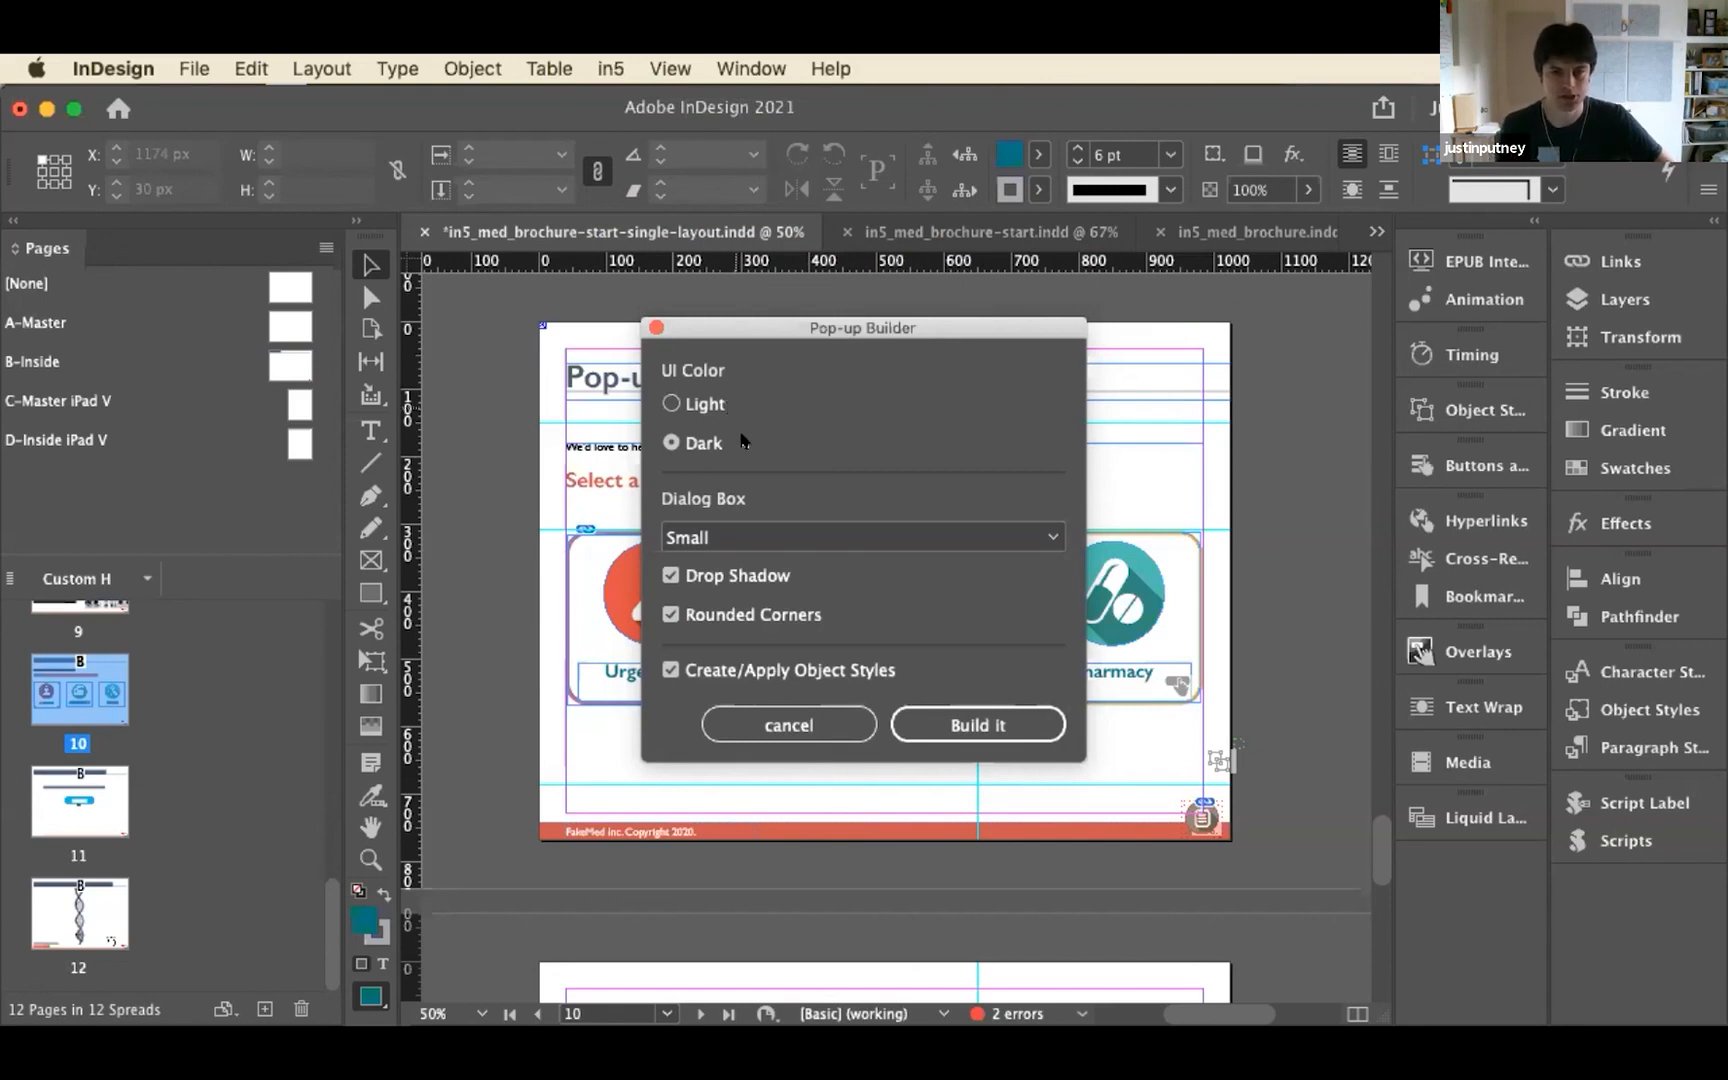
# Build a dark pop-up with a Large dialog box, drop shadow and rounded corners on the Pop-ups: Our Locations page
pyautogui.click(827, 530)
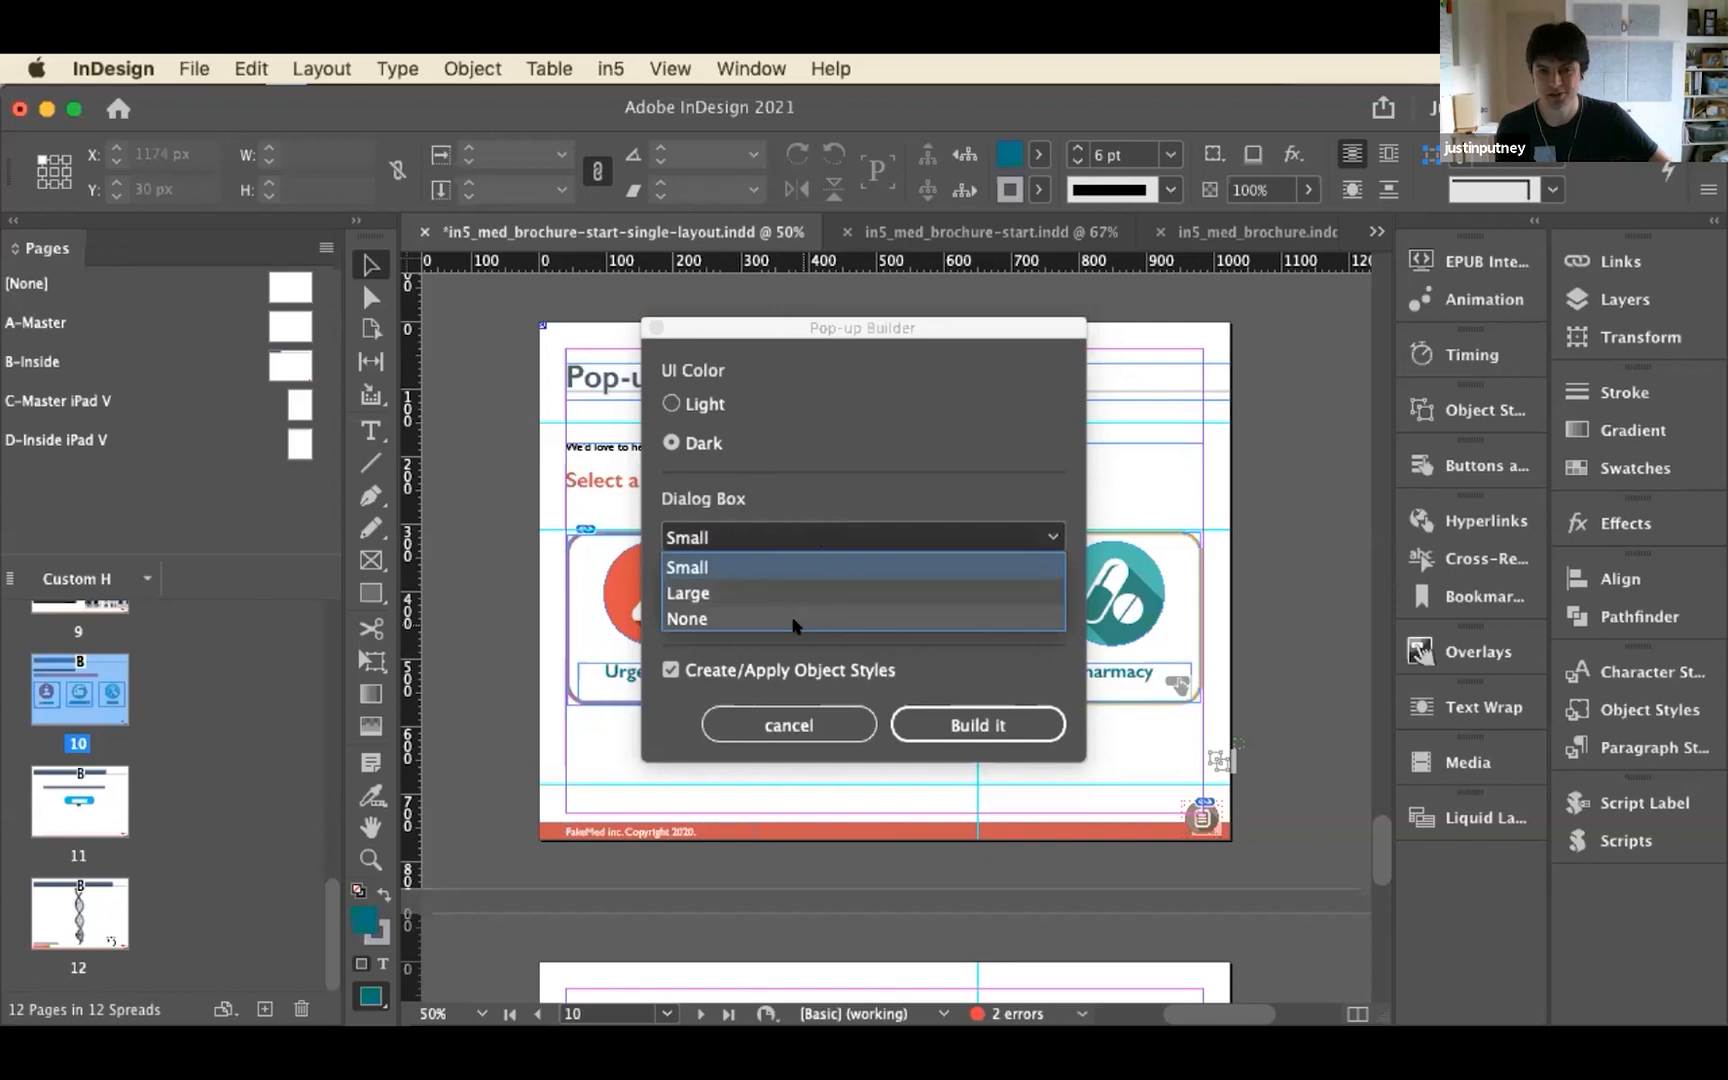
pyautogui.click(802, 592)
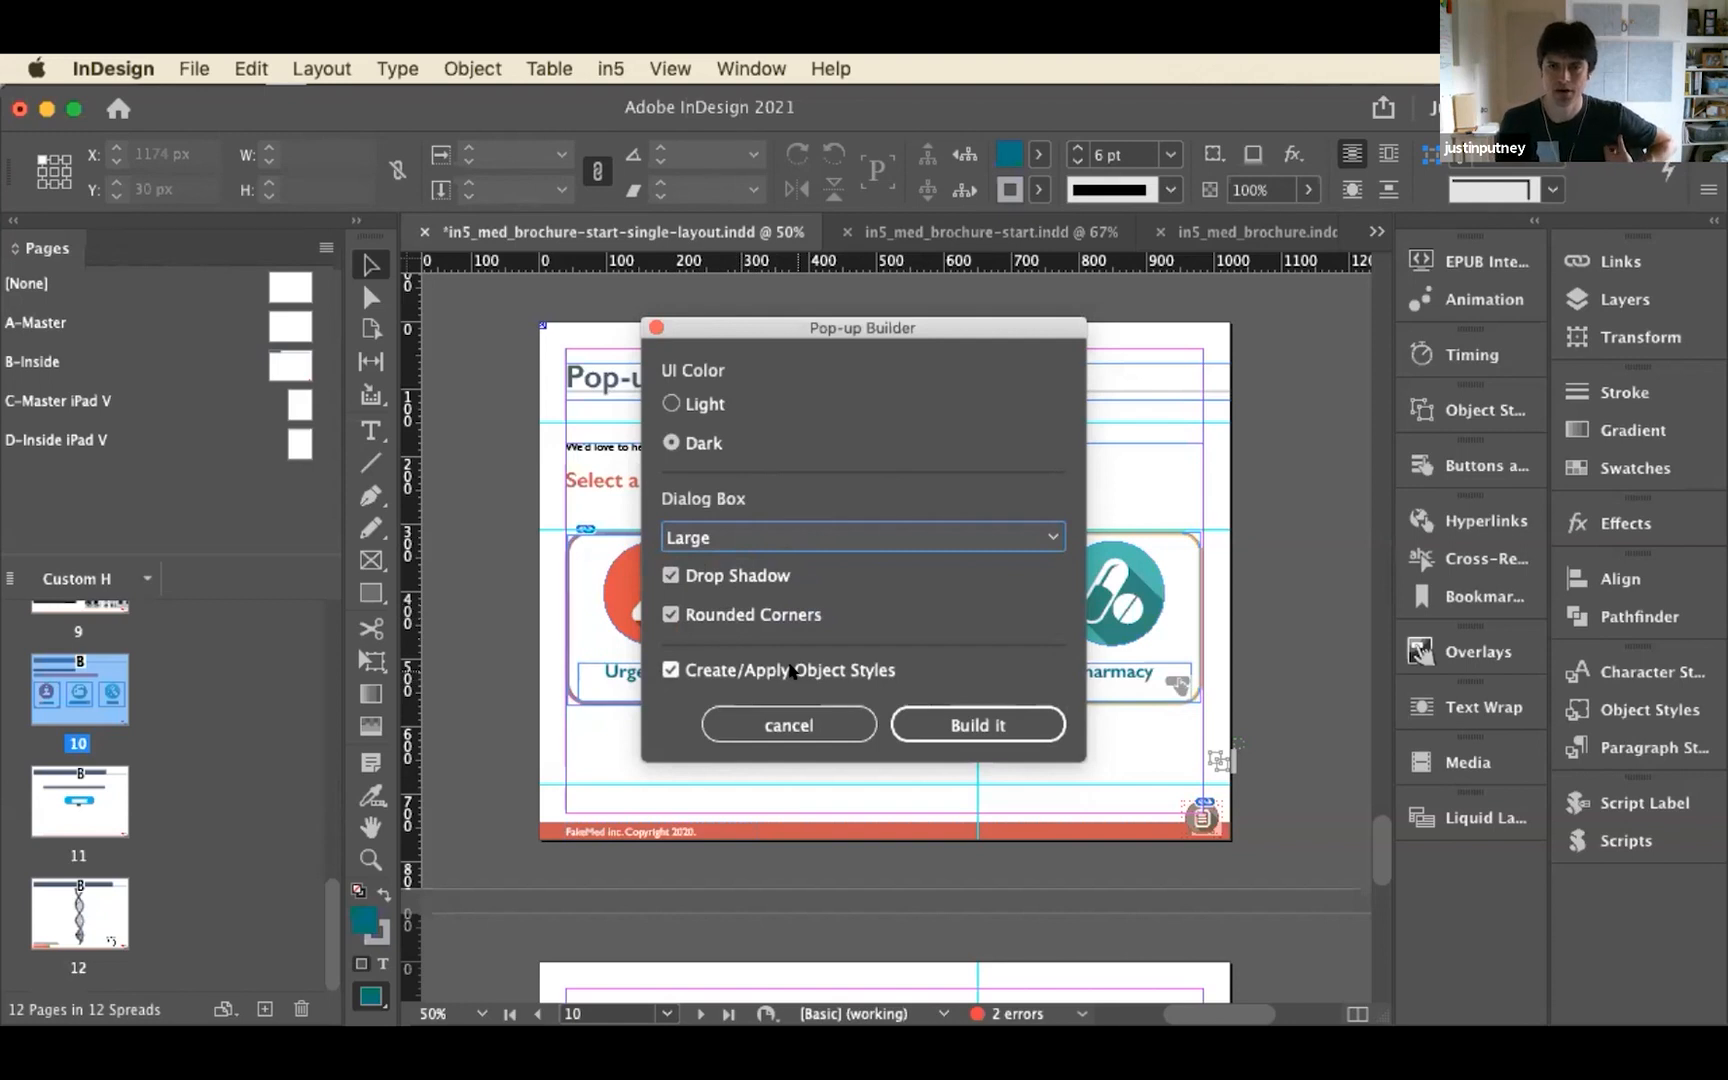
pyautogui.click(932, 716)
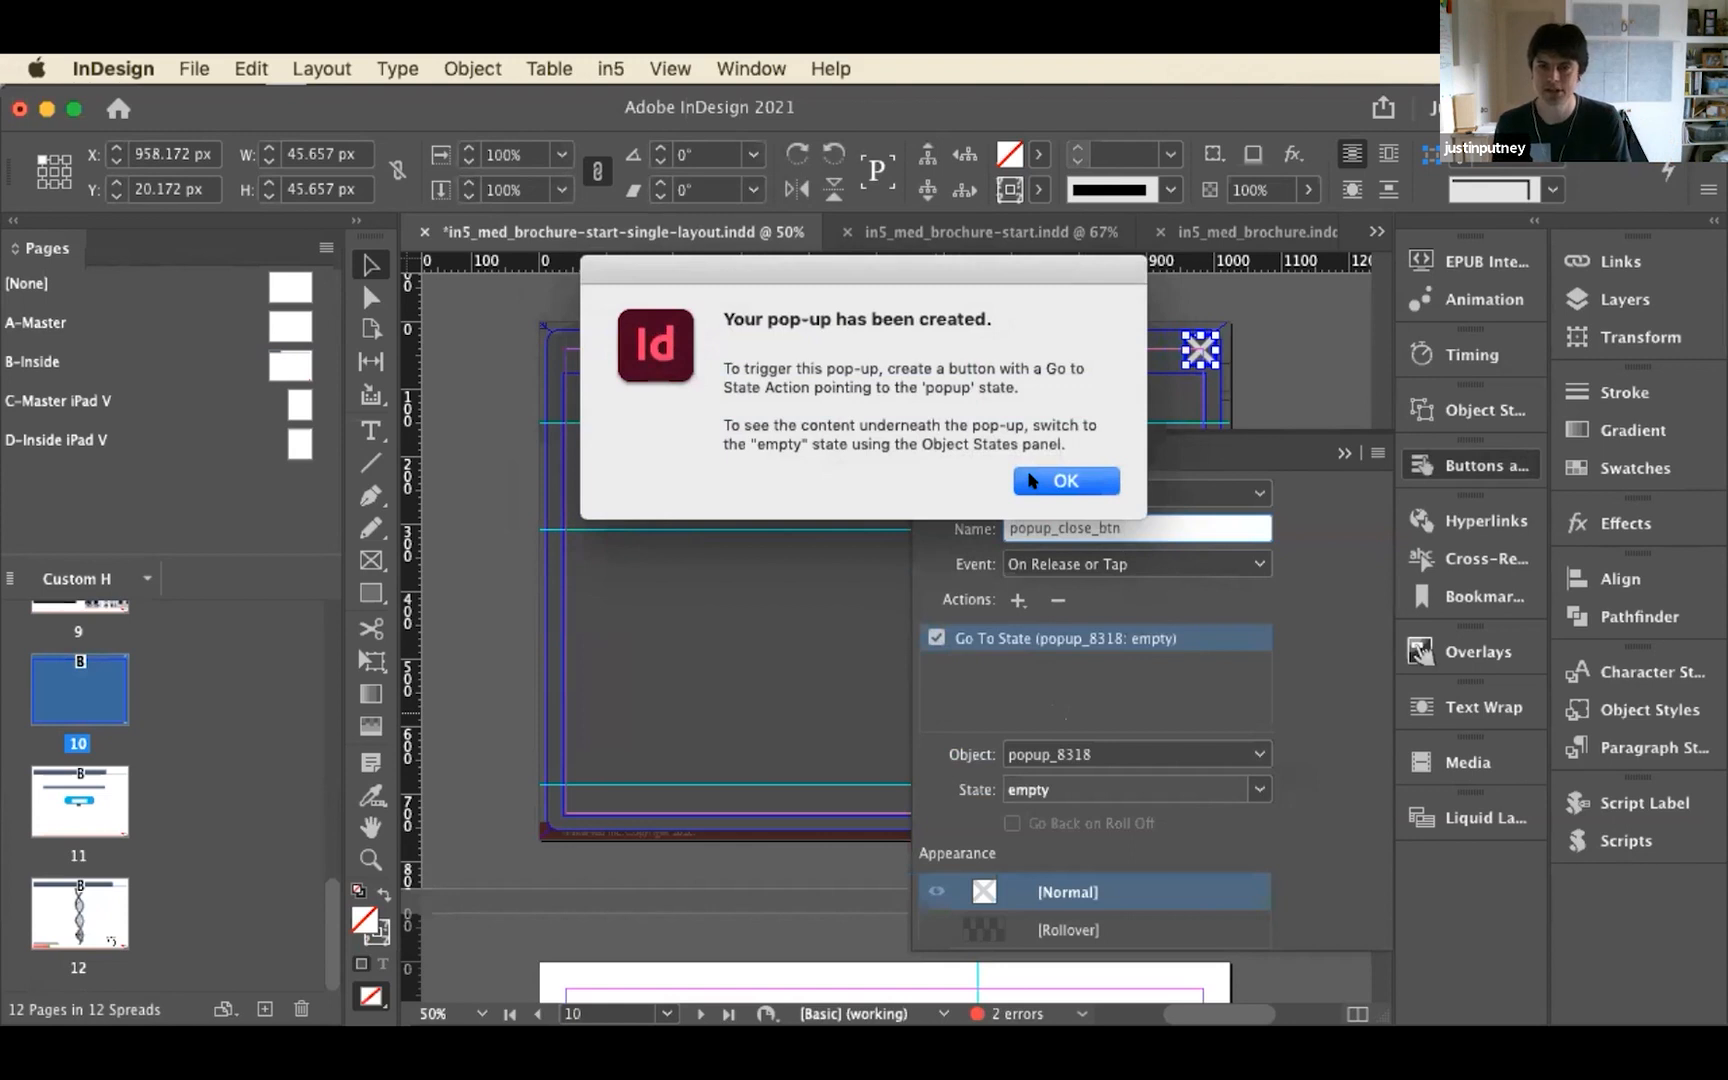
pyautogui.click(1064, 481)
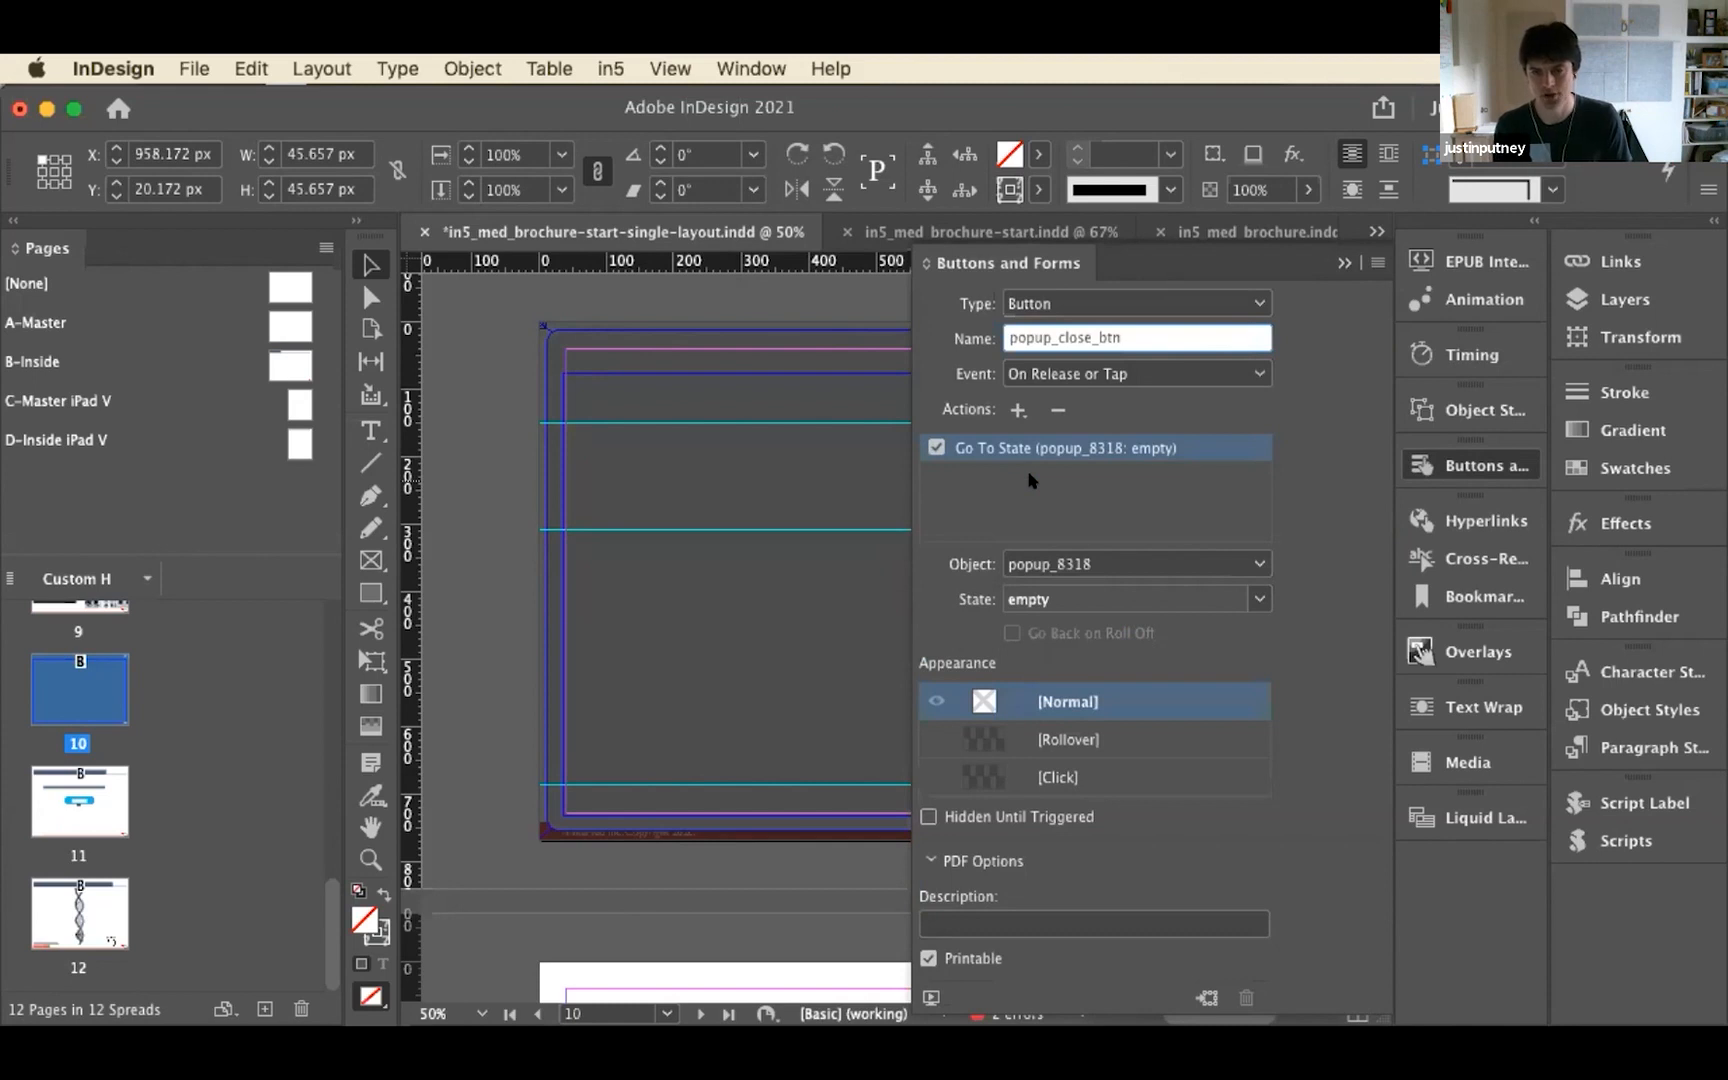
pyautogui.click(1418, 465)
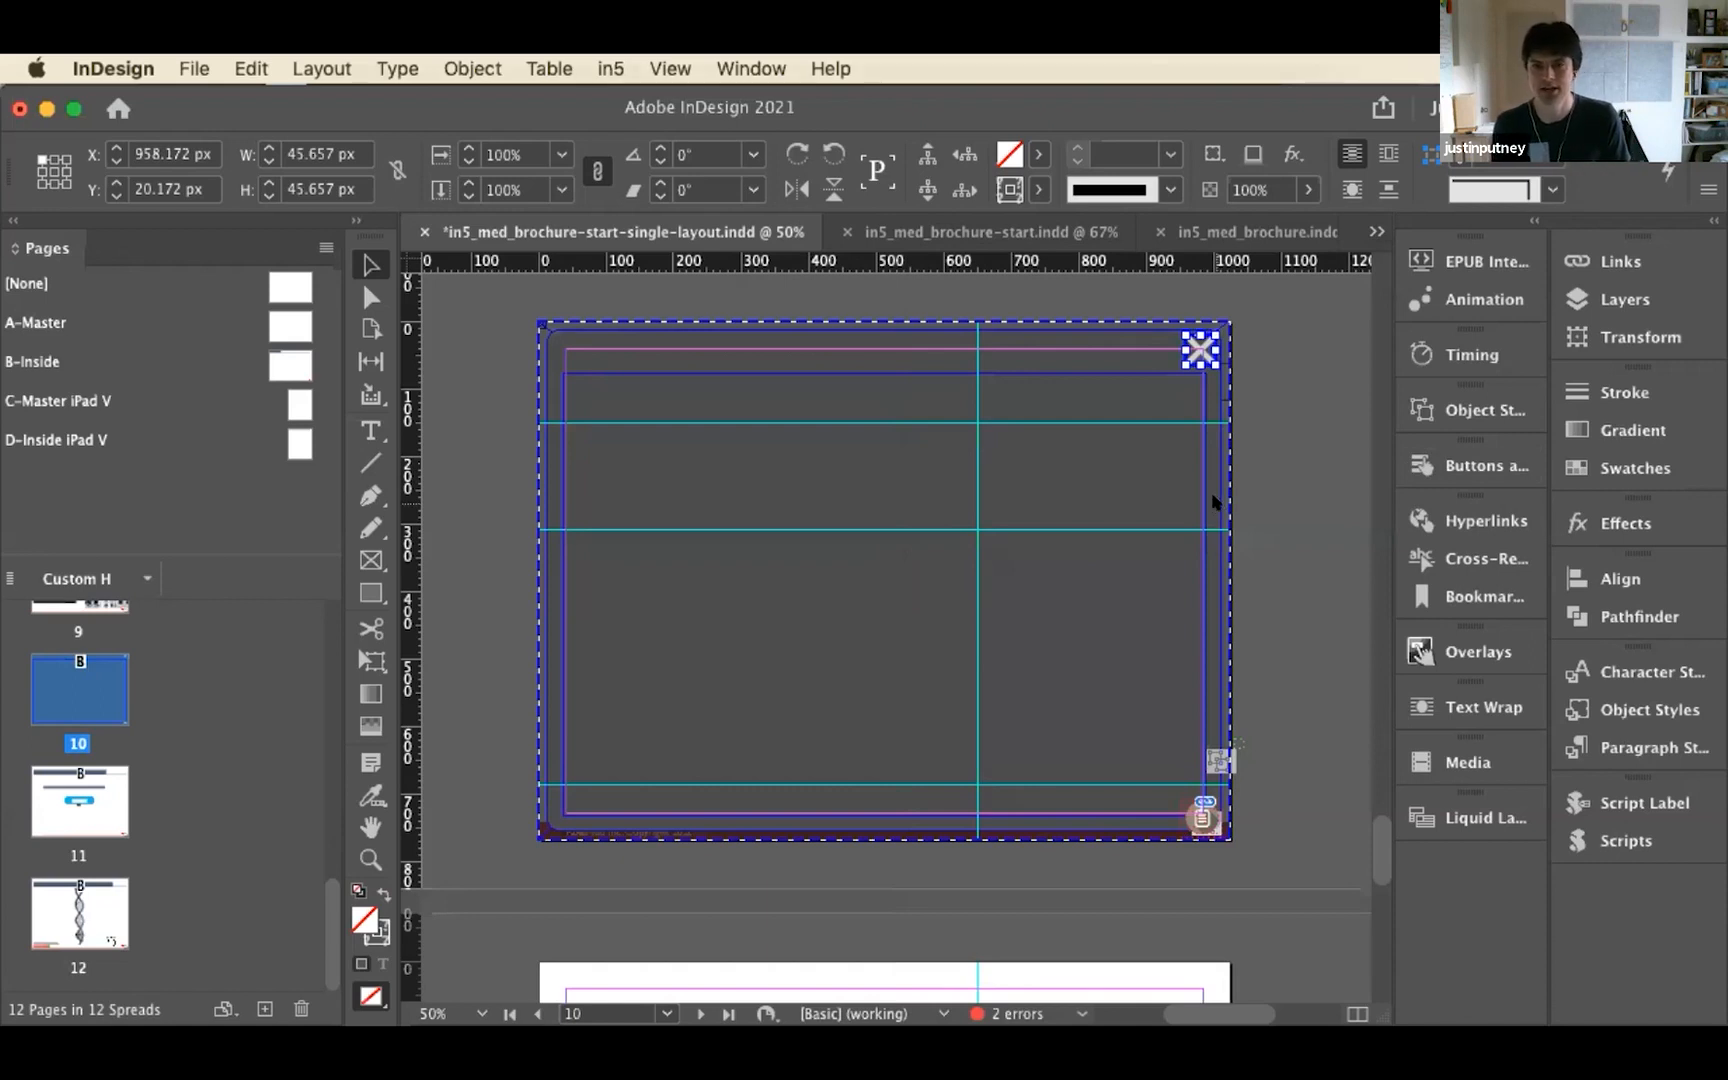
# Change the fill of the pop-up's dialog box to [Paper] and deselect it
pyautogui.click(1134, 474)
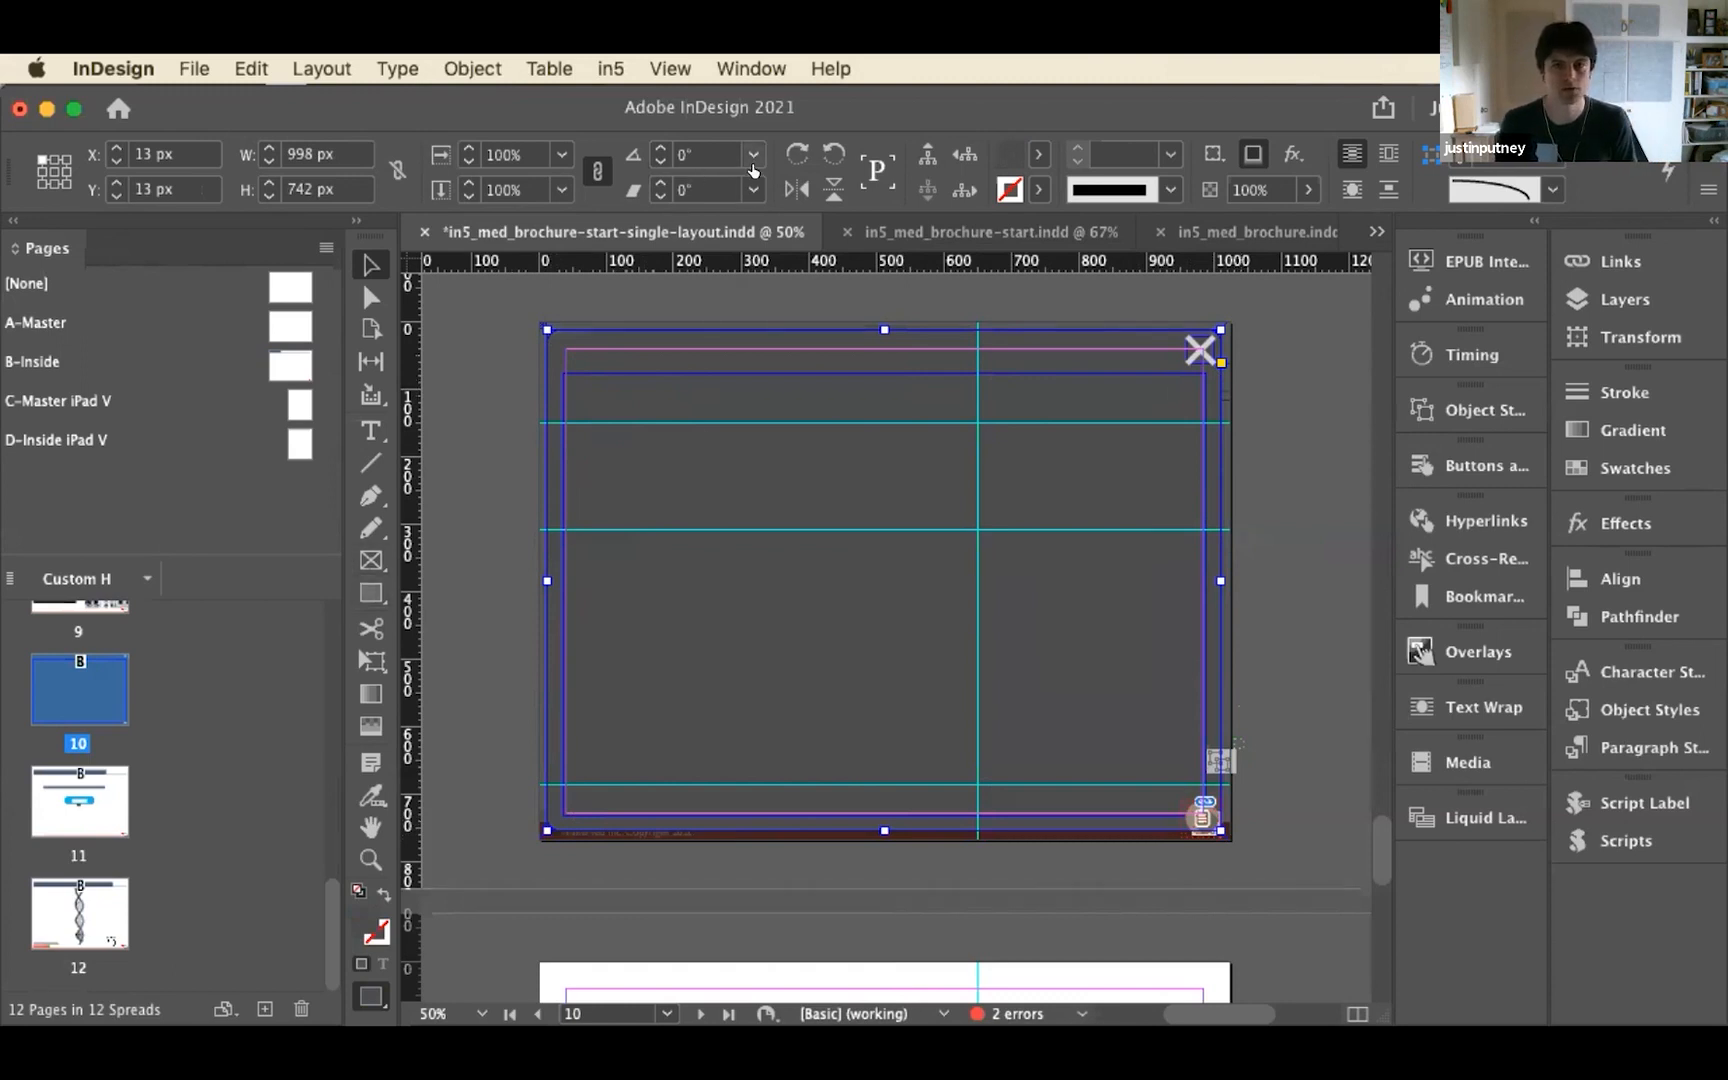
pyautogui.click(1022, 153)
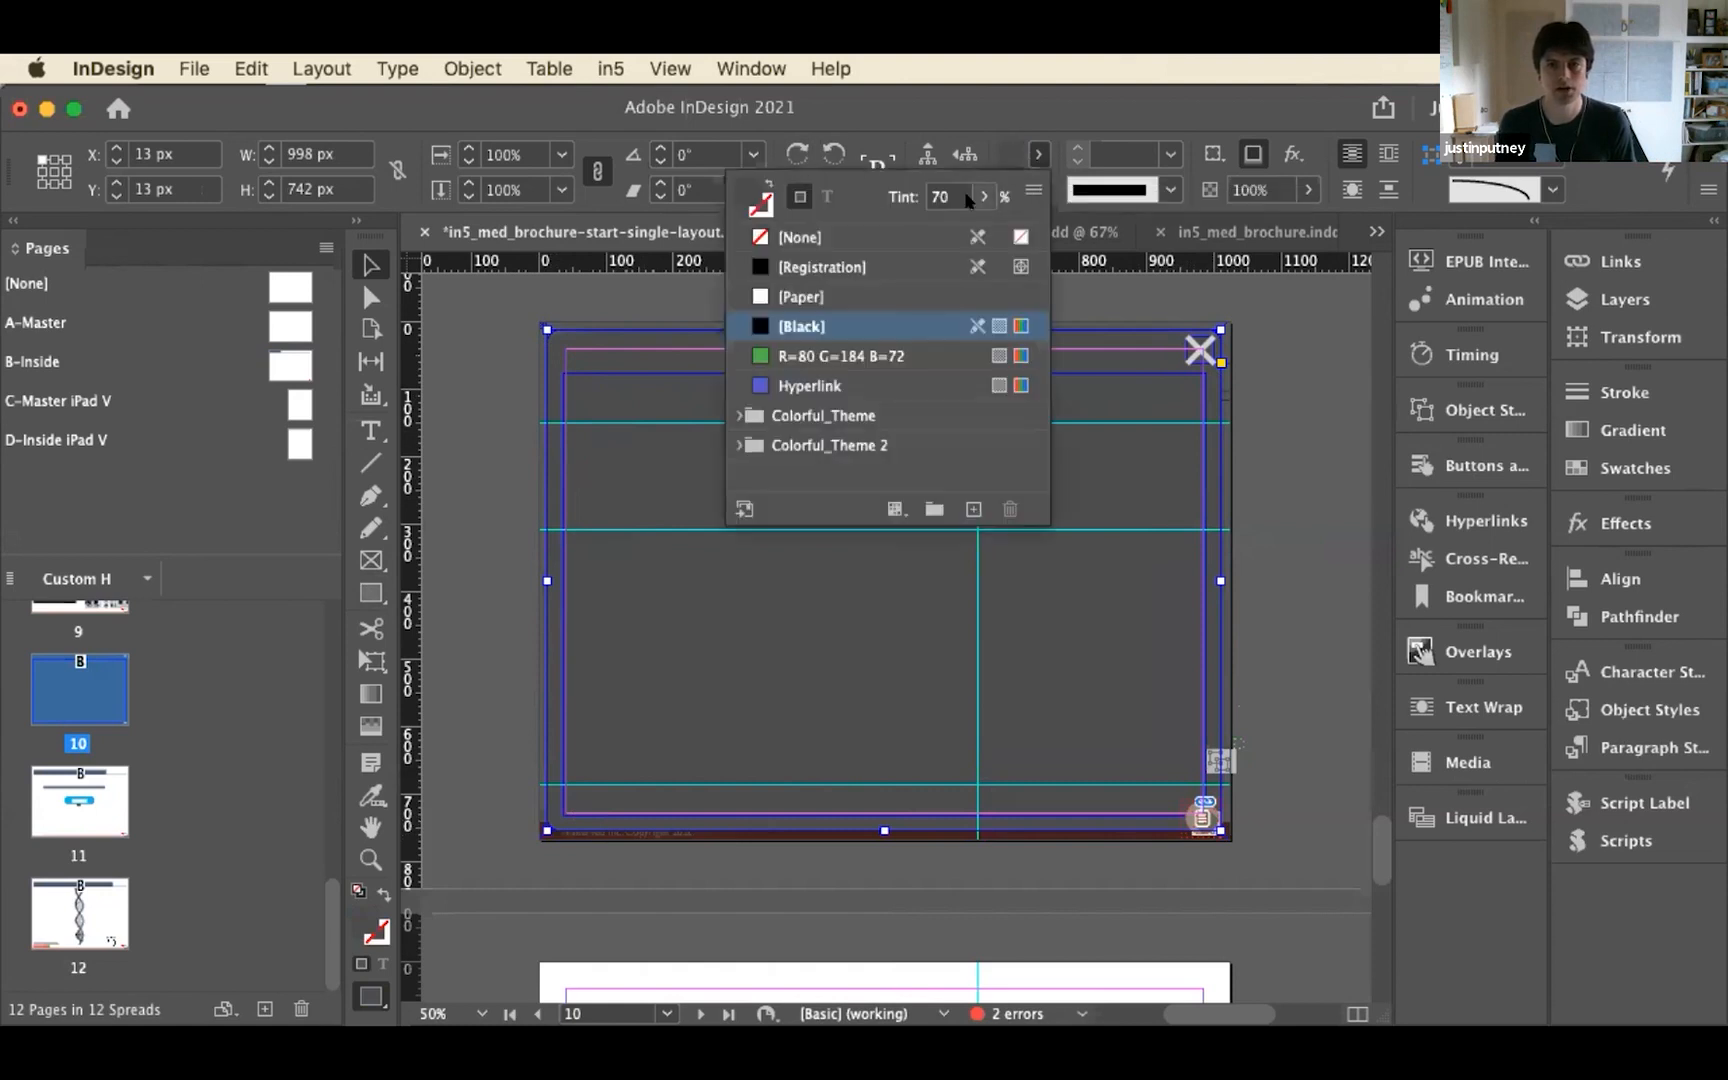
pyautogui.click(815, 297)
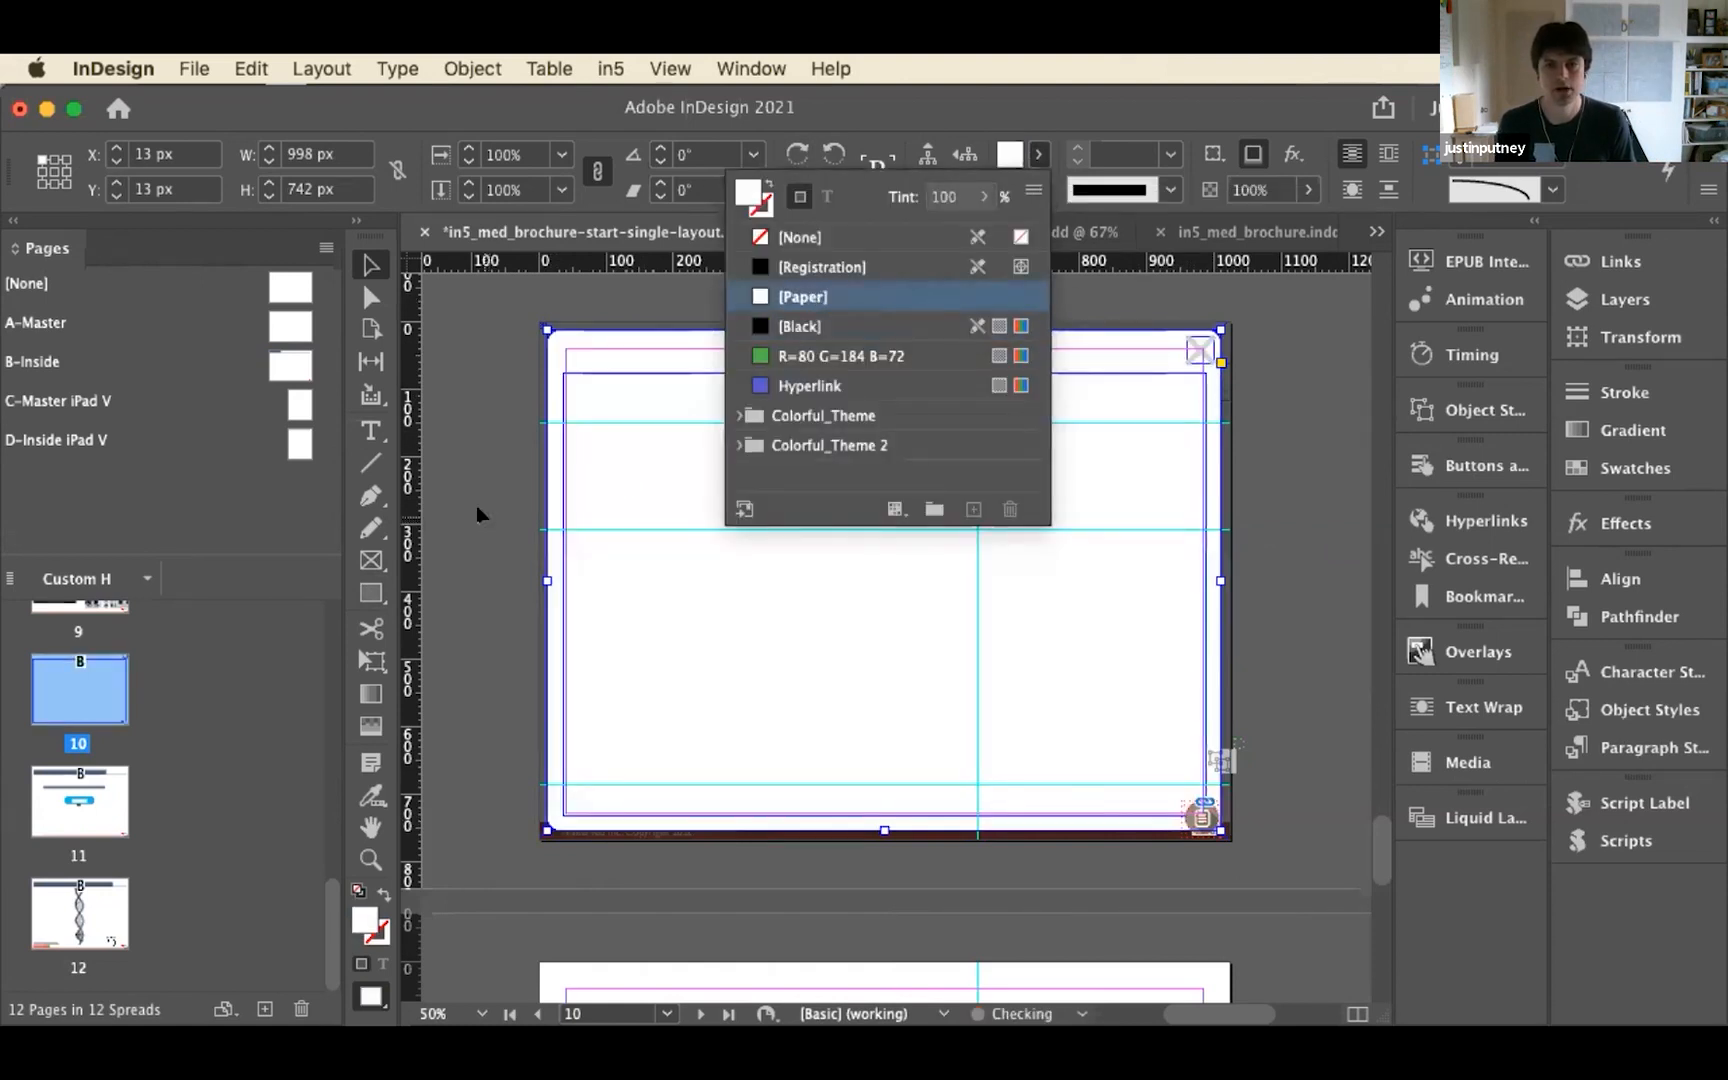
pyautogui.click(475, 410)
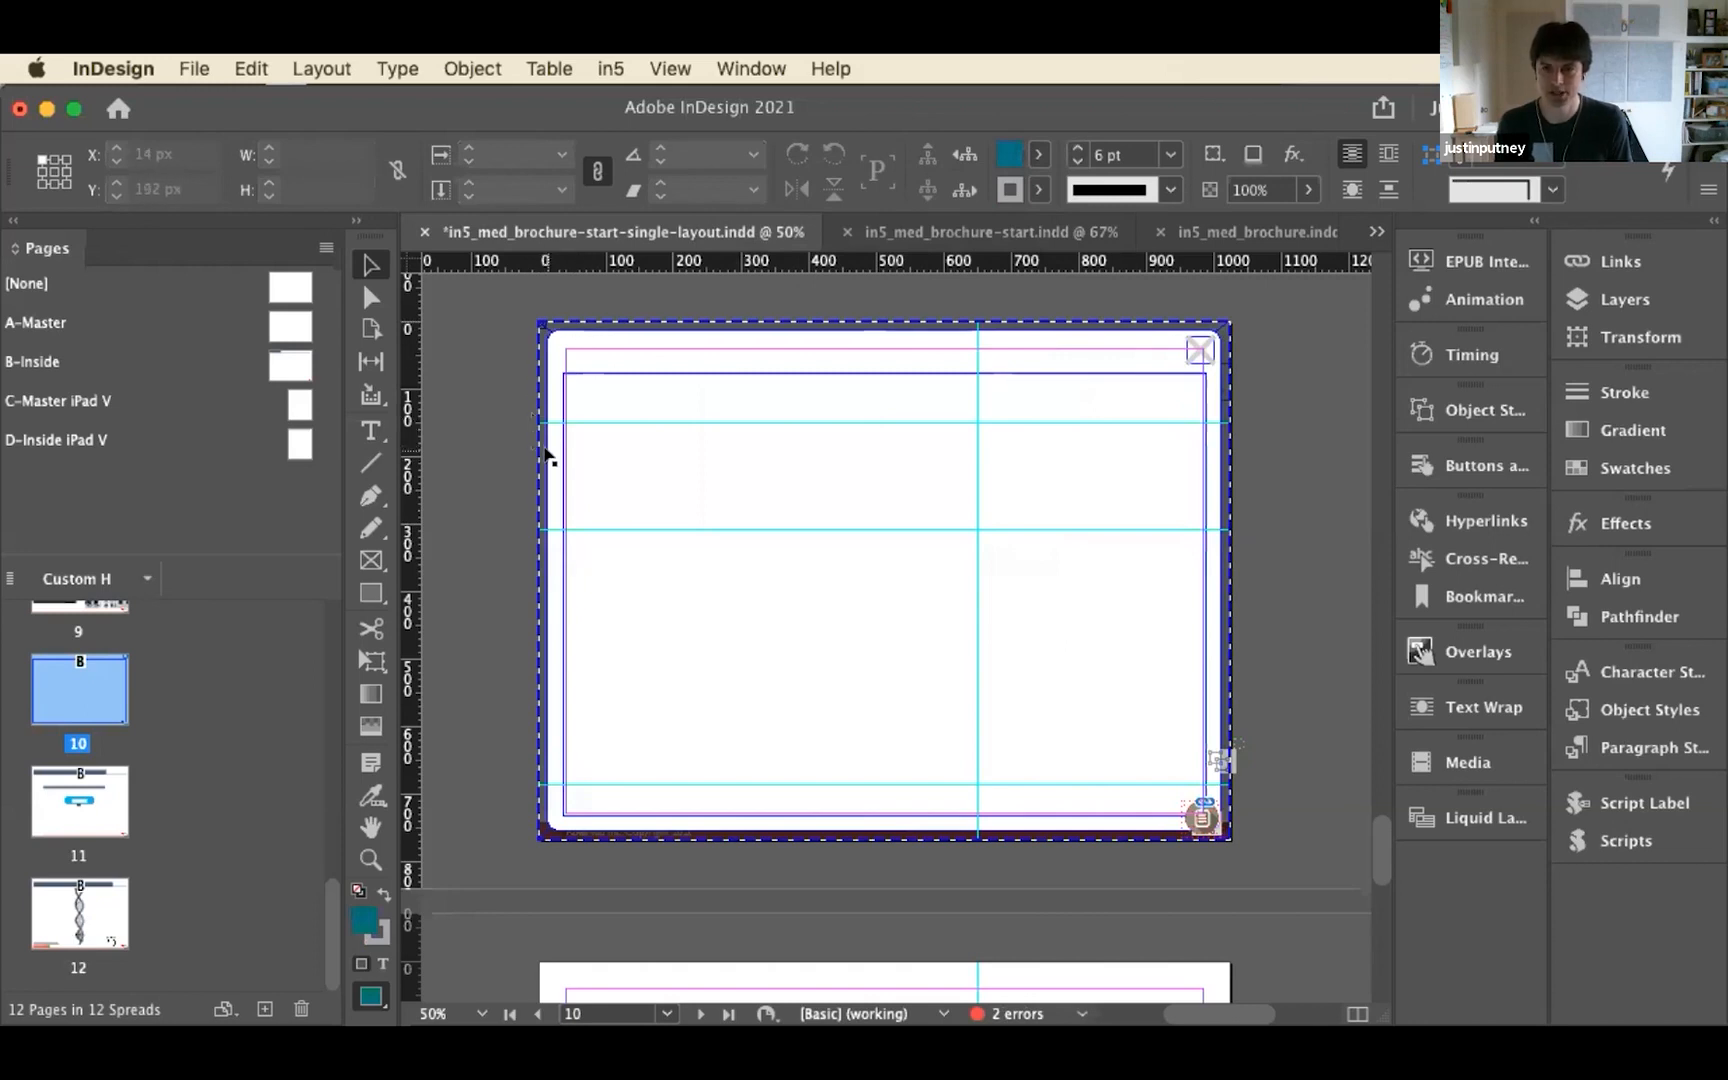
# Redefine the popup_dialog object style from the recolored dialog box of the pop-up
pyautogui.click(1184, 409)
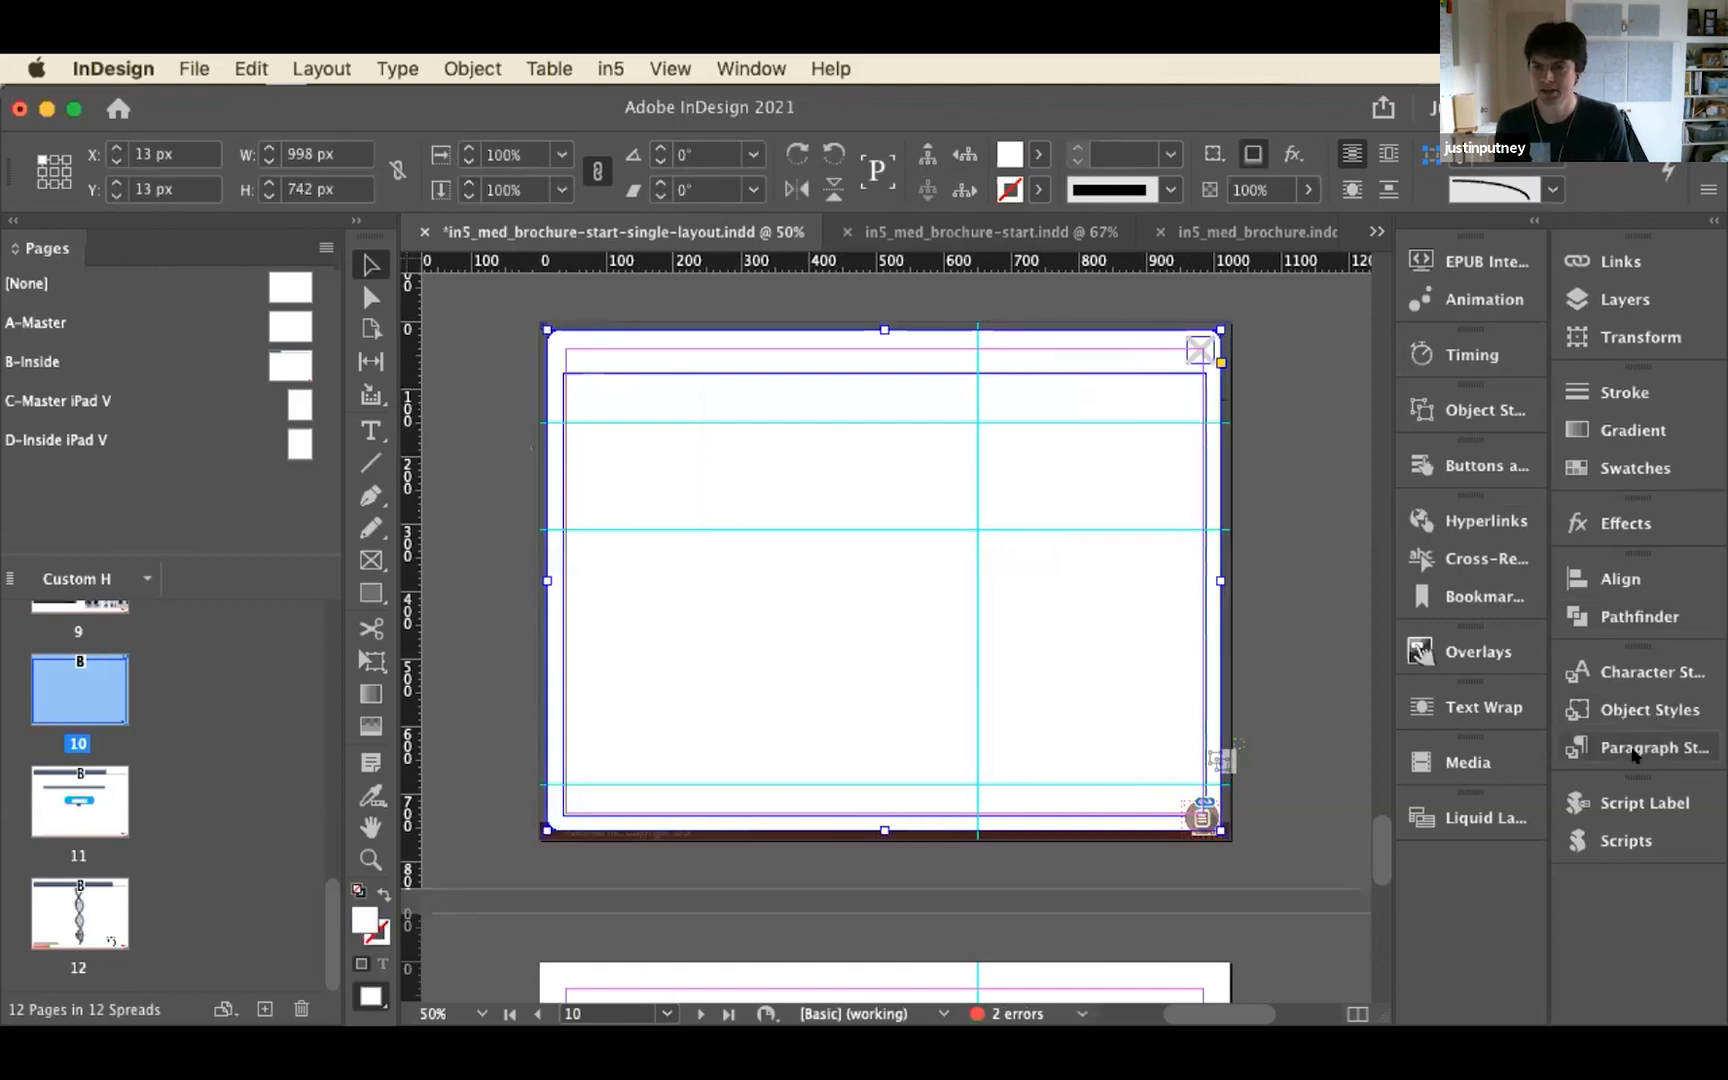
pyautogui.click(1634, 700)
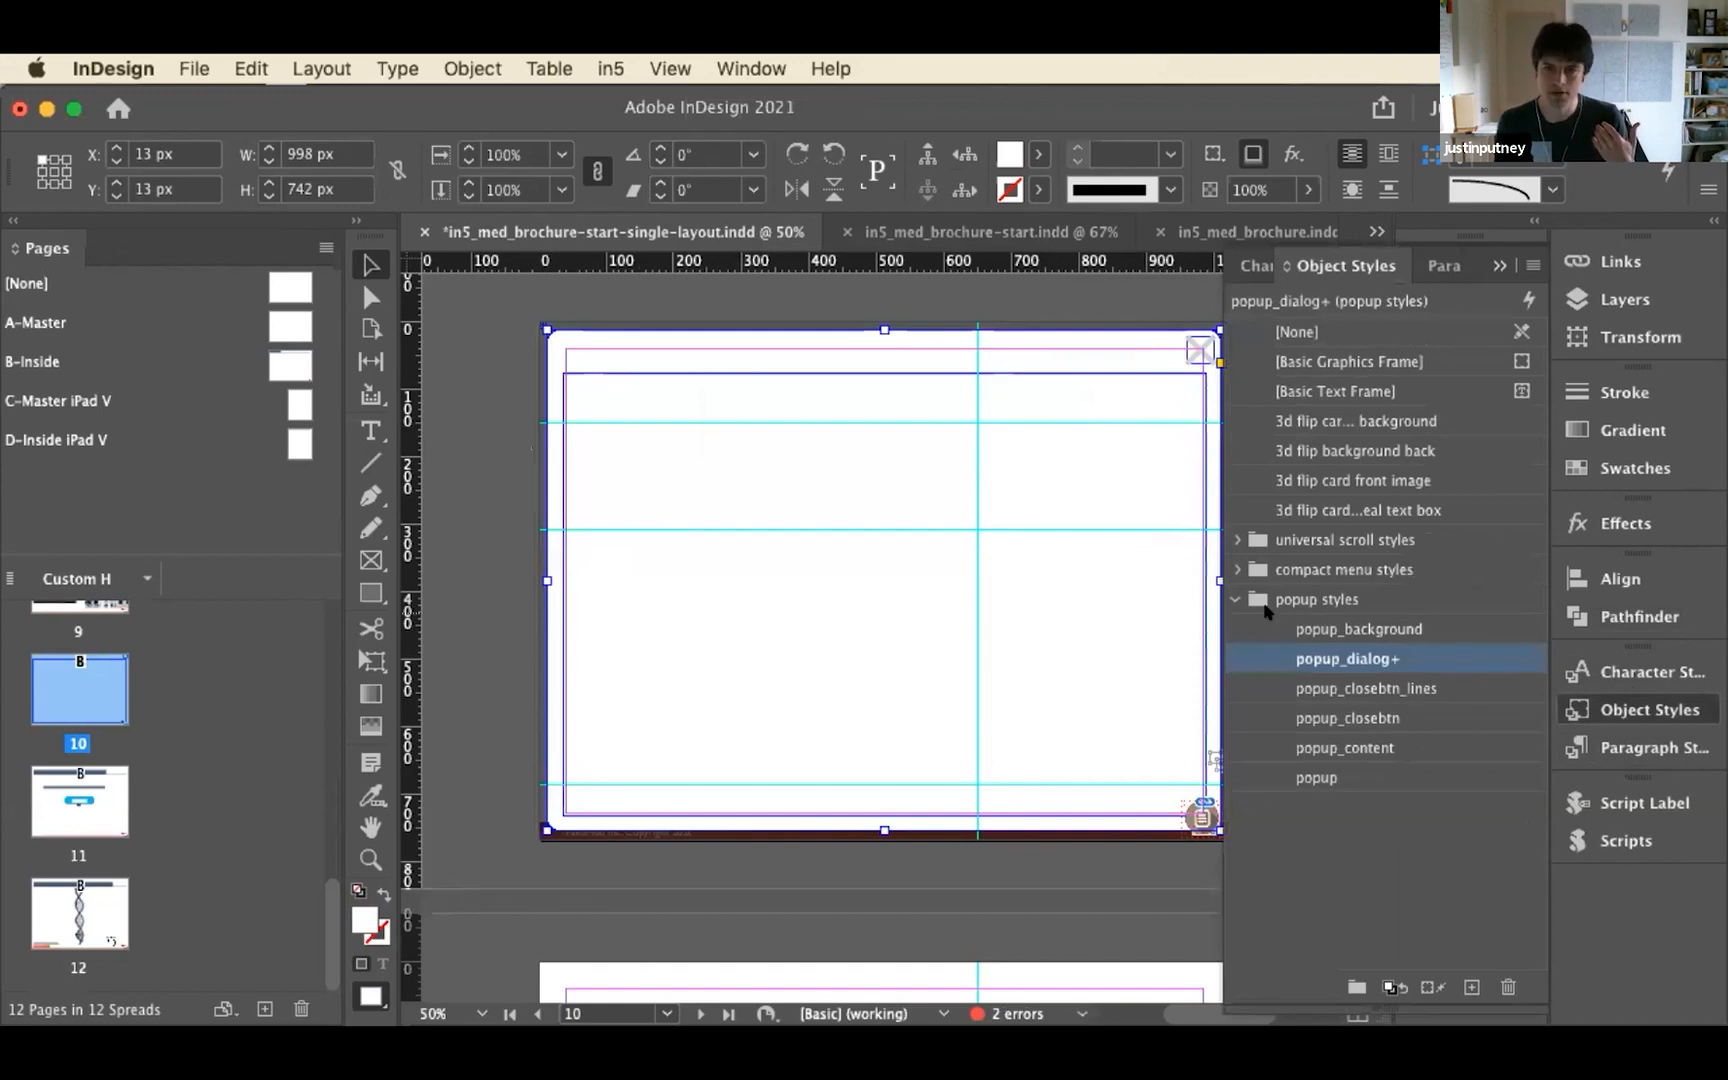
pyautogui.rightClick(1328, 656)
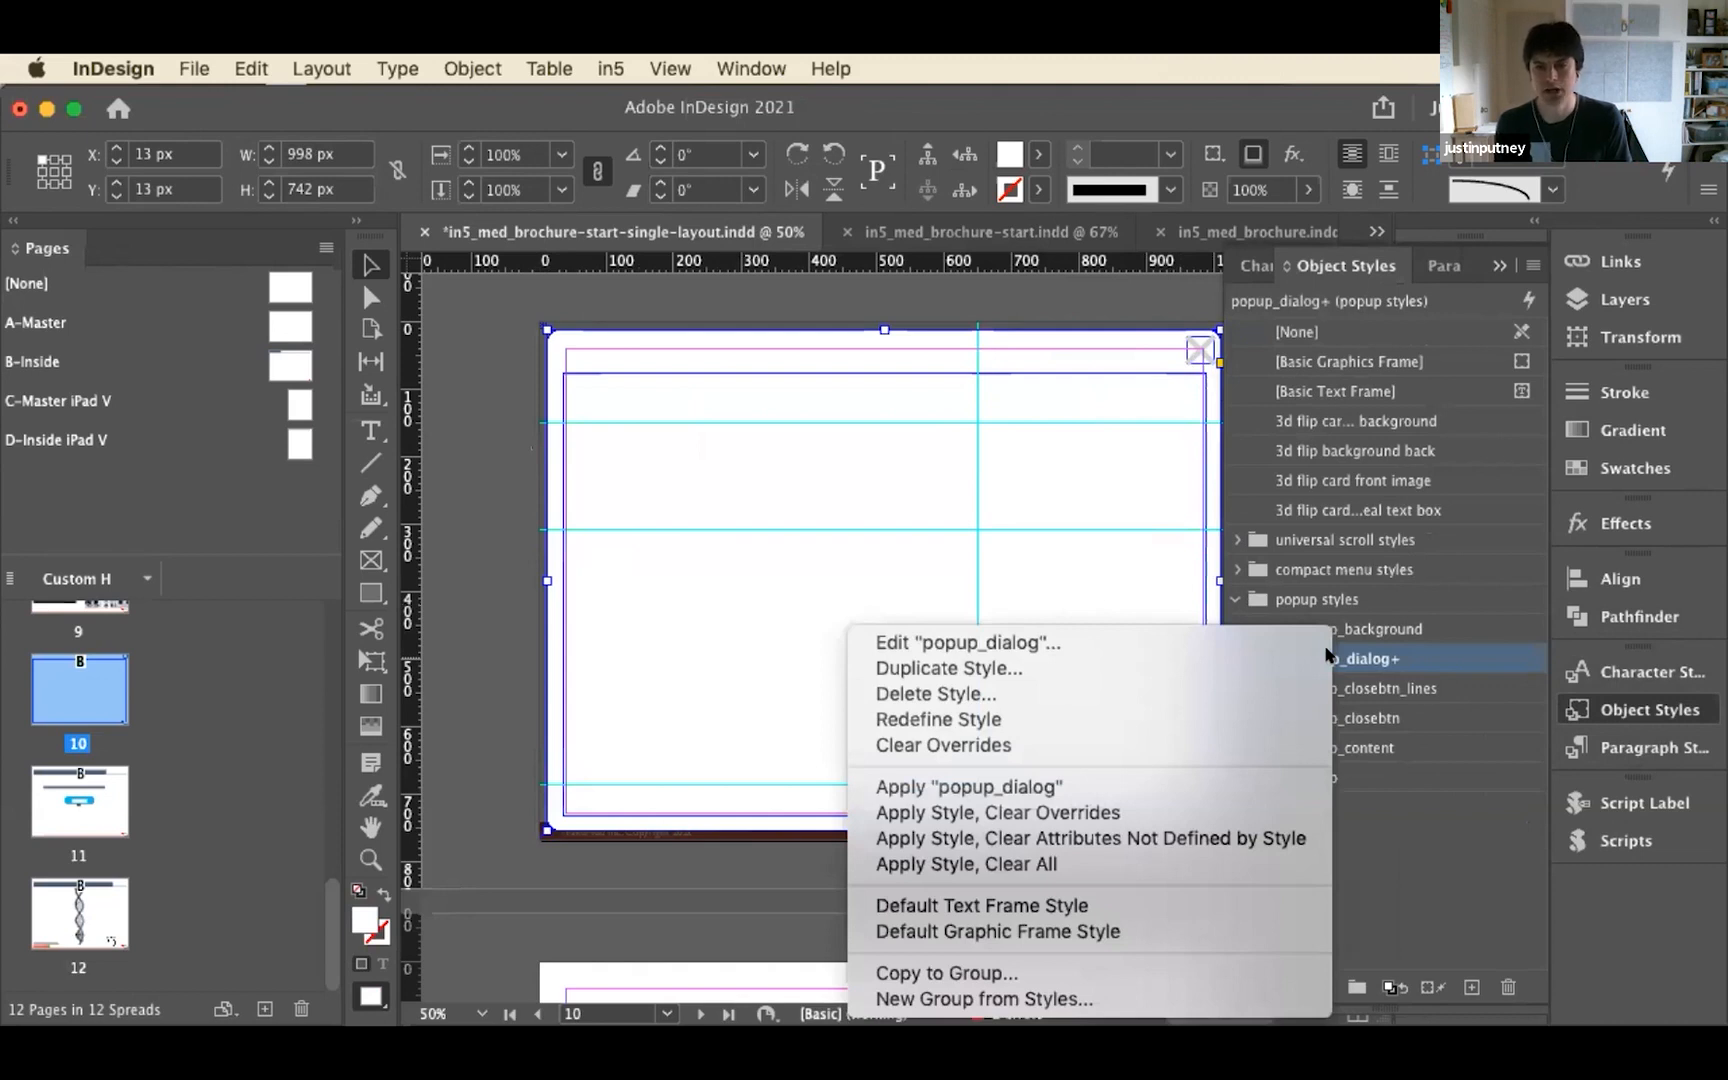
pyautogui.click(1196, 719)
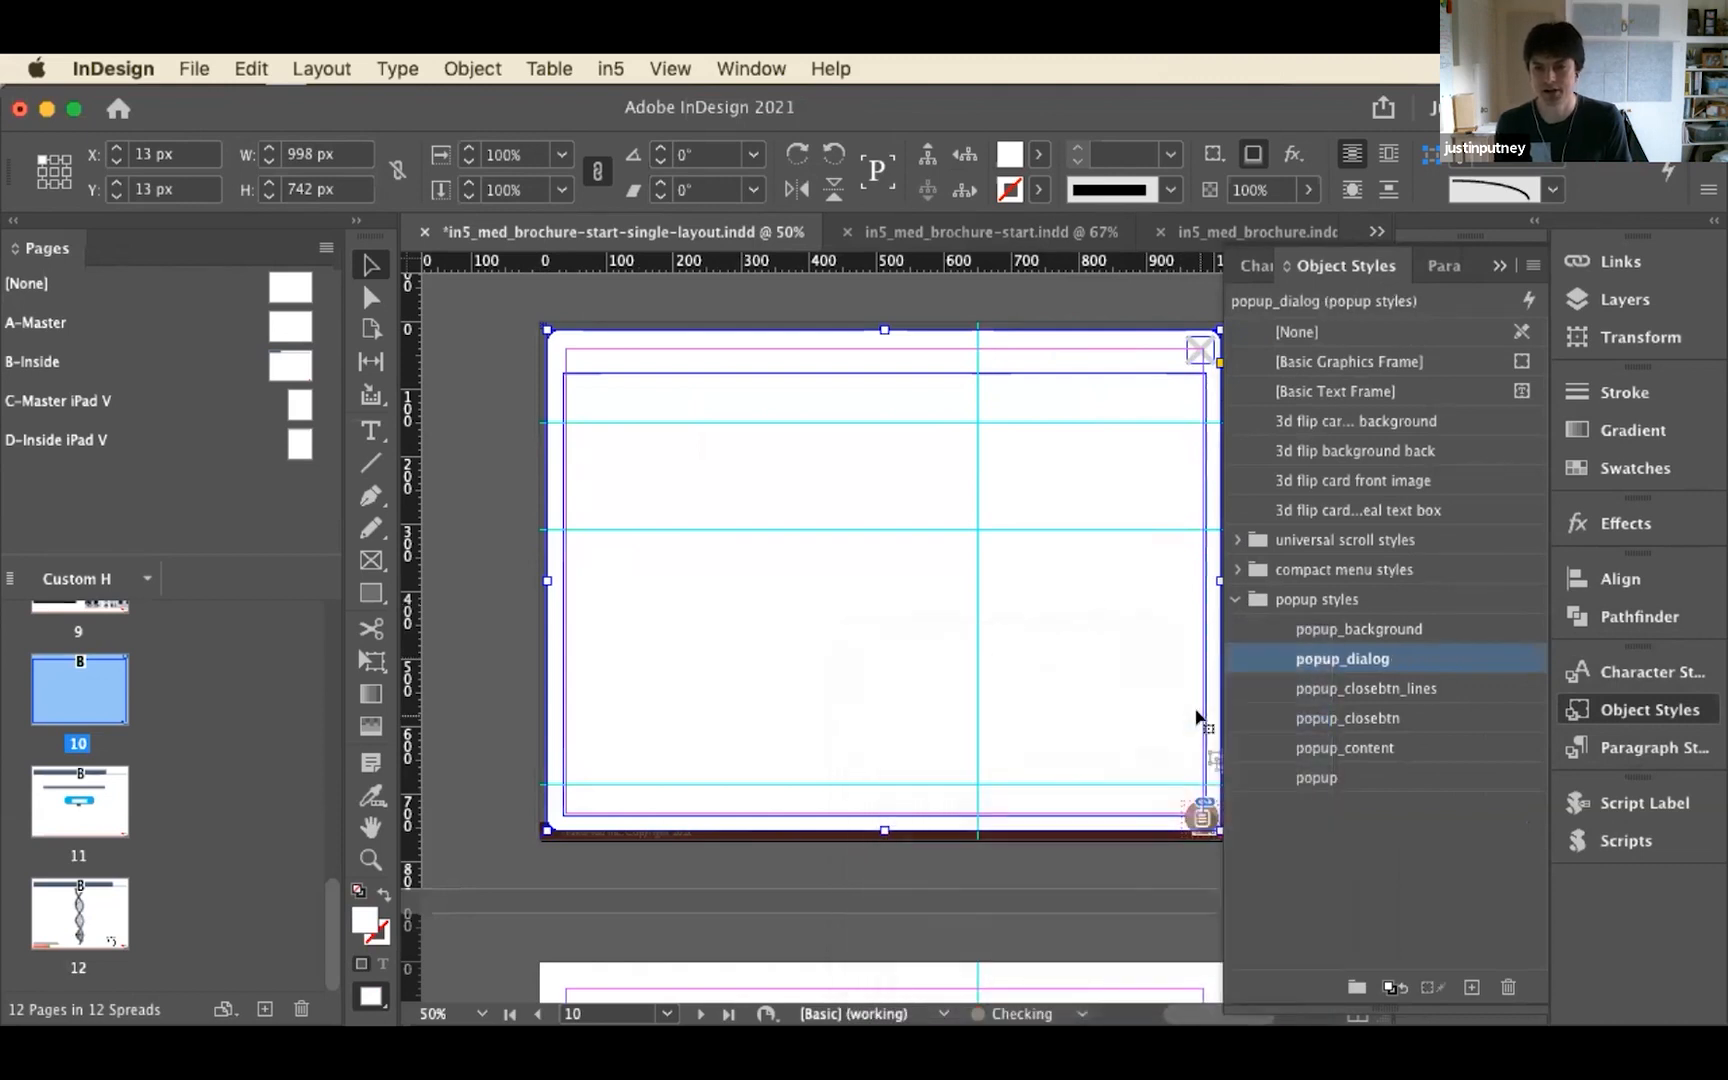
# Build another dark pop-up with a Large dialog box on the Non-linear Navigation: User-guided page
pyautogui.scroll(-5, 484, 788)
pyautogui.scroll(-1, 481, 780)
pyautogui.click(597, 778)
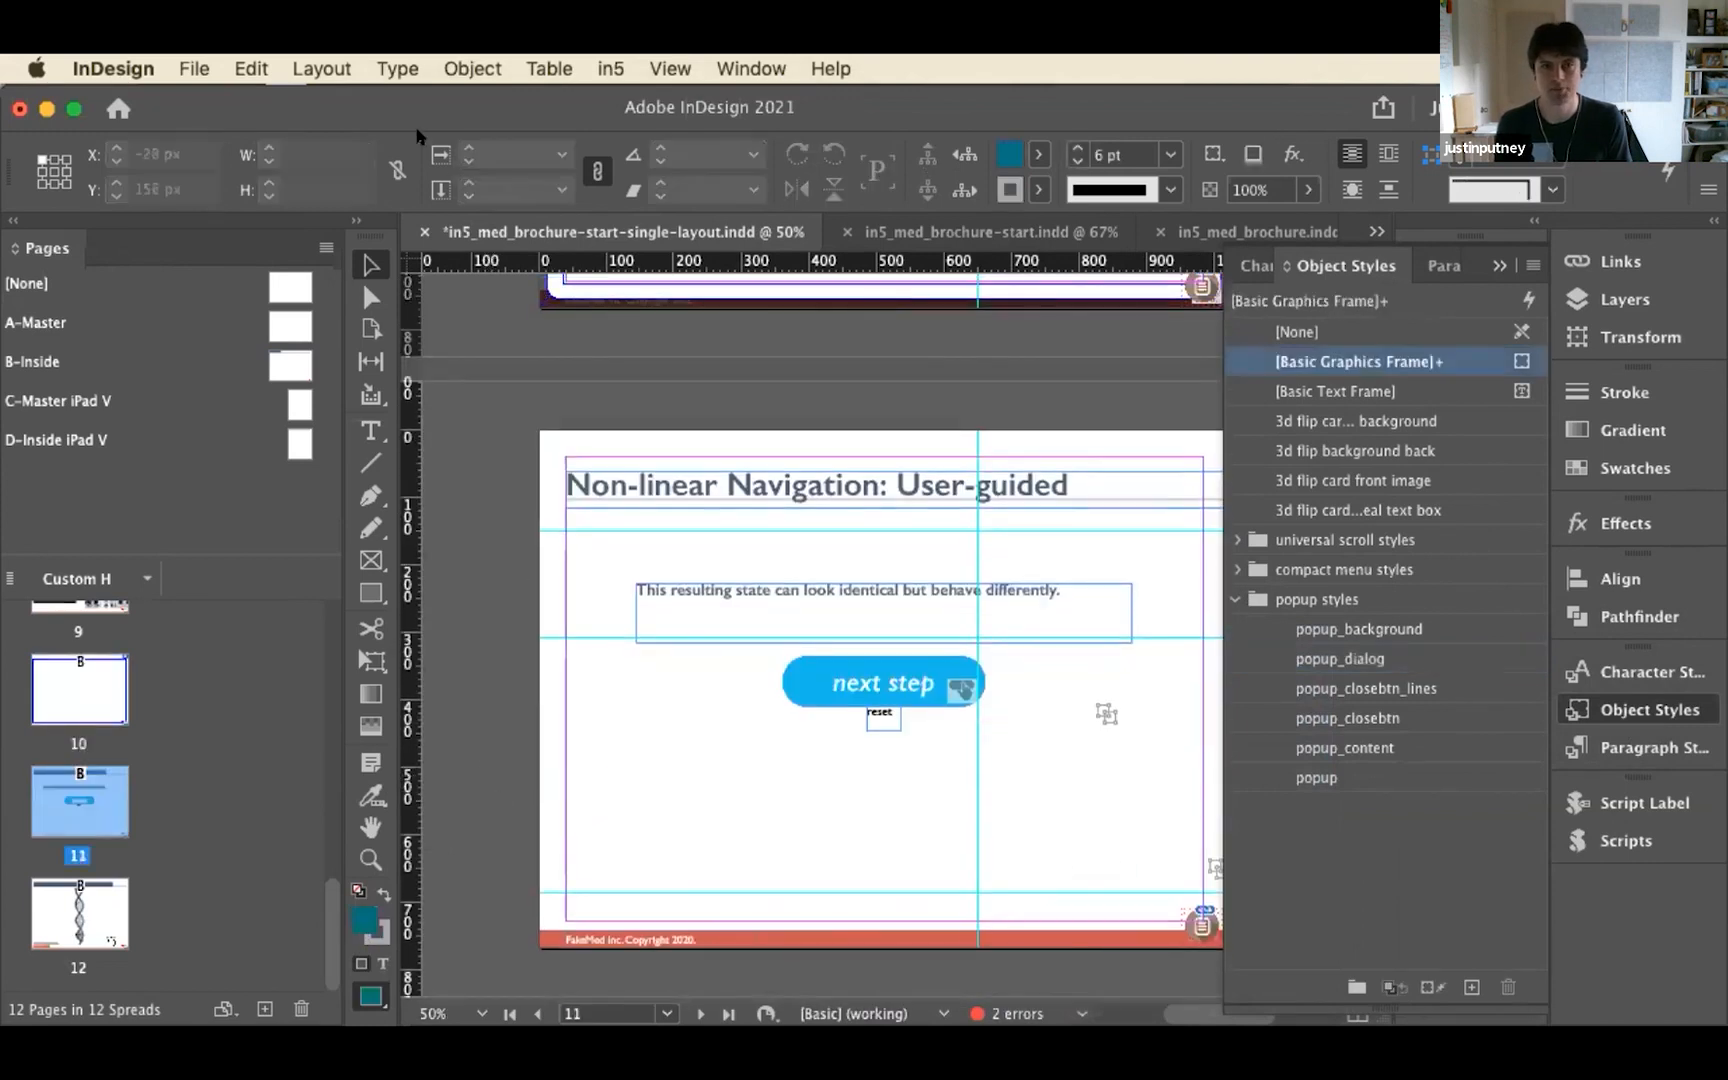
pyautogui.click(605, 68)
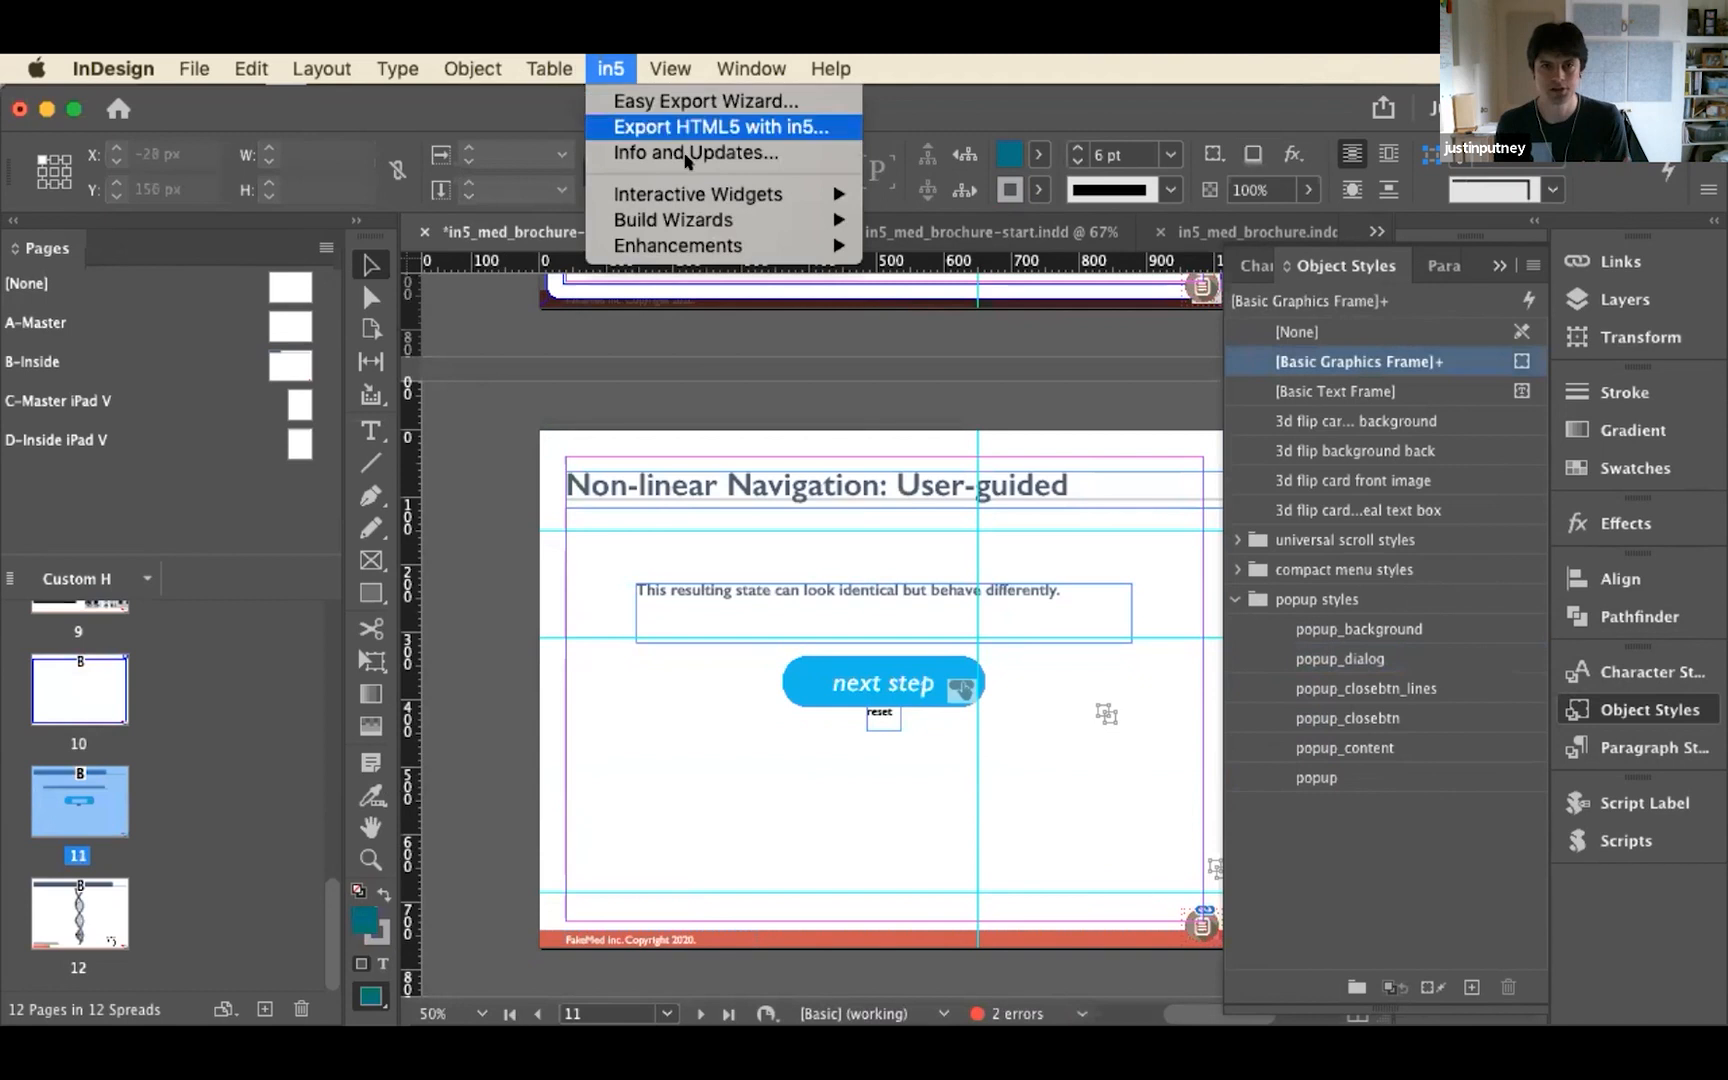
pyautogui.moveTo(730, 218)
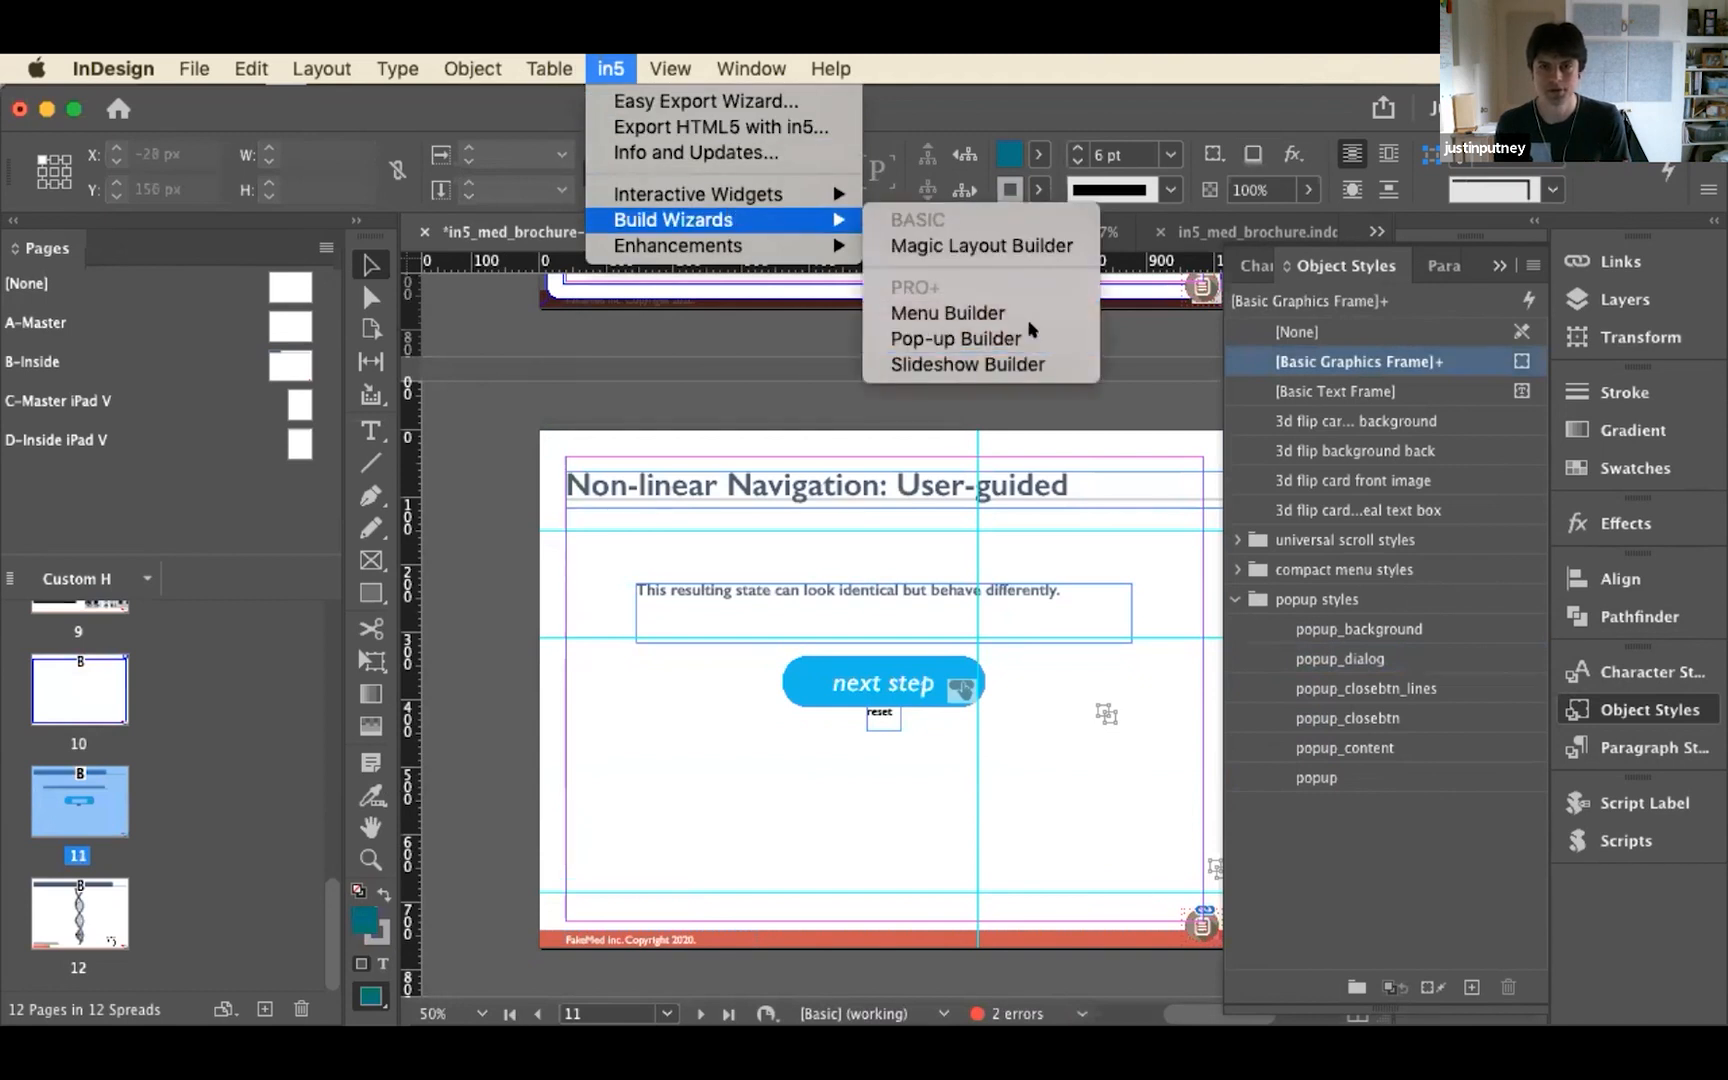
pyautogui.click(926, 337)
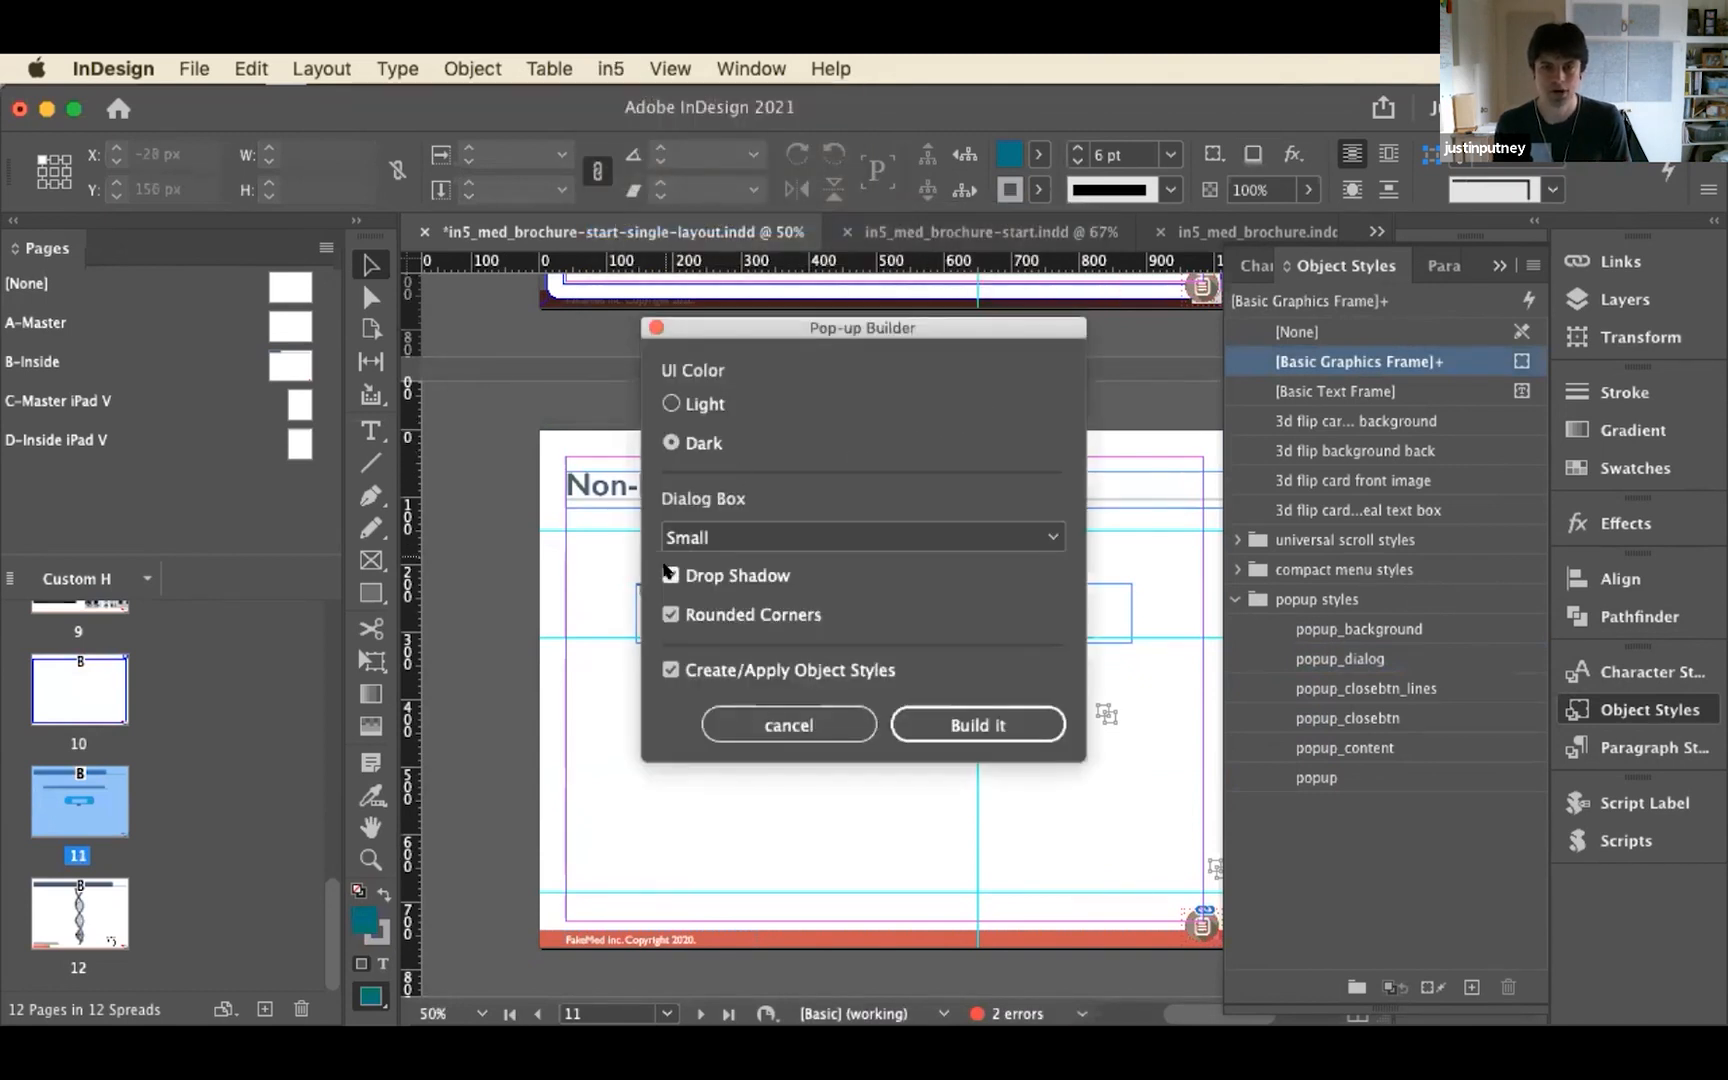
pyautogui.click(826, 530)
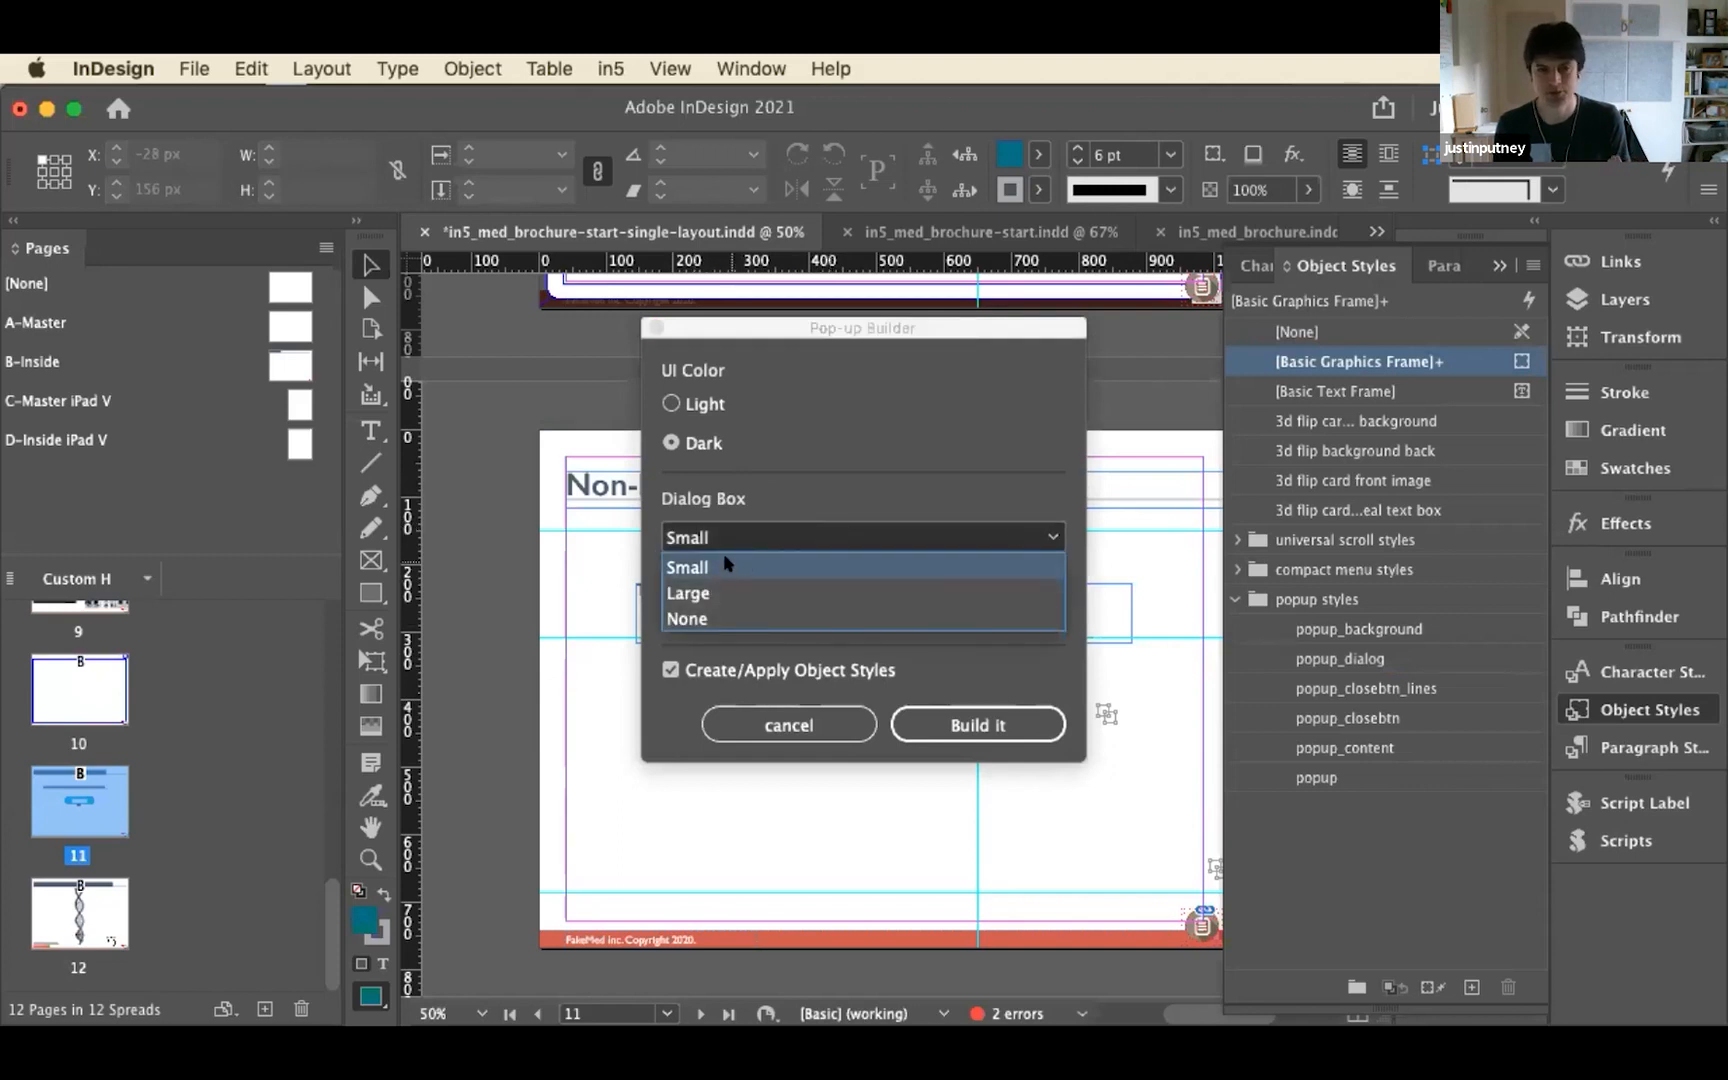
pyautogui.click(716, 592)
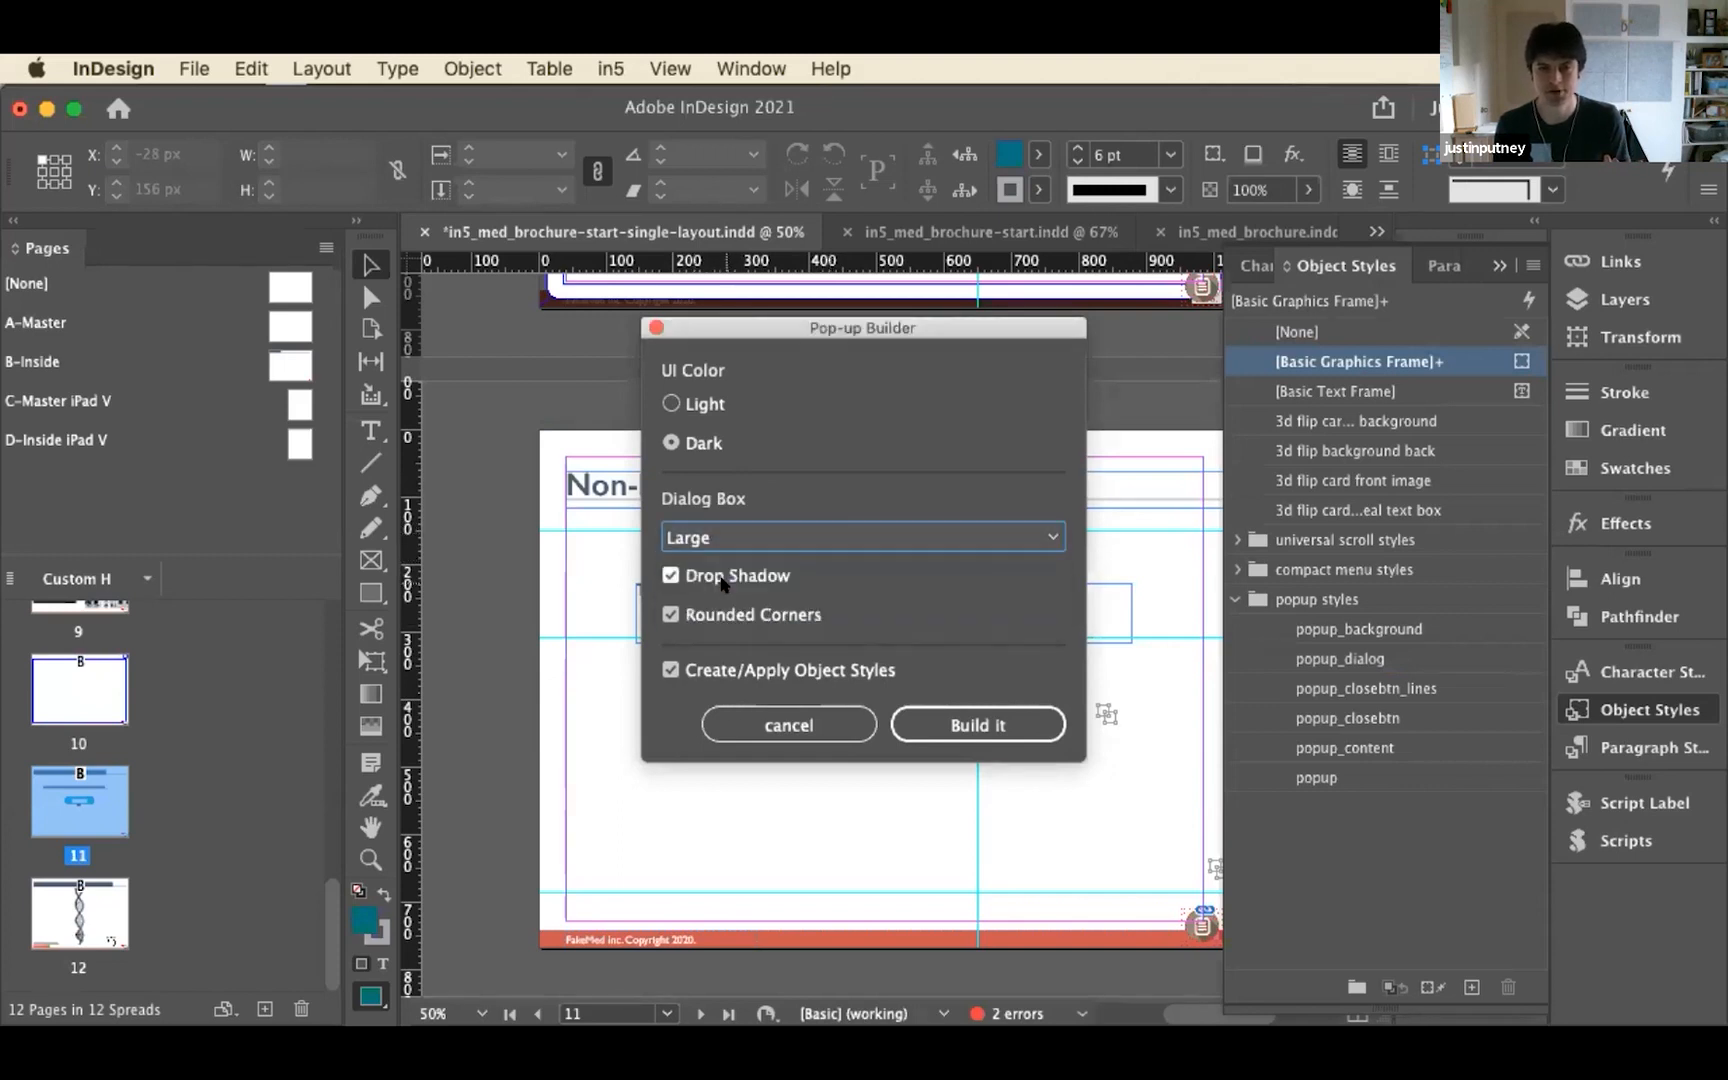
pyautogui.click(962, 725)
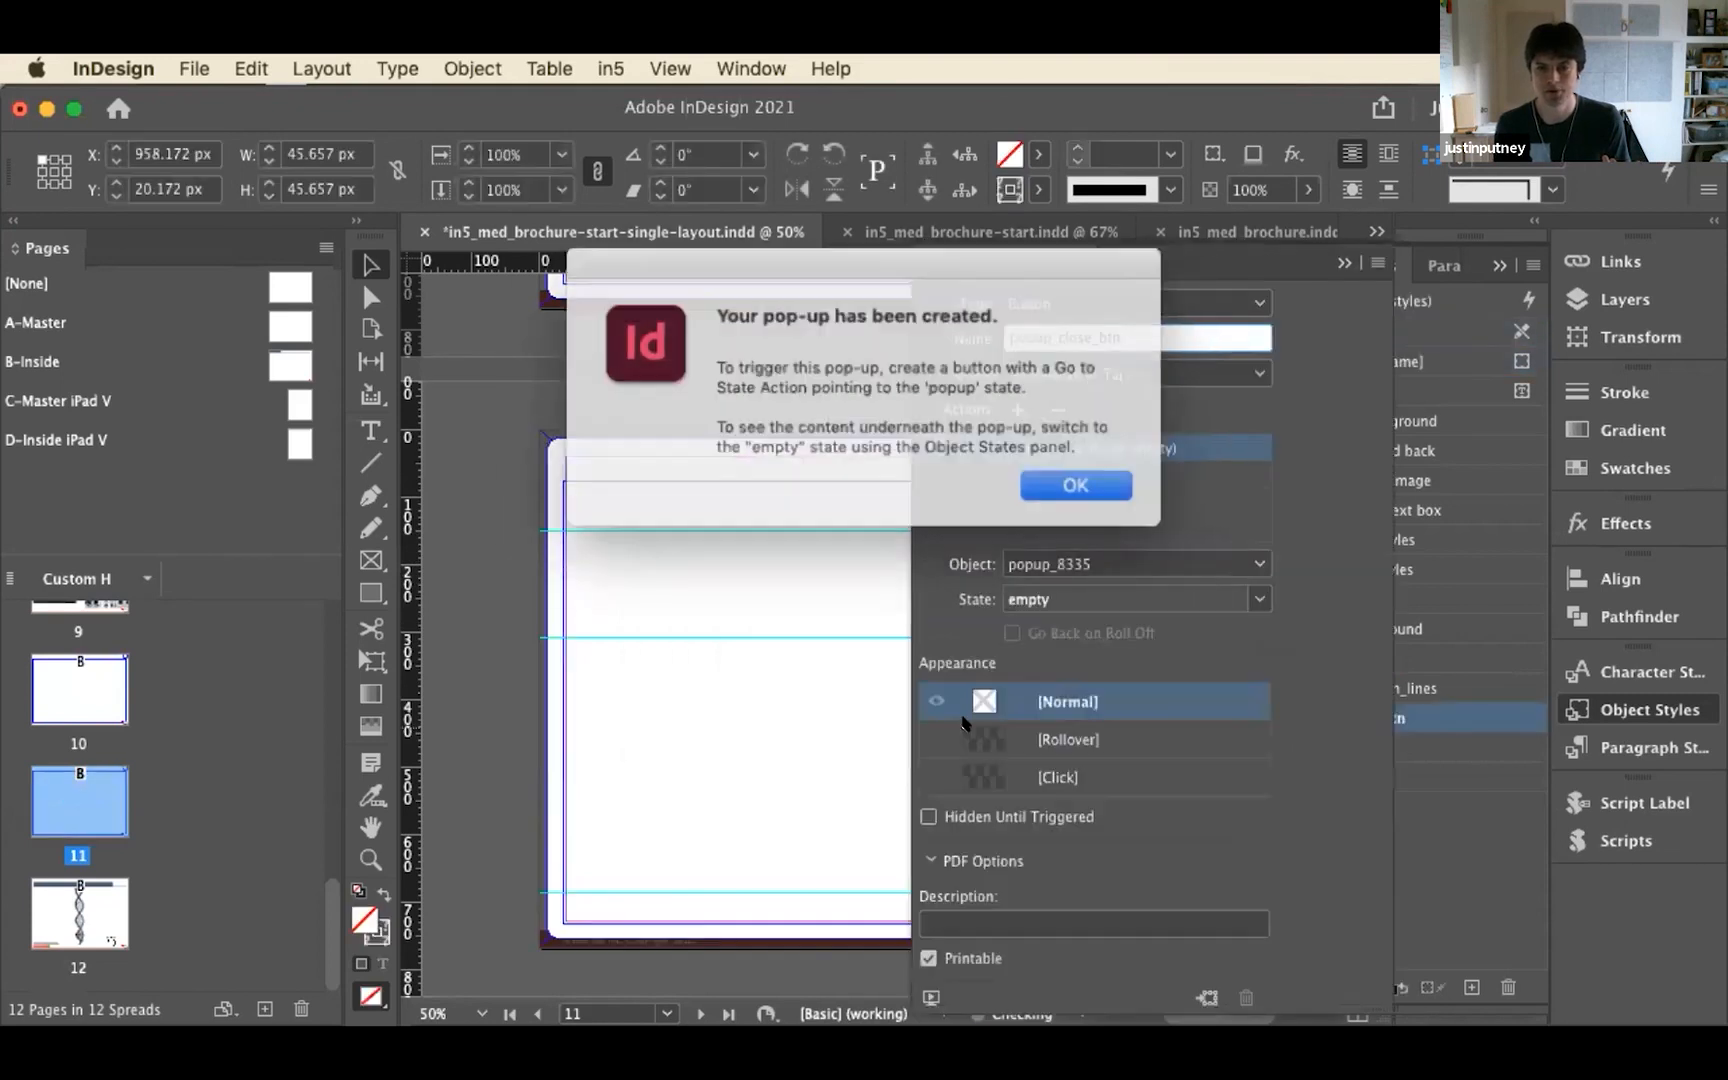
pyautogui.click(1040, 478)
# Inspect the close button of the pop-up on page 11, then undo building that pop-up
pyautogui.press('space')
pyautogui.moveTo(703, 565); pyautogui.dragTo(415, 578)
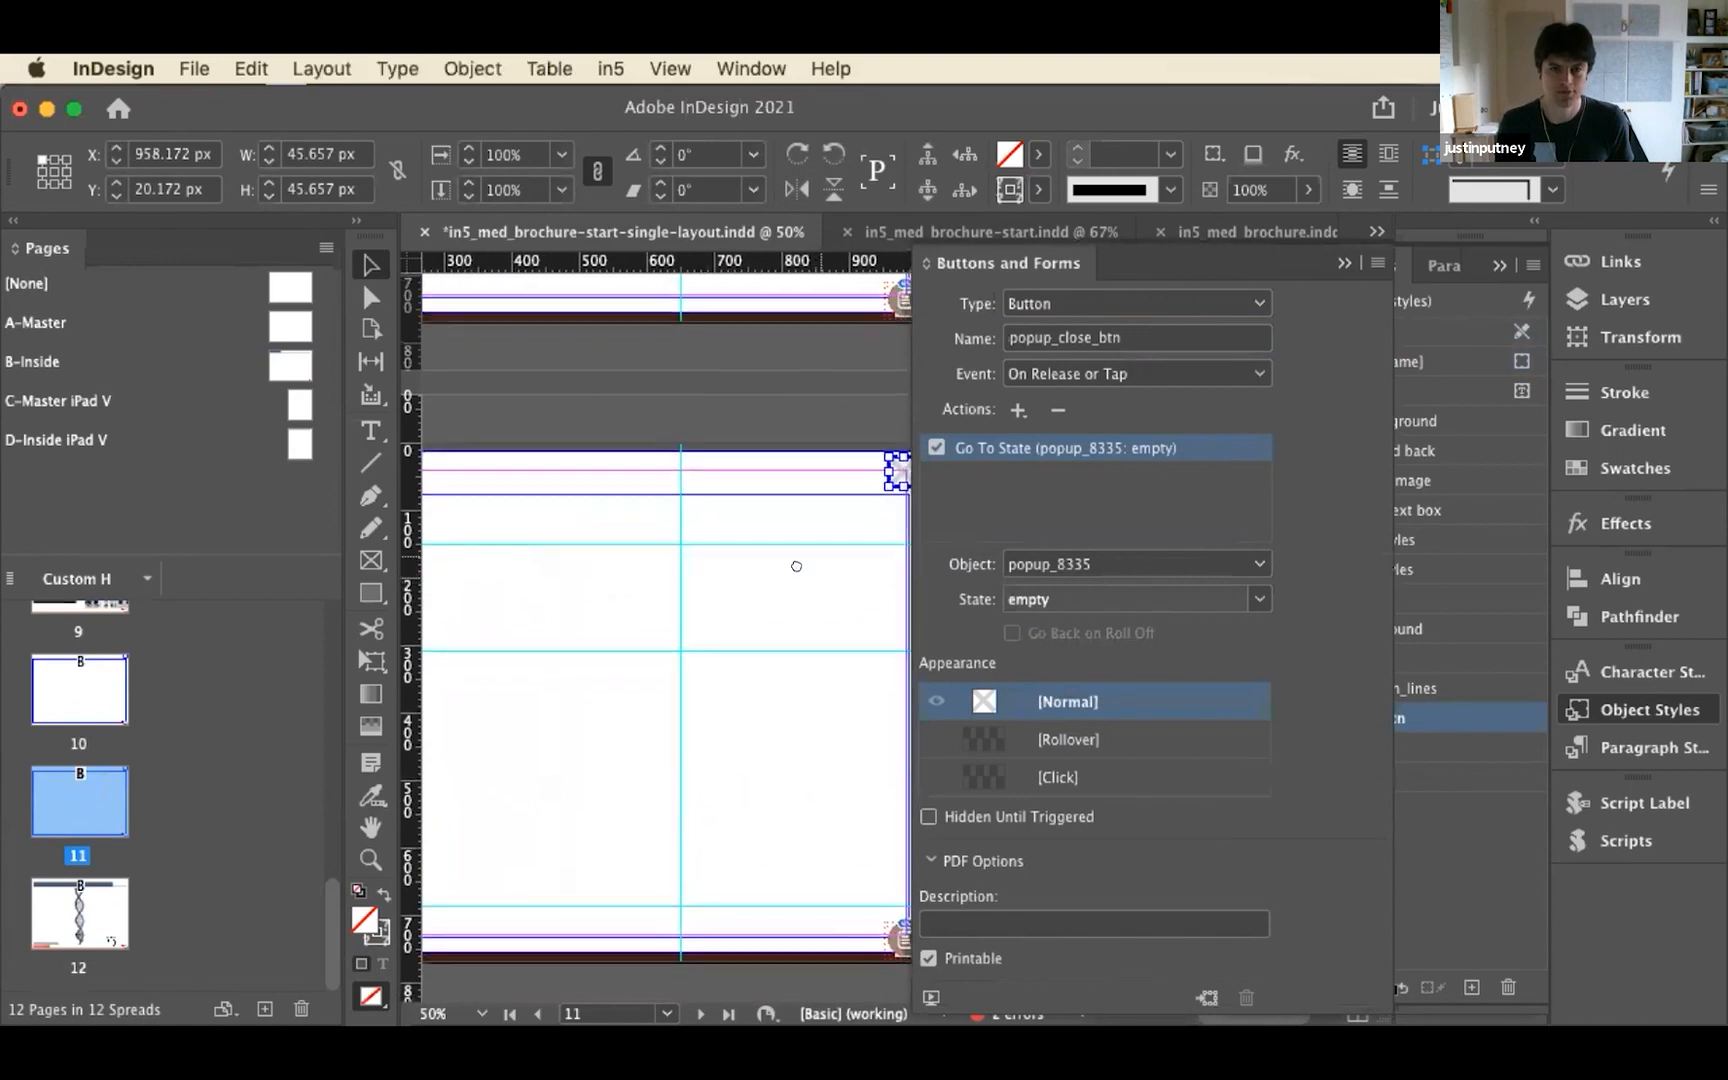
pyautogui.moveTo(798, 566); pyautogui.dragTo(654, 645)
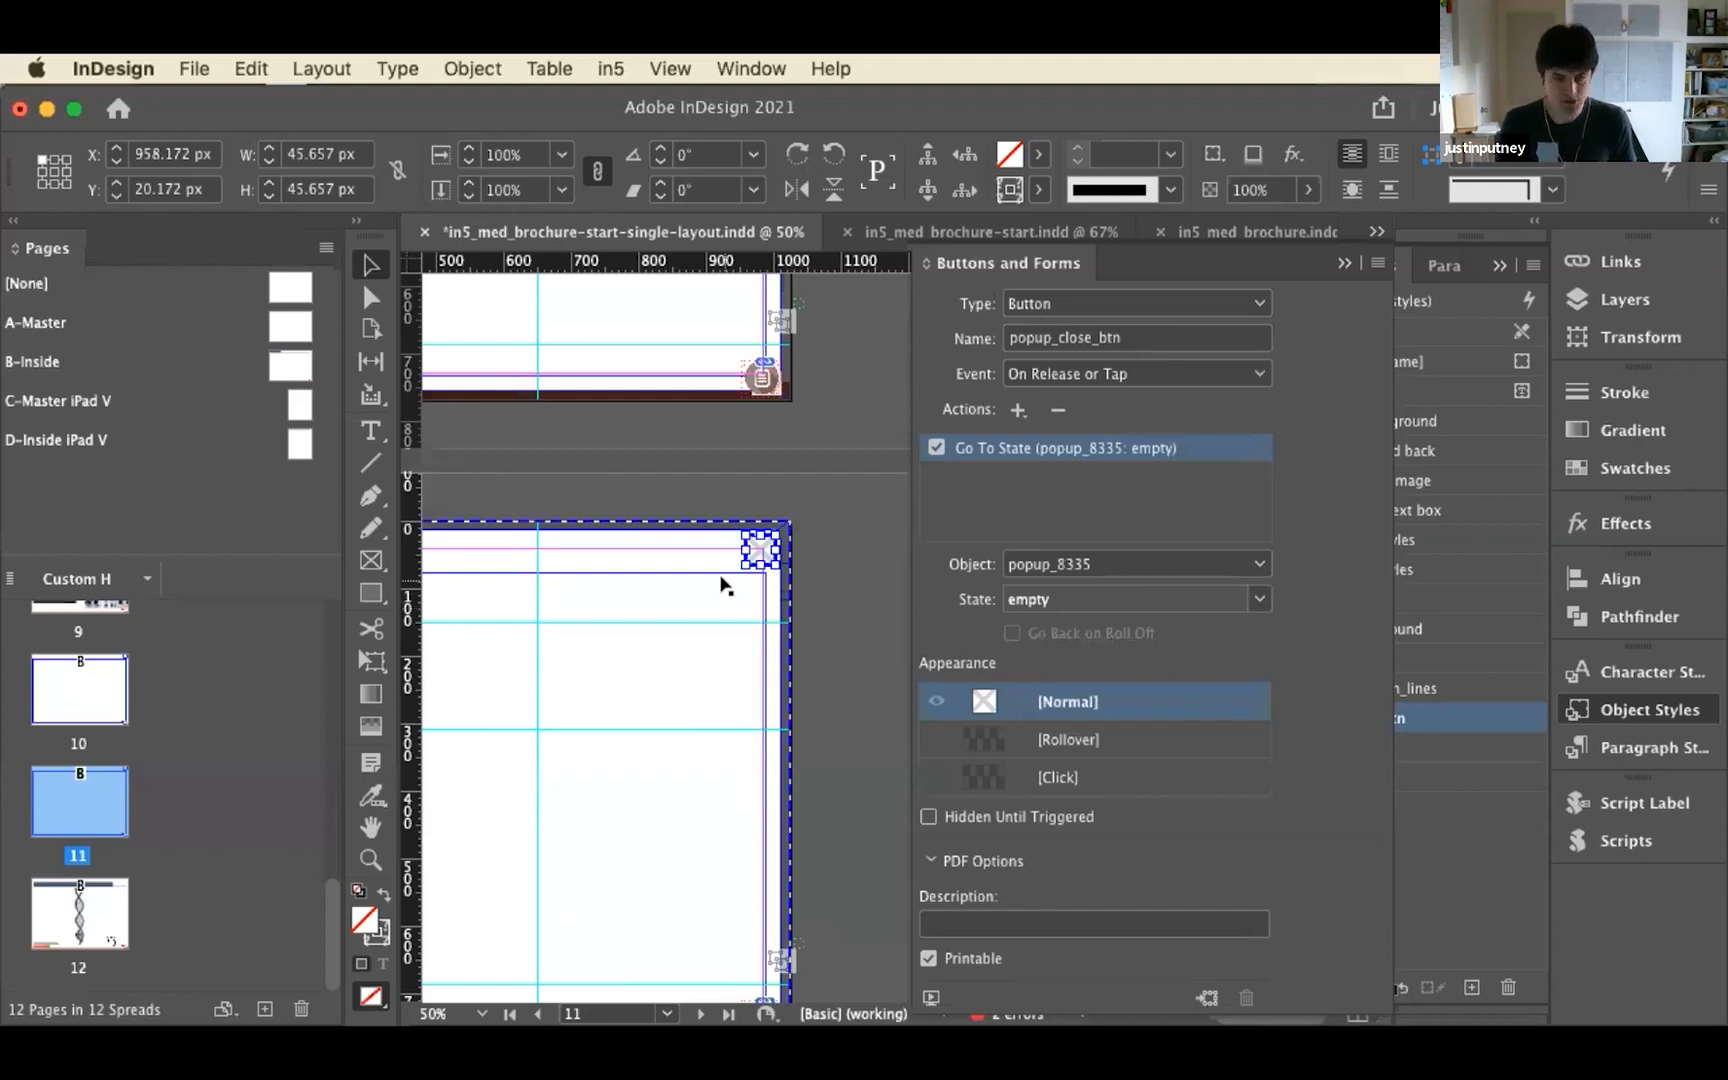
pyautogui.click(246, 68)
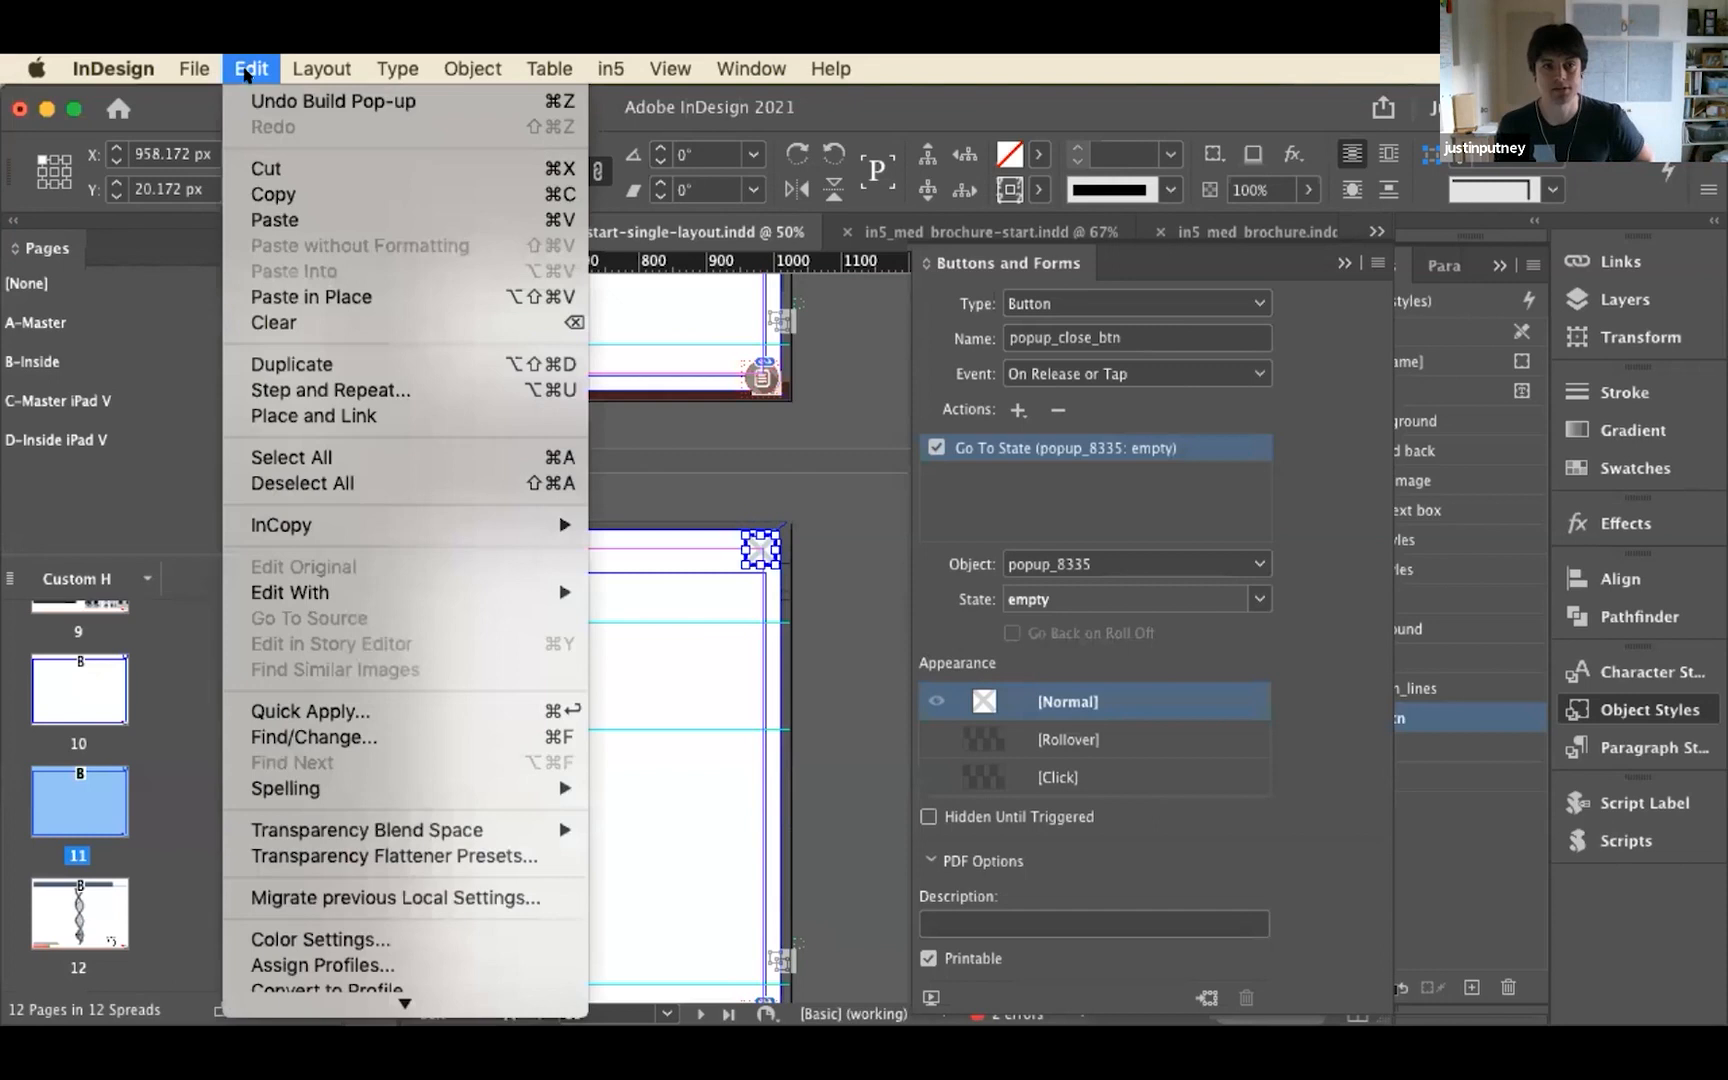
pyautogui.click(300, 100)
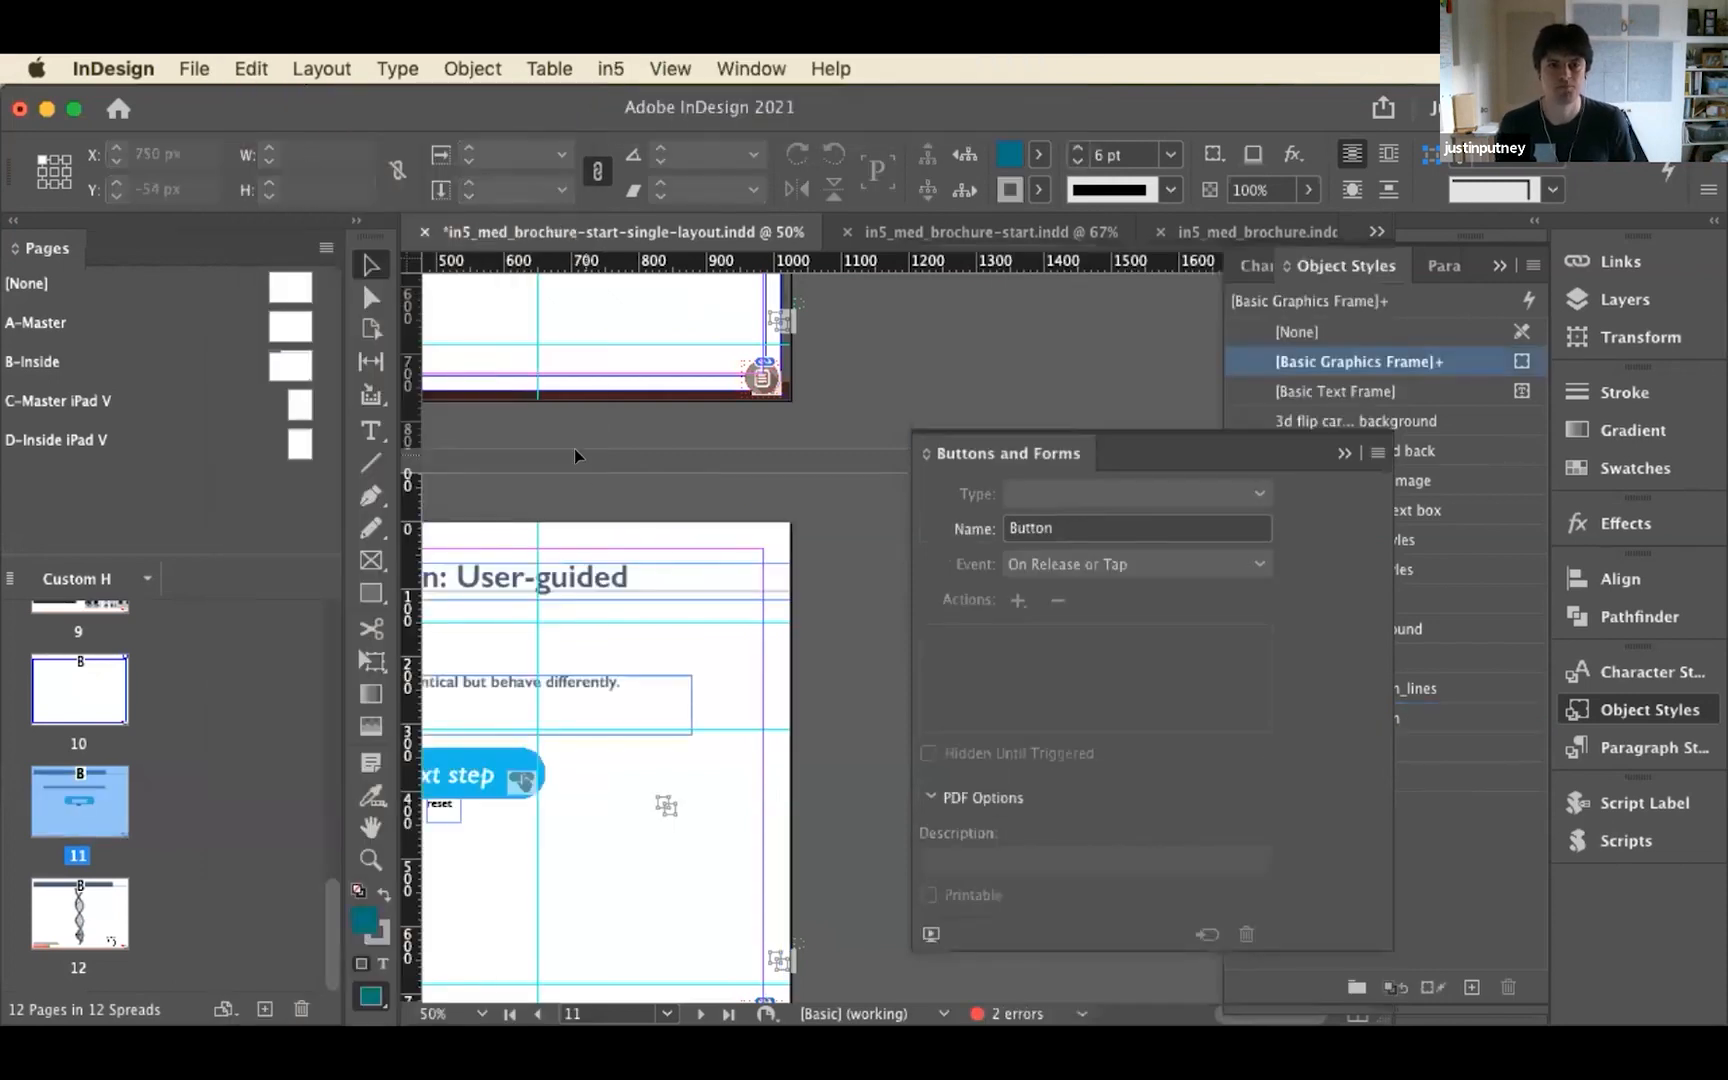
# Return to the pop-up on page 10 and switch it to its empty state to uncover the page content
pyautogui.moveTo(562, 421); pyautogui.dragTo(884, 857)
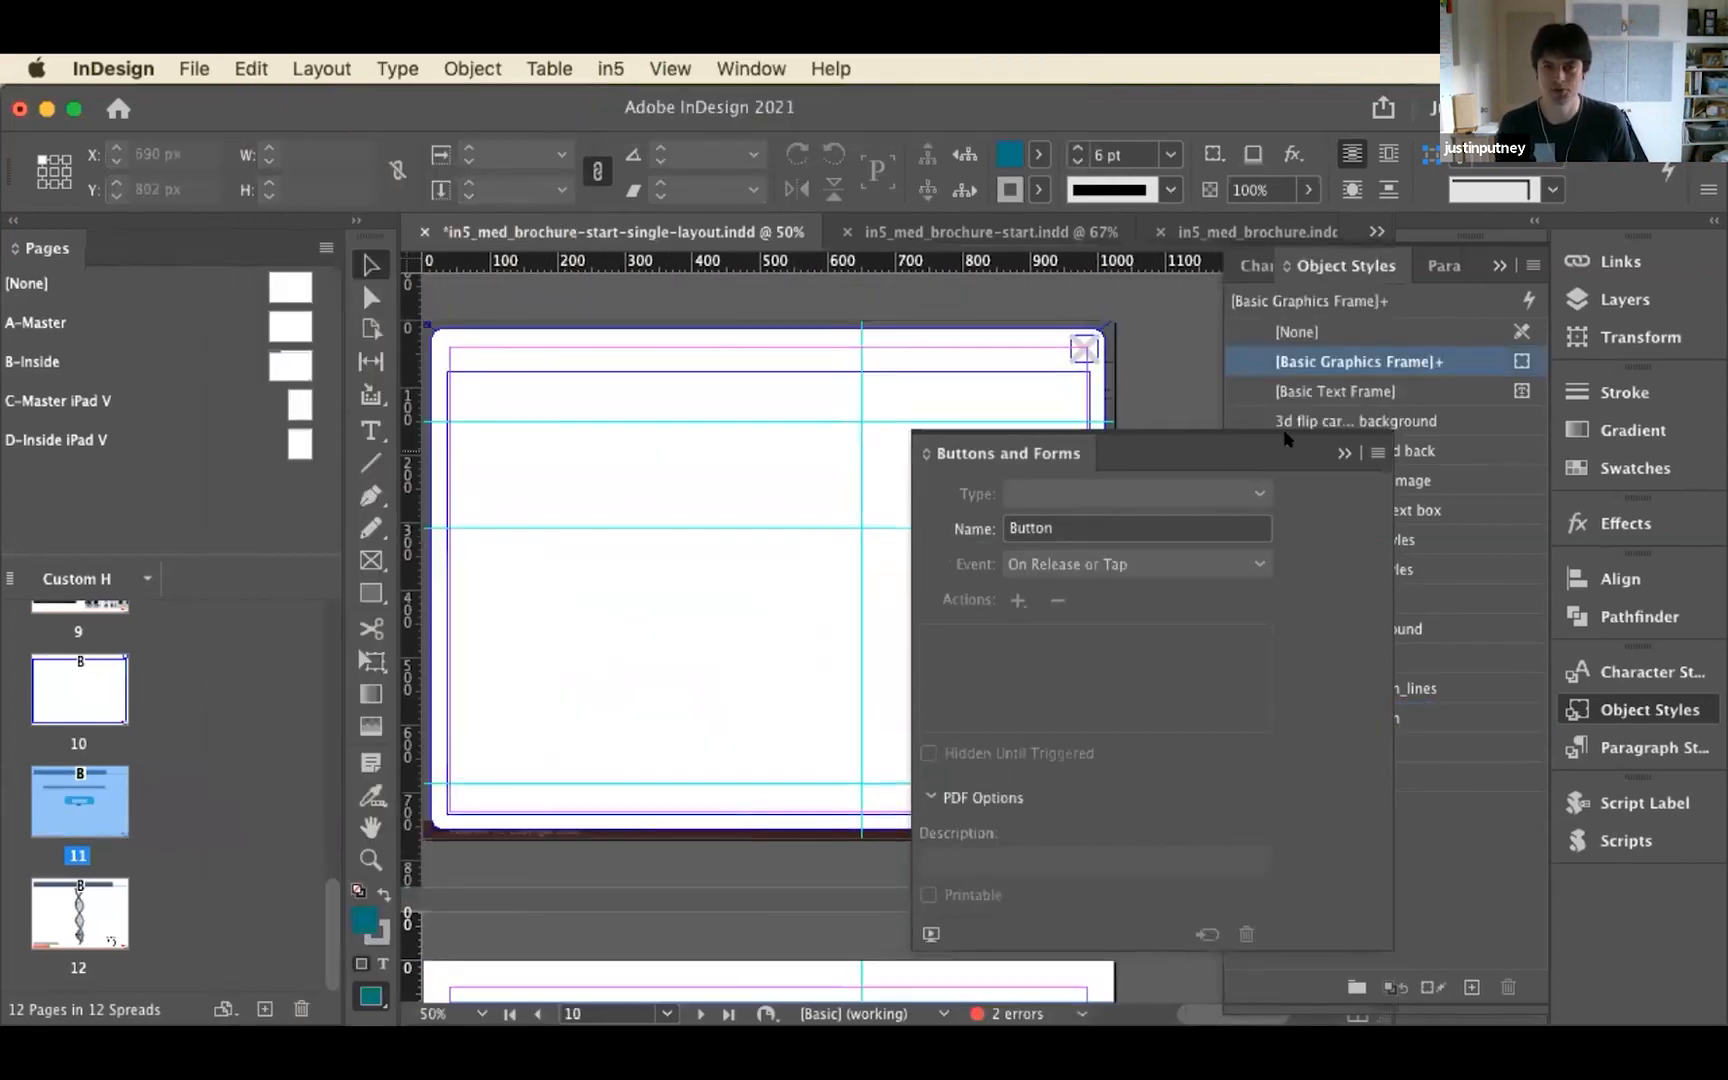
pyautogui.click(1625, 708)
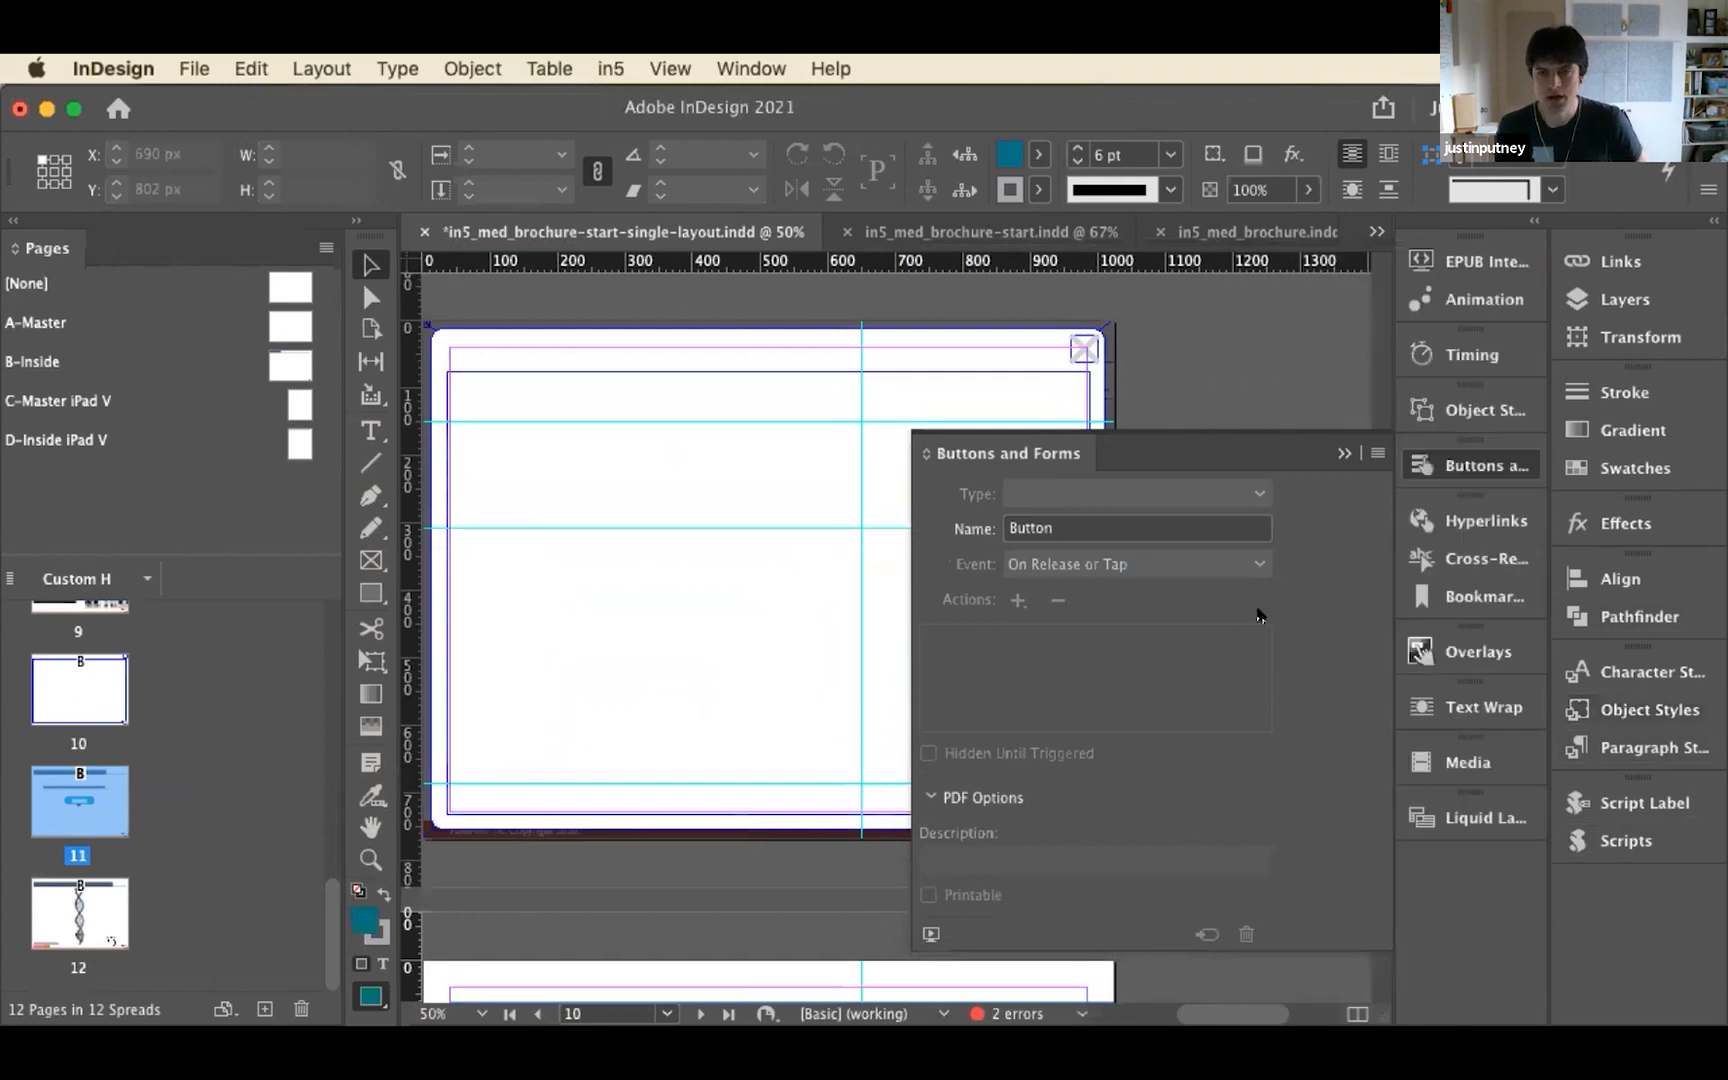
pyautogui.click(1097, 328)
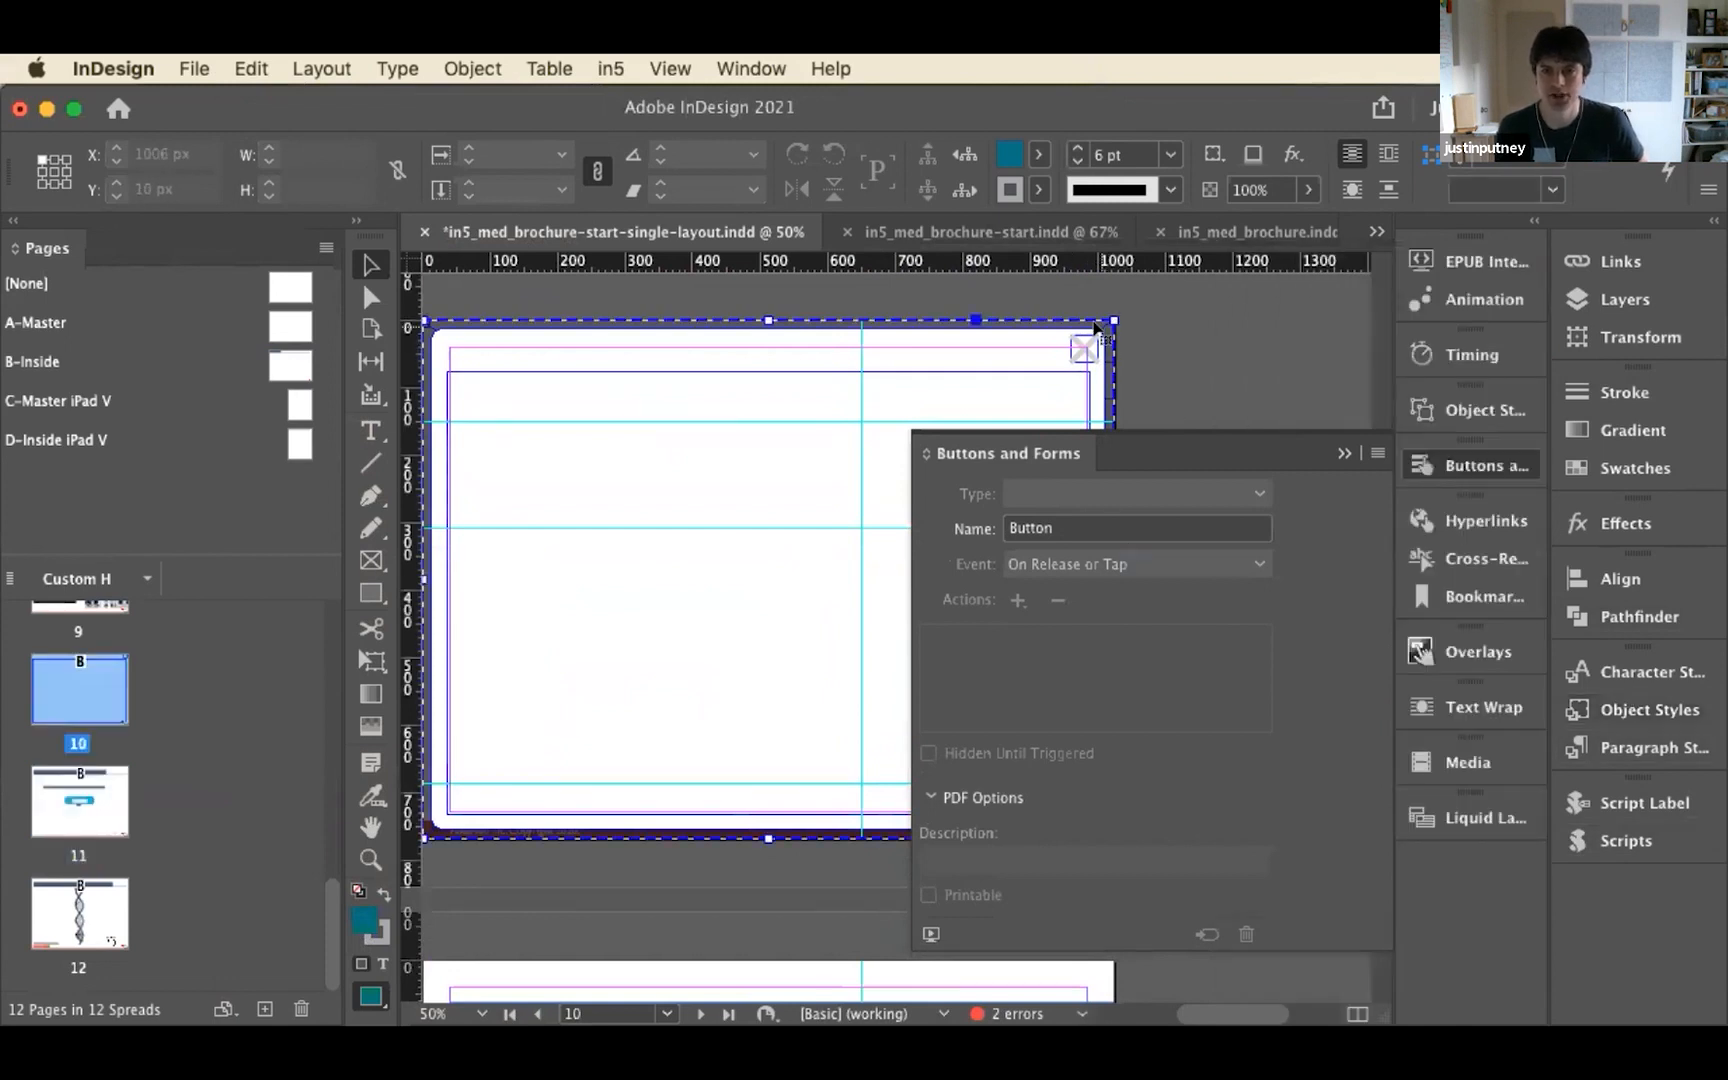
pyautogui.click(1442, 412)
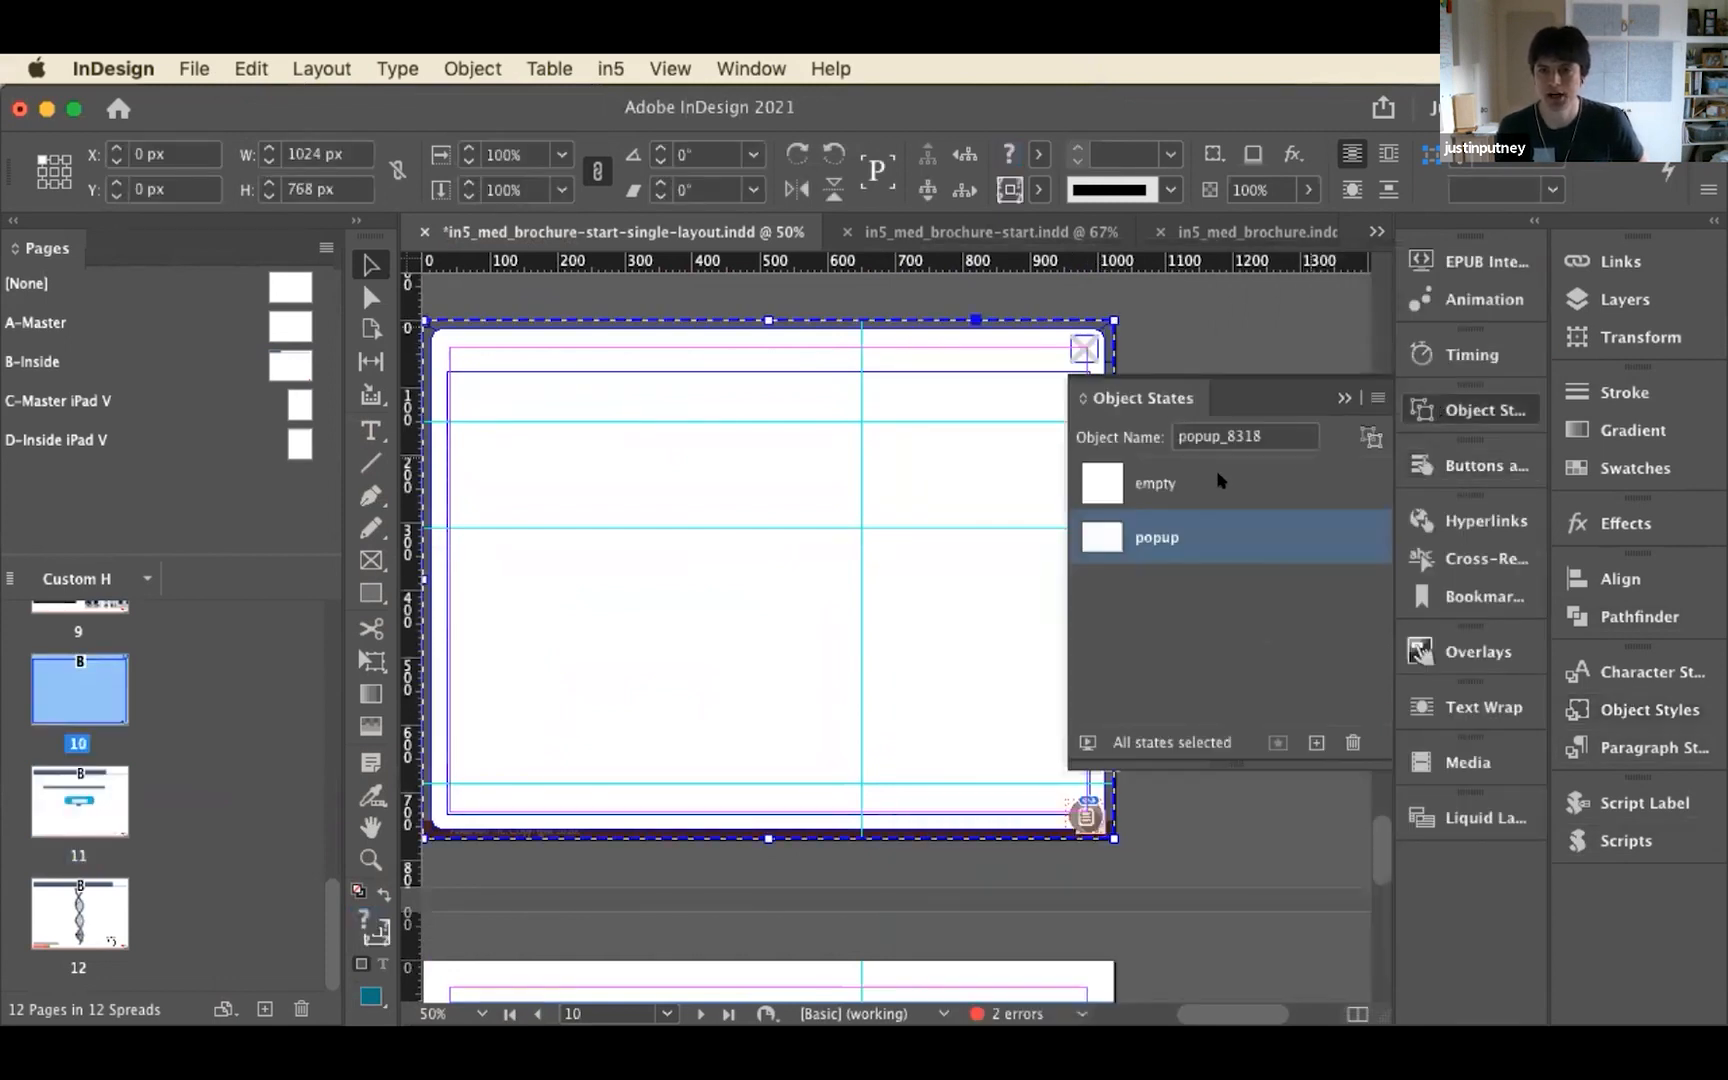
pyautogui.click(1137, 483)
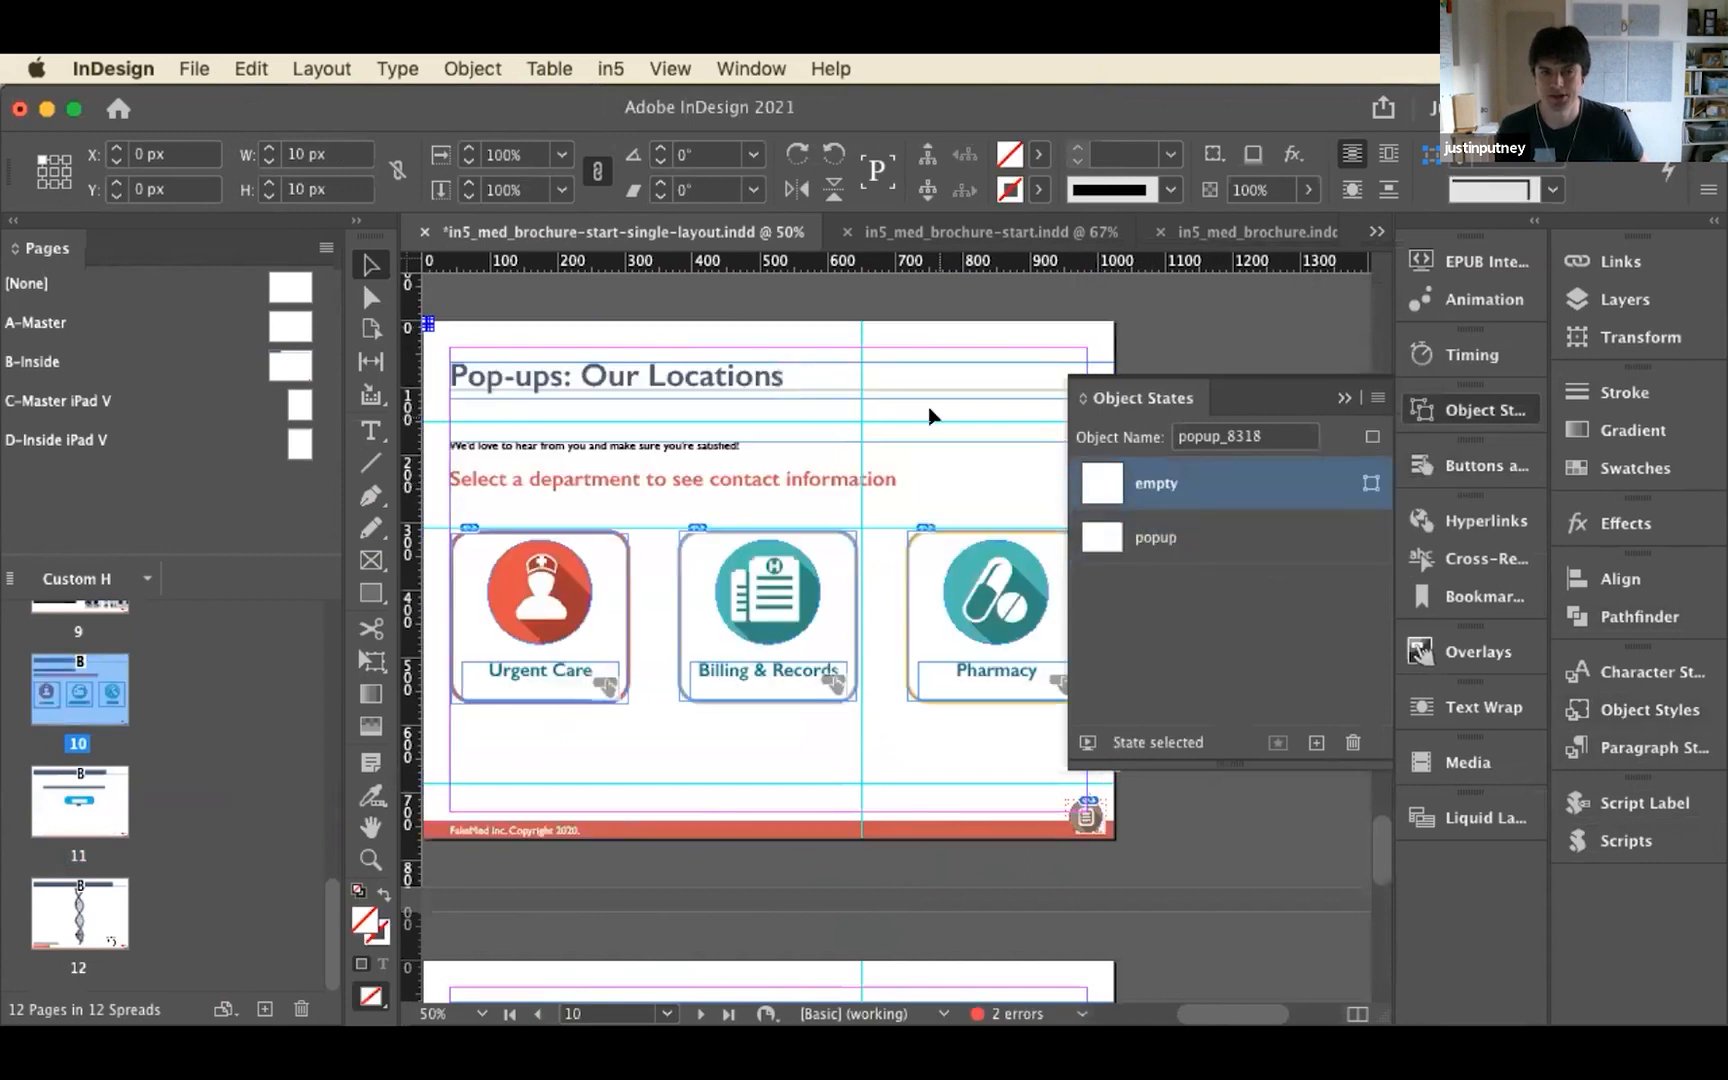
# Turn the Urgent Care group on page 10 into a button by adding a Go To State action on release or tap
pyautogui.hscroll(-3, 560, 311)
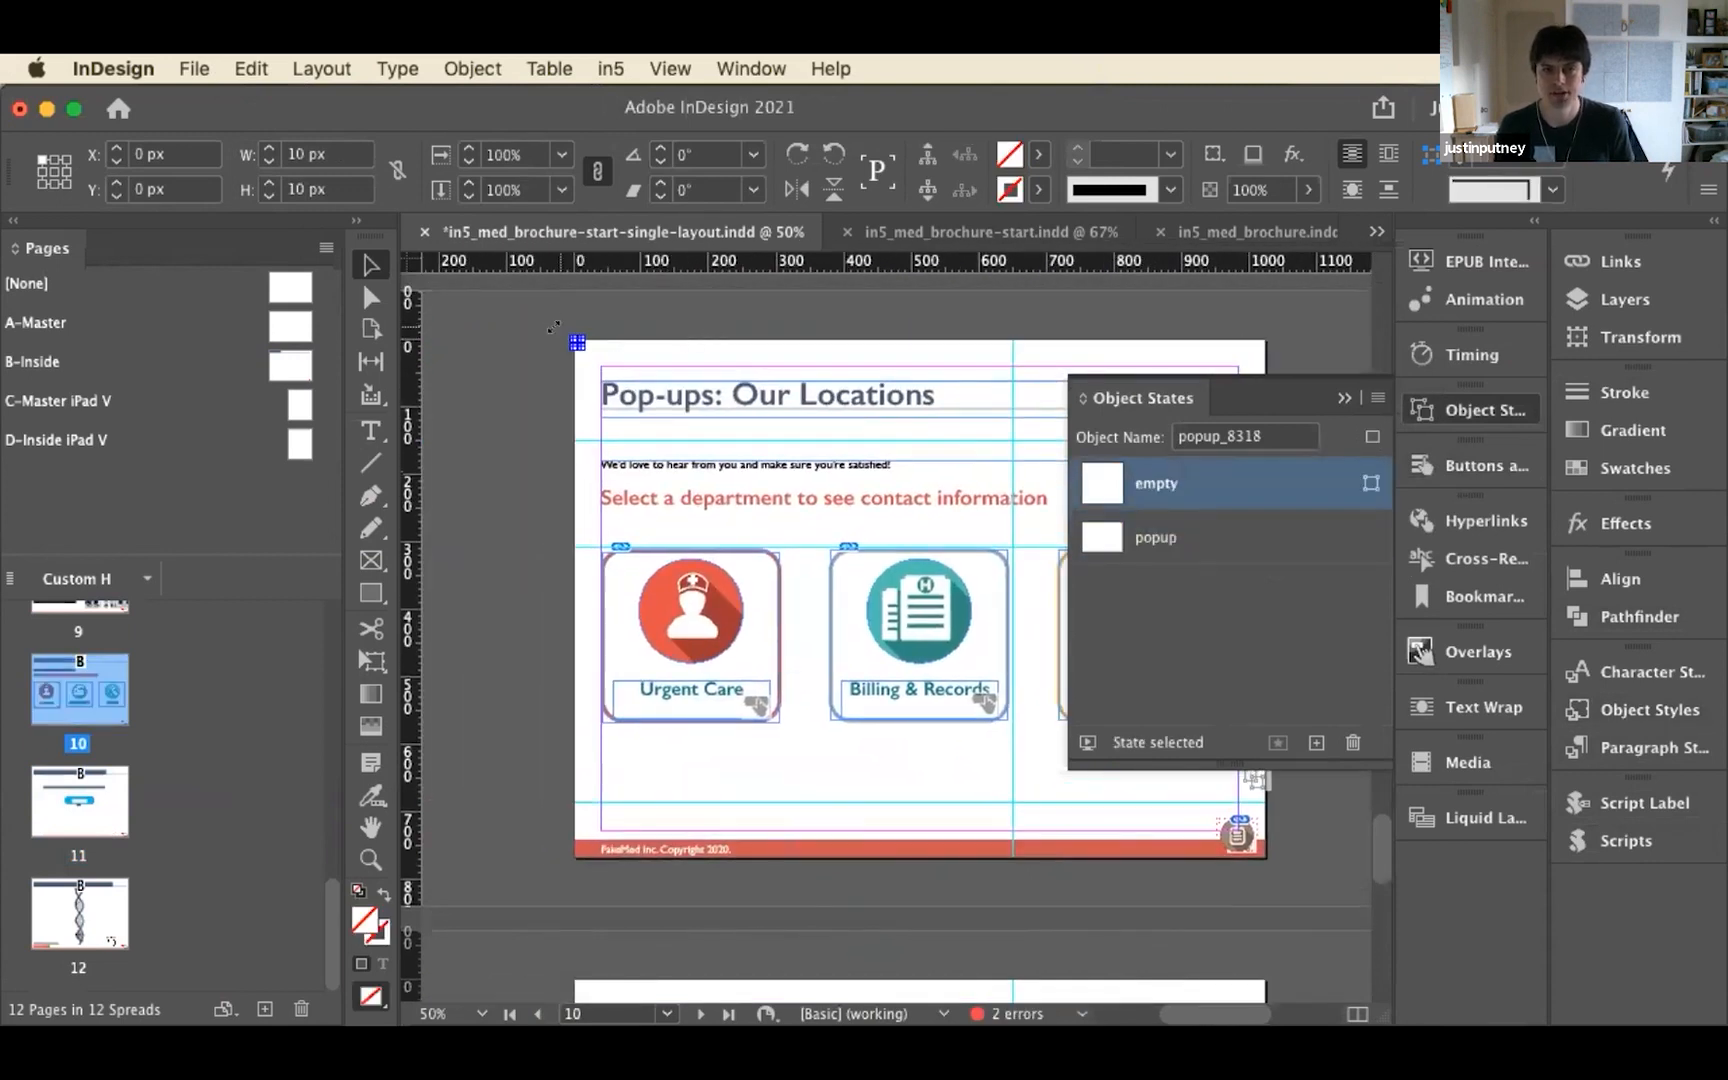
pyautogui.click(763, 571)
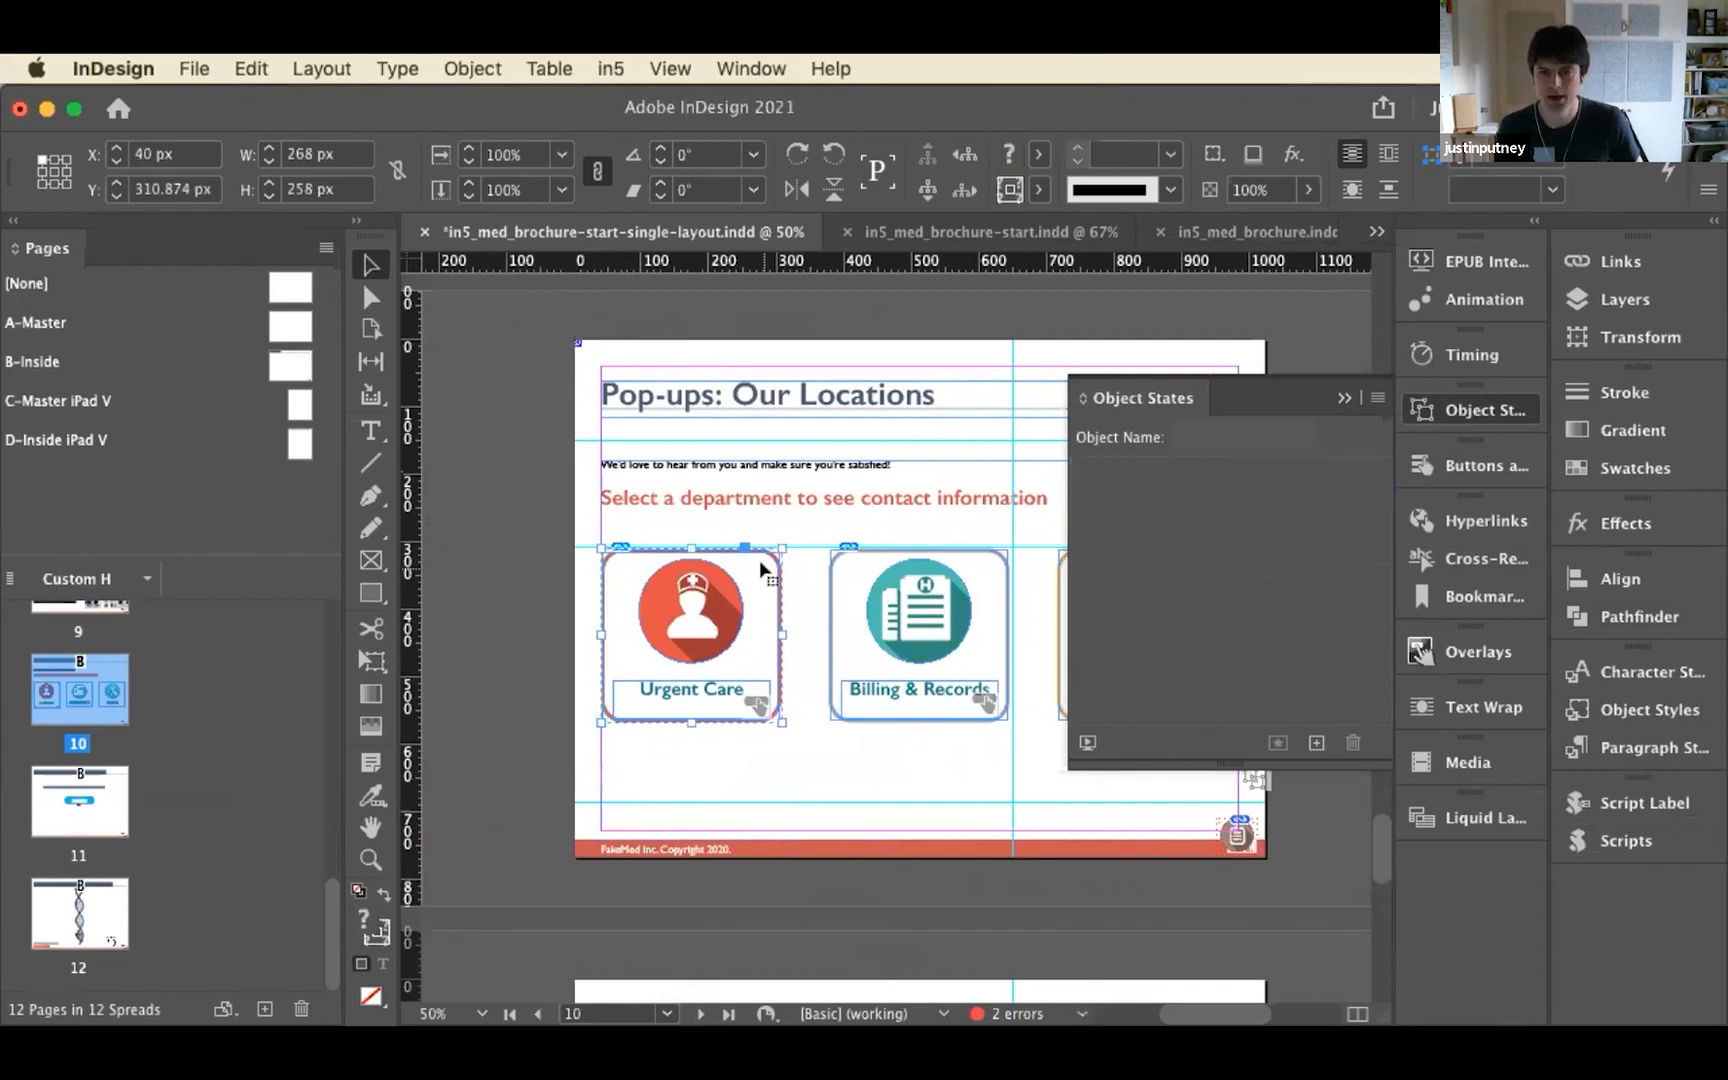
pyautogui.click(1480, 465)
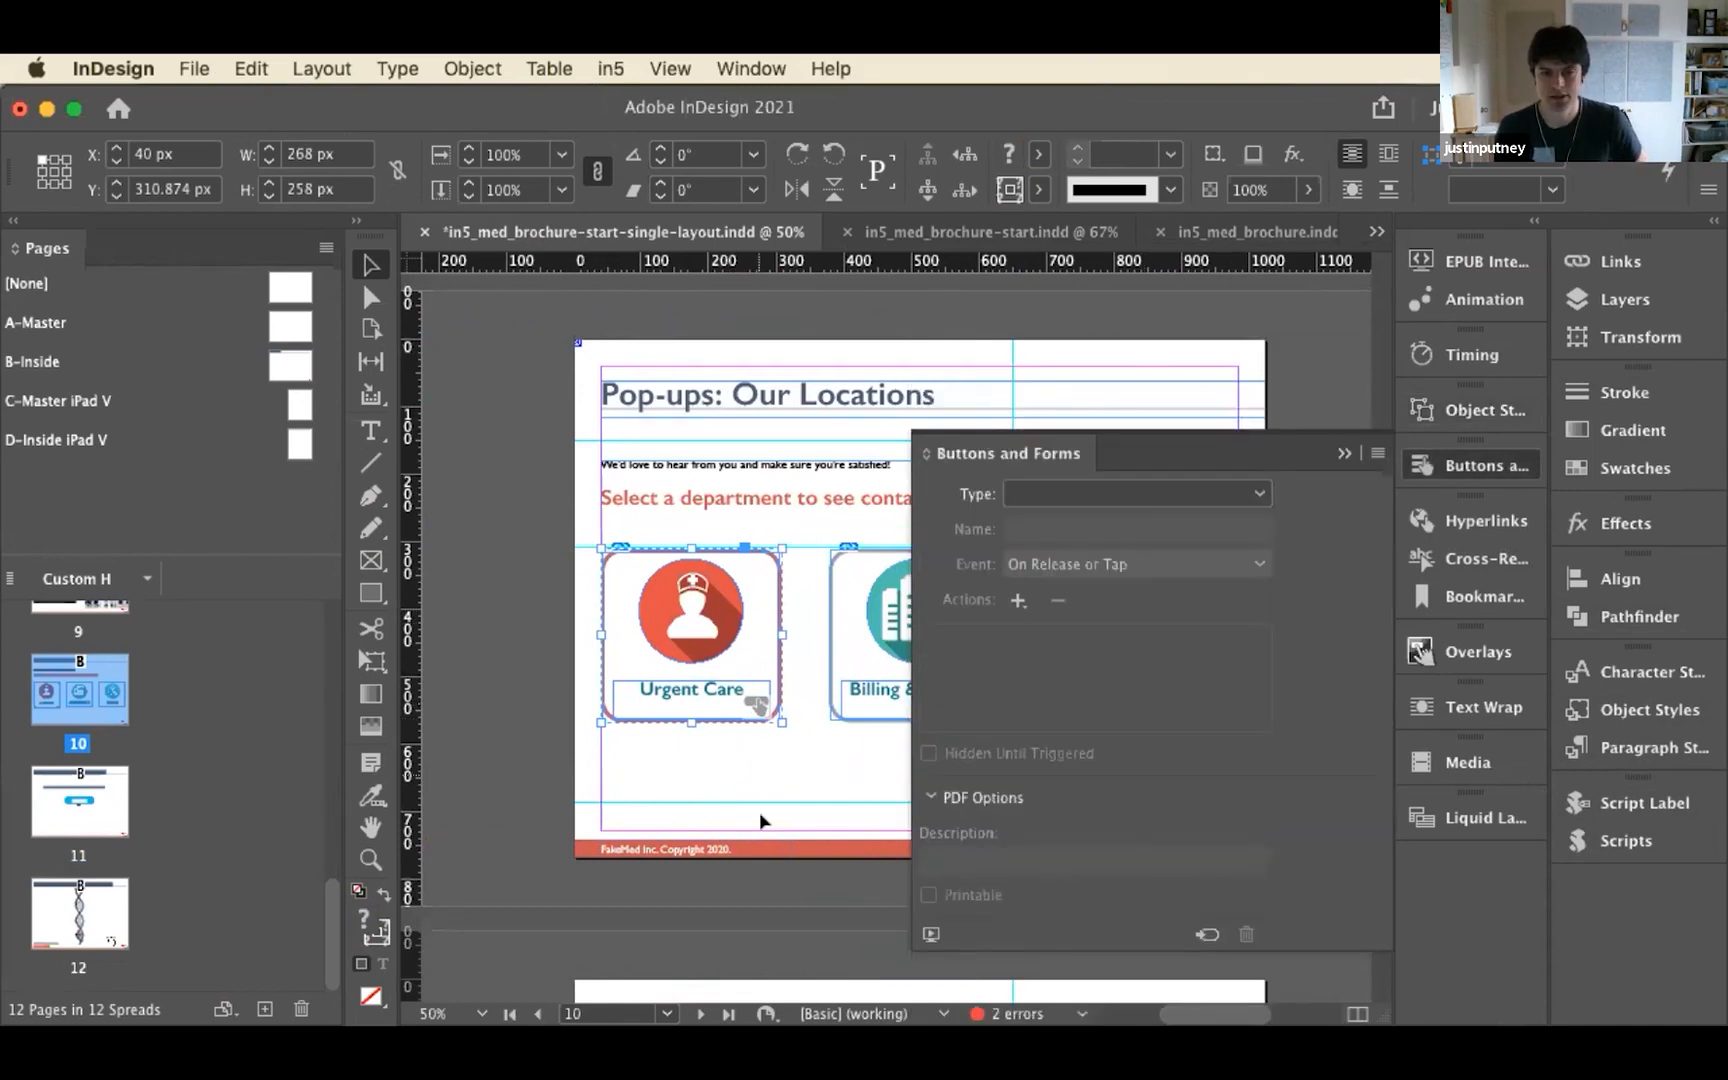
pyautogui.click(758, 706)
pyautogui.click(737, 766)
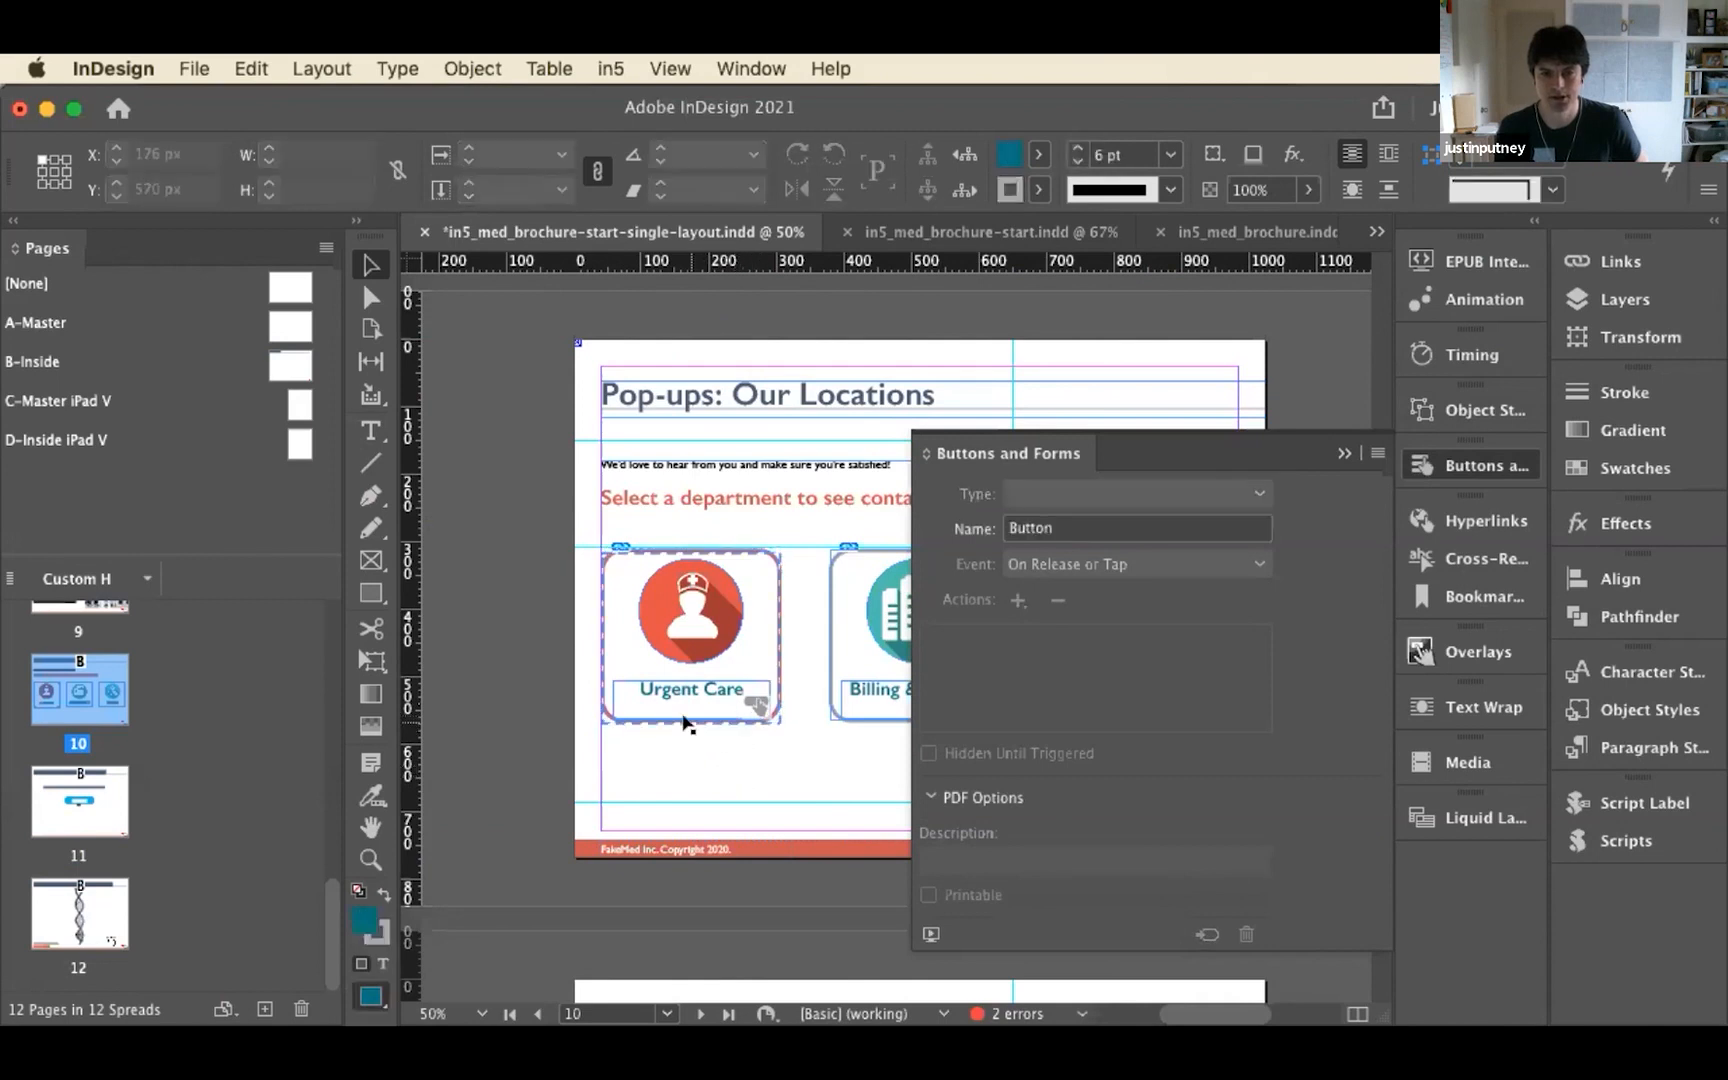
pyautogui.doubleClick(685, 655)
pyautogui.doubleClick(683, 655)
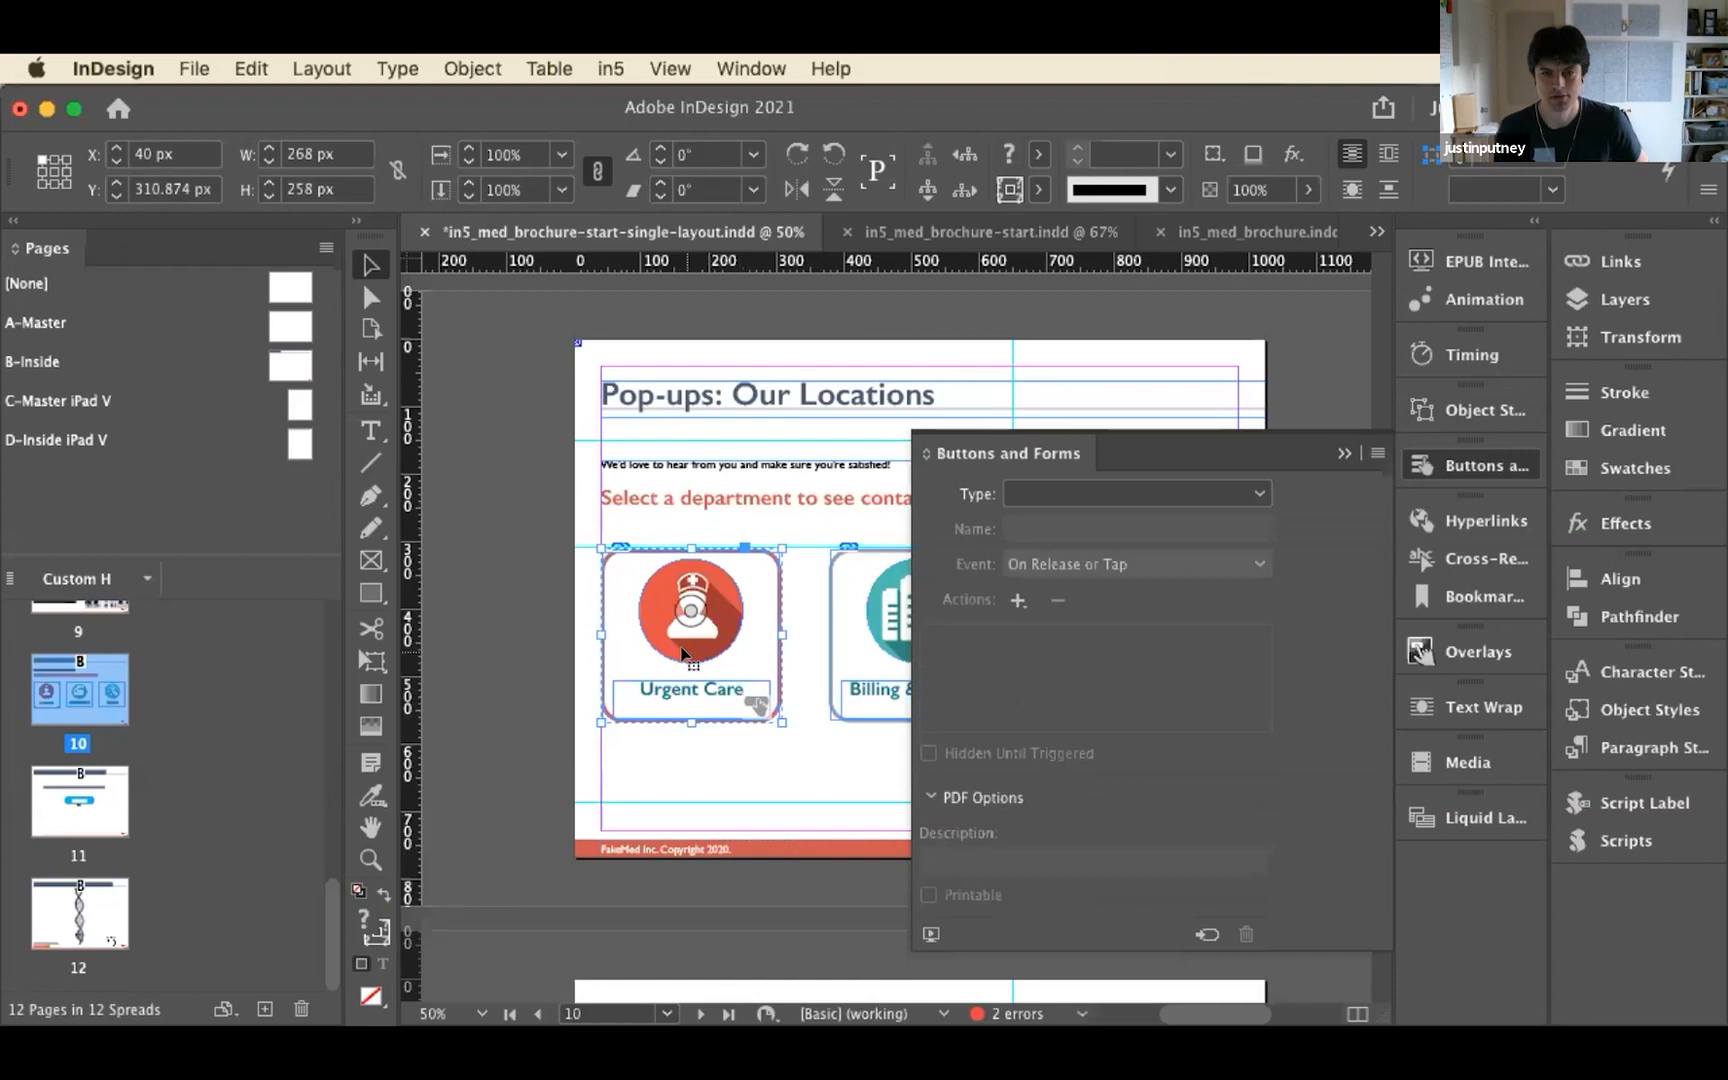
pyautogui.click(693, 731)
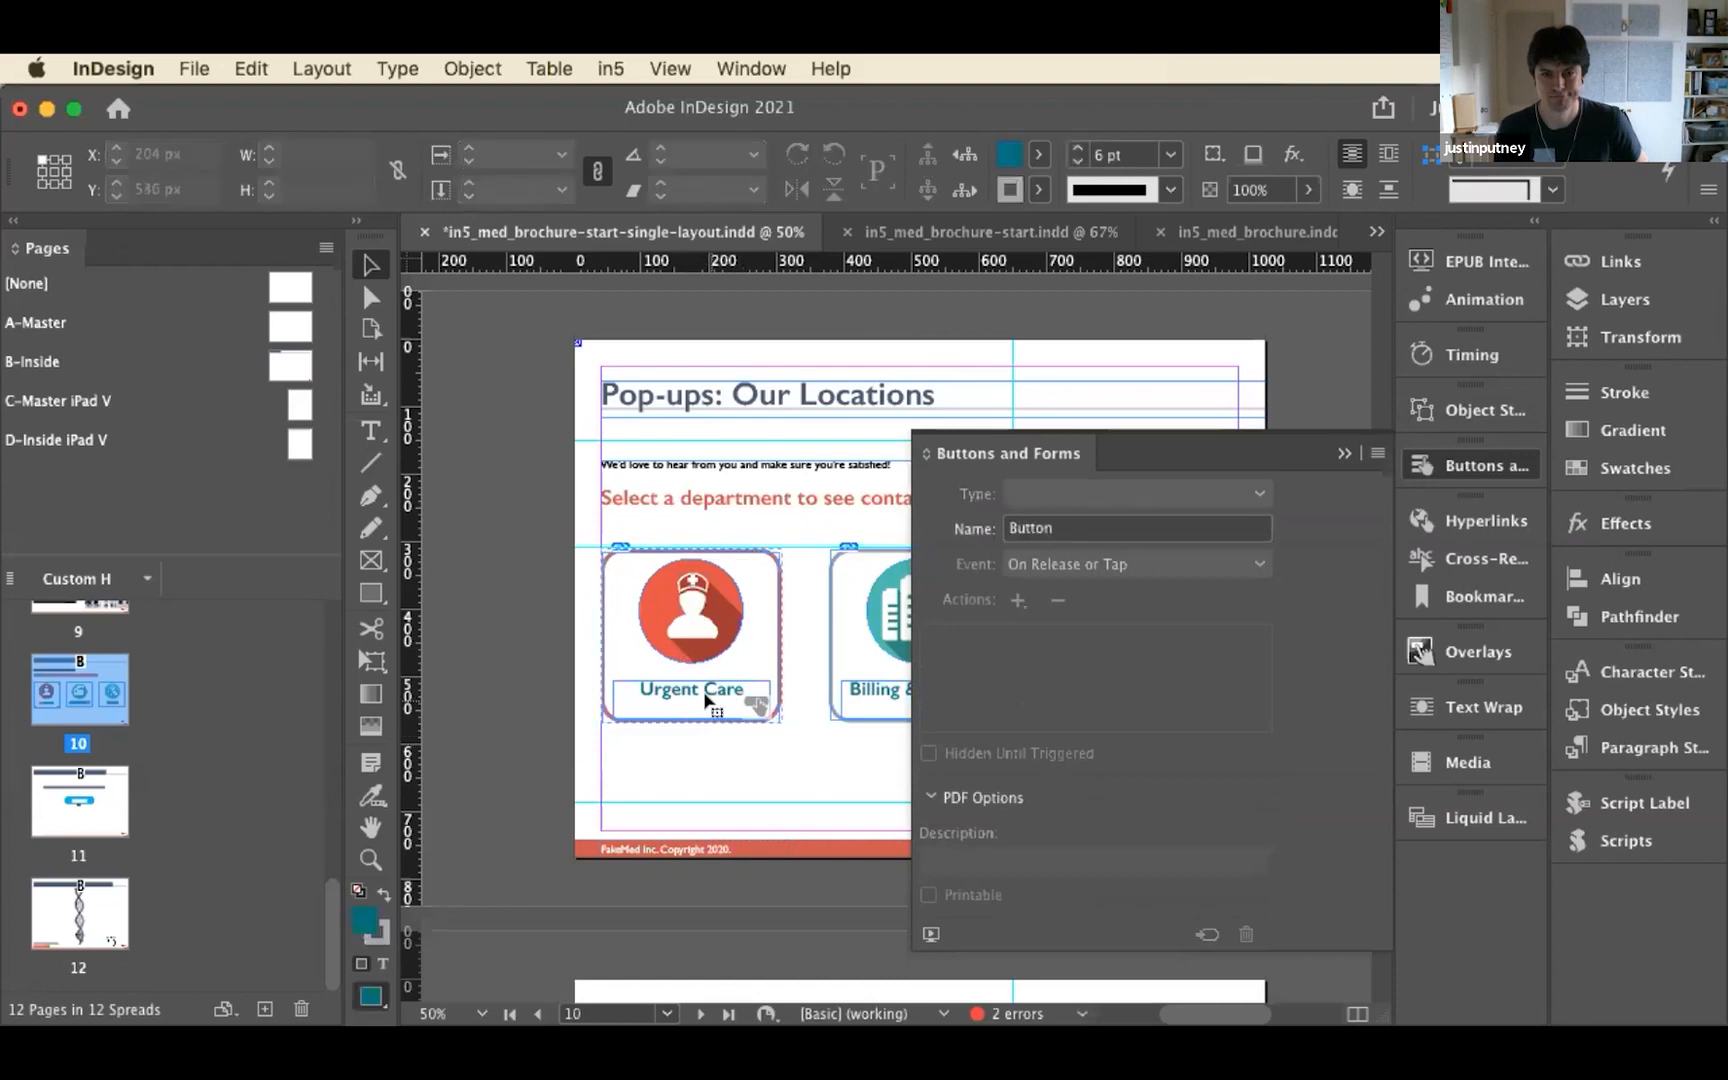
pyautogui.click(705, 700)
pyautogui.click(1018, 599)
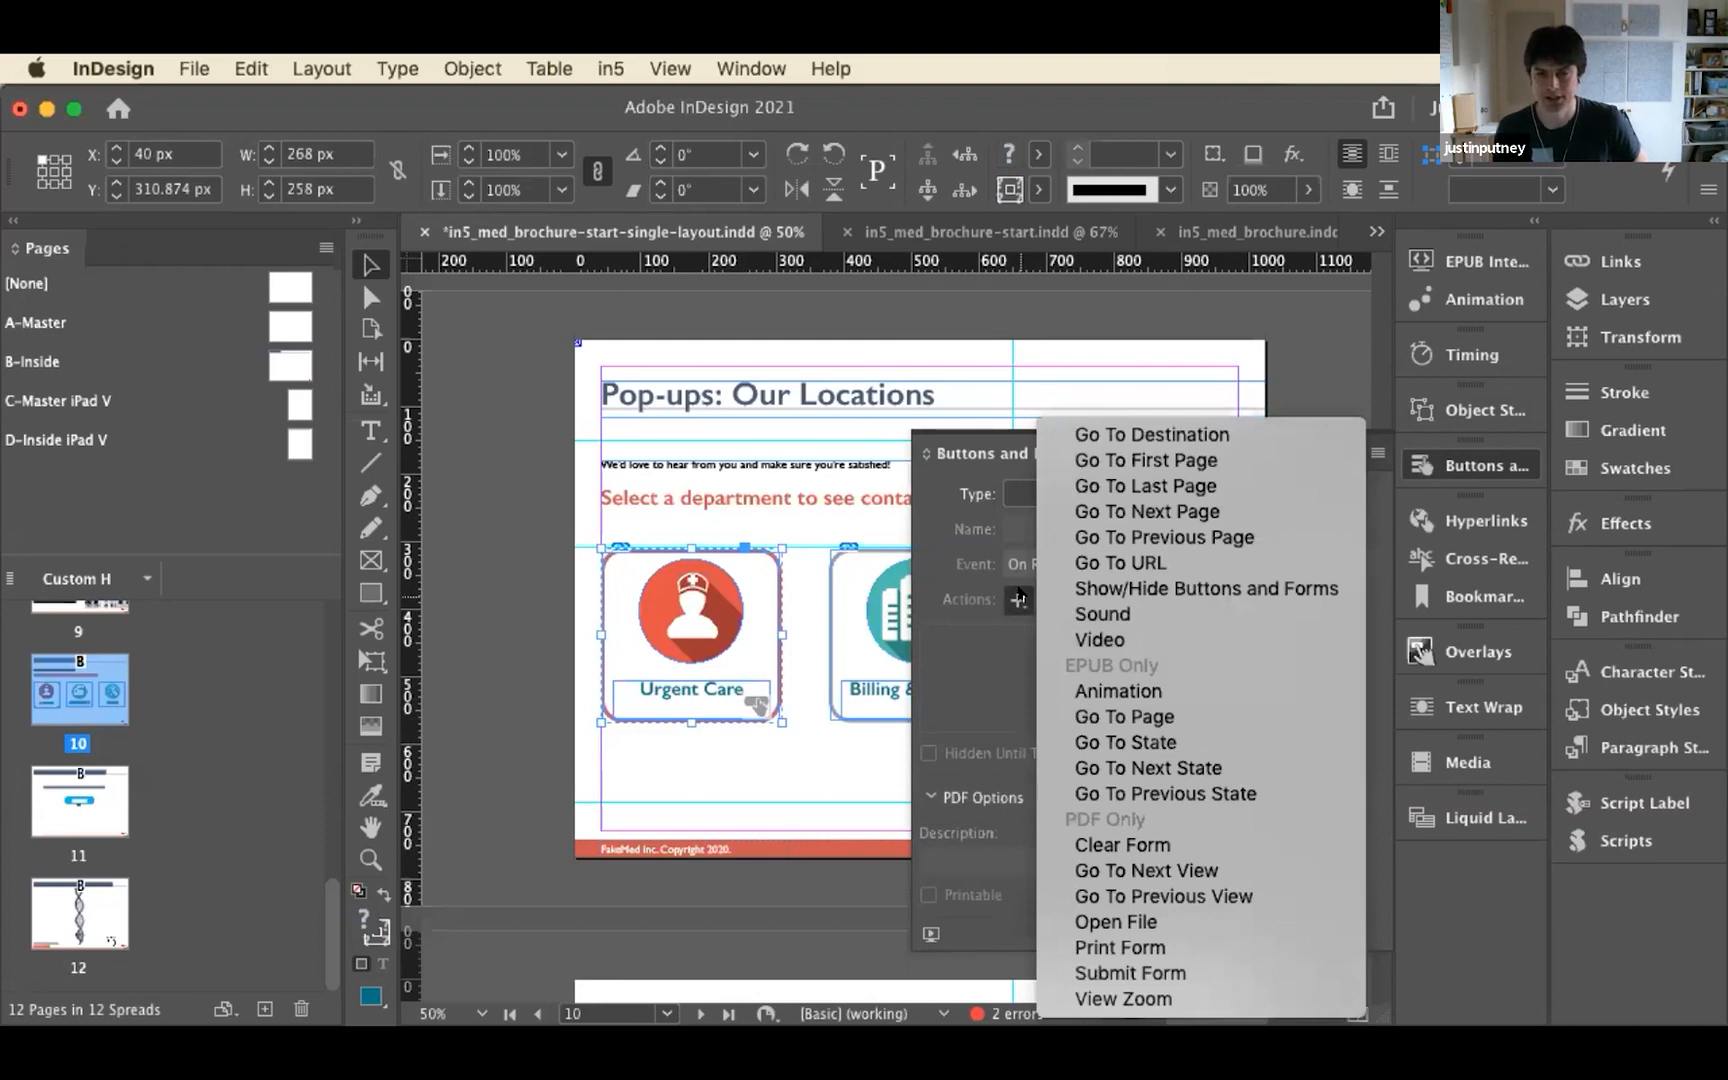
pyautogui.click(1118, 742)
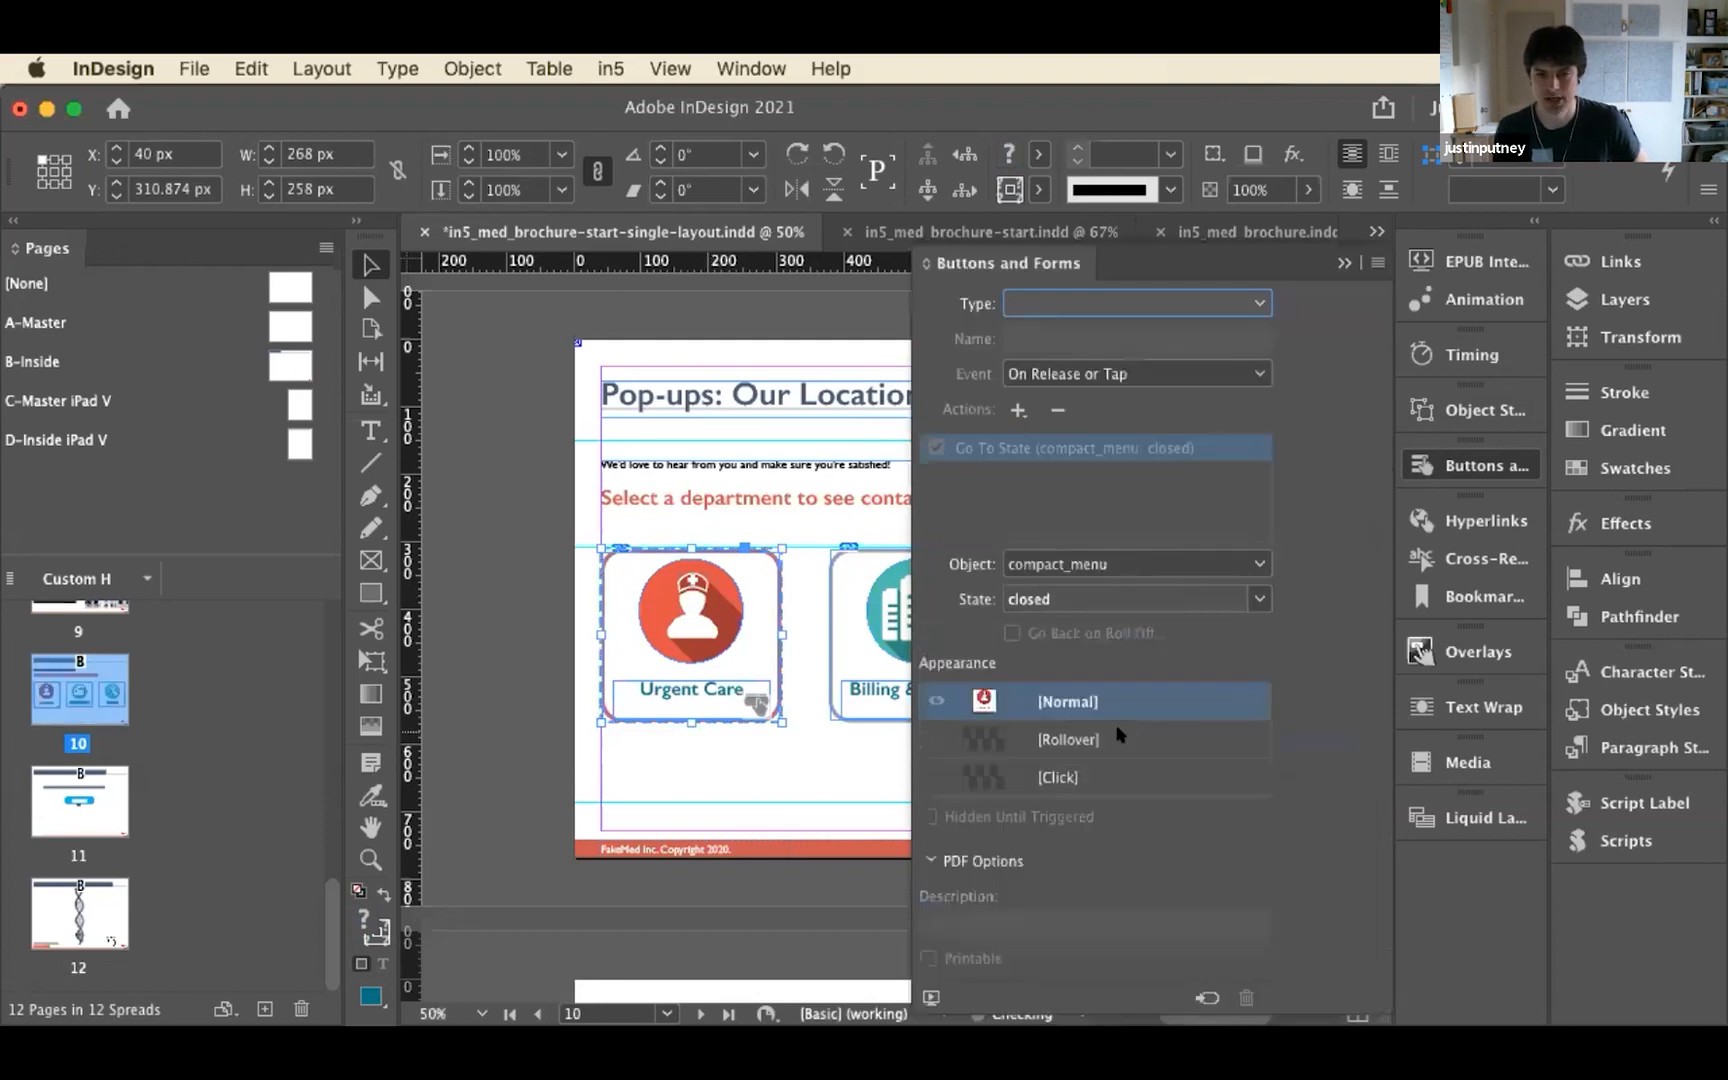
# Rename the page-sized pop-up object popup_8318 as "new popup" so it is recognisable as an action target
pyautogui.click(1196, 566)
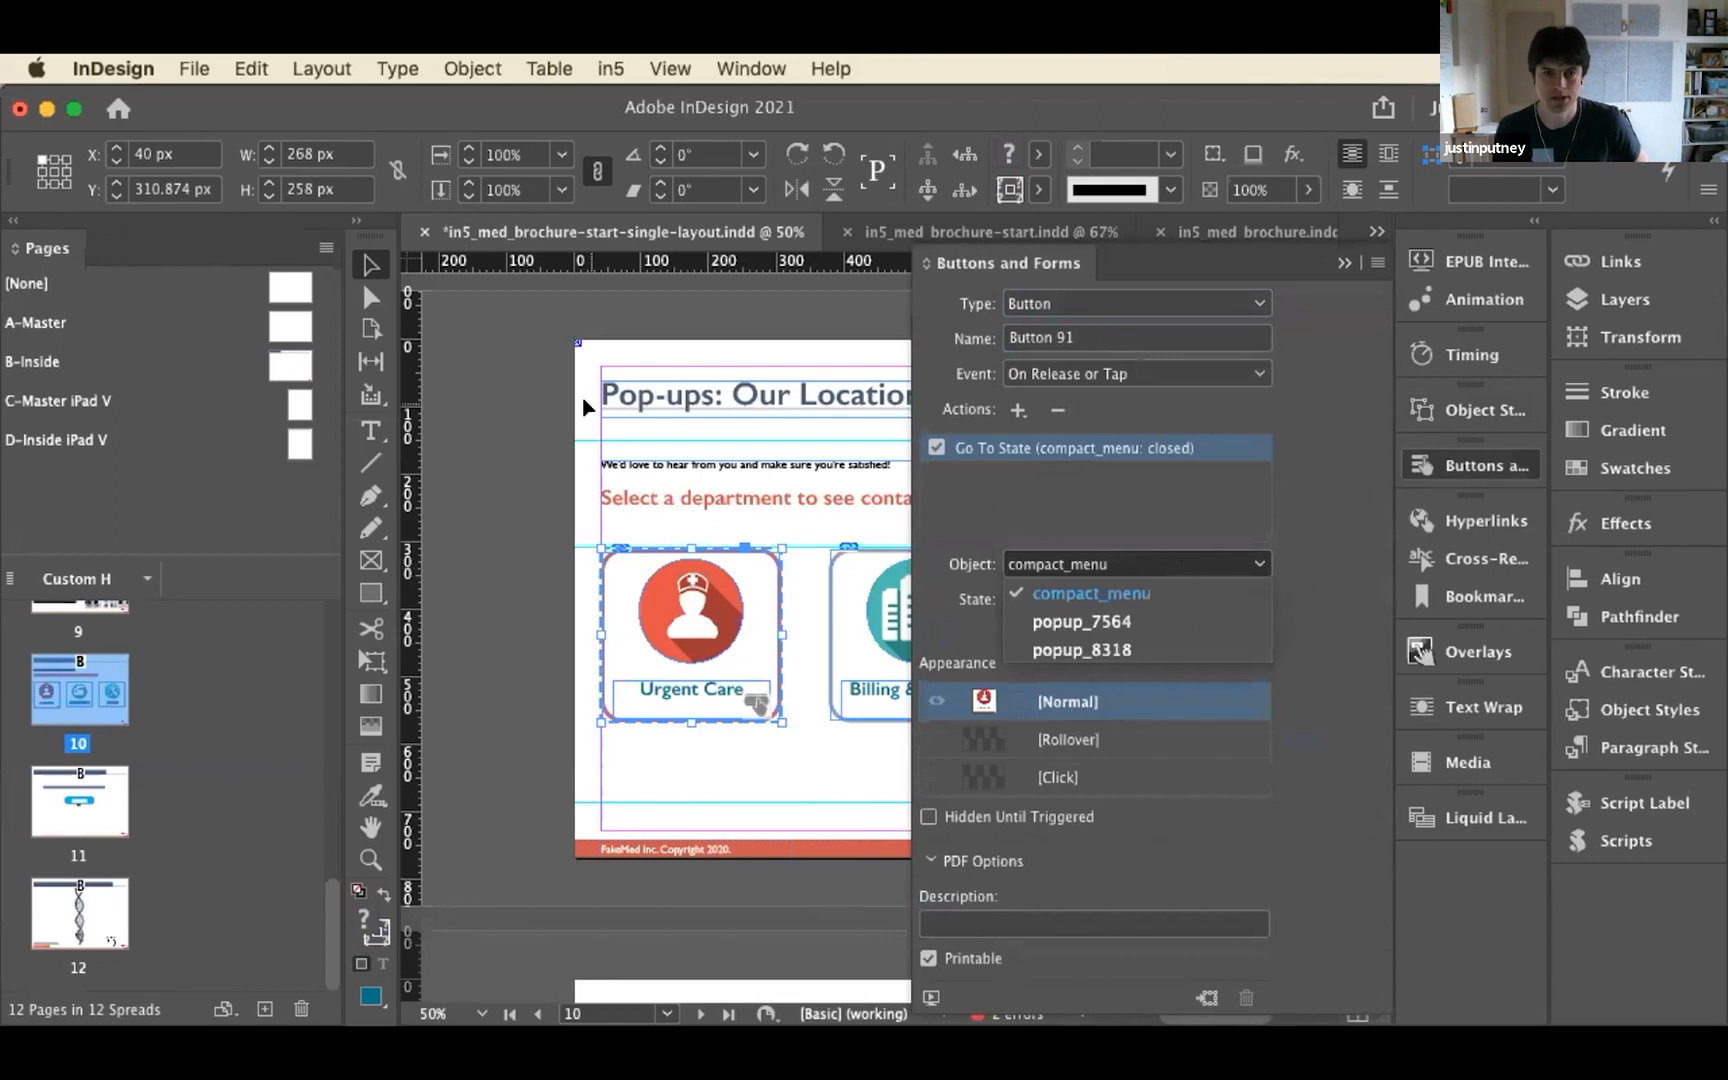
pyautogui.click(577, 357)
pyautogui.click(575, 342)
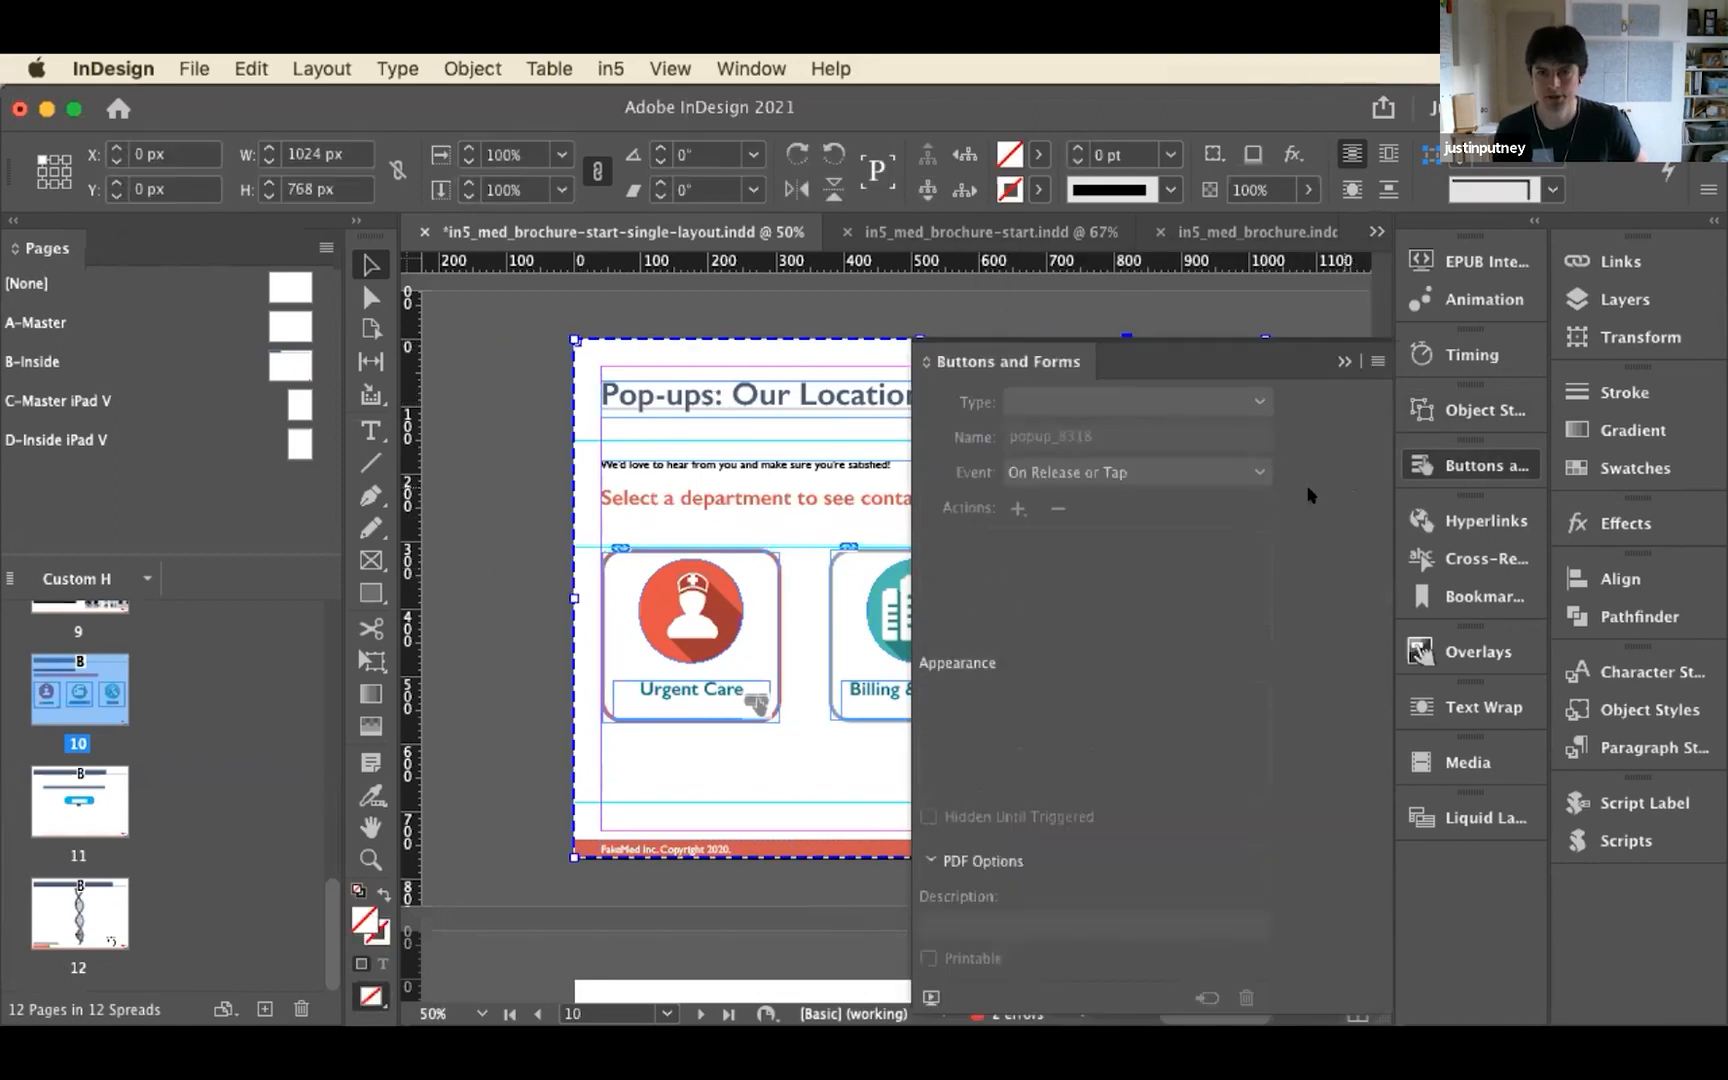
pyautogui.click(1476, 411)
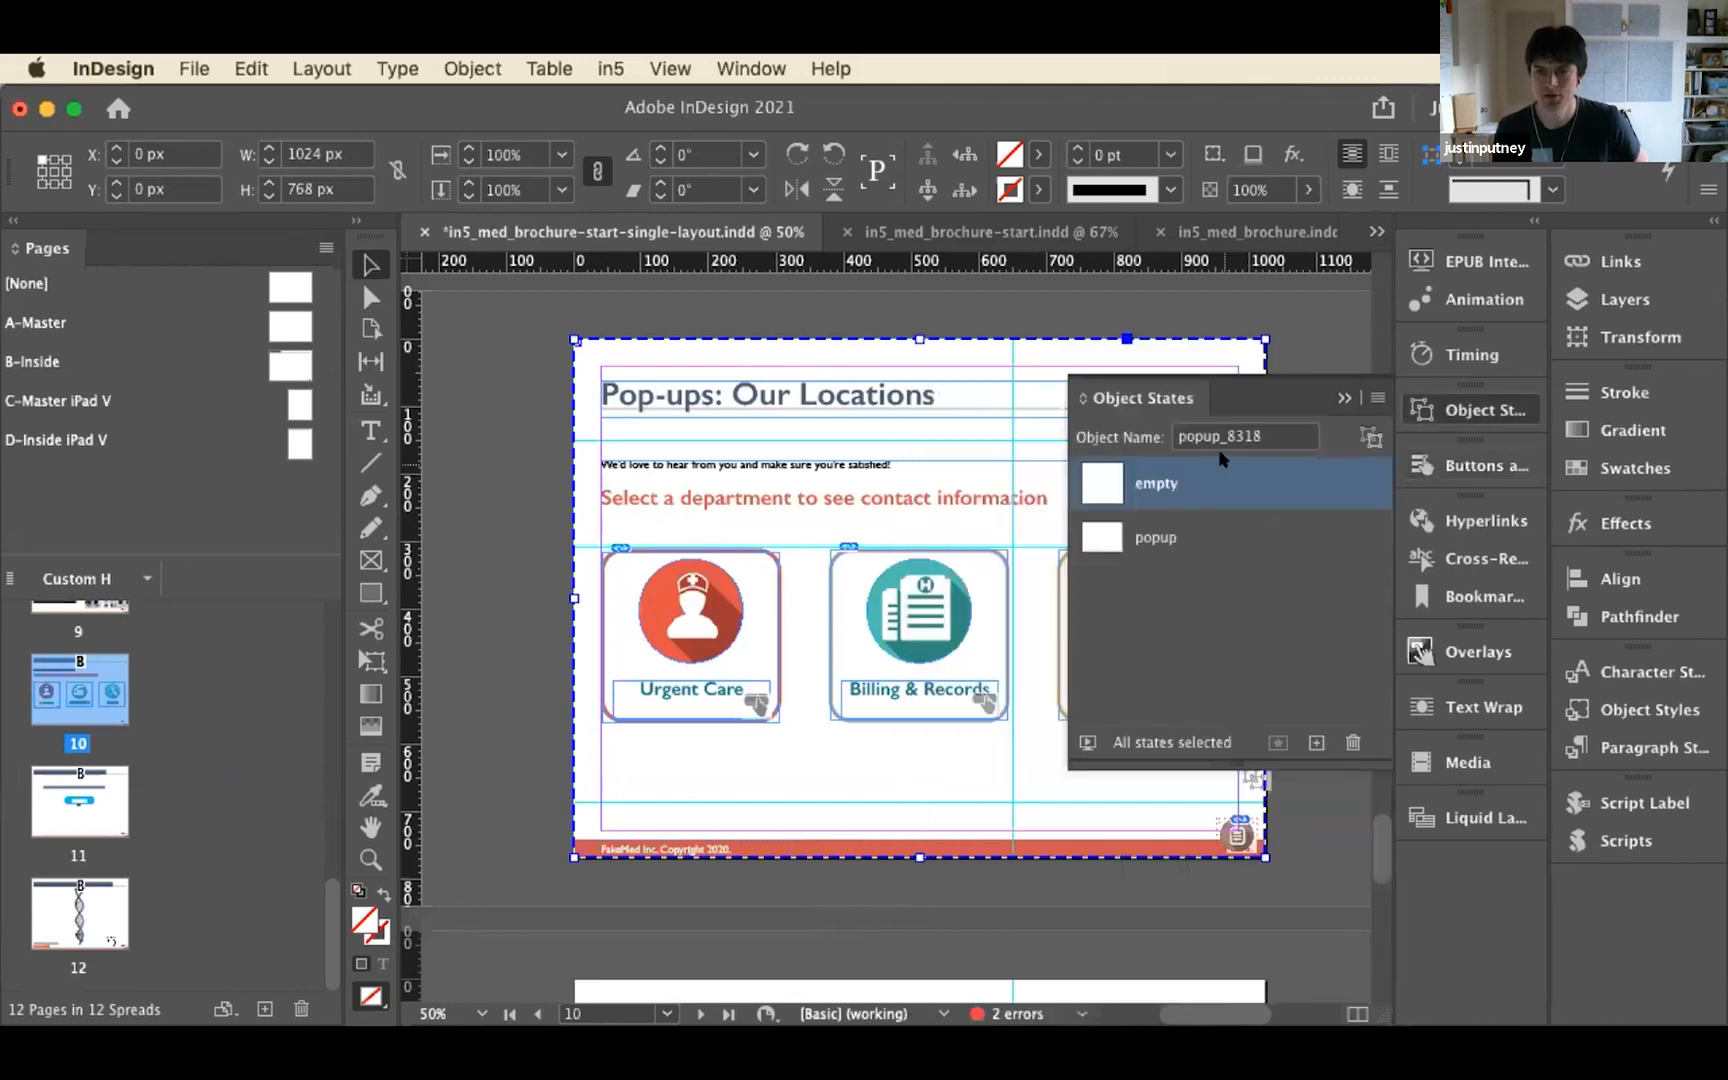
pyautogui.click(1268, 437)
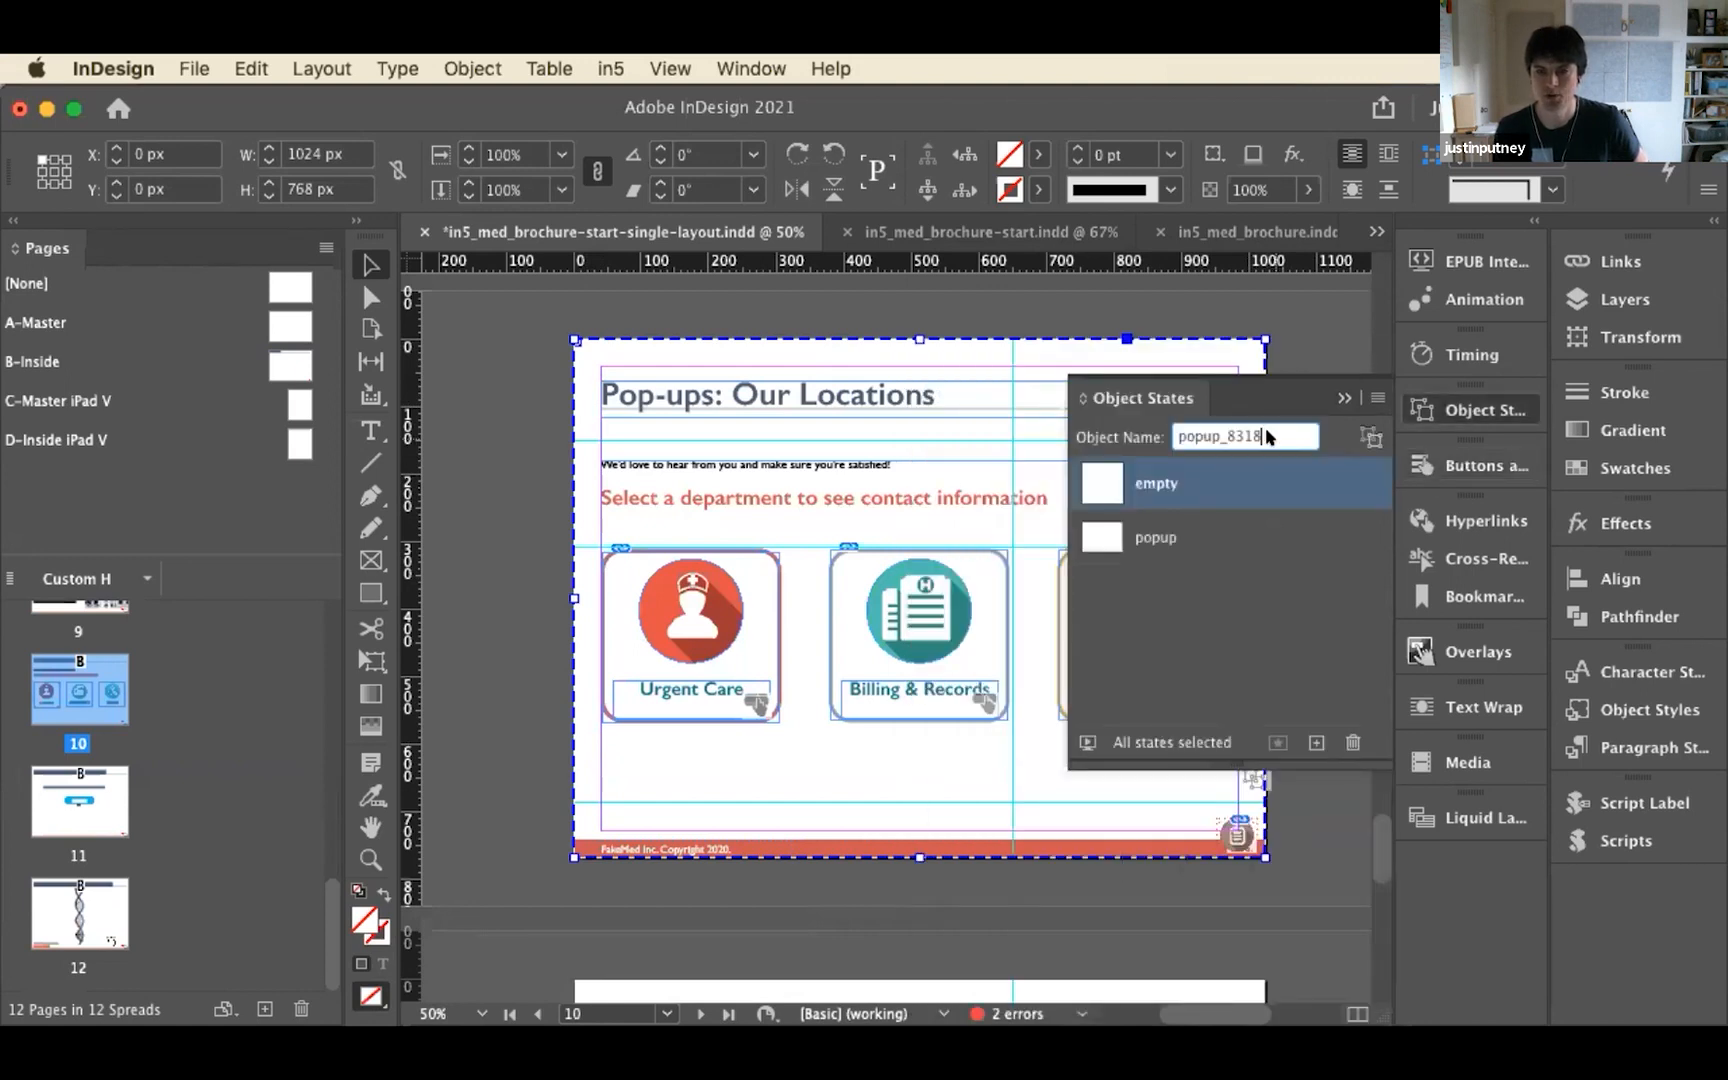
pyautogui.moveTo(1268, 437); pyautogui.dragTo(1140, 432)
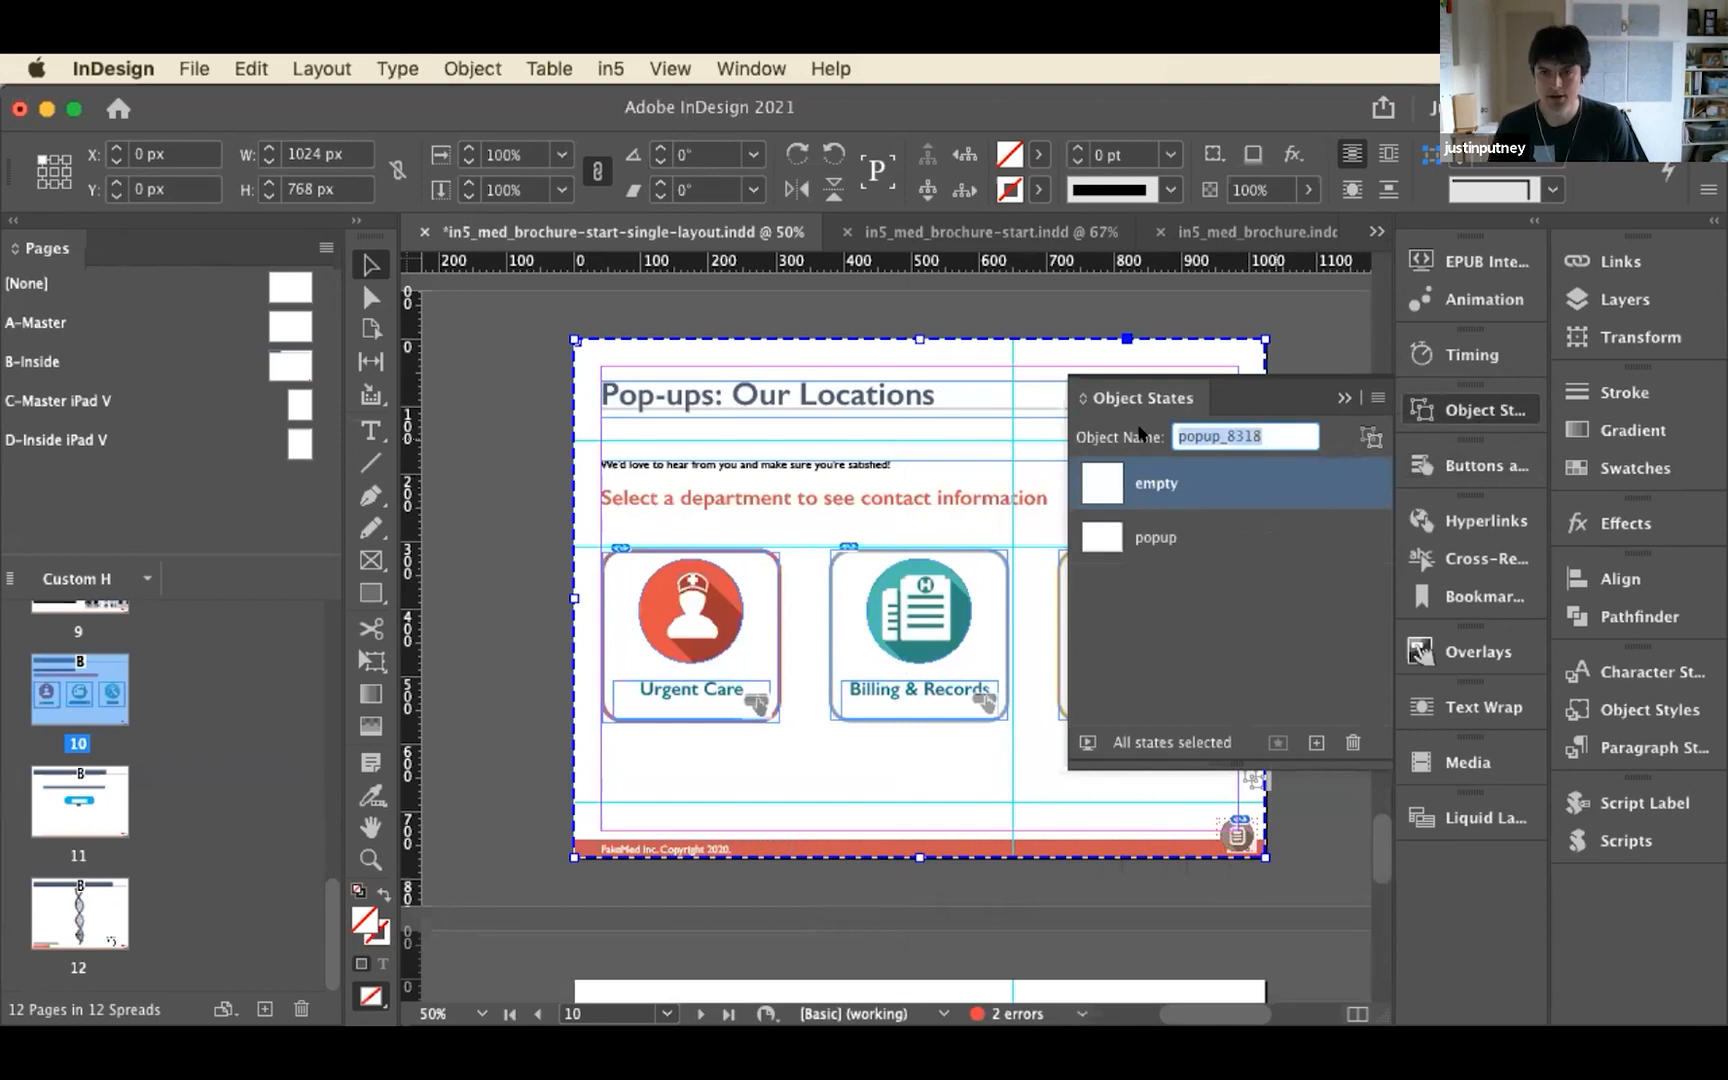
pyautogui.write('new')
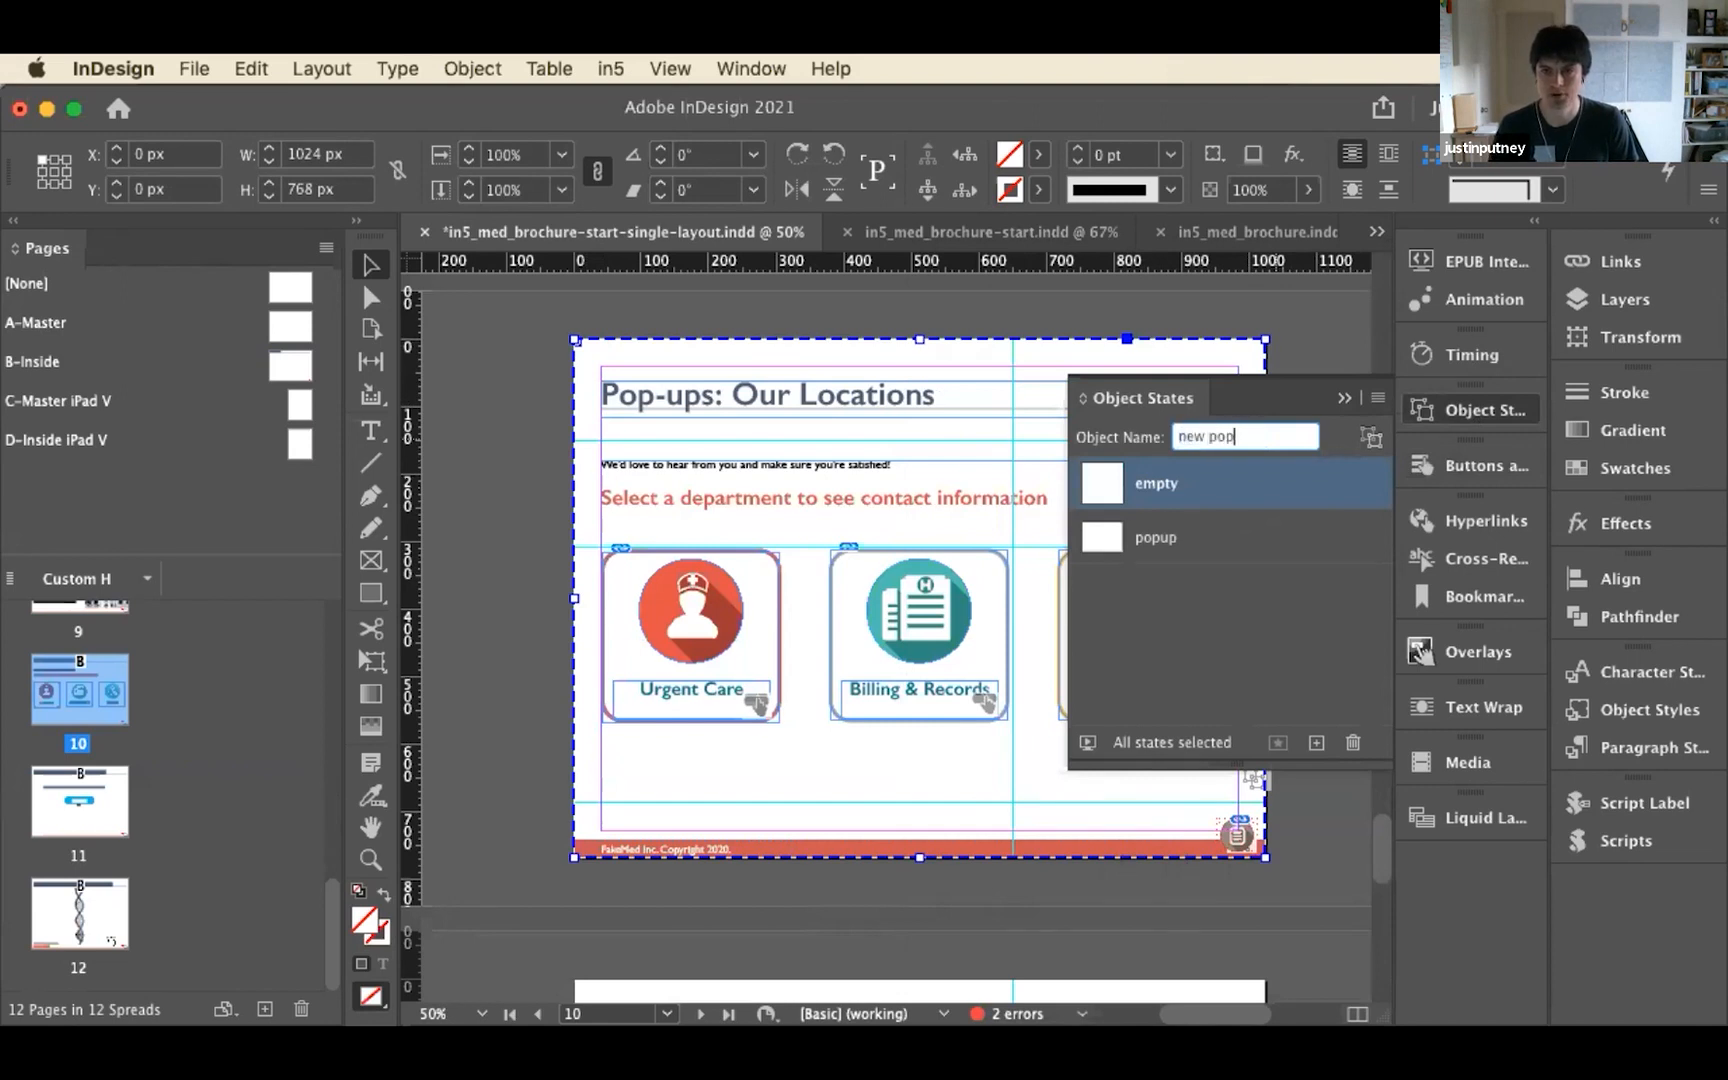
pyautogui.press('Return')
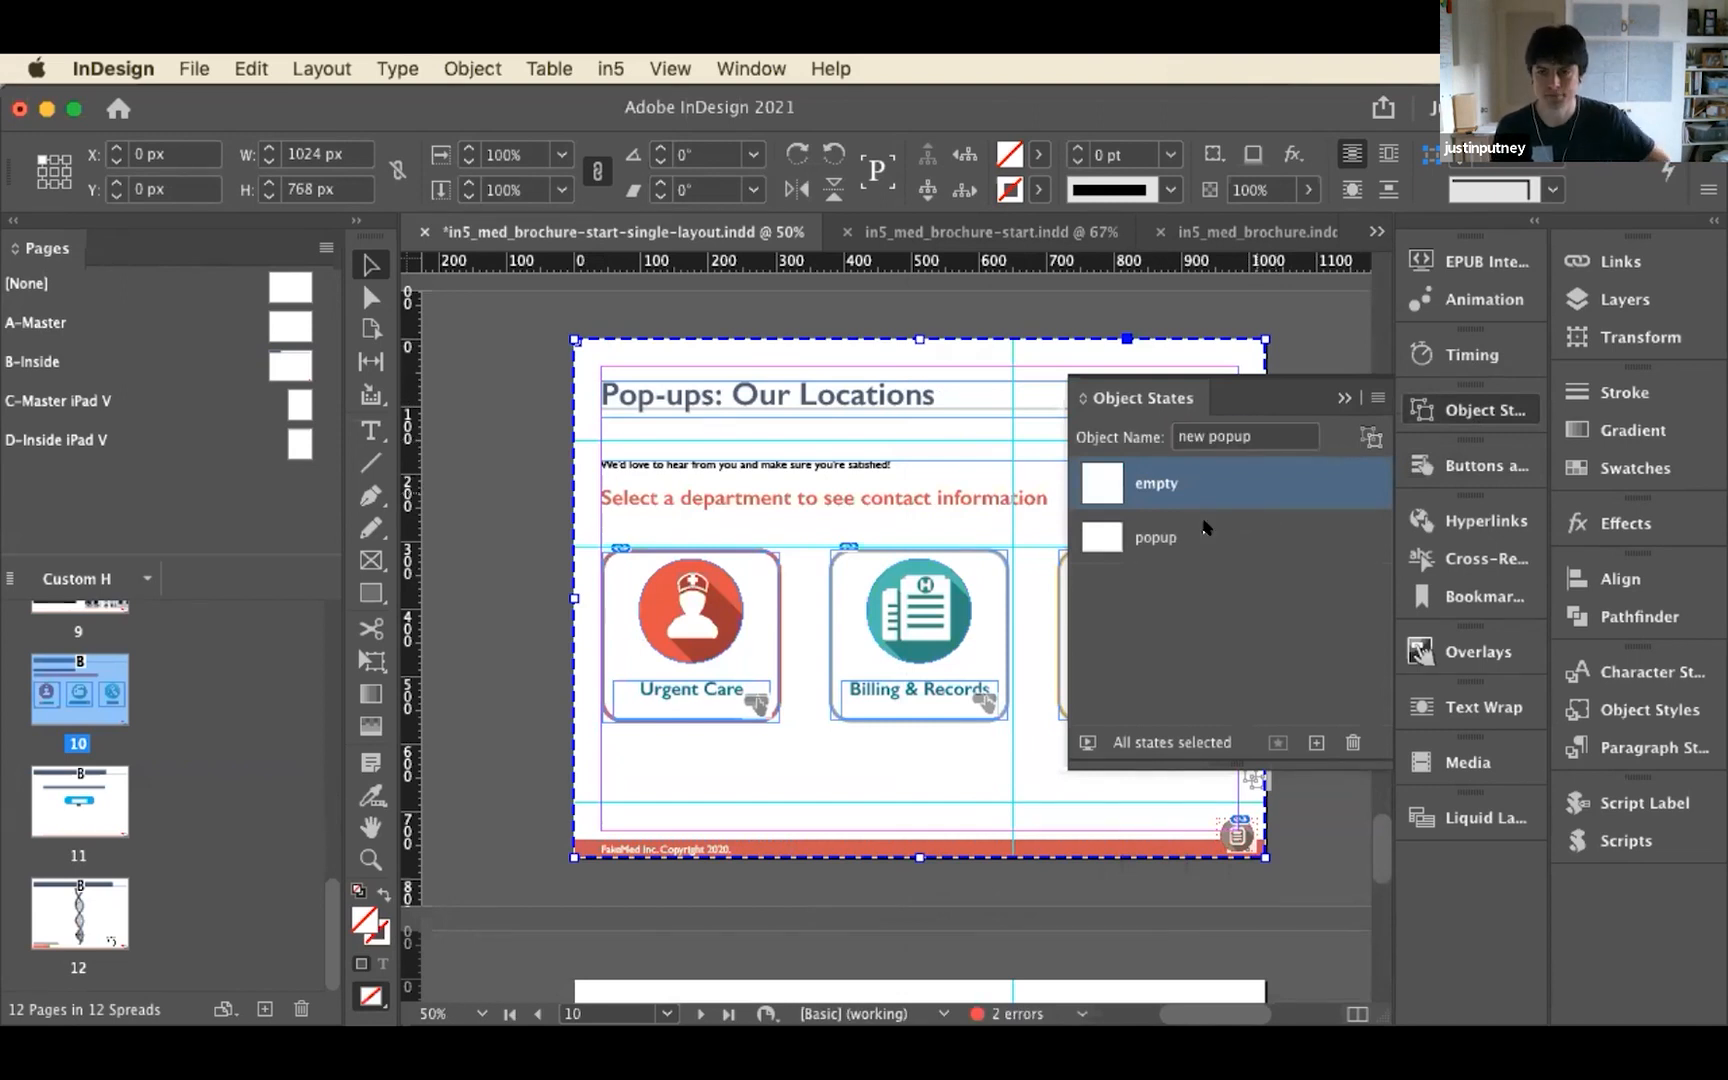
# Point the Urgent Care button's Go To State action at the object "new popup" with the state popup
pyautogui.click(636, 684)
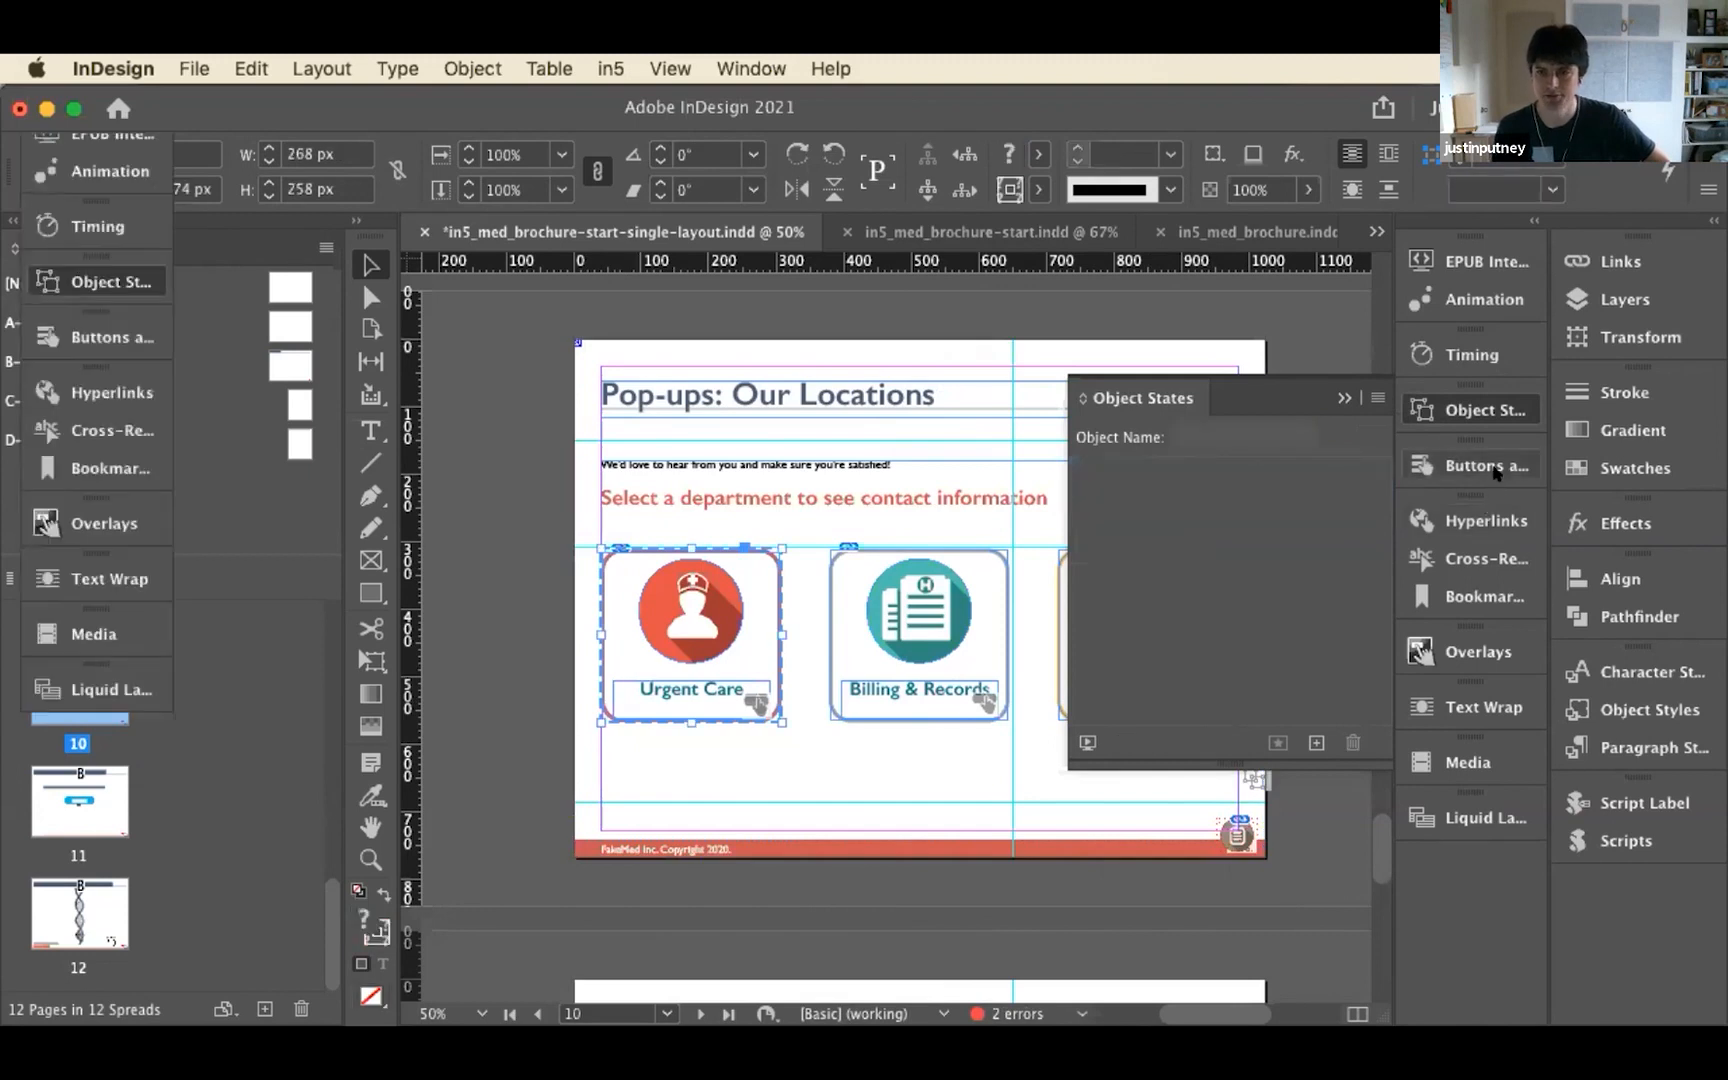
pyautogui.click(1497, 470)
pyautogui.click(1095, 564)
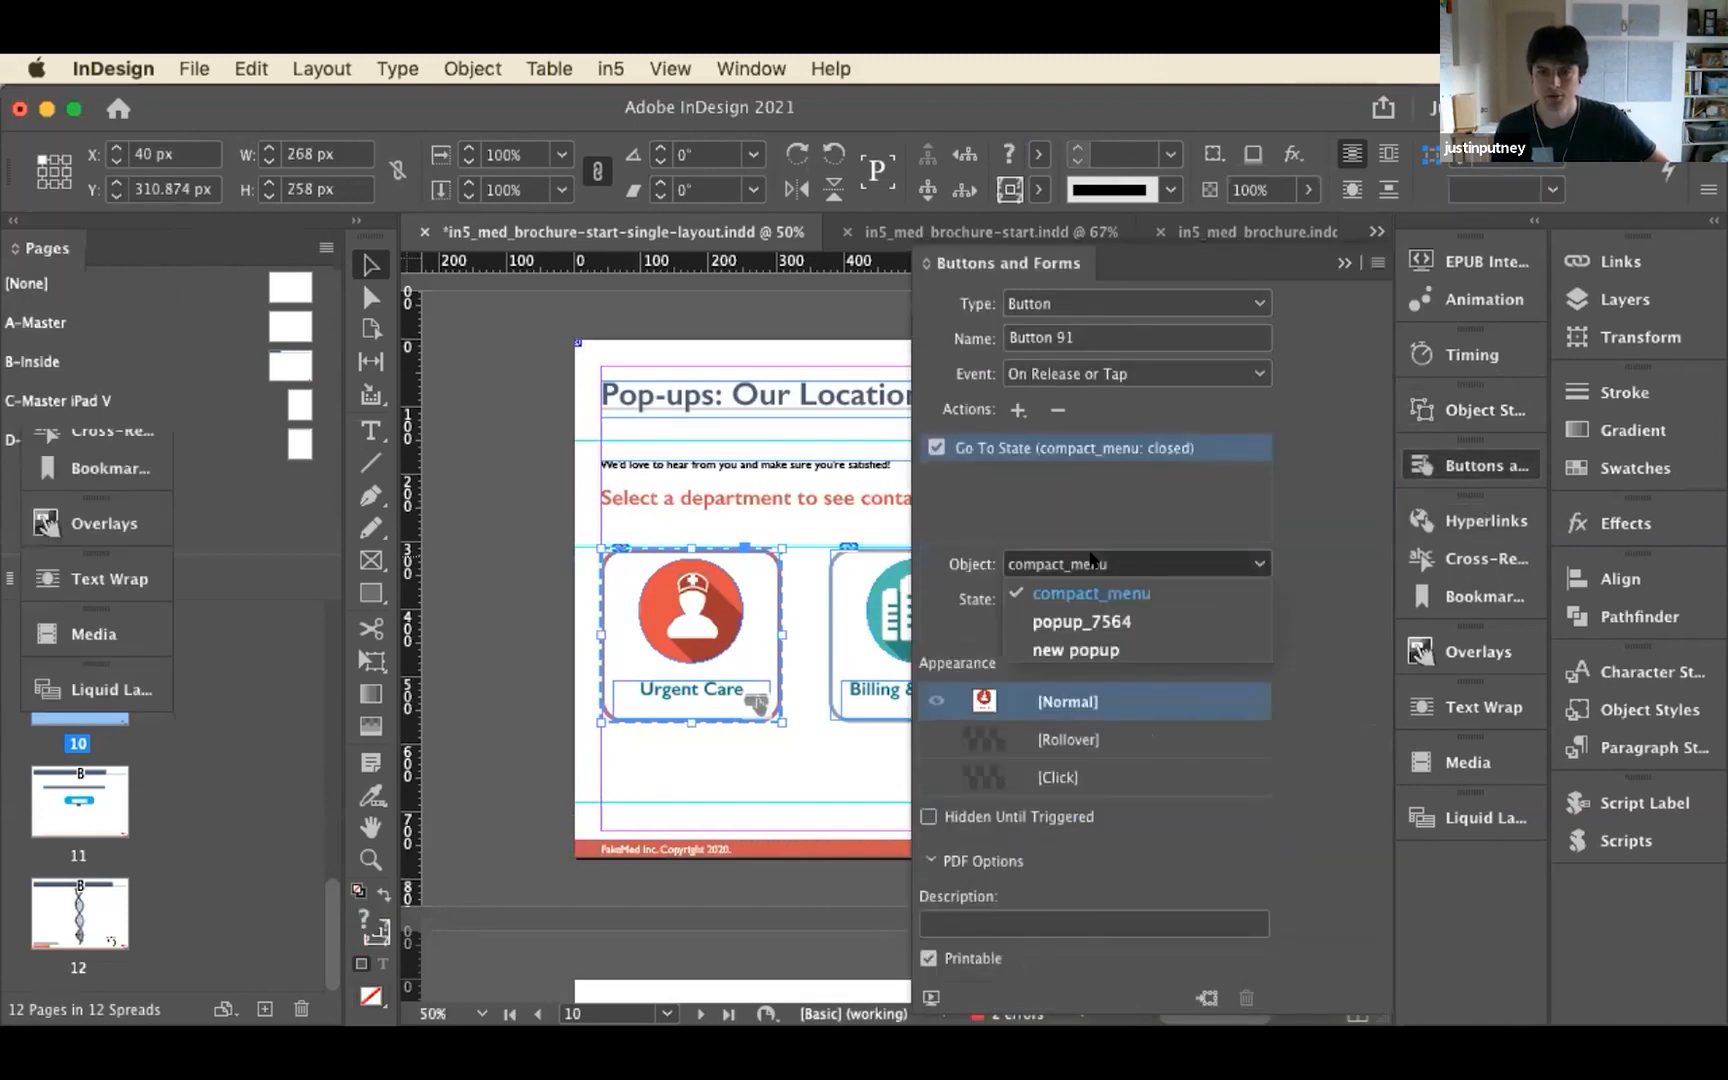
pyautogui.click(1110, 652)
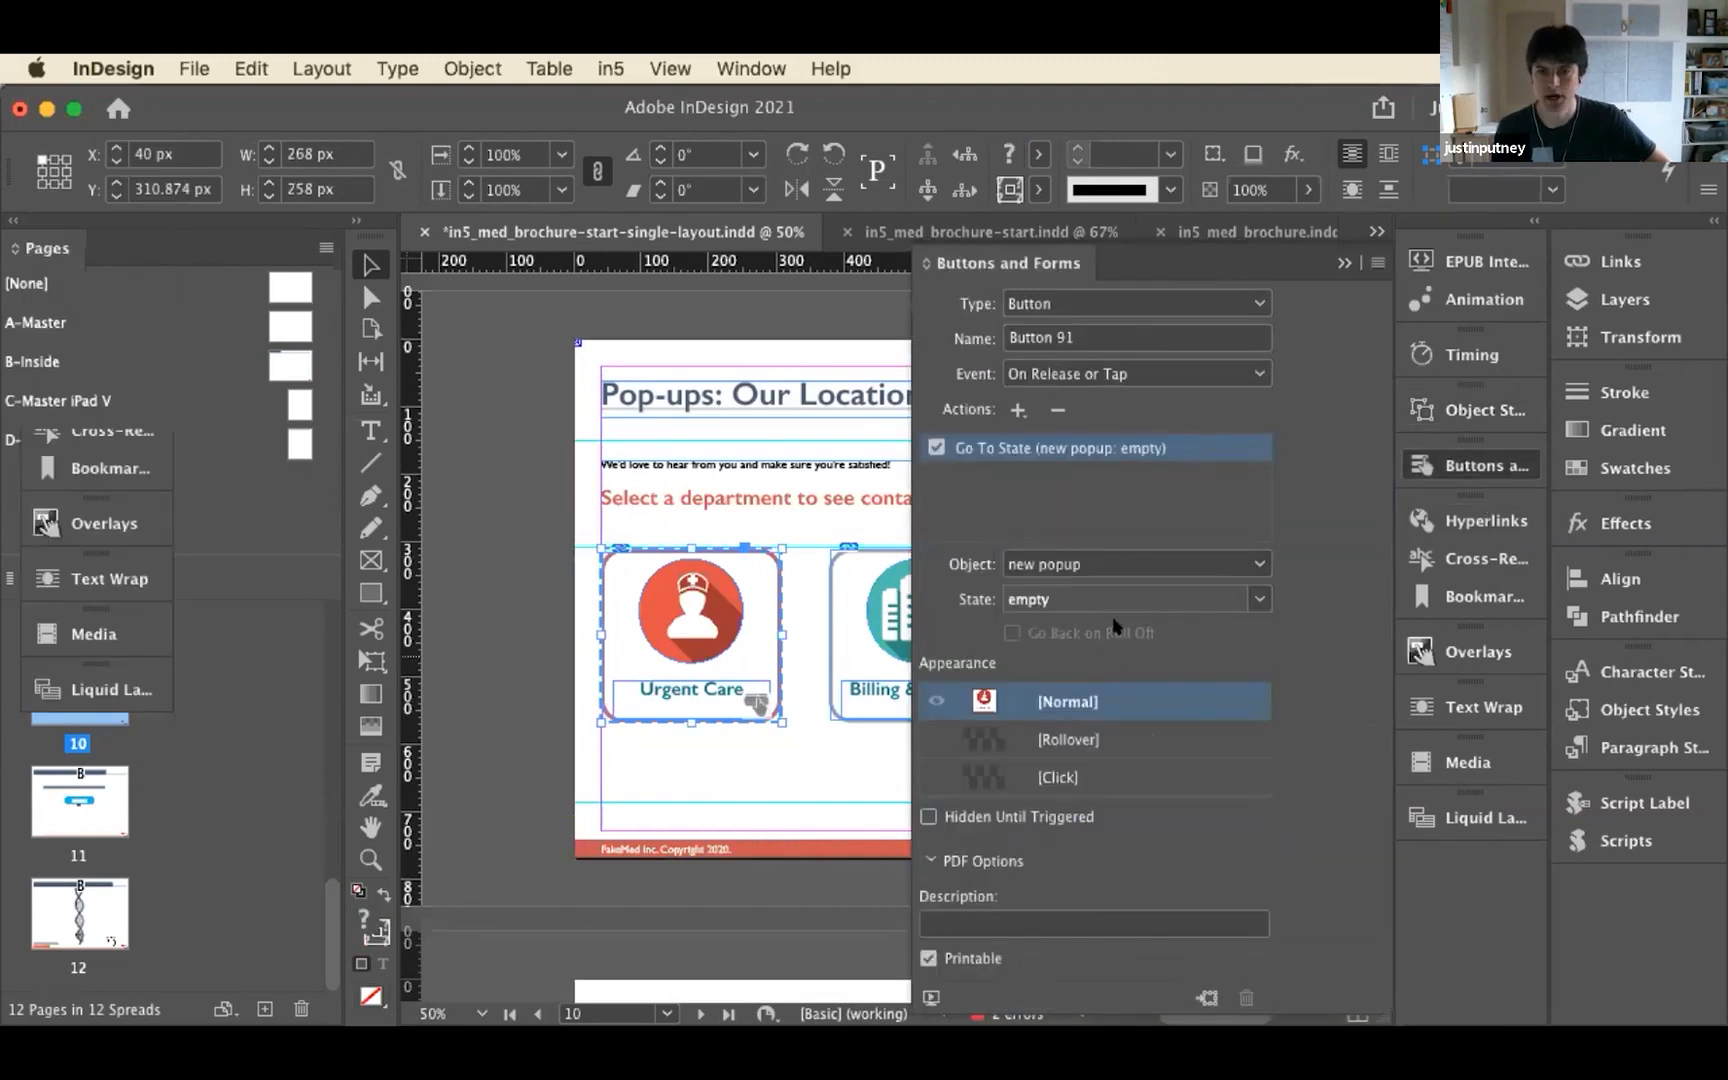
pyautogui.click(1258, 599)
pyautogui.click(1148, 686)
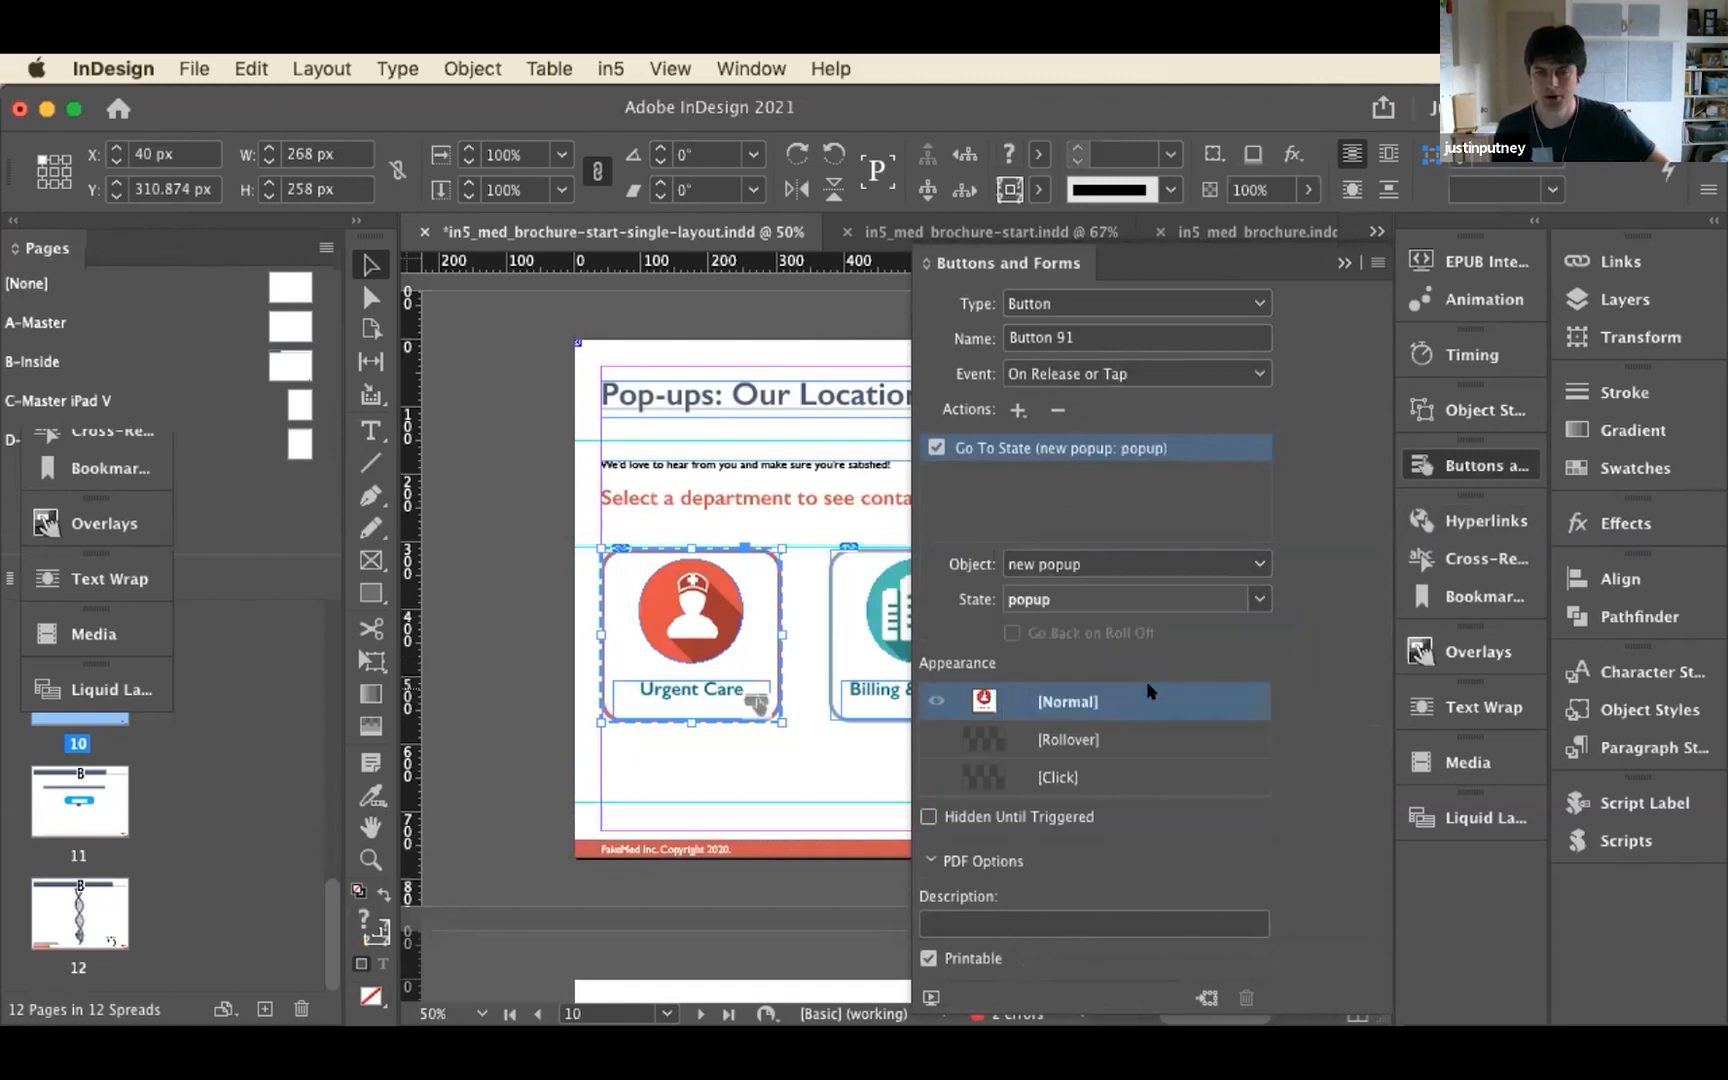
# Preview the interactivity of page 10 to test the Urgent Care button's pop-up
pyautogui.click(922, 994)
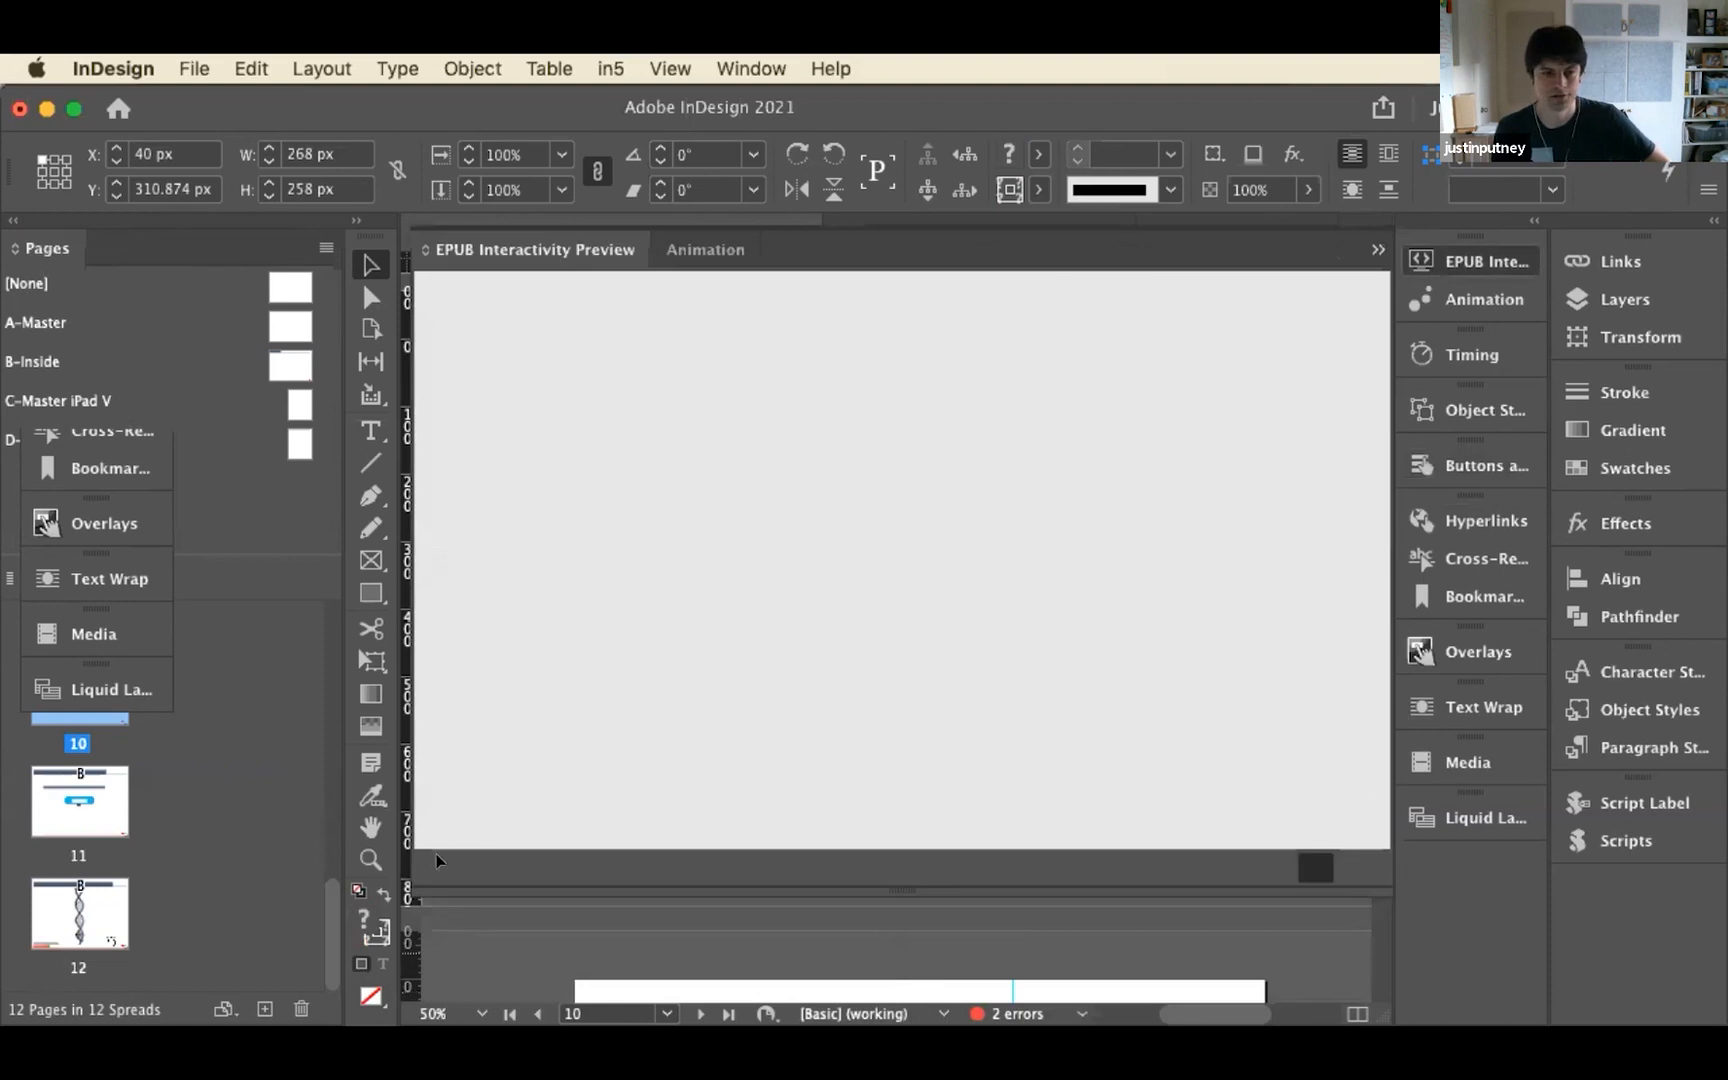
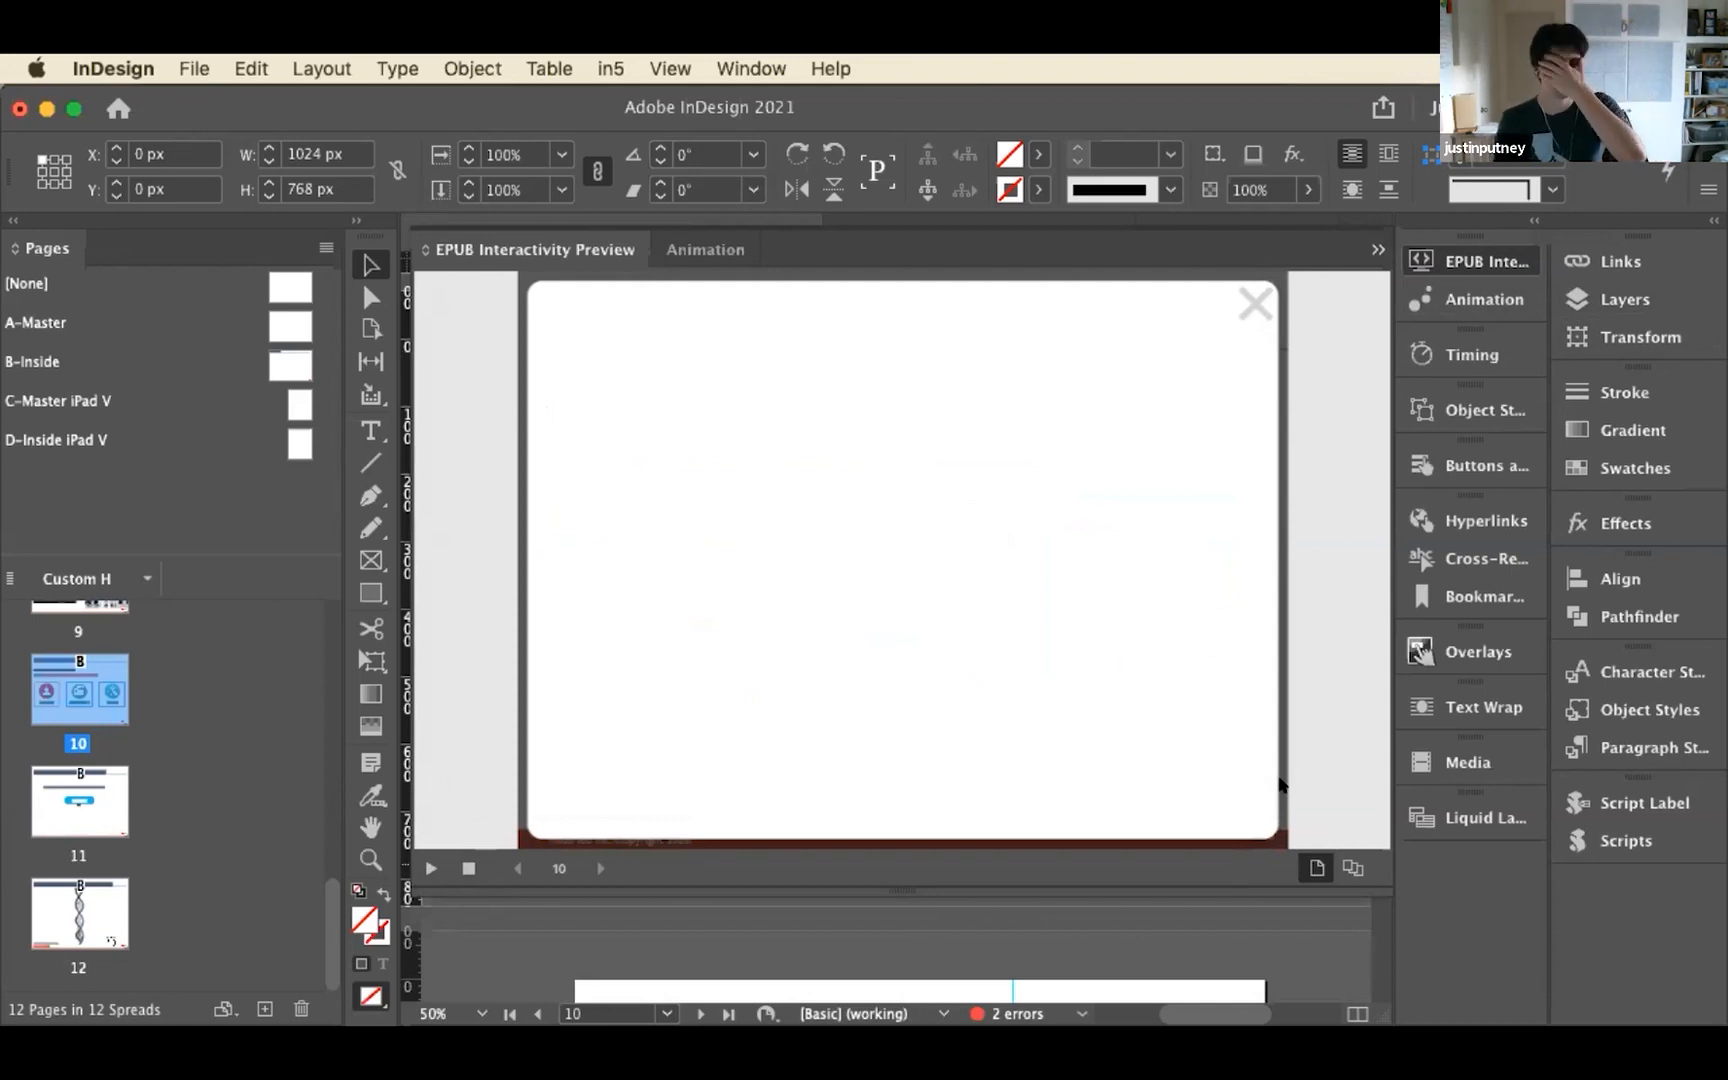
# Close the interactivity preview and go to page 9, the slideshow about the doctors
pyautogui.click(1377, 247)
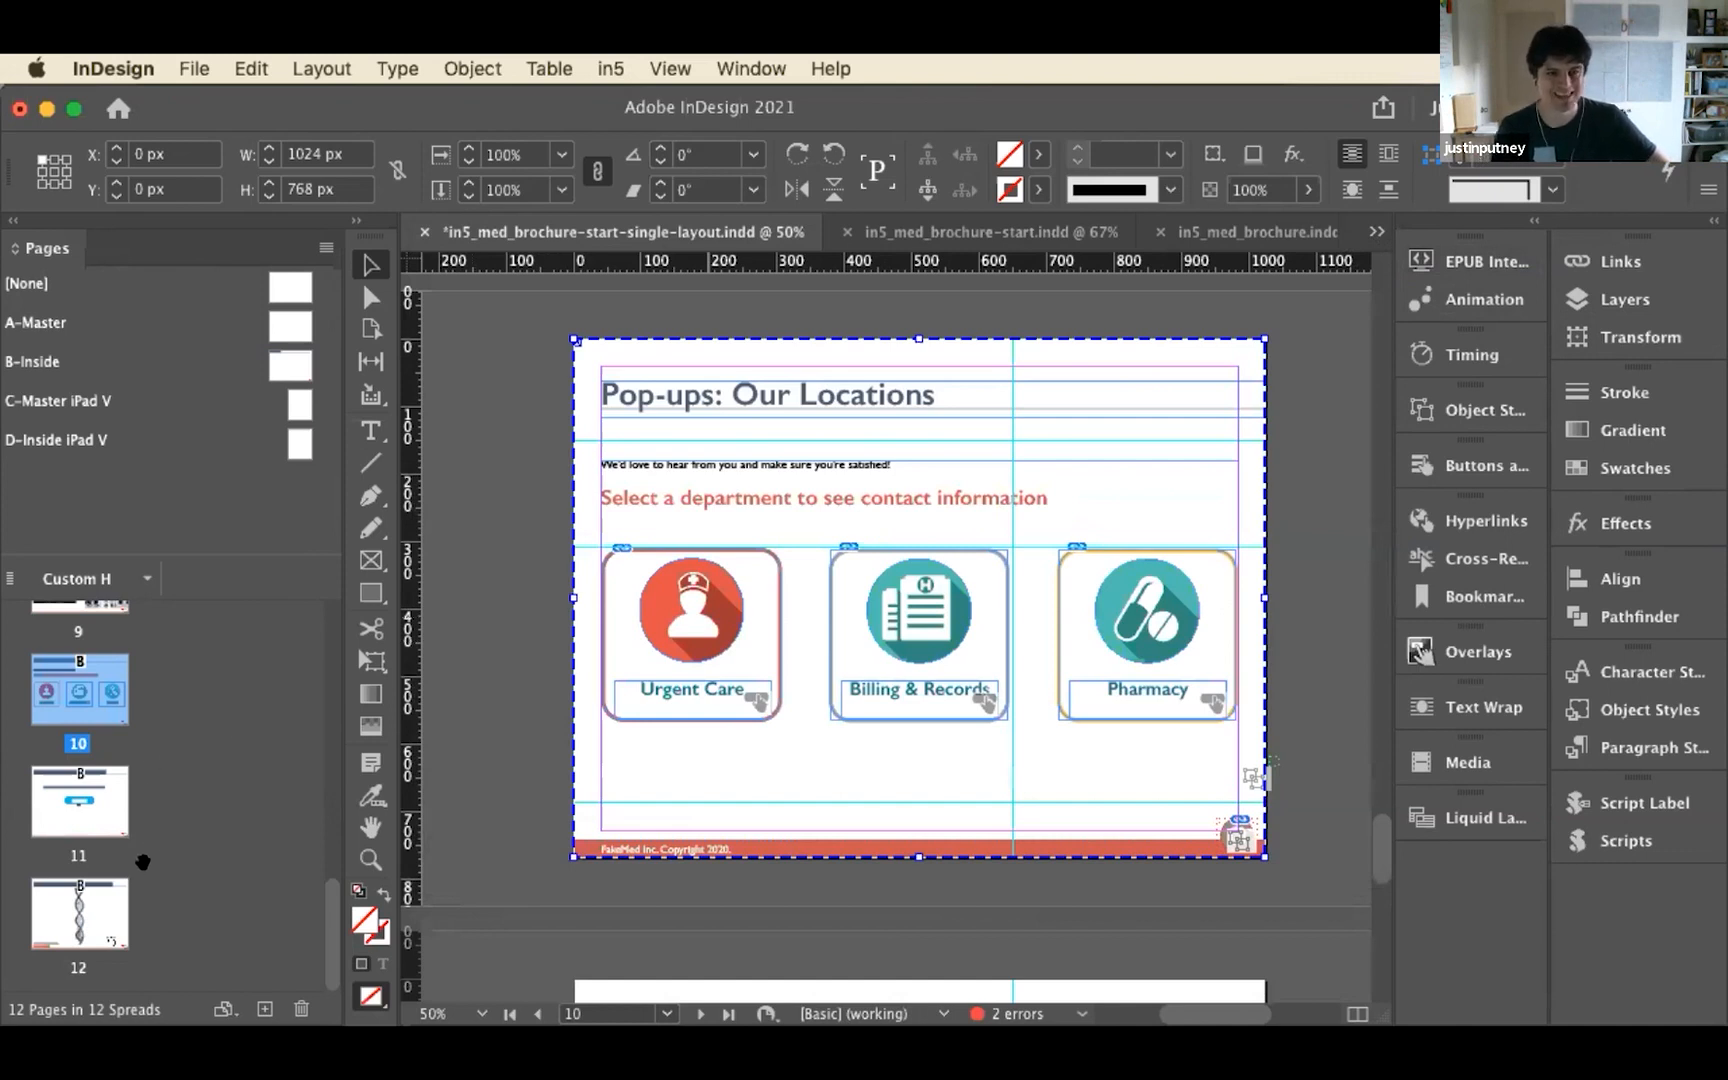
pyautogui.scroll(1, 128, 806)
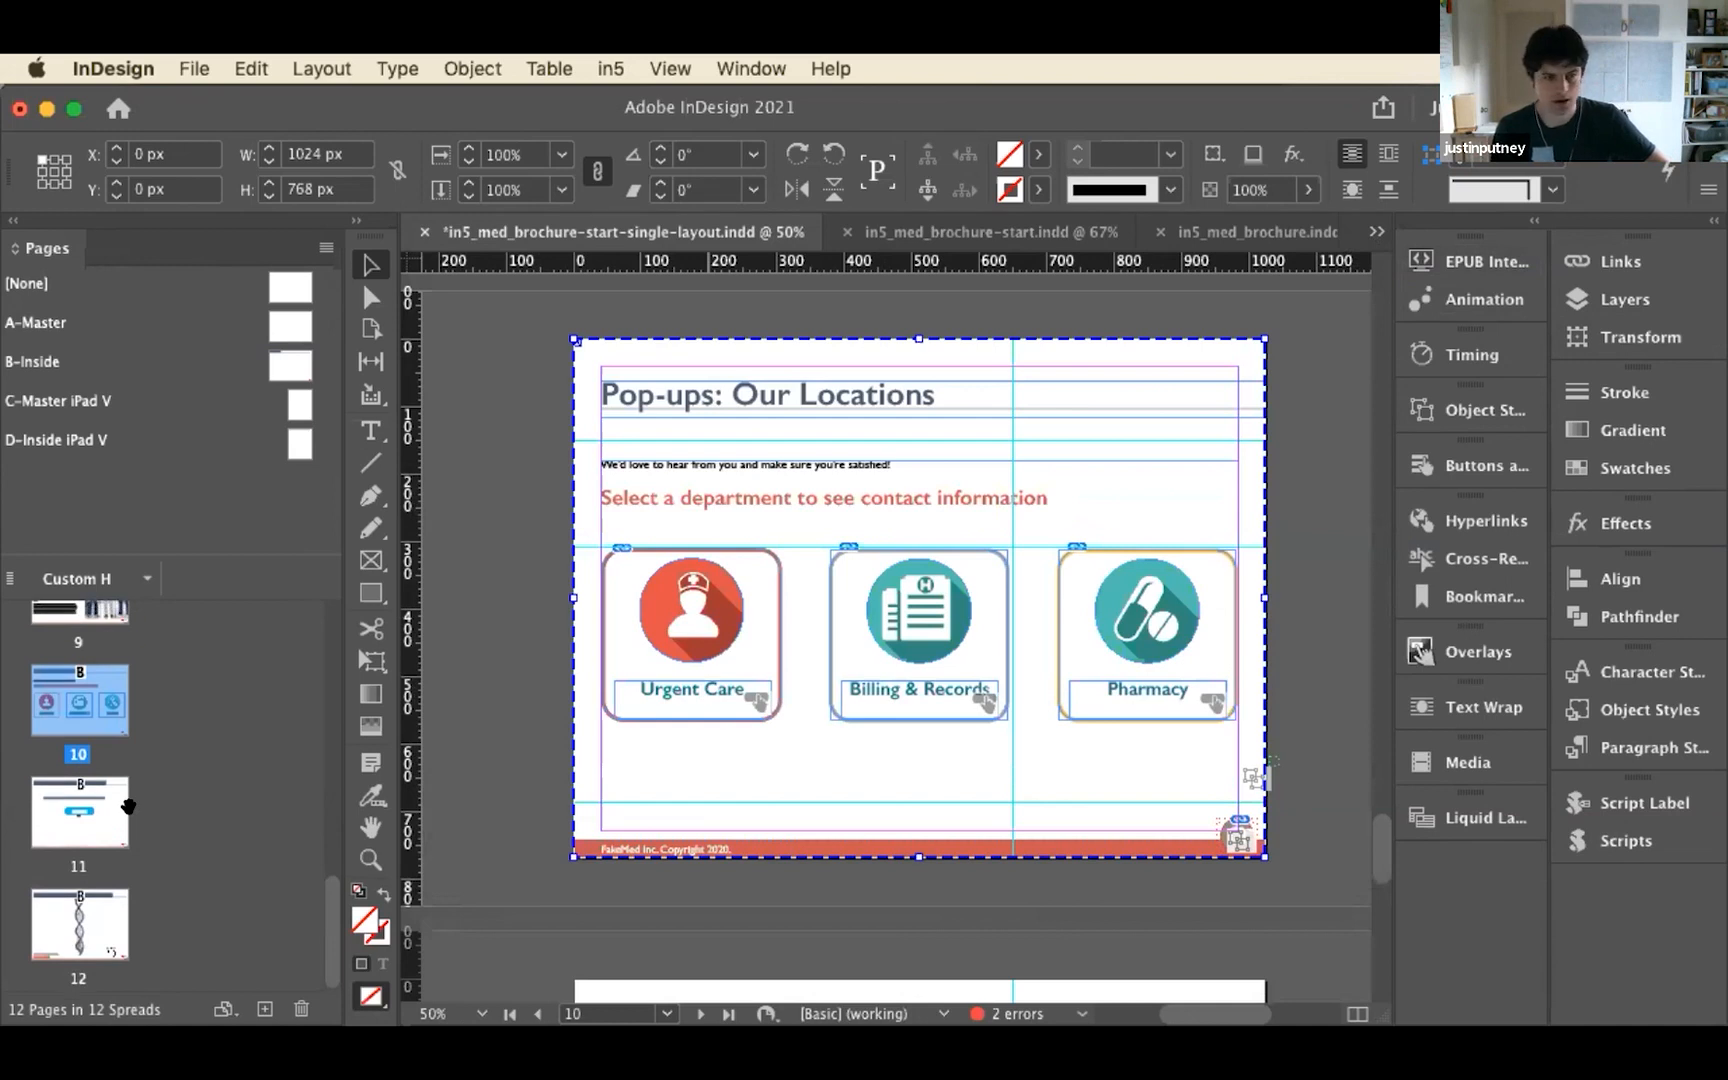
pyautogui.scroll(3, 162, 783)
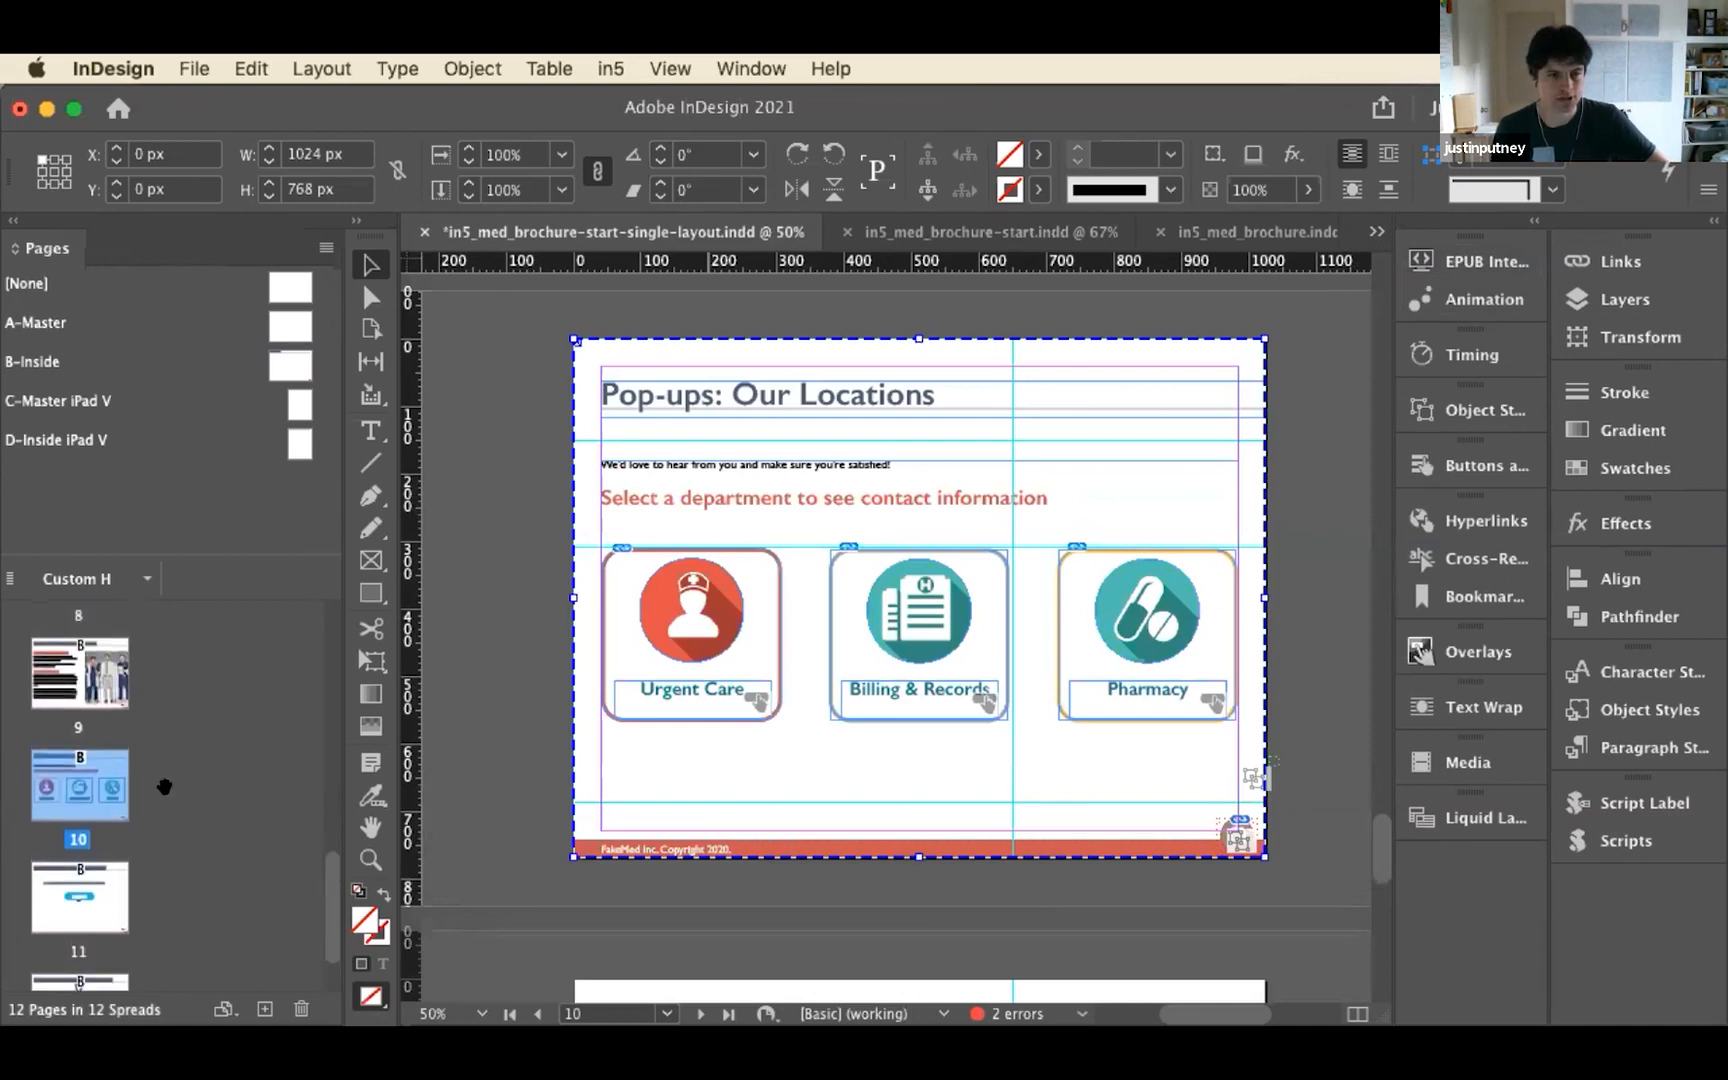
pyautogui.scroll(6, 164, 787)
pyautogui.scroll(4, 164, 787)
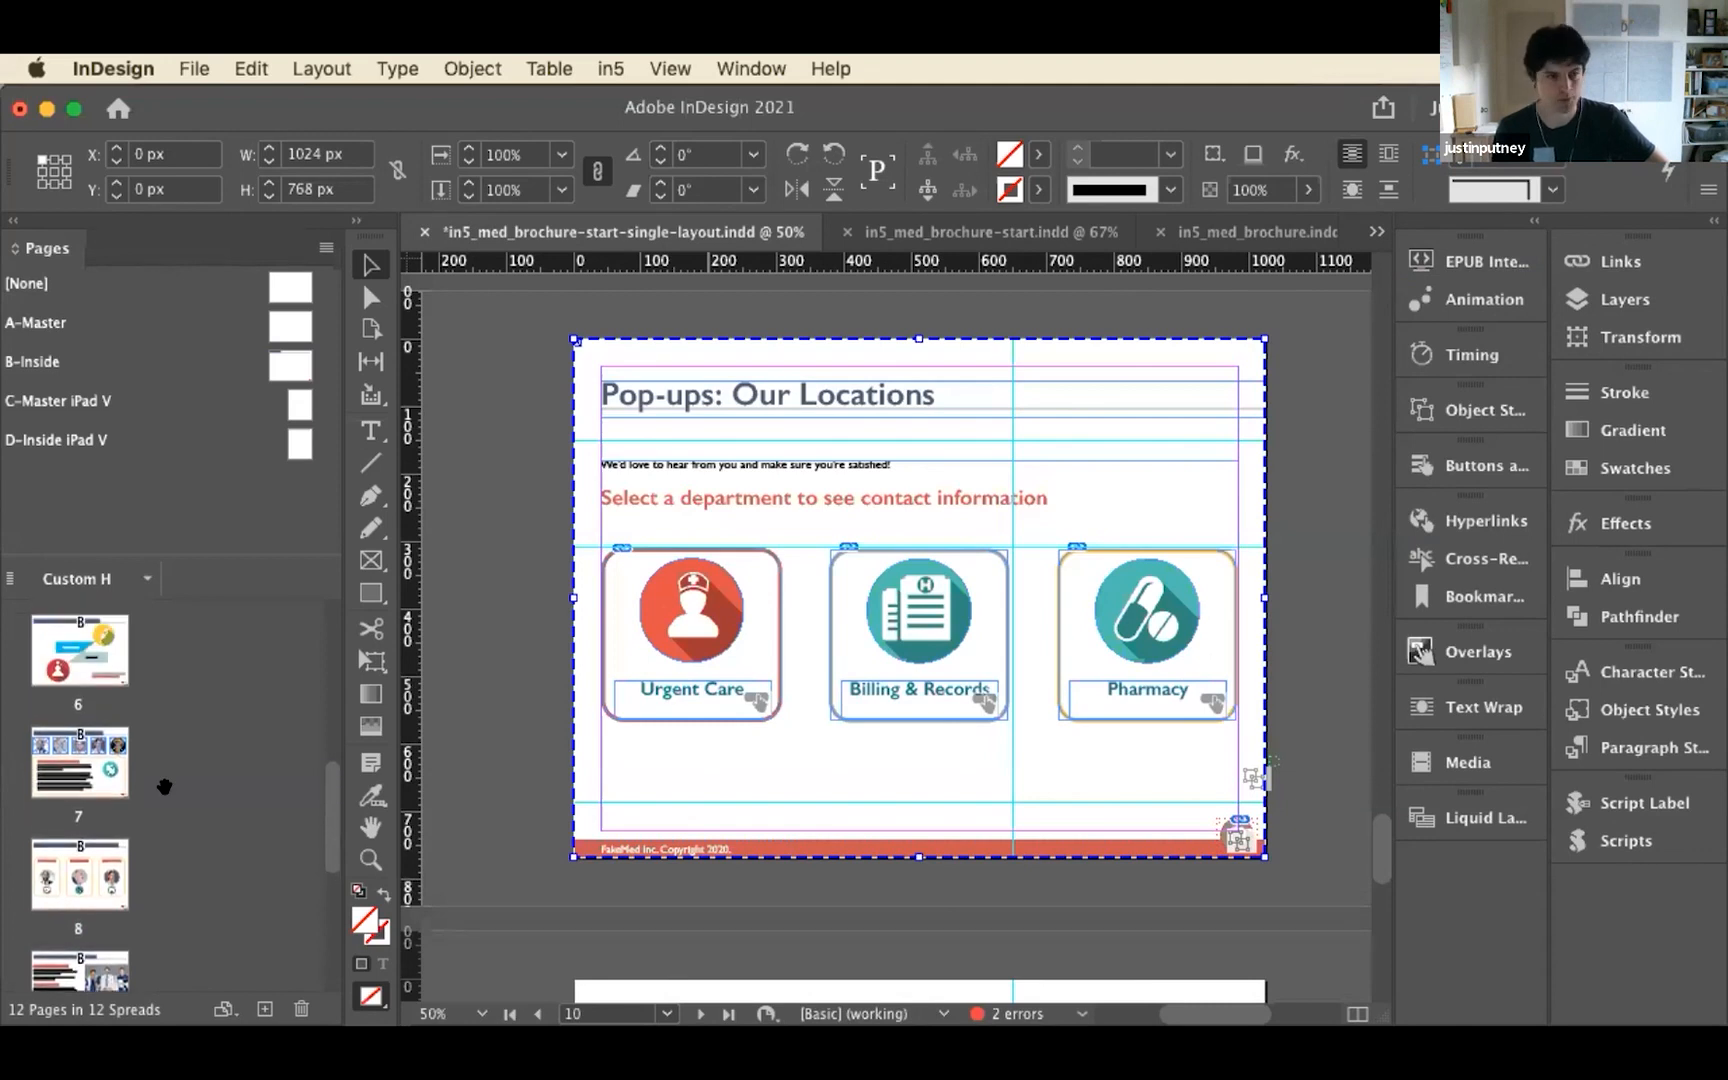
pyautogui.scroll(-12, 164, 787)
pyautogui.scroll(3, 110, 750)
pyautogui.click(75, 670)
pyautogui.doubleClick(75, 670)
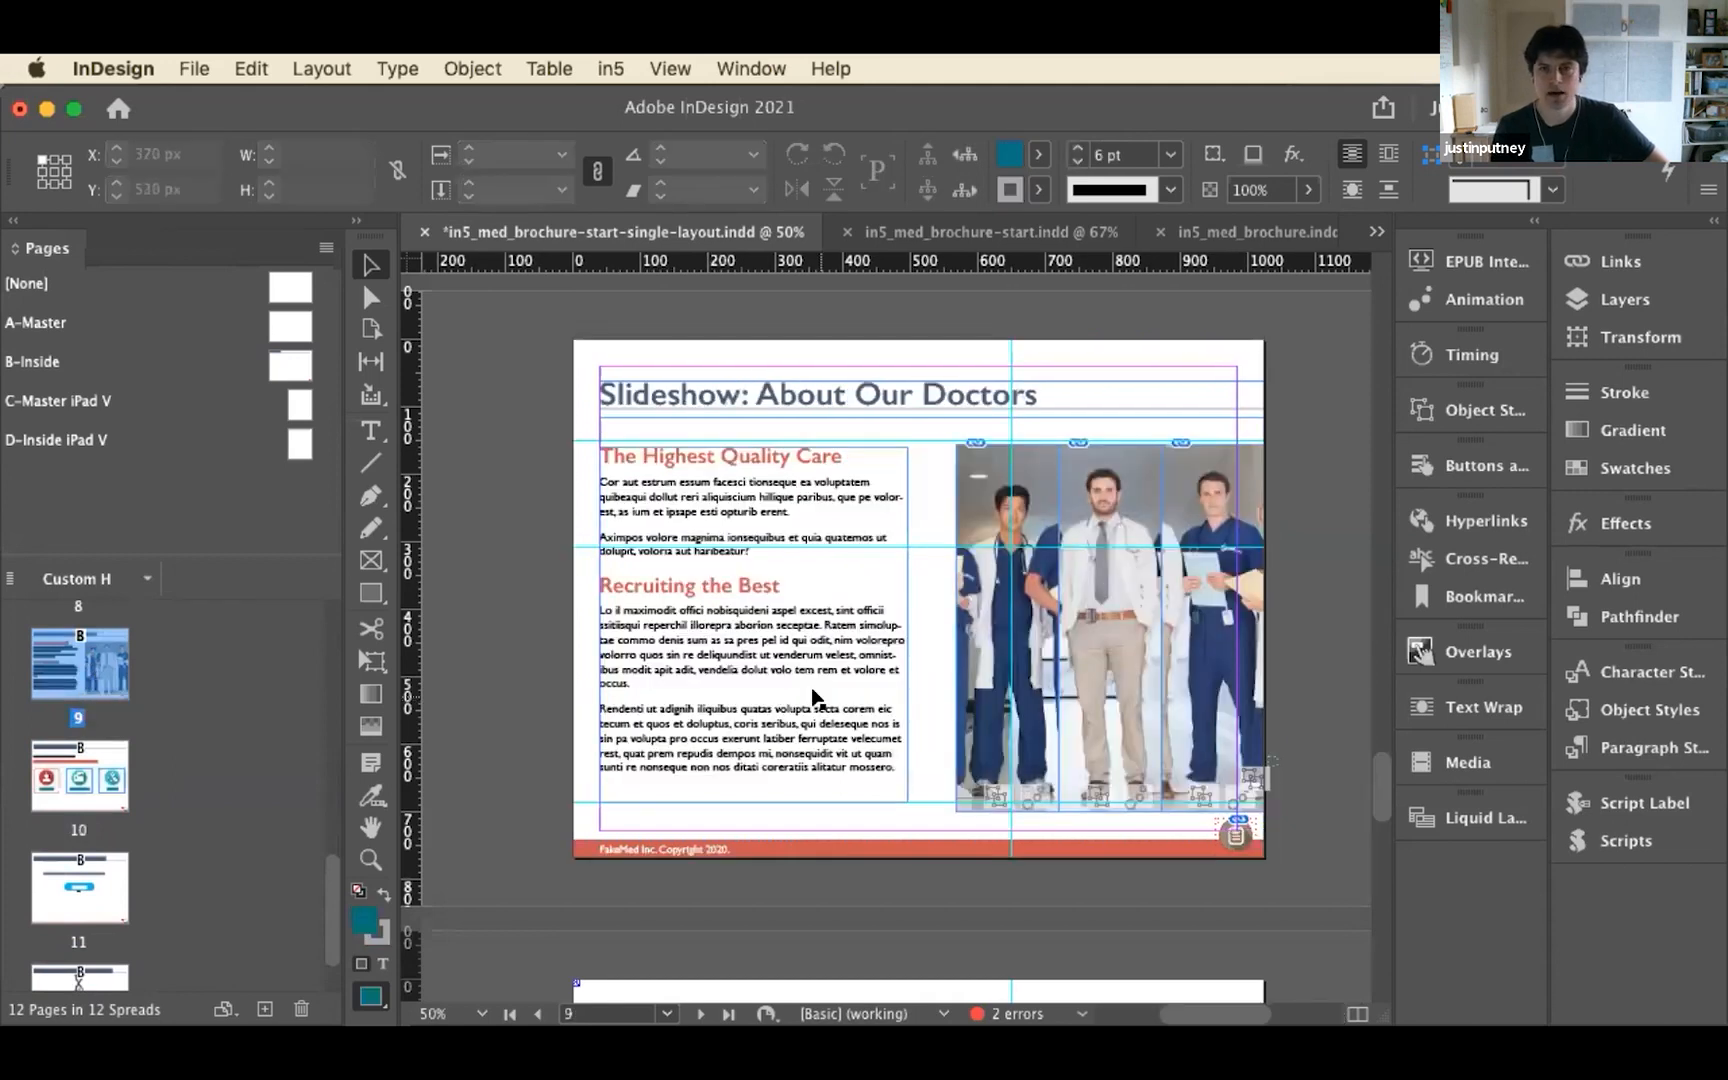
# Check the animation settings of the first doctor image strip on page 9
pyautogui.click(1006, 487)
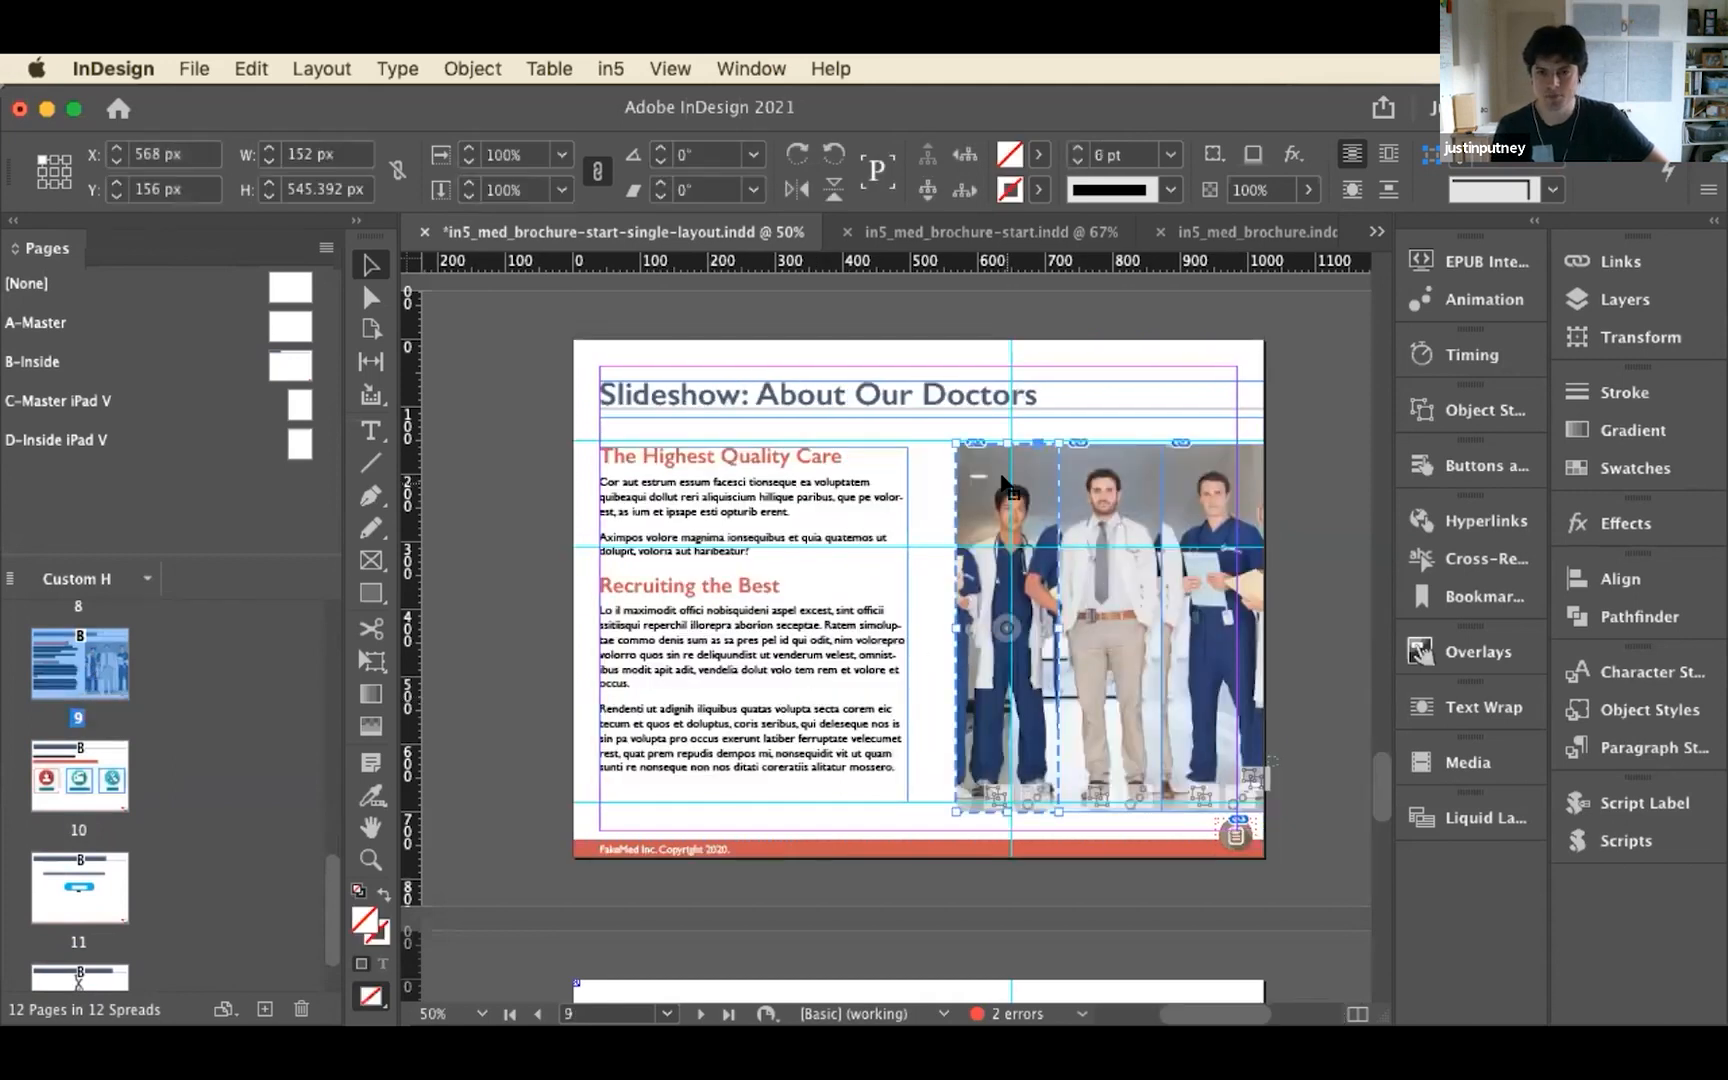
pyautogui.click(1457, 301)
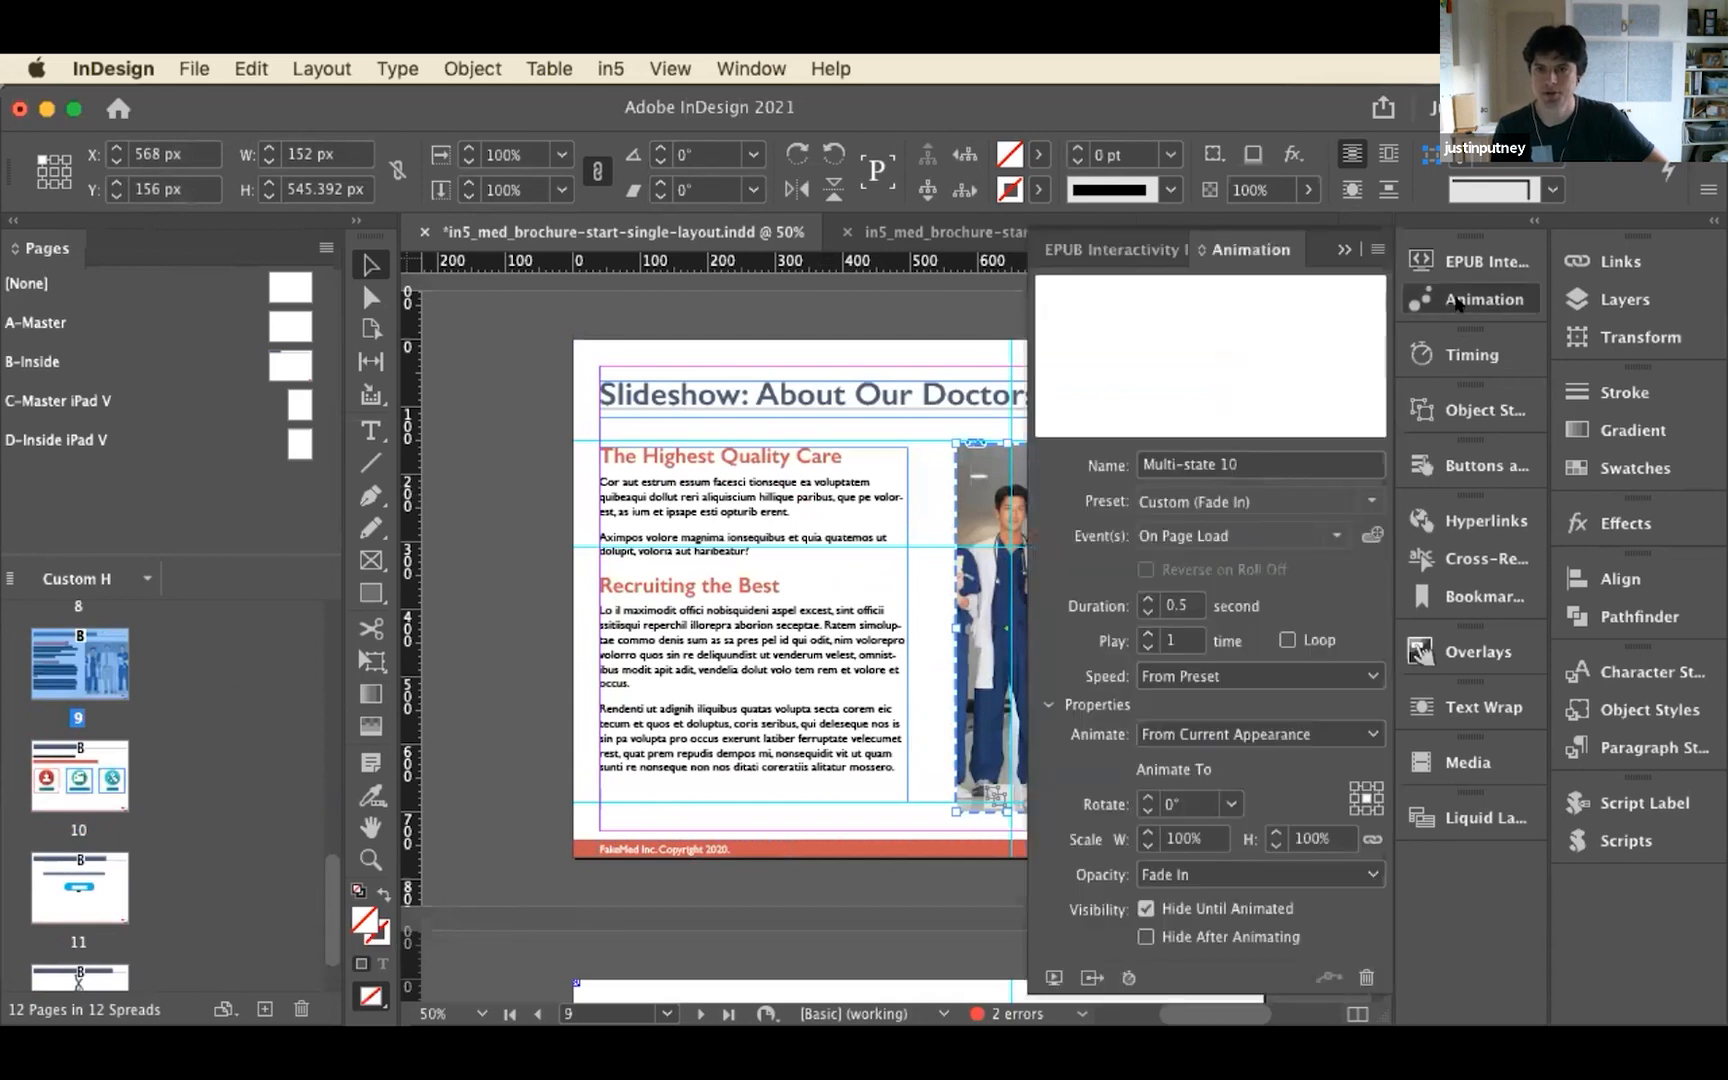
pyautogui.click(1457, 301)
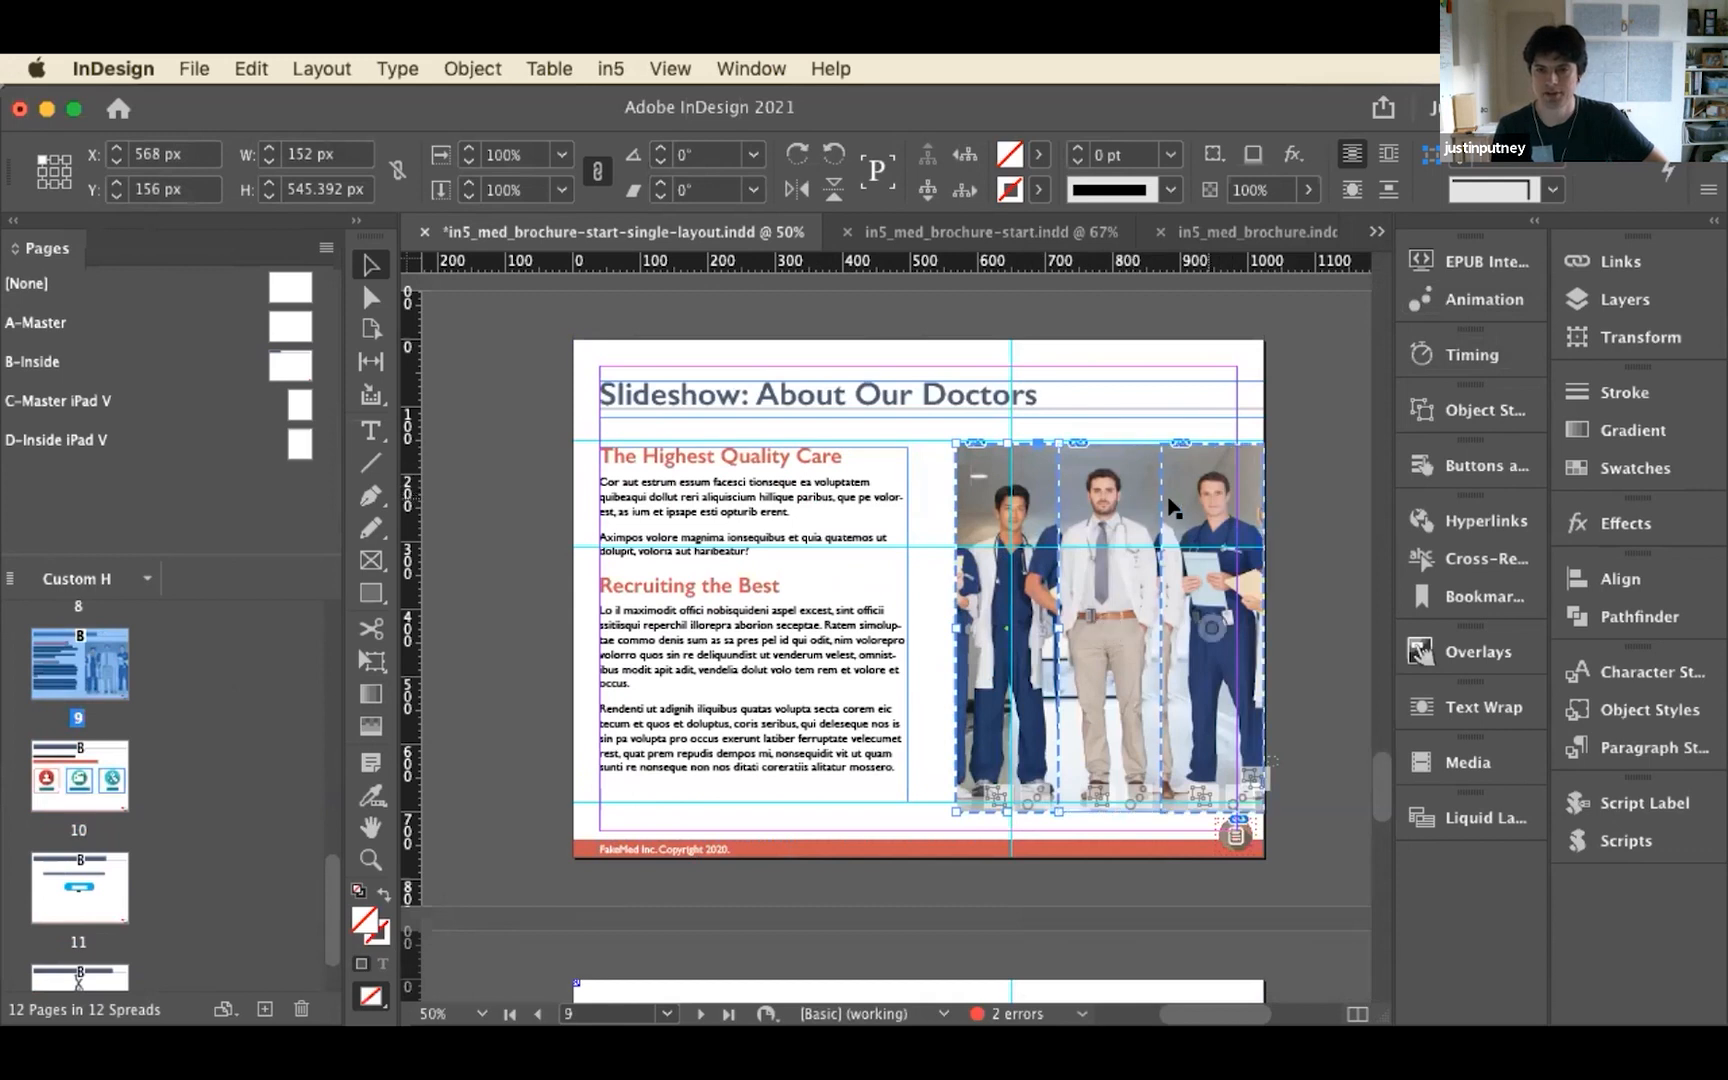
# Open the in5 Slideshow widget for the first doctor strip to review its auto play, timing and cross fade options
pyautogui.click(1140, 525)
pyautogui.click(1010, 530)
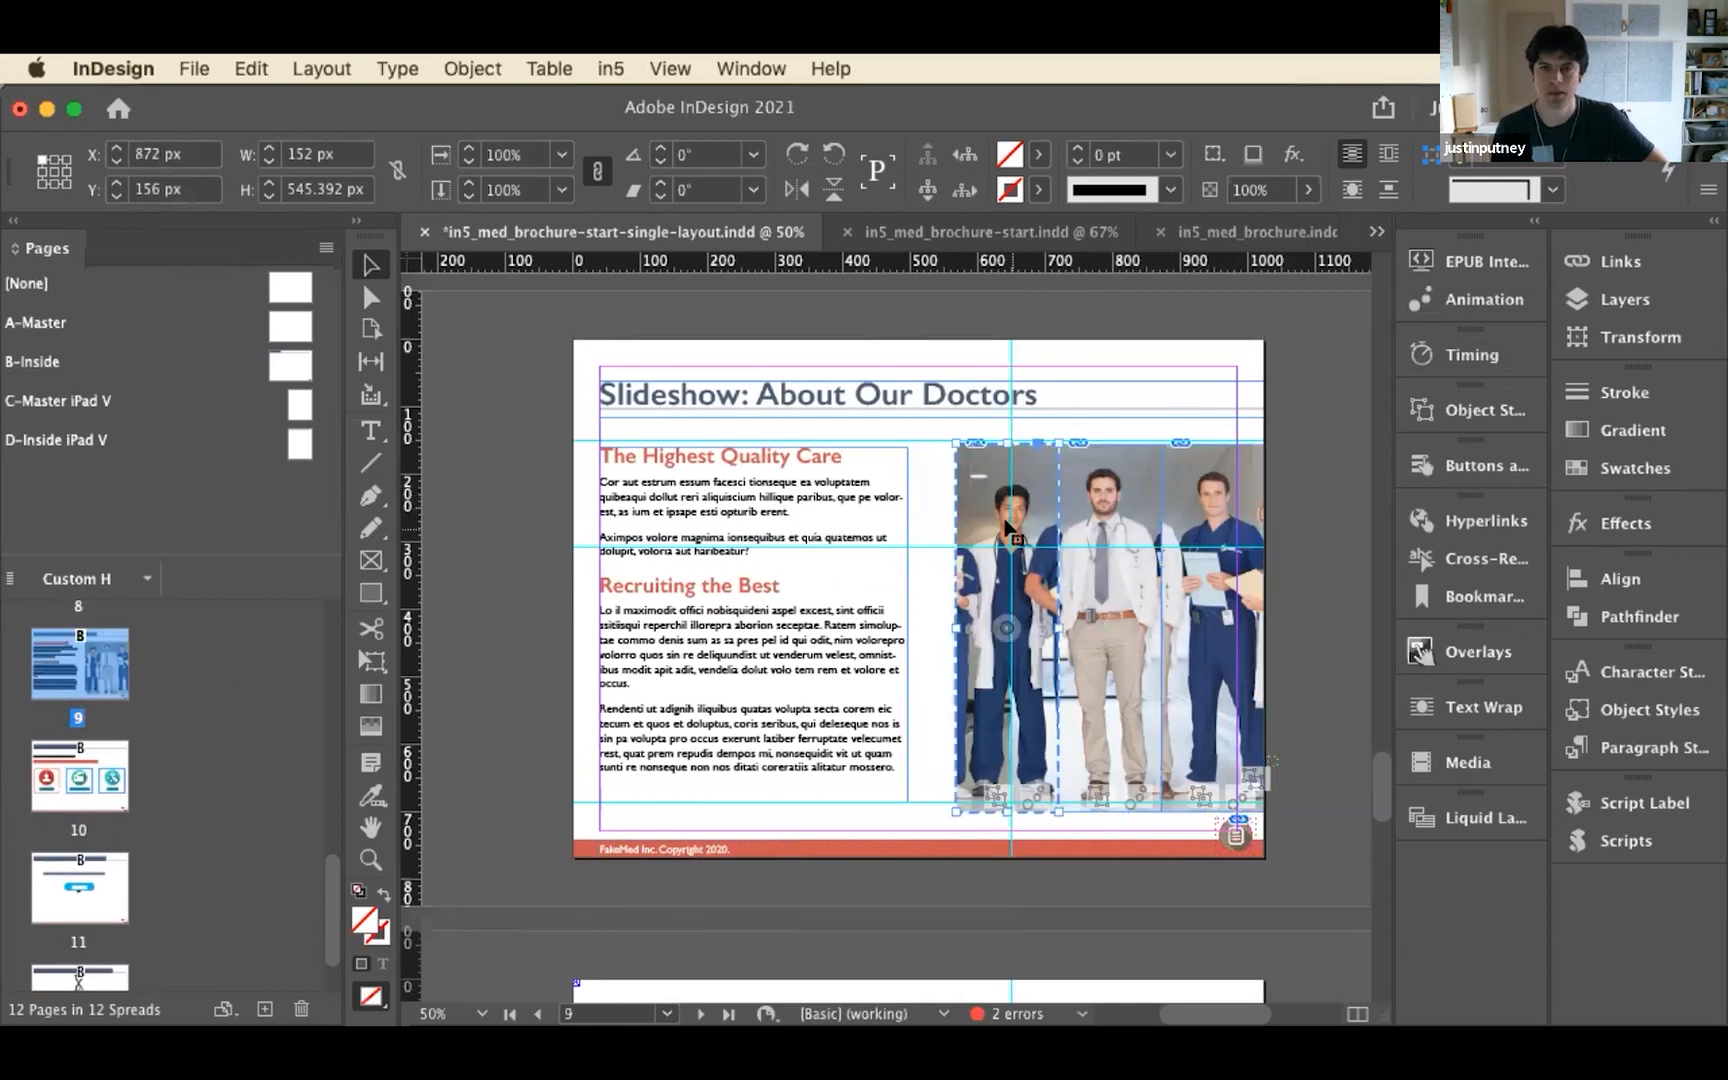
pyautogui.click(600, 68)
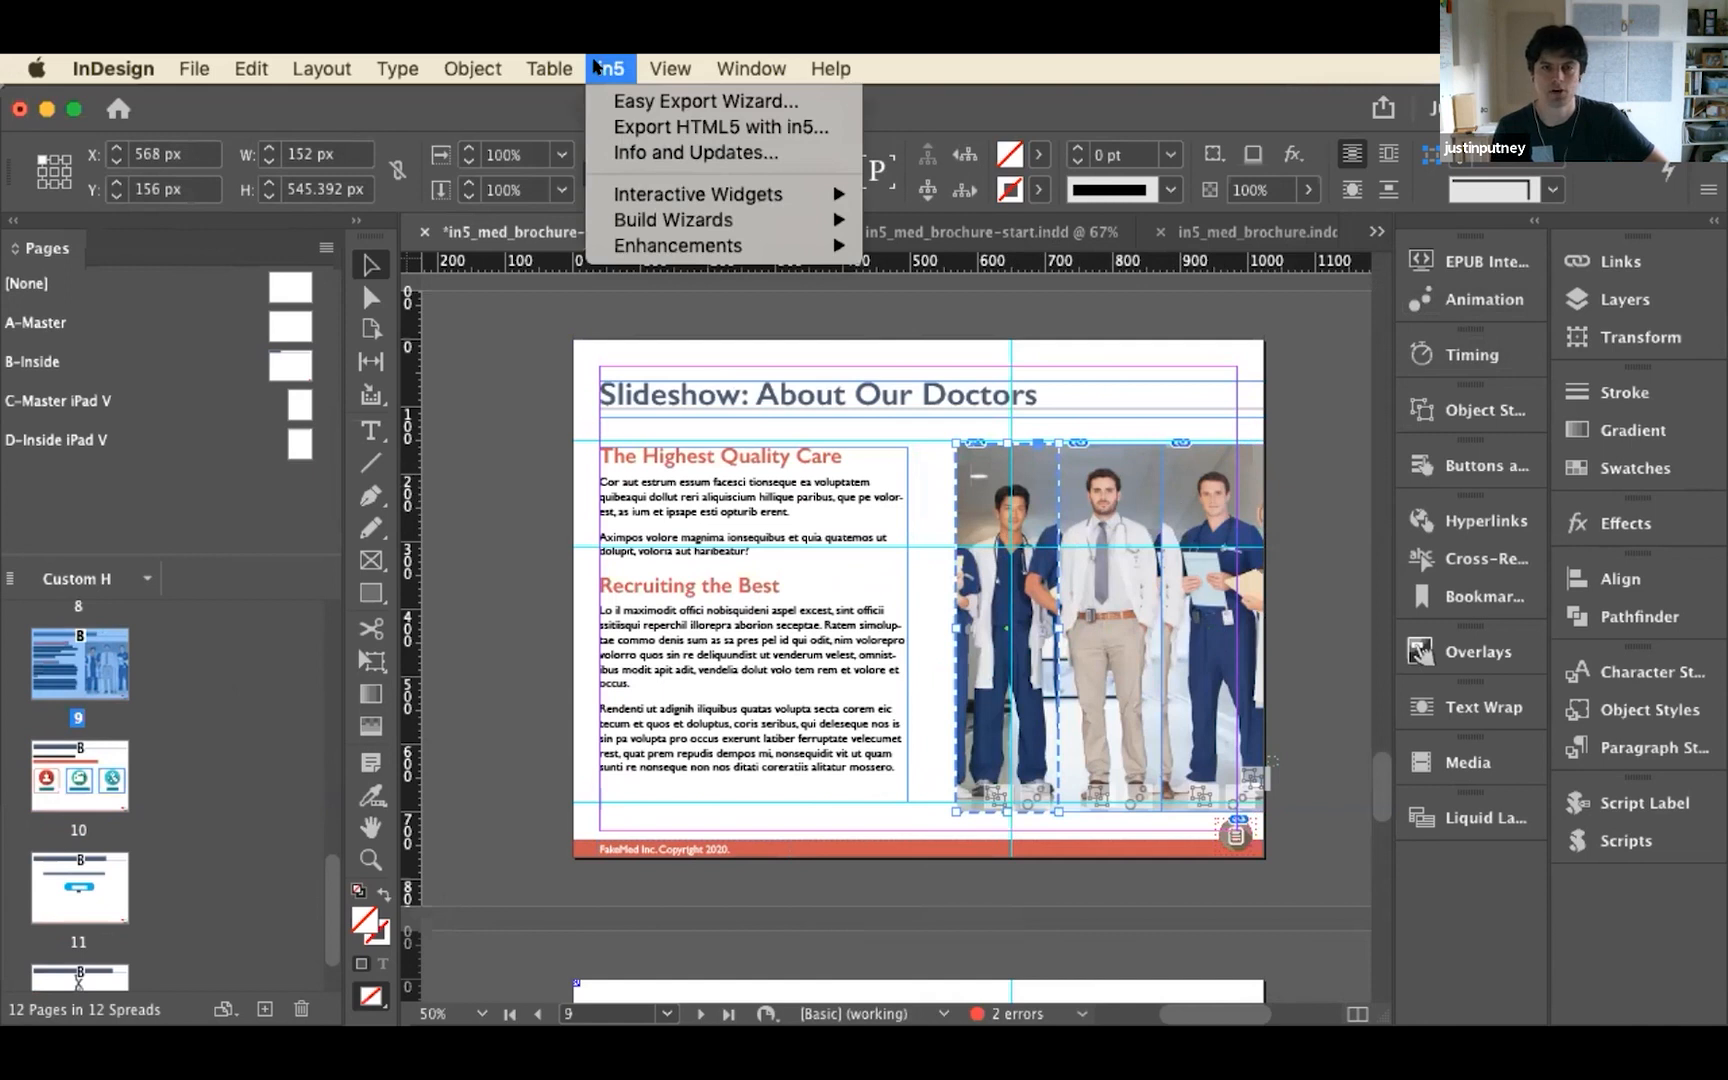
pyautogui.moveTo(655, 182)
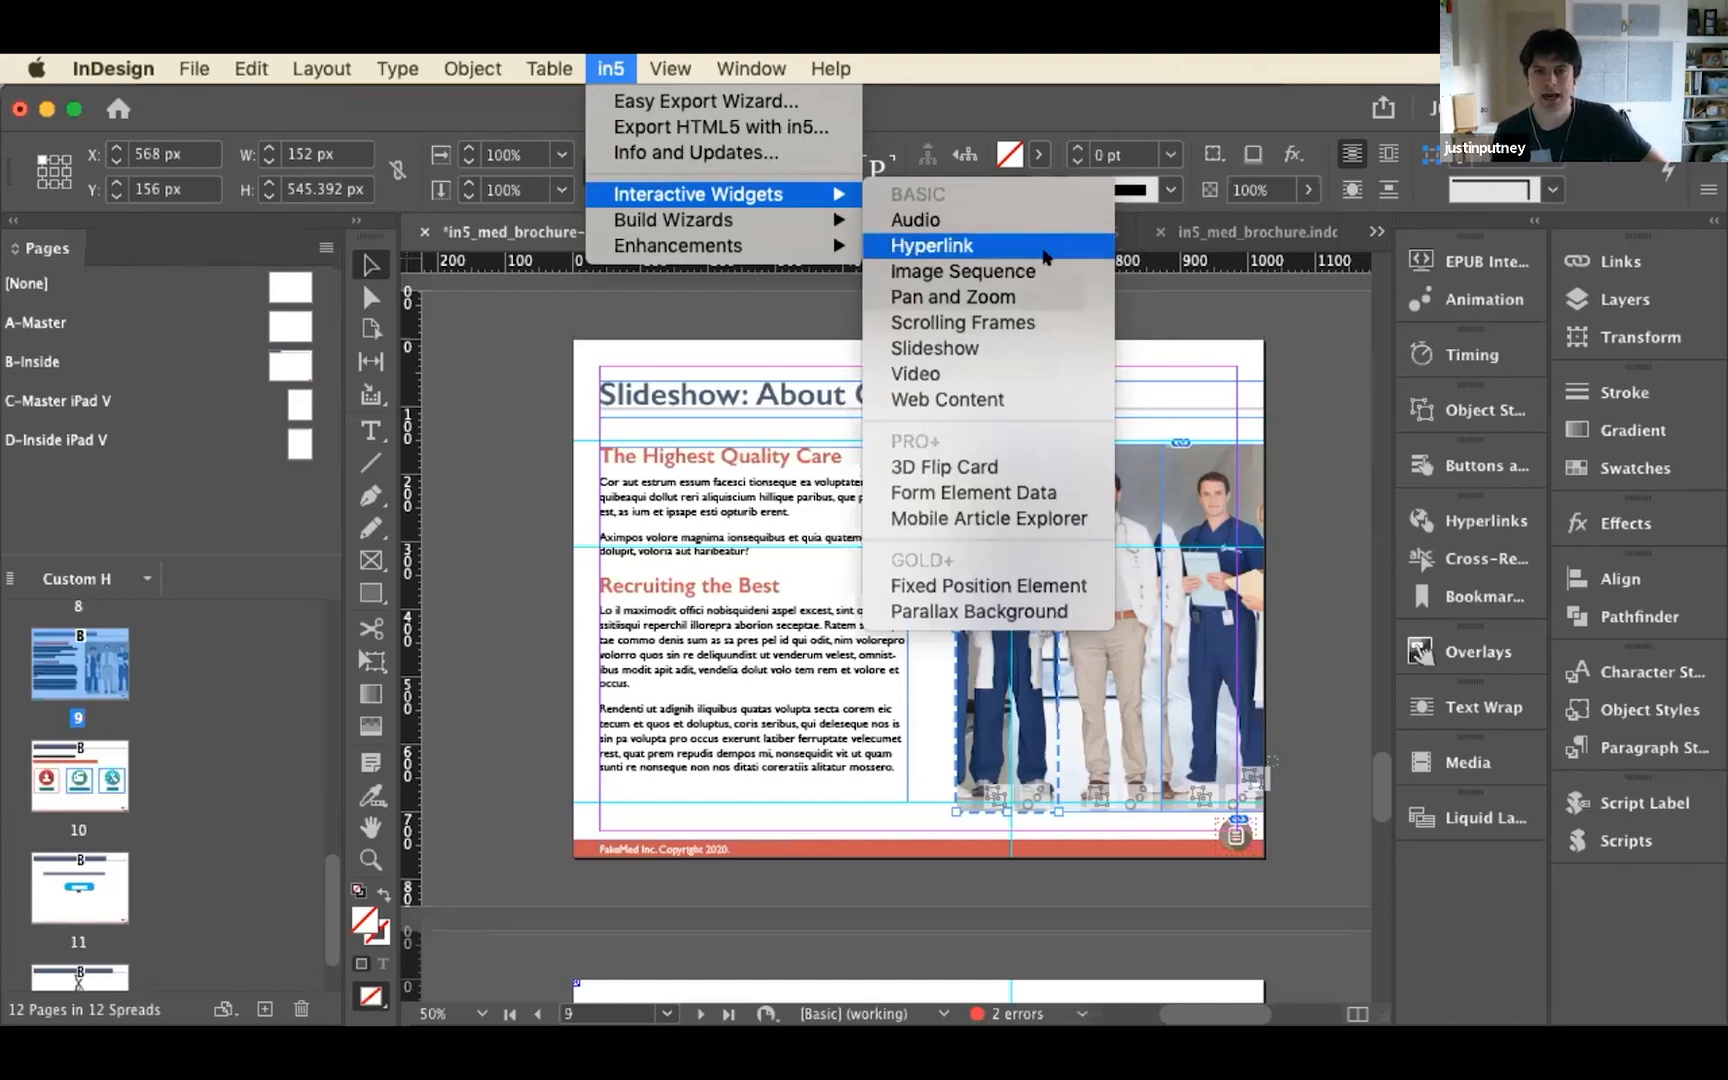
pyautogui.click(1028, 349)
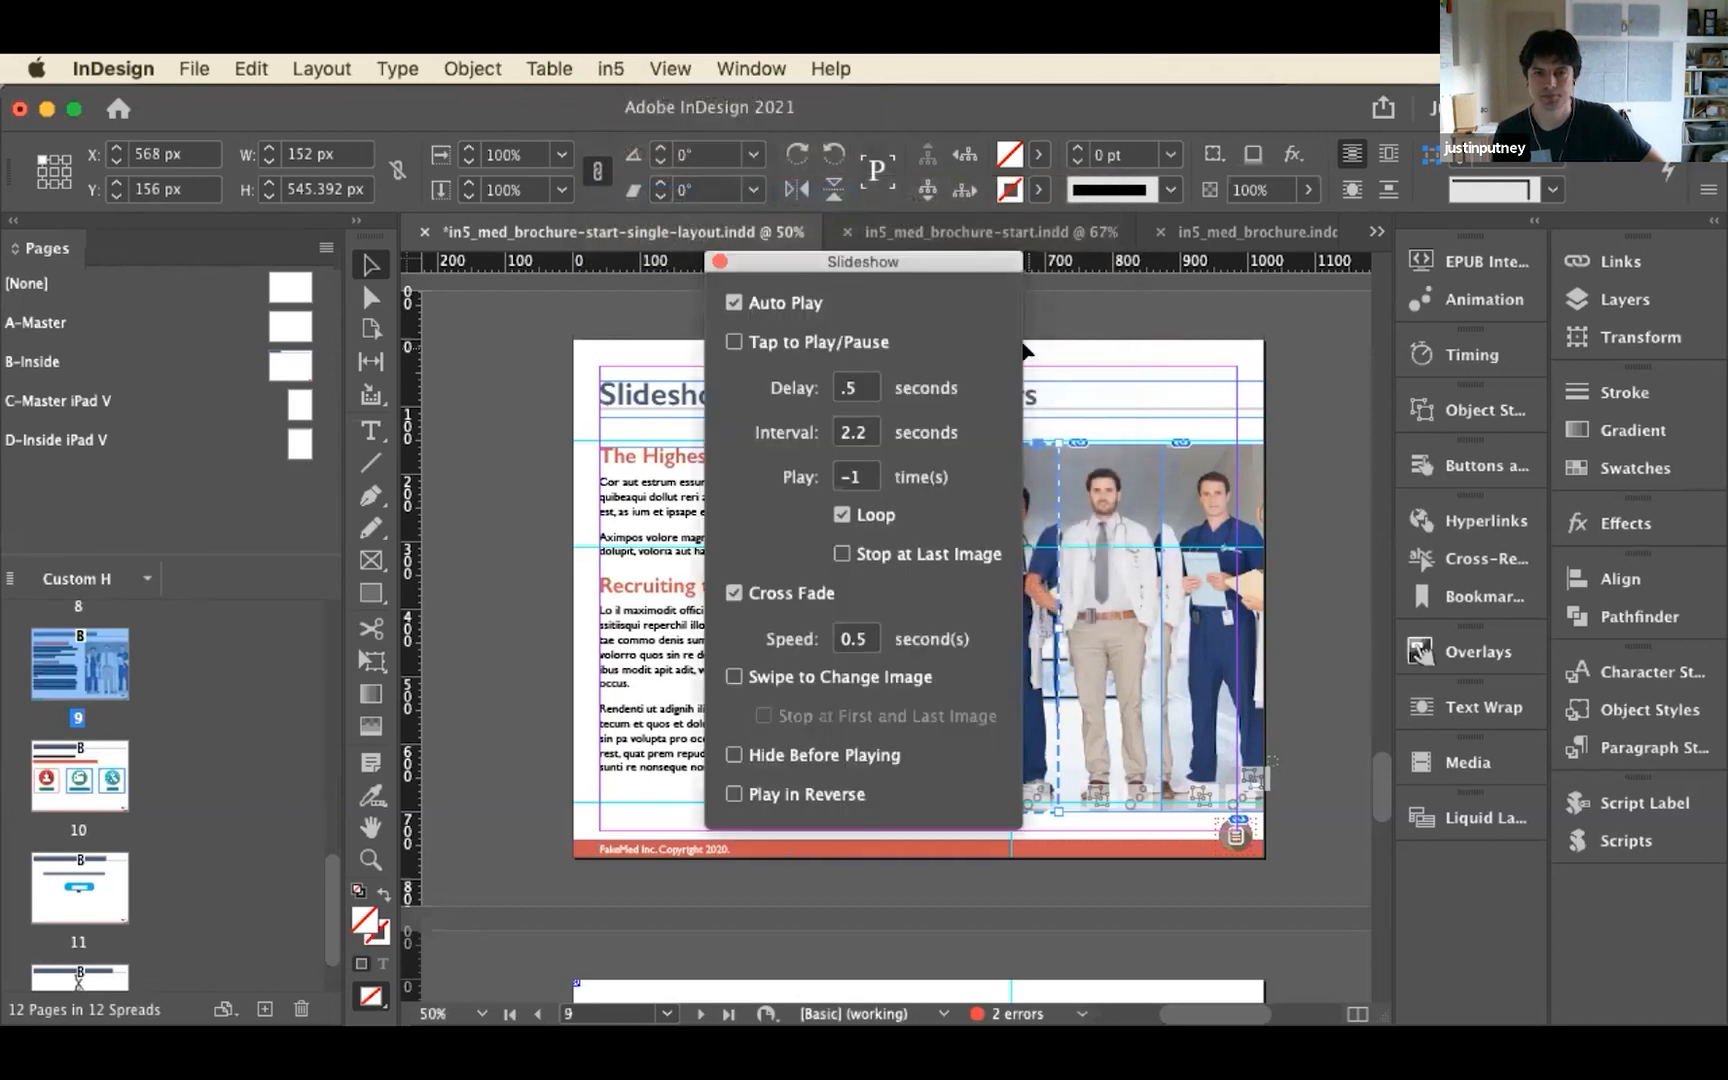
pyautogui.moveTo(945, 267); pyautogui.dragTo(838, 280)
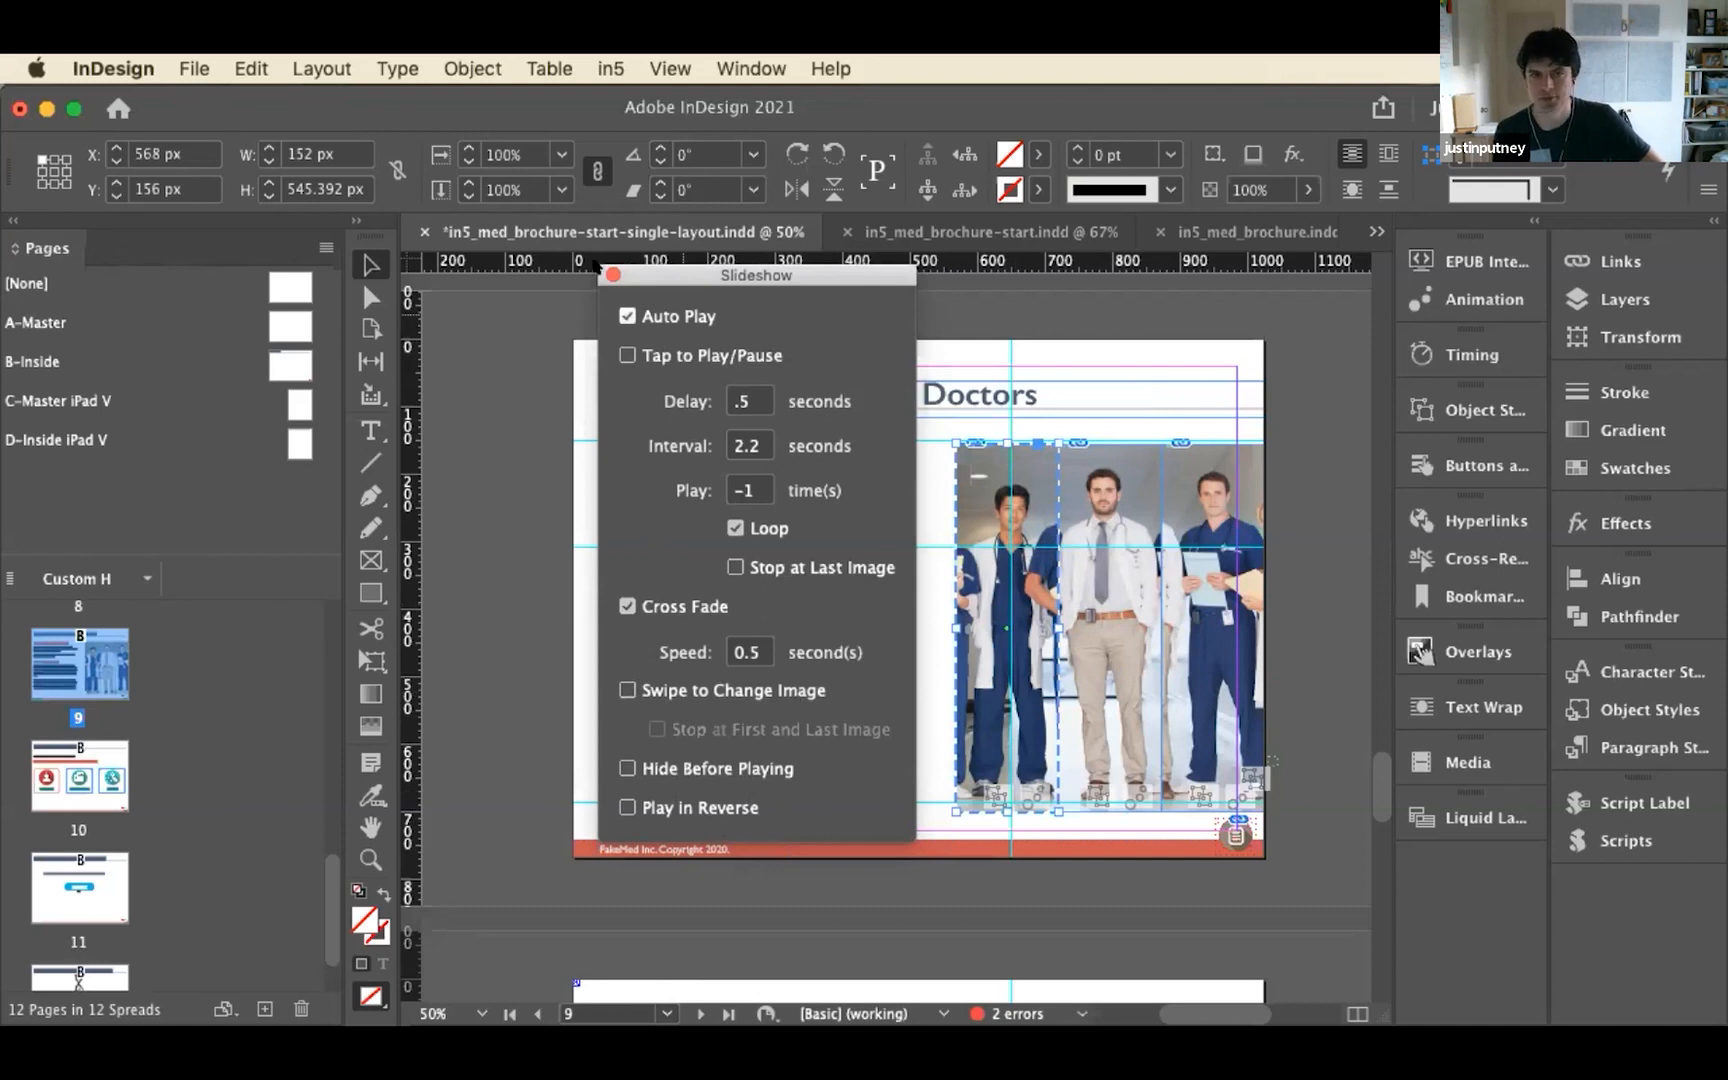
# Examine the object states of the first doctor strip by switching between State 1, State 2 and State 2 copy
pyautogui.click(1490, 408)
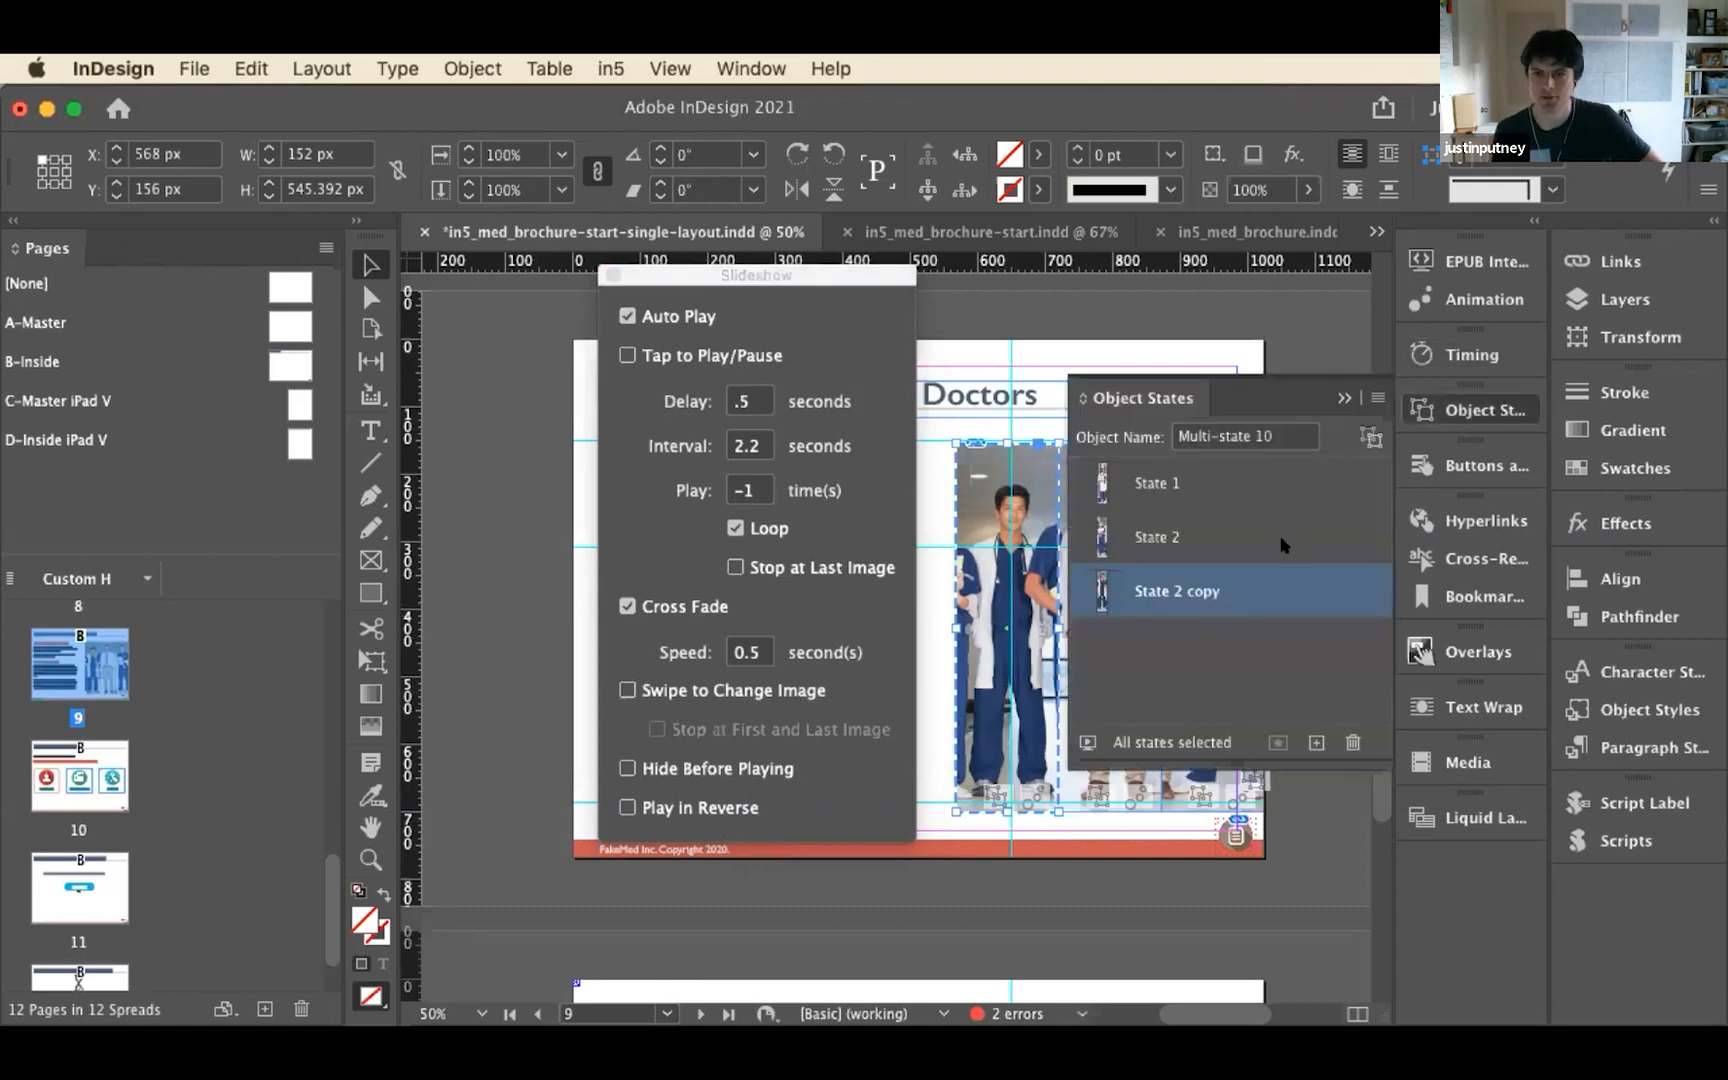
pyautogui.click(1222, 480)
pyautogui.click(1224, 541)
pyautogui.click(1222, 570)
pyautogui.click(1220, 551)
pyautogui.click(1215, 478)
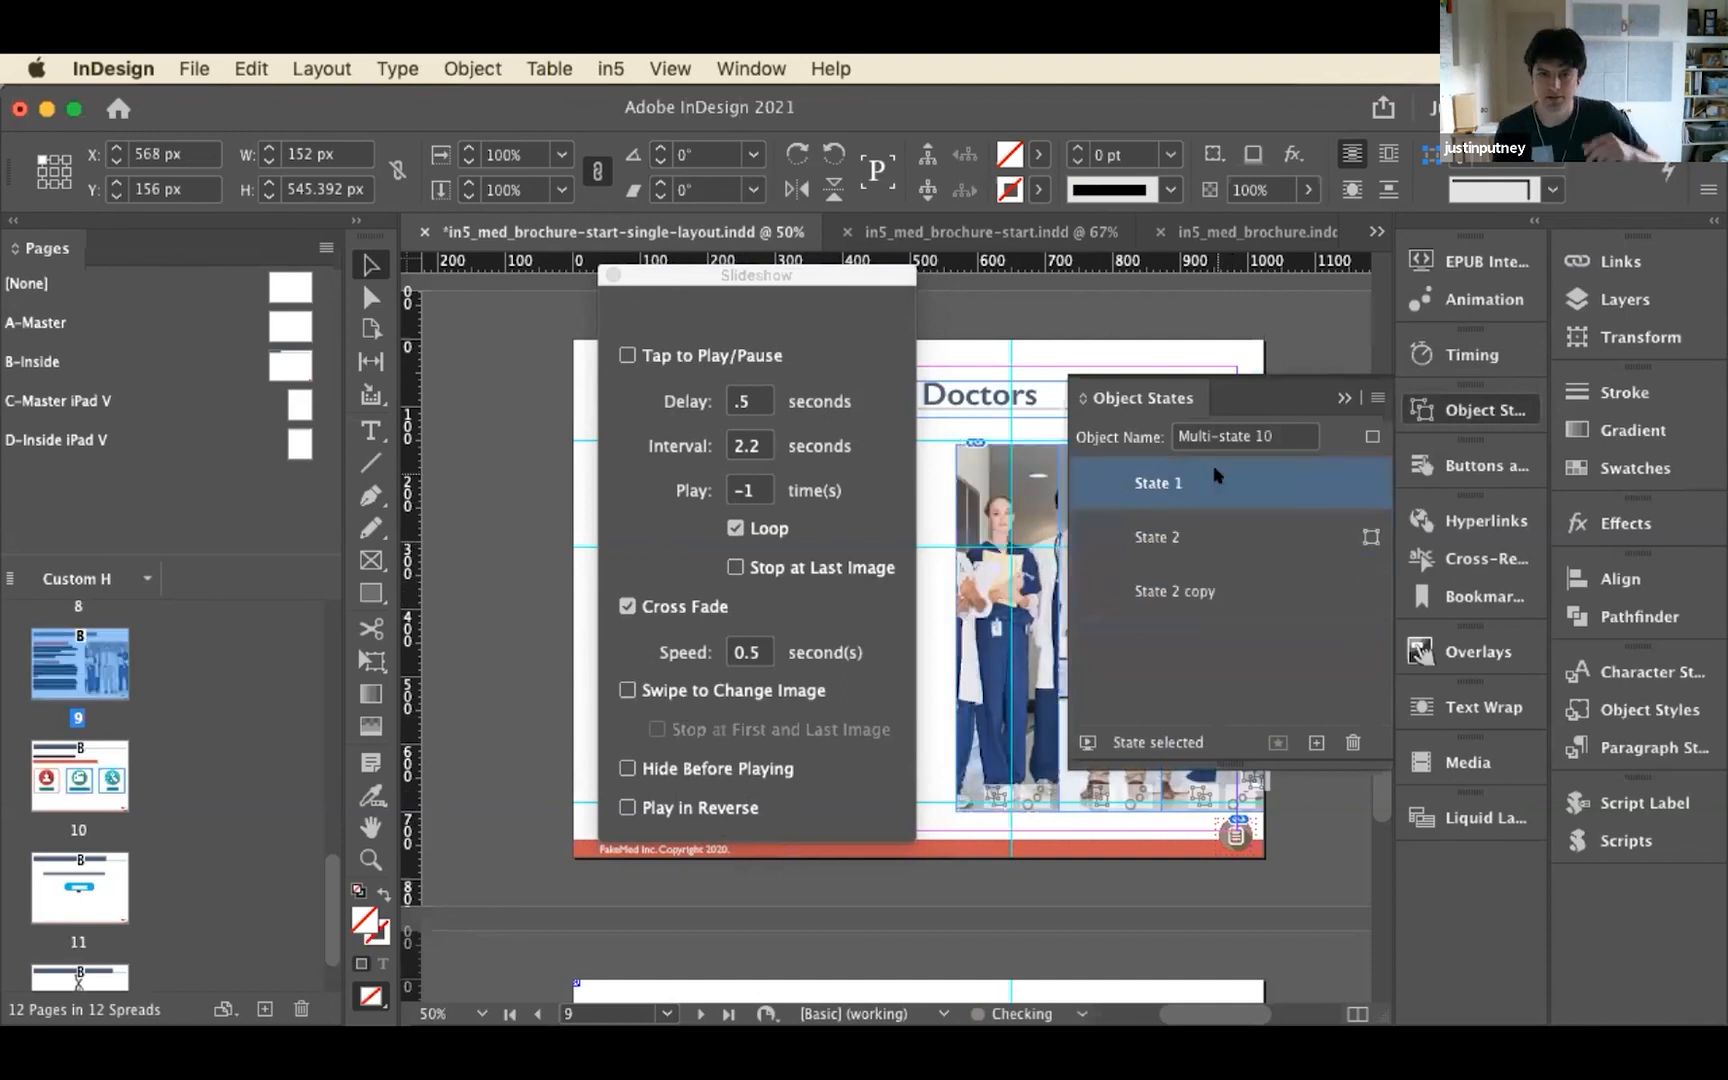
pyautogui.click(1222, 538)
pyautogui.click(1232, 588)
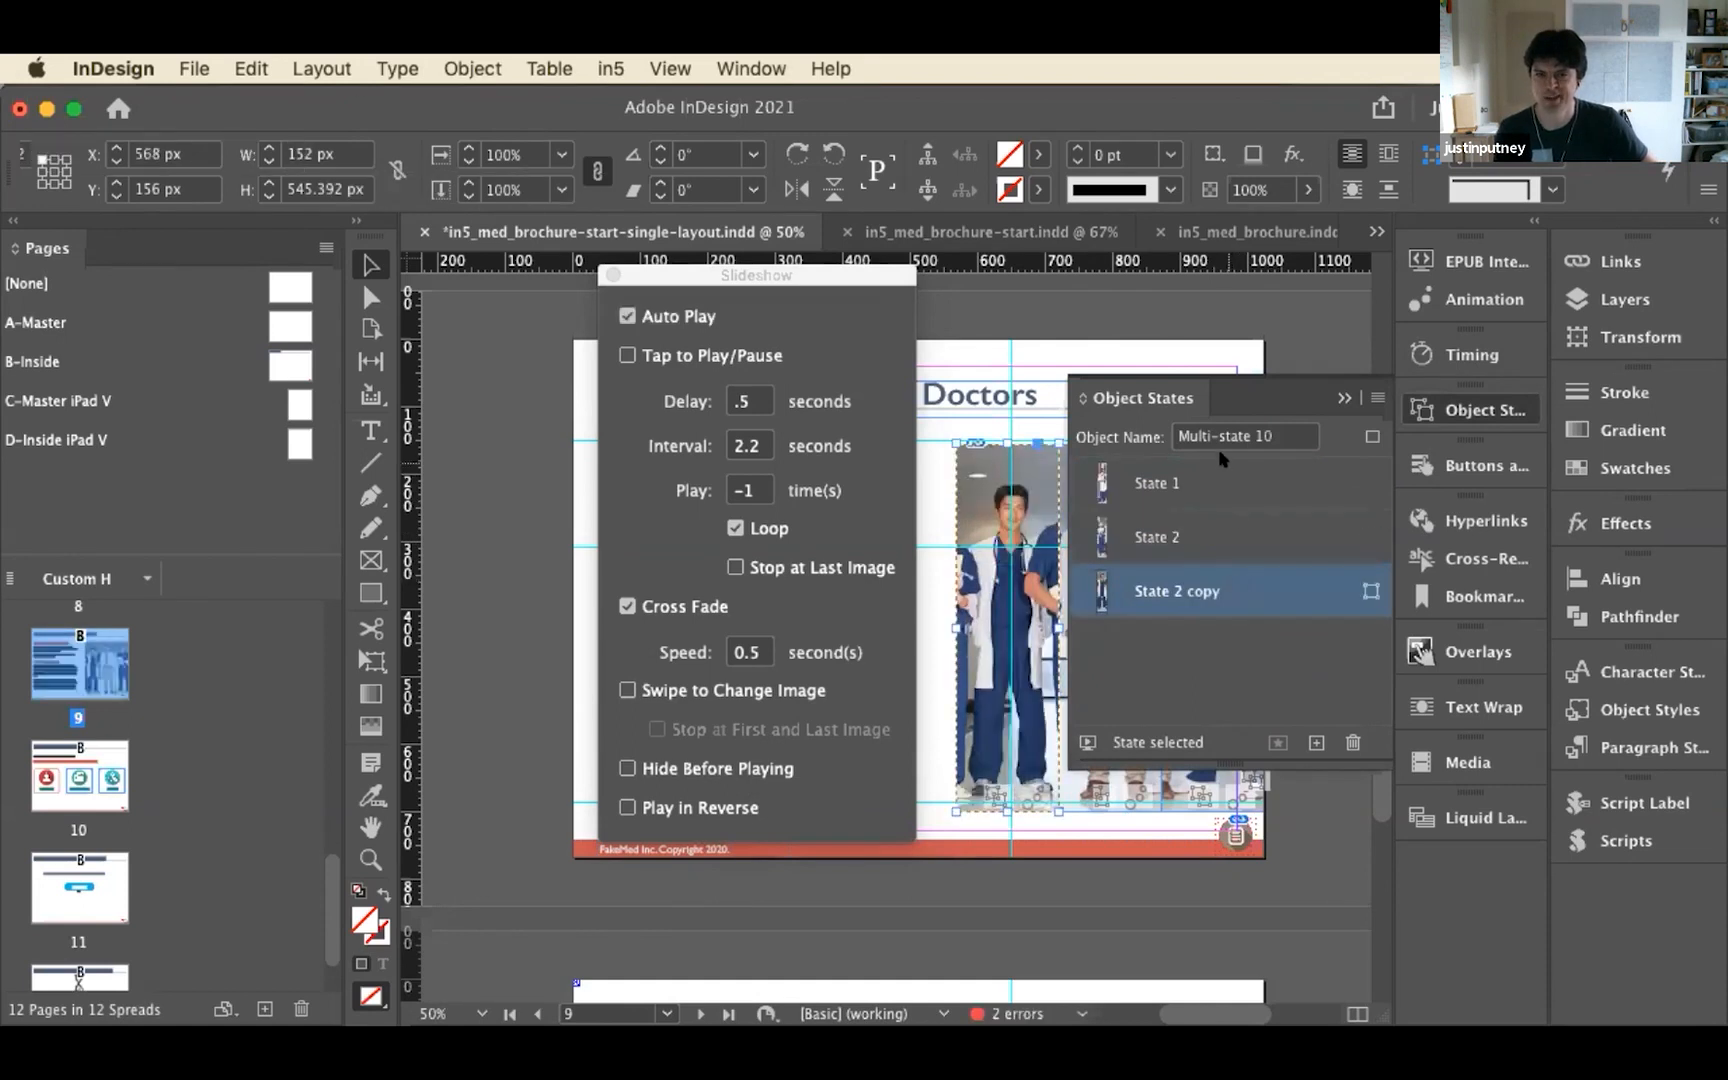
pyautogui.click(1222, 472)
pyautogui.click(1215, 537)
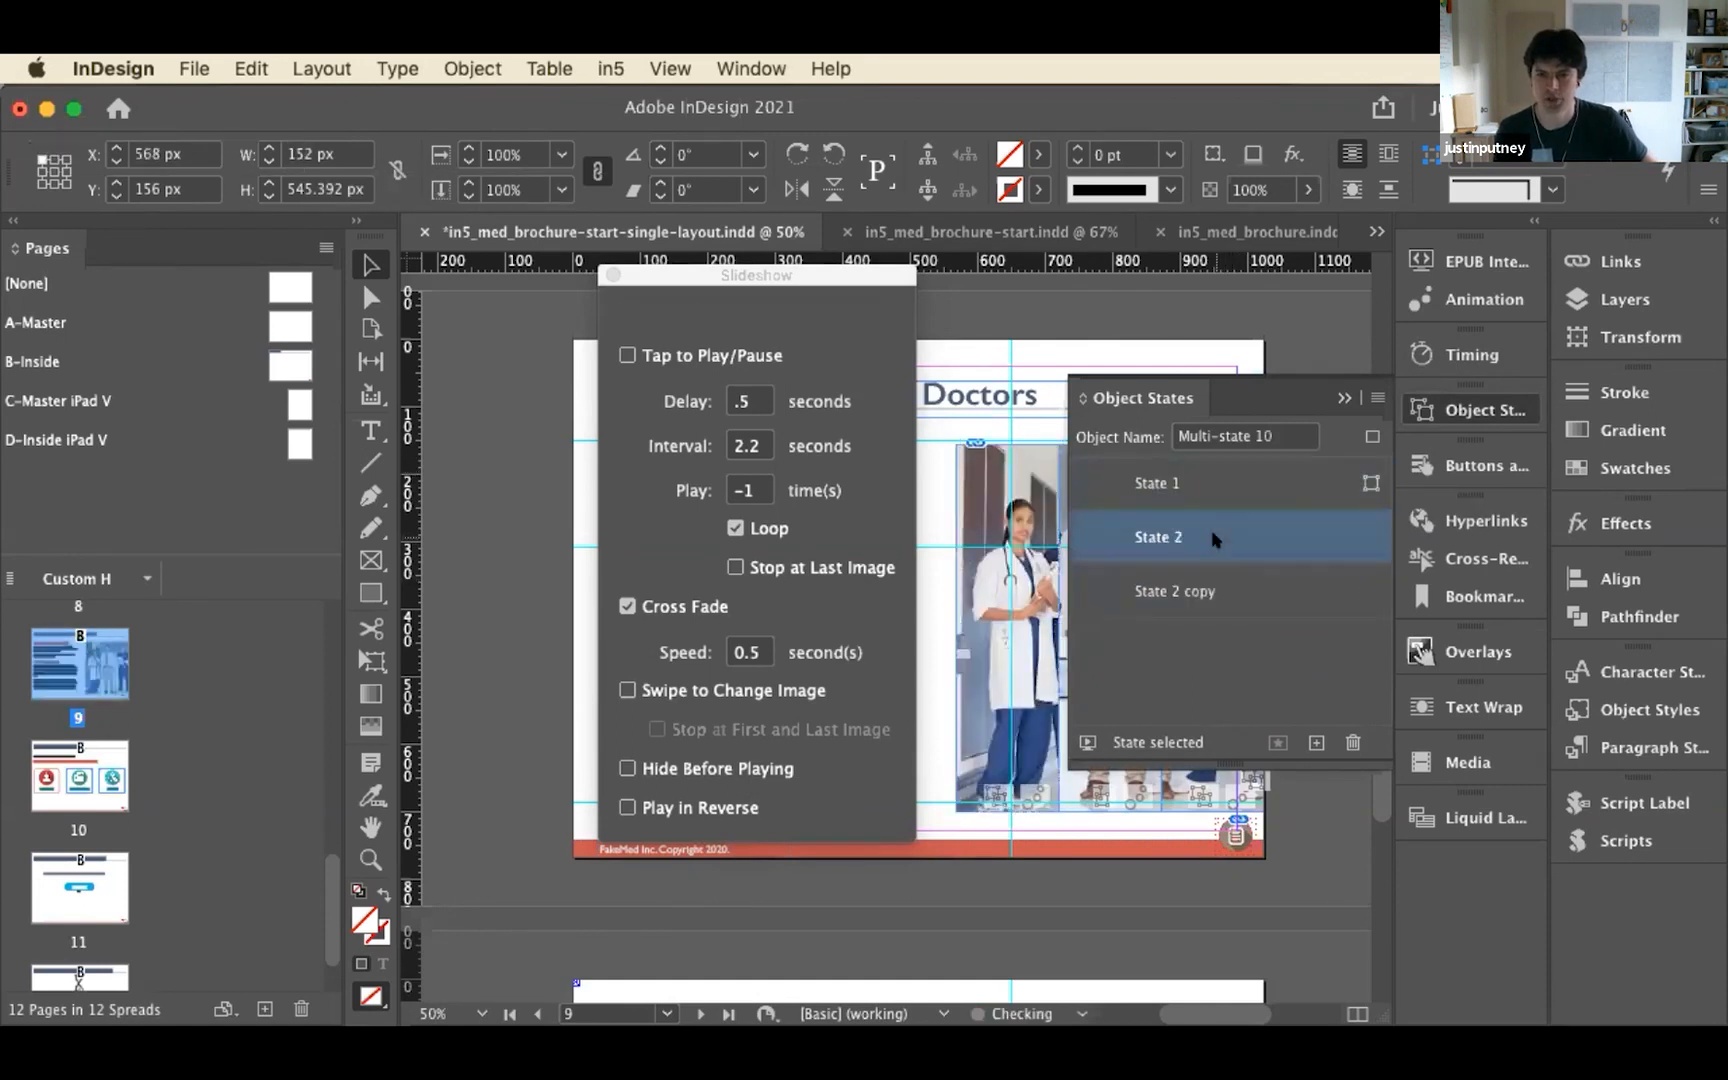
pyautogui.click(1210, 588)
# Examine the middle doctor strip's object states and compare its slideshow timing with the third strip's
pyautogui.click(1137, 800)
pyautogui.click(1194, 480)
pyautogui.click(1205, 532)
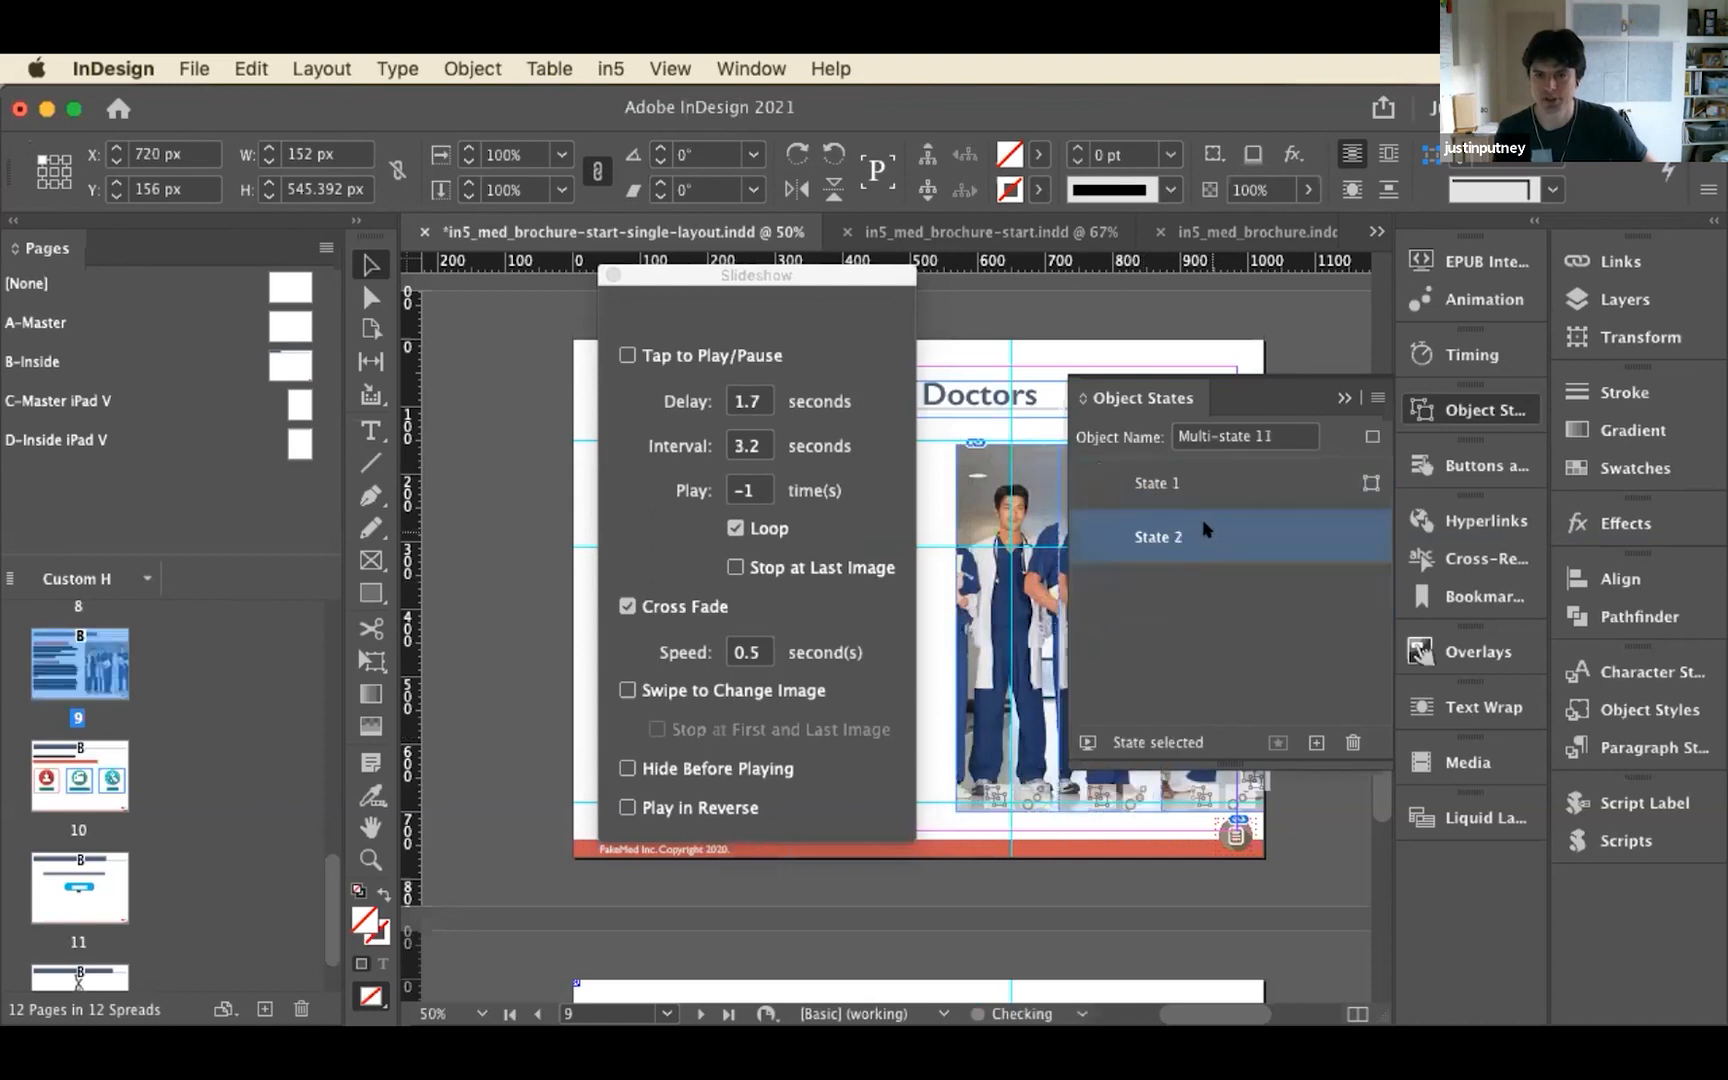
pyautogui.click(1458, 400)
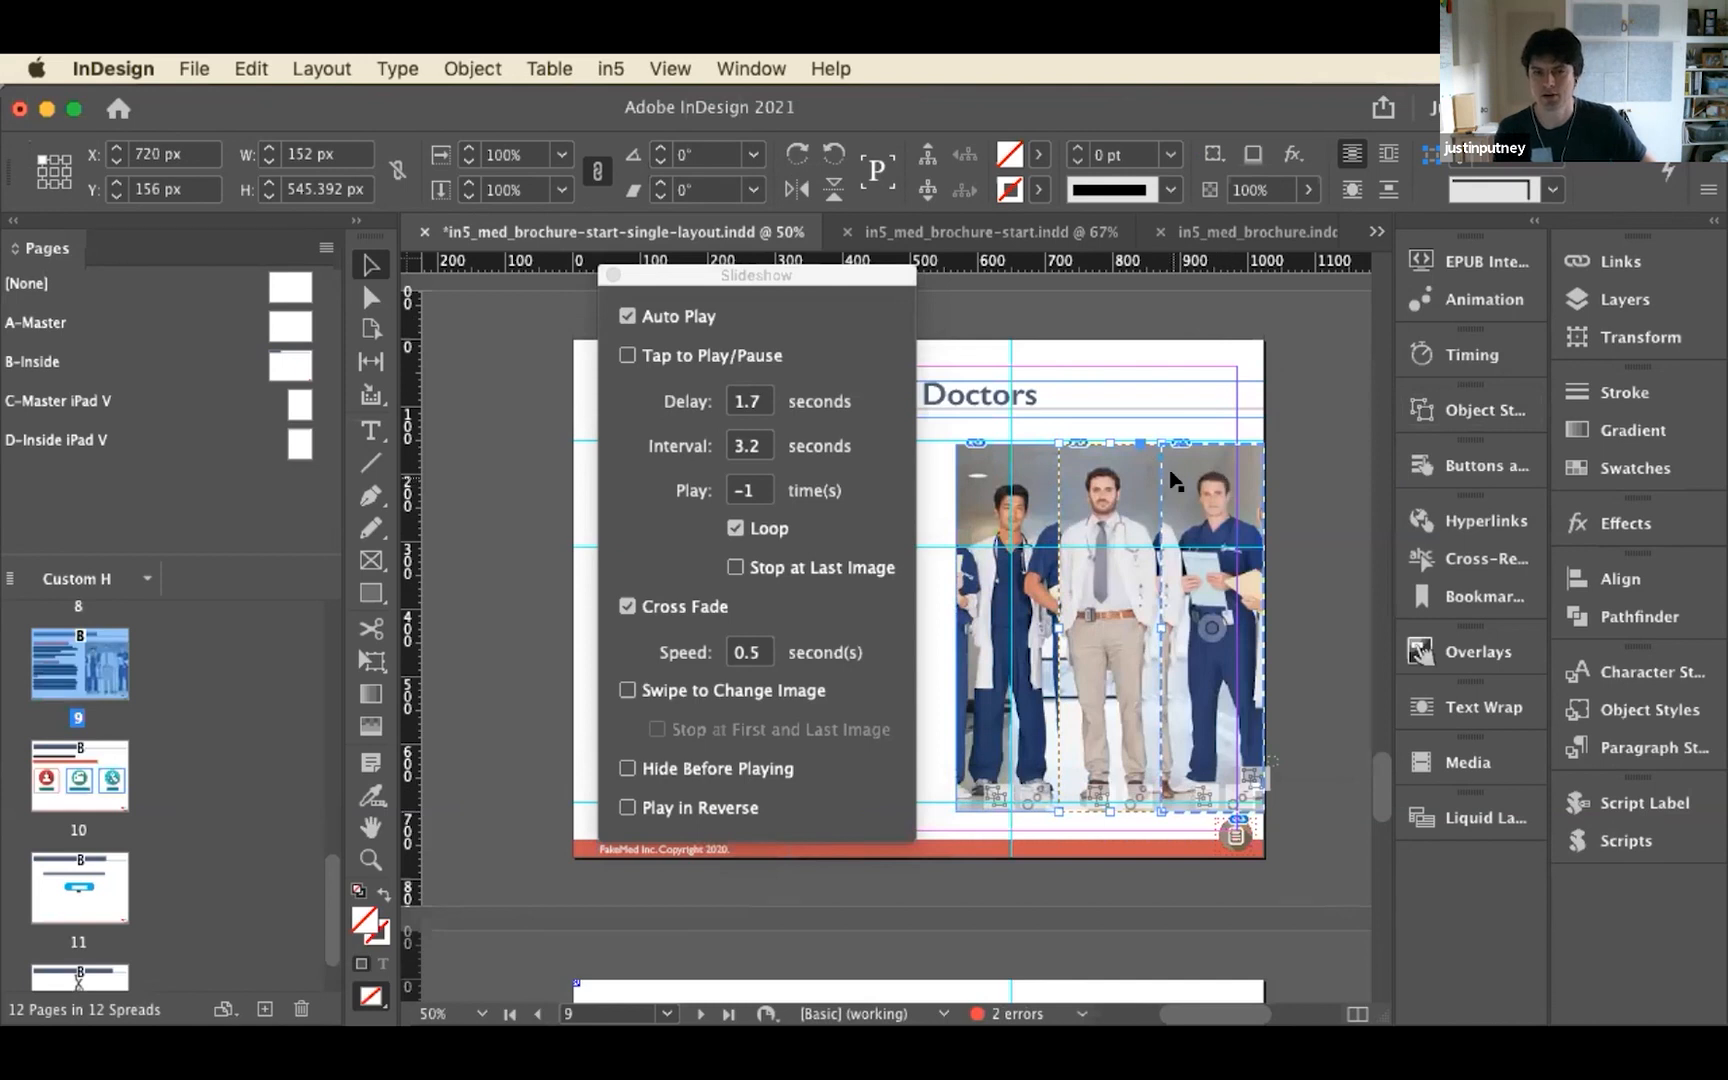
pyautogui.click(1210, 484)
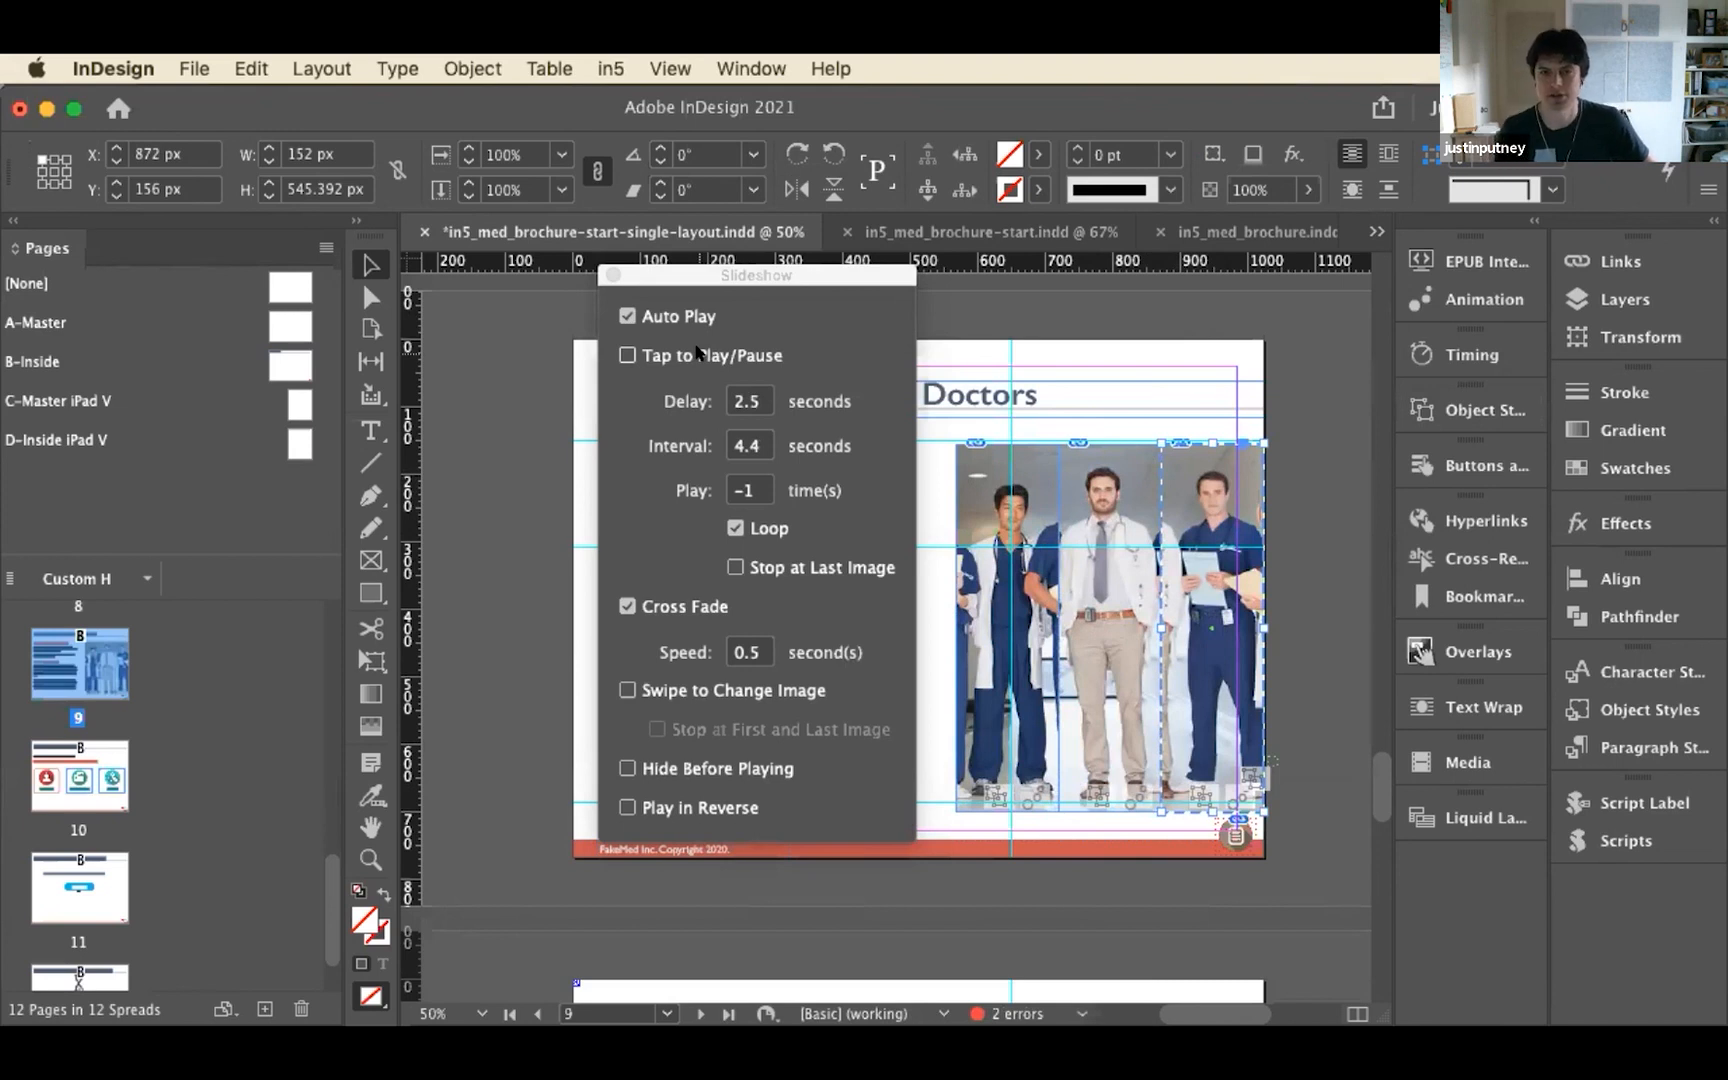
# Add a new page after page 9 and move the Slideshow widget off its layout area
pyautogui.click(598, 276)
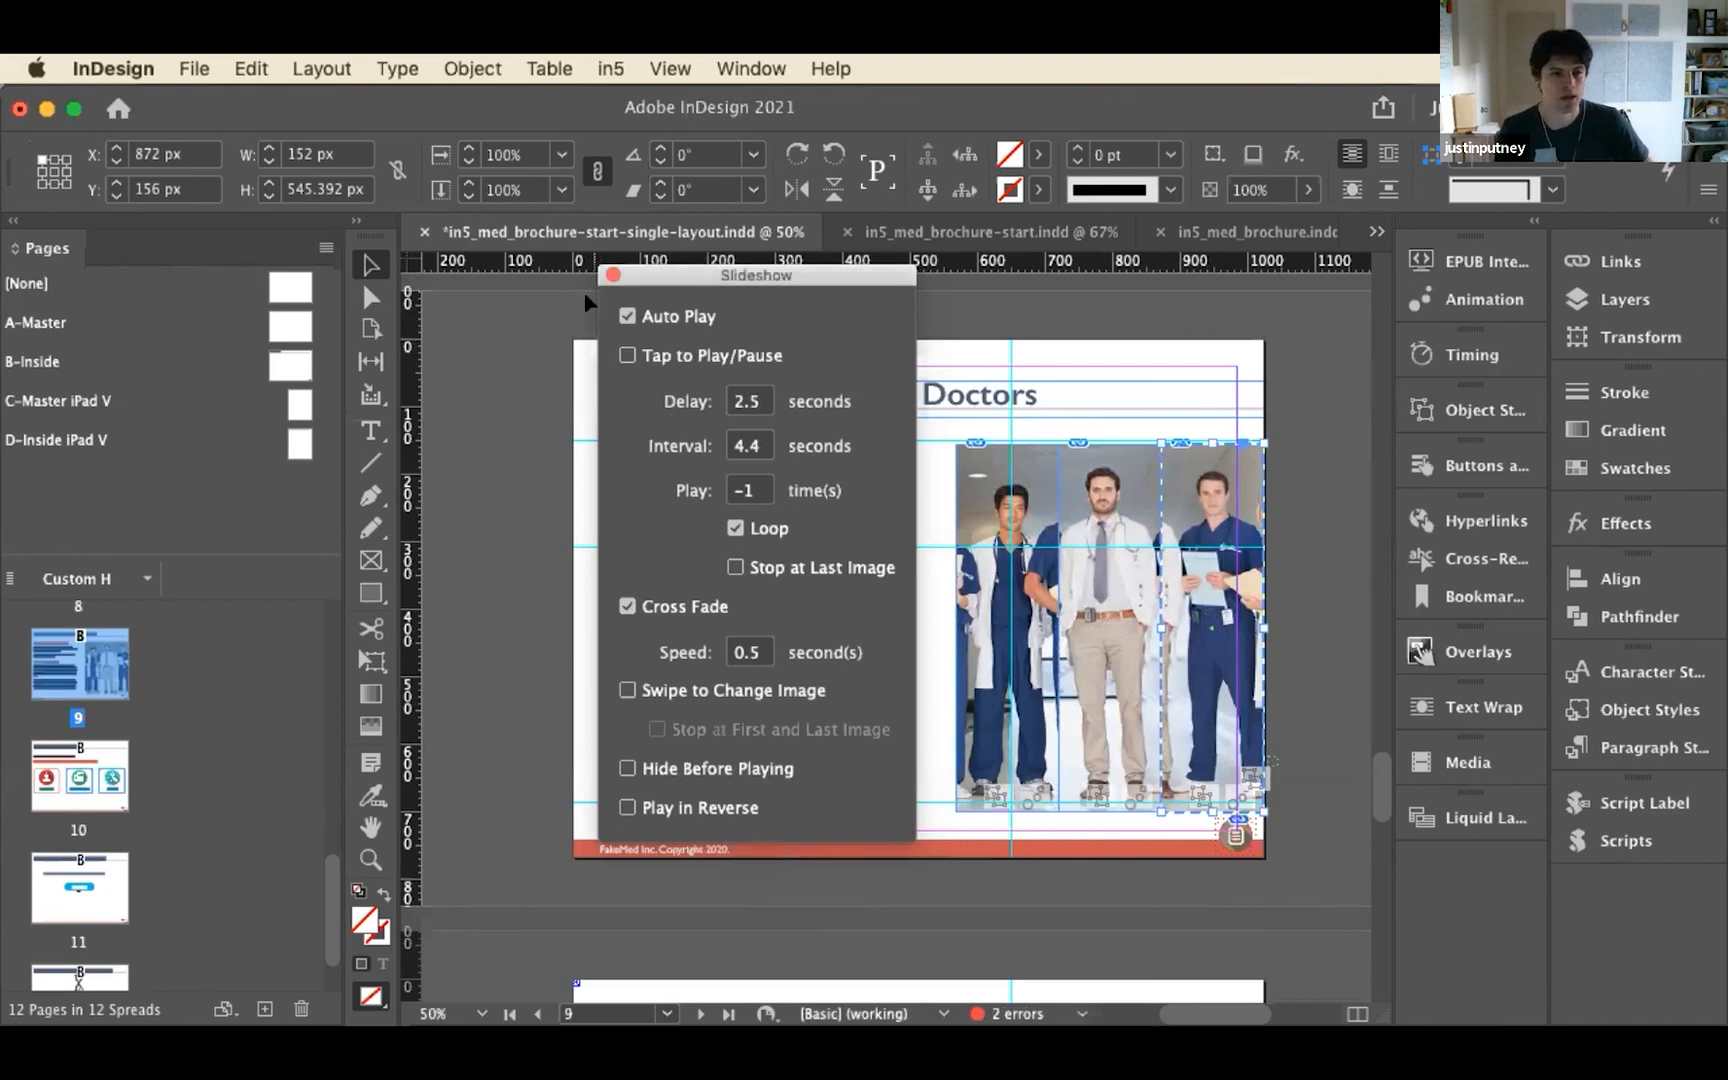
pyautogui.click(255, 1011)
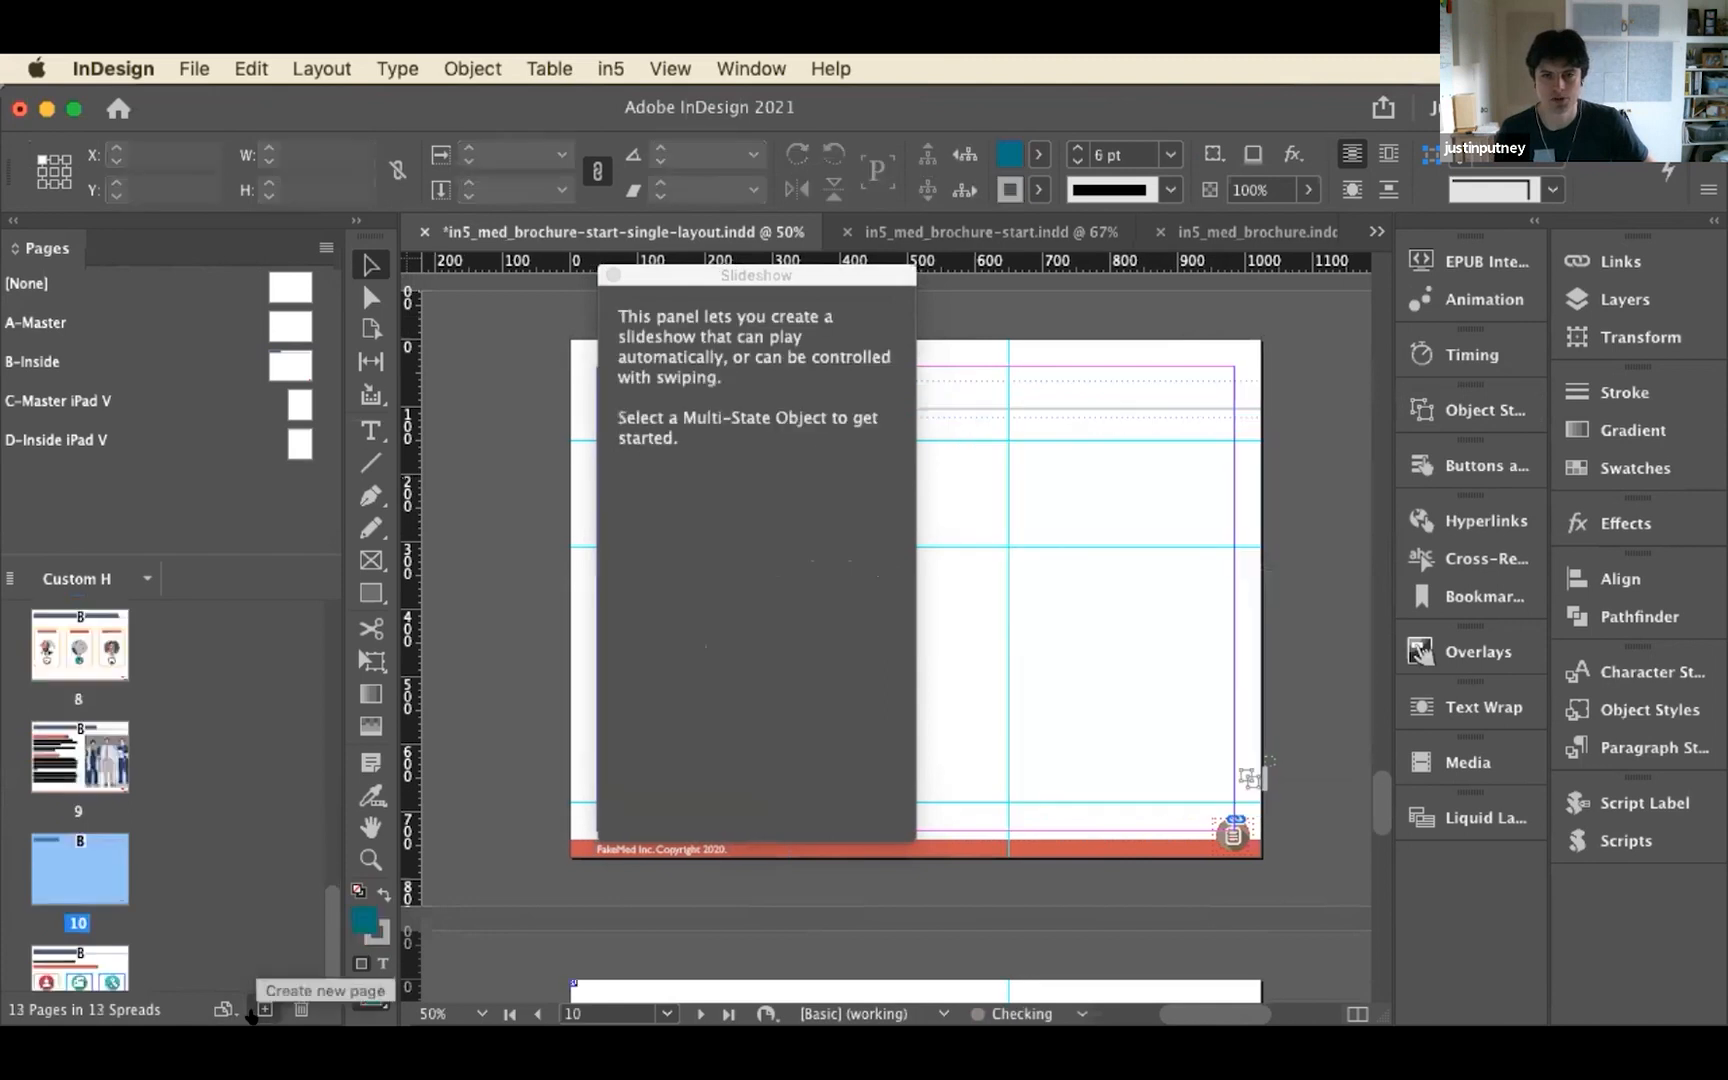
pyautogui.moveTo(709, 276); pyautogui.dragTo(1455, 242)
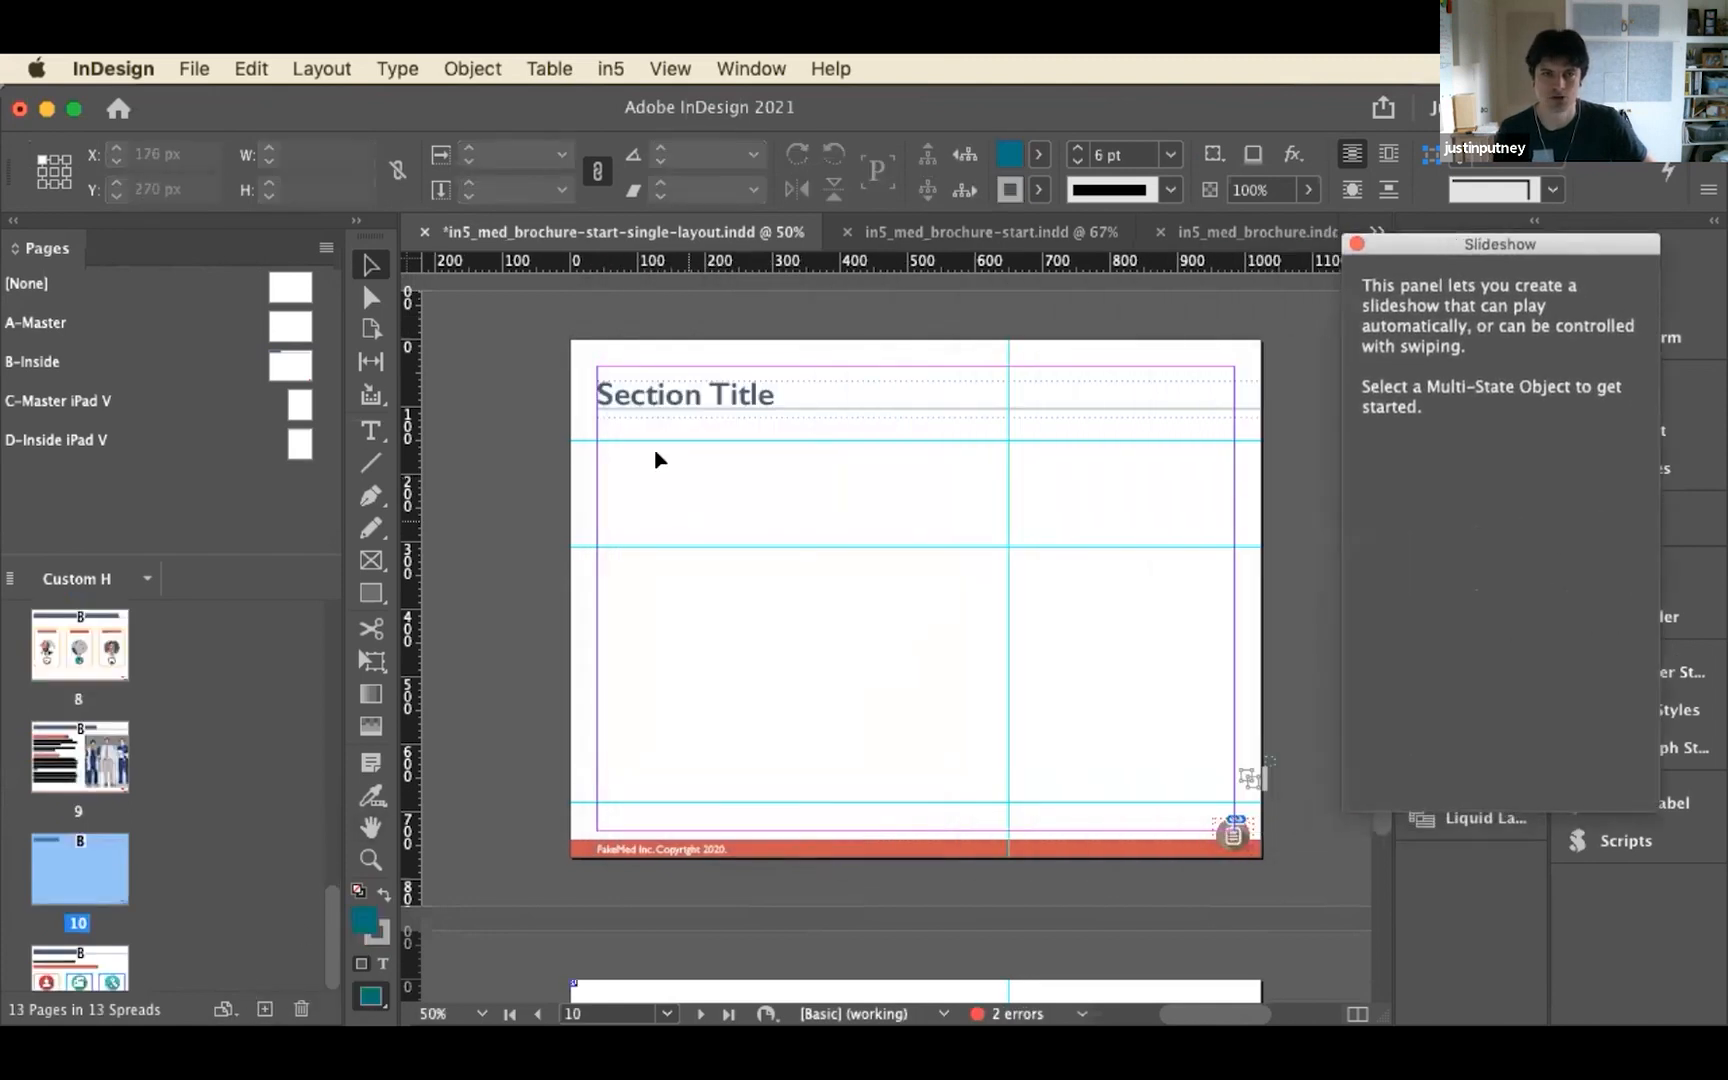
# Build a slideshow on the new page 10 with the Slideshow Builder, using six placeholders, back/next arrows, thumbnails, cross fade and swiping
pyautogui.click(600, 66)
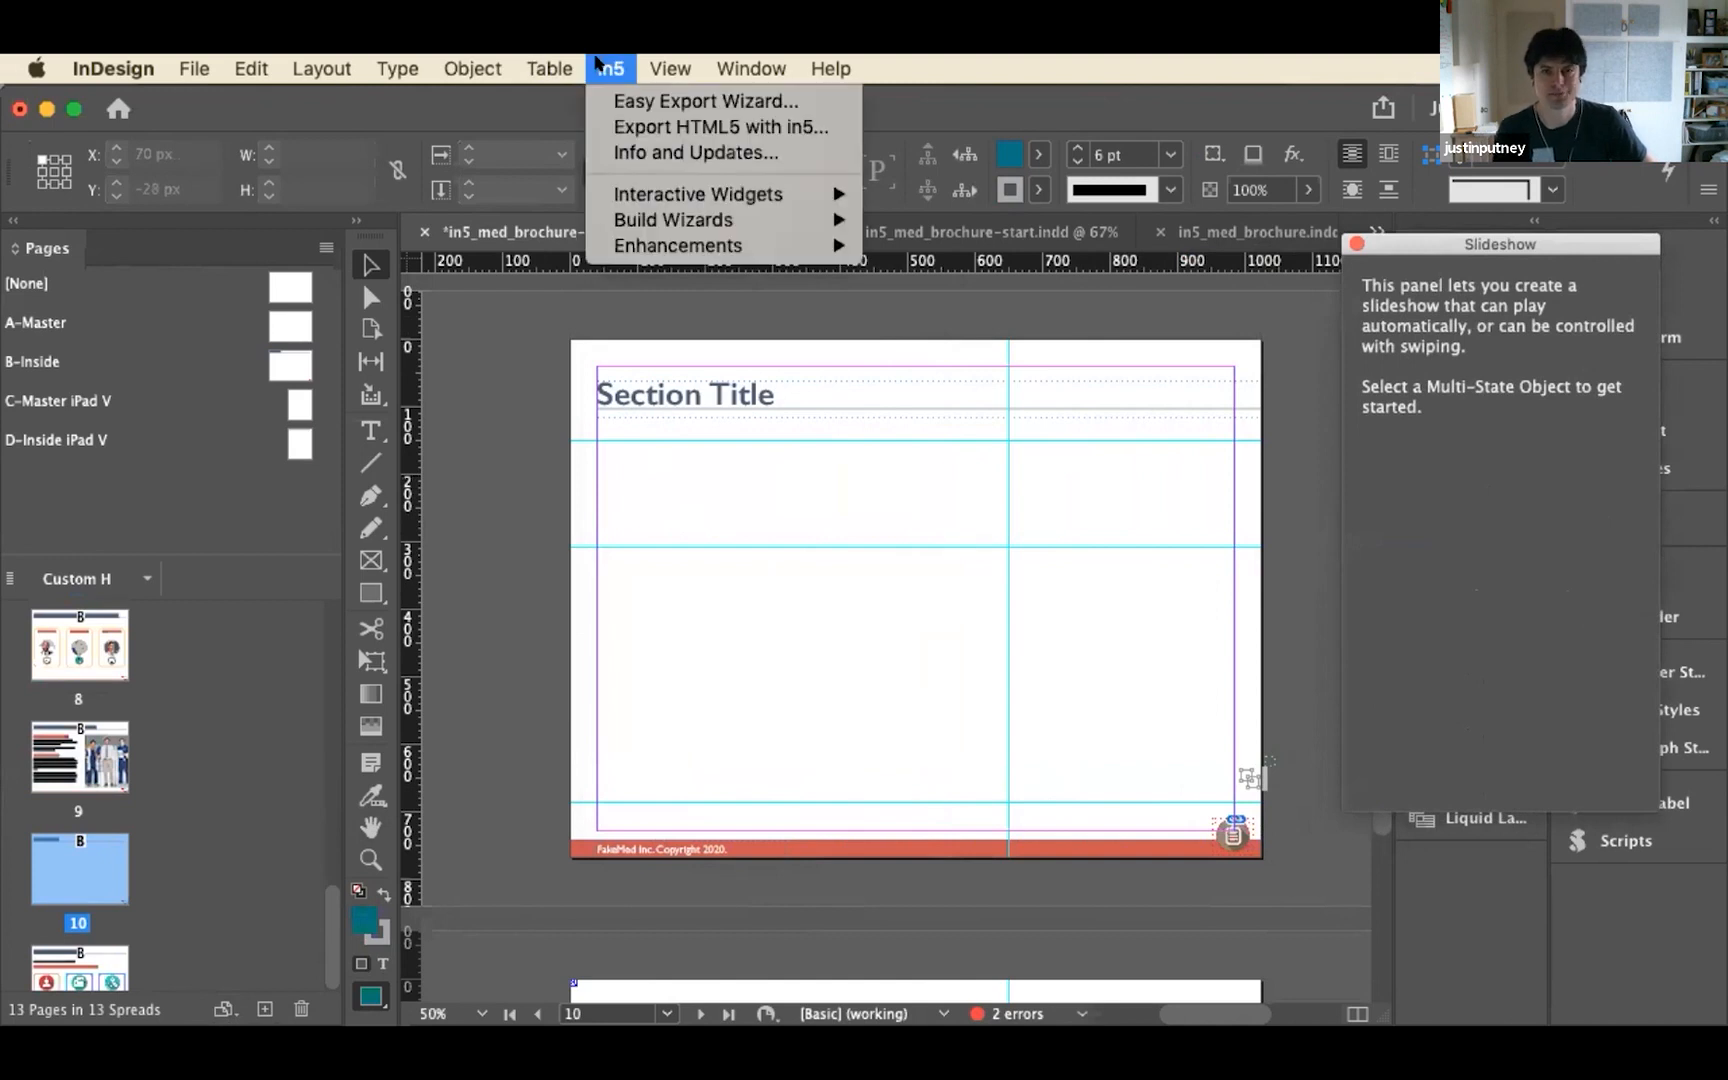
pyautogui.moveTo(662, 224)
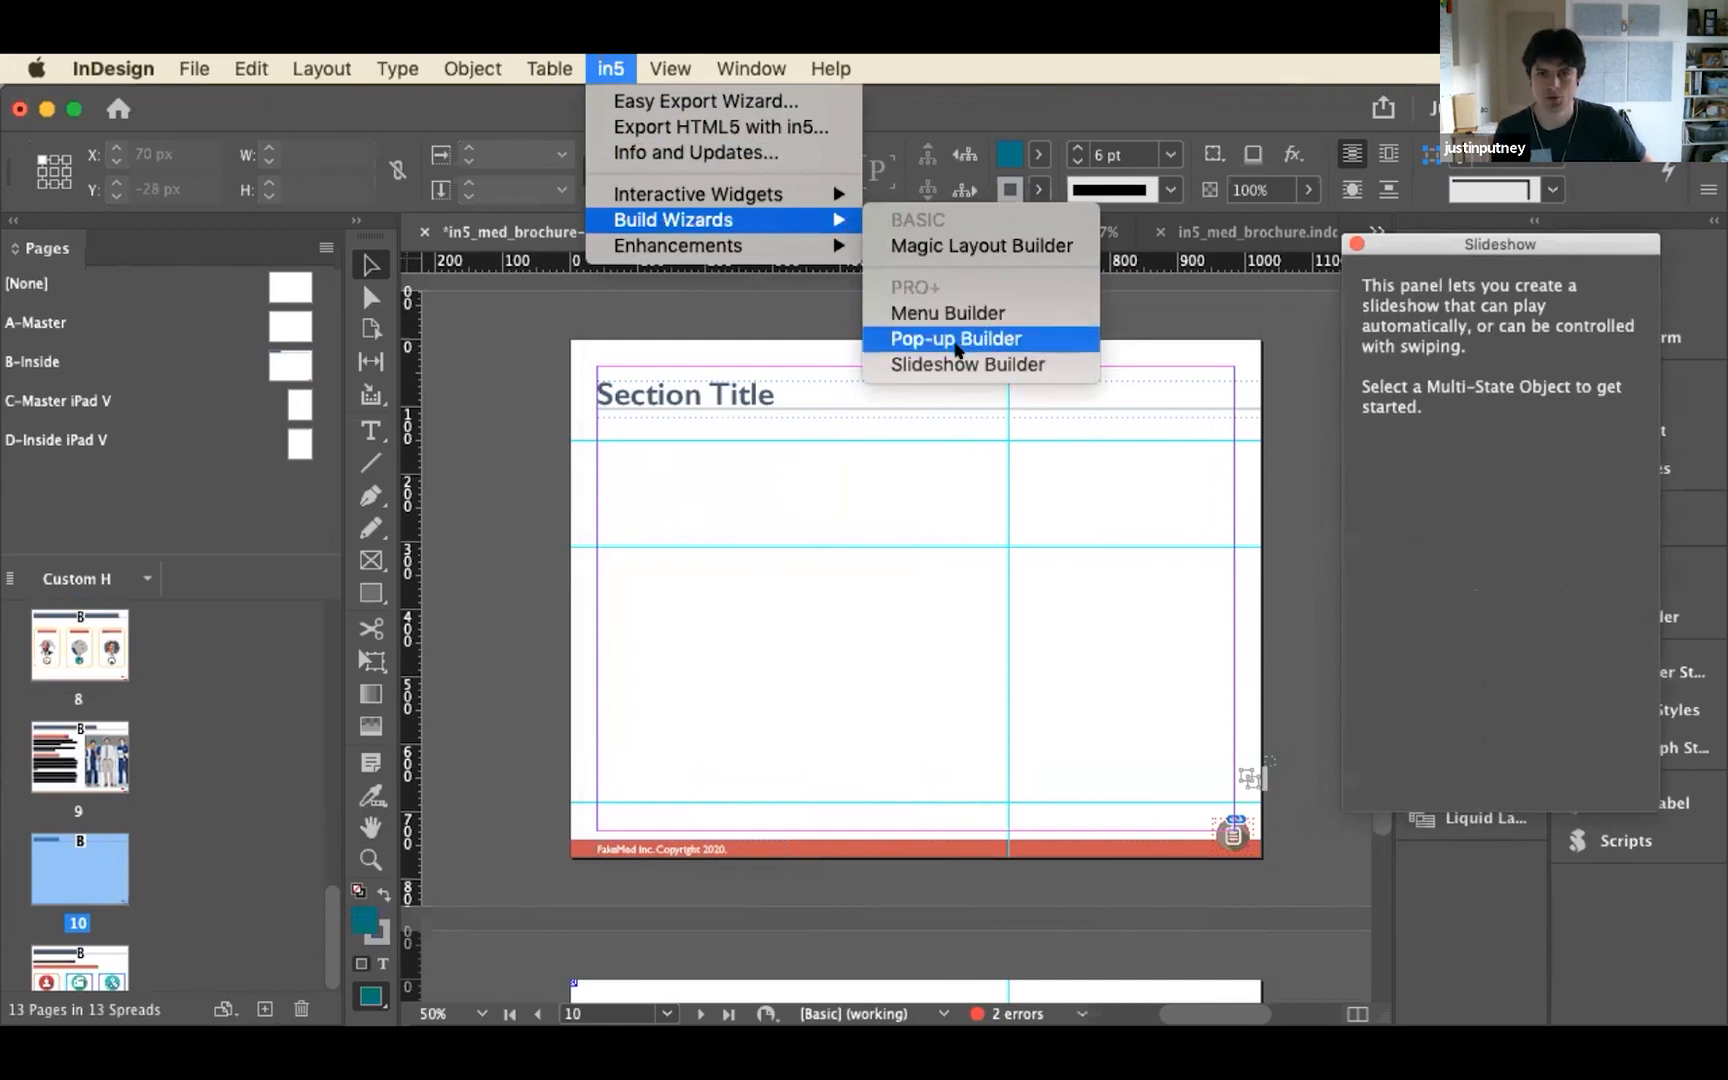
pyautogui.click(948, 363)
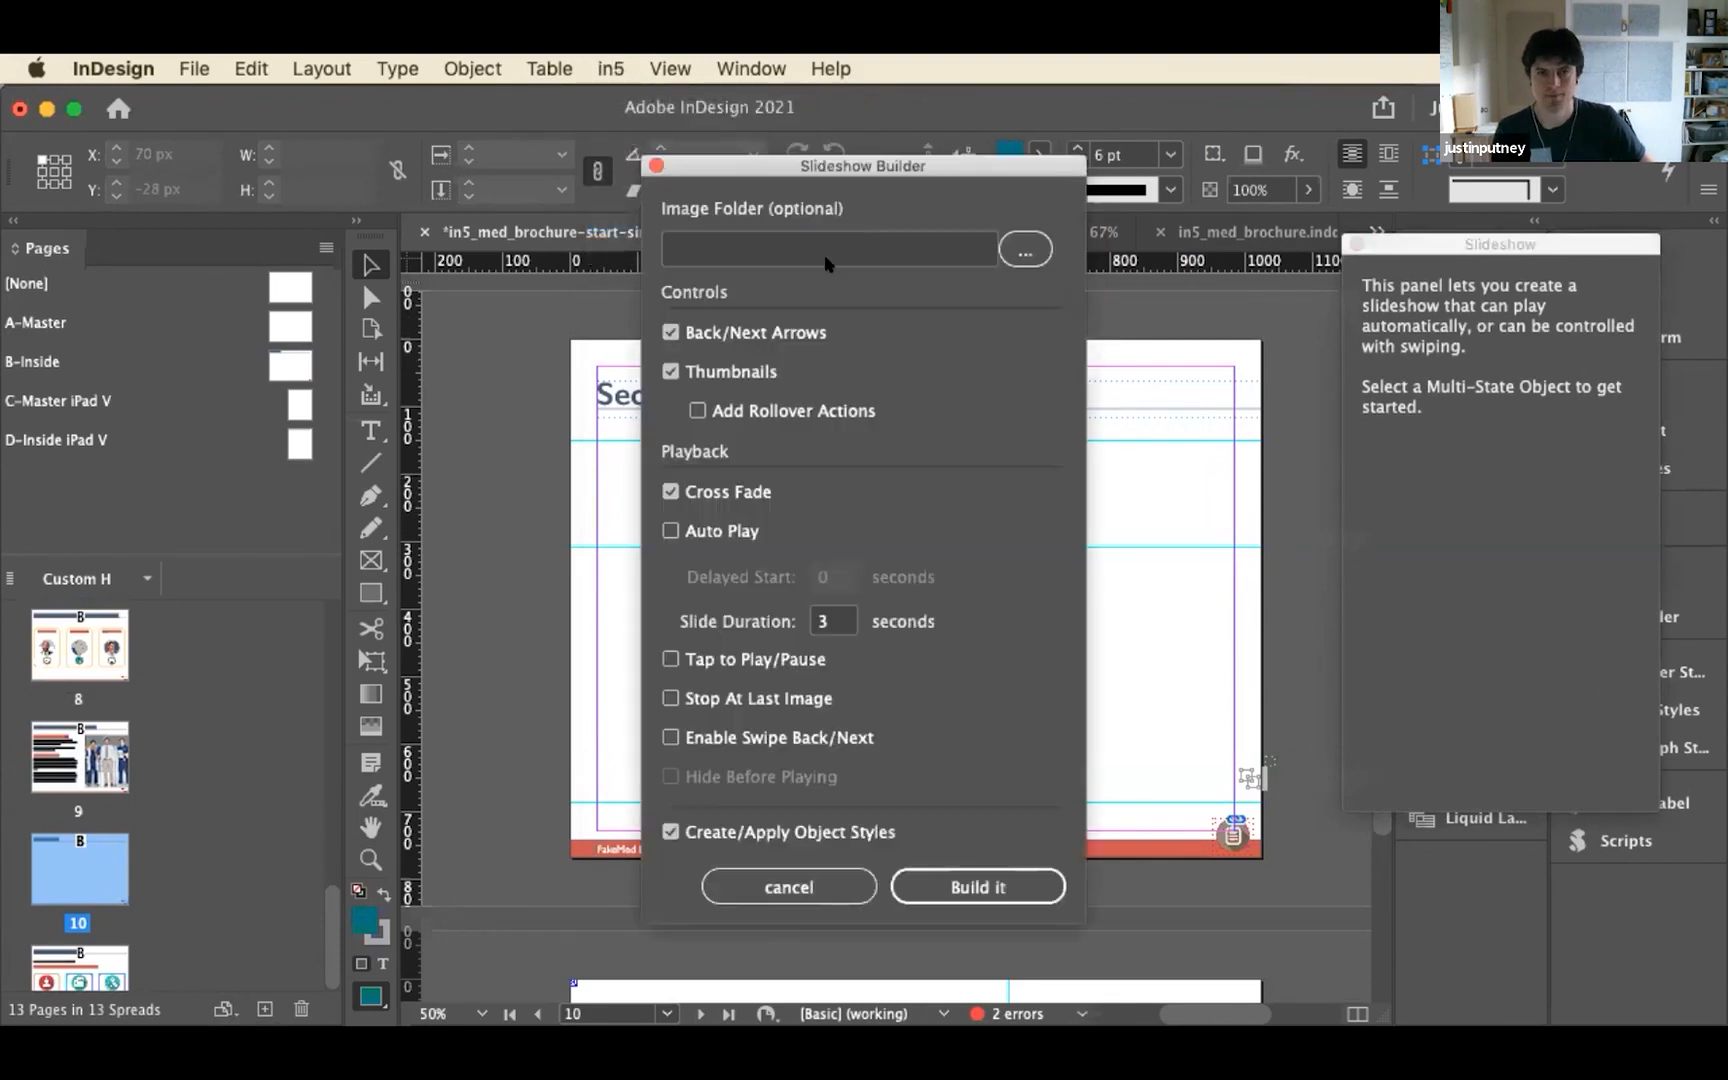
pyautogui.moveTo(866, 165); pyautogui.dragTo(1150, 133)
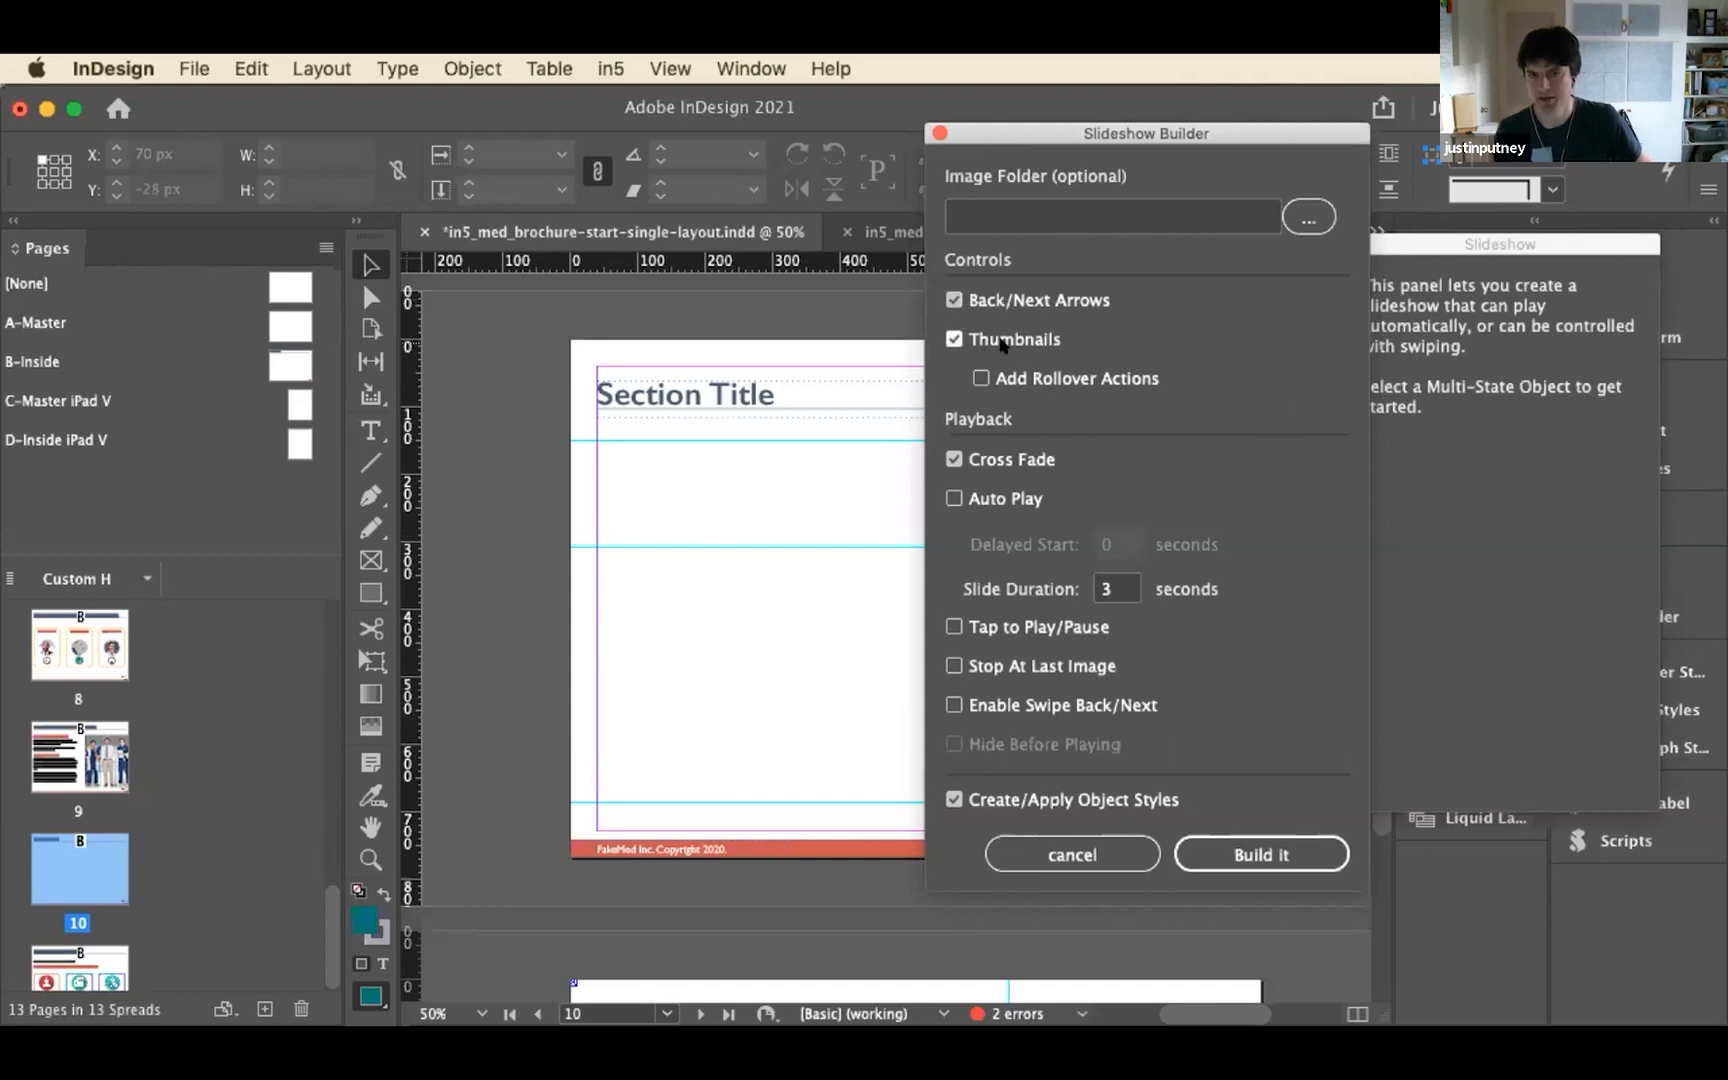
pyautogui.click(1255, 853)
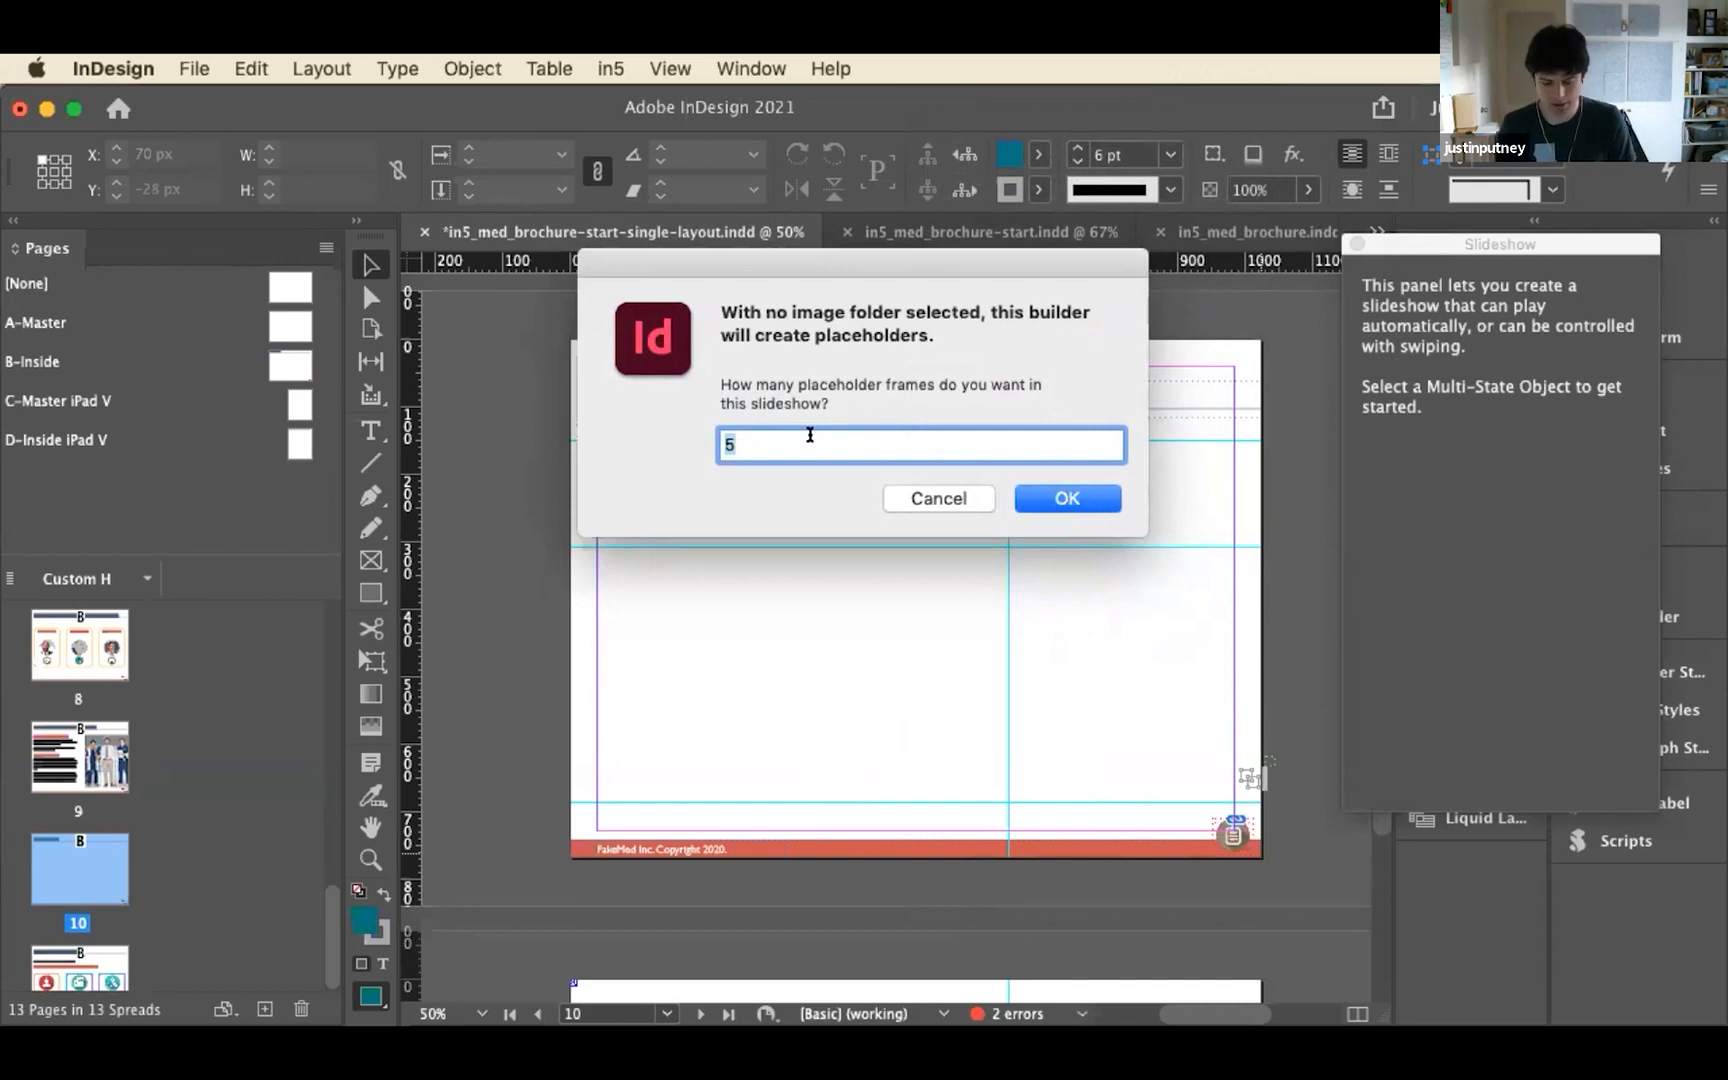
pyautogui.click(1052, 496)
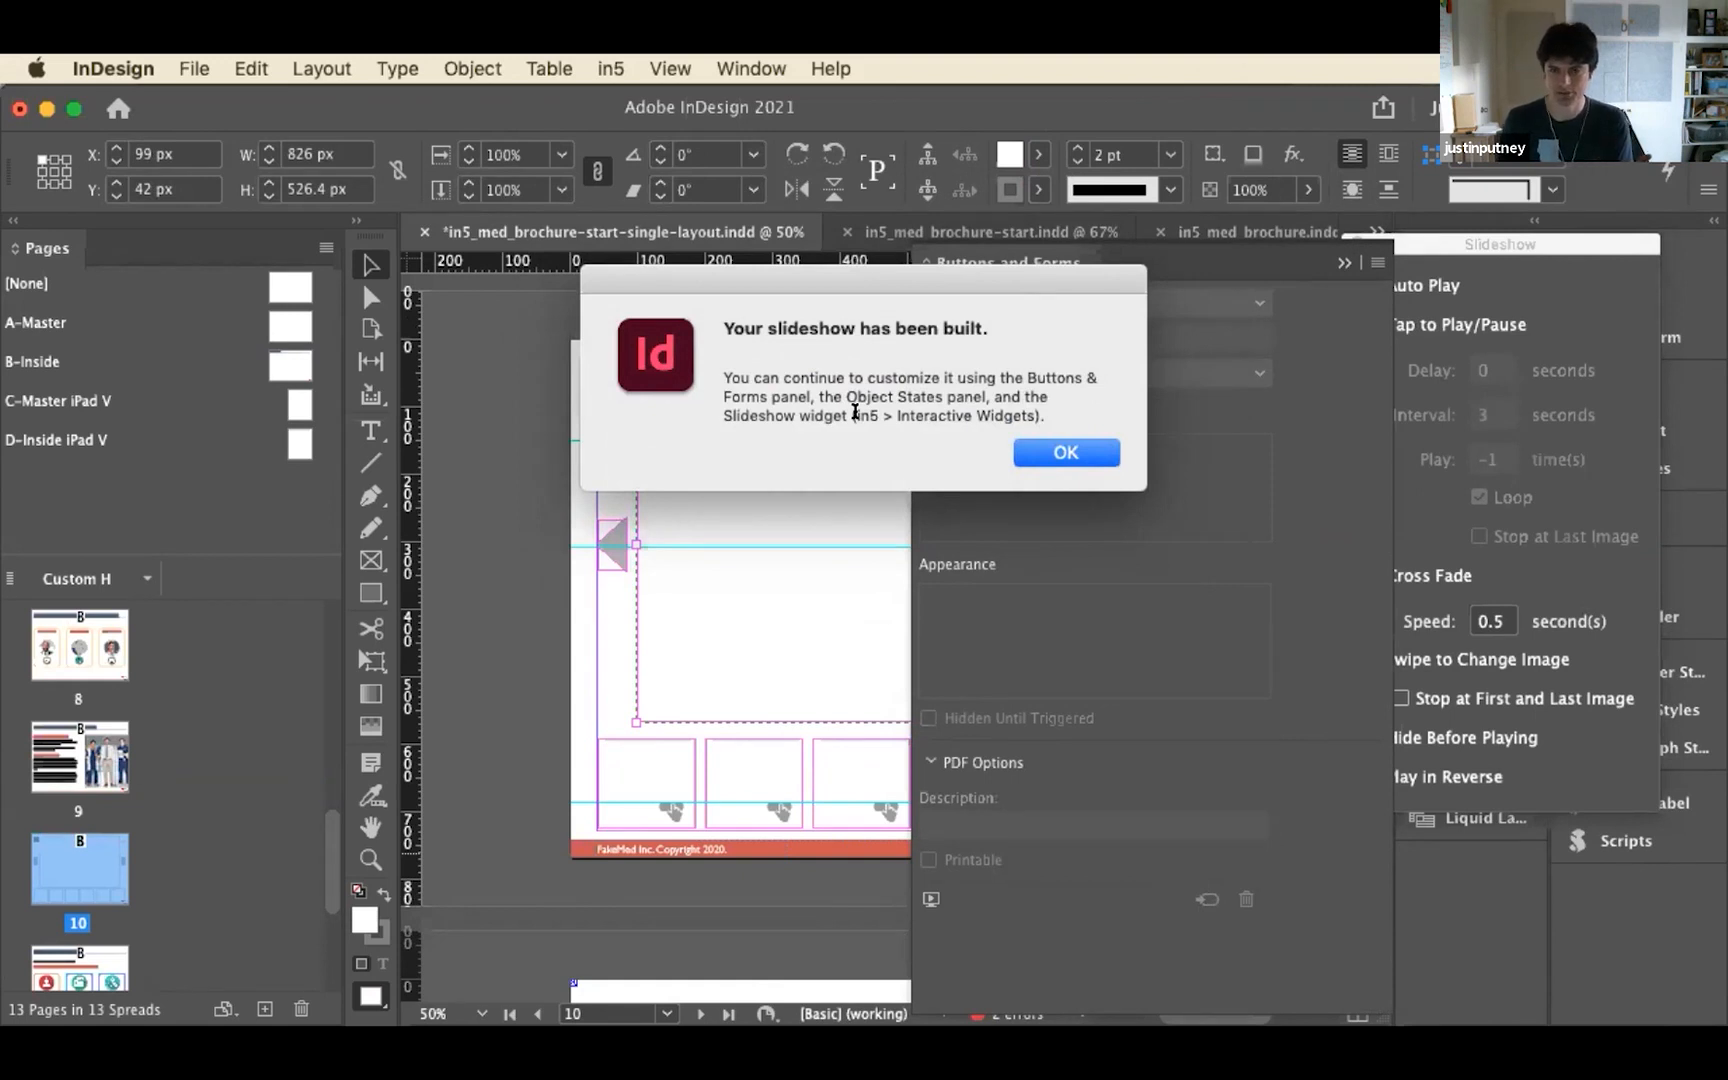
pyautogui.click(1045, 442)
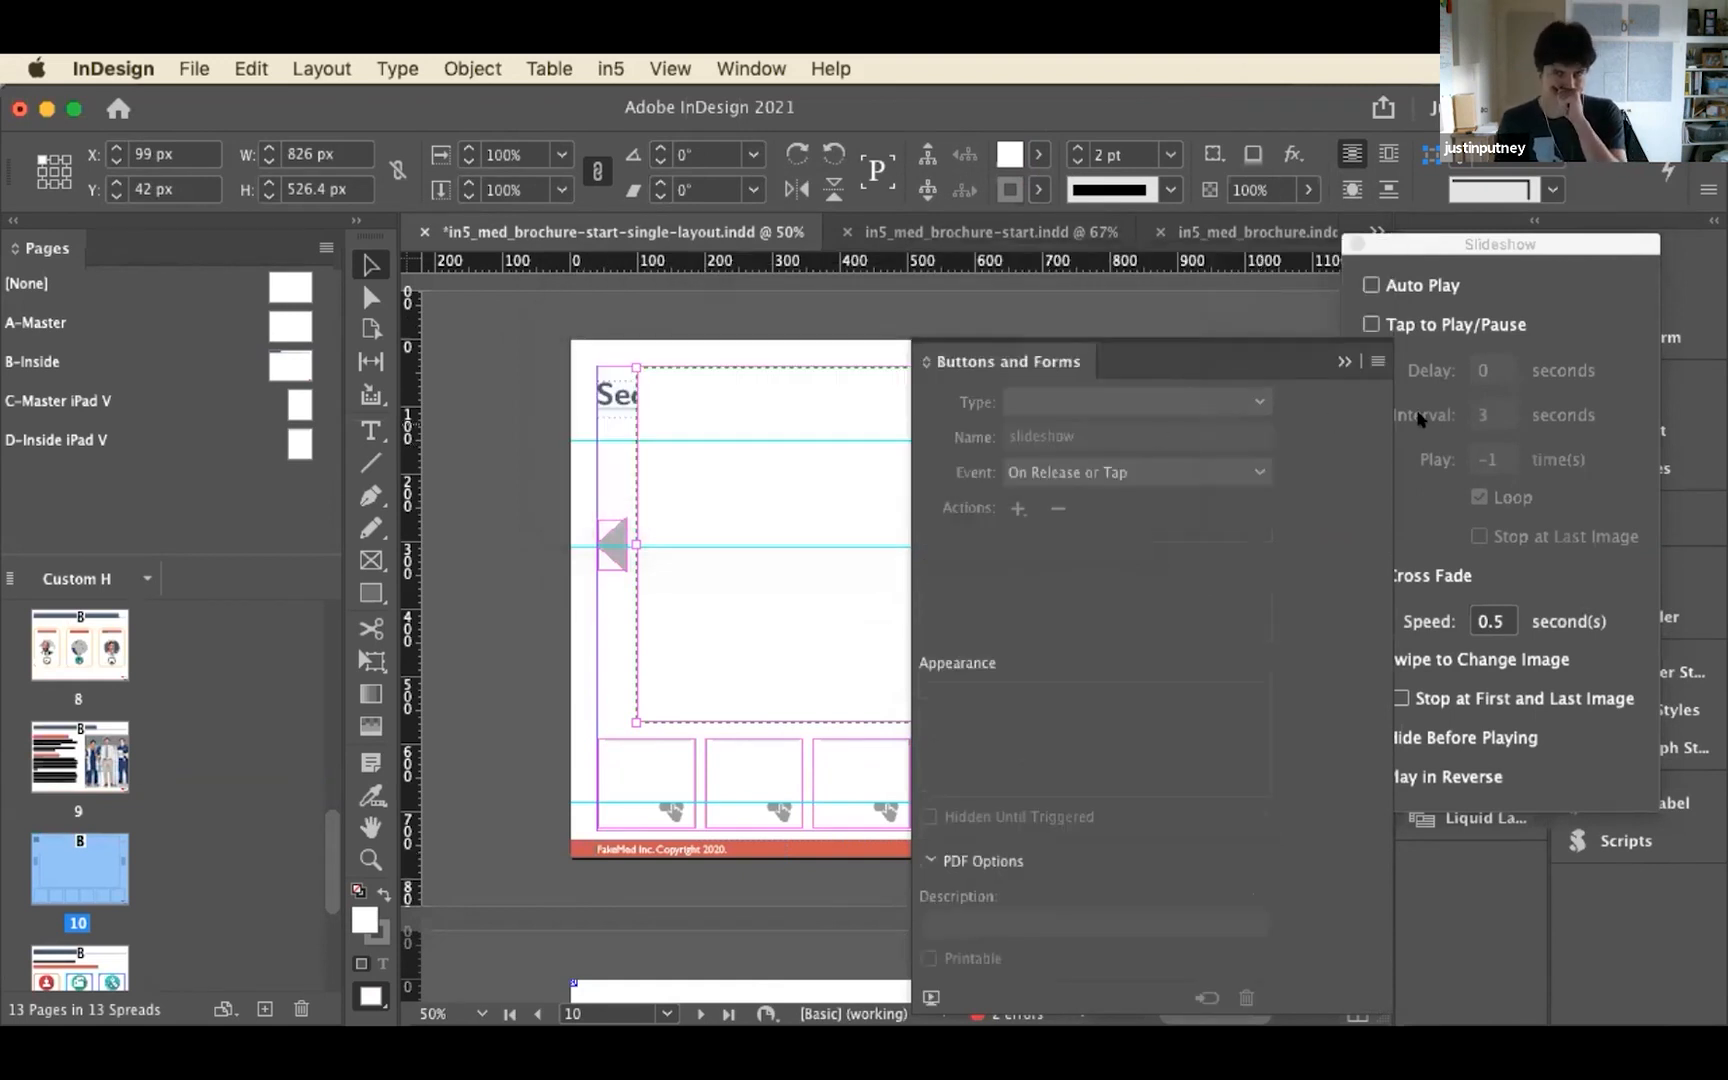
pyautogui.click(1342, 361)
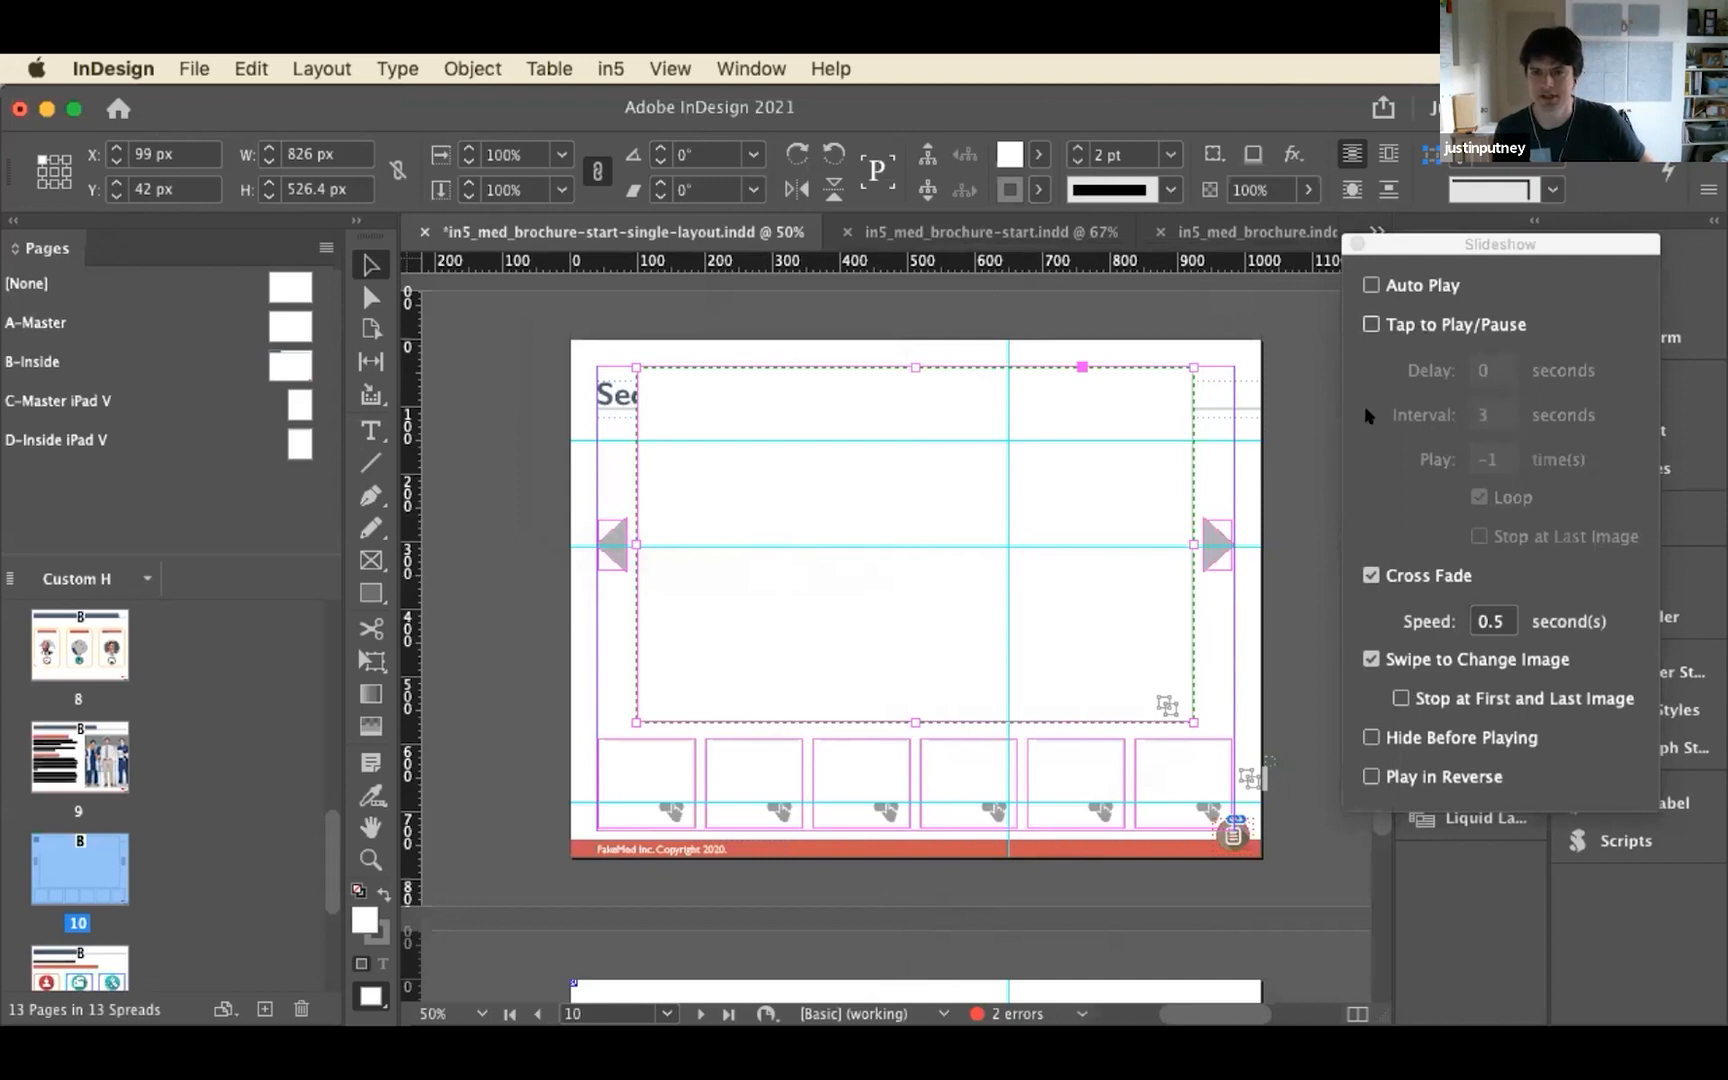
# Close the Slideshow widget and inspect the button actions assigned to the first and second slideshow thumbnails
pyautogui.click(694, 757)
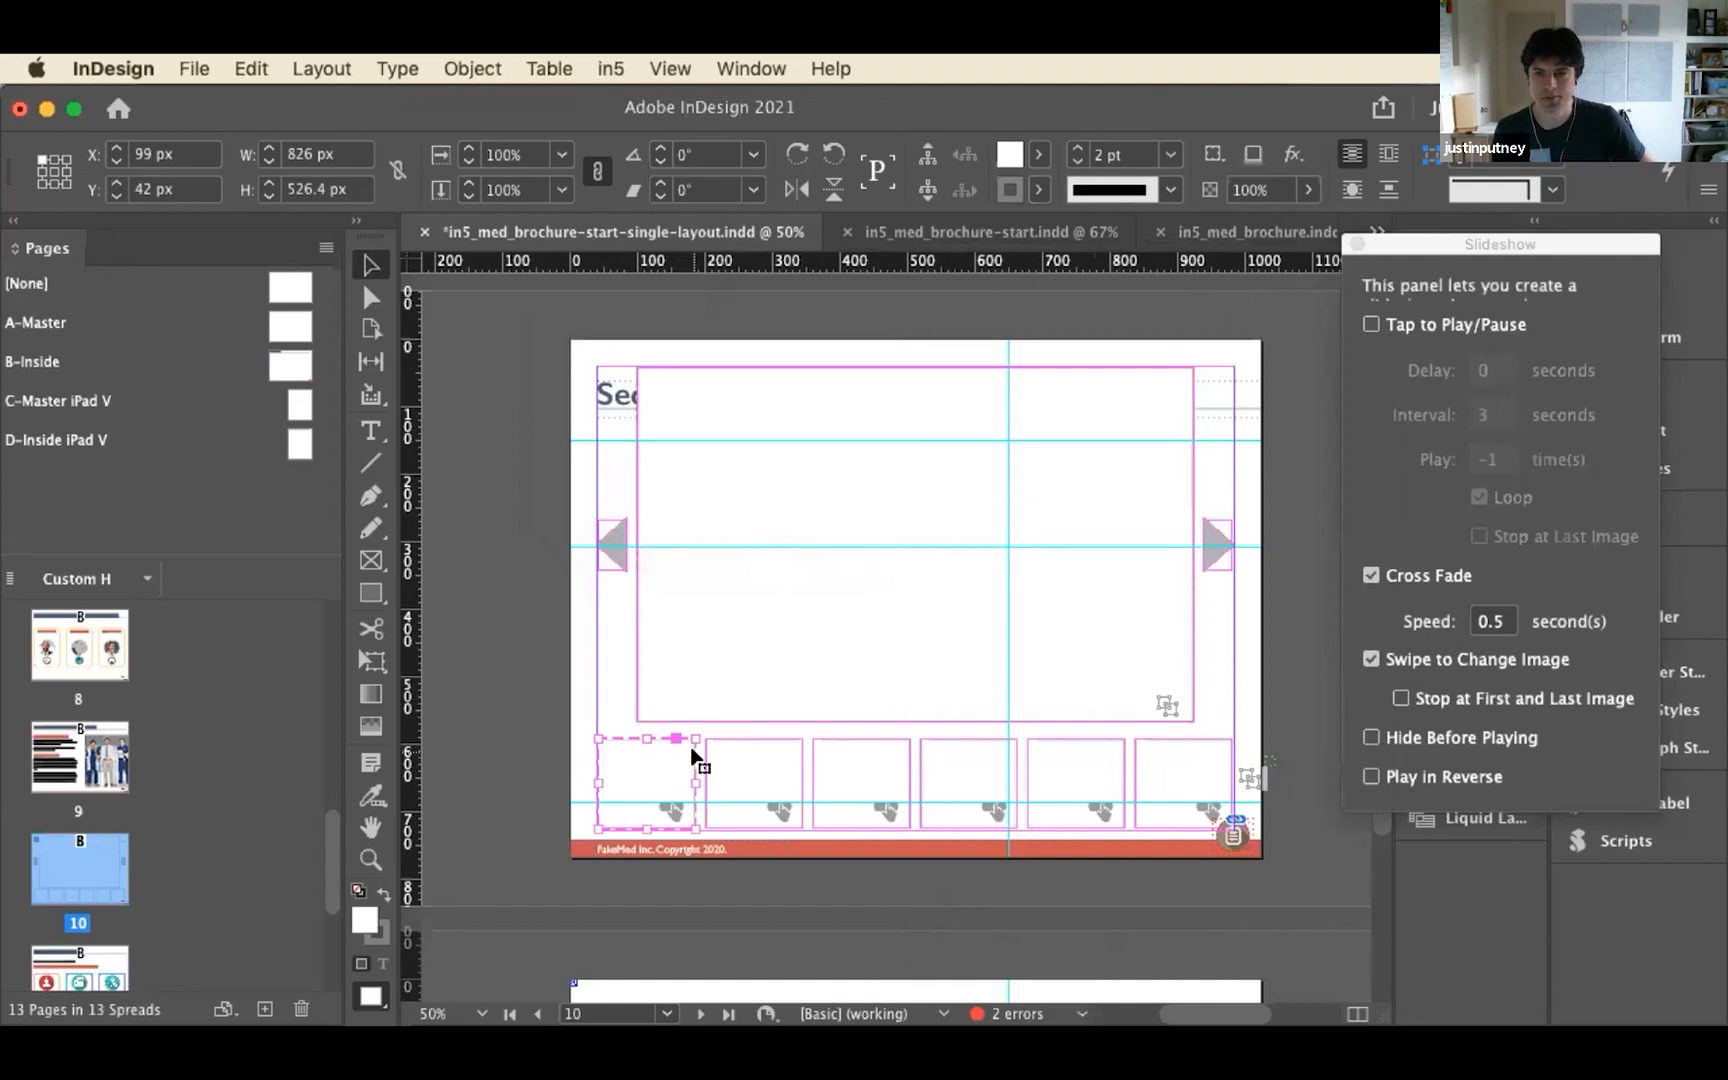
pyautogui.moveTo(1346, 252); pyautogui.dragTo(1226, 238)
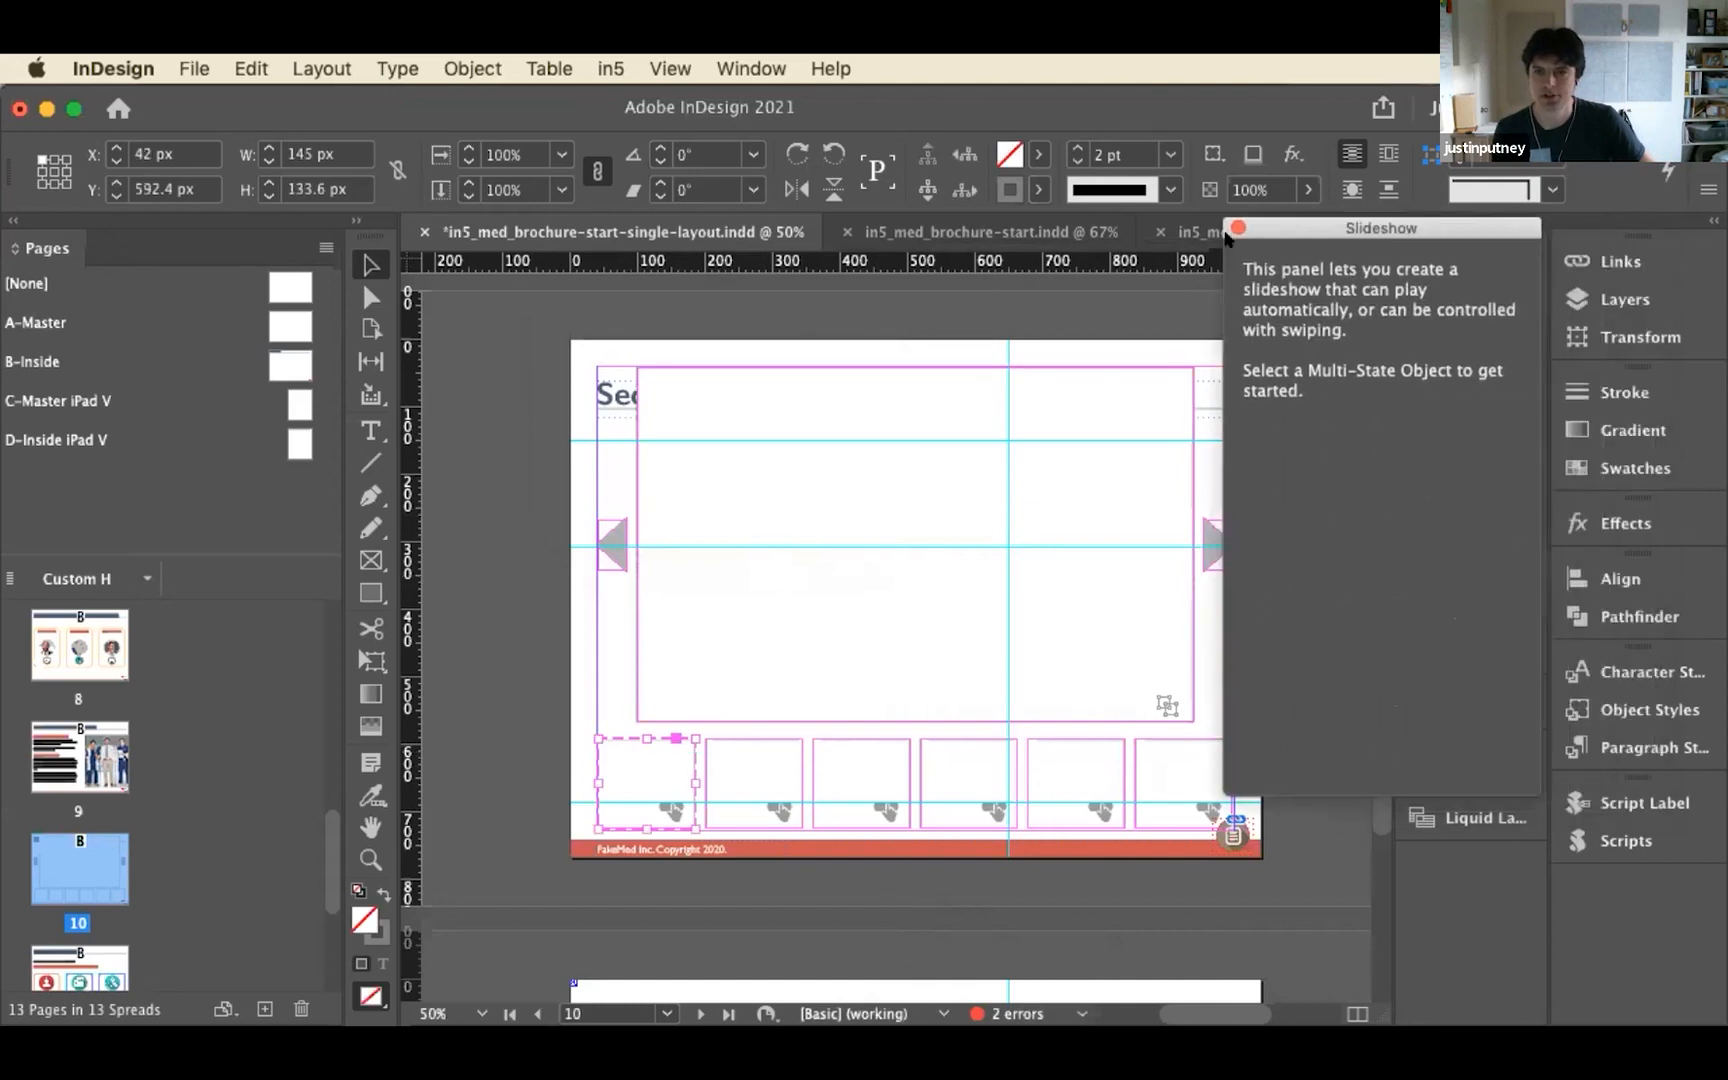
pyautogui.click(1238, 228)
pyautogui.click(1500, 463)
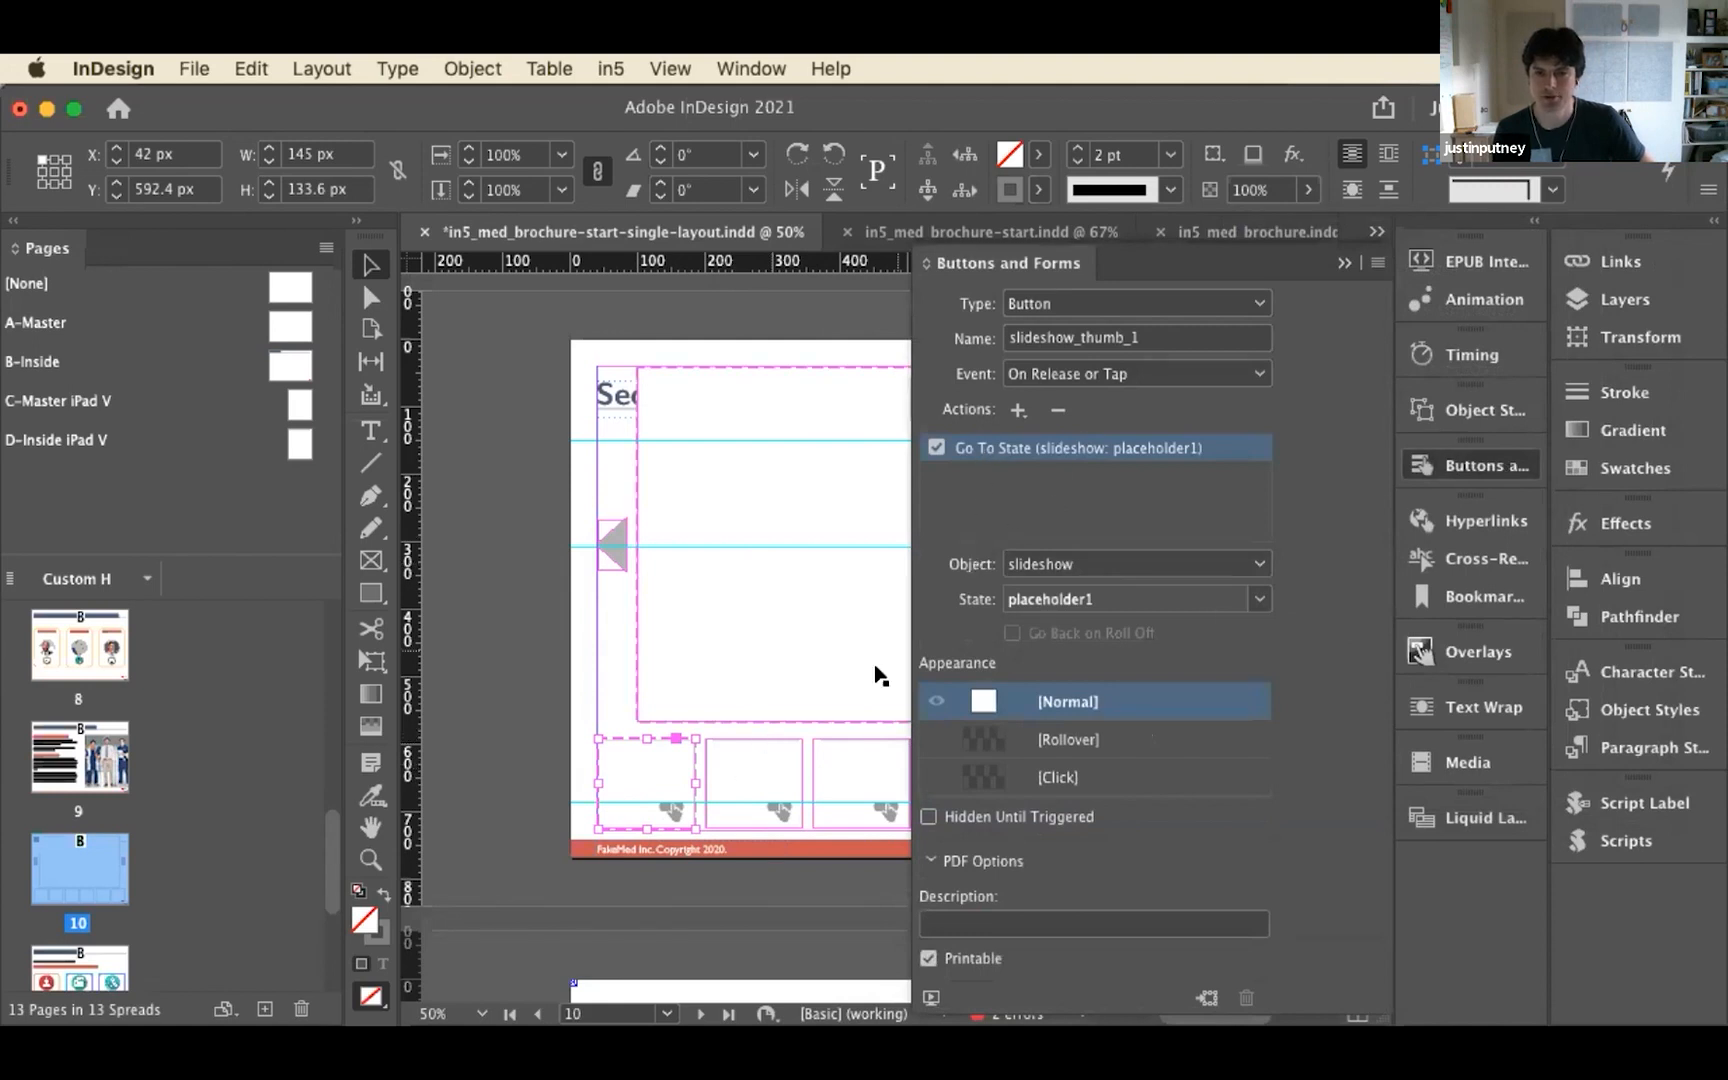
pyautogui.click(775, 756)
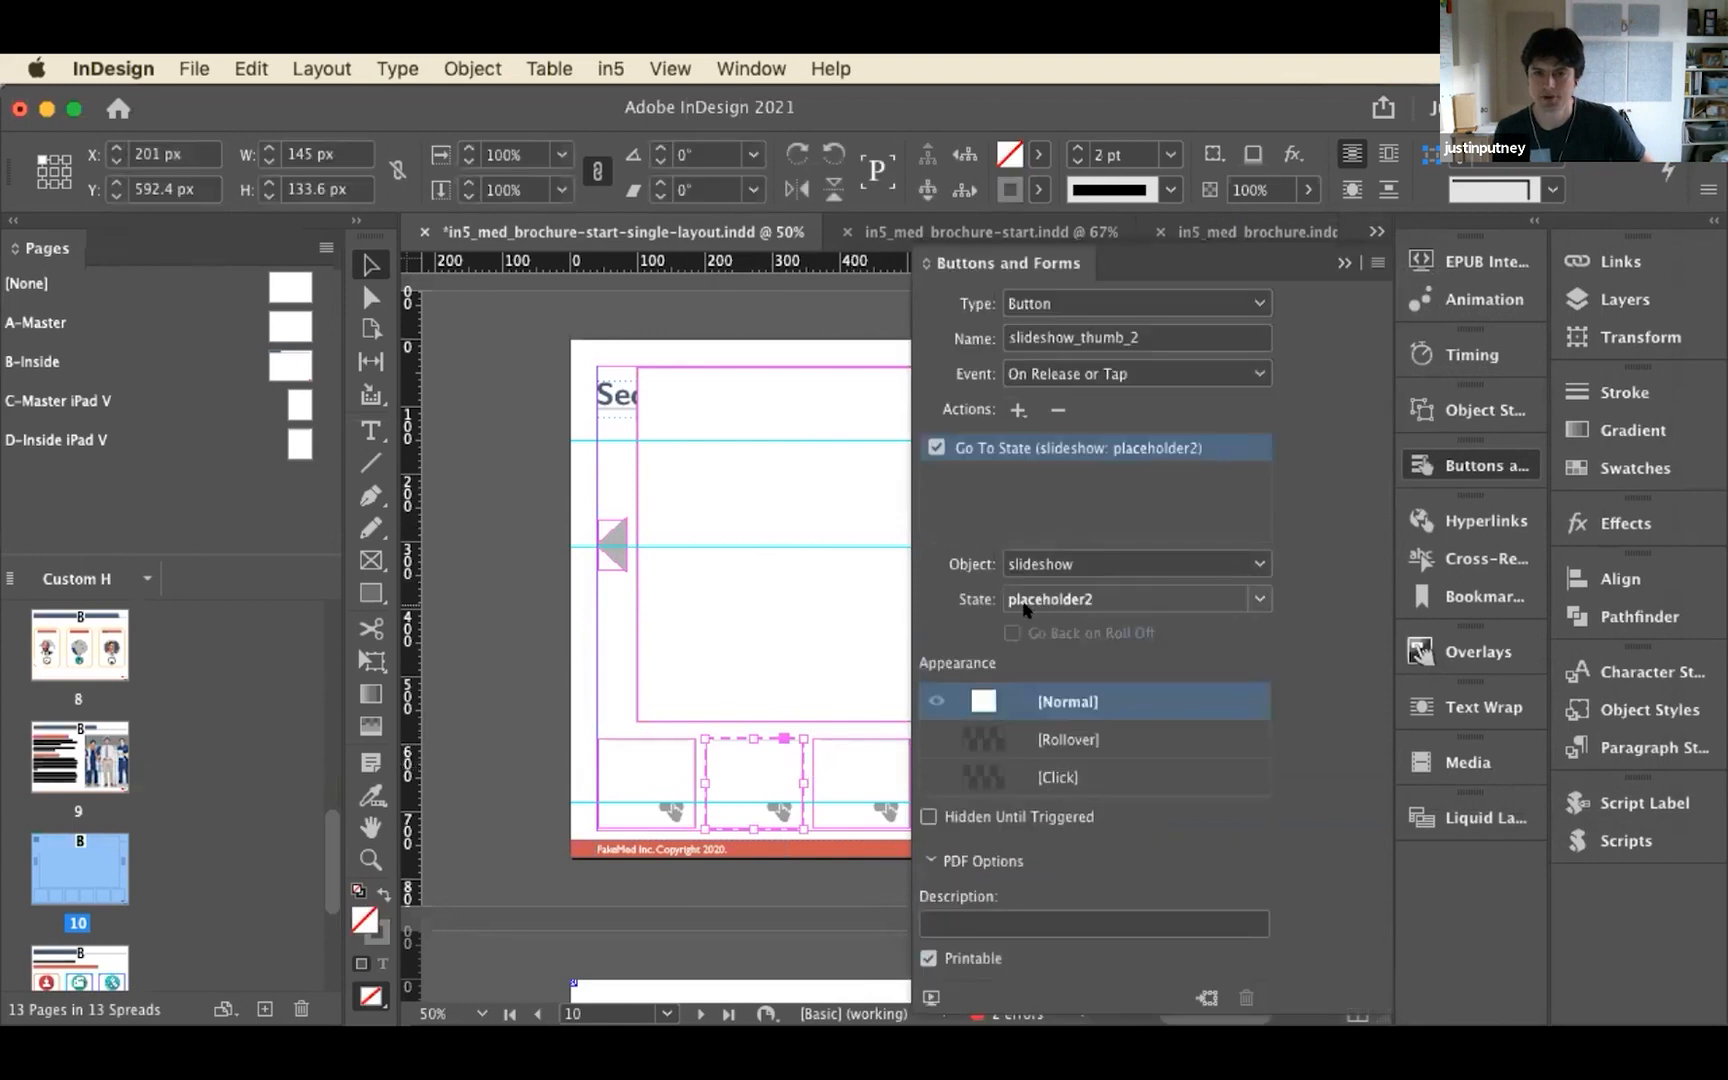
# Inspect the slideshow's object states and the button action assigned to its back arrow on page 10
pyautogui.click(643, 585)
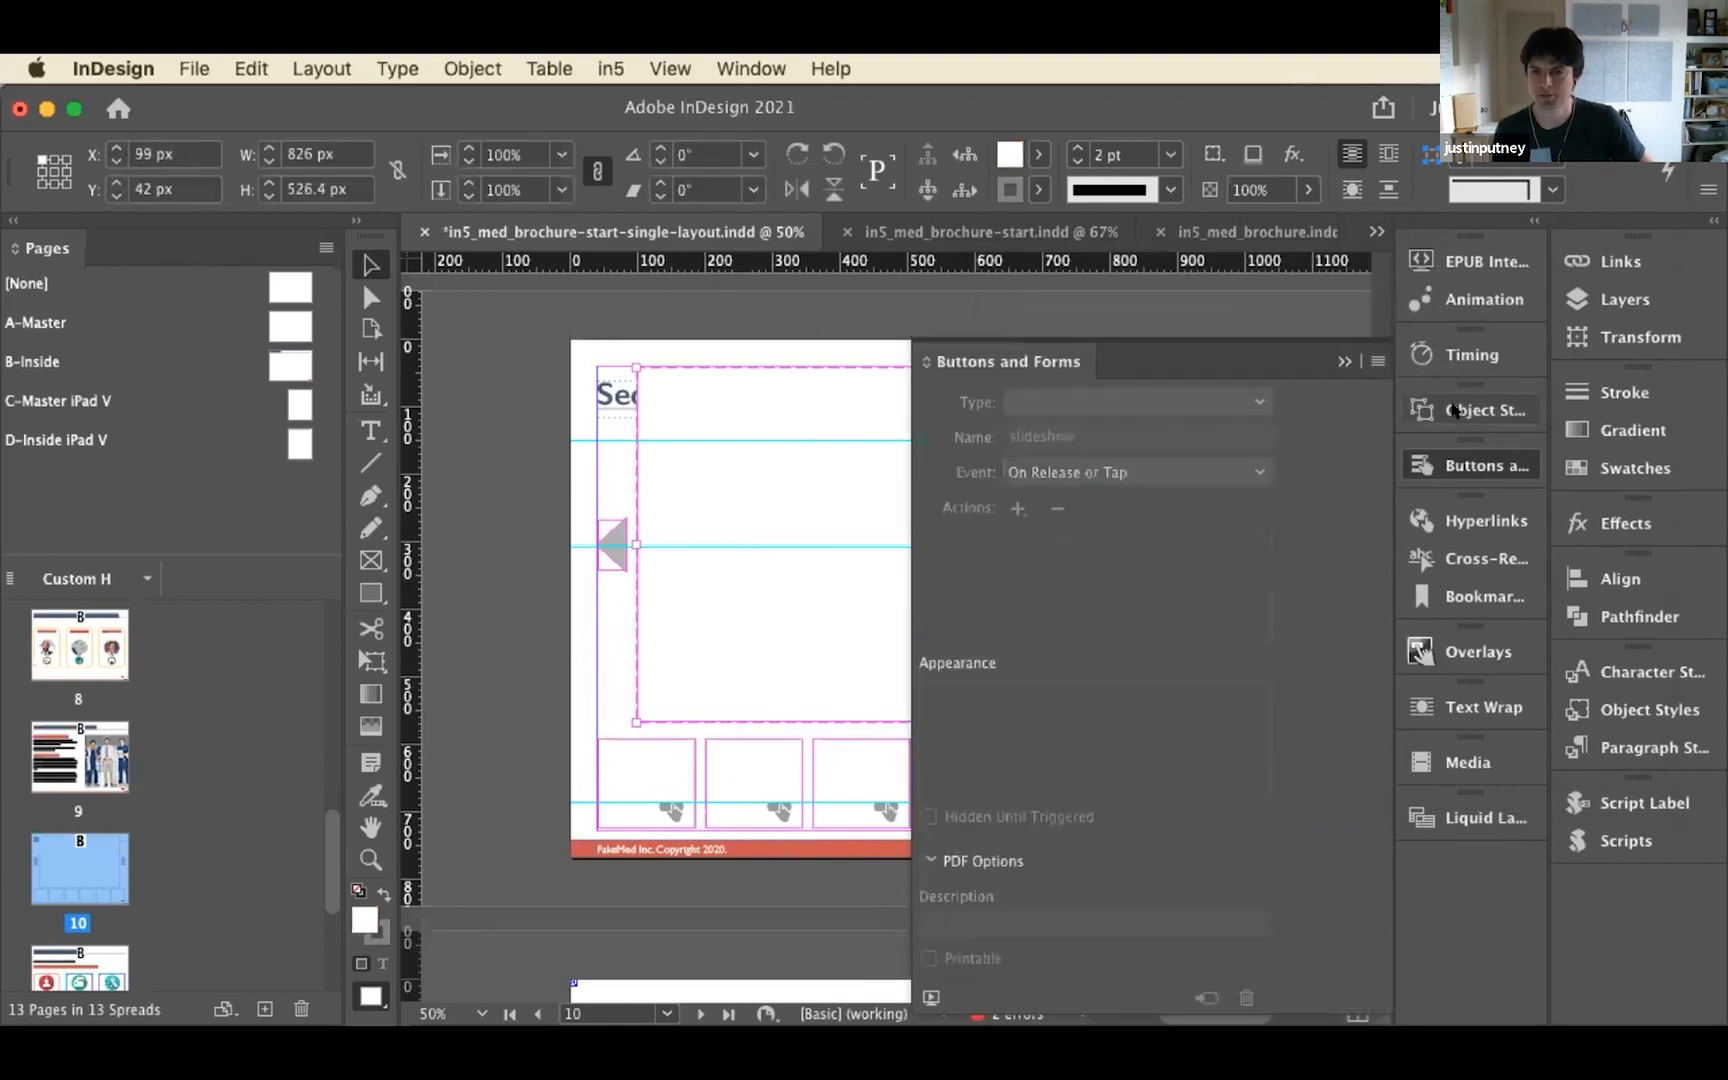
pyautogui.click(1470, 410)
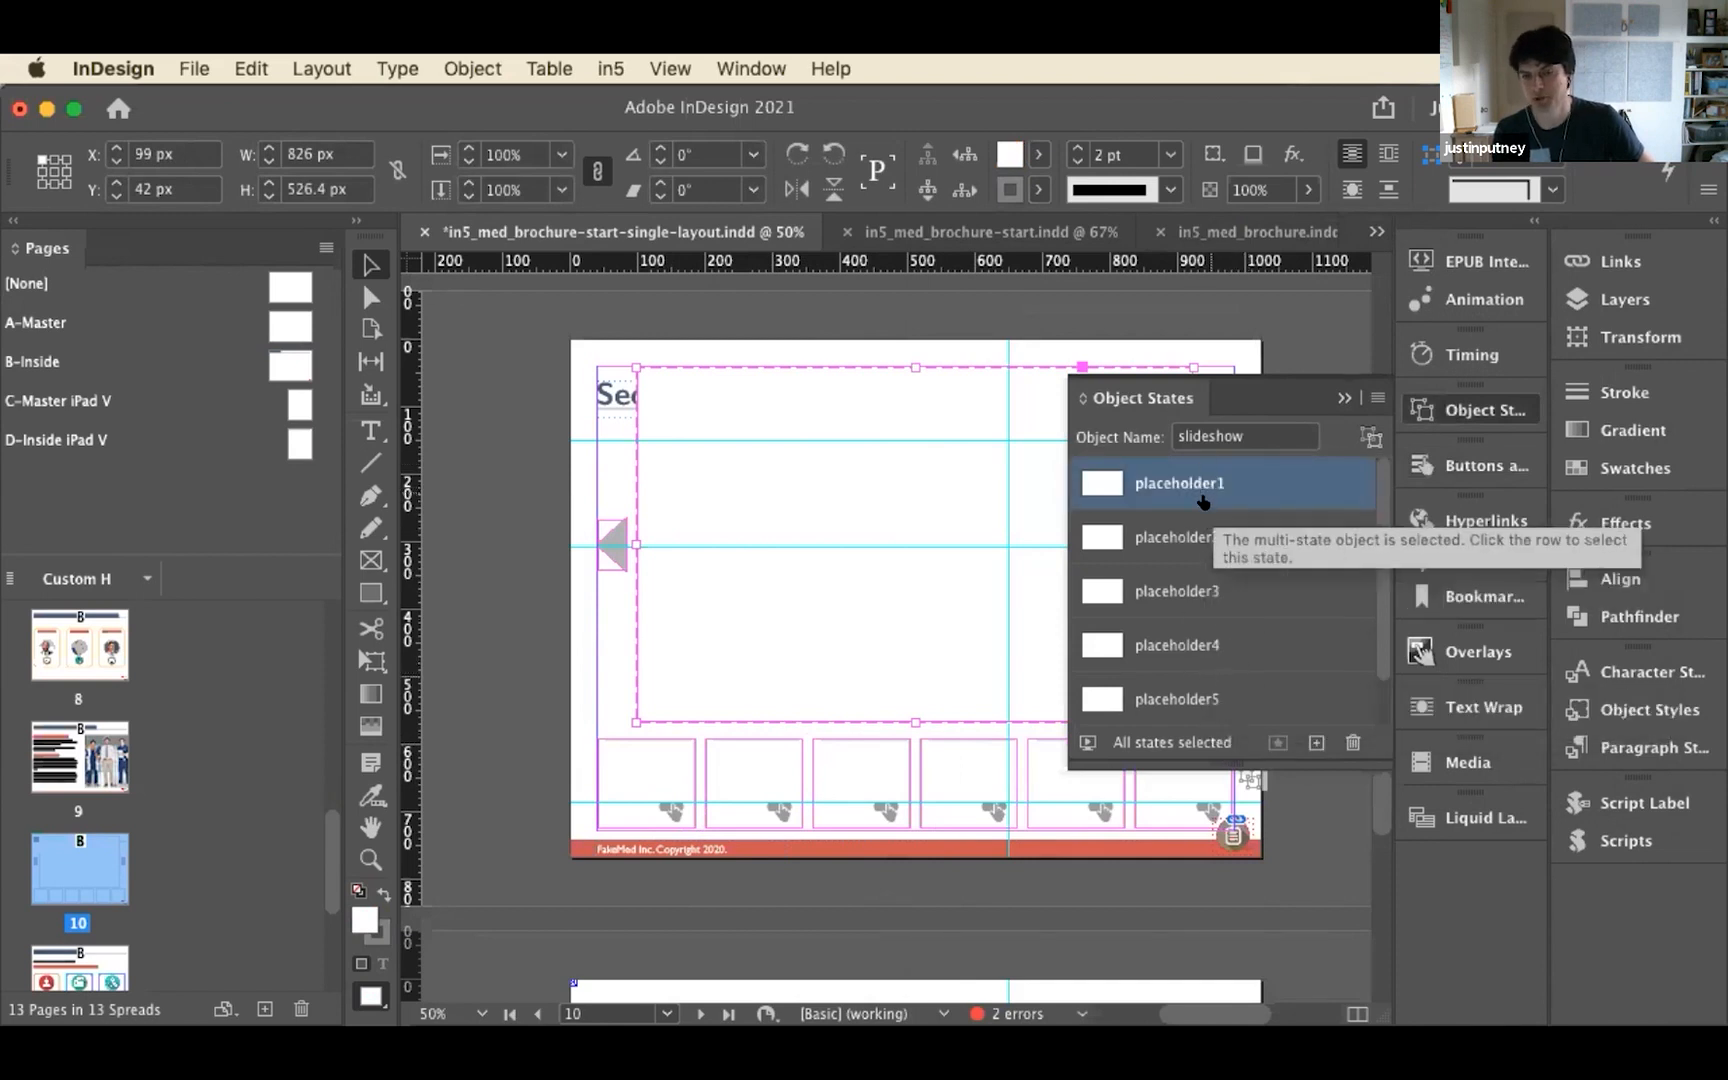
pyautogui.click(614, 543)
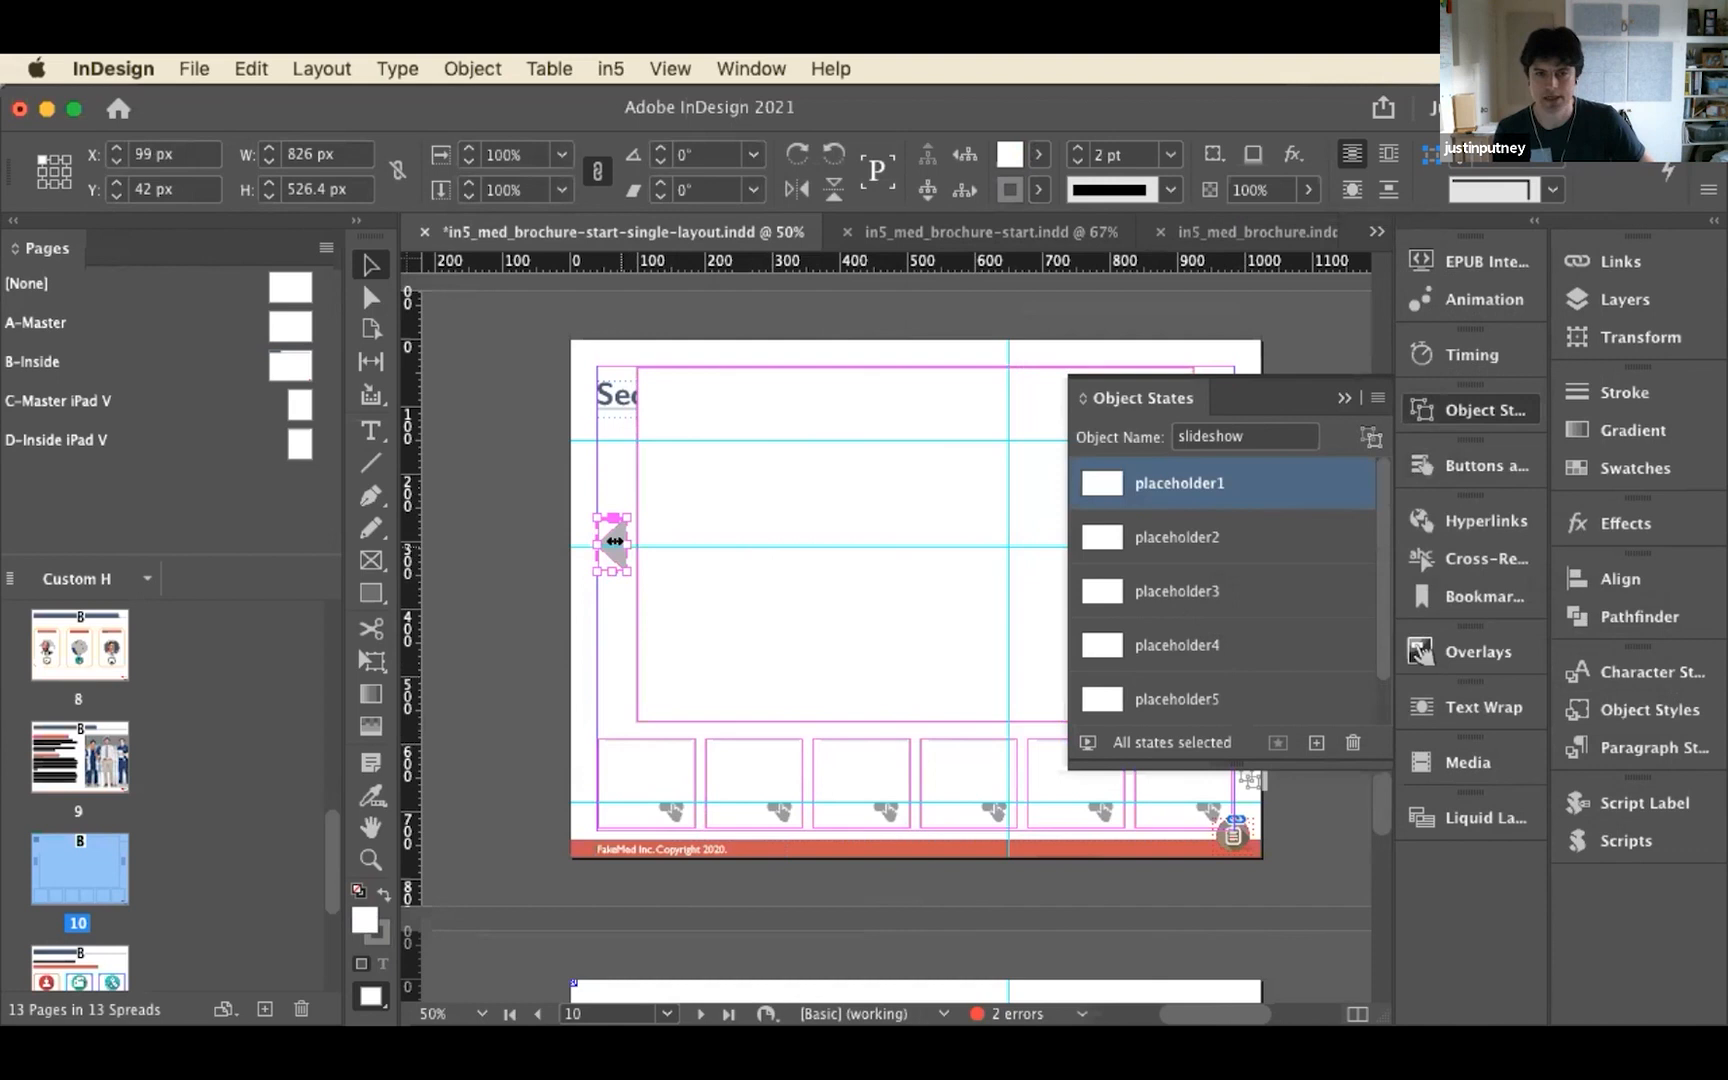
pyautogui.click(1460, 457)
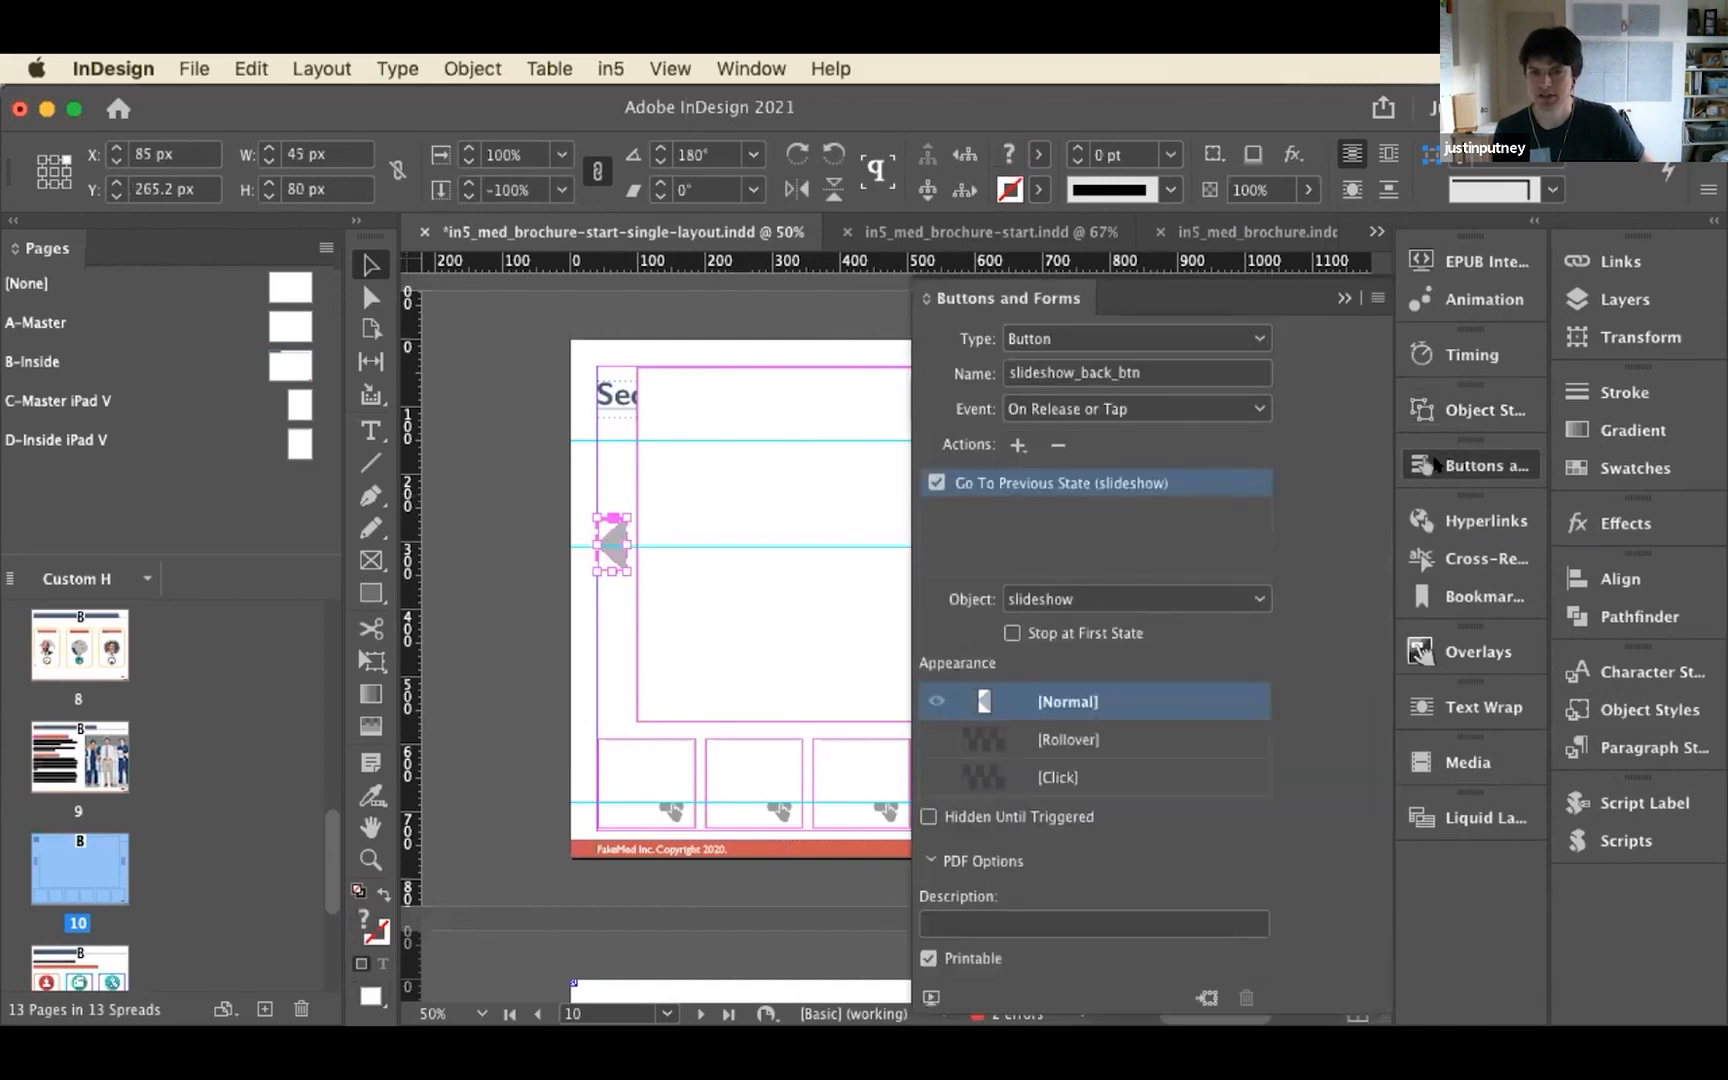
pyautogui.click(1437, 465)
pyautogui.click(1219, 545)
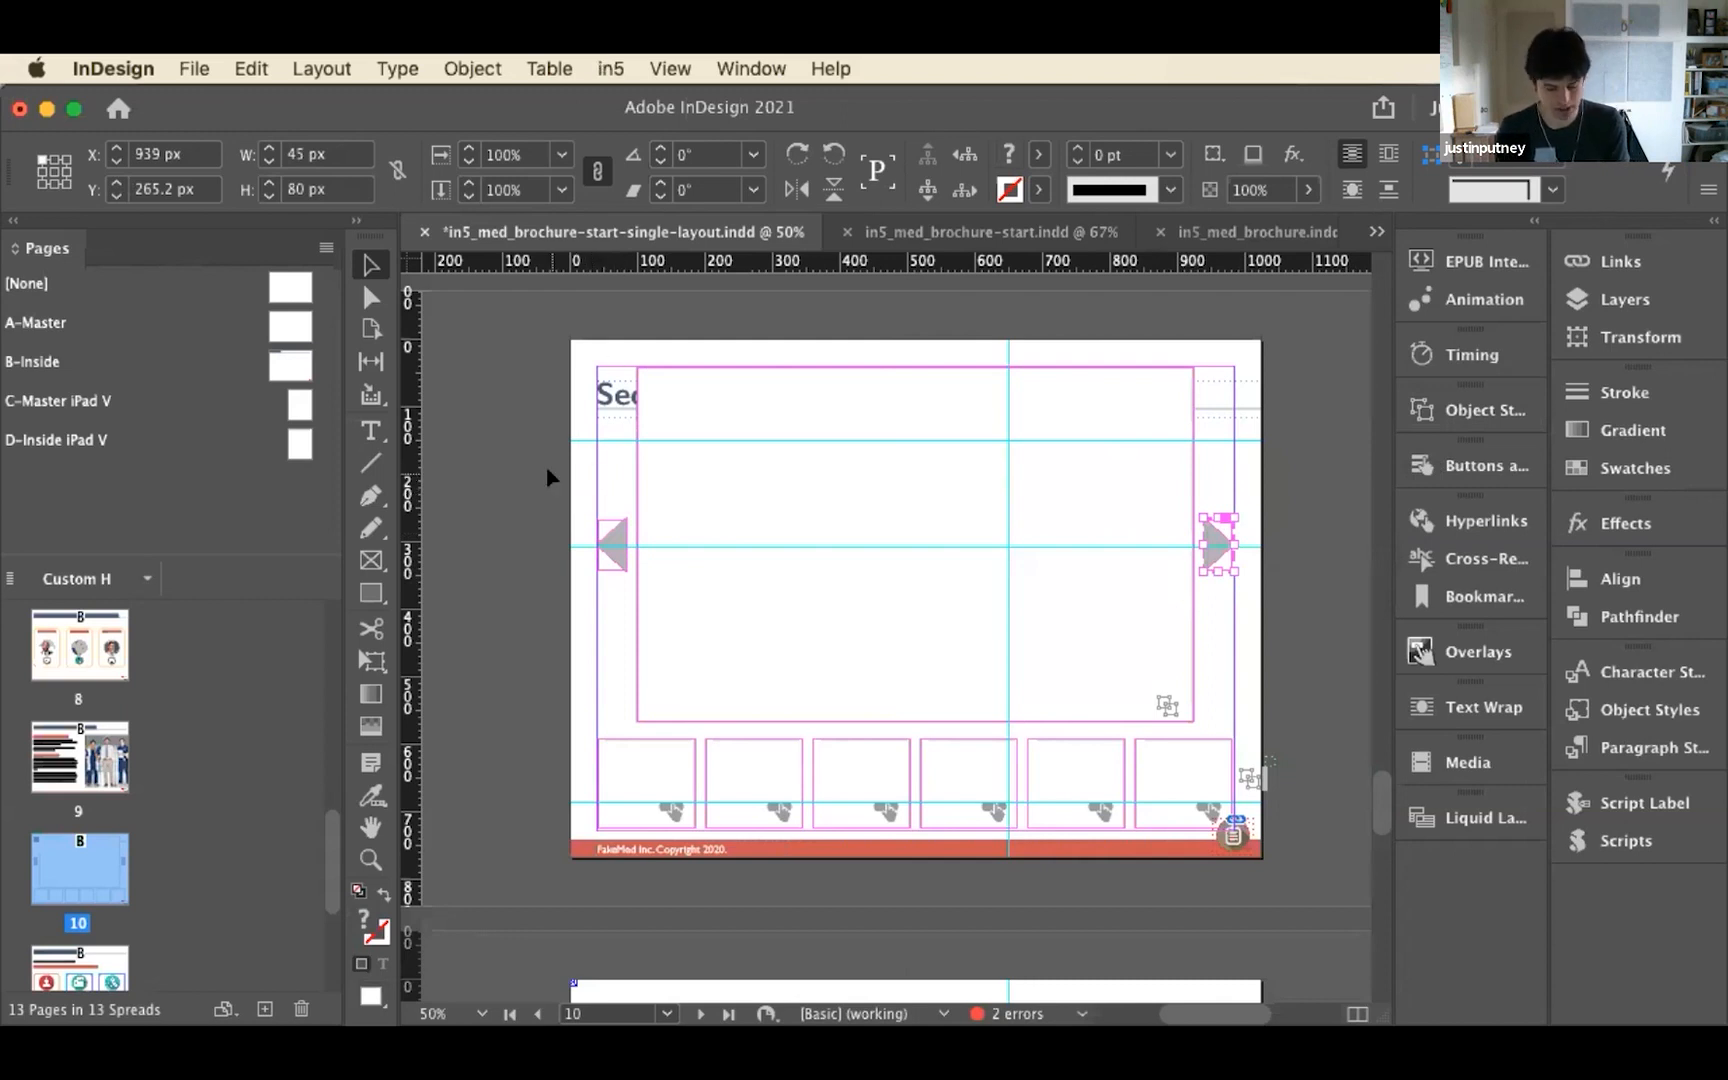
# Undo the slideshow build and use the Menu Builder to create a Sliding Door menu on page 10 based on Bookmarks (all)
pyautogui.press('super+z')
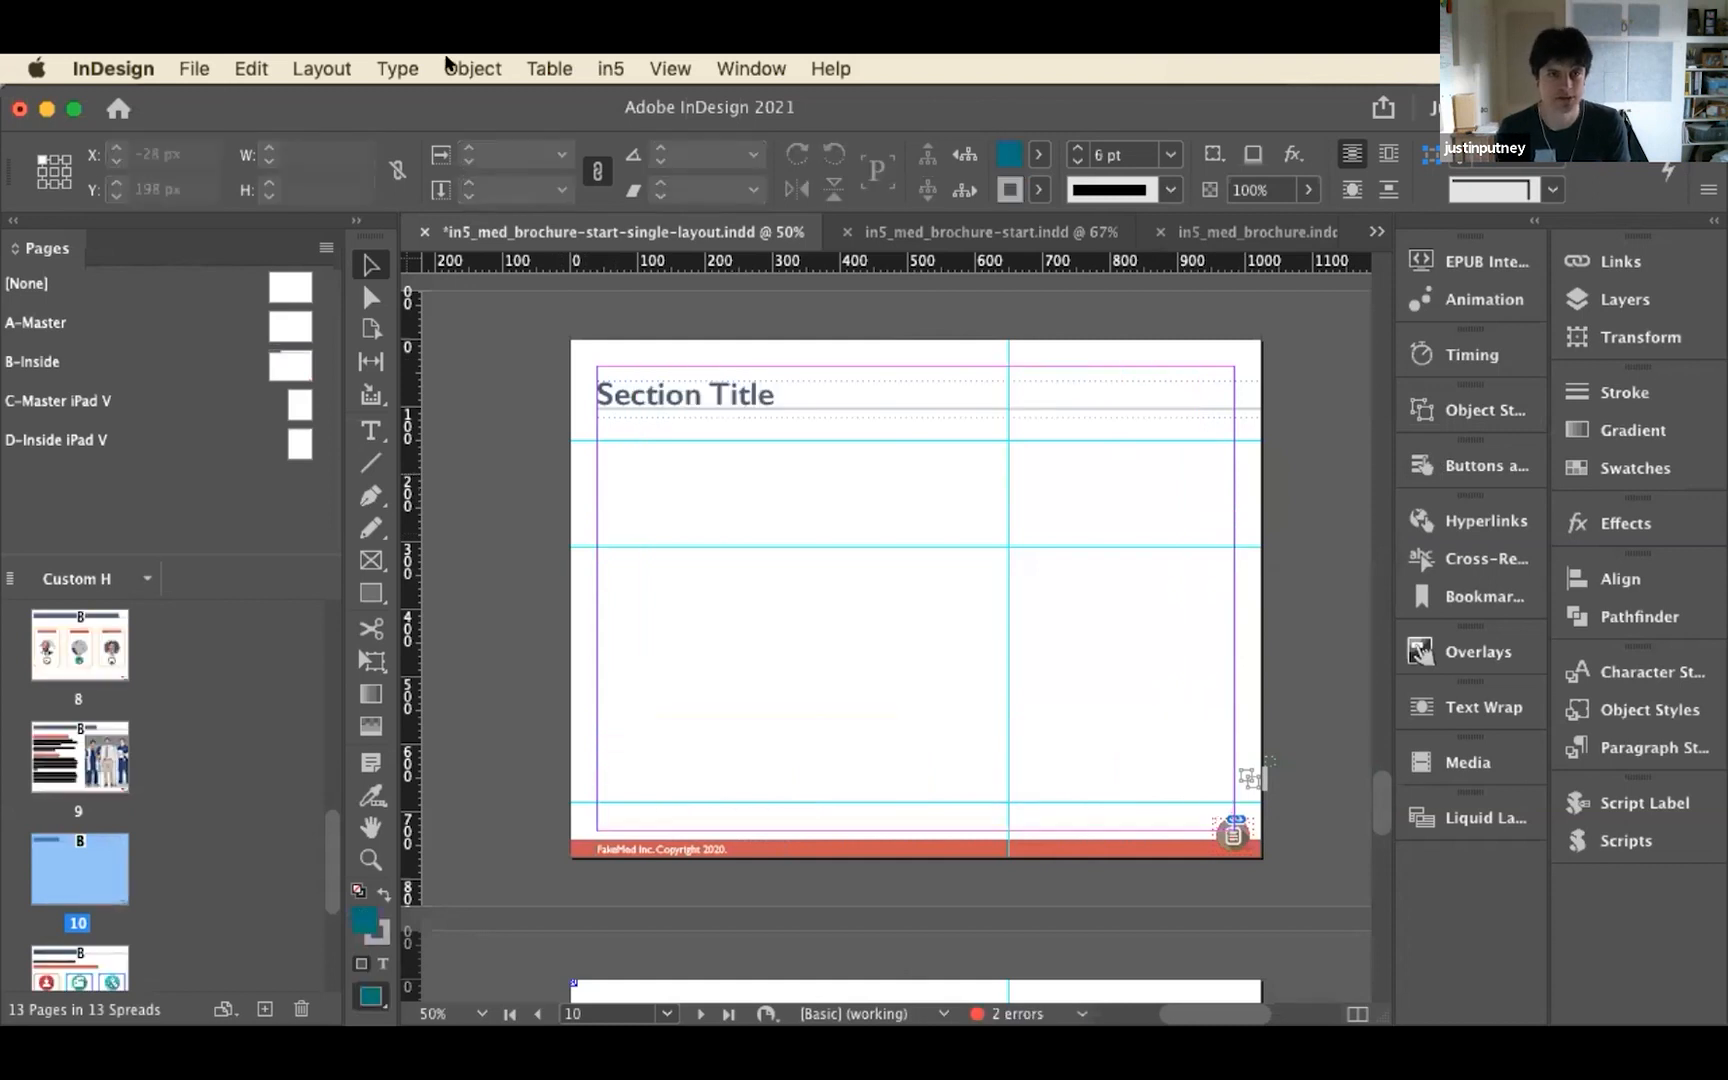
pyautogui.click(603, 68)
pyautogui.moveTo(677, 222)
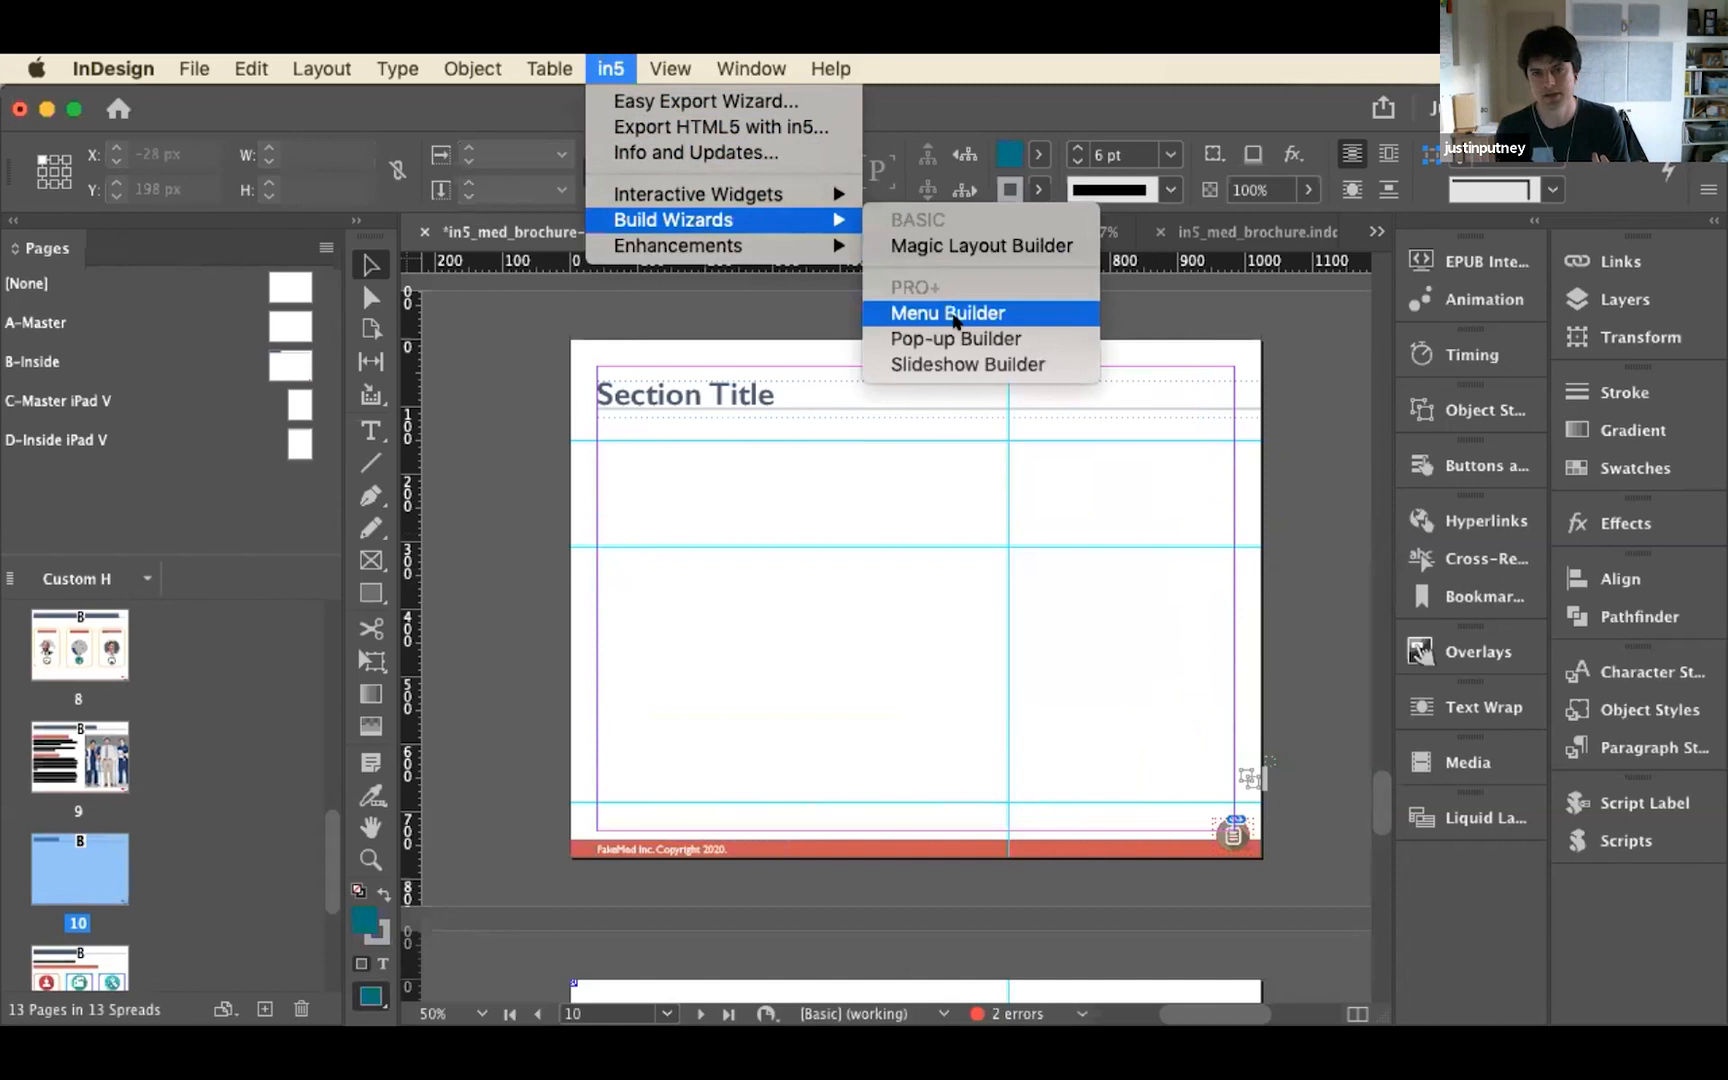
pyautogui.click(955, 318)
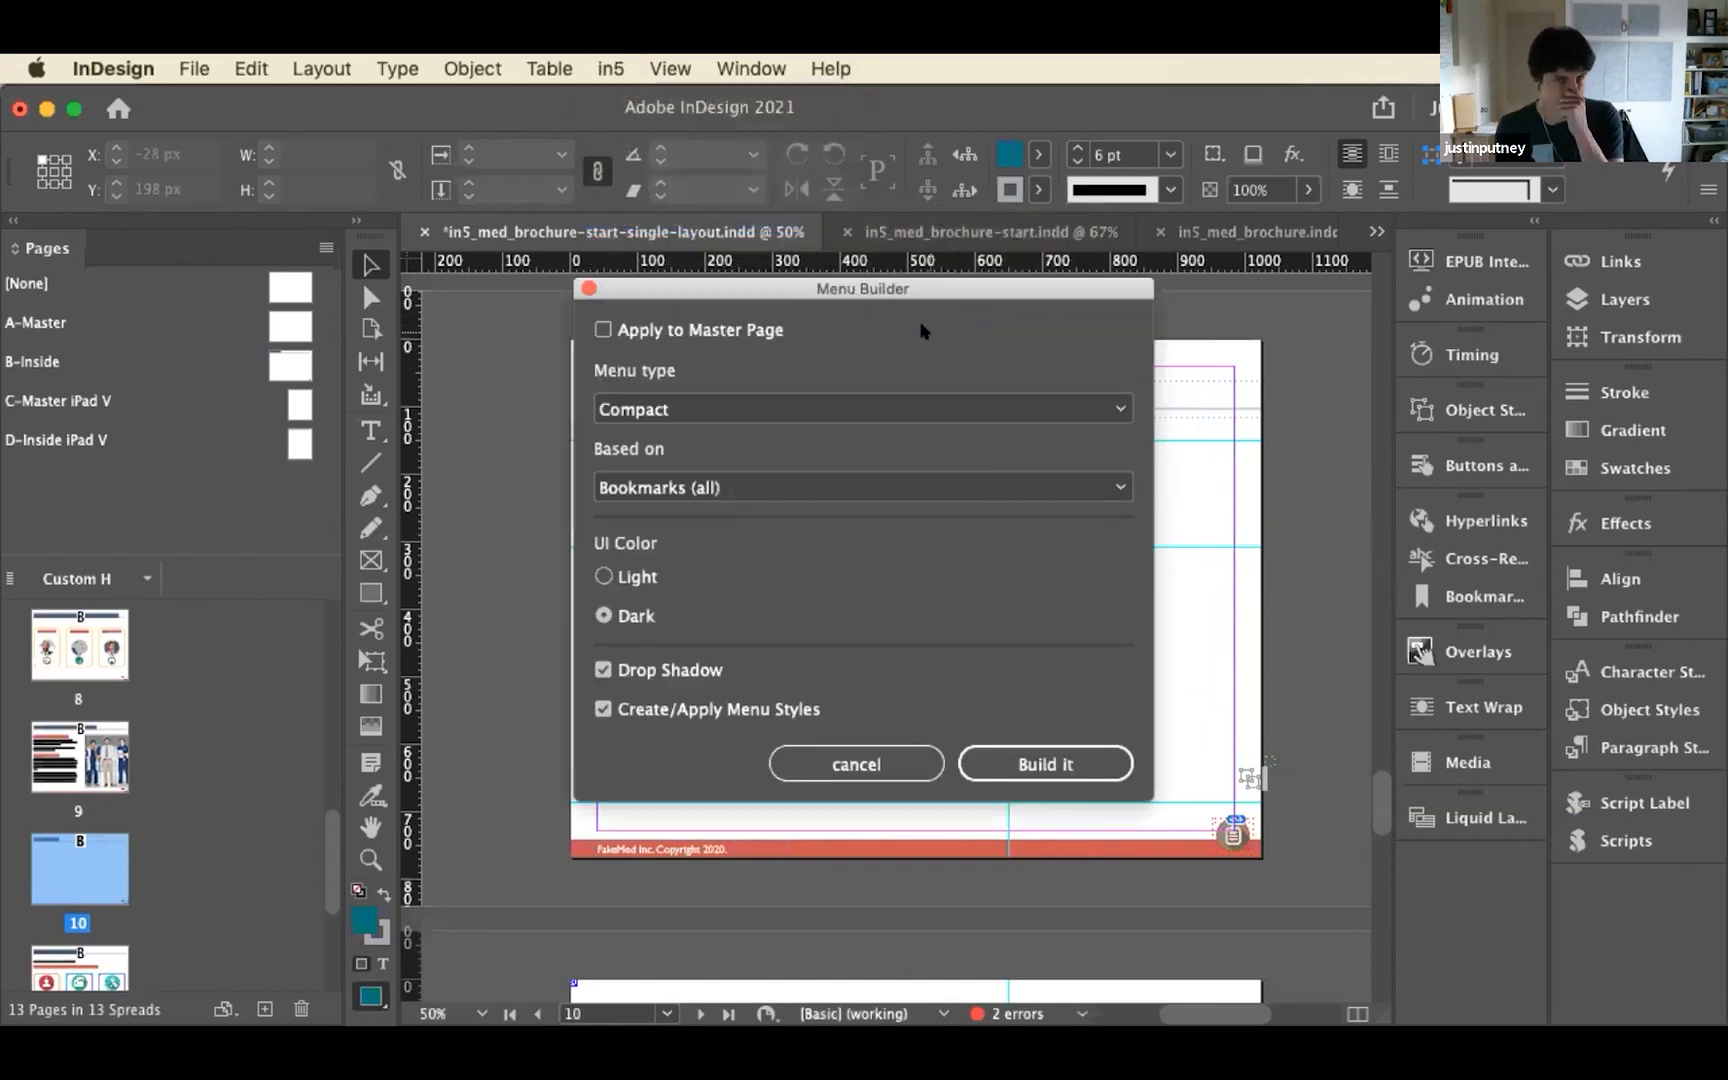
pyautogui.click(826, 397)
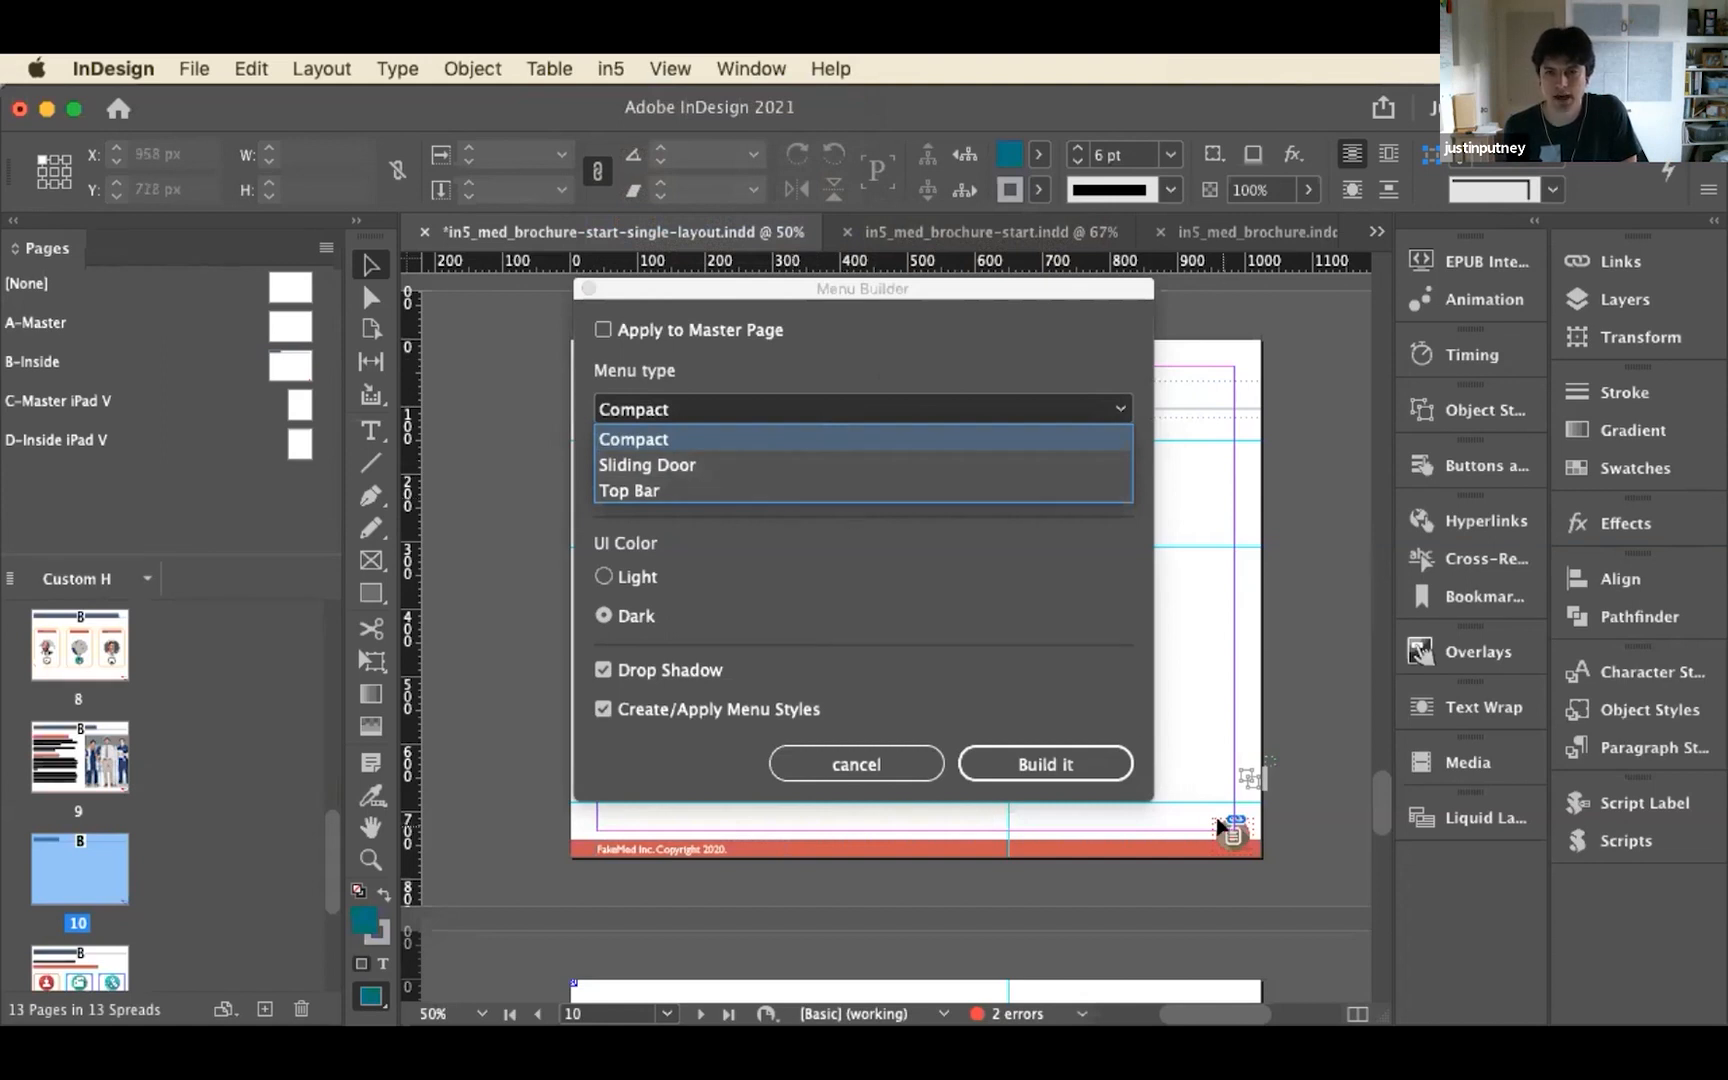
pyautogui.click(652, 462)
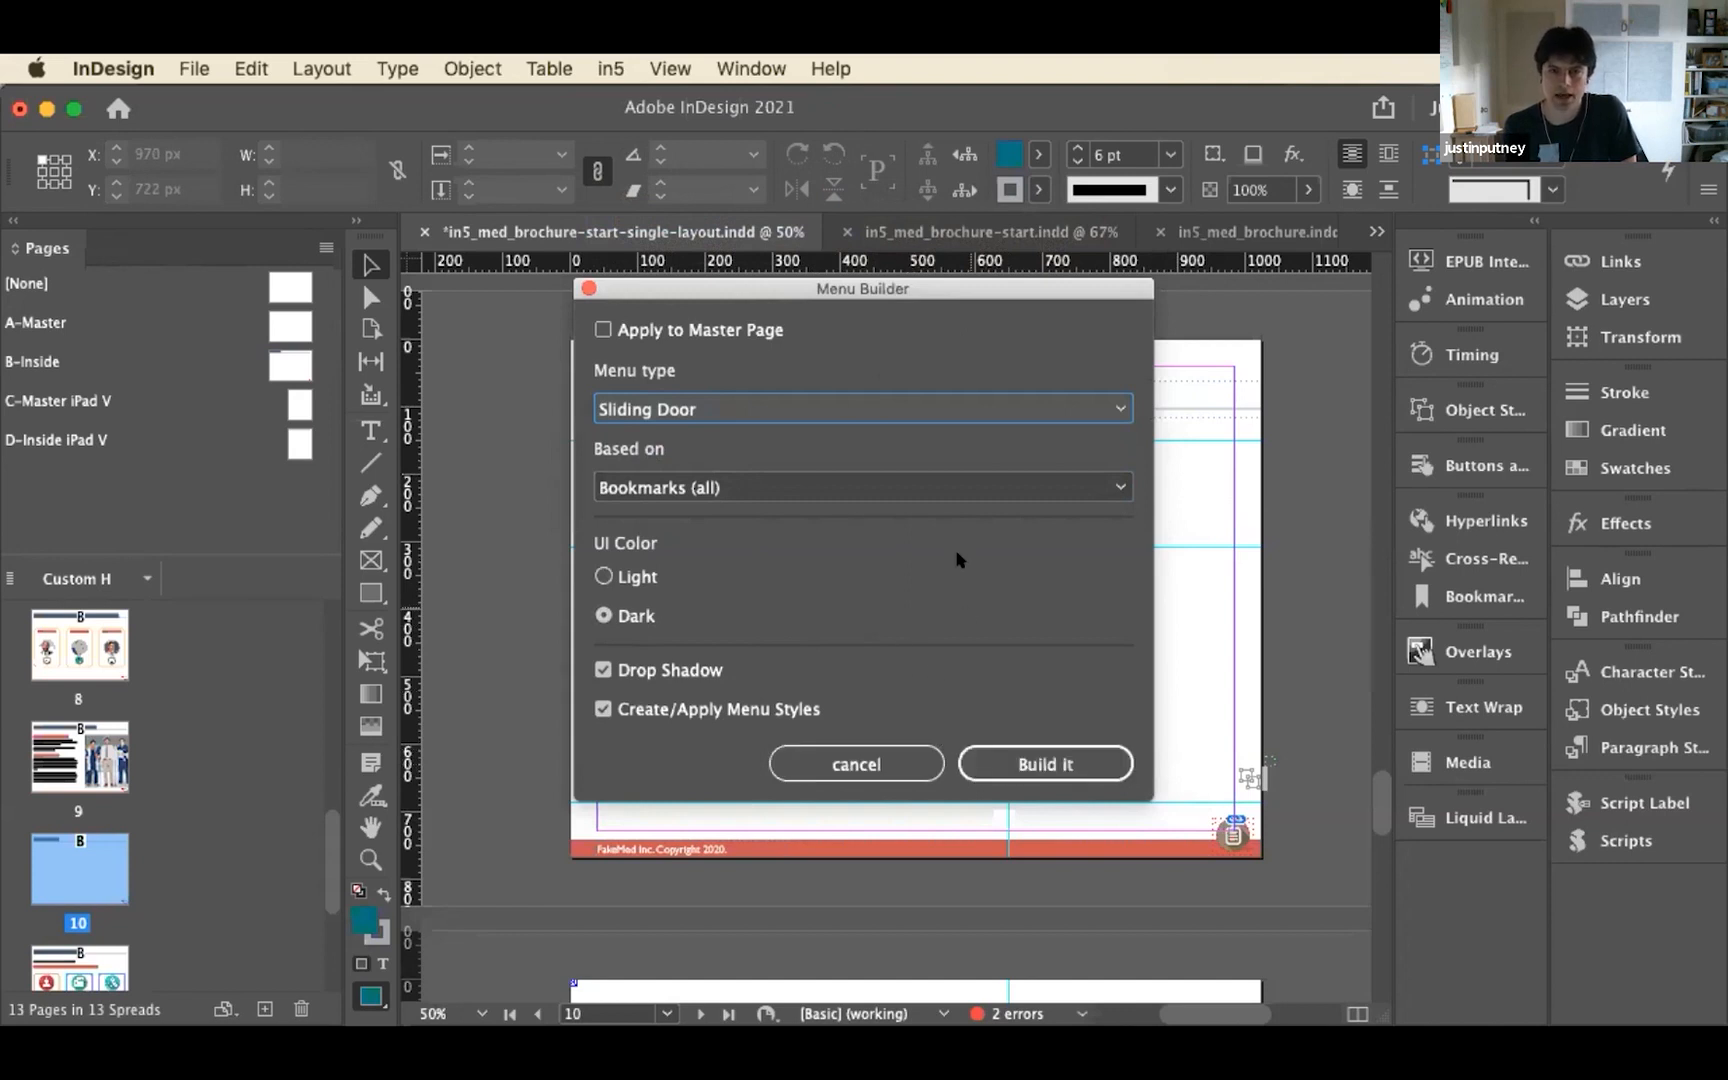
pyautogui.click(868, 486)
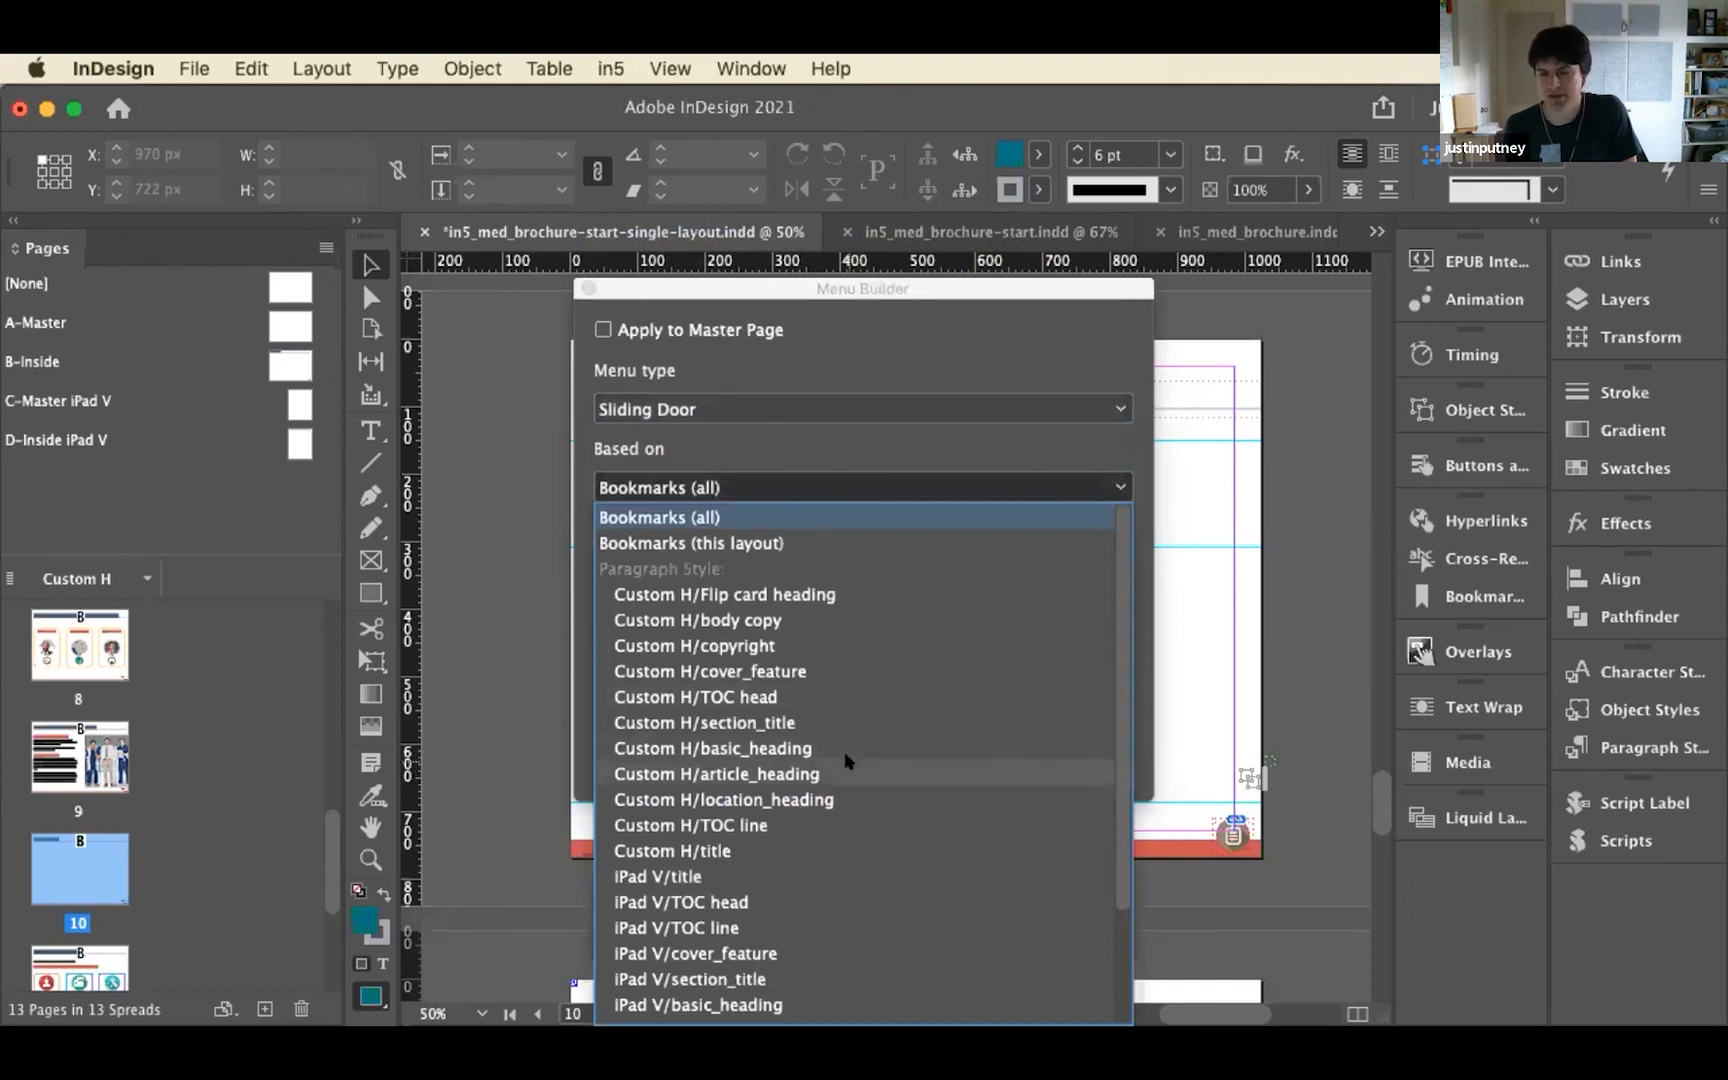
pyautogui.scroll(-1, 845, 762)
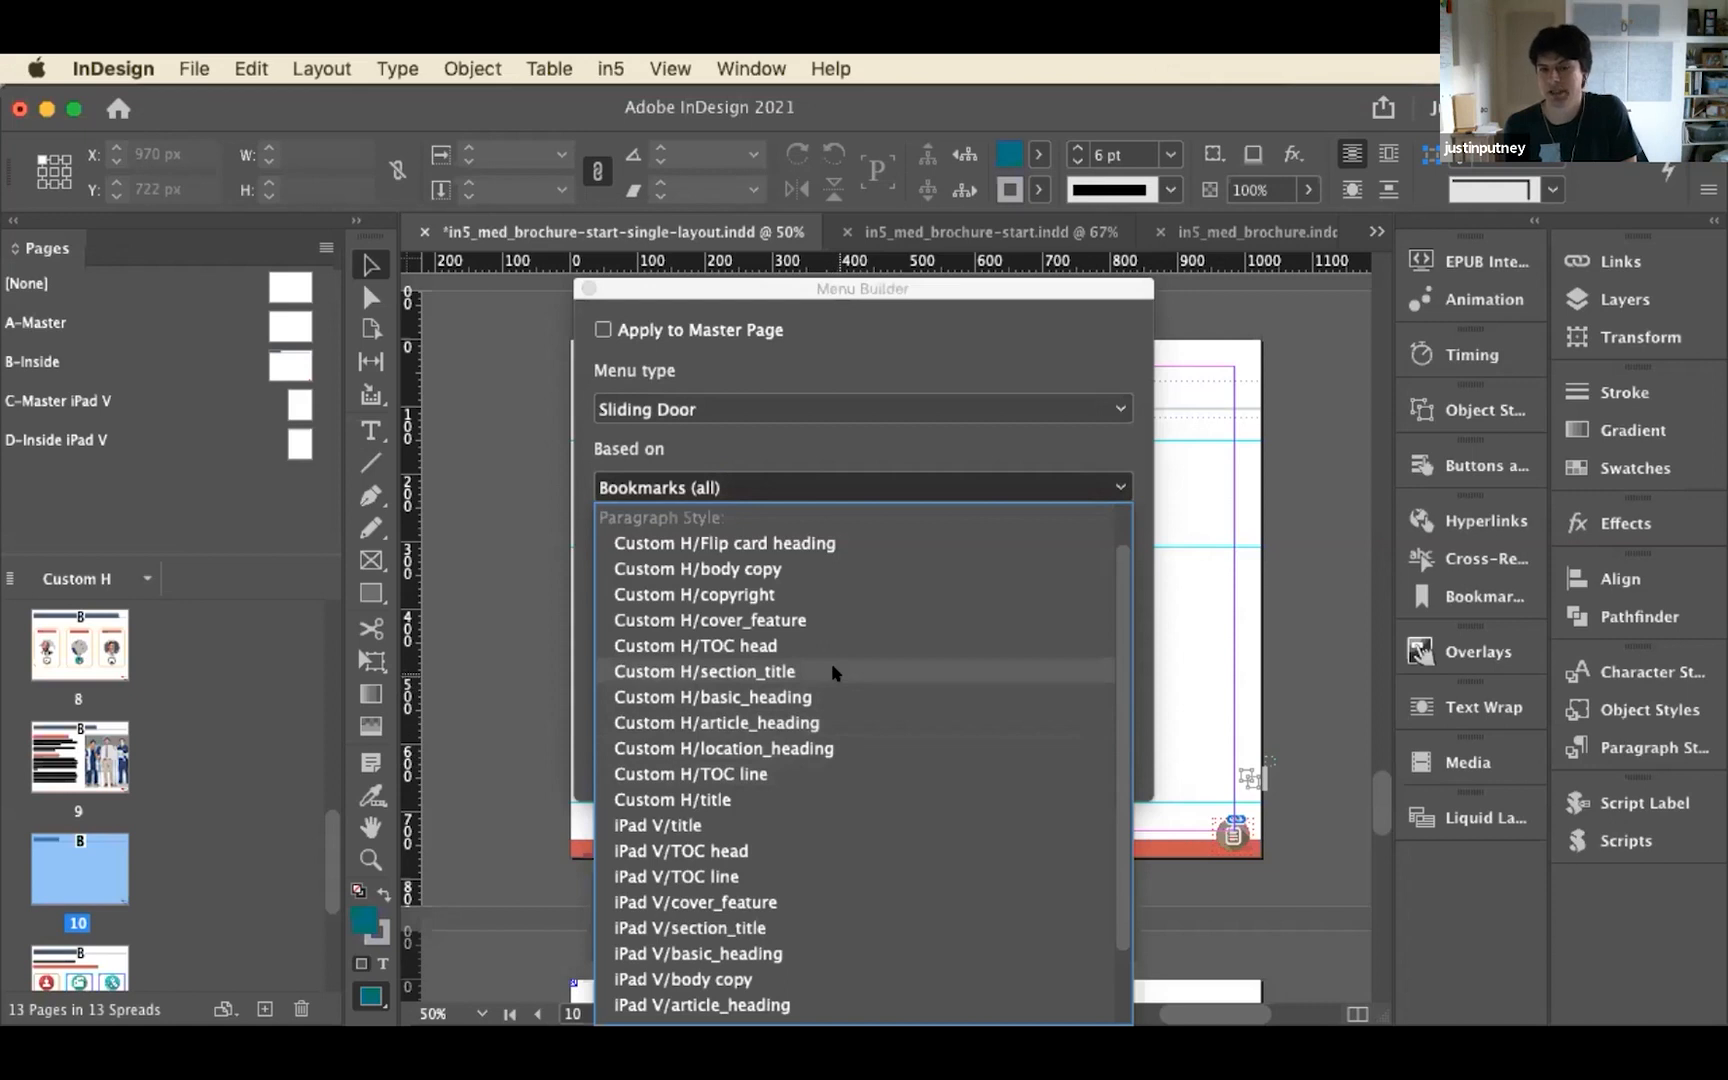
pyautogui.click(830, 452)
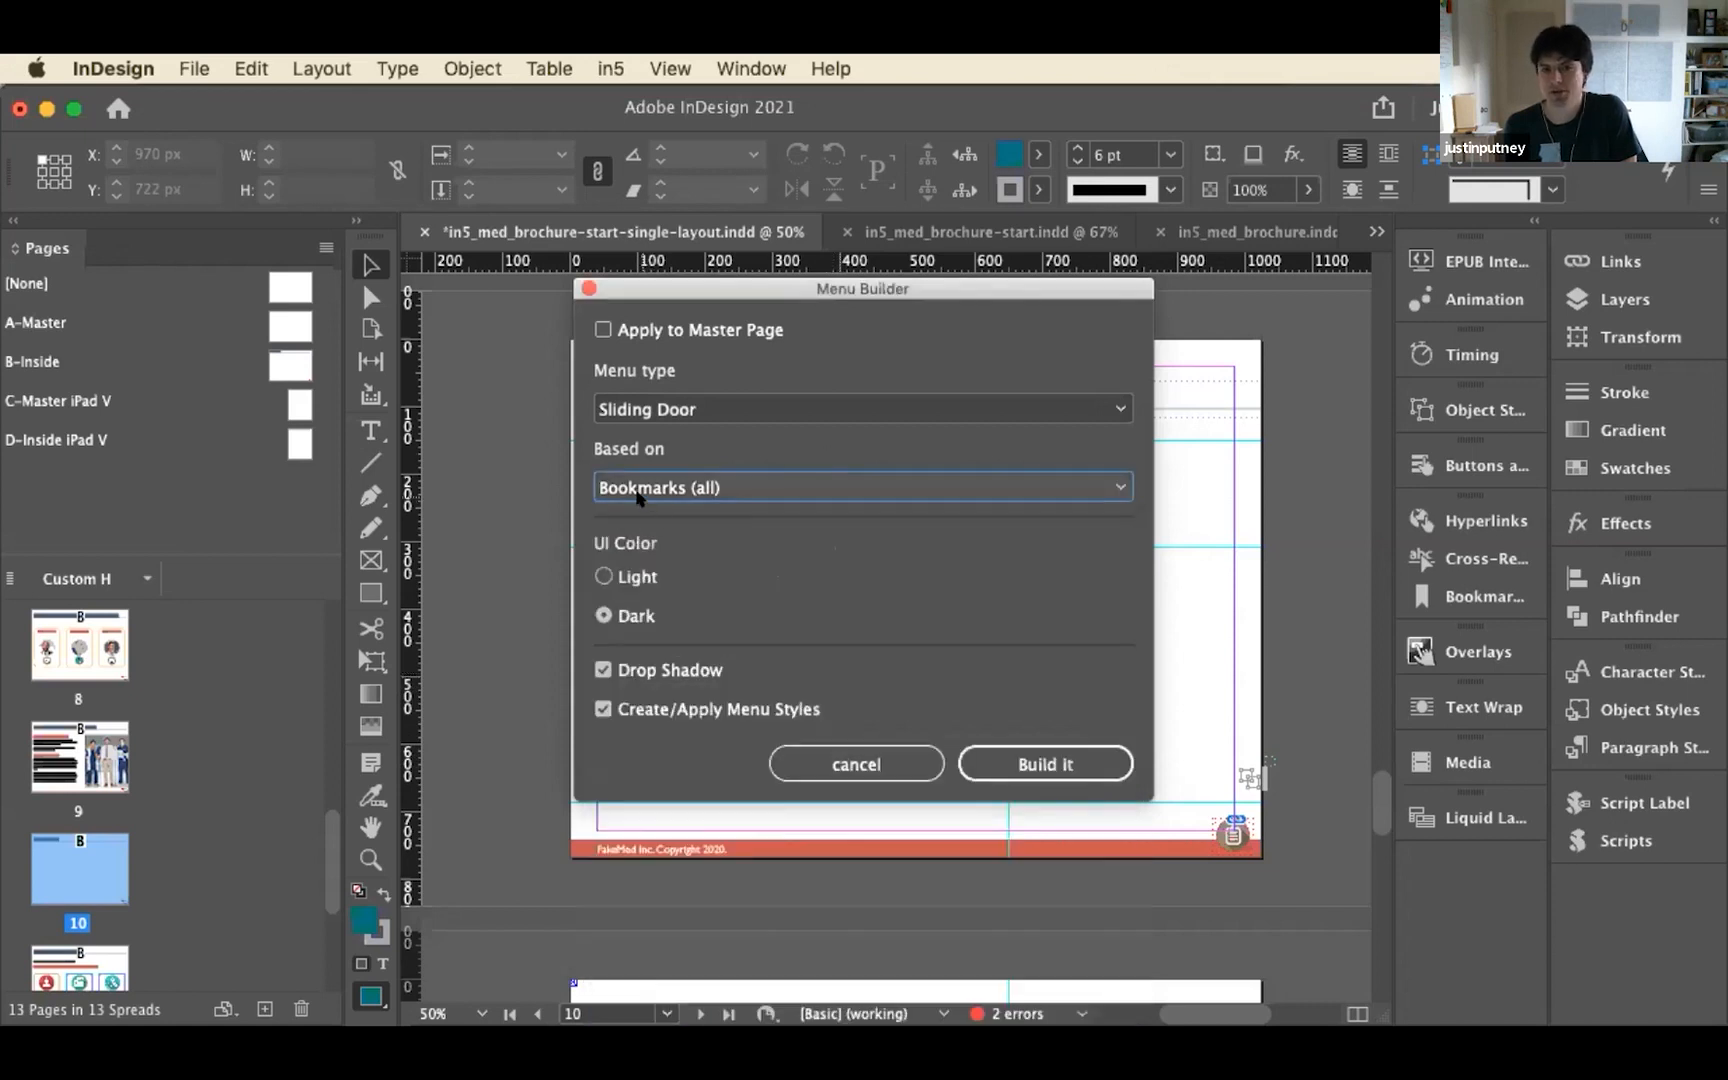
pyautogui.click(1068, 763)
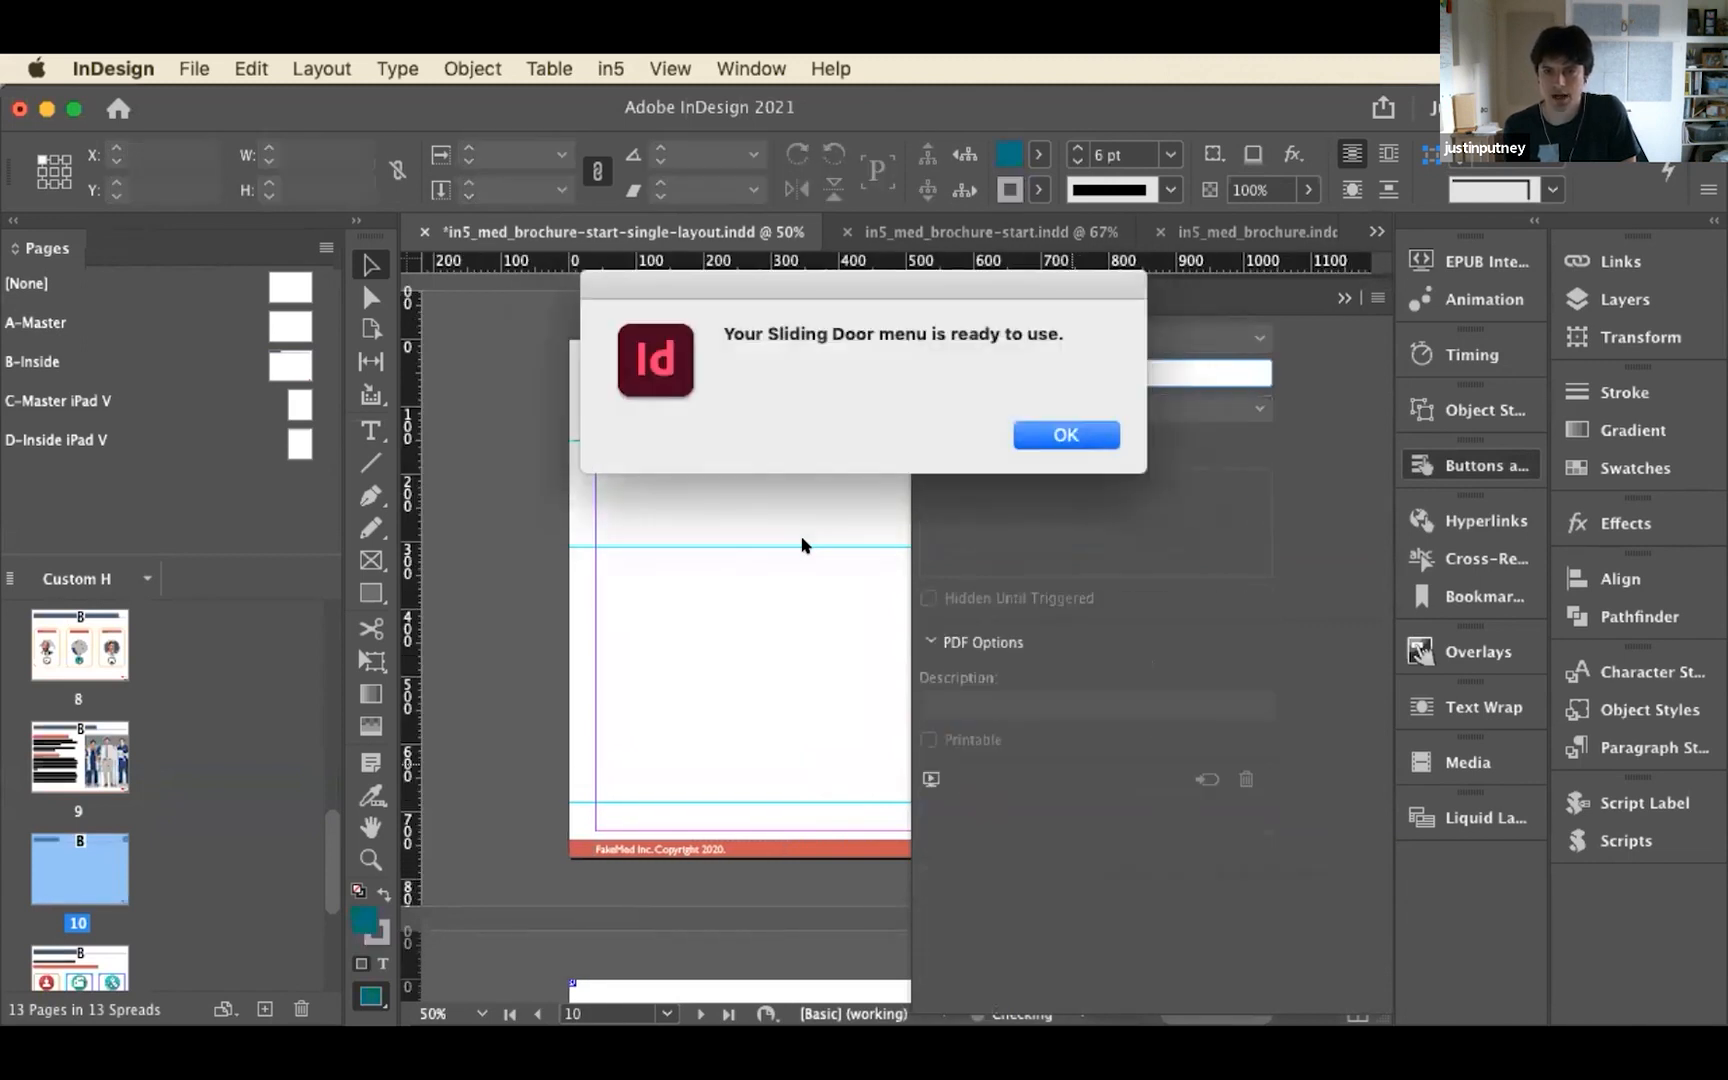
pyautogui.click(1066, 438)
pyautogui.click(1470, 465)
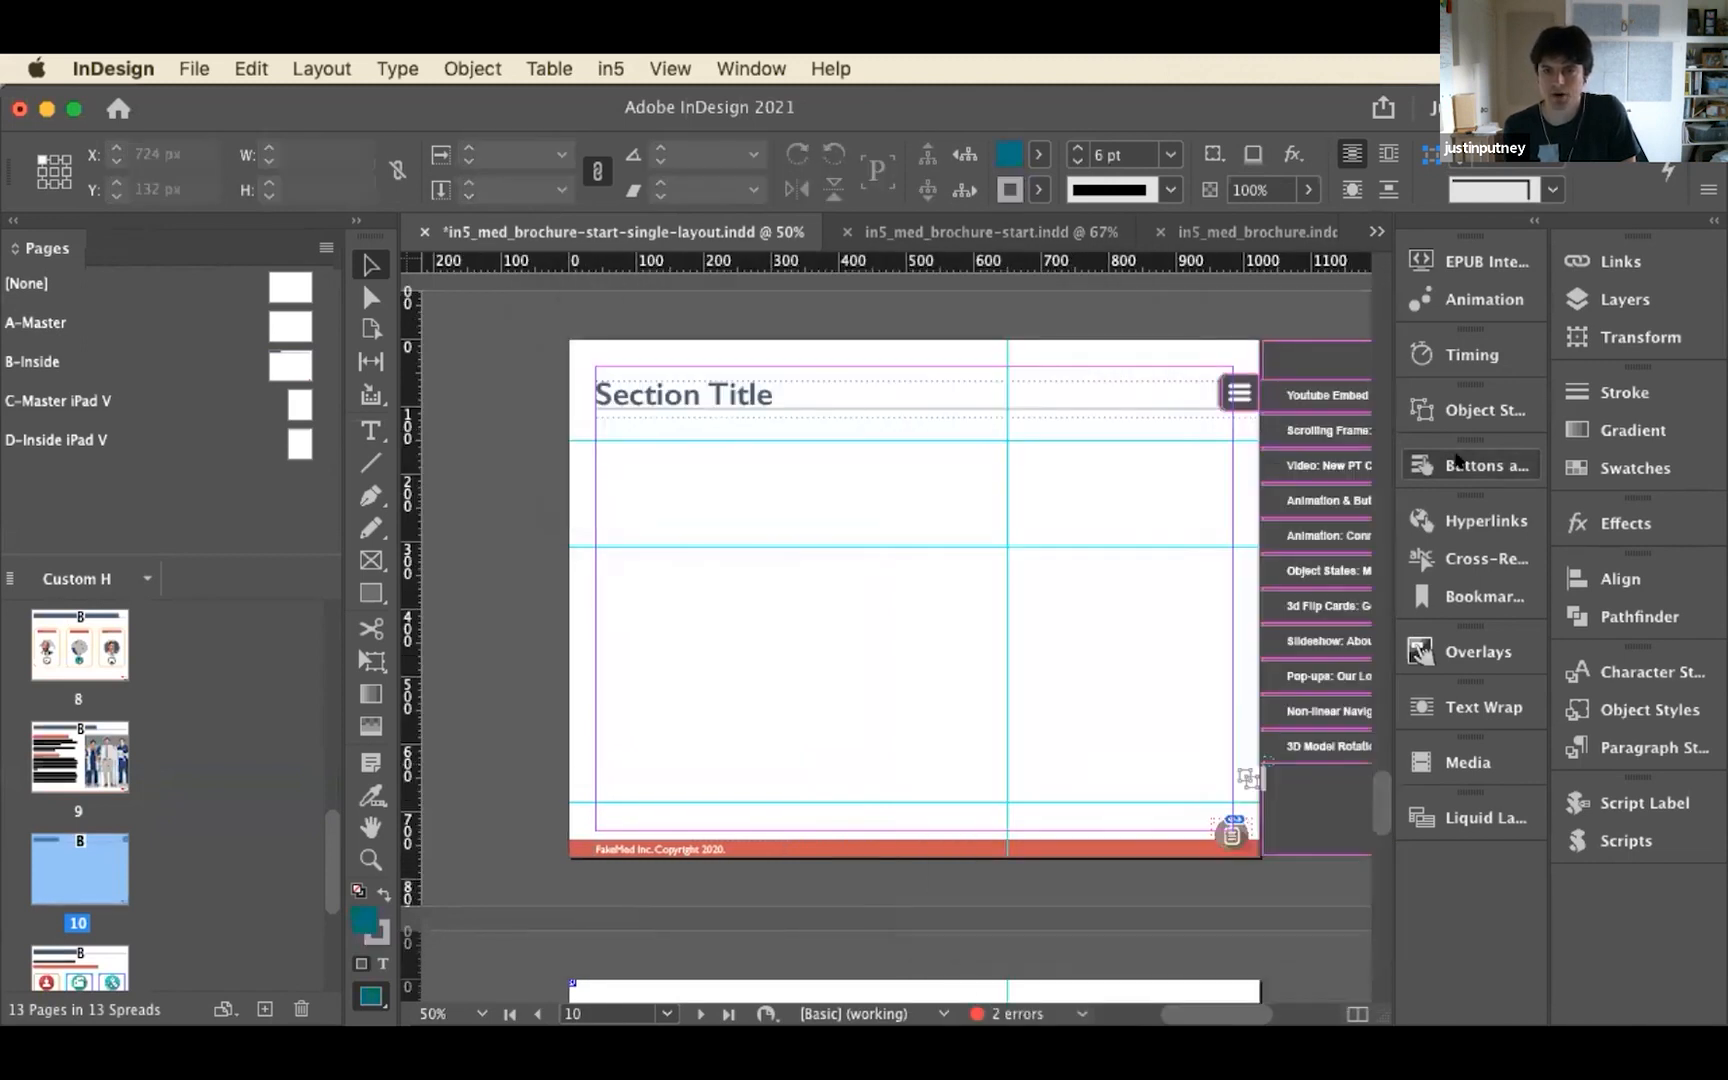
pyautogui.moveTo(1118, 520); pyautogui.dragTo(895, 538)
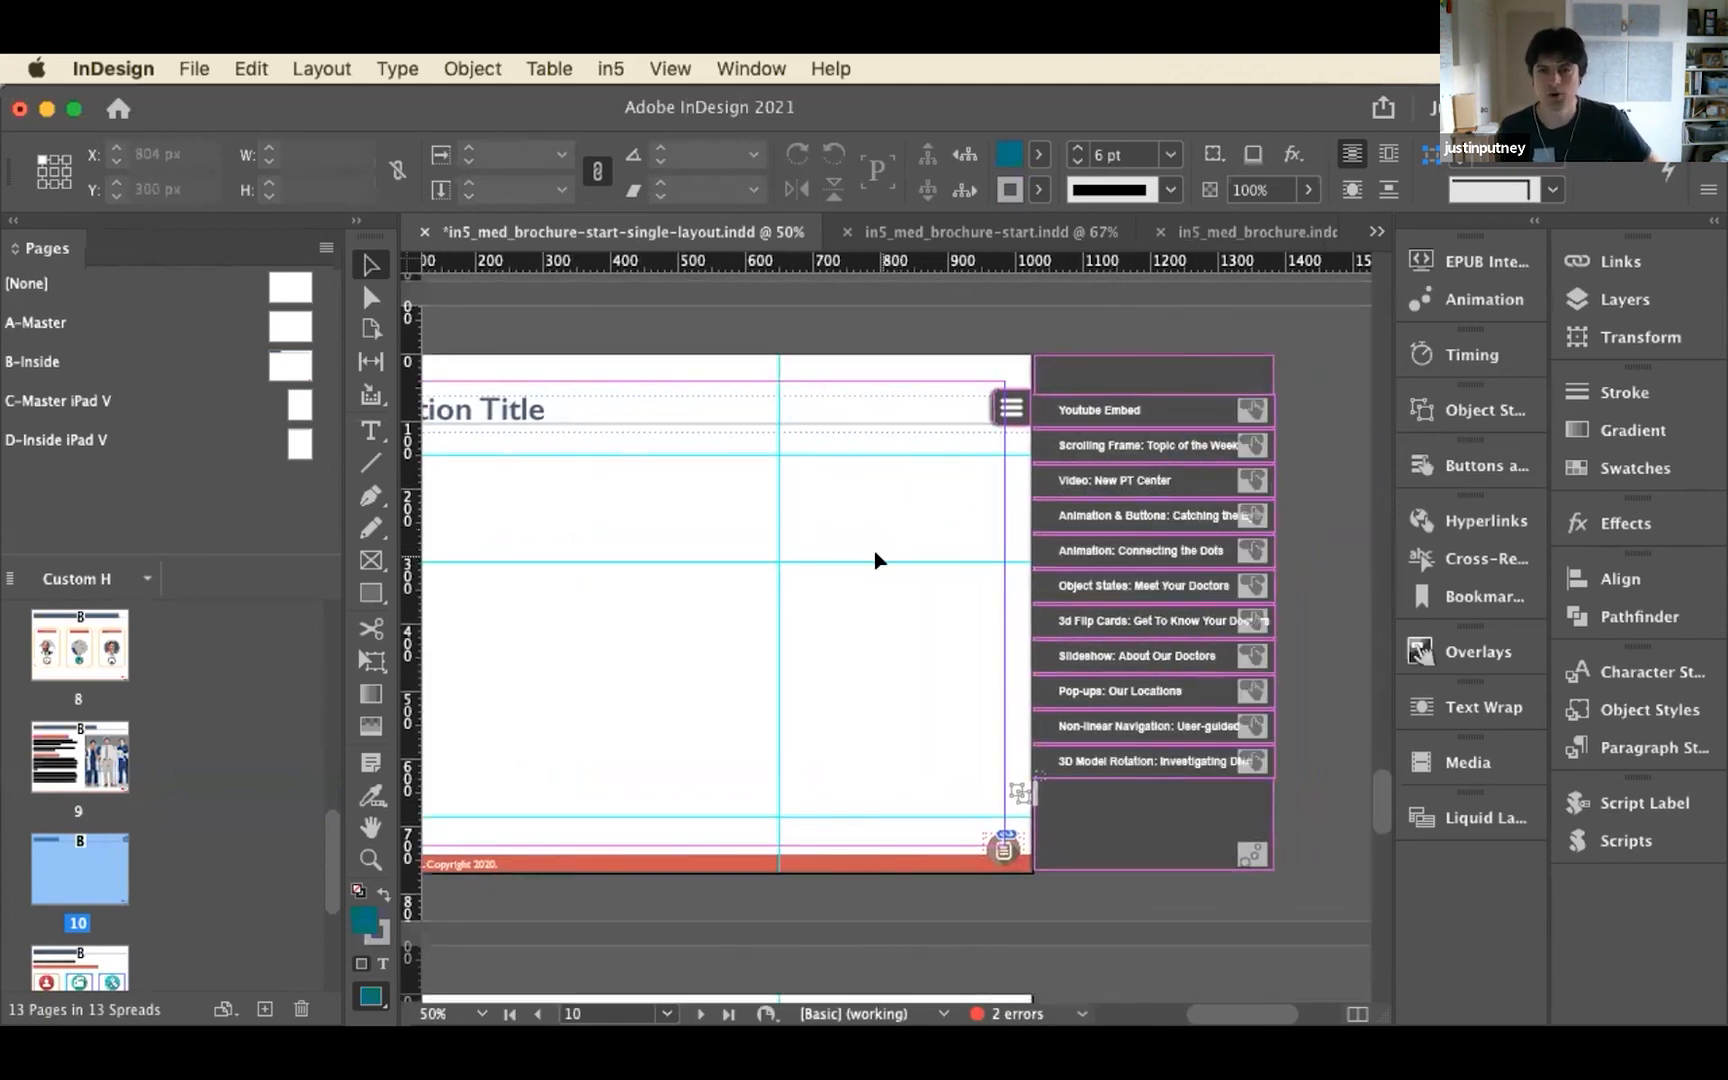
pyautogui.click(607, 68)
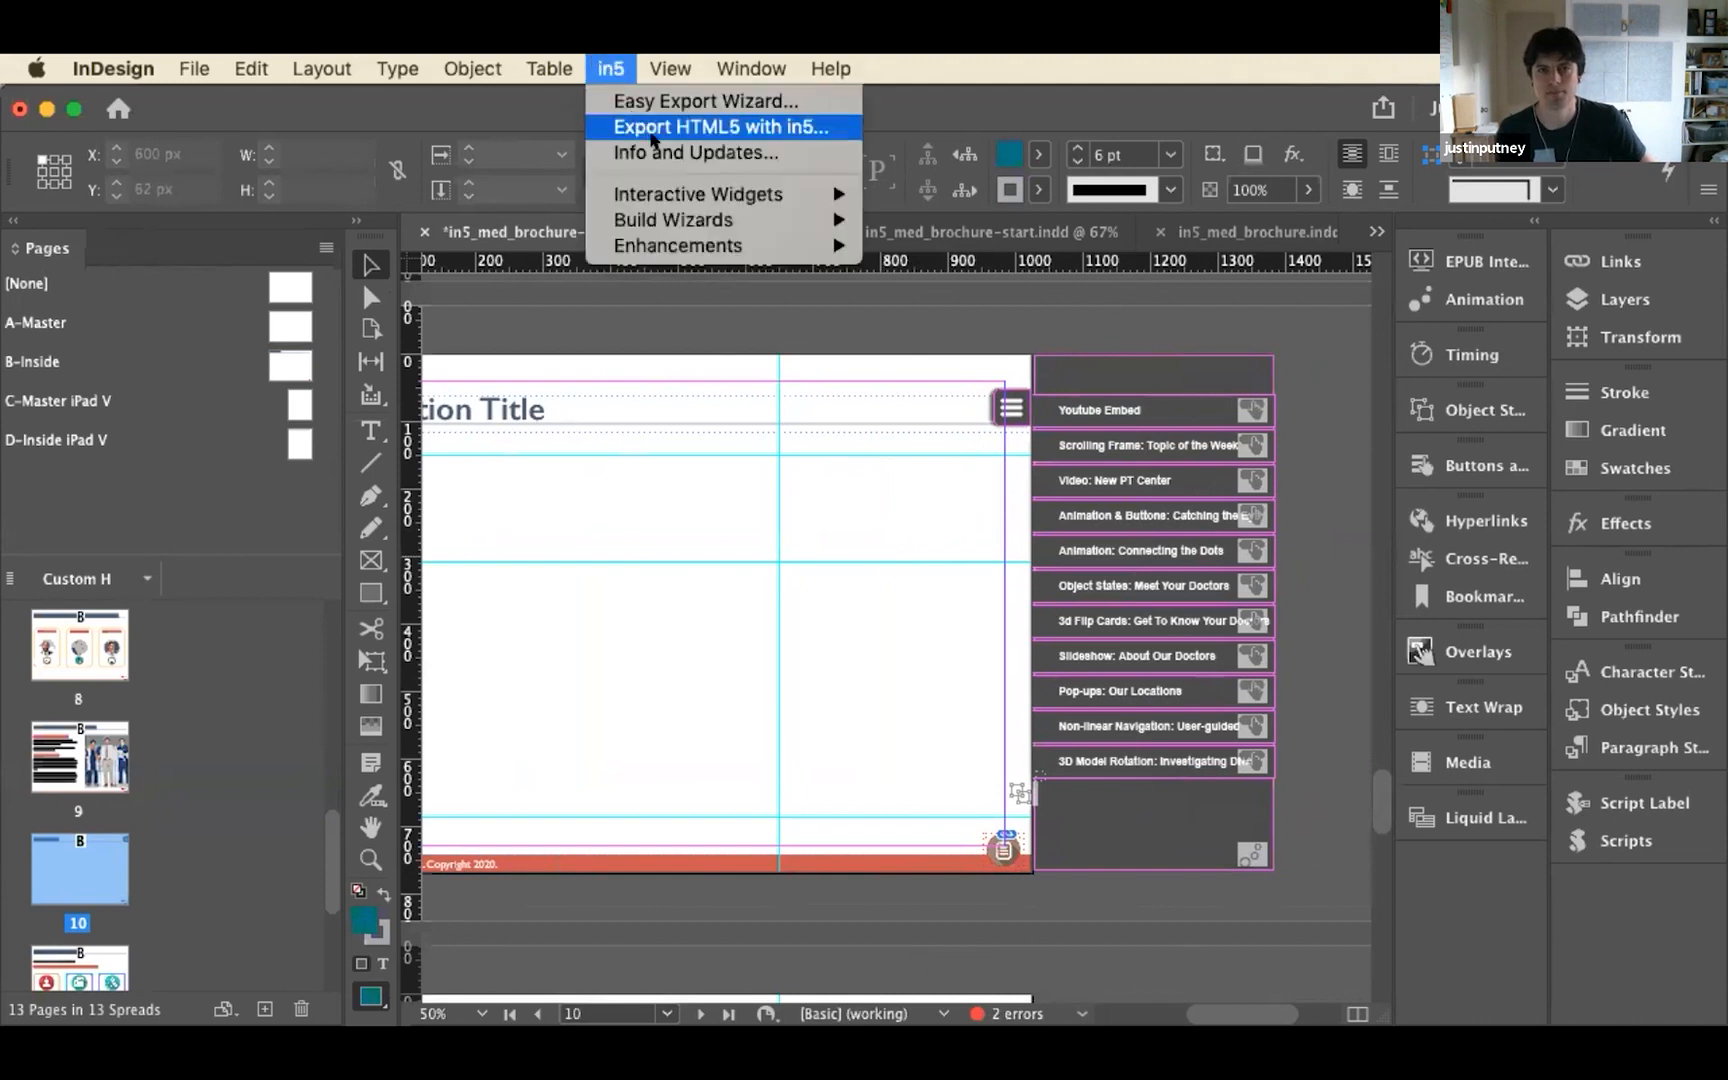
pyautogui.moveTo(687, 181)
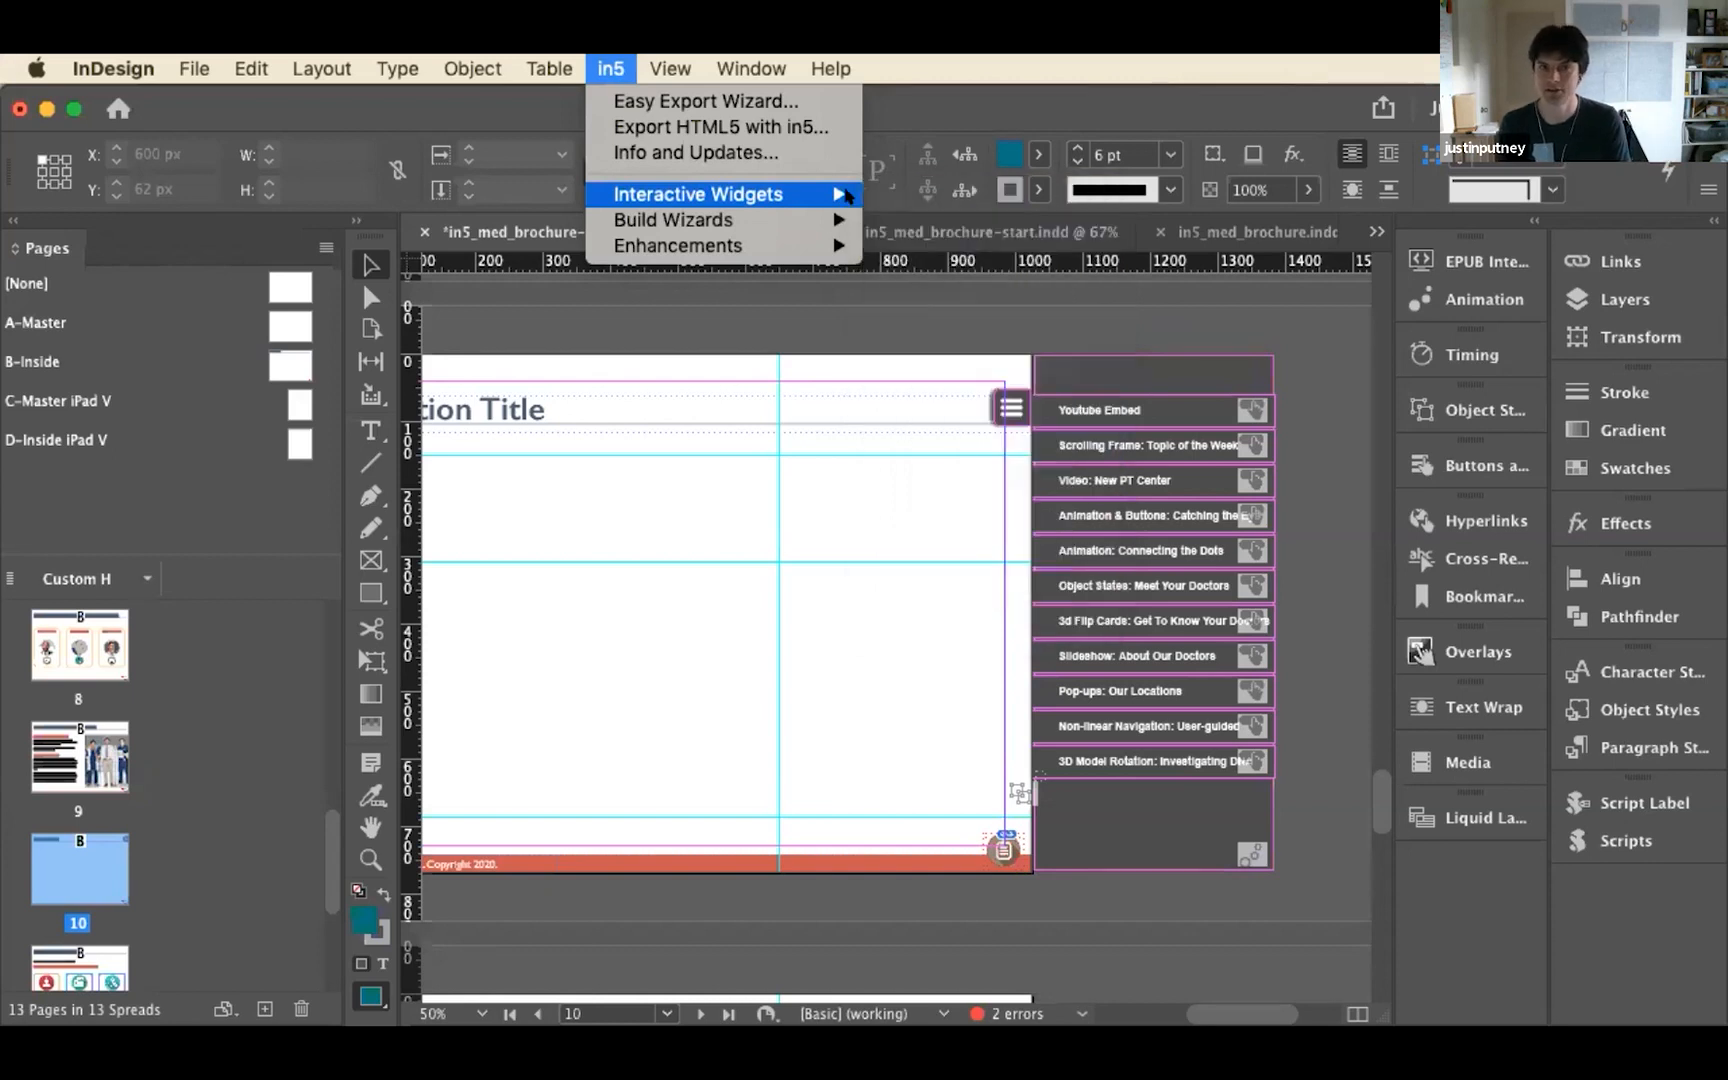
pyautogui.click(615, 66)
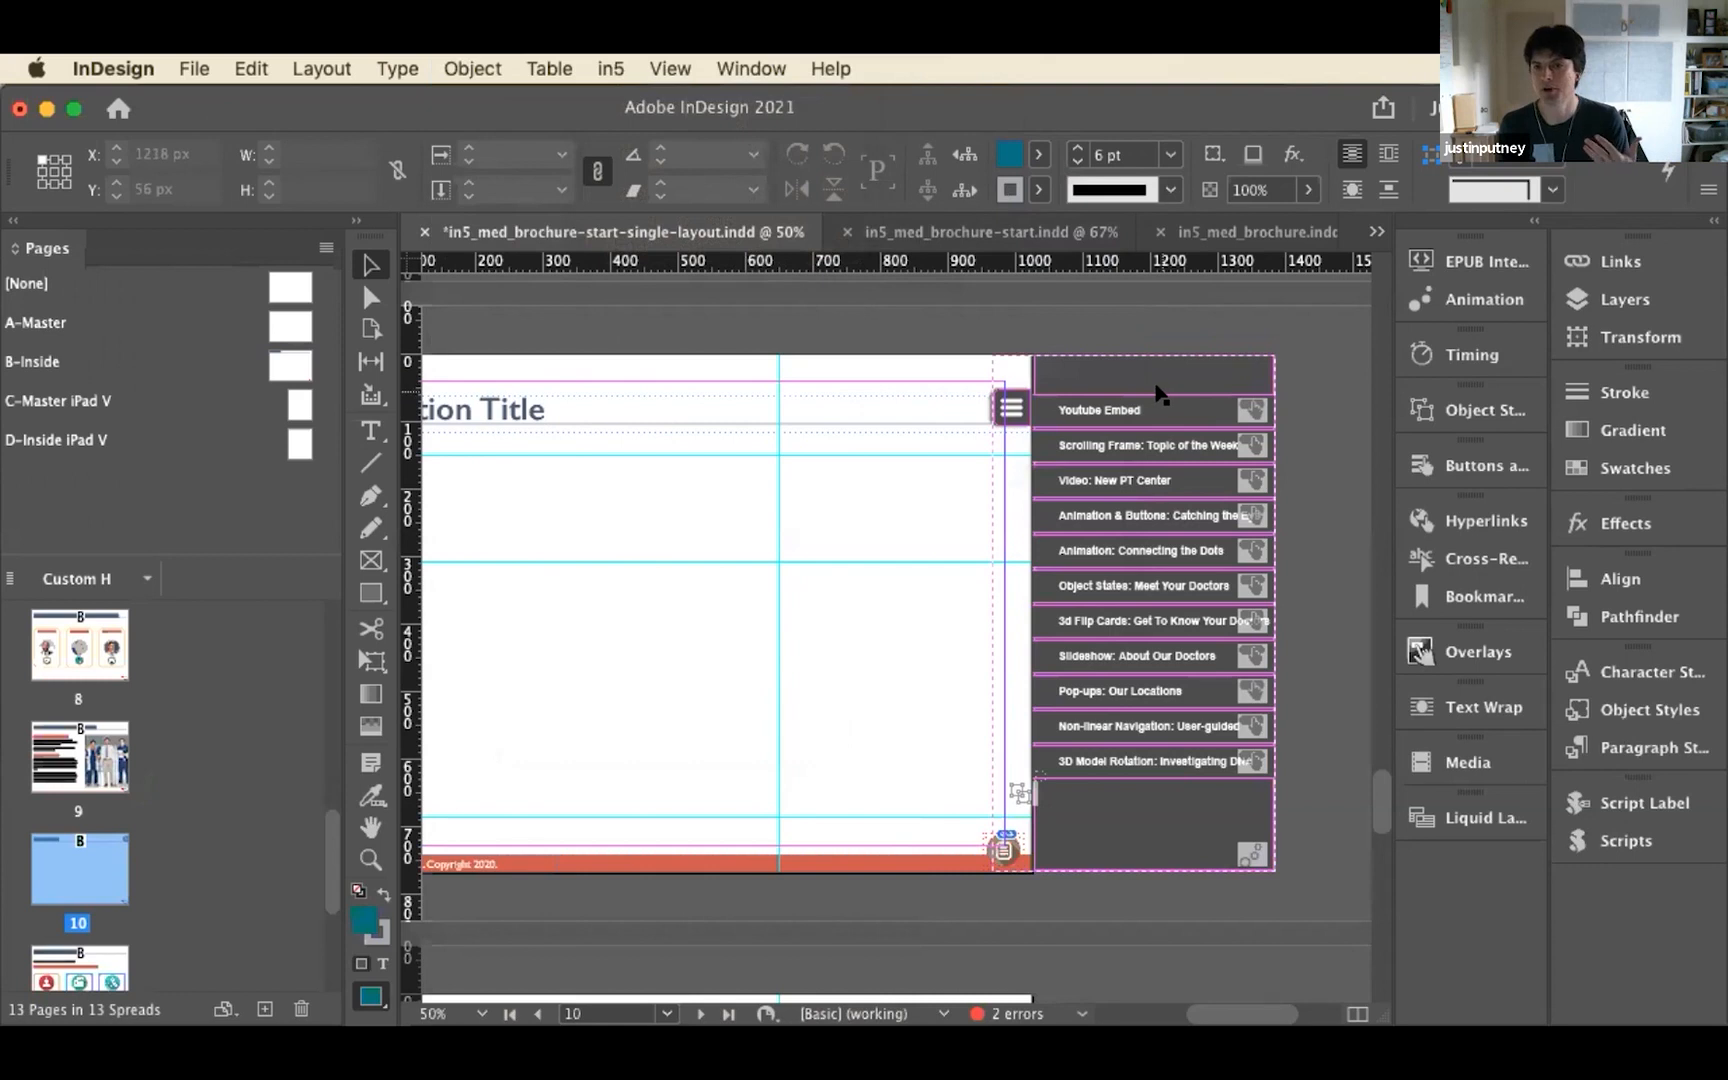
# Preview page 10's interactivity and test opening and closing the sliding door menu
pyautogui.click(1484, 258)
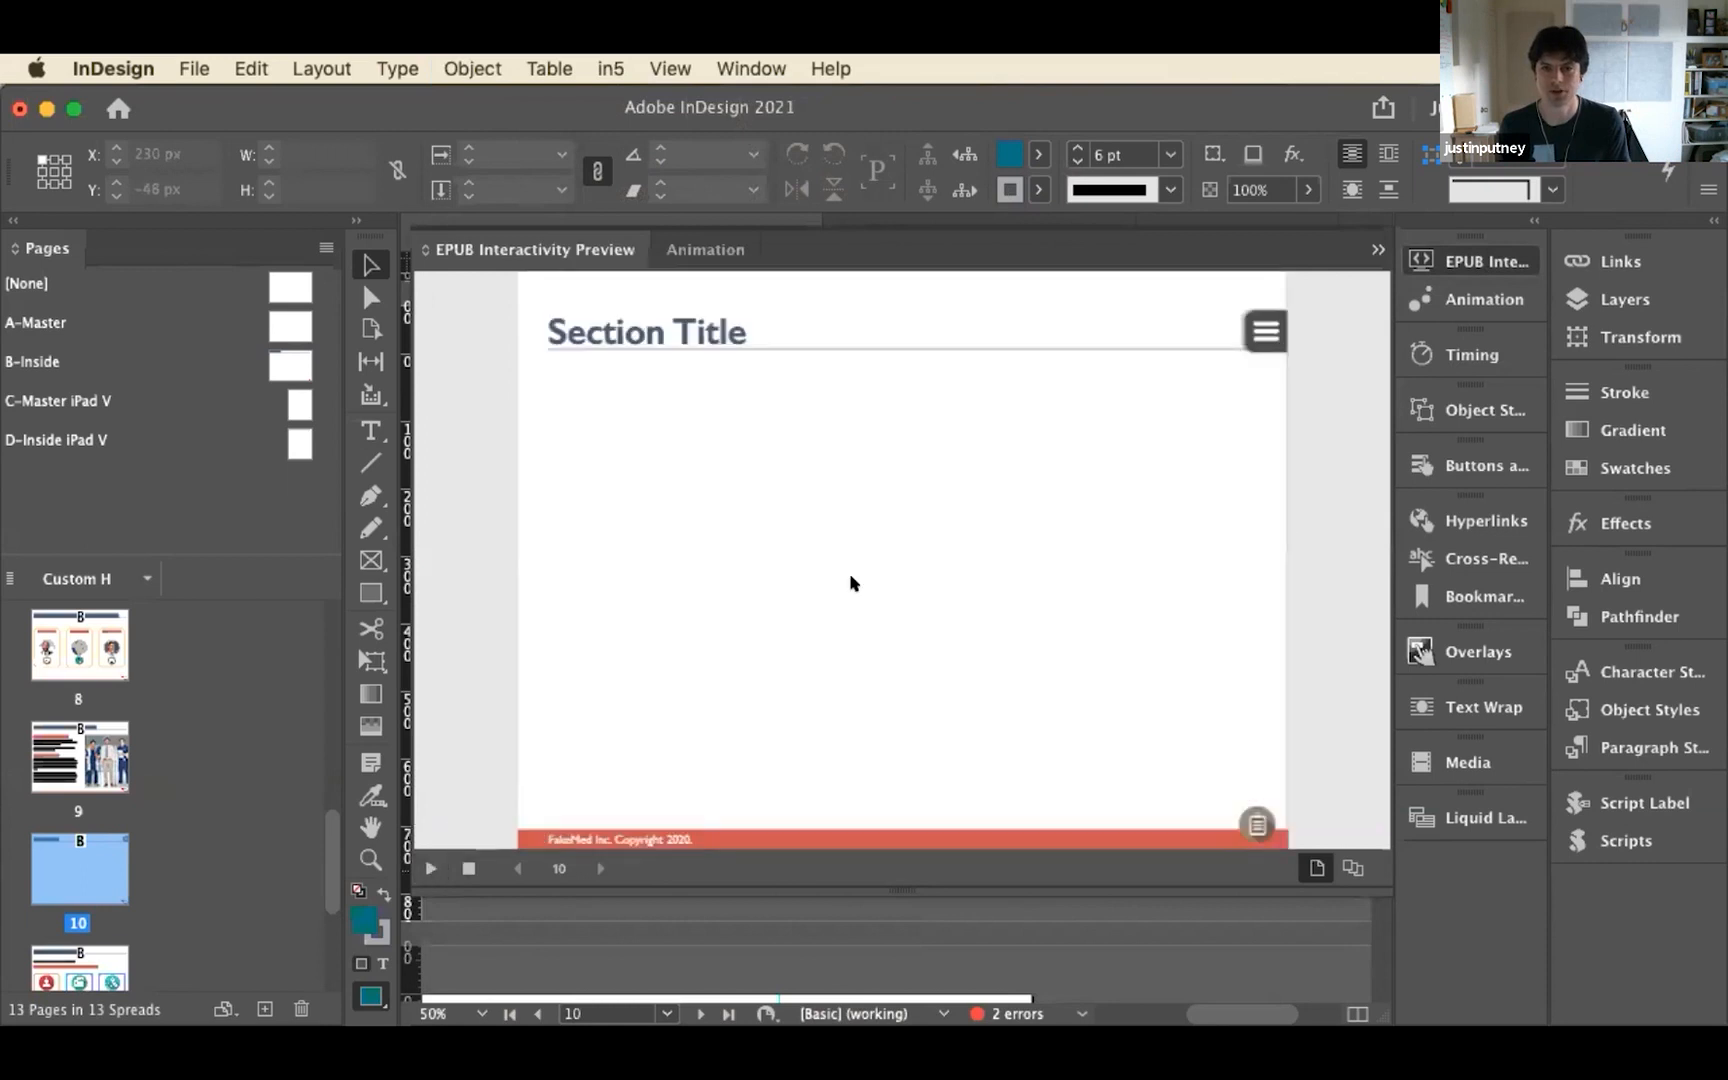
pyautogui.click(1264, 332)
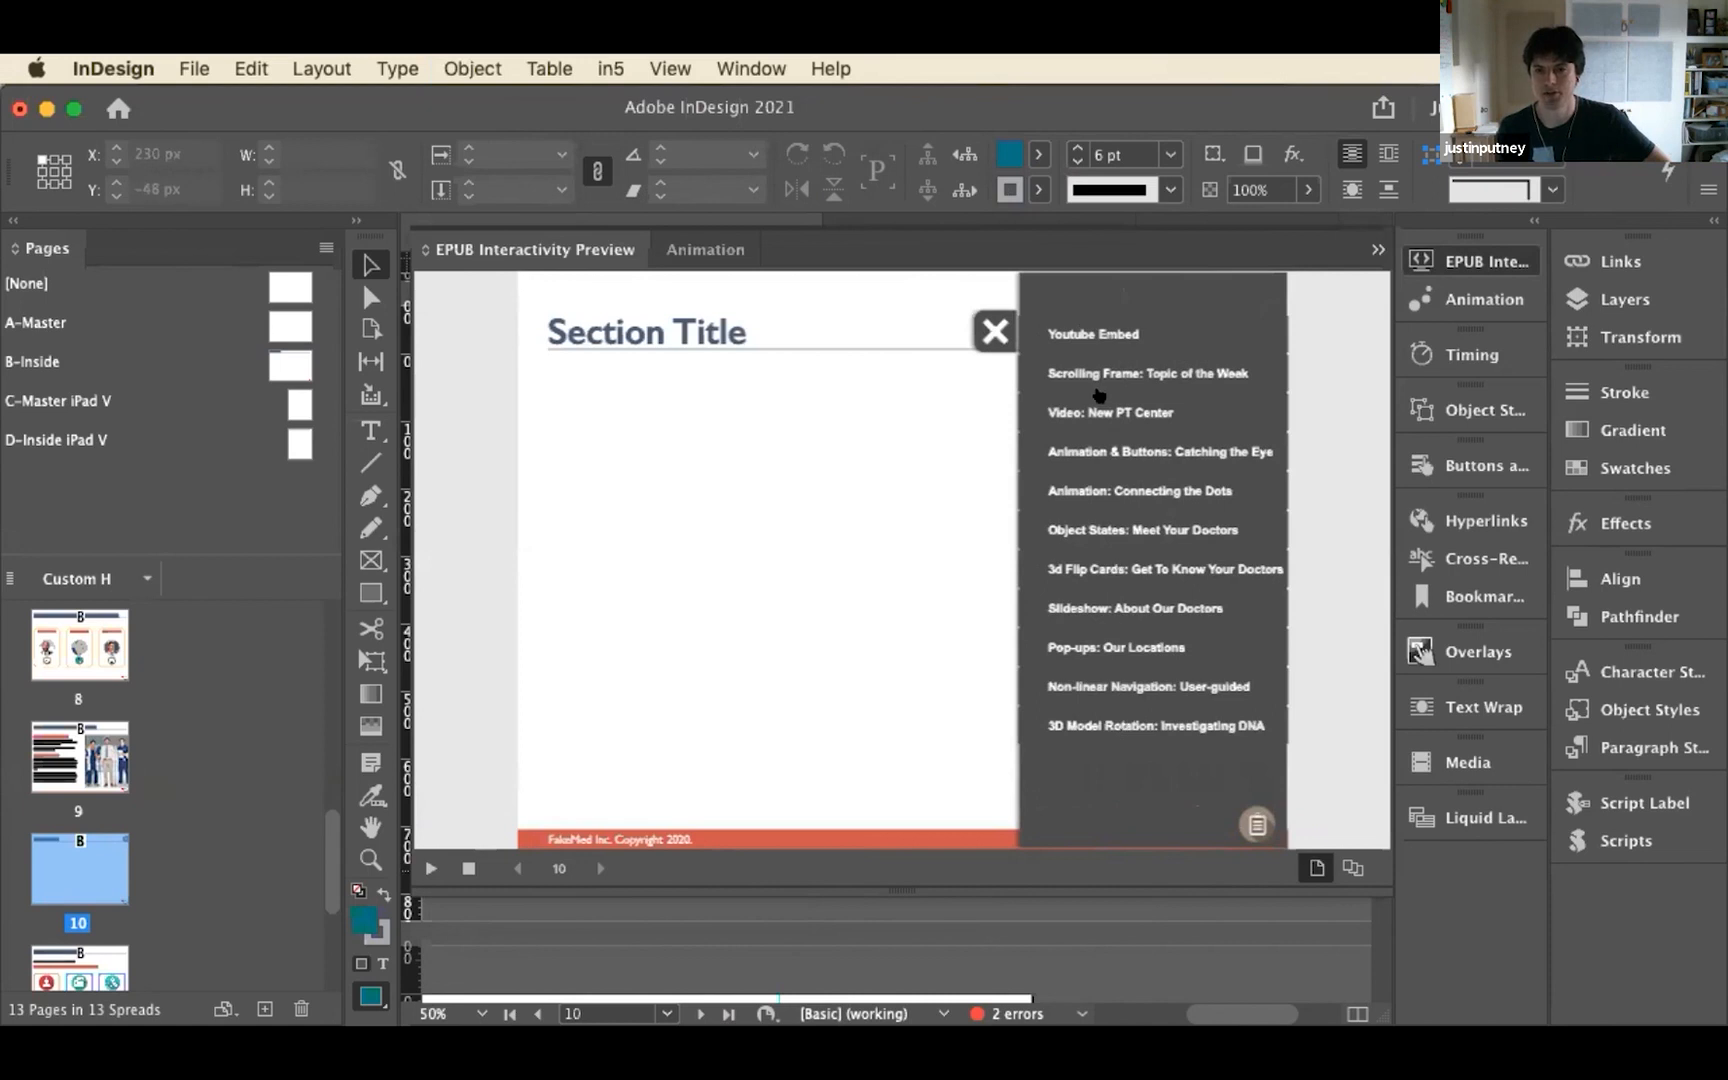
pyautogui.click(994, 331)
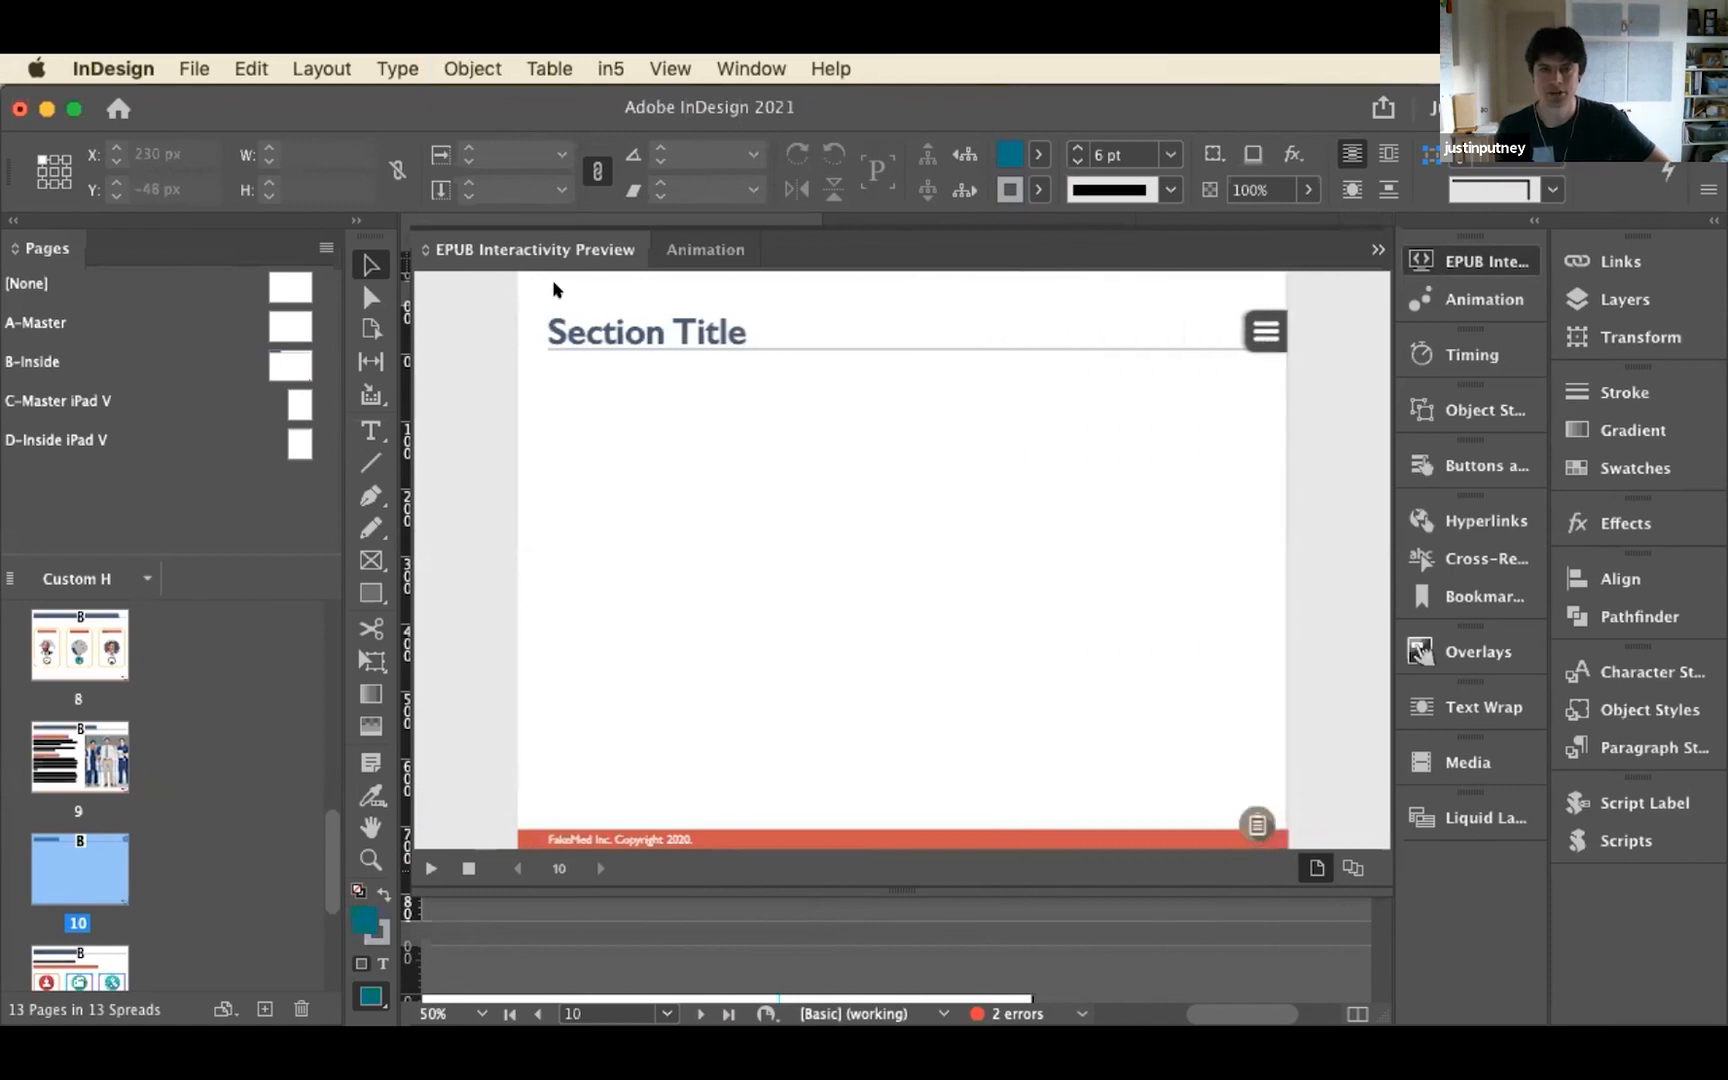
pyautogui.click(1485, 262)
# Fill the Youtube Embed menu item with the R=80 G=184 B=72 green swatch and redefine the menu_item_textframe object style from it
pyautogui.click(1172, 498)
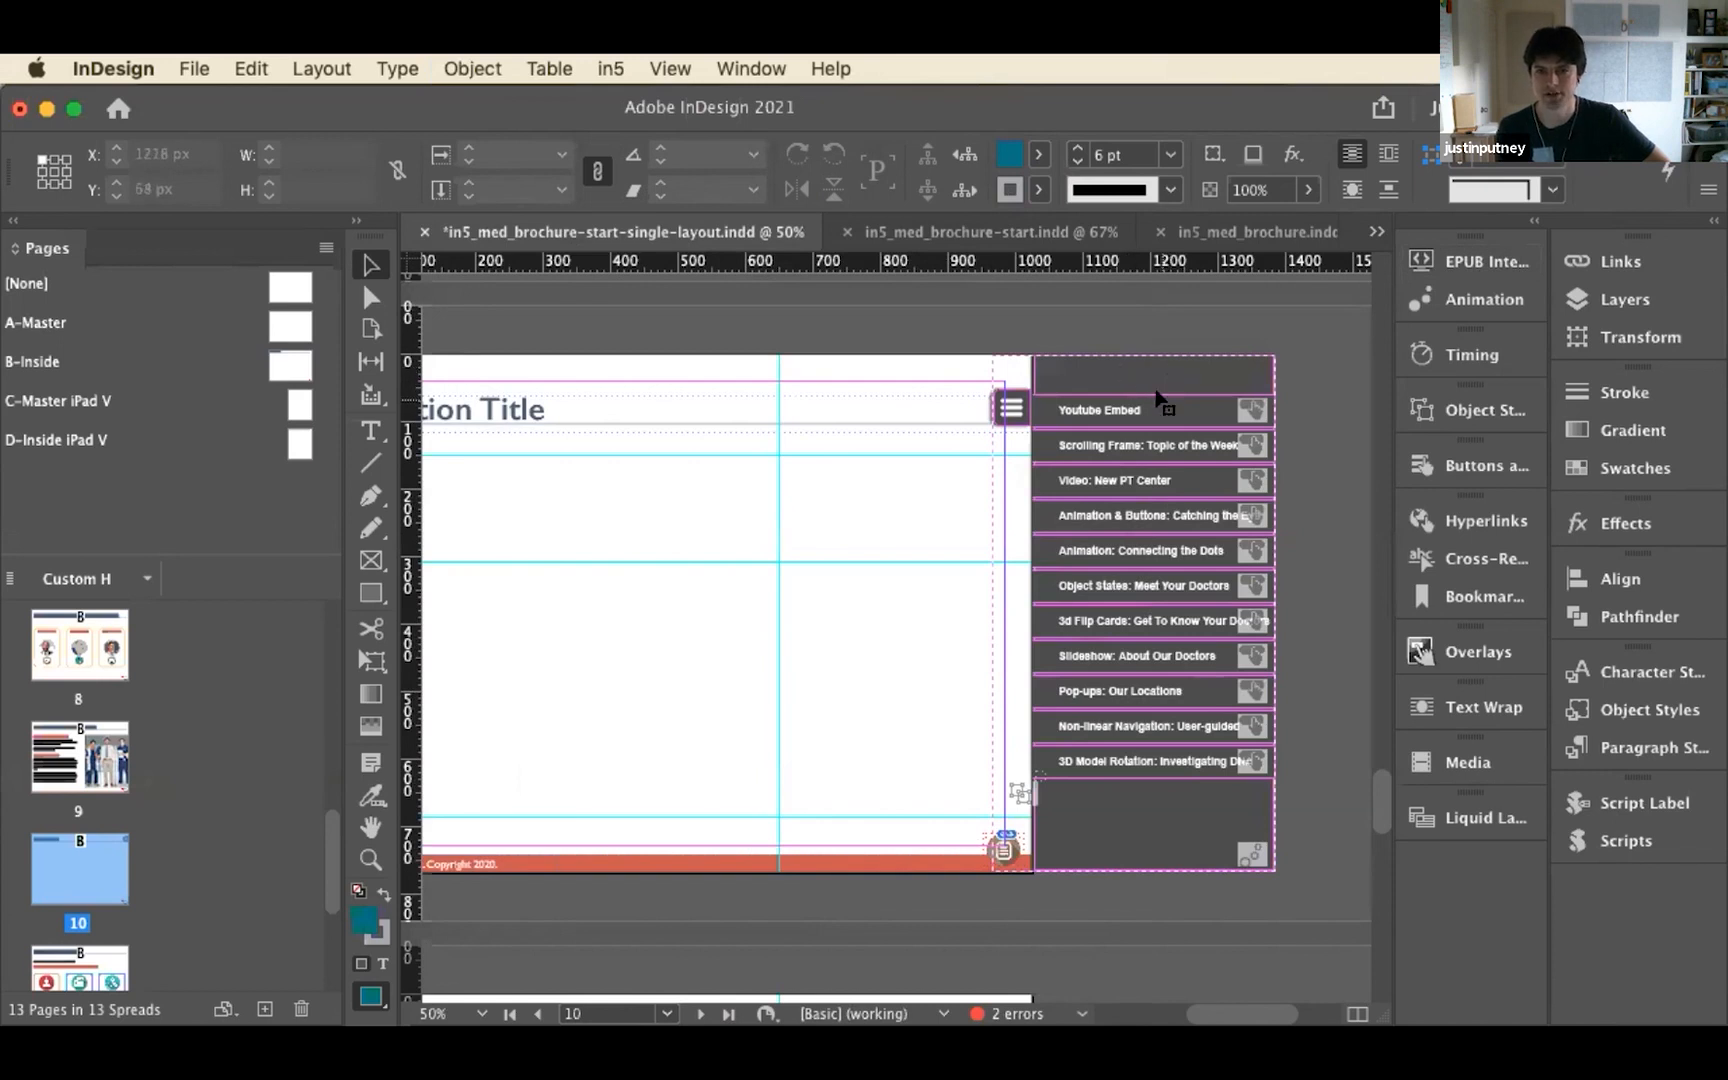
pyautogui.doubleClick(1170, 410)
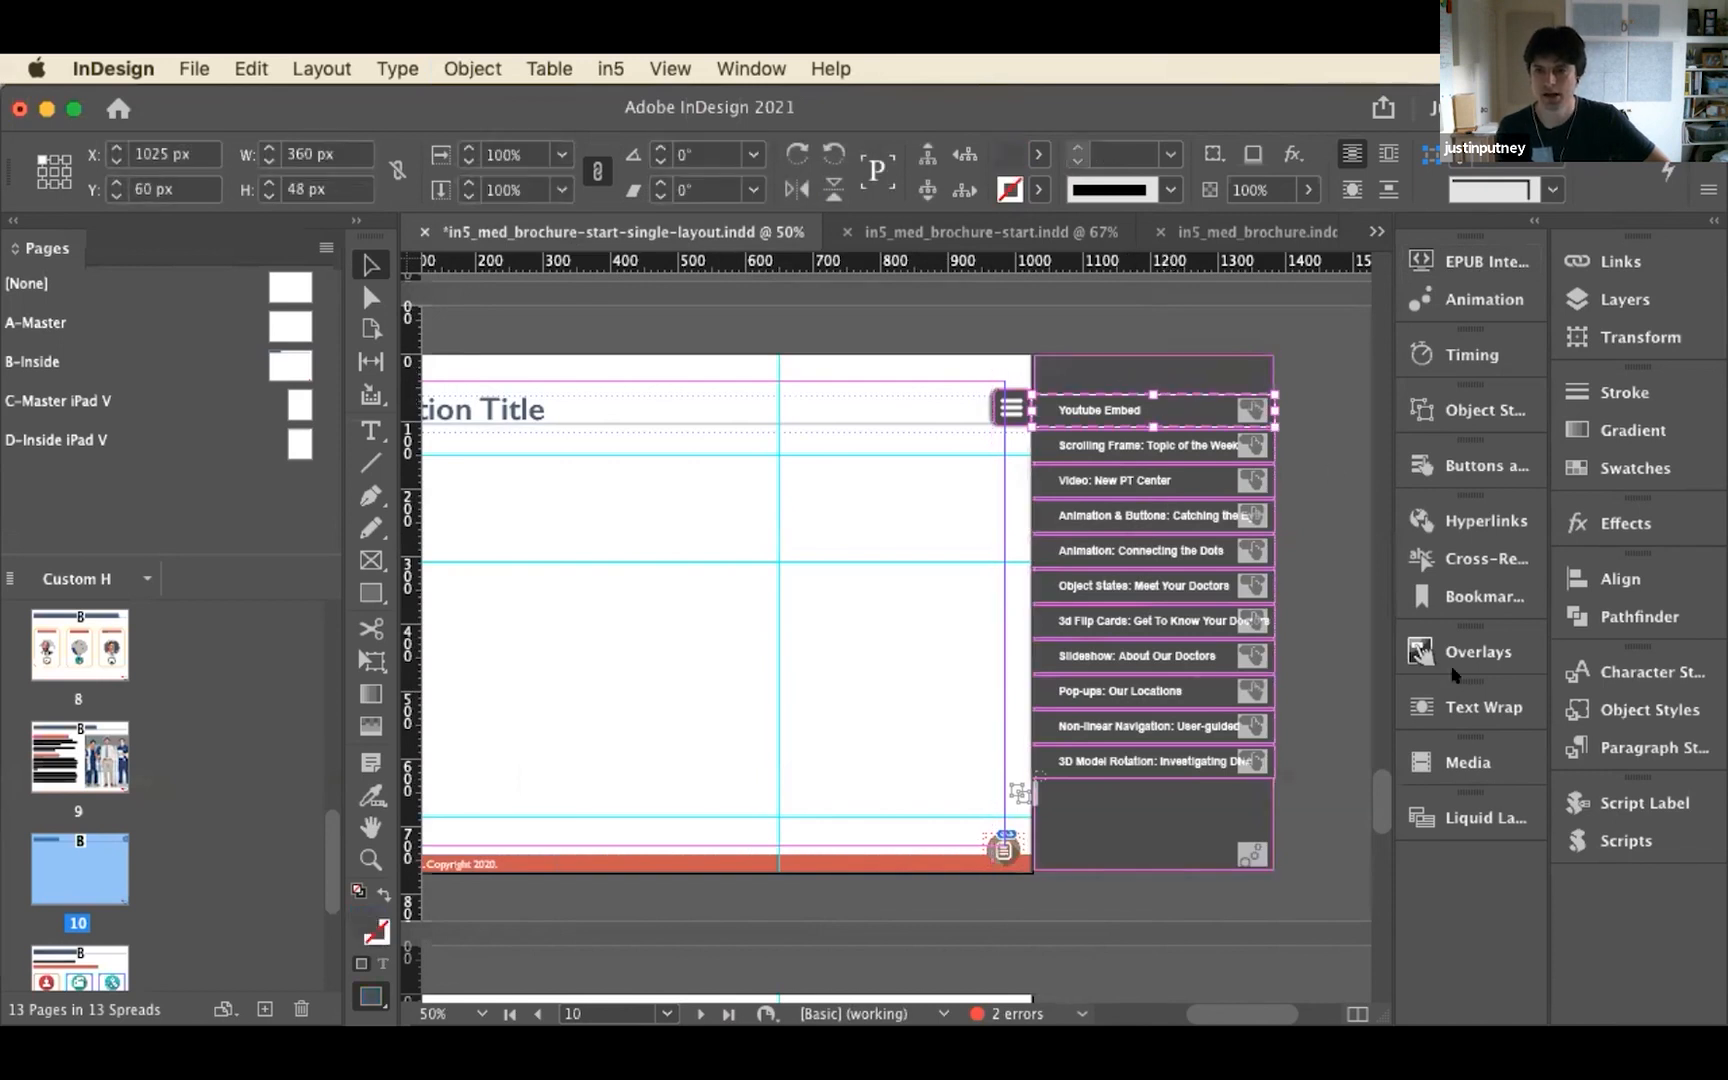
pyautogui.click(1178, 410)
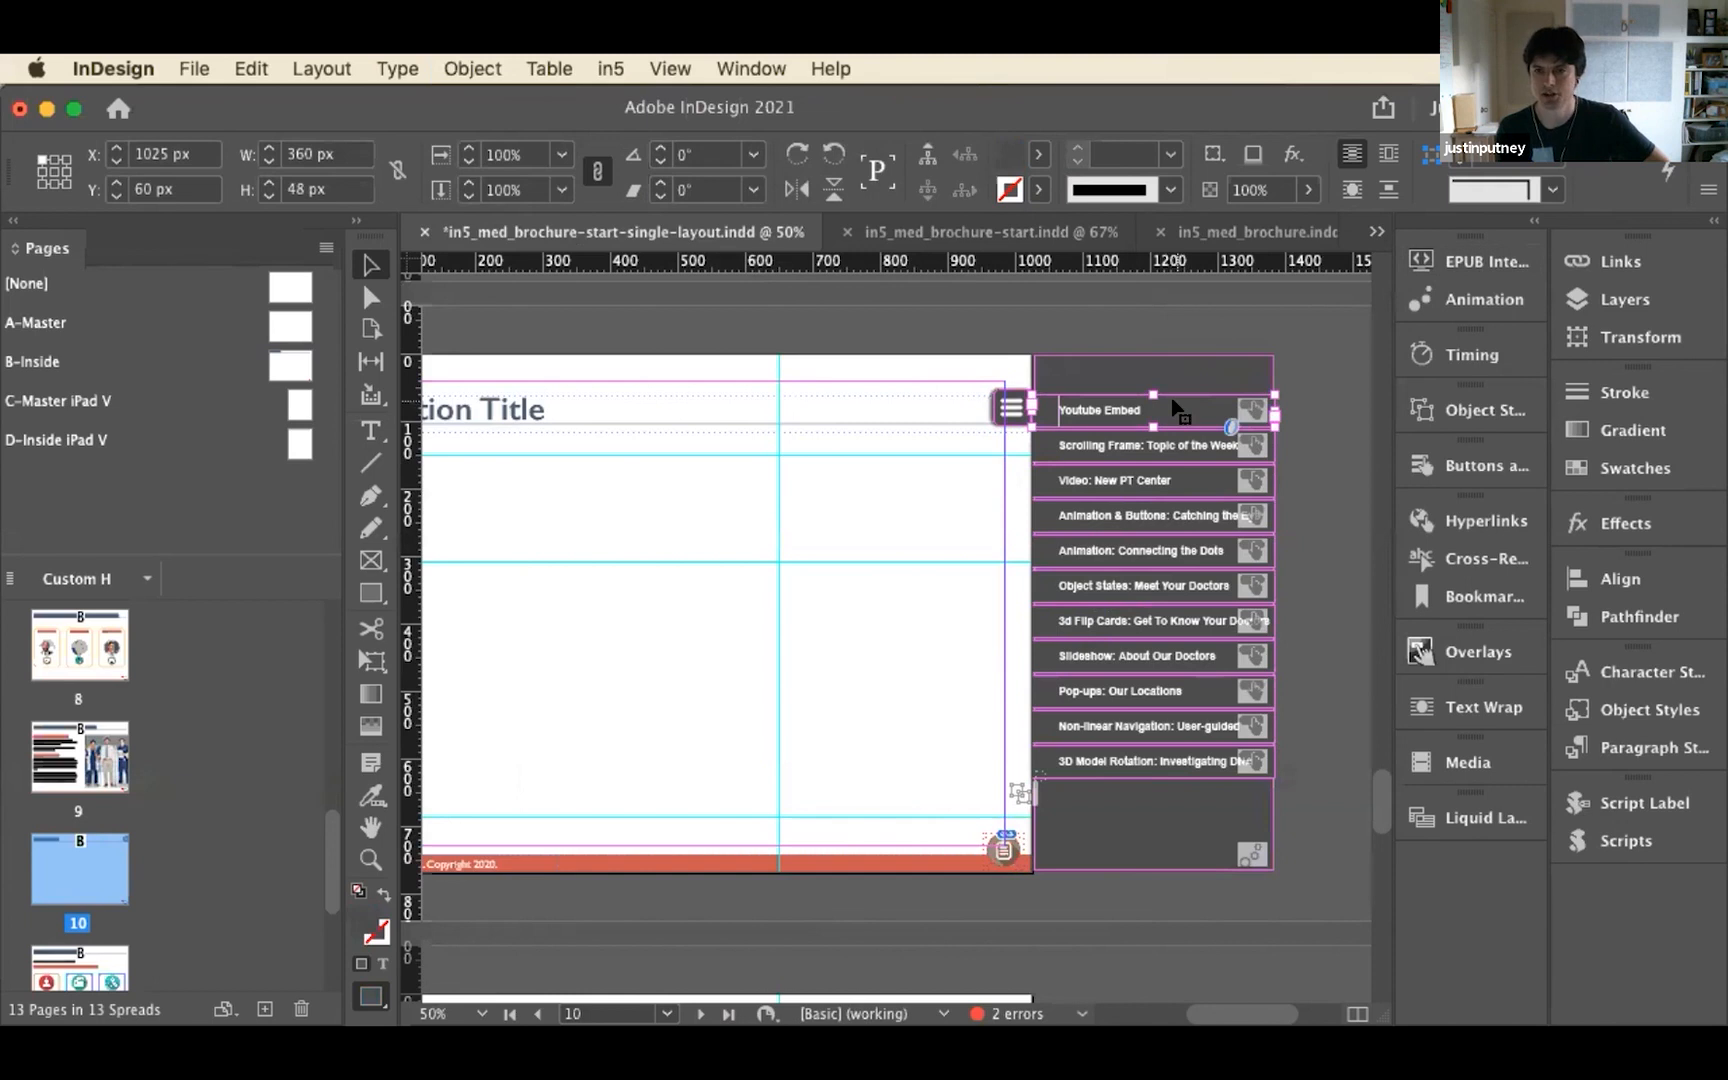
pyautogui.click(1650, 710)
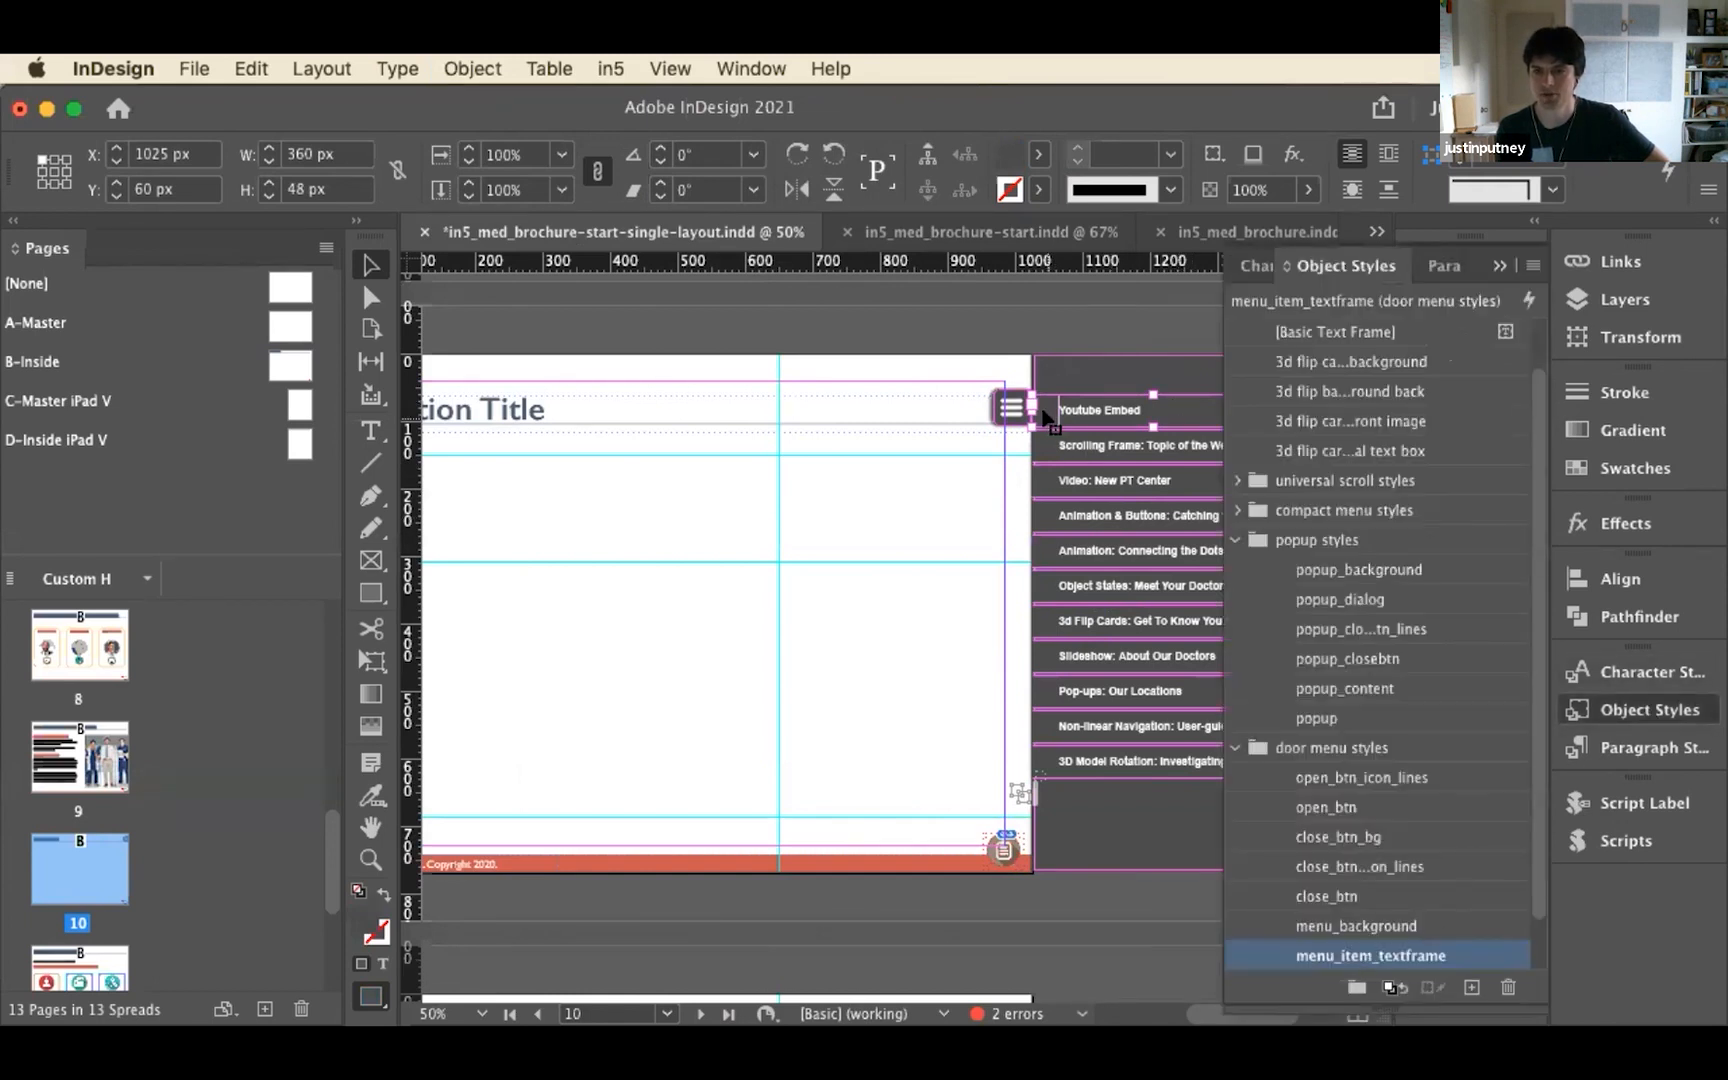
pyautogui.click(1039, 154)
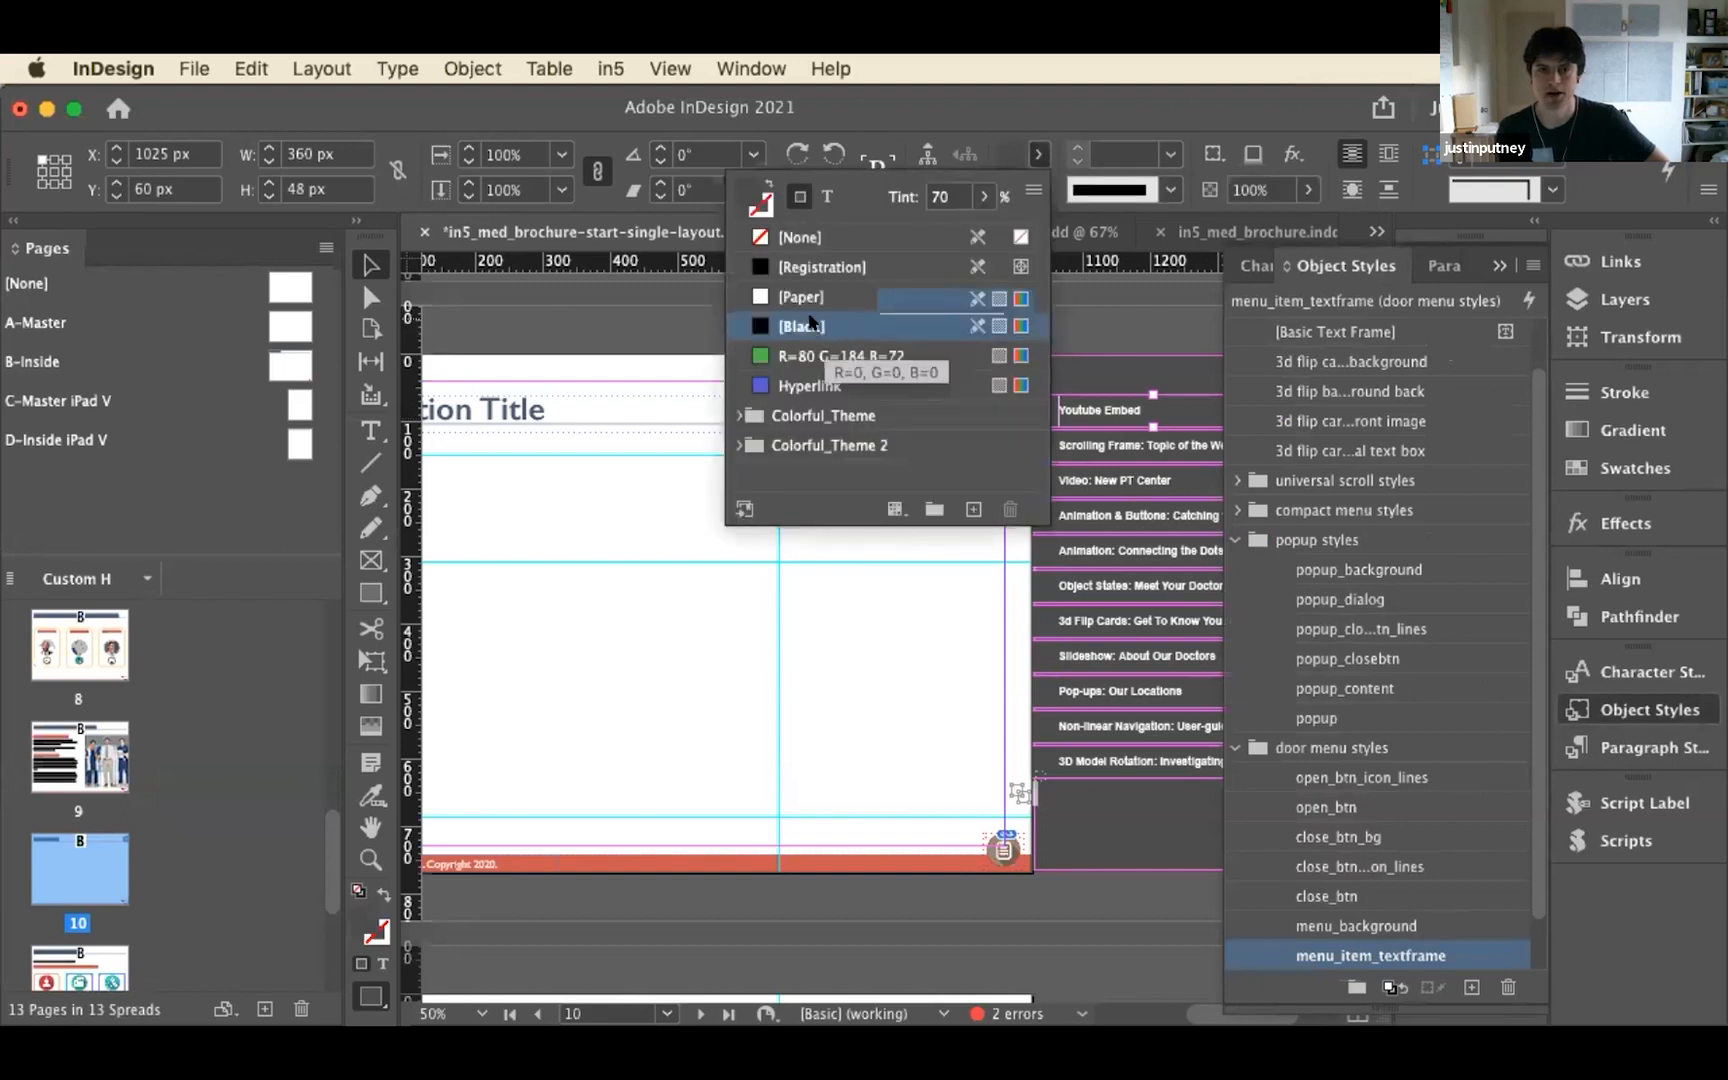
pyautogui.click(814, 356)
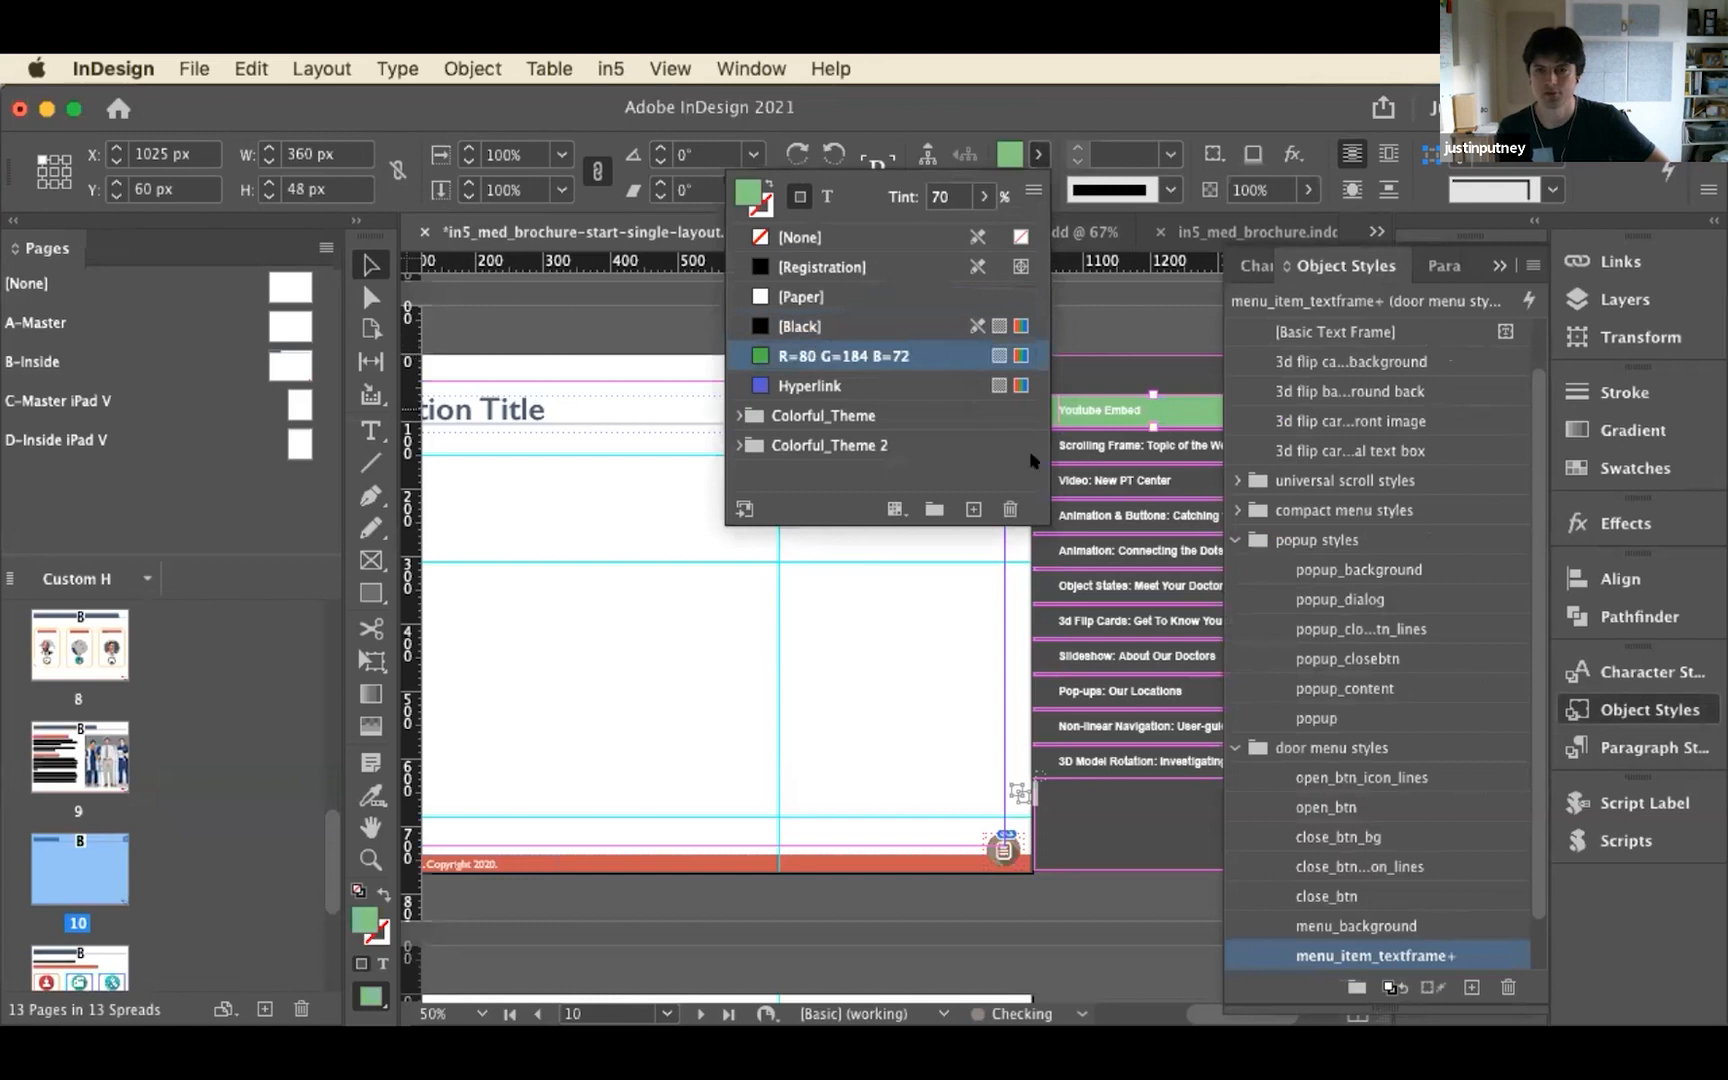
pyautogui.rightClick(1456, 955)
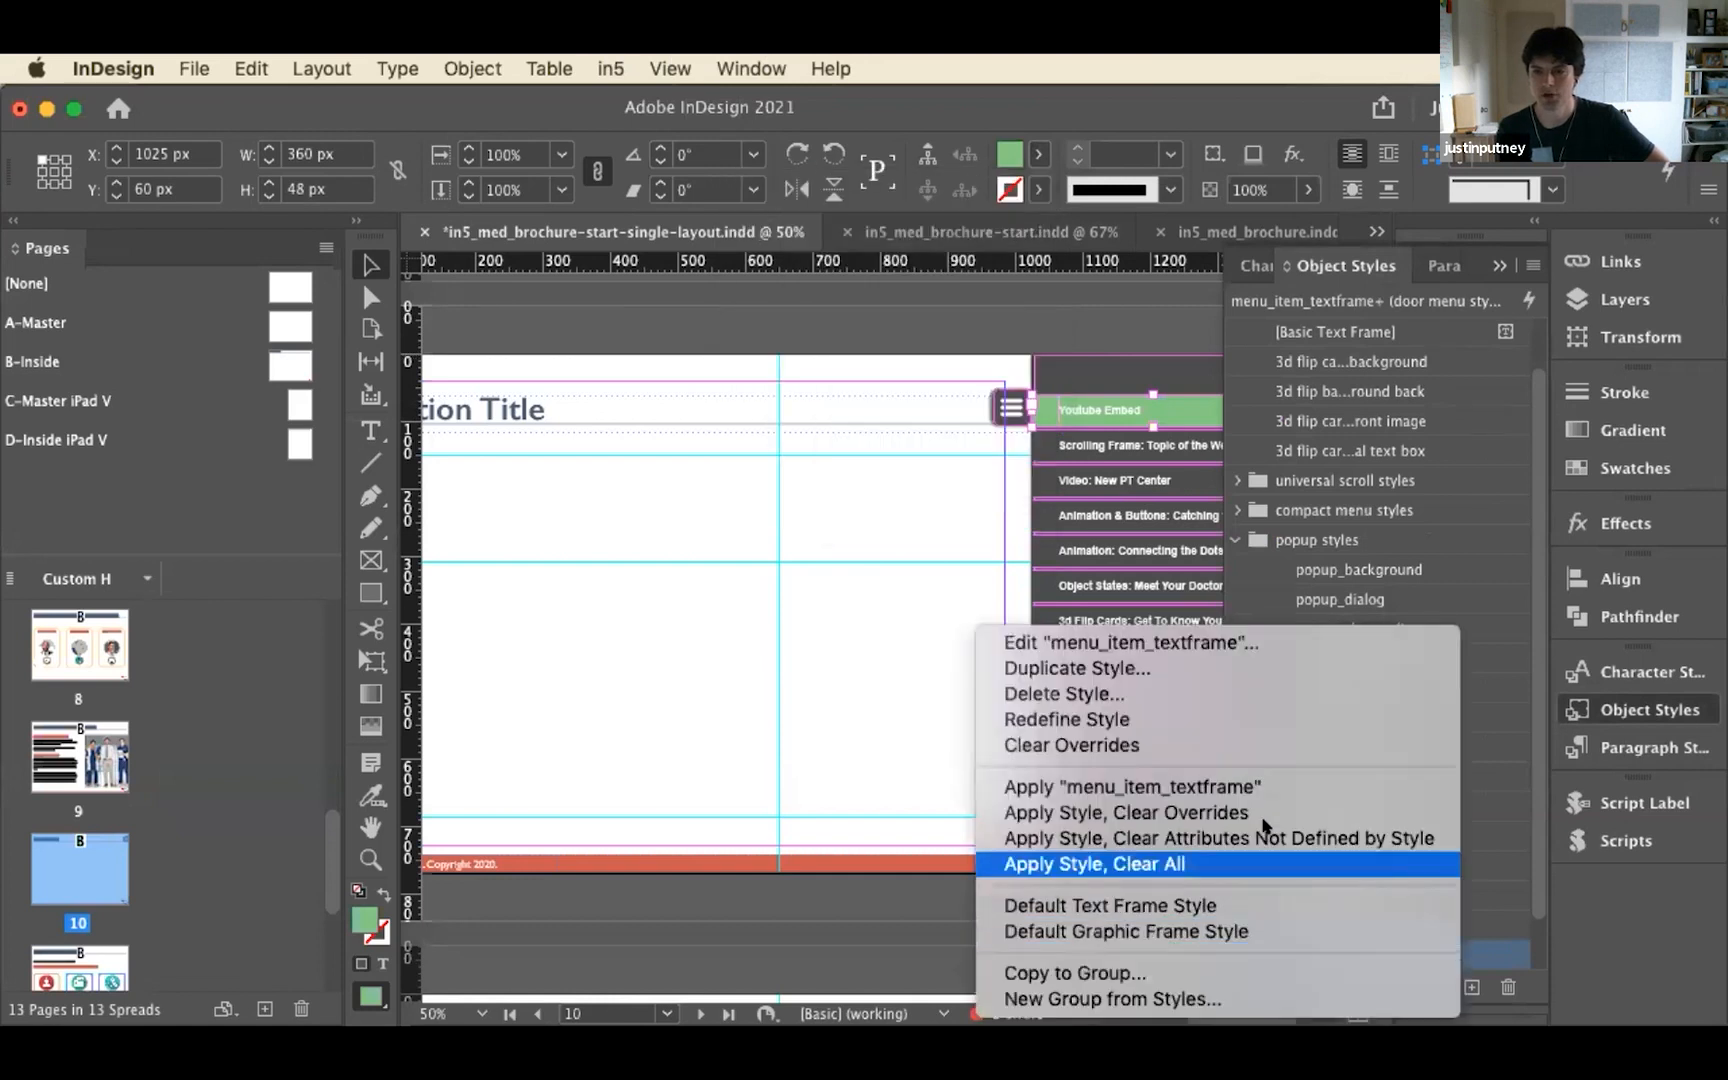
pyautogui.click(1218, 717)
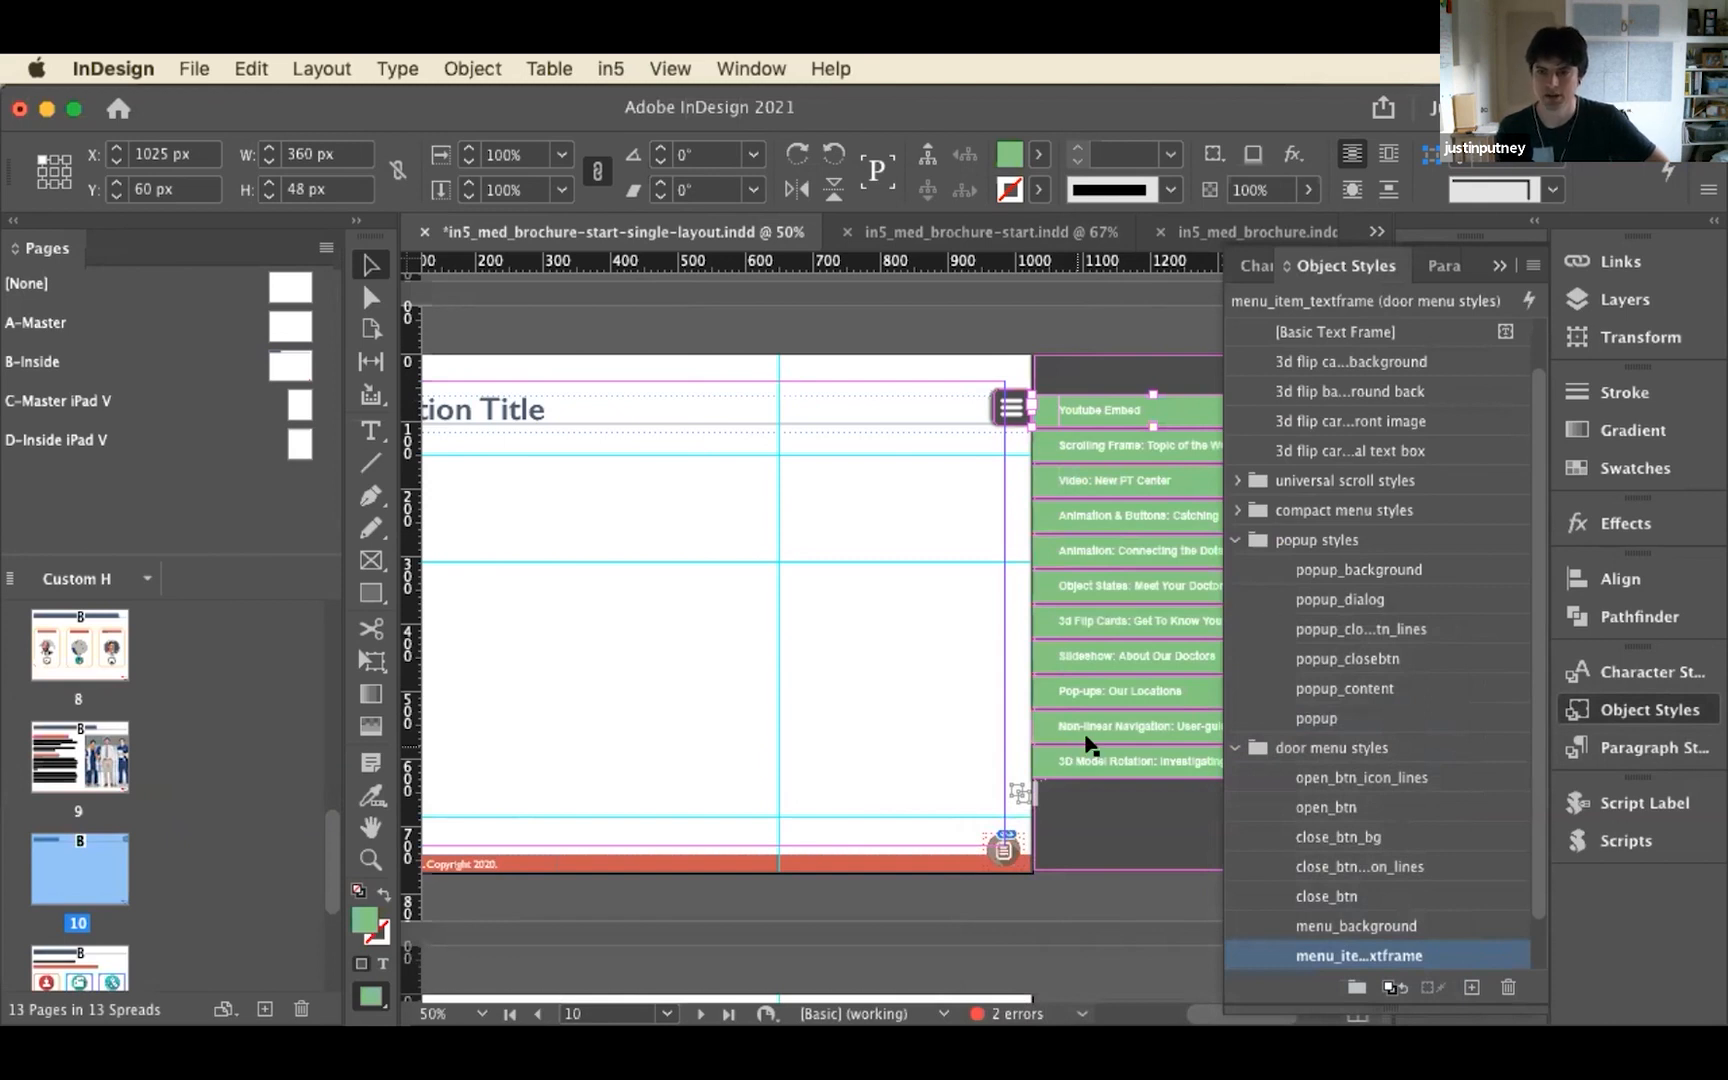
pyautogui.click(1632, 712)
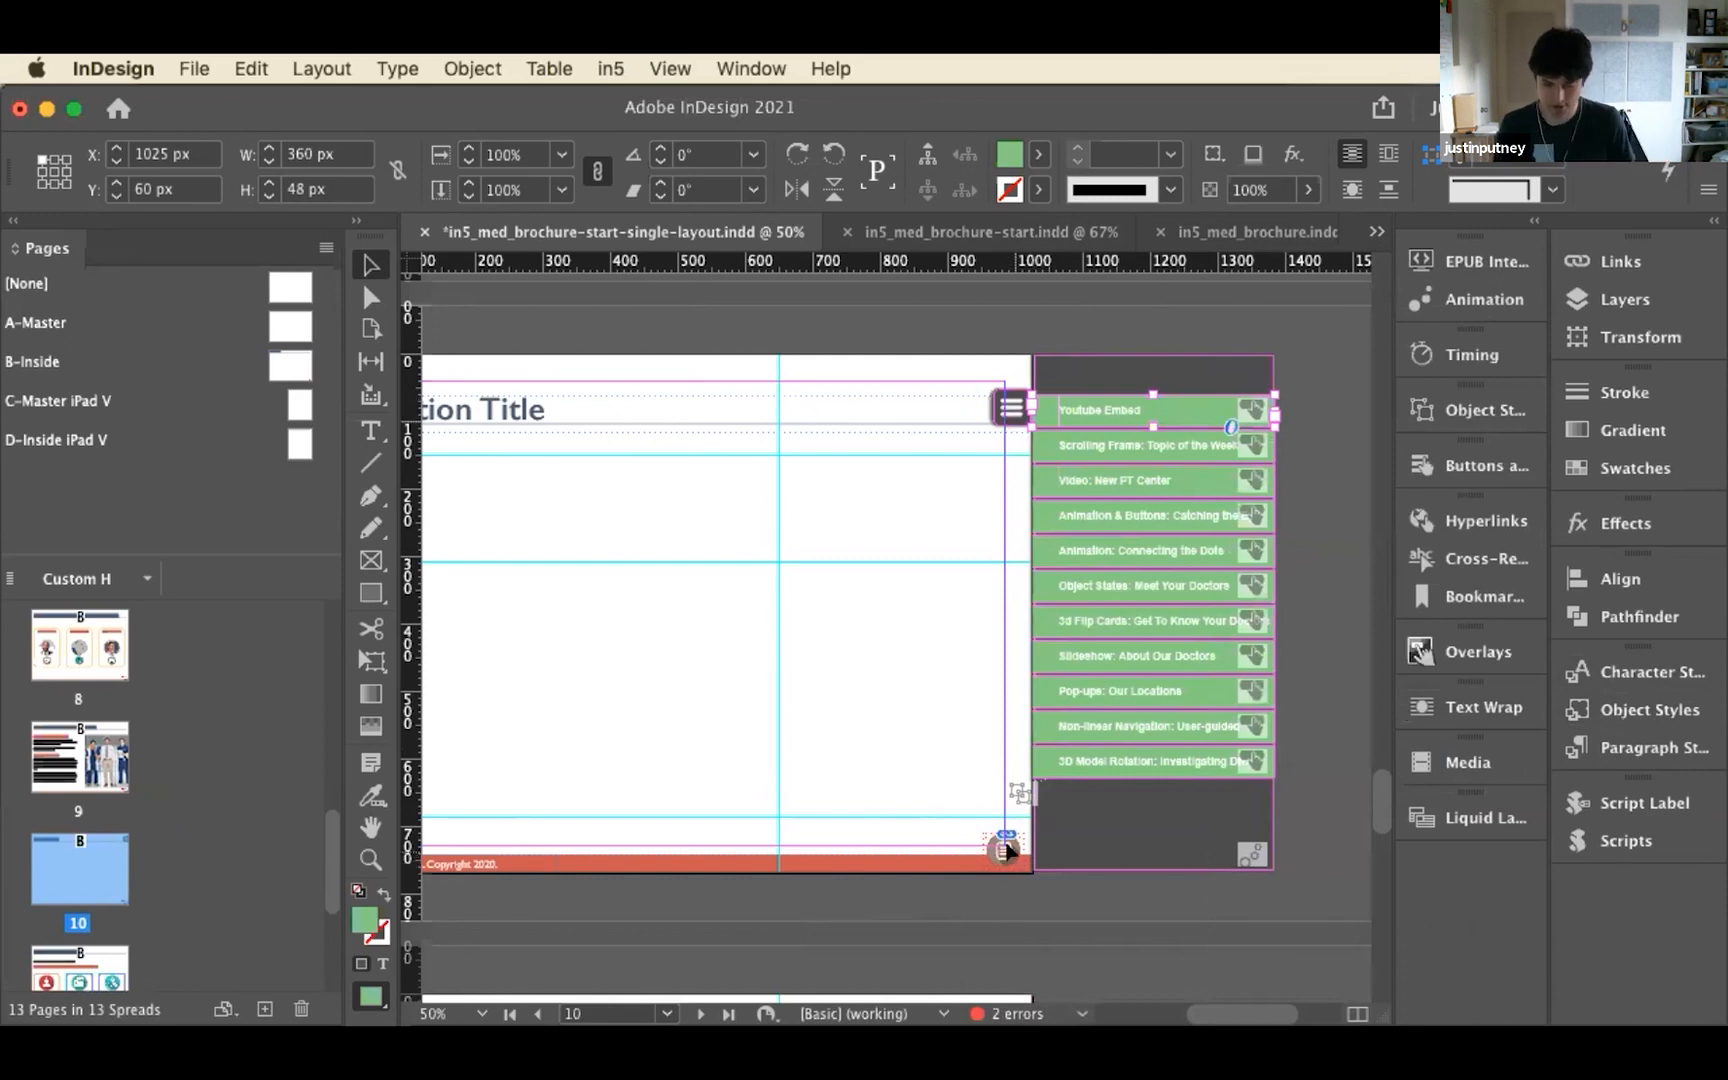
# Examine the clipboard icon button at the corner of page 10 up close
pyautogui.press('super+equal')
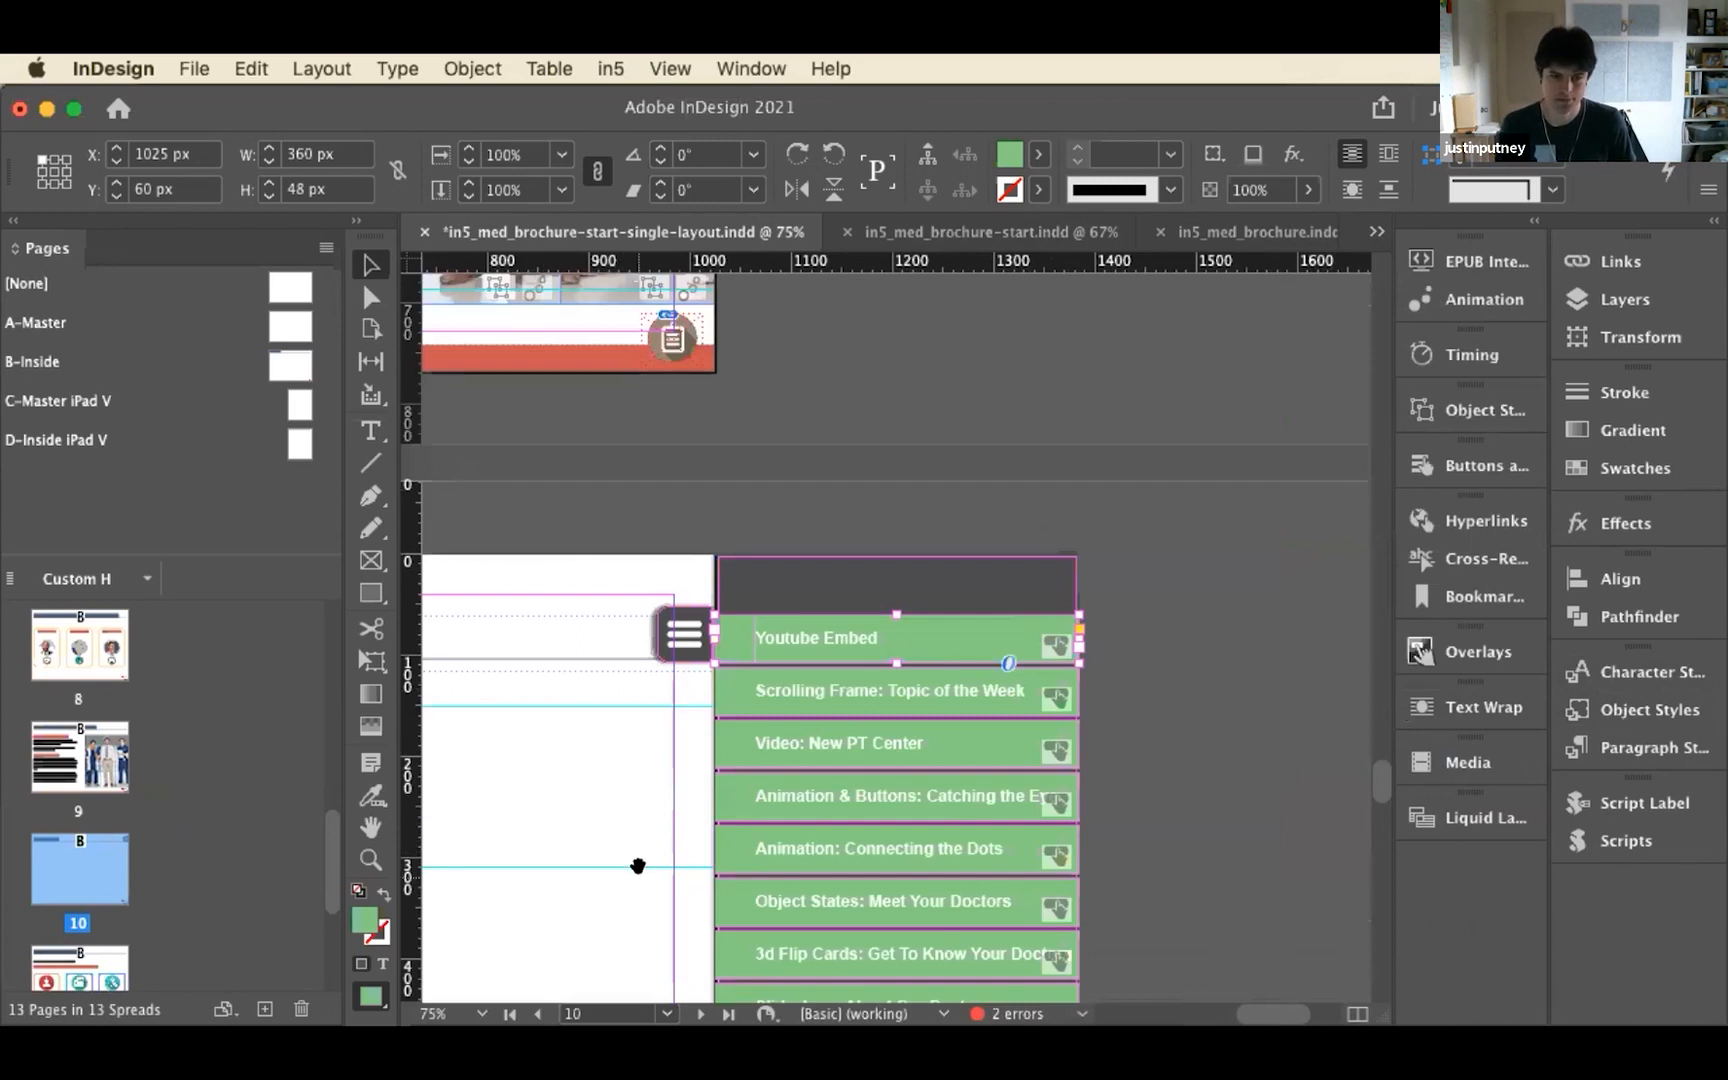
pyautogui.scroll(-10, 638, 866)
pyautogui.hscroll(-3, 638, 866)
pyautogui.moveTo(712, 691); pyautogui.dragTo(902, 851)
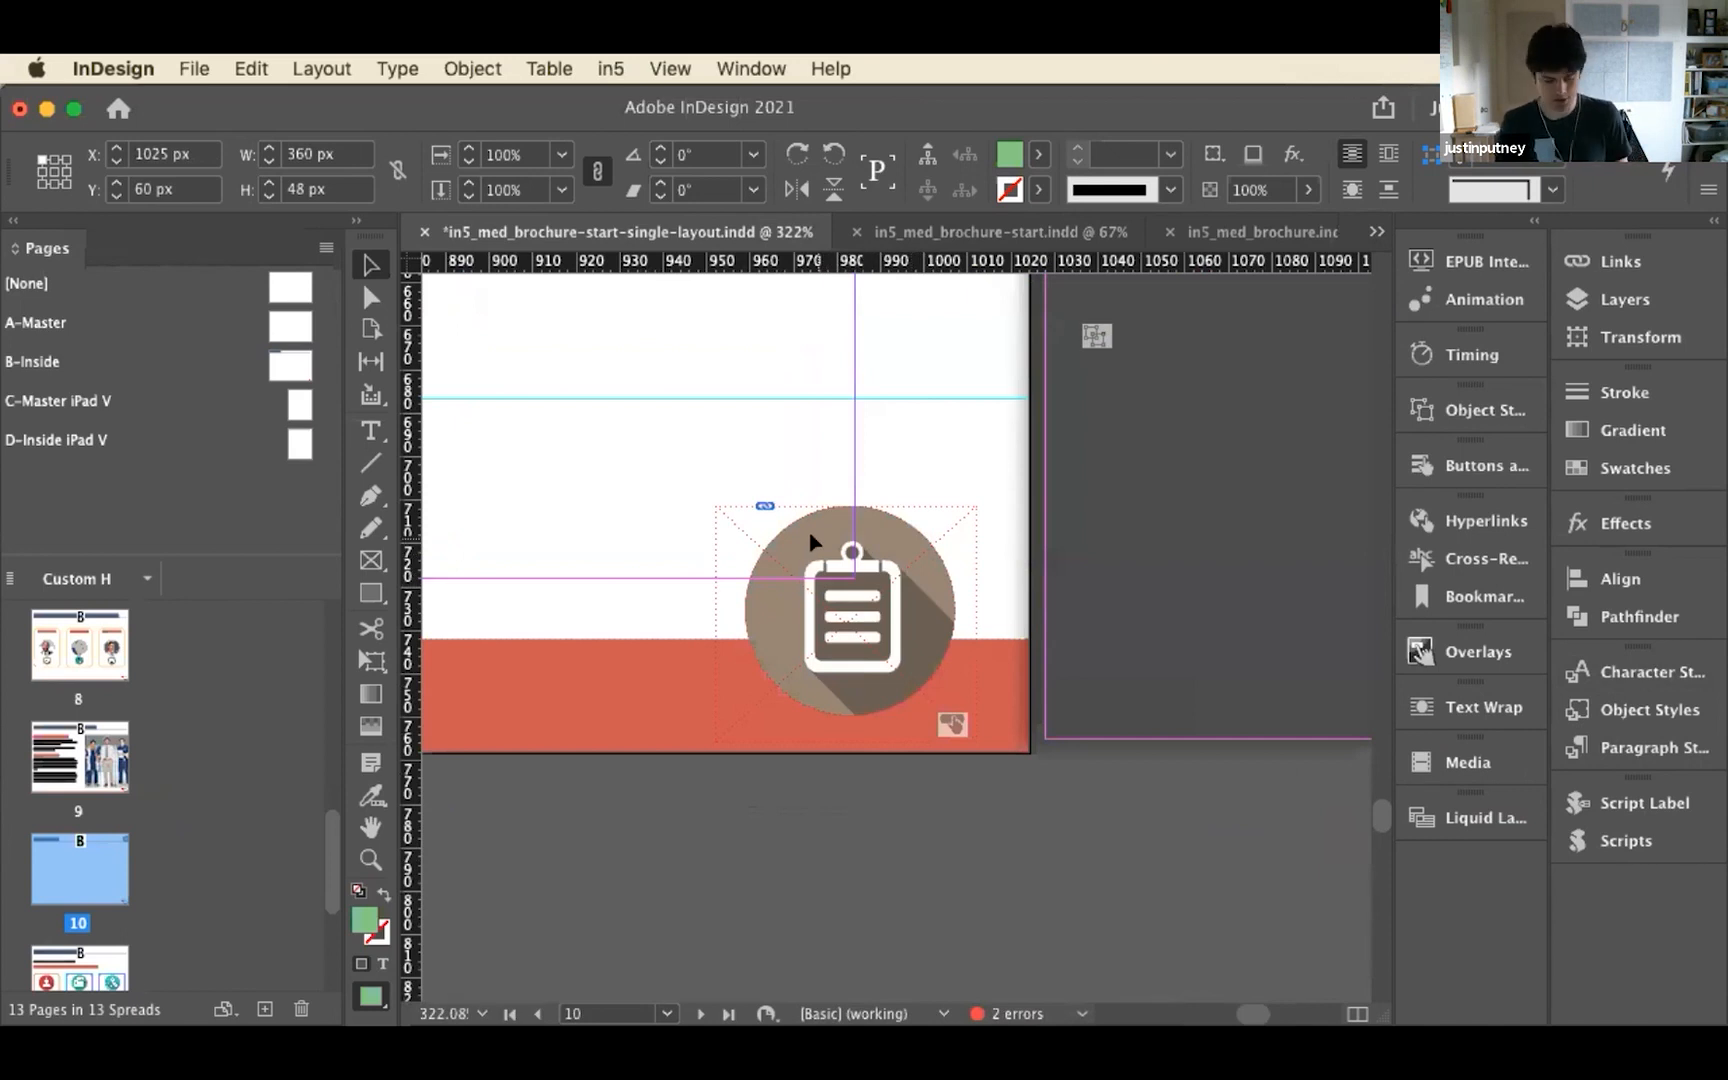
pyautogui.press('super+minus')
pyautogui.press('super+minus')
pyautogui.press('super+minus')
pyautogui.press('super+minus')
pyautogui.press('super+minus')
pyautogui.press('super+minus')
pyautogui.press('super+minus')
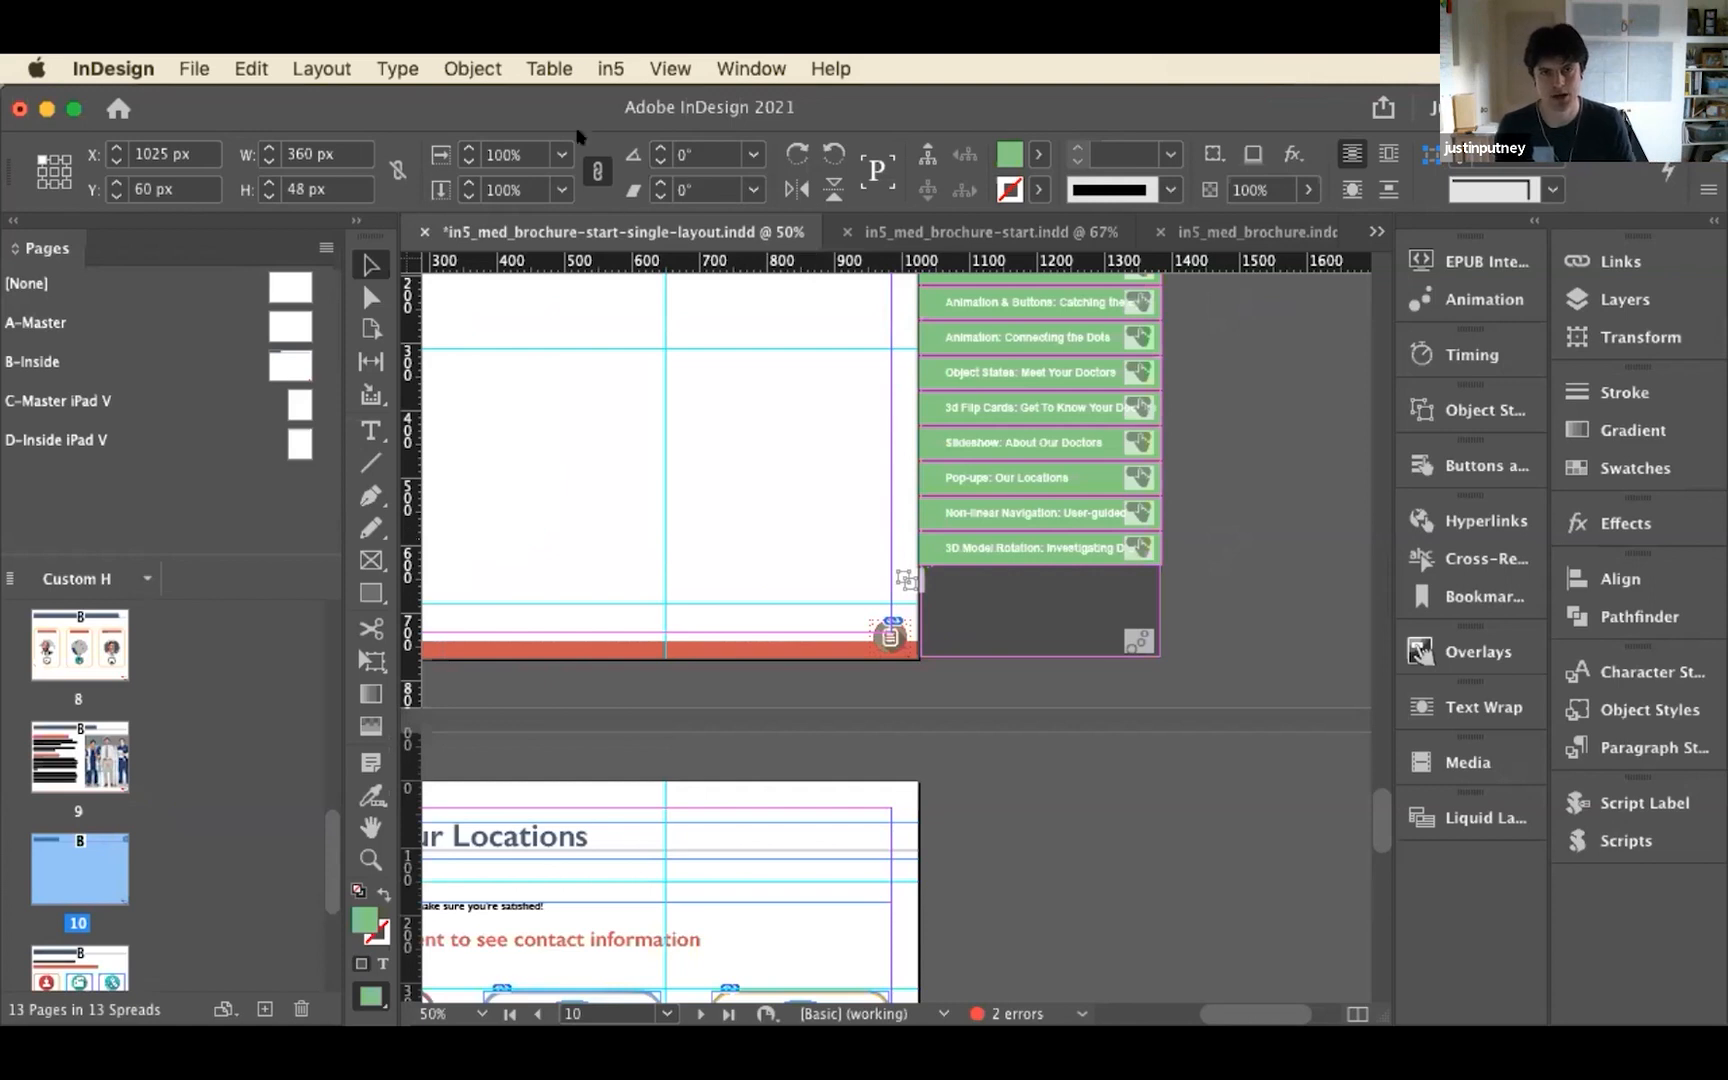
pyautogui.click(592, 67)
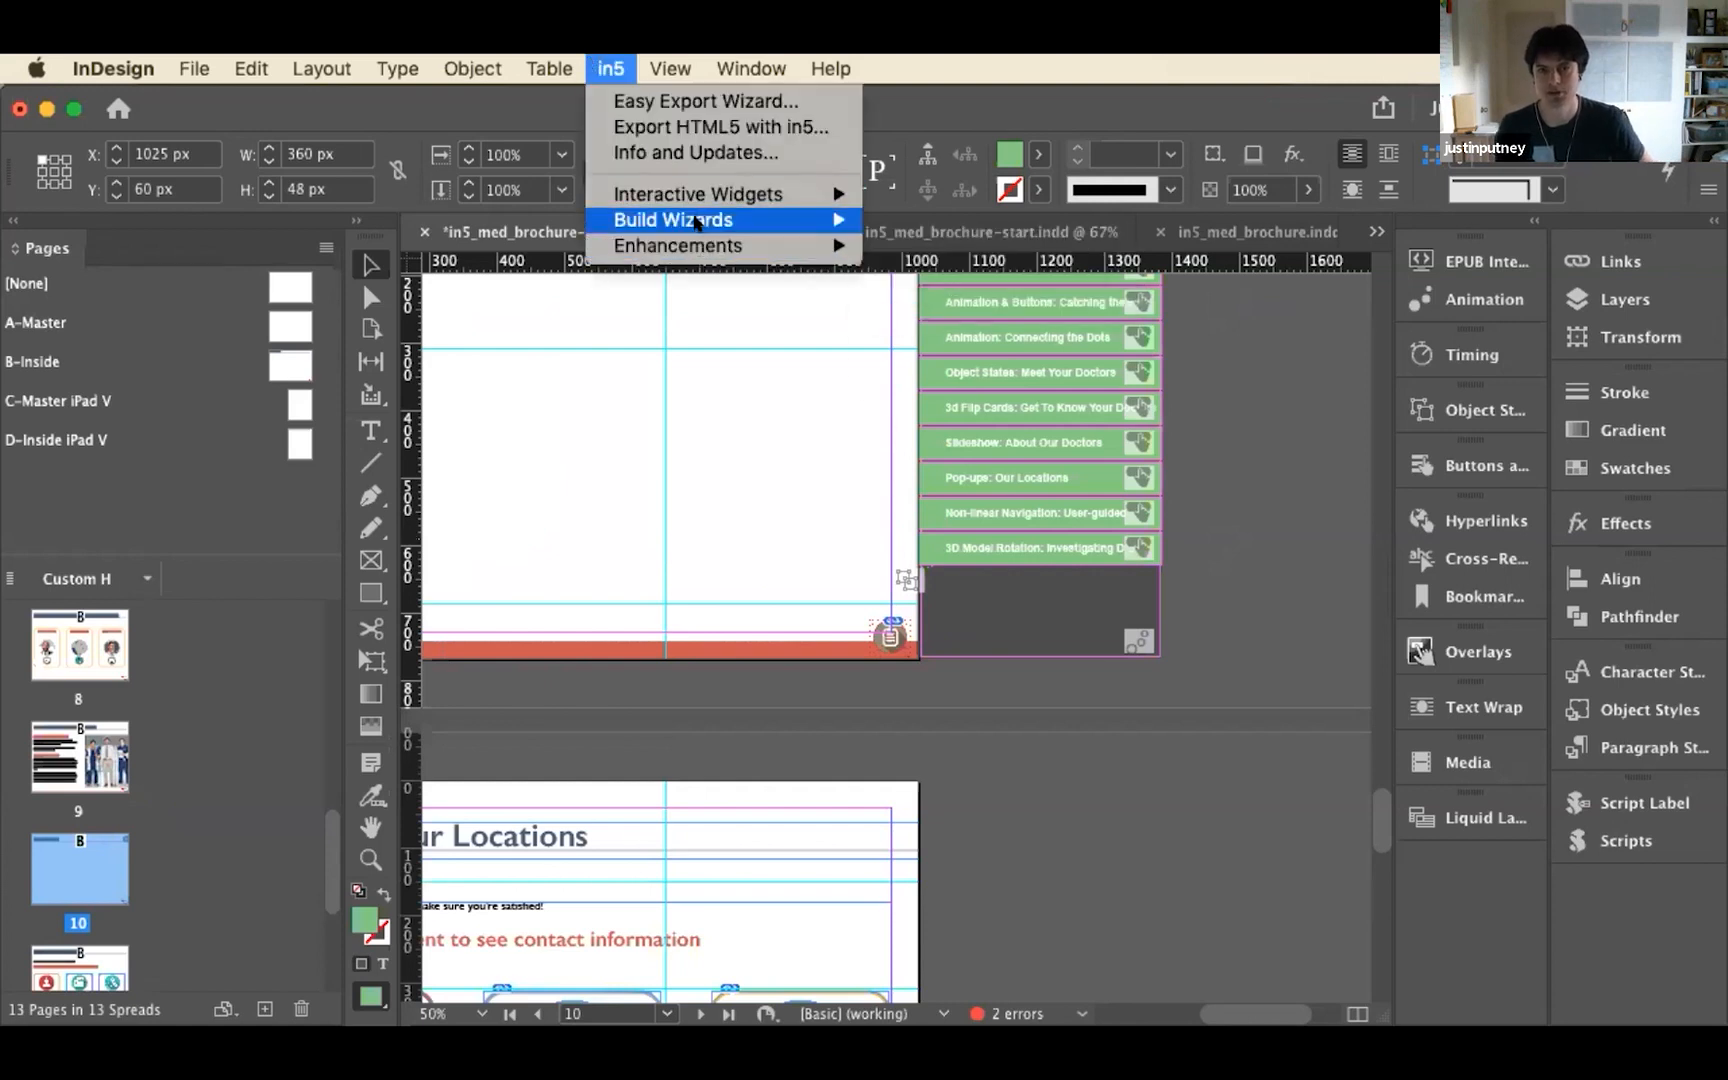
pyautogui.moveTo(697, 222)
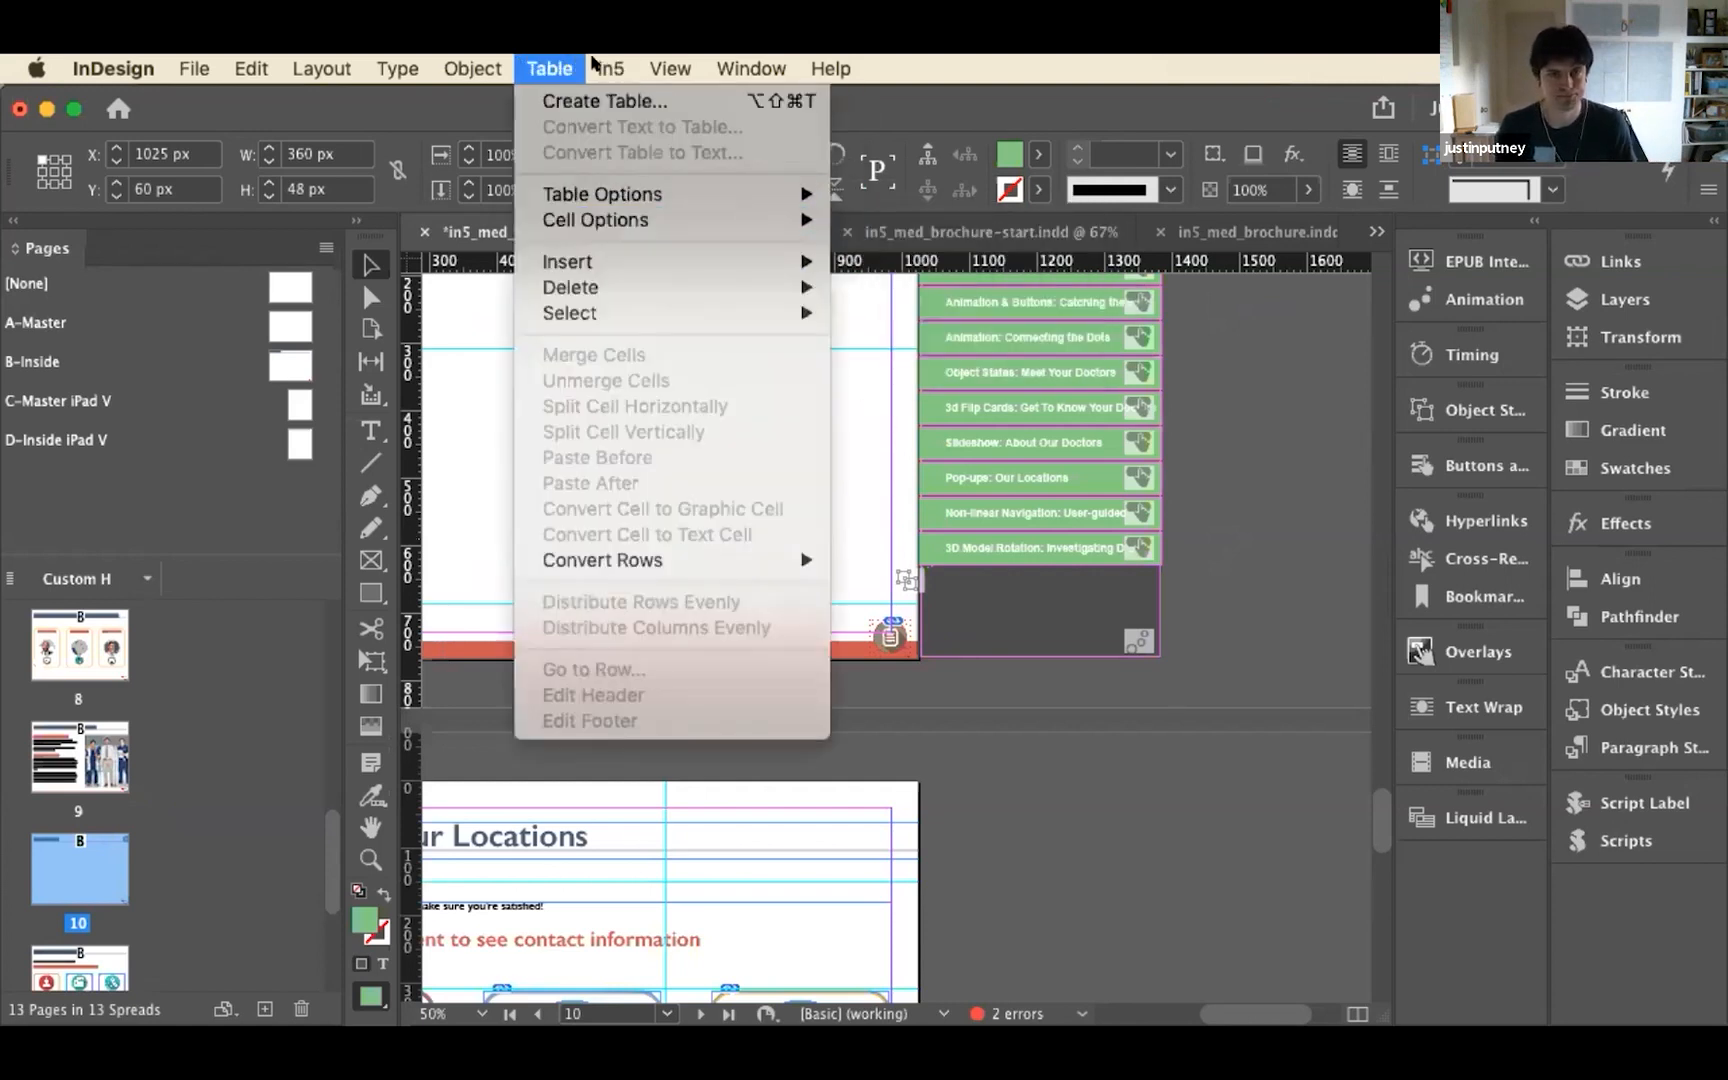
pyautogui.click(608, 64)
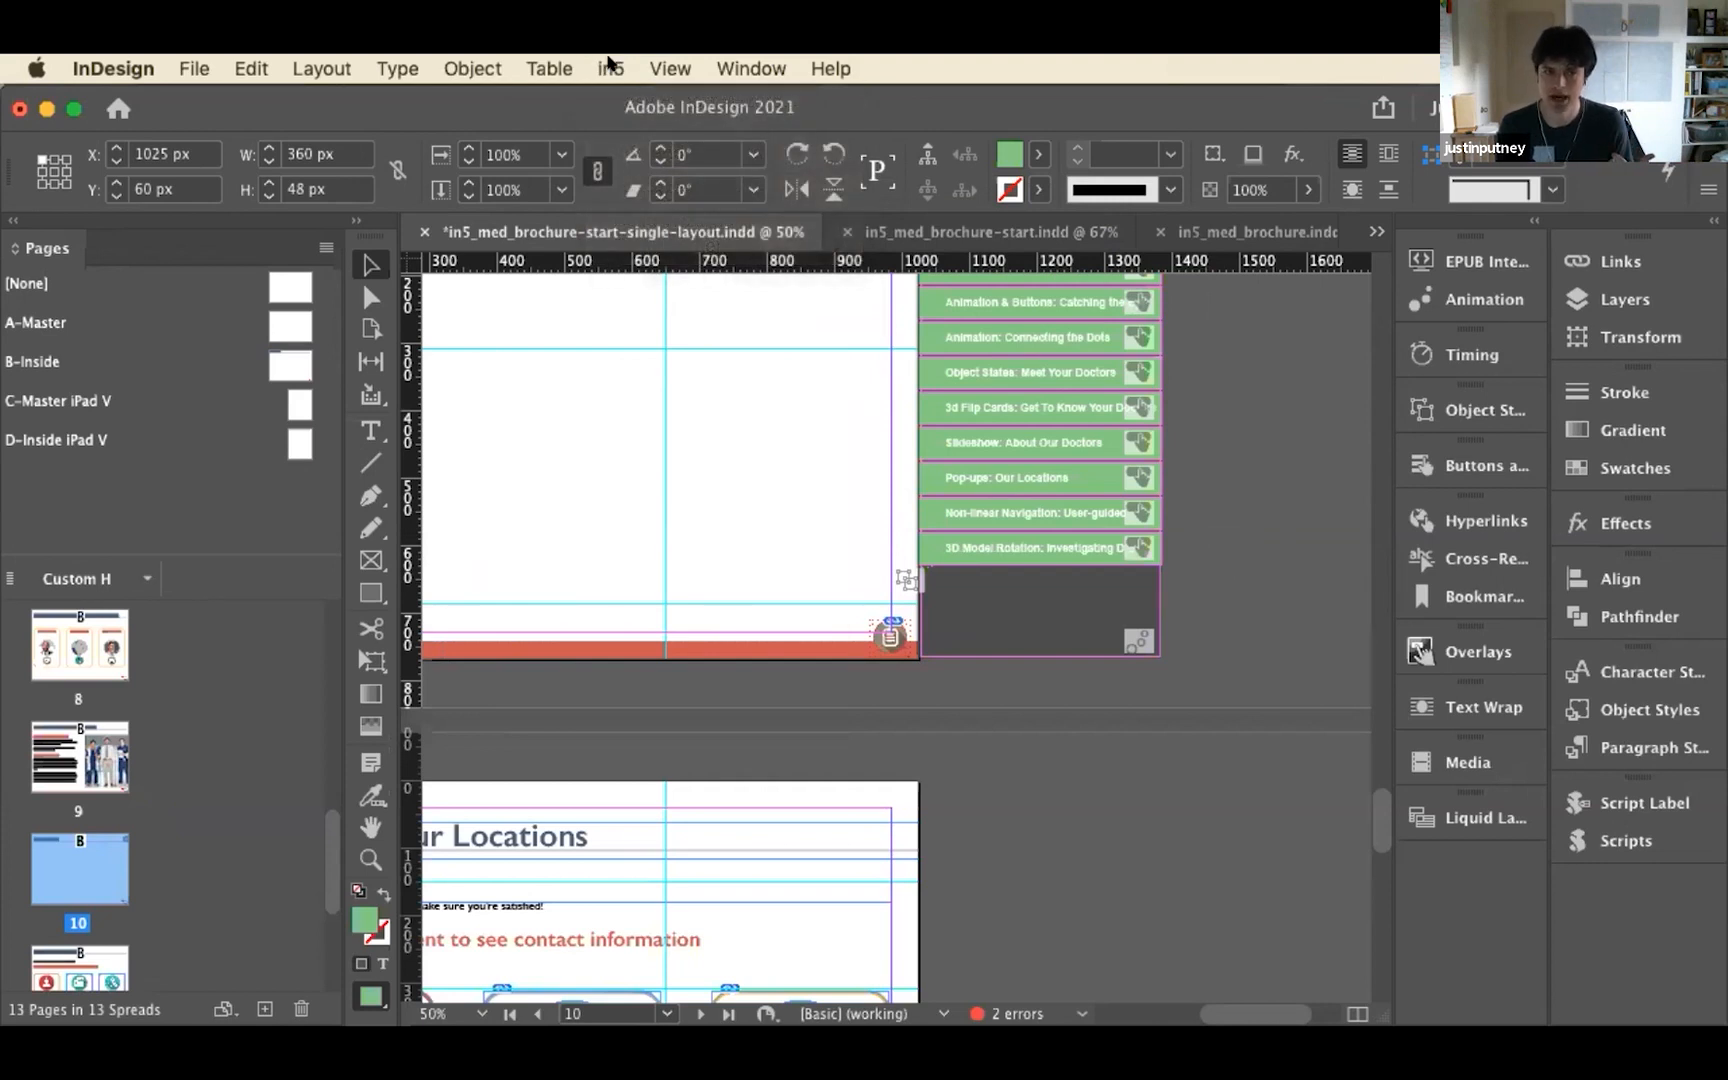
# Go to page 8, select the first doctor's flip card and view its State 2 and State 1 object states
pyautogui.doubleClick(104, 655)
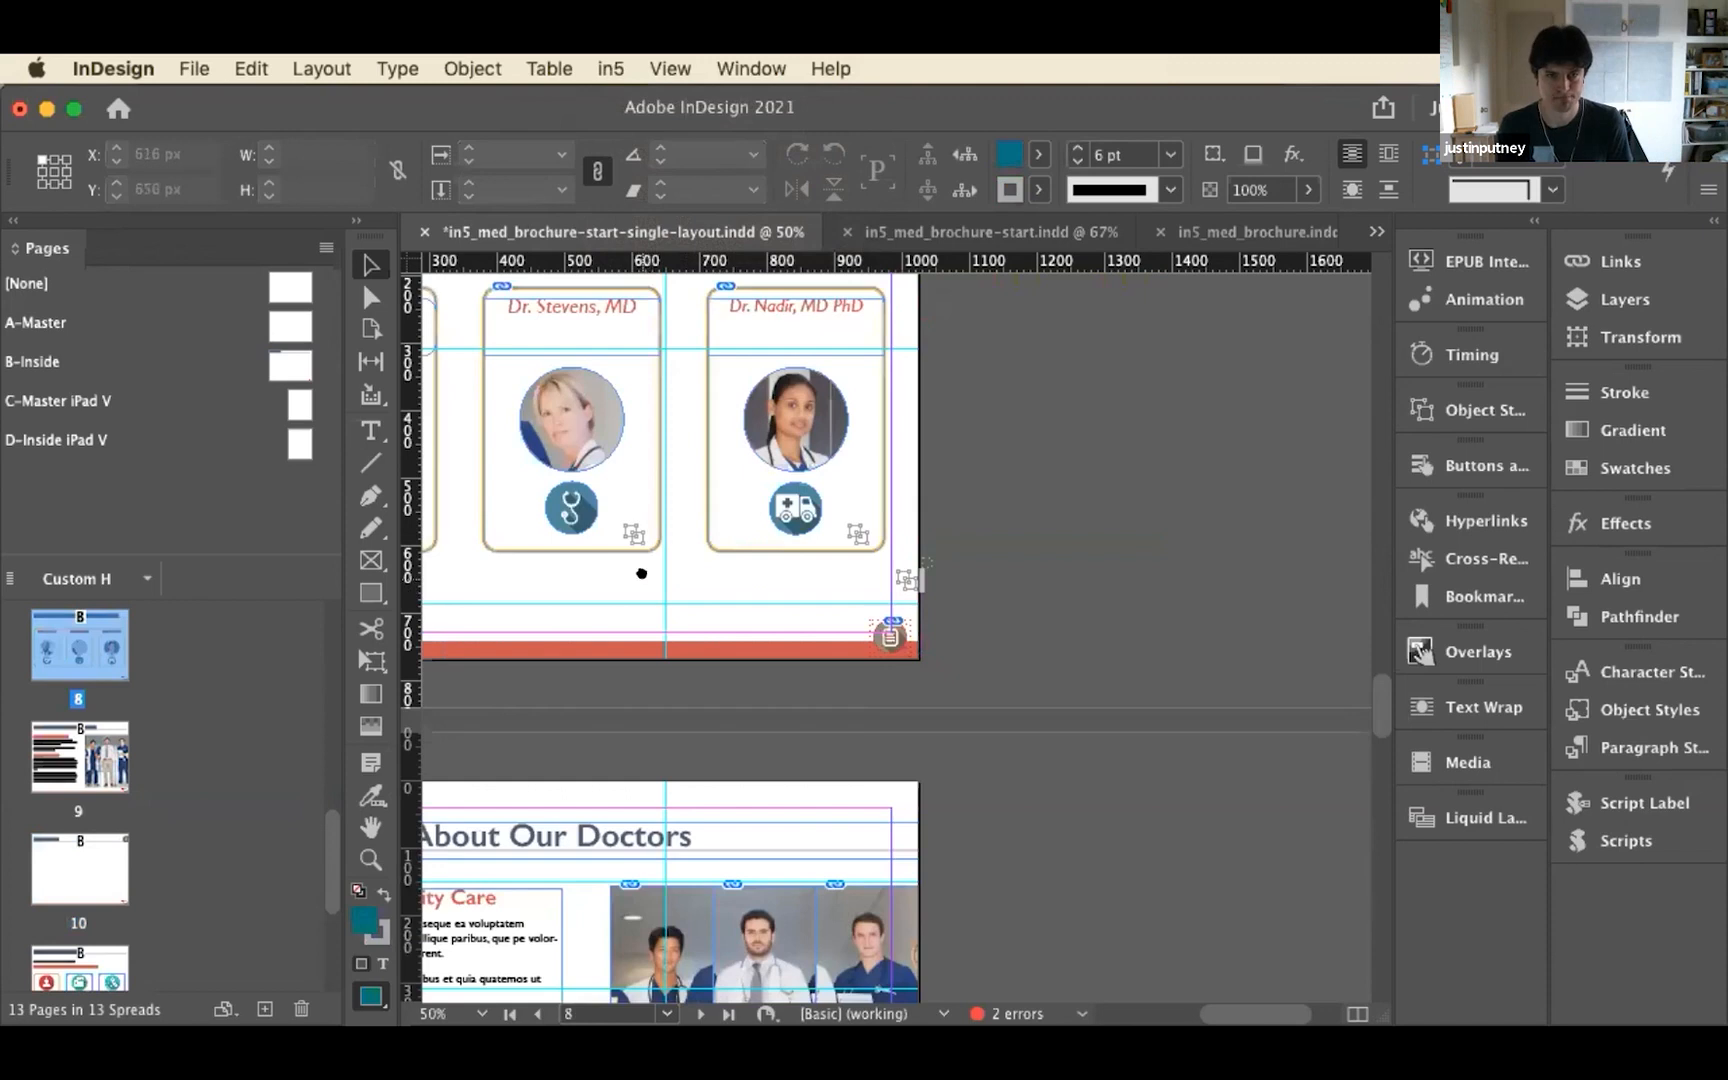
pyautogui.moveTo(636, 571); pyautogui.dragTo(1025, 694)
pyautogui.click(805, 540)
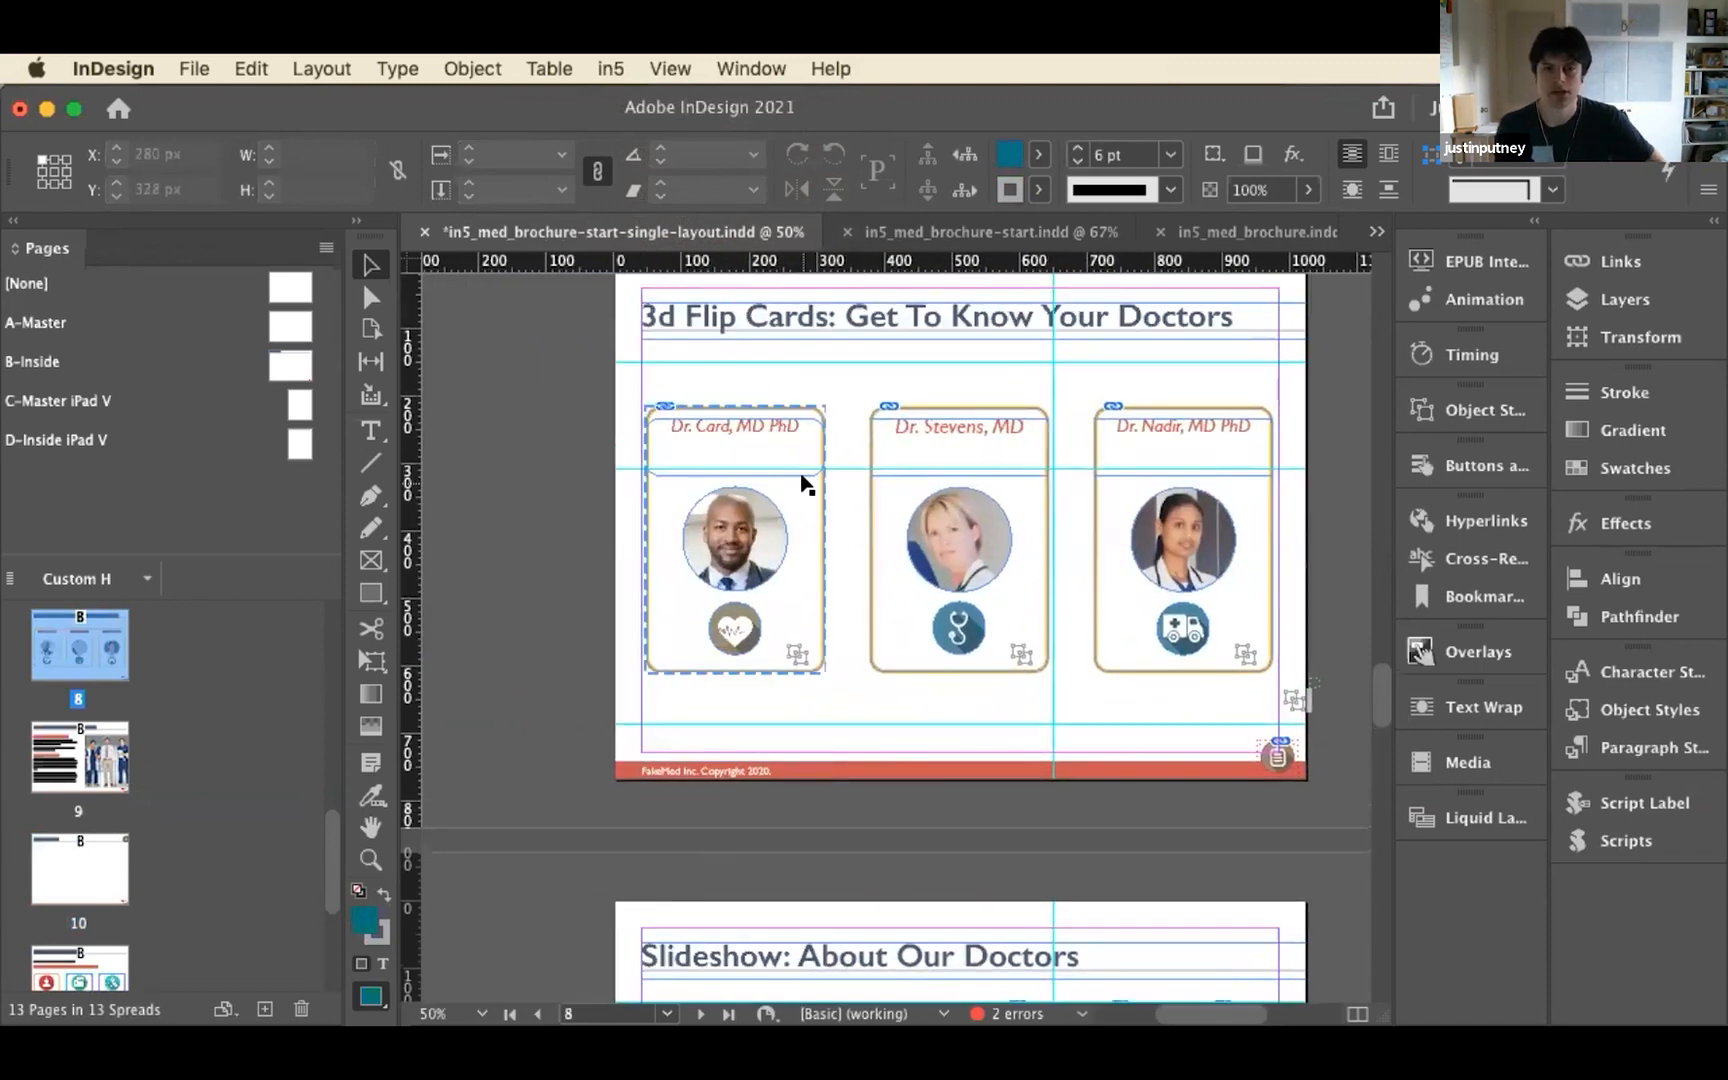
pyautogui.click(802, 485)
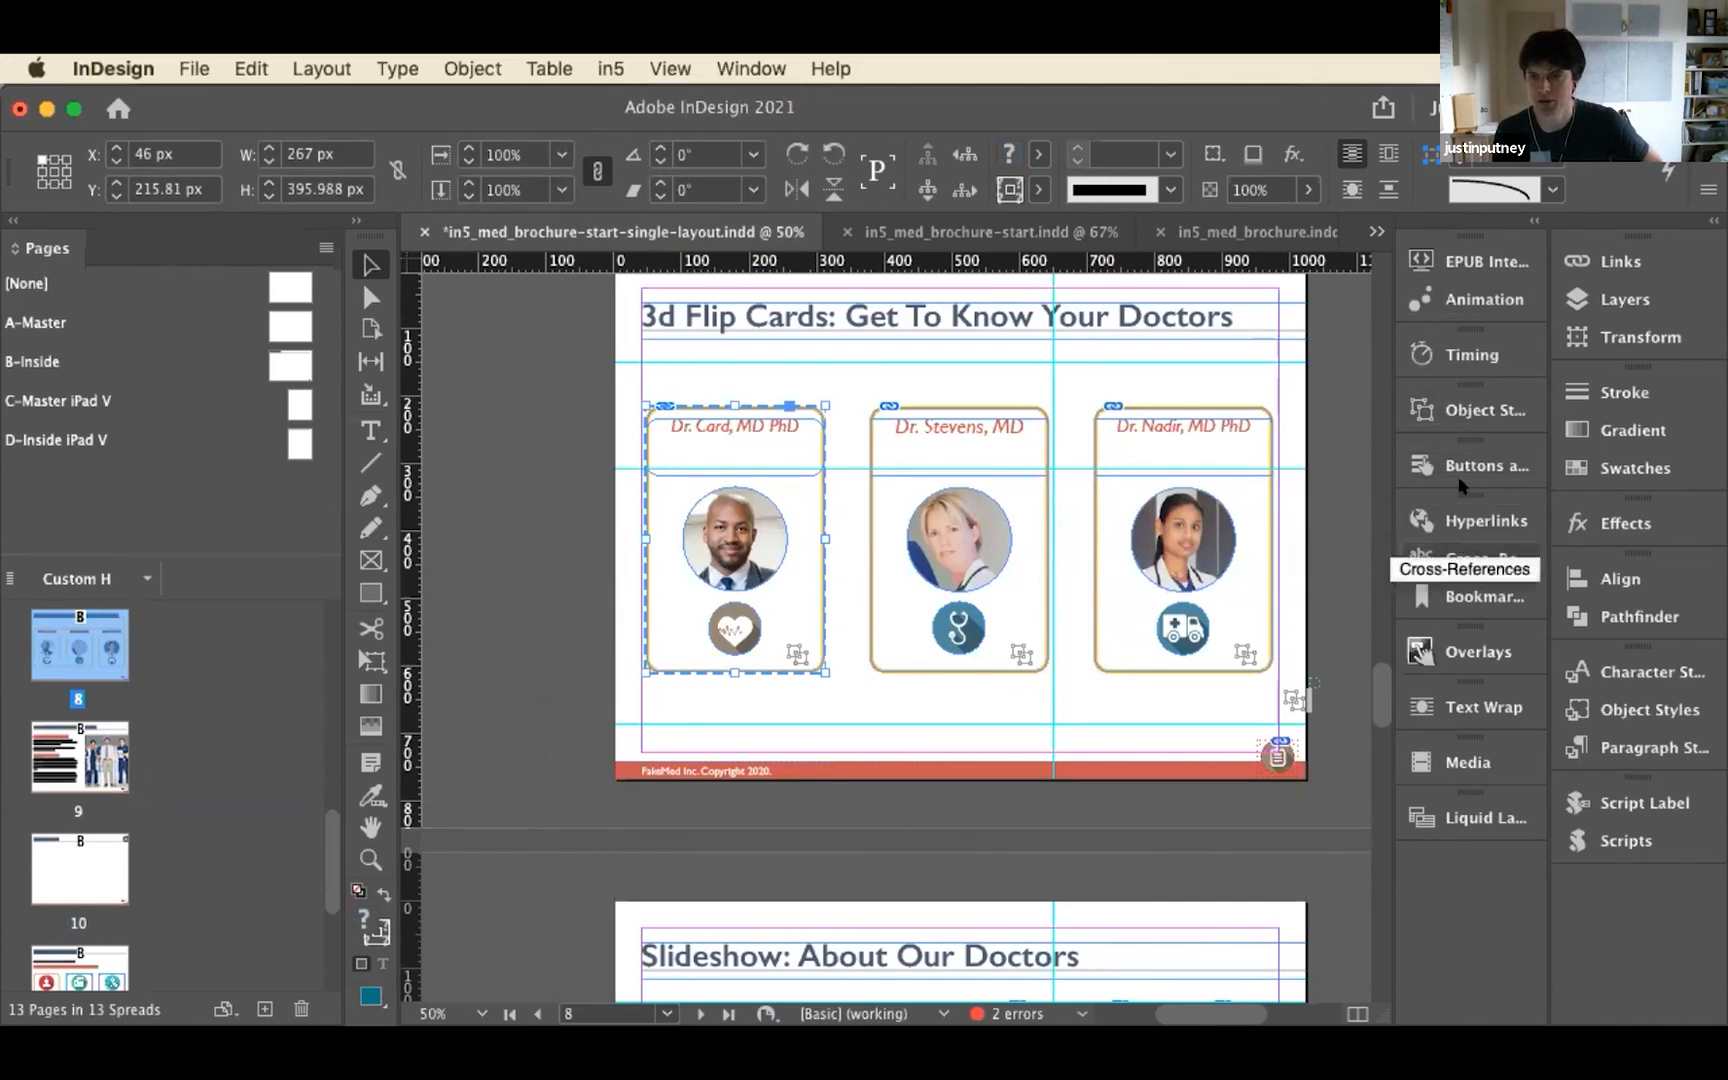
pyautogui.click(1462, 411)
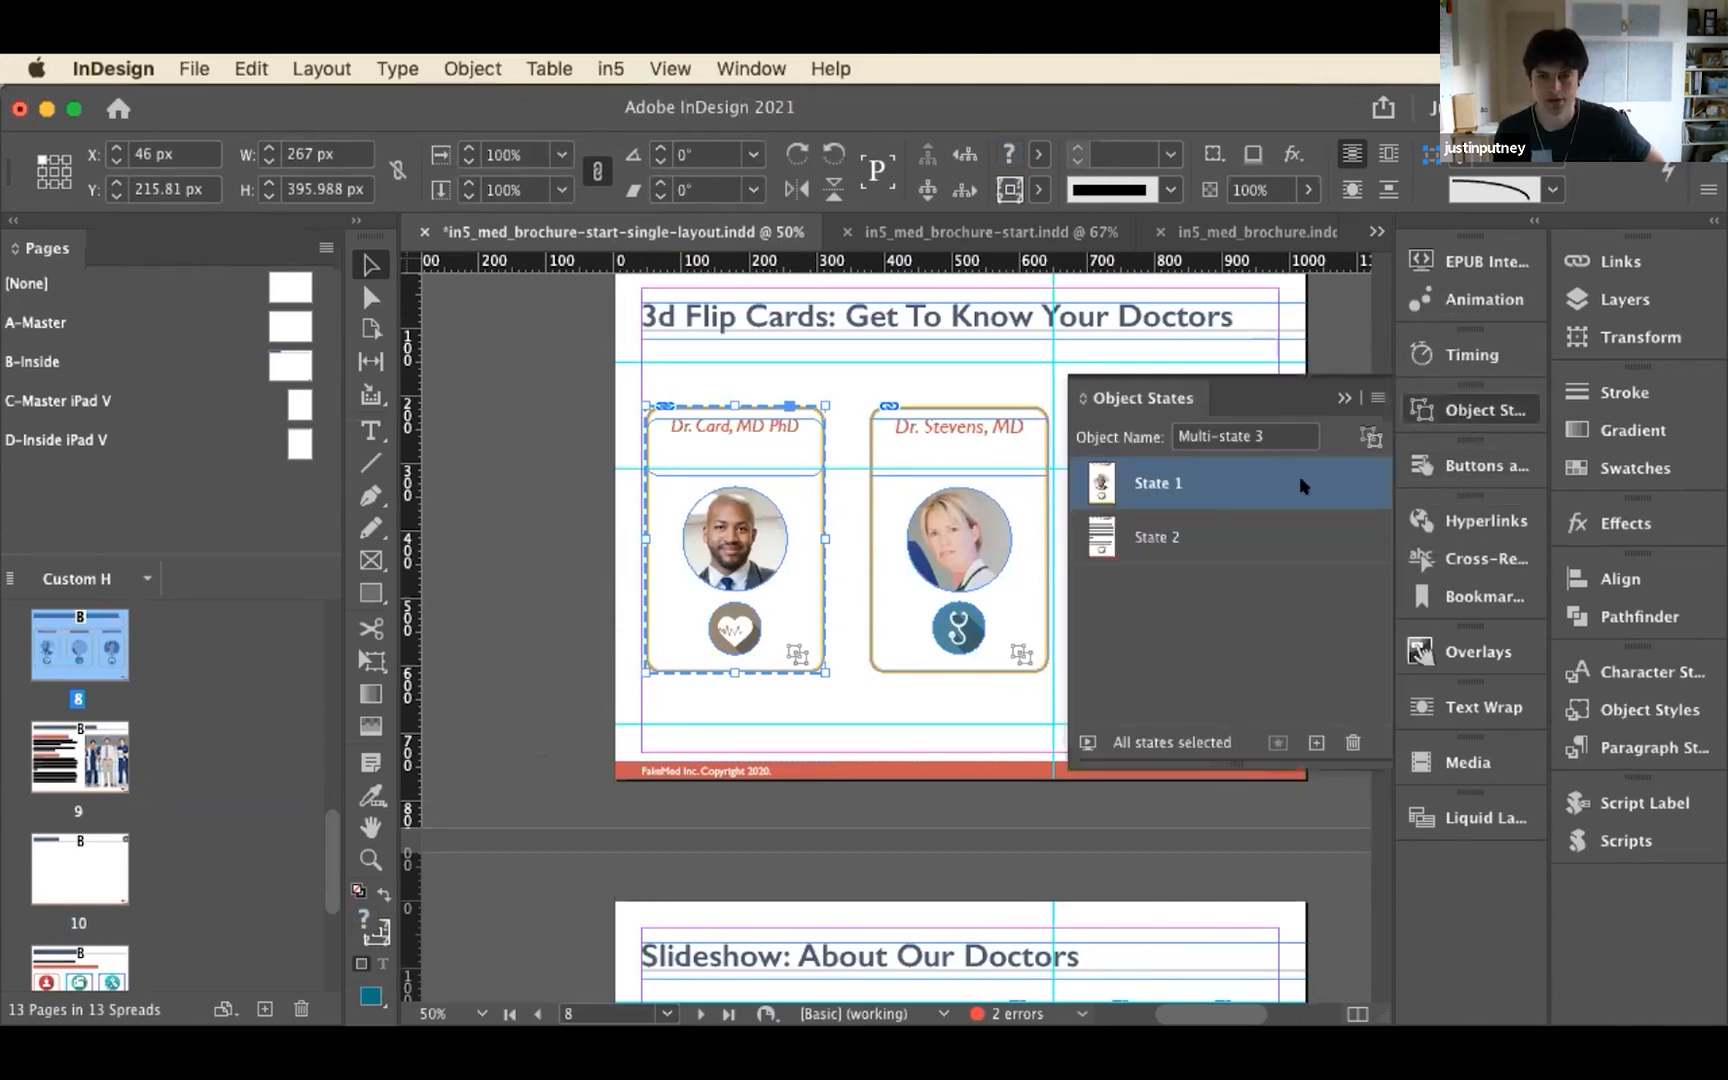
pyautogui.click(1160, 540)
pyautogui.click(1162, 484)
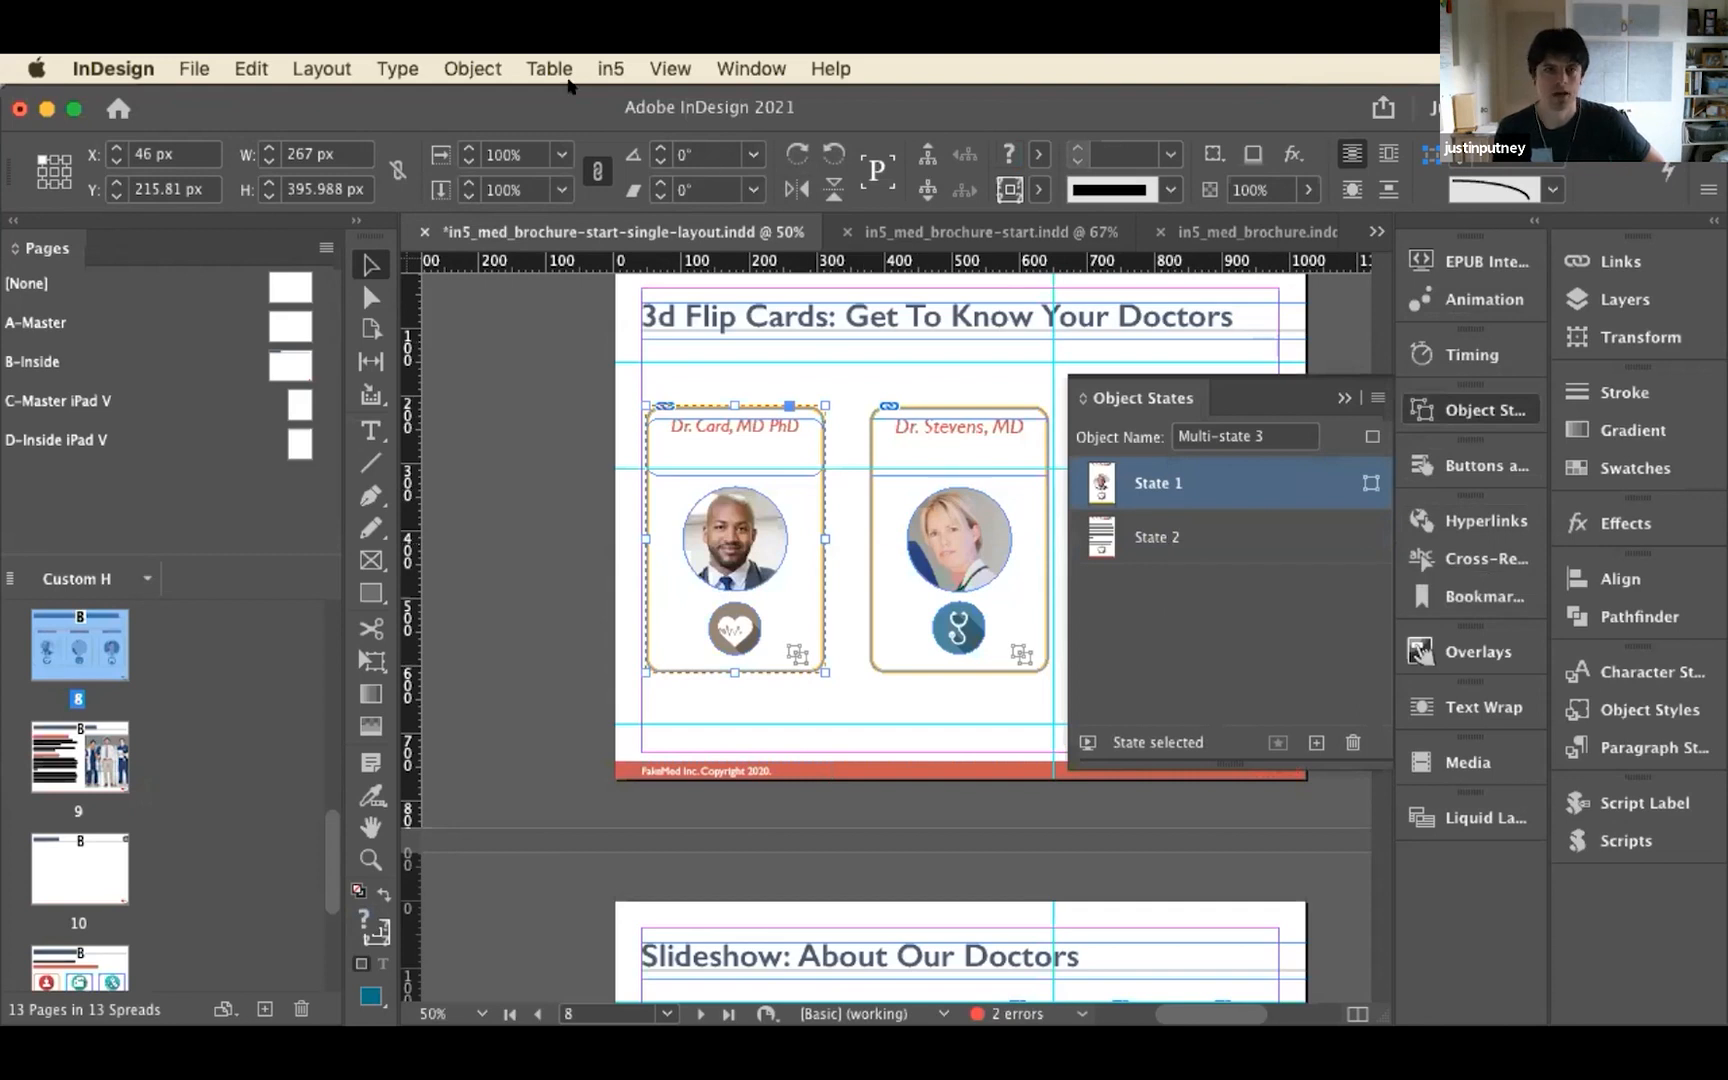
# Use in5's 3D Flip Card widget to set the first doctor card's flip direction to None, and return it to Horizontally
pyautogui.click(609, 68)
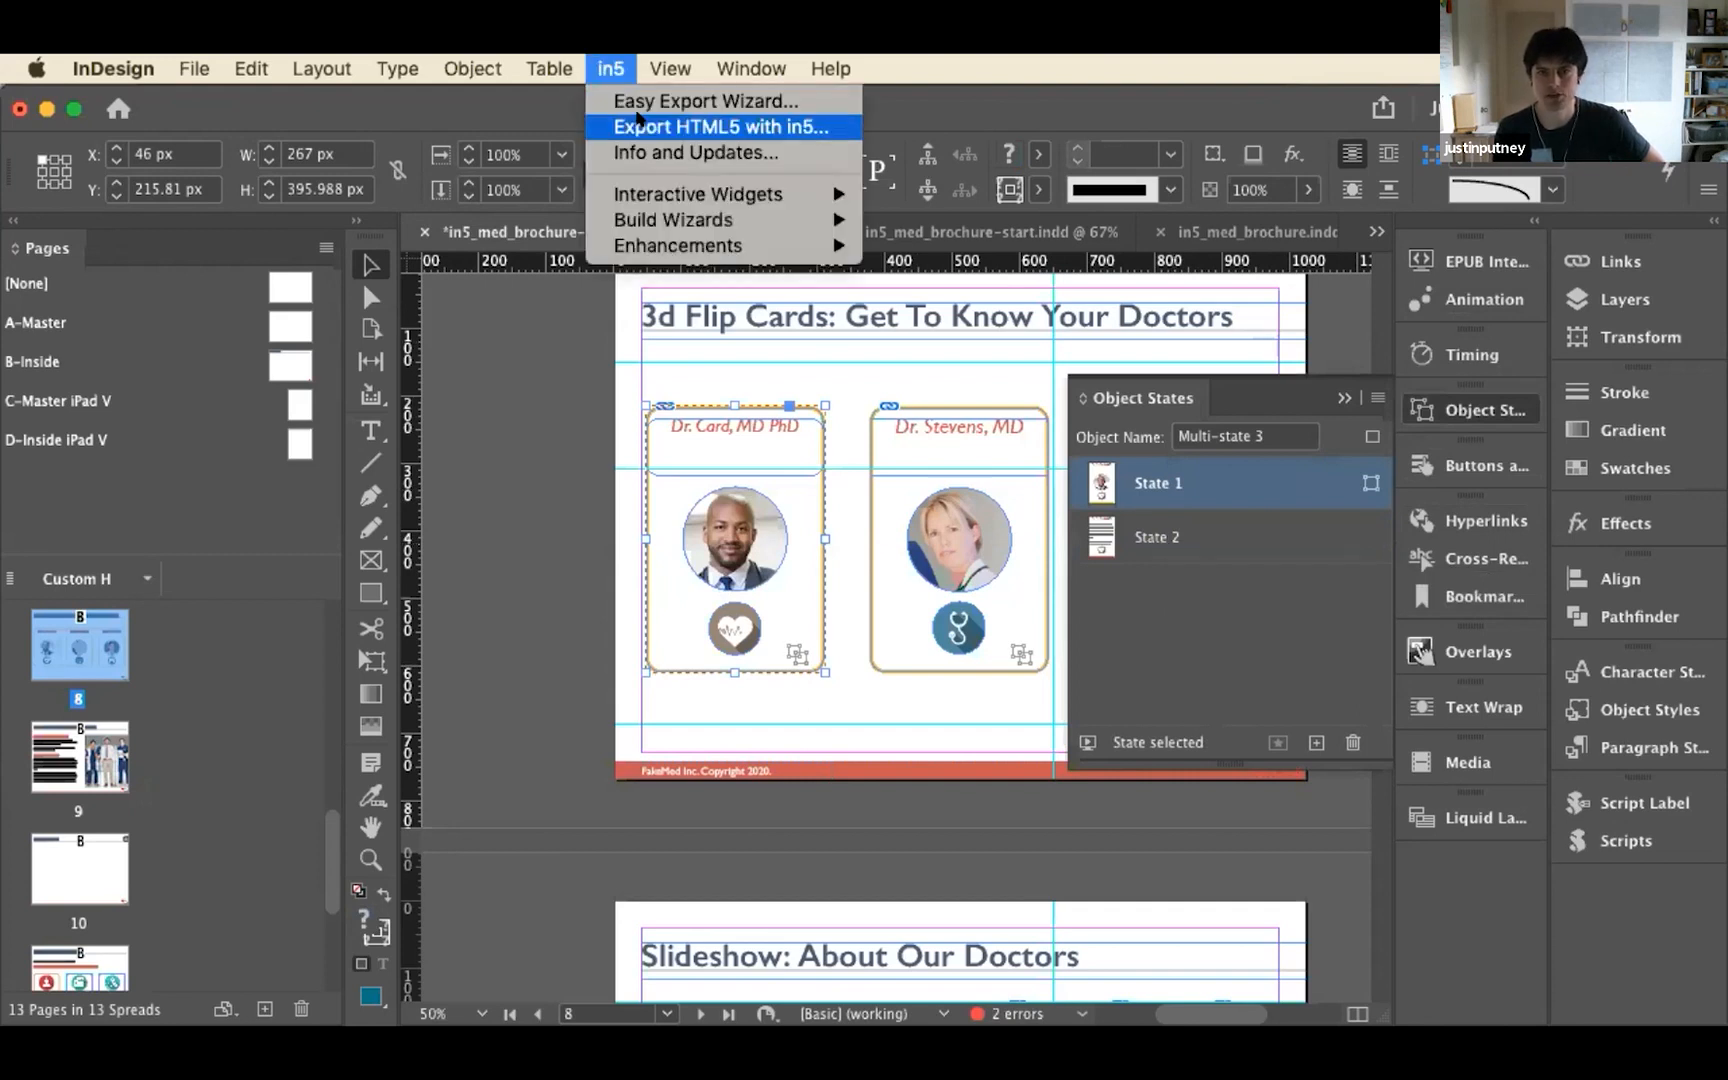
pyautogui.moveTo(660, 192)
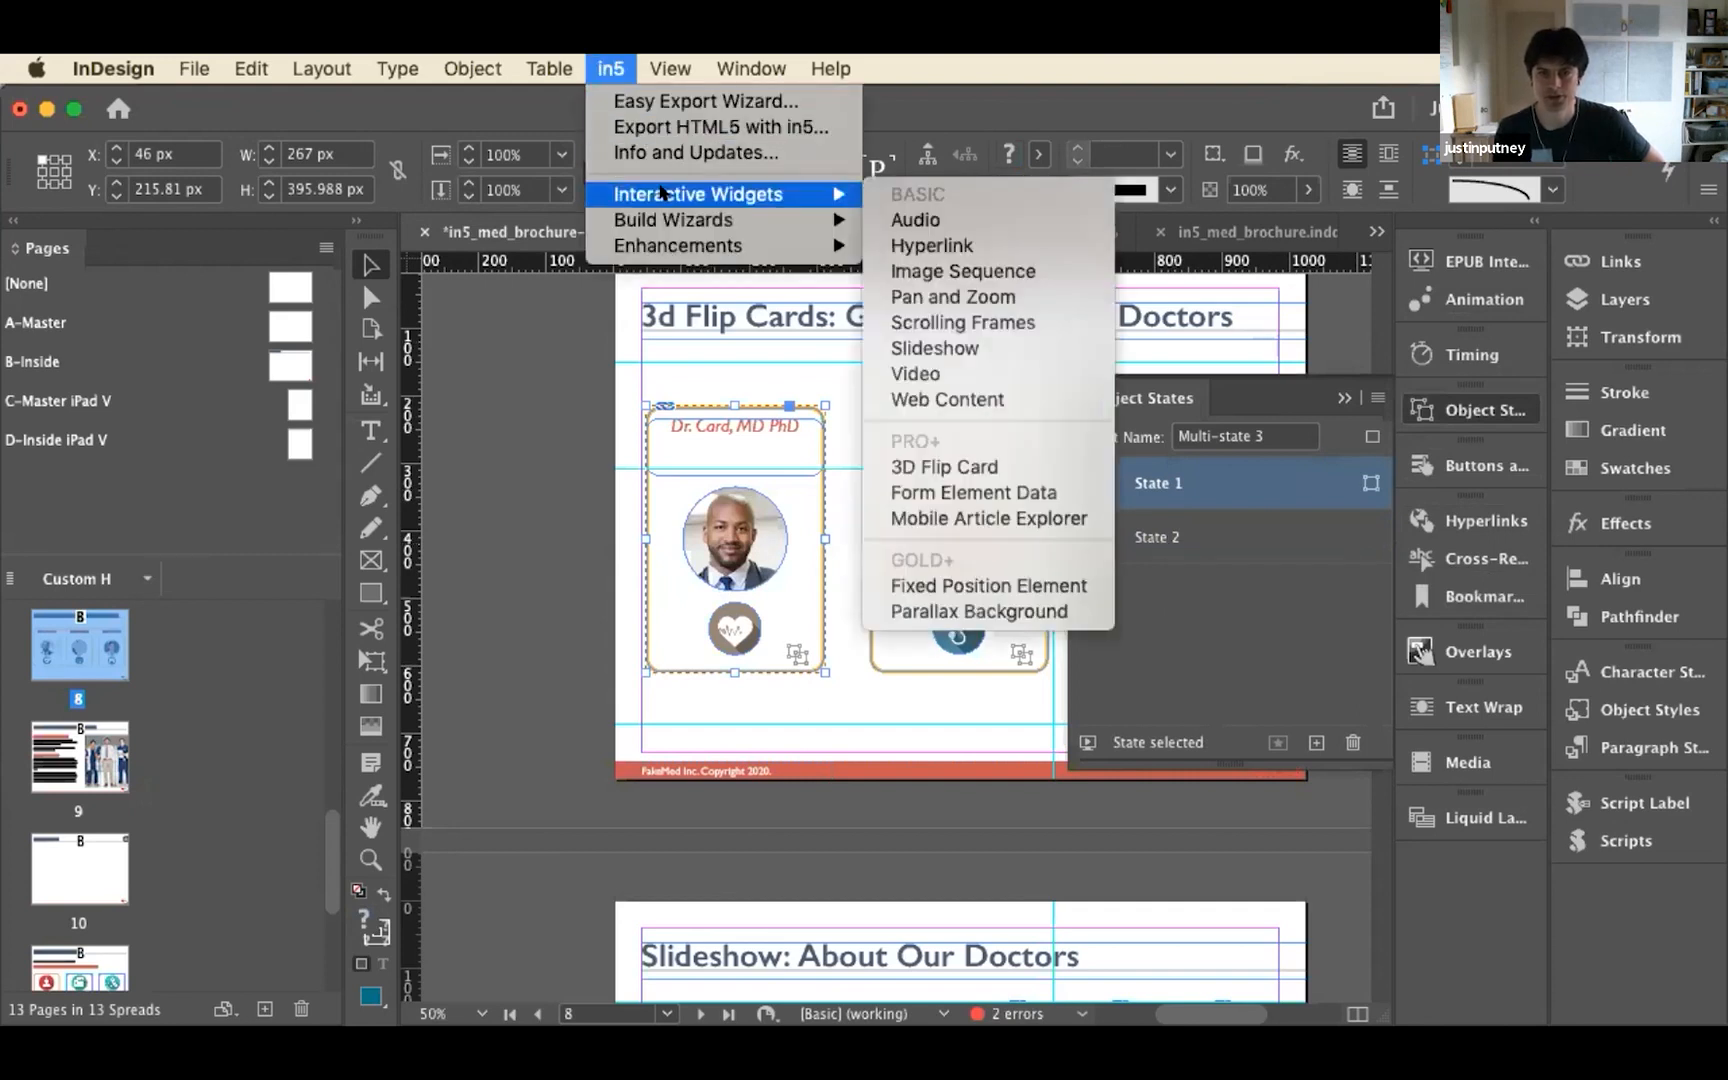
pyautogui.click(1000, 467)
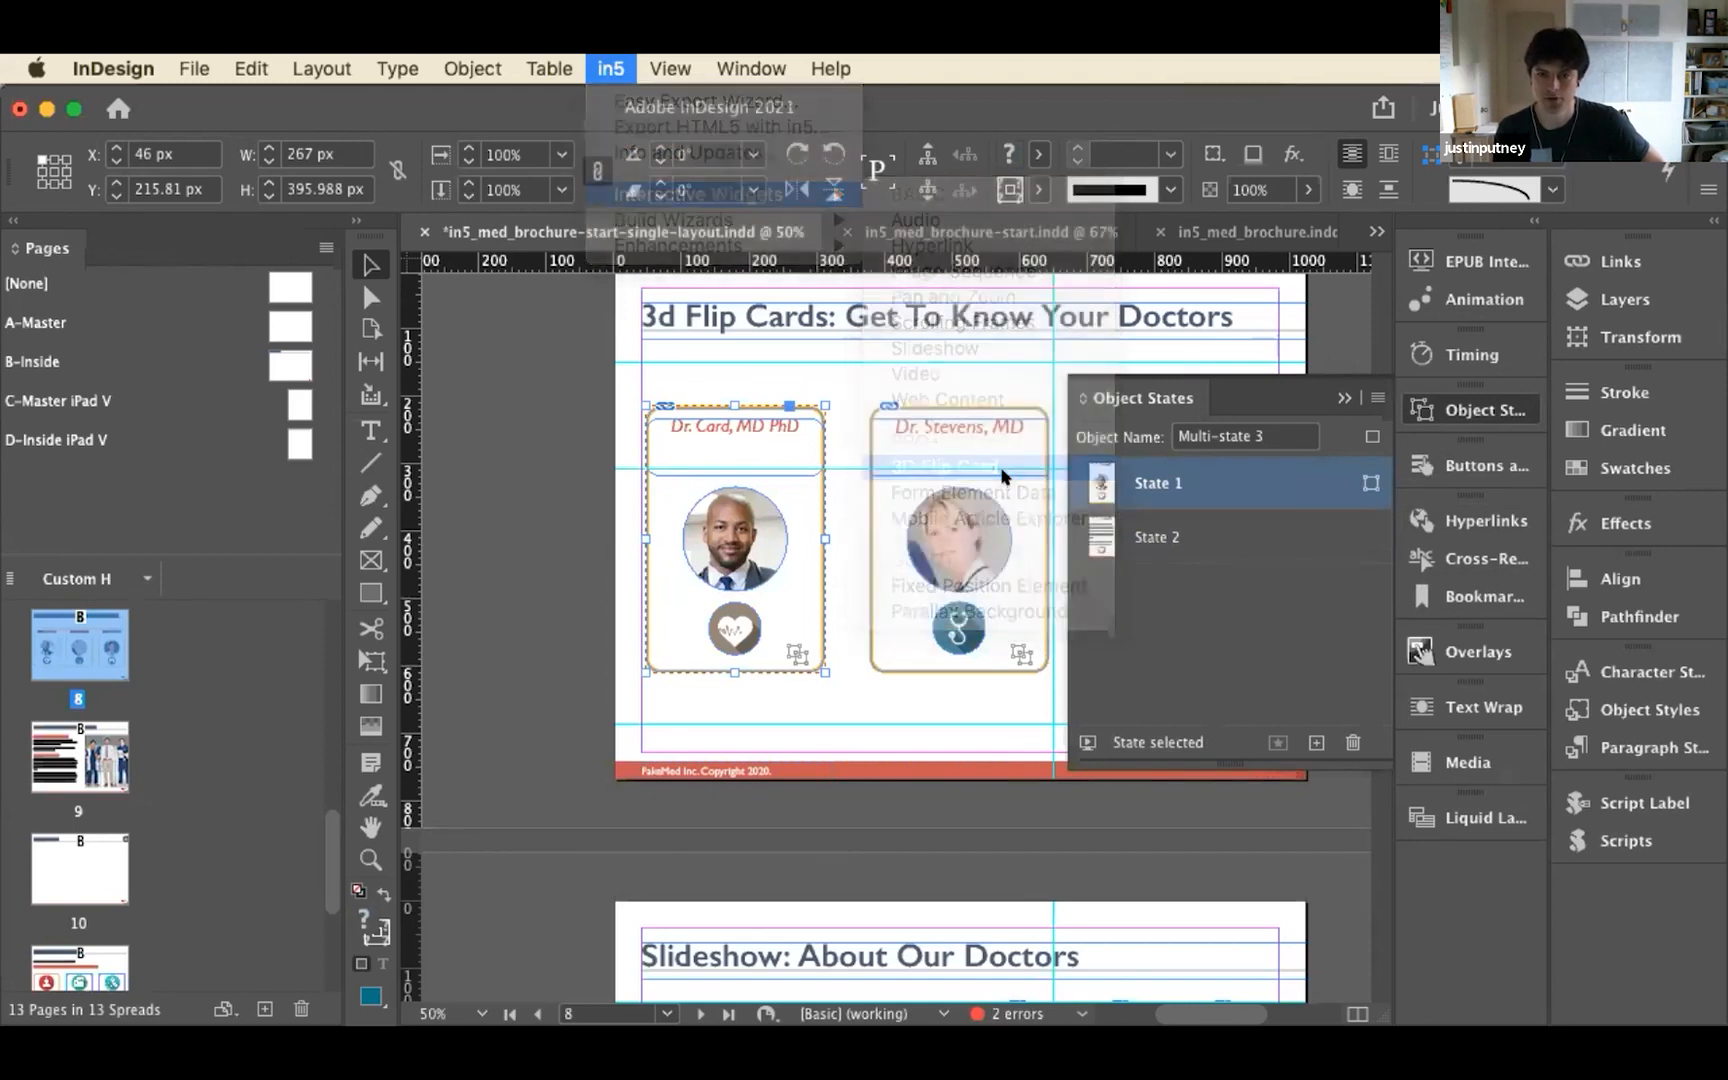
pyautogui.moveTo(922, 415); pyautogui.dragTo(1128, 303)
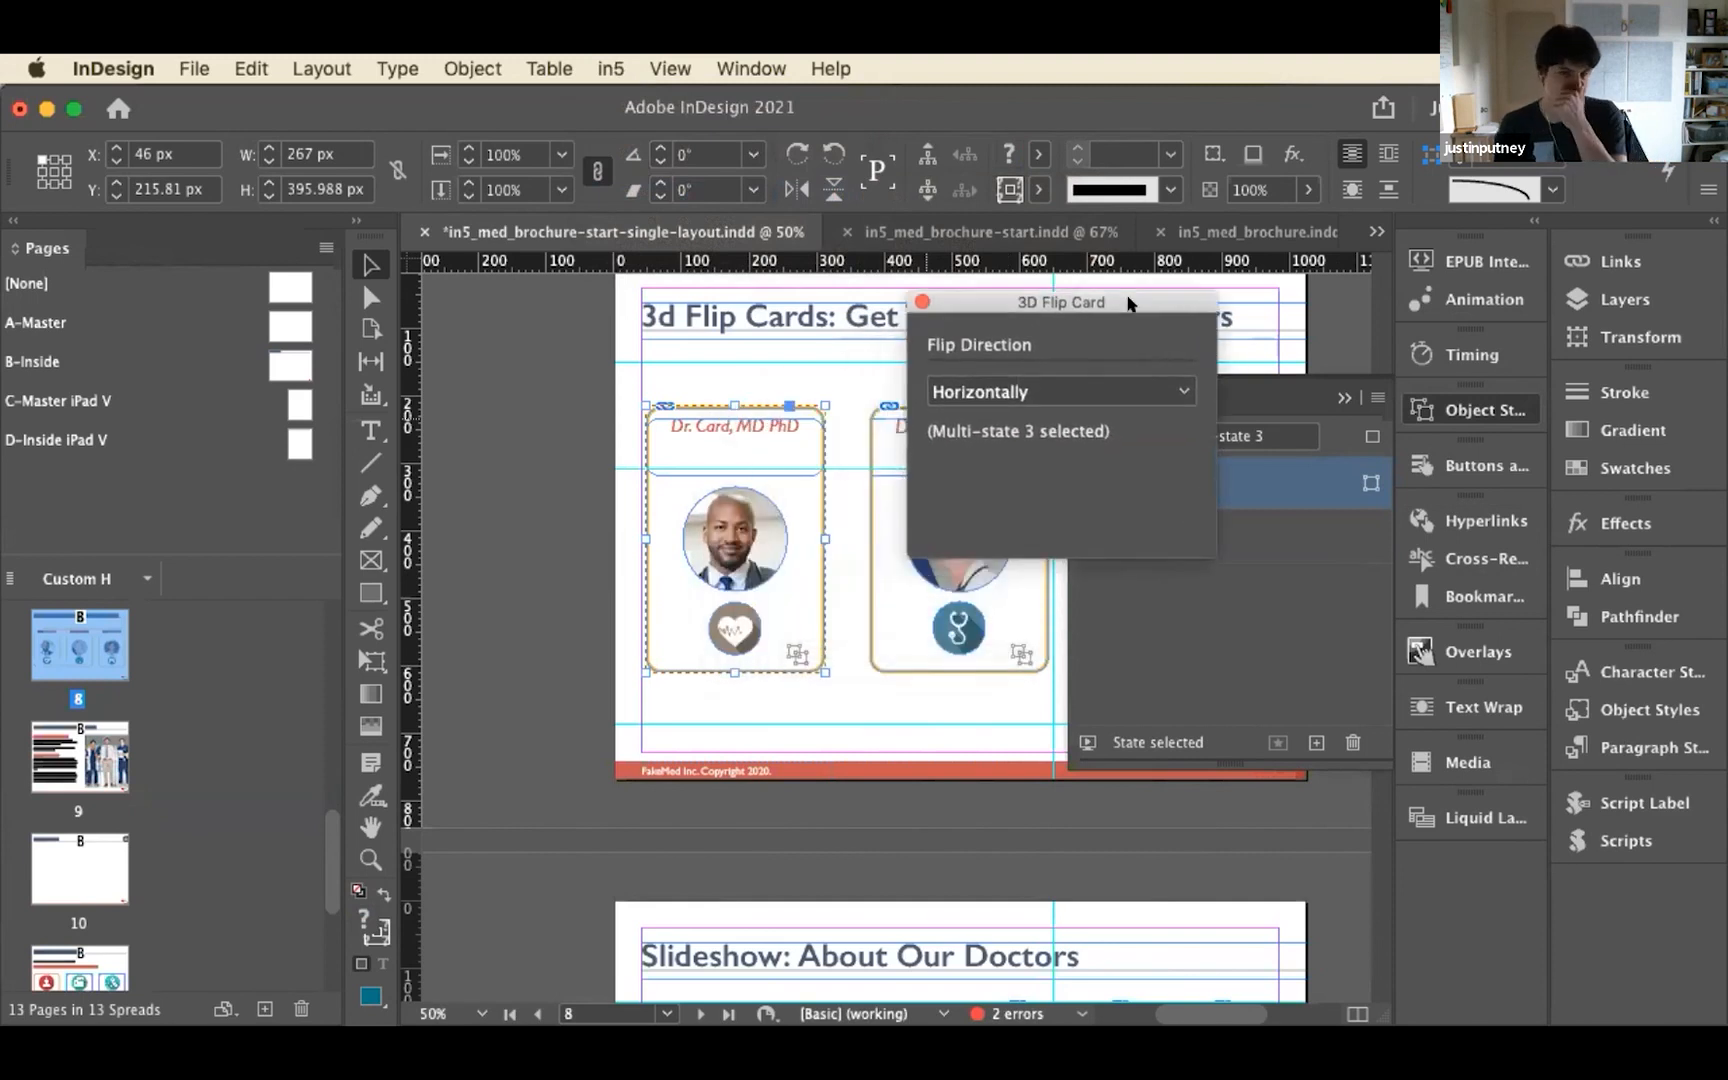
pyautogui.click(1098, 392)
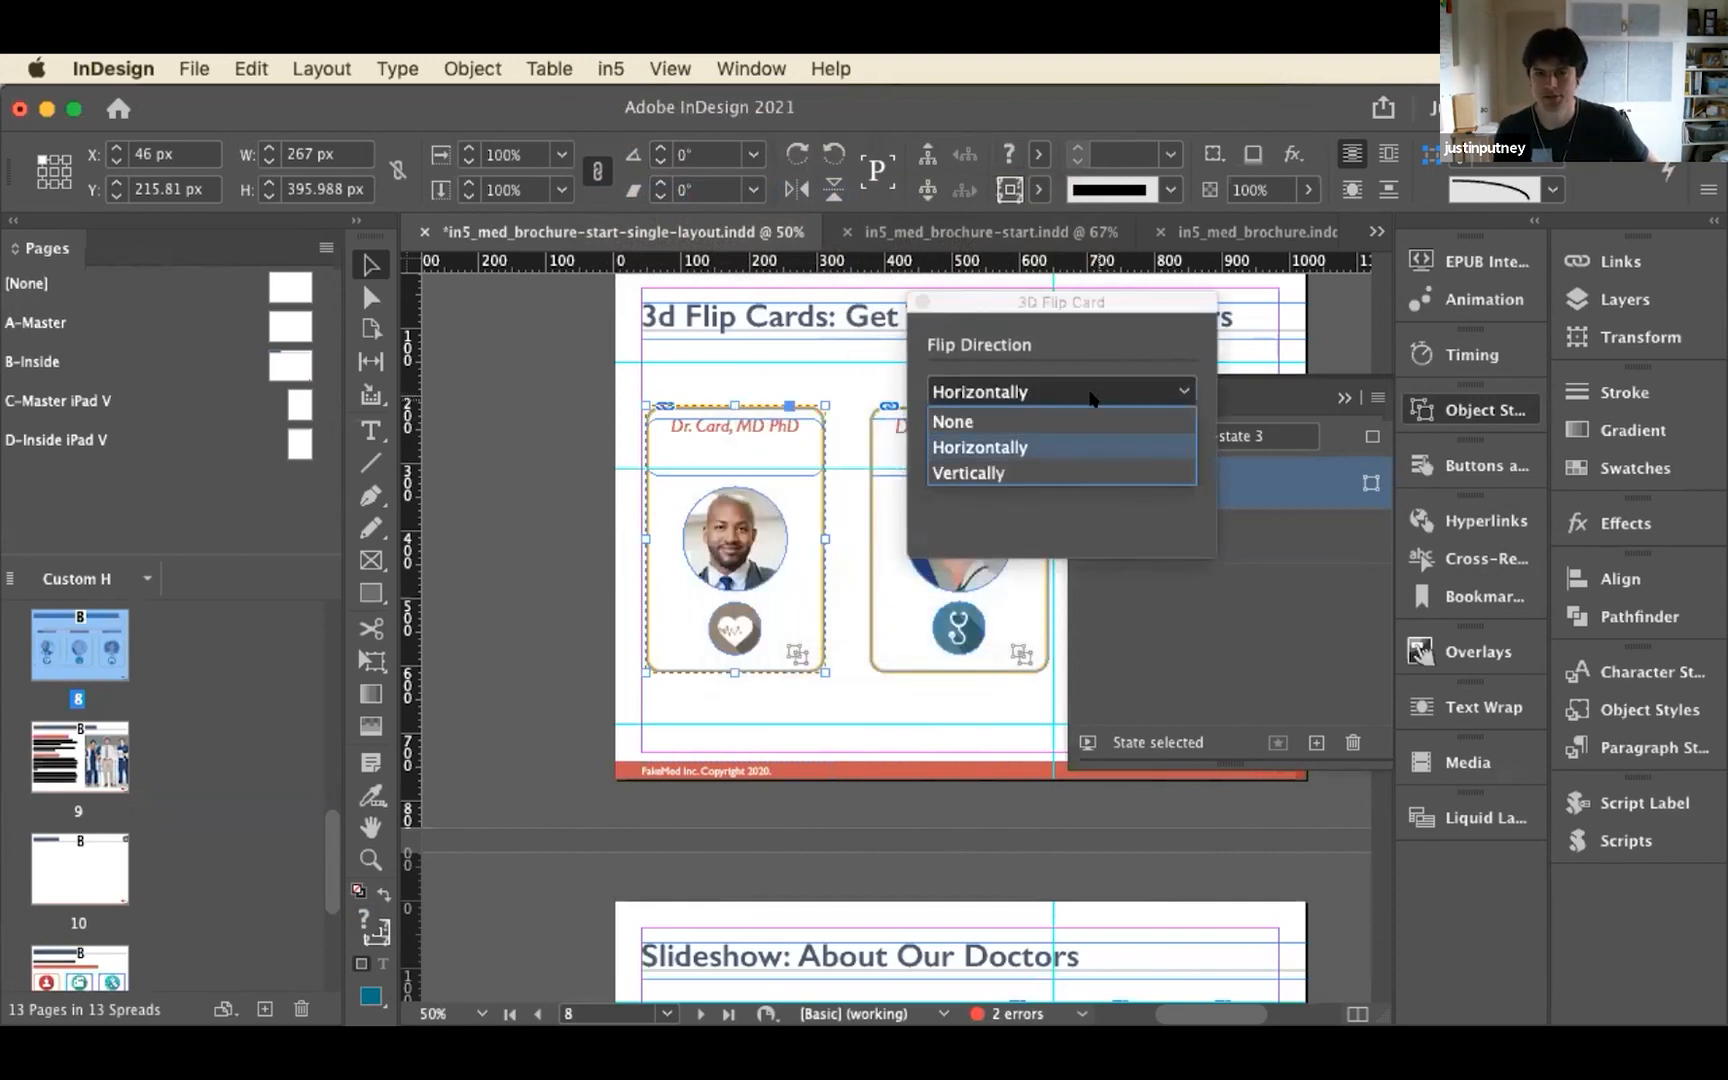
pyautogui.click(1007, 421)
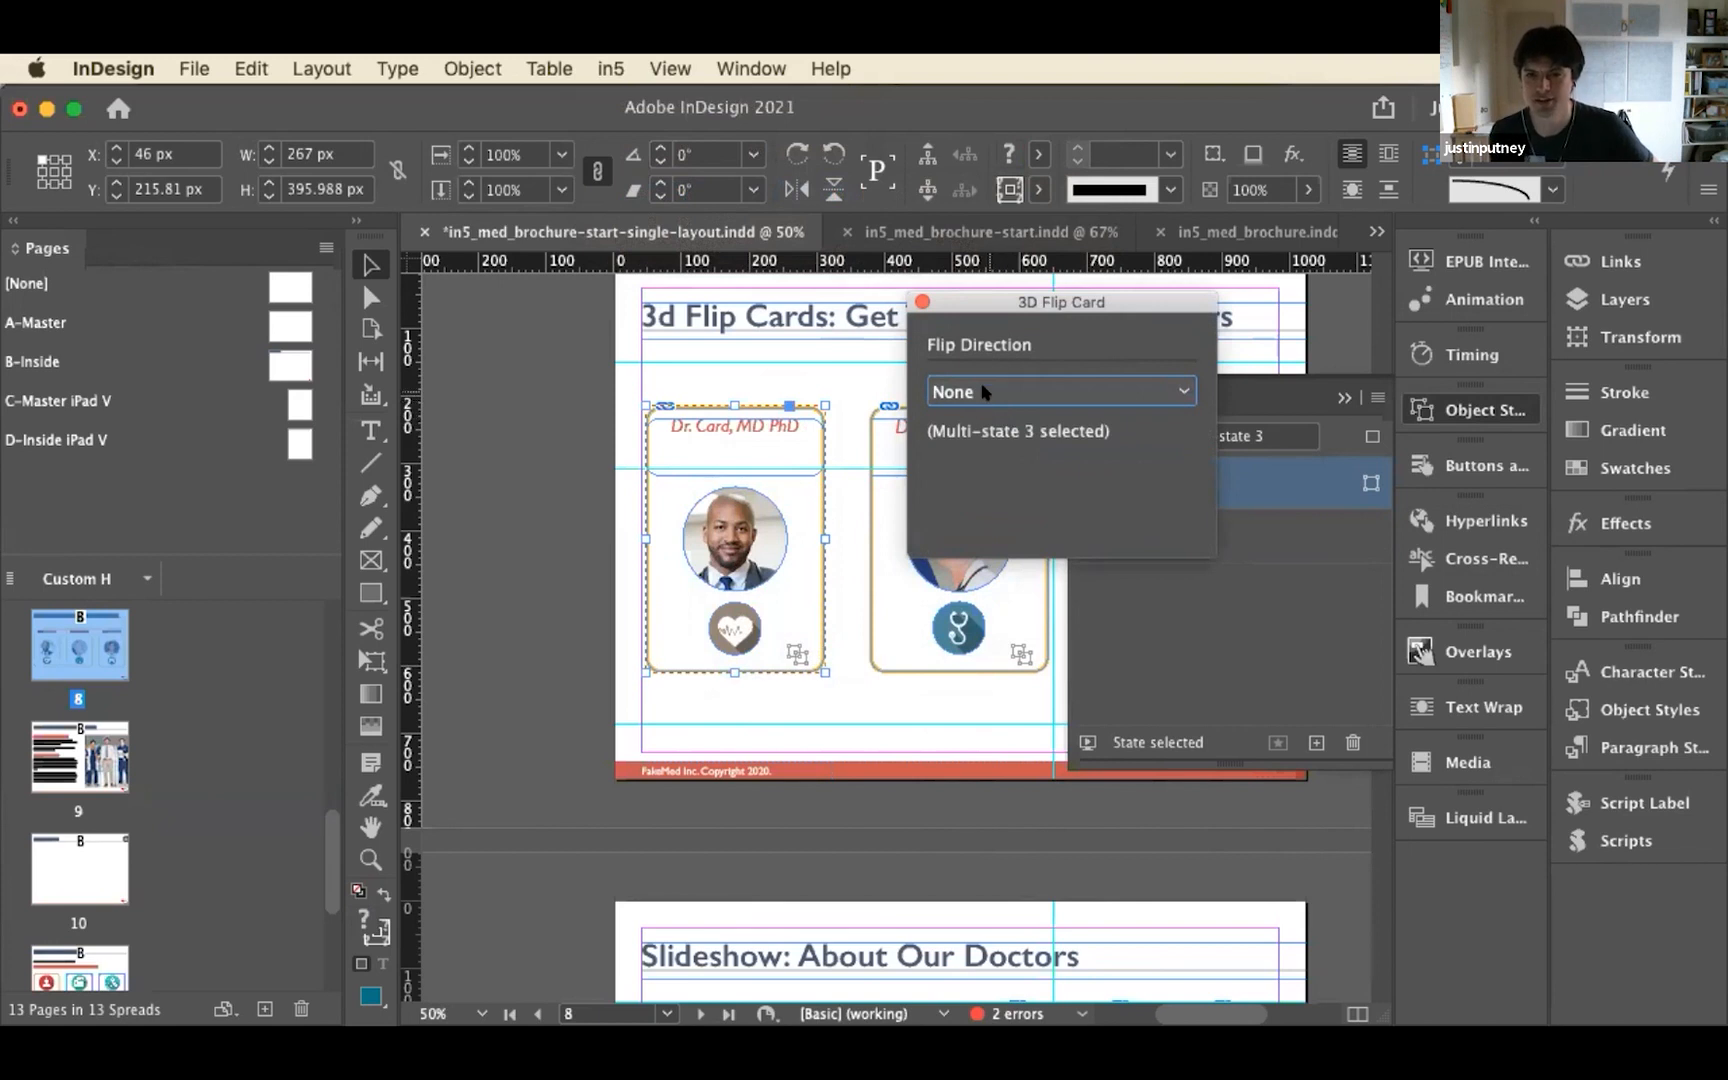
pyautogui.click(984, 391)
pyautogui.click(986, 434)
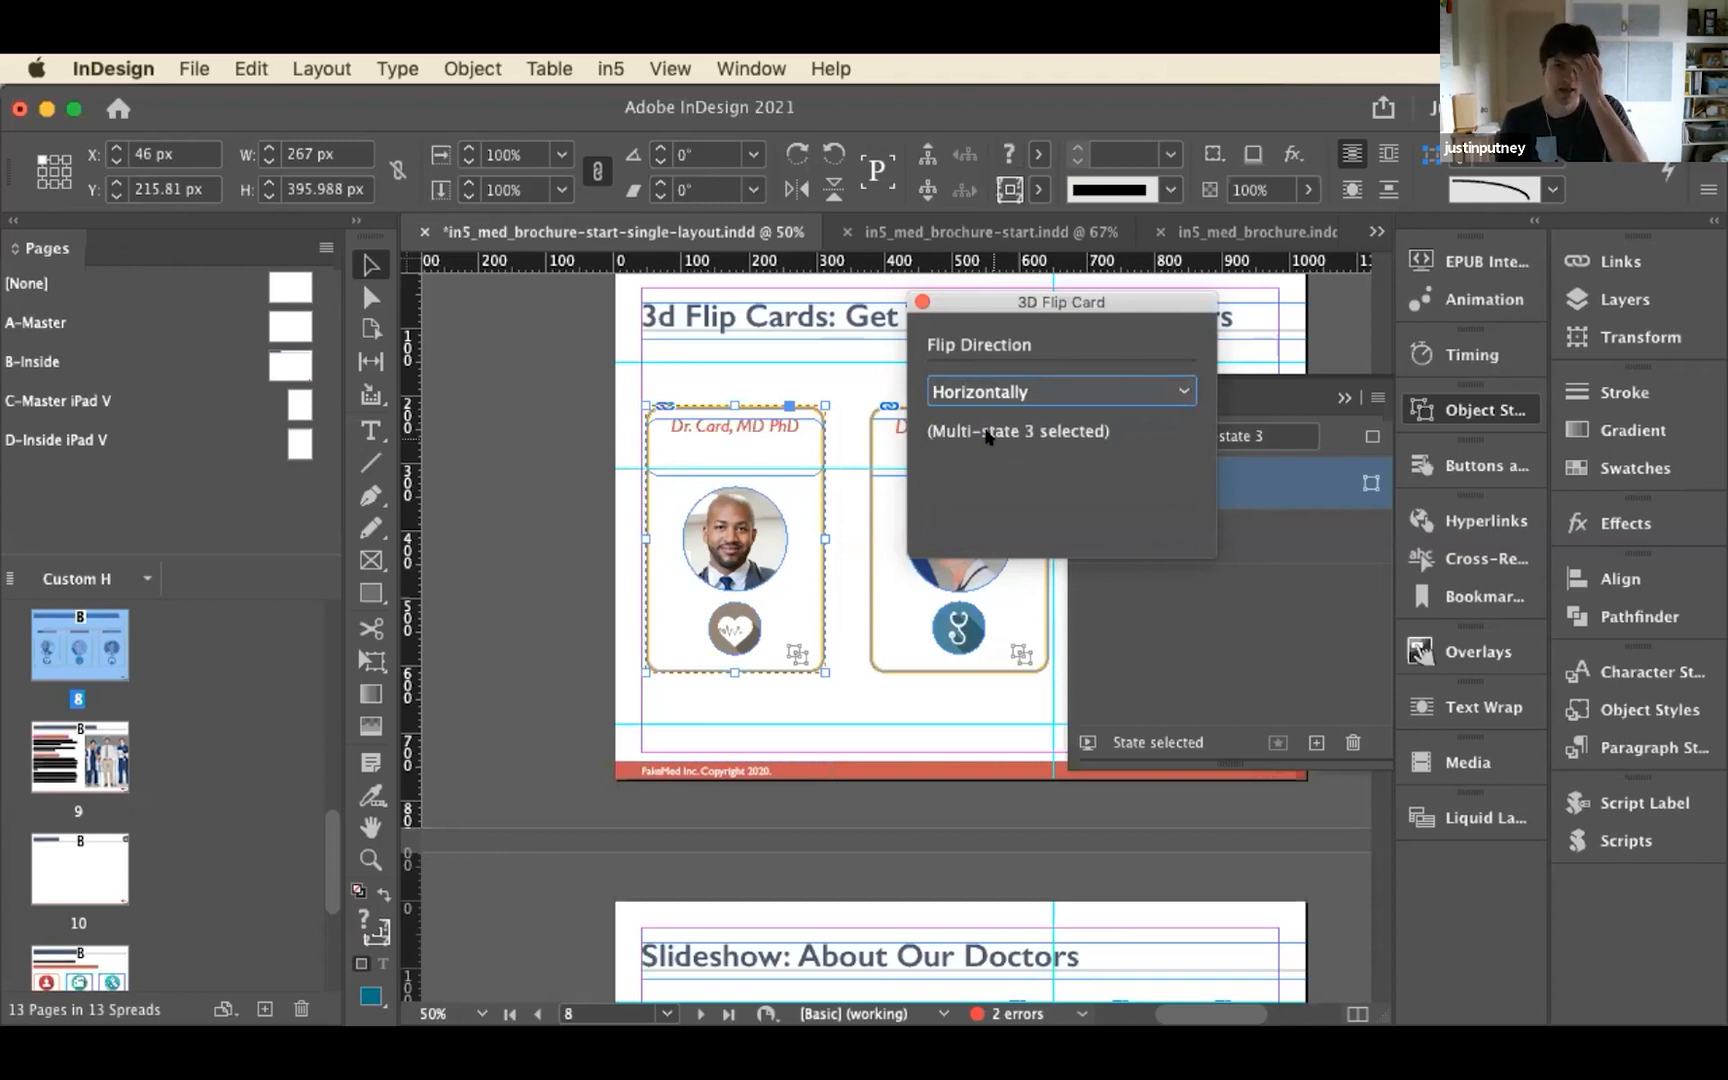
# Switch to Chrome, go to the 3d Flip Cards page of the finished in5 output and flip the first two doctor cards
pyautogui.press('super+Tab')
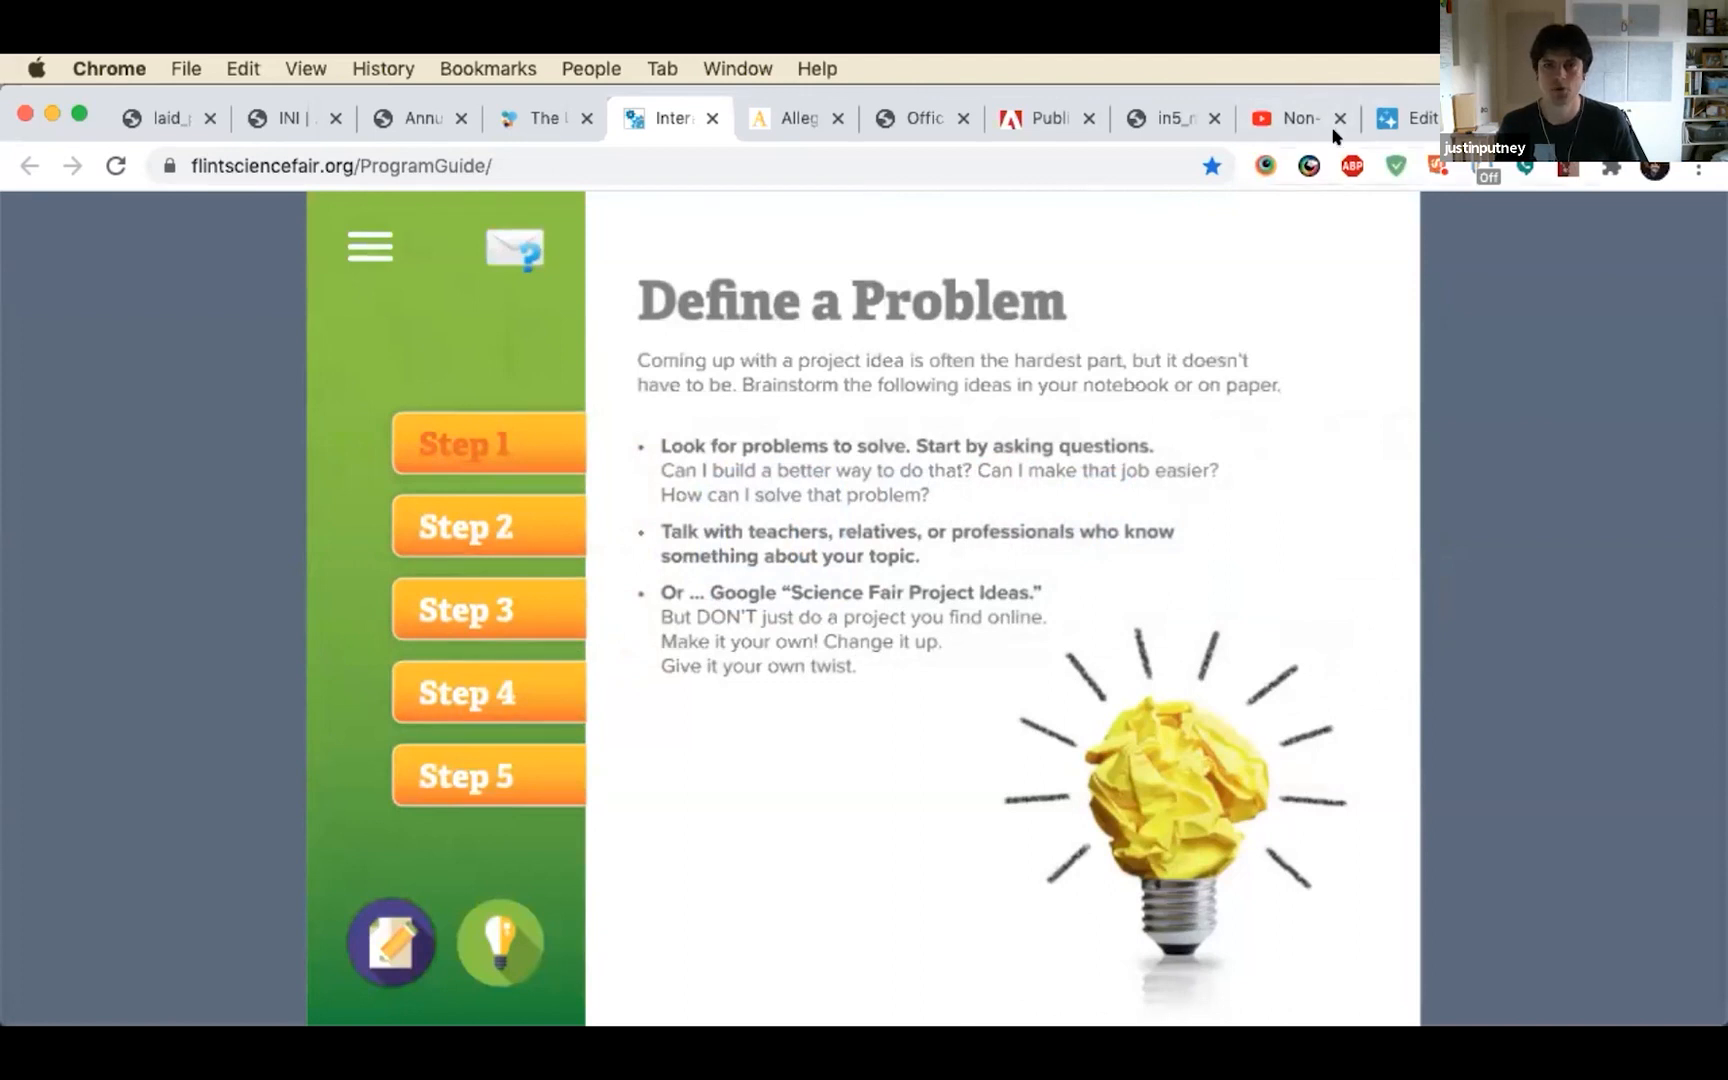
pyautogui.click(1150, 120)
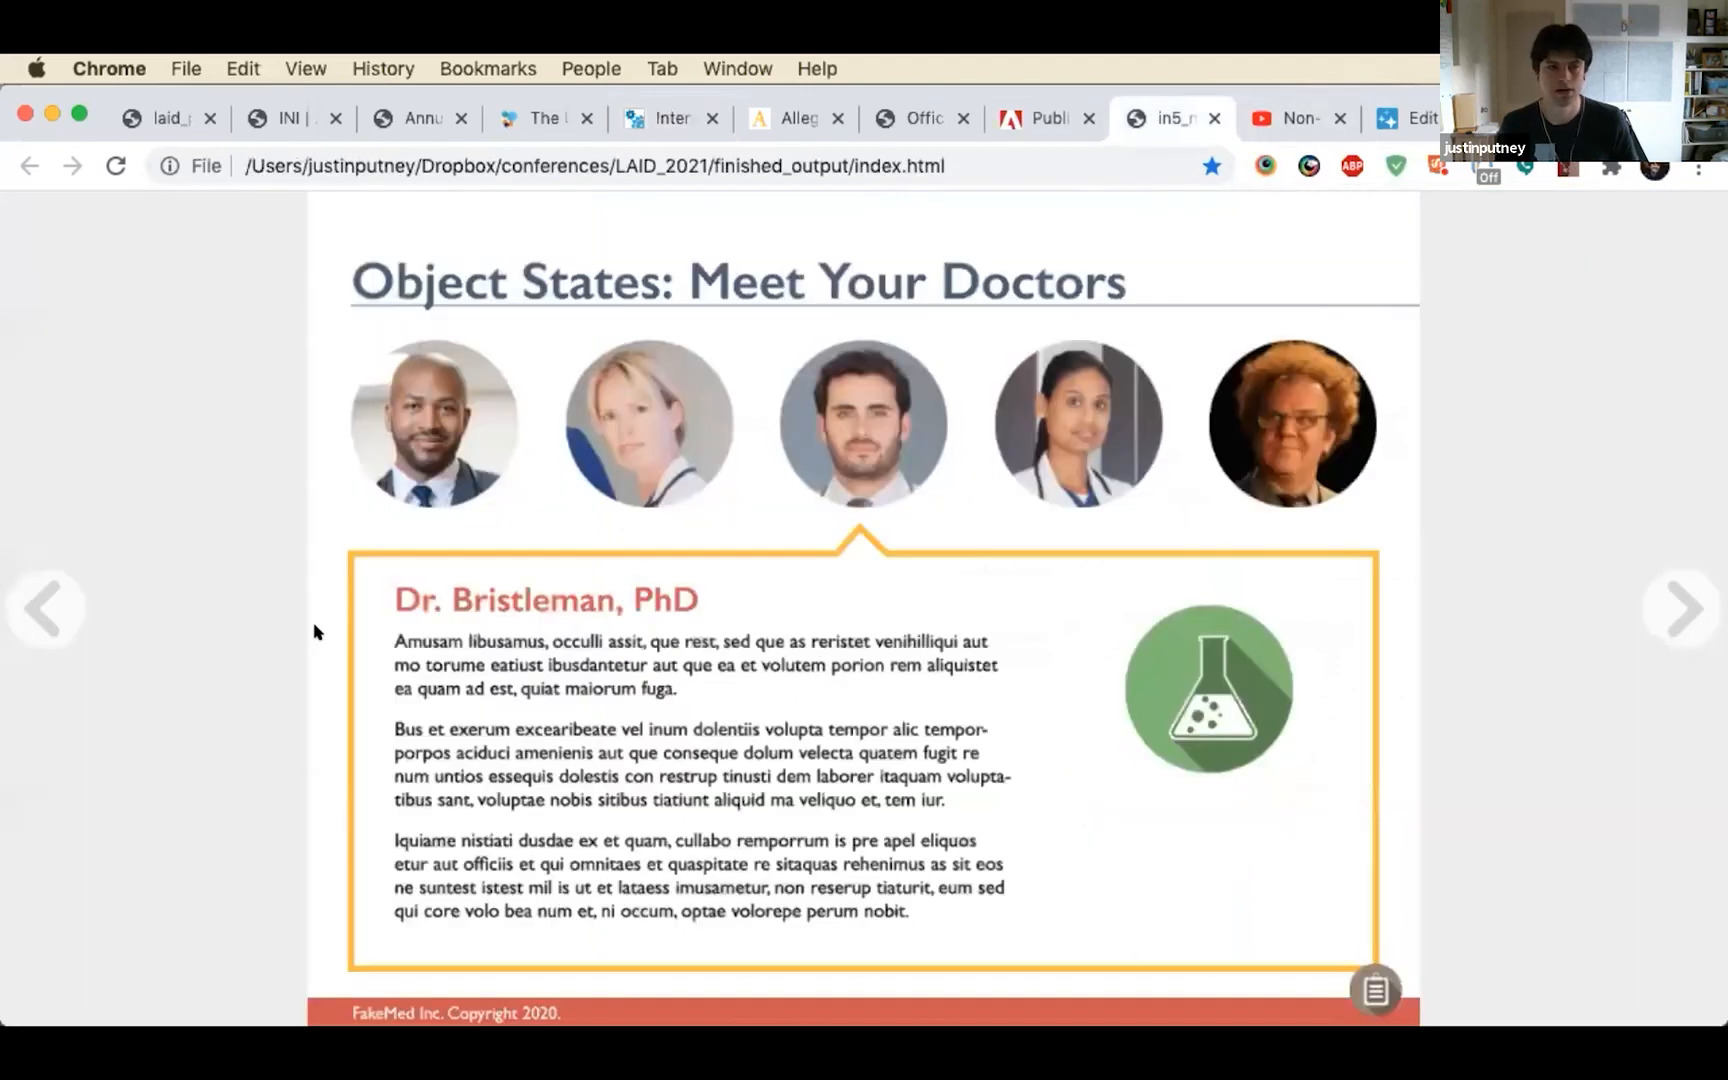
pyautogui.click(1662, 612)
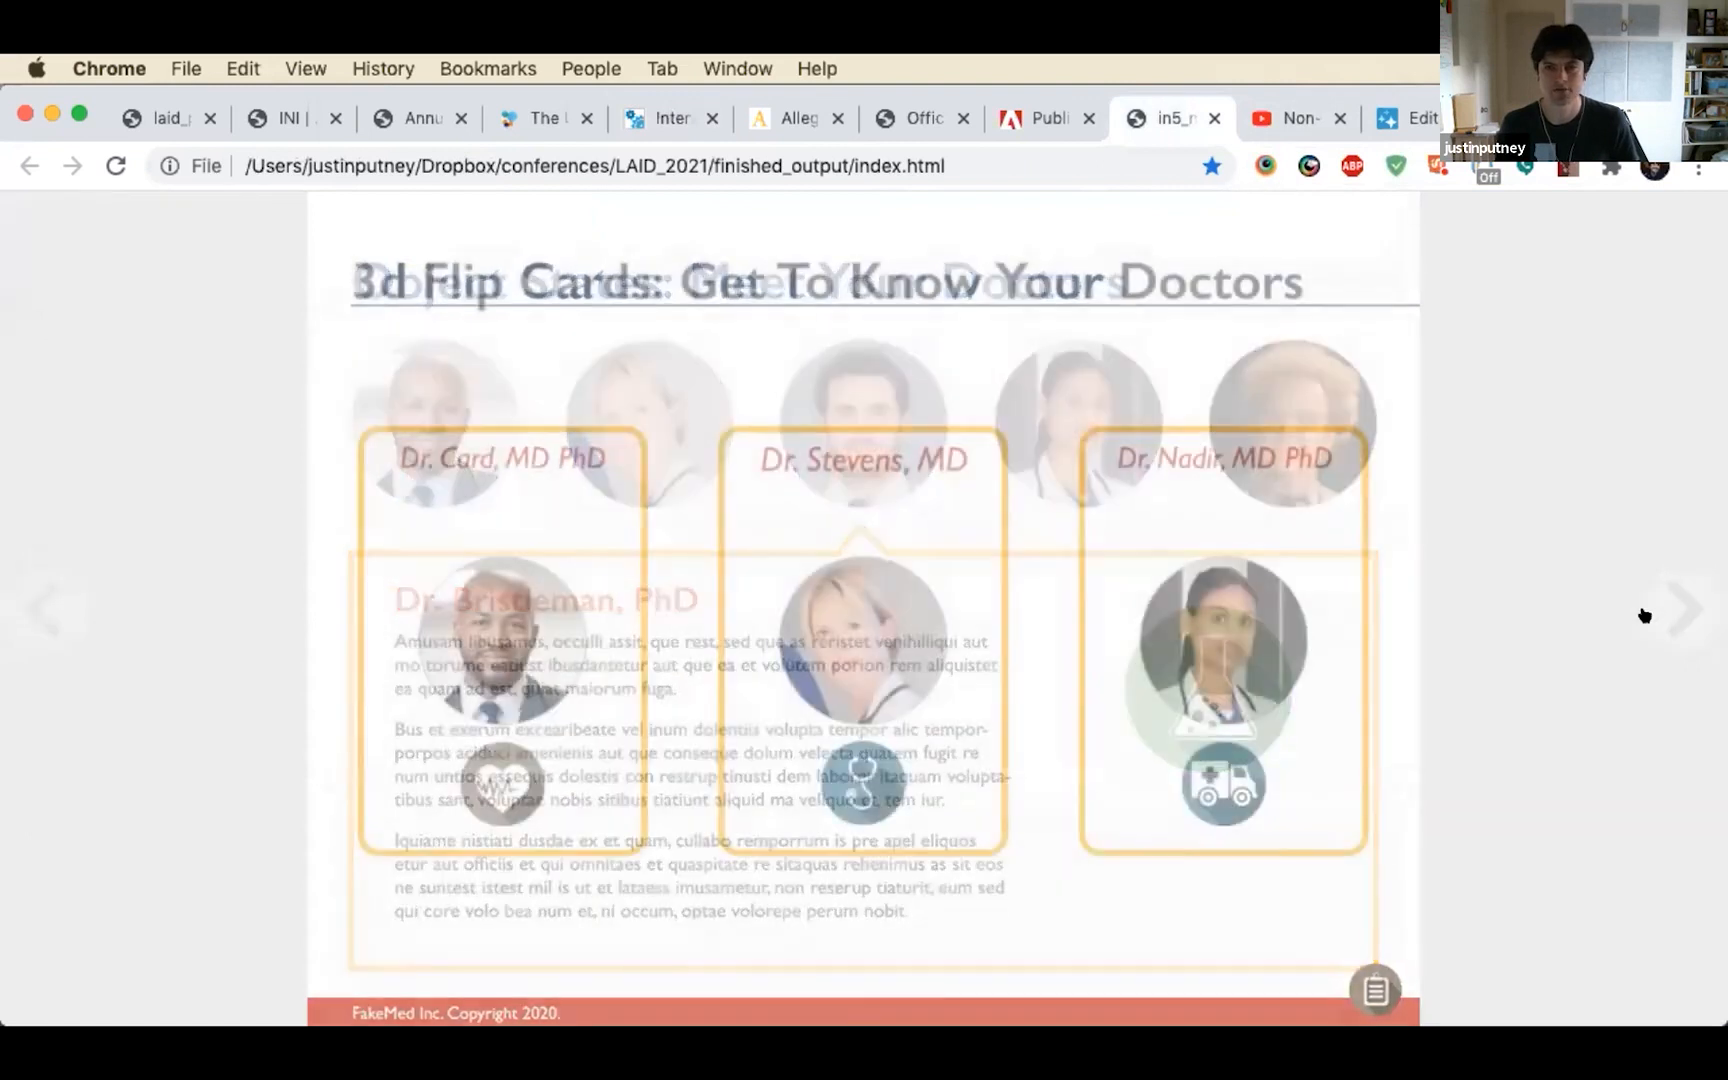
pyautogui.click(451, 578)
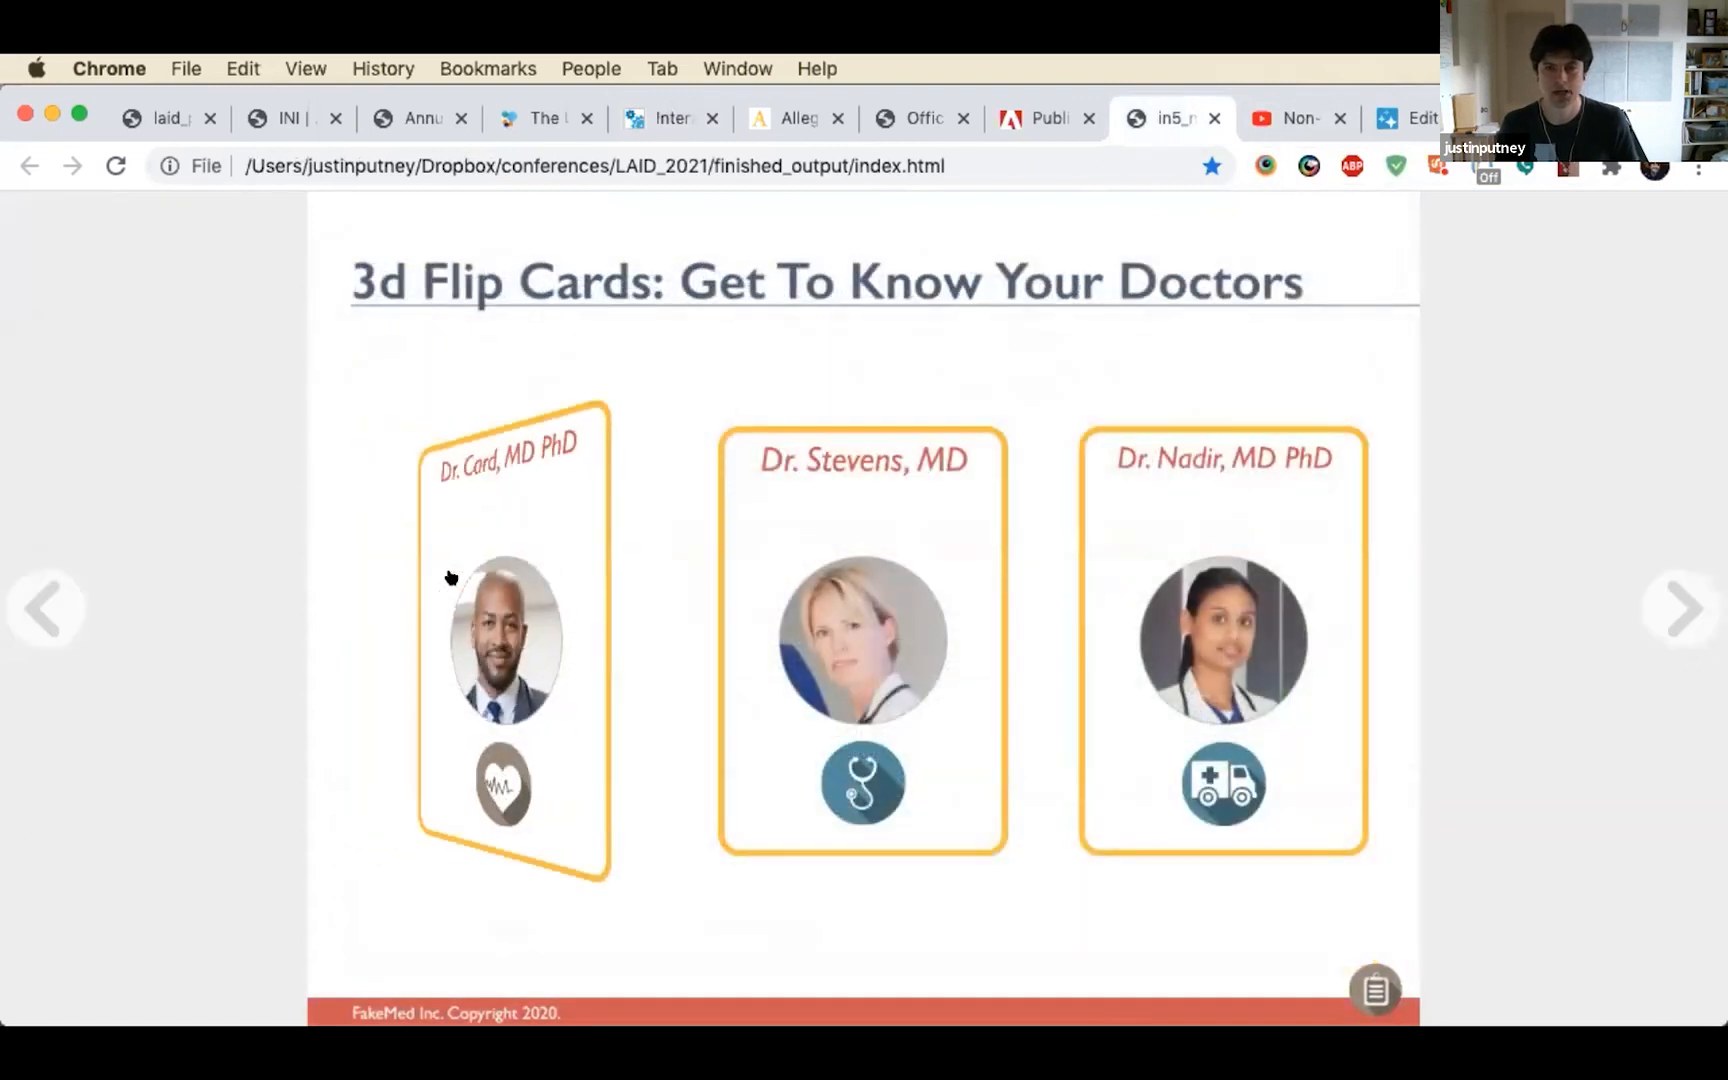
pyautogui.click(795, 579)
# Narrow the browser window to the portrait layout, flip all three doctor cards and restore the window to full width
pyautogui.moveTo(1725, 380); pyautogui.dragTo(560, 528)
pyautogui.click(140, 608)
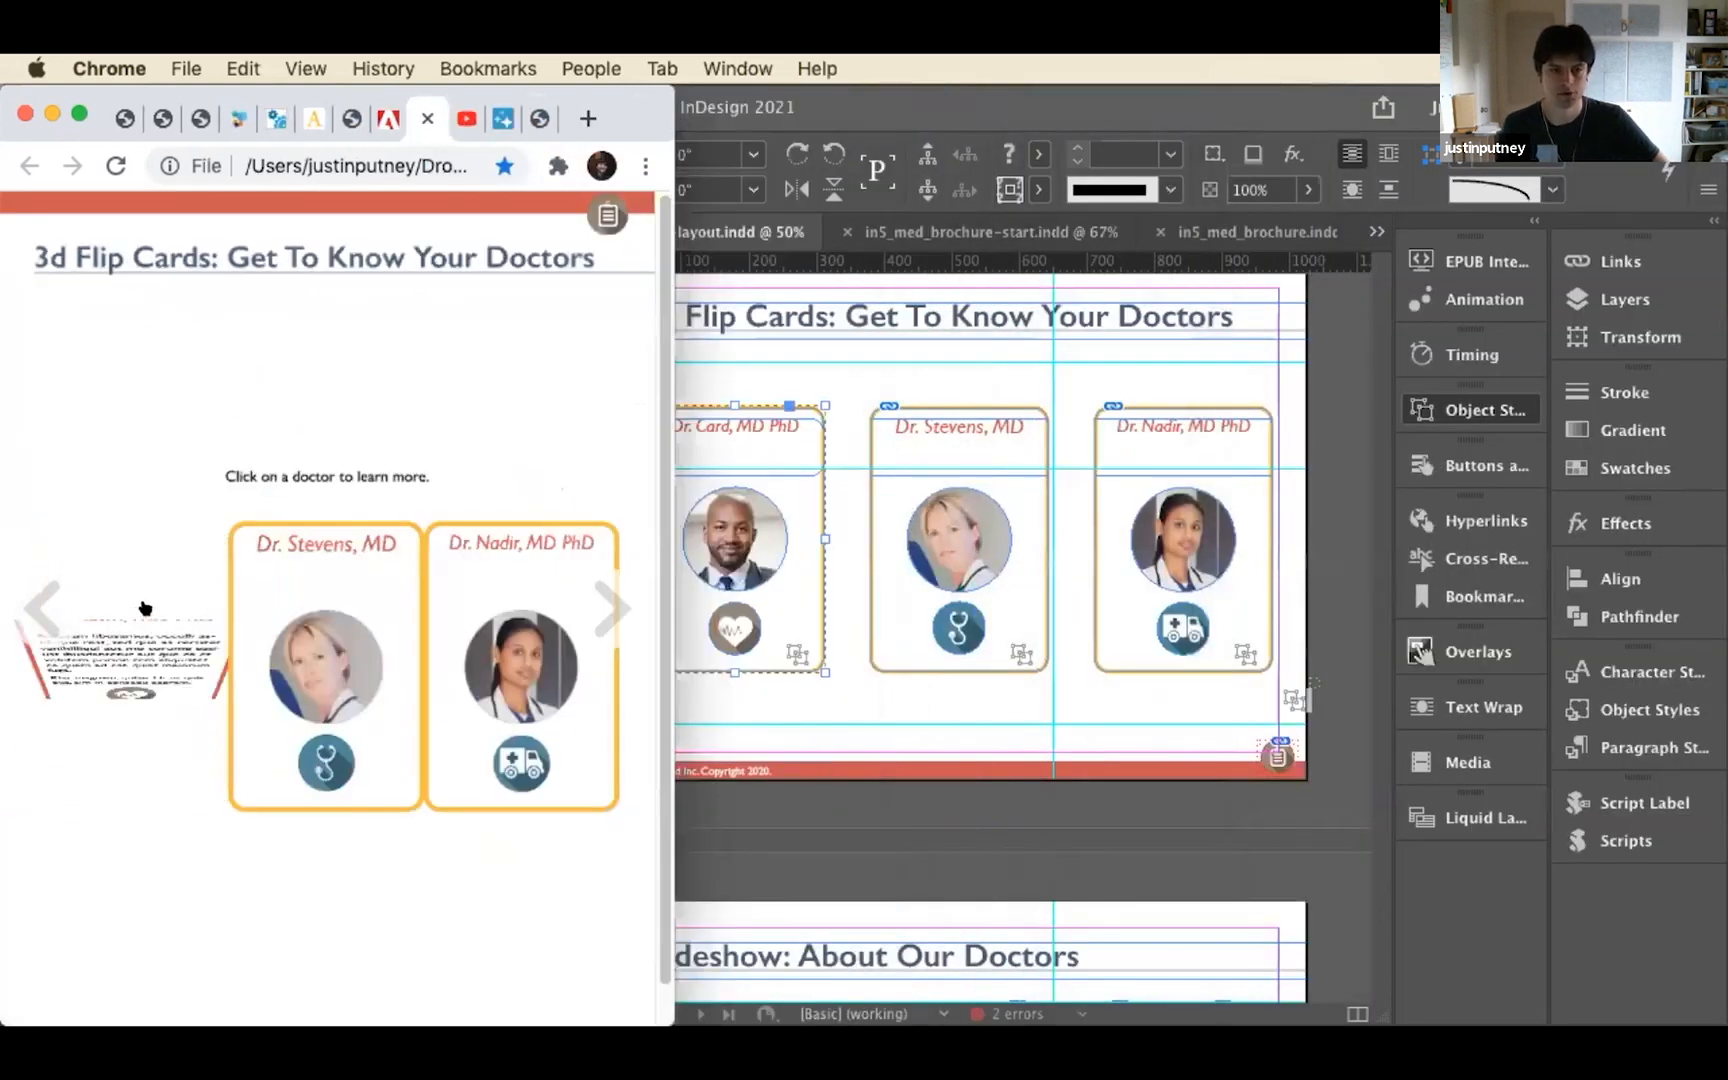
pyautogui.click(300, 655)
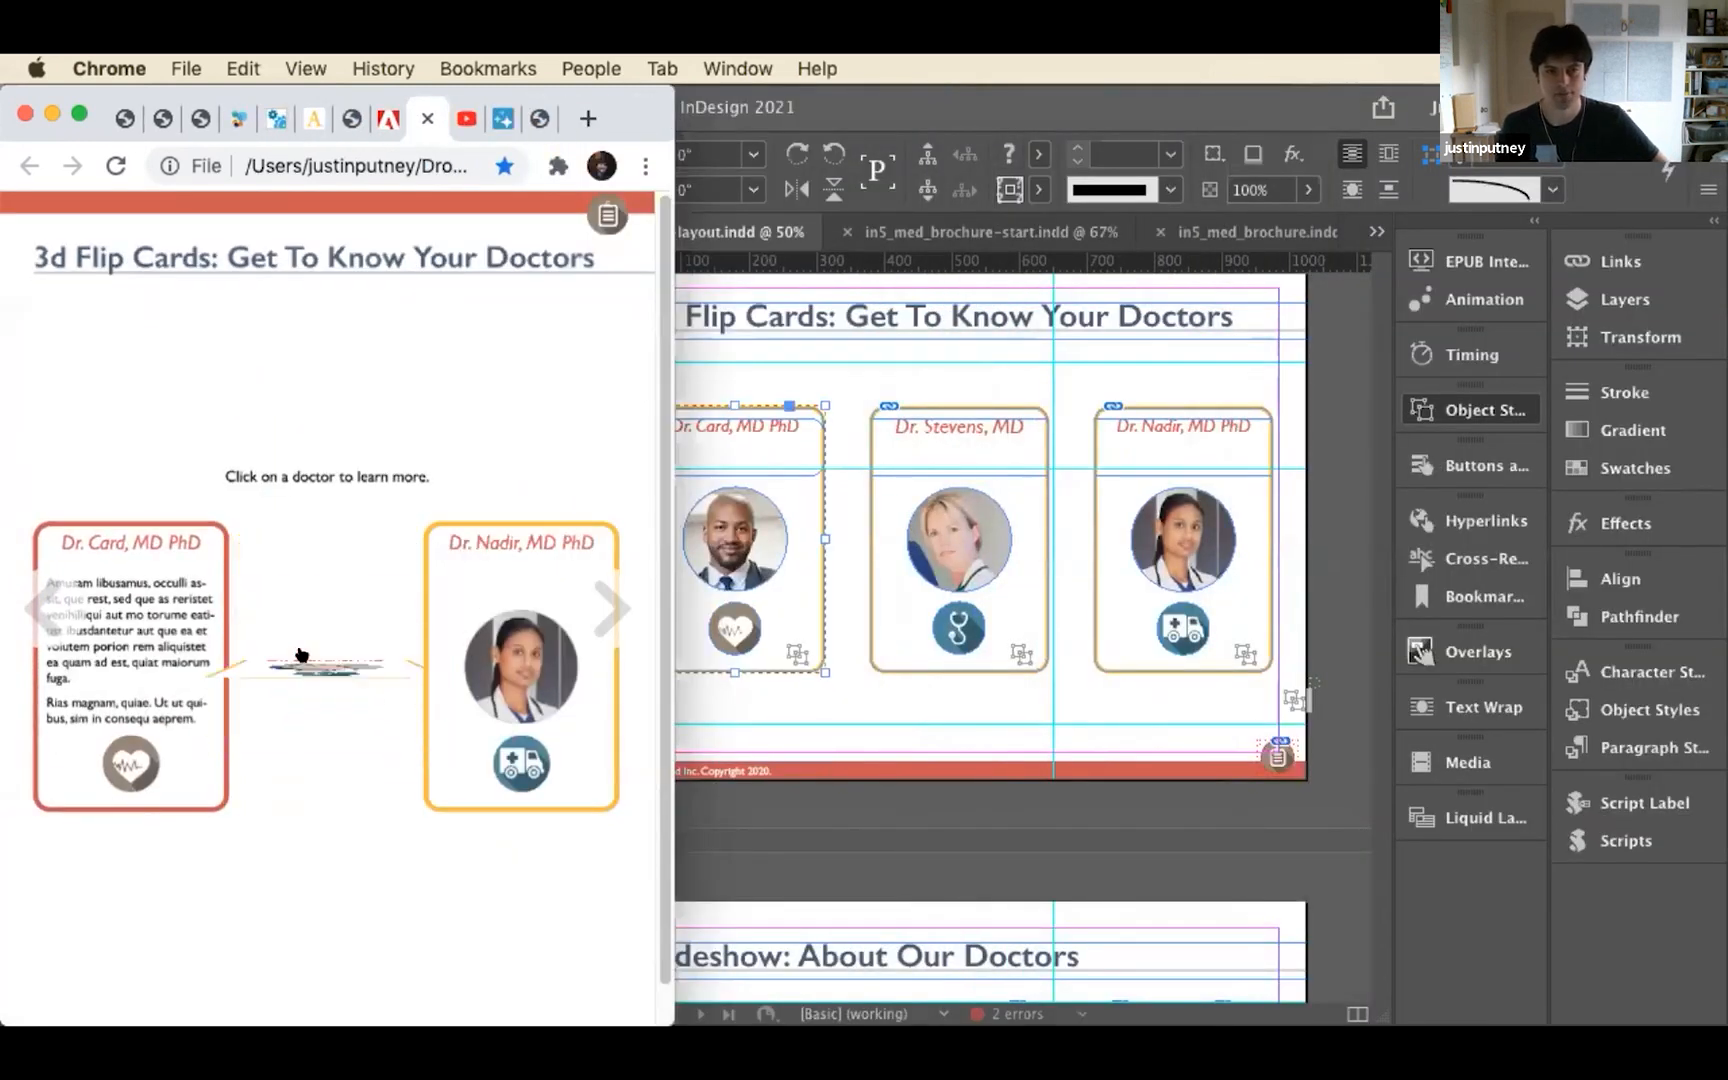
pyautogui.click(455, 648)
pyautogui.moveTo(662, 465); pyautogui.dragTo(1725, 480)
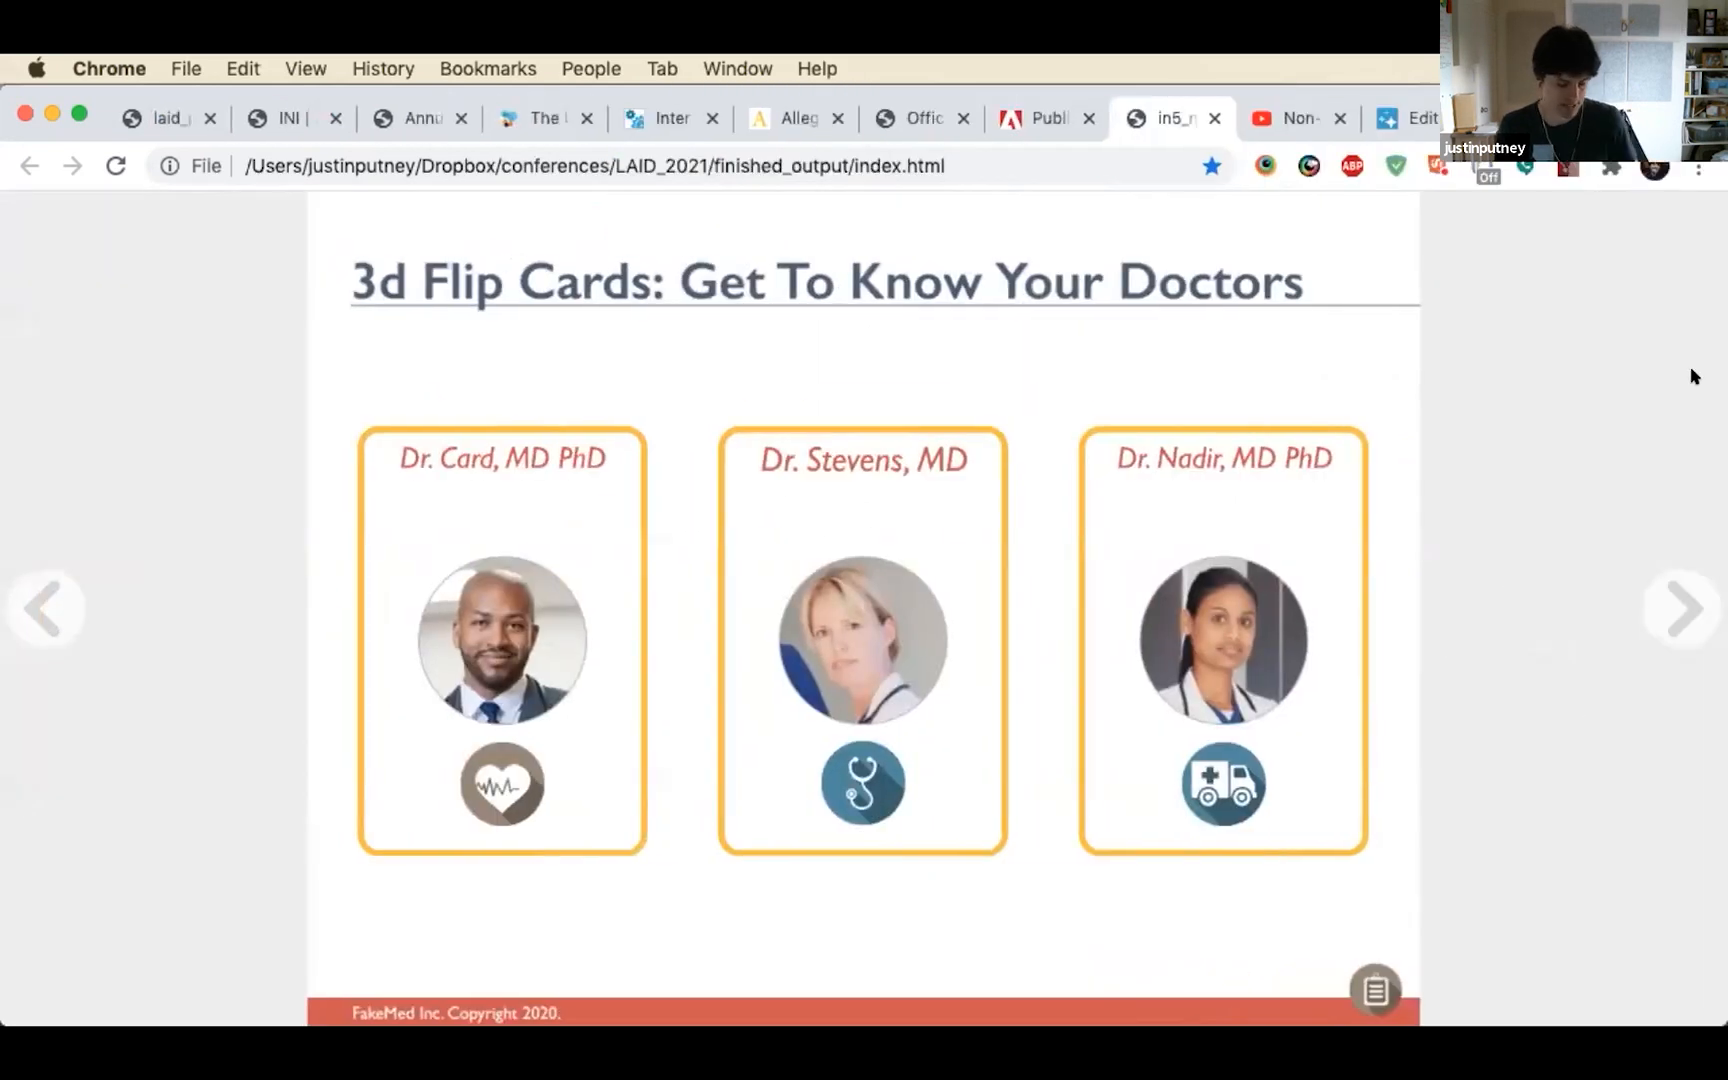
# Go to the 3D Model Rotation: Investigating DNA page through the output's pop-up menu and rotate the DNA model back and forth
pyautogui.press('cmd+Tab')
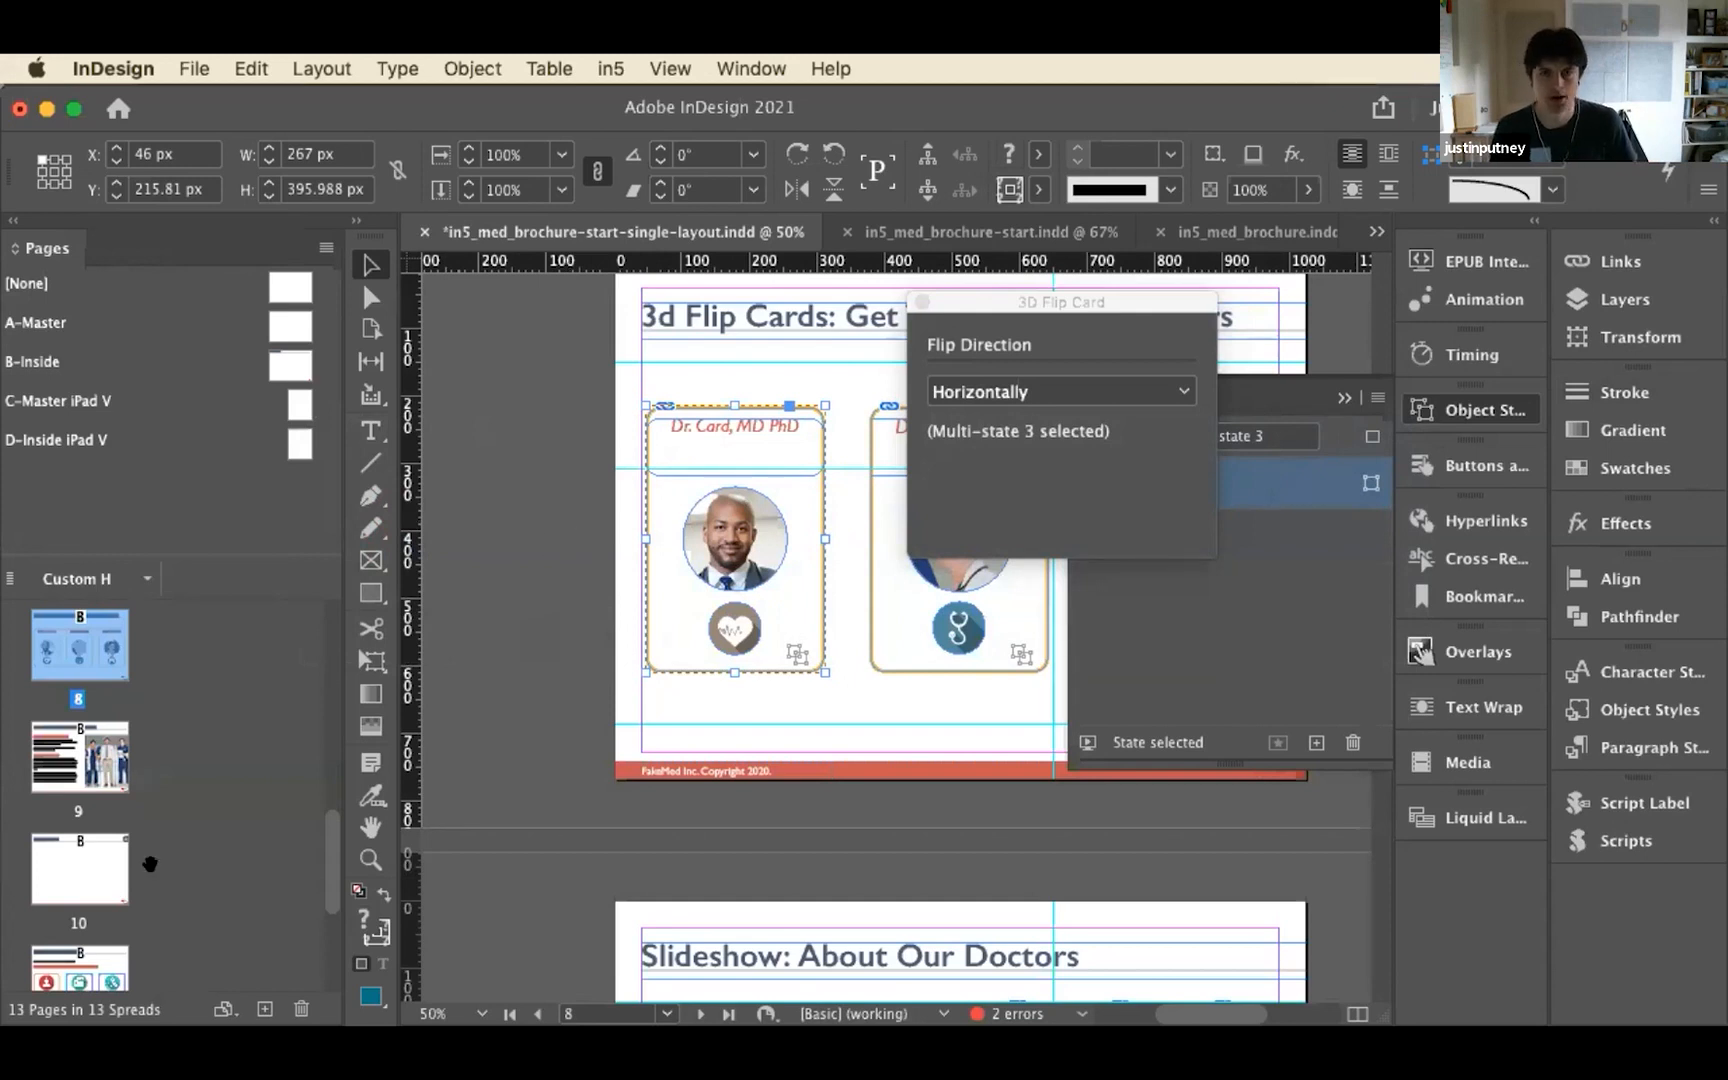
pyautogui.press('super+Tab')
pyautogui.click(1368, 990)
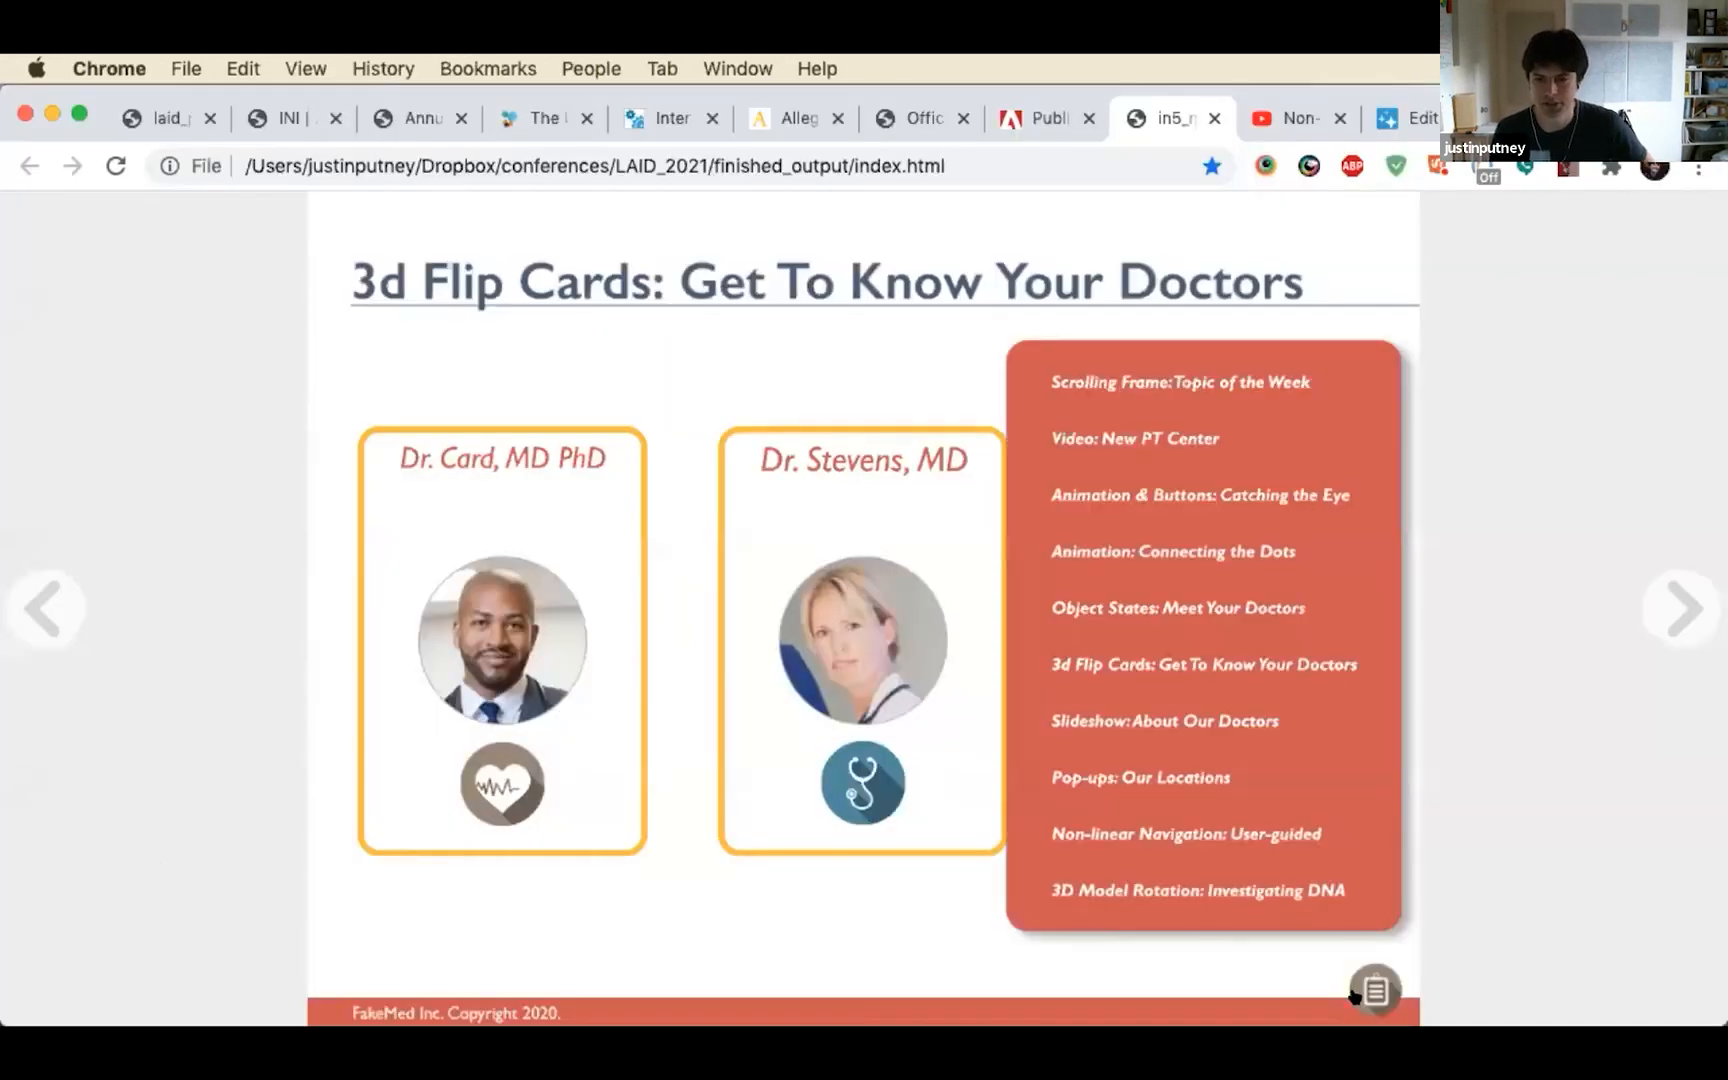
pyautogui.click(1161, 882)
pyautogui.moveTo(957, 594); pyautogui.dragTo(1114, 581)
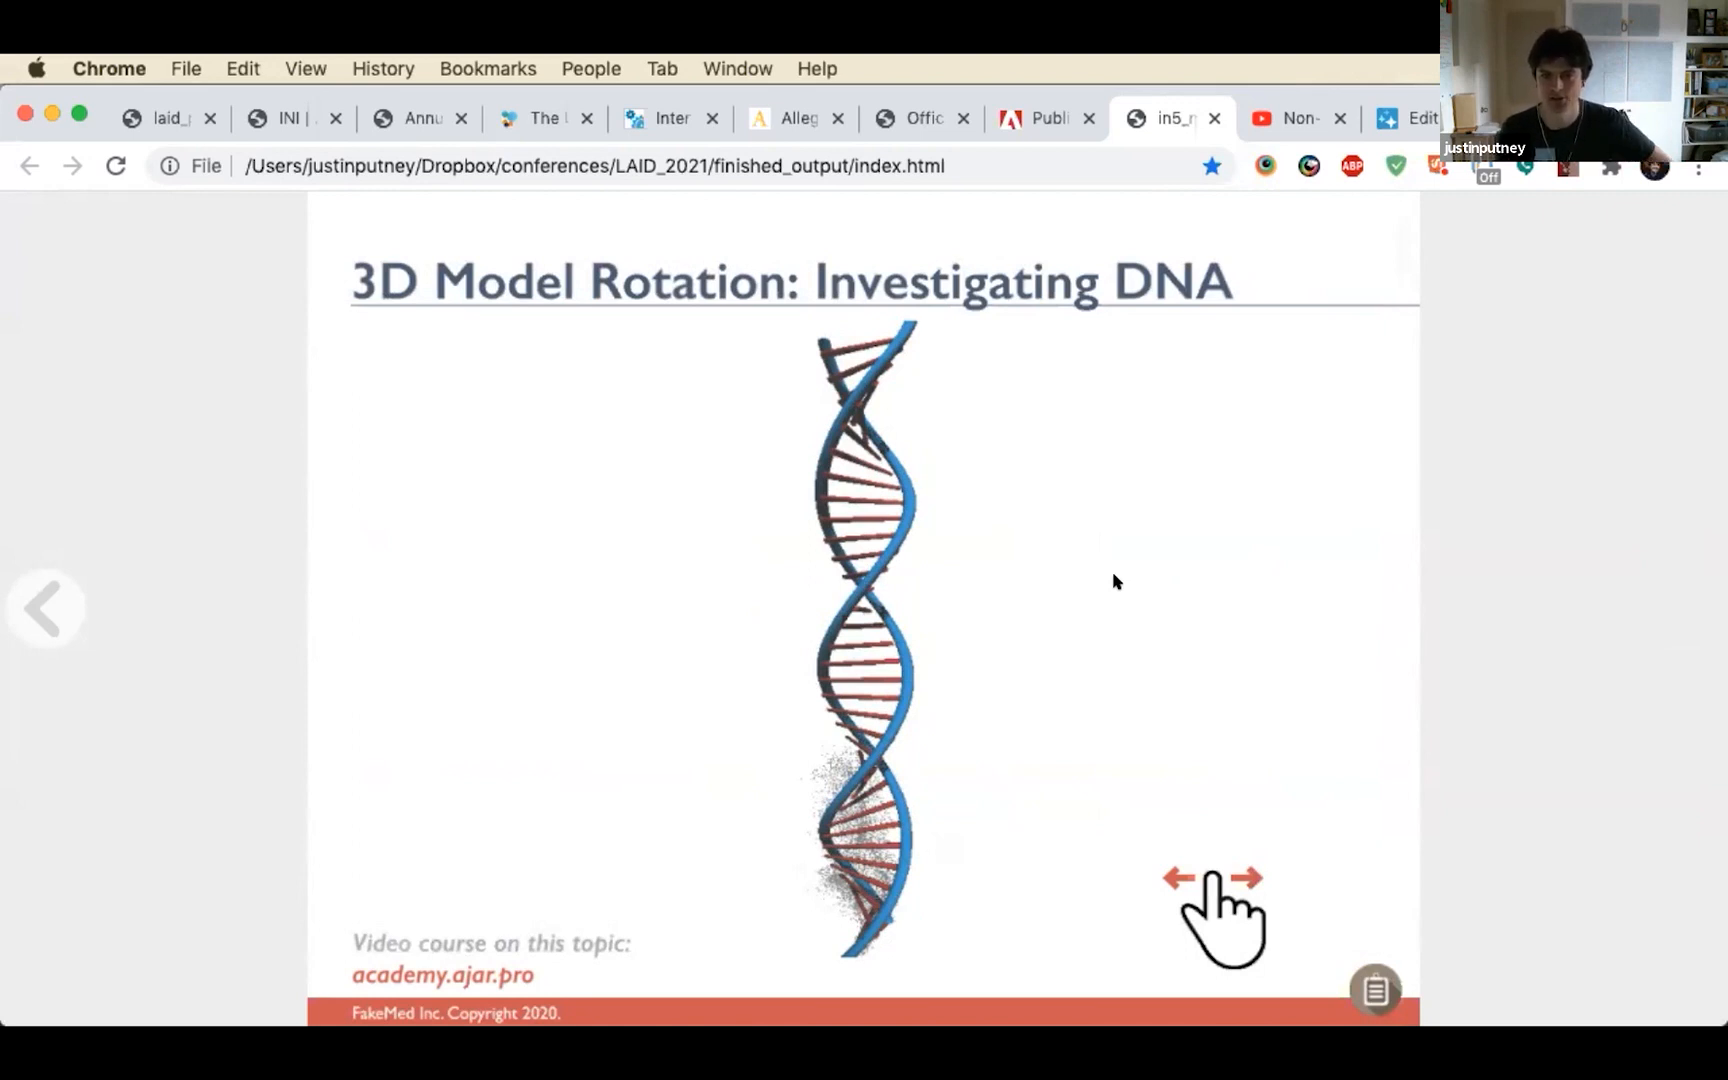
pyautogui.moveTo(522, 642); pyautogui.dragTo(785, 694)
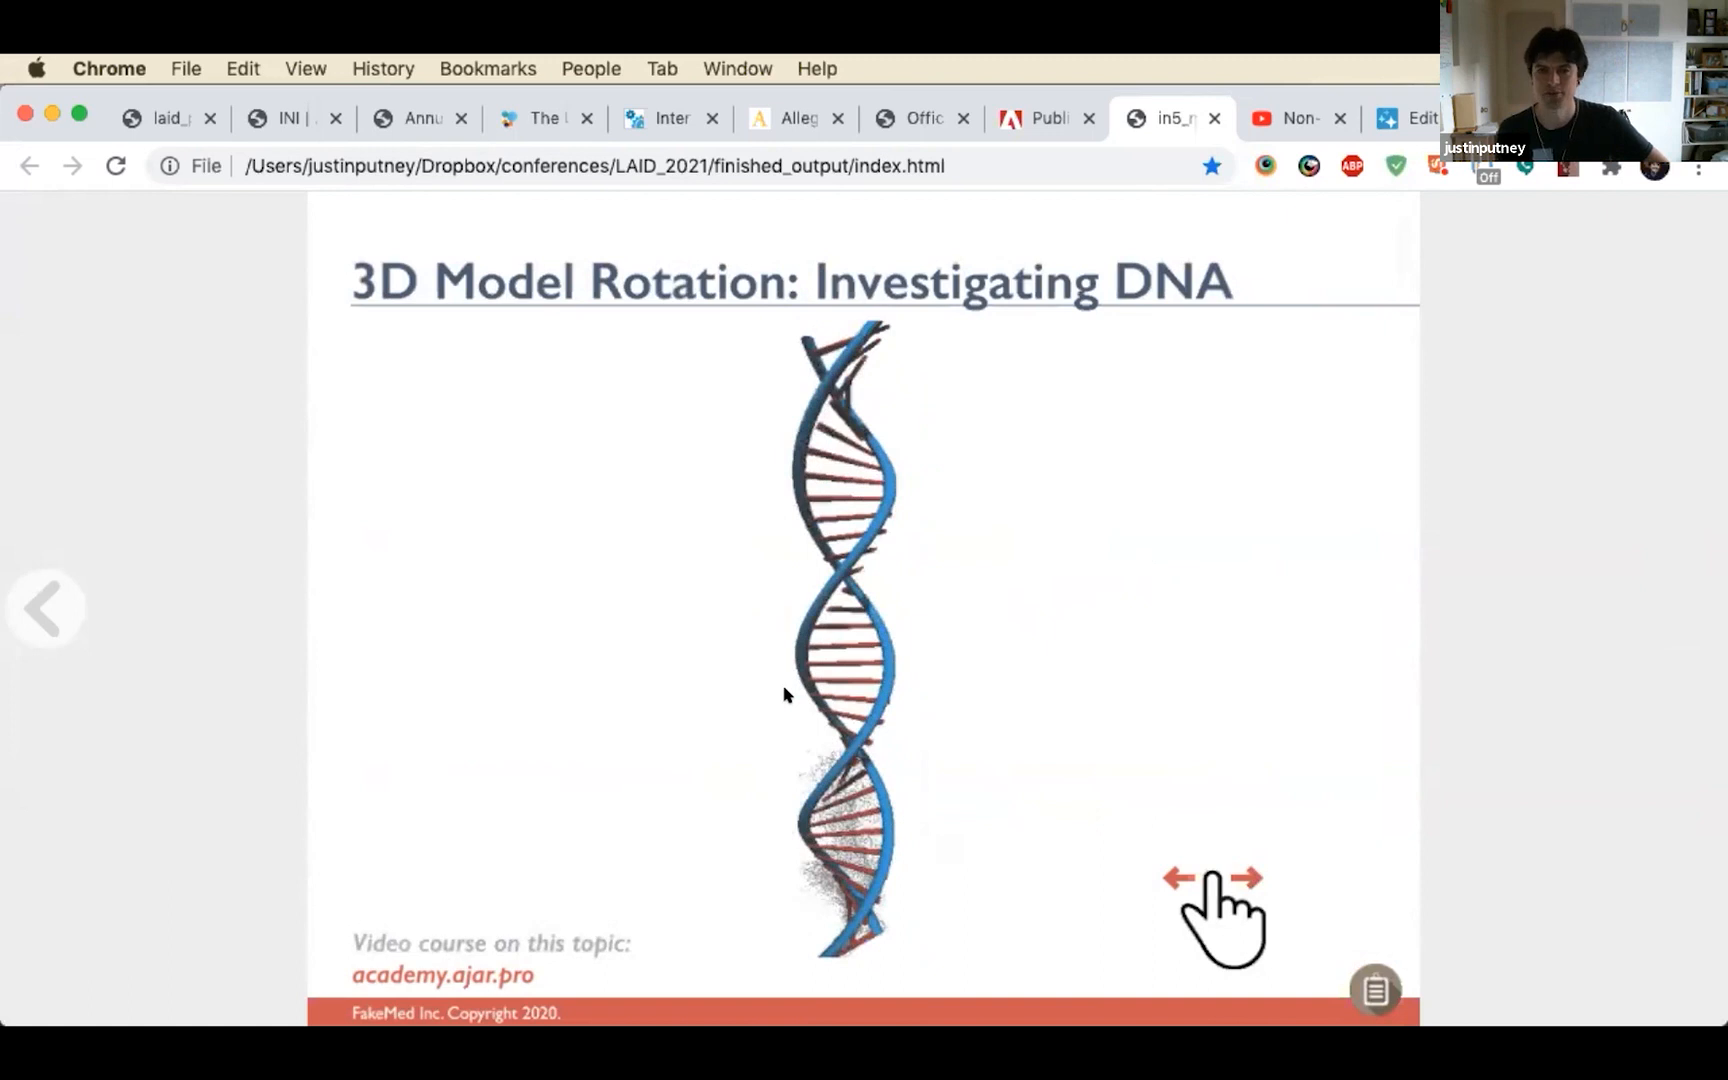
pyautogui.moveTo(1043, 648); pyautogui.dragTo(1540, 452)
pyautogui.moveTo(1022, 648); pyautogui.dragTo(1525, 572)
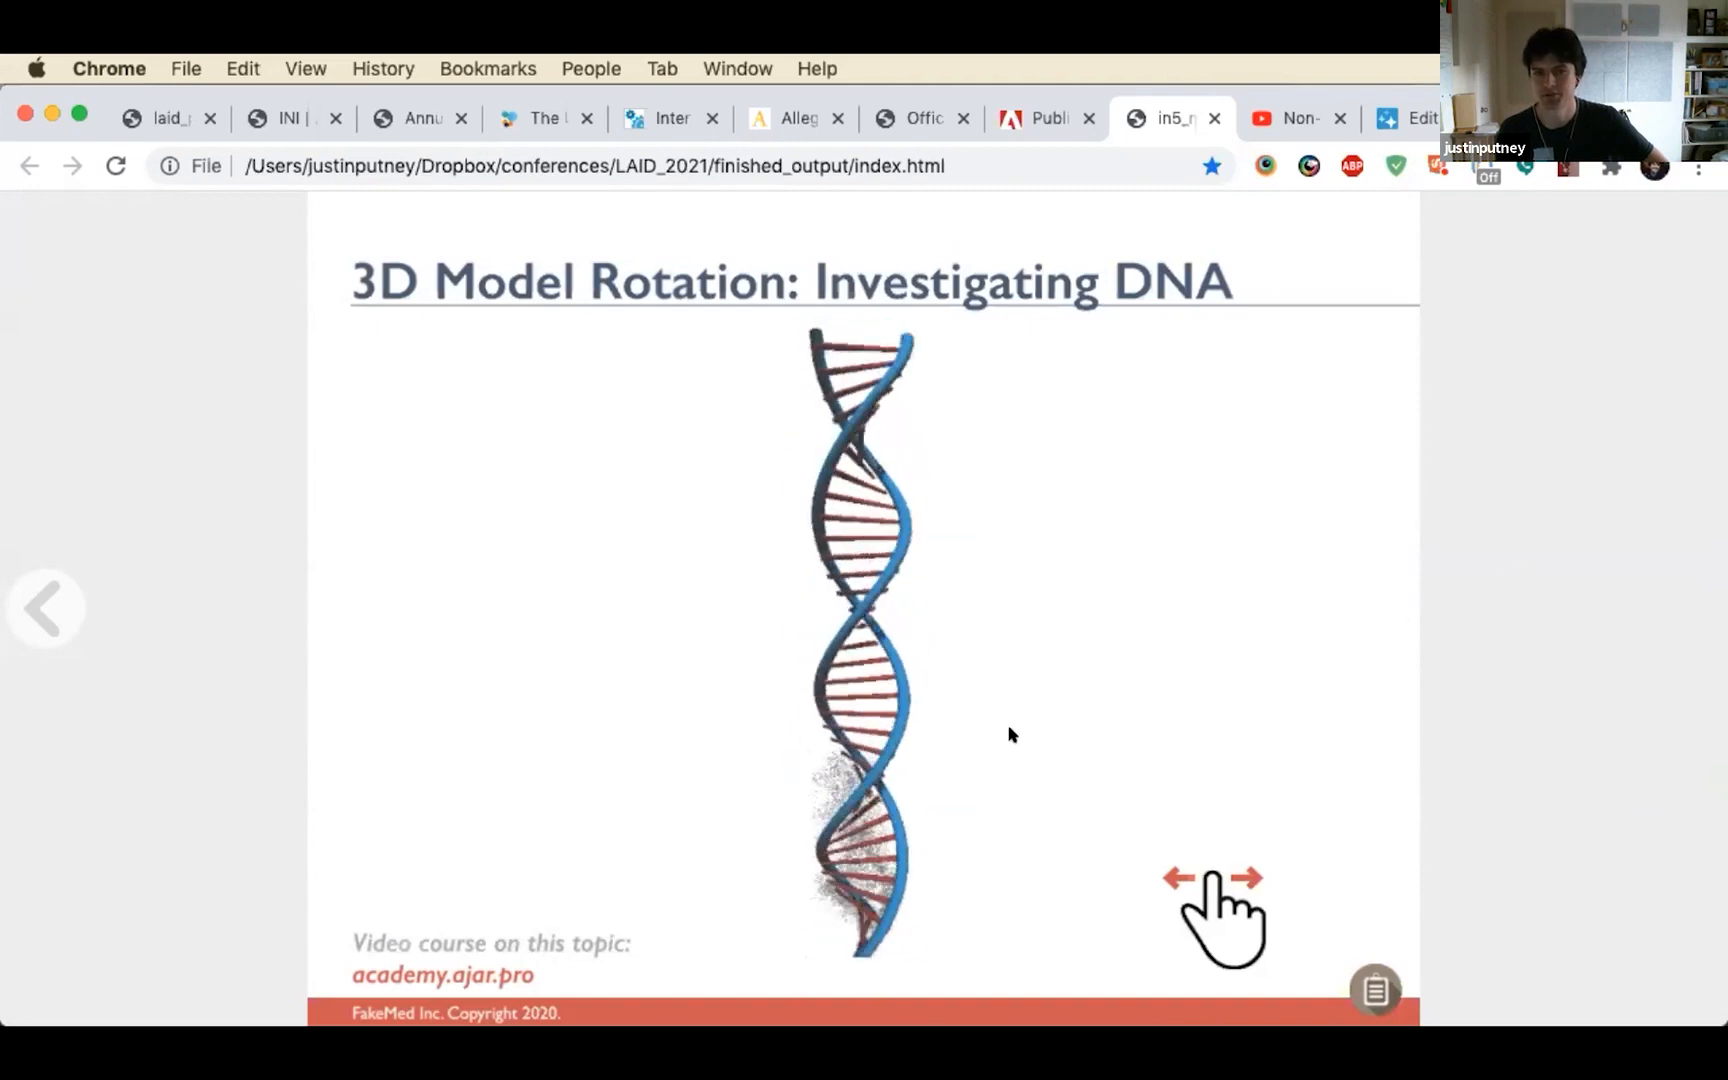
pyautogui.moveTo(933, 717); pyautogui.dragTo(890, 713)
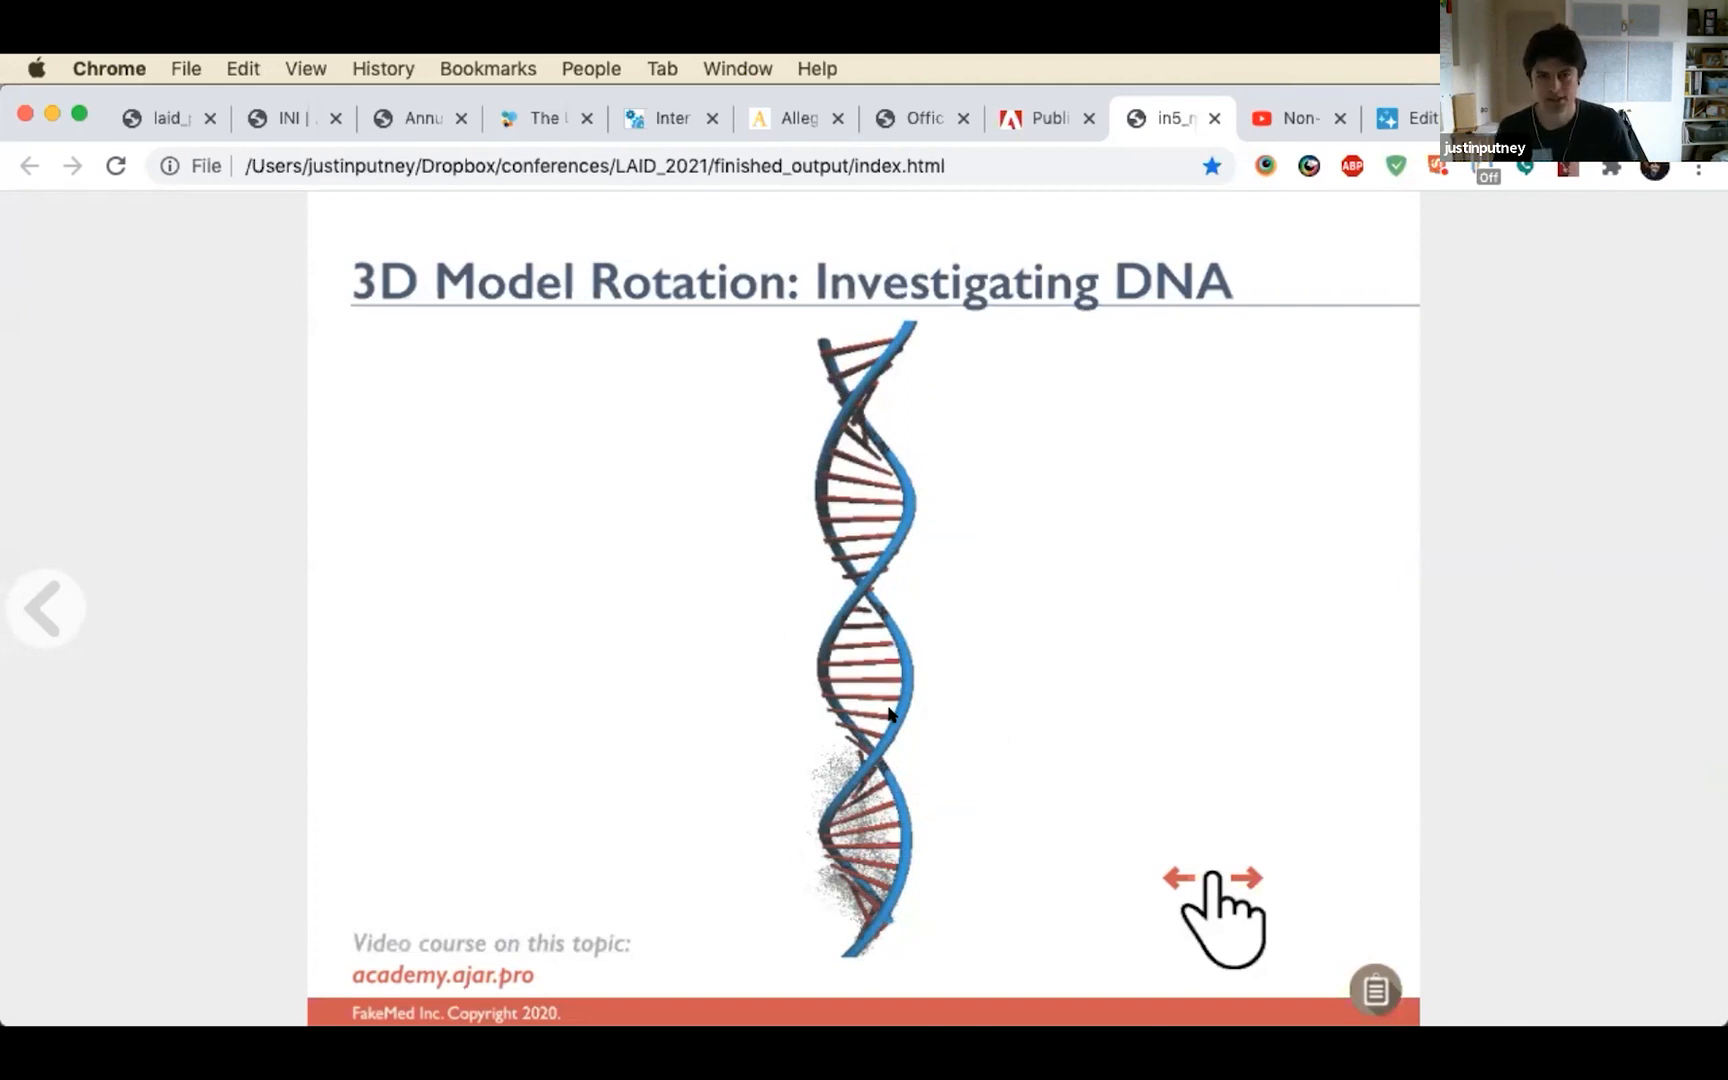
# Switch to Finder and open the images folder inside the assets of finished_output
pyautogui.press('super+Tab')
pyautogui.press('super+Tab')
pyautogui.press('super+Tab')
pyautogui.press('super+Tab')
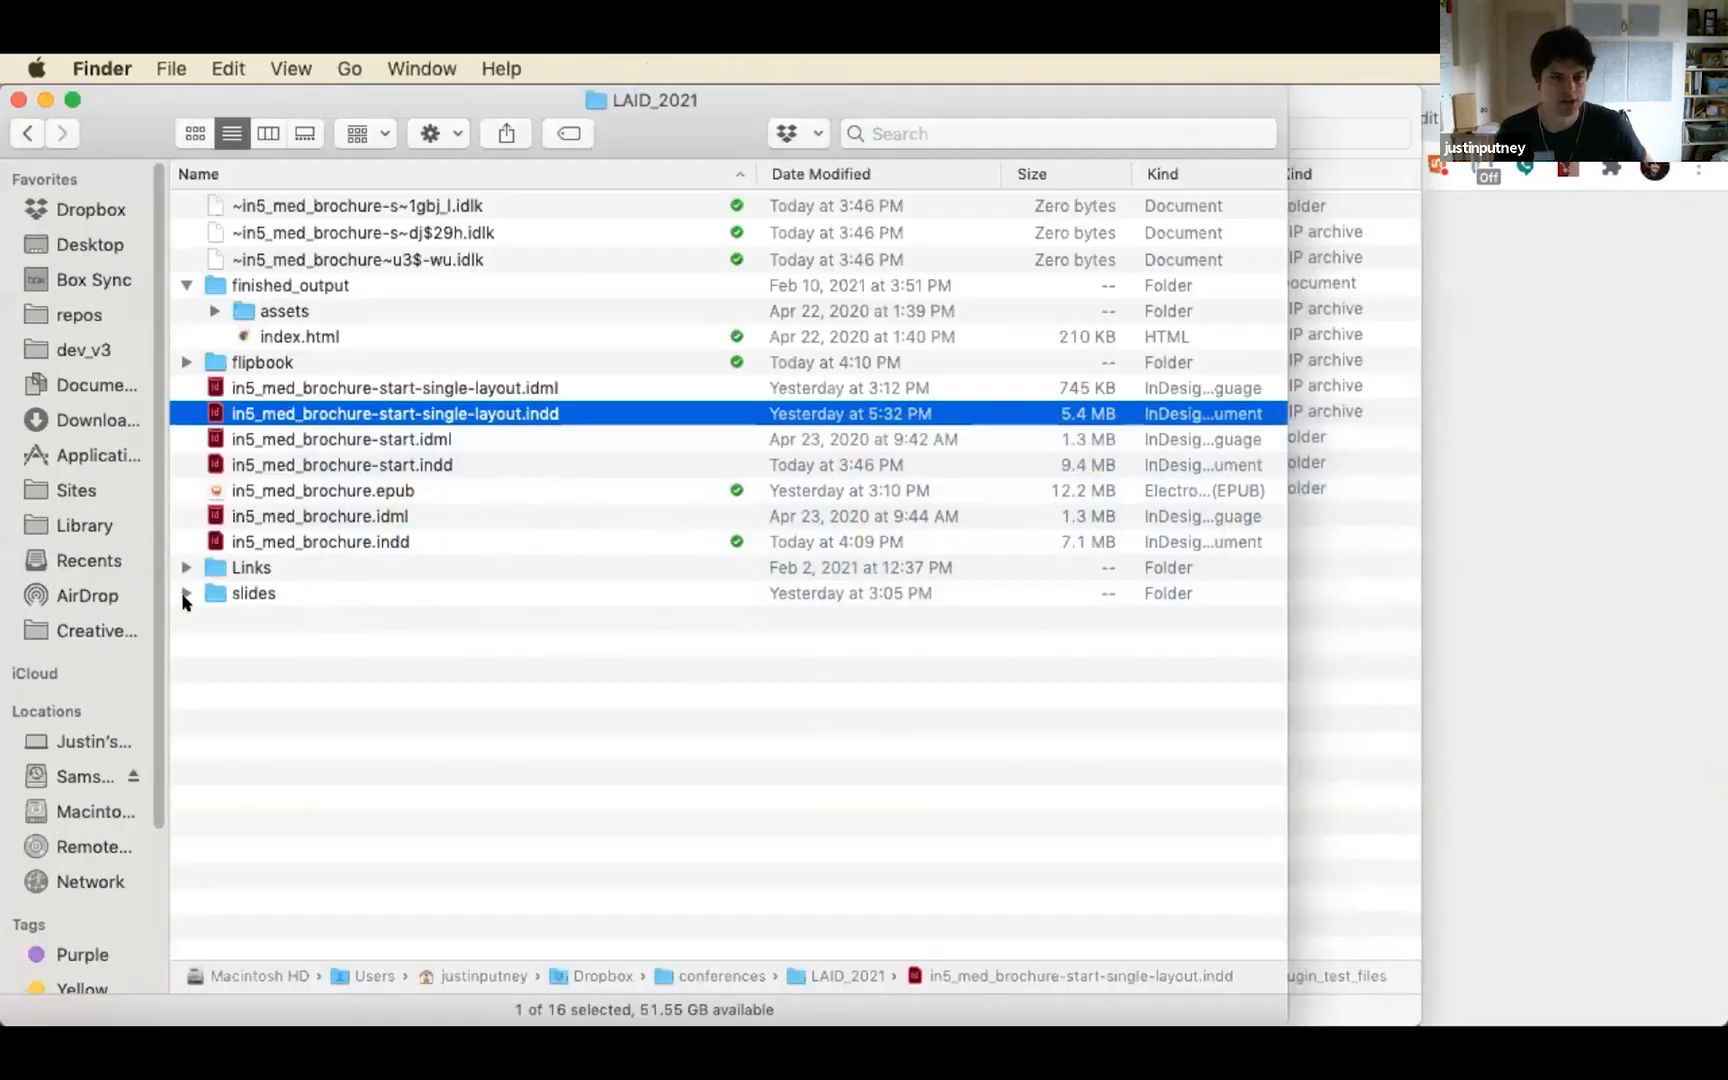
pyautogui.click(212, 310)
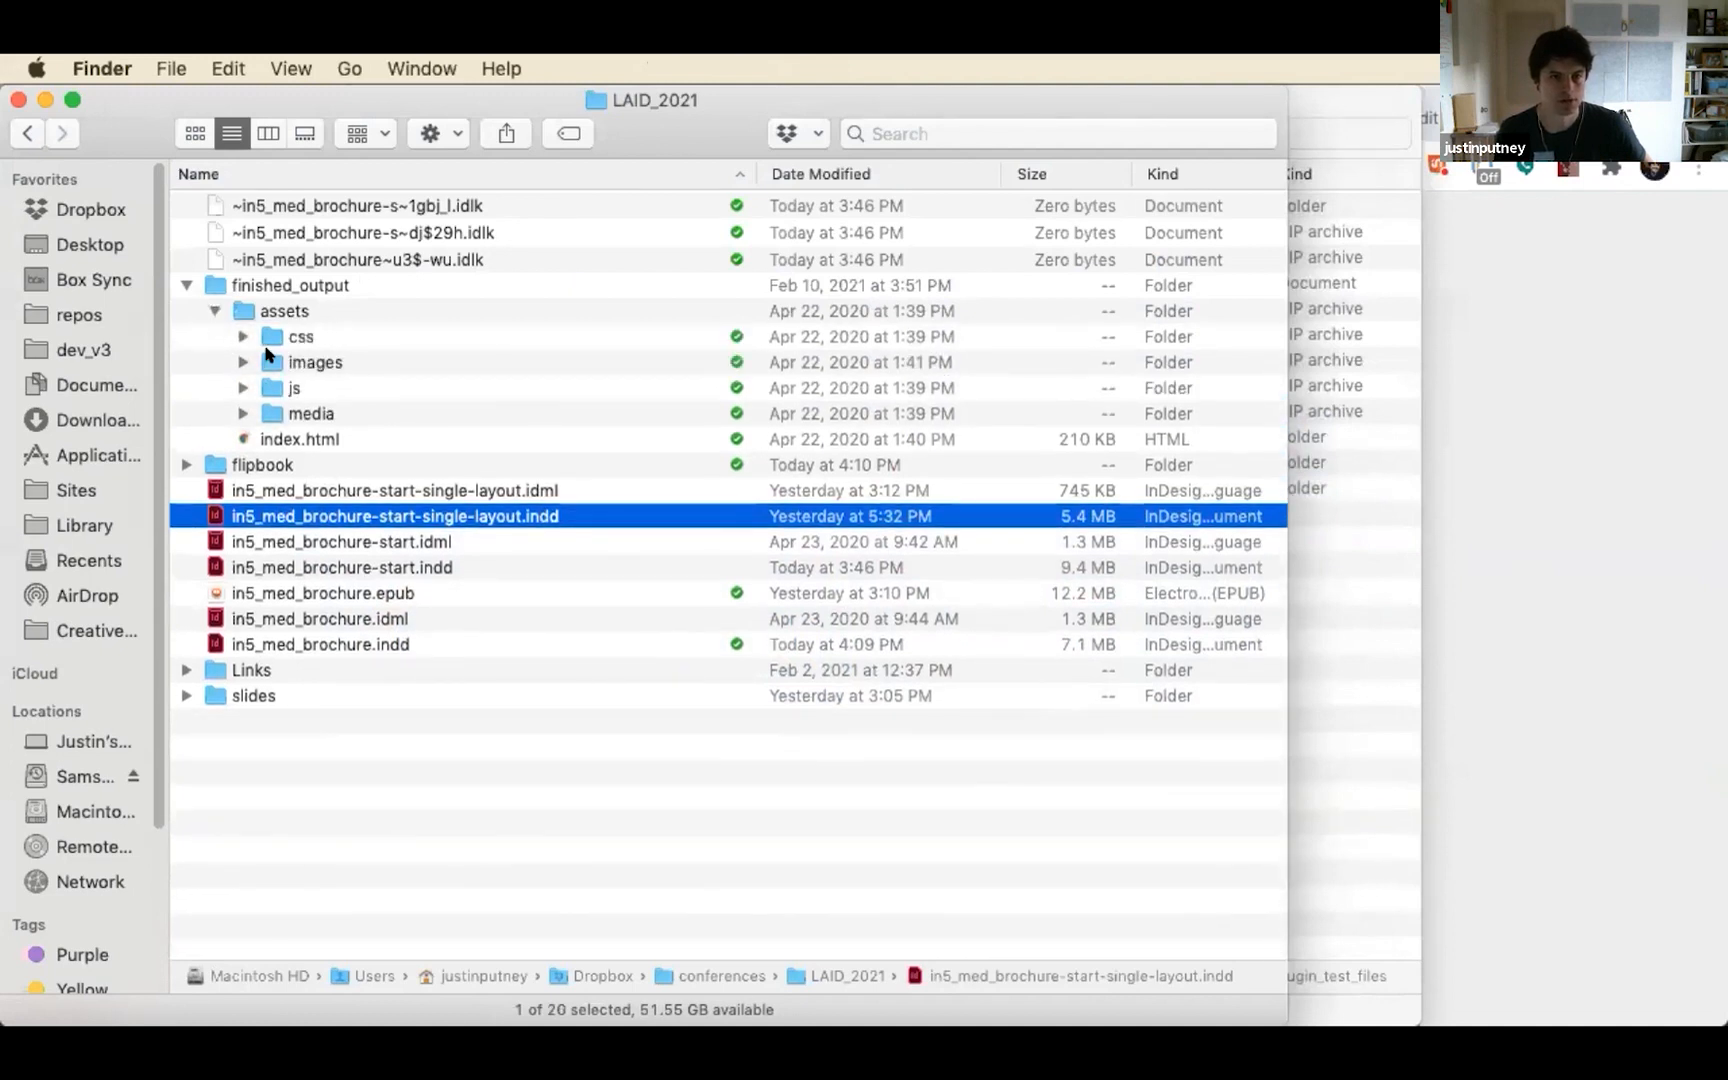
pyautogui.click(268, 360)
pyautogui.doubleClick(268, 358)
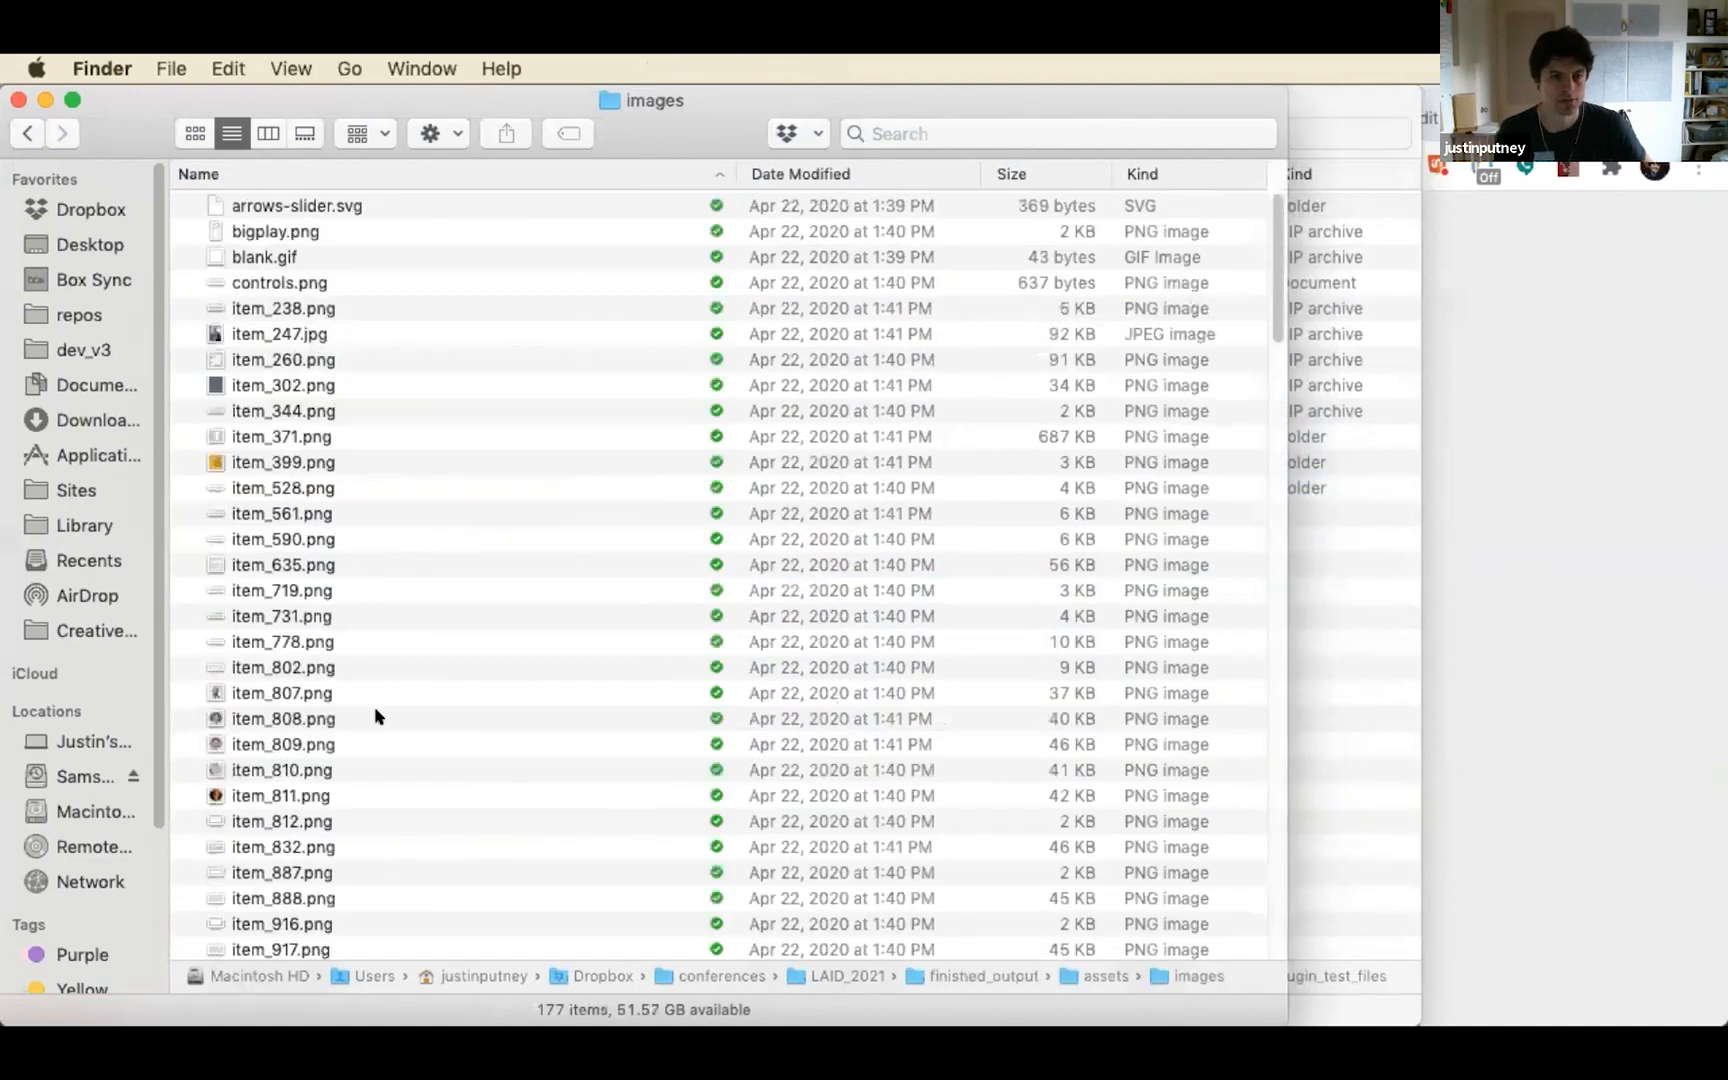
# Open the item3652_seq folder and look through the numbered DNA PNG frames, starting from dna 30000.png
pyautogui.scroll(-20, 373, 714)
pyautogui.scroll(-20, 373, 714)
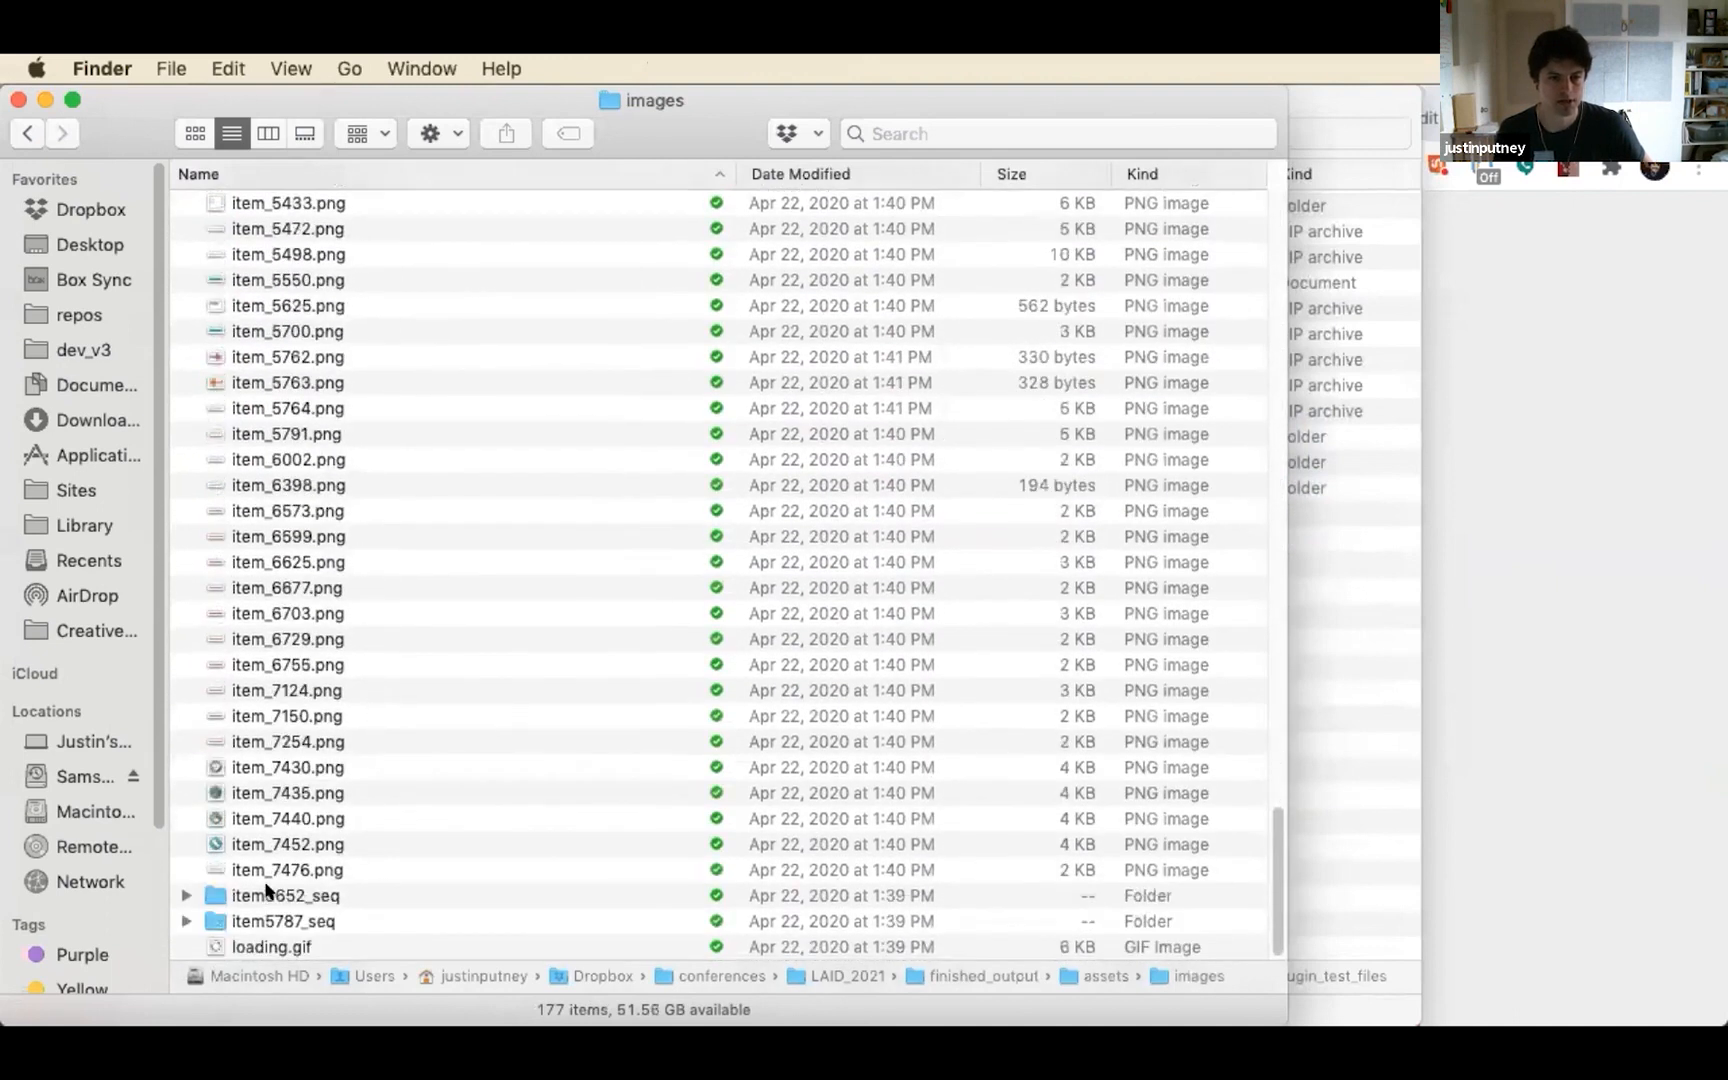
pyautogui.doubleClick(268, 893)
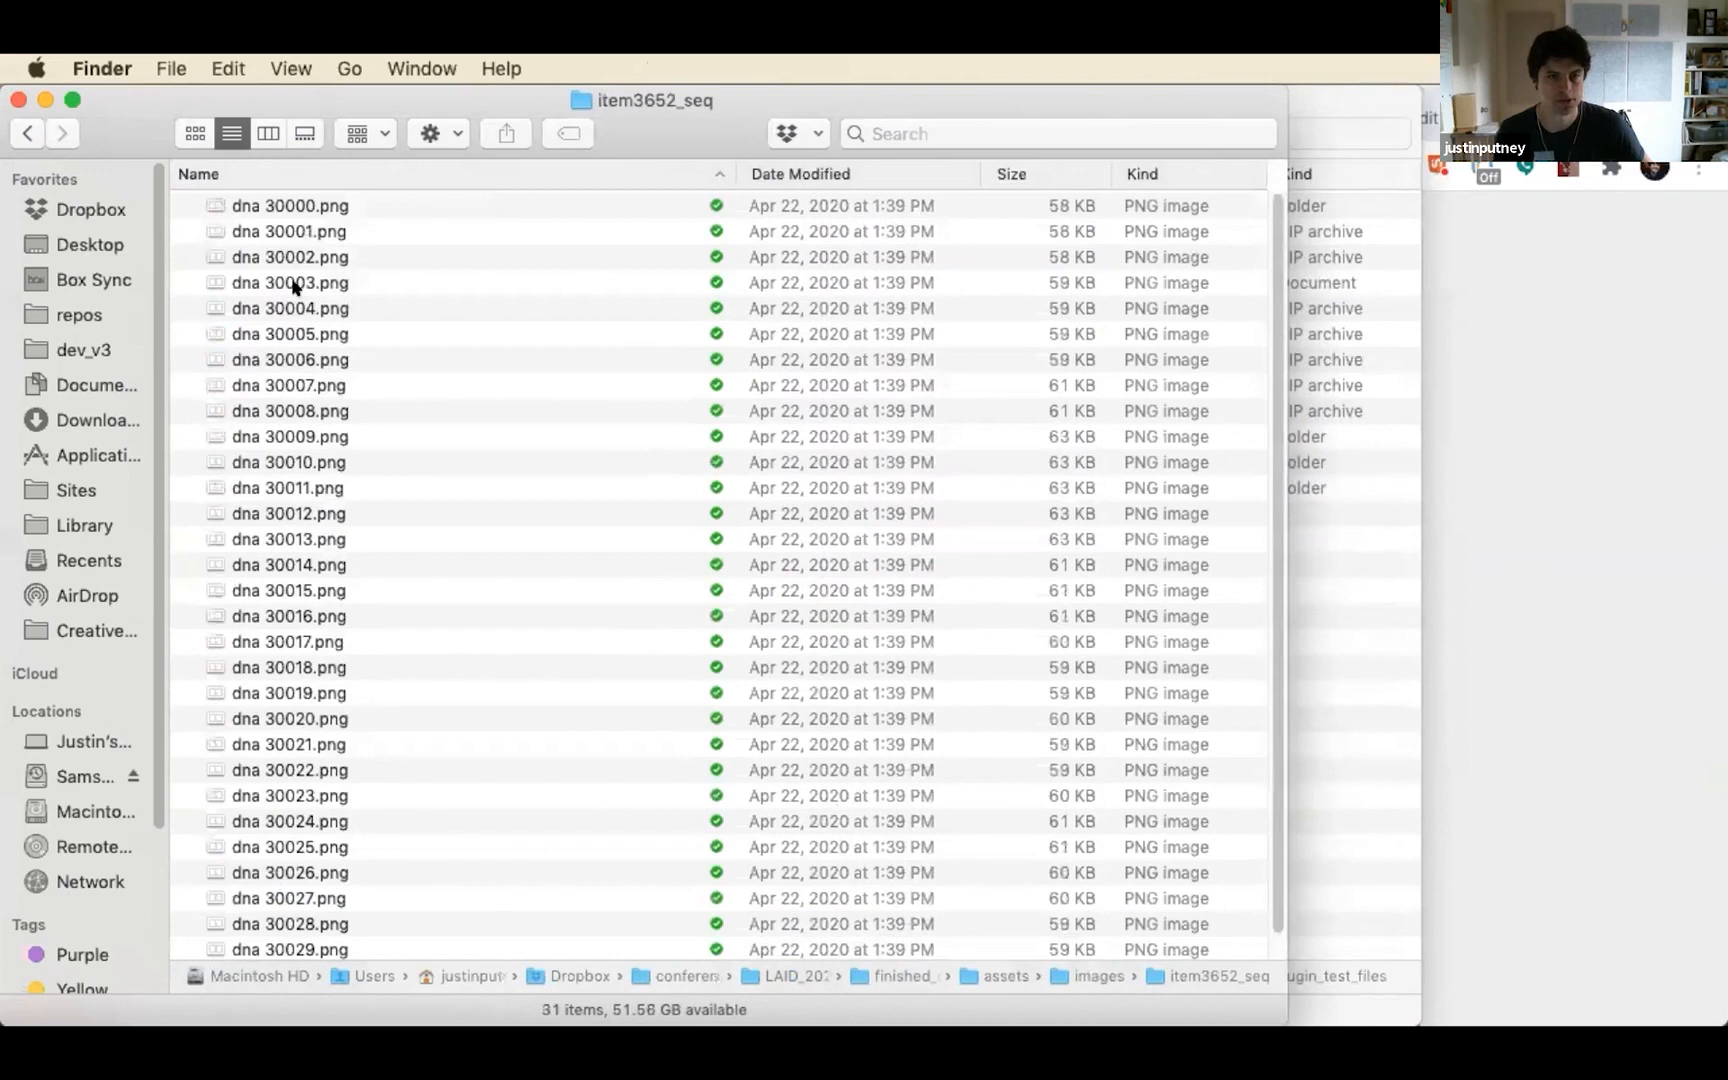
pyautogui.click(309, 204)
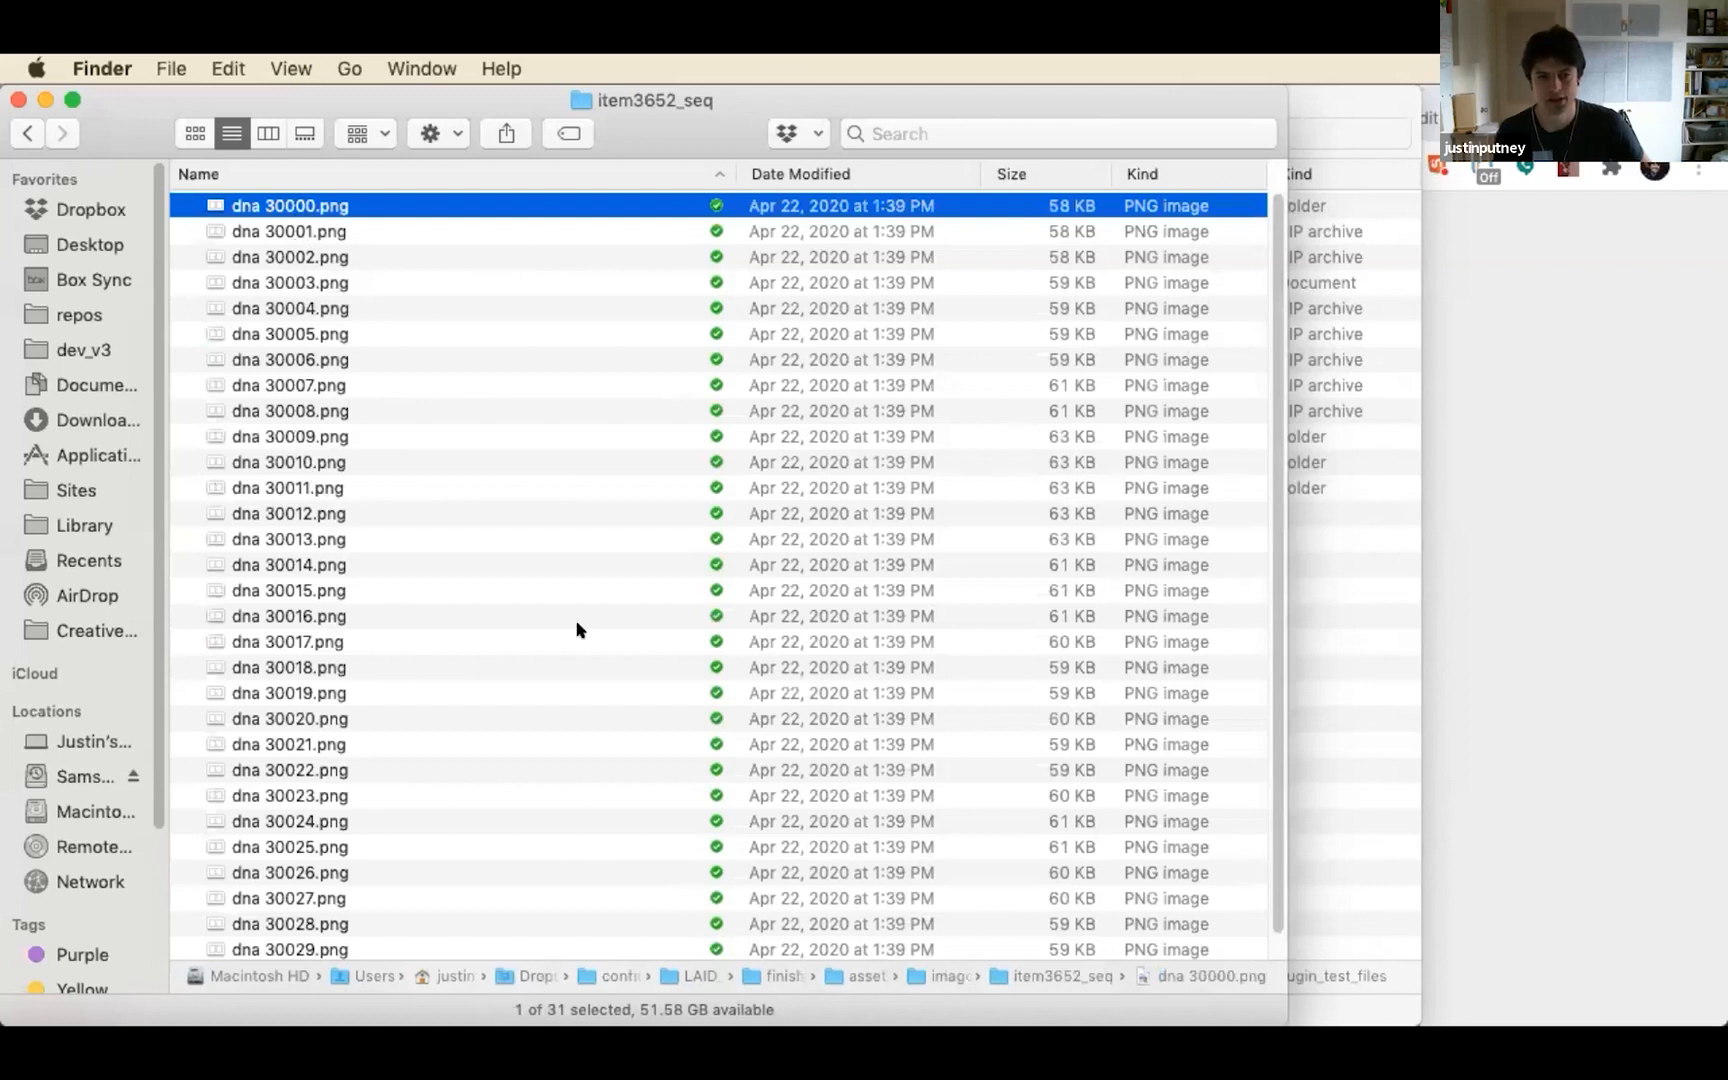
pyautogui.scroll(-1, 579, 629)
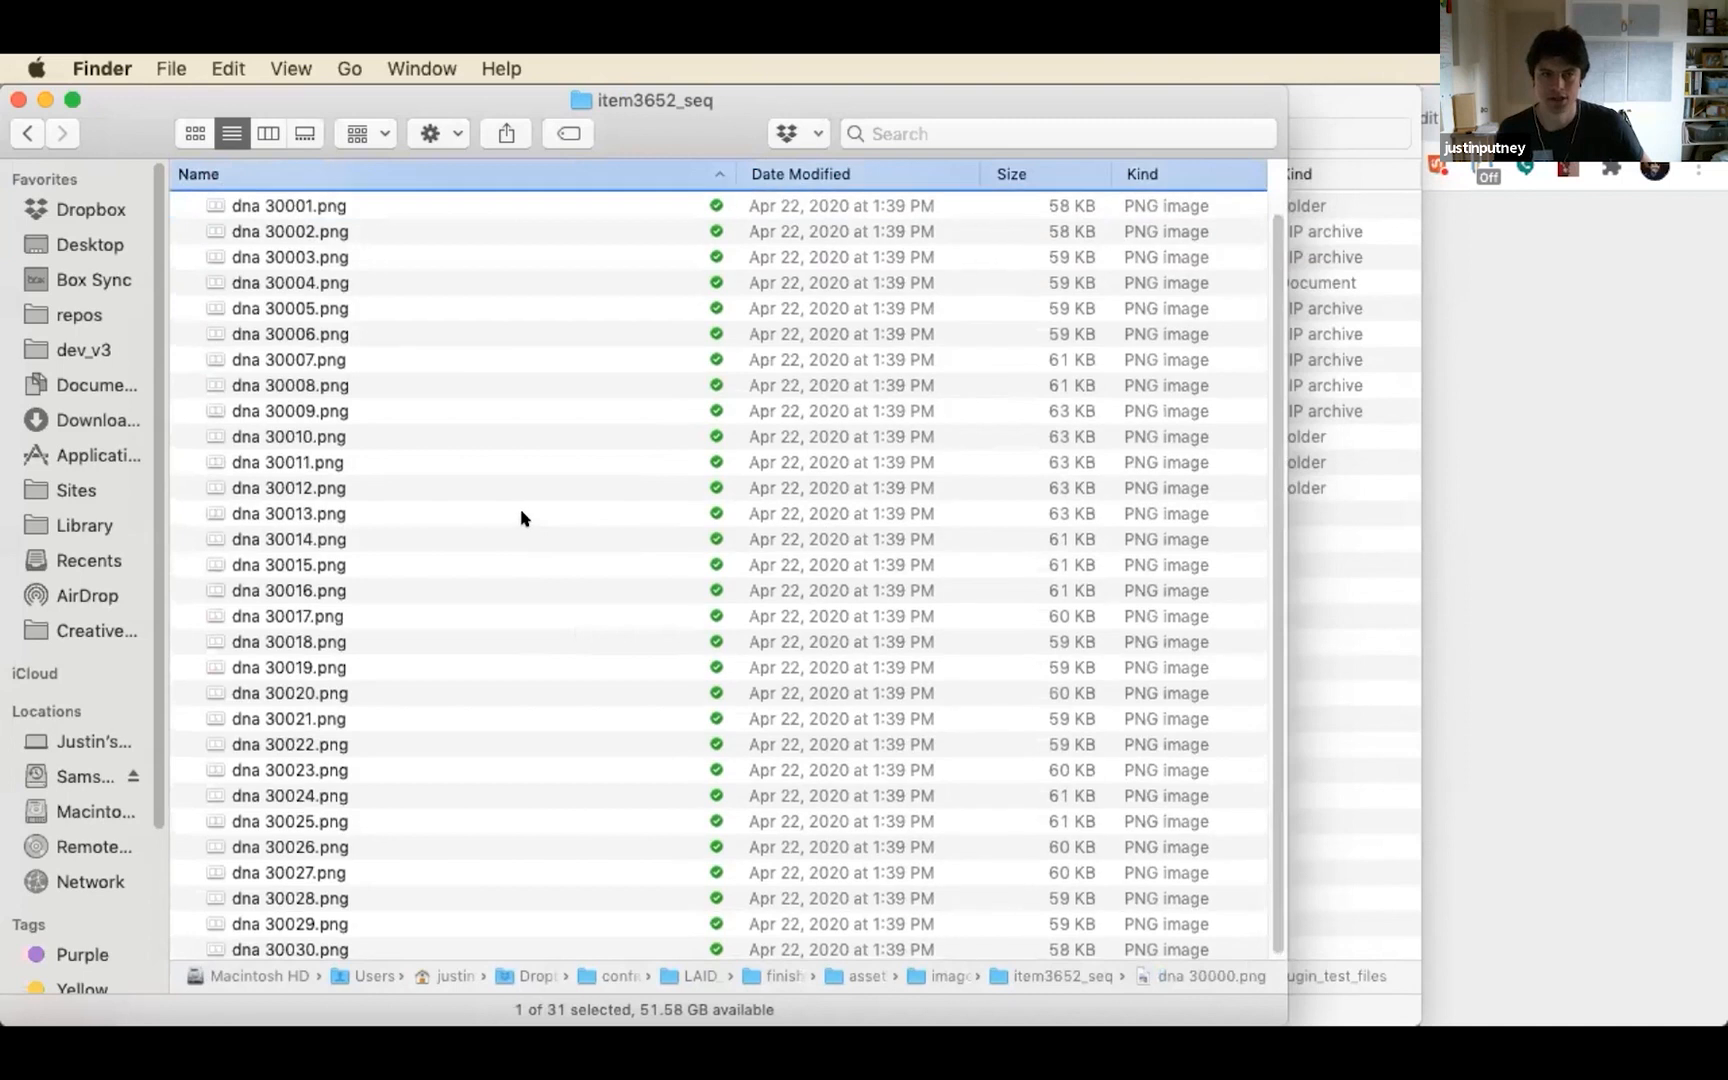
# Leave the DNA frames folder in Finder and bring the exported DNA page in Chrome to the front
pyautogui.scroll(1, 521, 513)
pyautogui.click(28, 132)
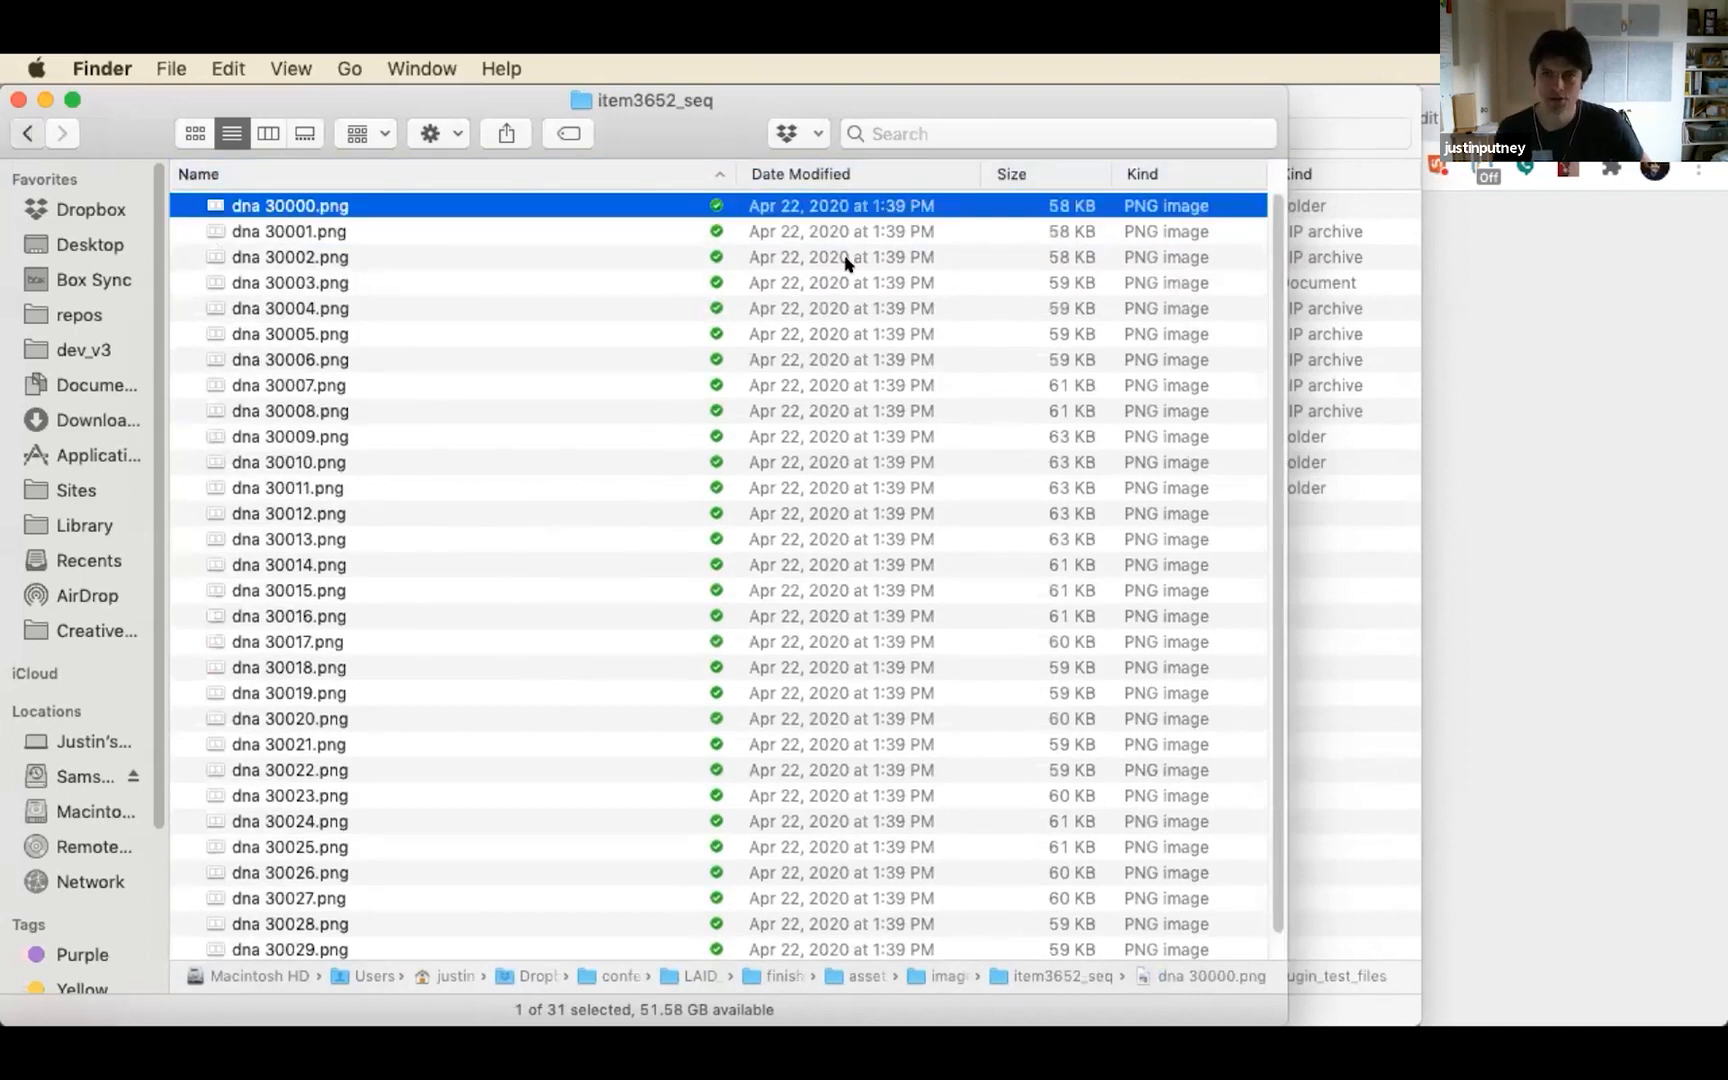
pyautogui.click(1538, 370)
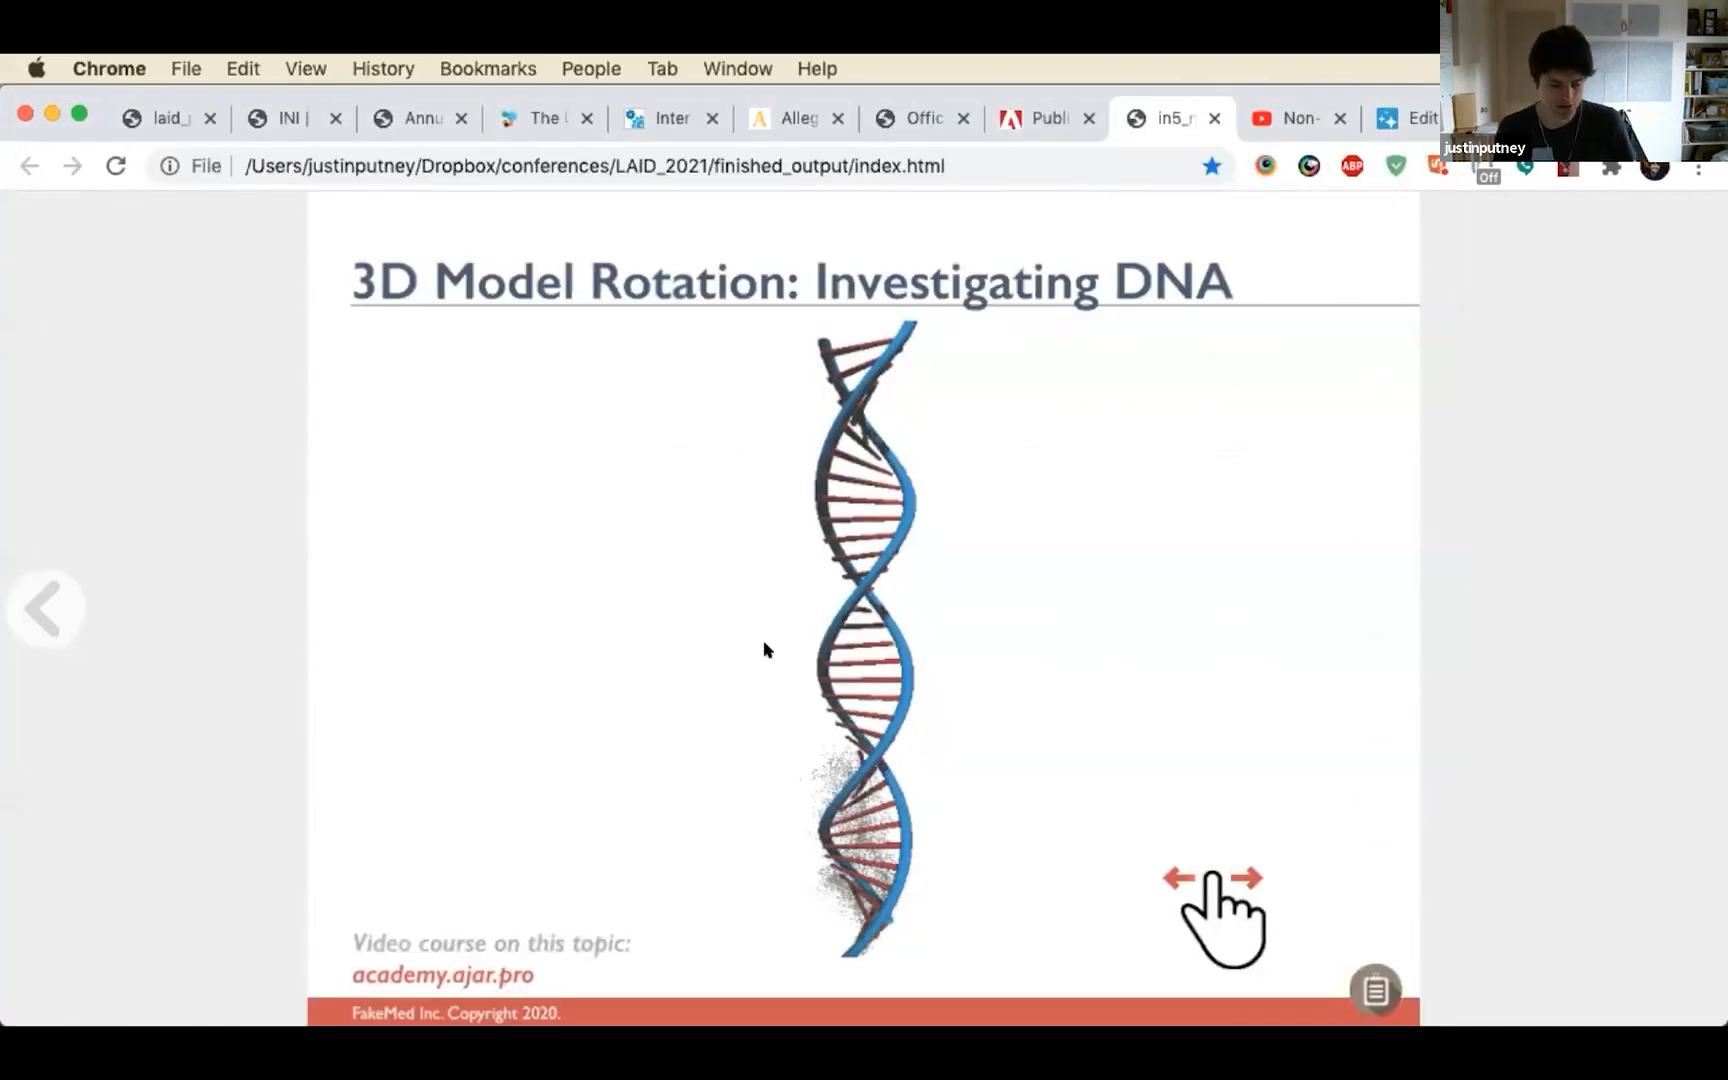
# Switch to InDesign, go to the 3D Model Rotation page and put away the Object States and 3D Flip Card panels
pyautogui.press('super+Tab')
pyautogui.scroll(-10, 617, 675)
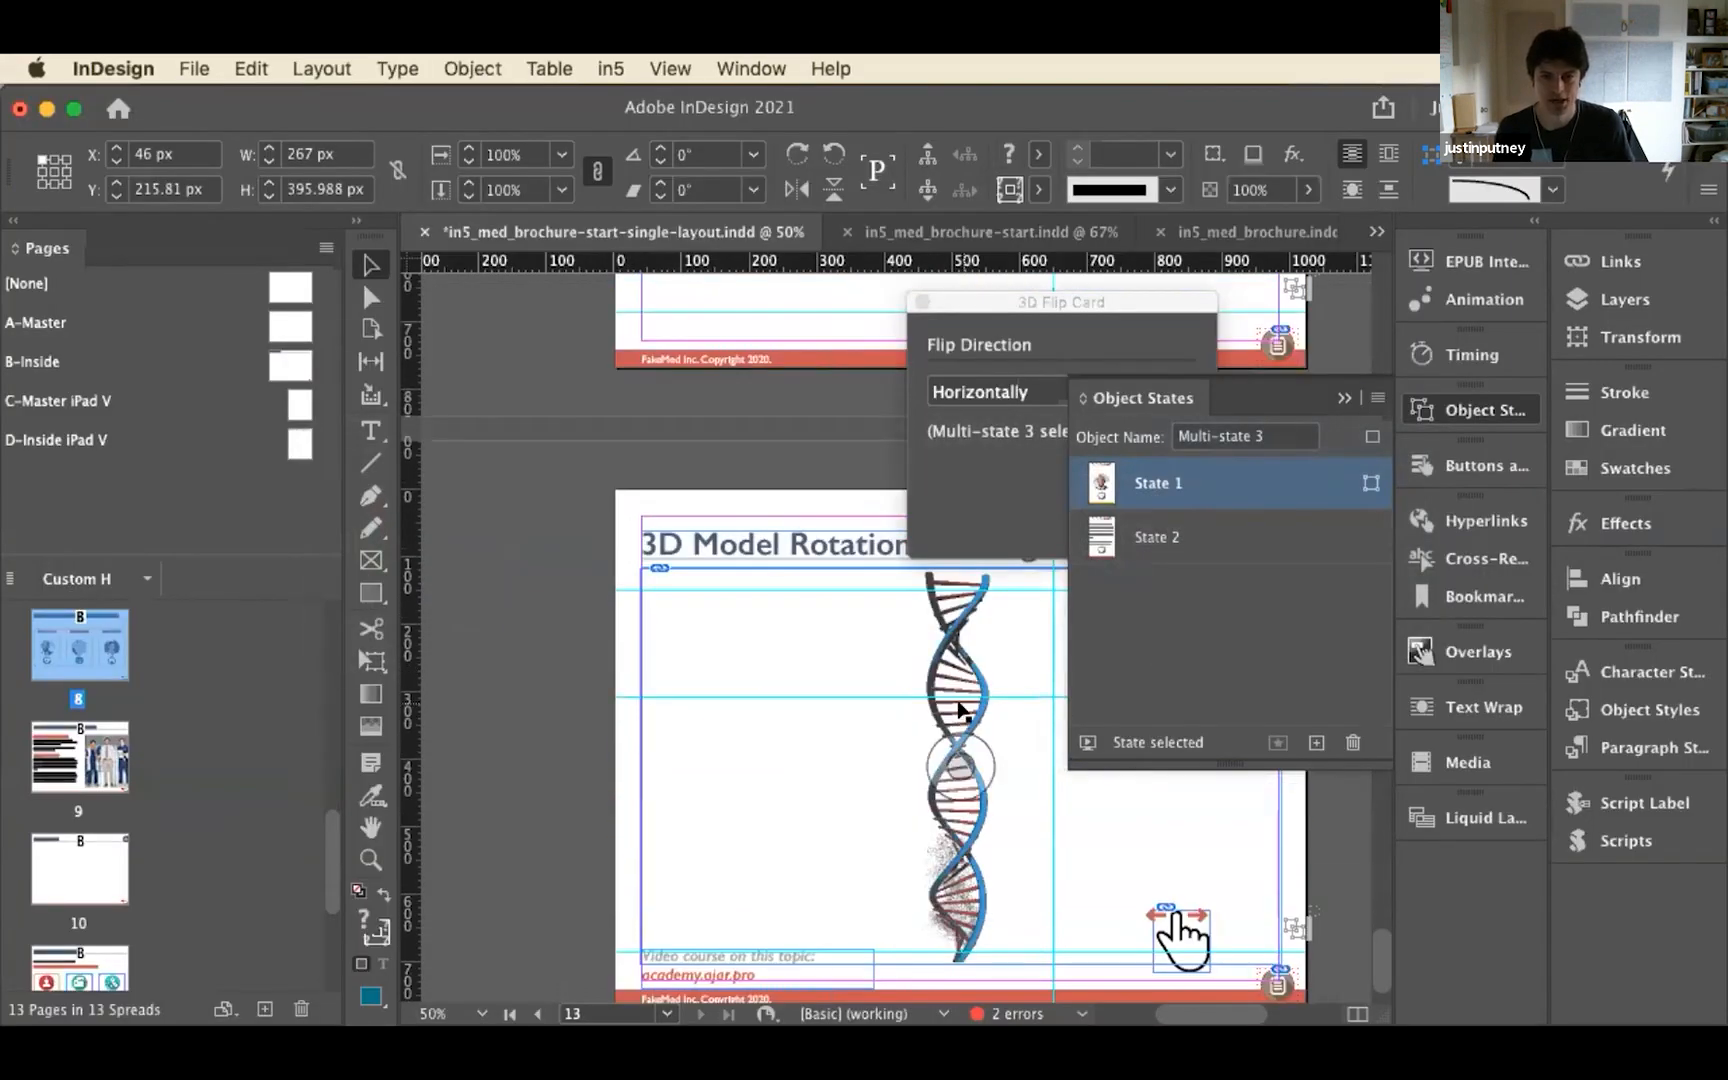
pyautogui.click(1519, 411)
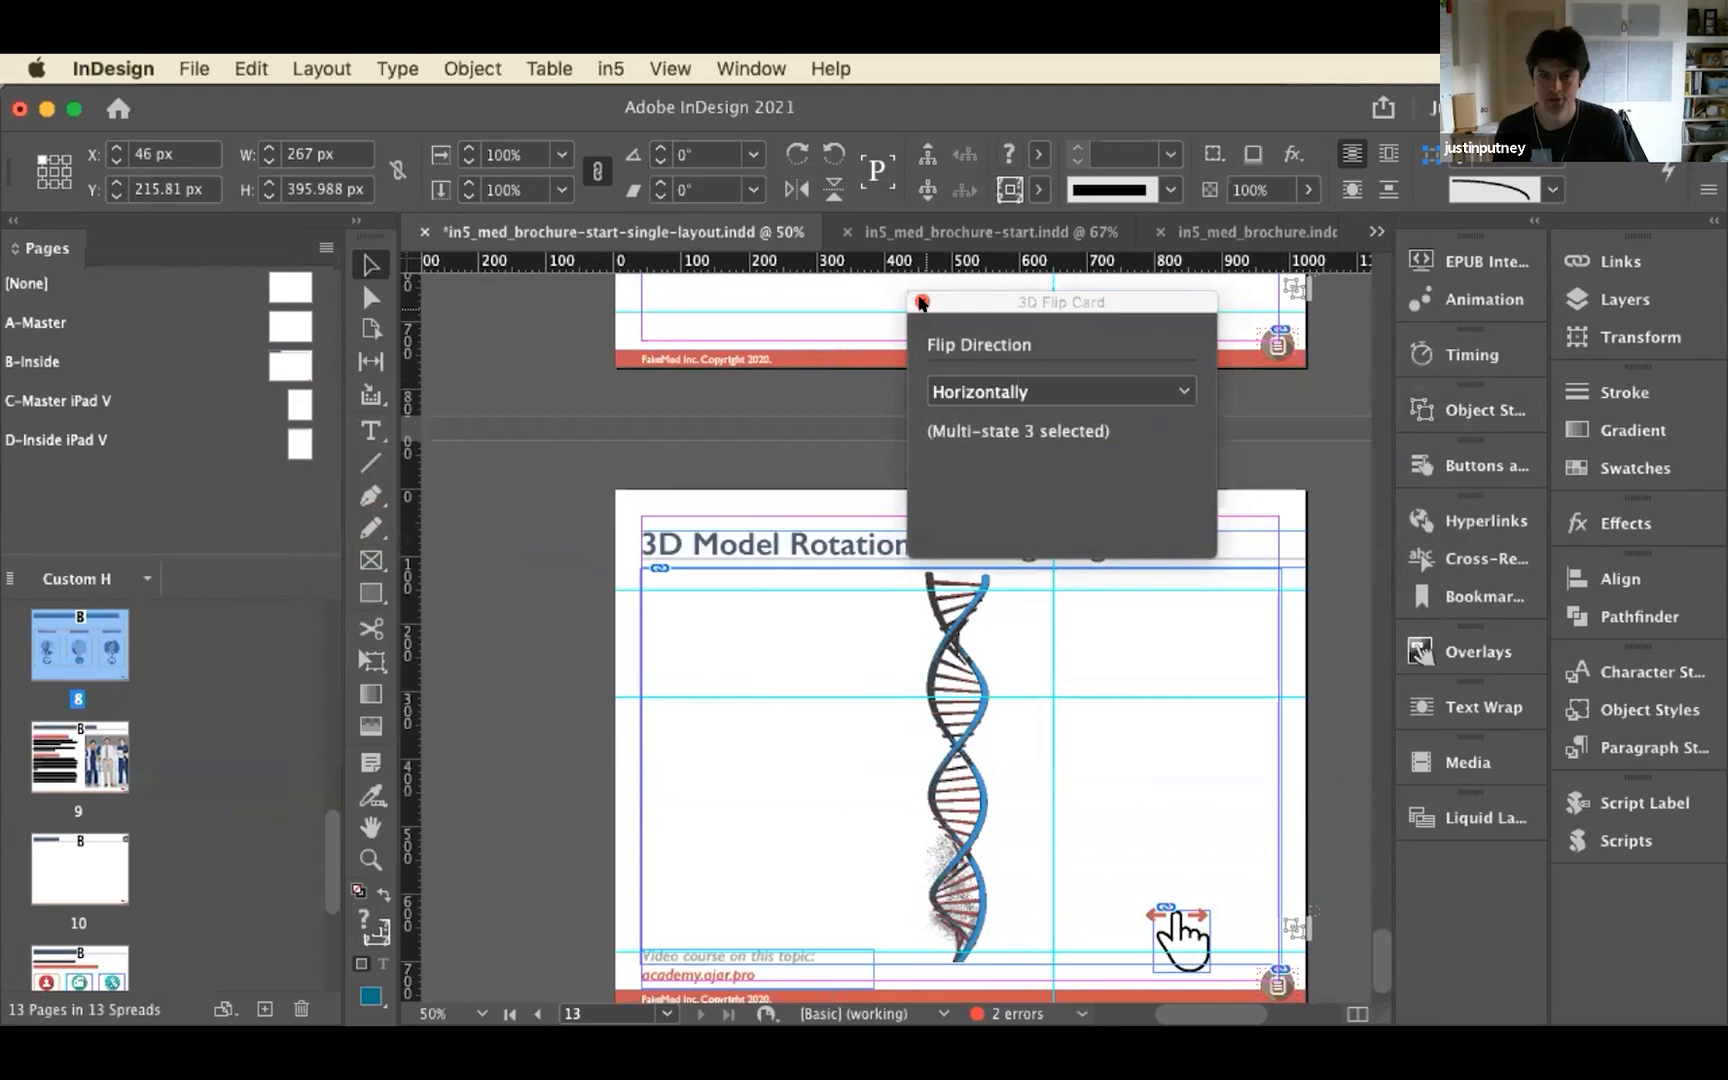
pyautogui.click(922, 301)
# Fit page 13 in the window and delete its existing DNA image frame
pyautogui.press('super+0')
pyautogui.click(505, 565)
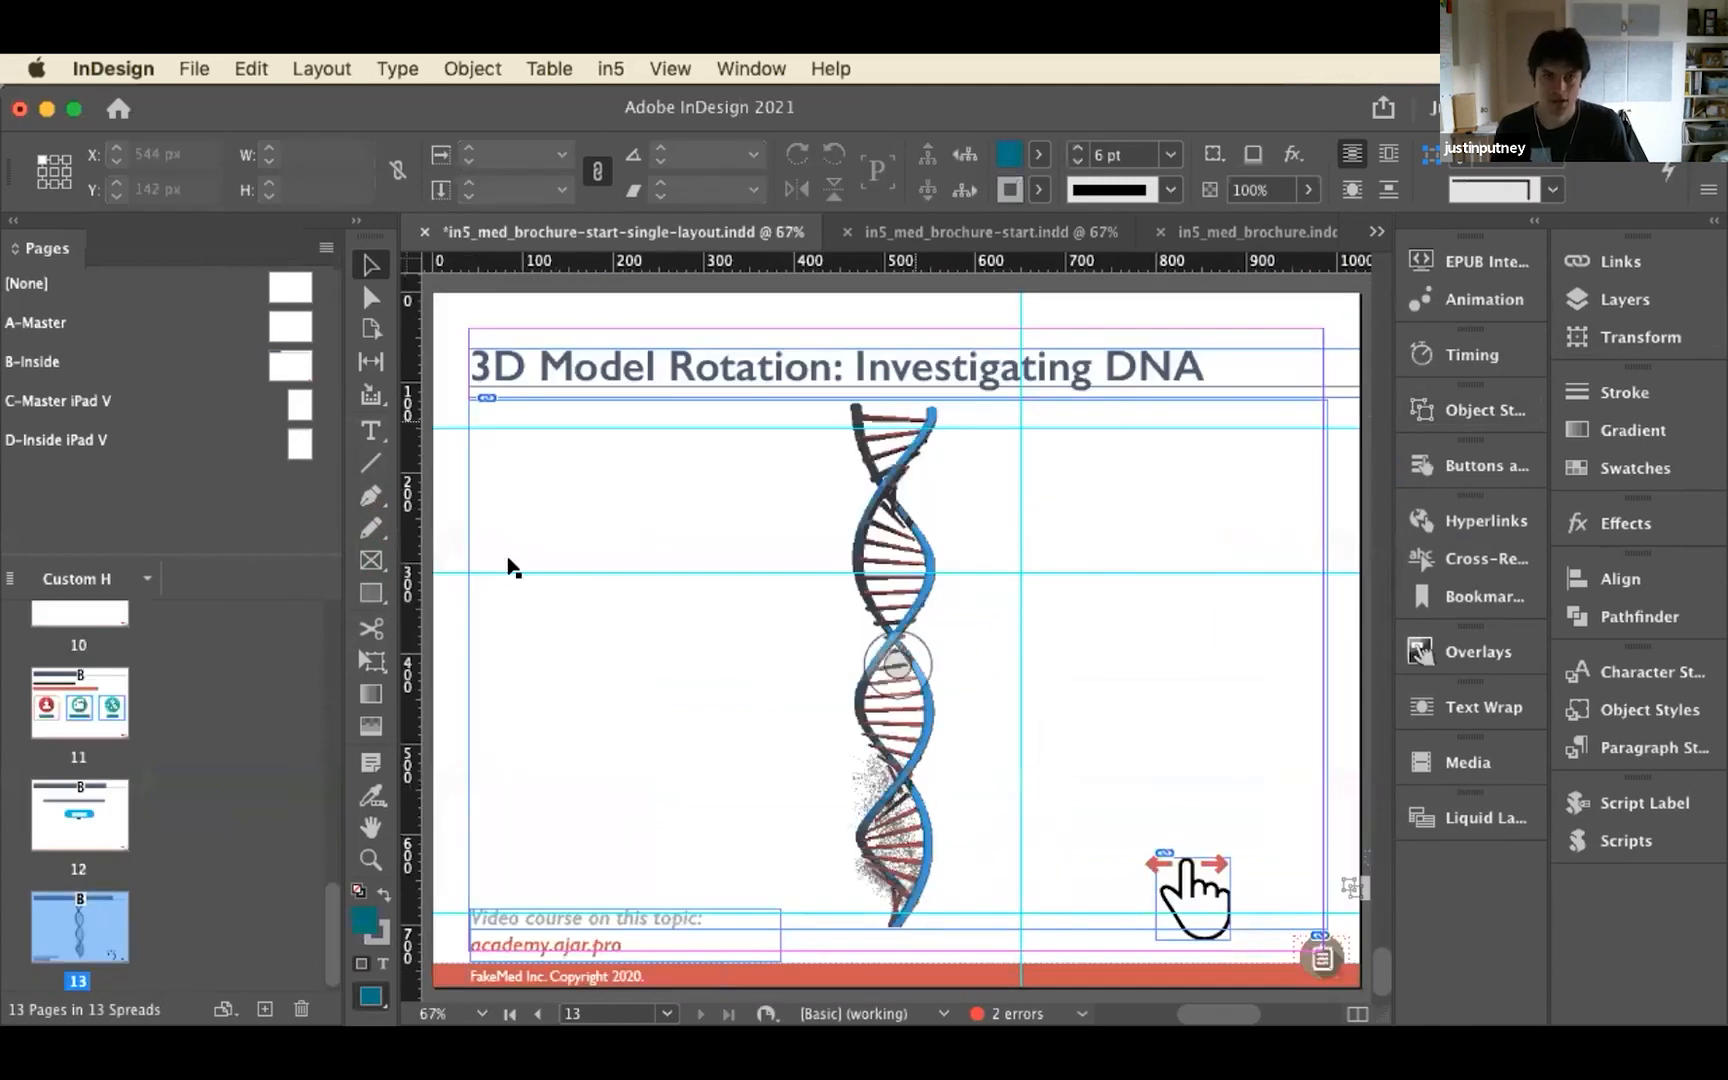
pyautogui.press('Delete')
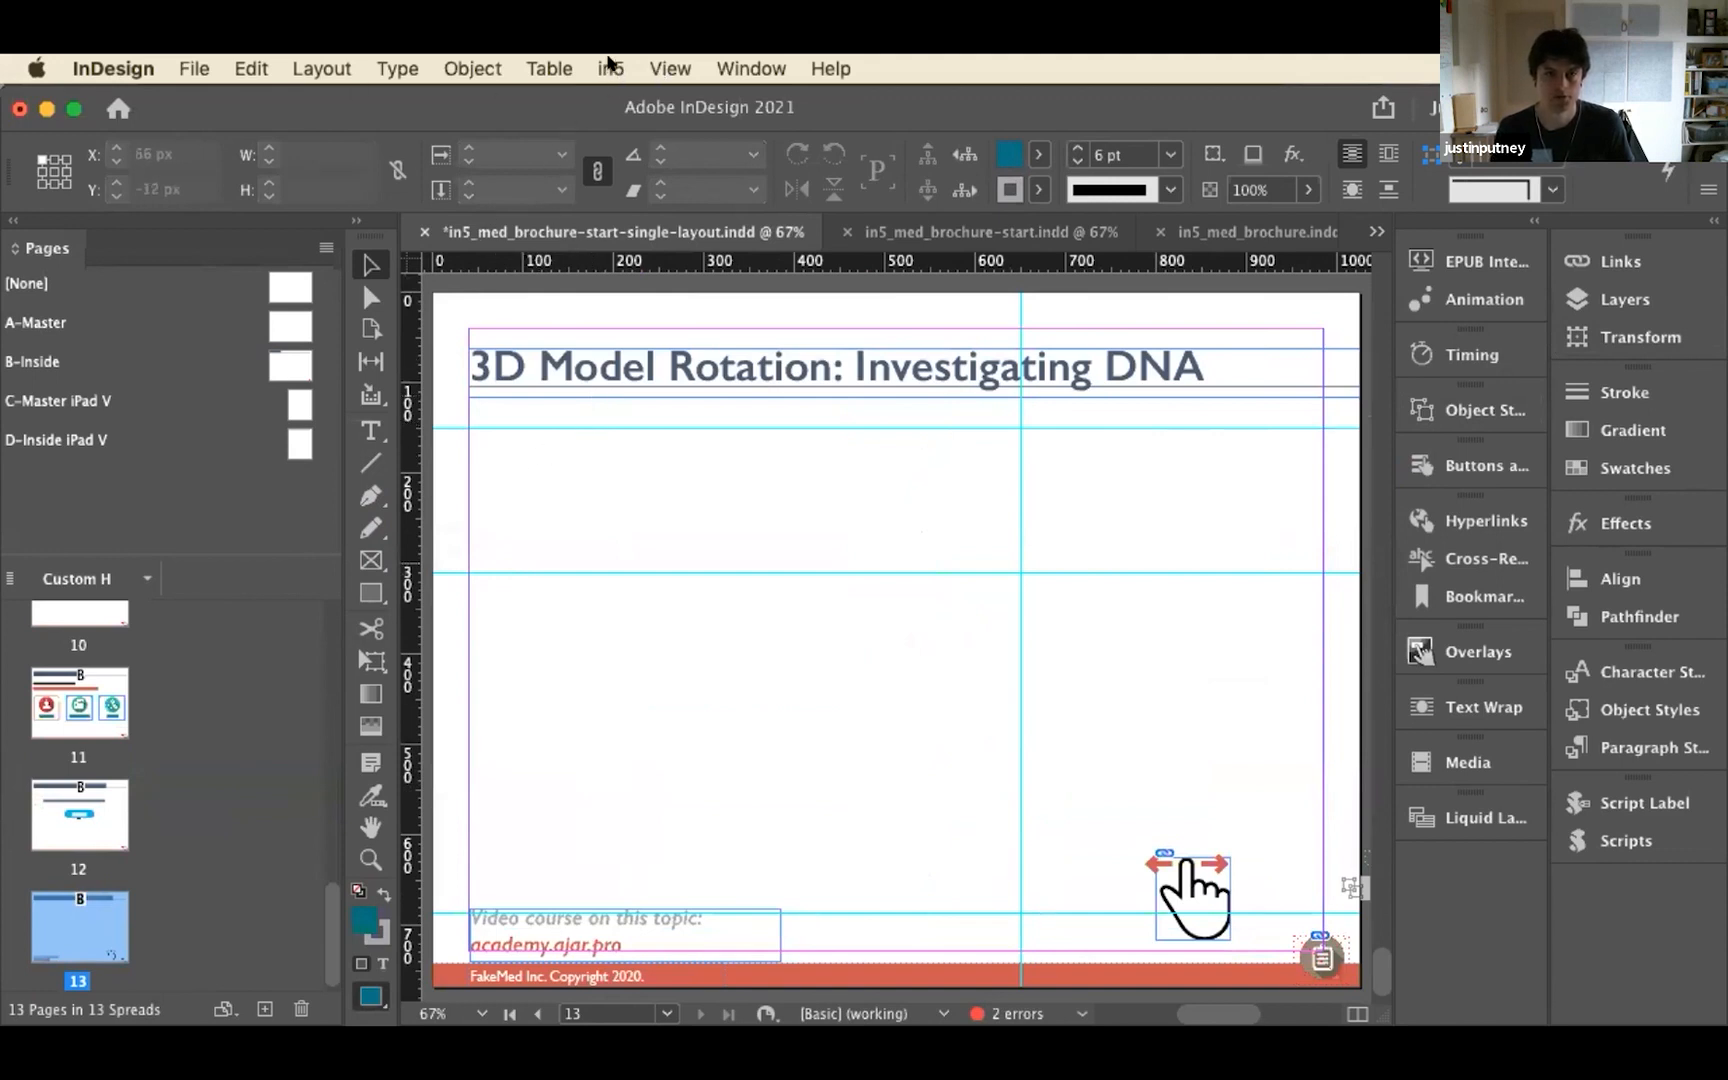
# Open in5's Image Sequence widget and draw an empty rectangle frame about 275 × 179 px below the page title
pyautogui.click(610, 66)
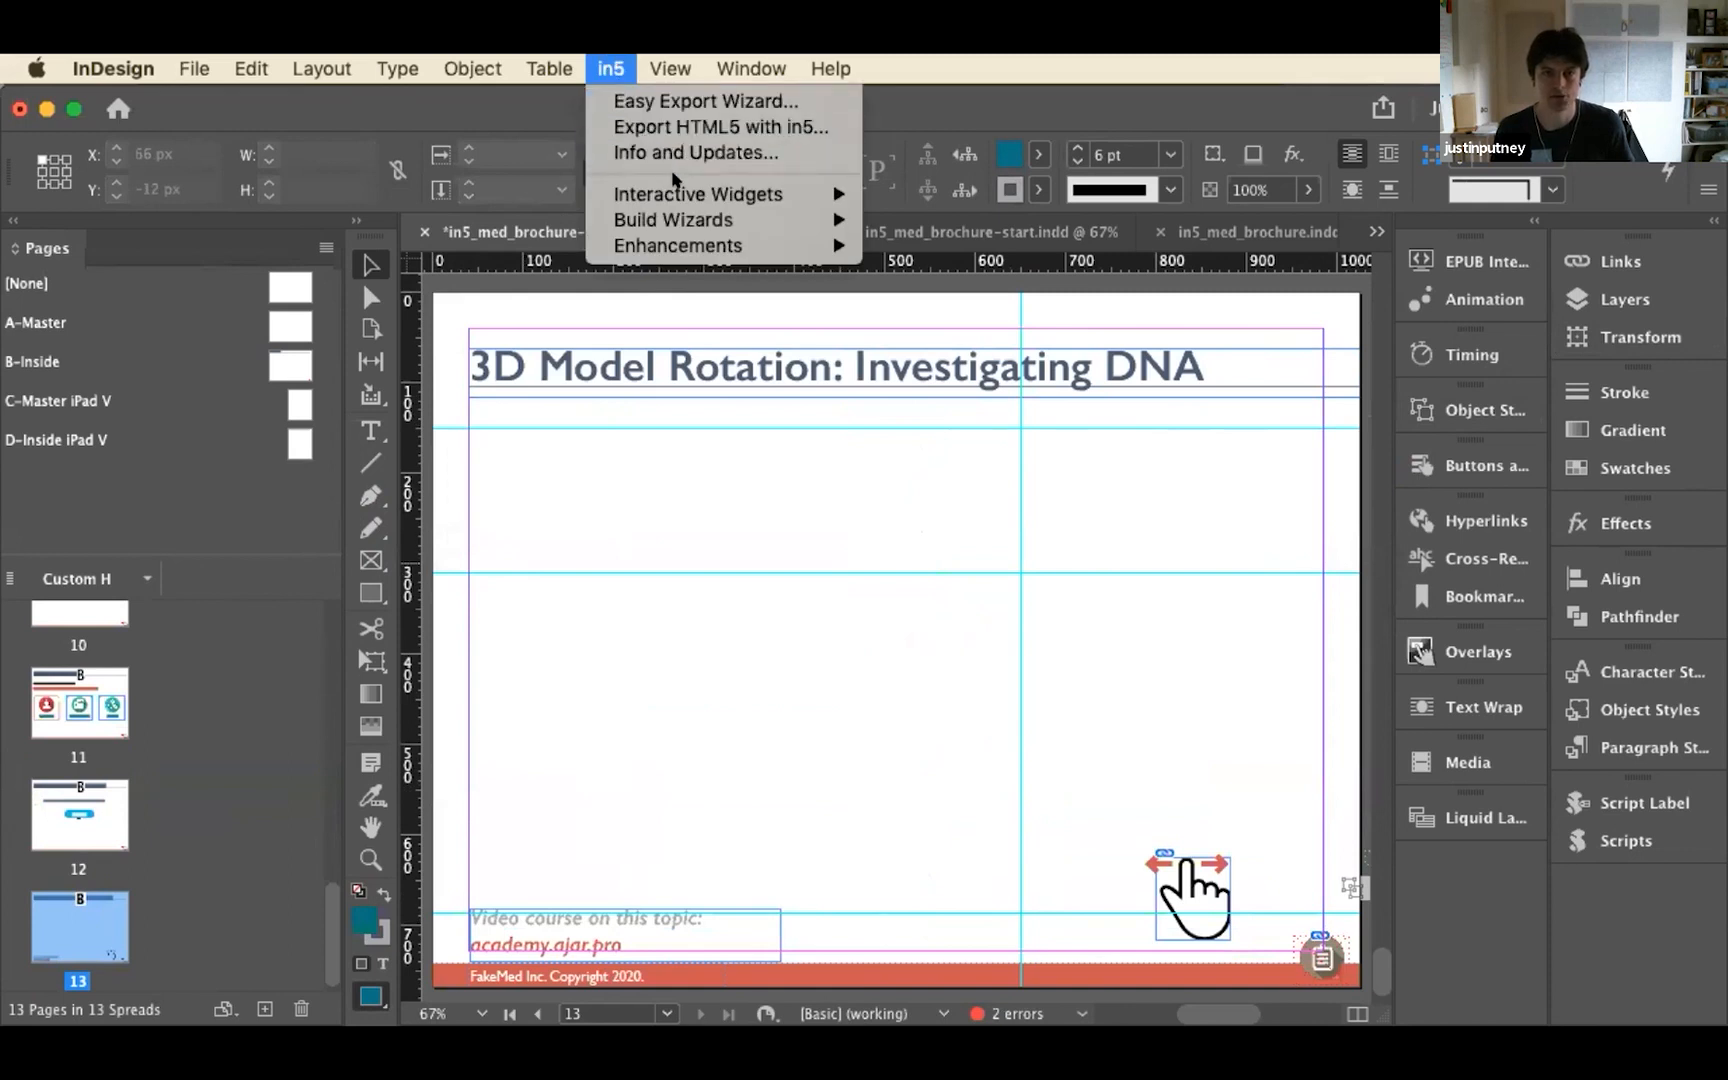
pyautogui.moveTo(677, 192)
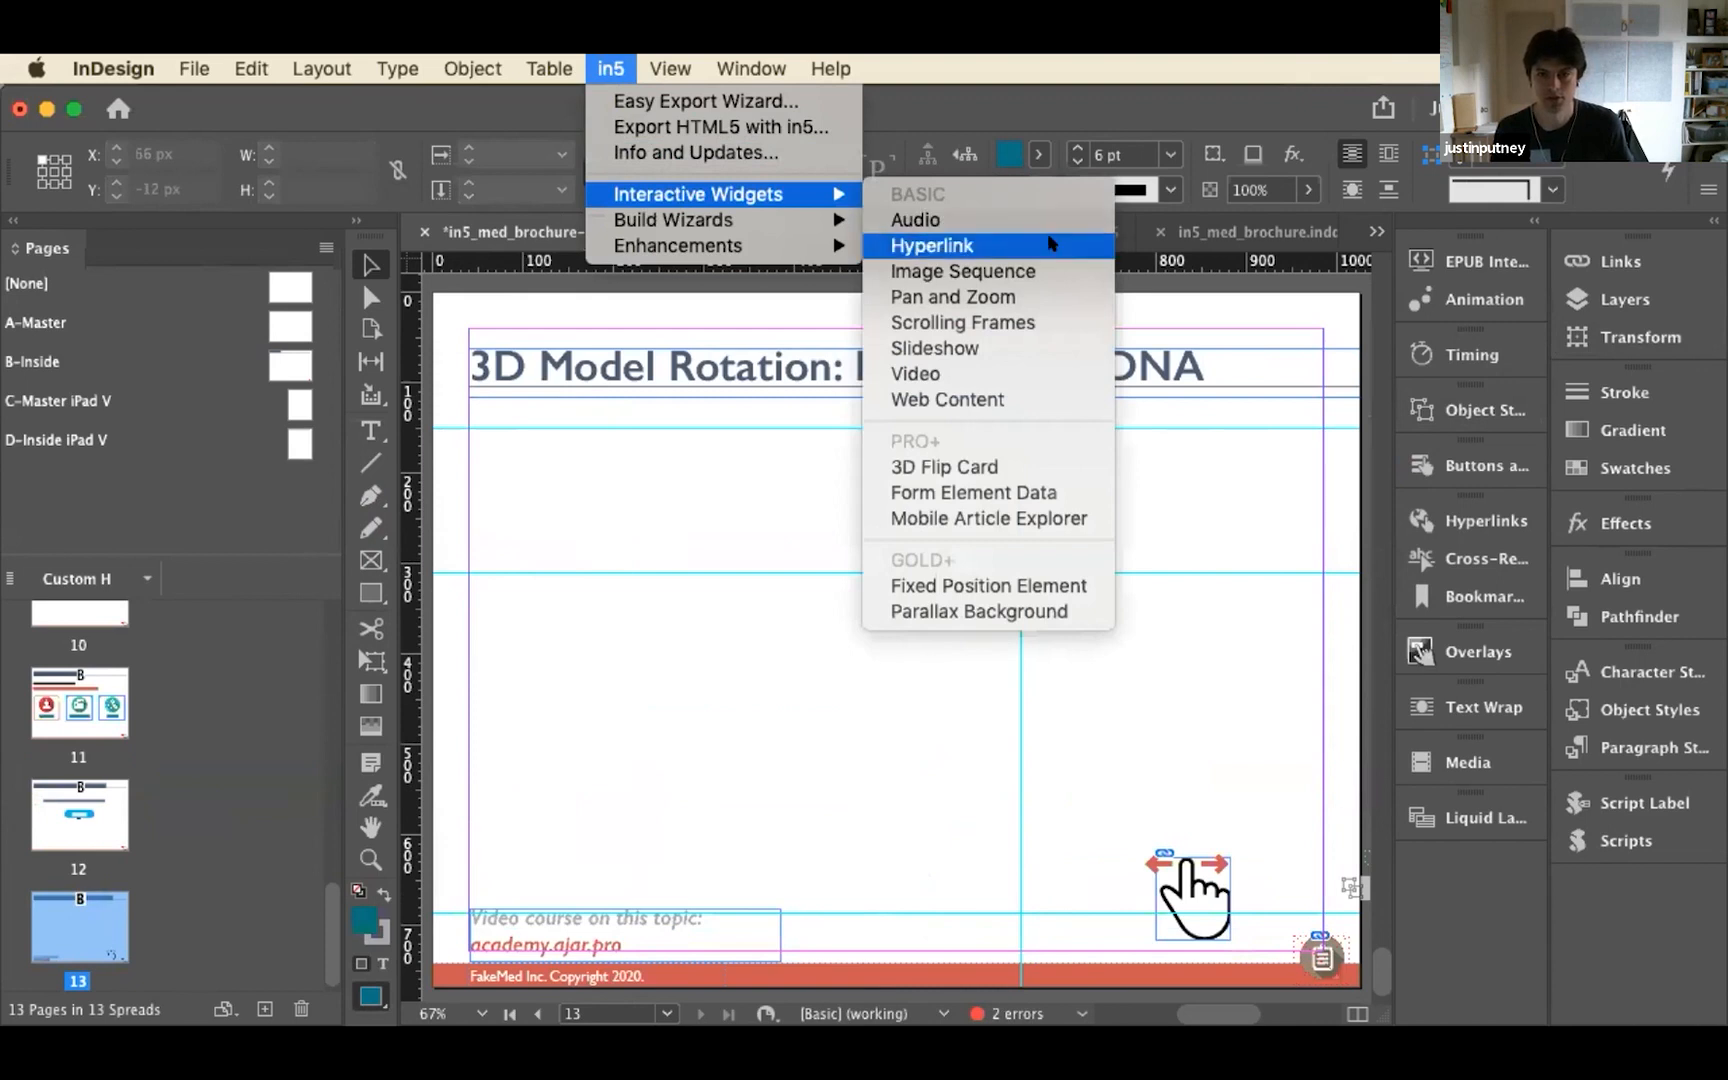
pyautogui.click(1033, 278)
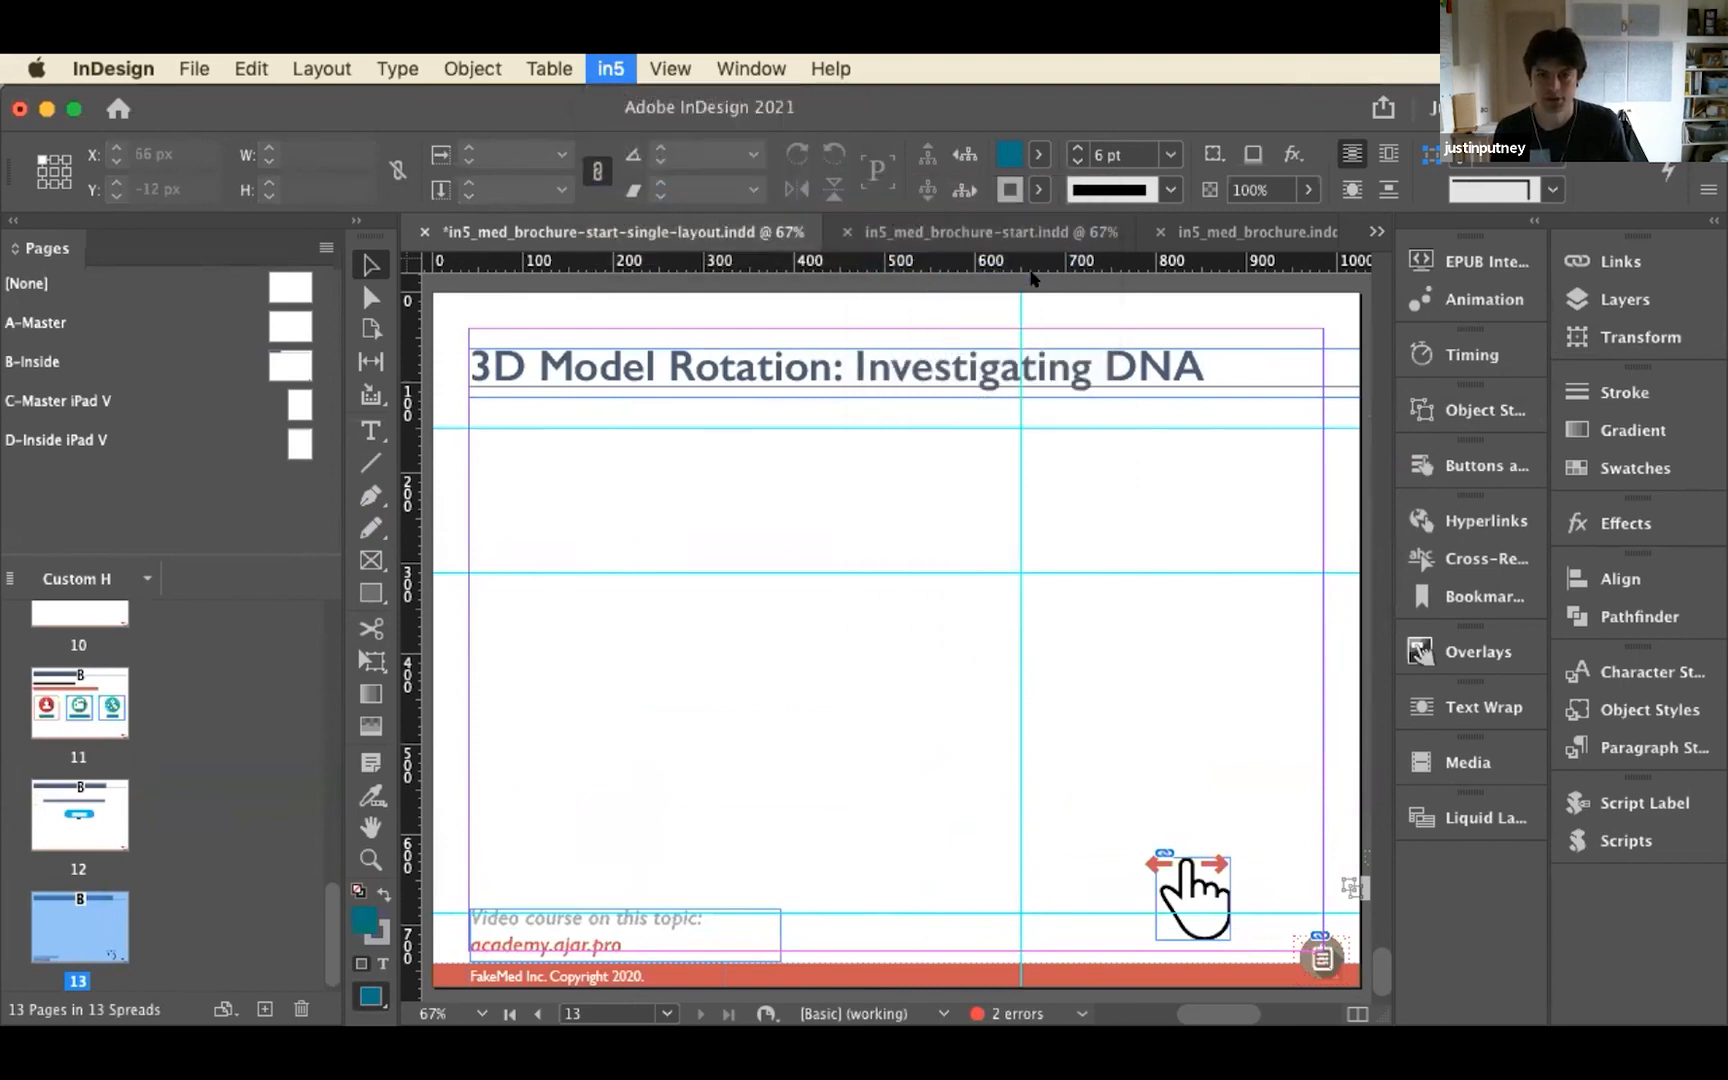
pyautogui.moveTo(912, 274); pyautogui.dragTo(1322, 255)
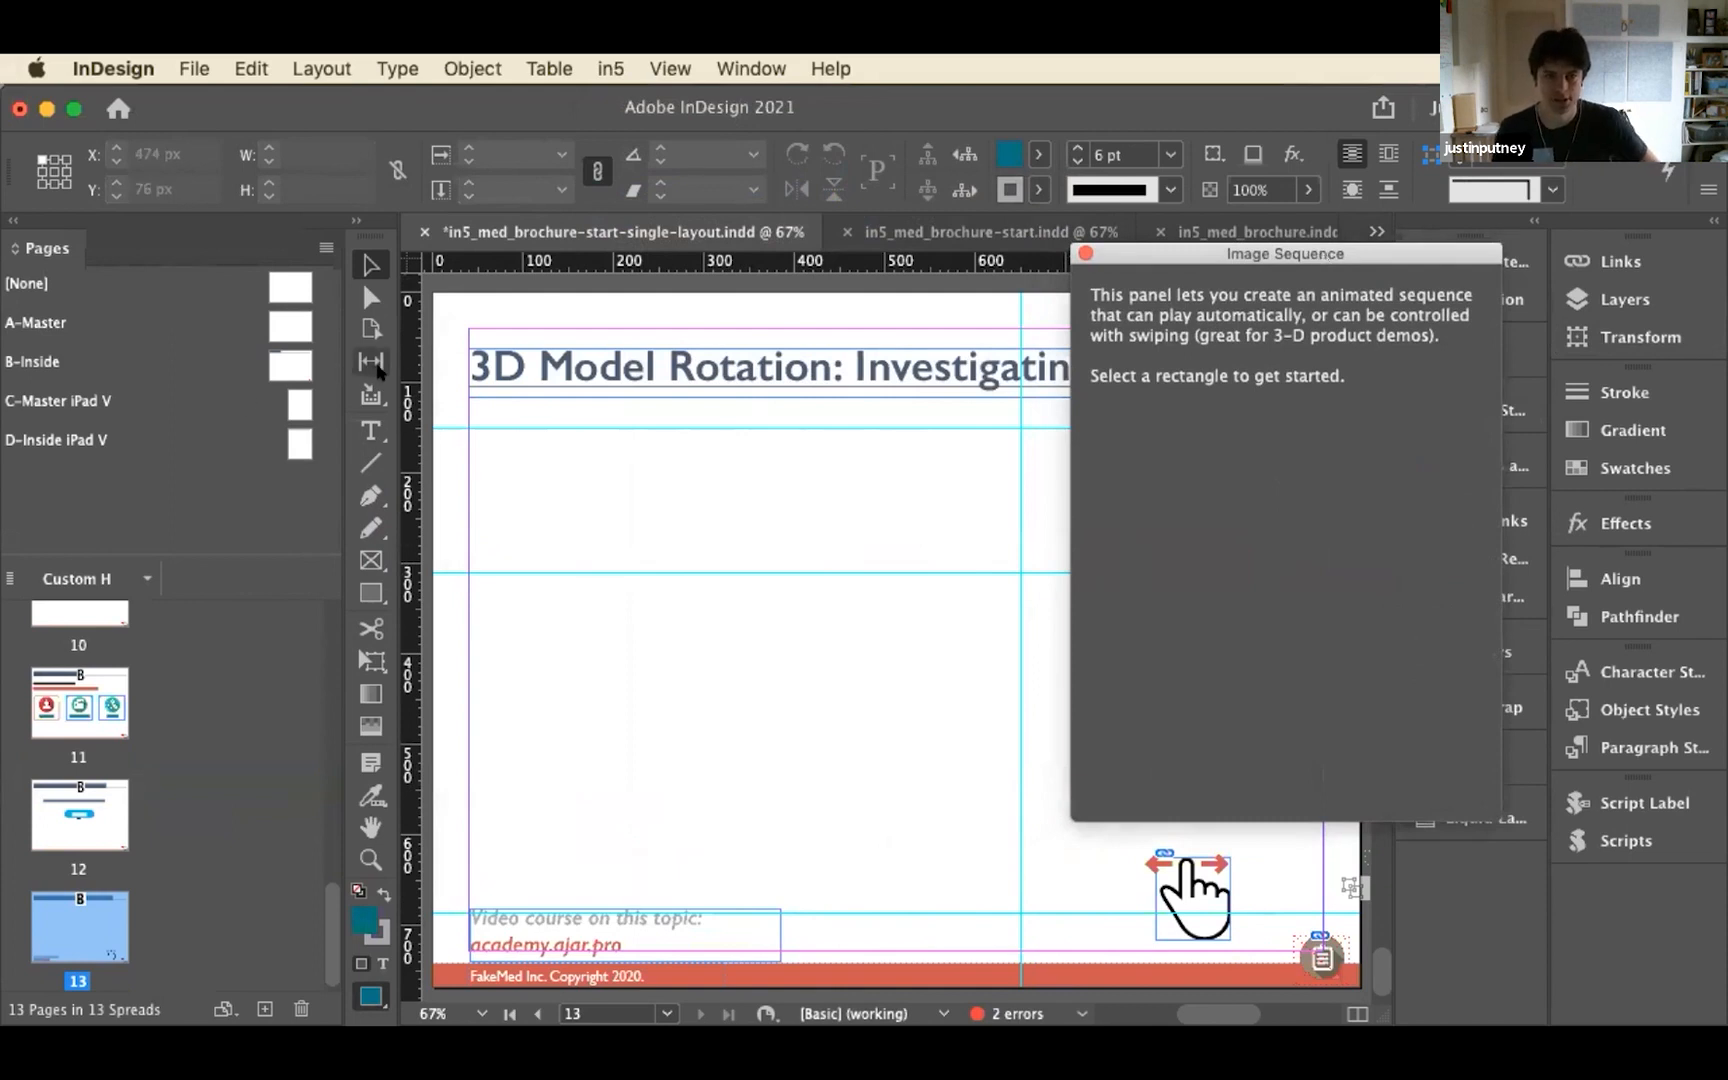
pyautogui.click(370, 559)
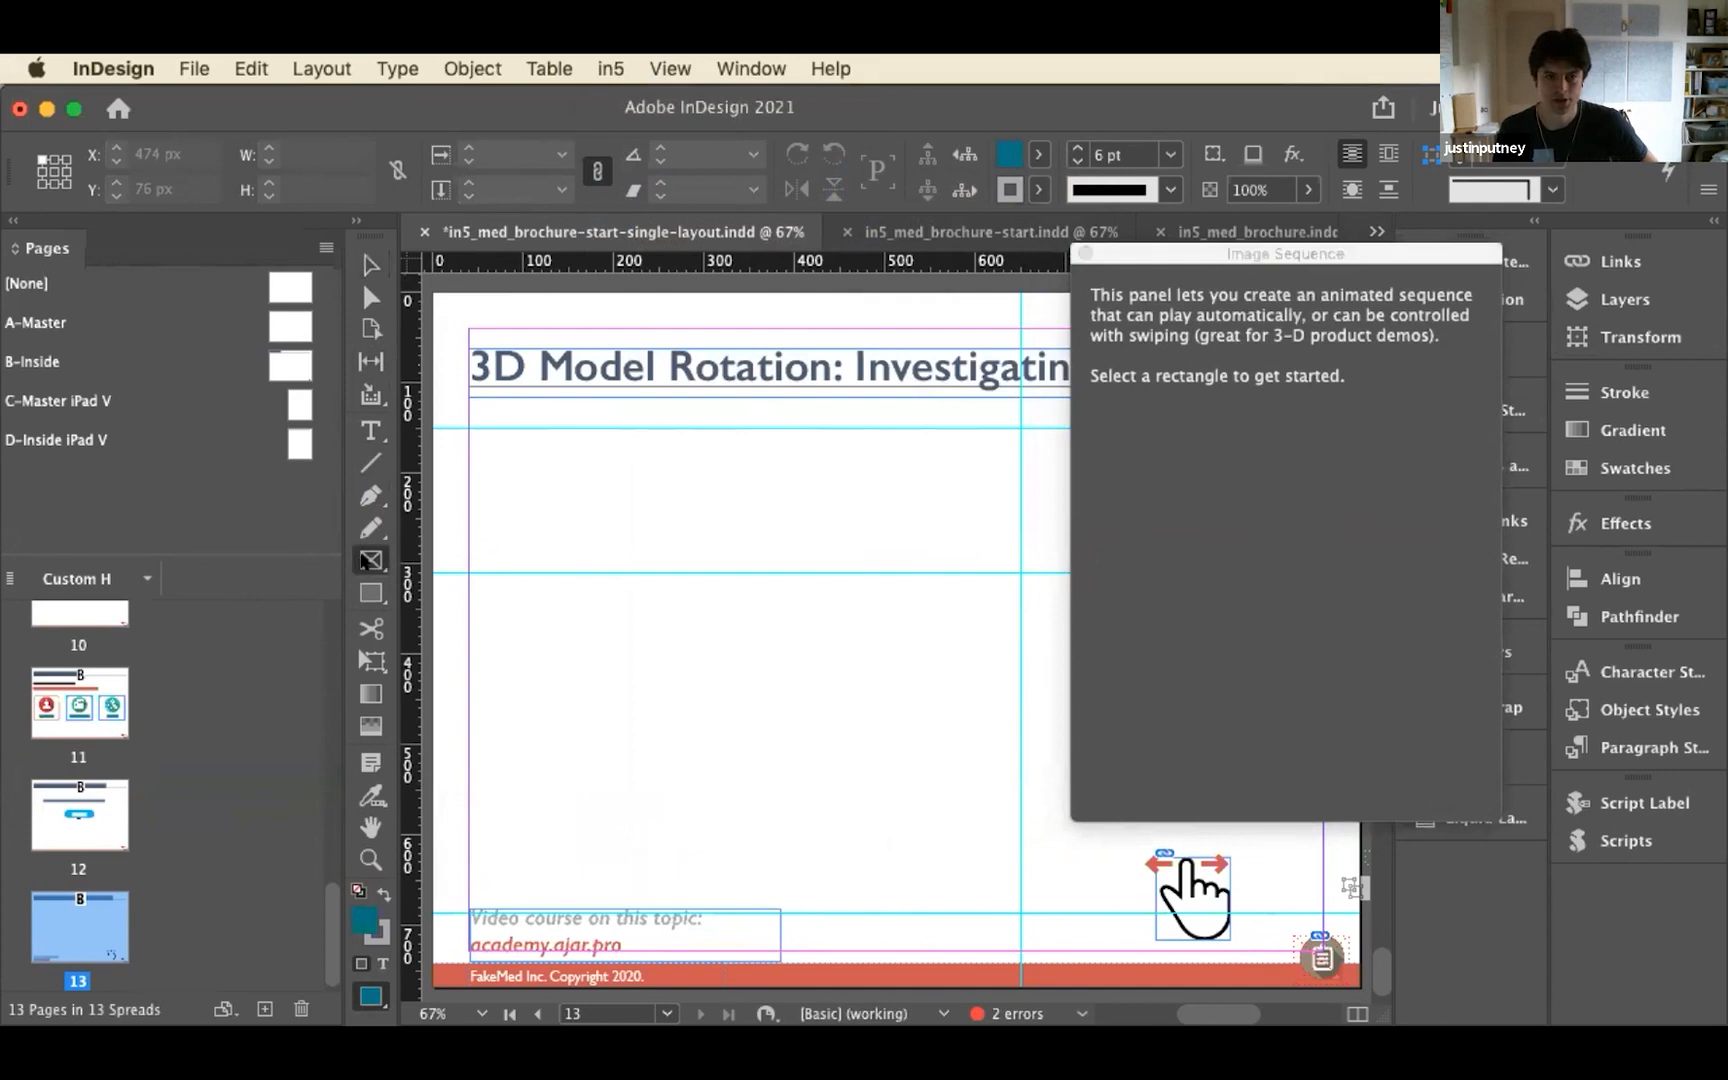
pyautogui.moveTo(470, 421); pyautogui.dragTo(722, 588)
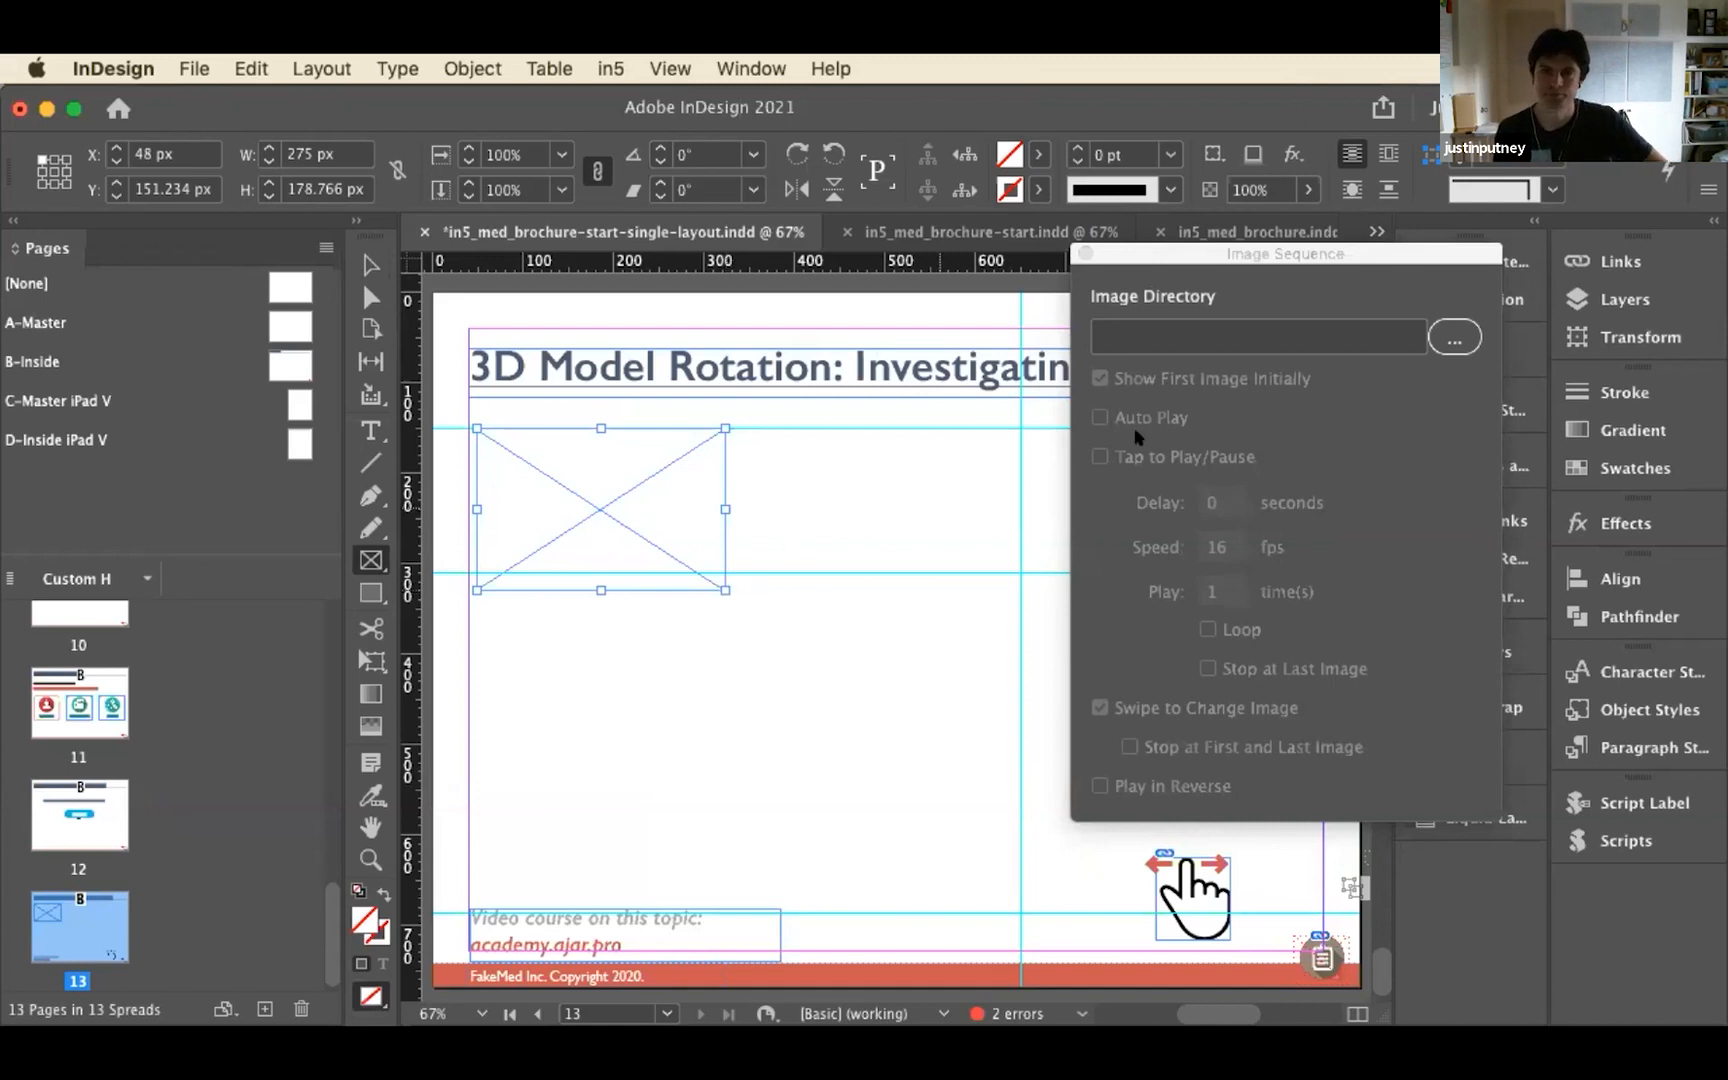
# Set the frame's image directory to the item5787_seq folder inside flipbook's assets/images folder
pyautogui.click(1436, 346)
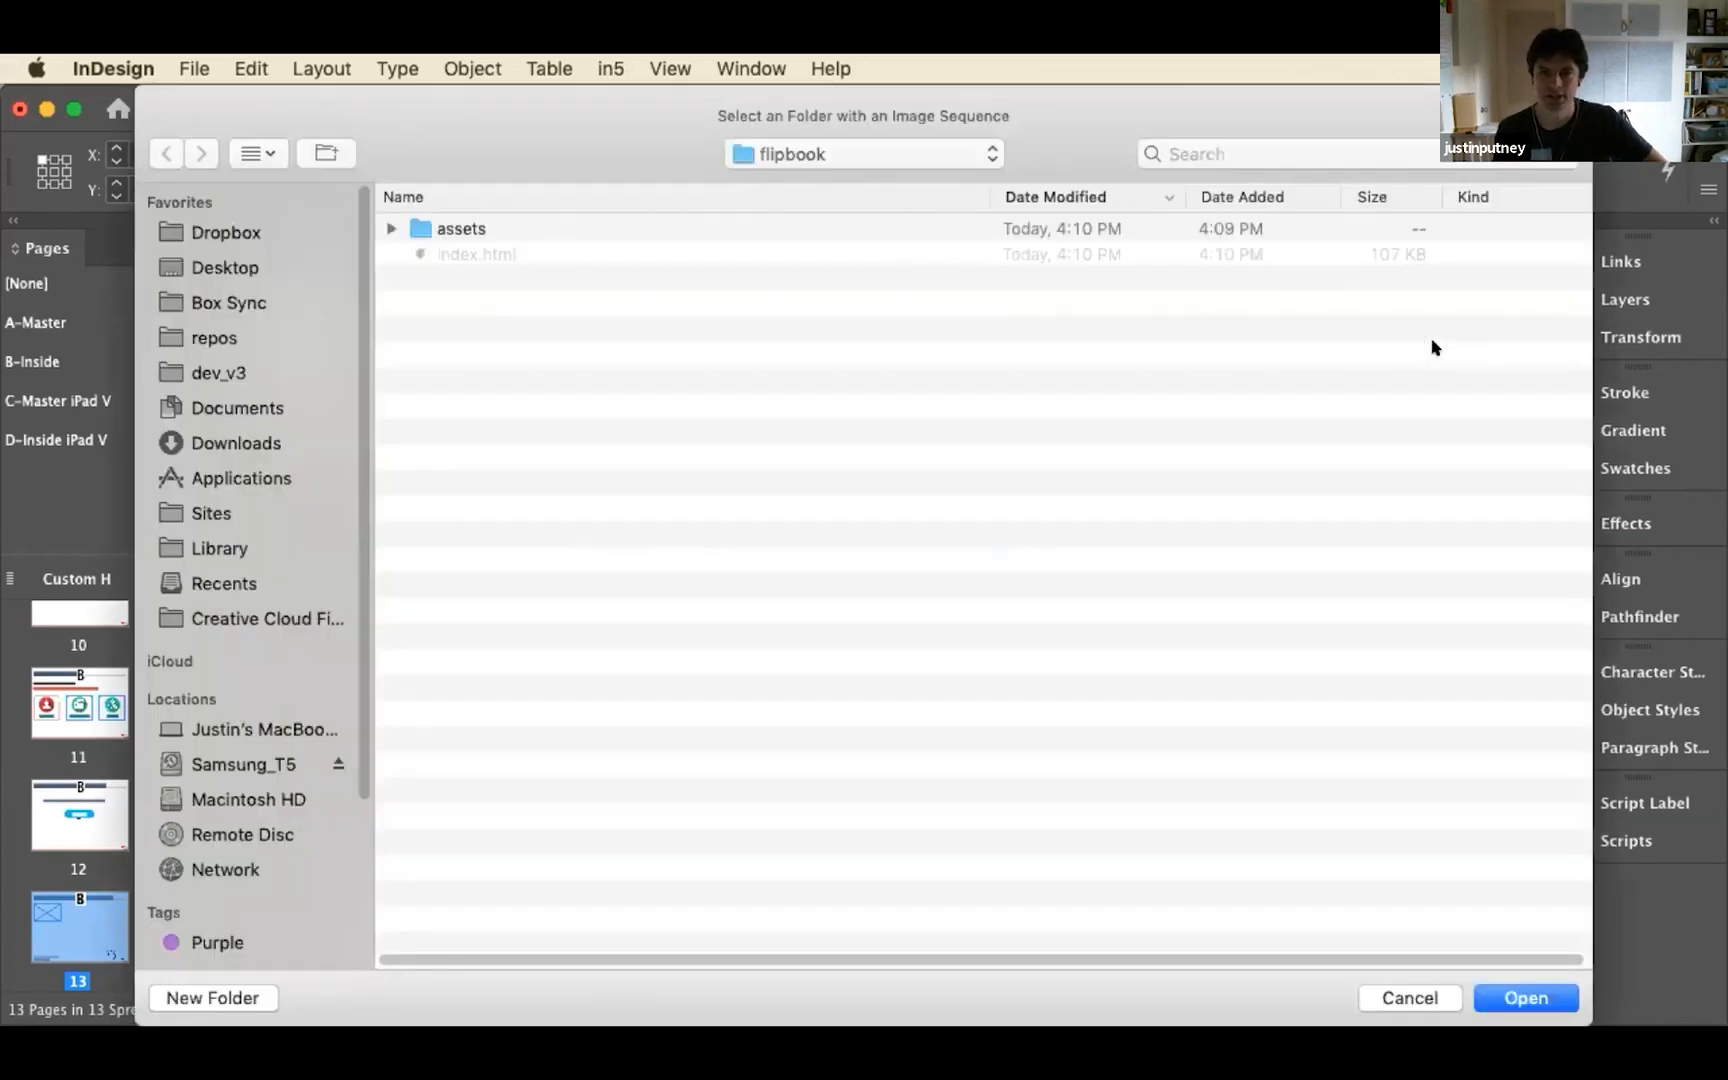
pyautogui.doubleClick(436, 231)
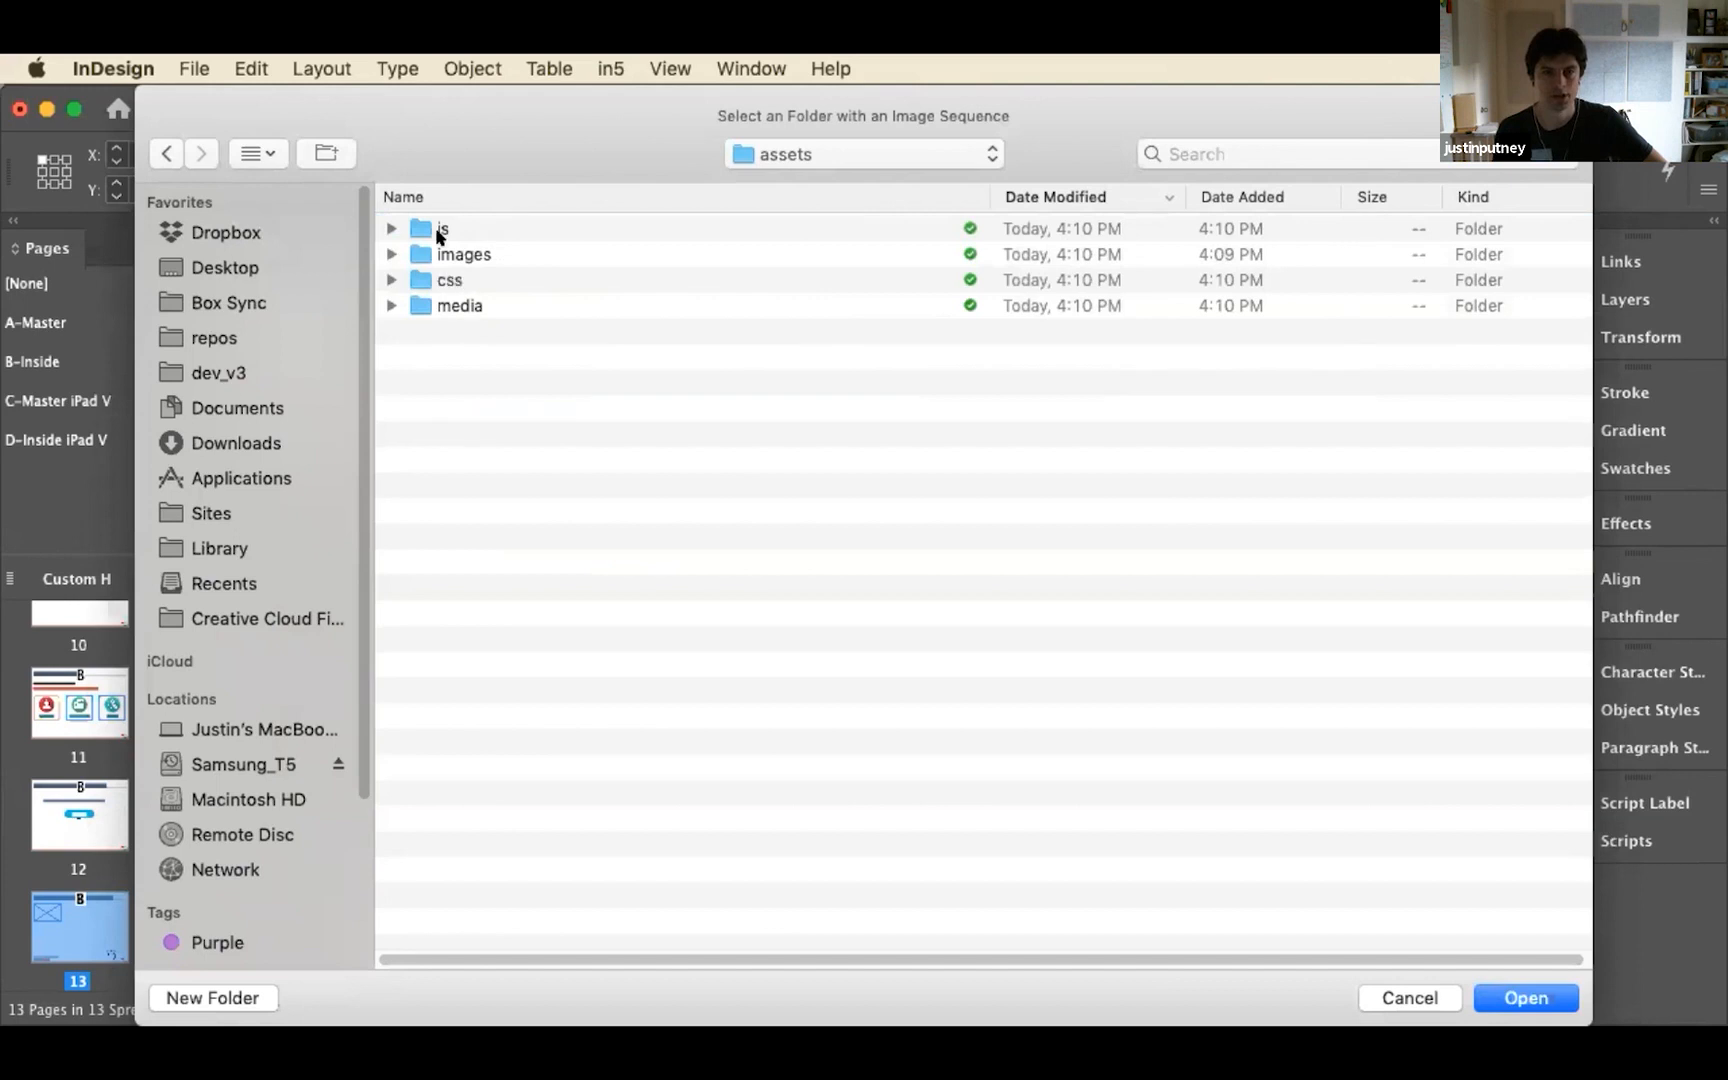
pyautogui.click(460, 262)
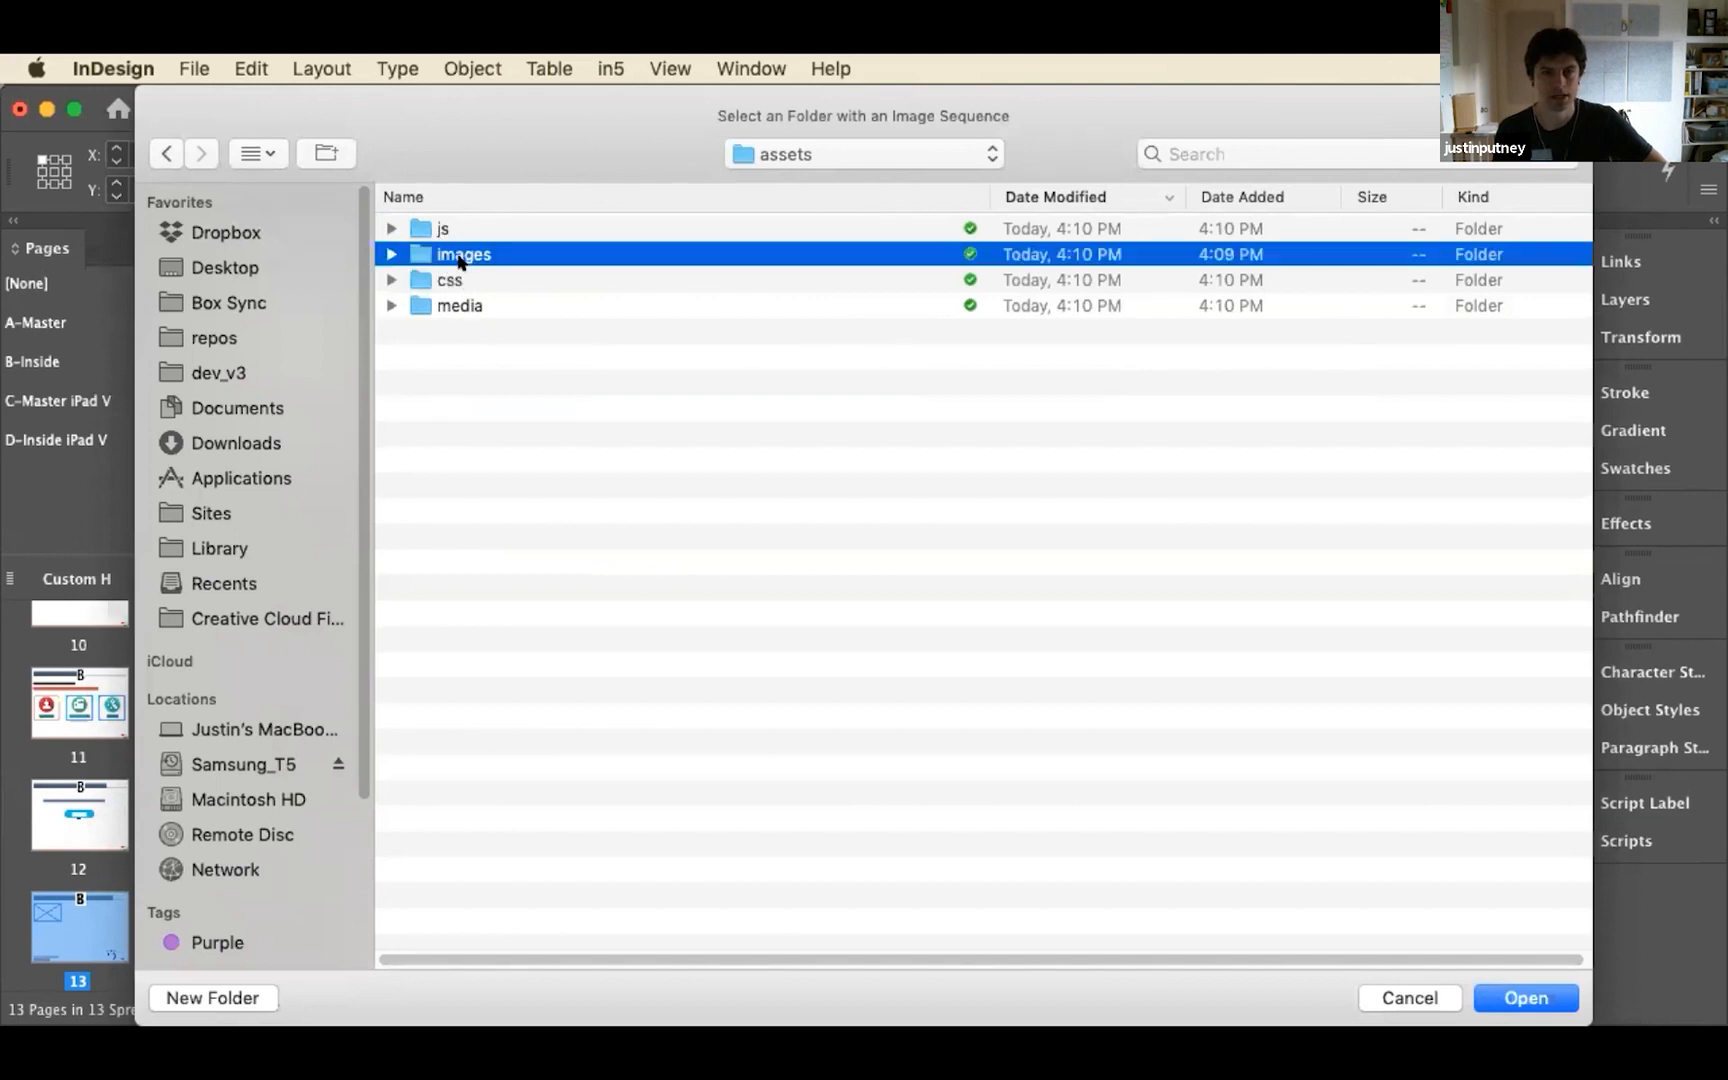
pyautogui.doubleClick(460, 258)
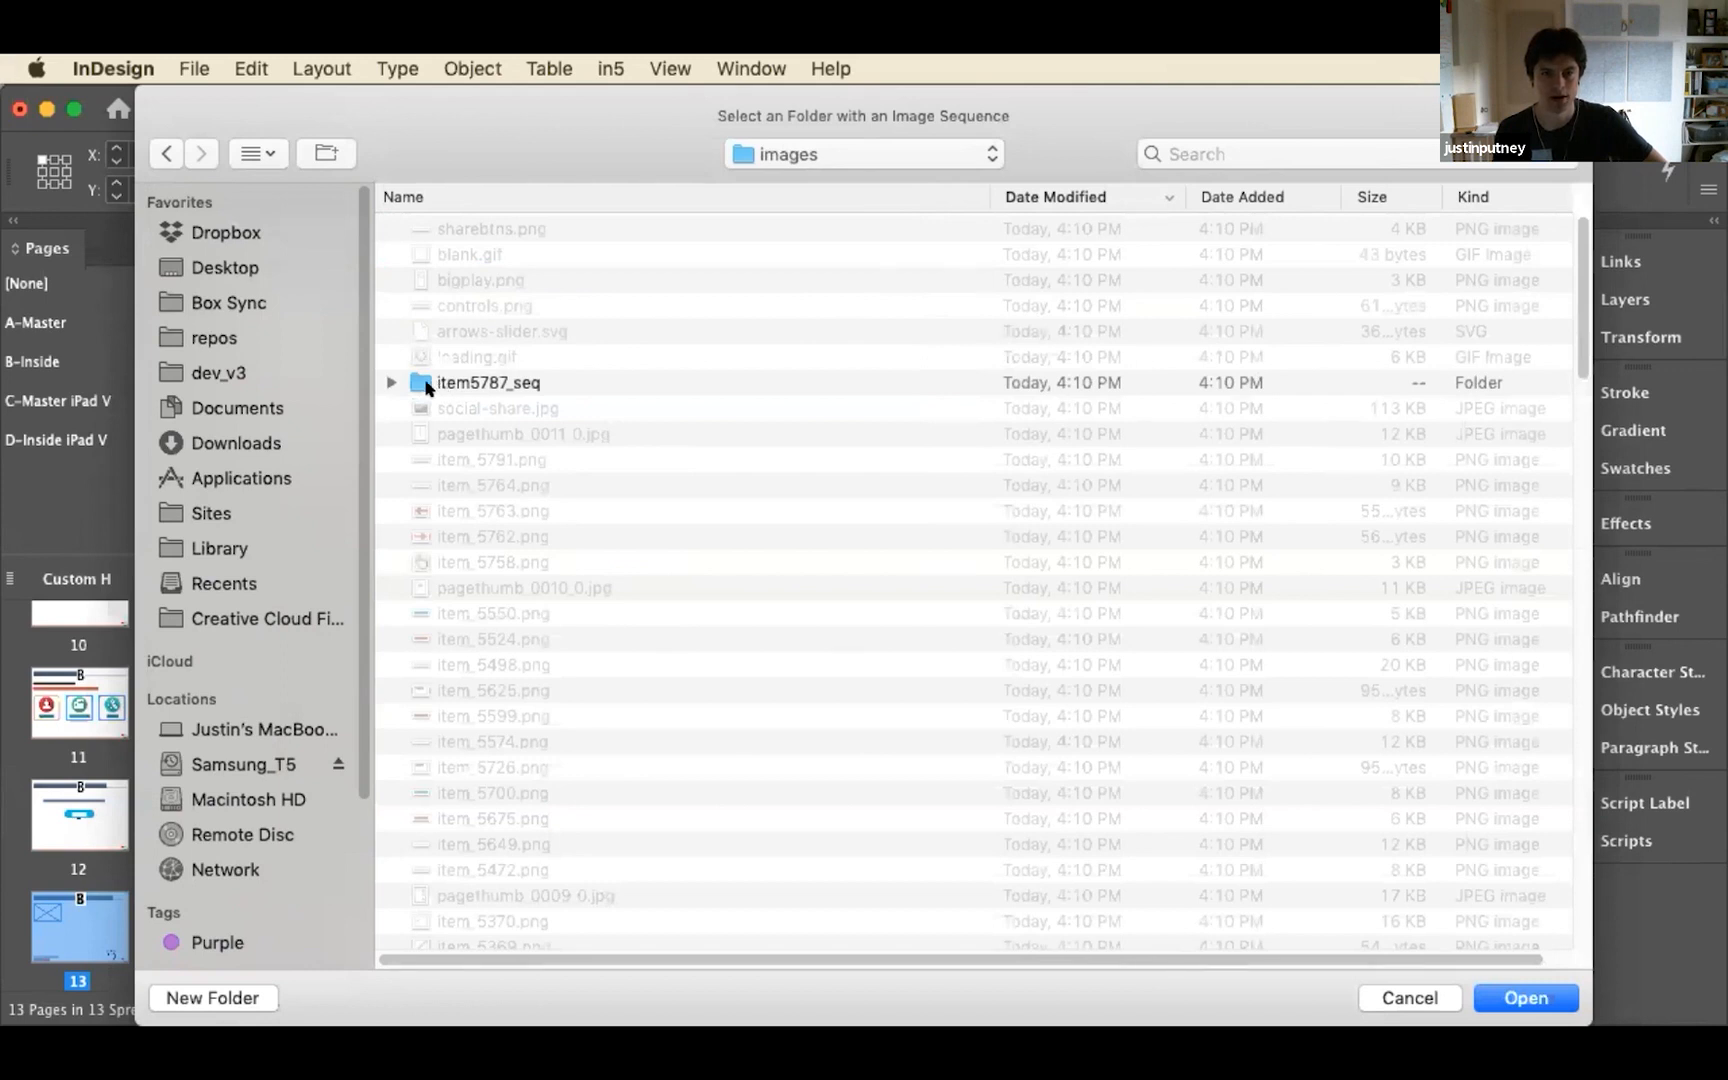
pyautogui.click(391, 383)
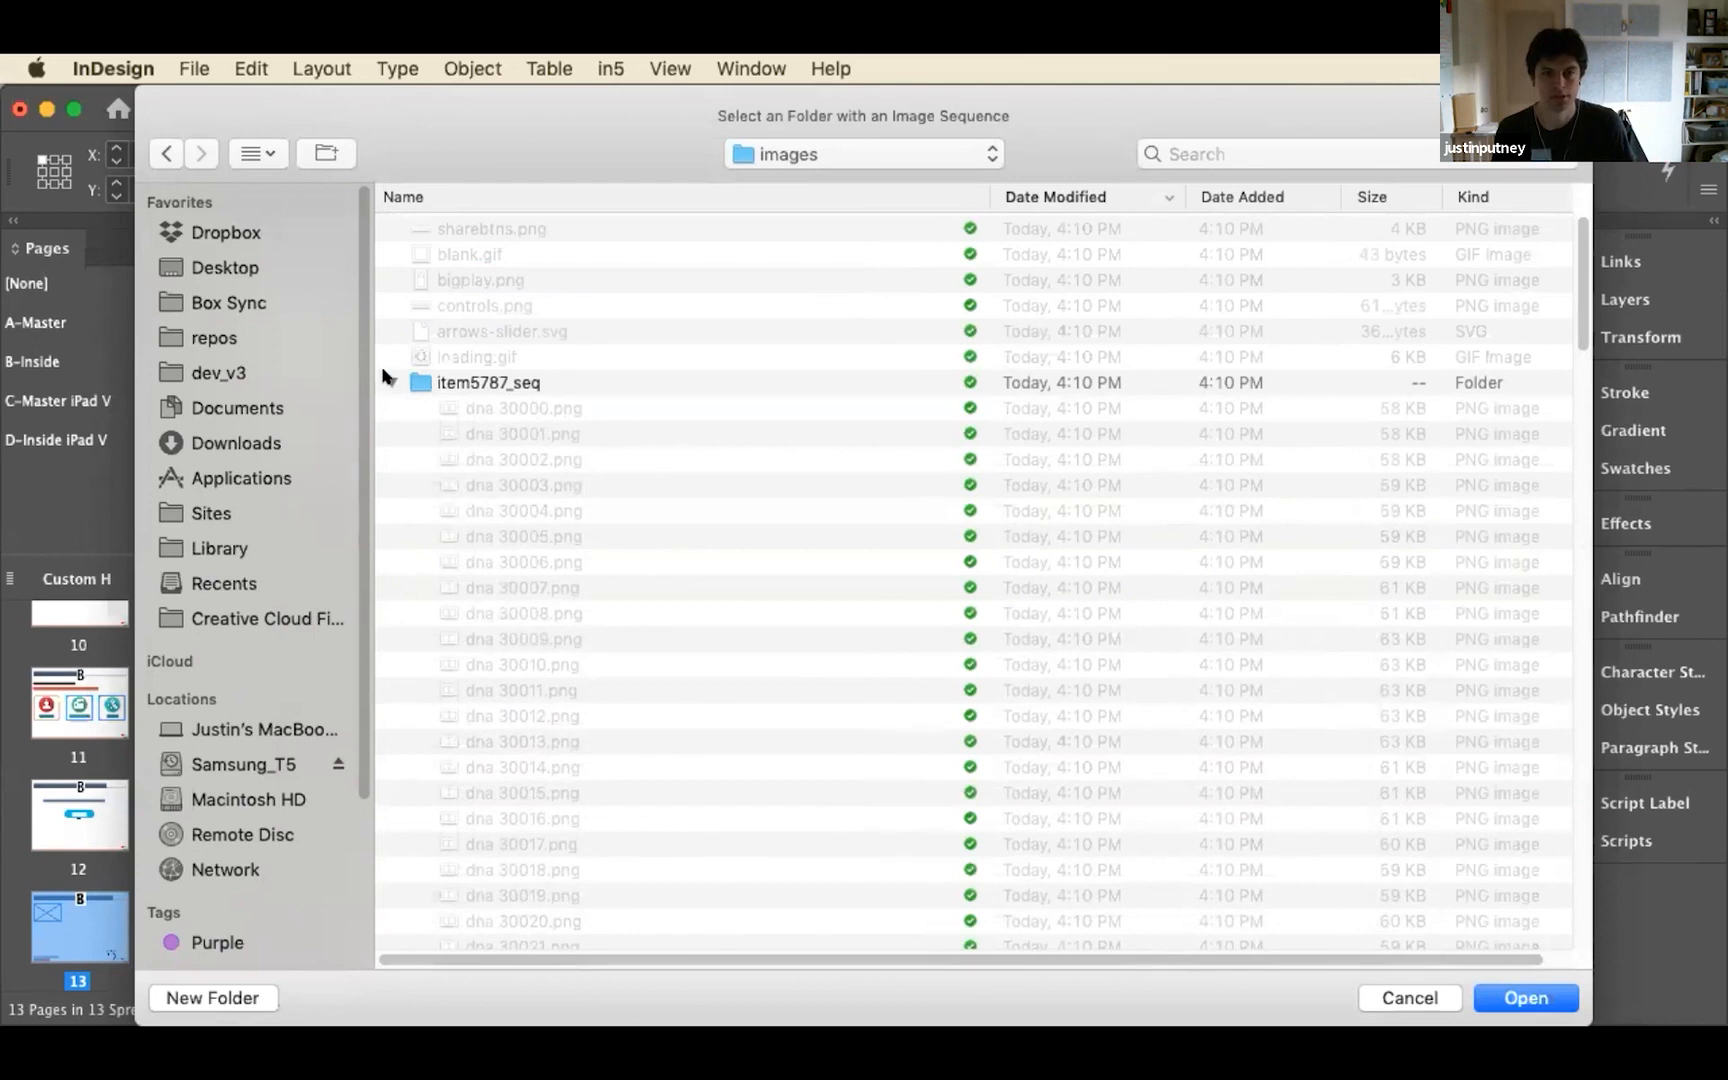
pyautogui.doubleClick(500, 380)
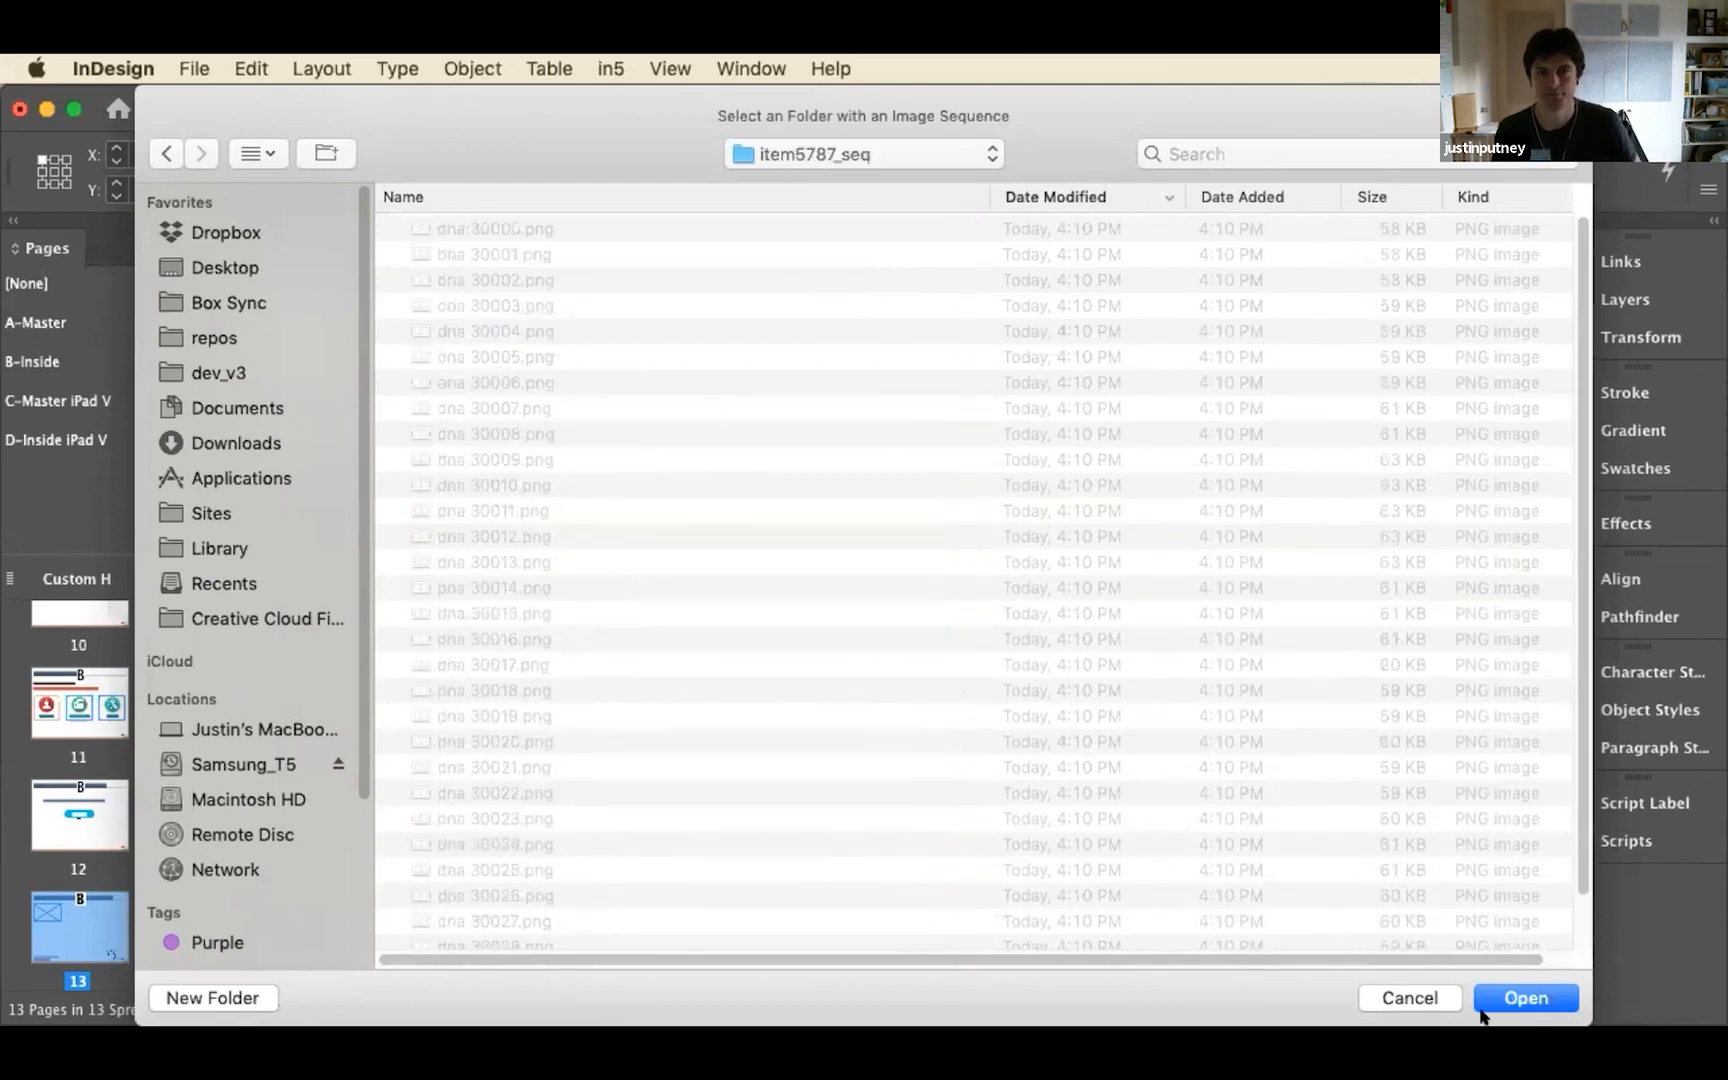
pyautogui.click(1508, 997)
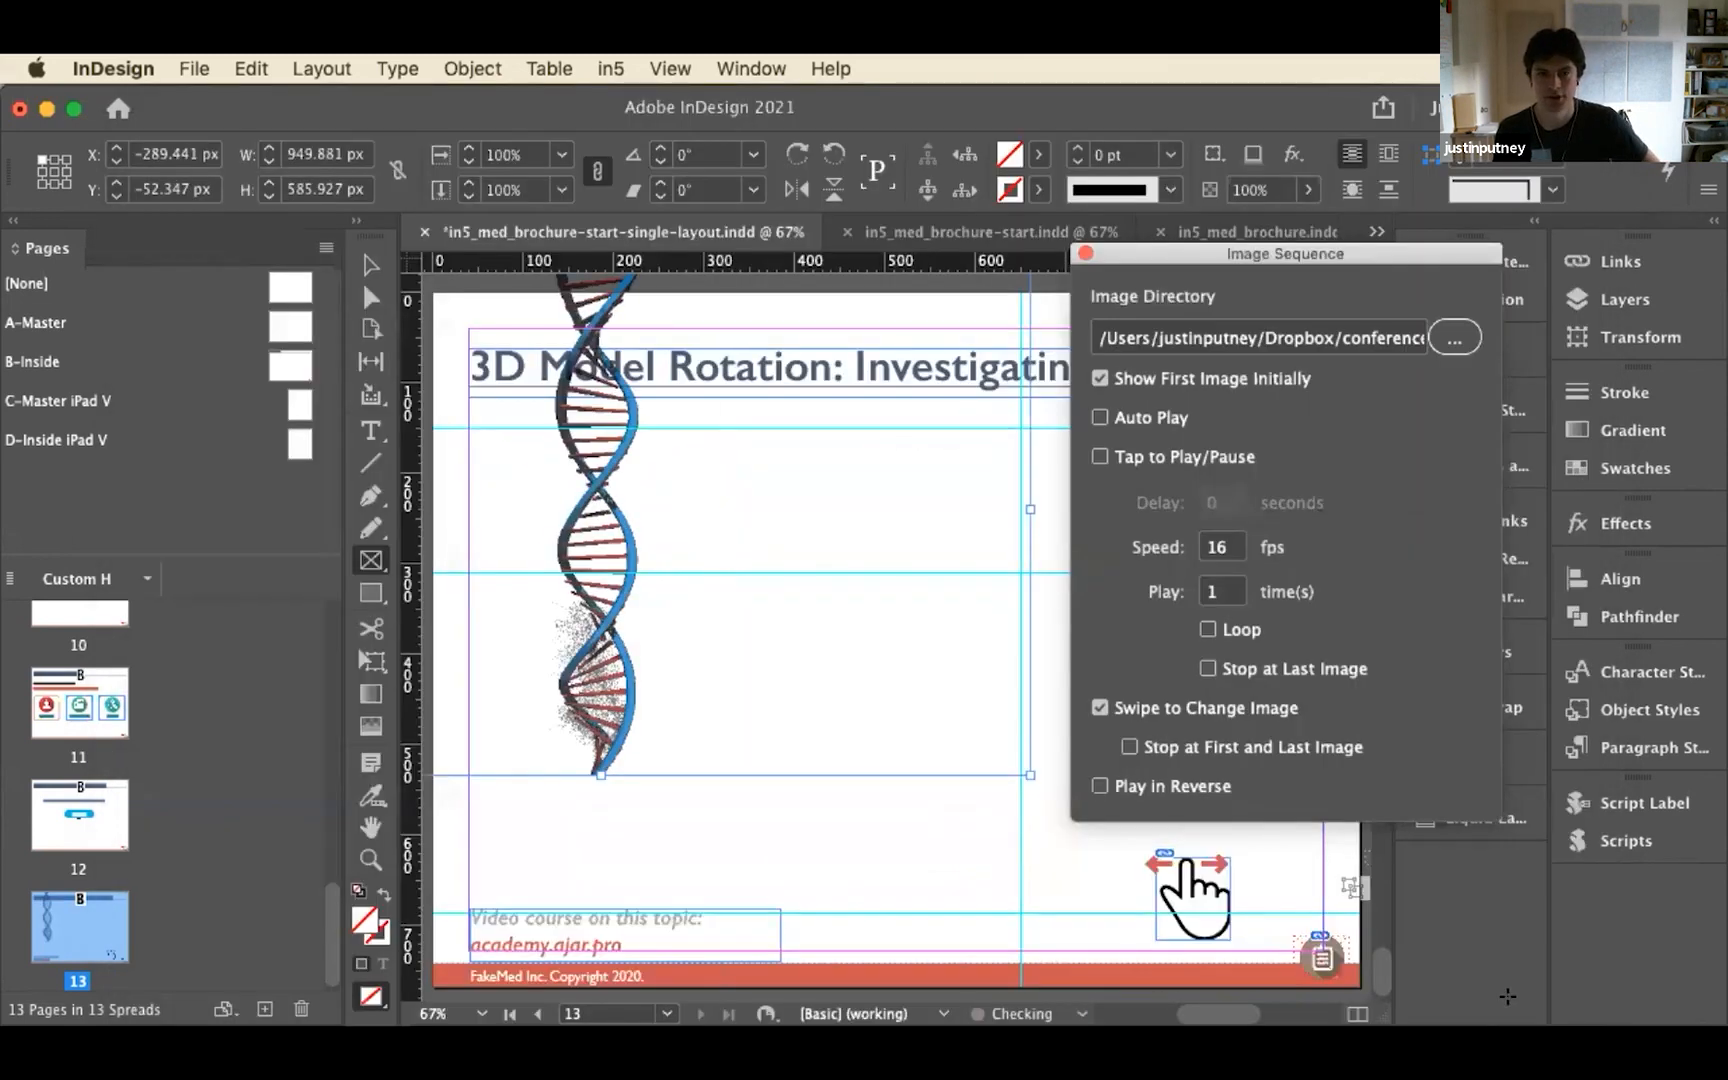
# Move the DNA sequence frame to X 40 px, Y 108 px and toggle Show First Image Initially off and back on
pyautogui.click(377, 273)
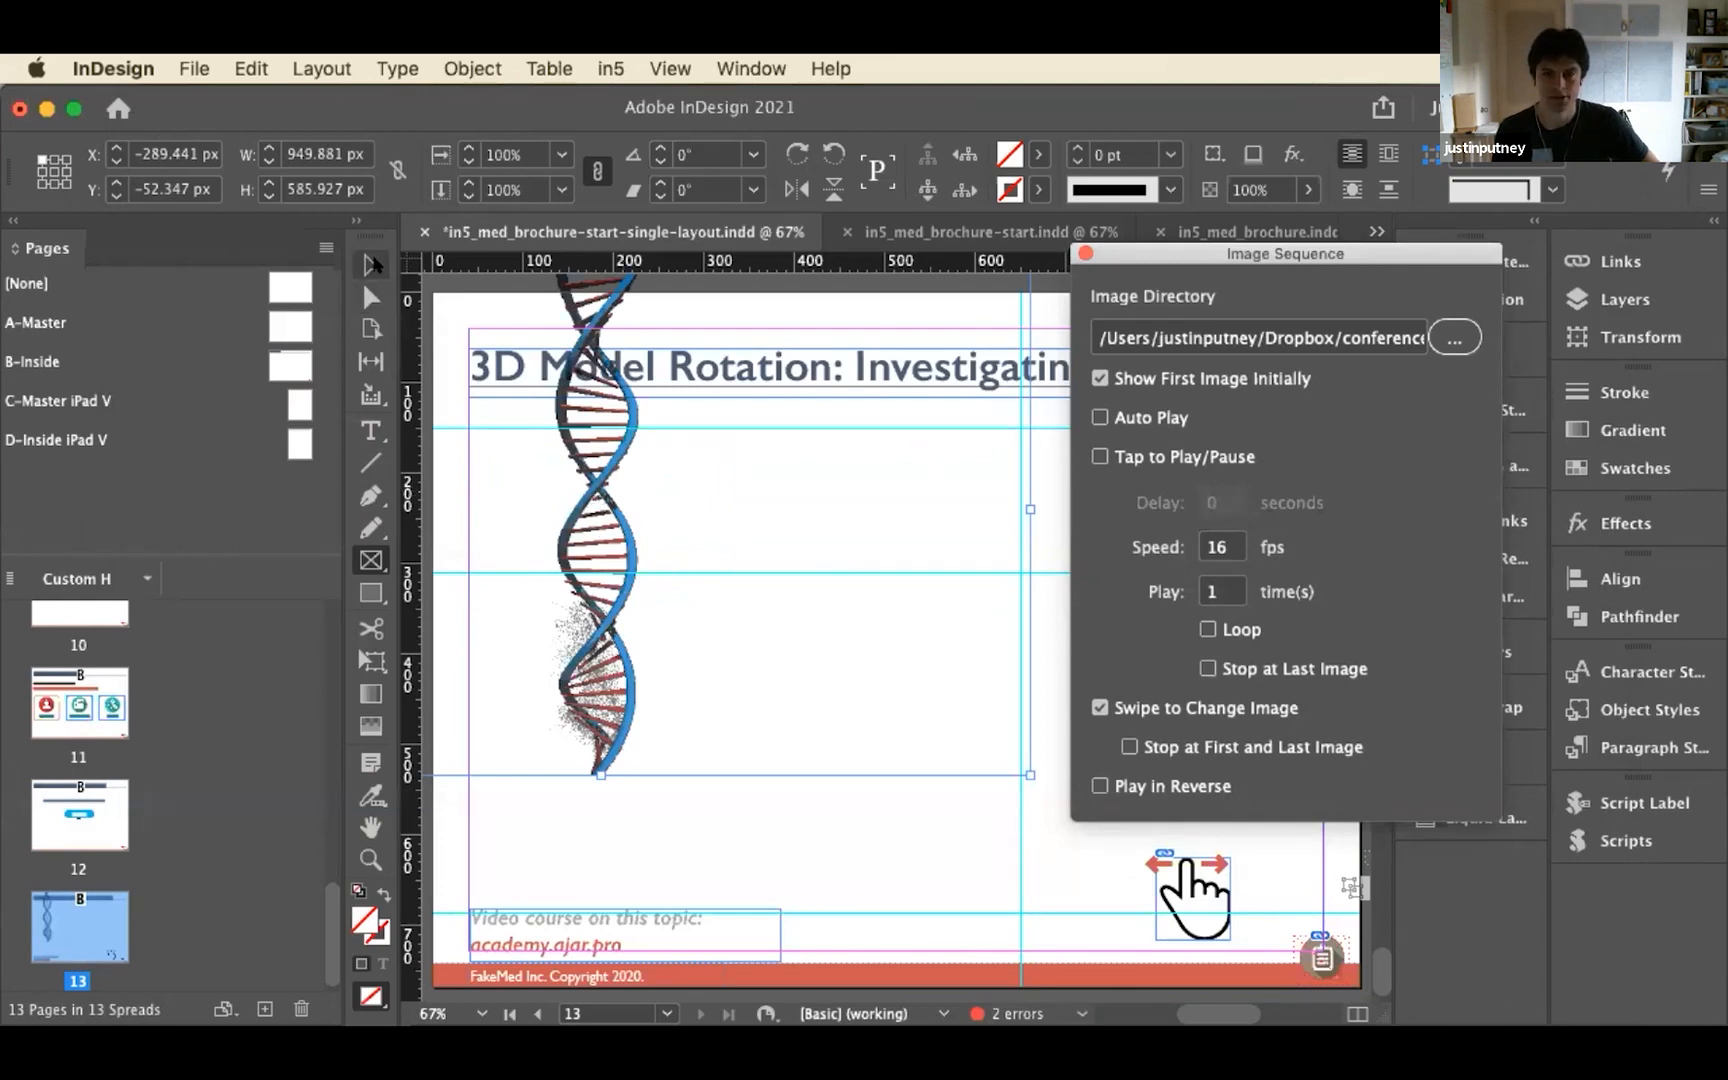
pyautogui.moveTo(612, 502); pyautogui.dragTo(912, 645)
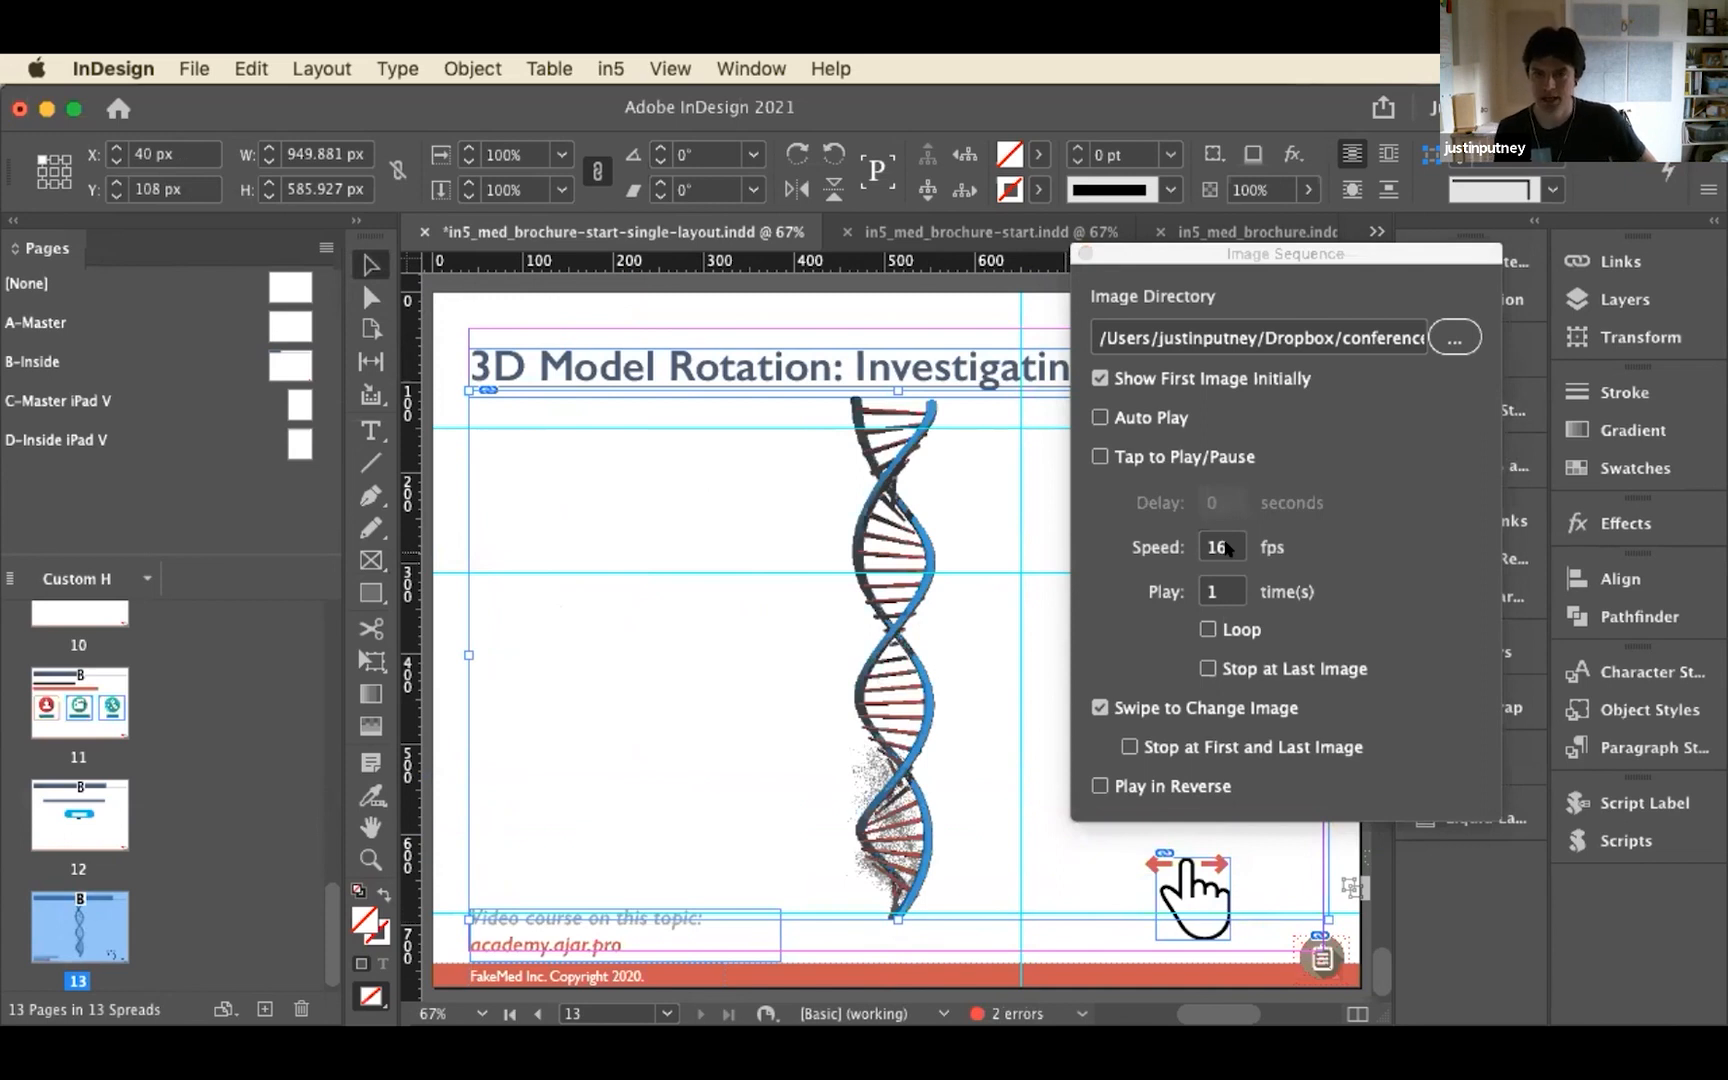
pyautogui.click(1099, 377)
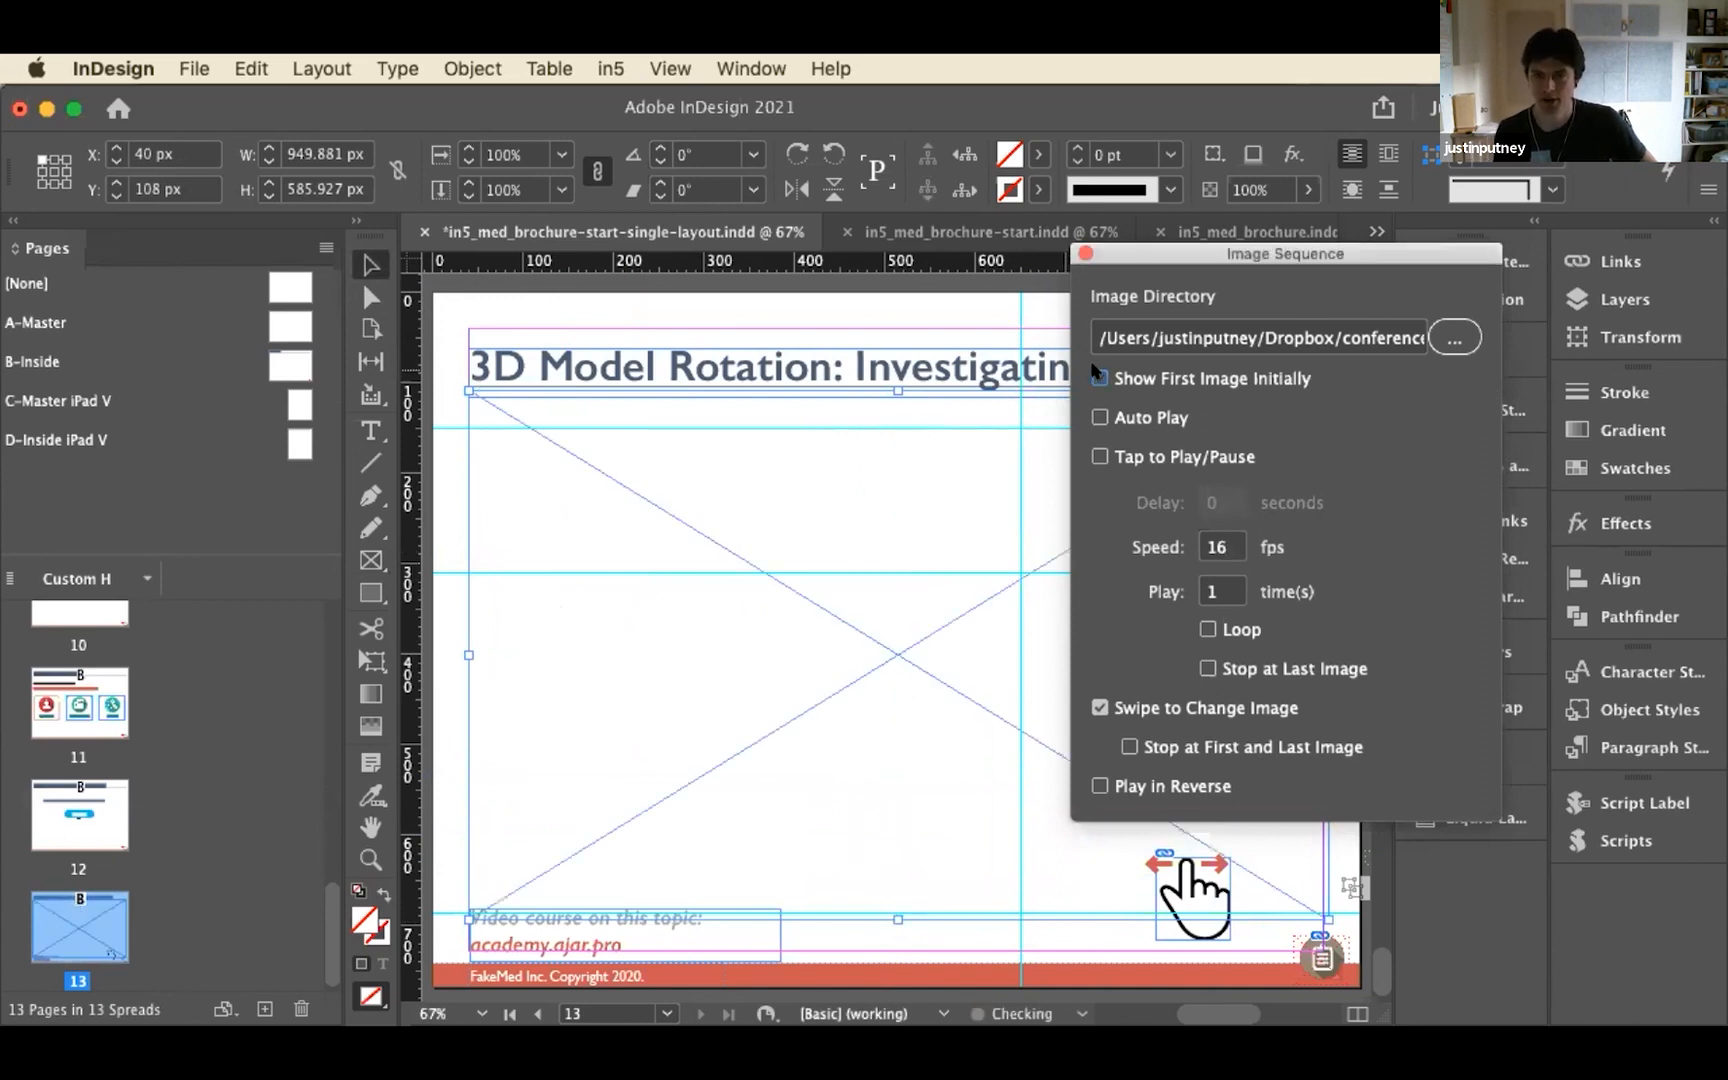
pyautogui.click(1099, 377)
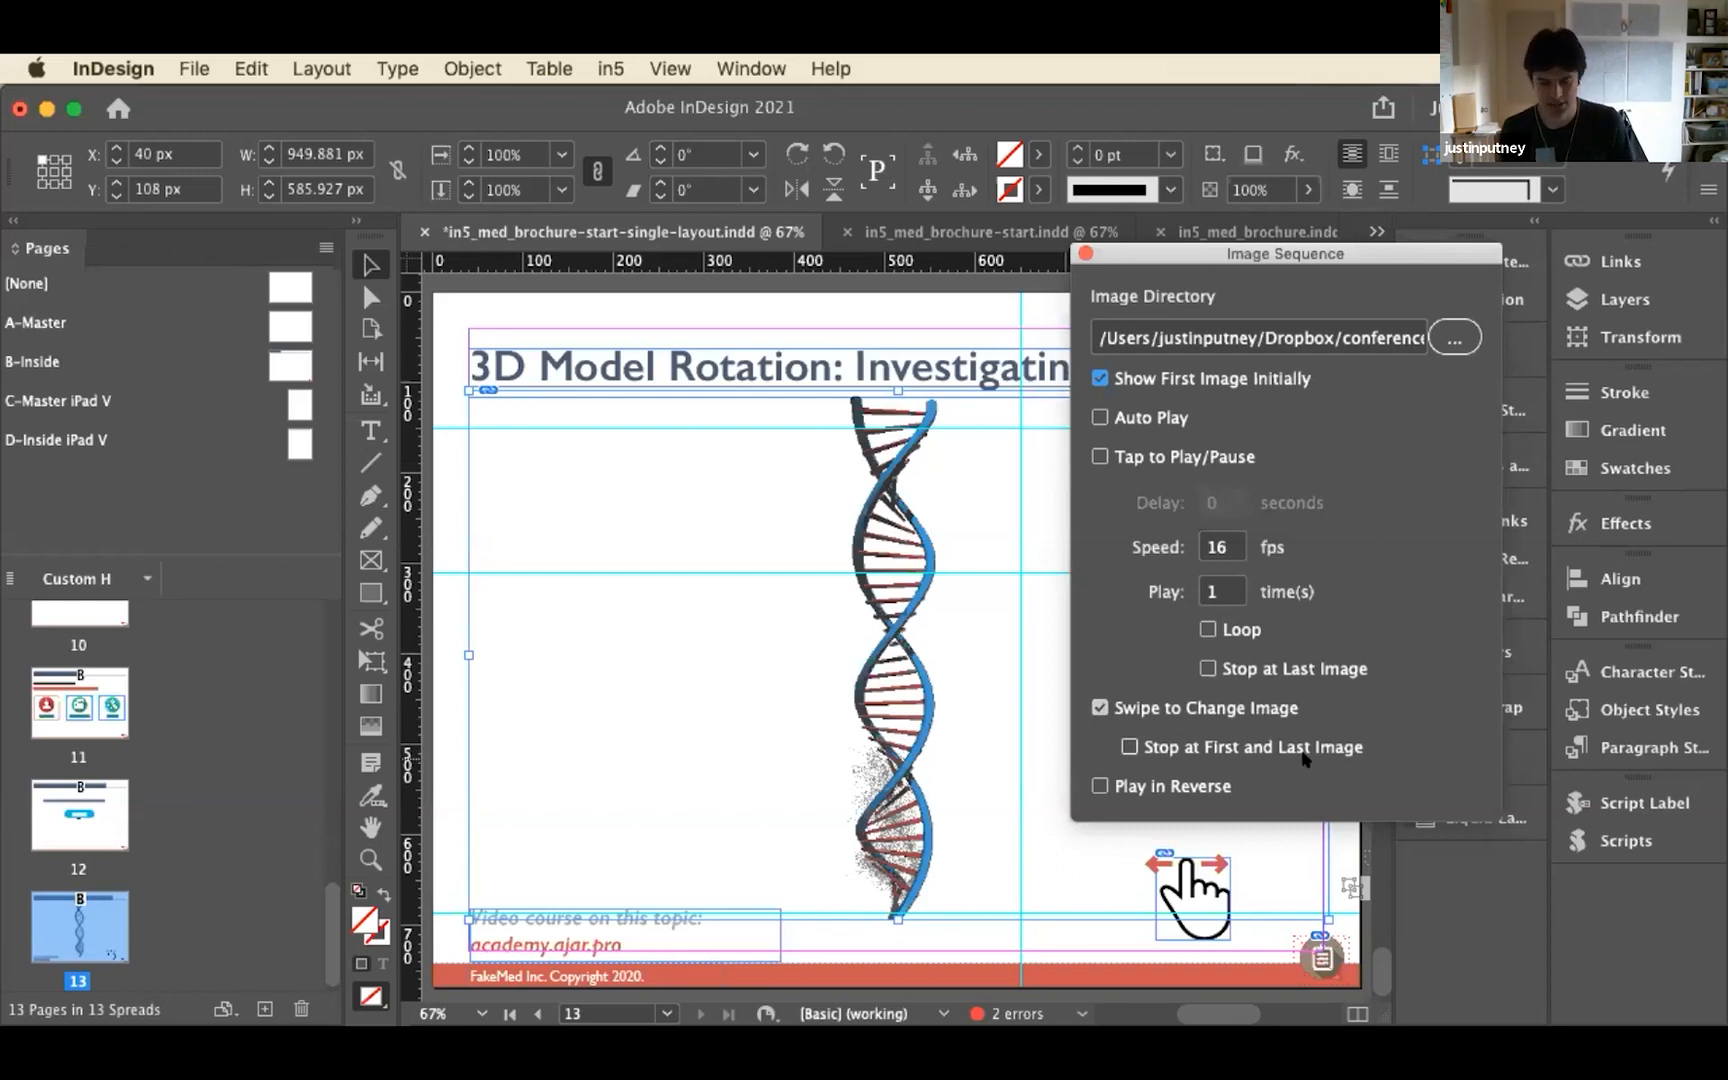
# View the DNA page in the Chrome output, return to InDesign and close the Image Sequence panel
pyautogui.press('super+Tab')
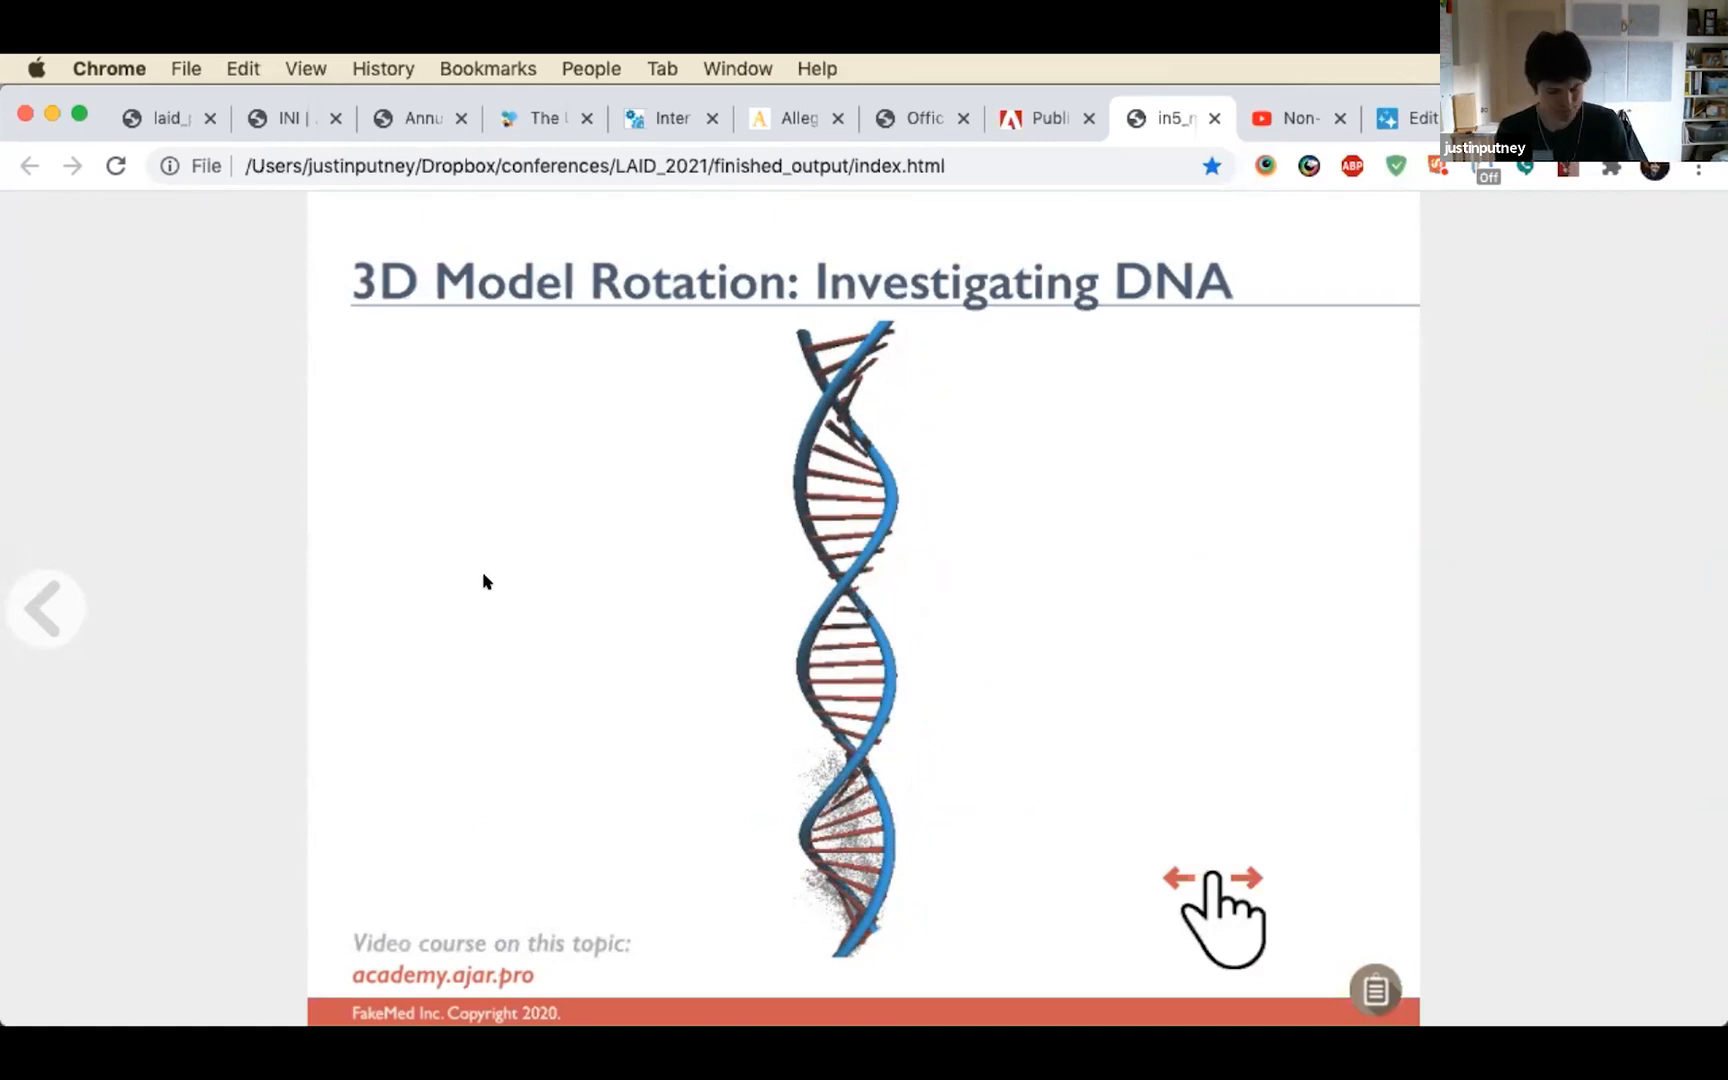
pyautogui.press('super+Tab')
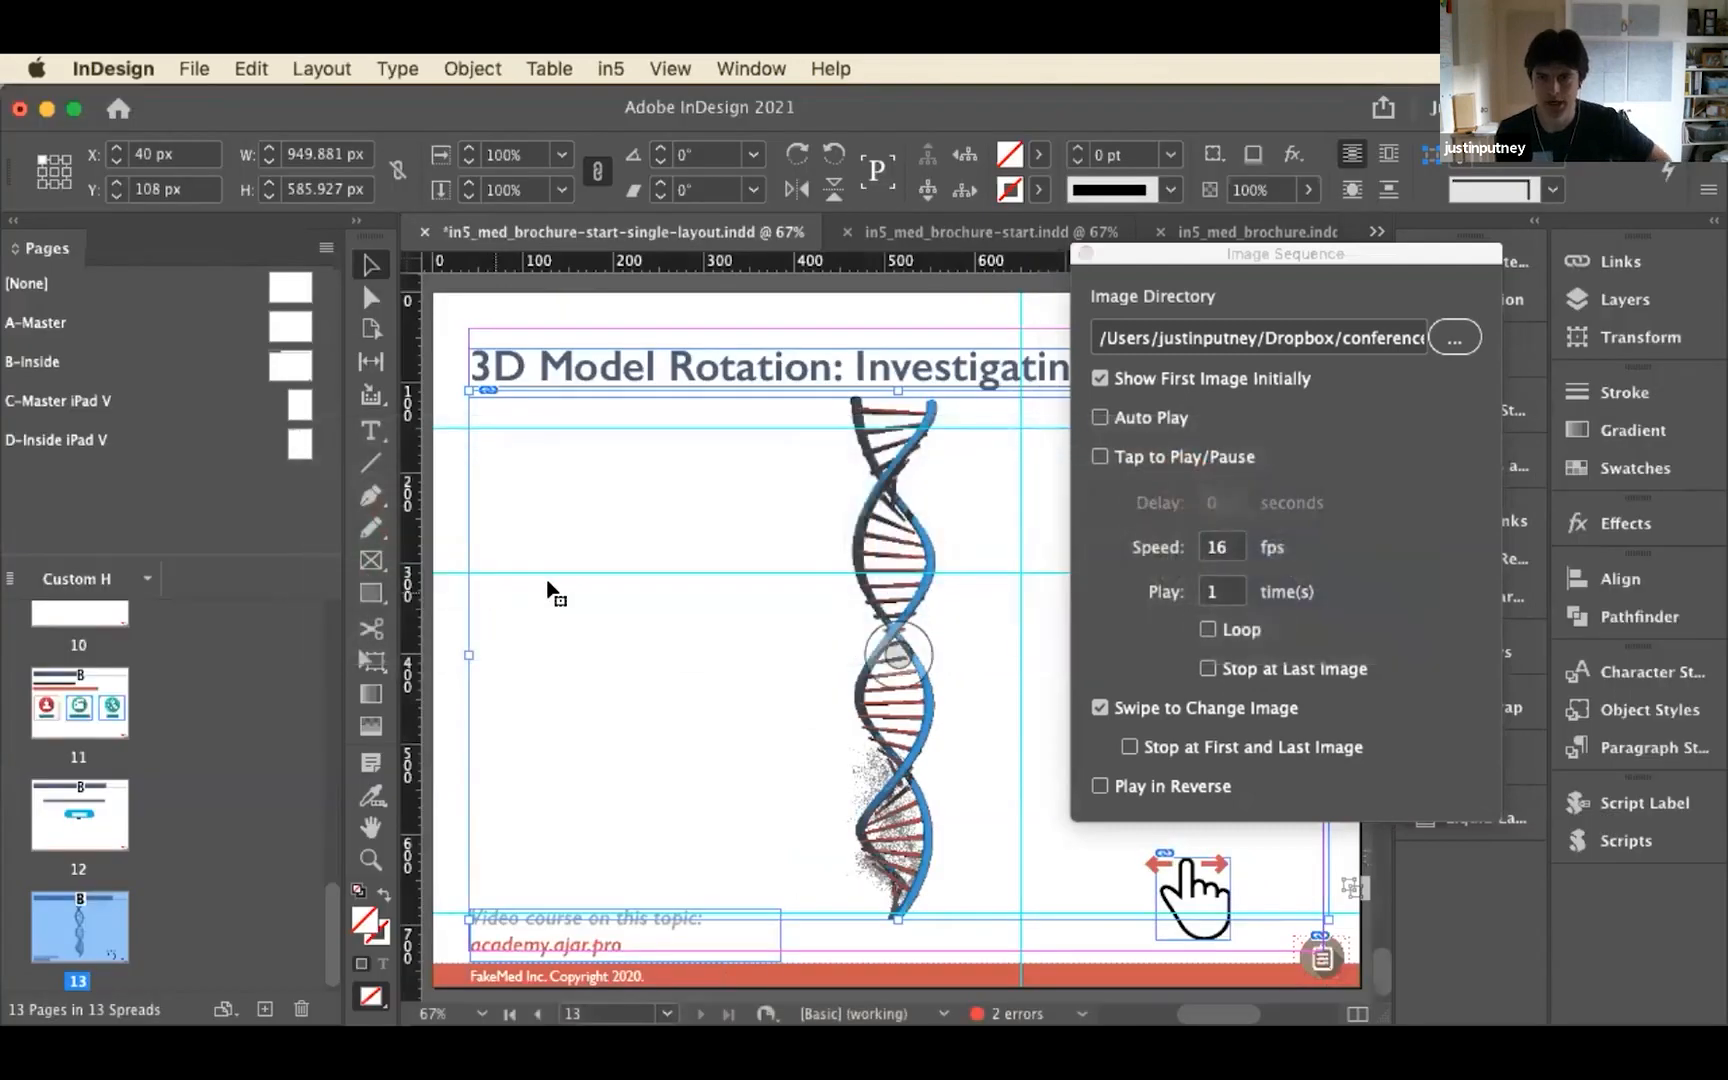
pyautogui.click(1086, 256)
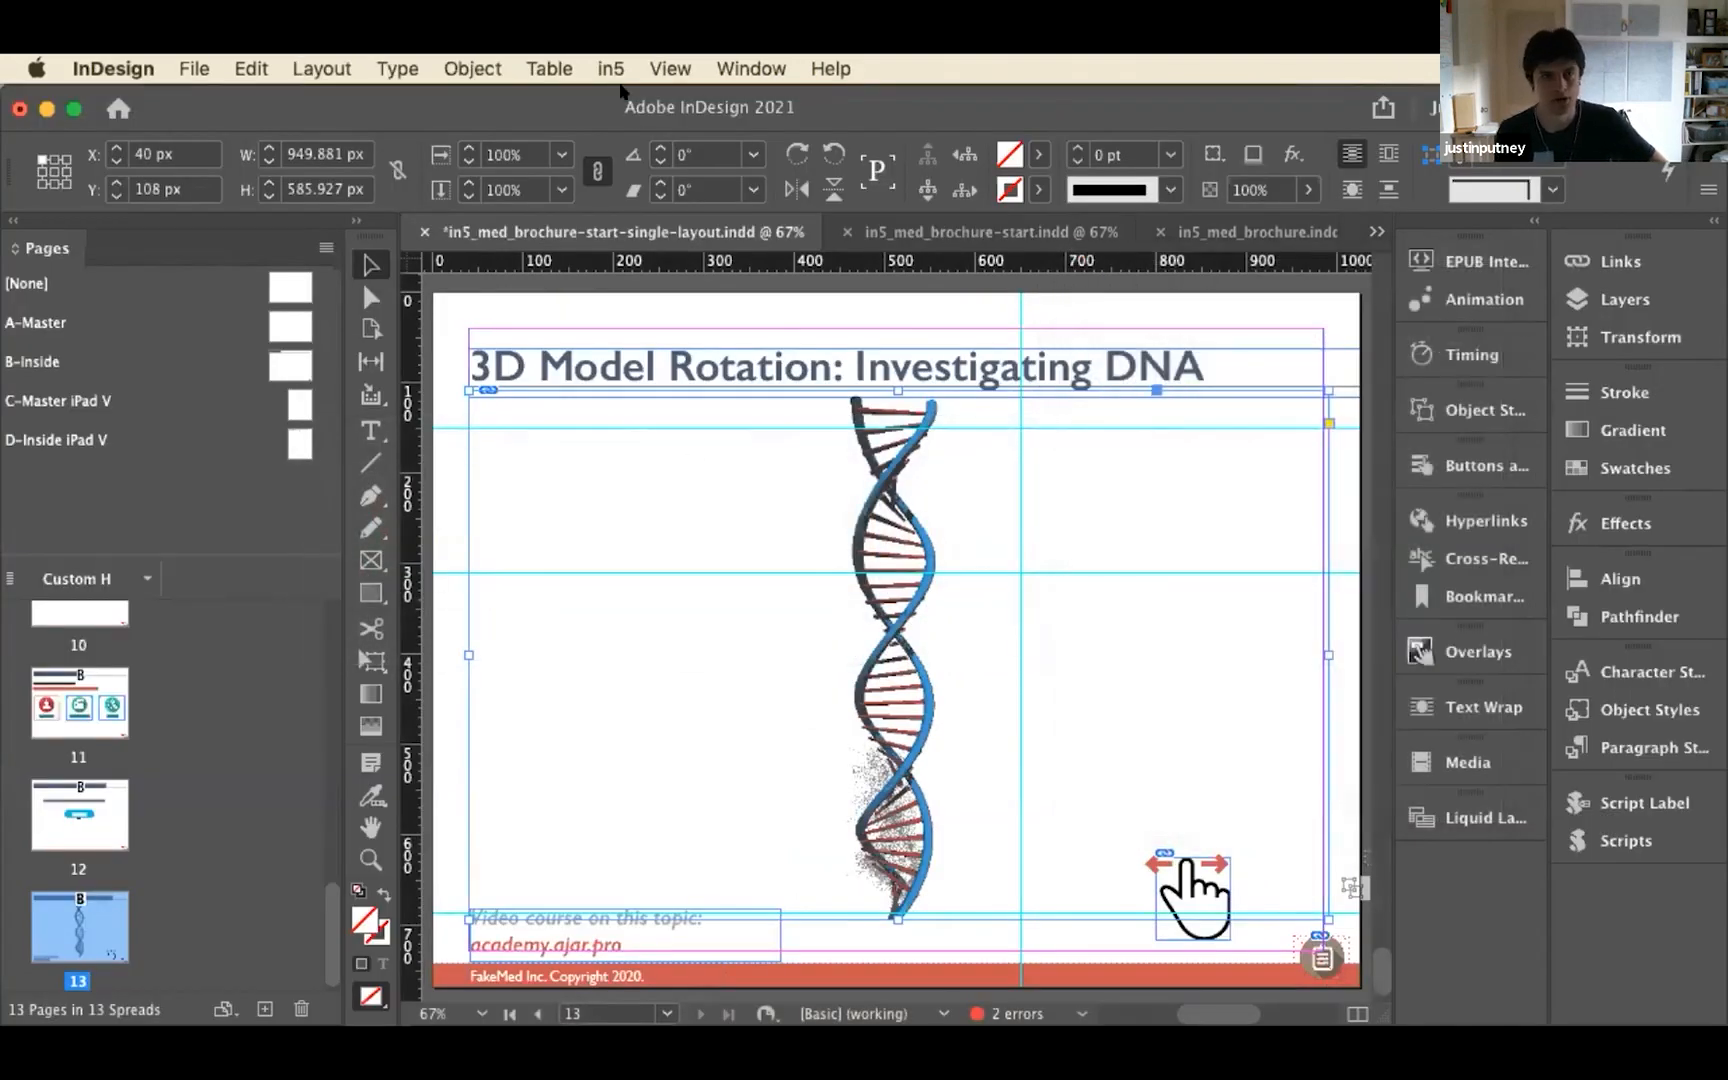
pyautogui.click(596, 66)
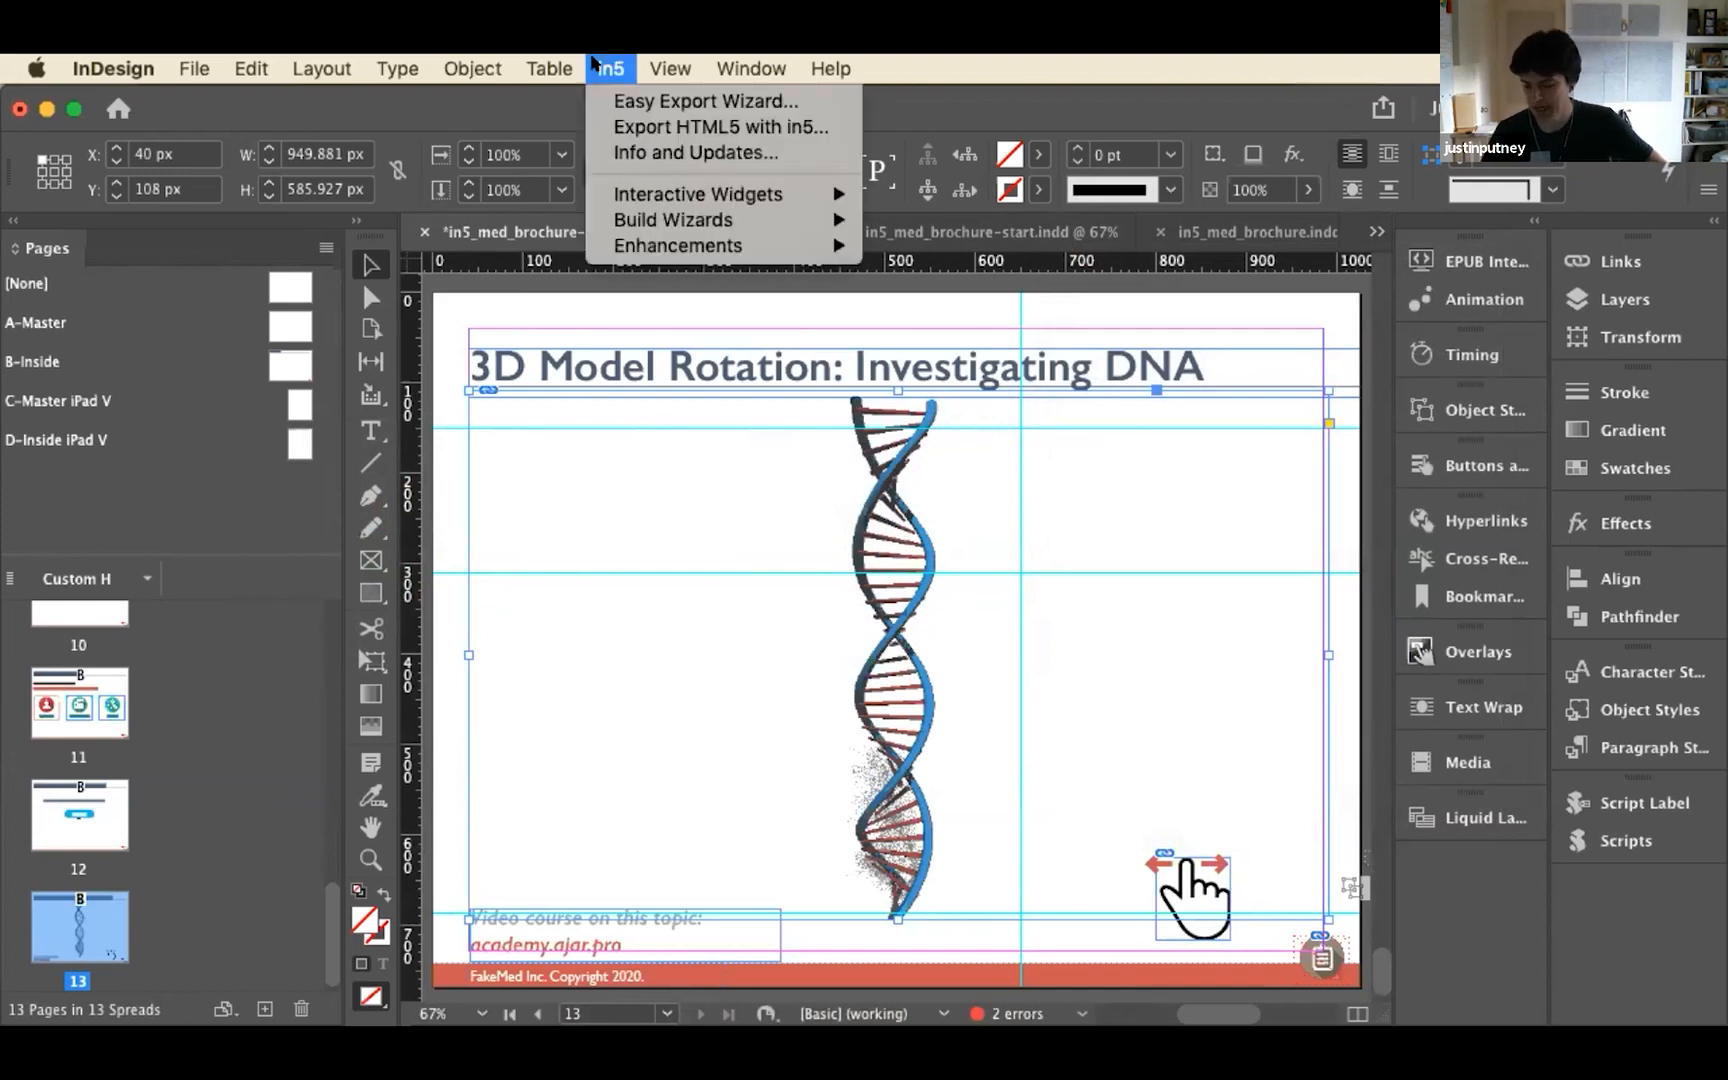
pyautogui.click(596, 66)
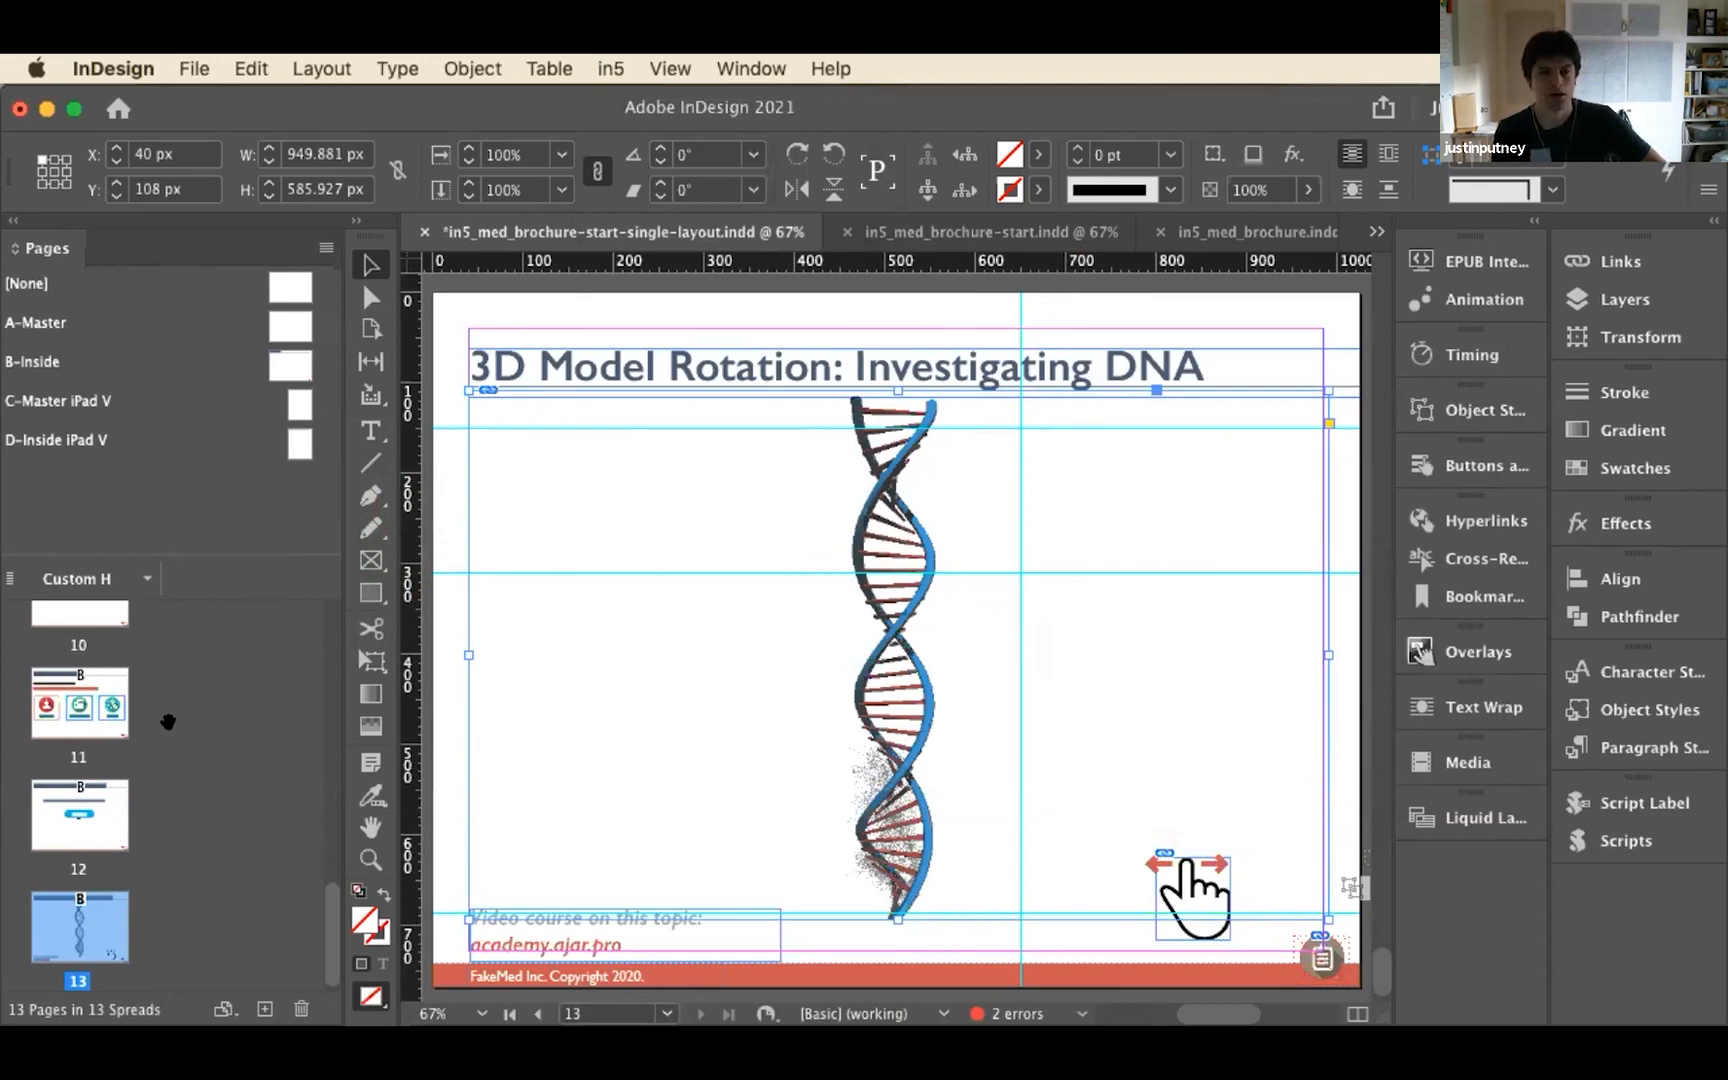
# Look over the page thumbnails up to page 1 and switch to in5_med_brochure.indd to view its Custom H and iPad V layouts
pyautogui.scroll(3, 168, 721)
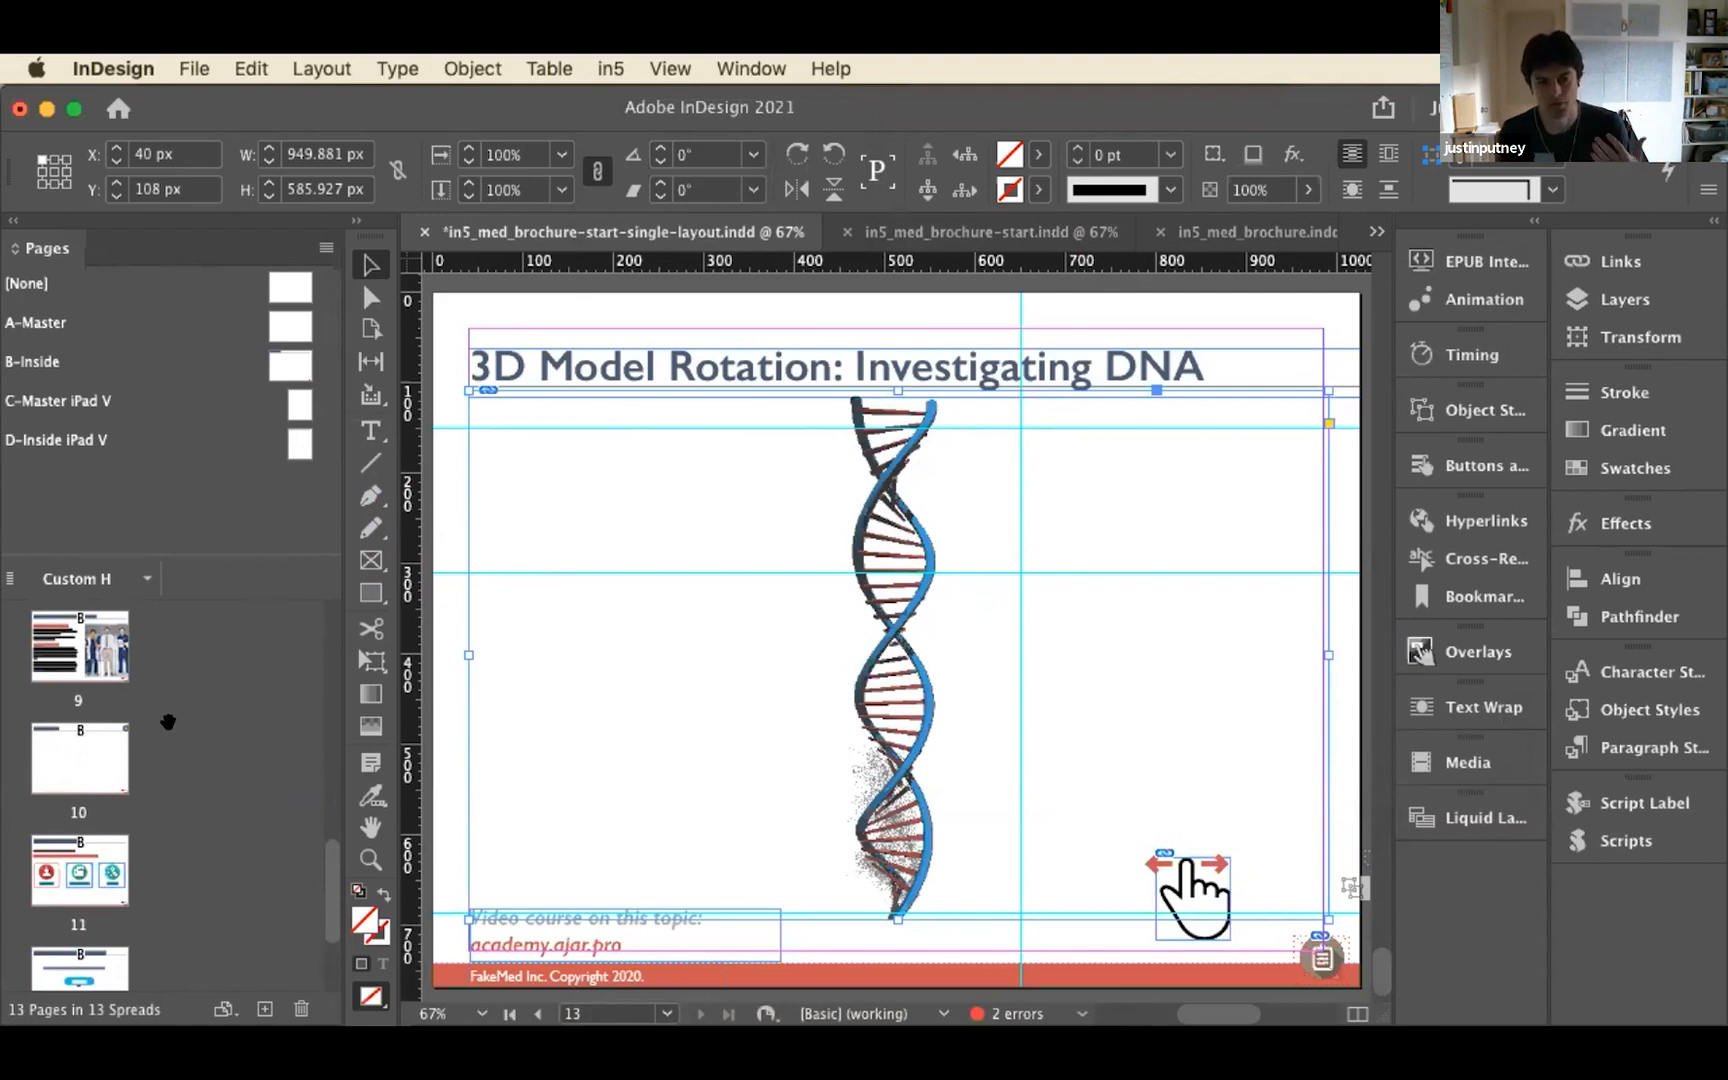
pyautogui.scroll(10, 168, 722)
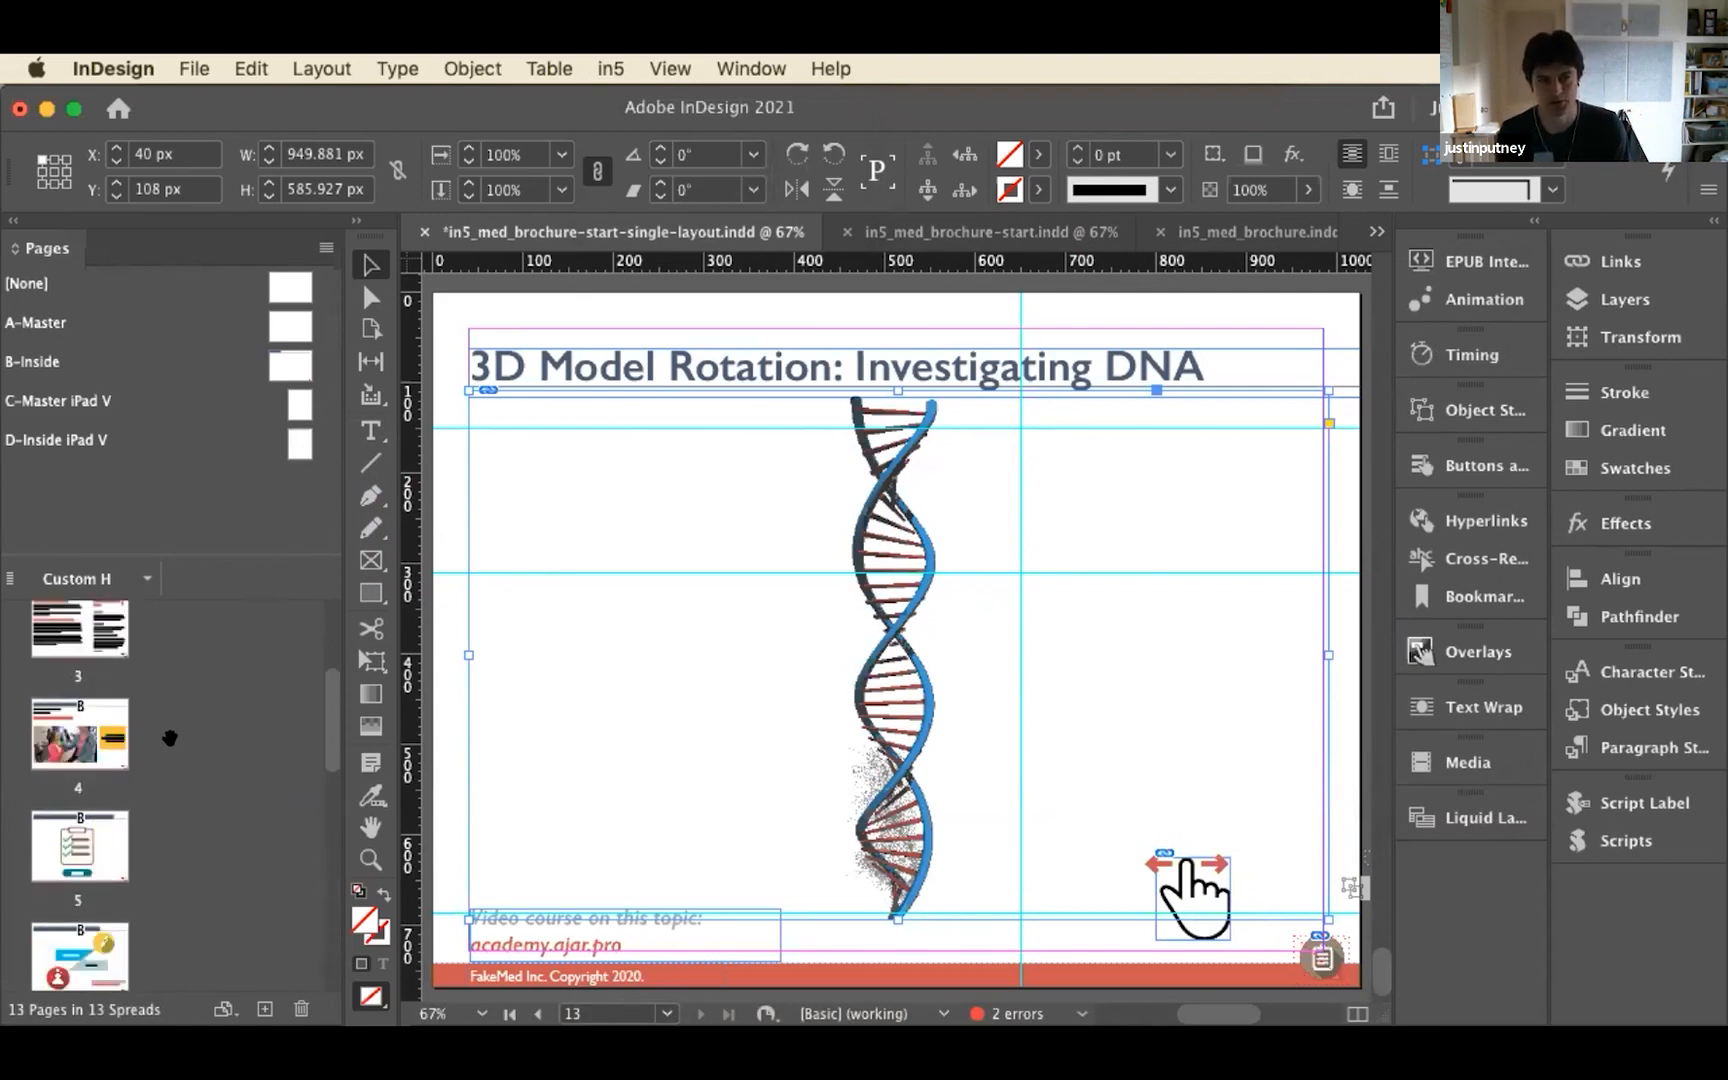
pyautogui.scroll(3, 169, 738)
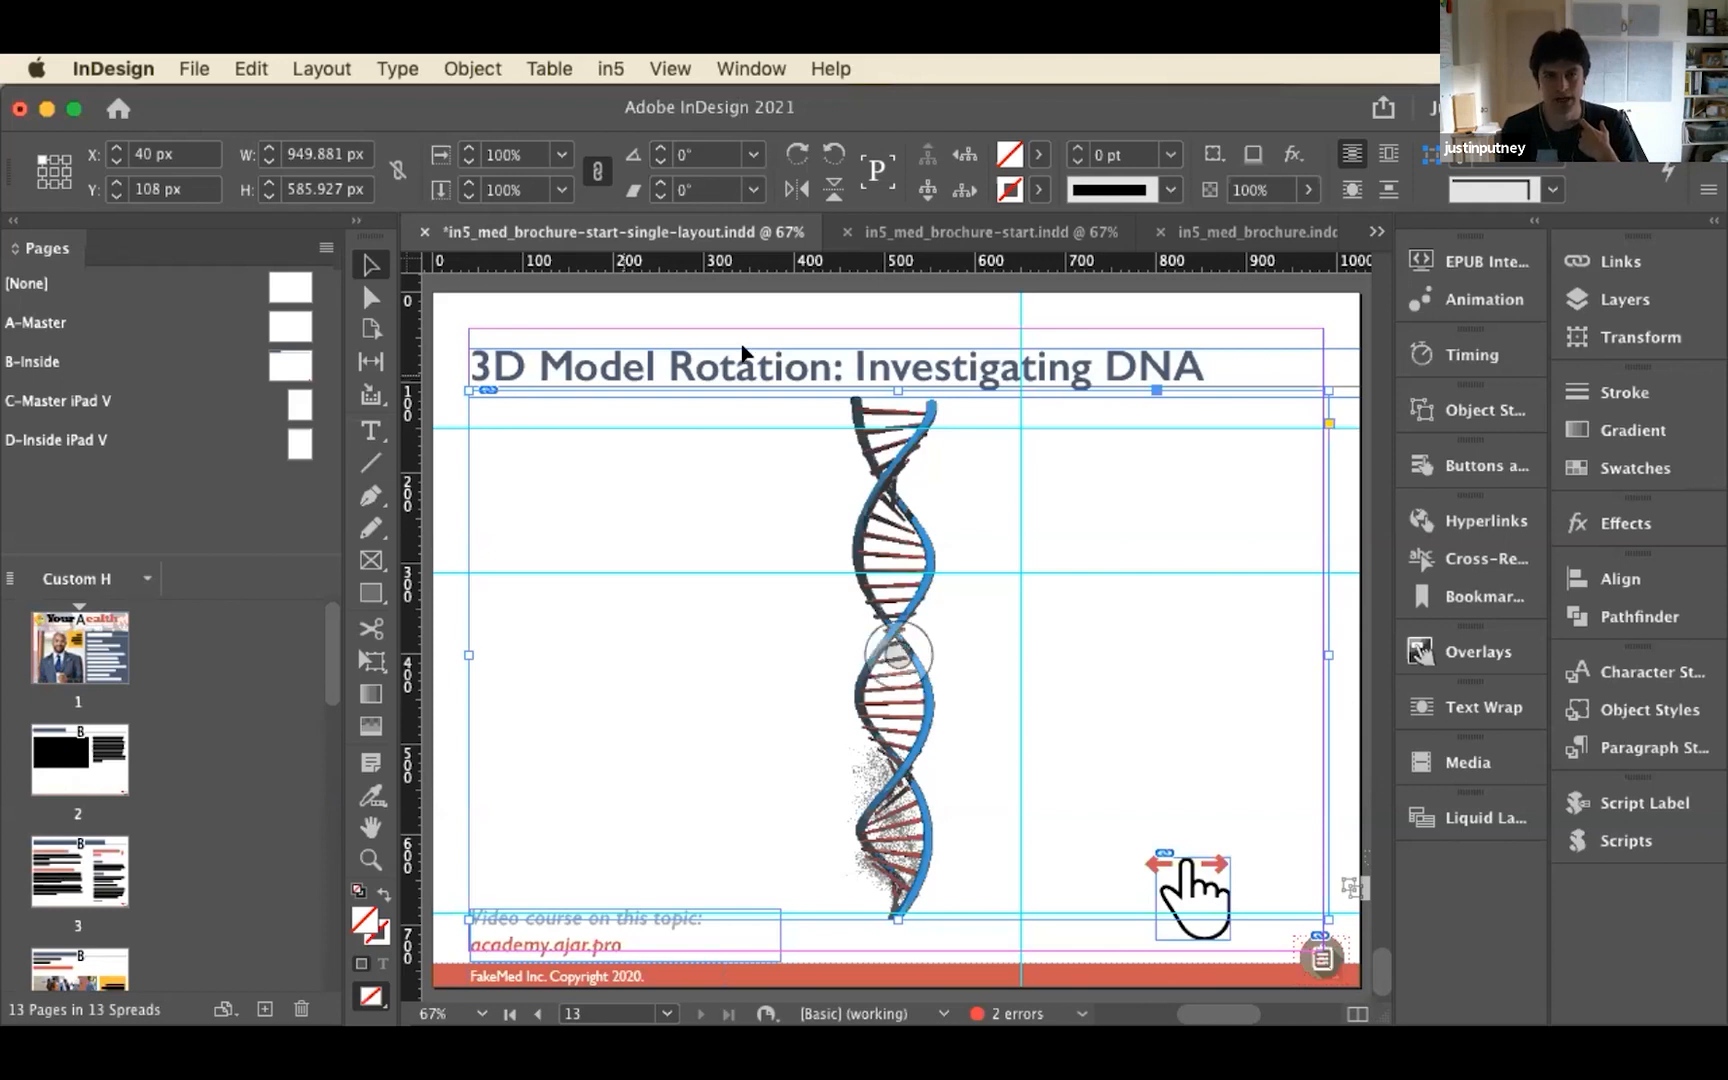
pyautogui.click(1190, 231)
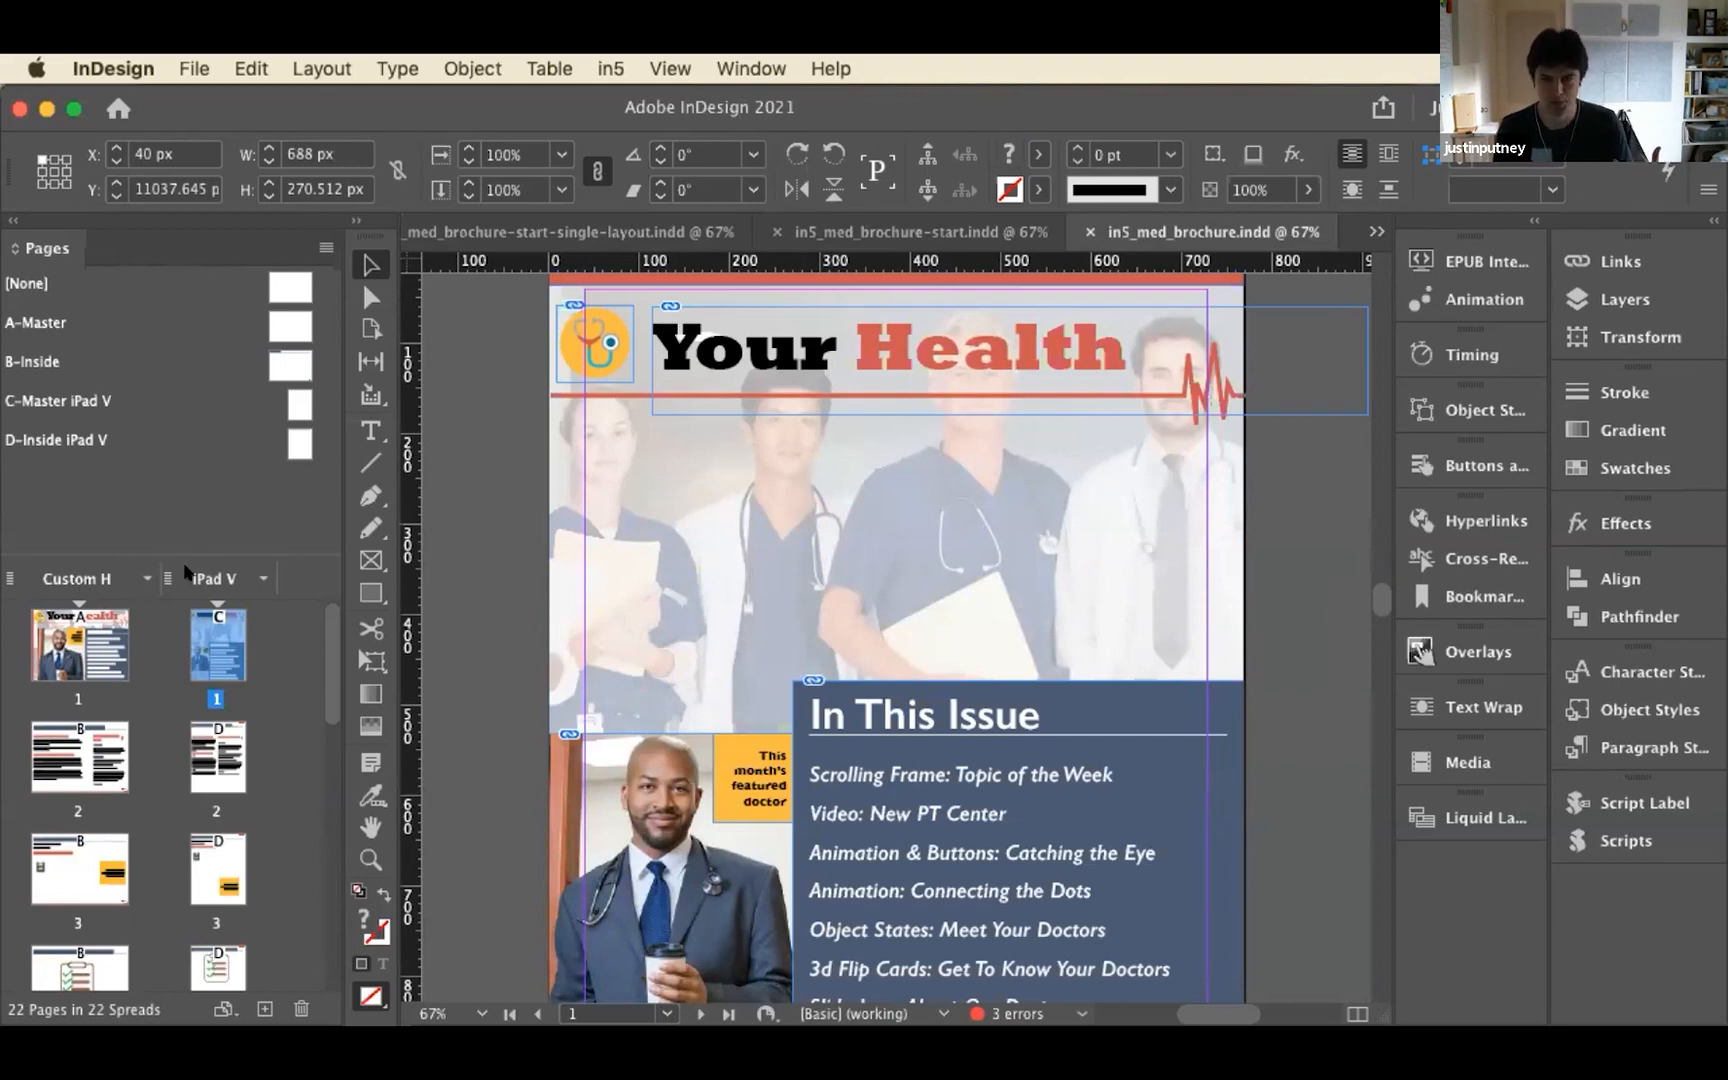
# Return to in5_med_brochure-start-single-layout.indd and go to page 1
pyautogui.click(470, 232)
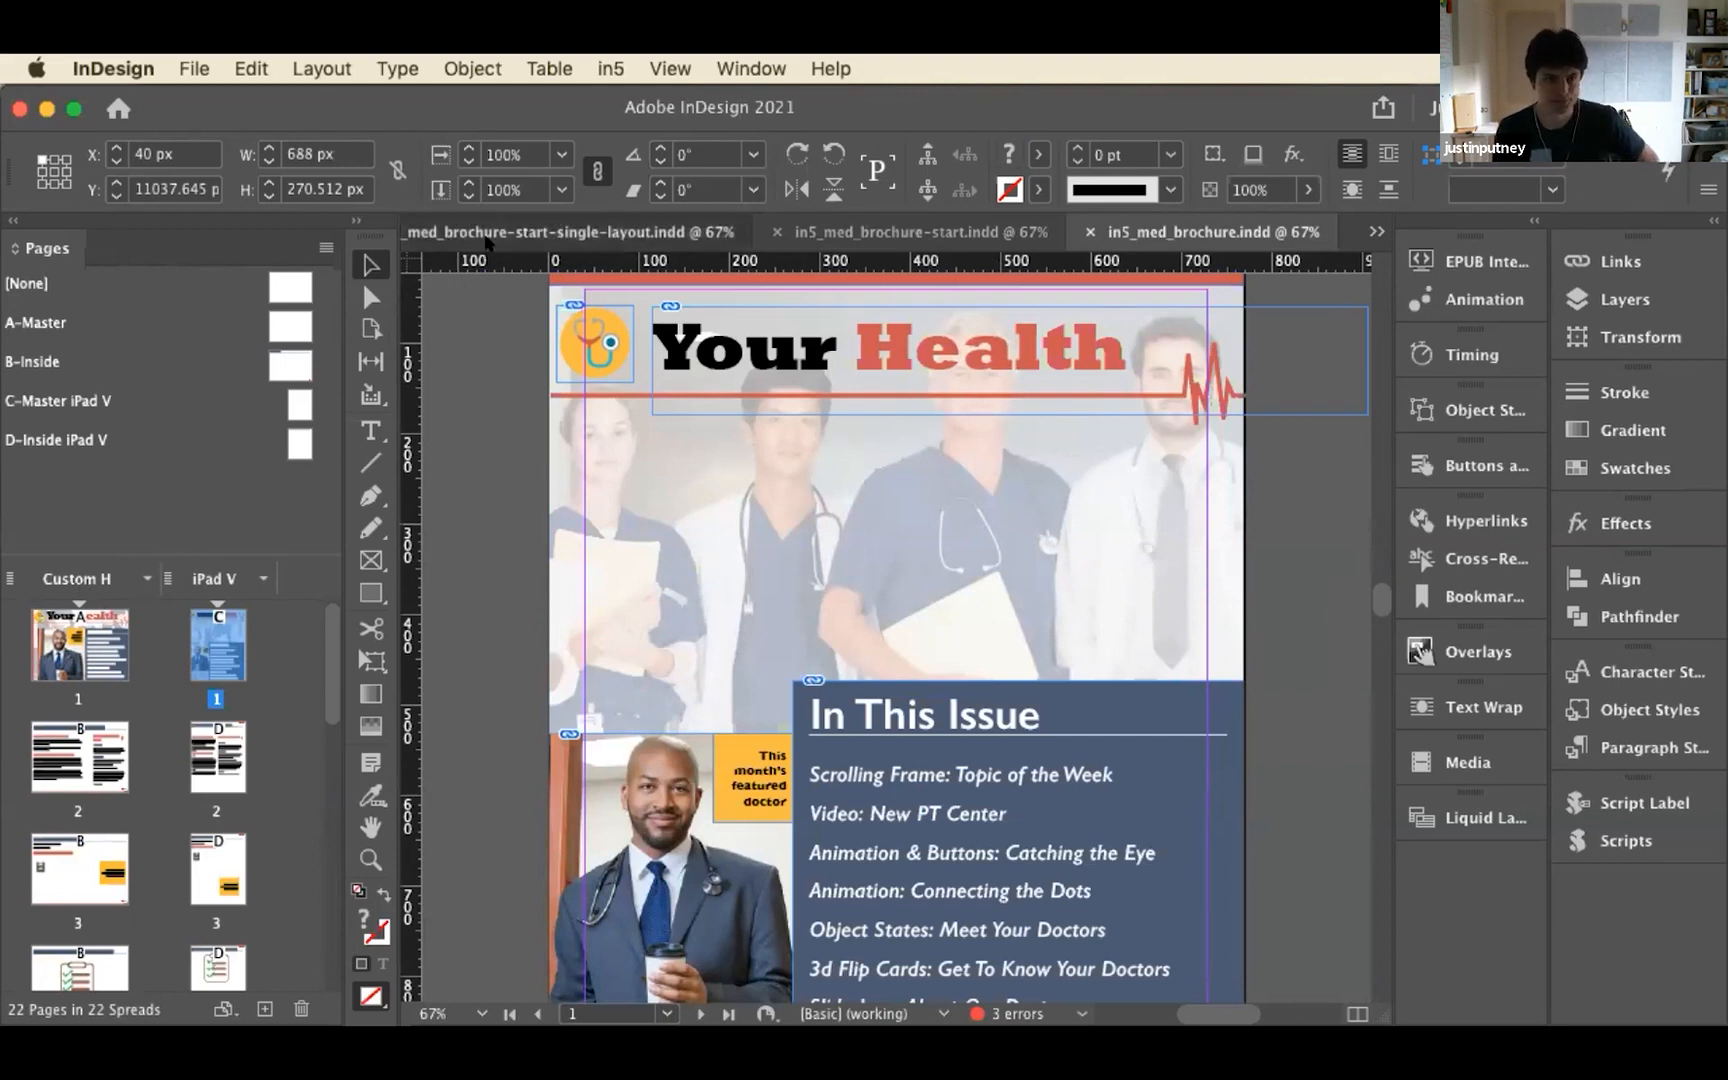
pyautogui.scroll(10, 150, 610)
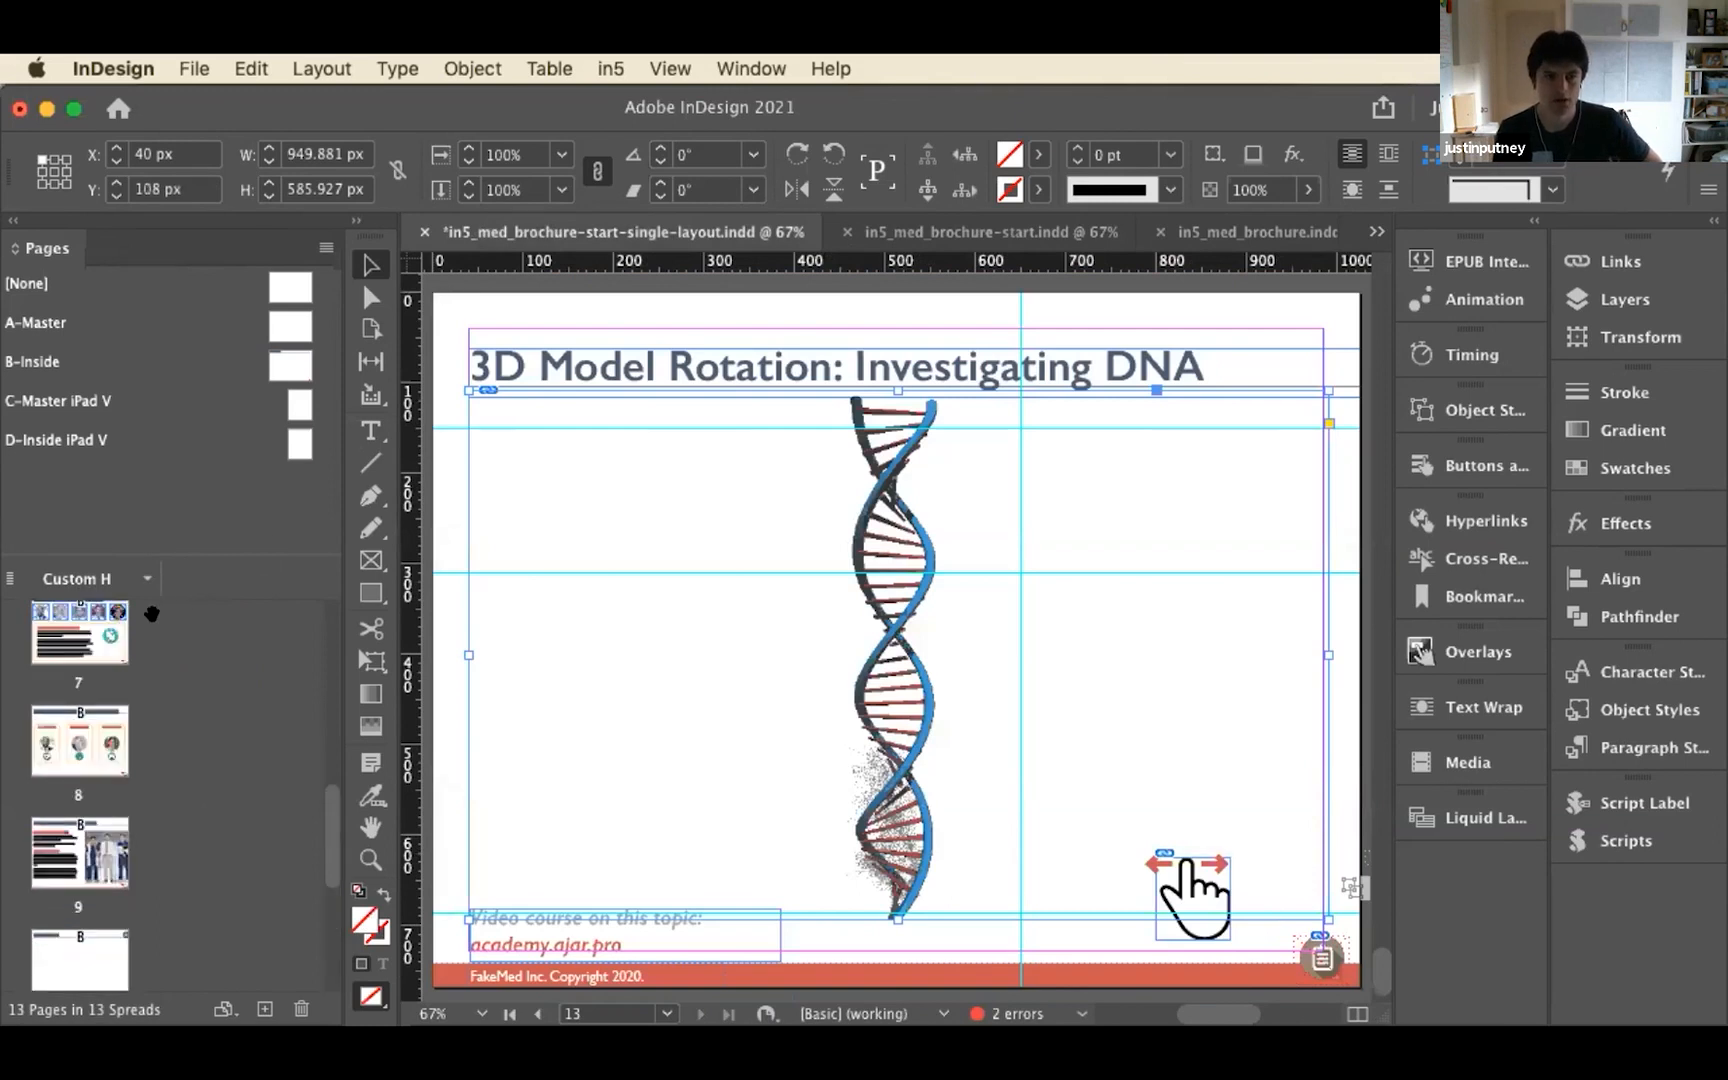
pyautogui.scroll(3, 130, 612)
pyautogui.doubleClick(118, 628)
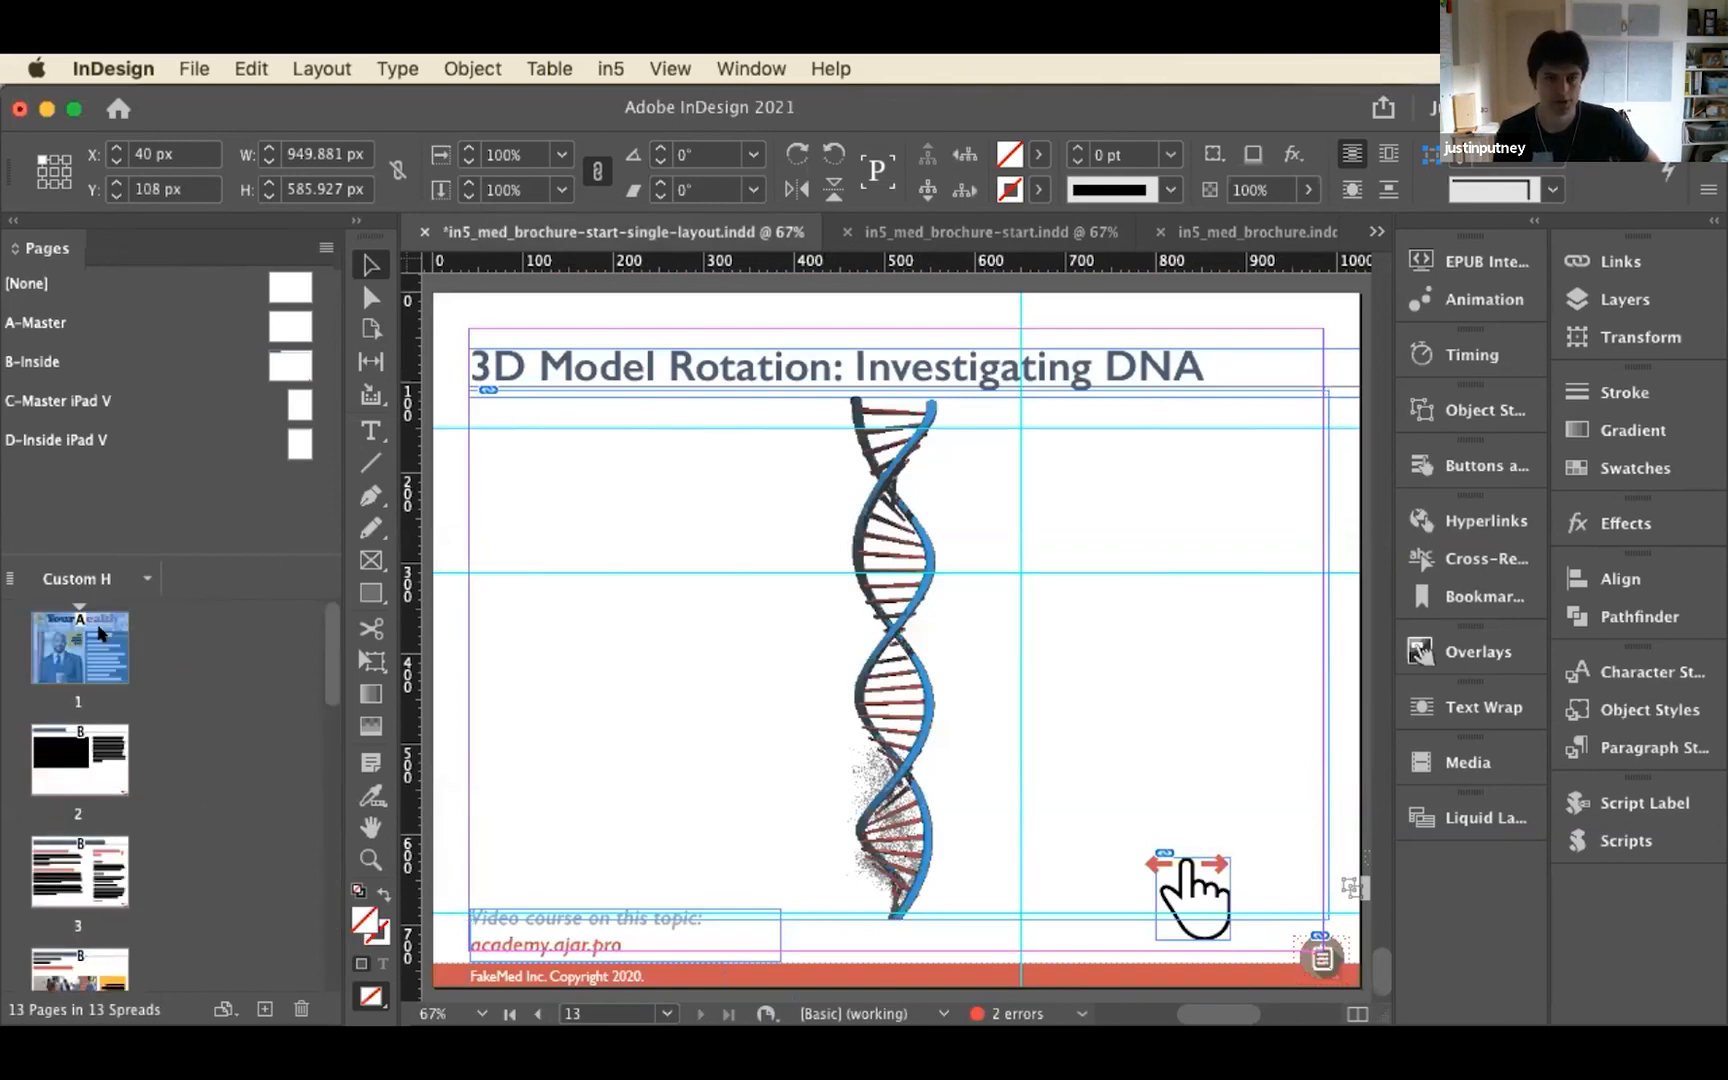
pyautogui.click(146, 578)
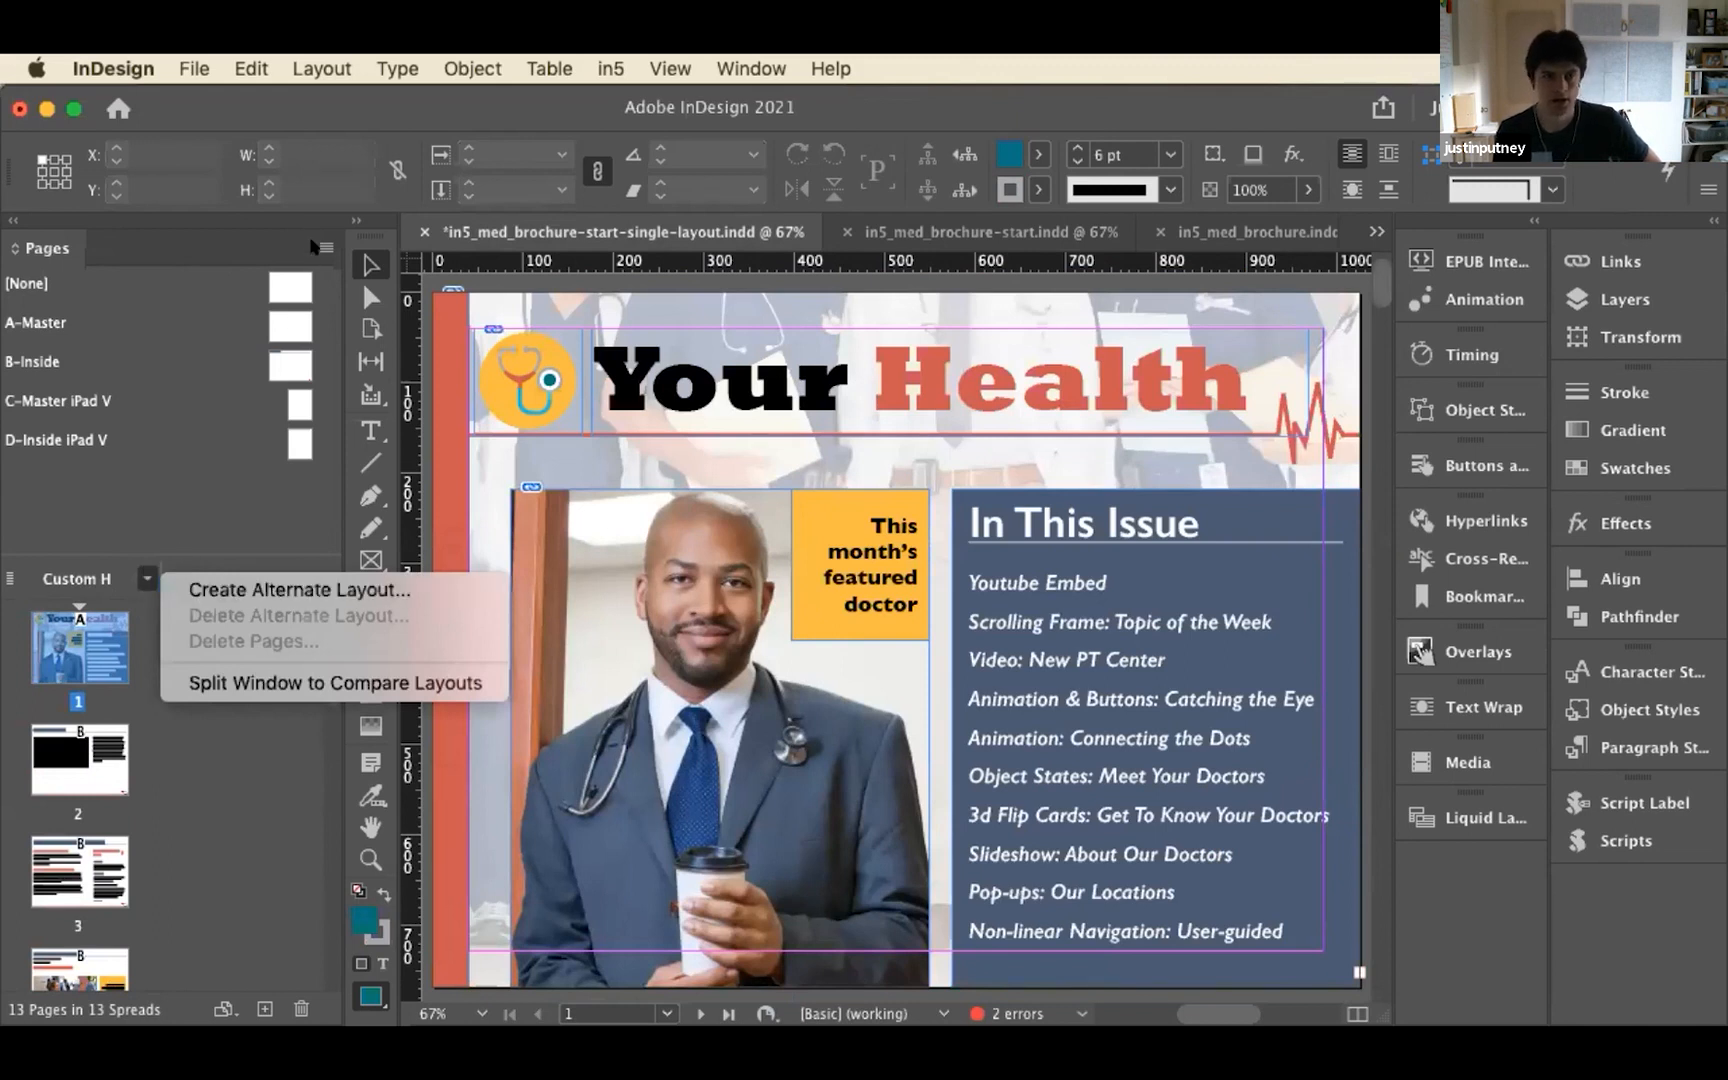
pyautogui.click(316, 246)
pyautogui.click(325, 247)
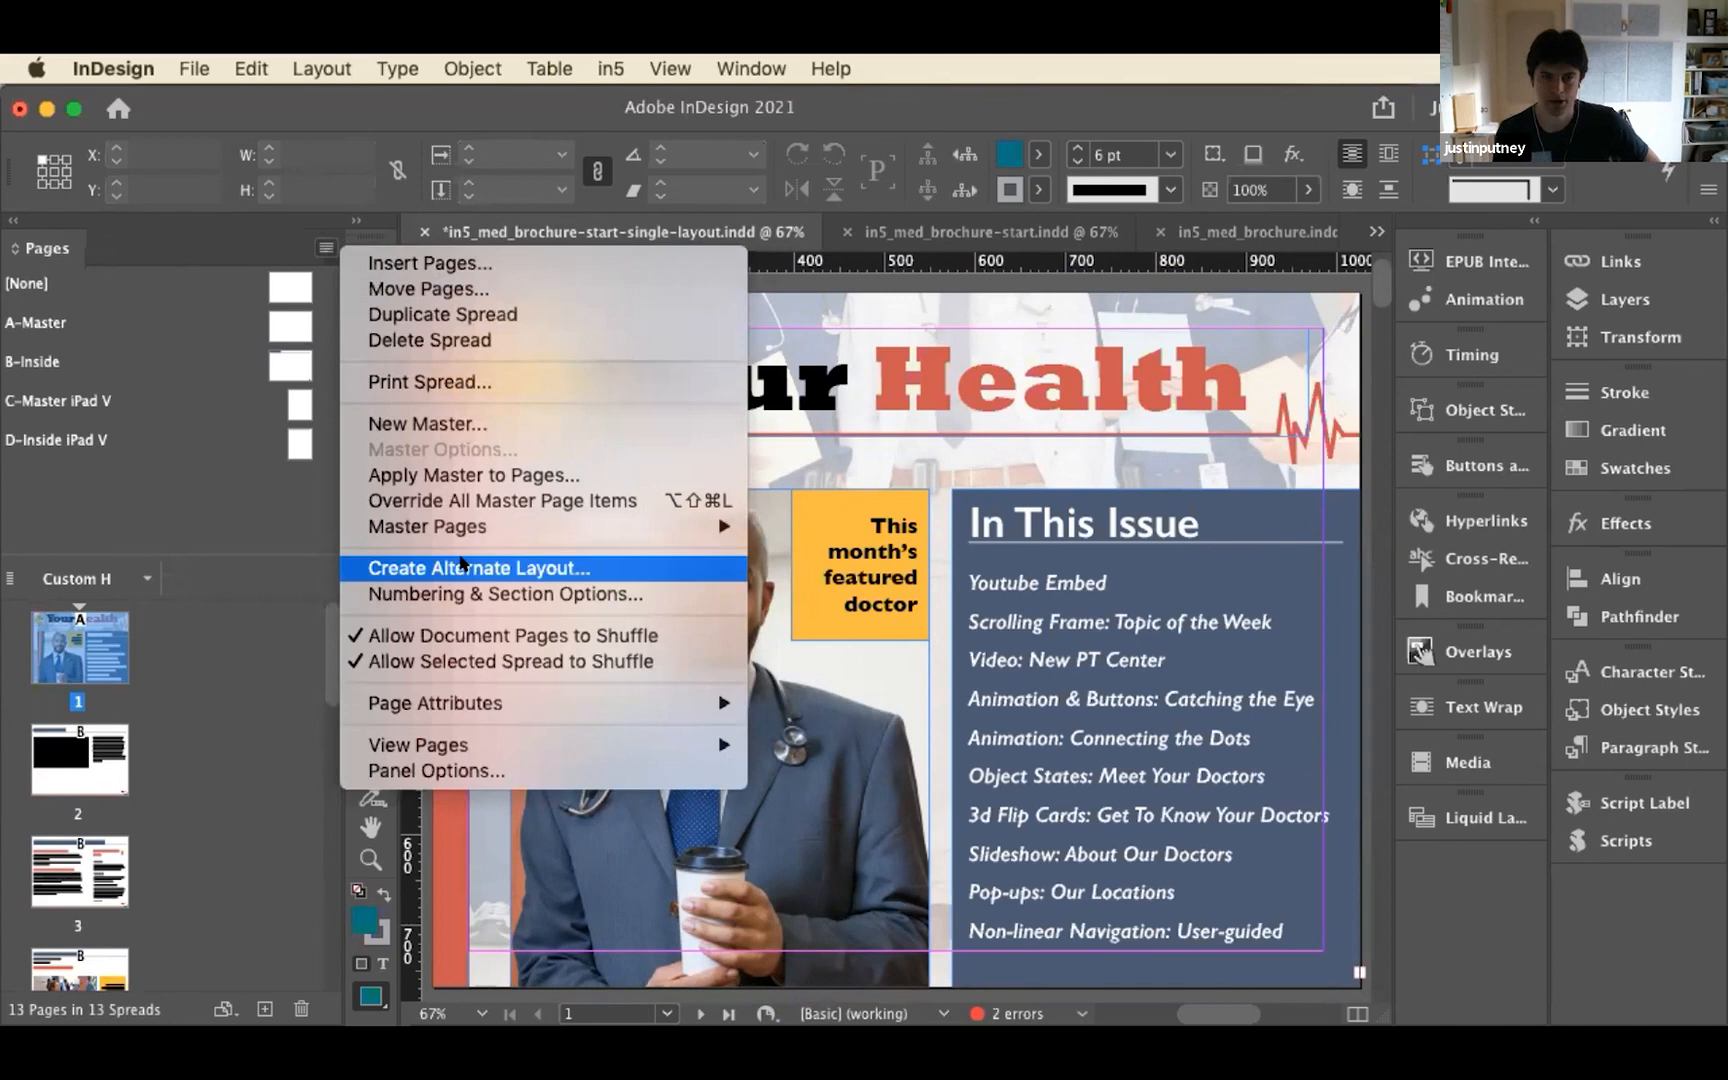
pyautogui.click(316, 64)
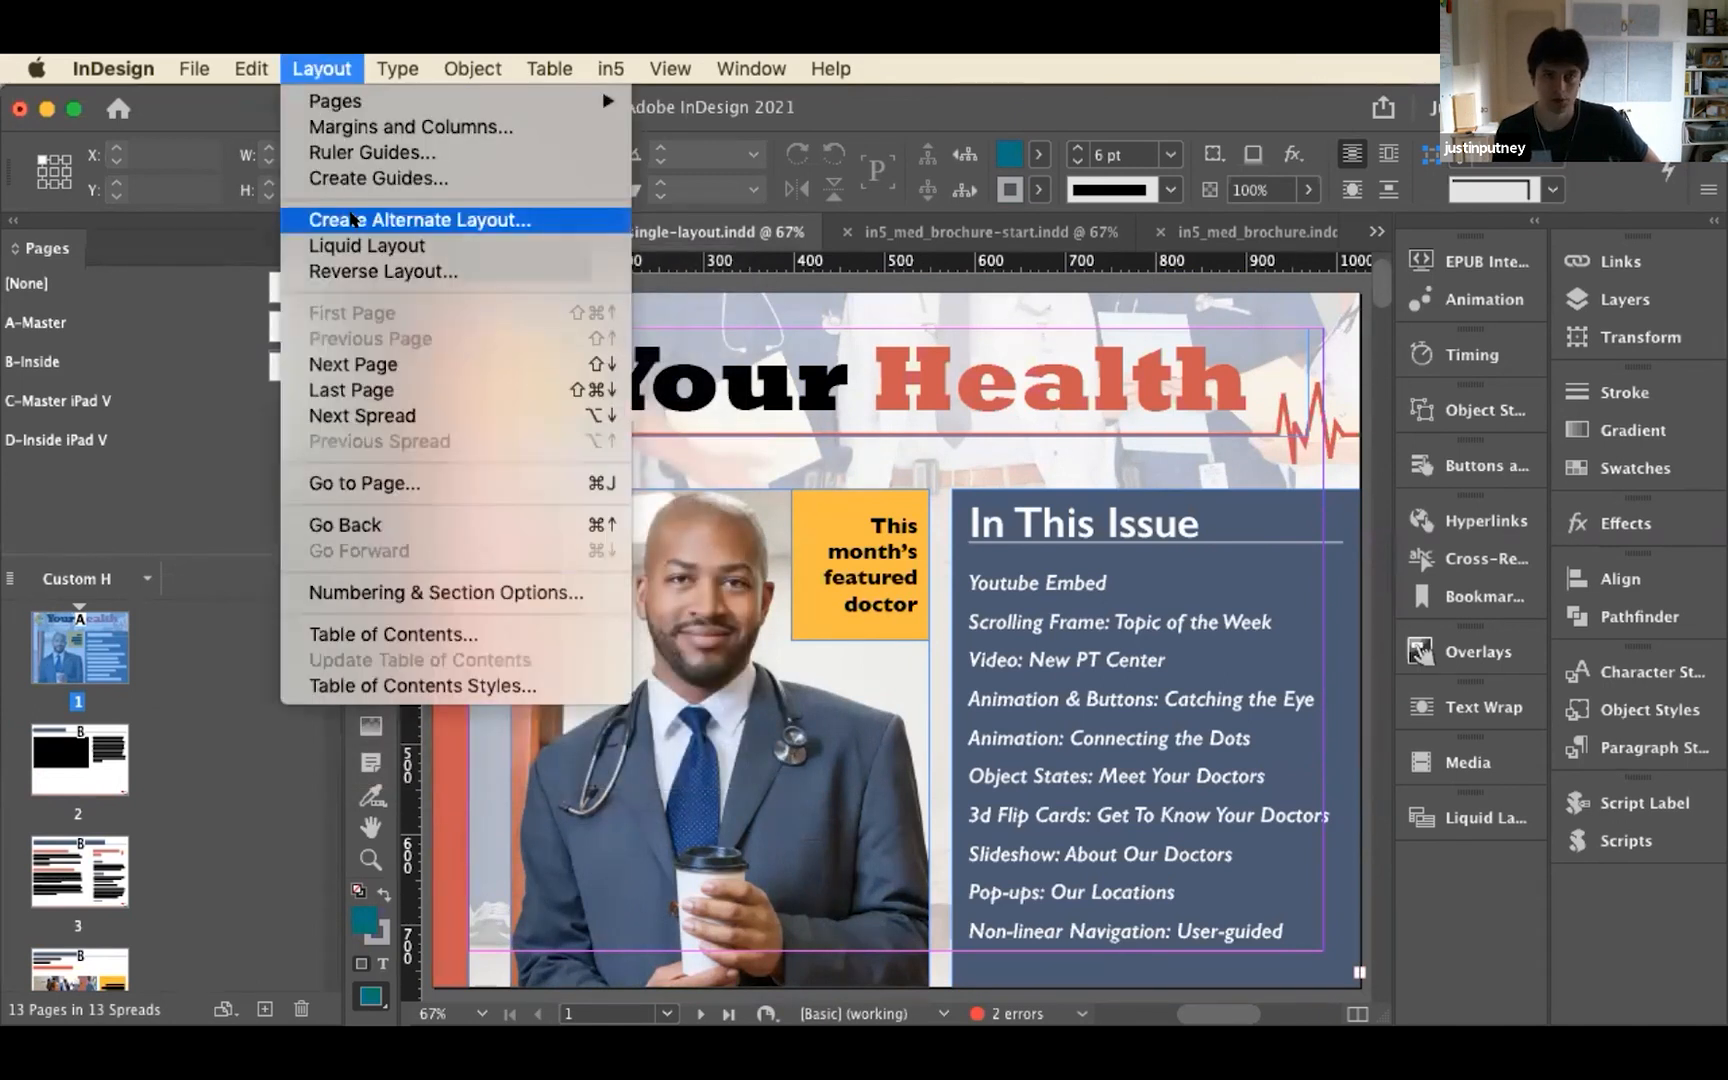
pyautogui.click(140, 585)
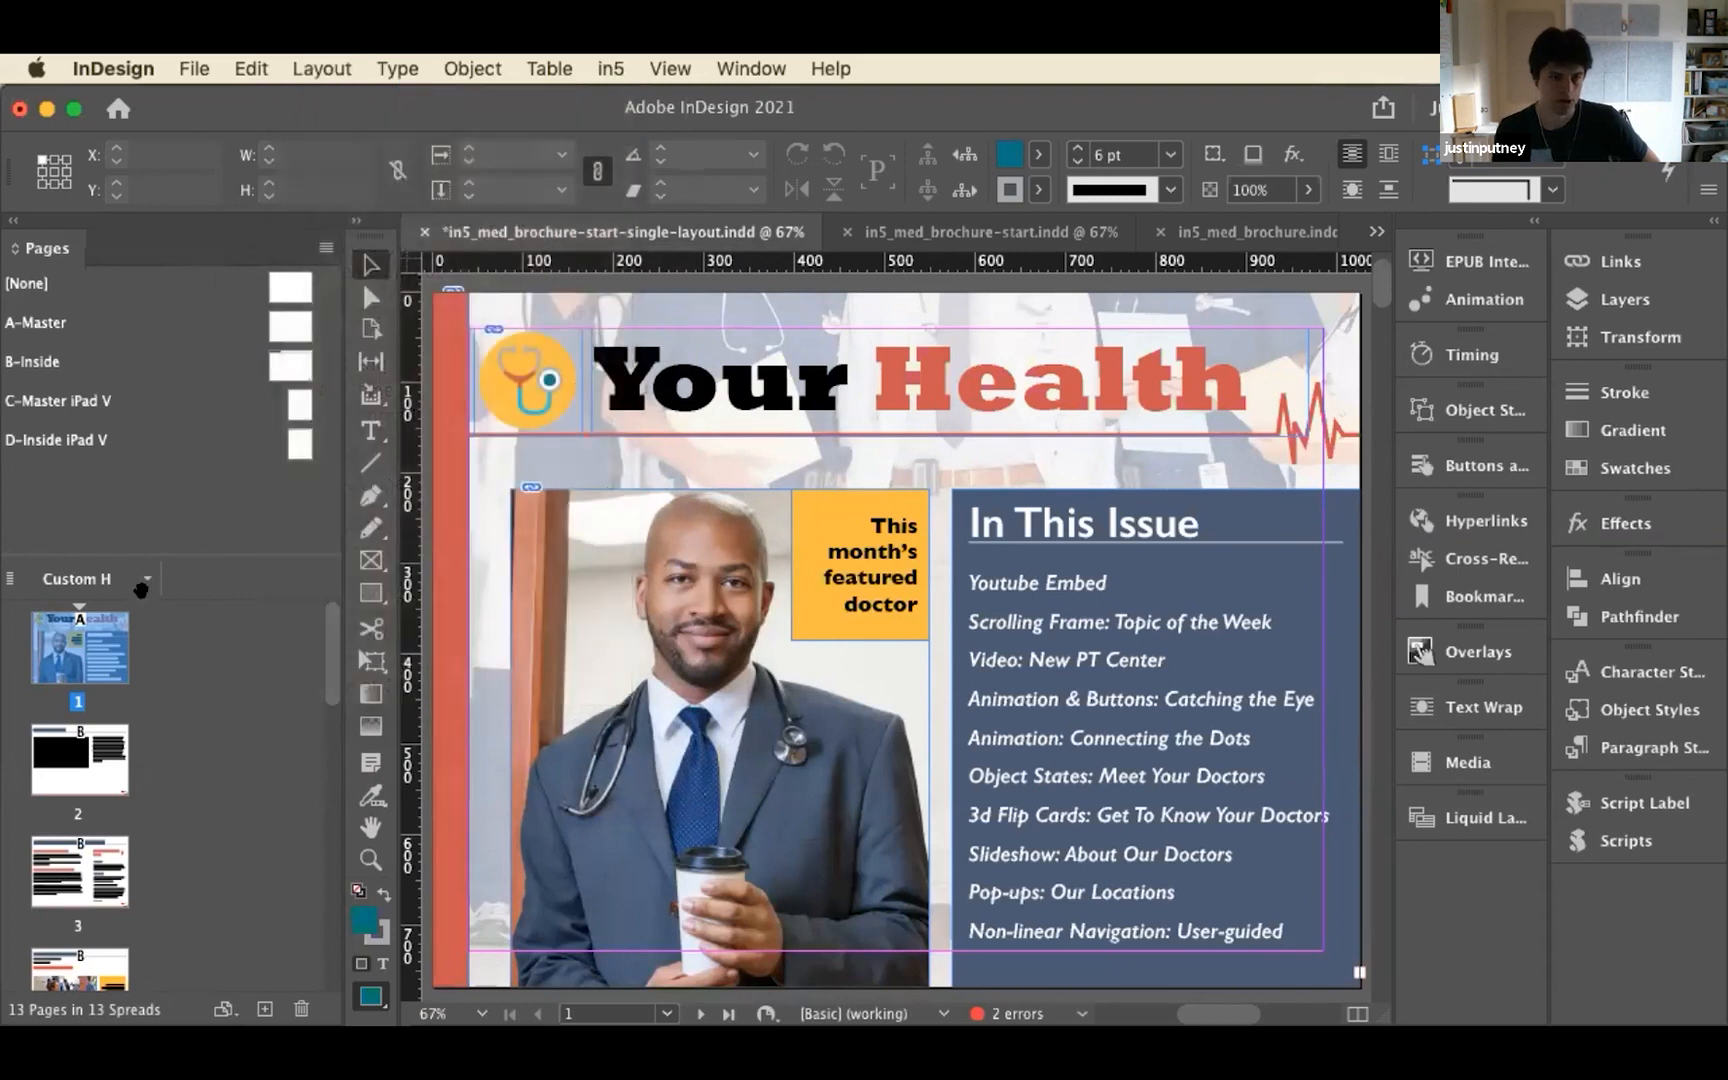
# Create an alternate layout iPad V from Custom H at 768 x 1024 px, Liquid Page Rule Preserve Existing, with Link Stories off
pyautogui.click(145, 580)
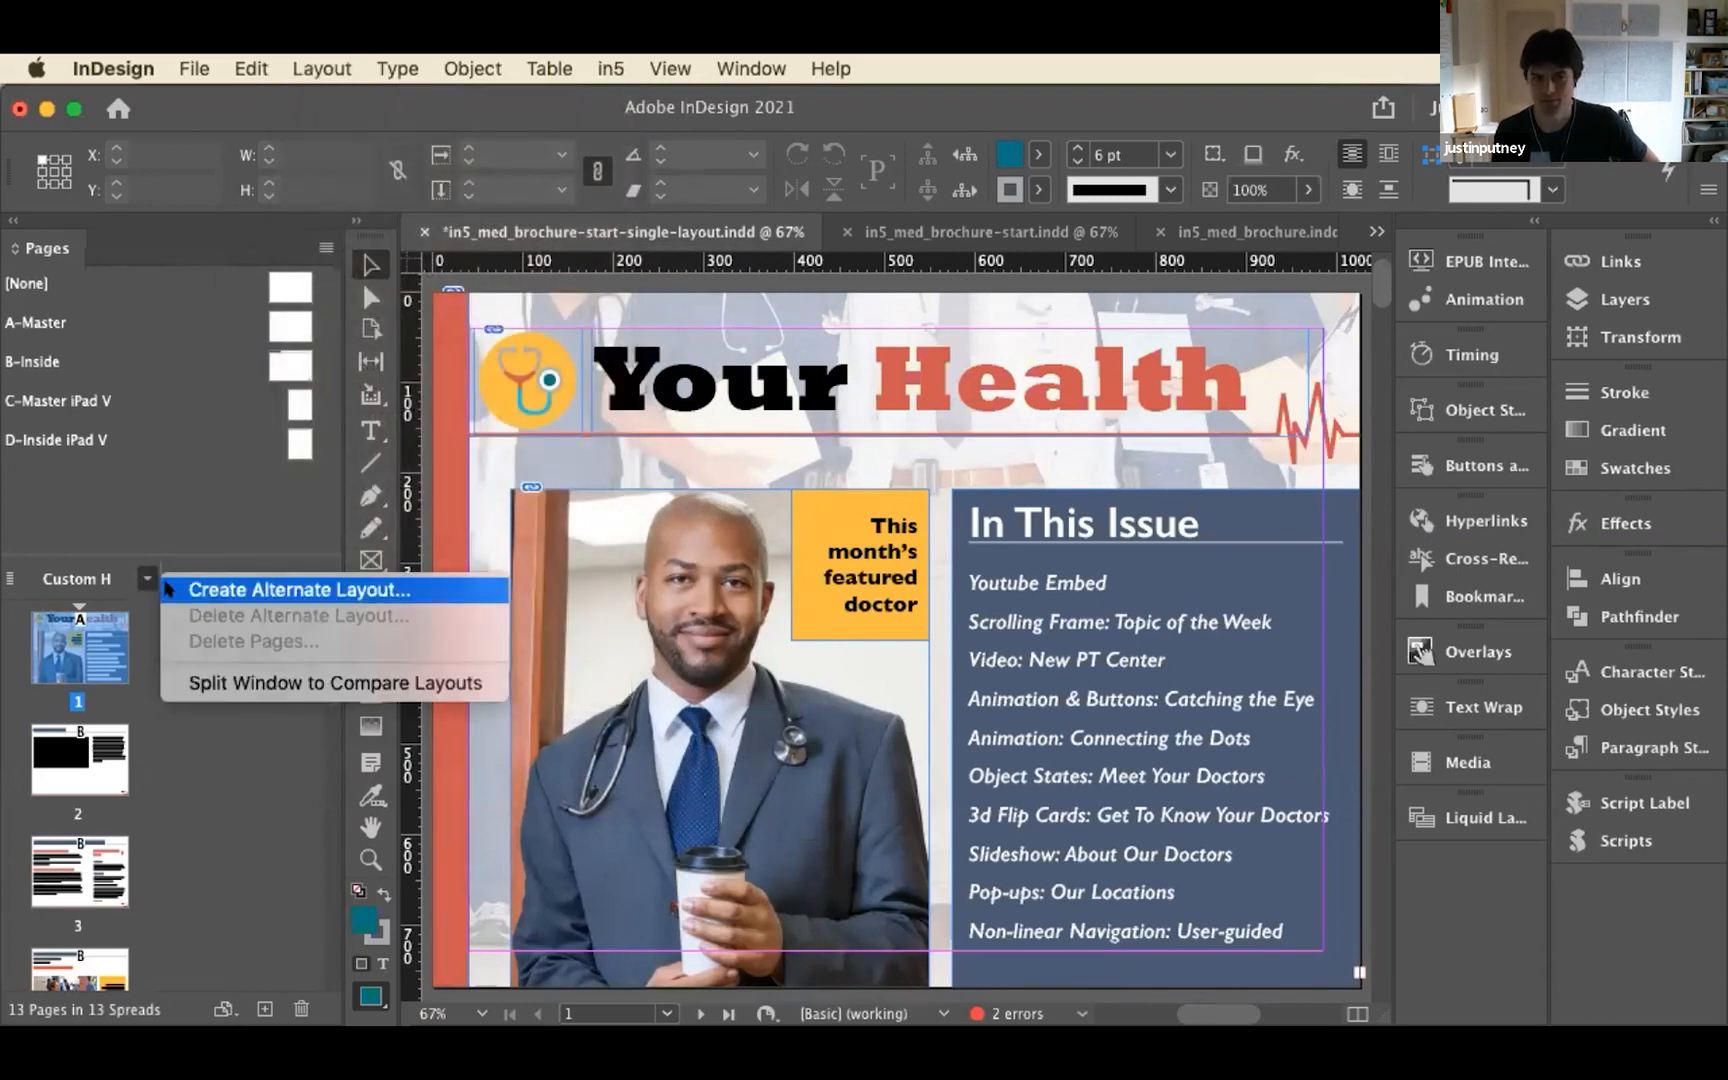
pyautogui.click(168, 590)
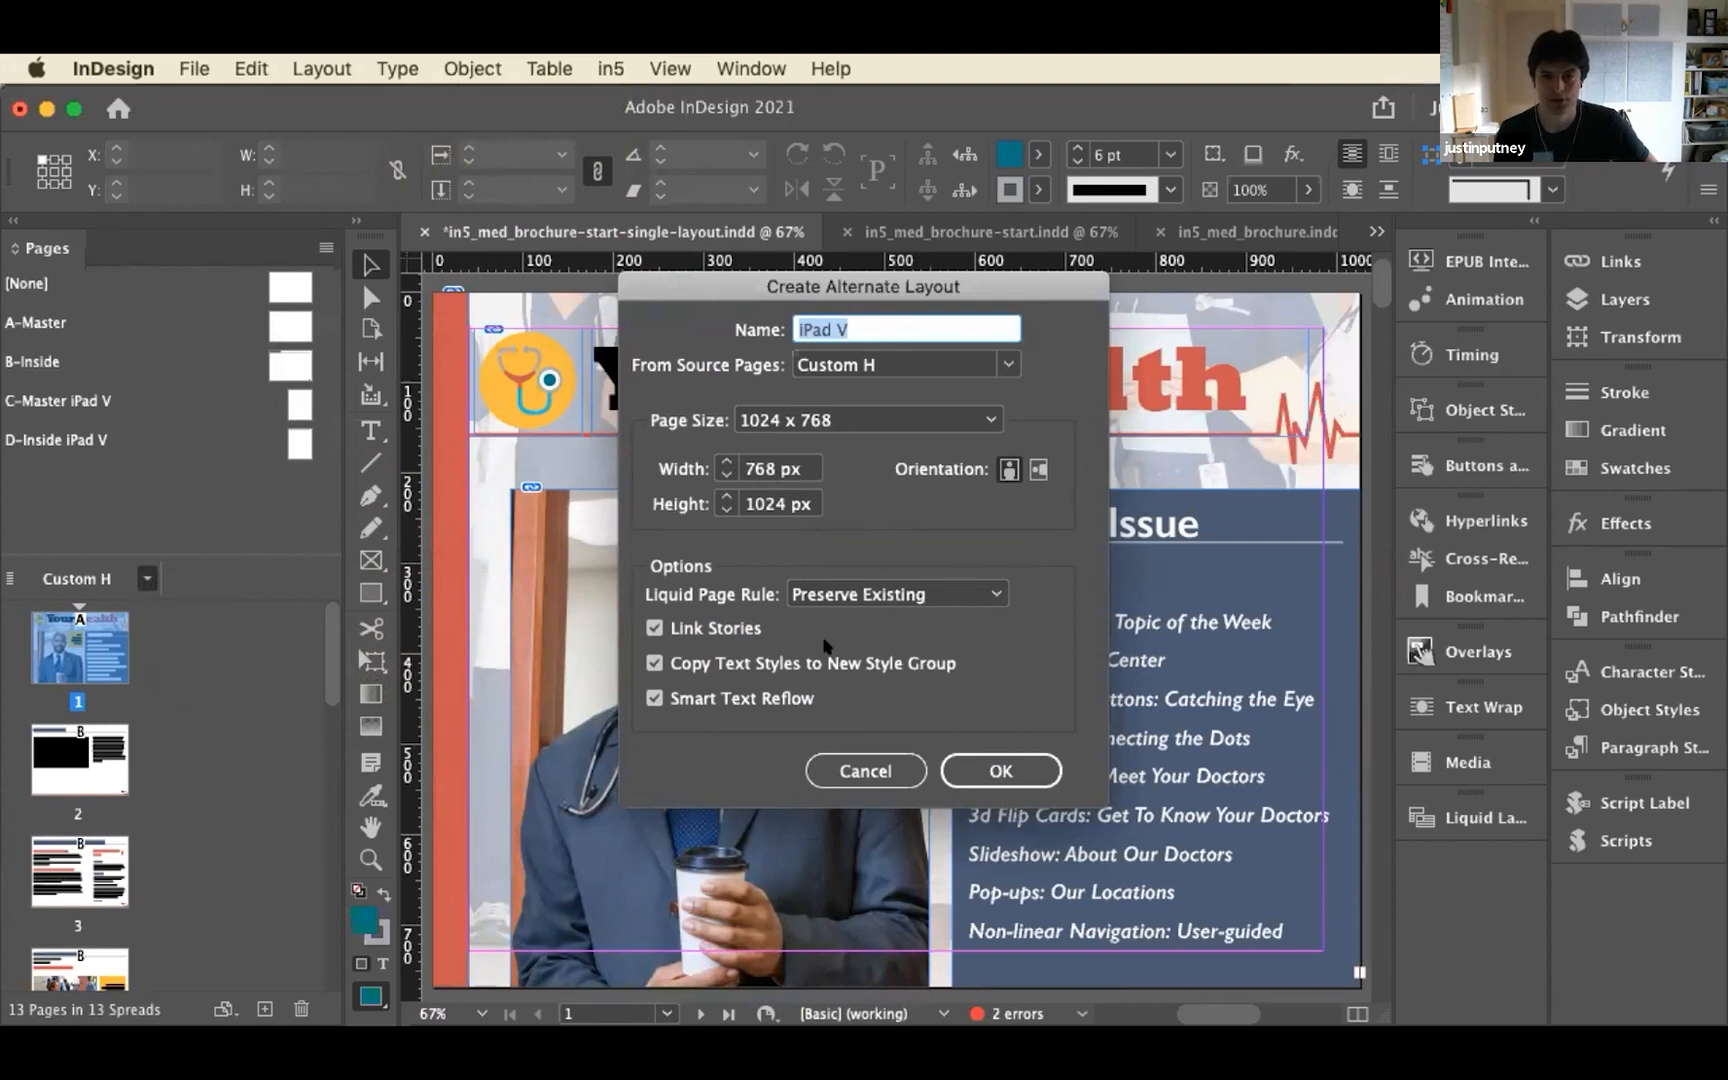
pyautogui.click(748, 628)
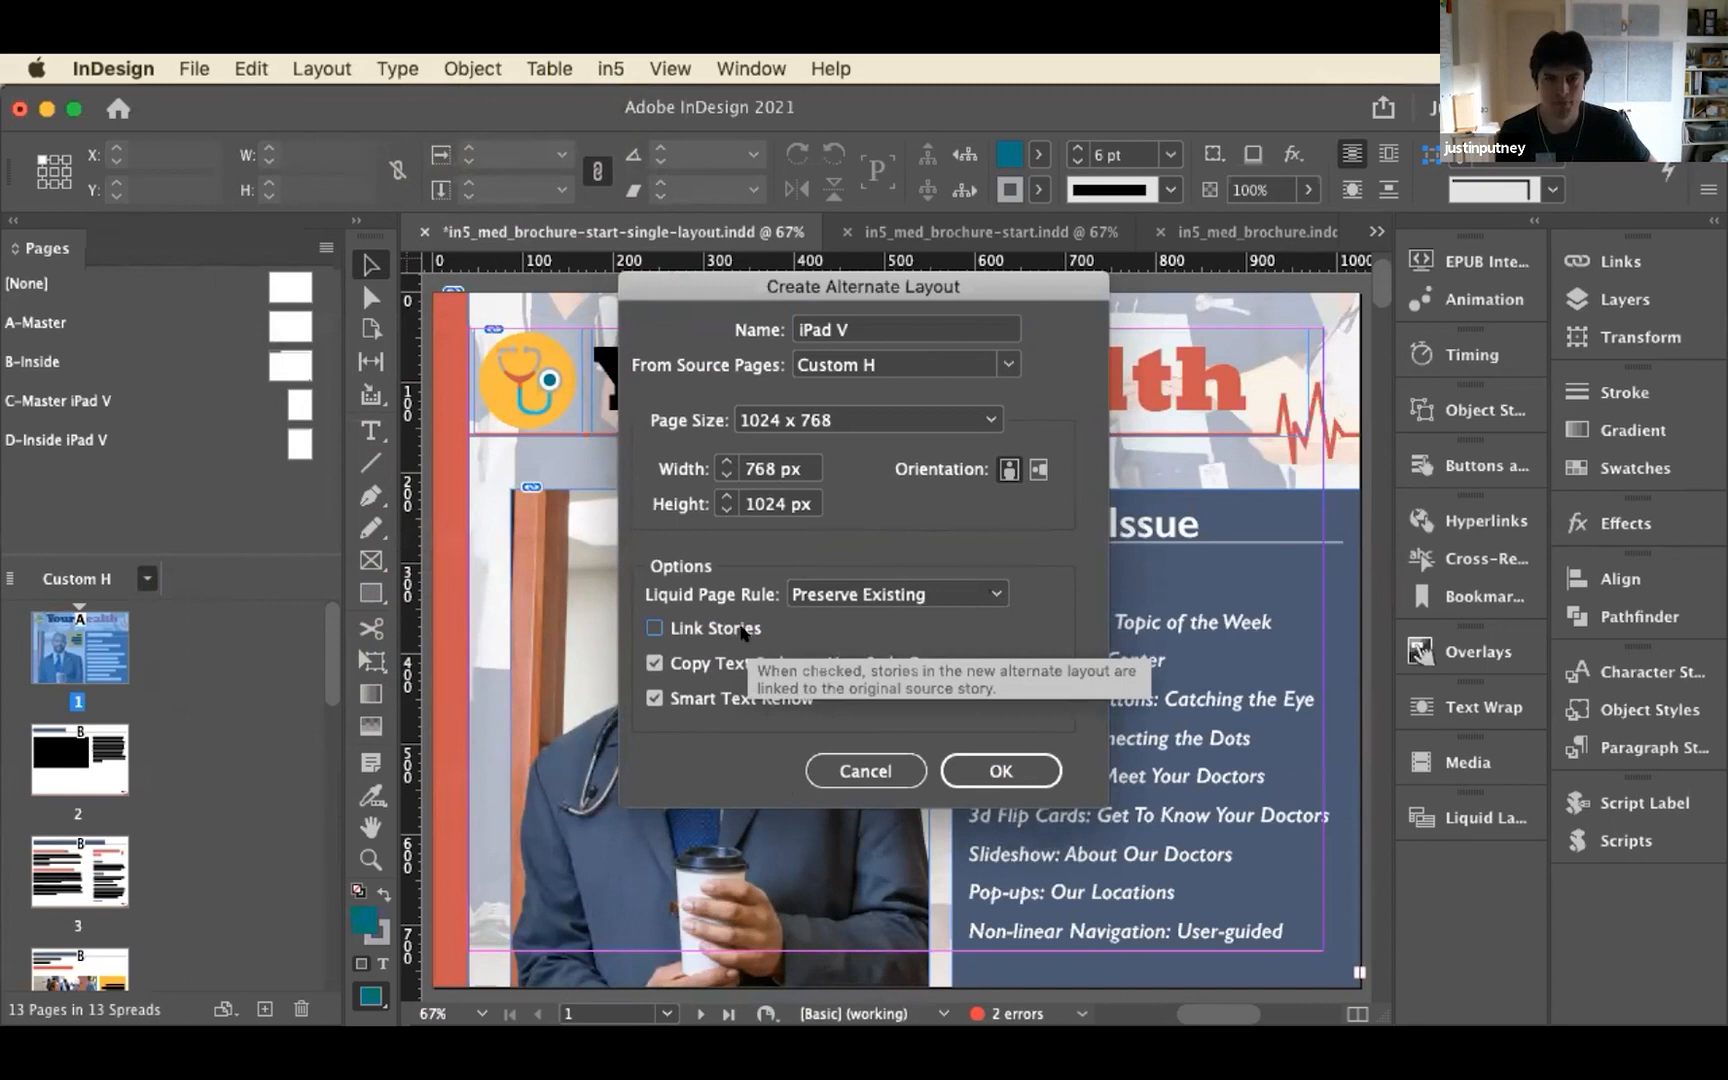
pyautogui.click(1003, 760)
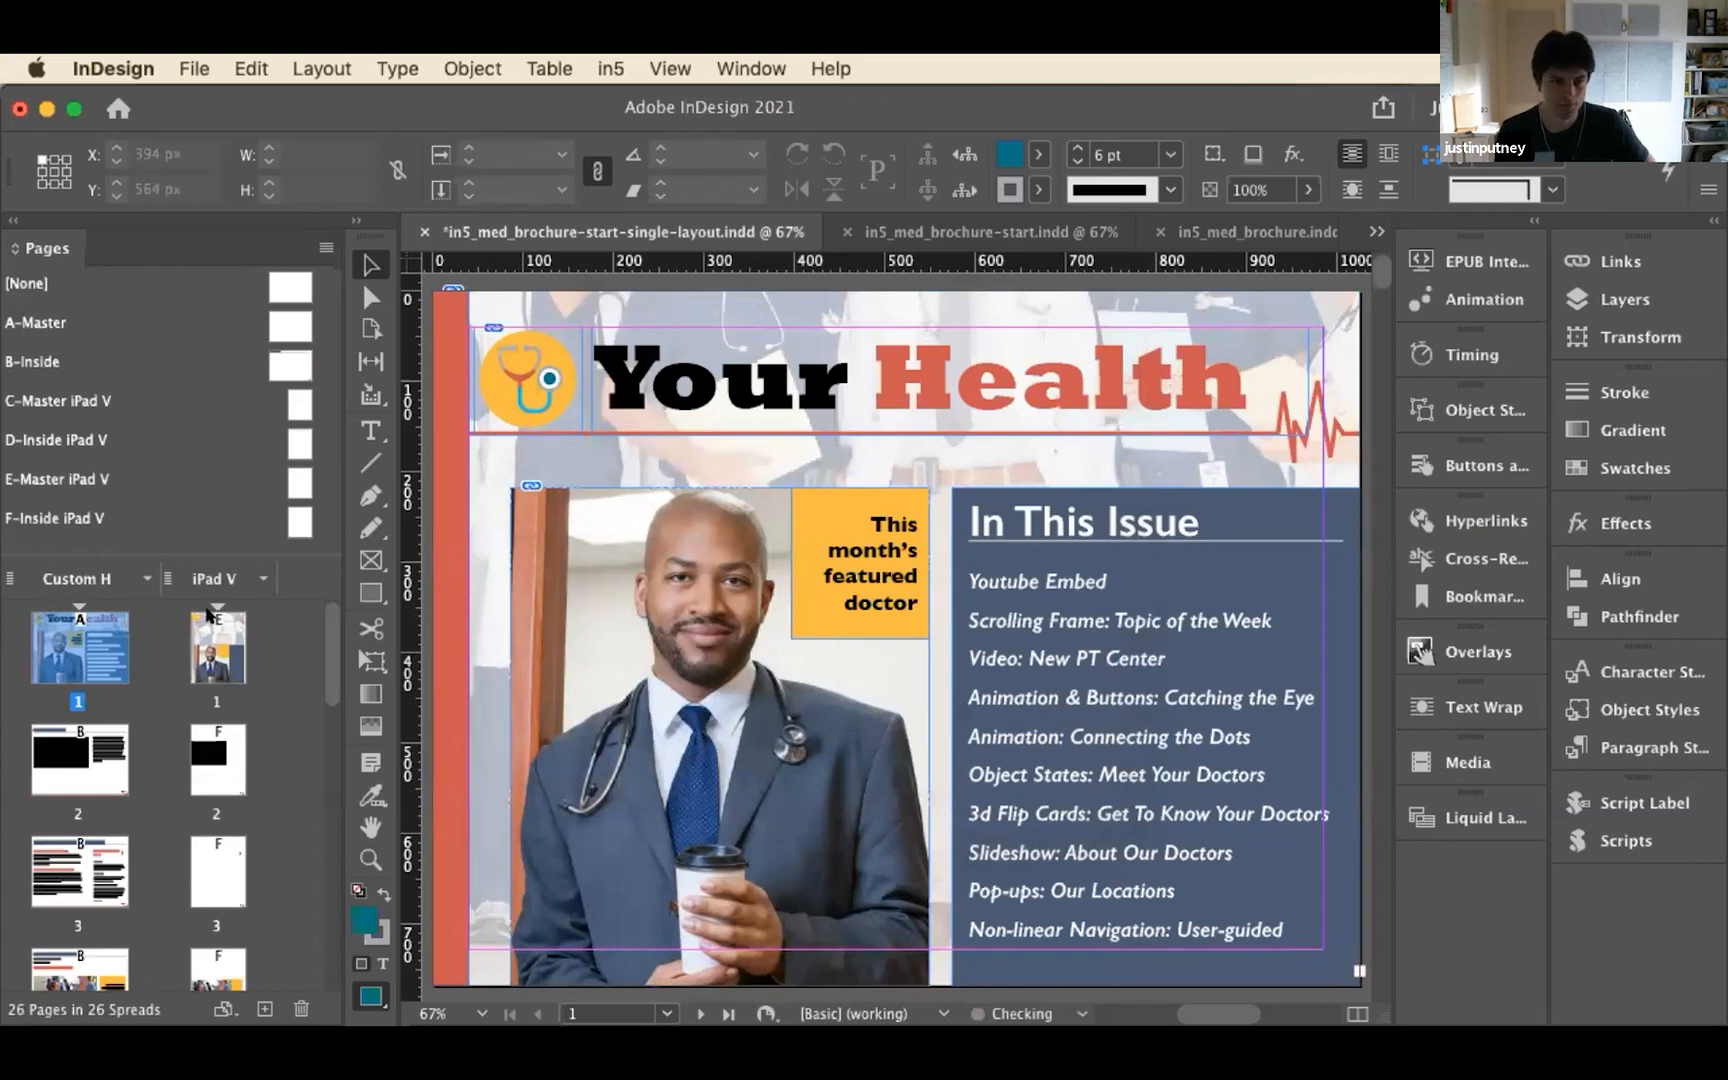
# Go to page 1 of the new iPad V layout and examine how its cover and following page were arranged
pyautogui.doubleClick(212, 630)
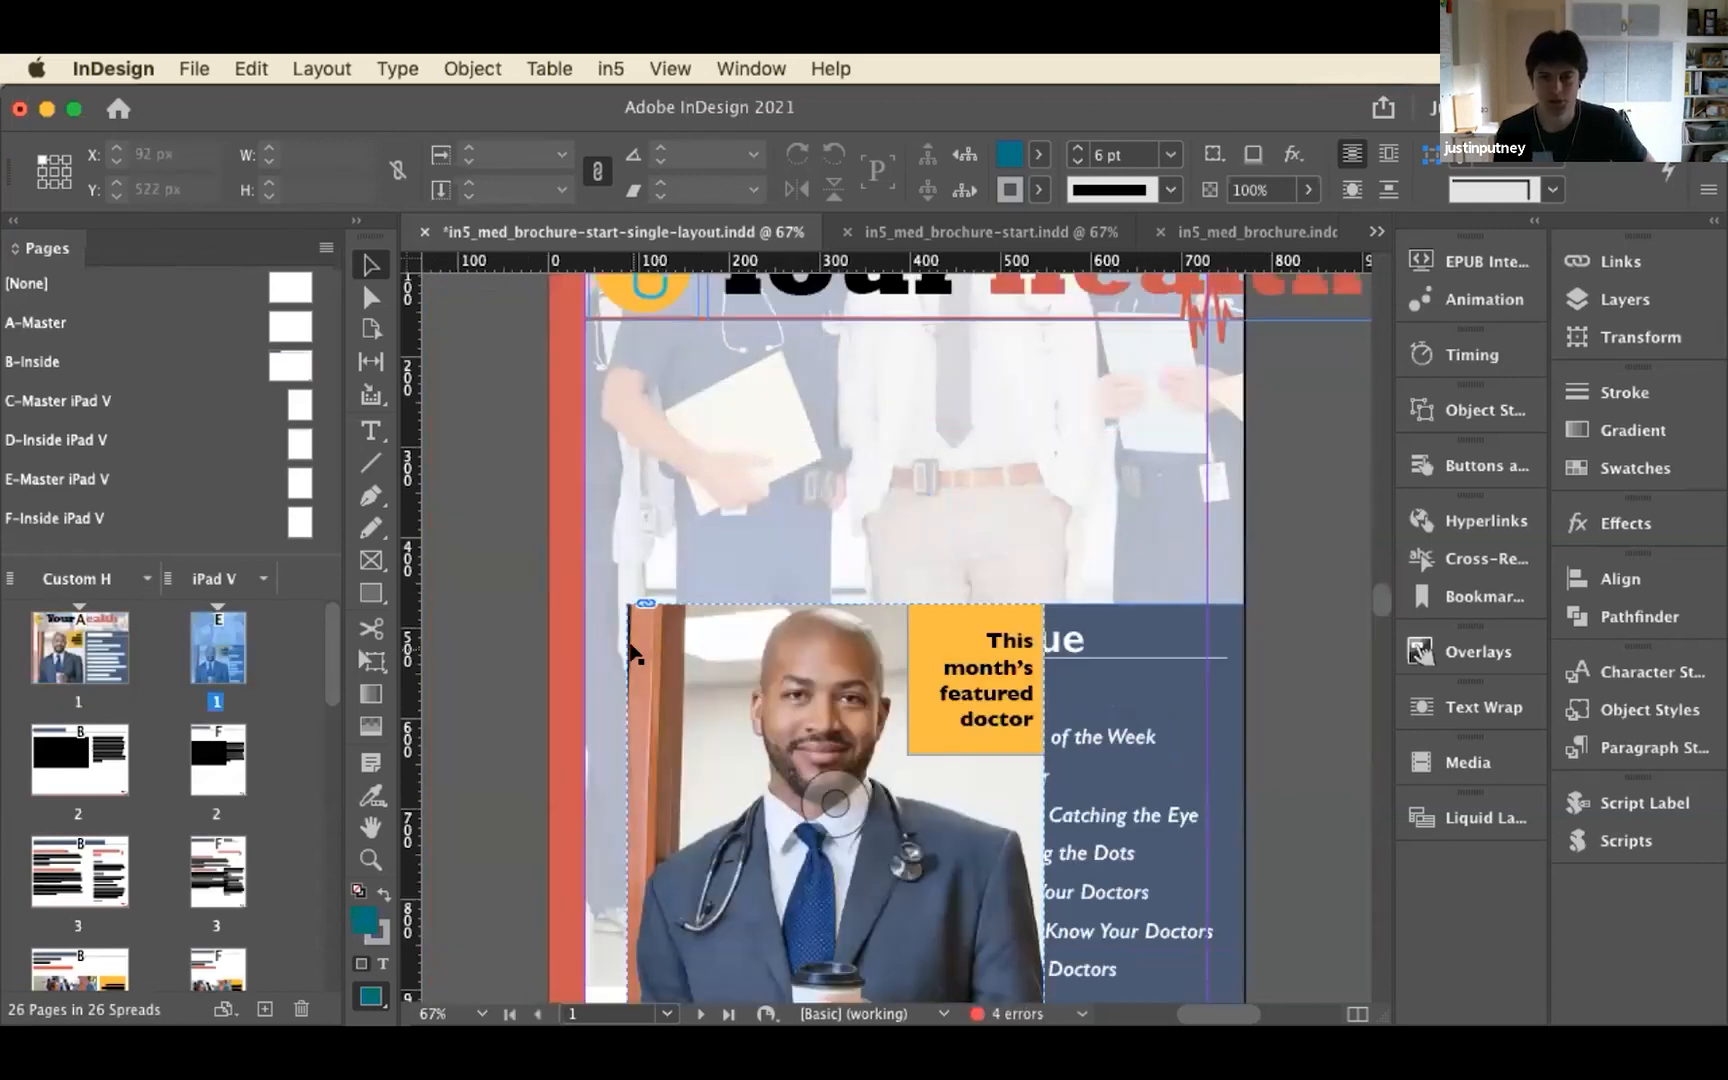
pyautogui.scroll(5, 656, 598)
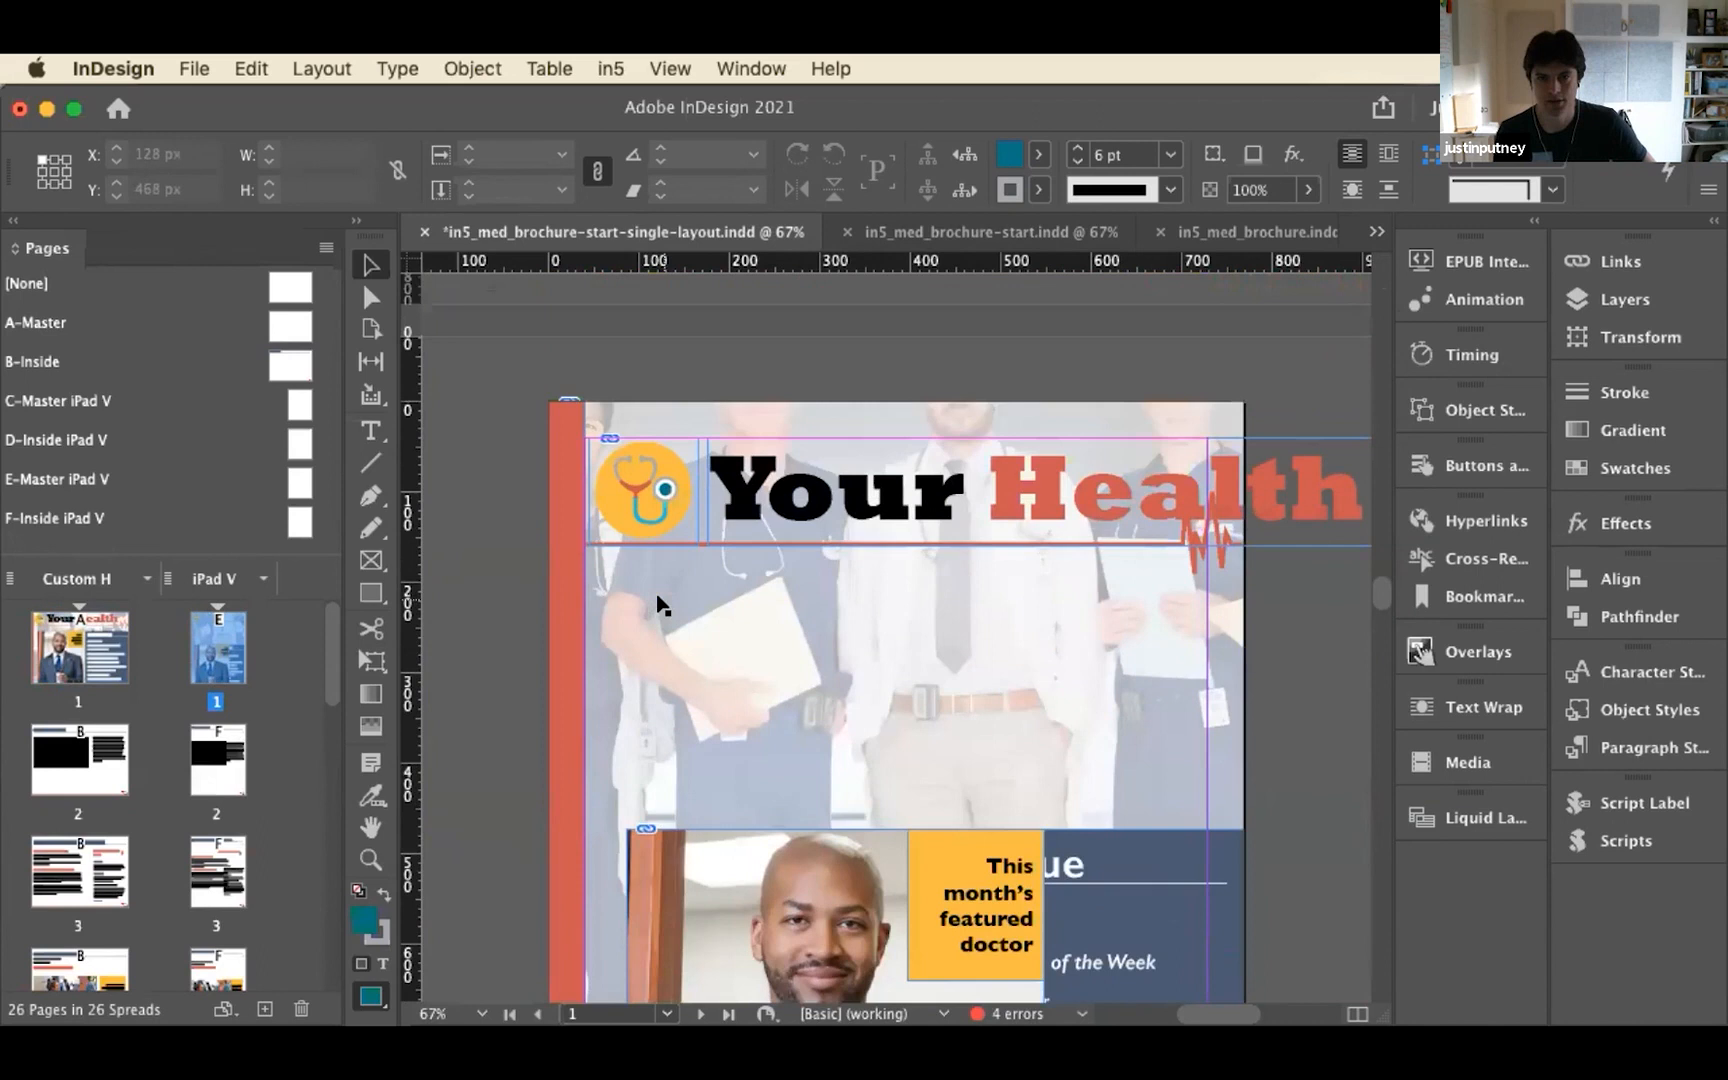
pyautogui.scroll(-1, 675, 598)
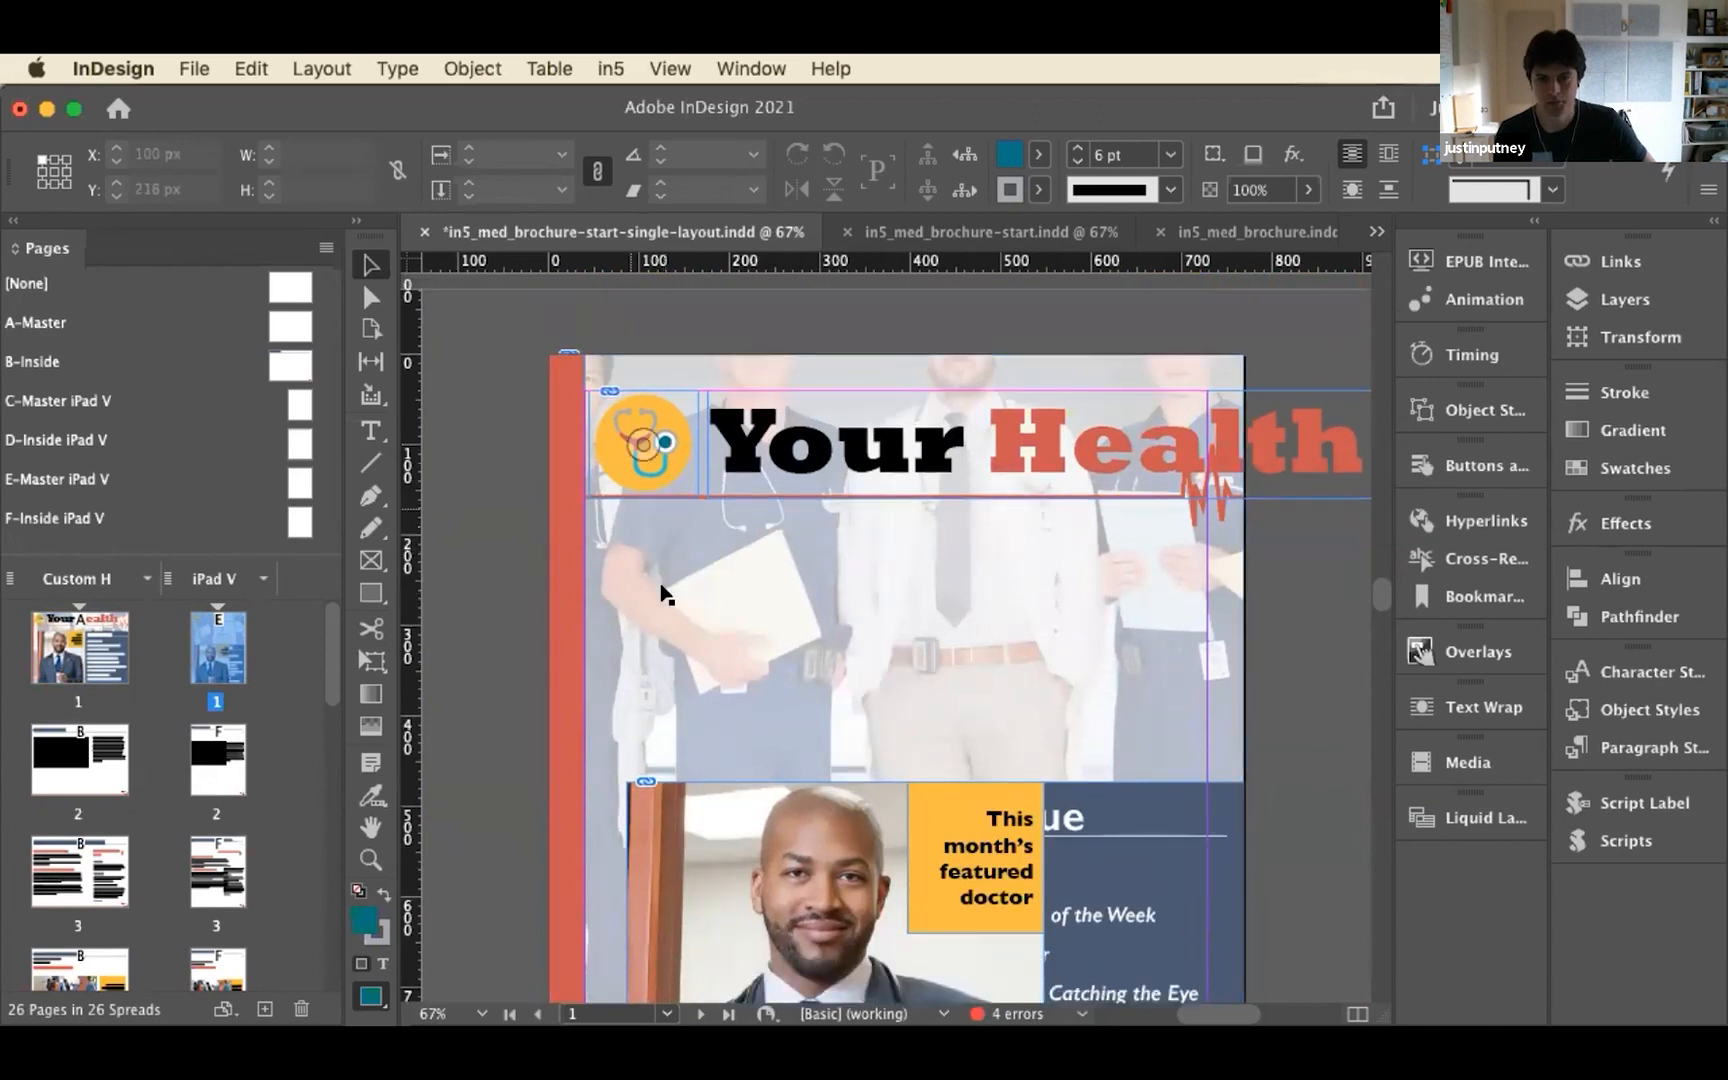
pyautogui.scroll(-5, 660, 593)
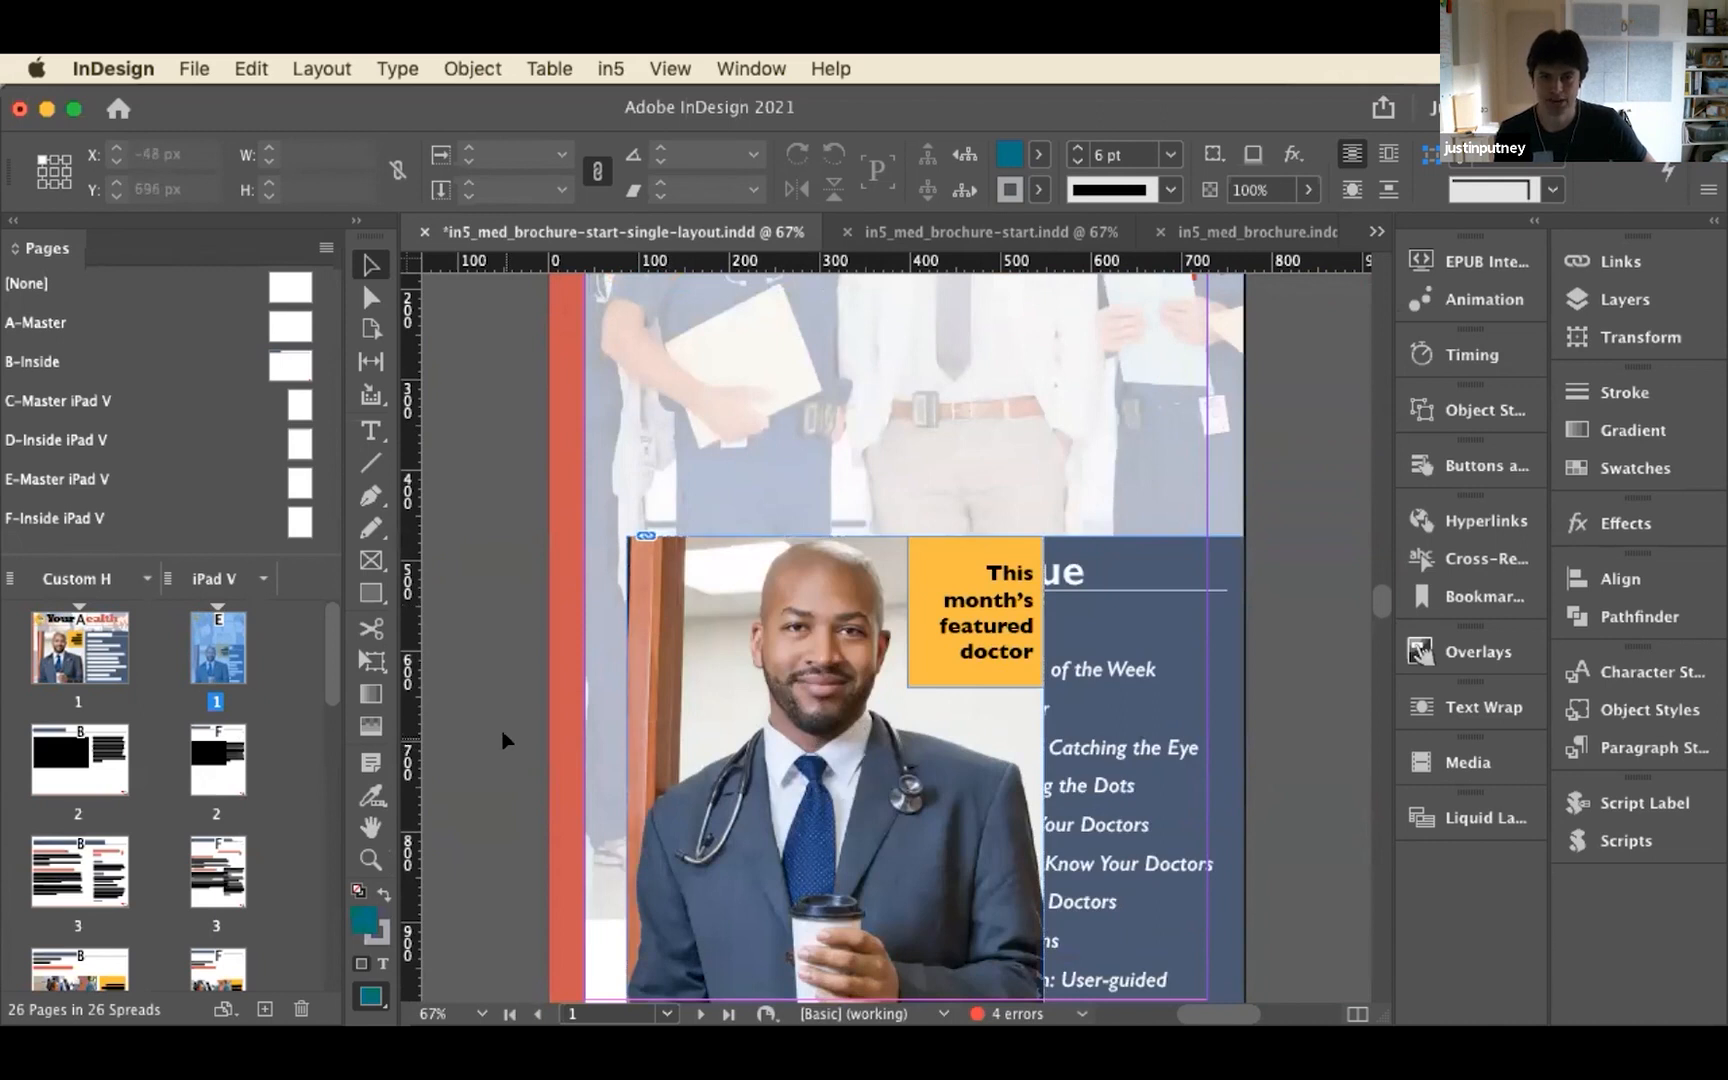
pyautogui.scroll(-5, 503, 742)
pyautogui.scroll(-3, 503, 741)
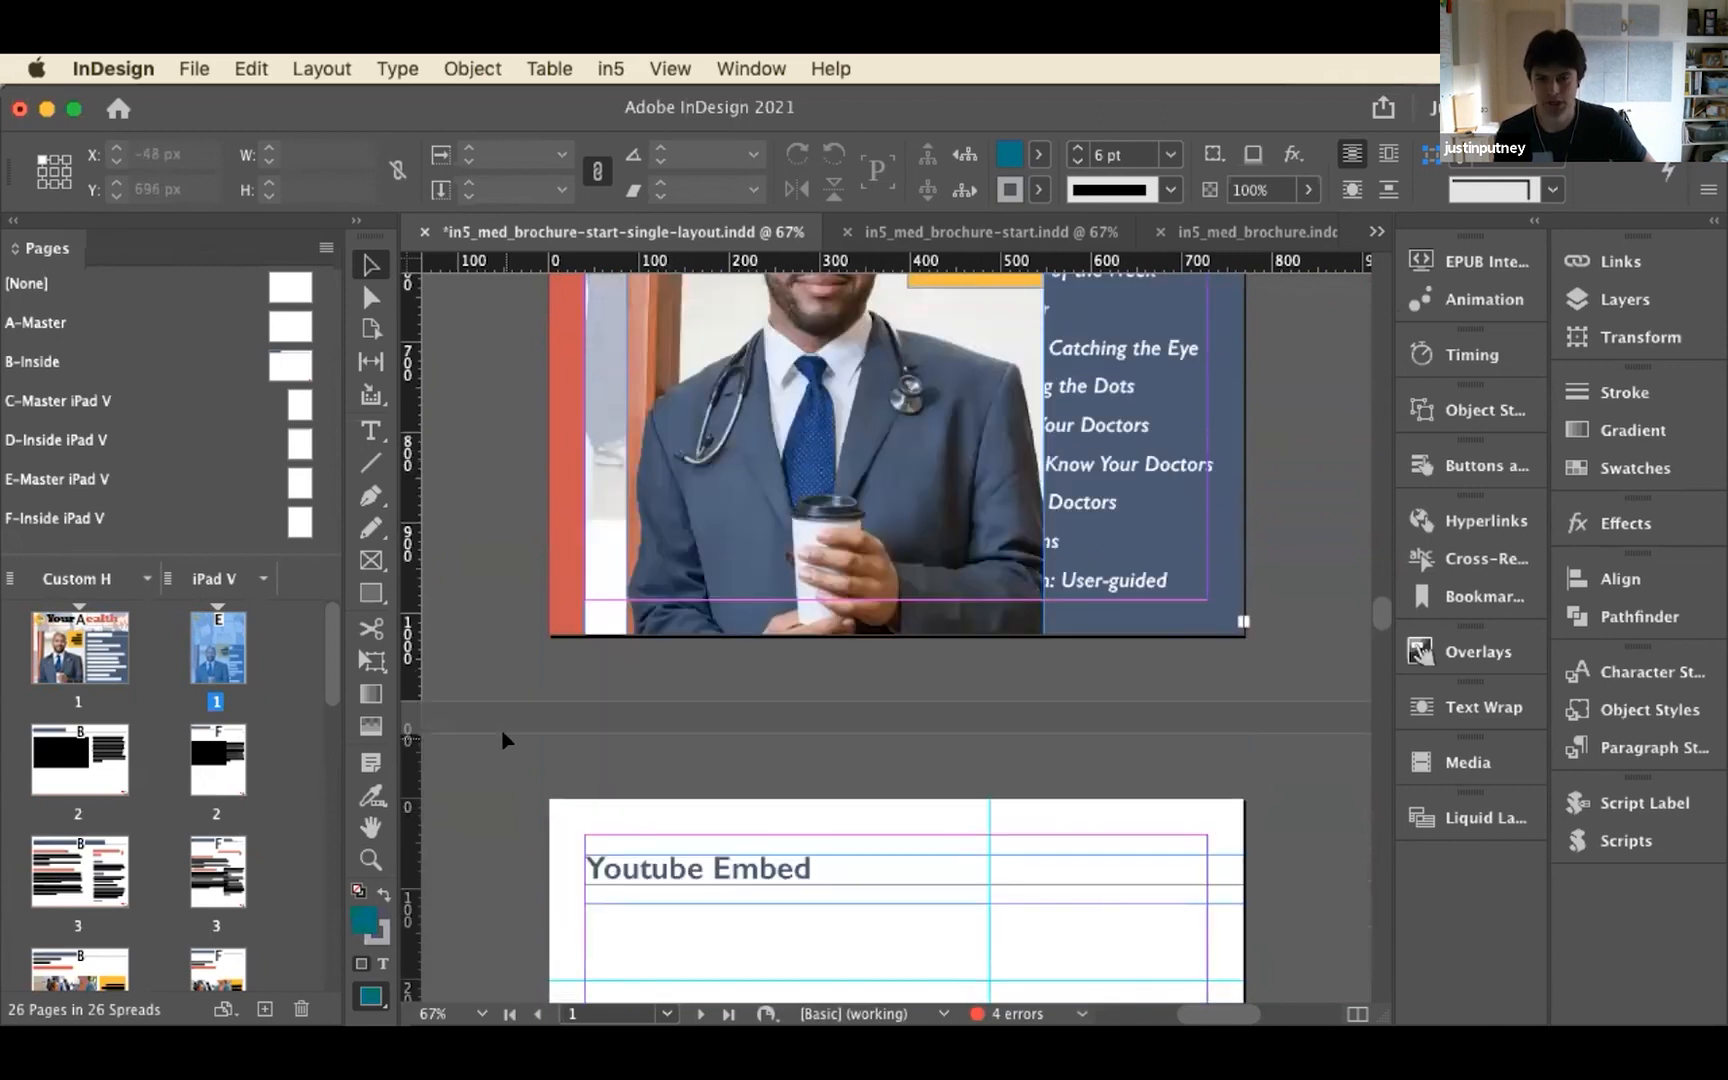
pyautogui.scroll(-15, 503, 740)
pyautogui.scroll(11, 503, 740)
pyautogui.scroll(15, 501, 728)
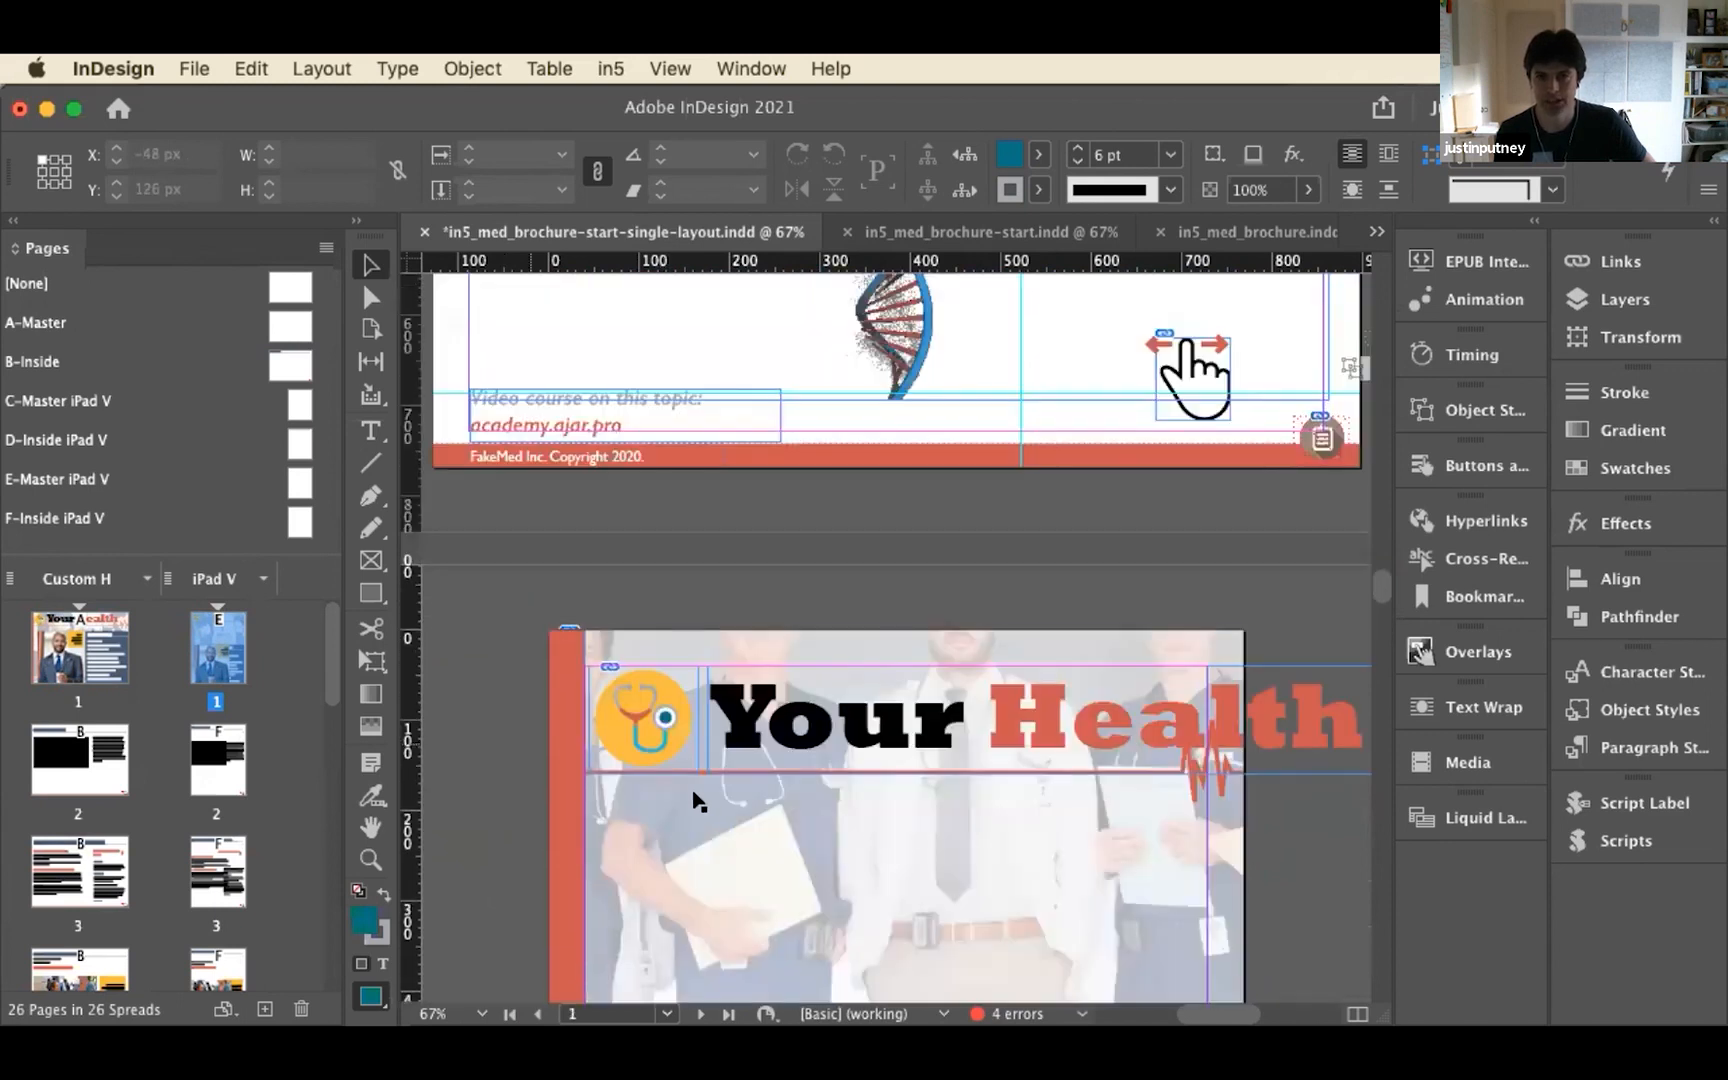
pyautogui.scroll(-5, 610, 787)
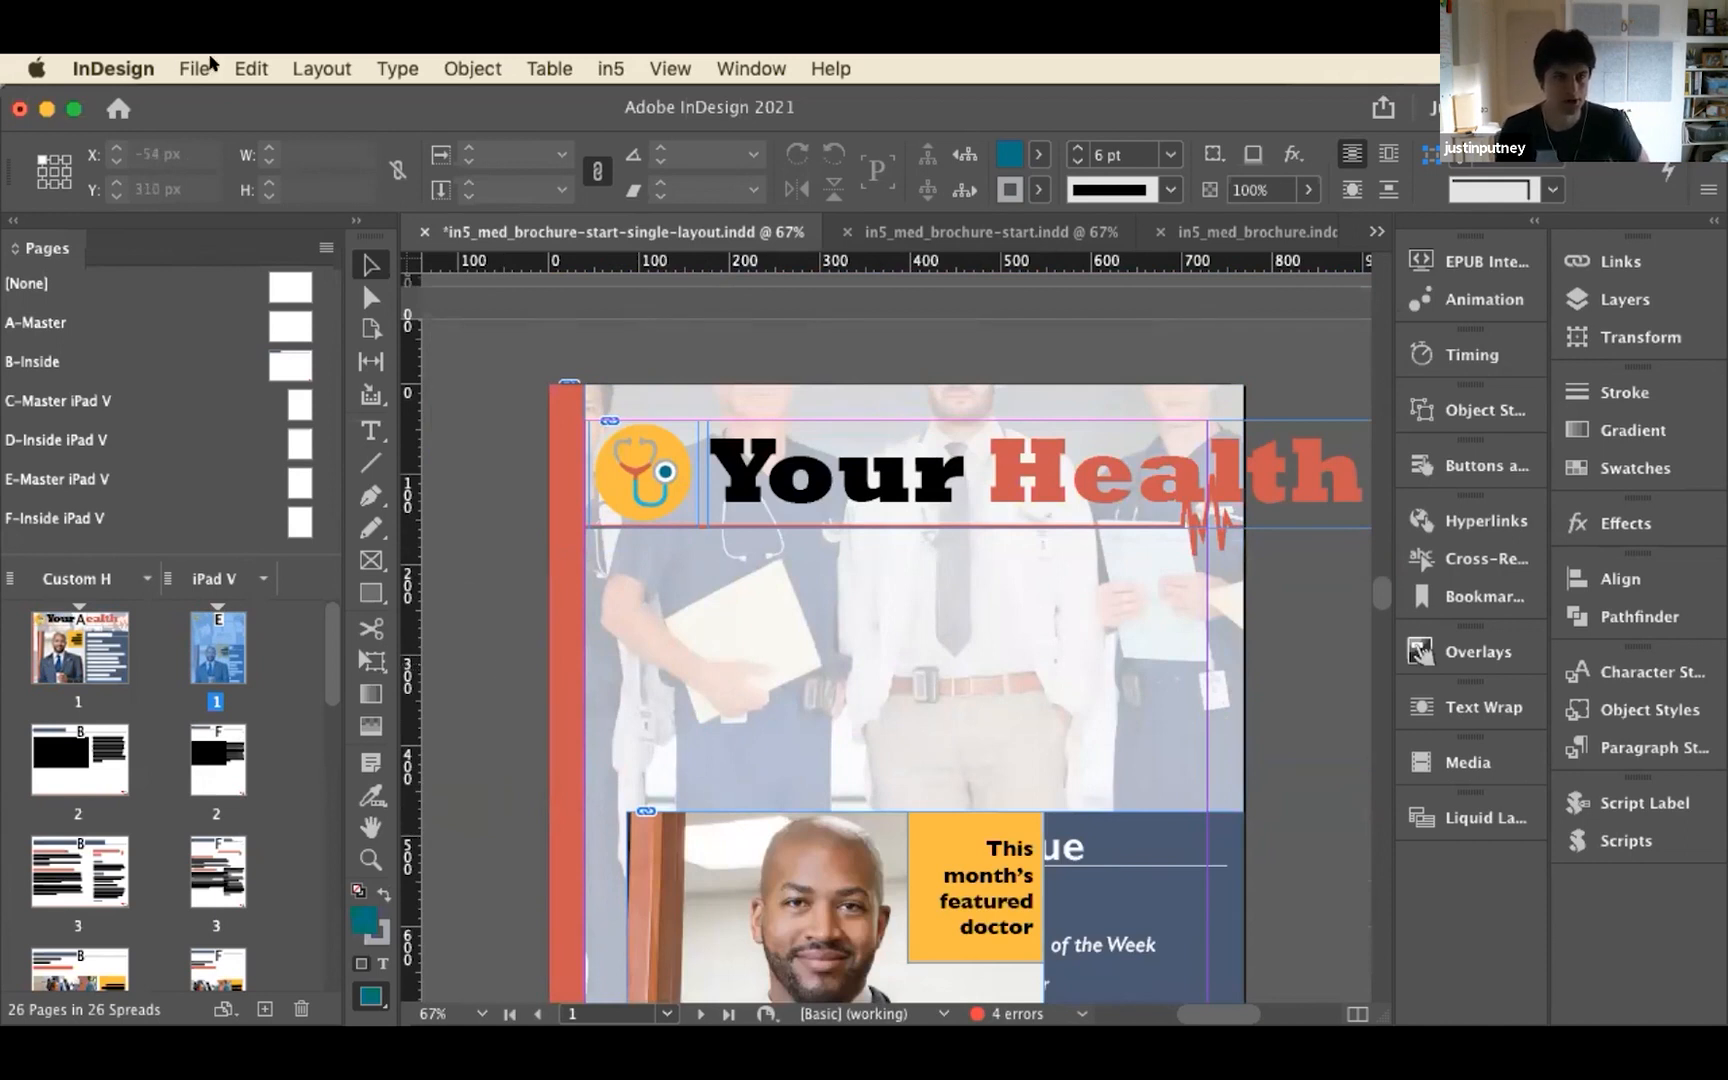
# Undo the creation of the iPad V alternate layout
pyautogui.click(246, 66)
pyautogui.click(254, 100)
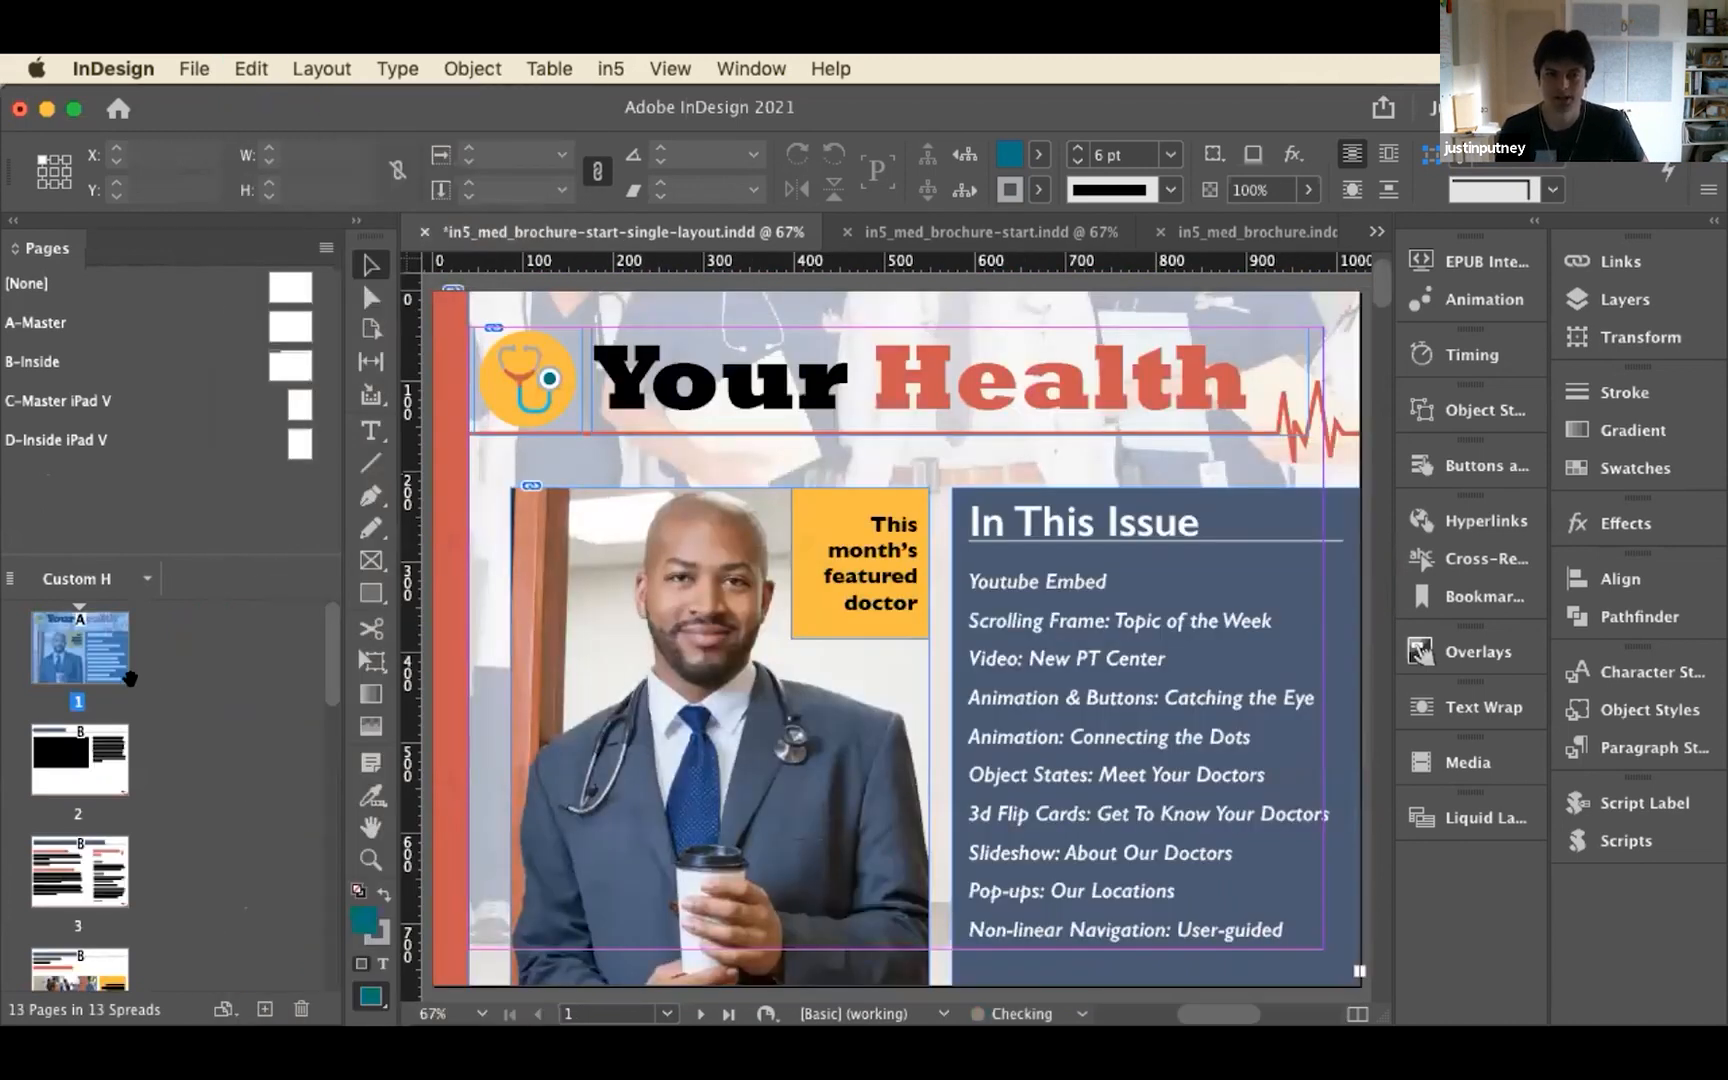
# Start in5's Magic Layout Builder, turn off Link Stories and check the available page size presets without choosing one
pyautogui.click(603, 67)
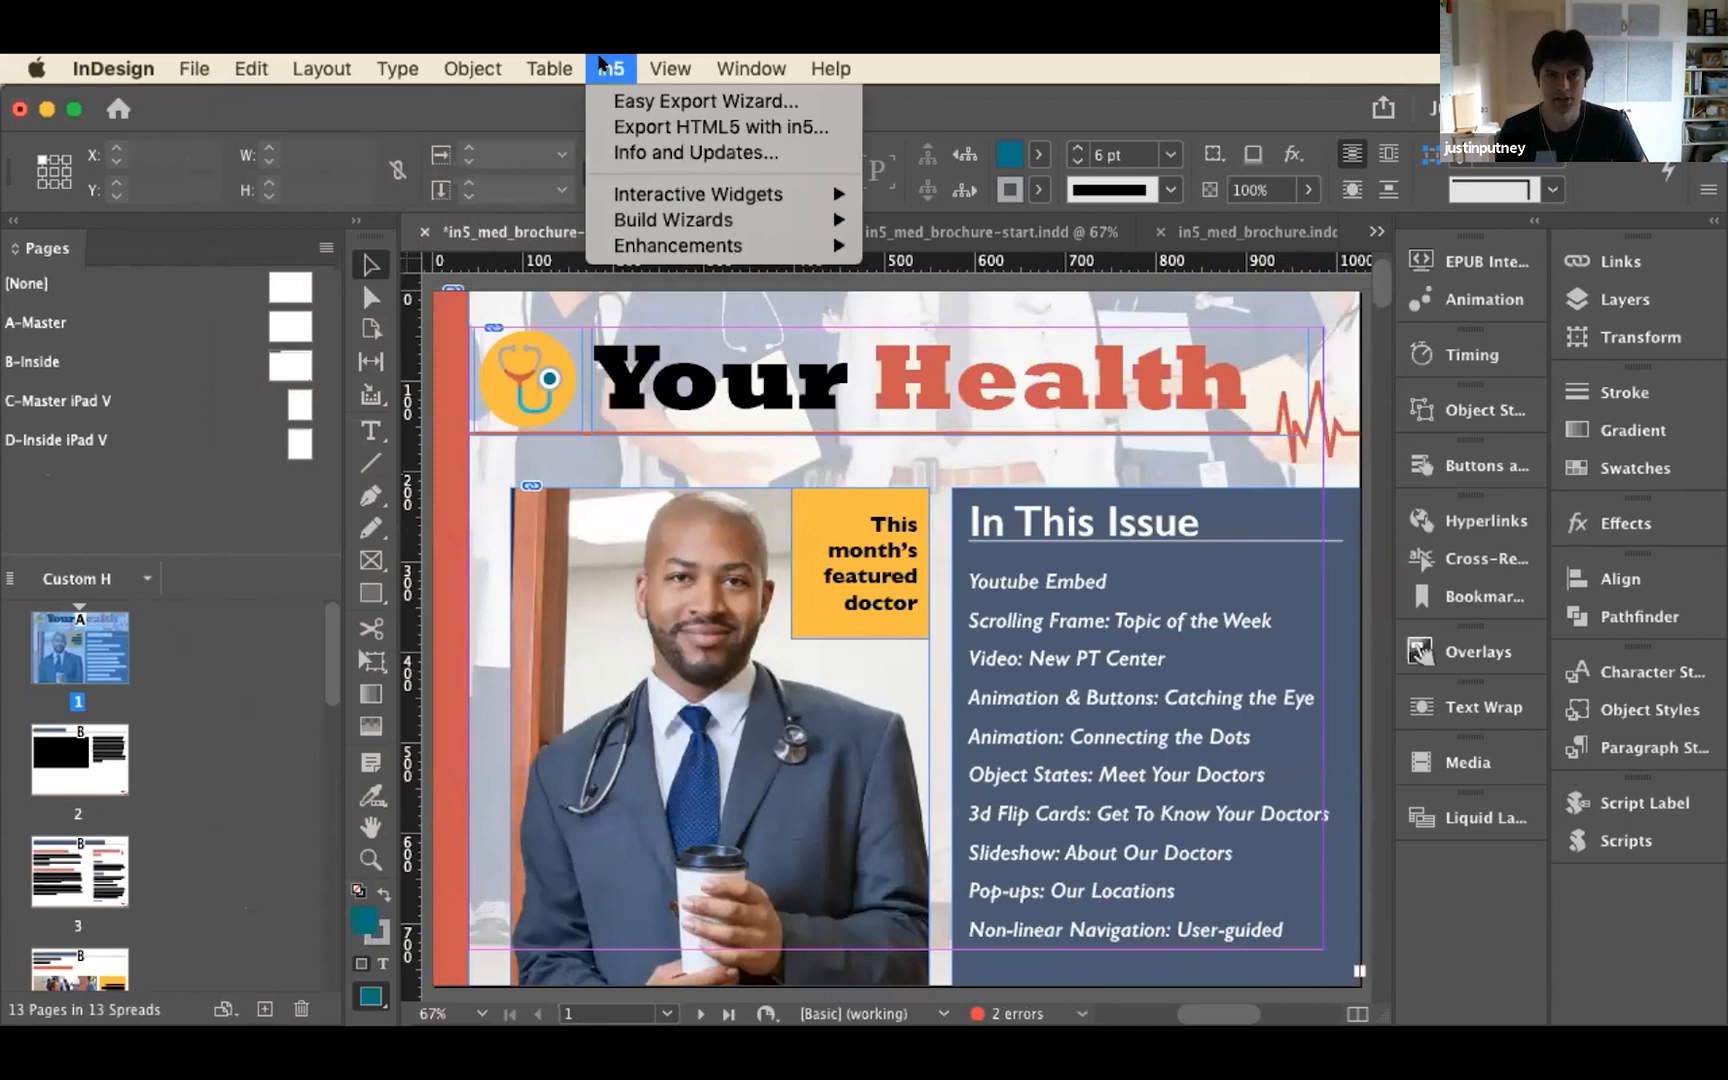
pyautogui.moveTo(688, 219)
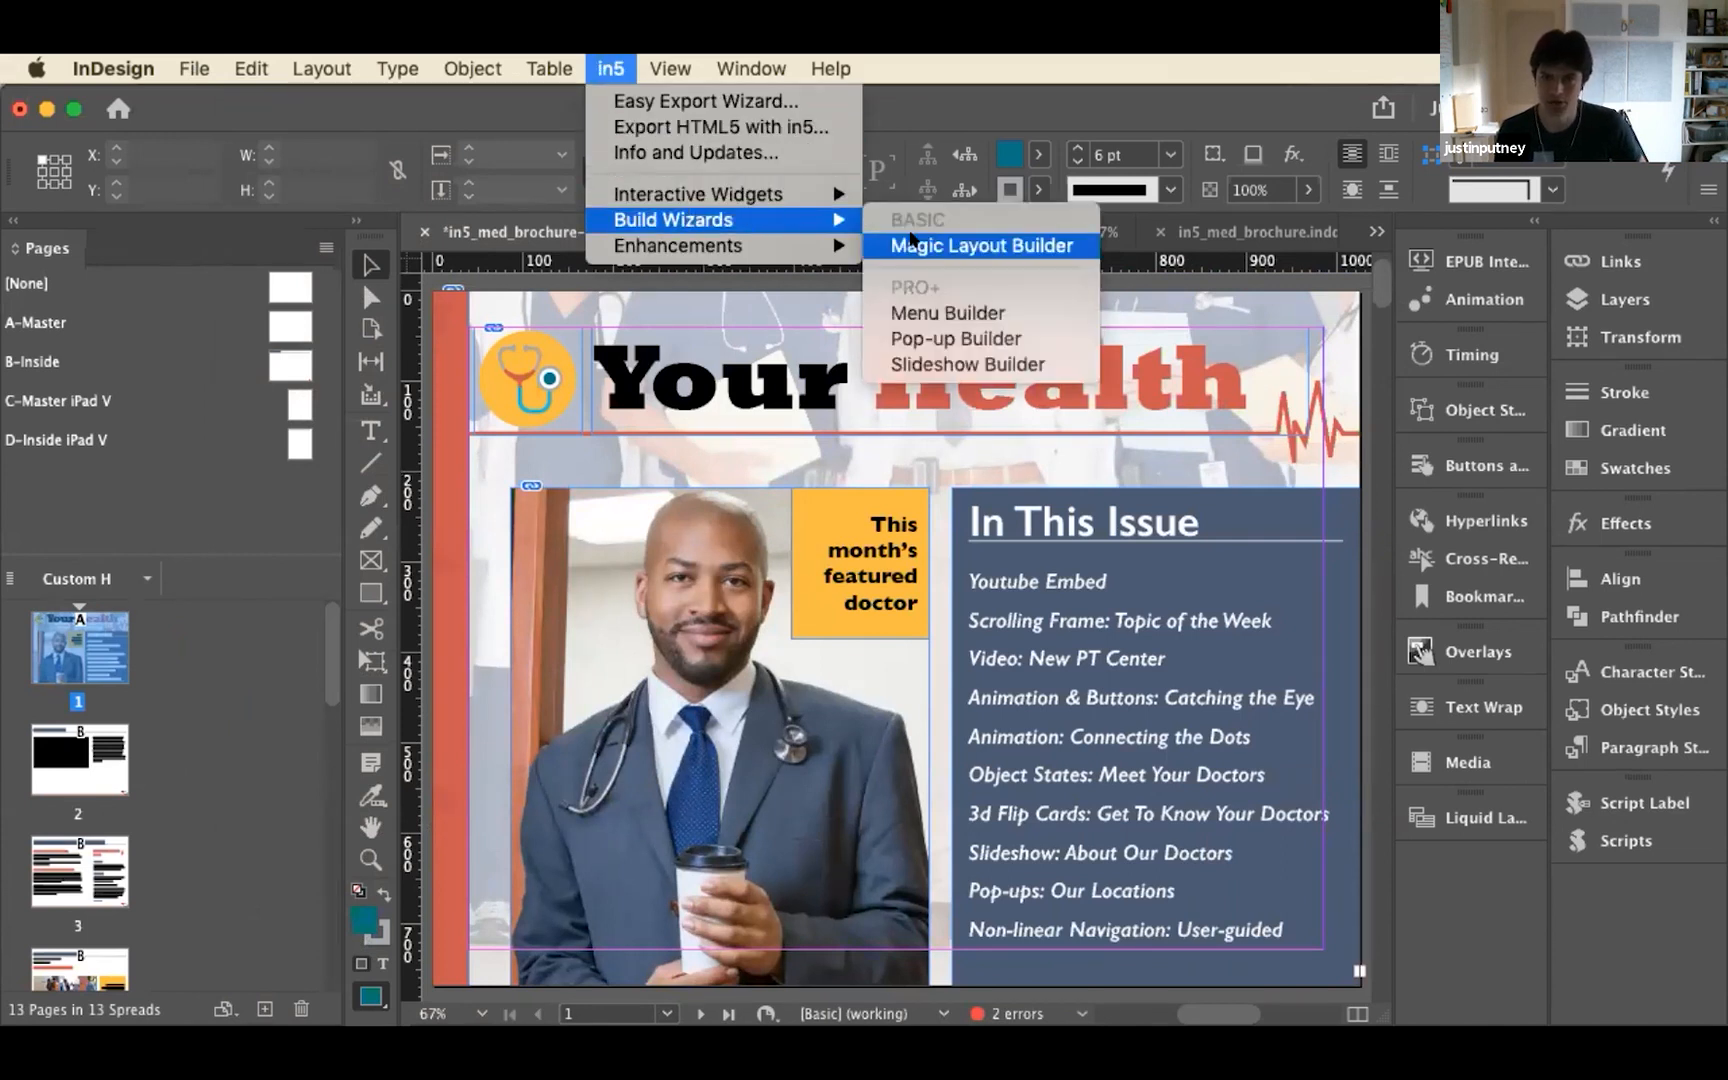
pyautogui.click(911, 243)
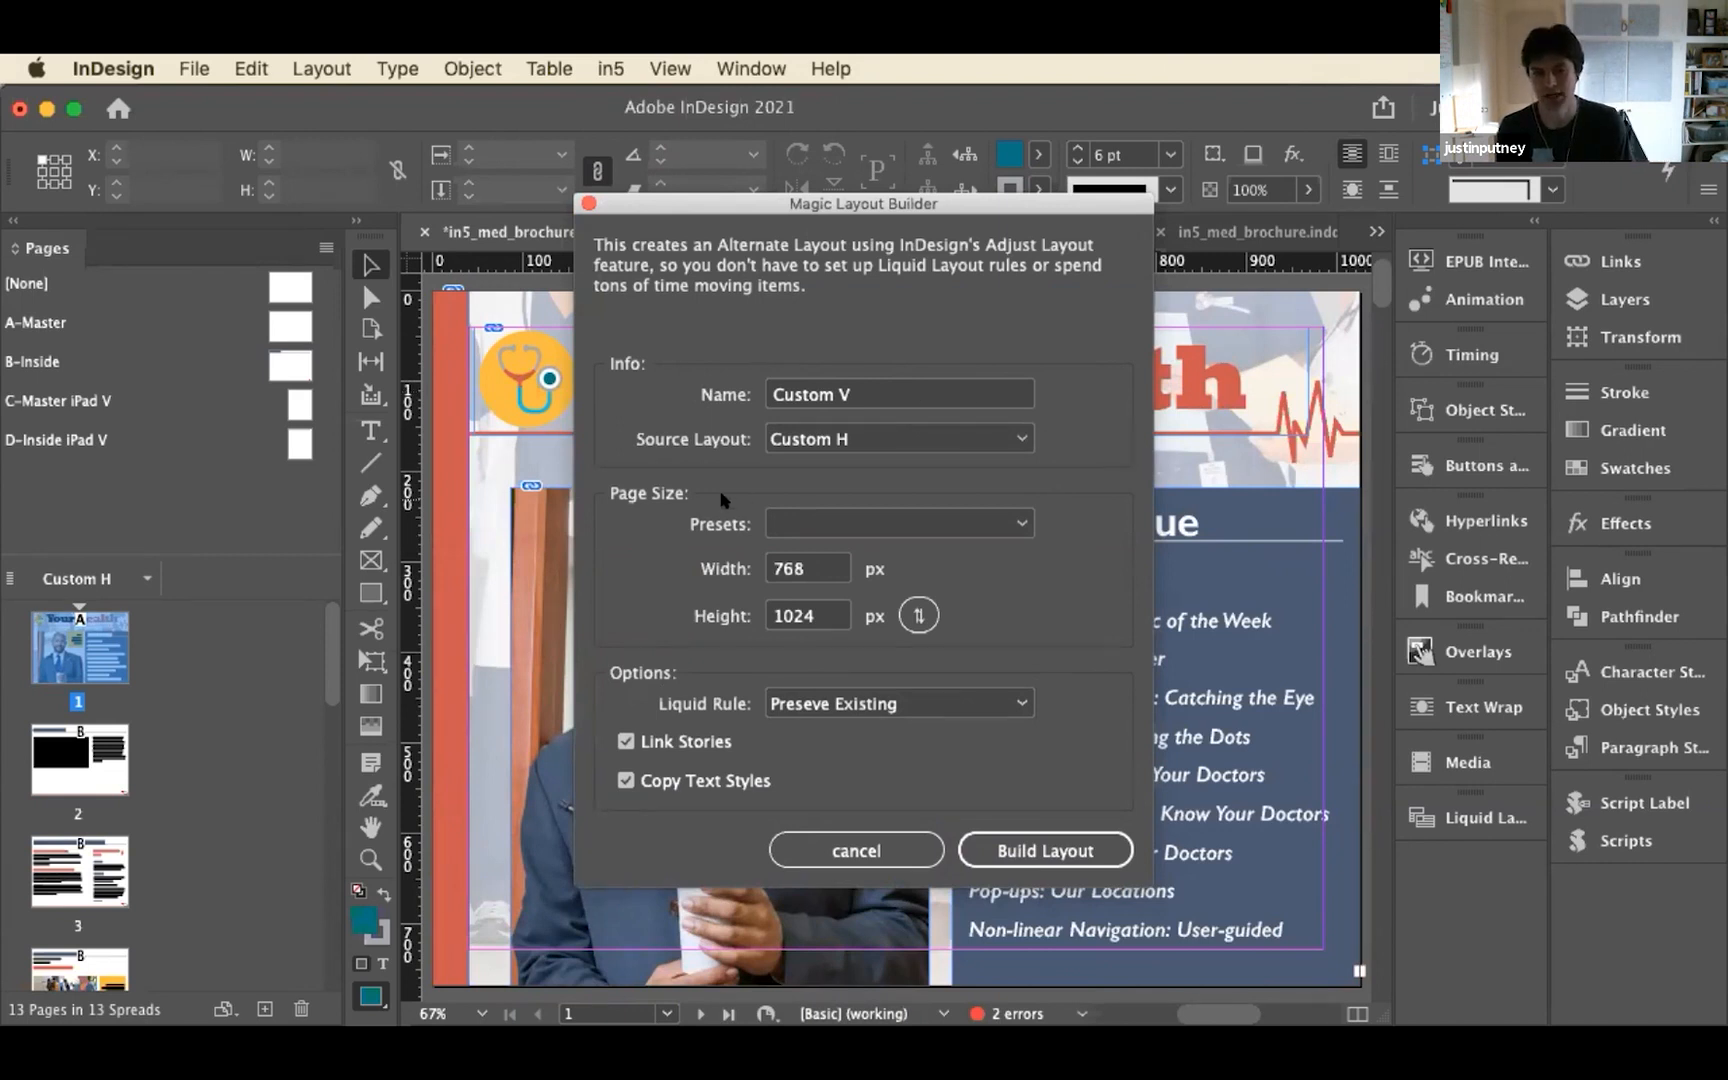
pyautogui.click(665, 741)
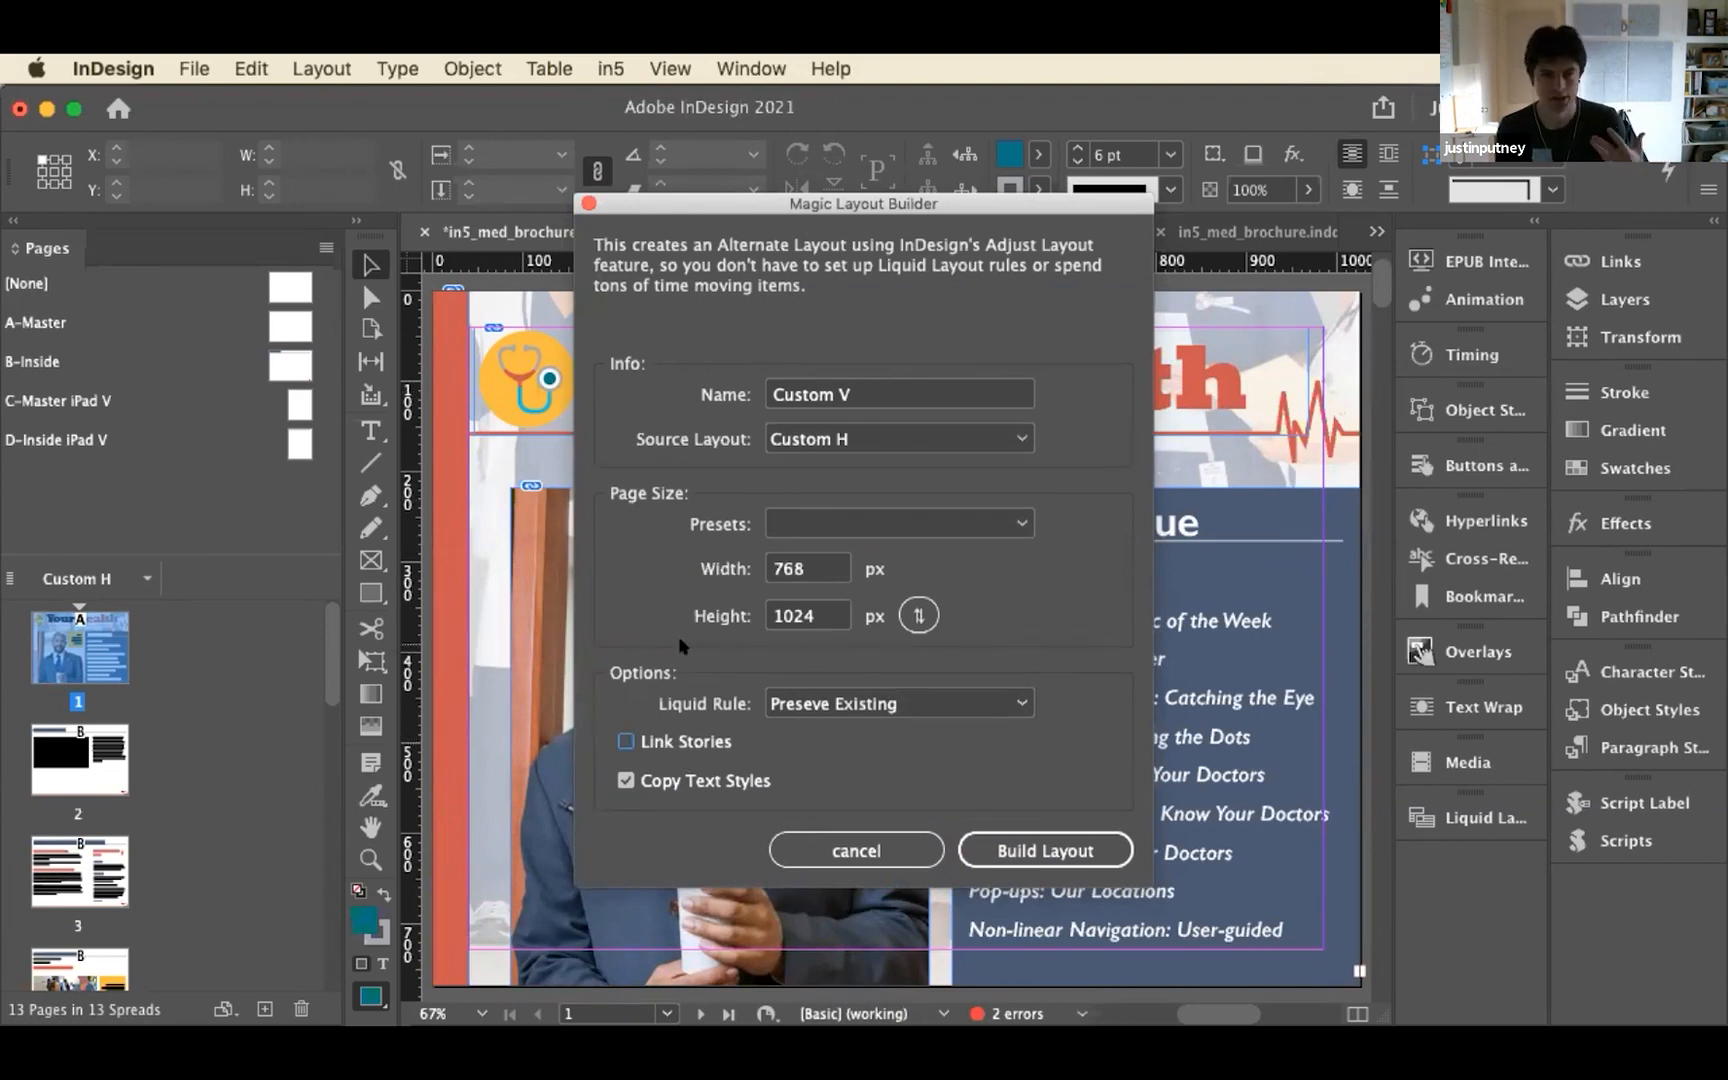
pyautogui.click(958, 524)
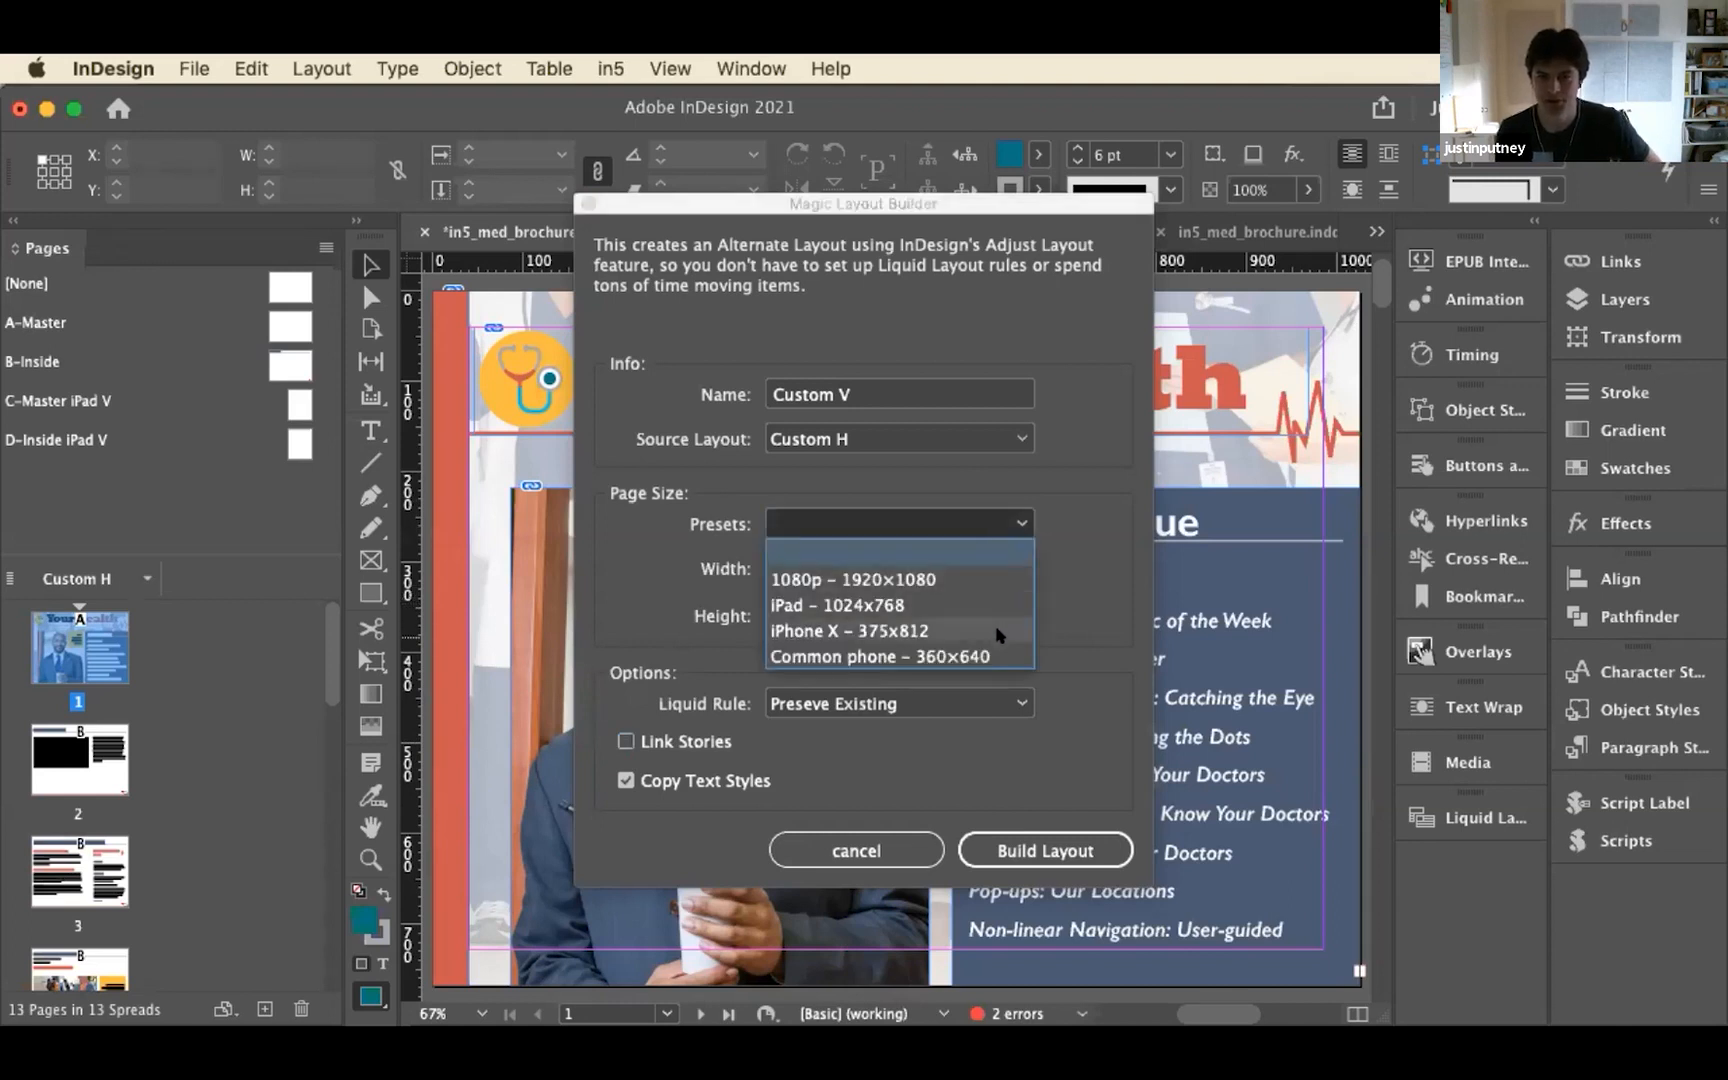
pyautogui.click(1074, 481)
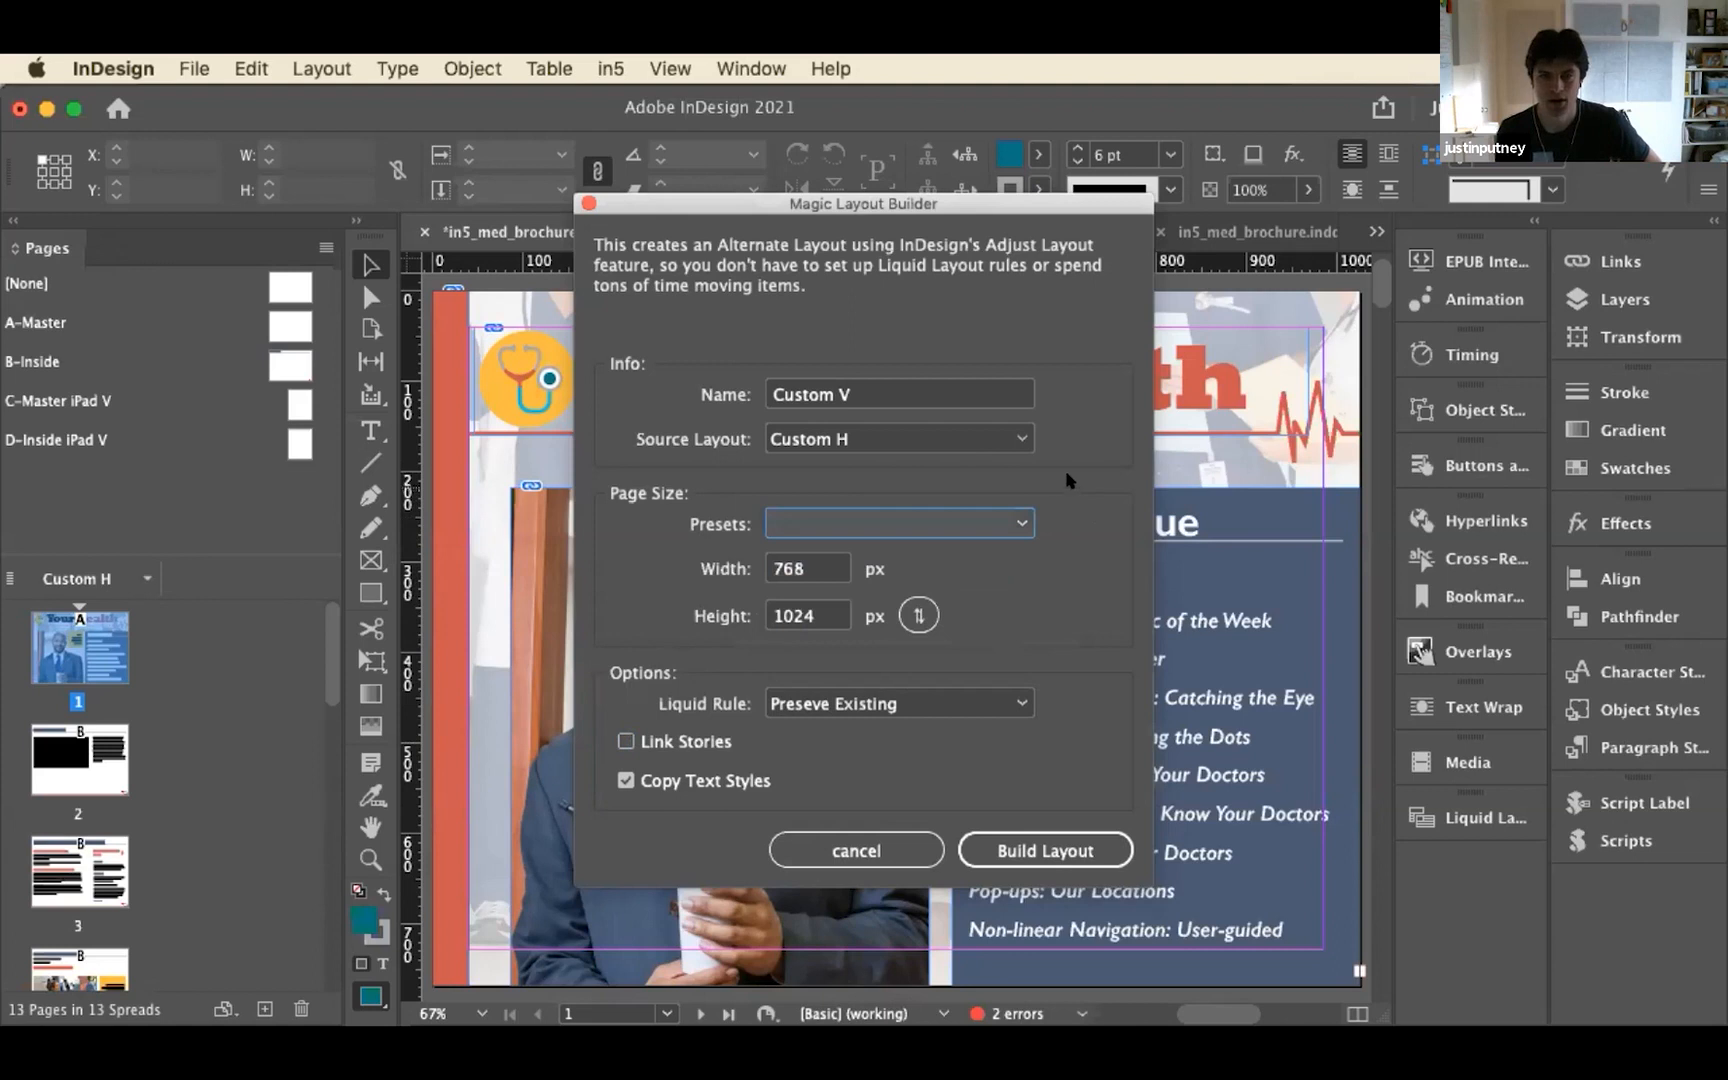
# Name the layout iPad V and build it from the Custom H source at 768 x 1024 px
pyautogui.doubleClick(806, 393)
pyautogui.write('iPhone')
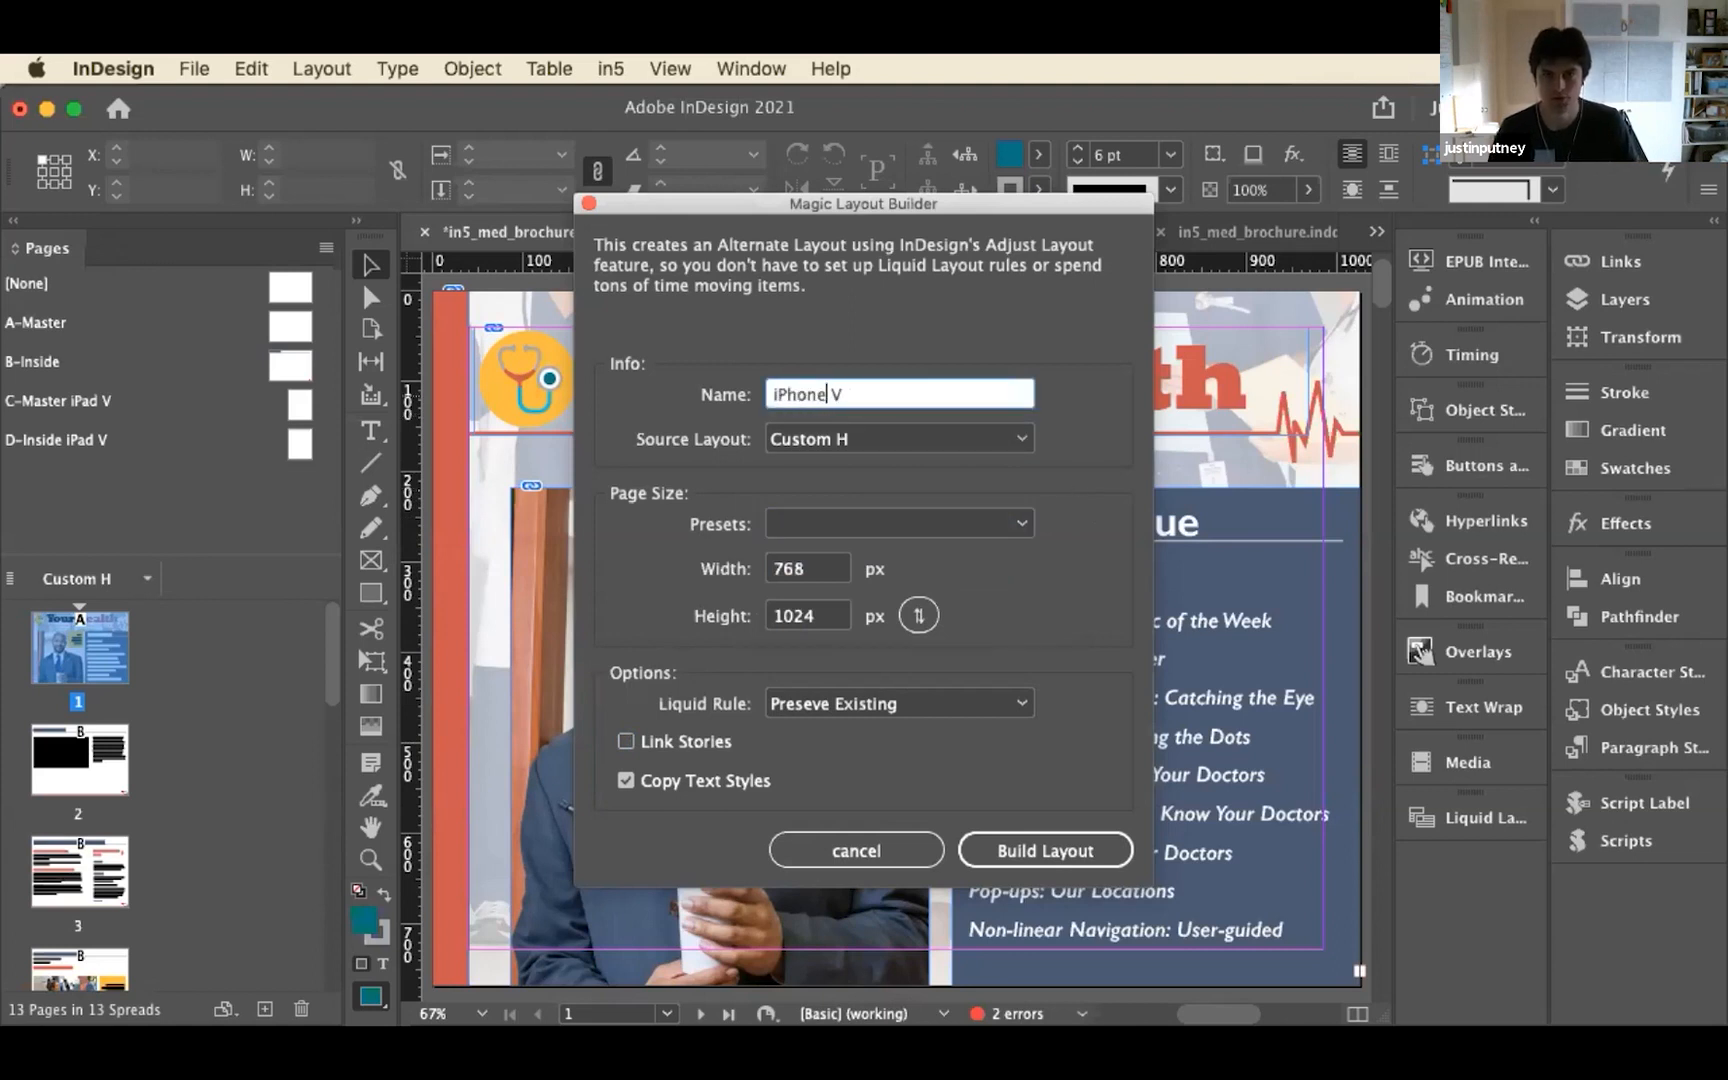
pyautogui.doubleClick(826, 393)
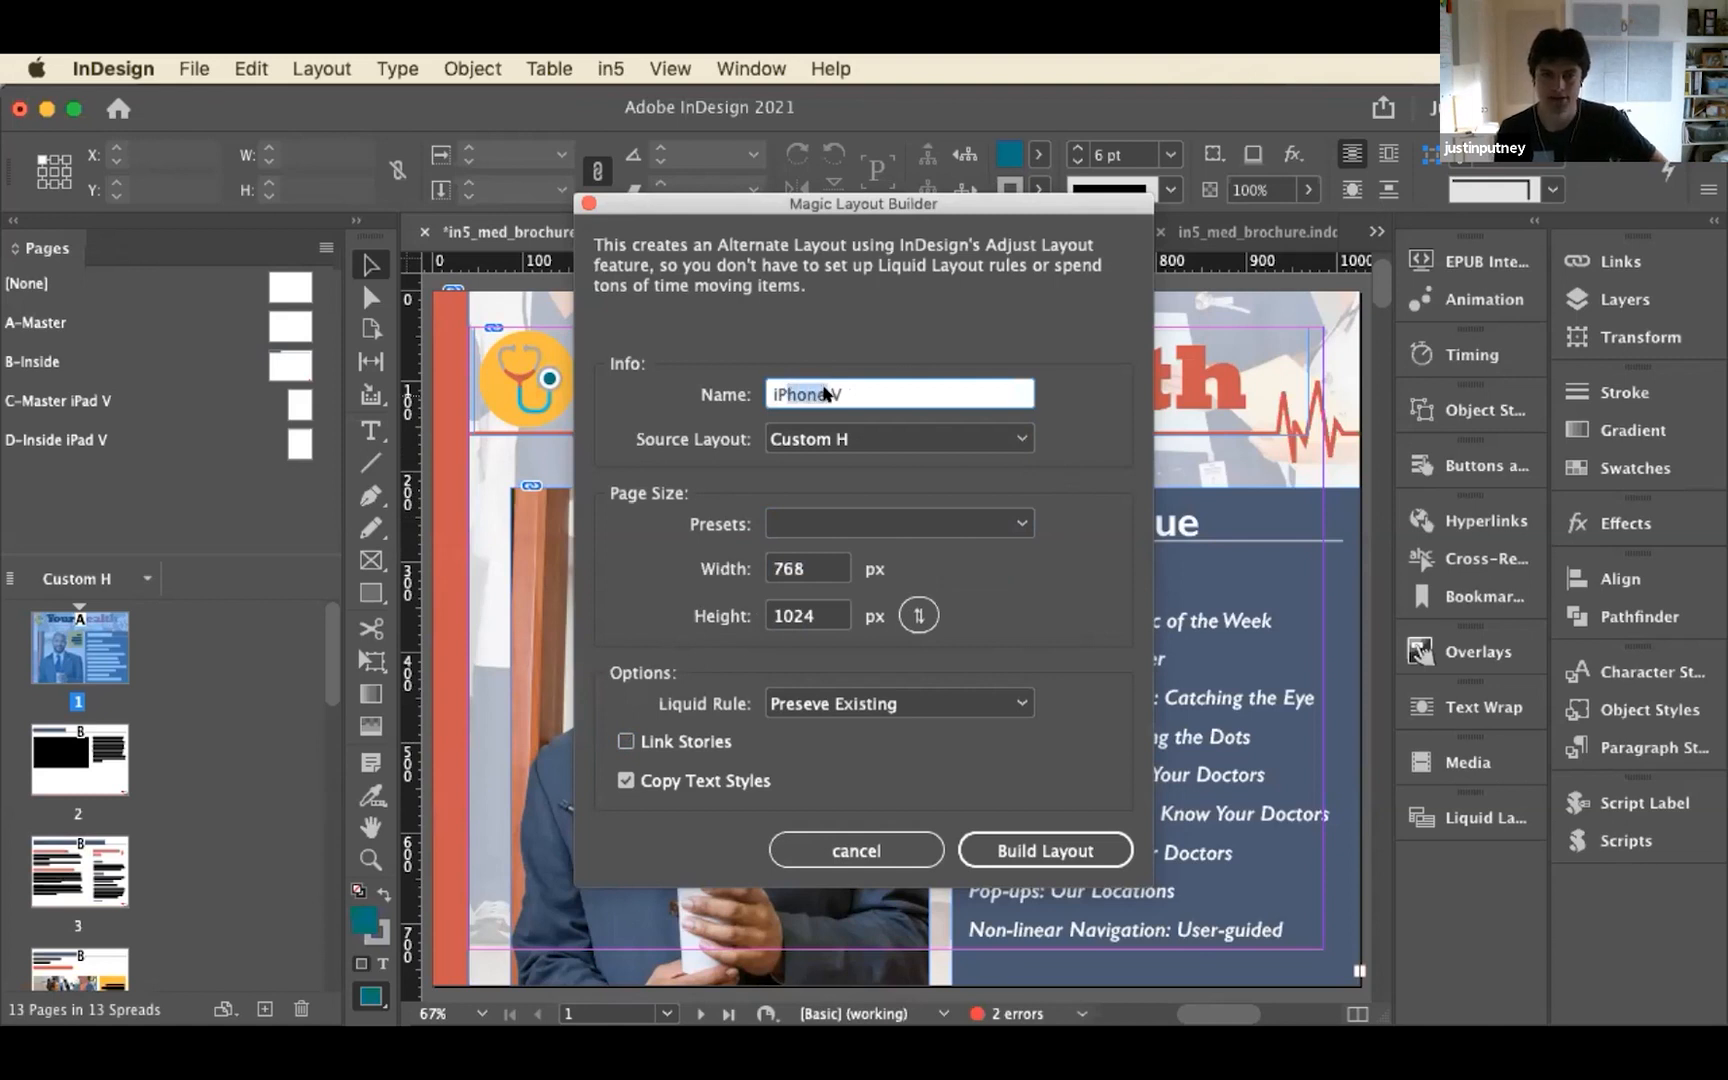
pyautogui.write('iPad')
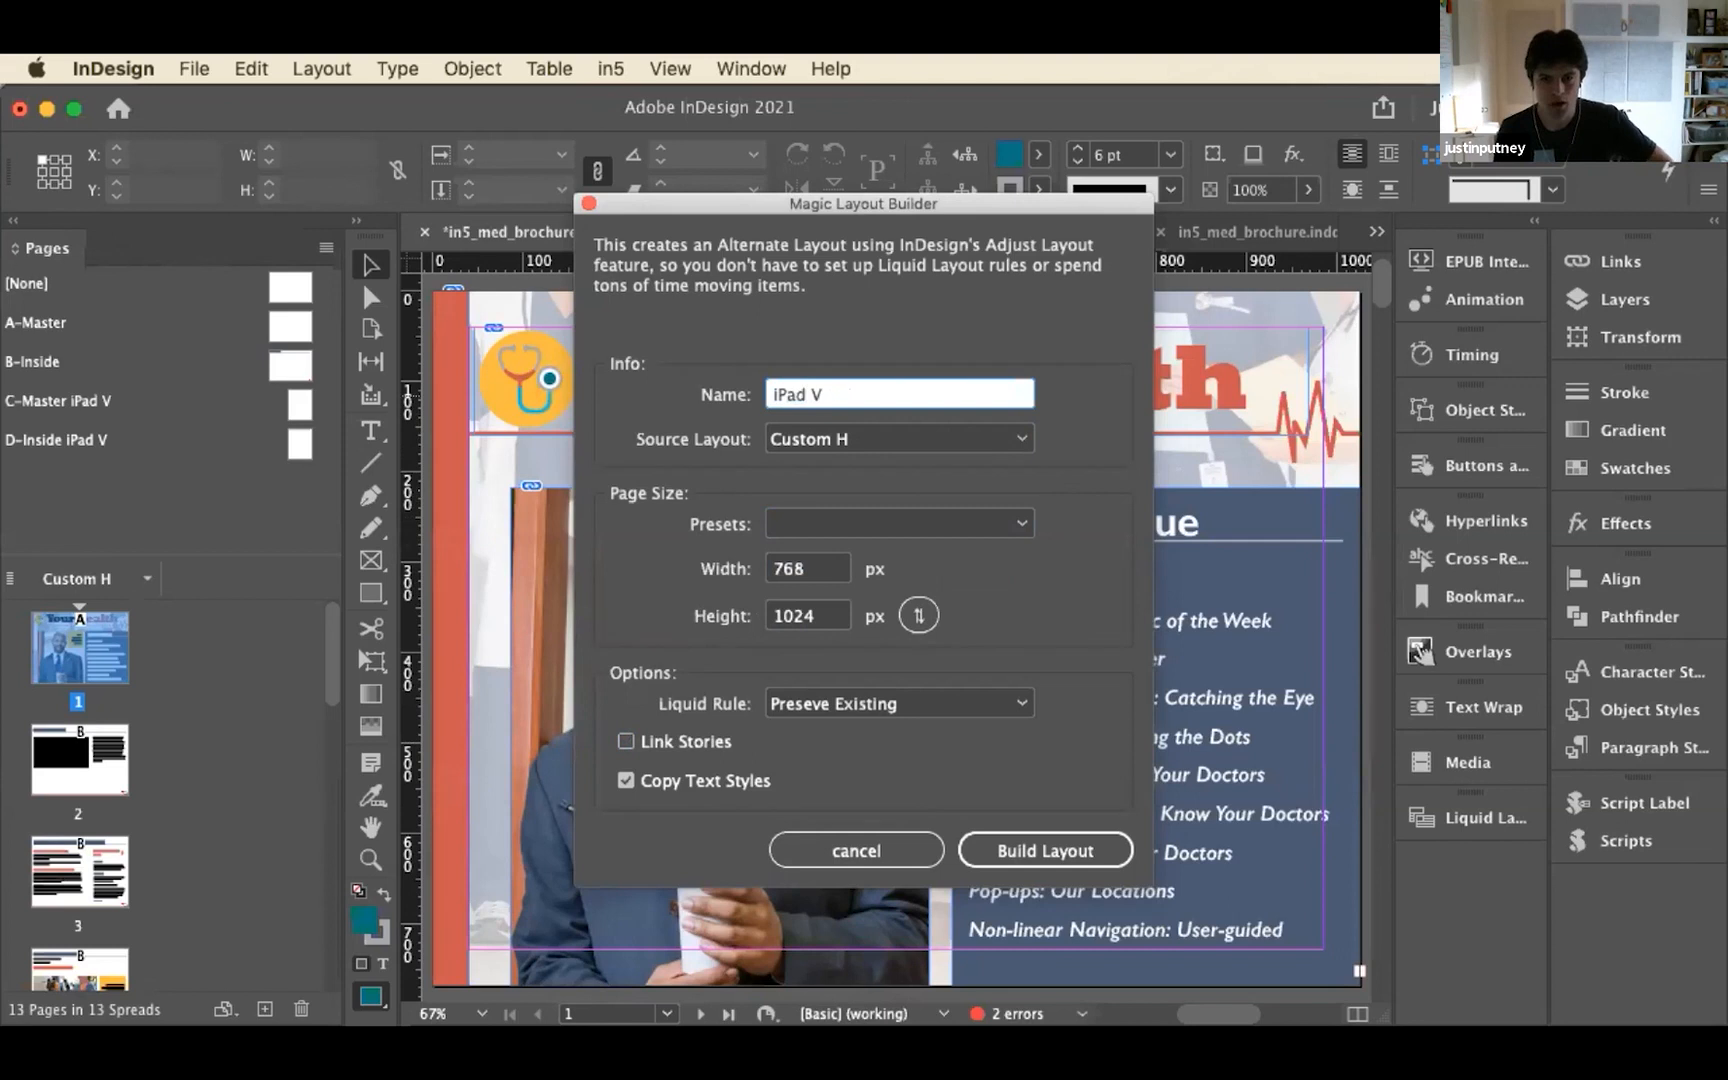
pyautogui.click(1021, 839)
pyautogui.click(1022, 840)
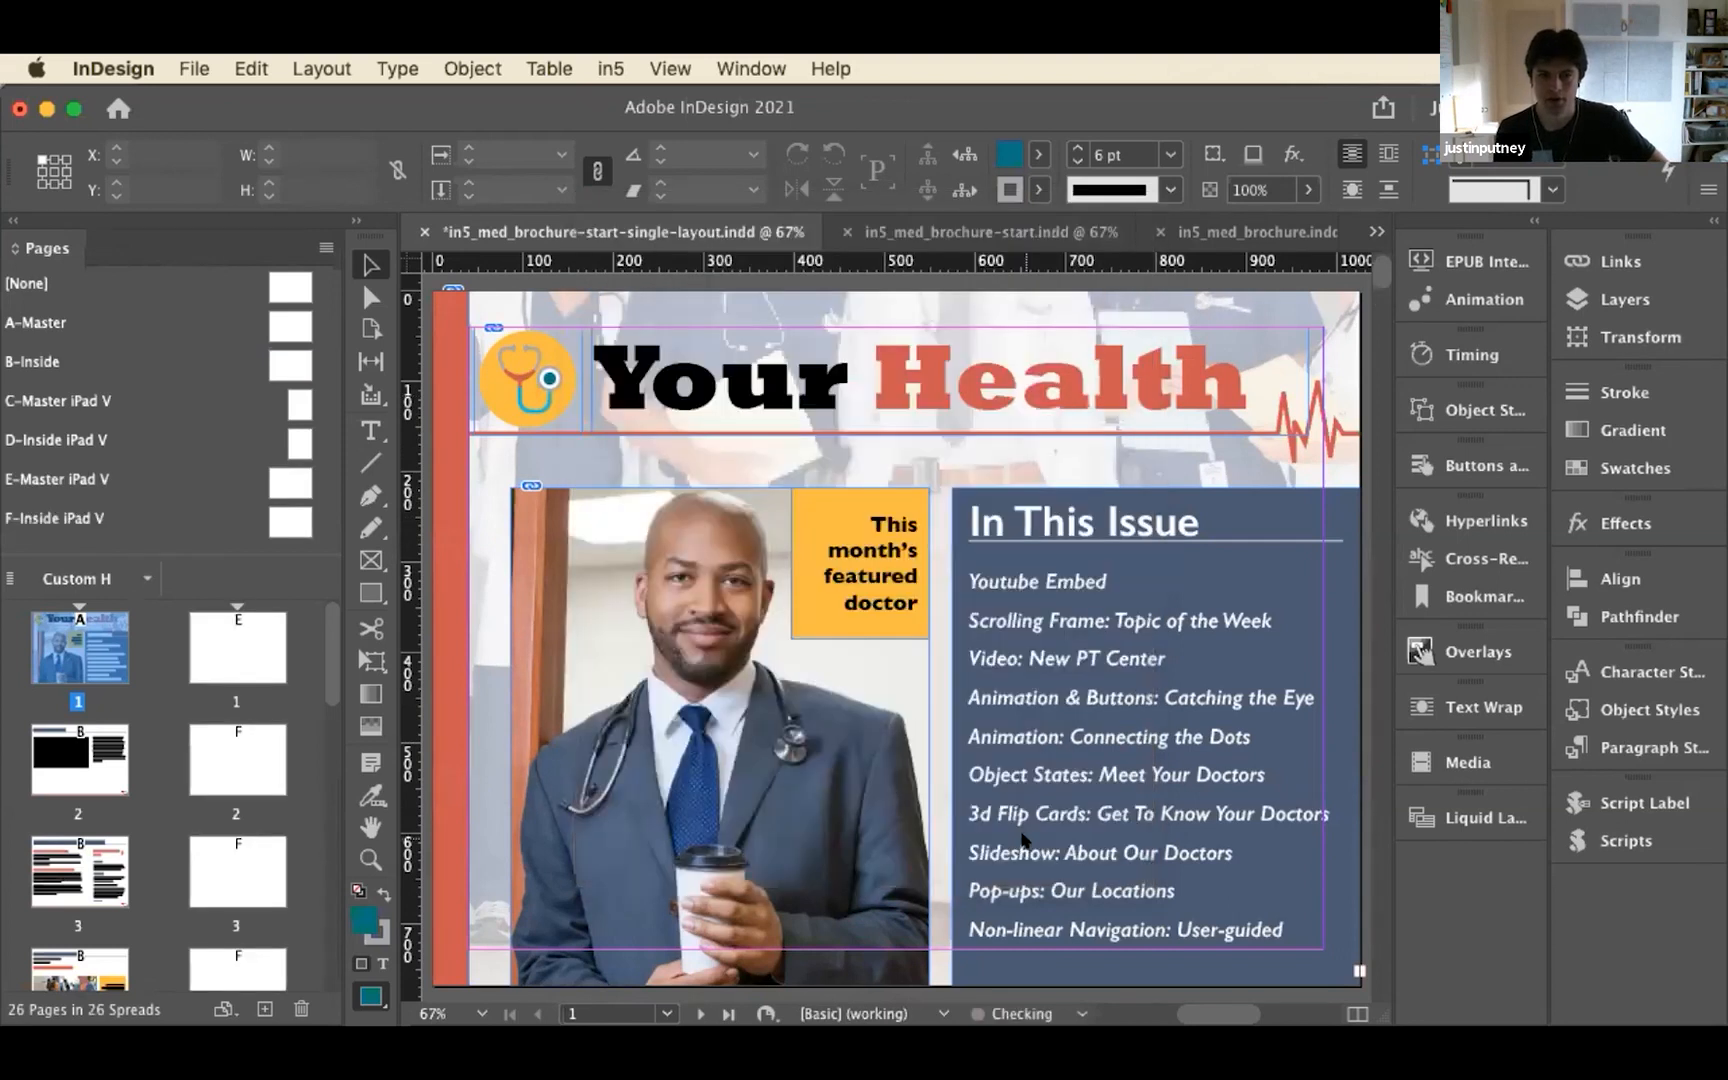
pyautogui.click(1072, 433)
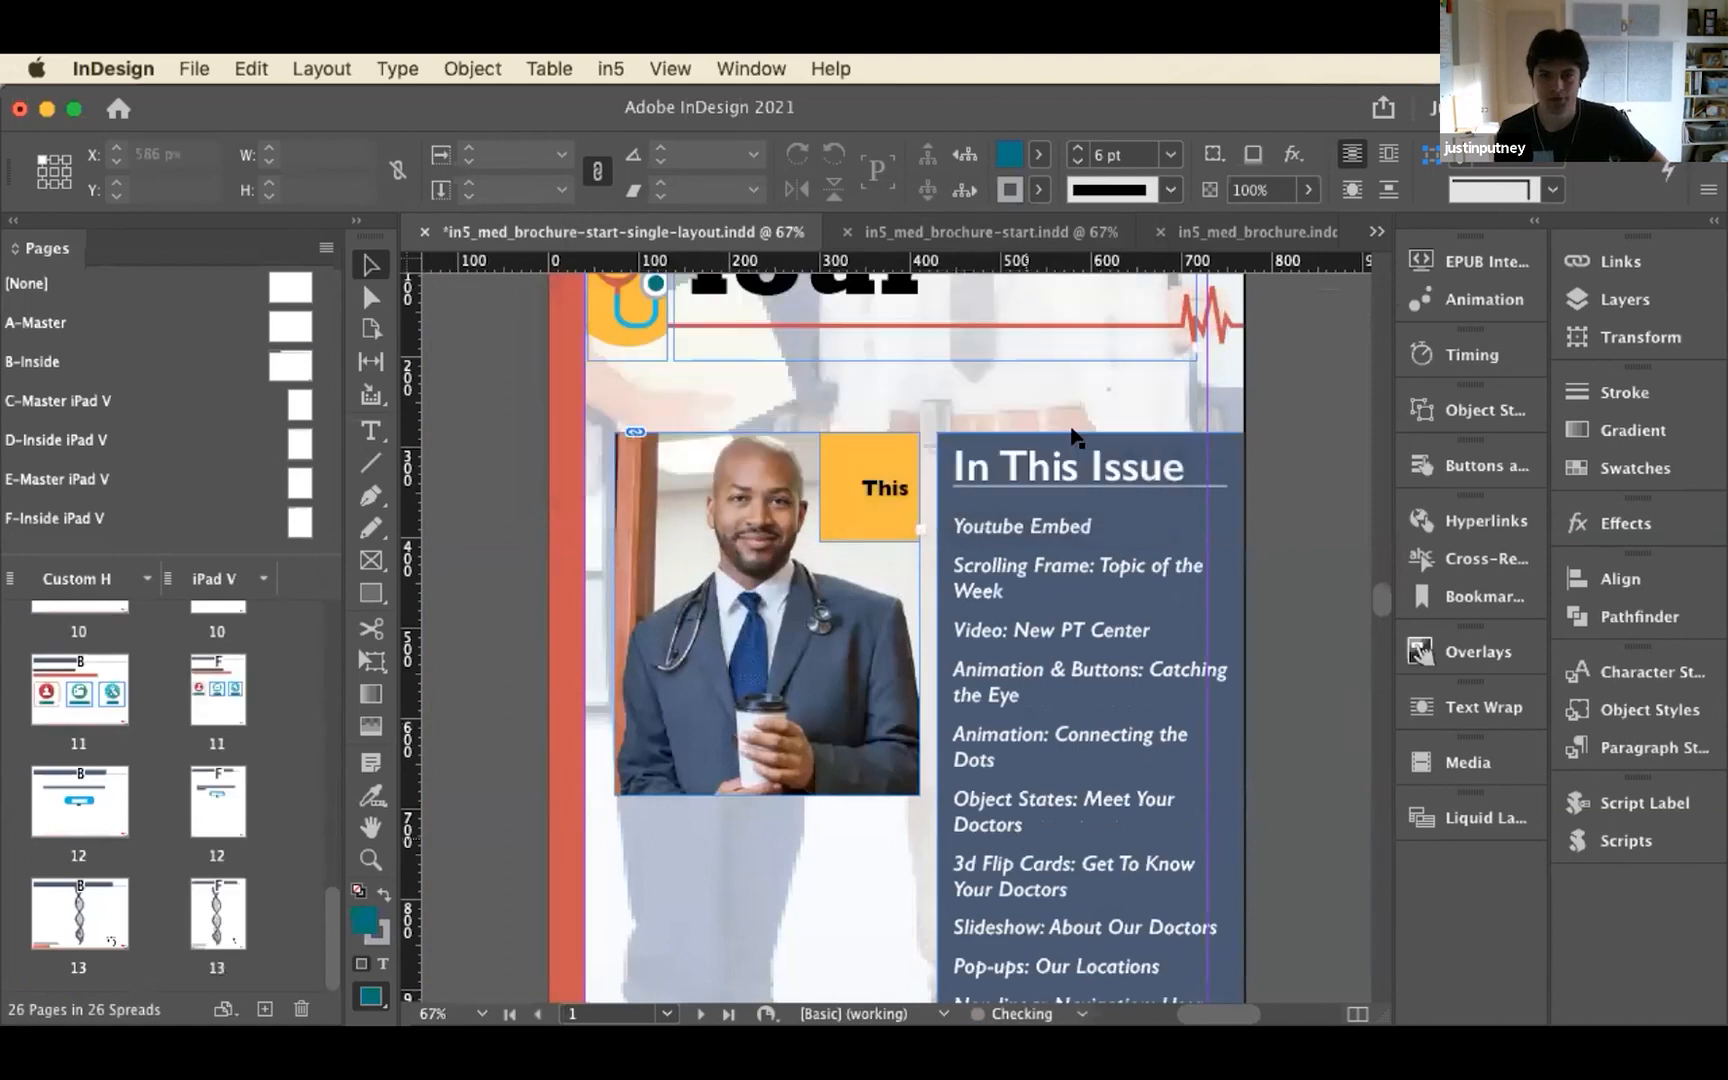
# Select the title text frame and the stethoscope logo frame on the iPad V cover and apply Content-Aware Fit
pyautogui.scroll(10, 274, 703)
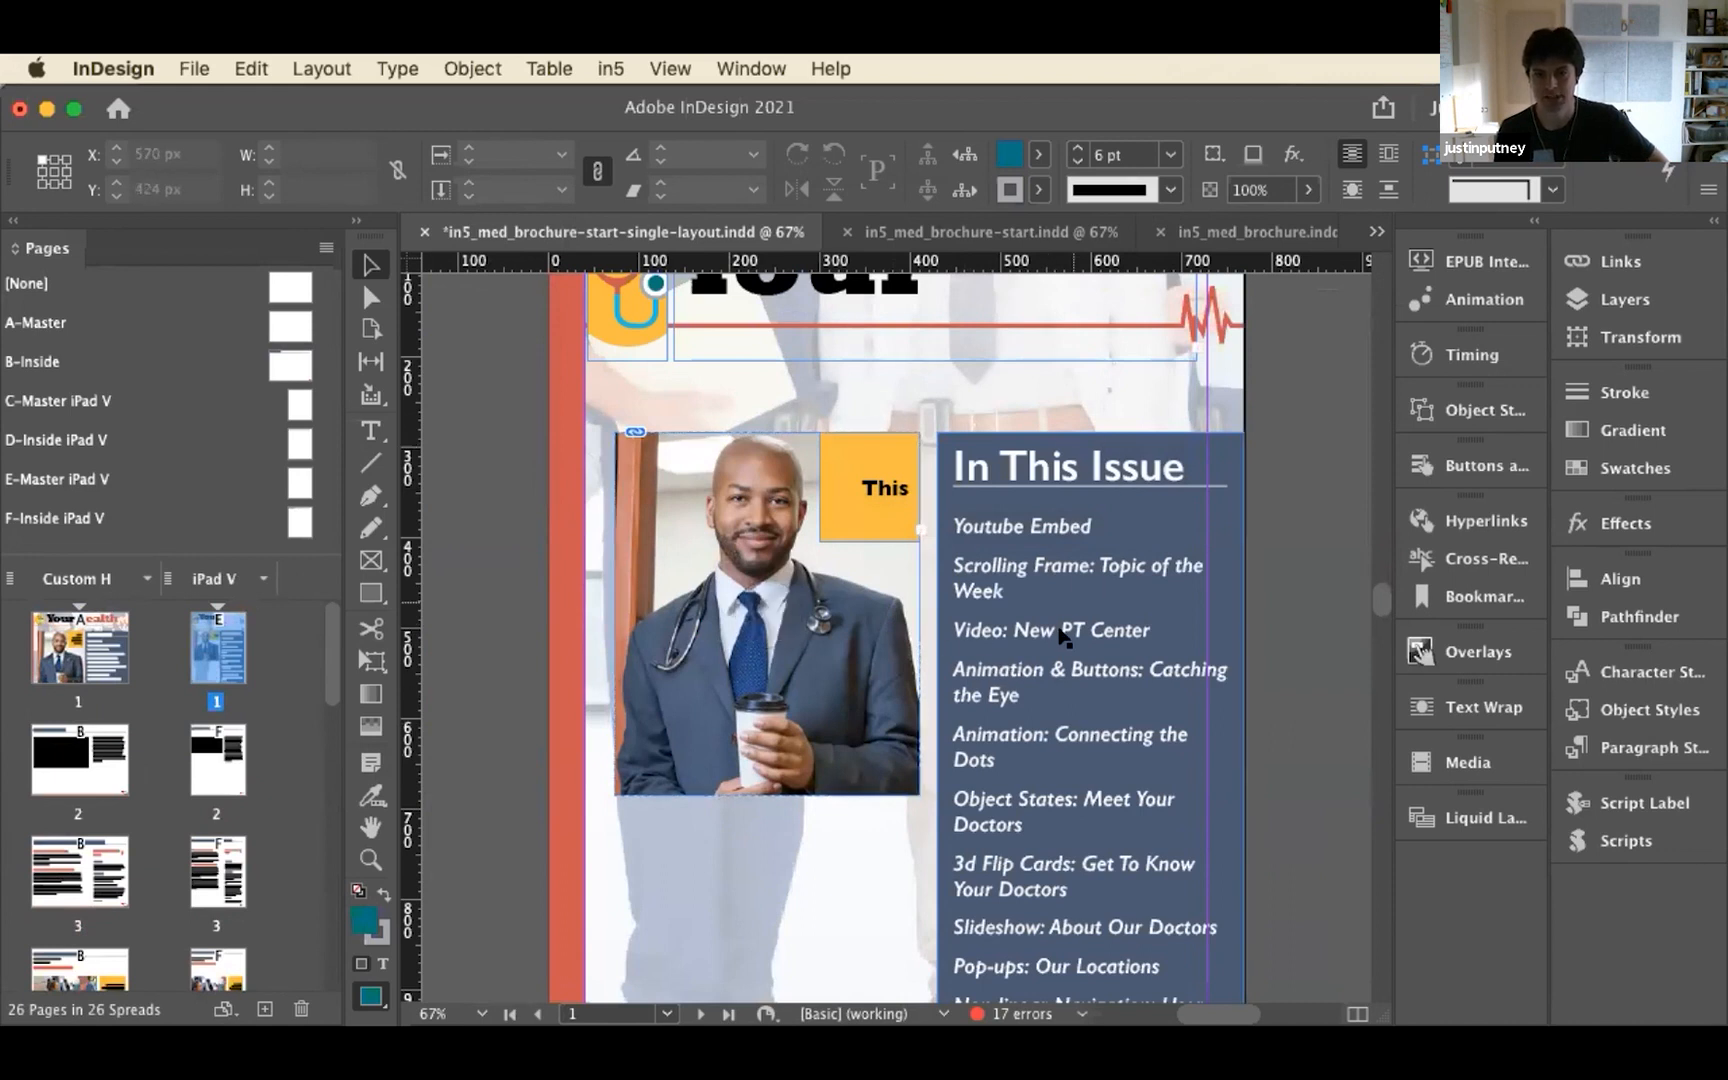
pyautogui.scroll(8, 1022, 532)
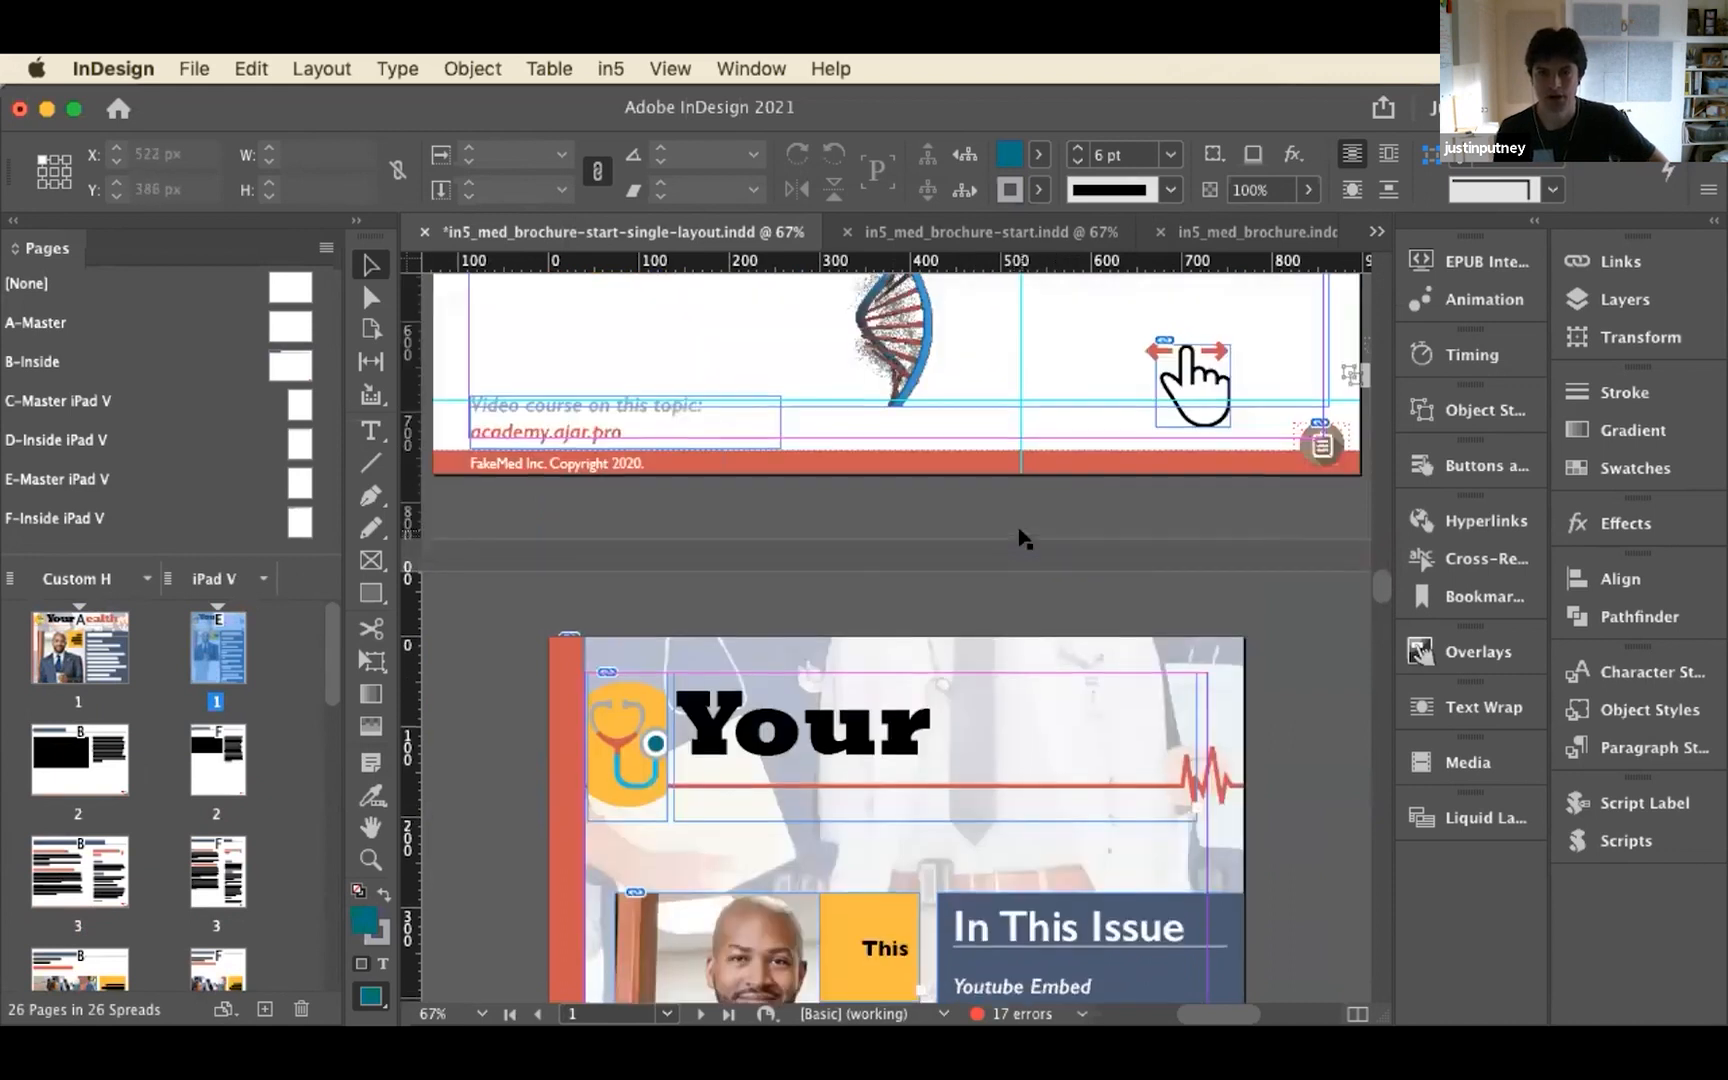
pyautogui.scroll(-5, 945, 540)
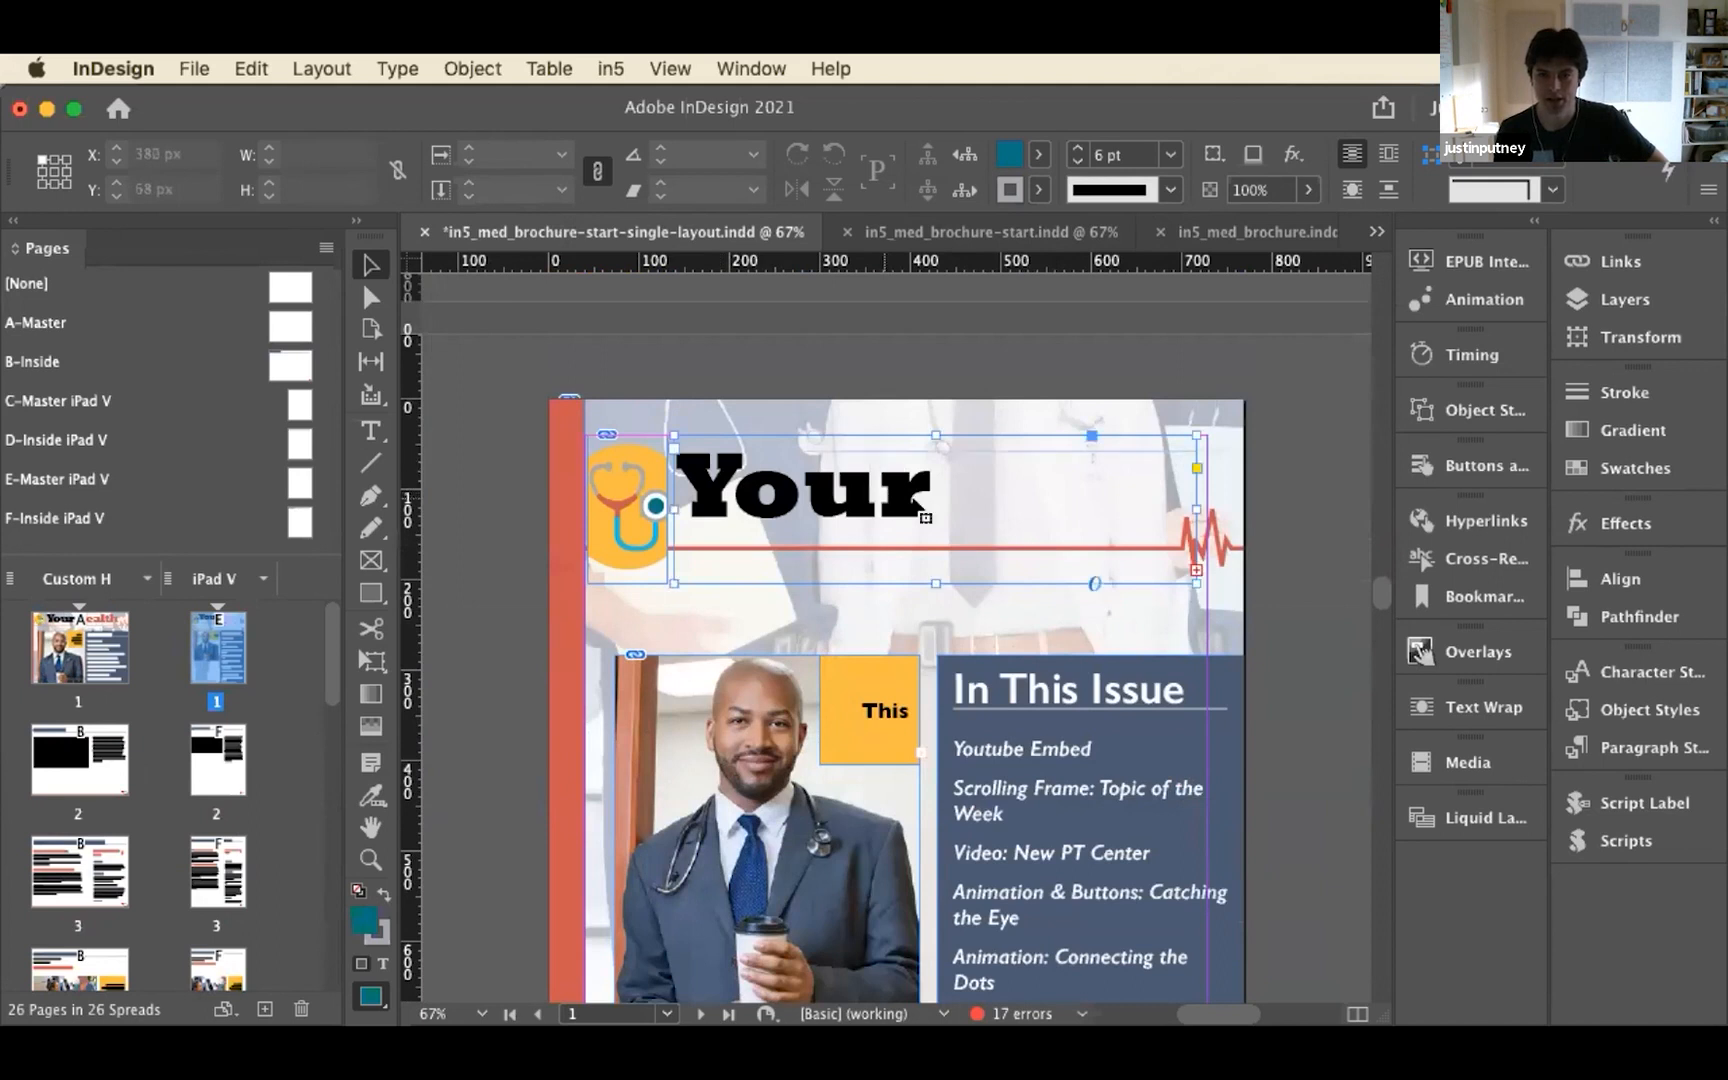
pyautogui.click(1066, 520)
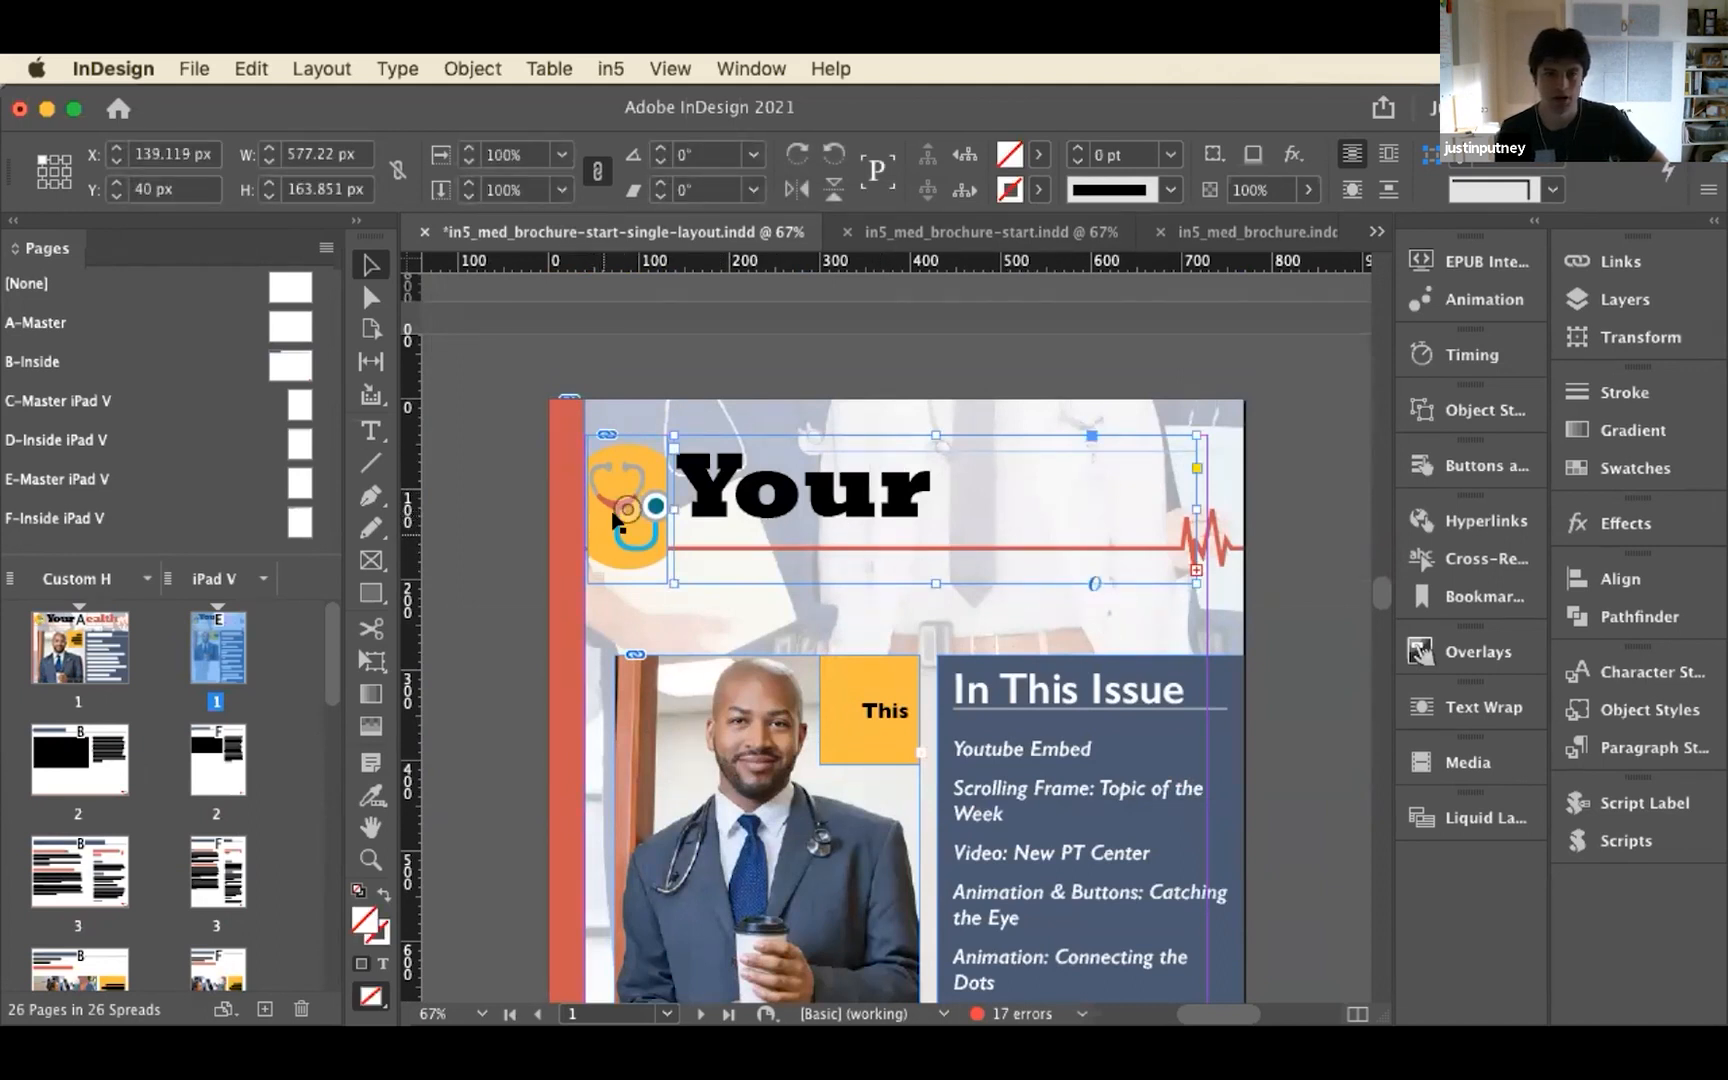
pyautogui.click(636, 478)
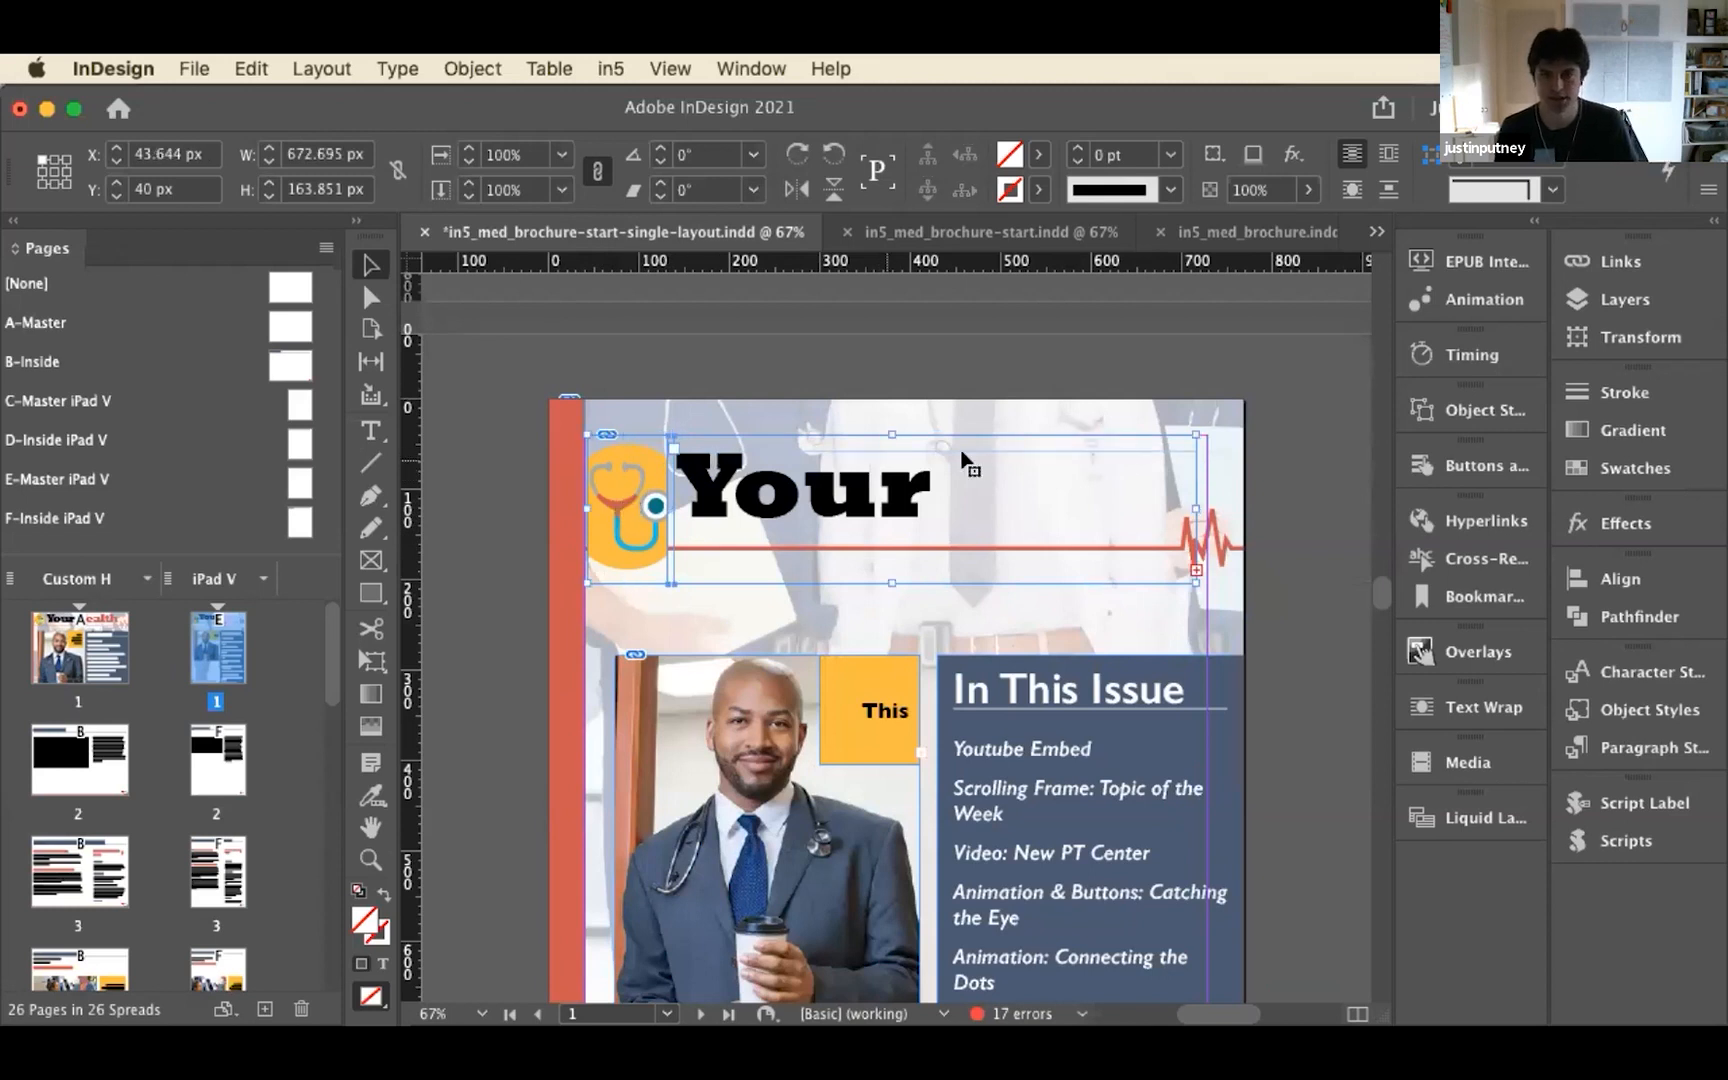
pyautogui.keyDown('shift'); pyautogui.click(925, 495); pyautogui.keyUp('shift')
pyautogui.rightClick(893, 497)
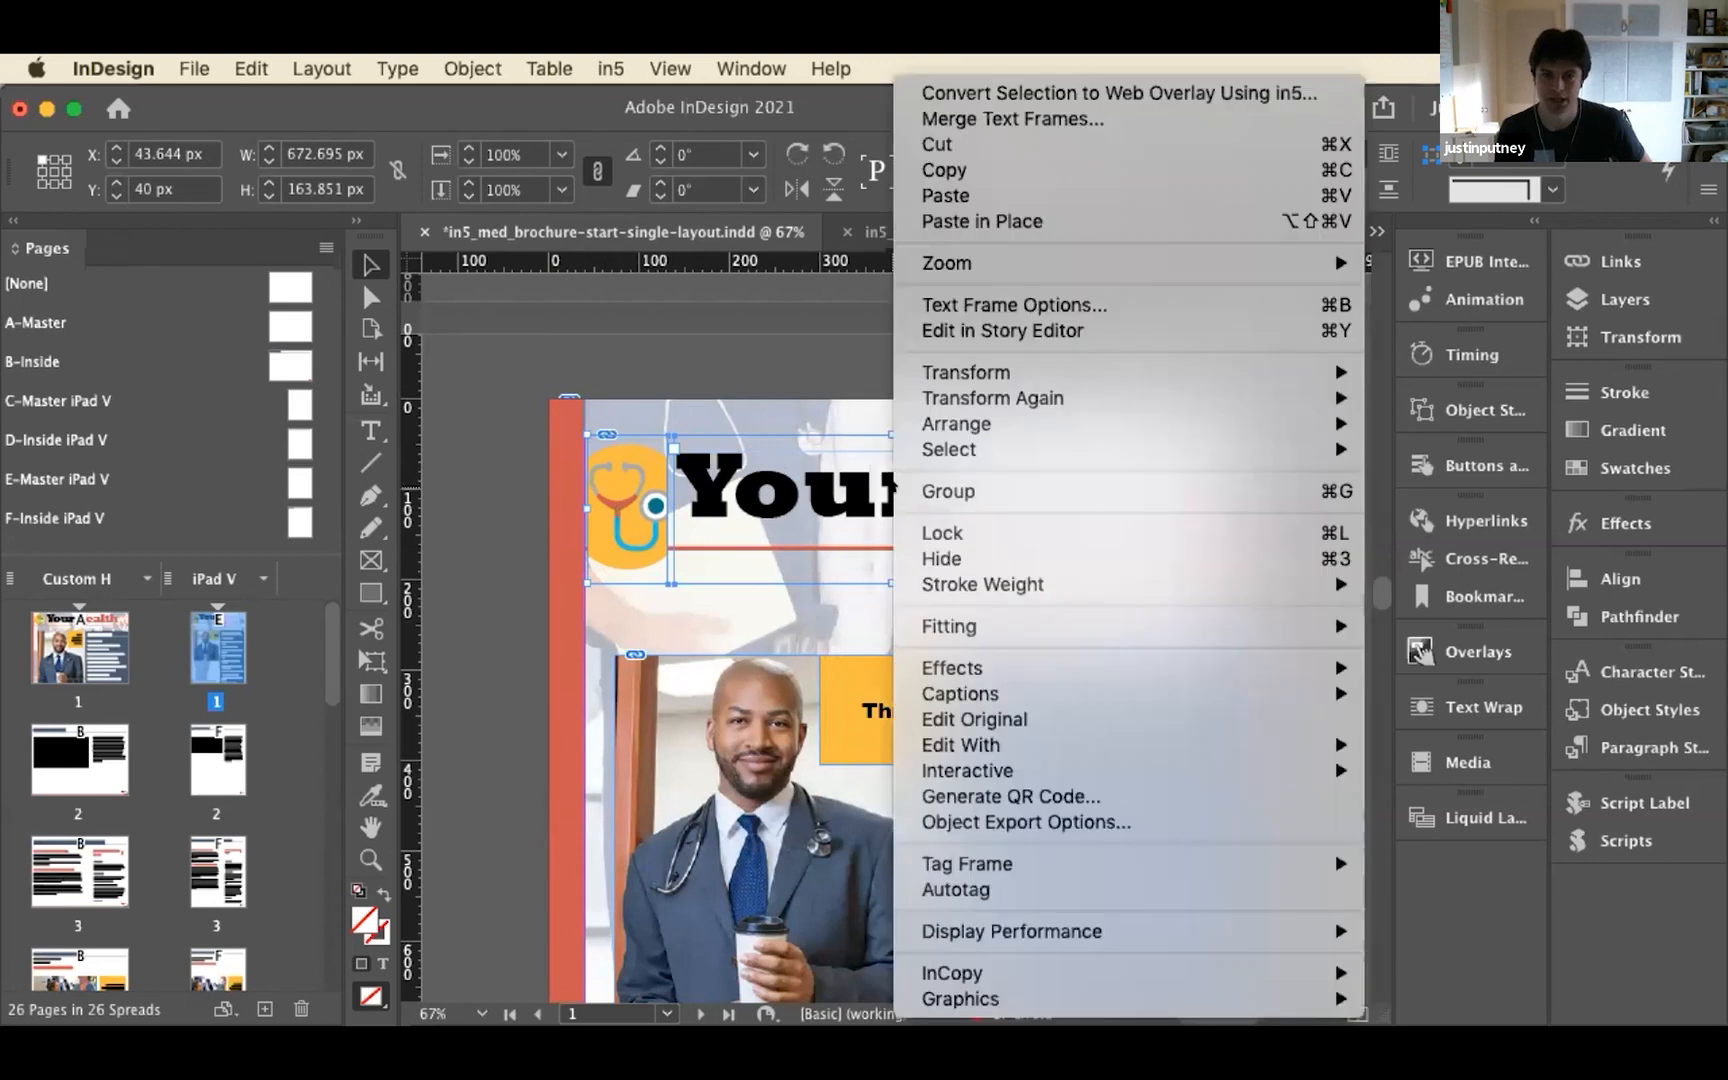
pyautogui.moveTo(1045, 628)
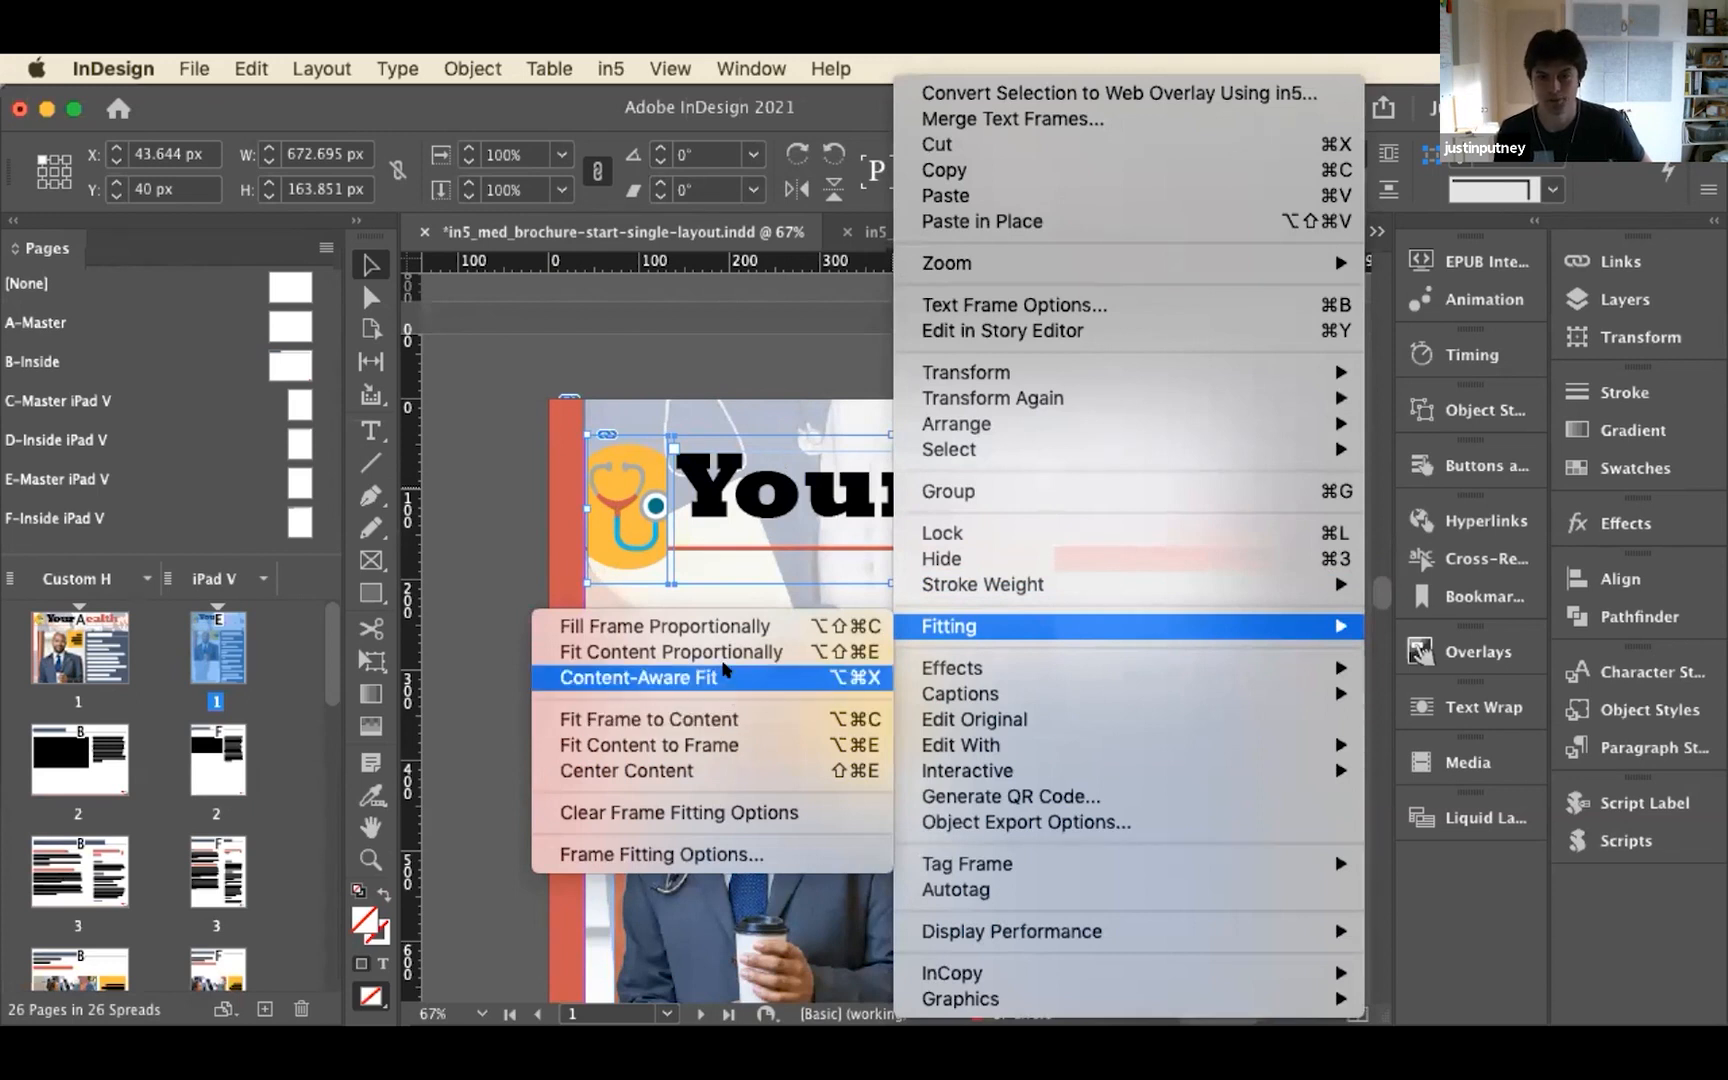
pyautogui.click(726, 677)
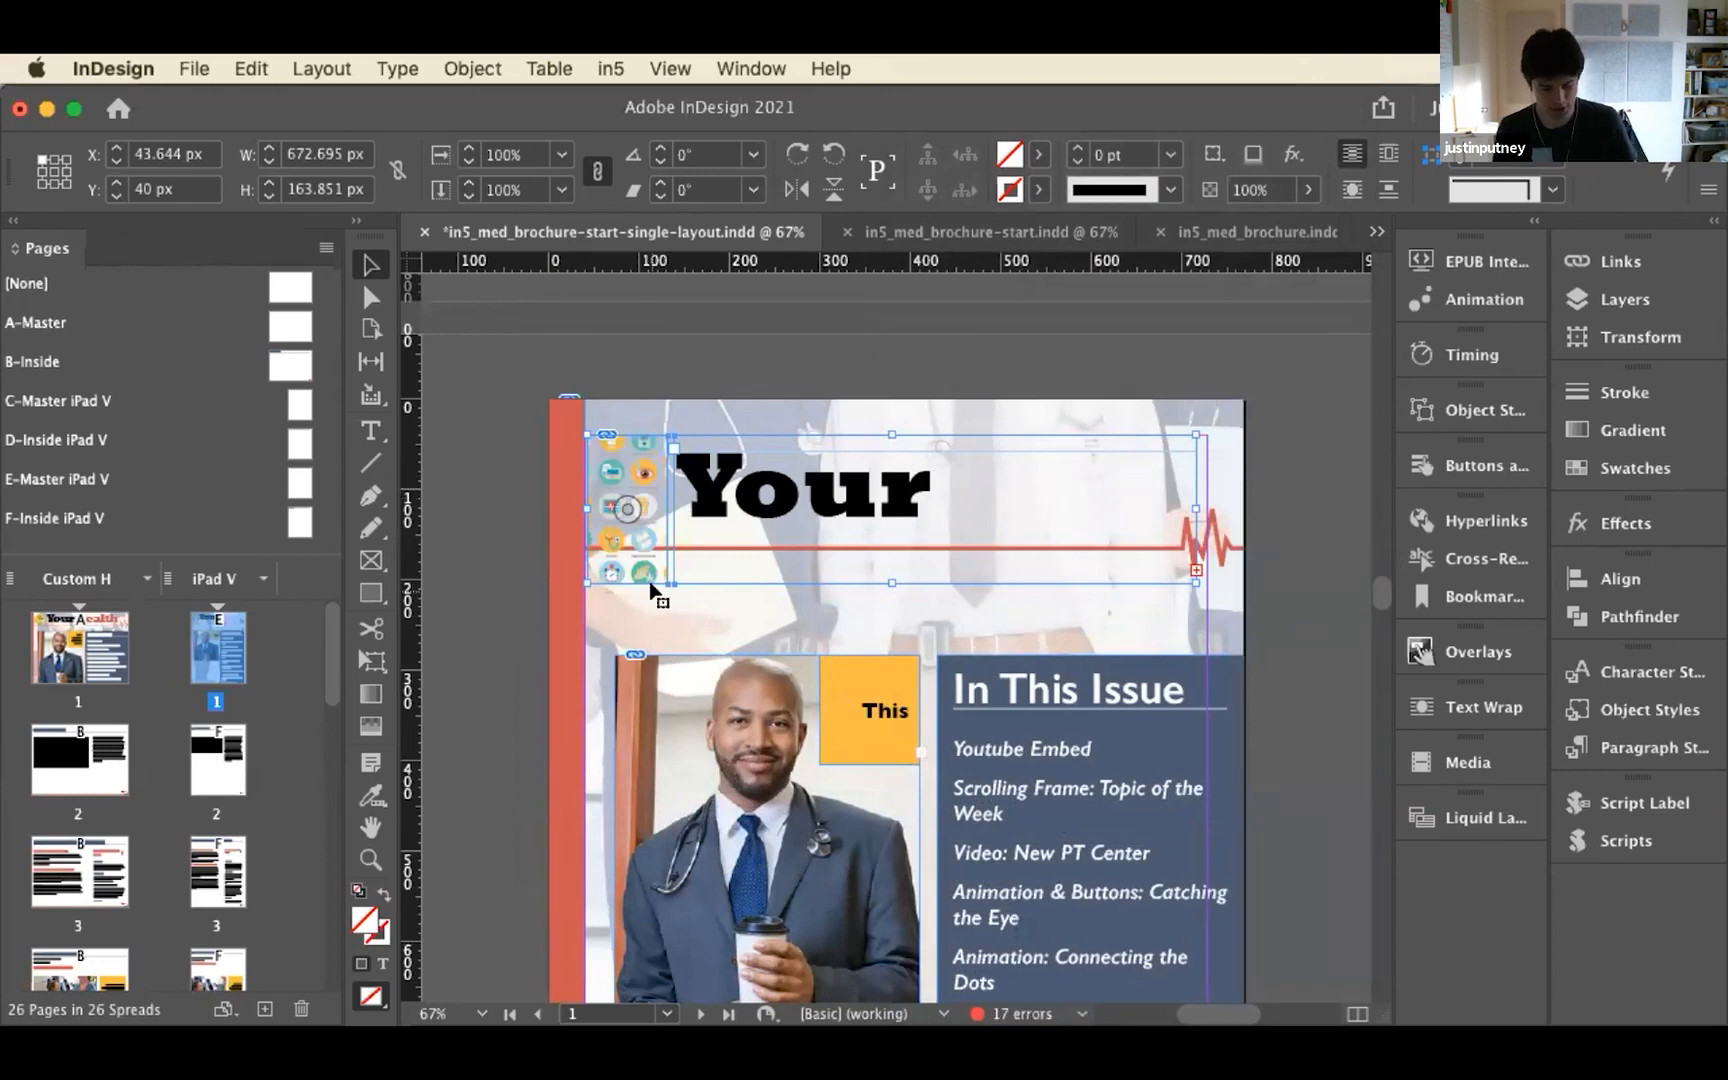
pyautogui.rightClick(758, 495)
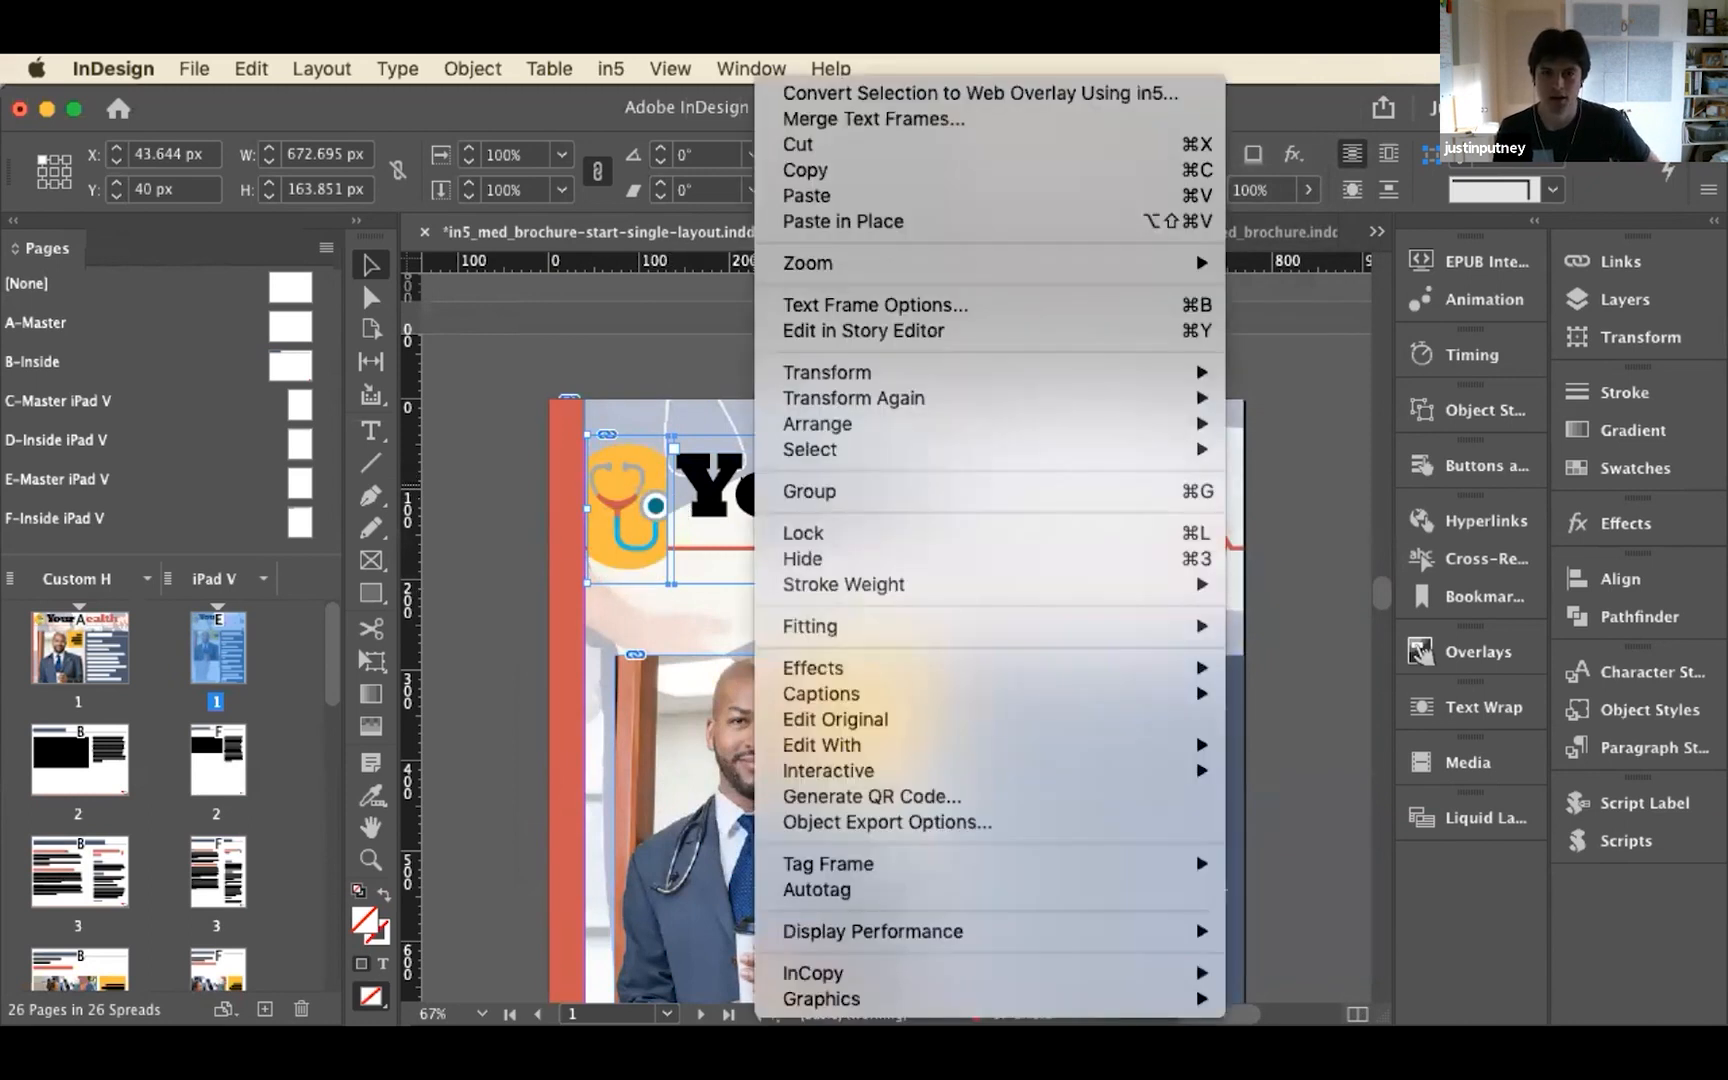
pyautogui.press('Escape')
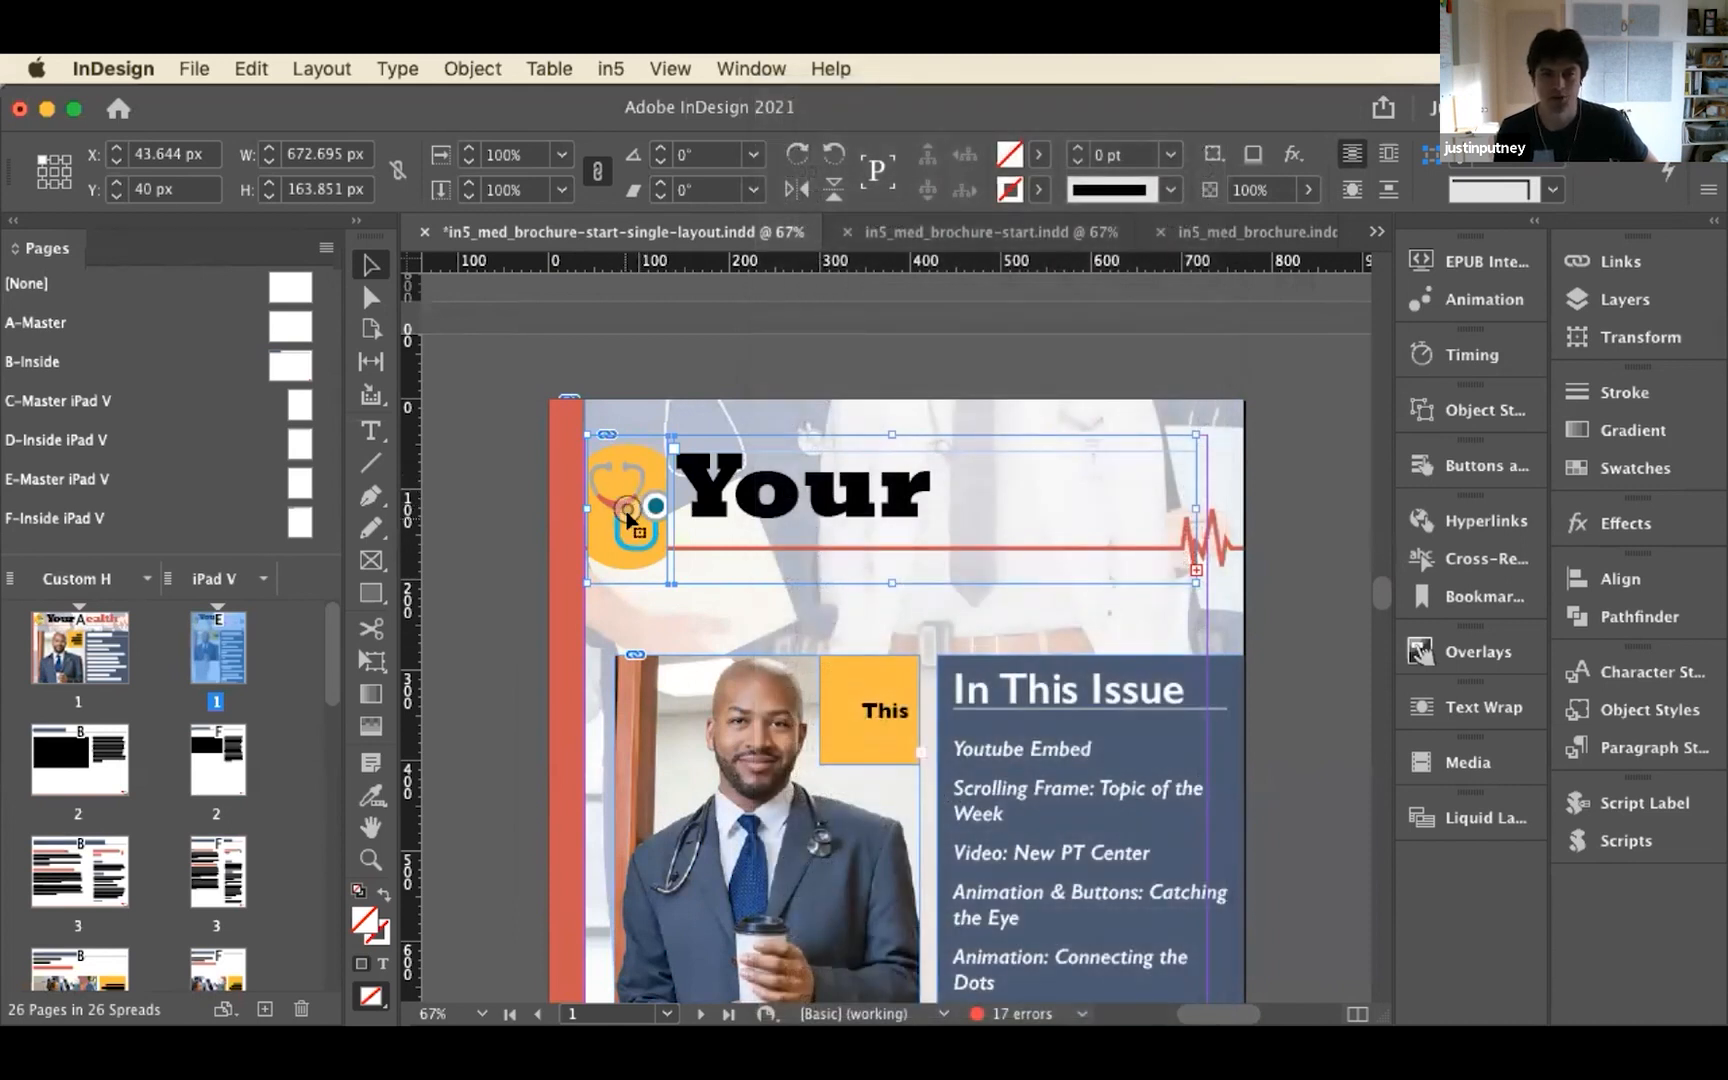
pyautogui.click(812, 384)
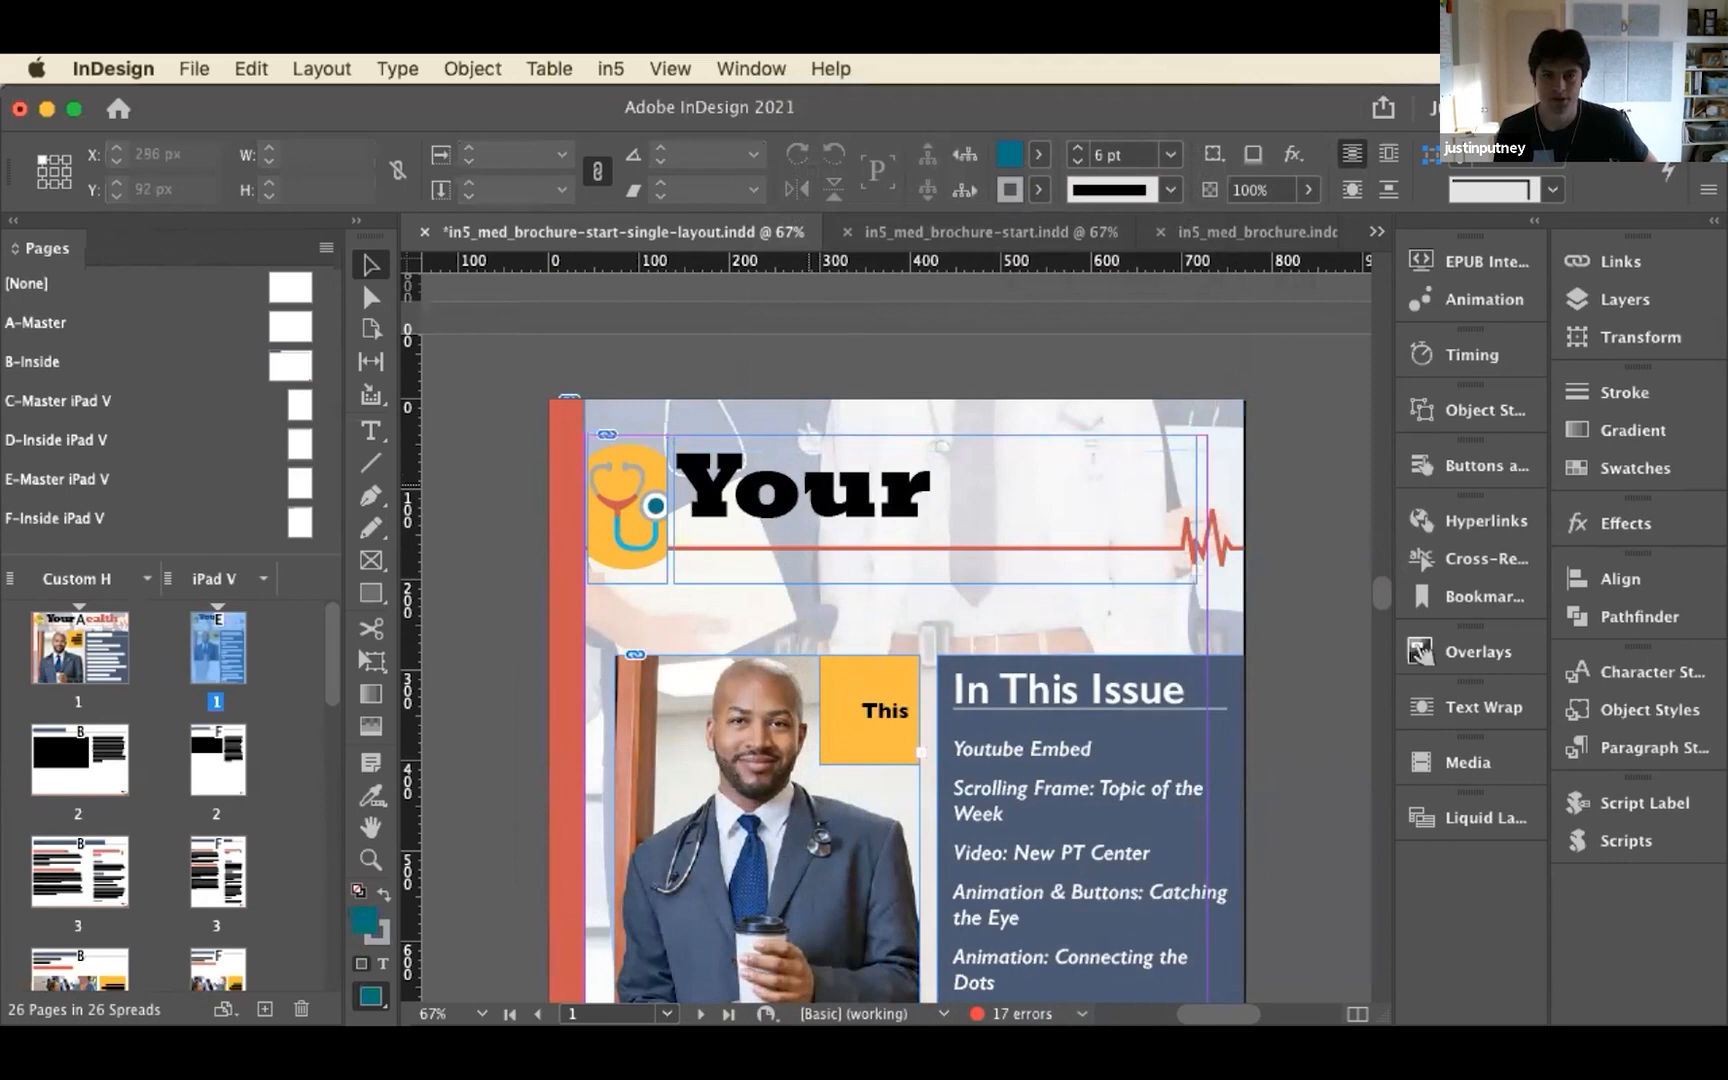
pyautogui.click(810, 485)
pyautogui.rightClick(810, 485)
pyautogui.moveTo(904, 677)
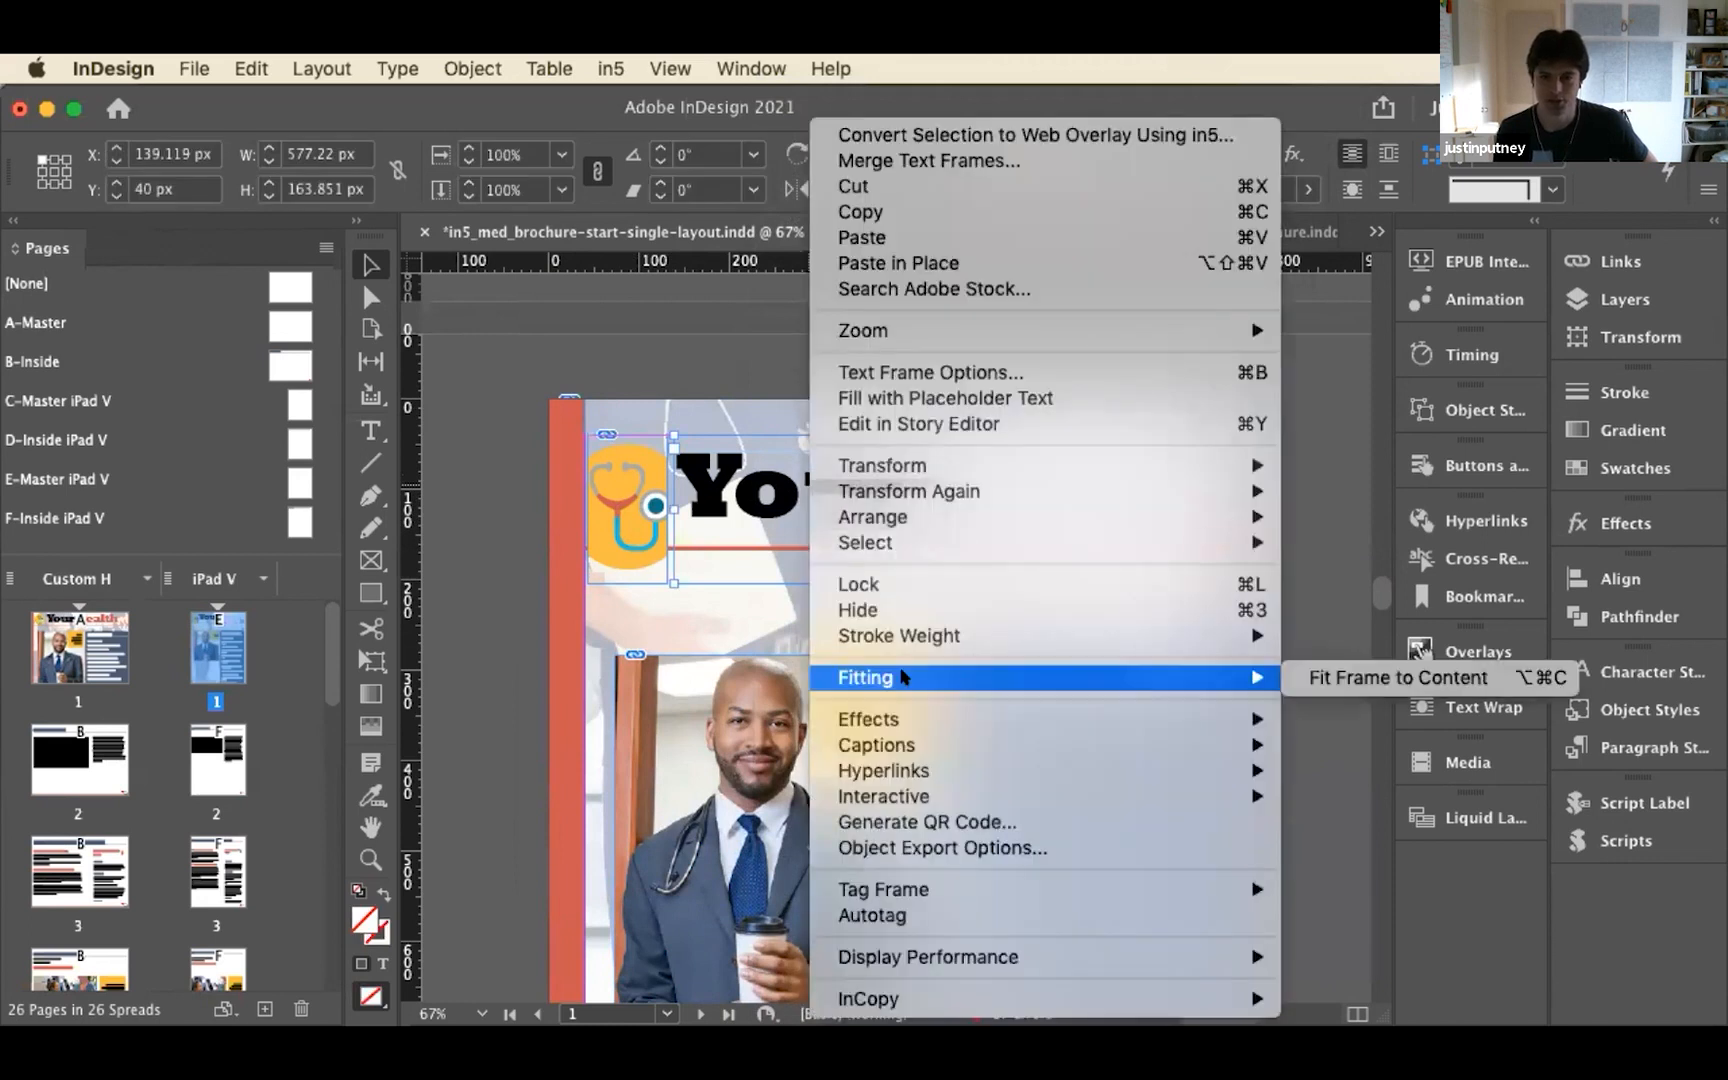
pyautogui.click(1438, 680)
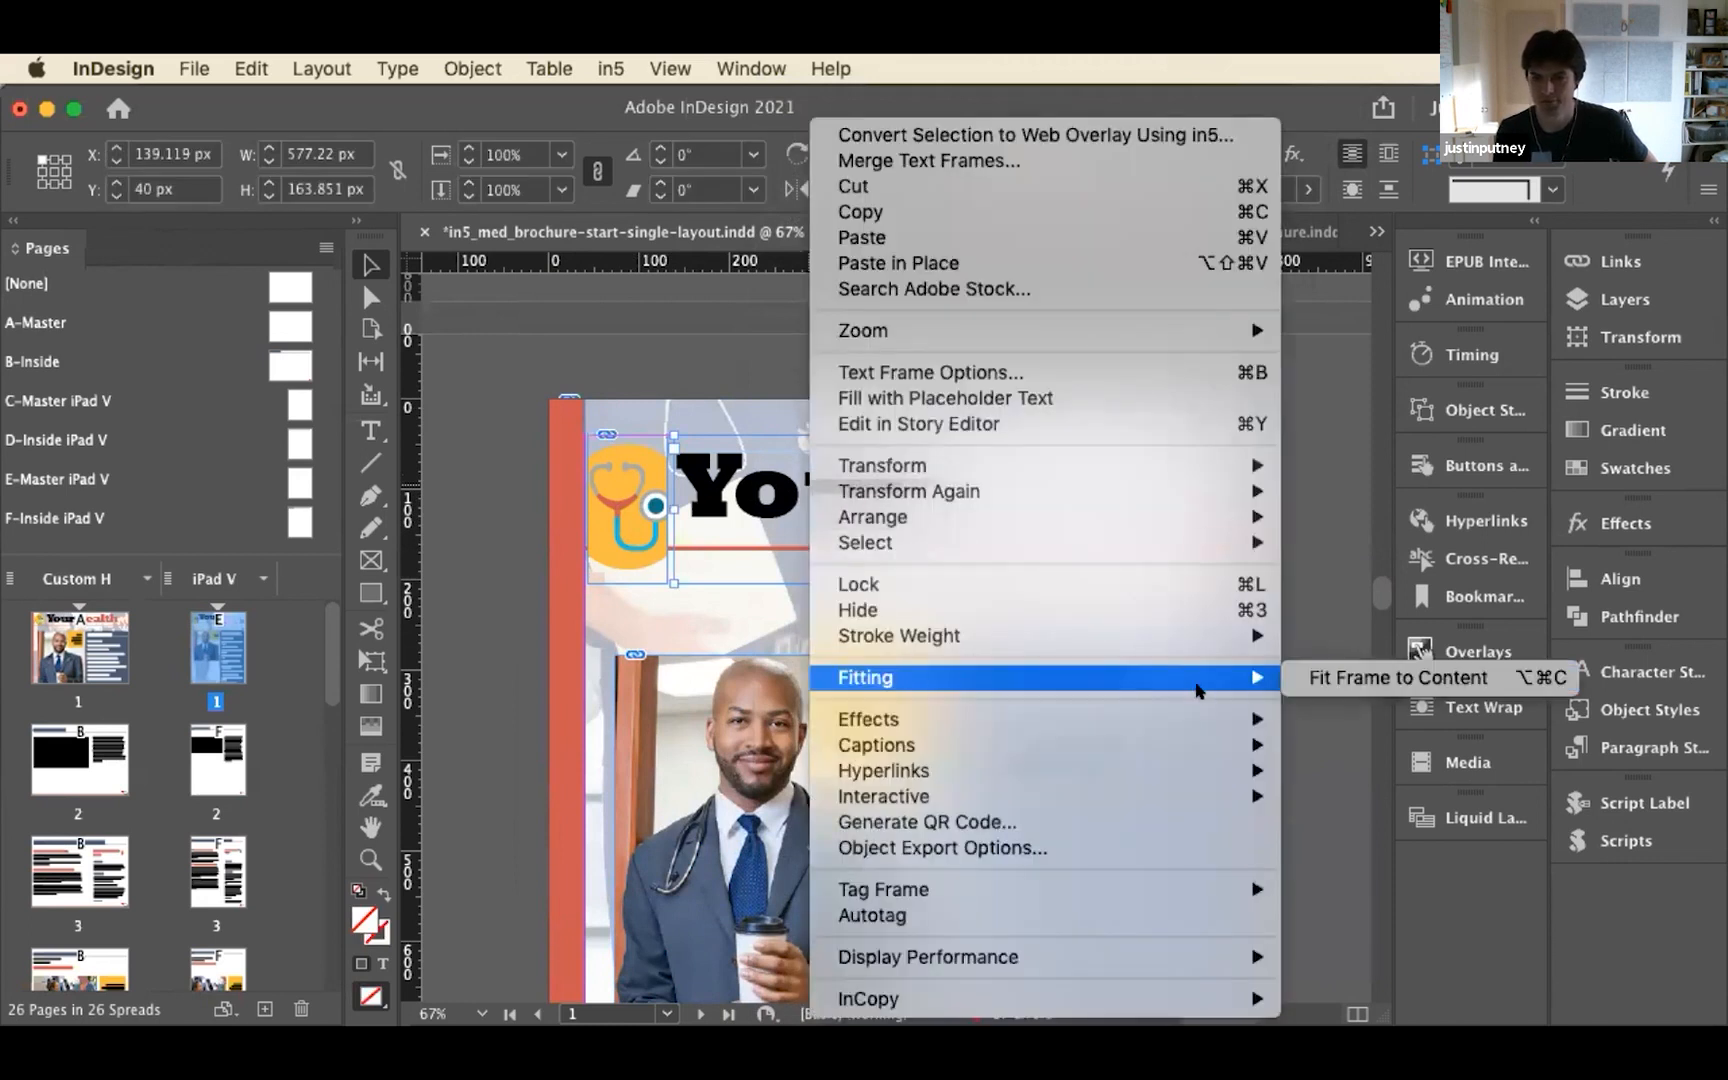
pyautogui.click(1292, 550)
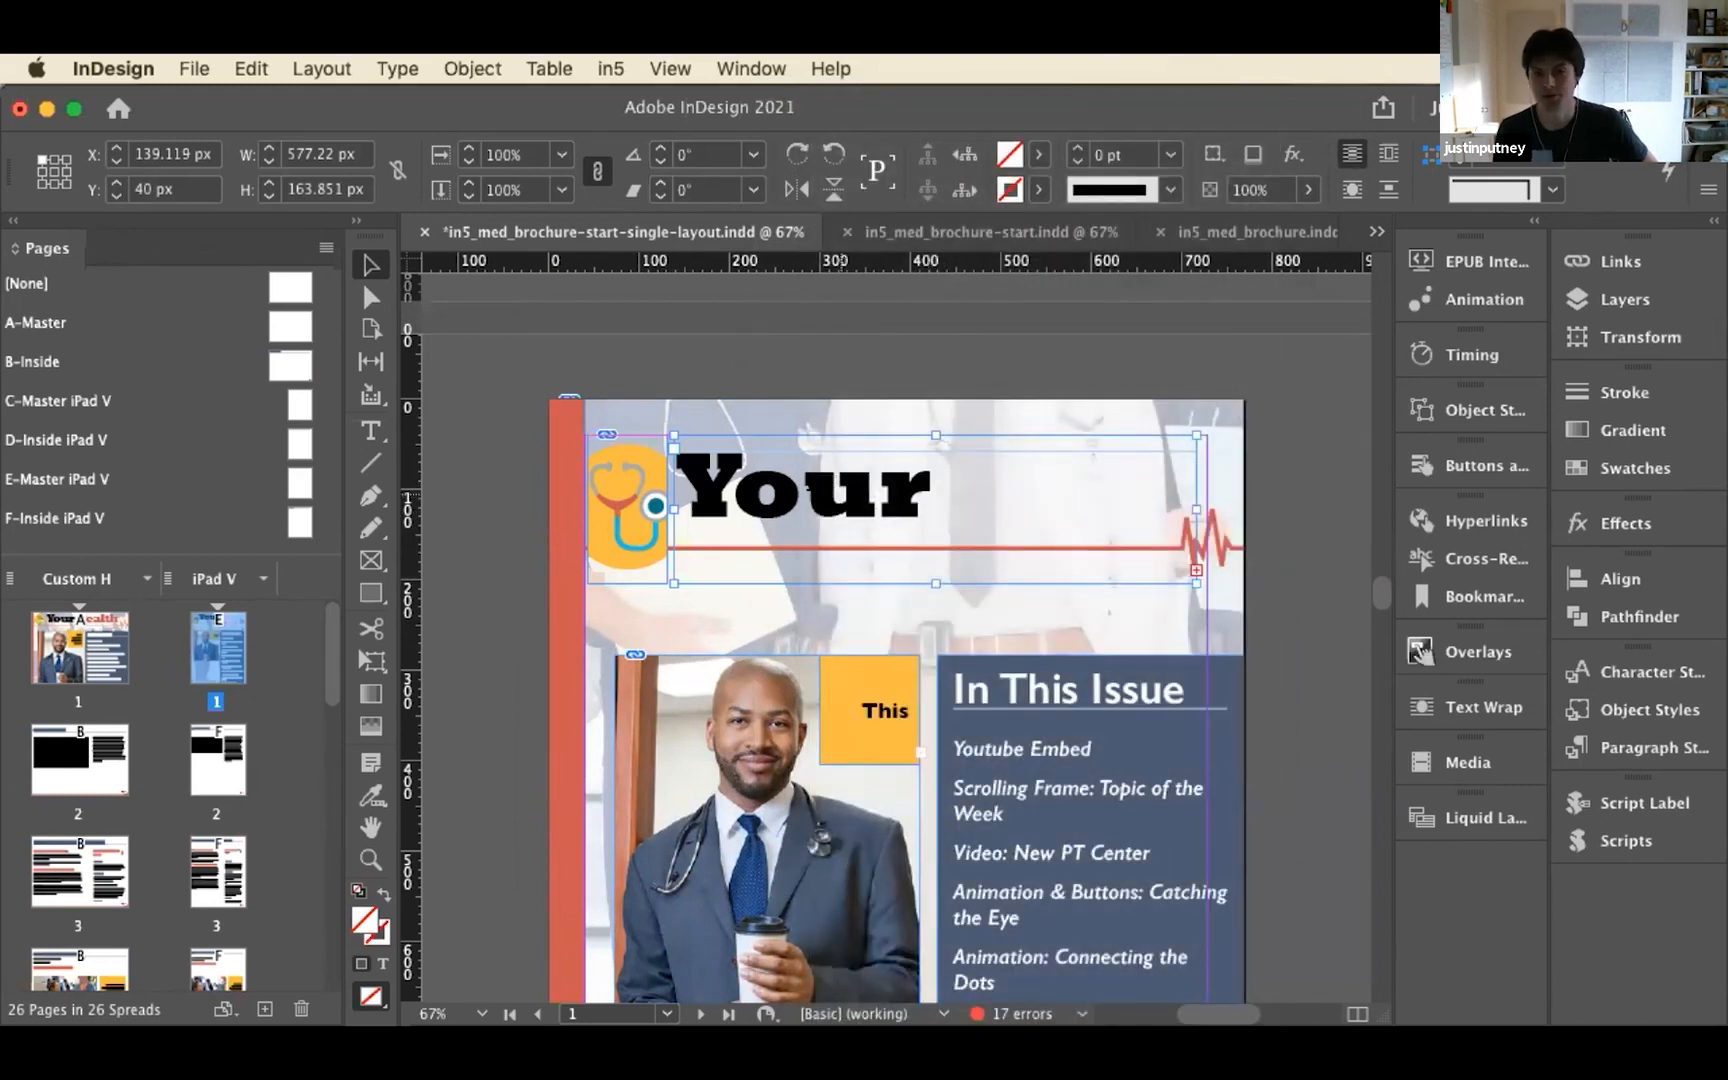
# Set all of the "Your Health" title text on the iPad V cover to 70 pt
pyautogui.doubleClick(790, 490)
pyautogui.doubleClick(790, 490)
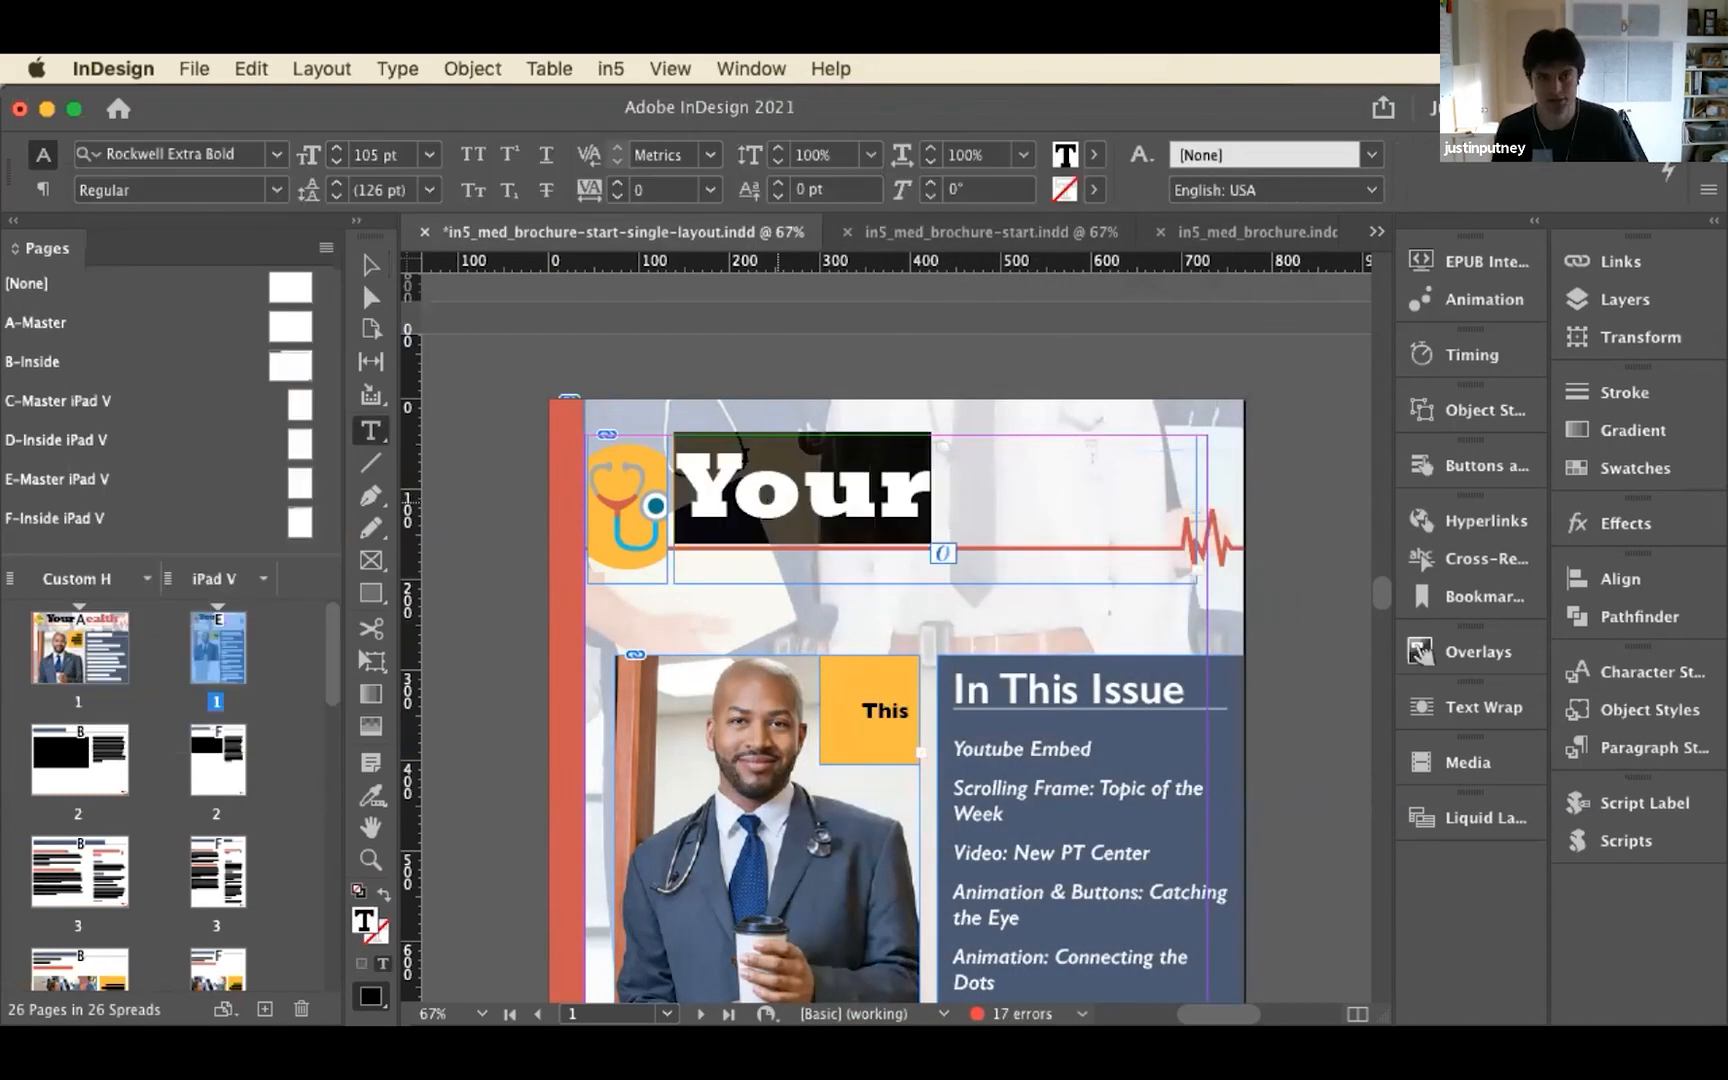
pyautogui.click(336, 162)
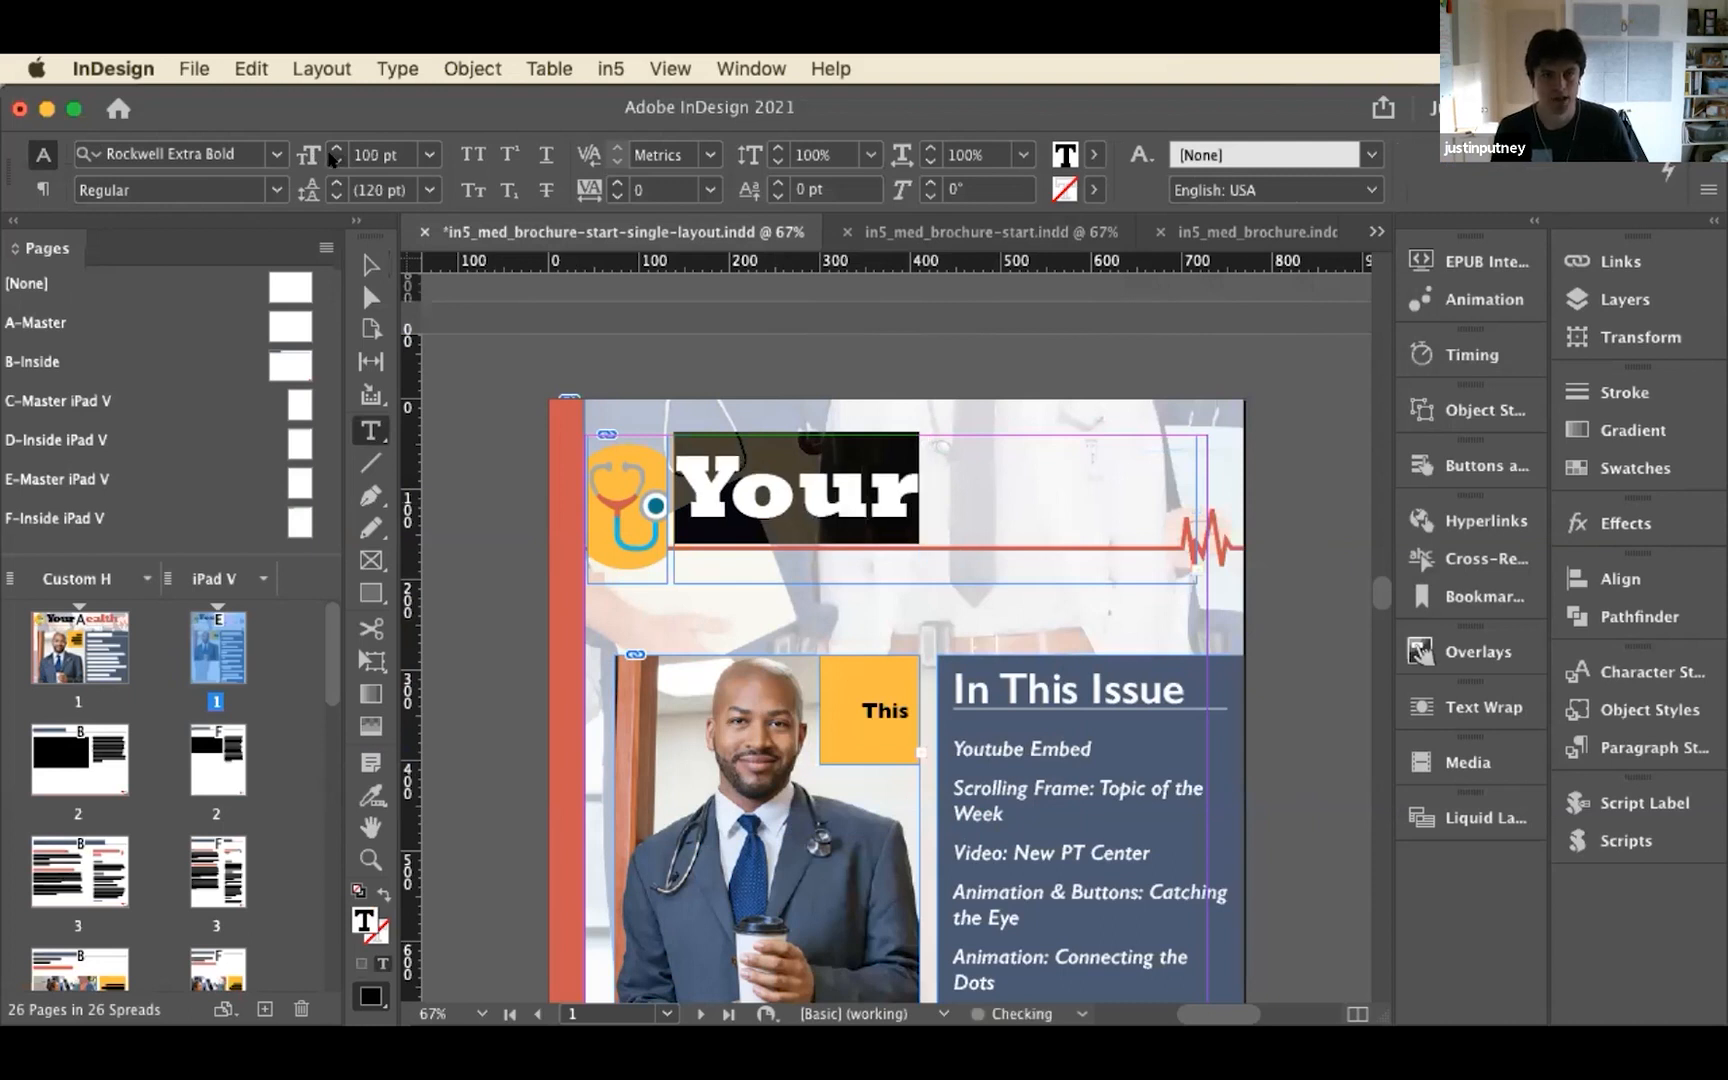
pyautogui.keyDown('shift'); pyautogui.click(336, 162); pyautogui.keyUp('shift')
pyautogui.keyDown('shift'); pyautogui.click(336, 162); pyautogui.keyUp('shift')
pyautogui.keyDown('shift'); pyautogui.click(336, 162); pyautogui.keyUp('shift')
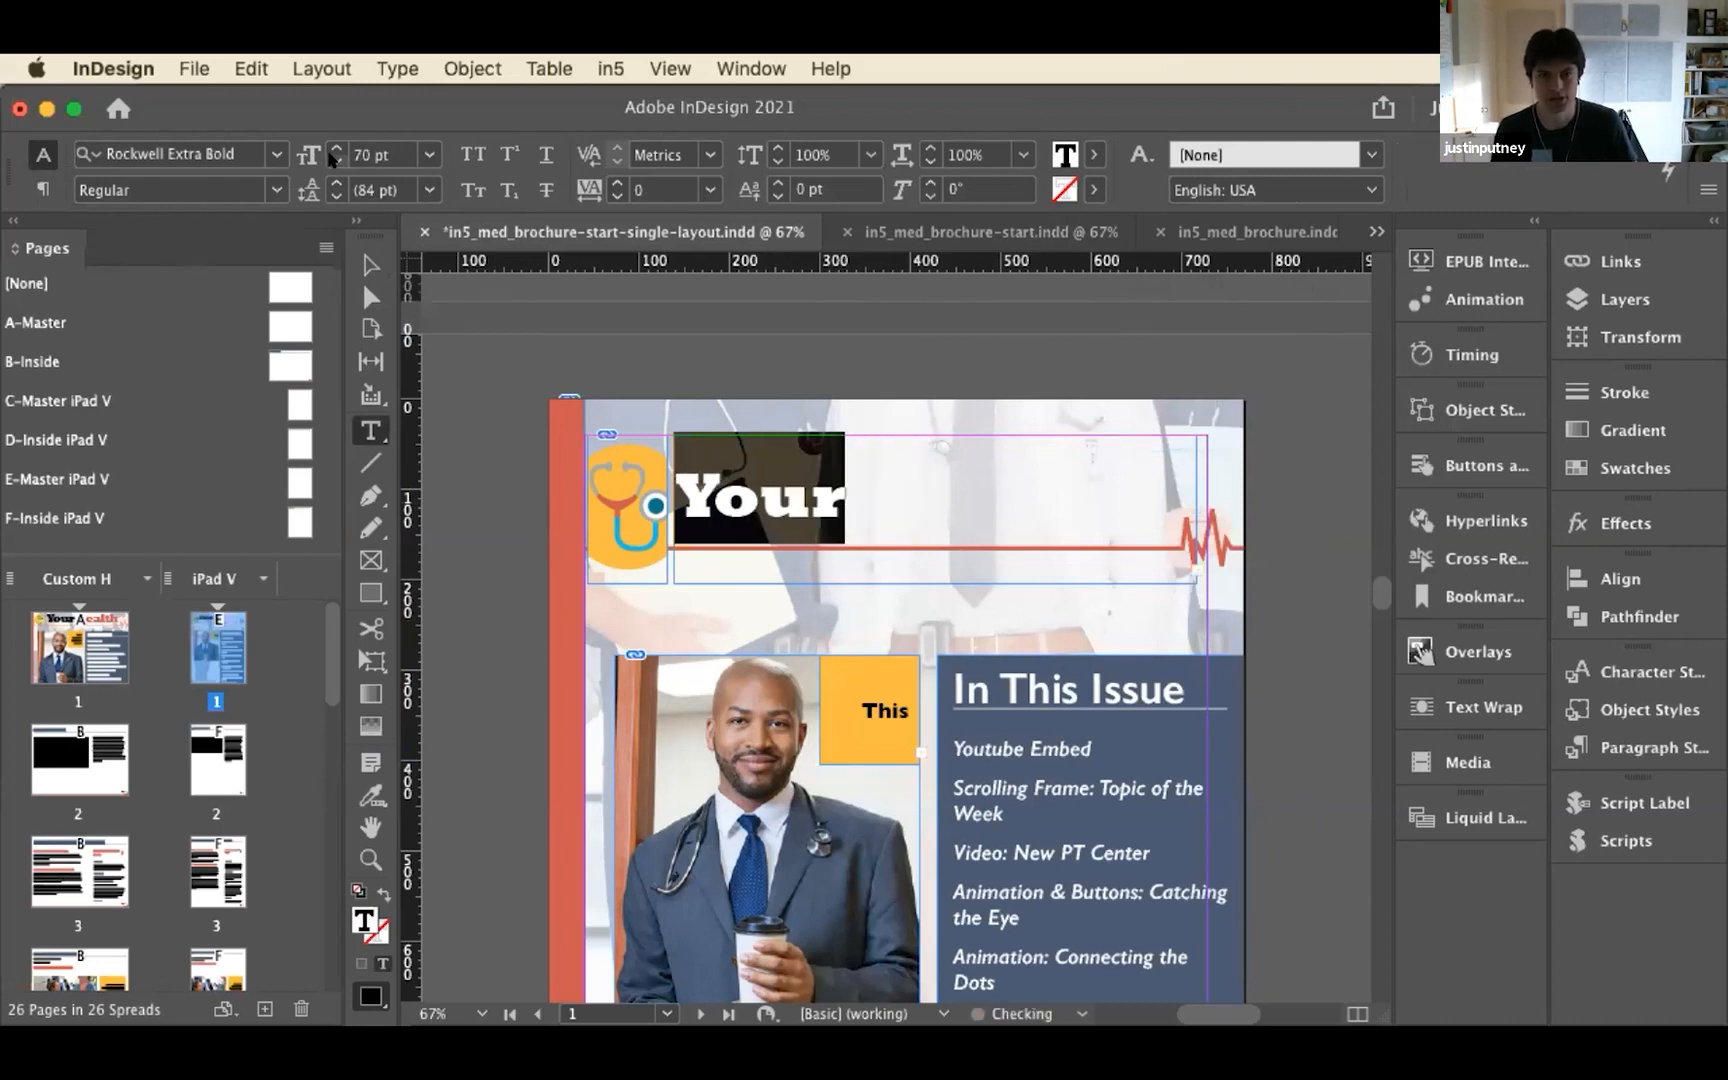
pyautogui.press('super+a')
pyautogui.click(373, 156)
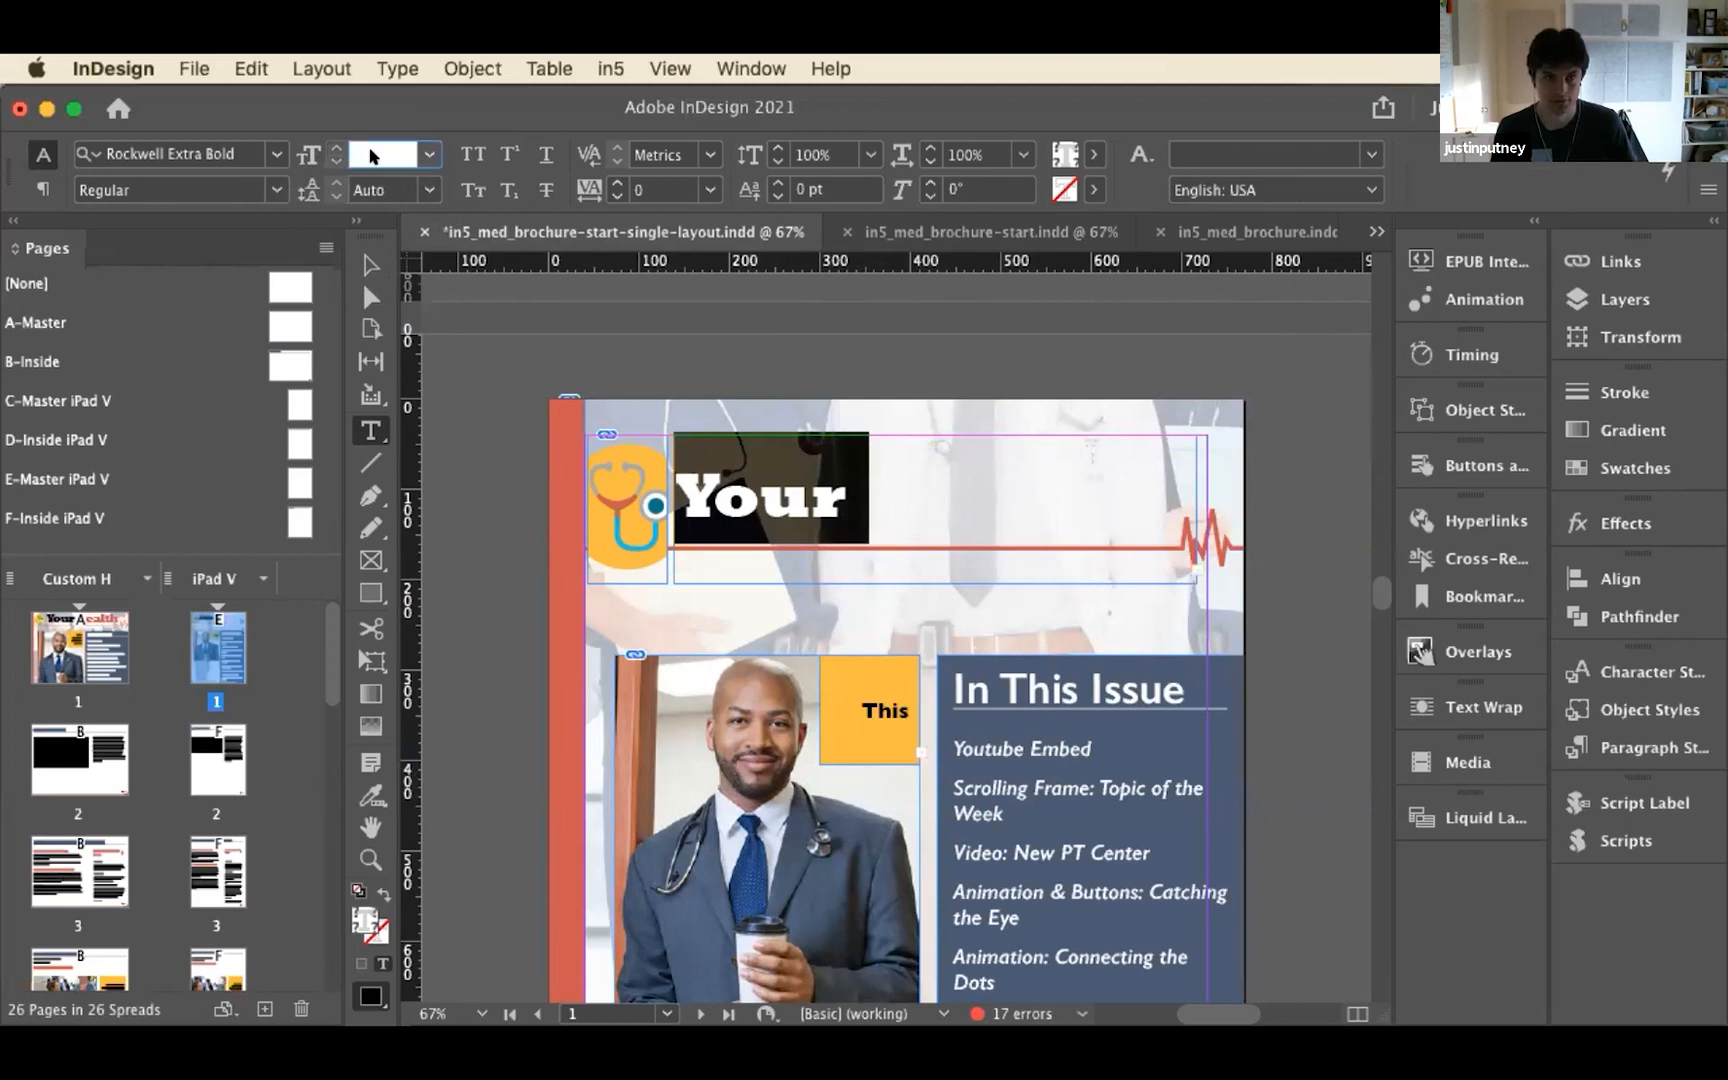
pyautogui.write('70')
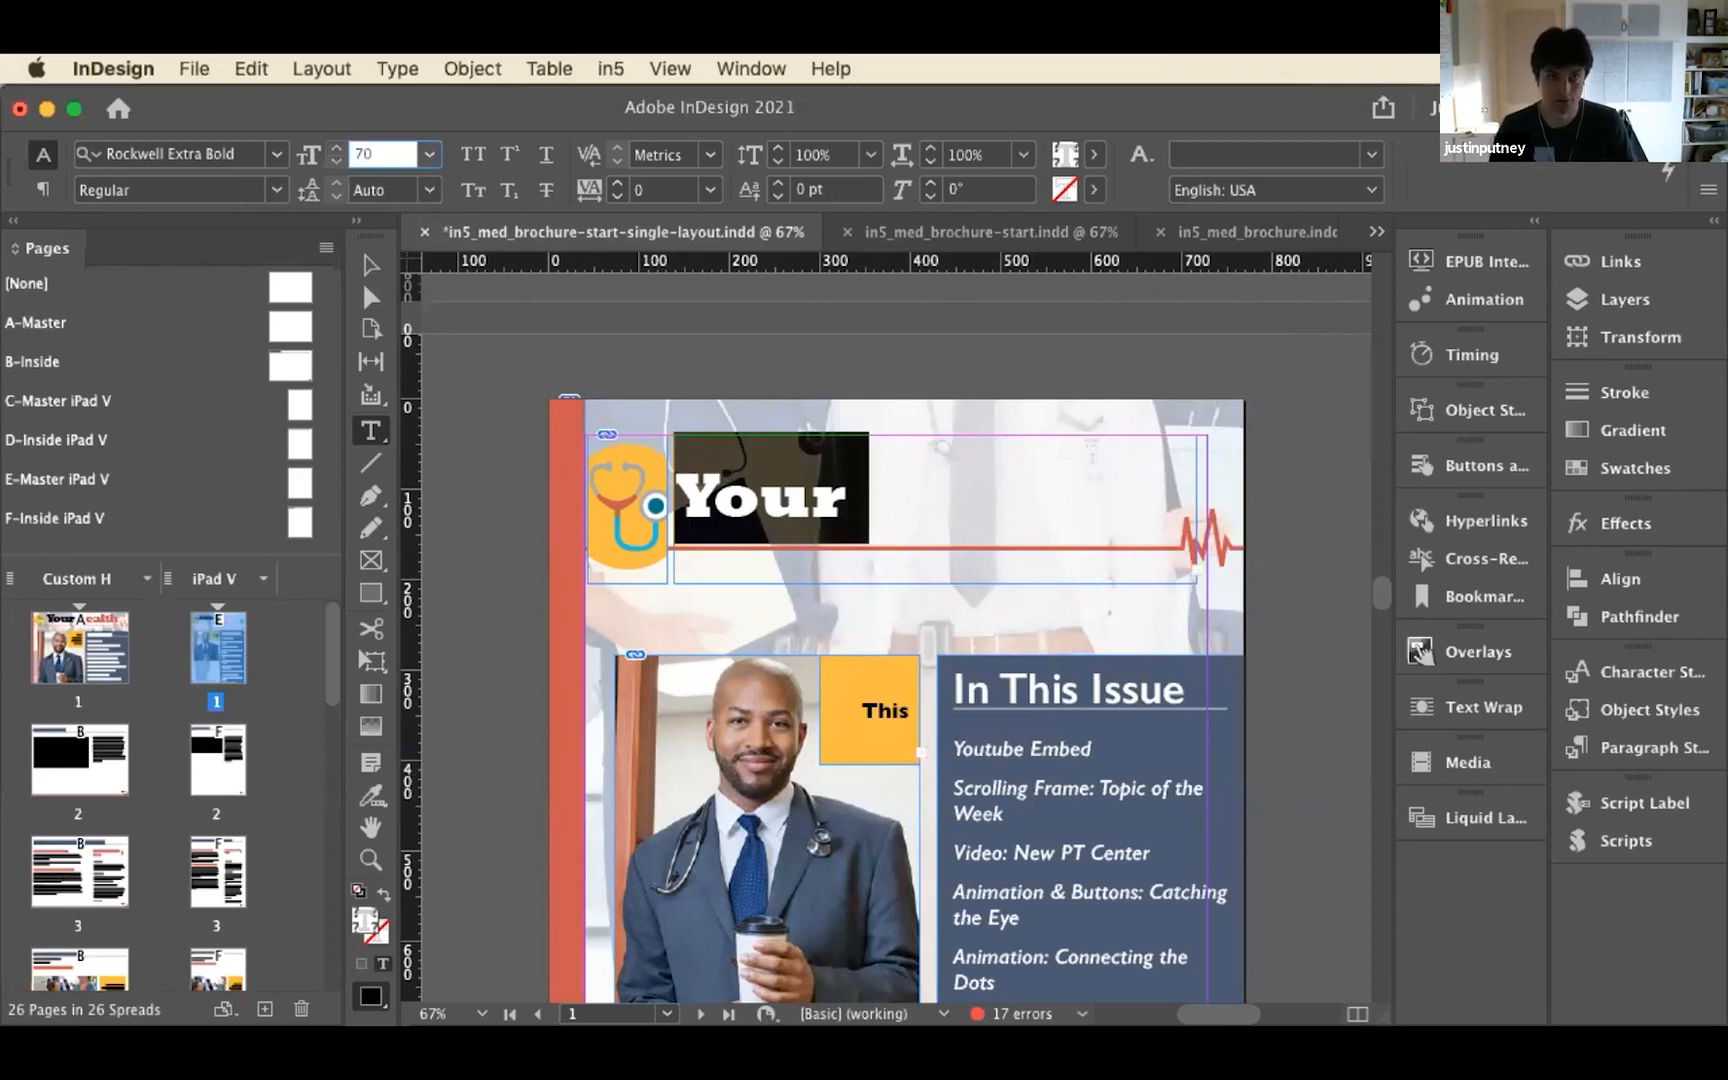
pyautogui.press('Return')
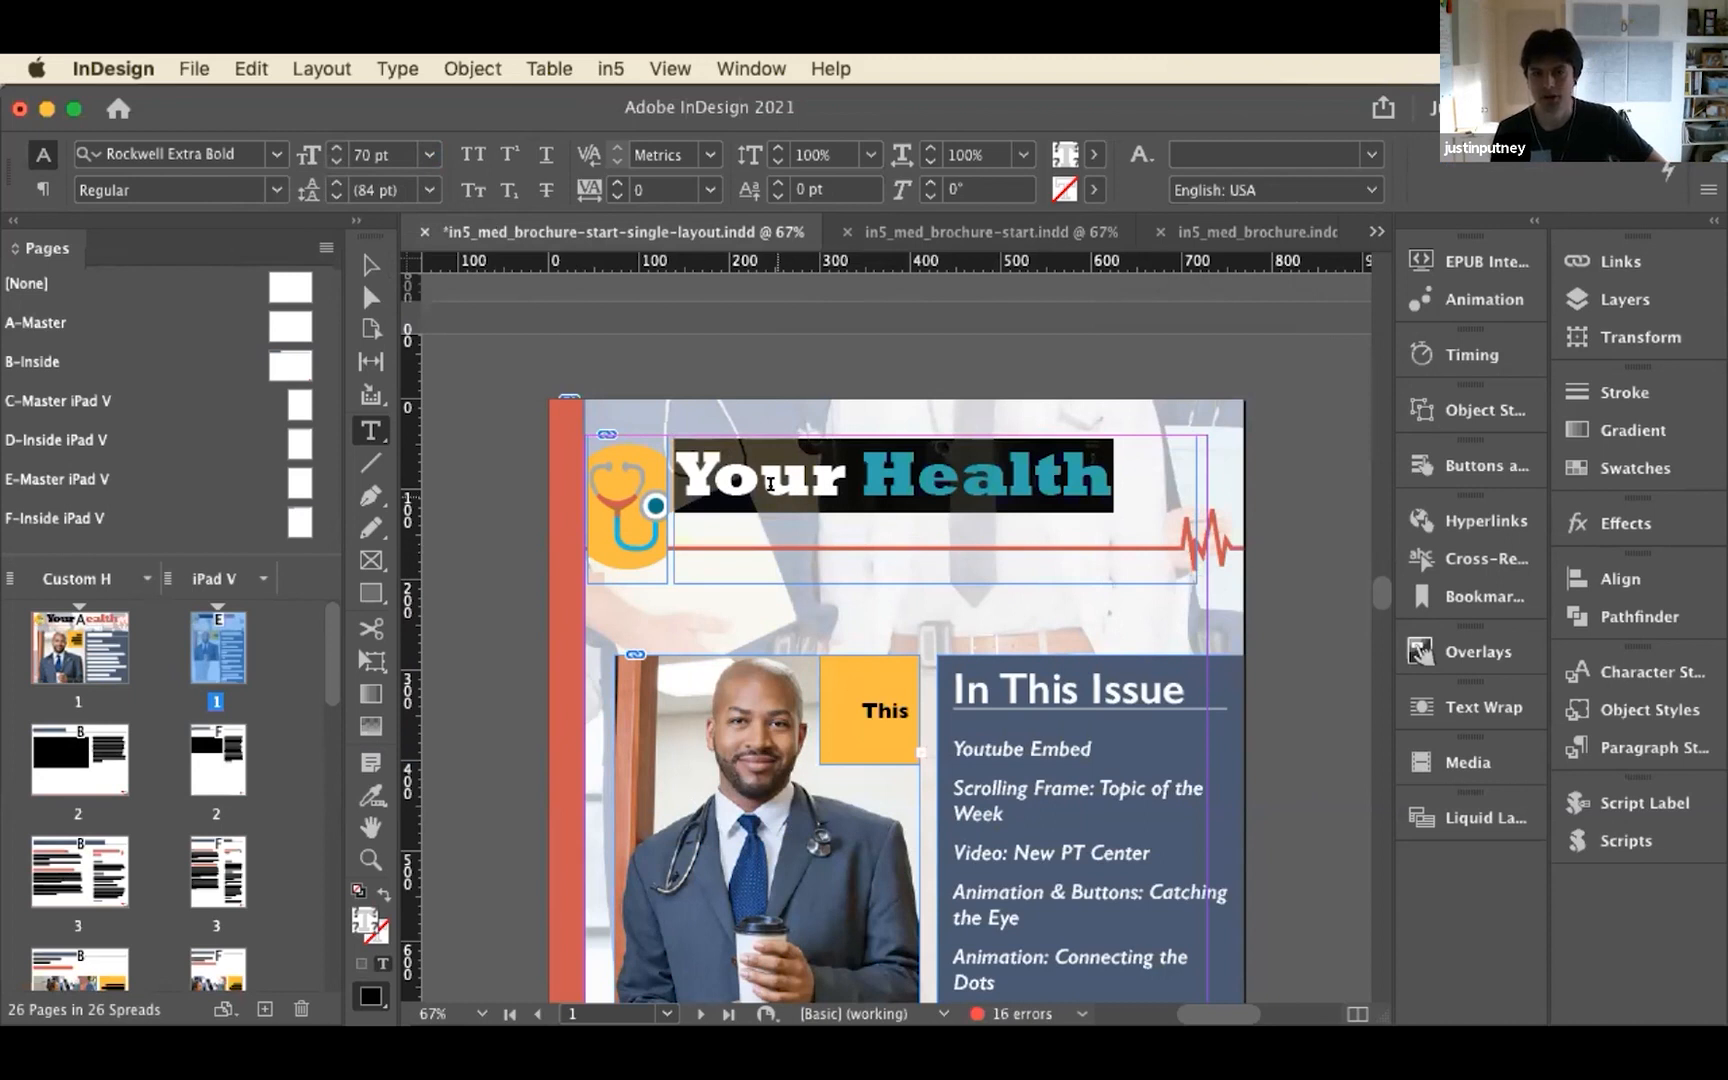
# Redefine the title paragraph style in the iPad V style group to match the resized cover title
pyautogui.click(1612, 752)
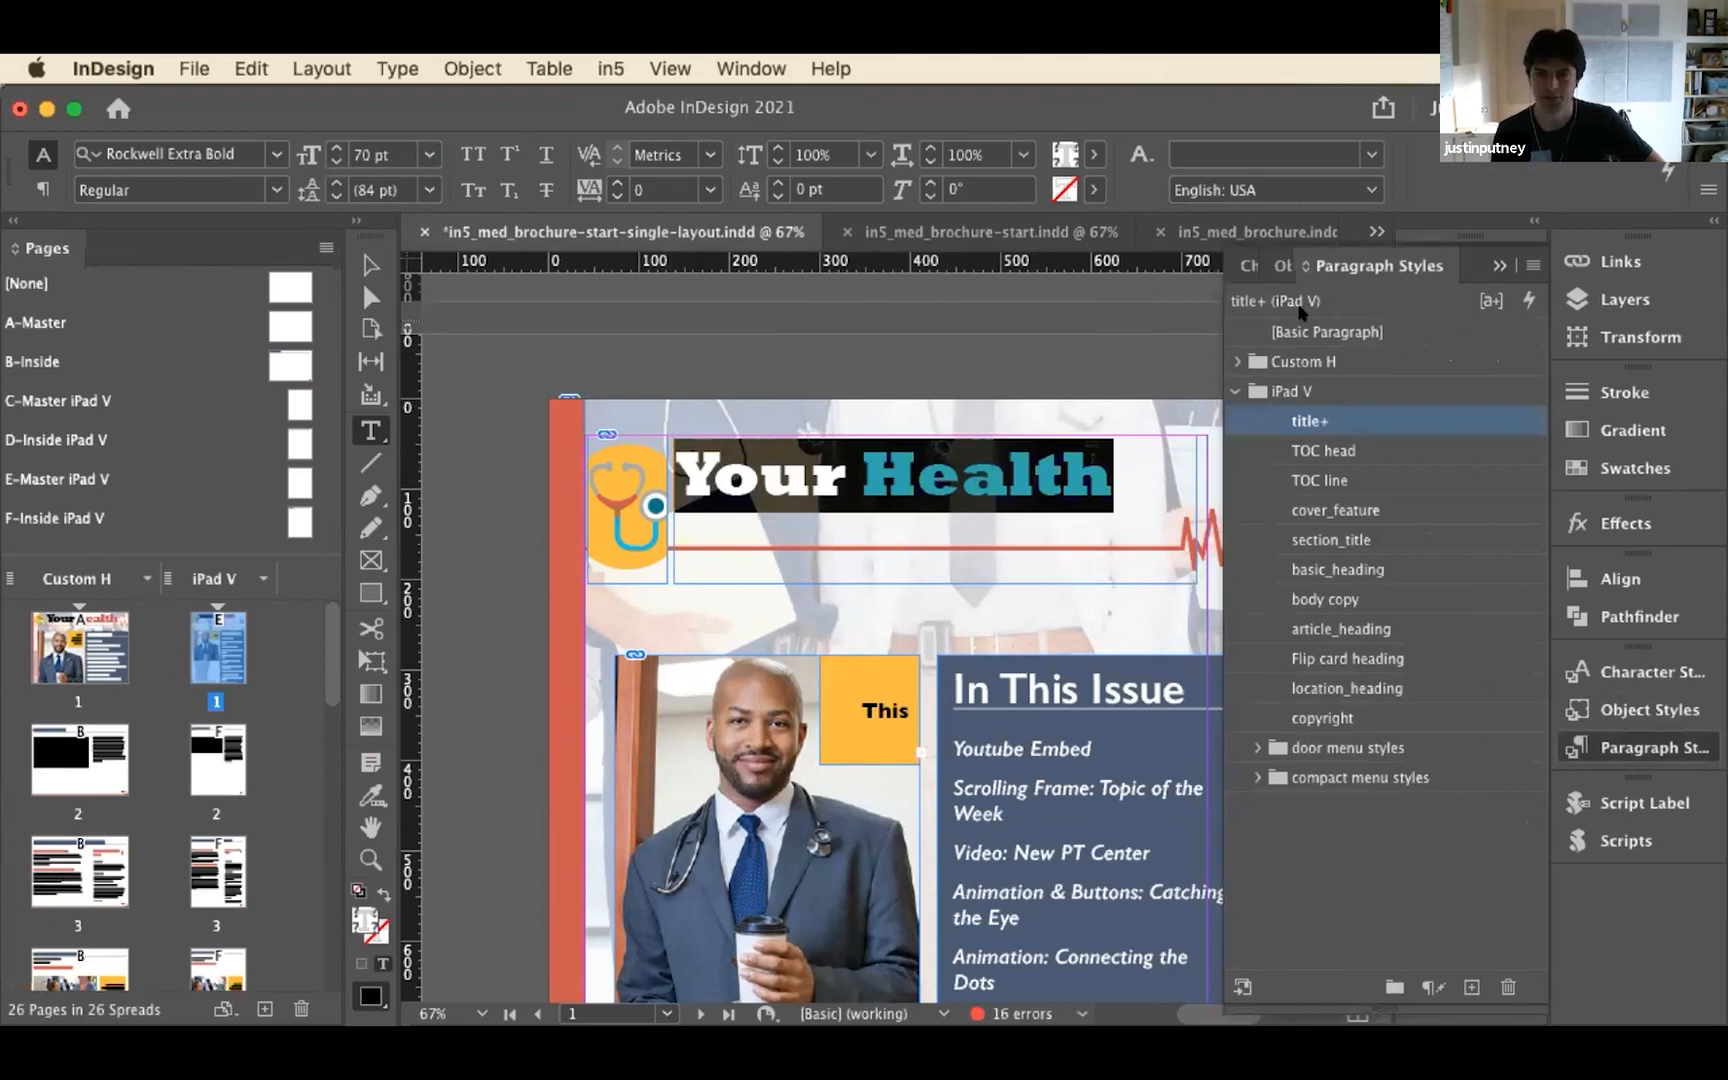
pyautogui.rightClick(1308, 424)
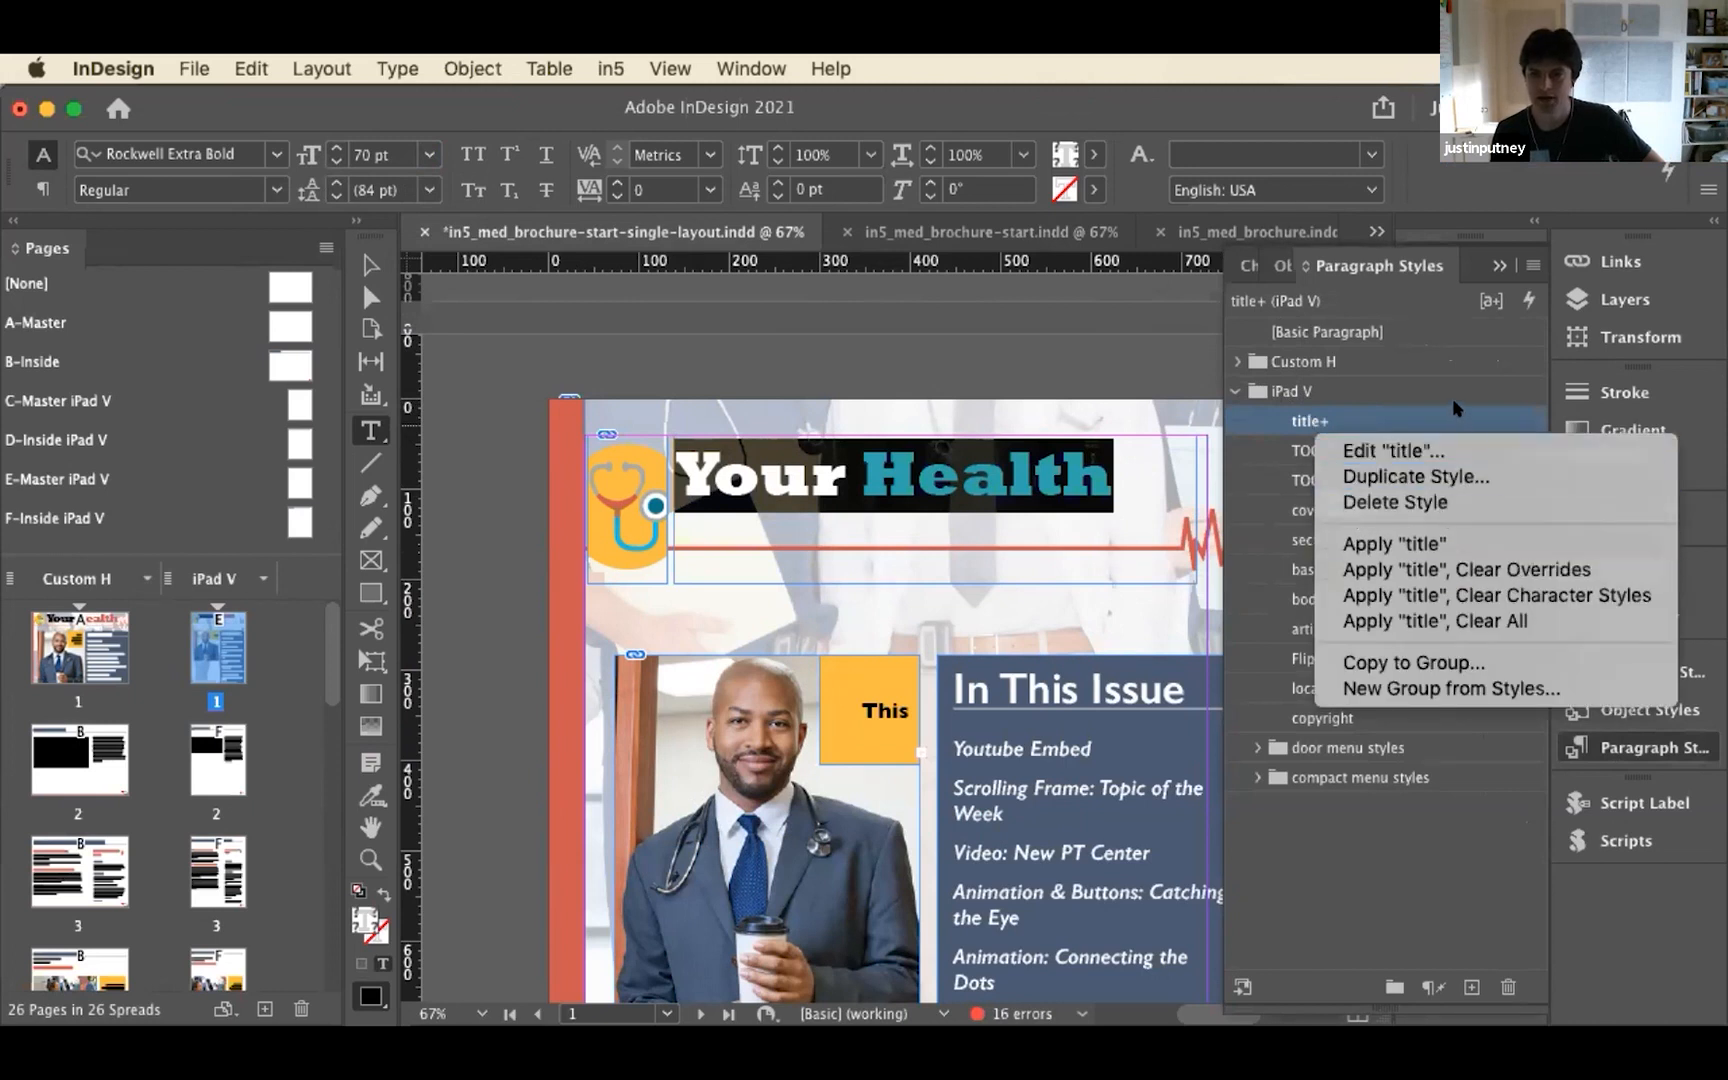
pyautogui.rightClick(1440, 420)
pyautogui.rightClick(1437, 428)
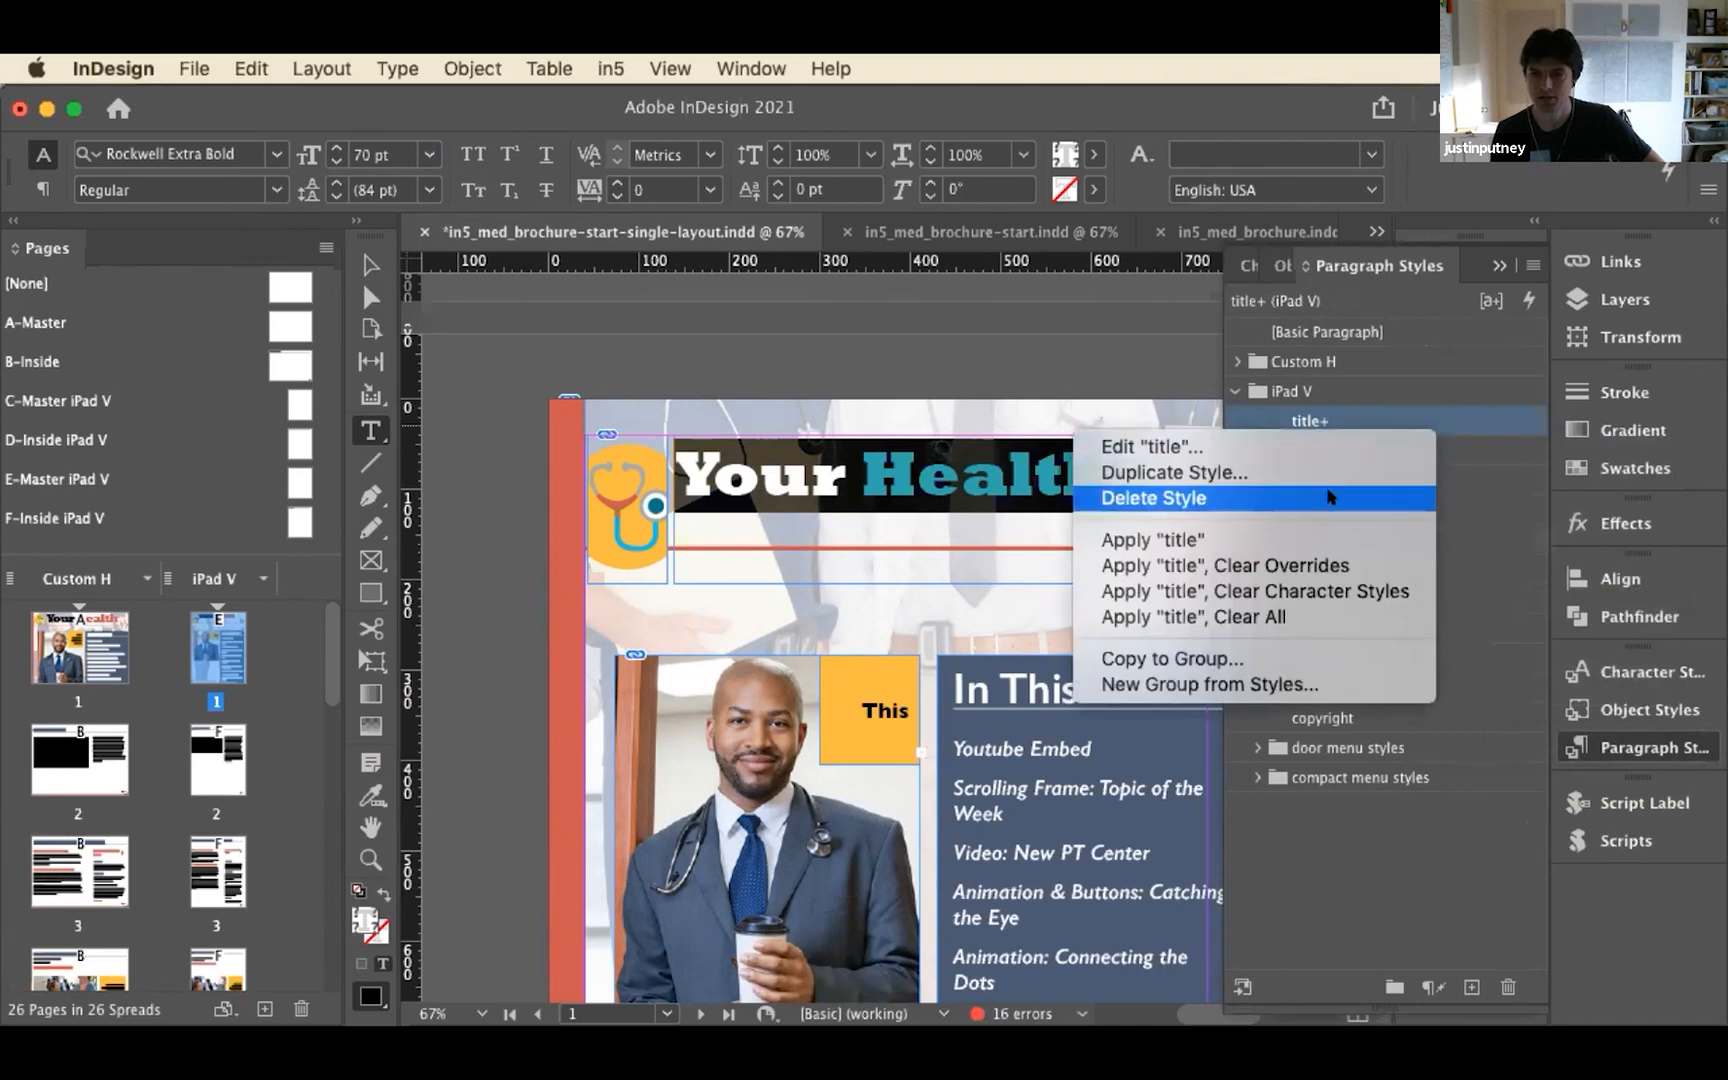
pyautogui.click(1398, 444)
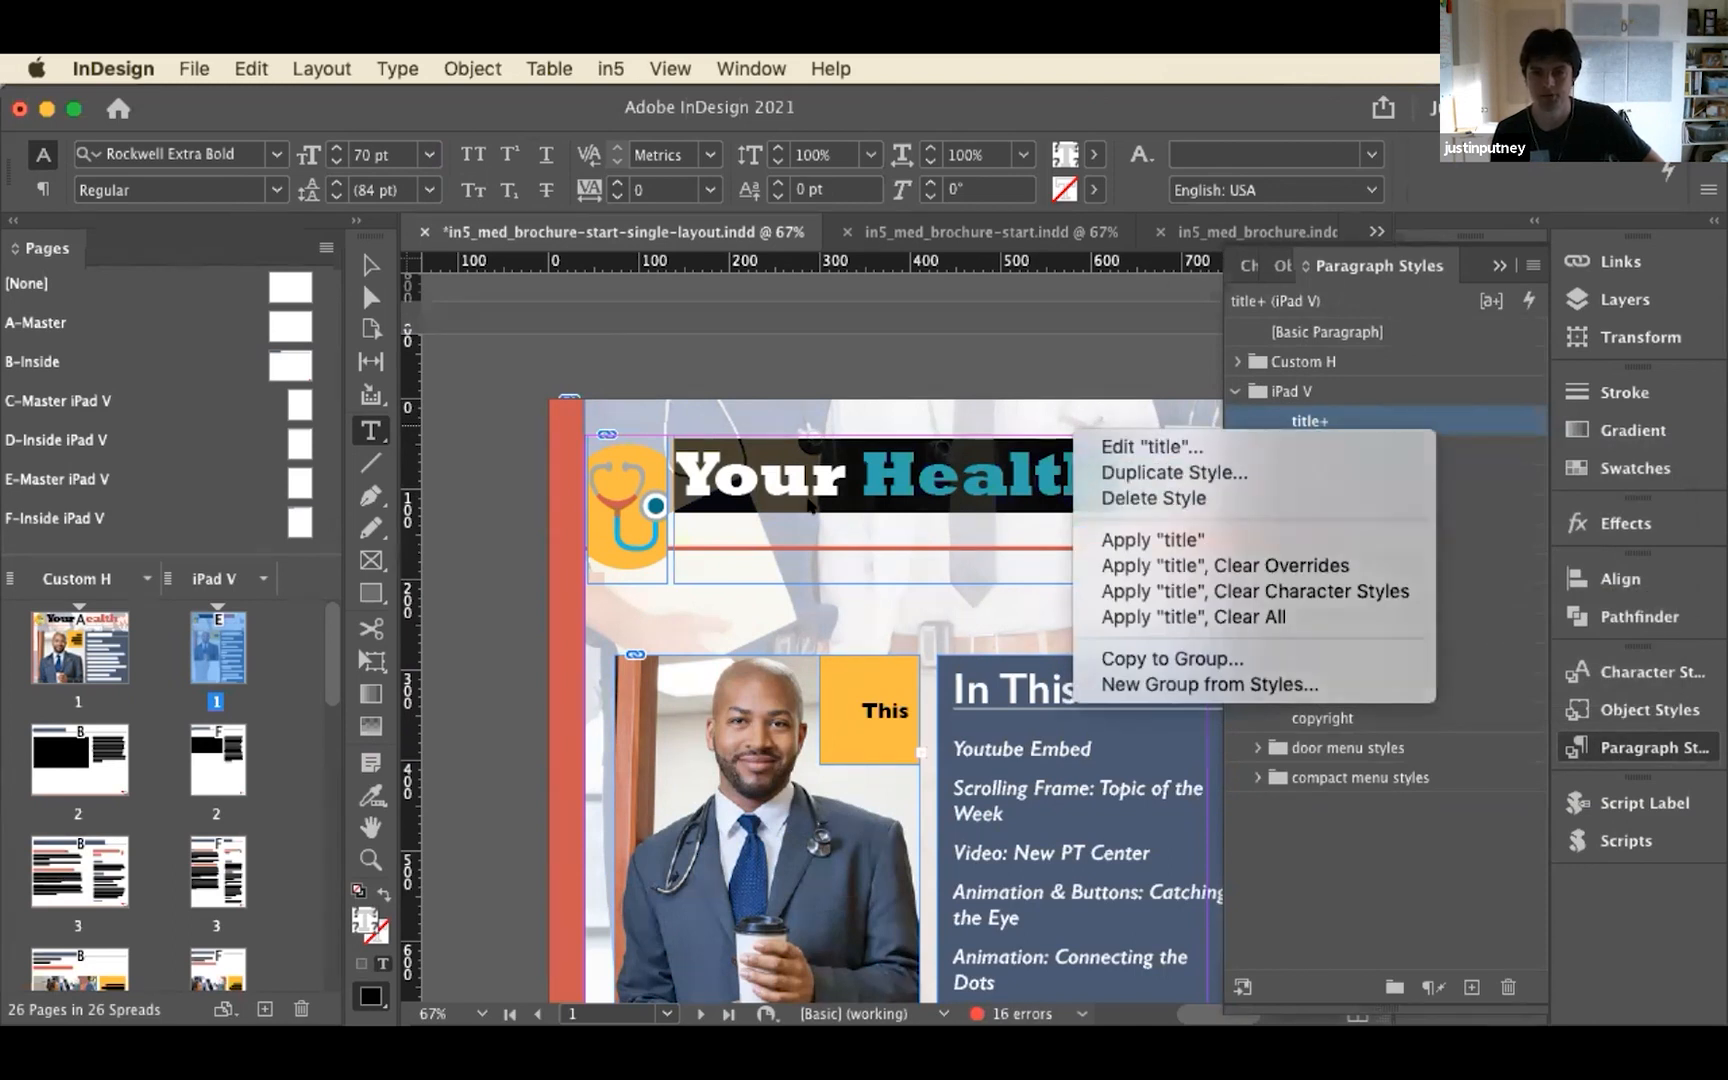
pyautogui.rightClick(1337, 423)
pyautogui.click(1375, 527)
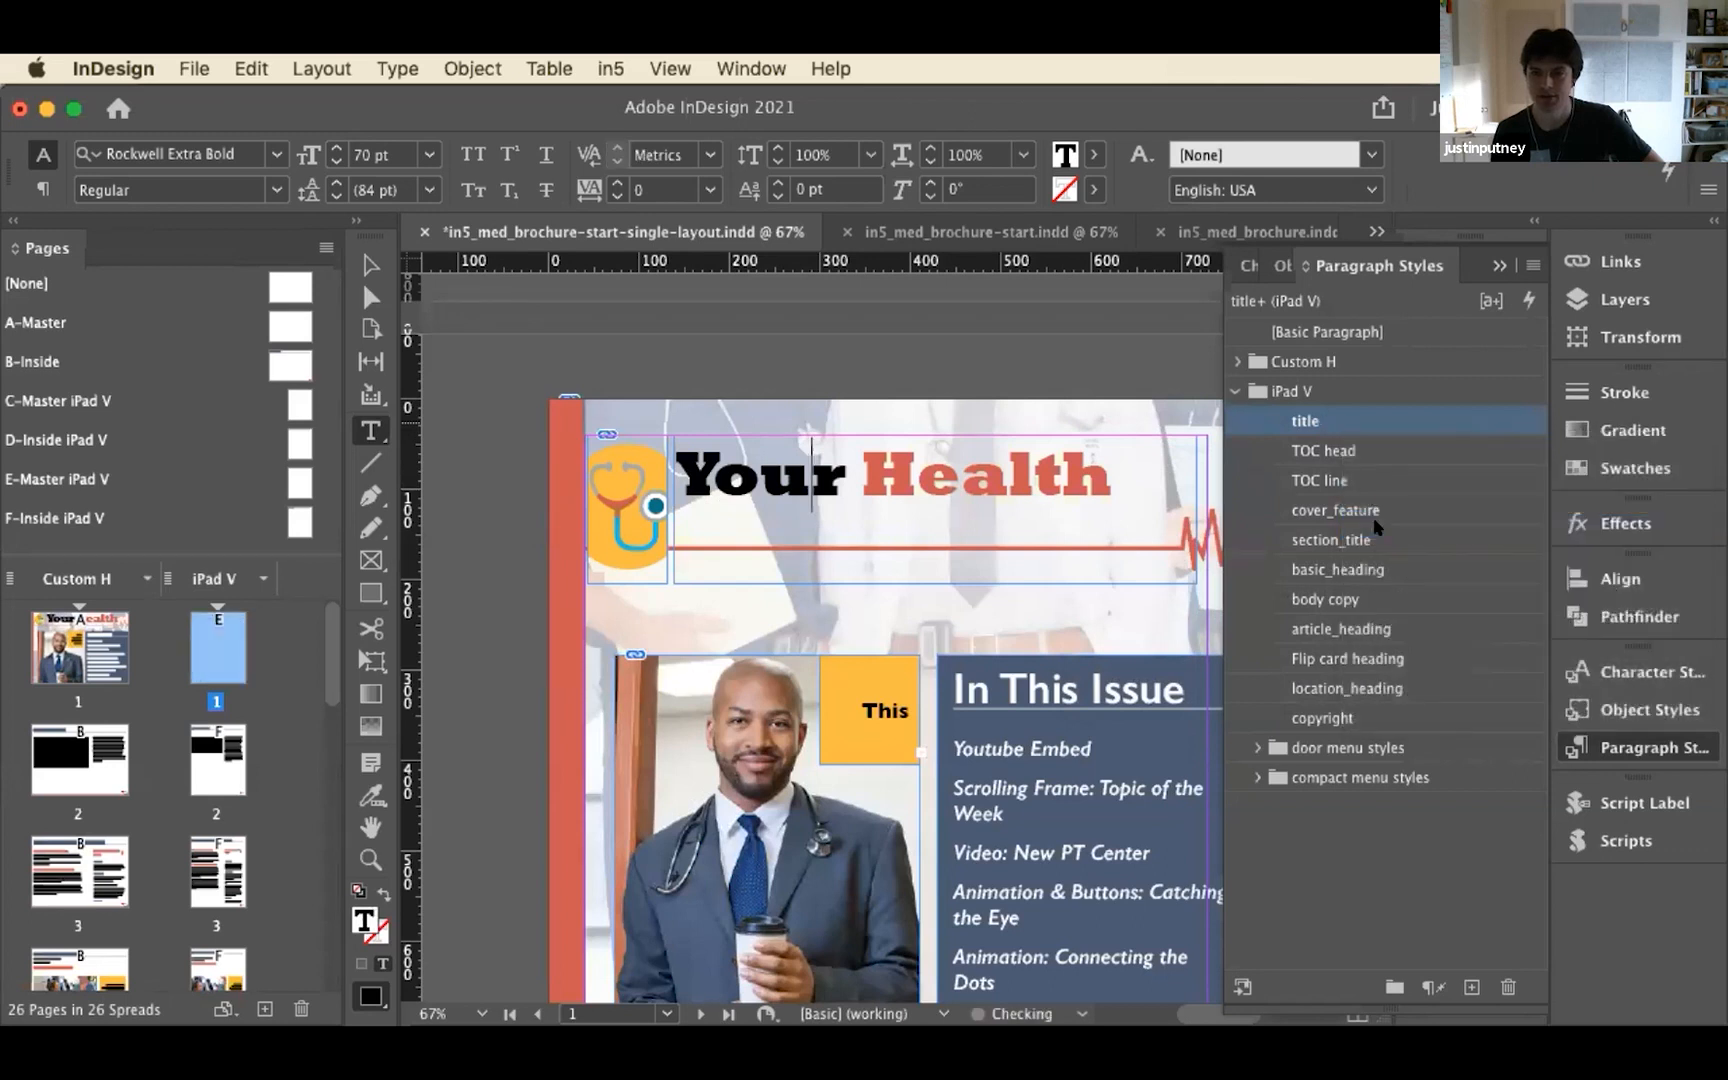
# Compare the cover title text and its title paragraph style between the Custom H and iPad V layouts
pyautogui.moveTo(876, 461); pyautogui.dragTo(1138, 452)
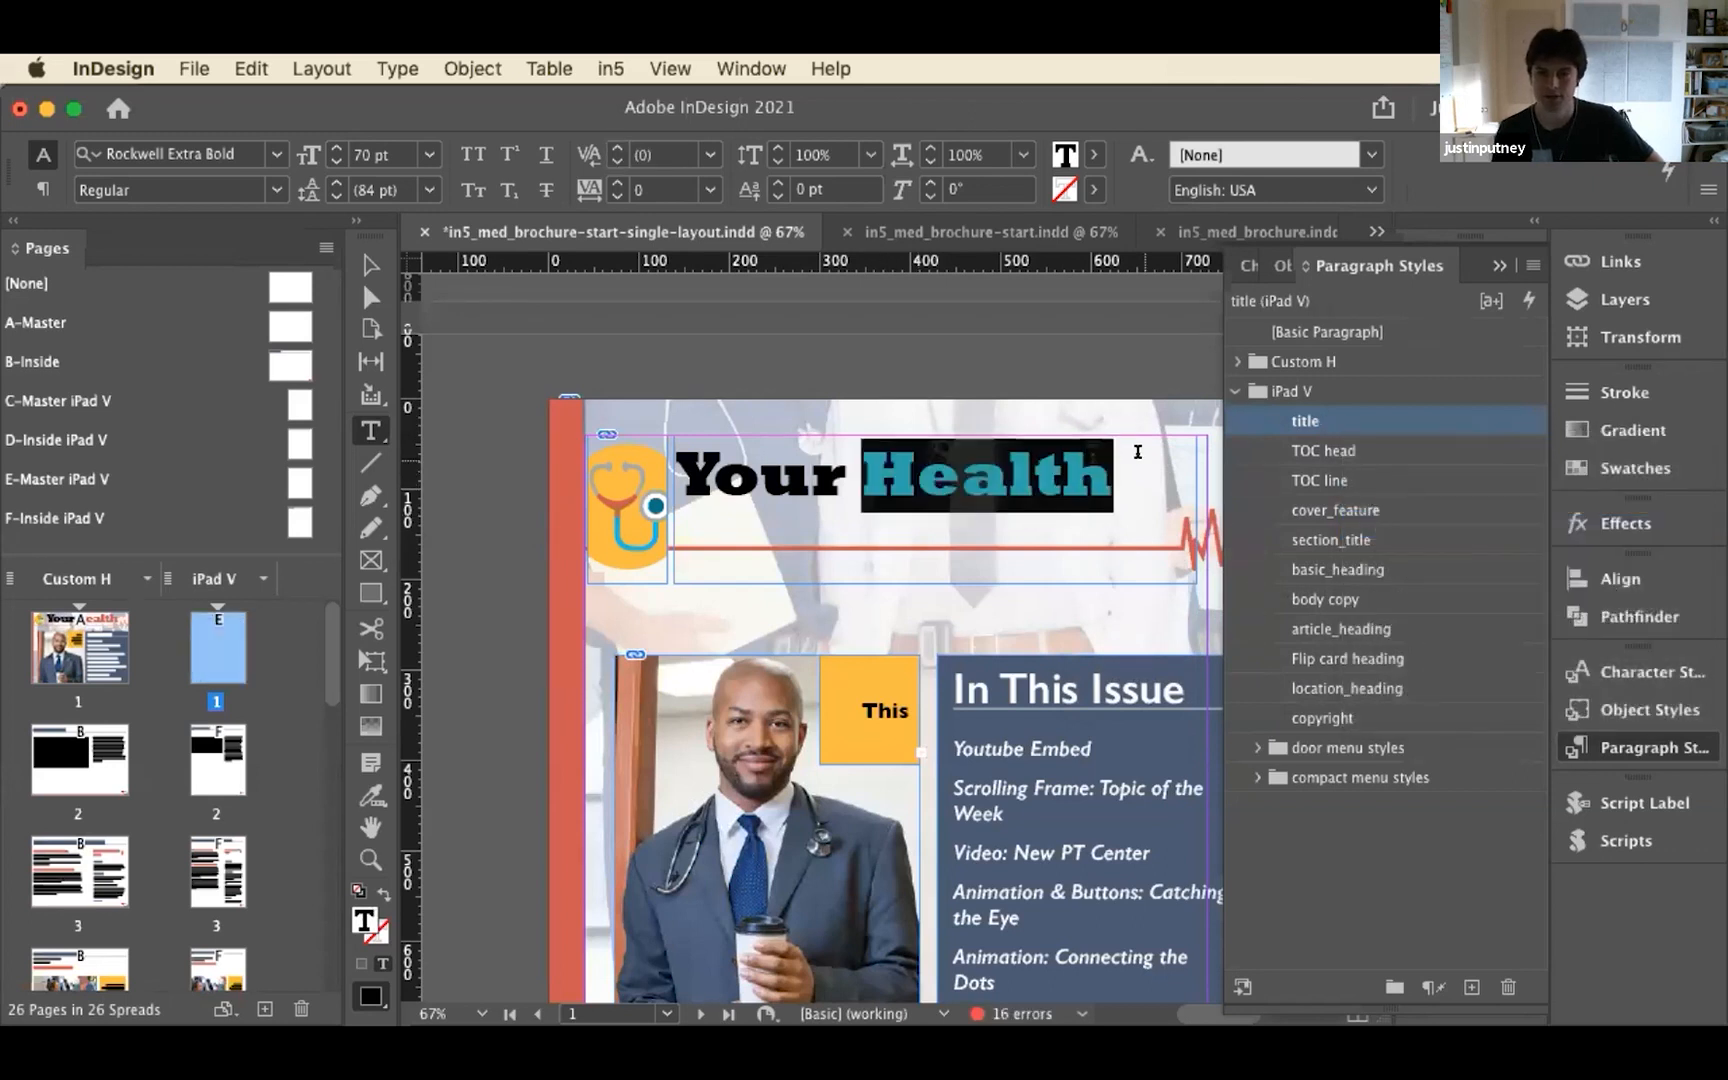
pyautogui.click(810, 470)
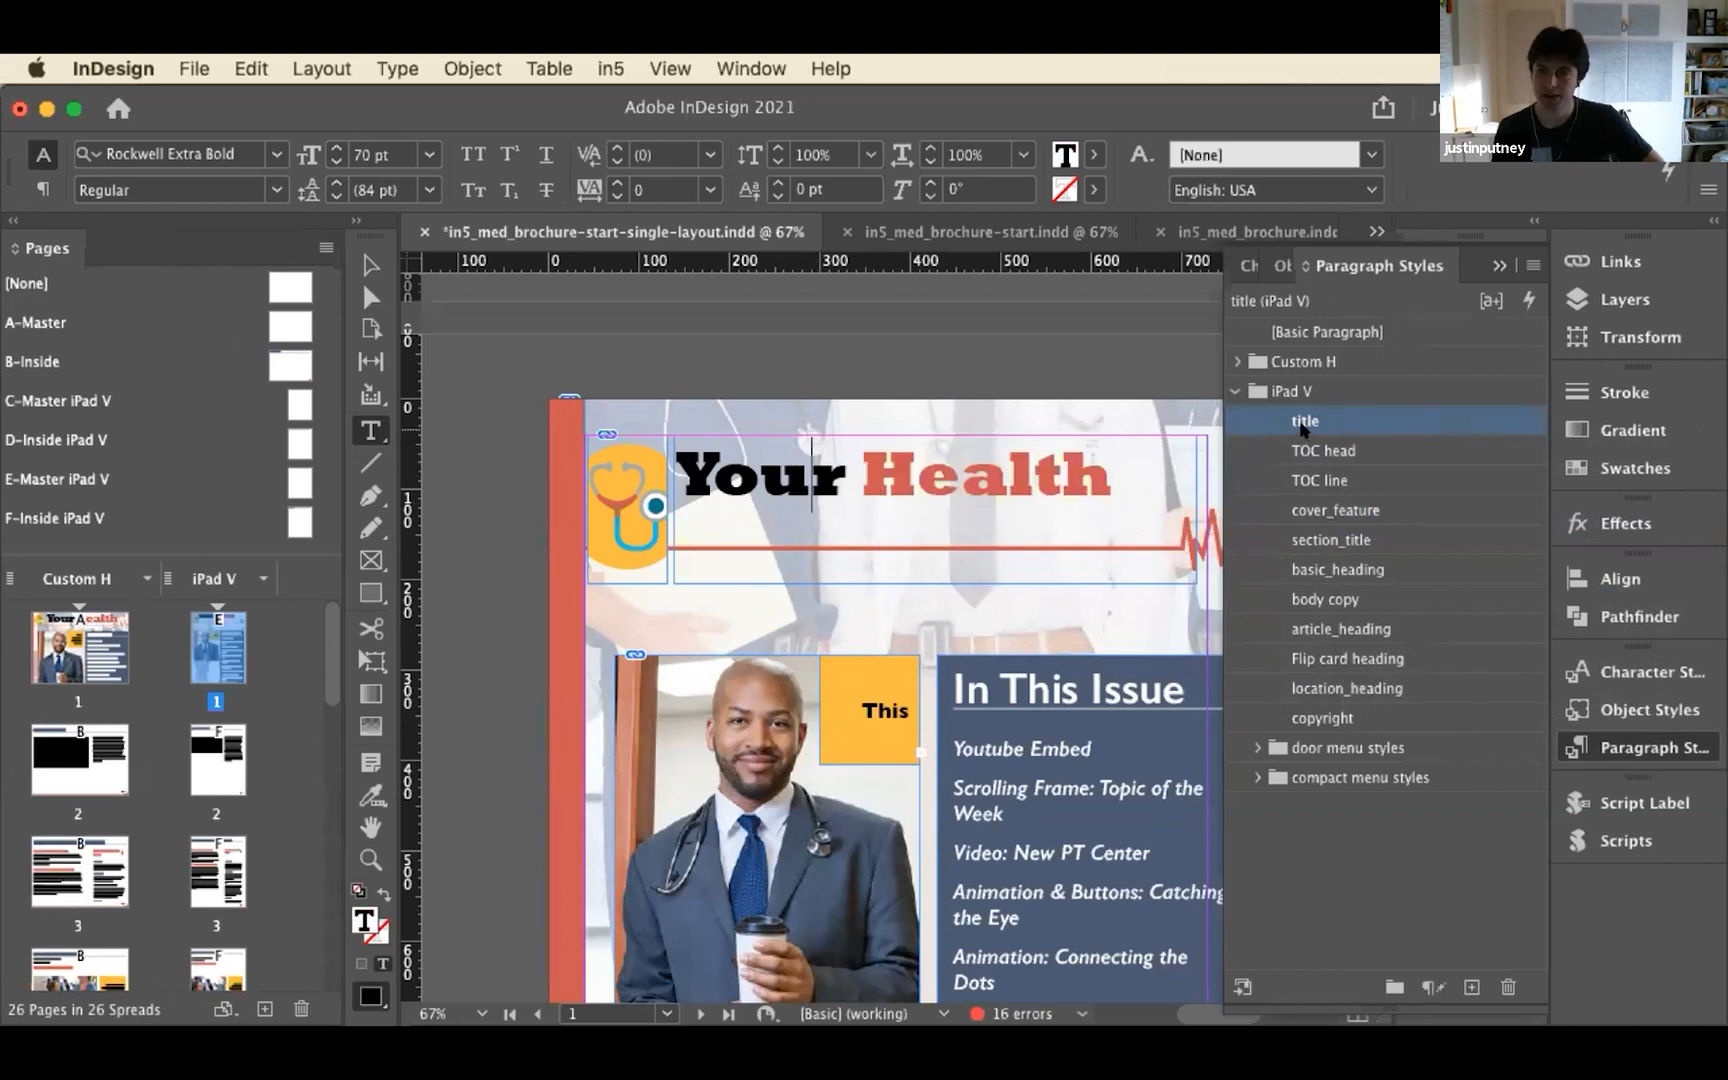
pyautogui.click(1234, 360)
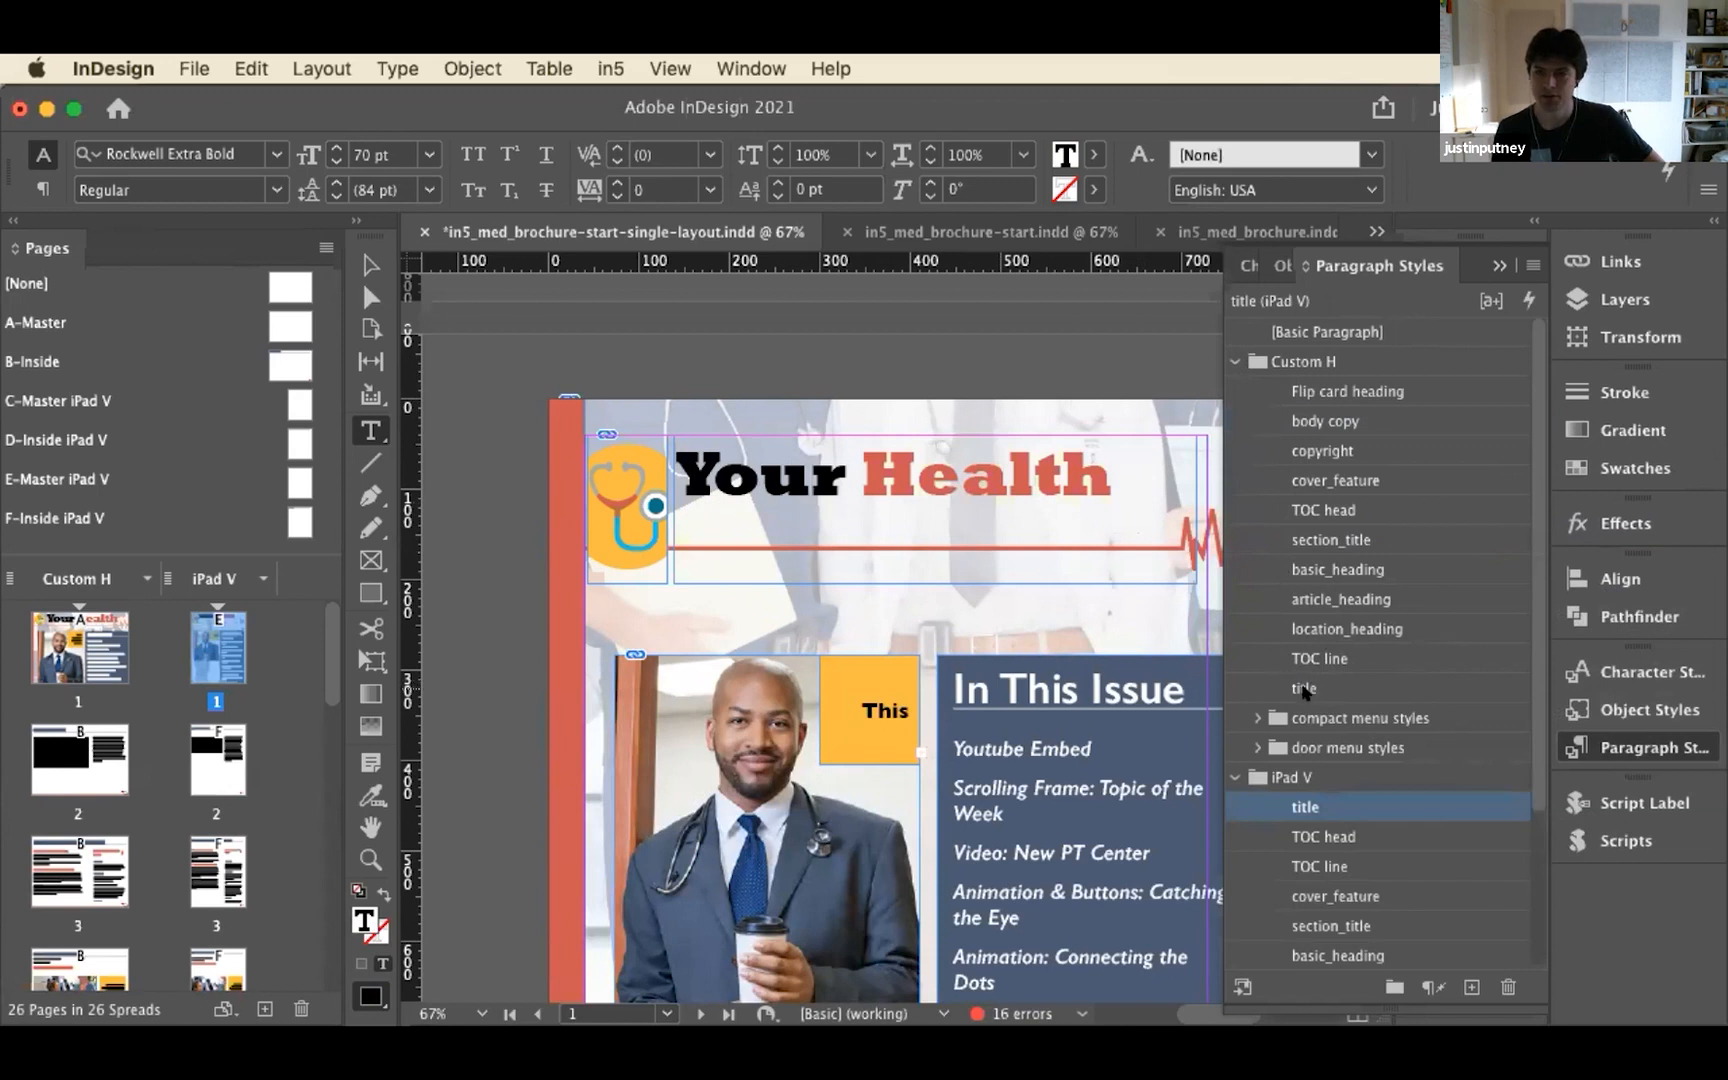
pyautogui.scroll(-20, 850, 456)
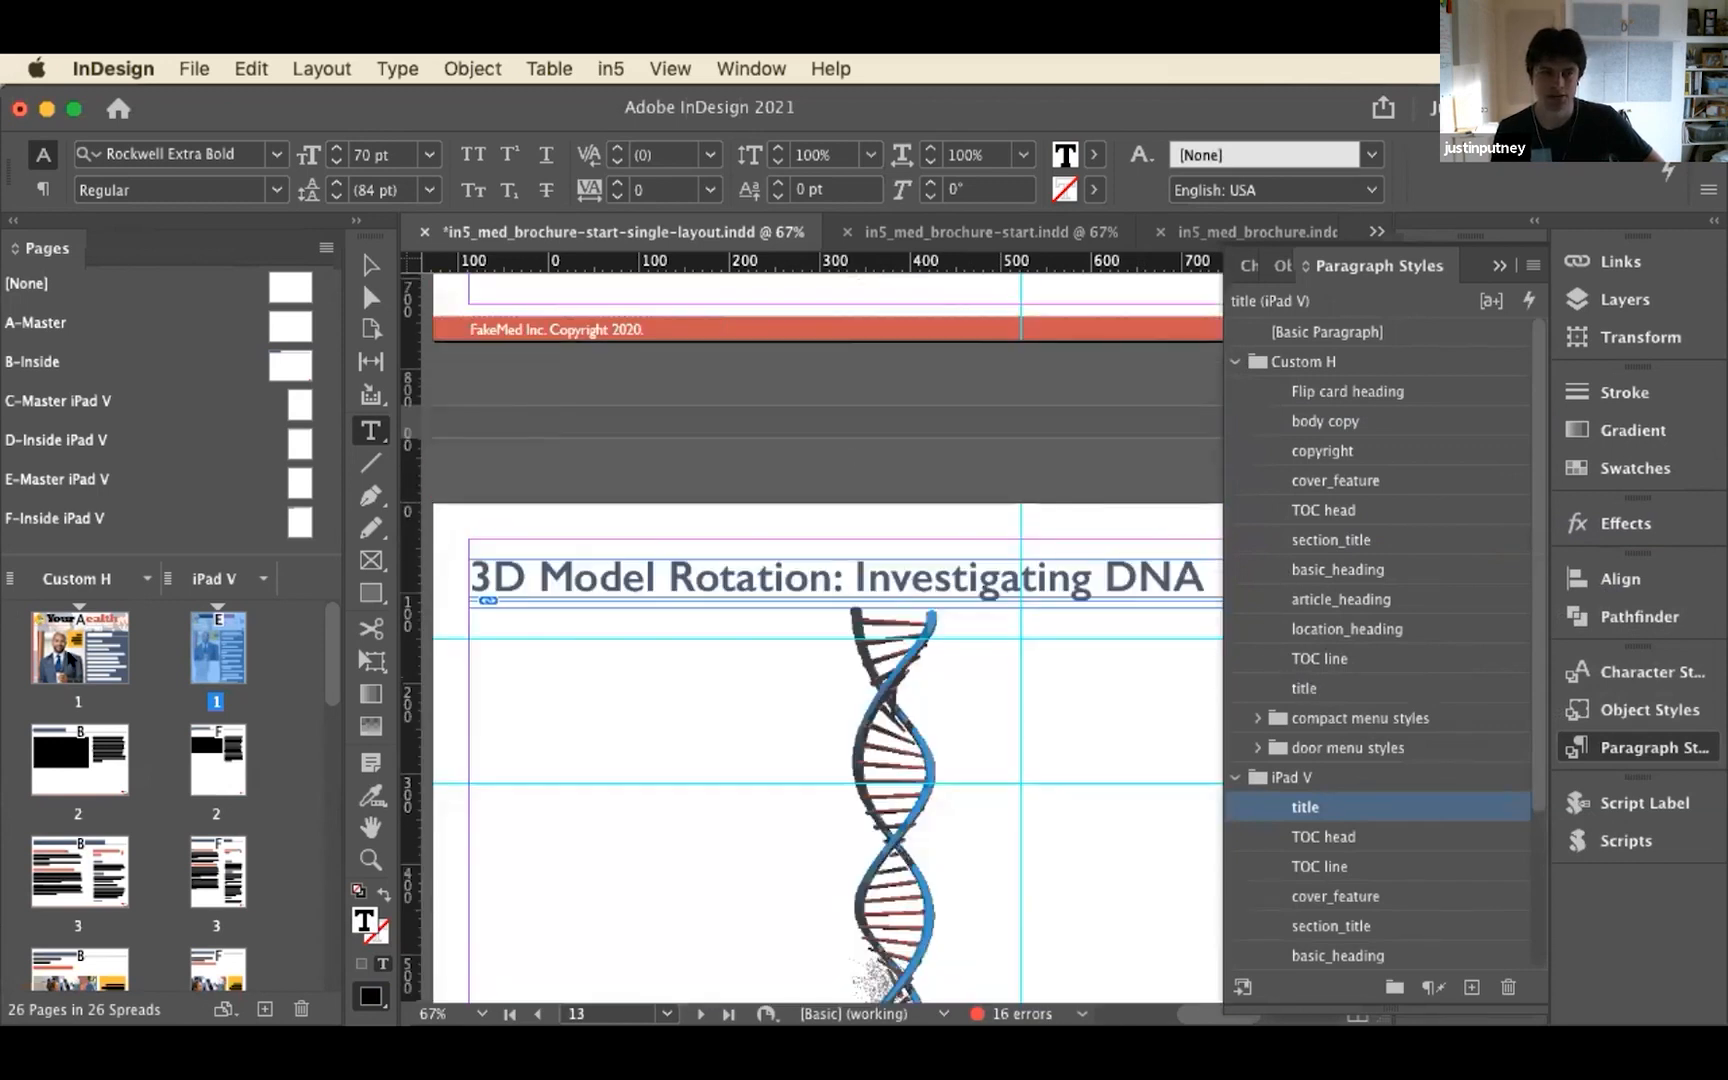
pyautogui.doubleClick(71, 659)
pyautogui.moveTo(770, 454); pyautogui.dragTo(940, 443)
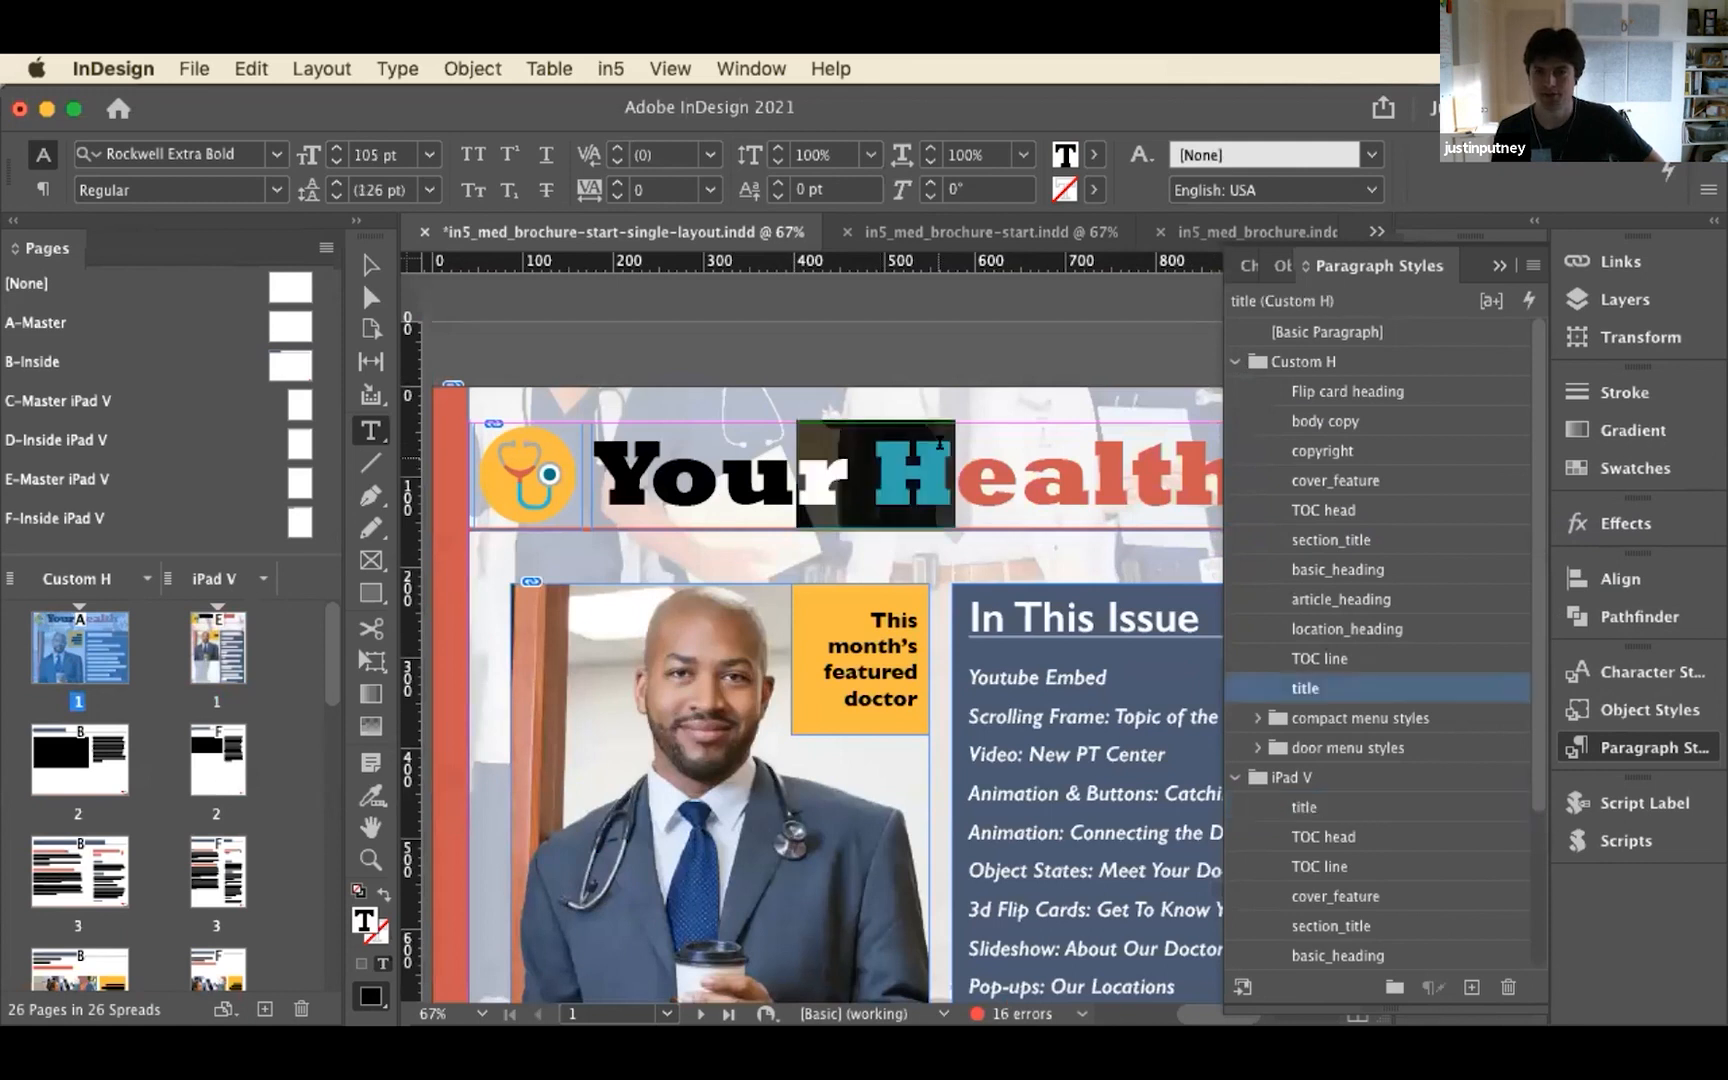
pyautogui.doubleClick(212, 668)
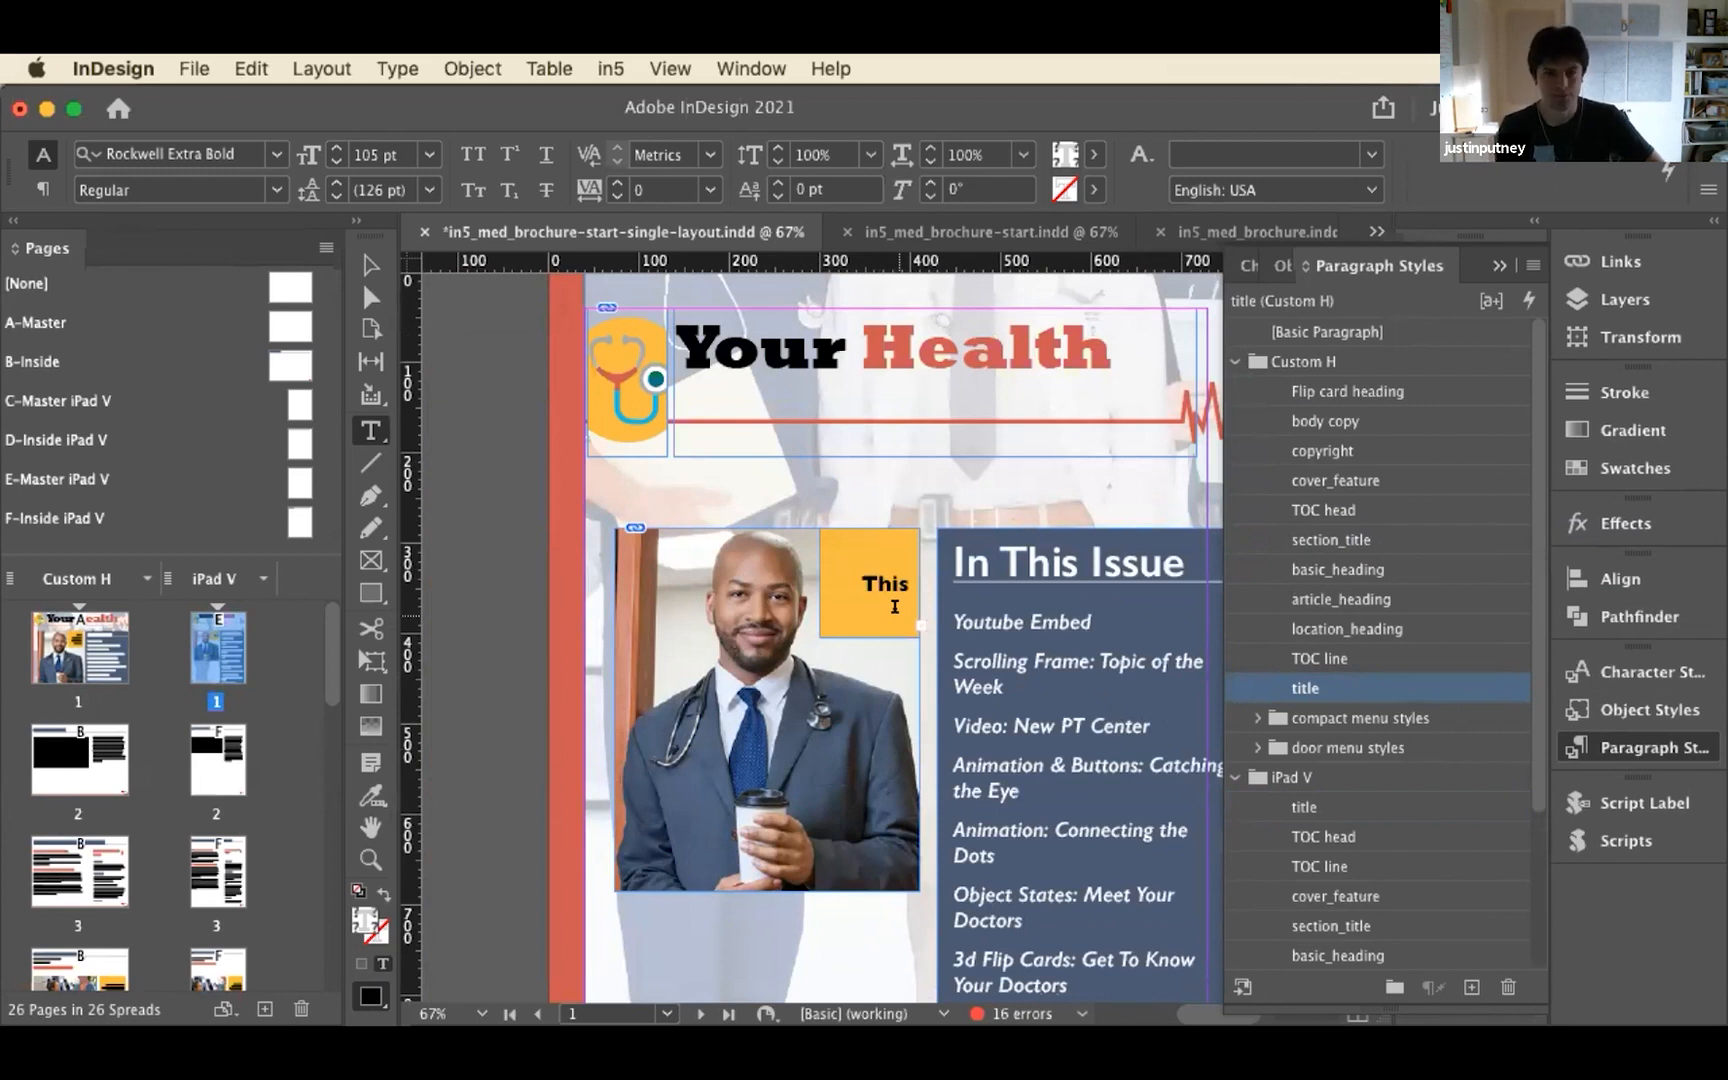
# Activate the Selection tool and select the page 13 thumbnail of the iPad V layout
pyautogui.click(371, 266)
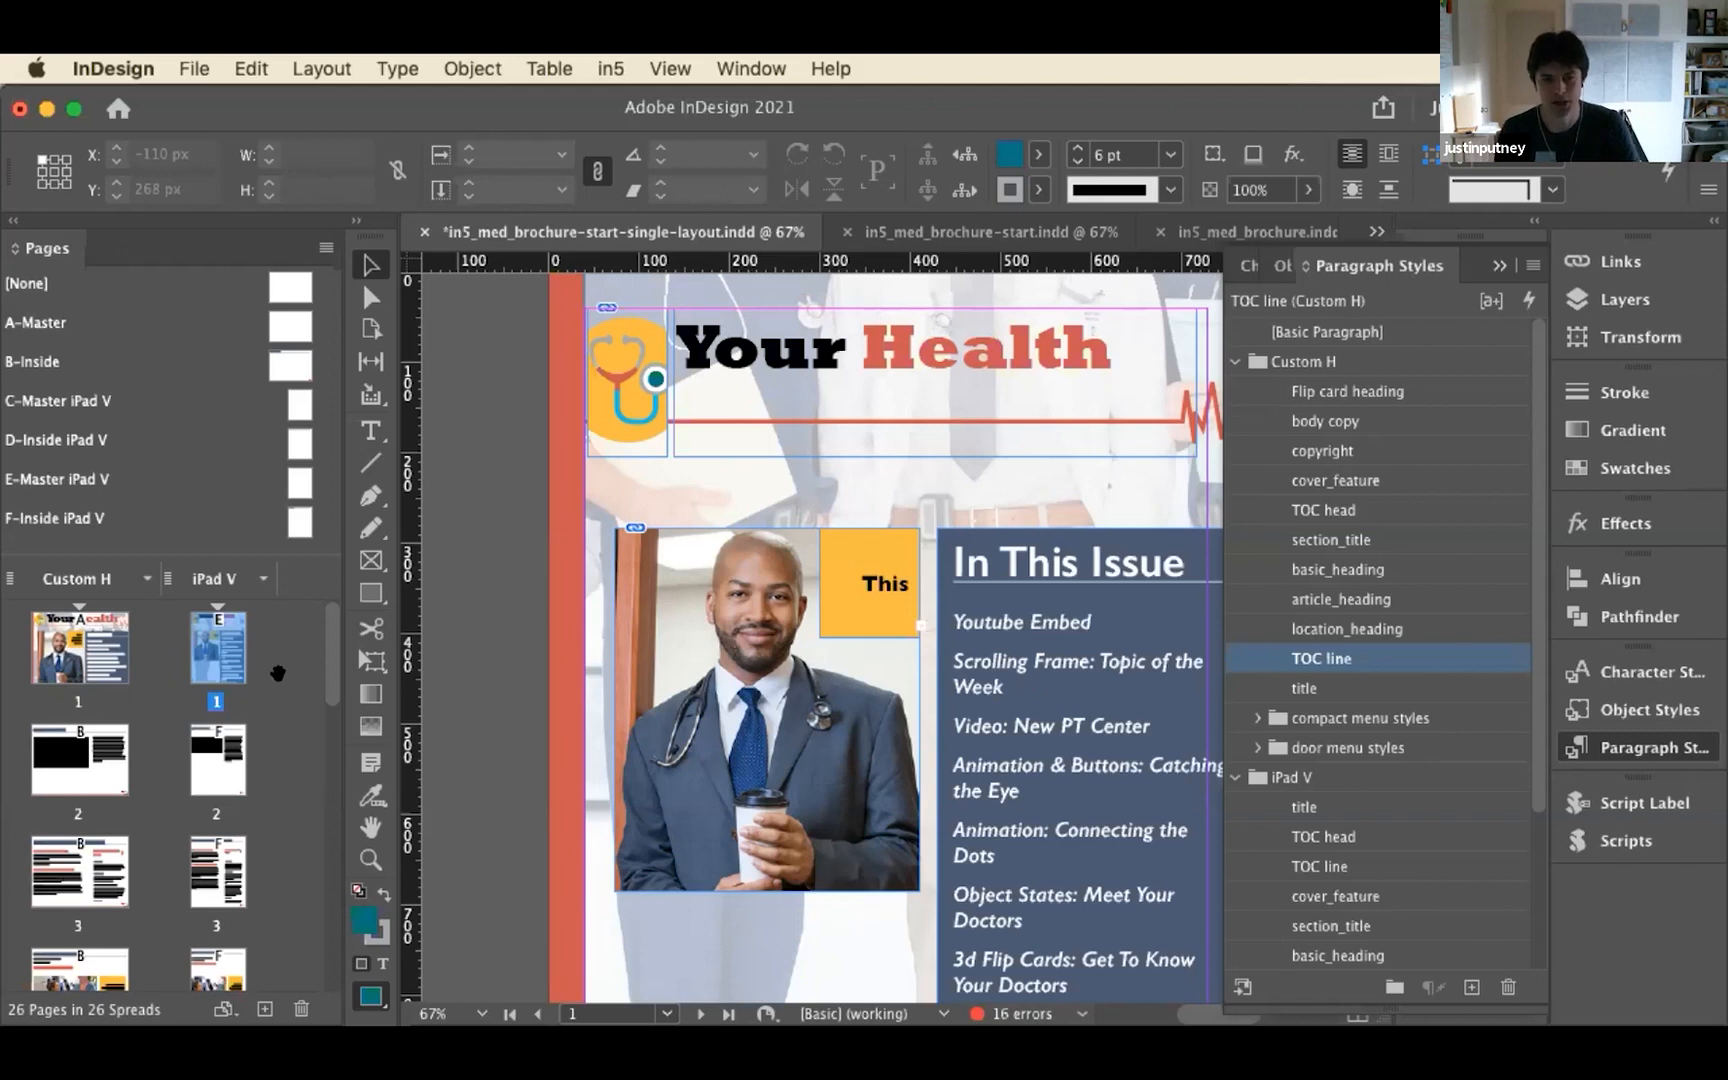
pyautogui.scroll(-10, 274, 818)
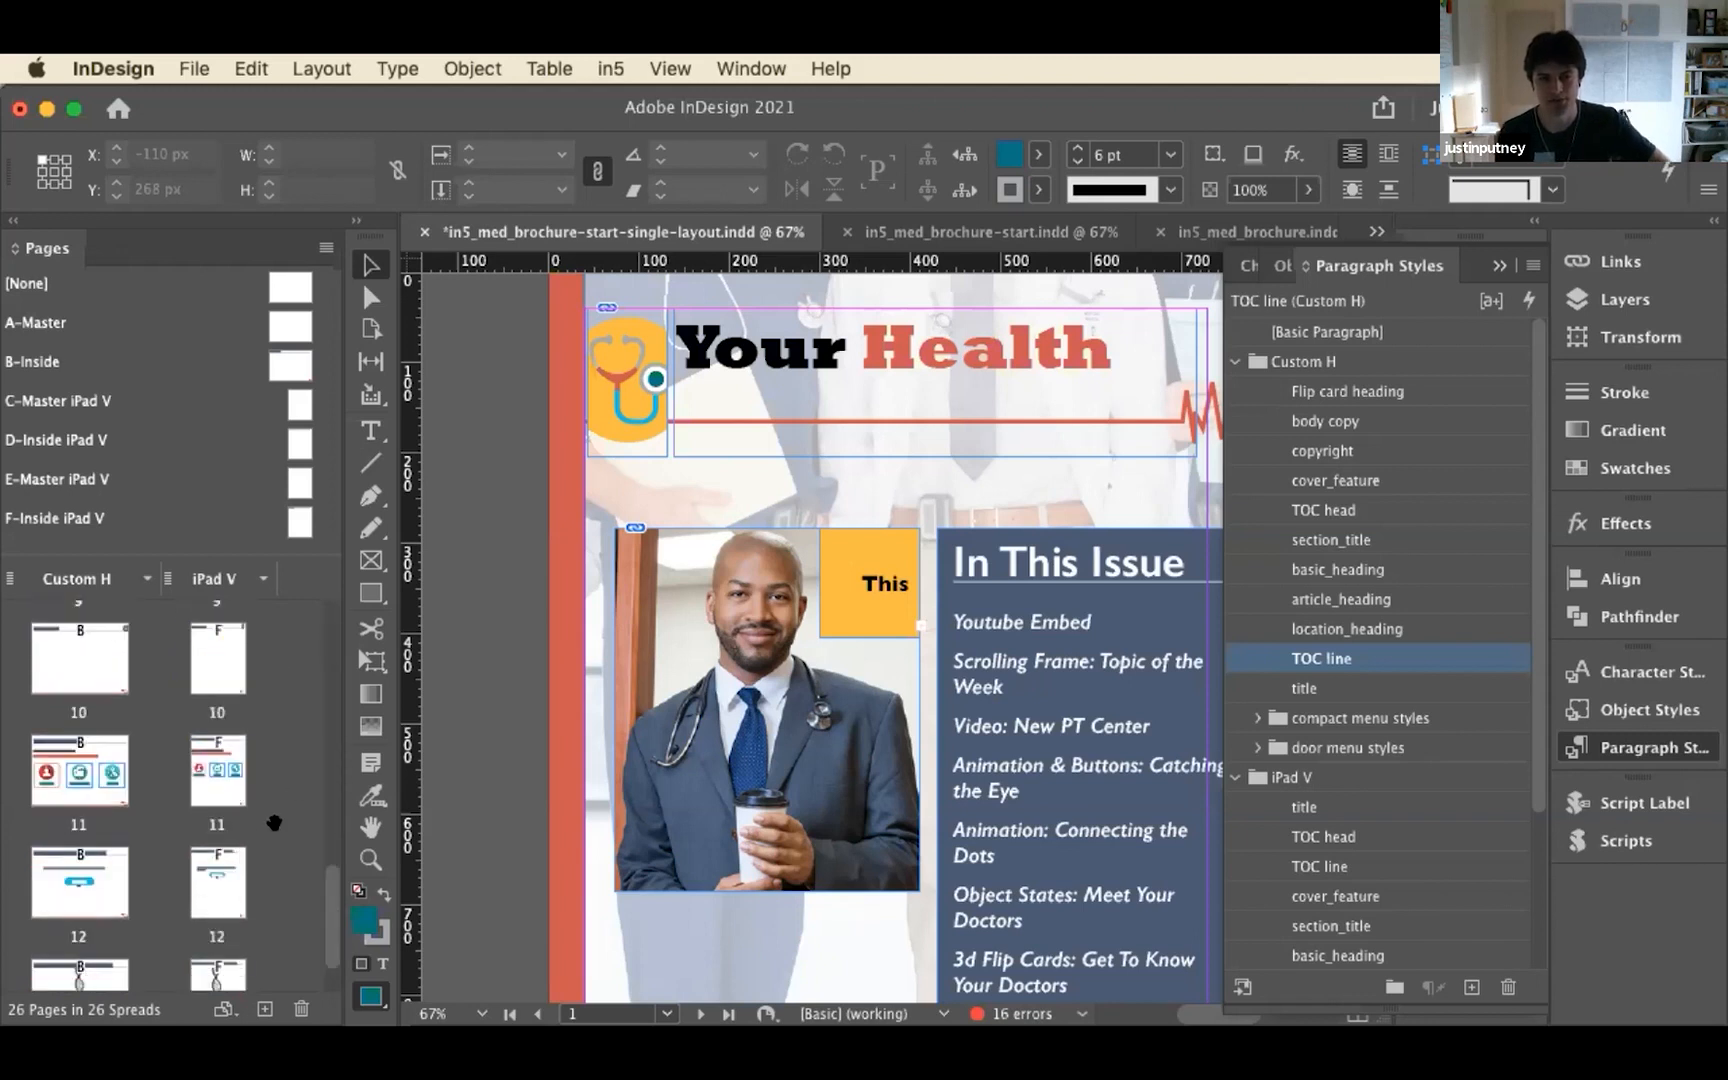
pyautogui.scroll(-2, 274, 822)
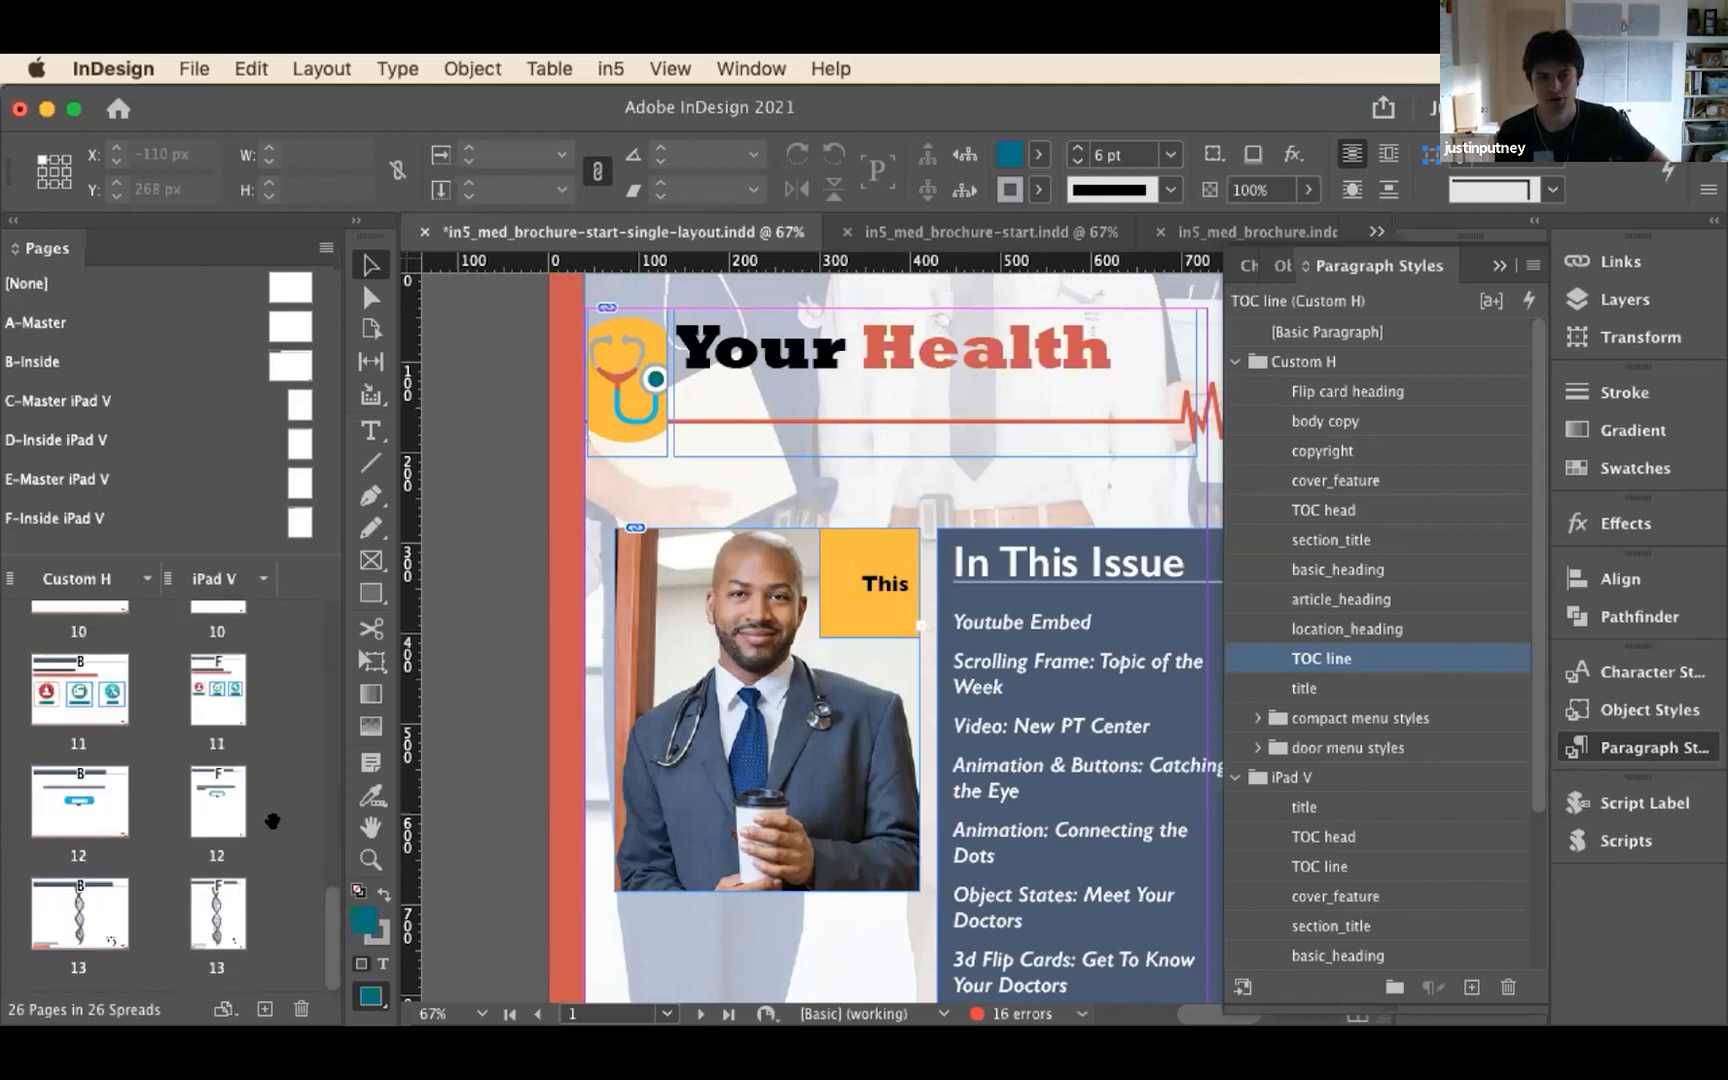
pyautogui.click(224, 892)
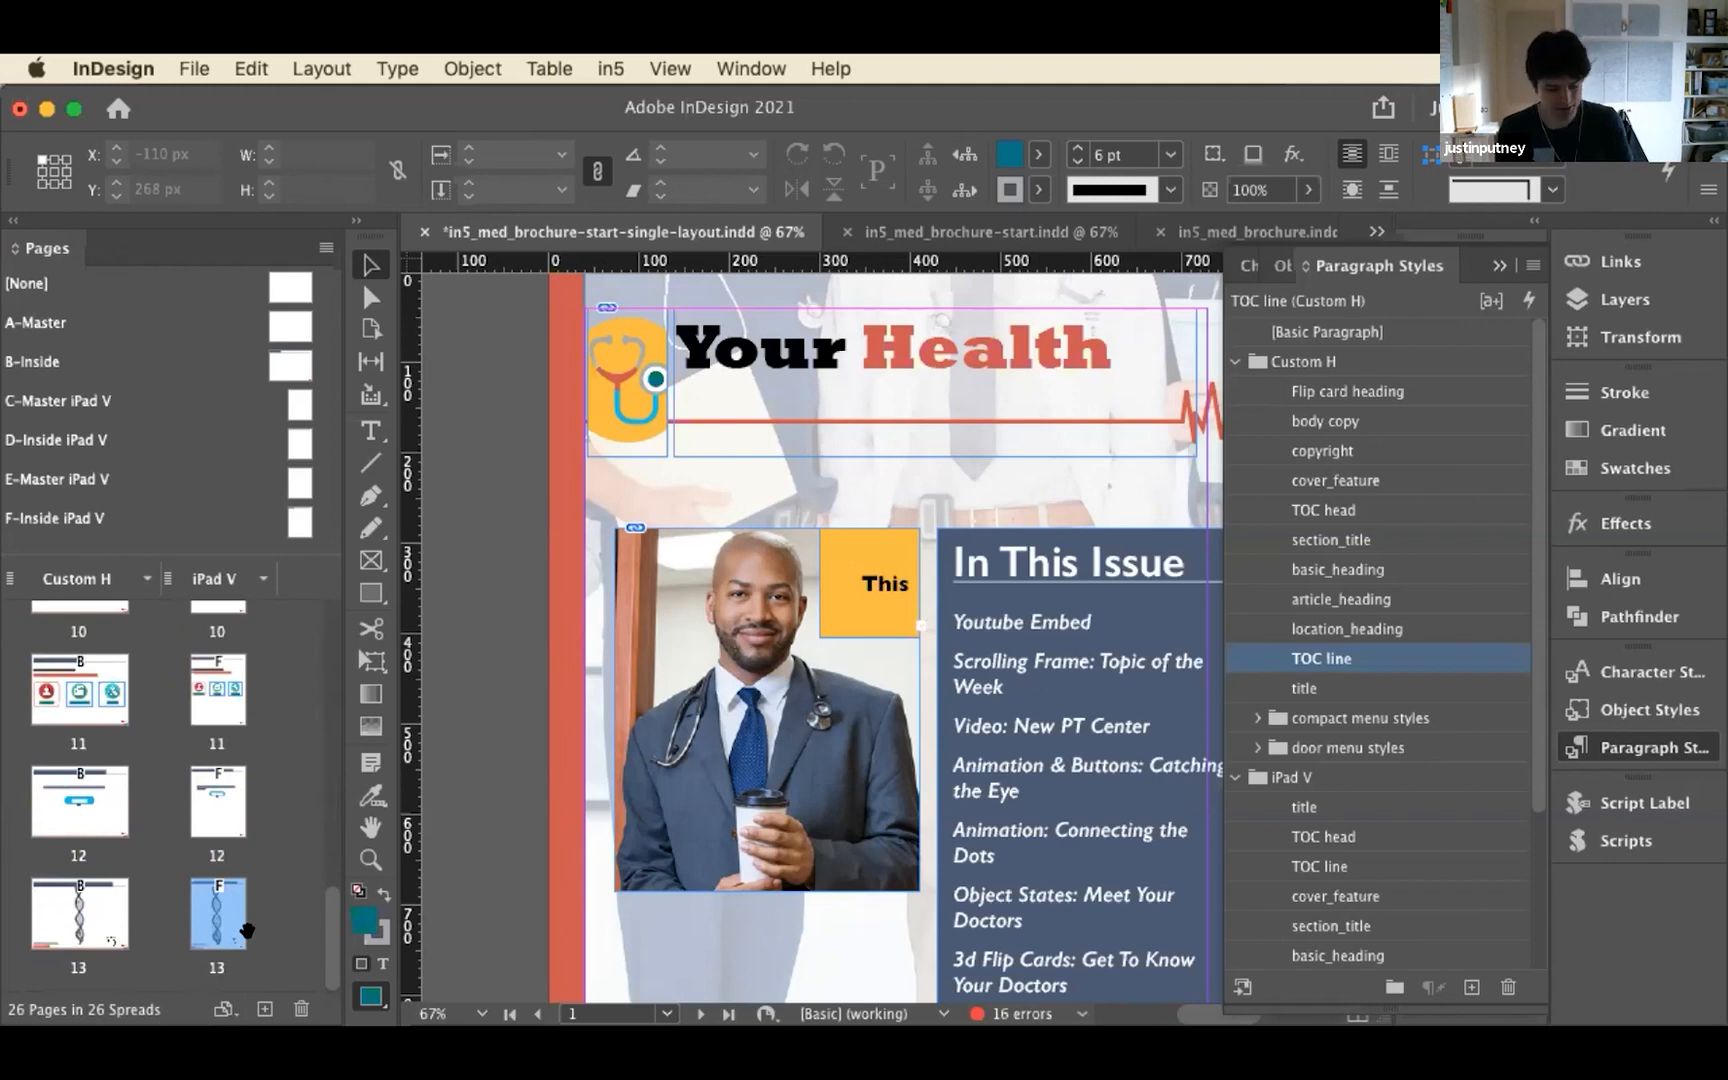
# Switch to Chrome, preview the DNA page in a narrowed and a widened browser window, and return to InDesign
pyautogui.press('super+Tab')
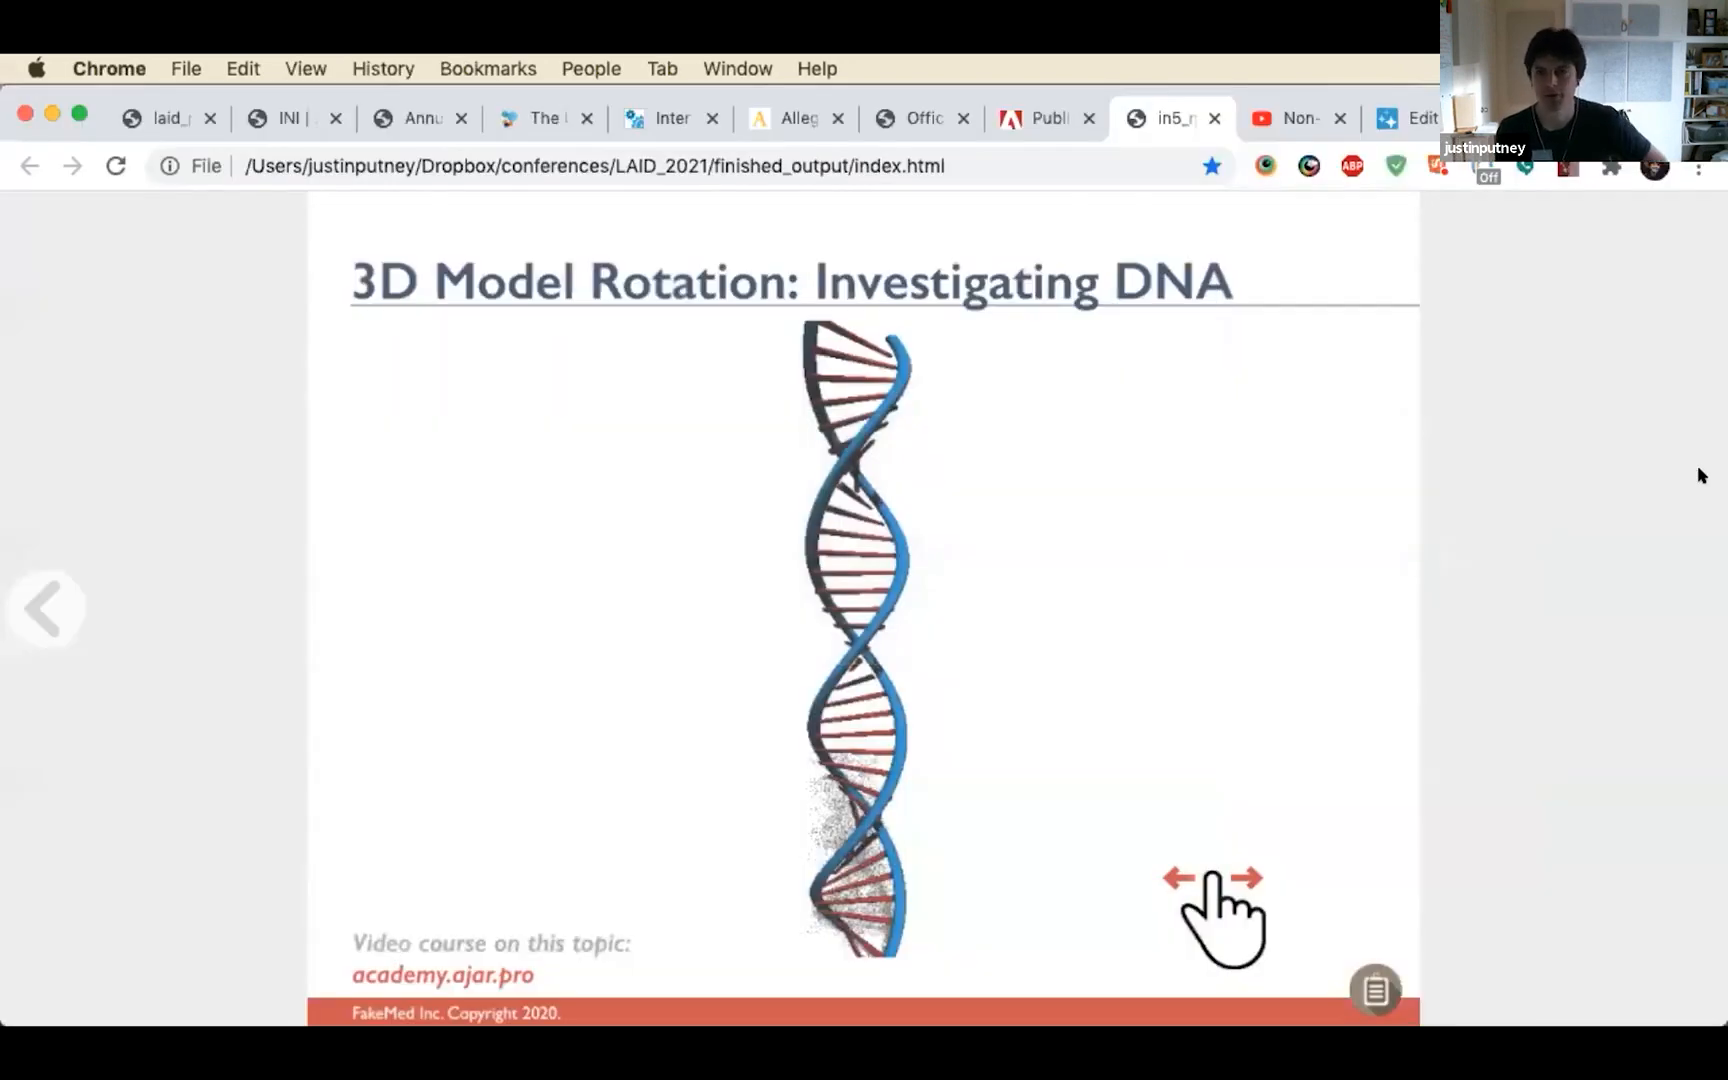
pyautogui.moveTo(1685, 430); pyautogui.dragTo(752, 541)
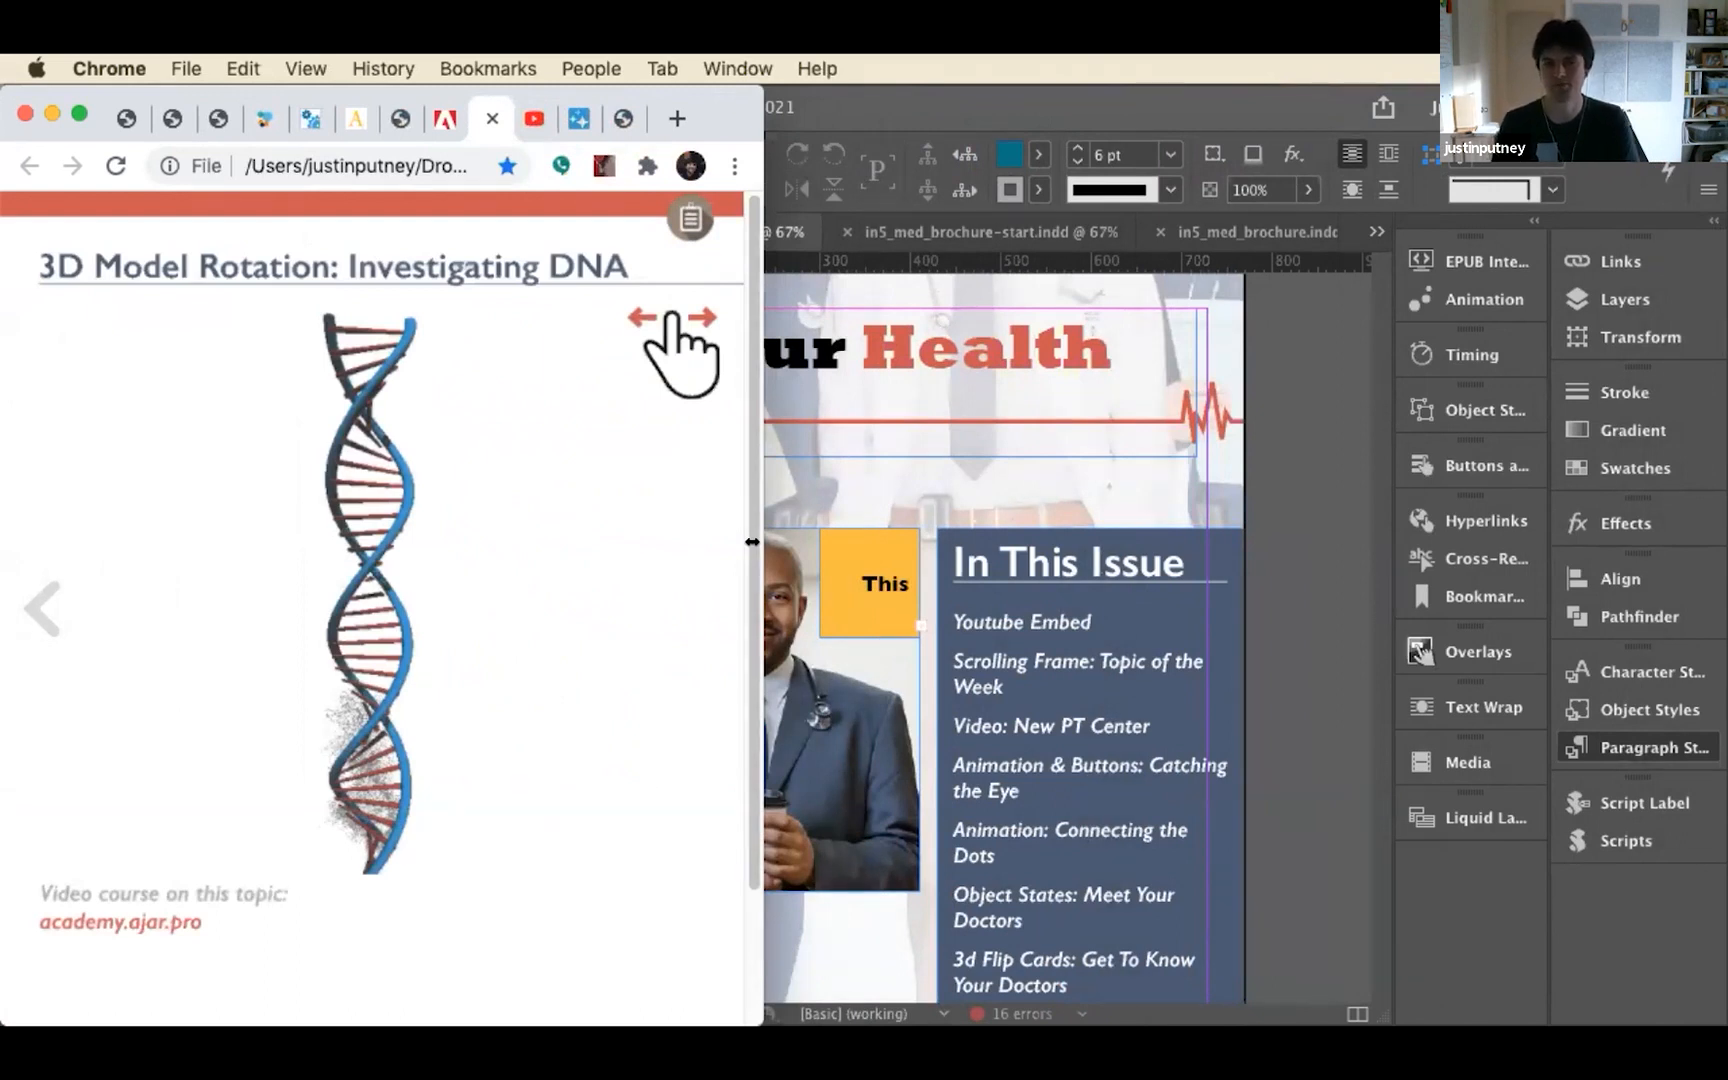
pyautogui.moveTo(752, 541); pyautogui.dragTo(1620, 432)
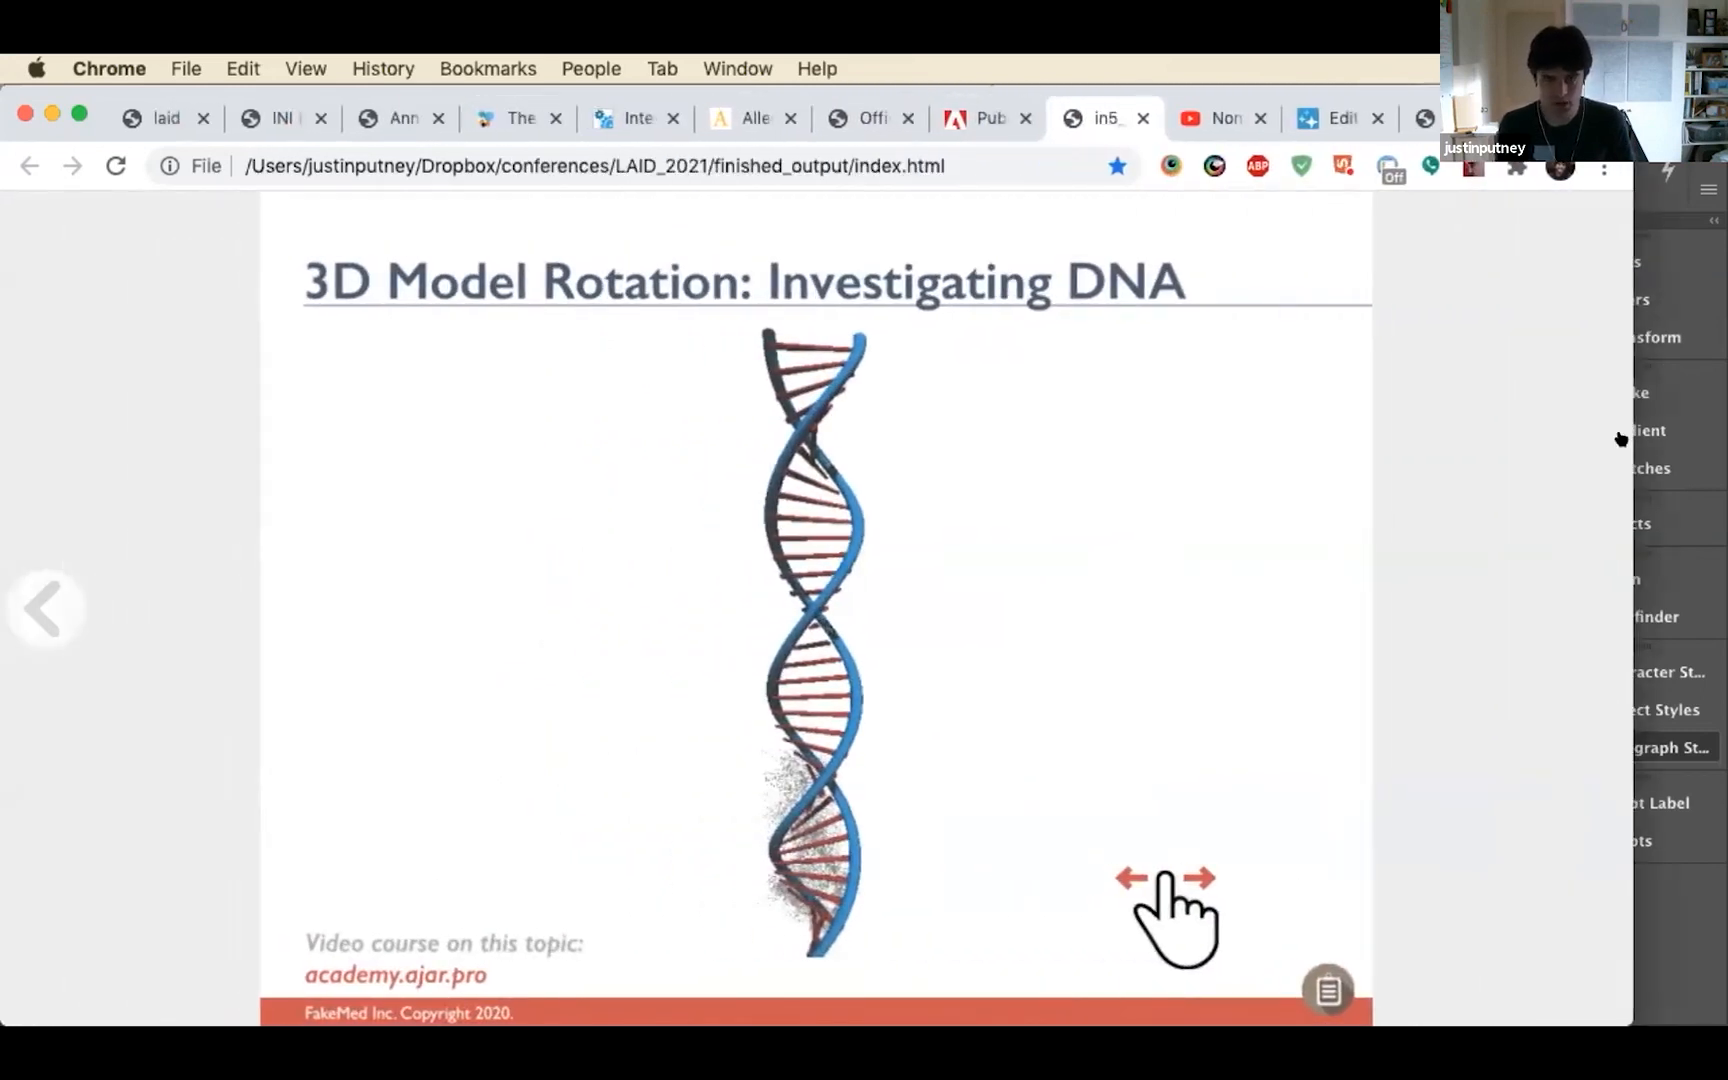
pyautogui.press('cmd+Tab')
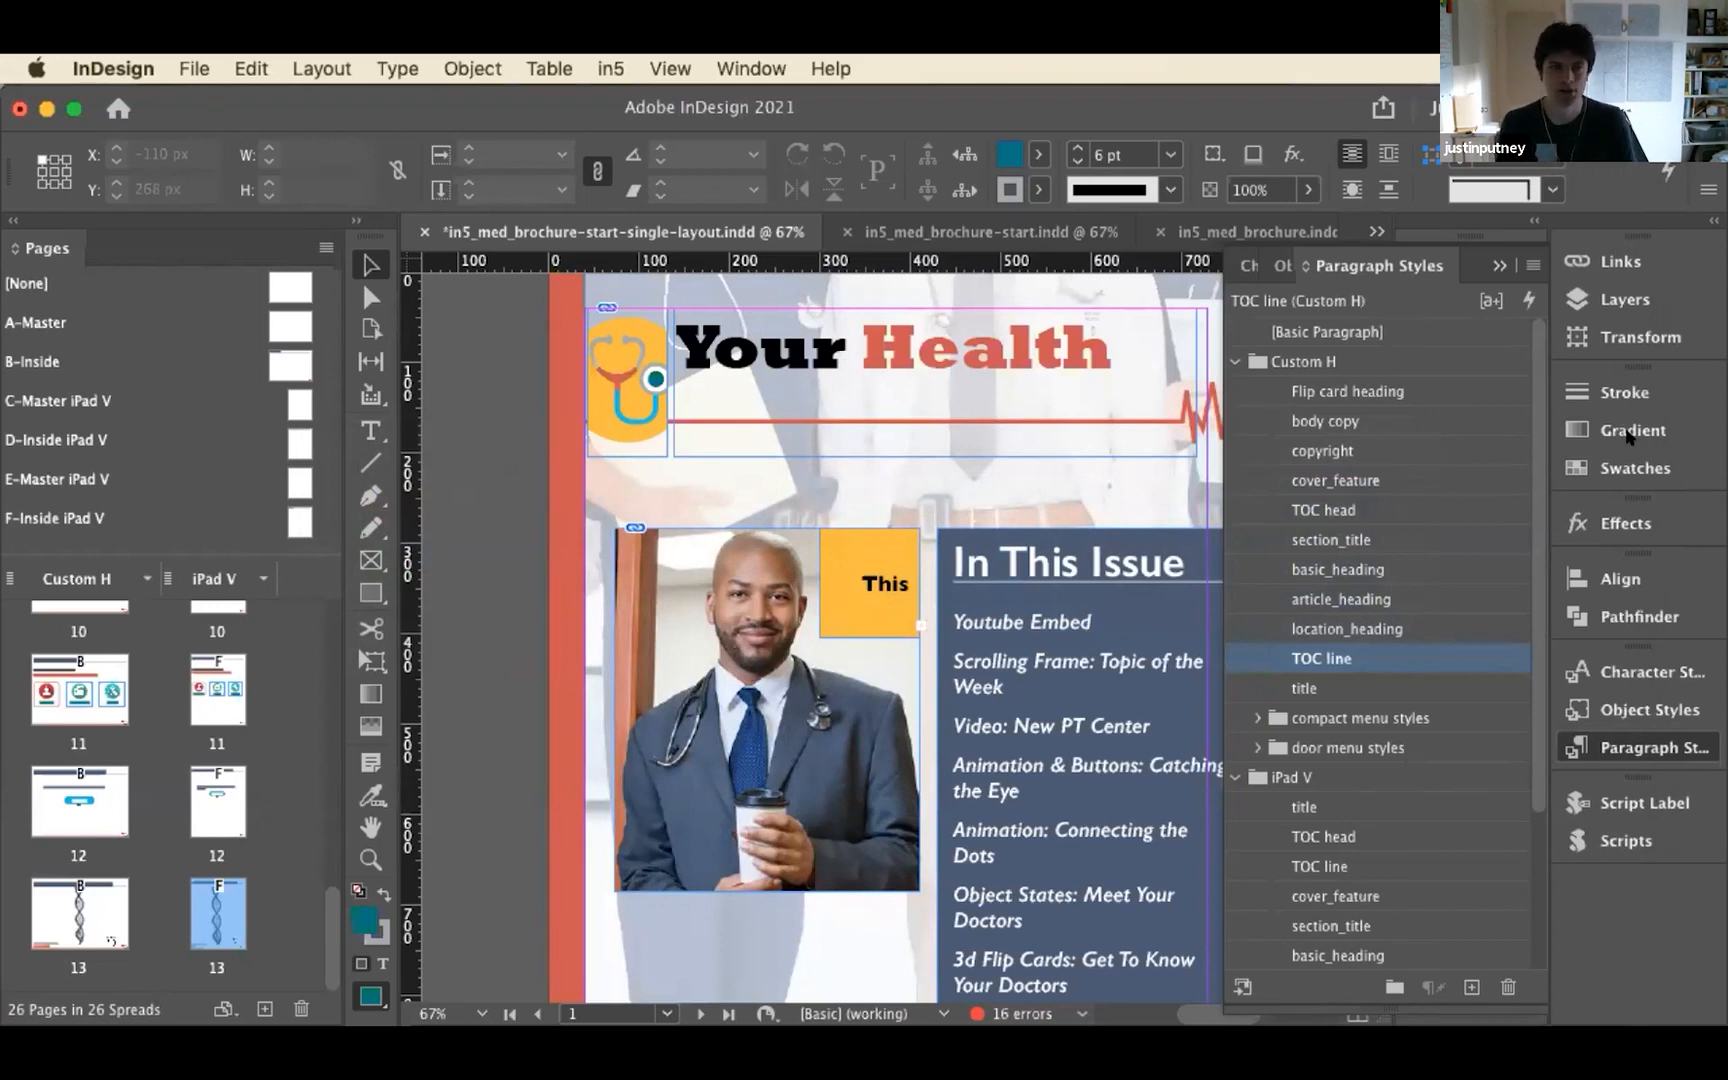
# Activate the Page tool to examine the iPad V cover's page settings and look back through both layouts' pages
pyautogui.click(374, 329)
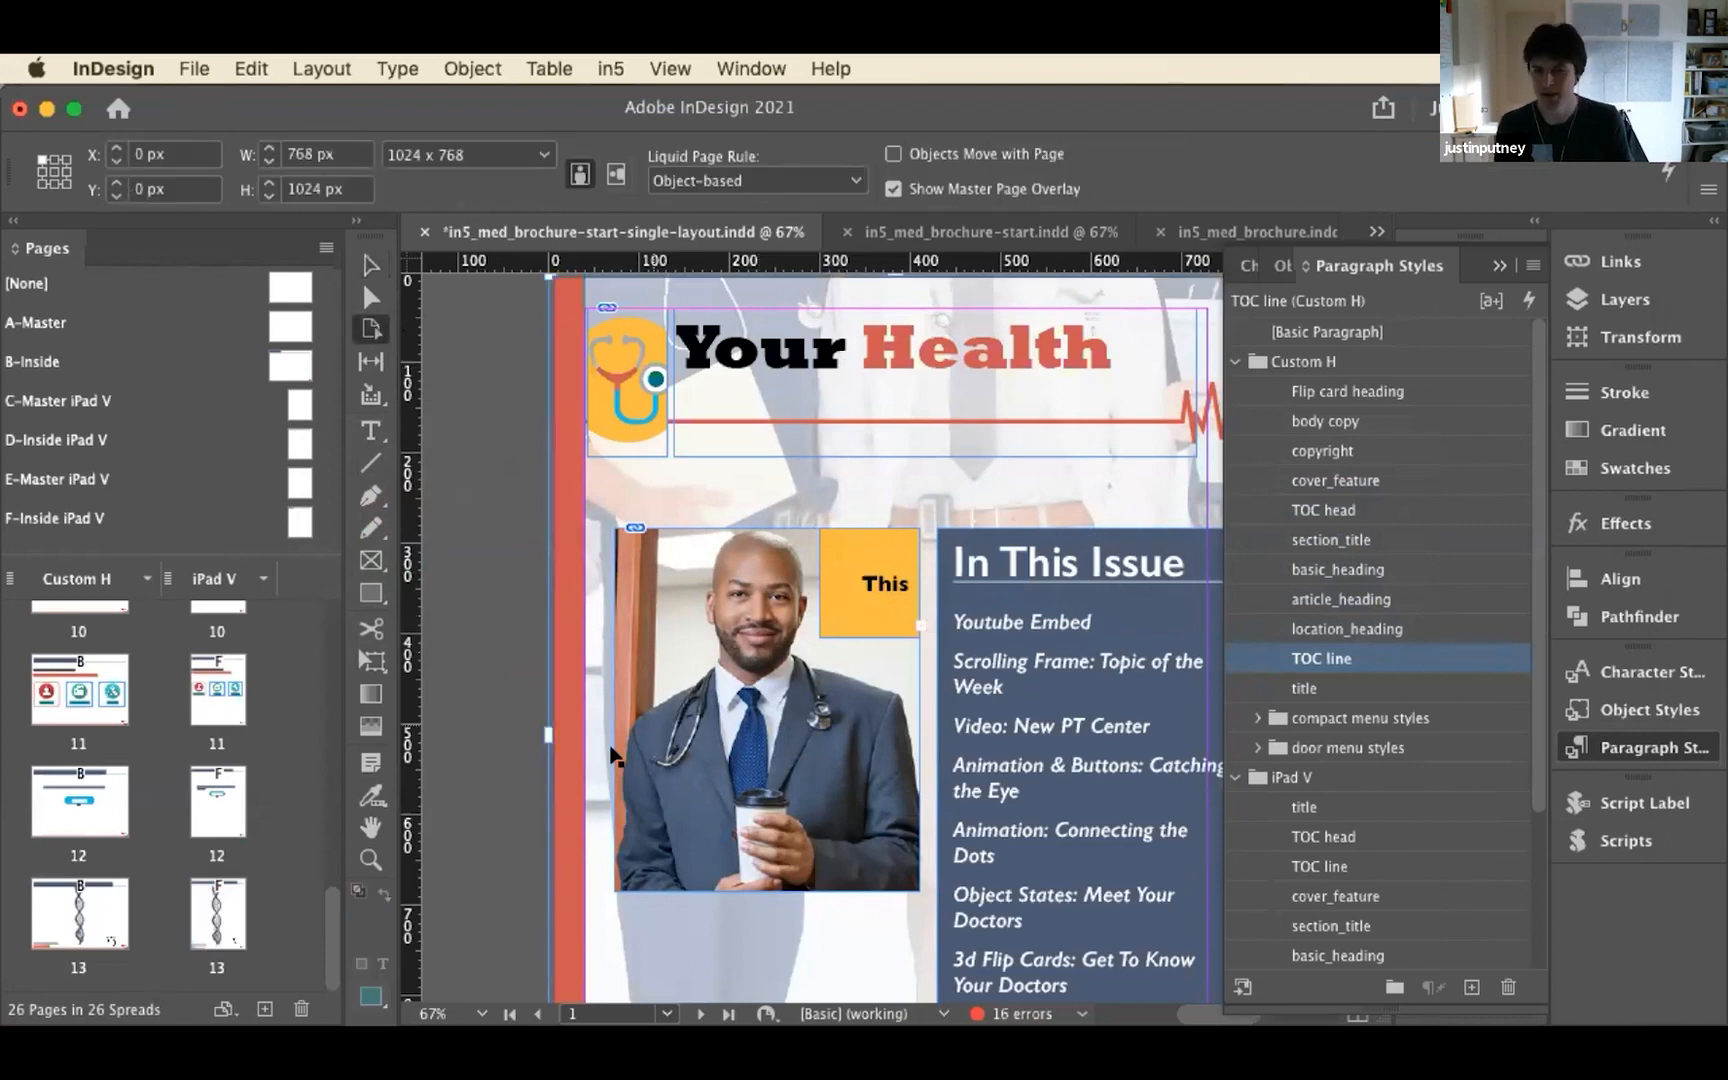
pyautogui.scroll(-6, 600, 752)
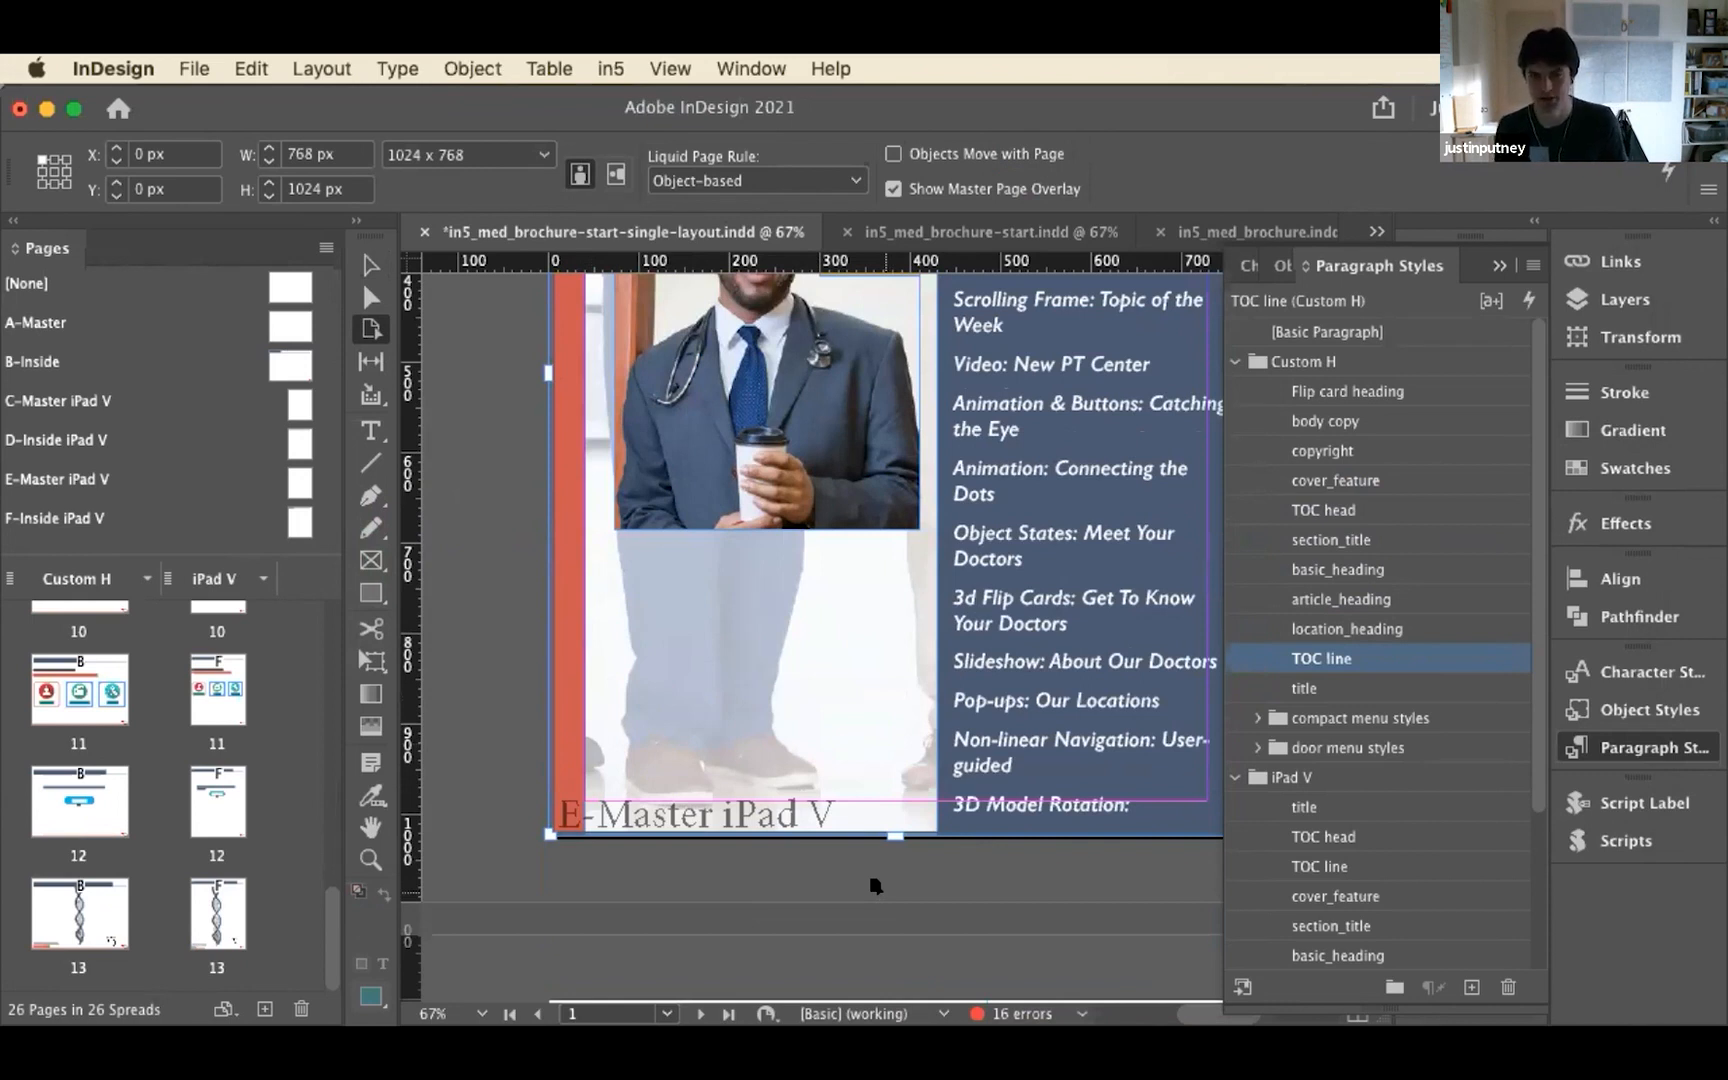
pyautogui.scroll(15, 160, 715)
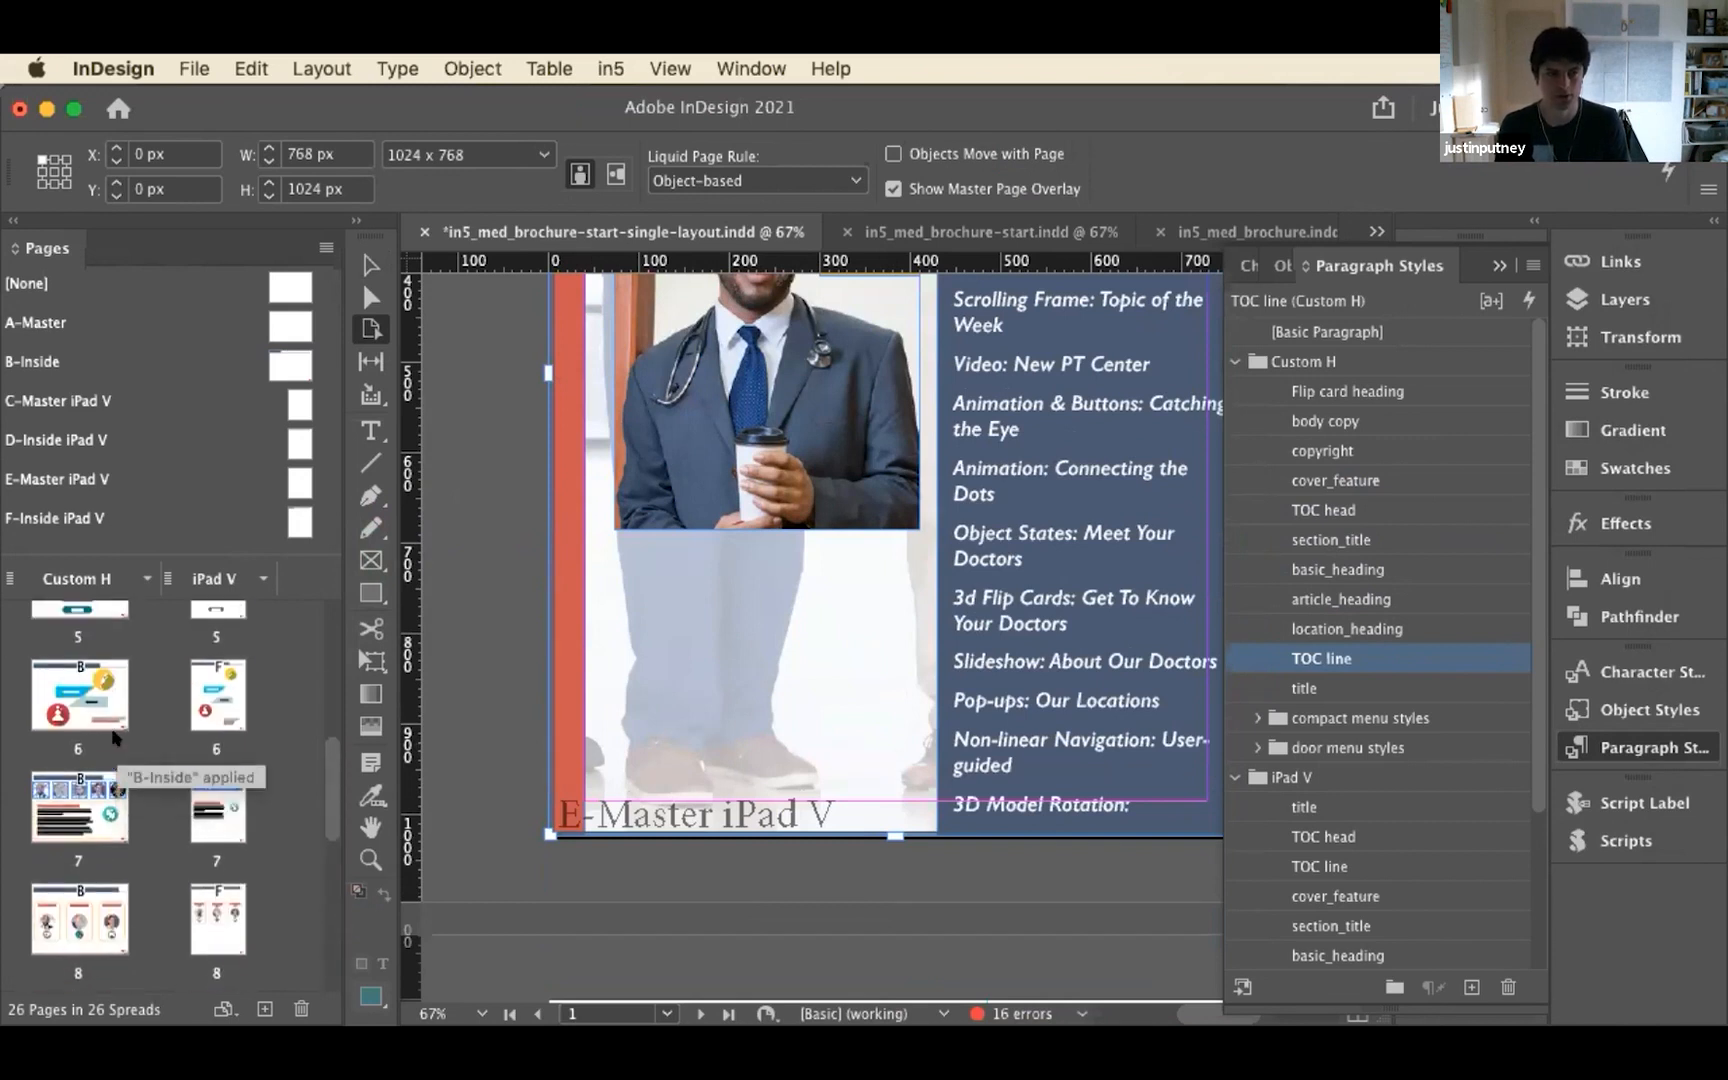
pyautogui.scroll(2, 116, 738)
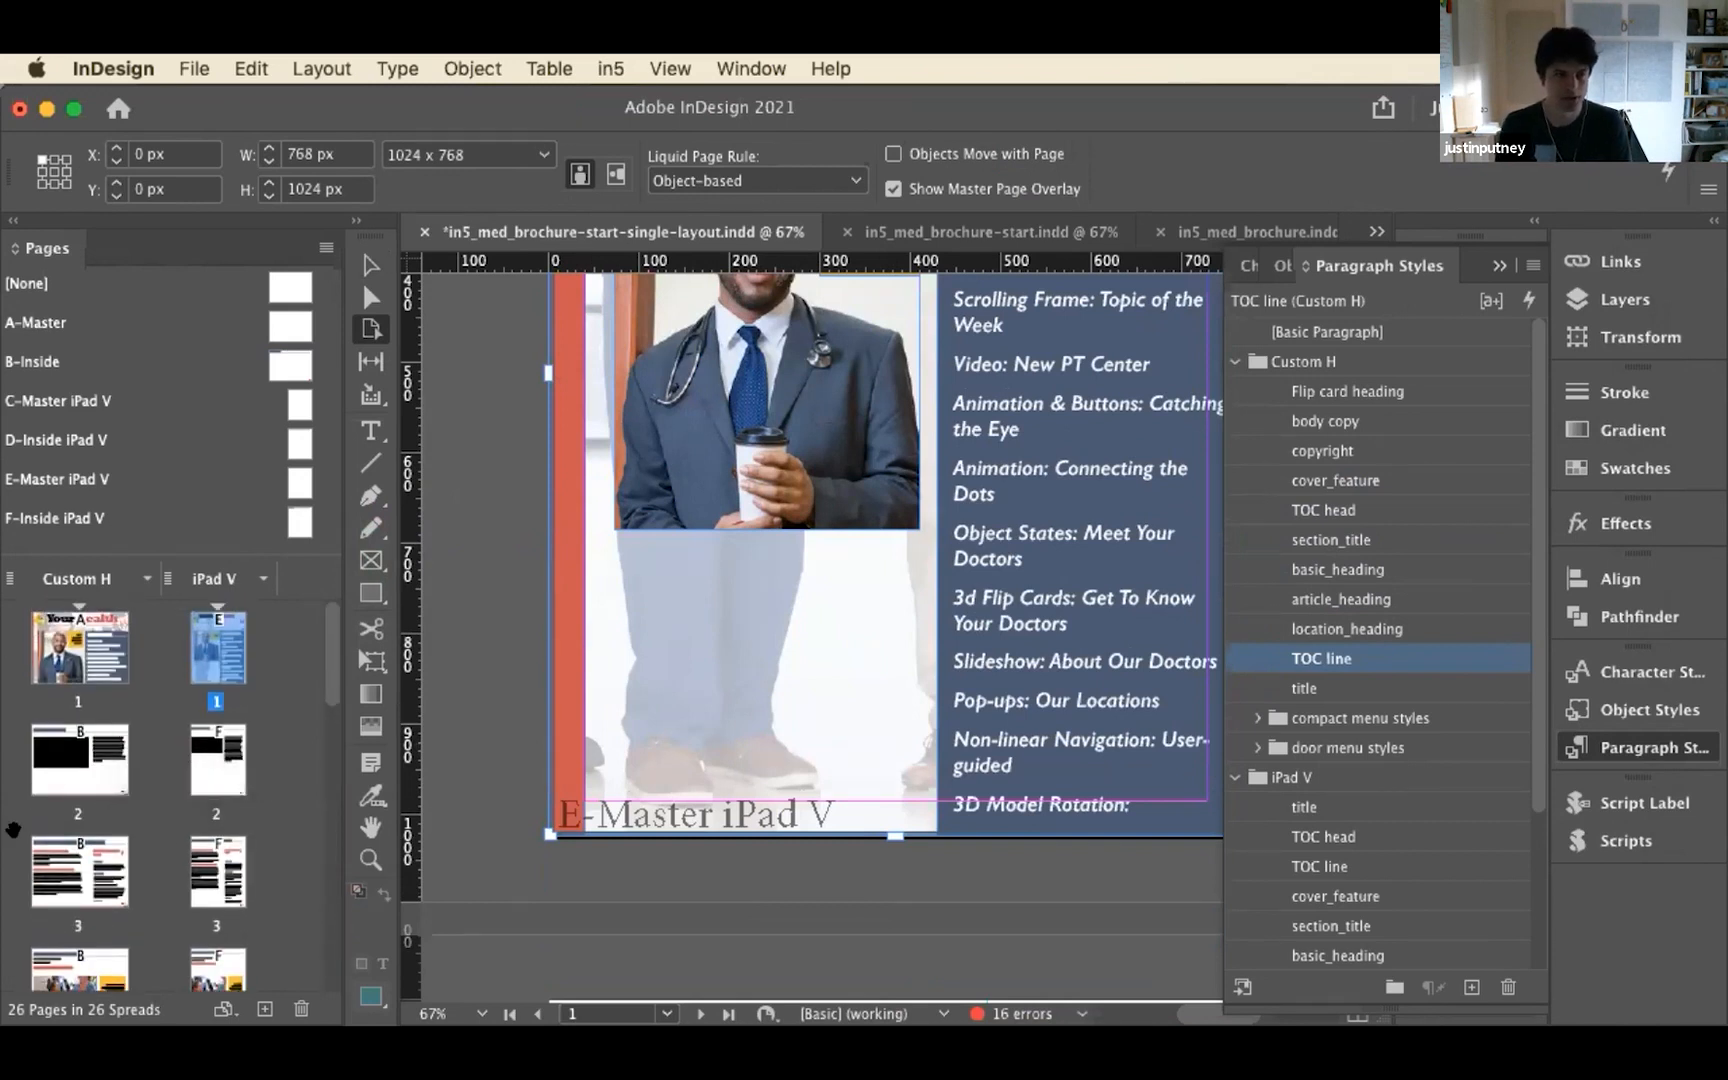
# Delete the body text frame headed "What You Need to Know" from page 3 of the iPad V layout
pyautogui.doubleClick(207, 755)
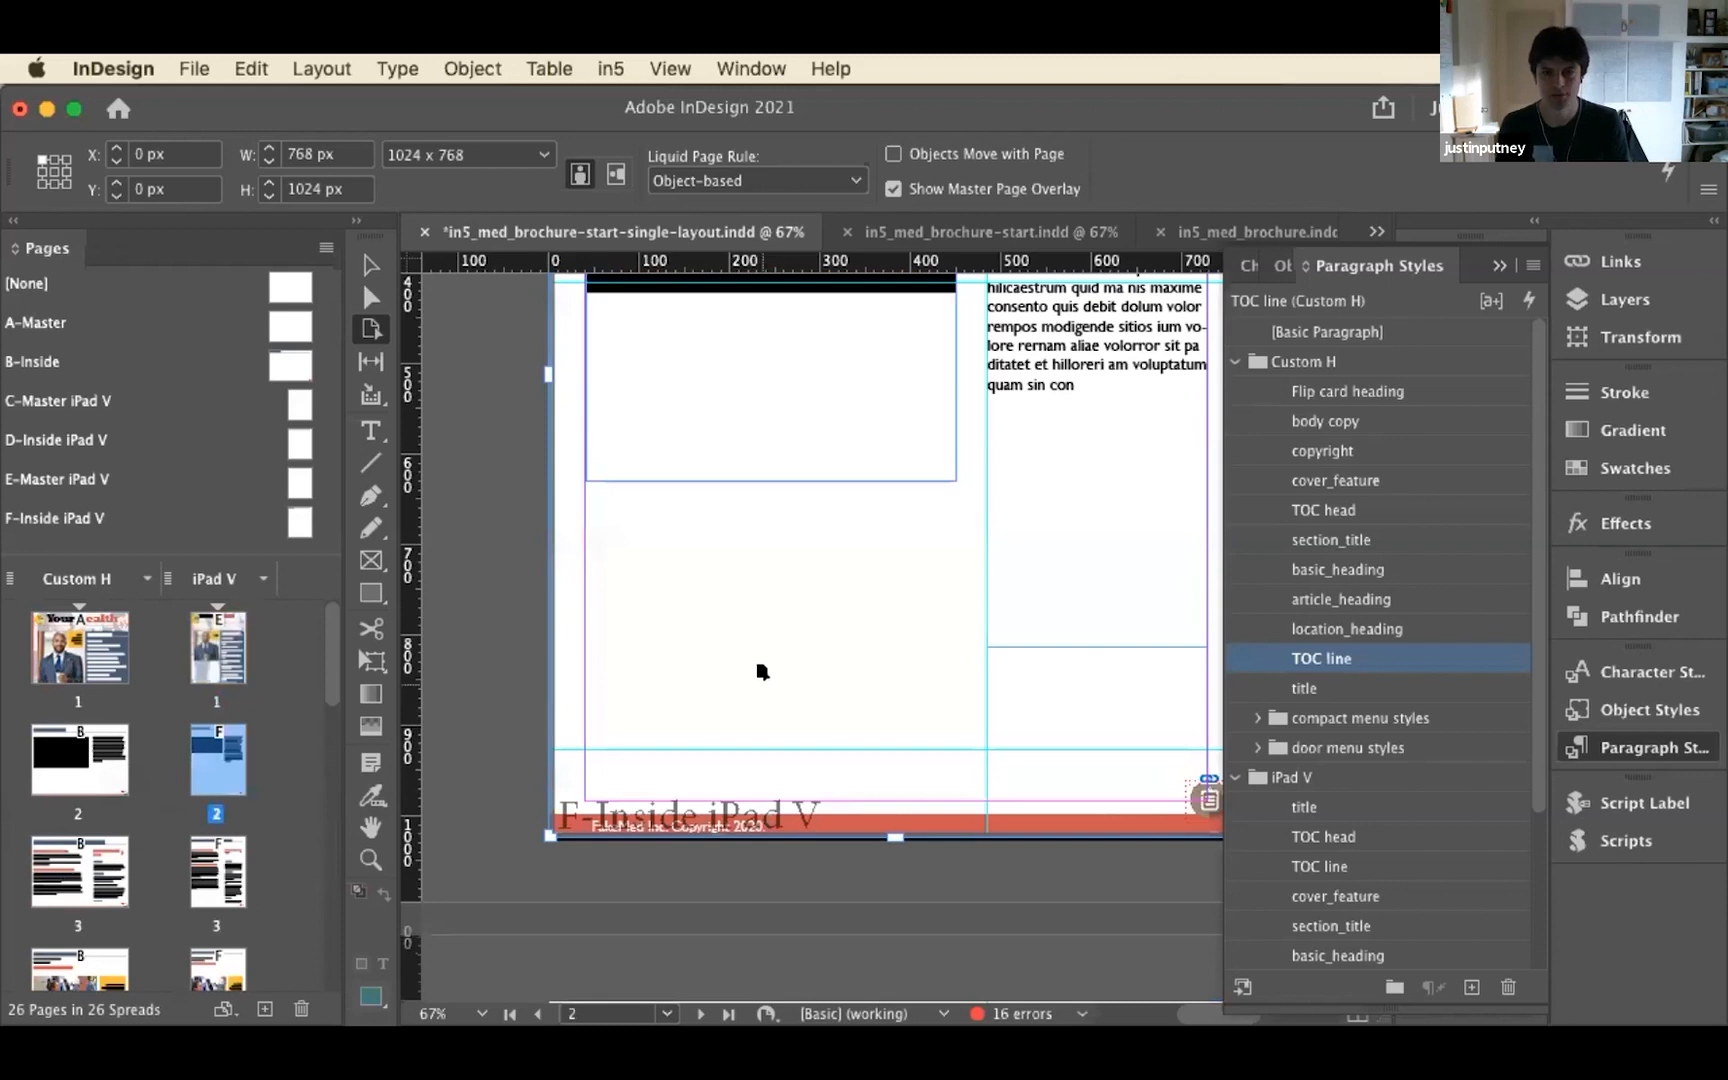
pyautogui.scroll(10, 762, 671)
pyautogui.scroll(-5, 763, 681)
pyautogui.scroll(-10, 762, 681)
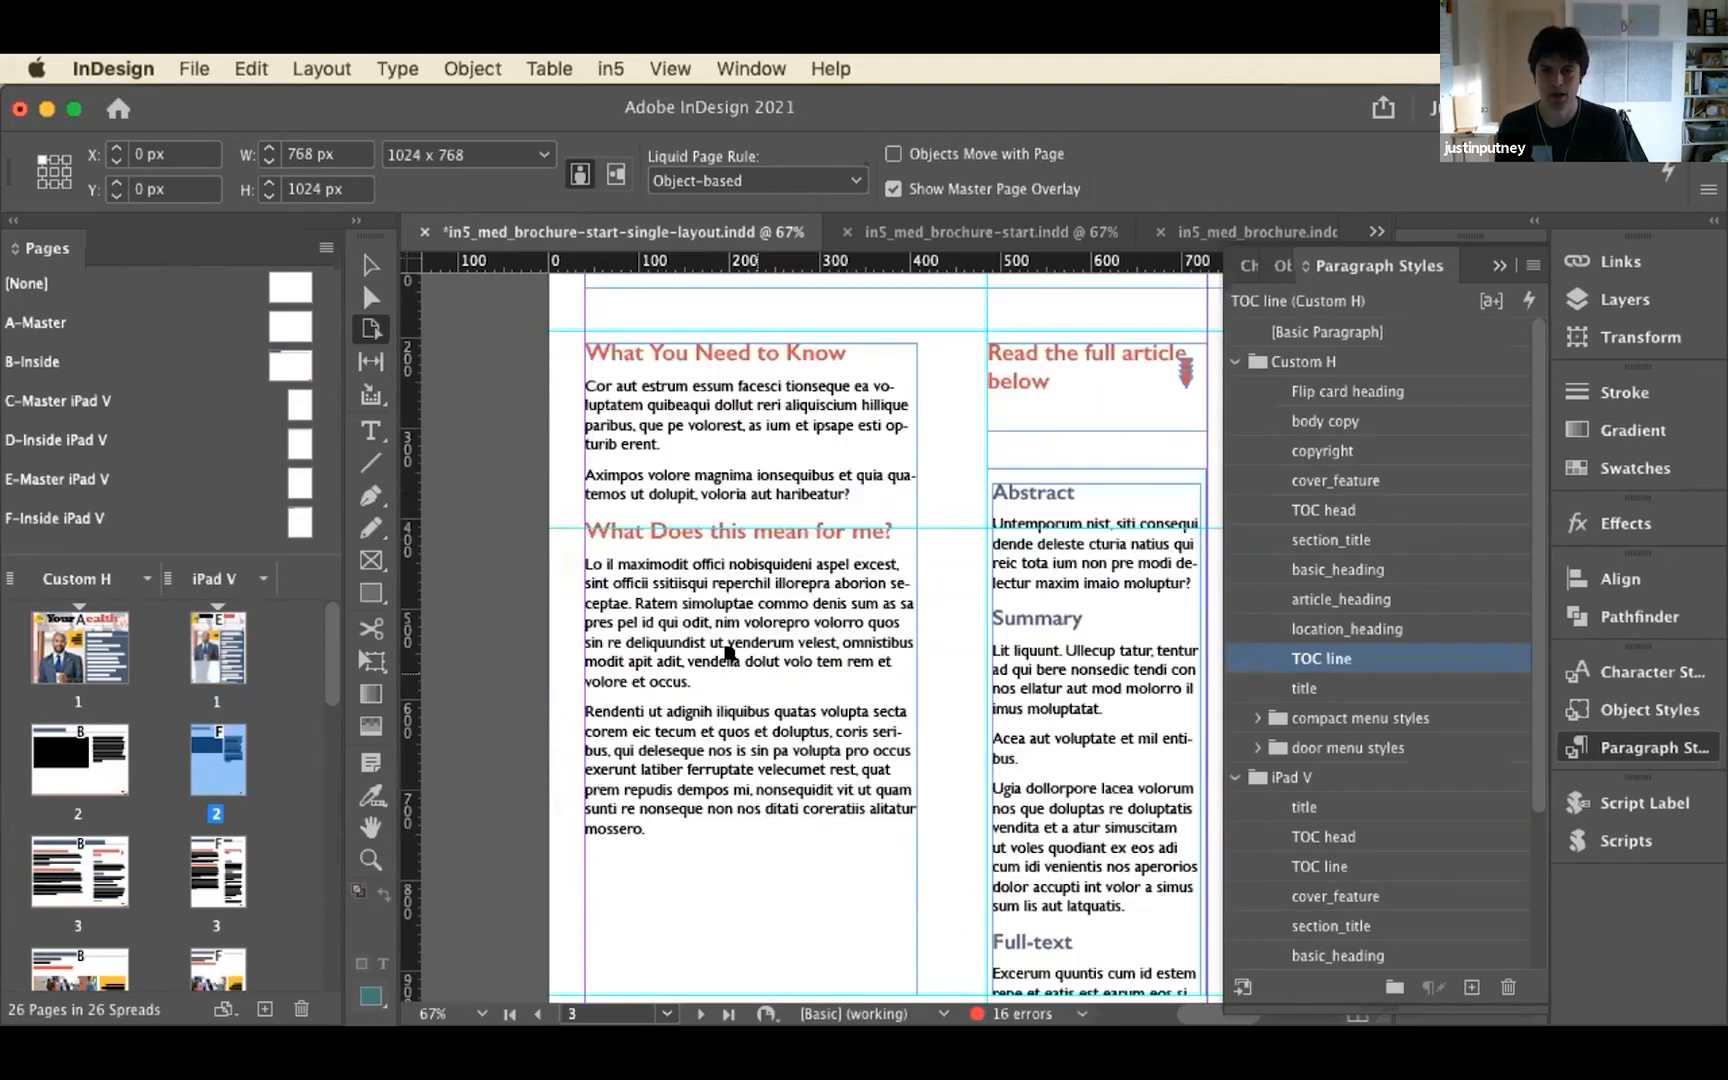
pyautogui.press('v')
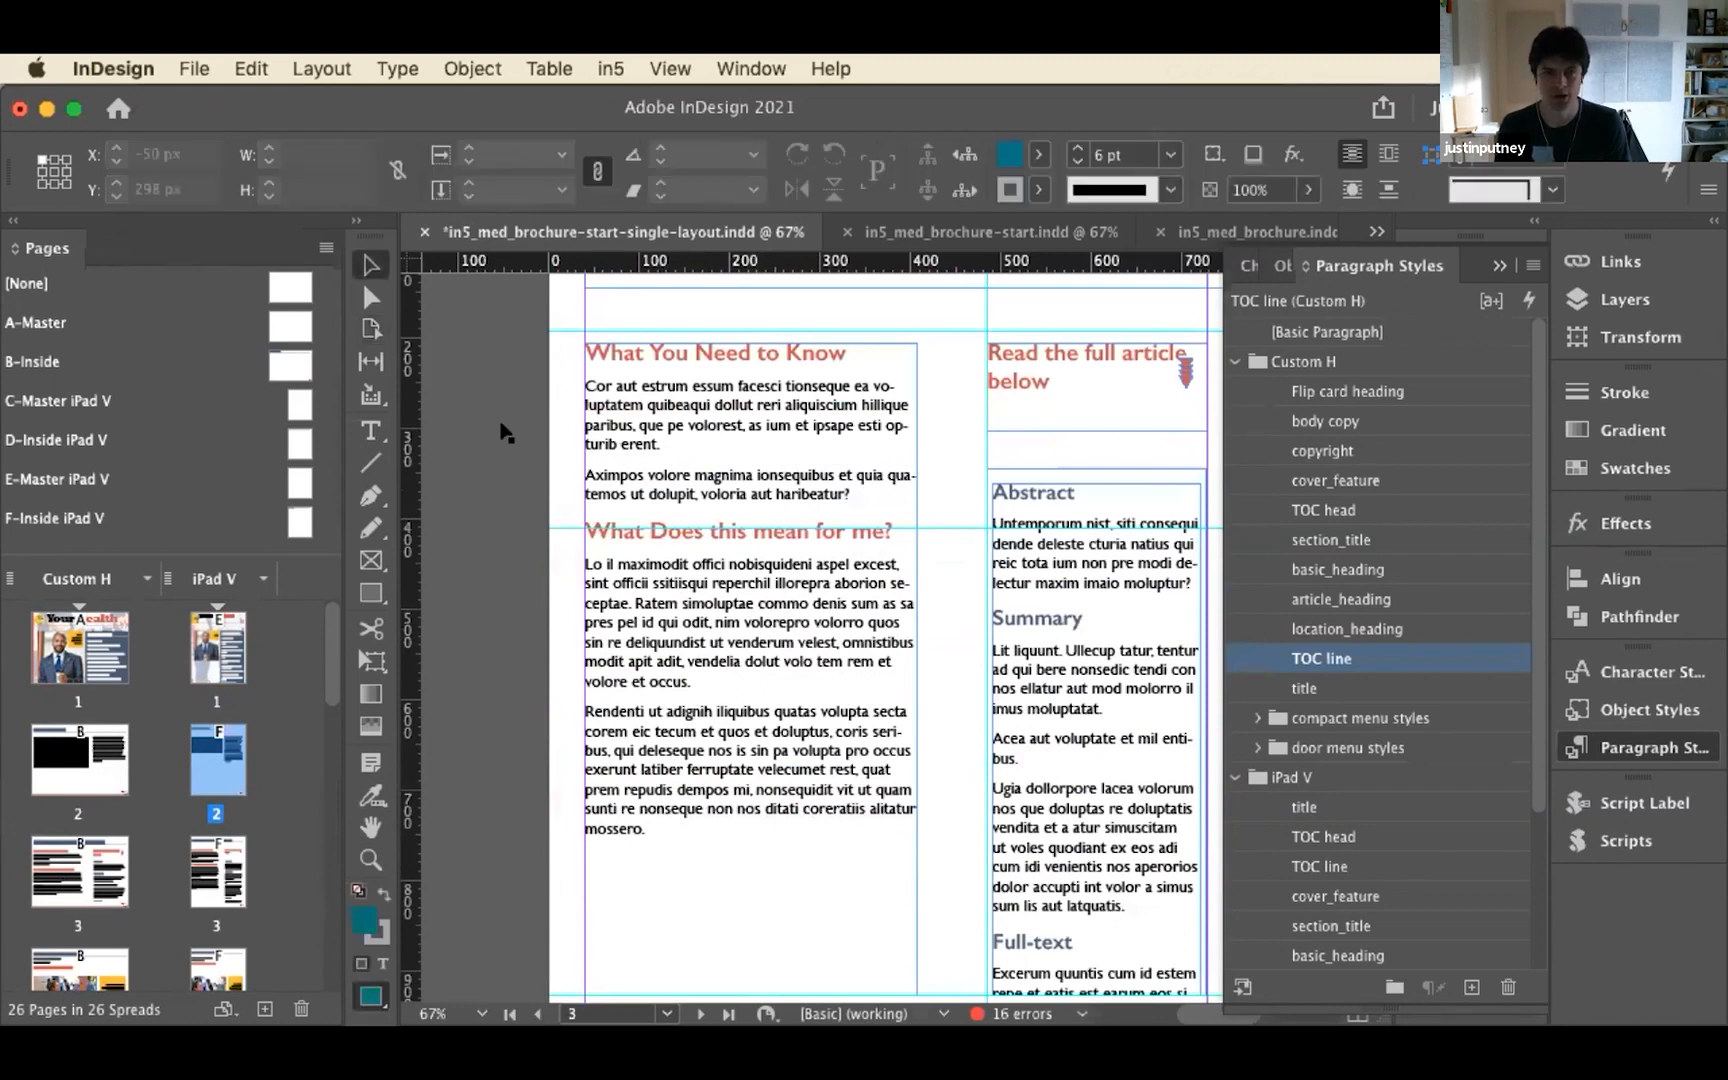
pyautogui.click(706, 418)
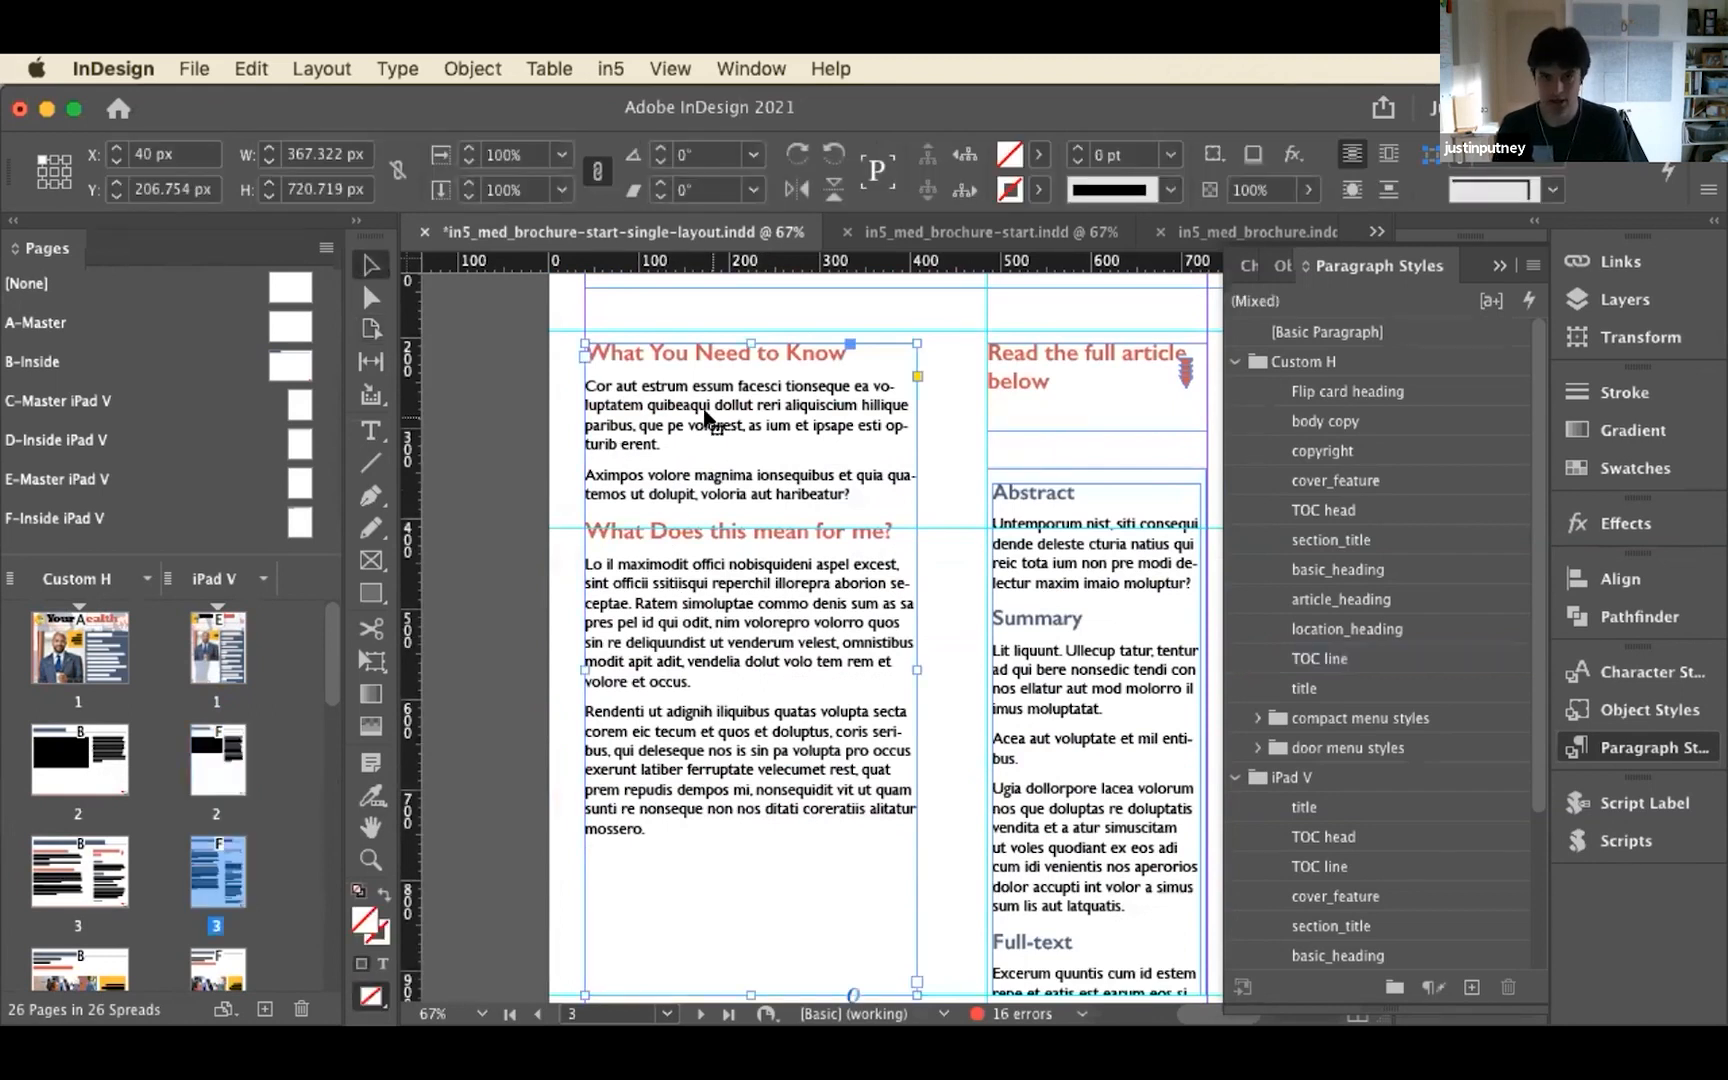
pyautogui.press('BackSpace')
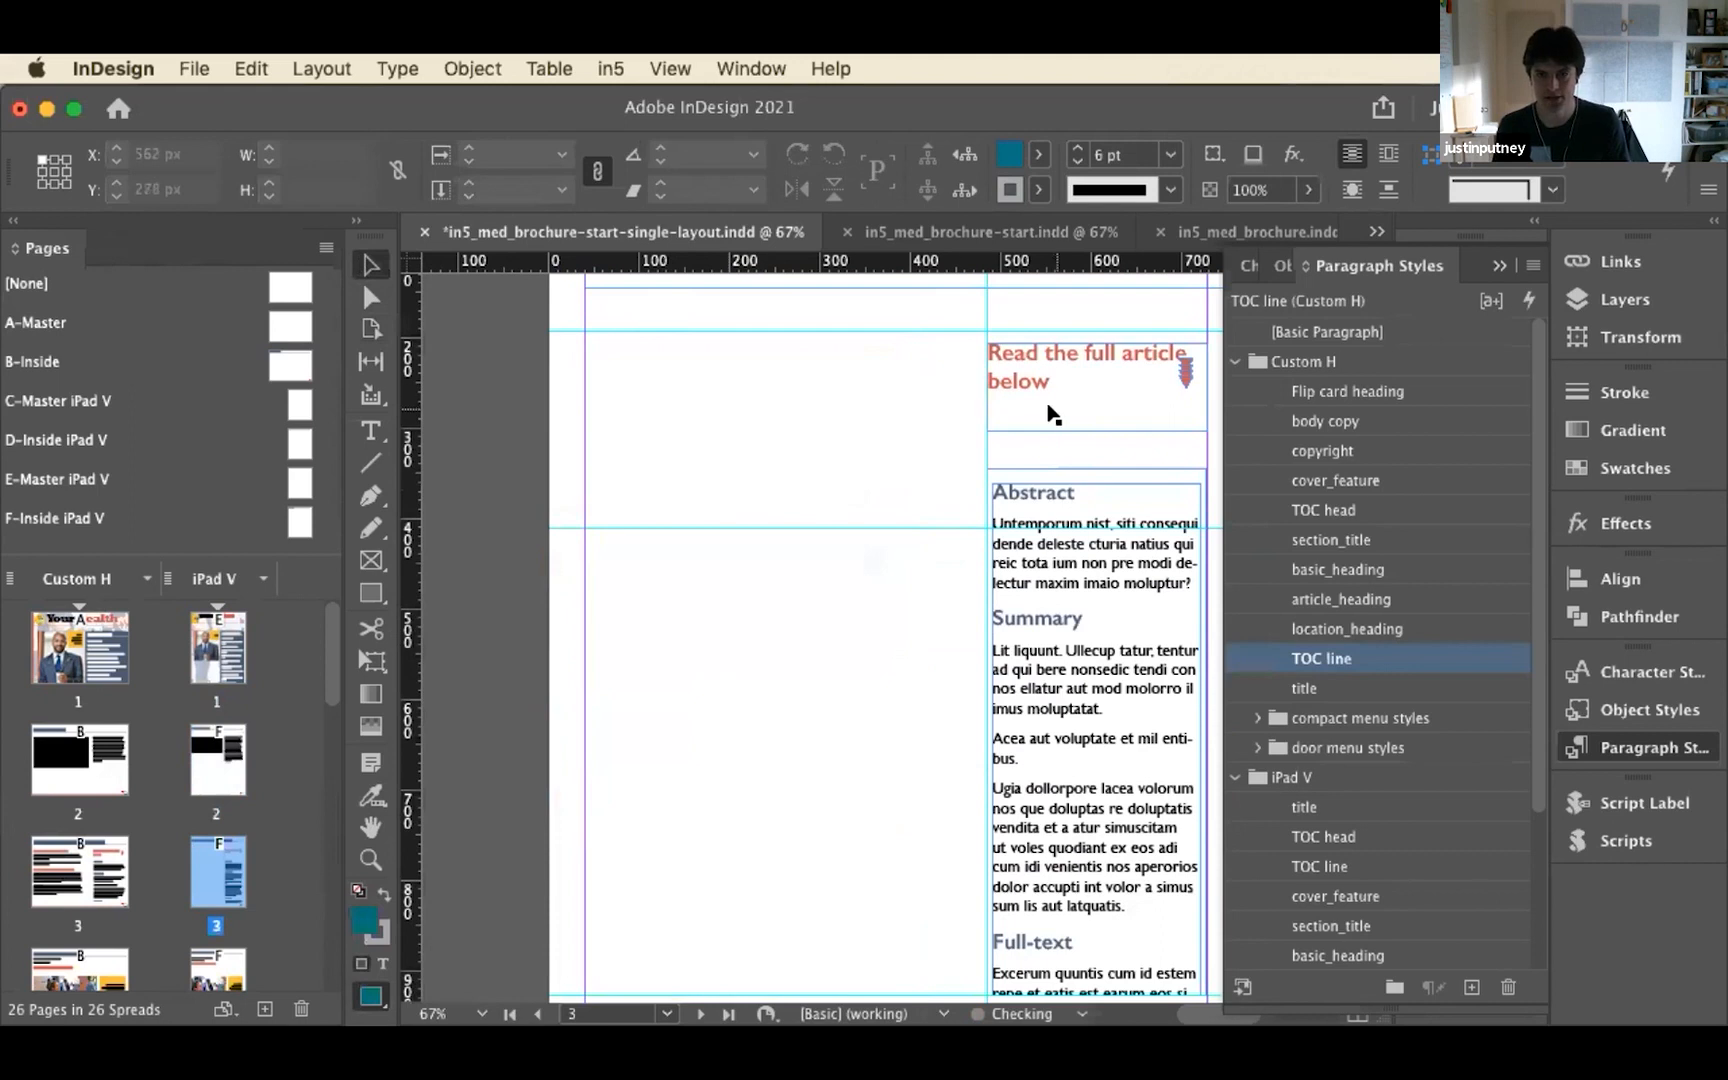
# Delete the arrow beside "Read the full article below" and widen that heading's frame to the page's outer margin, about 688 px wide
pyautogui.click(1185, 372)
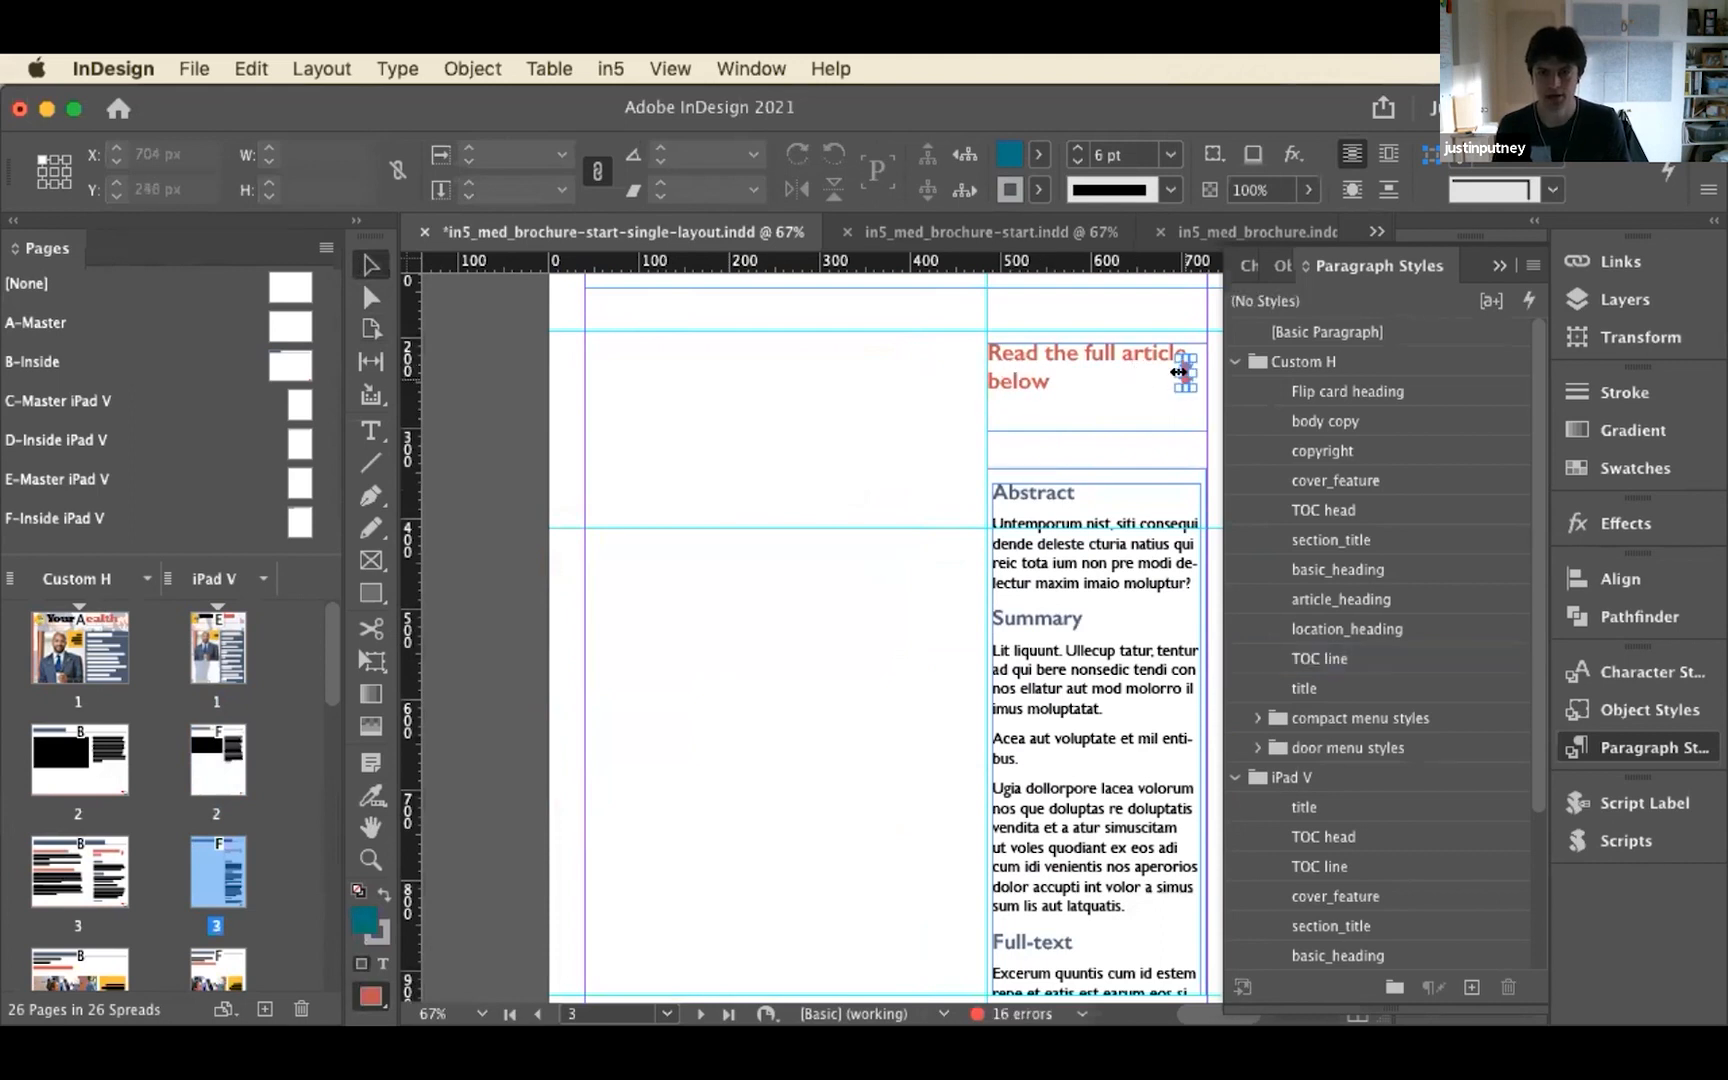
pyautogui.click(1203, 470)
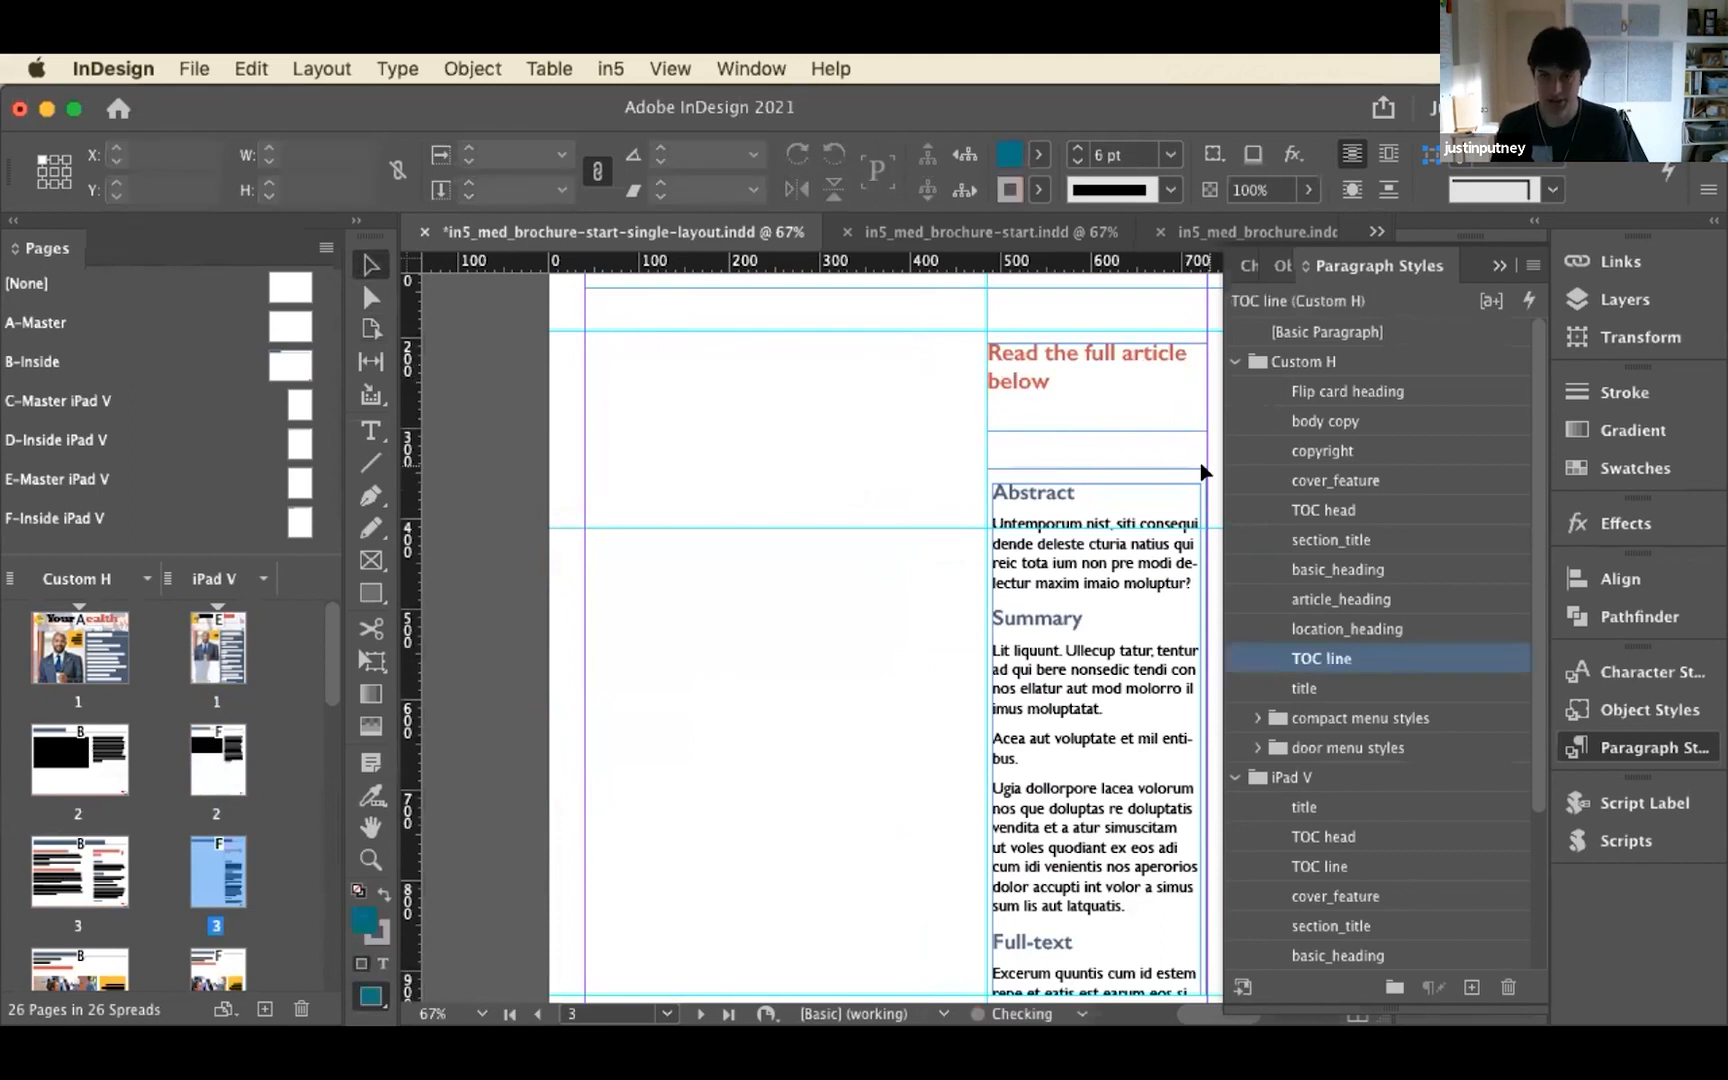
pyautogui.click(982, 383)
pyautogui.moveTo(981, 380); pyautogui.dragTo(585, 383)
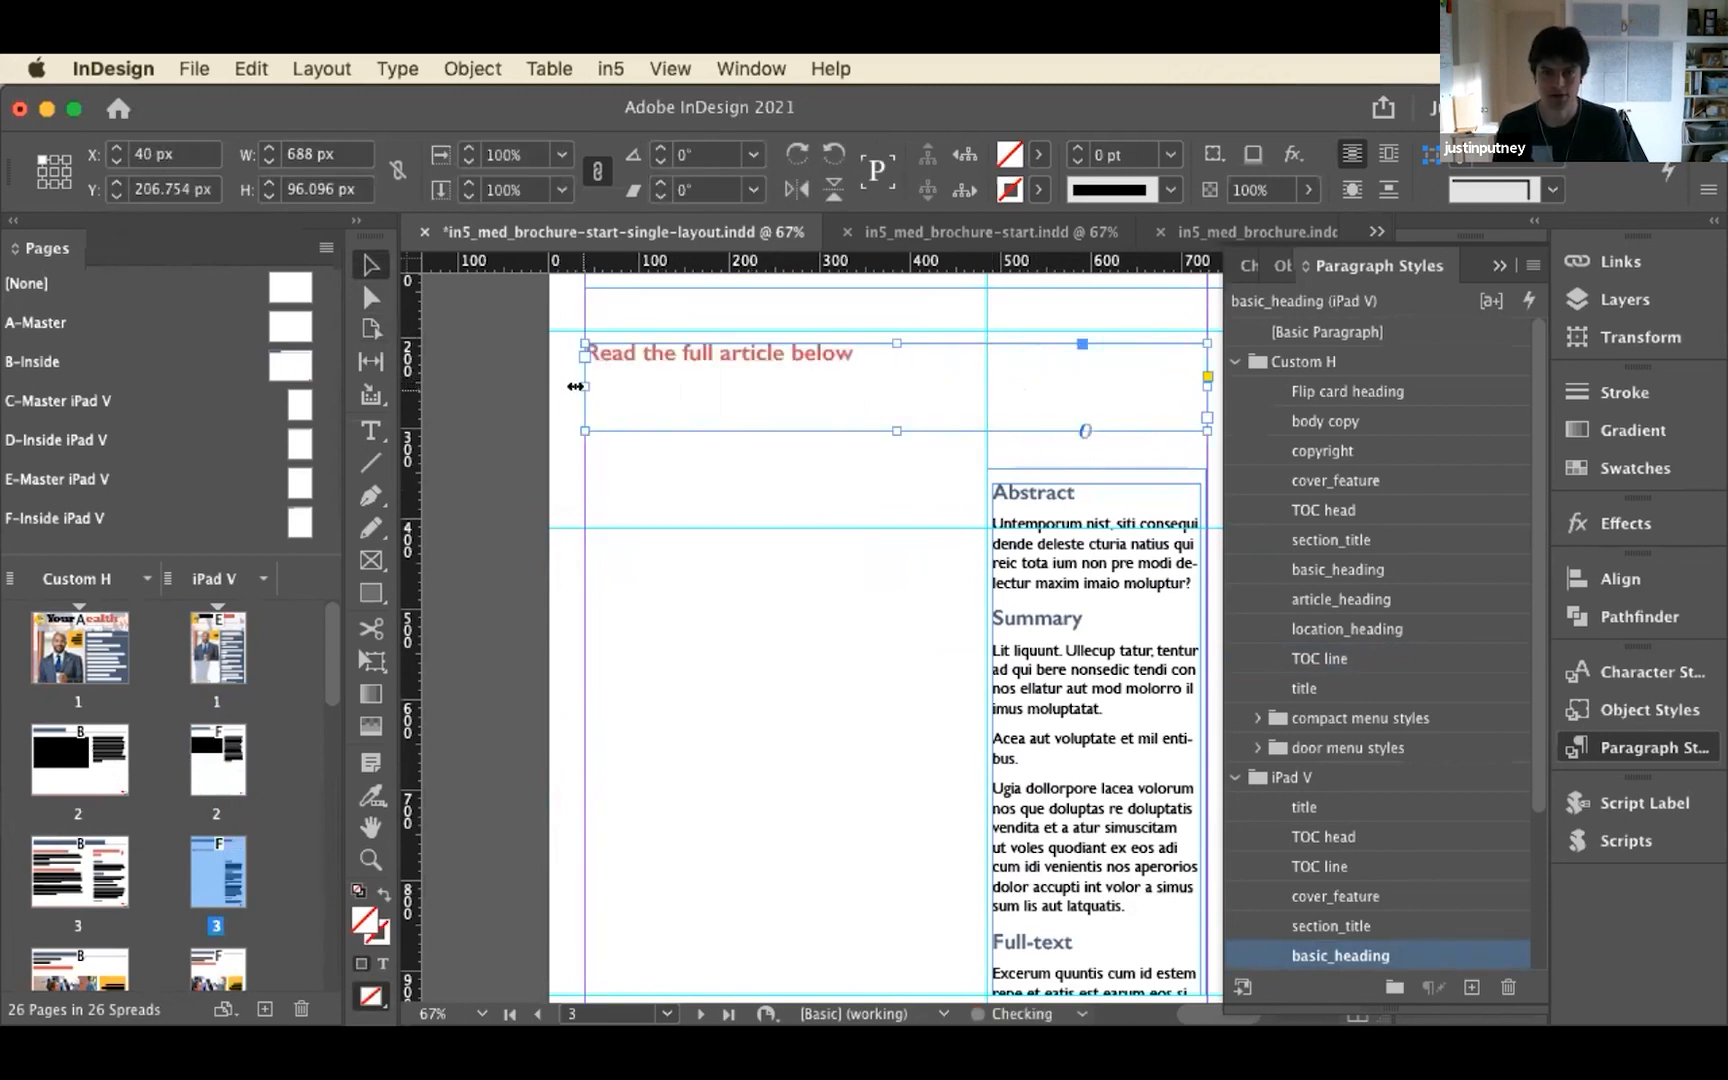
# Cut the article text frame out of its scrolling frame, delete the empty container, and paste the text directly onto the page
pyautogui.click(1062, 470)
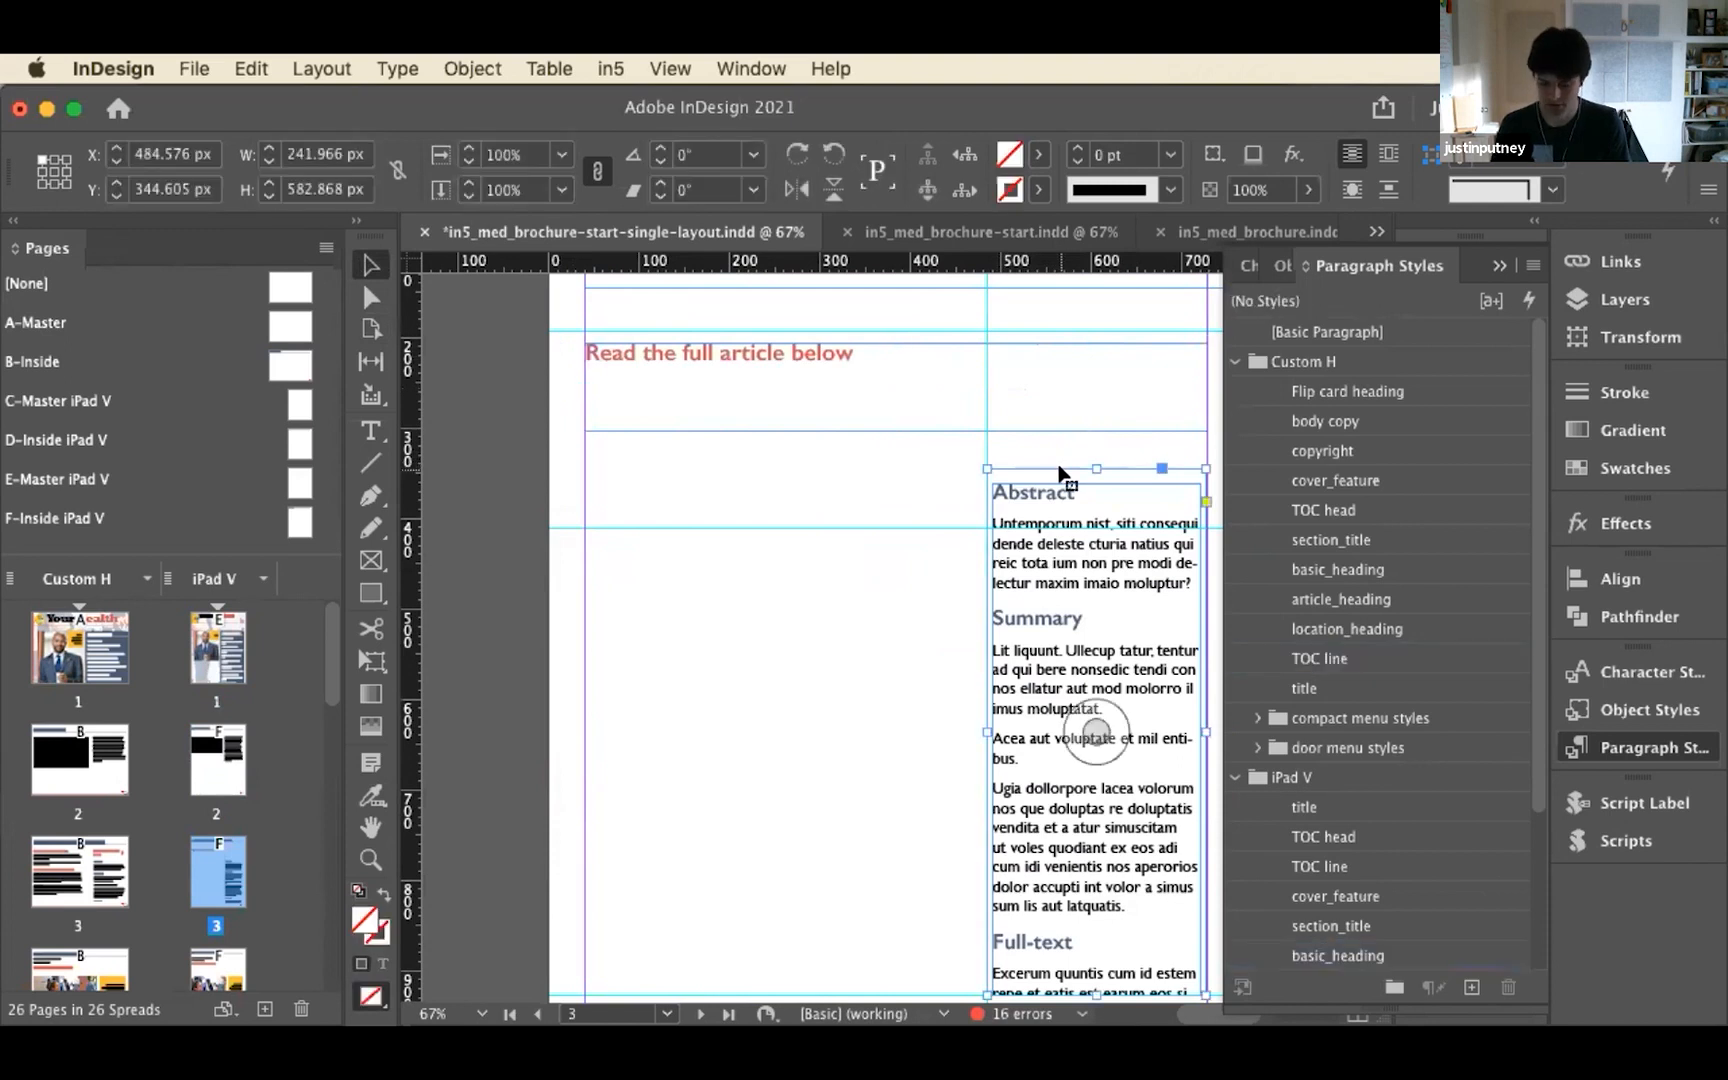
pyautogui.tripleClick(1058, 583)
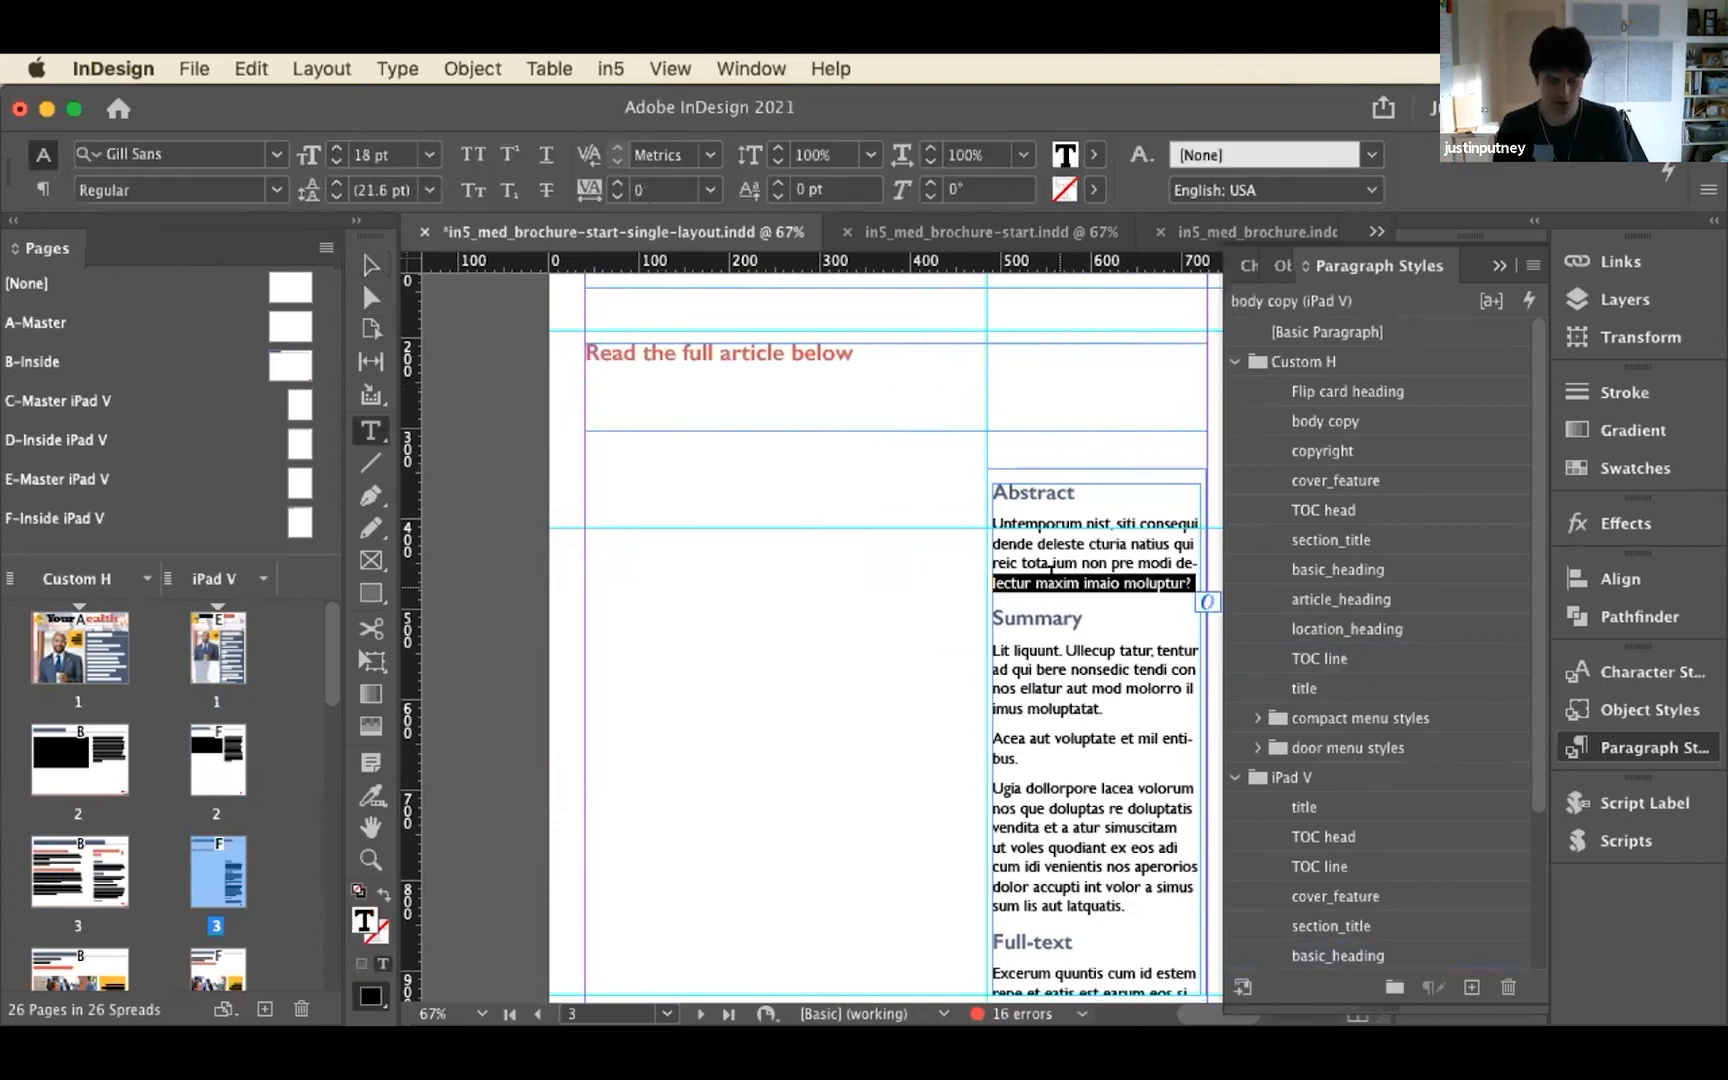
pyautogui.press('Escape')
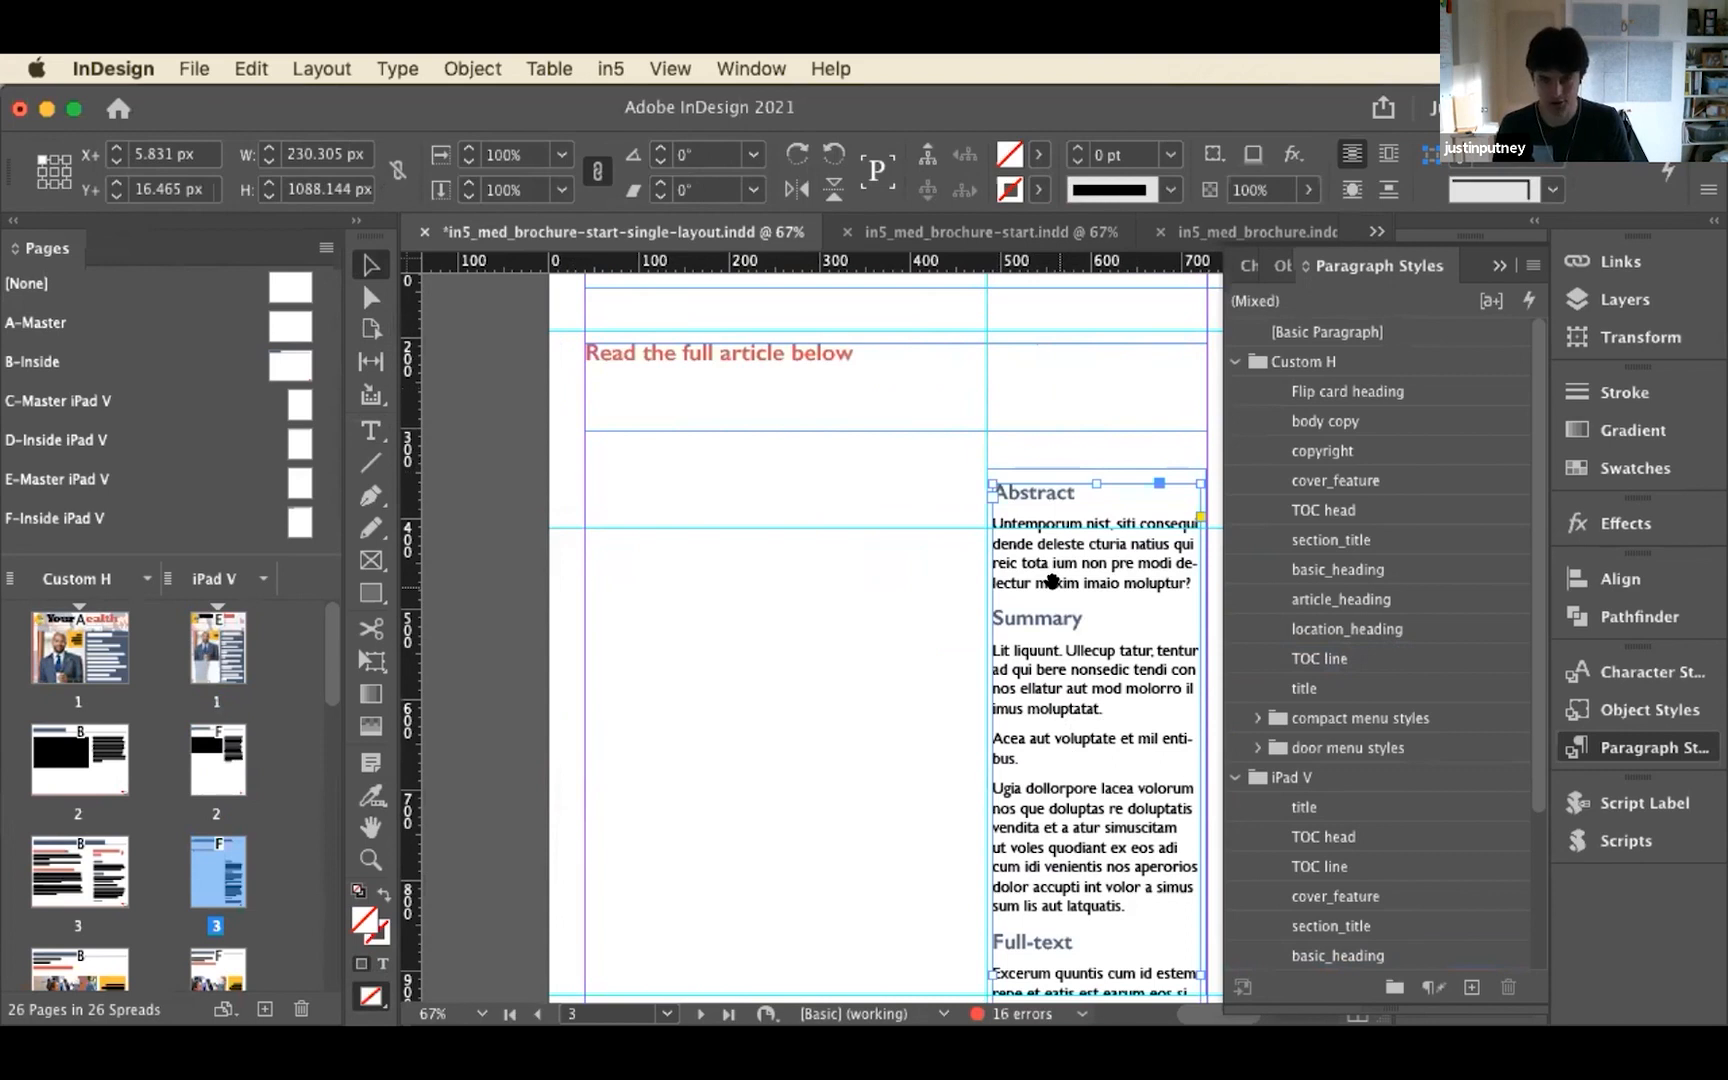
pyautogui.press('Delete')
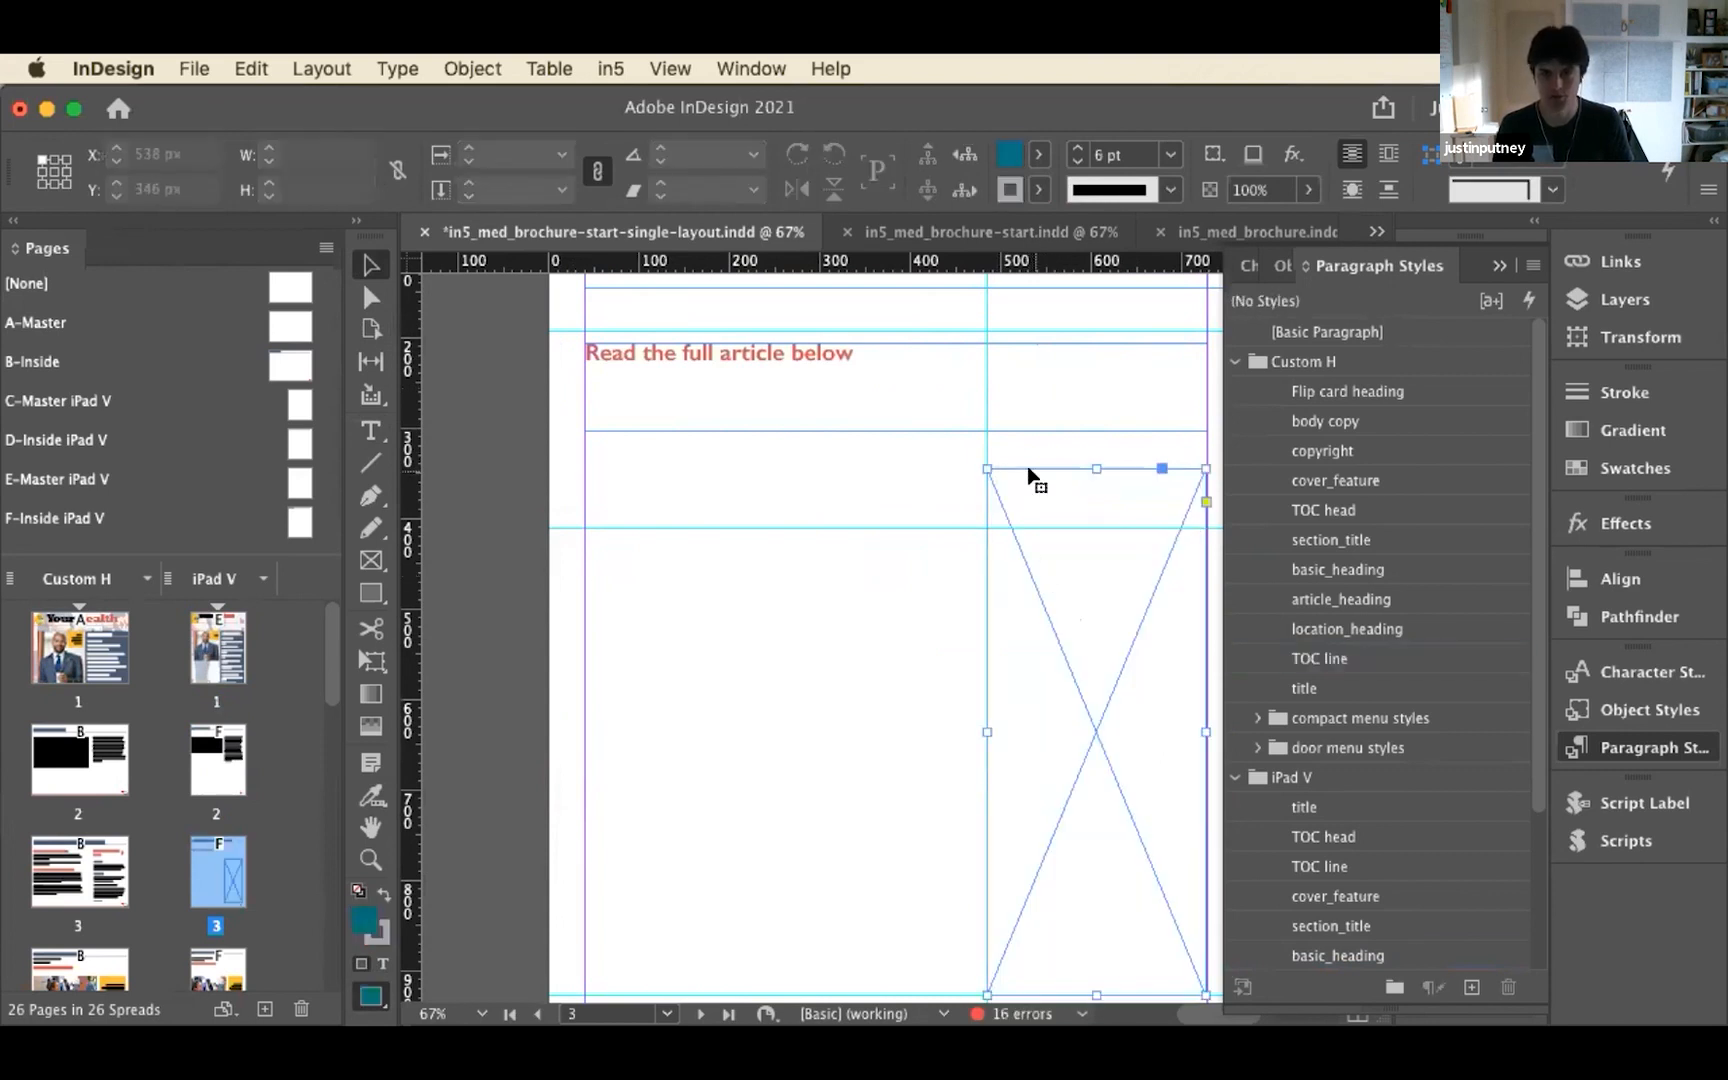
pyautogui.press('Delete')
pyautogui.press('super+v')
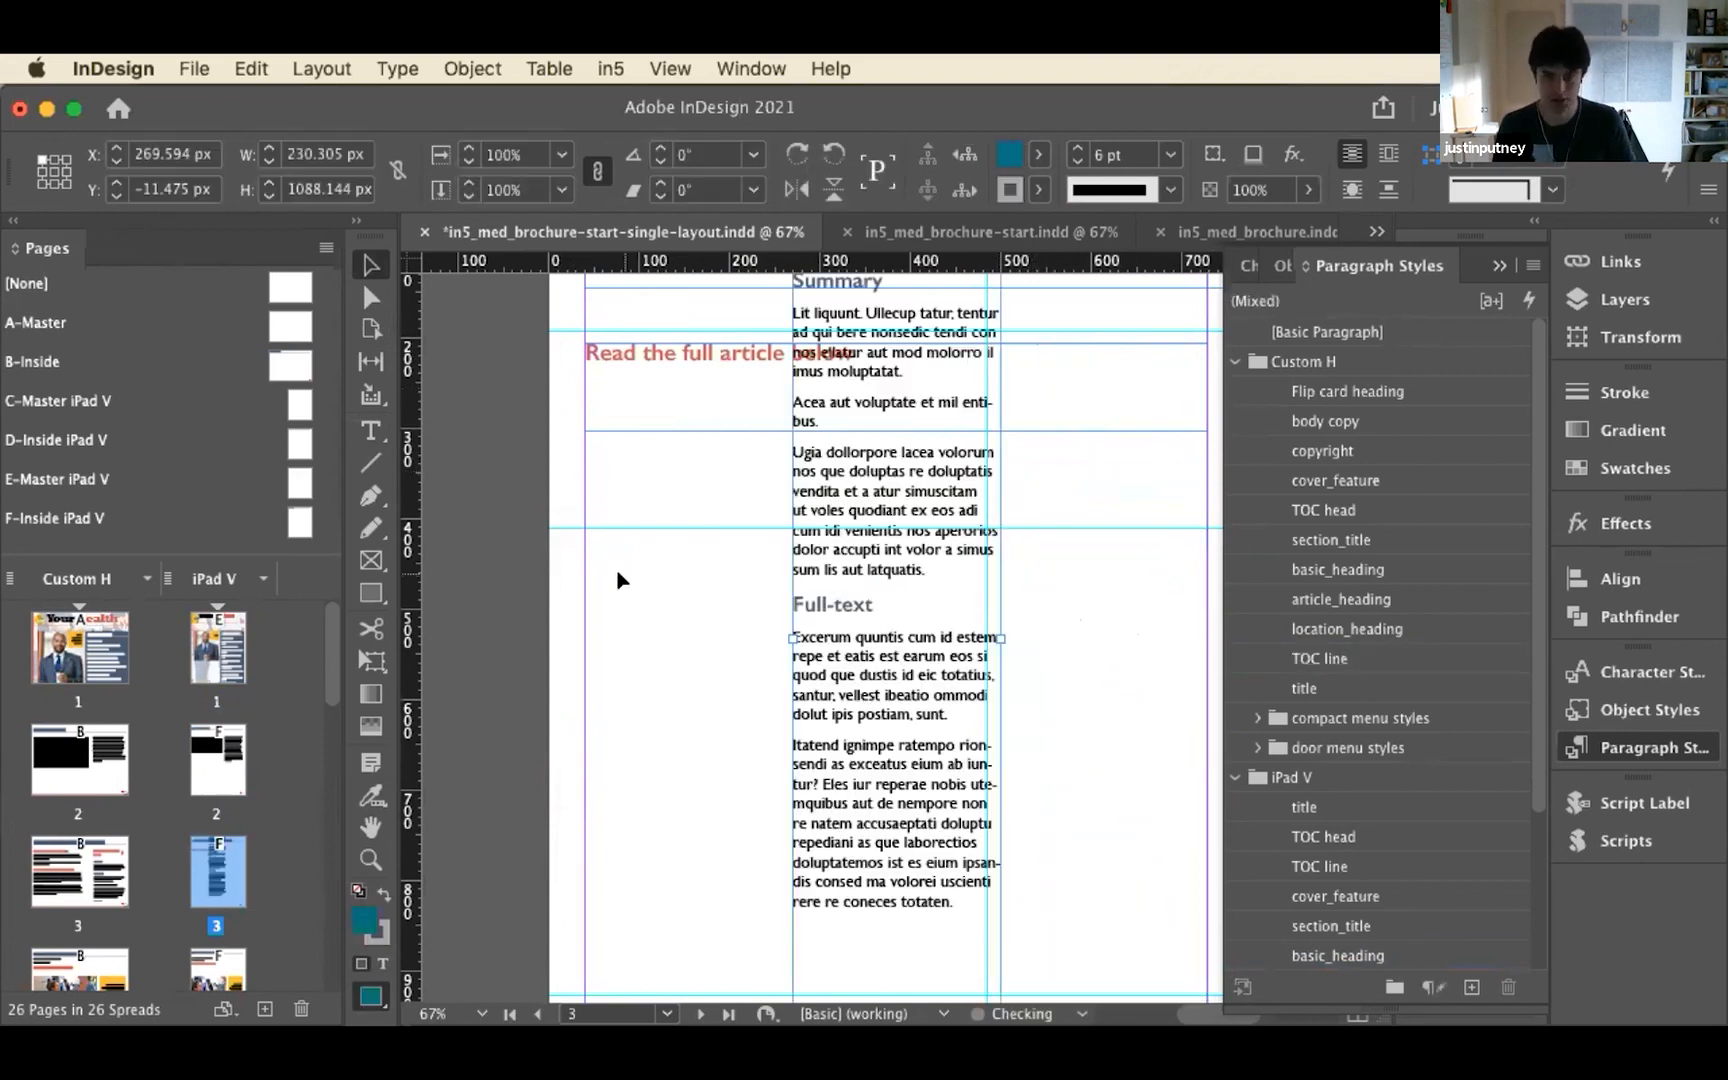
# Move the pasted article text frame below the "Read the full article below" heading, to about X 269 px, Y 255 px, and check its overflow
pyautogui.scroll(-8, 856, 607)
pyautogui.scroll(10, 856, 605)
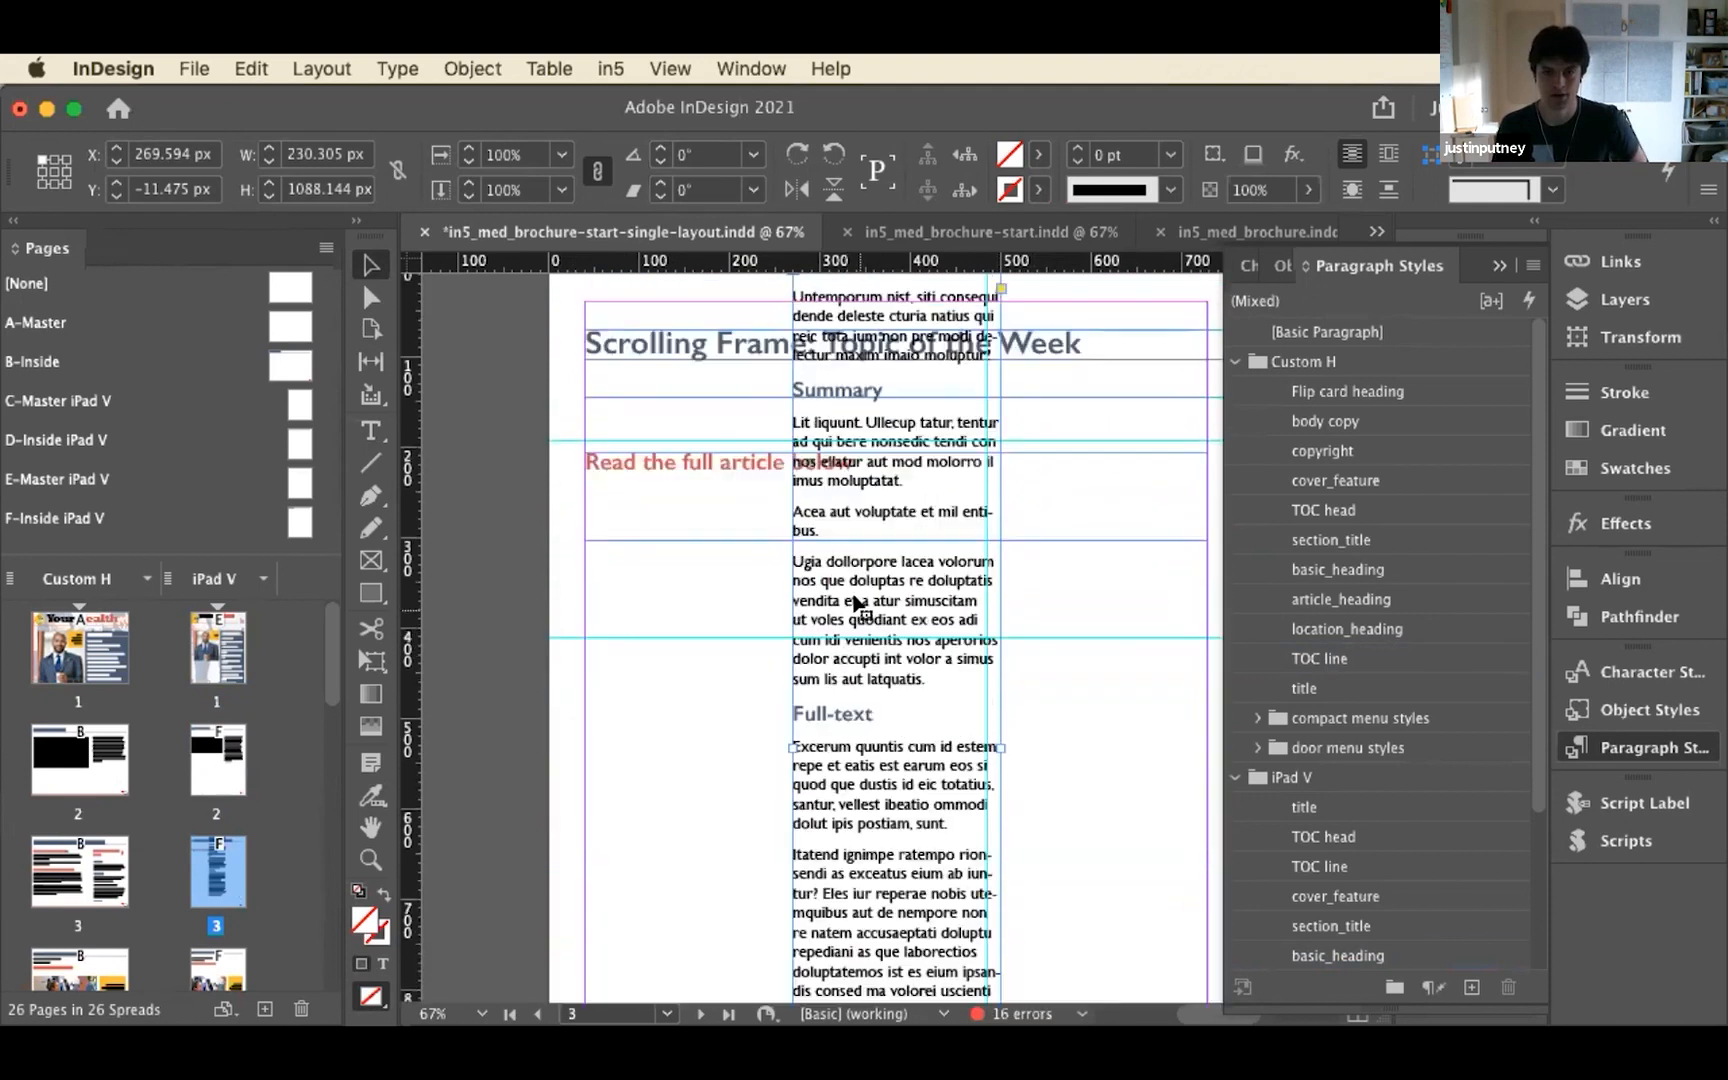
pyautogui.moveTo(841, 482); pyautogui.dragTo(848, 718)
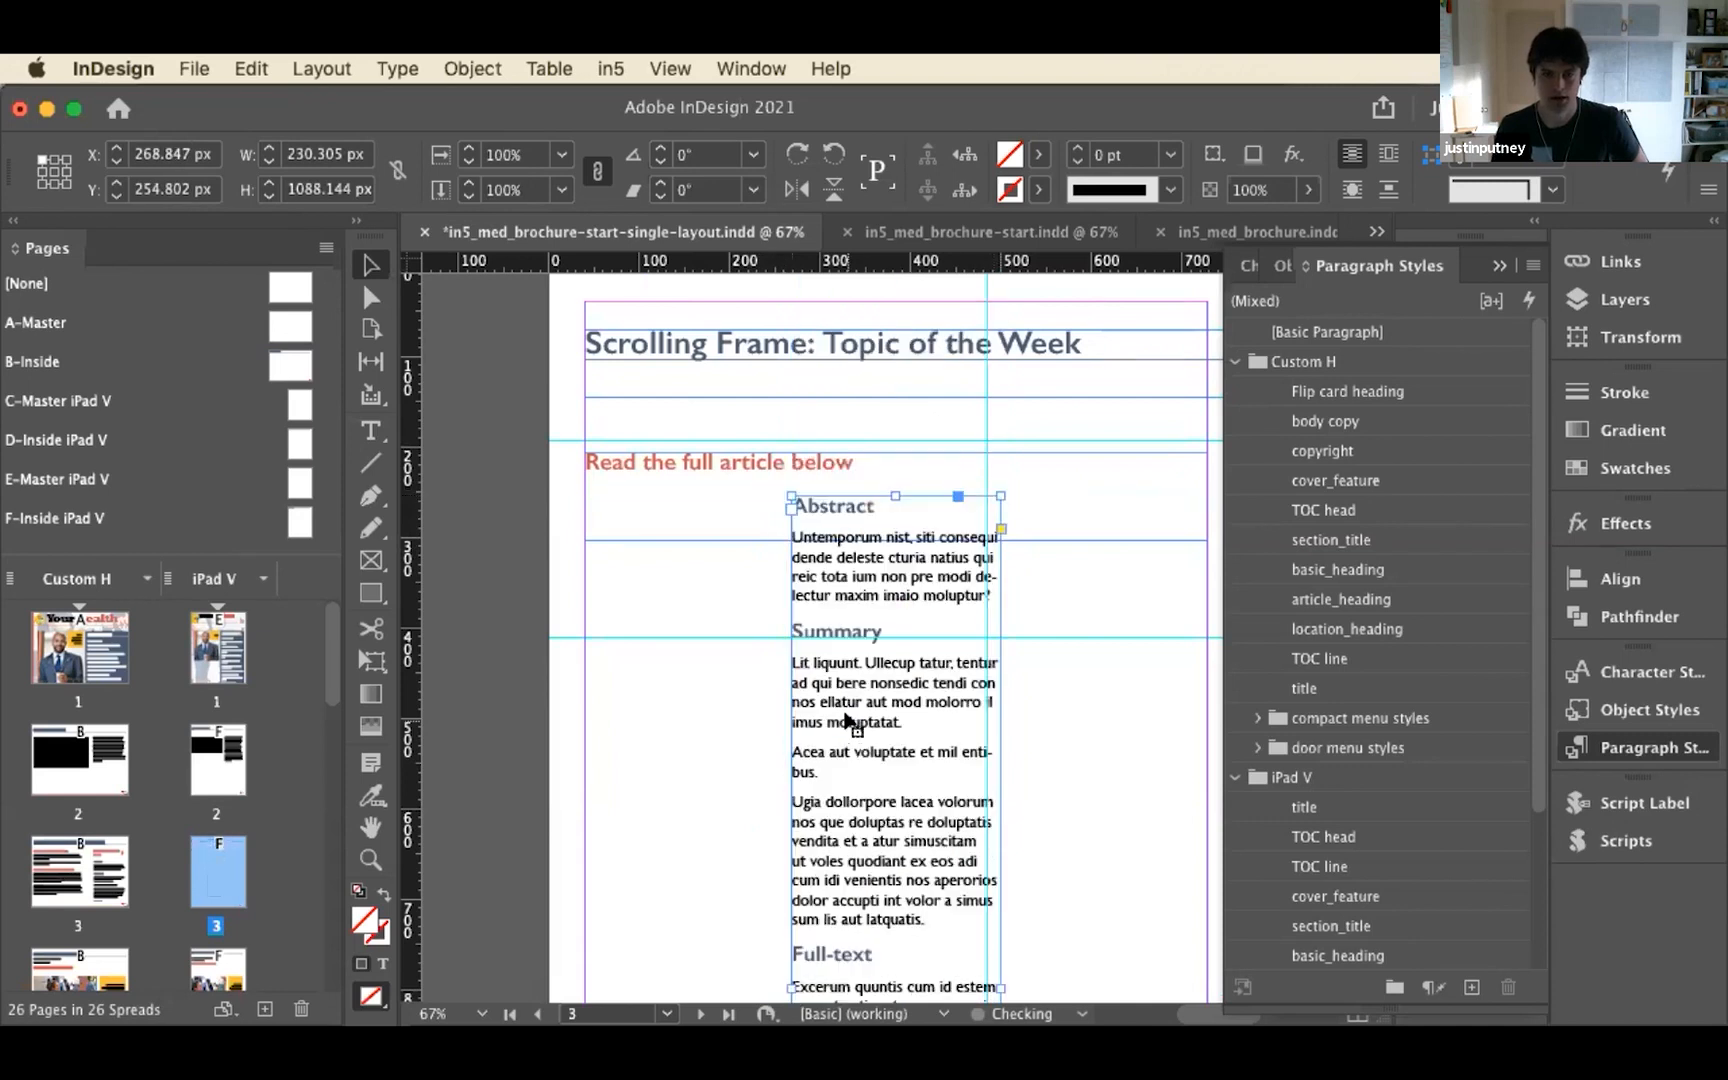
pyautogui.scroll(-5, 652, 725)
pyautogui.scroll(1, 640, 694)
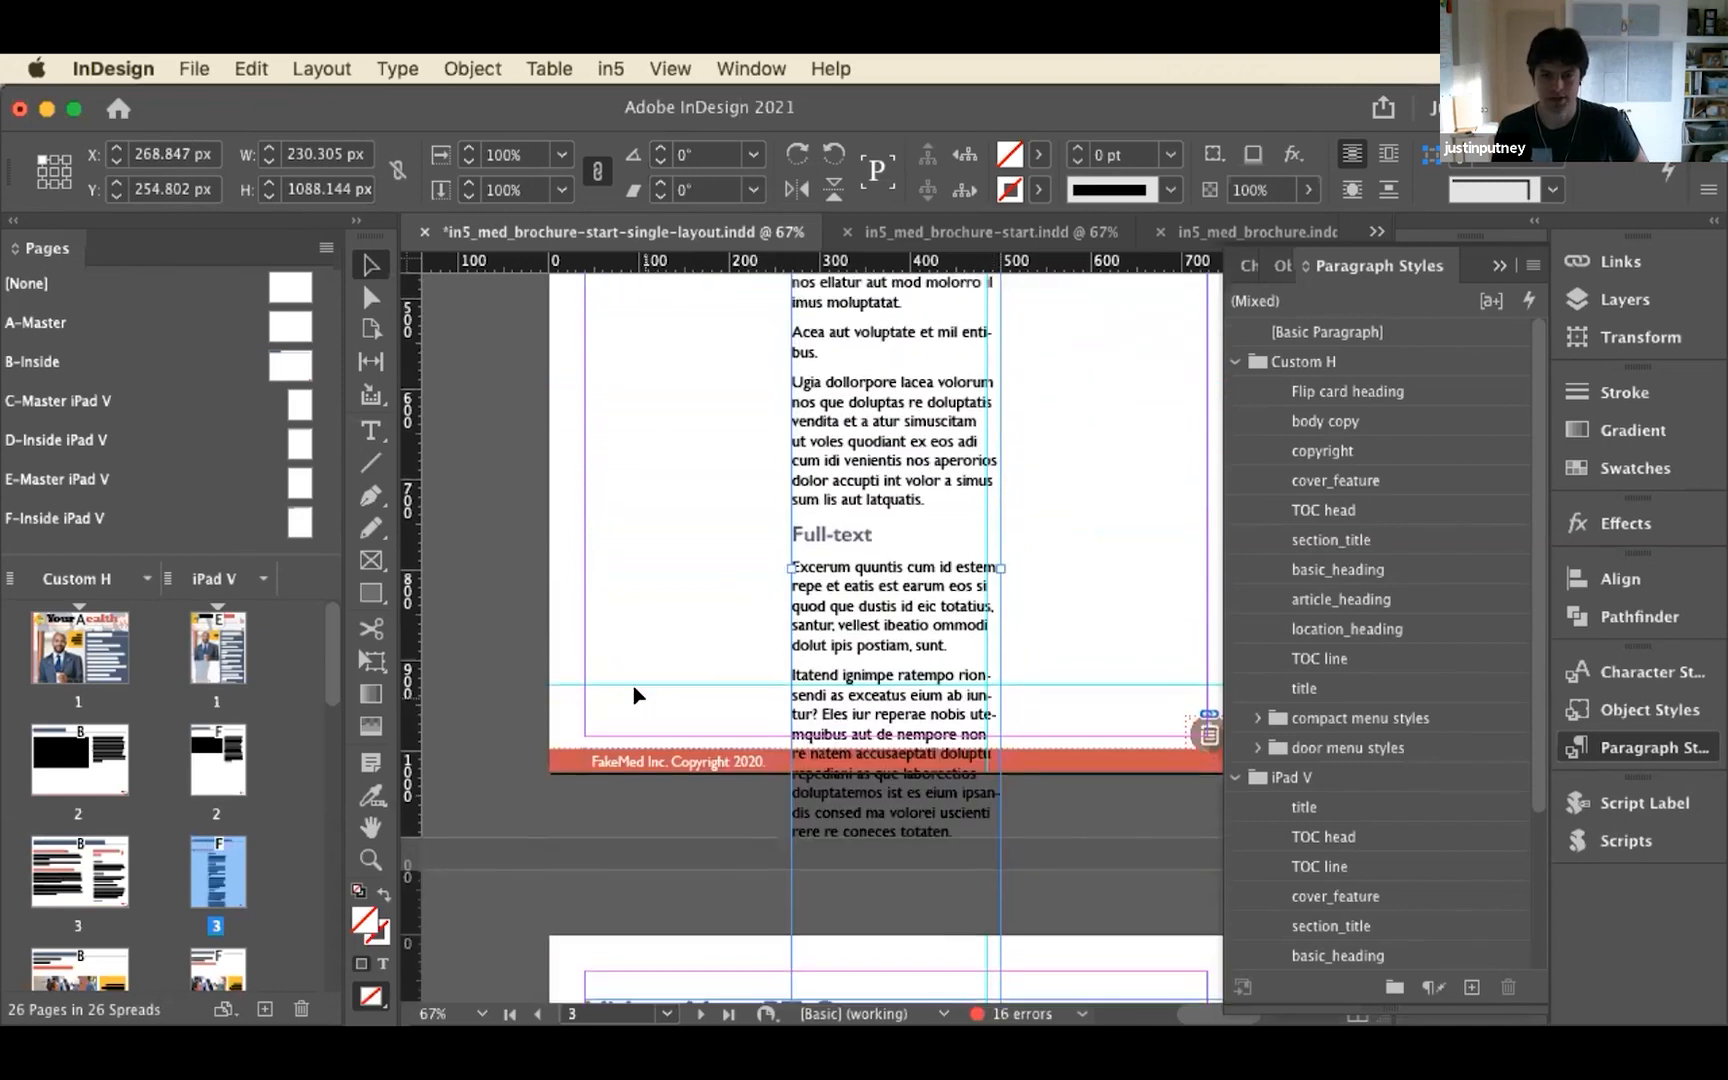
pyautogui.scroll(-3, 638, 694)
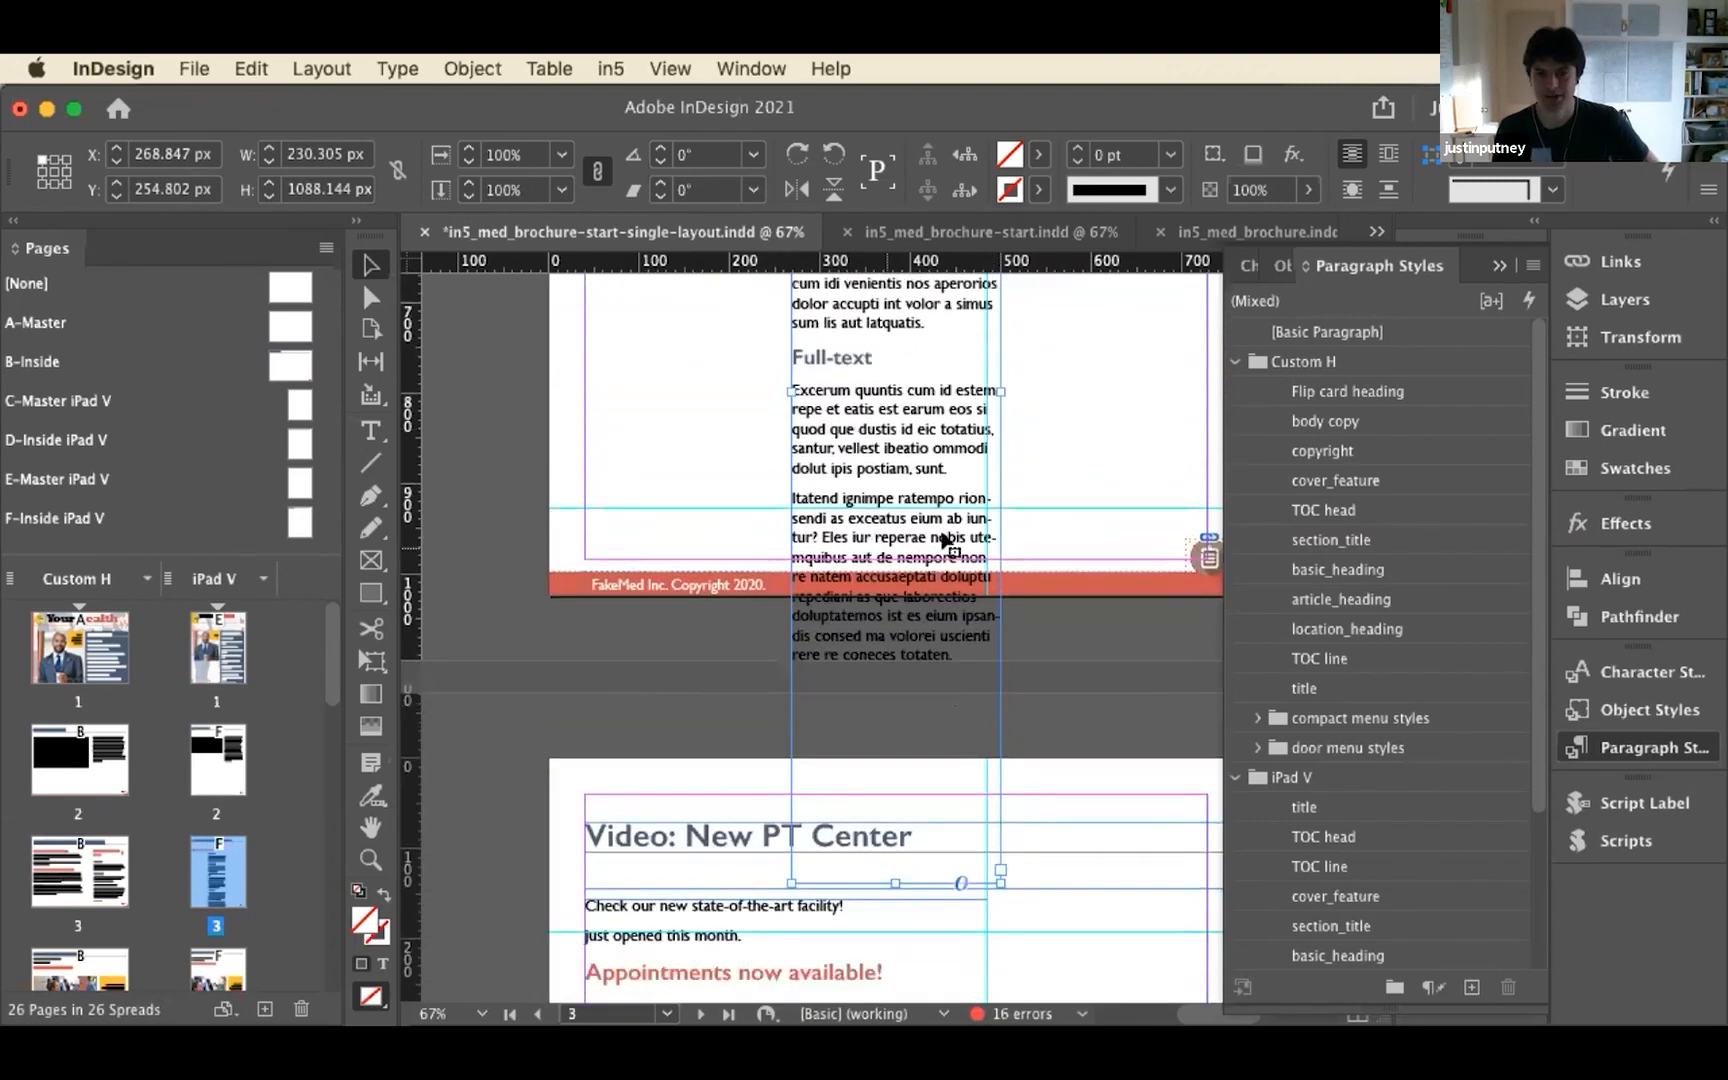
pyautogui.scroll(4, 905, 515)
pyautogui.scroll(5, 900, 515)
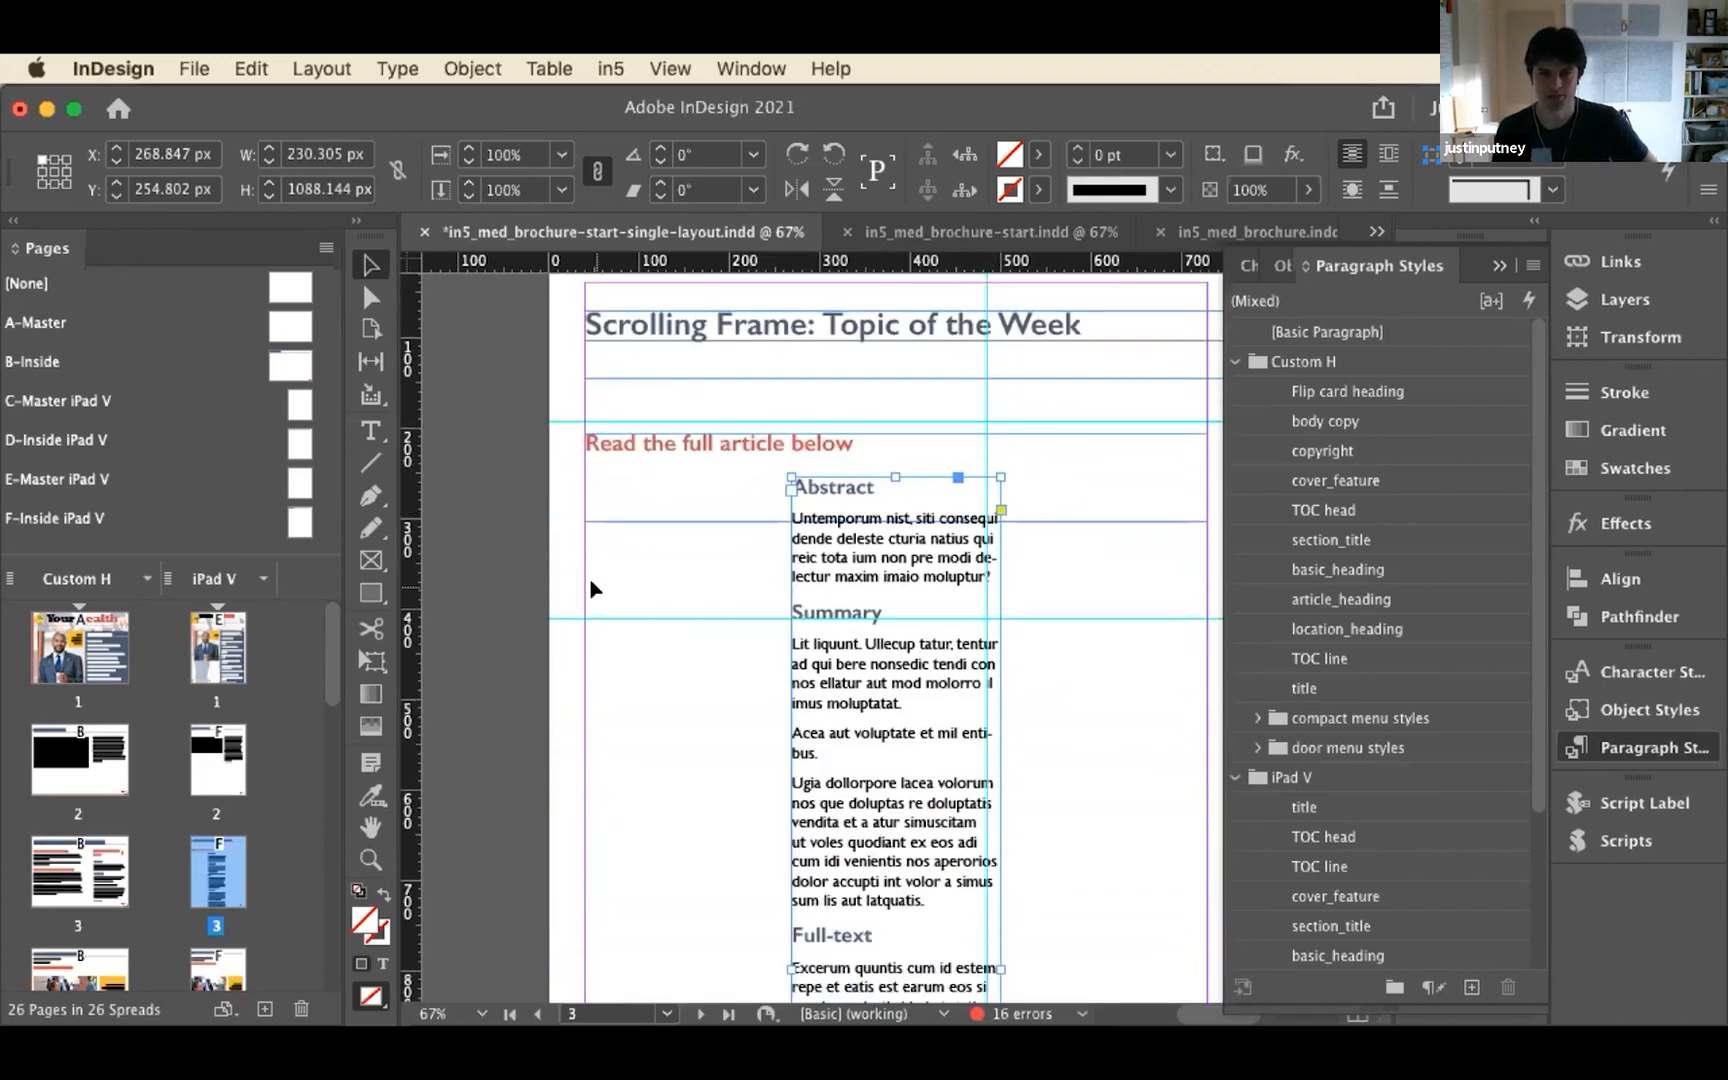
# Activate the Page tool and select page 3 of the iPad V layout
pyautogui.scroll(-4, 590, 588)
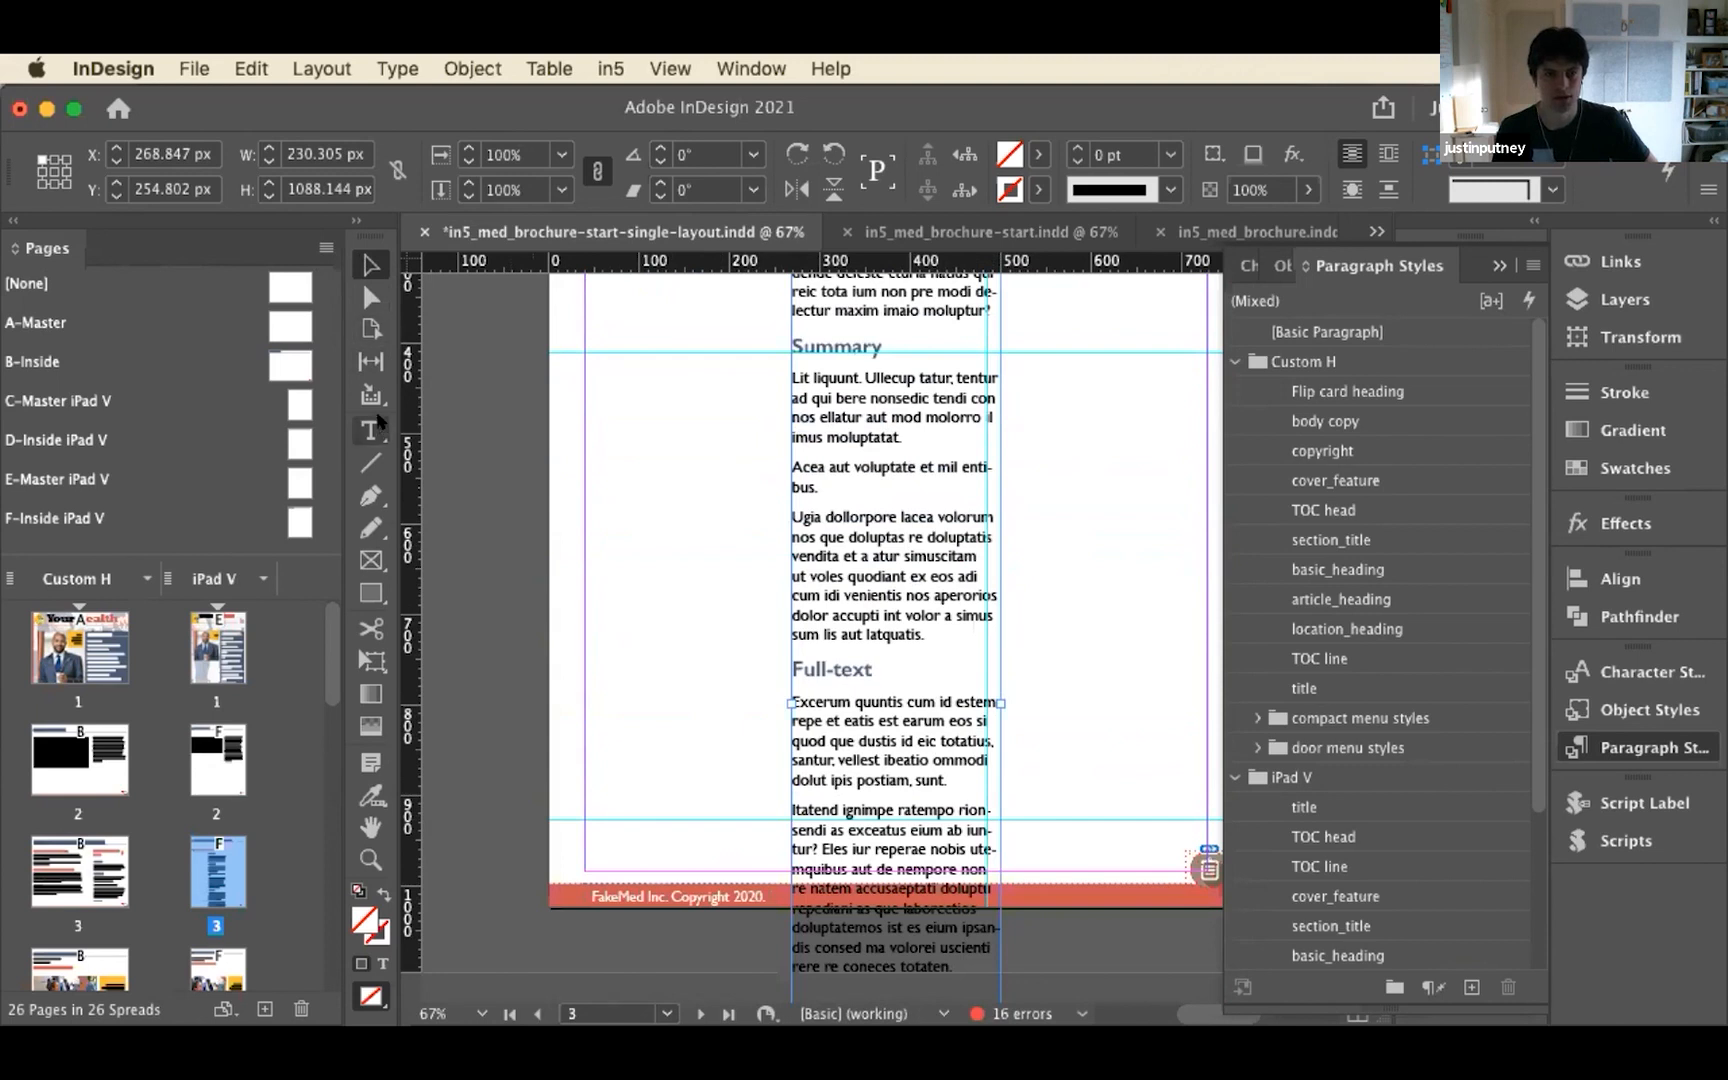
pyautogui.click(372, 327)
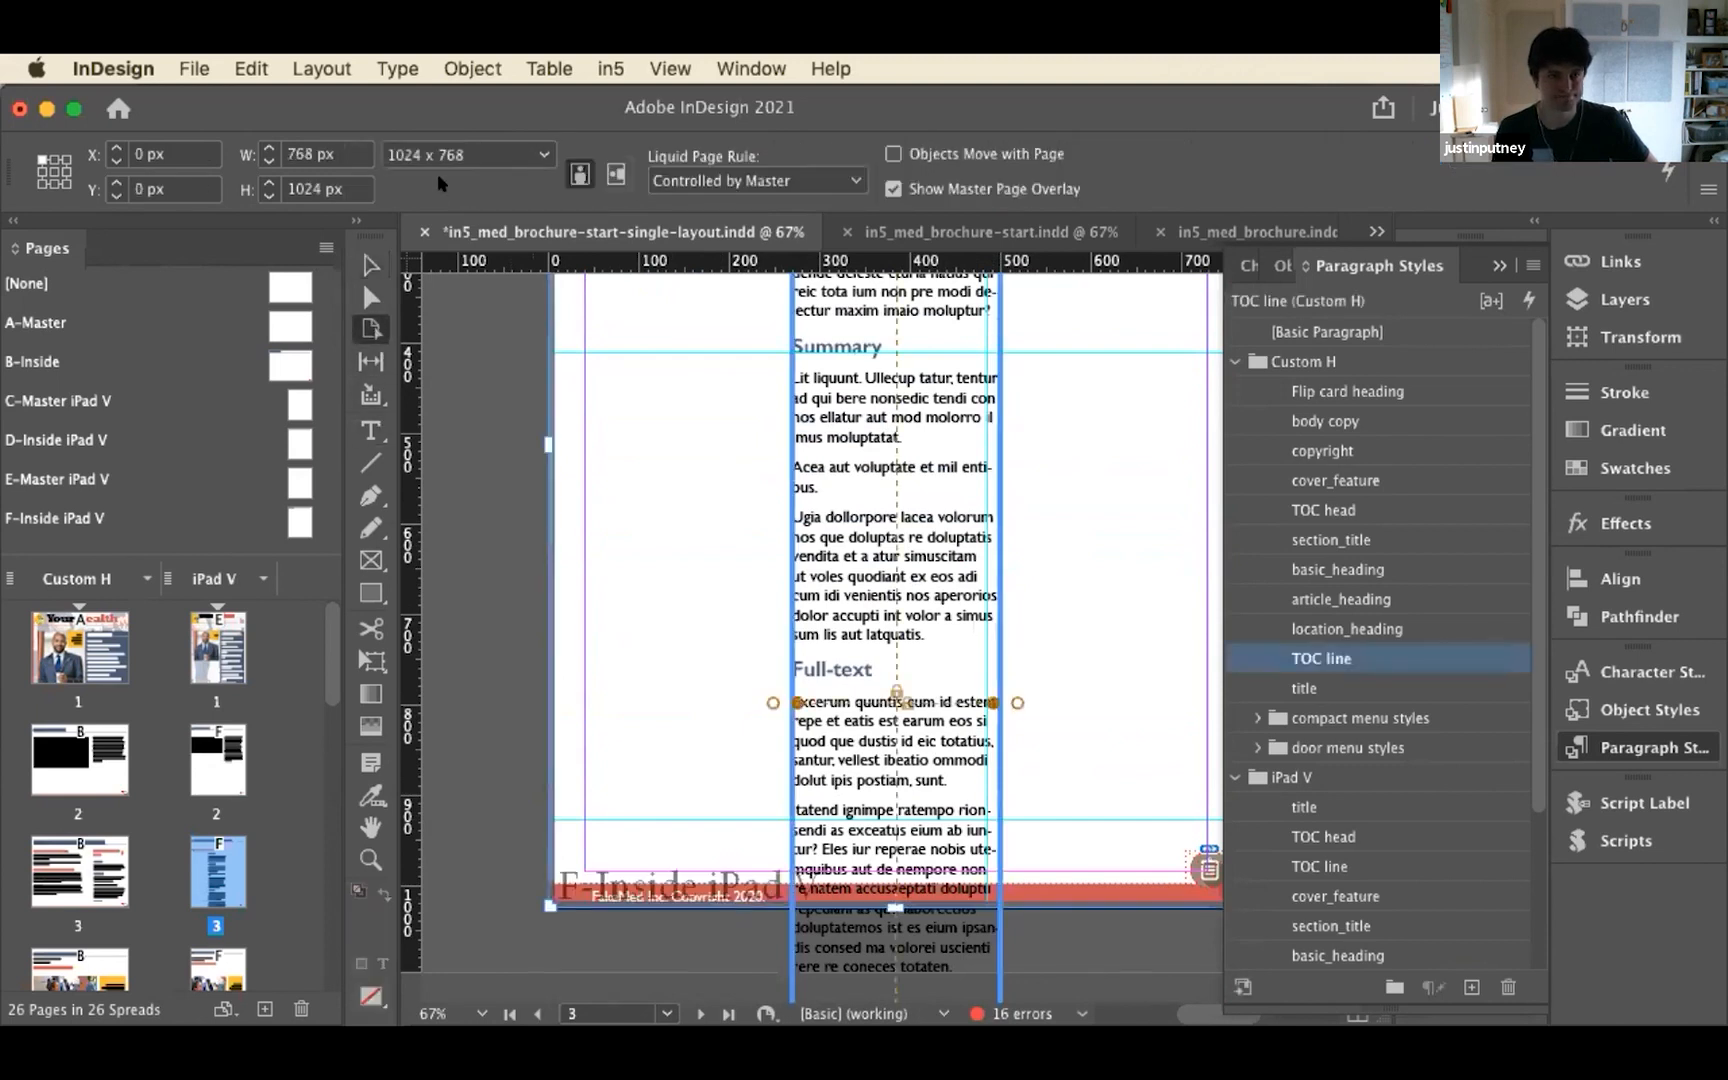
pyautogui.click(693, 928)
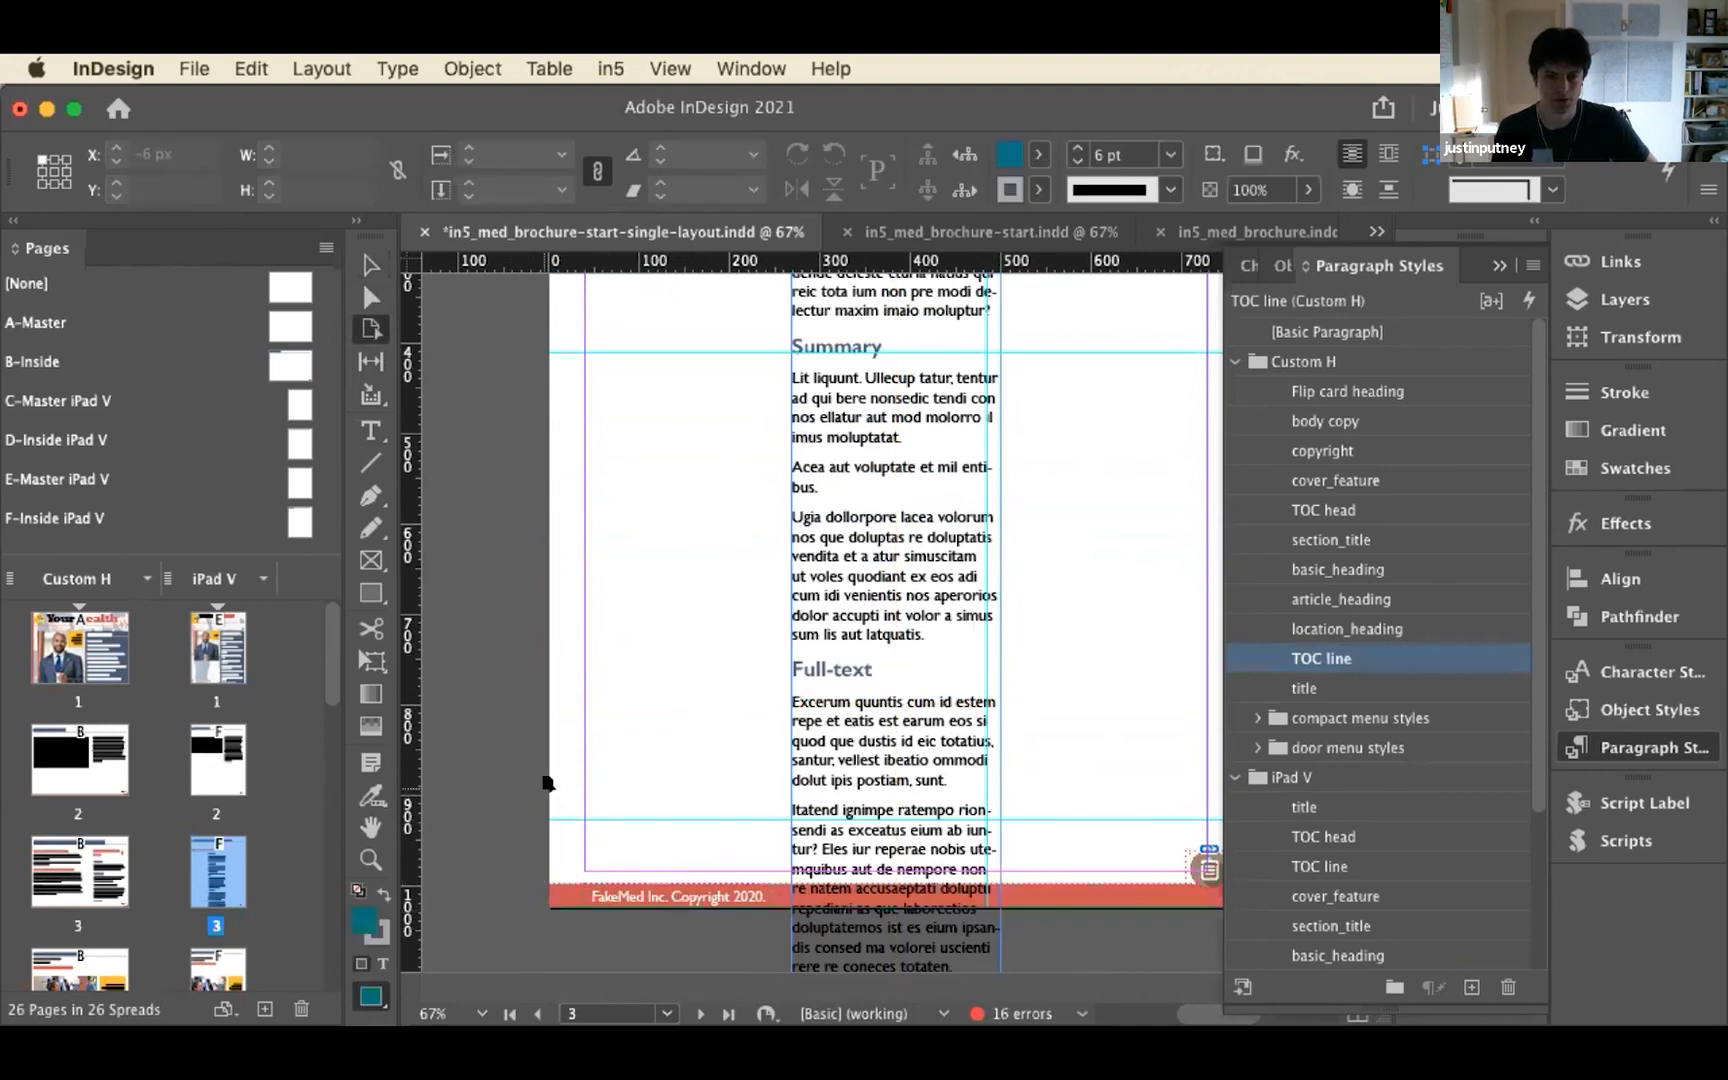
pyautogui.click(591, 774)
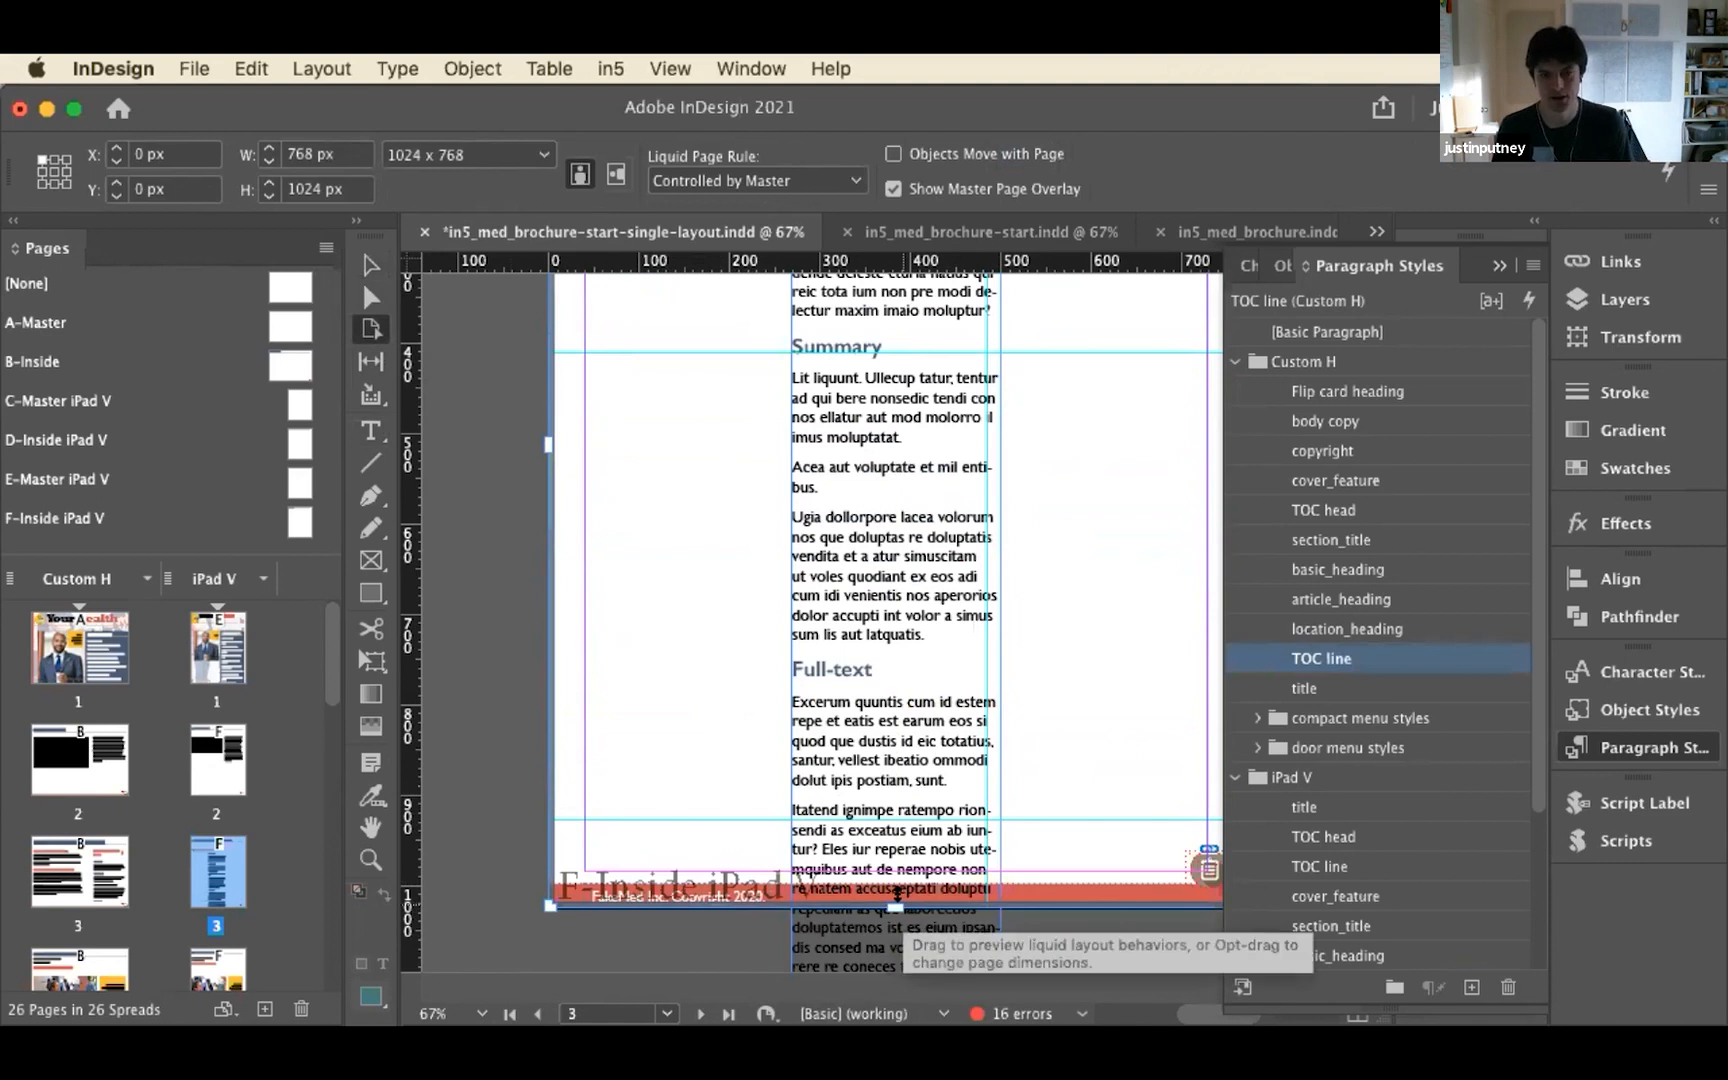
pyautogui.scroll(-3, 897, 893)
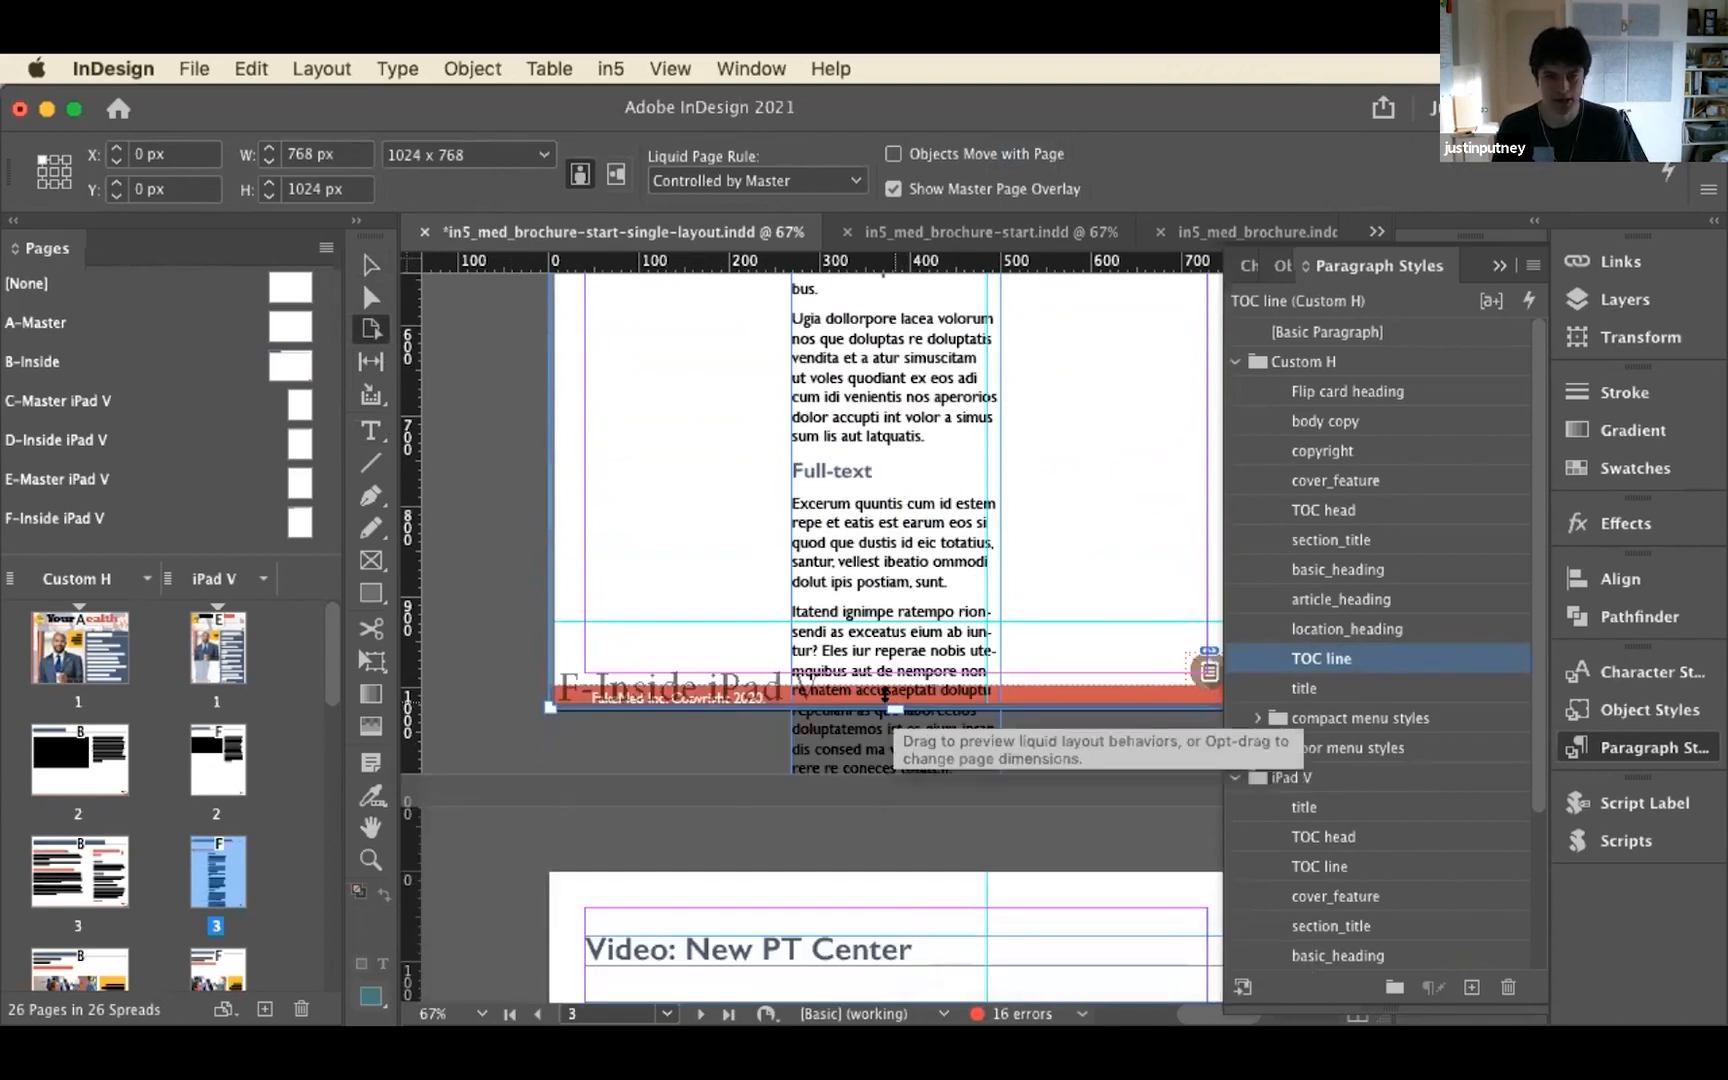
pyautogui.moveTo(902, 710); pyautogui.dragTo(889, 760)
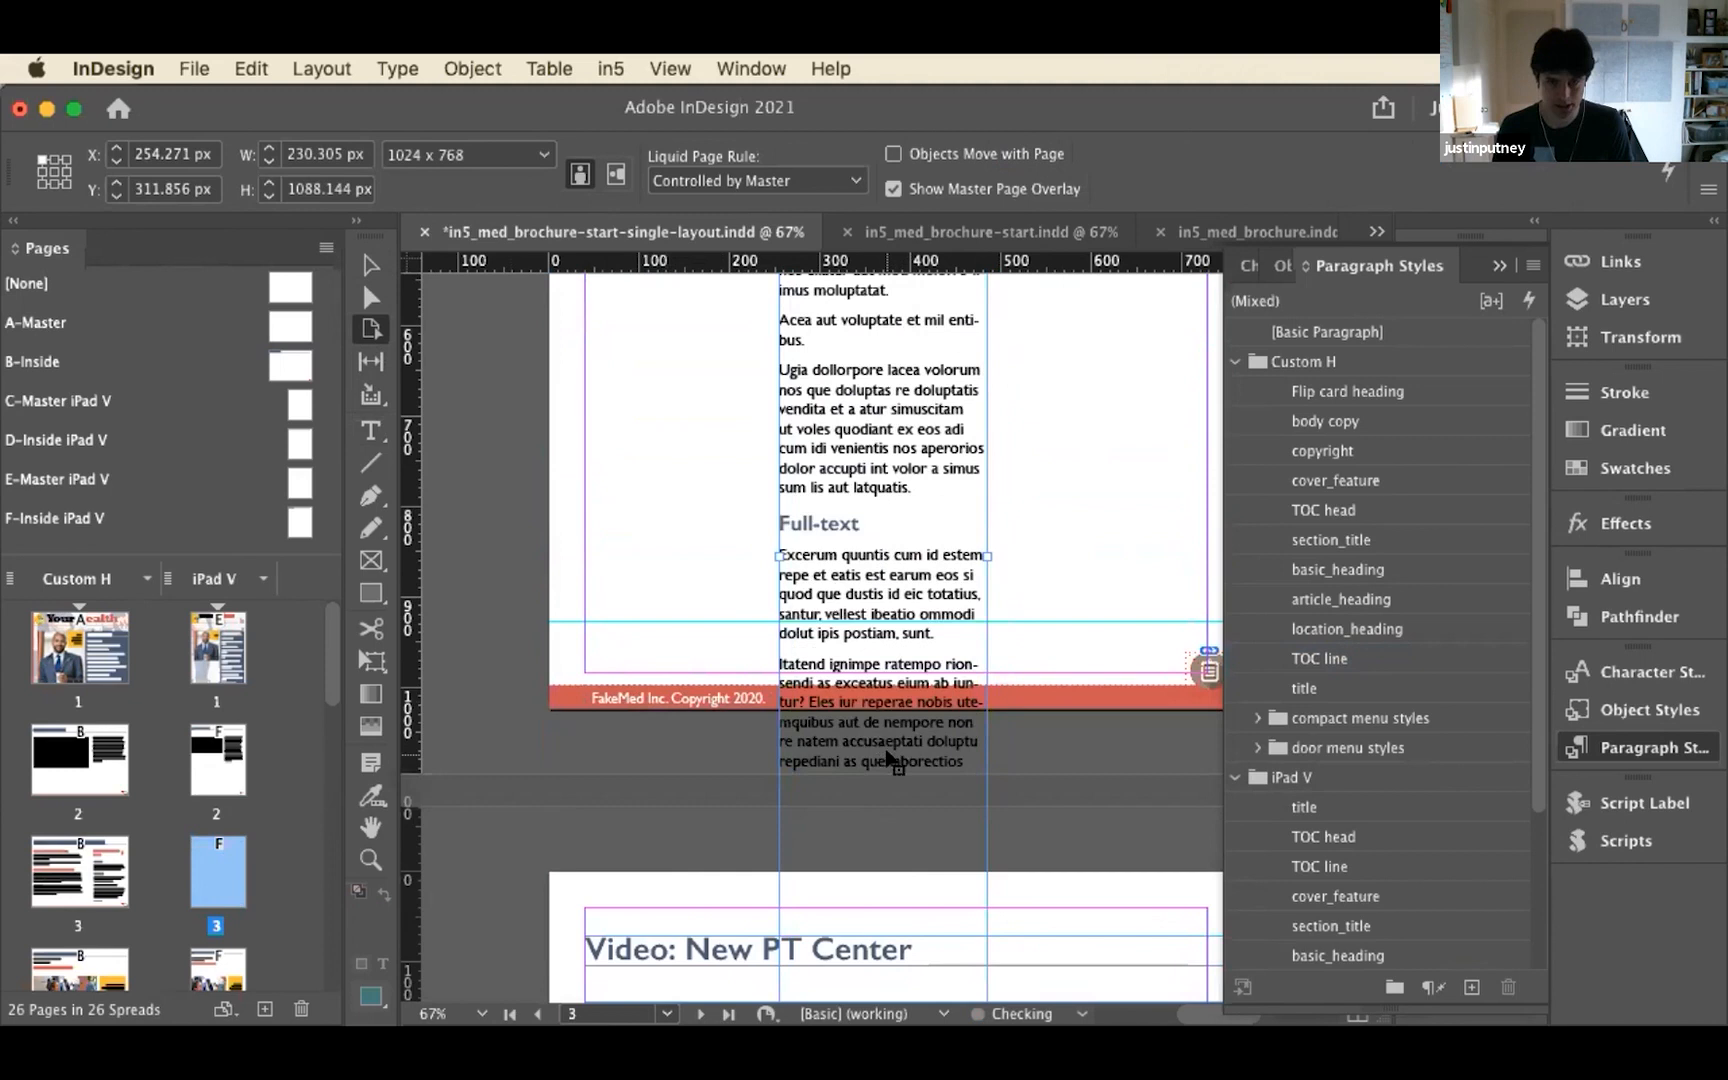
pyautogui.press('super+z')
pyautogui.click(600, 645)
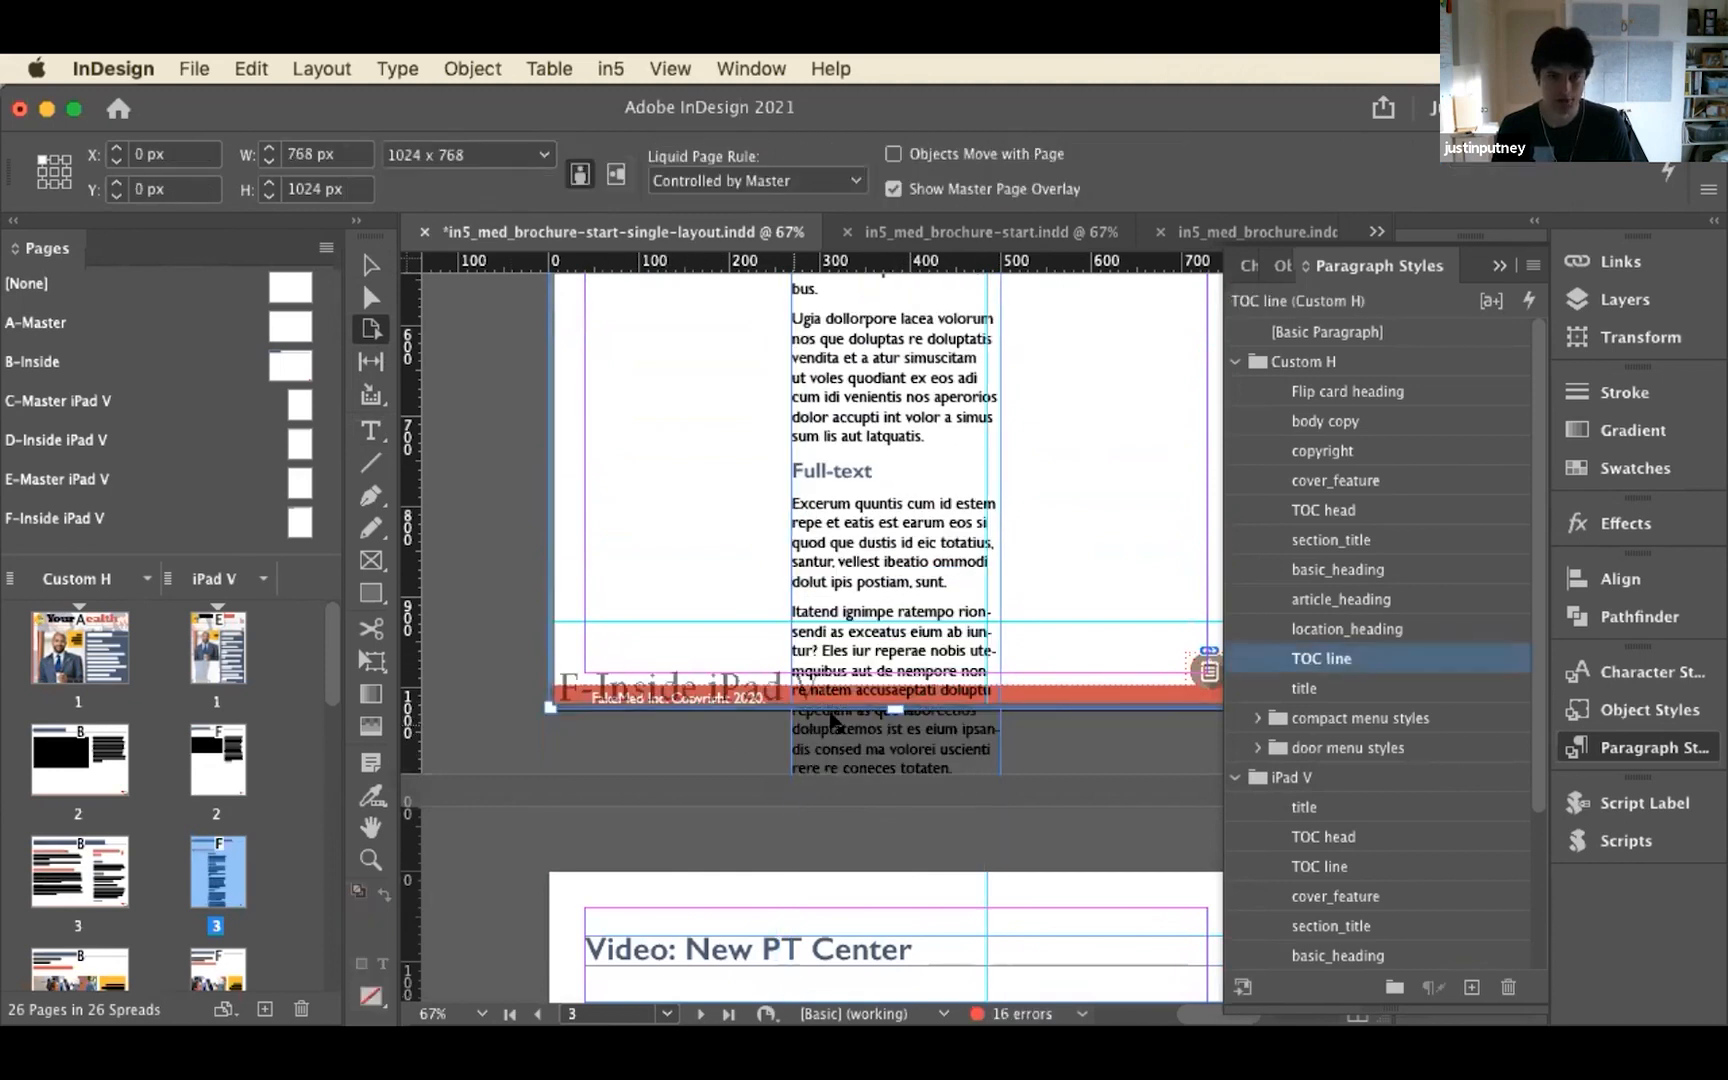
pyautogui.moveTo(878, 710); pyautogui.dragTo(893, 776)
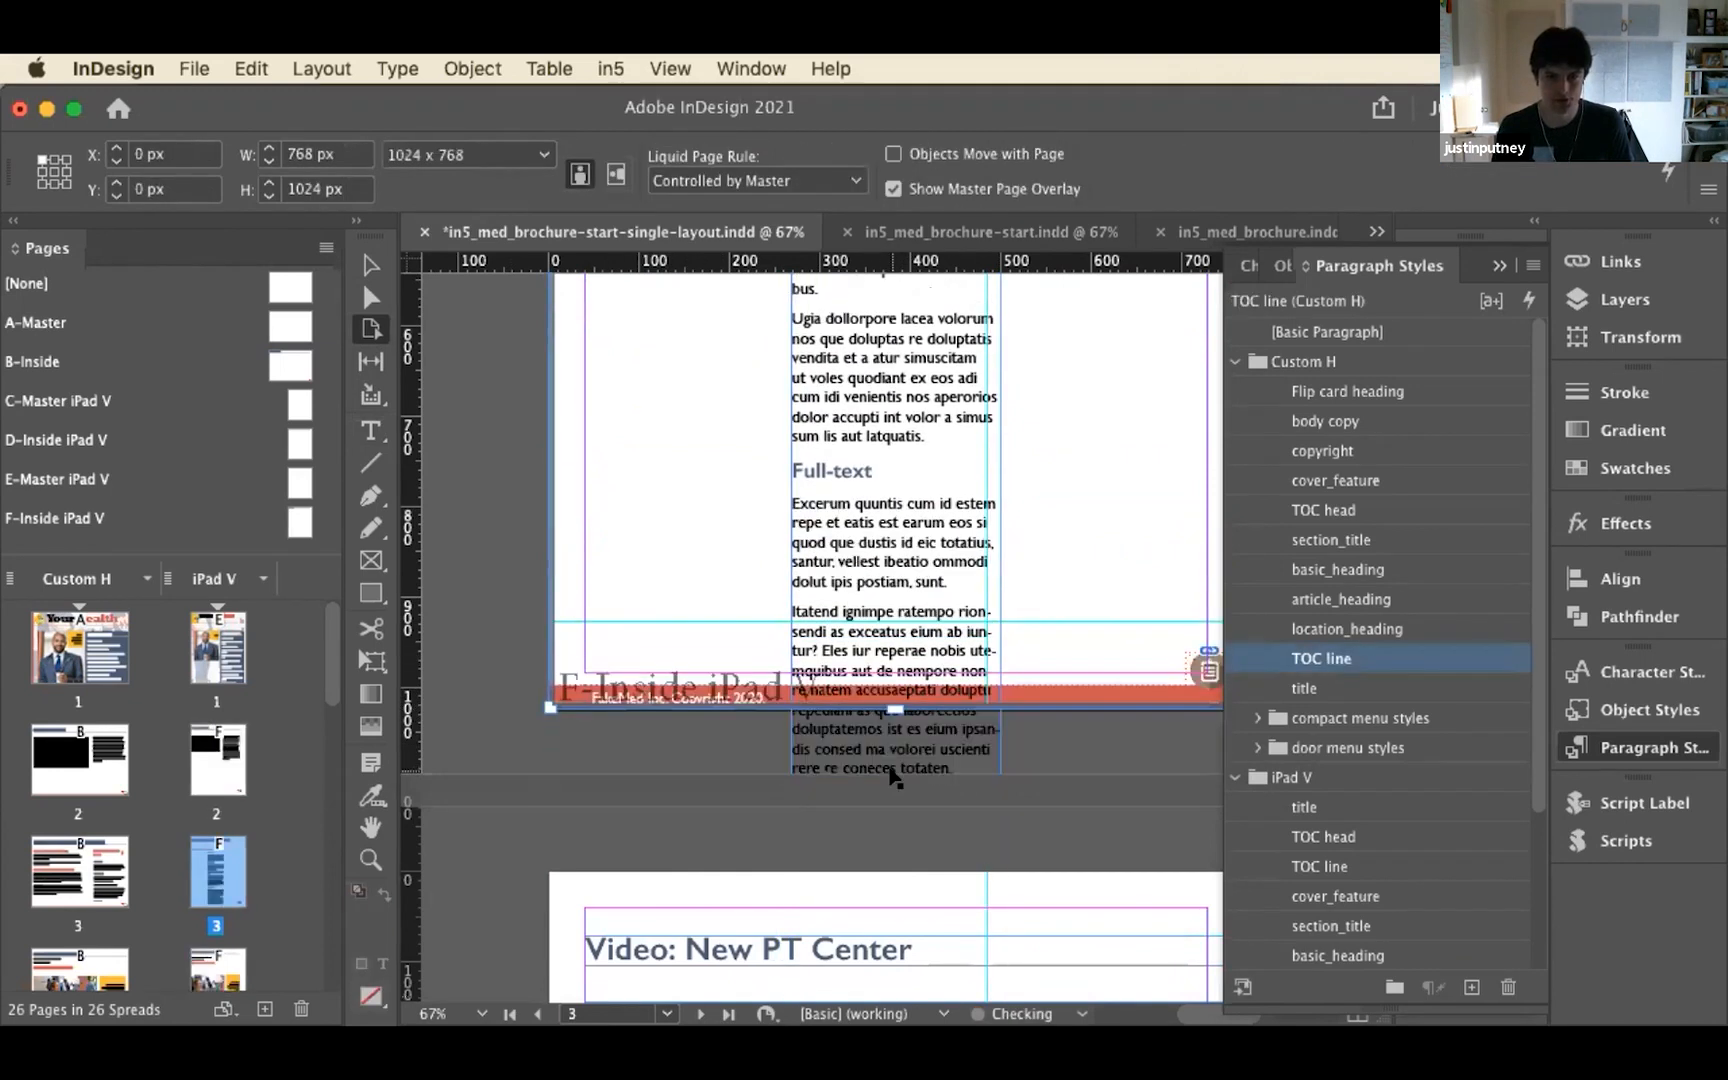
pyautogui.rightClick(896, 708)
pyautogui.click(663, 757)
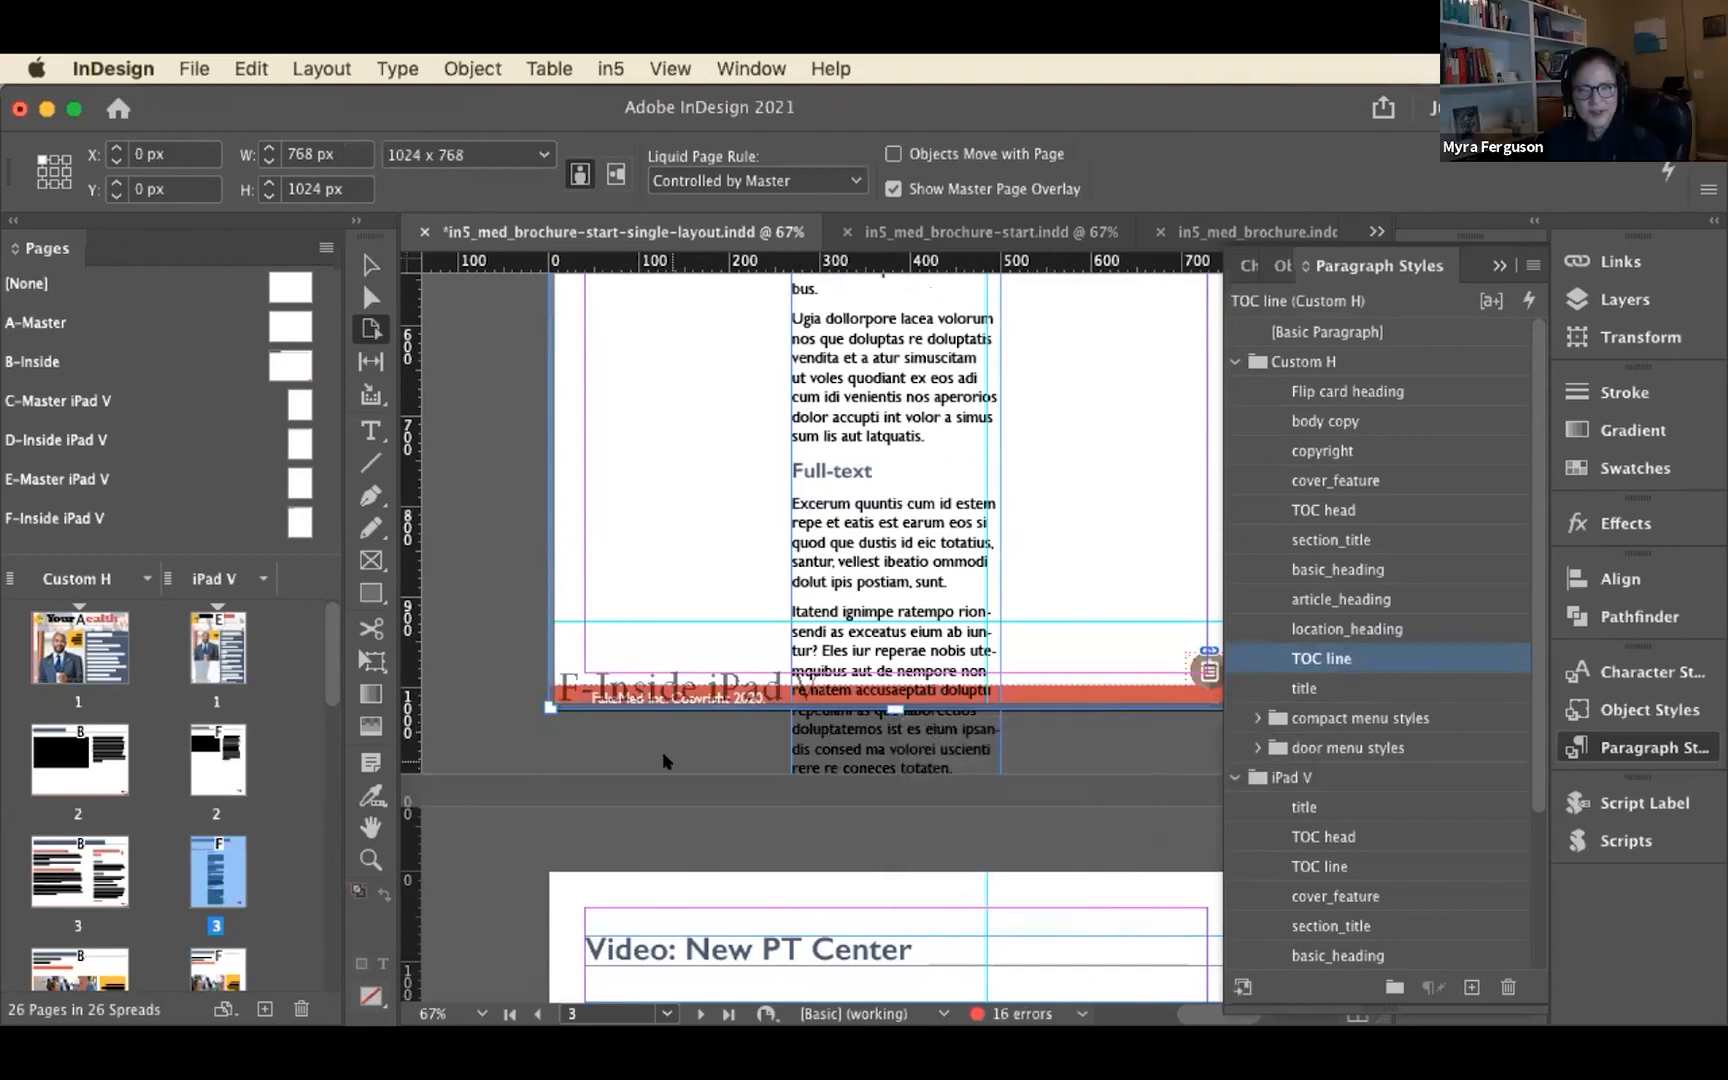
pyautogui.click(660, 752)
# Extend iPad V page 3 downward with the Page tool to a height of 1768 px so the full article fits
pyautogui.click(658, 632)
pyautogui.moveTo(896, 703); pyautogui.dragTo(898, 858)
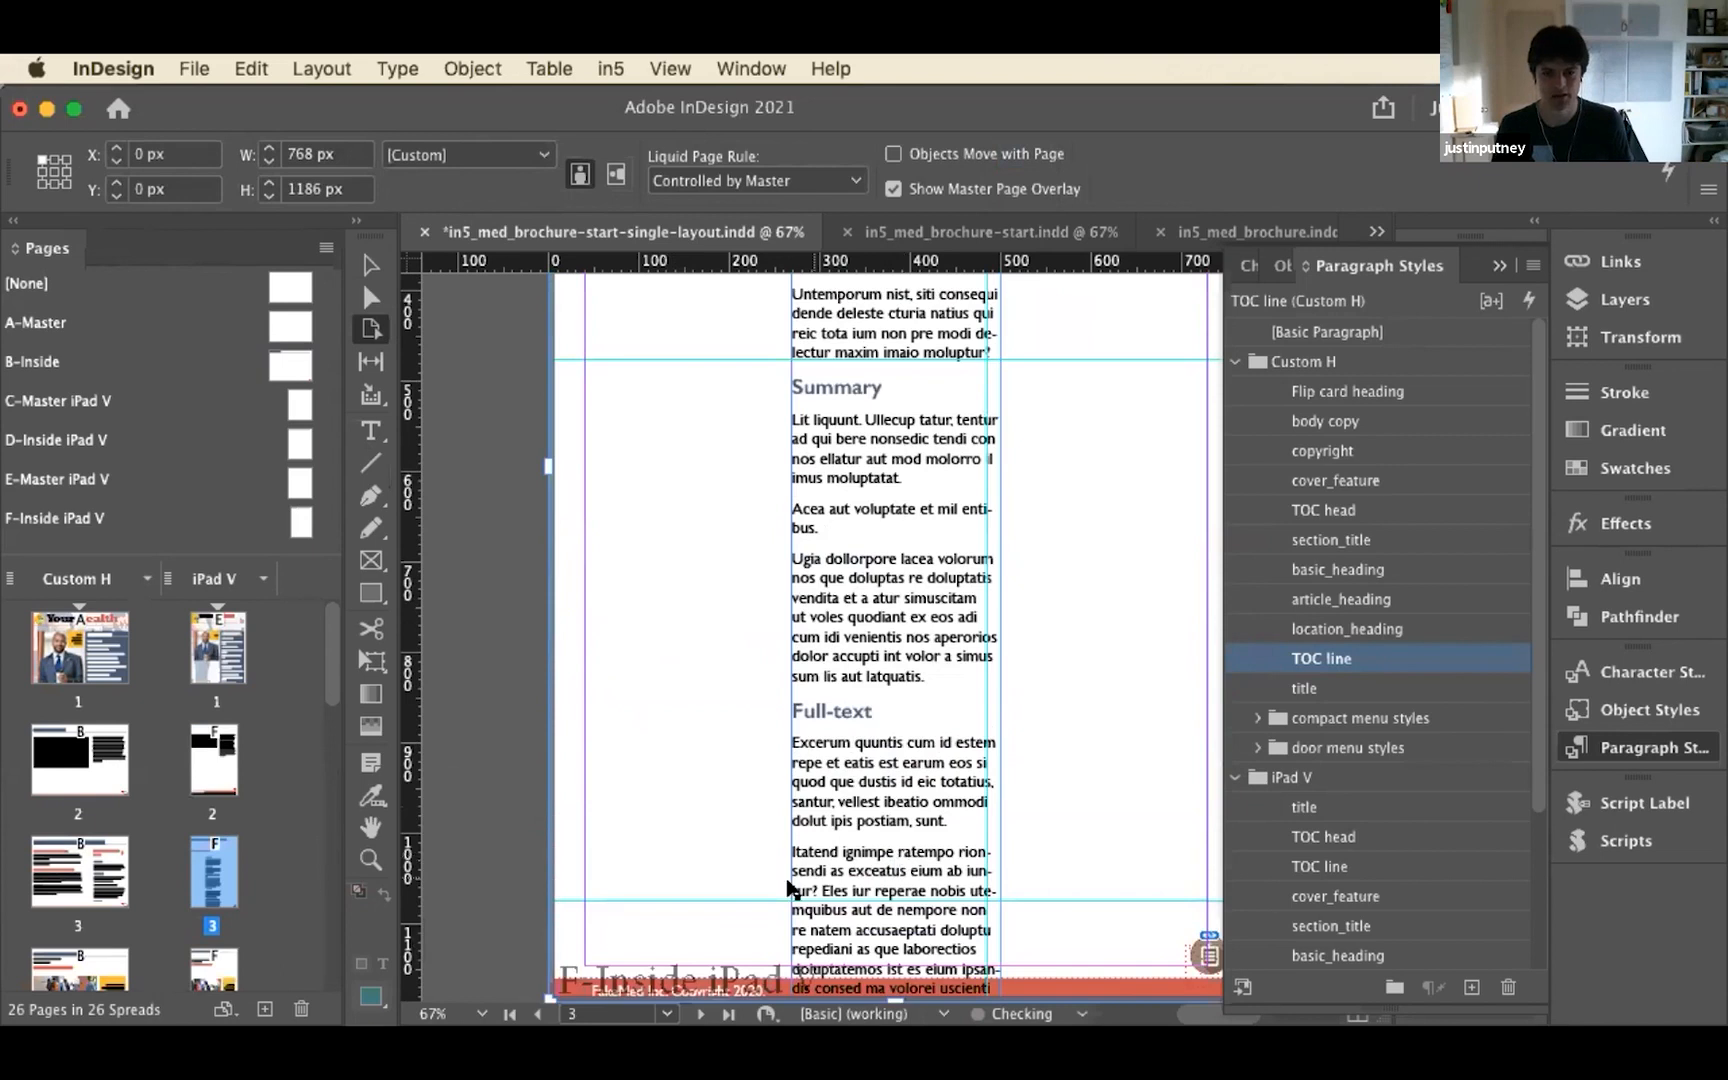
pyautogui.scroll(-5, 790, 887)
pyautogui.moveTo(884, 568); pyautogui.dragTo(897, 718)
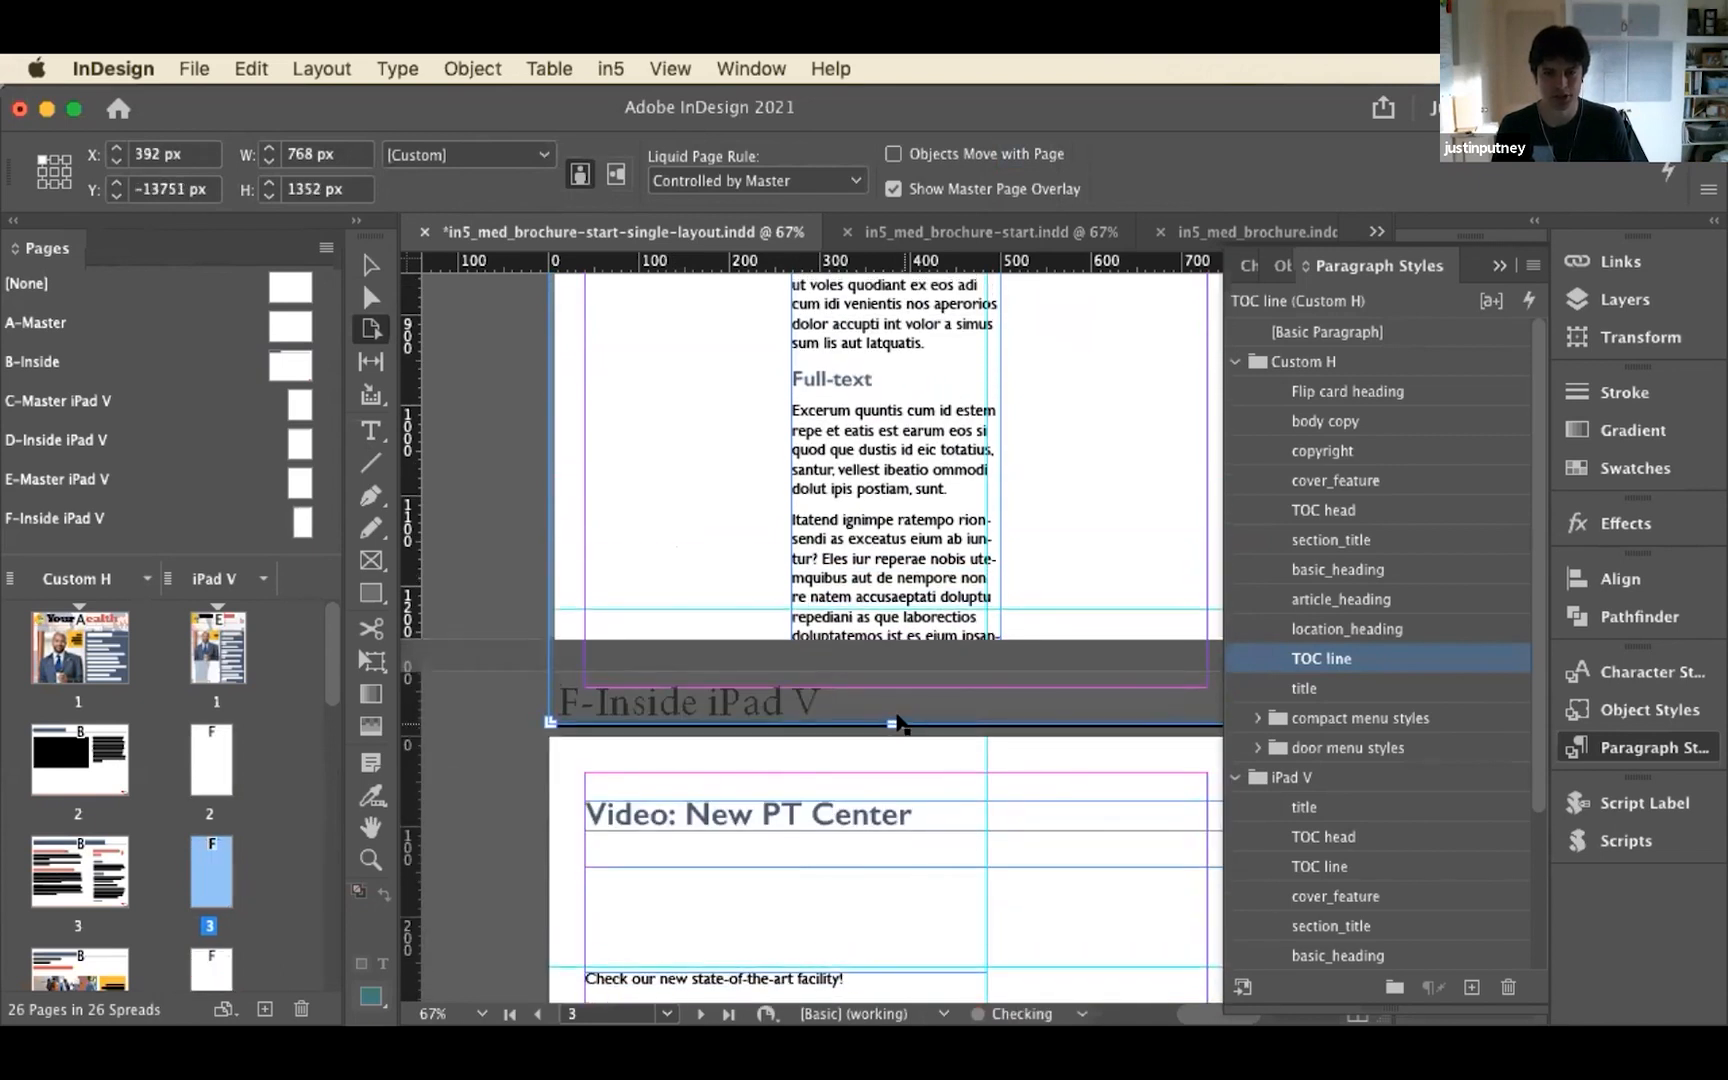
pyautogui.moveTo(896, 868); pyautogui.dragTo(911, 975)
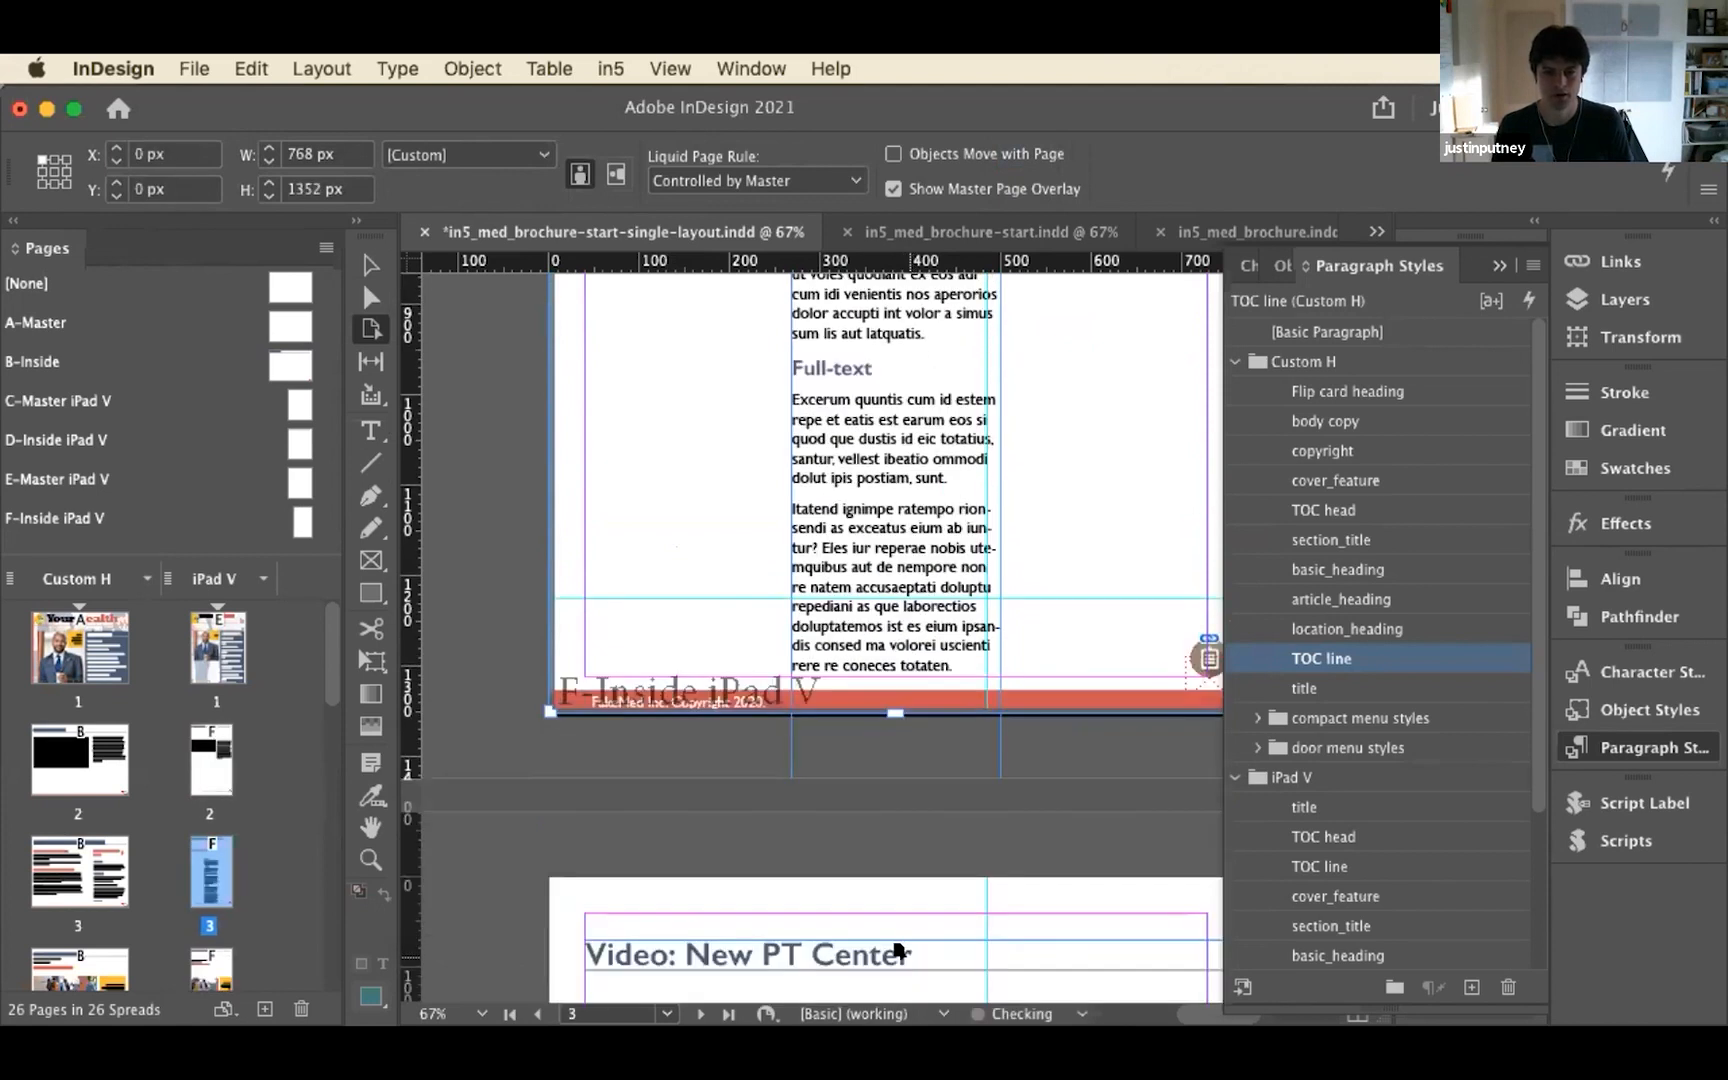
pyautogui.moveTo(878, 710); pyautogui.dragTo(920, 1013)
pyautogui.scroll(-10, 875, 505)
pyautogui.scroll(-4, 515, 412)
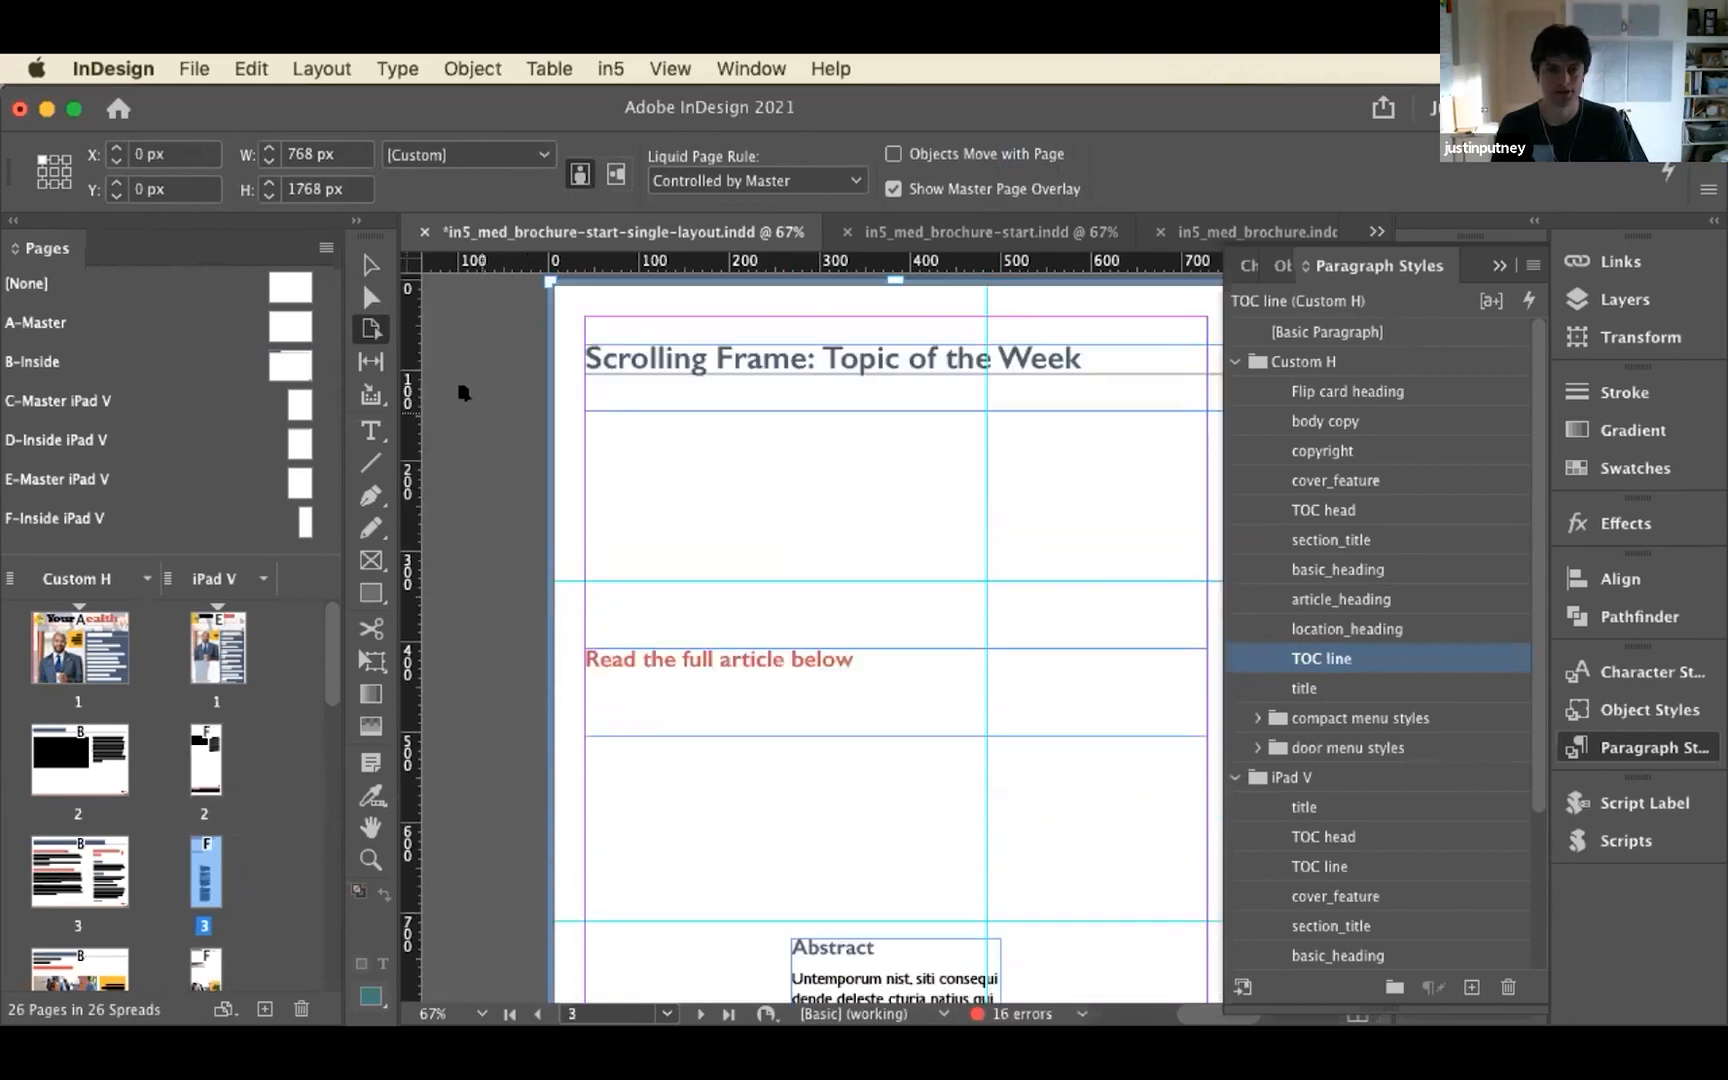
# Move the heading and article frames up to about Y 145 px as a pair, and raise the article frame alone to about Y 258 px
pyautogui.scroll(1, 600, 400)
pyautogui.press('v')
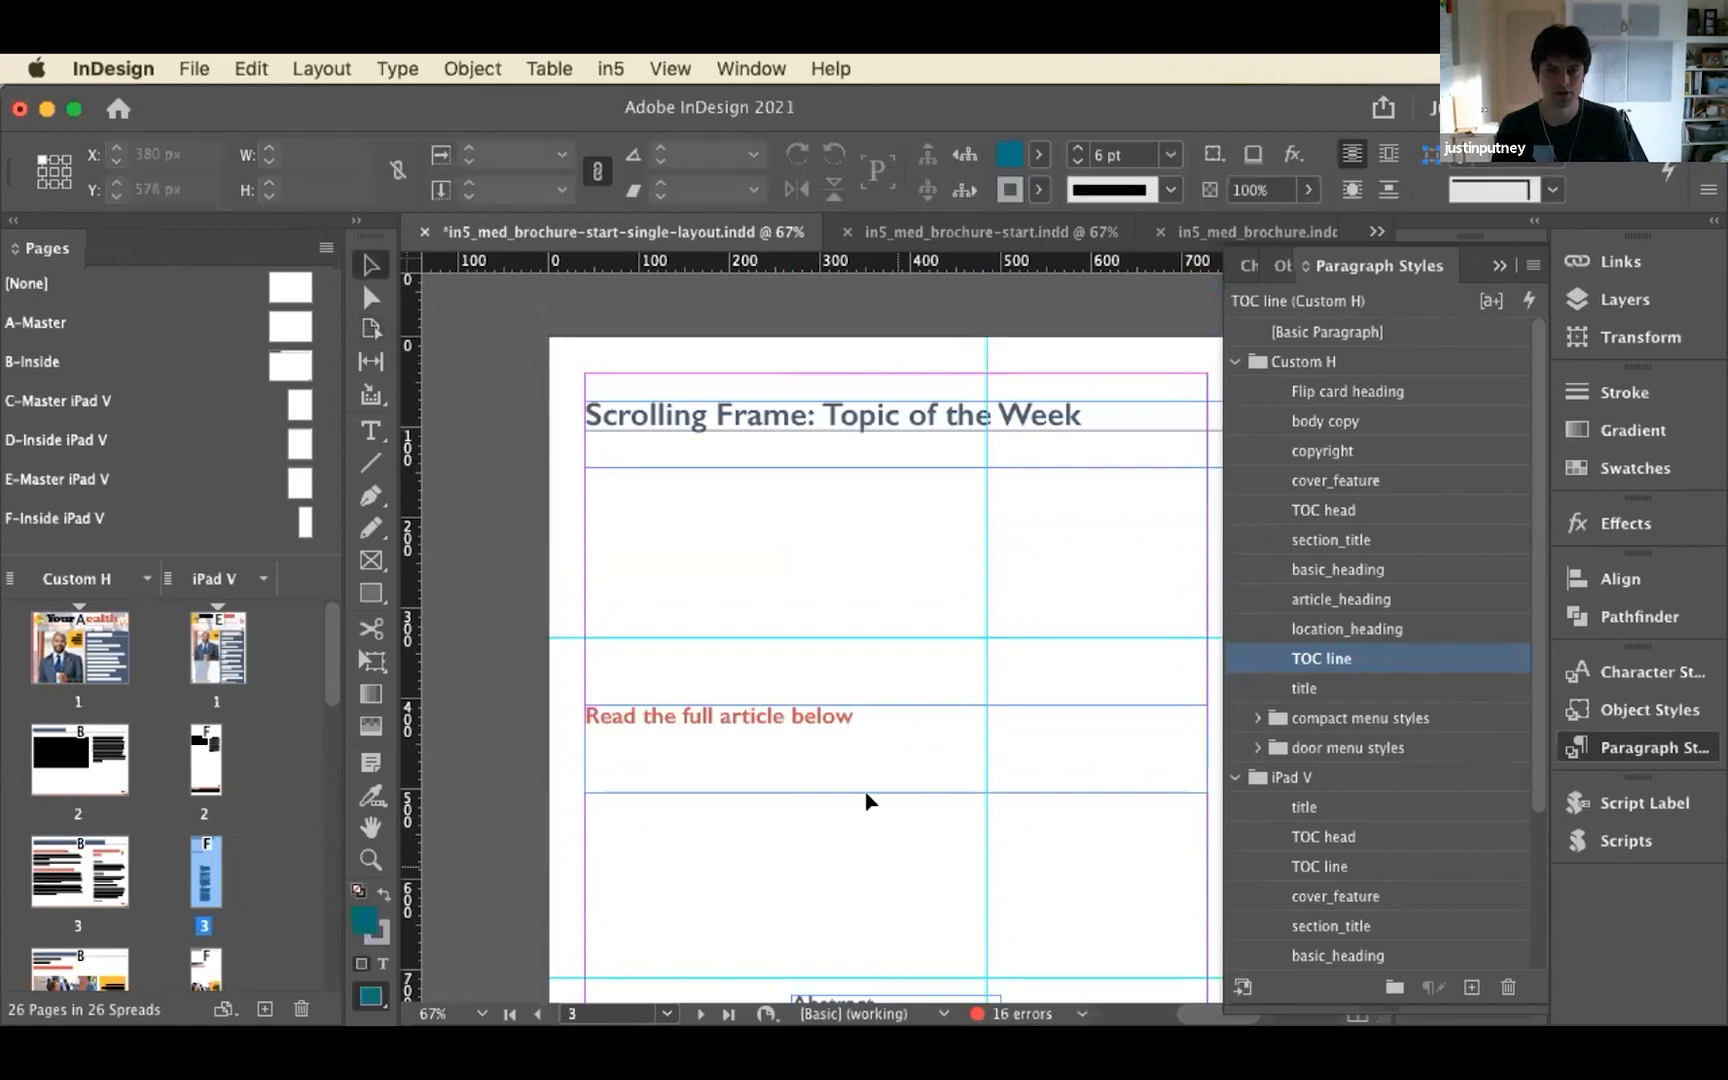
pyautogui.click(837, 721)
pyautogui.scroll(-1, 845, 850)
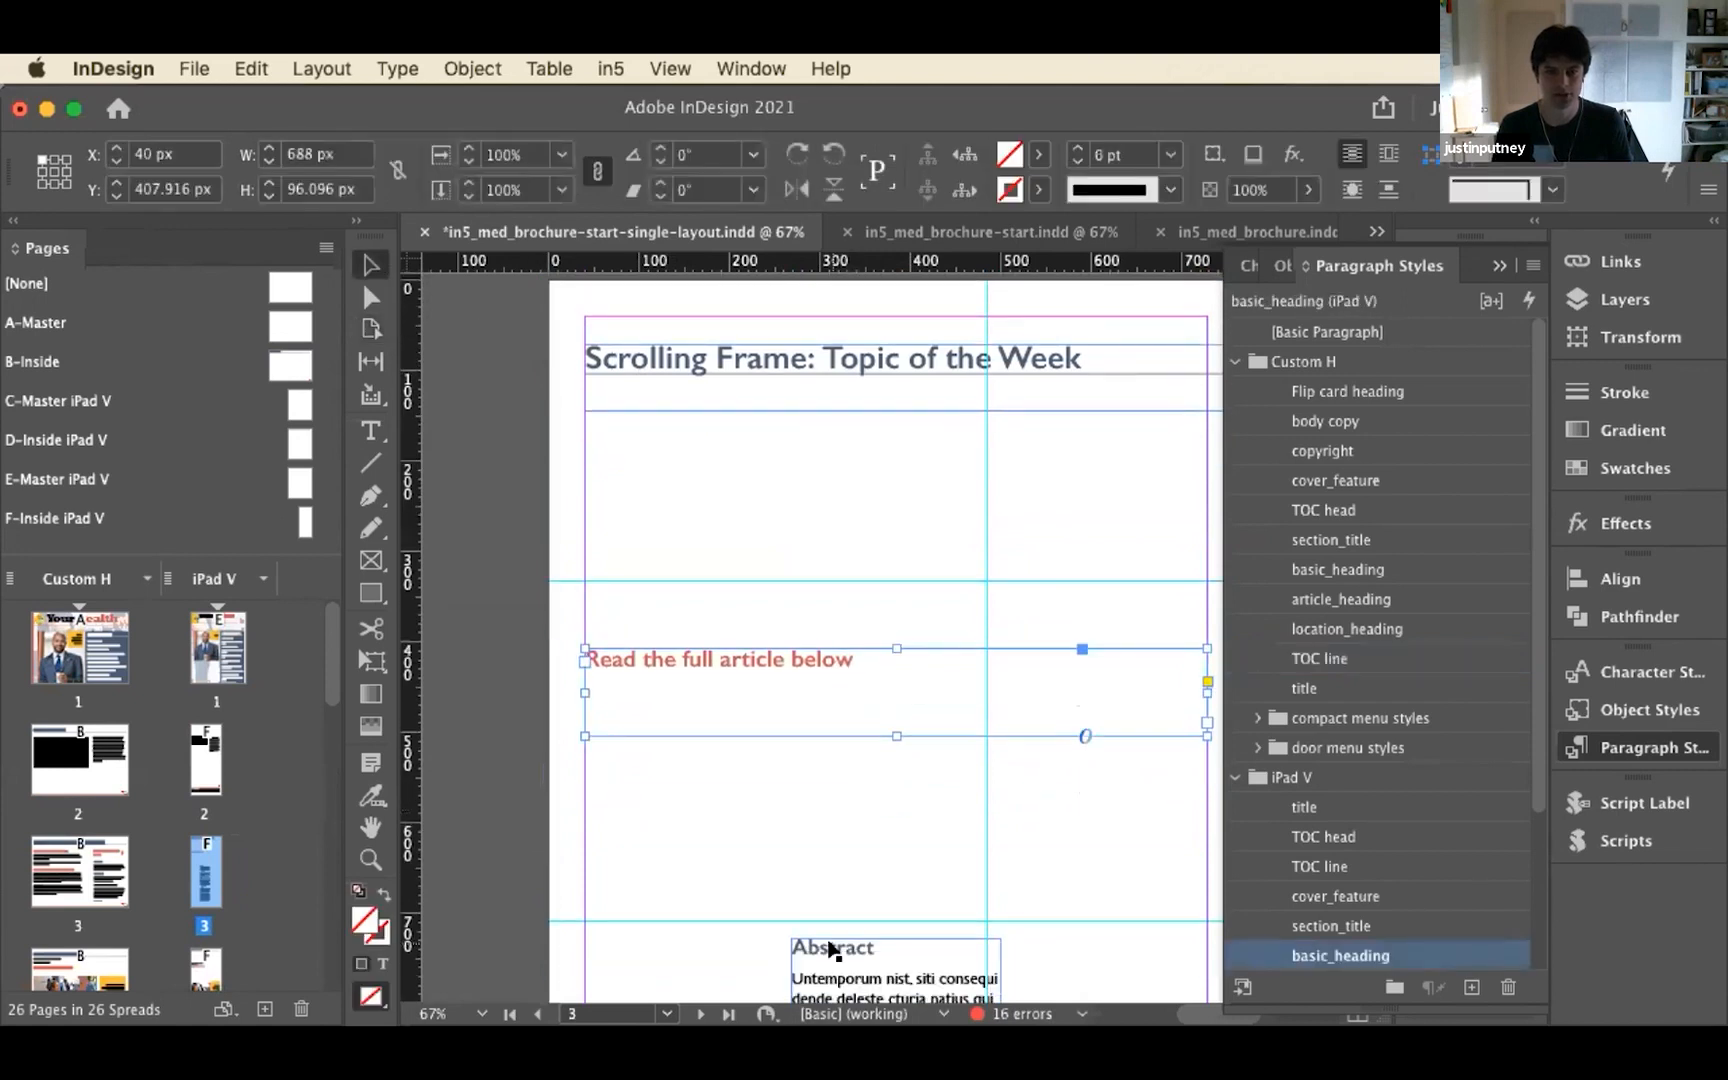
pyautogui.keyDown('shift'); pyautogui.click(829, 948); pyautogui.keyUp('shift')
pyautogui.moveTo(848, 689); pyautogui.dragTo(829, 424)
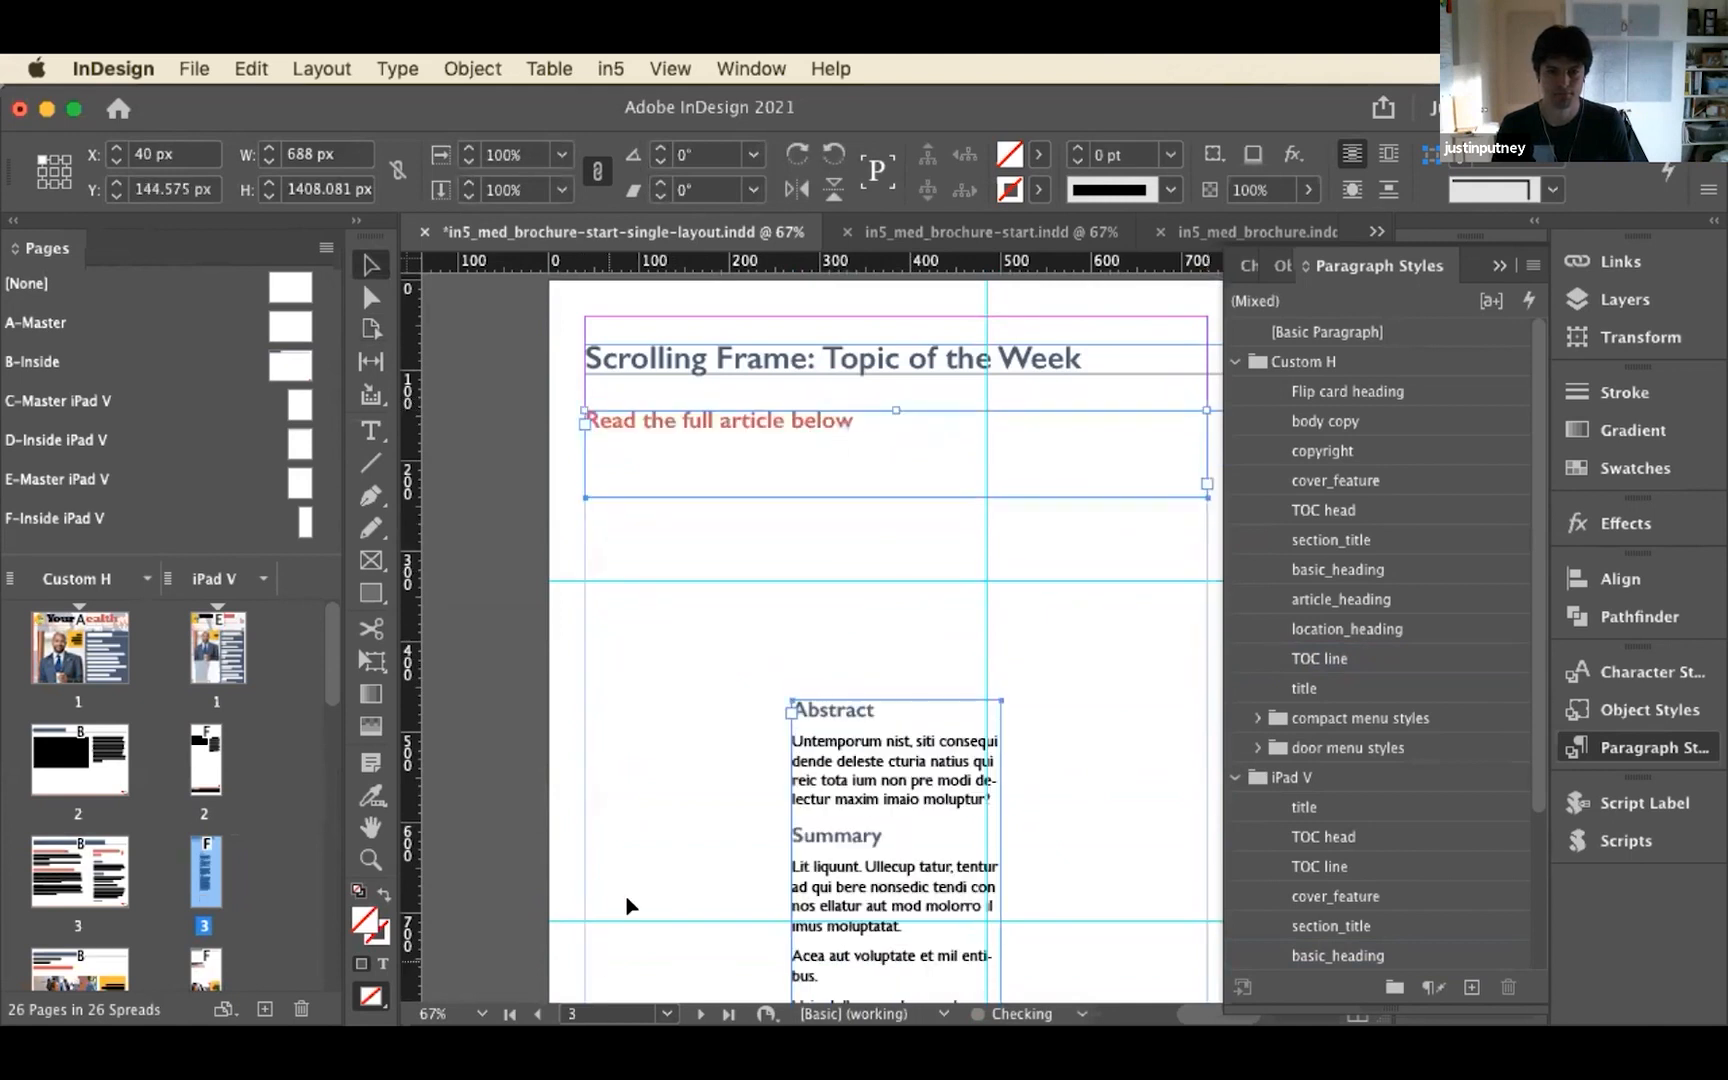
pyautogui.click(665, 818)
pyautogui.moveTo(828, 688); pyautogui.dragTo(828, 502)
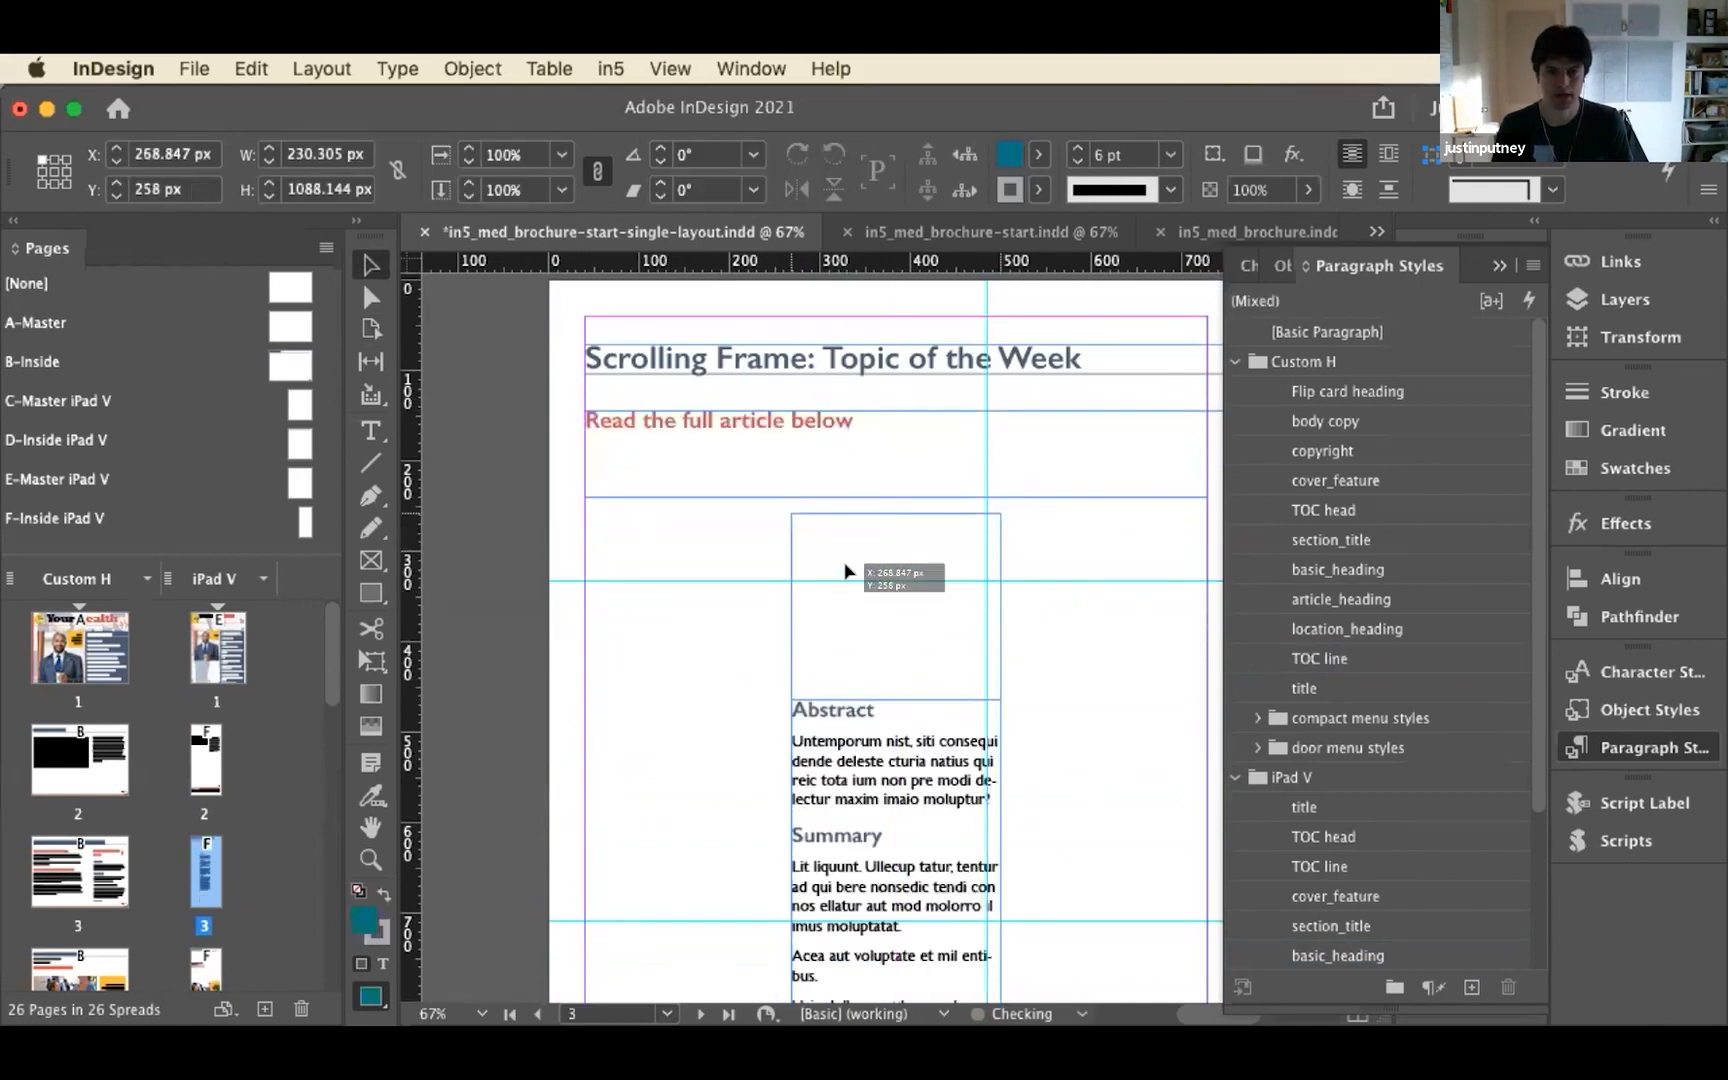
# Shorten iPad V page 3 from its bottom edge to a height of 1360 px with the Page tool
pyautogui.scroll(-10, 657, 701)
pyautogui.scroll(-4, 660, 703)
pyautogui.scroll(1, 866, 770)
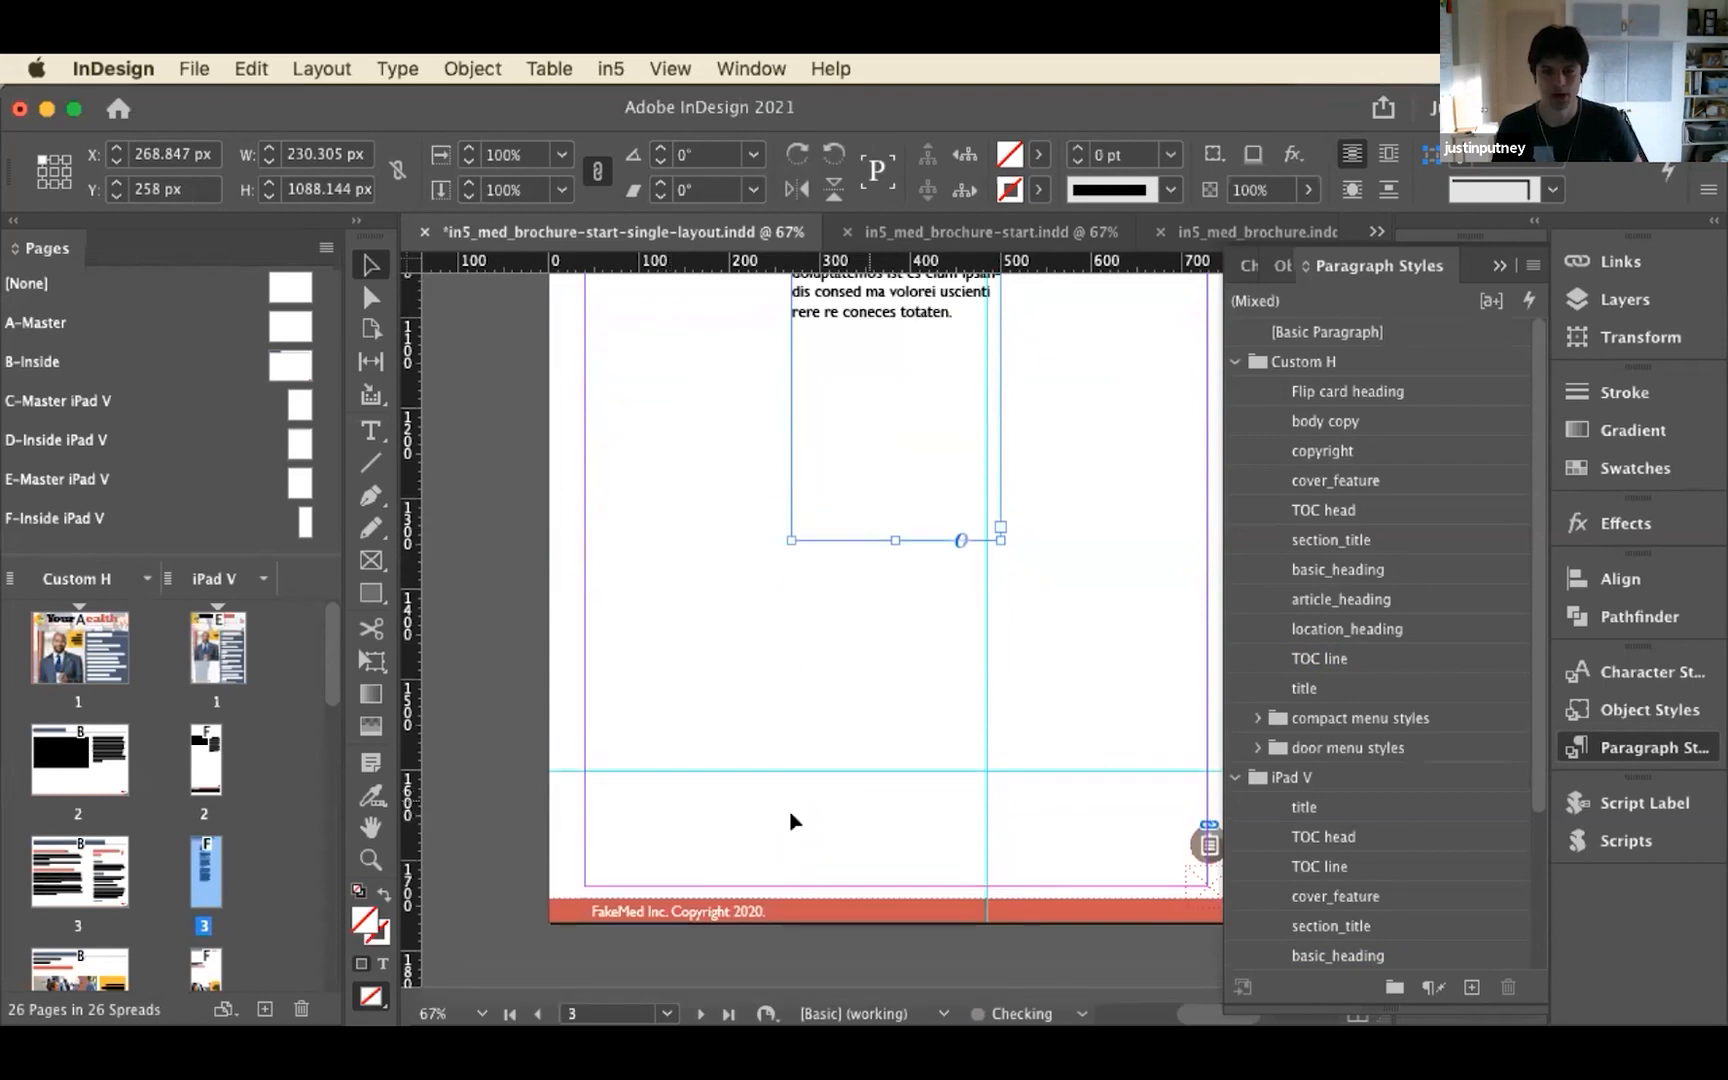
pyautogui.click(669, 823)
pyautogui.click(380, 336)
pyautogui.click(761, 724)
pyautogui.moveTo(894, 916); pyautogui.dragTo(880, 540)
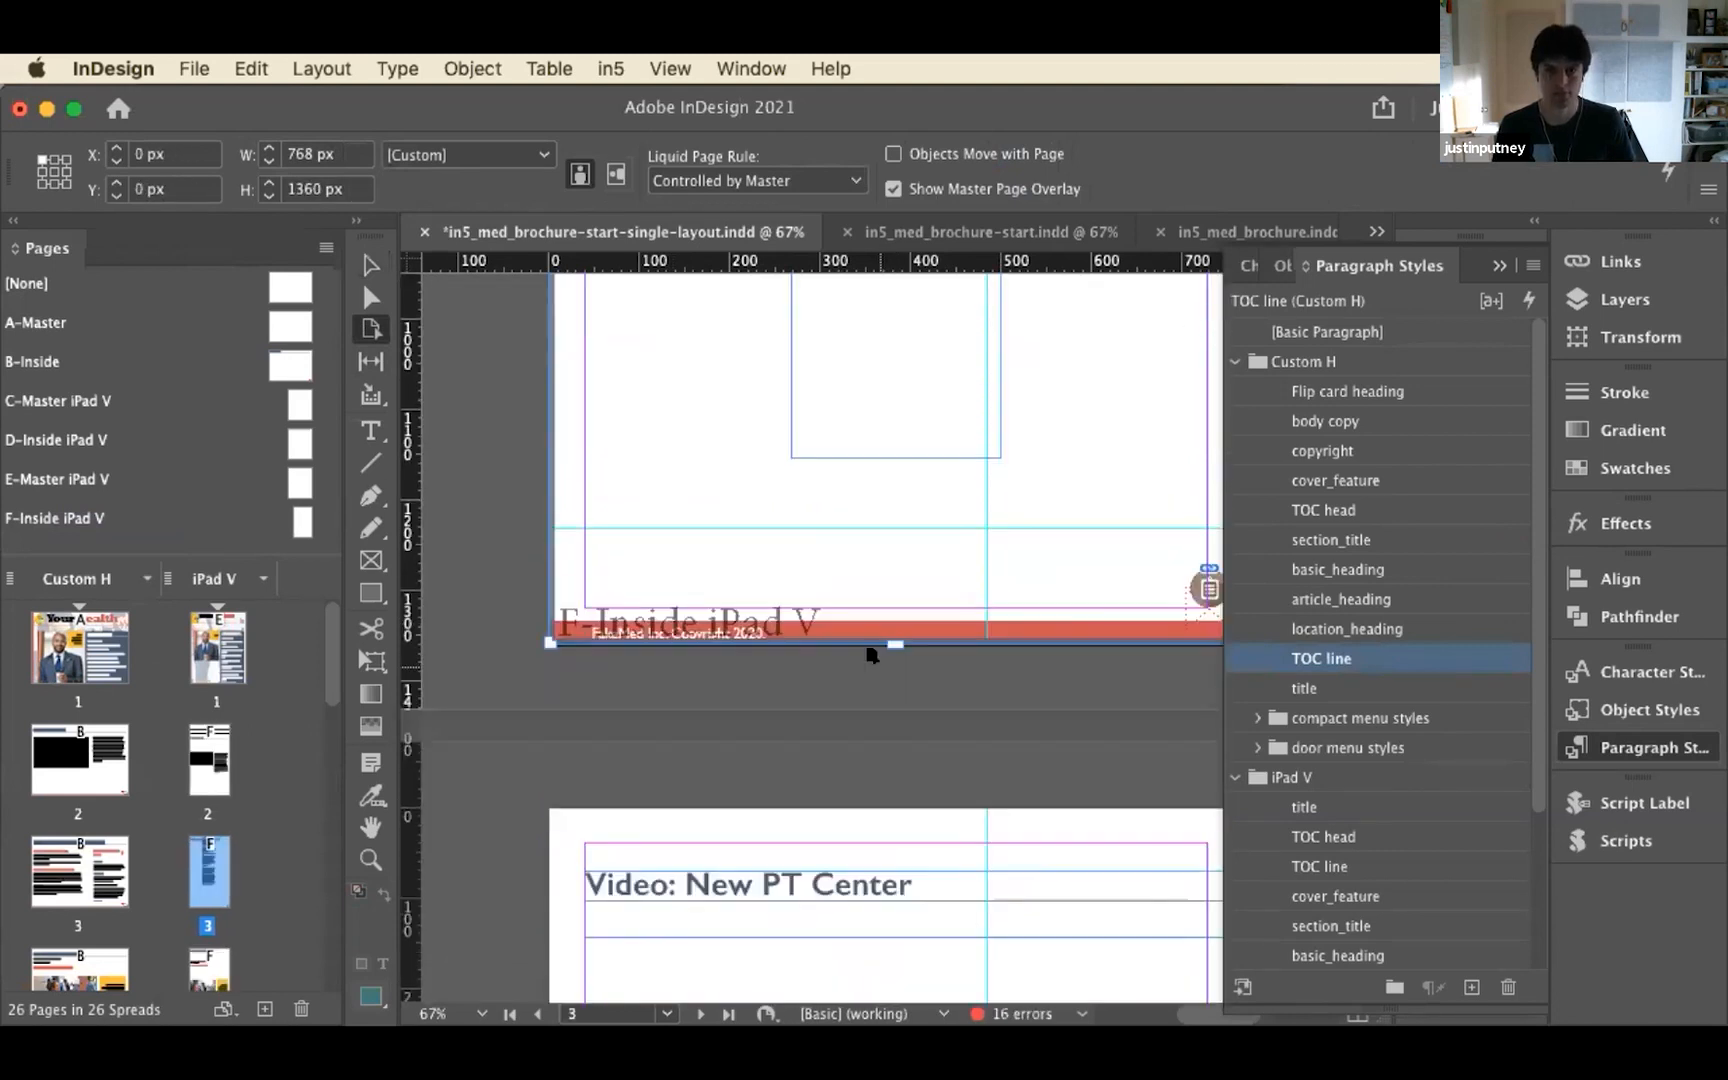
# Move the "Read the full article below" heading and the article frame down together, clear of the page title
pyautogui.scroll(10, 874, 668)
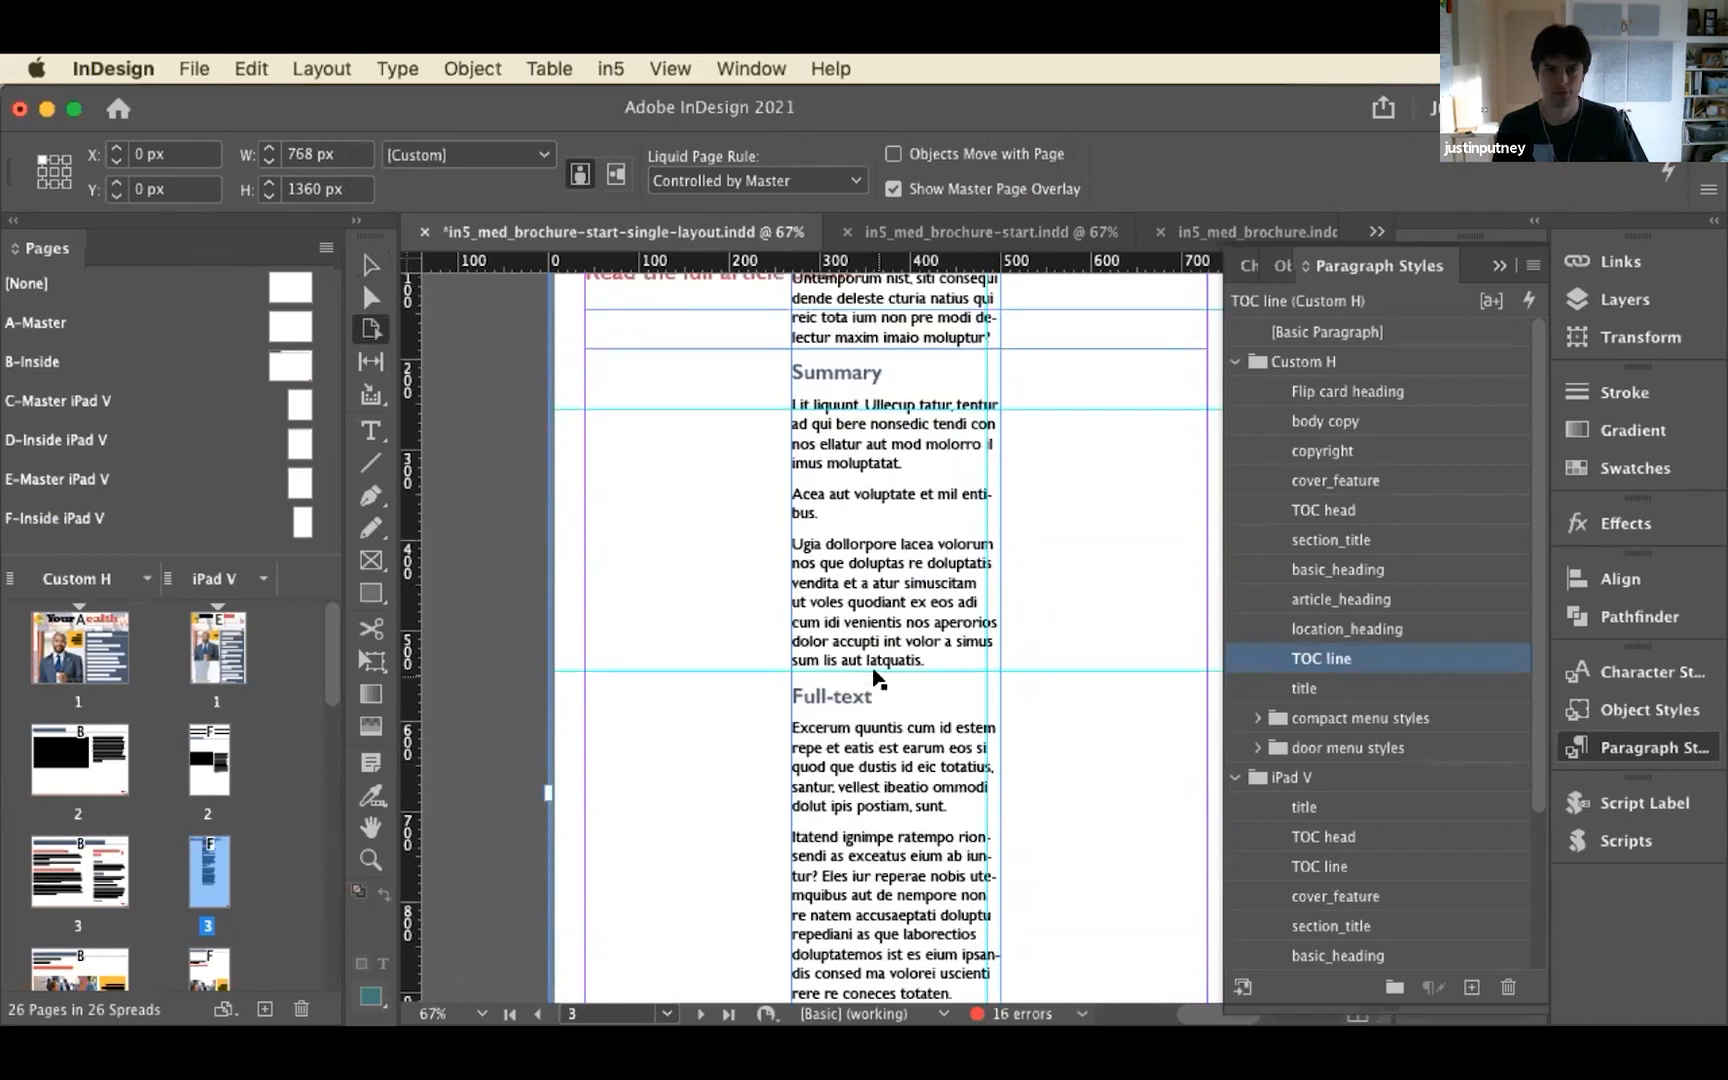
pyautogui.scroll(5, 874, 678)
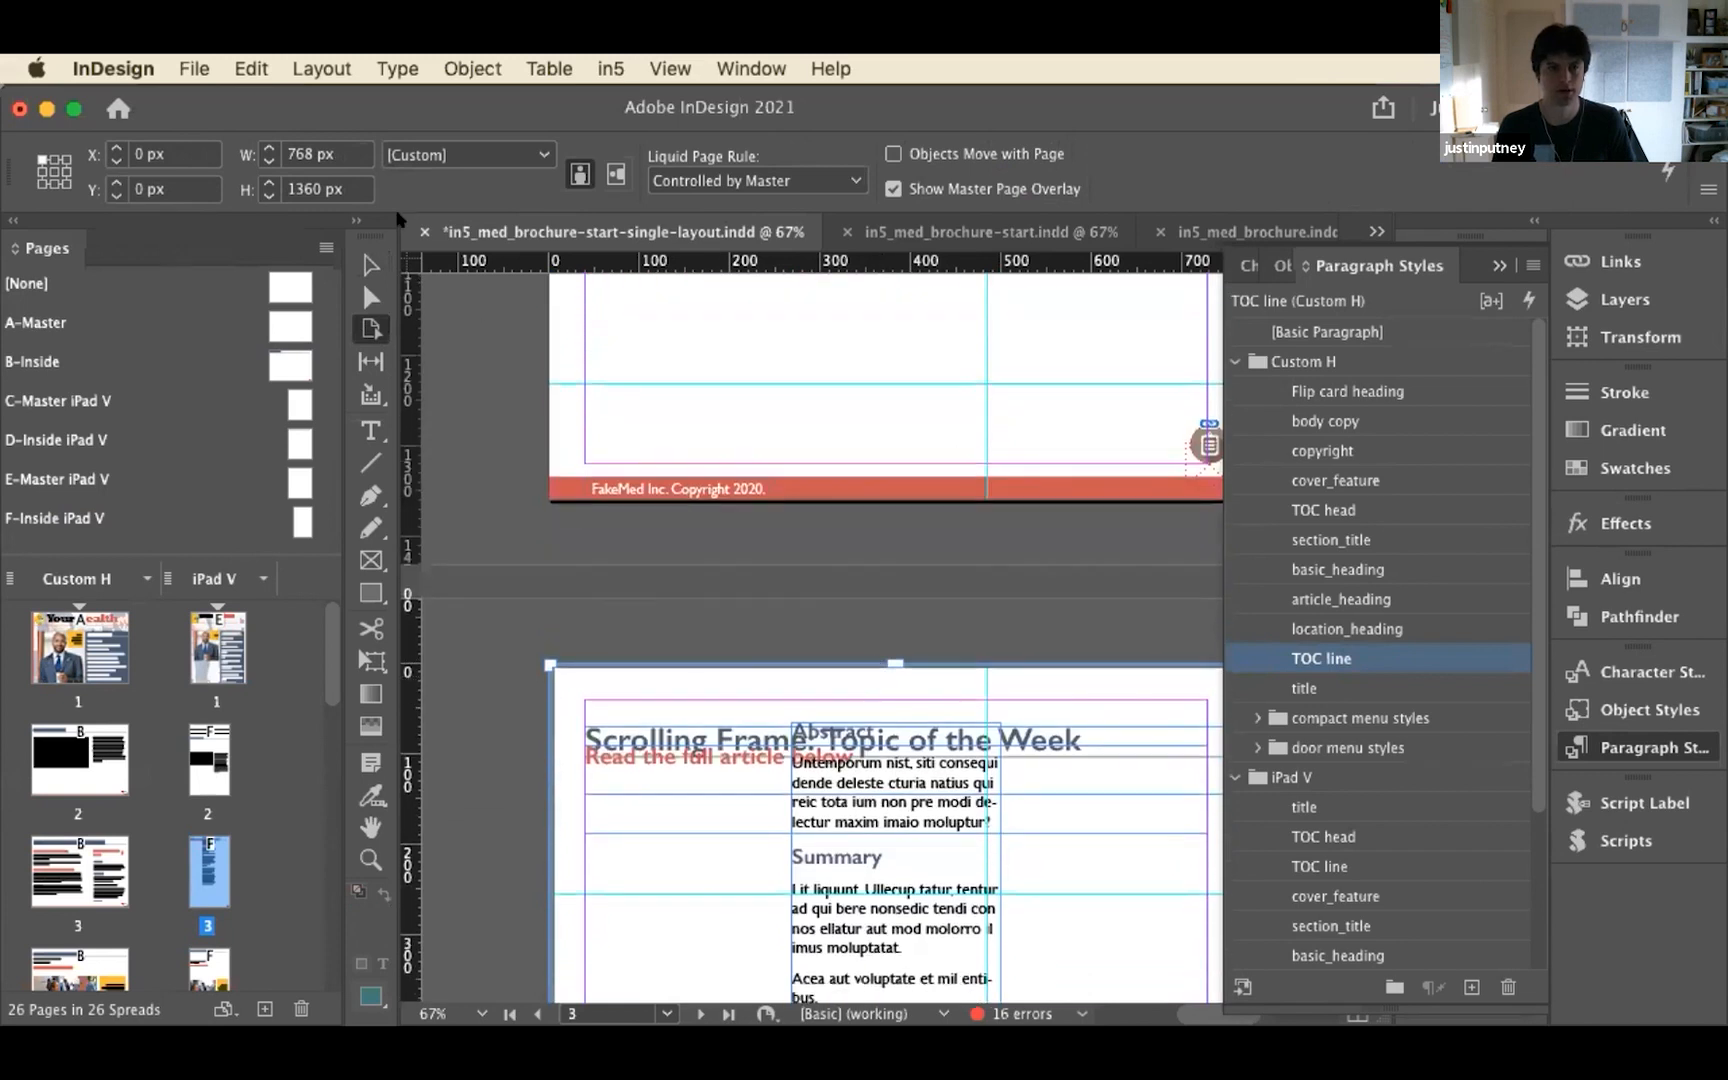
pyautogui.click(371, 264)
pyautogui.scroll(-5, 575, 715)
pyautogui.scroll(3, 732, 549)
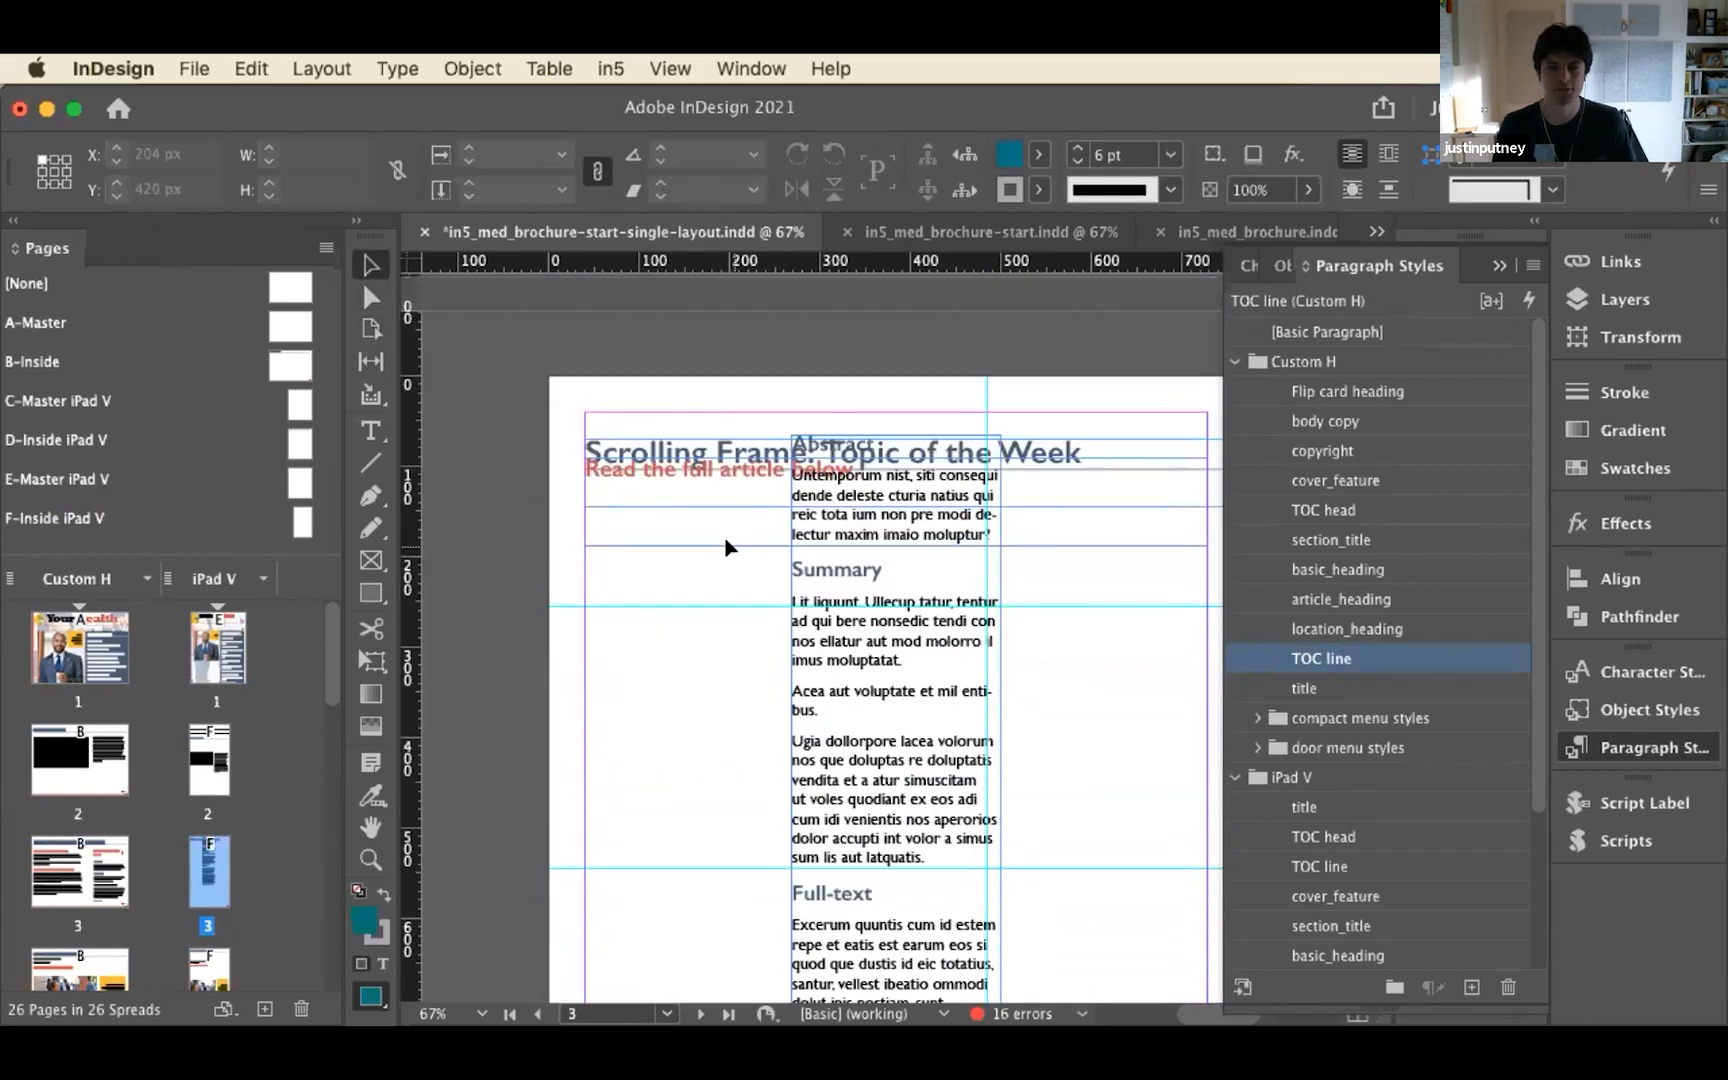
pyautogui.click(822, 516)
pyautogui.click(822, 516)
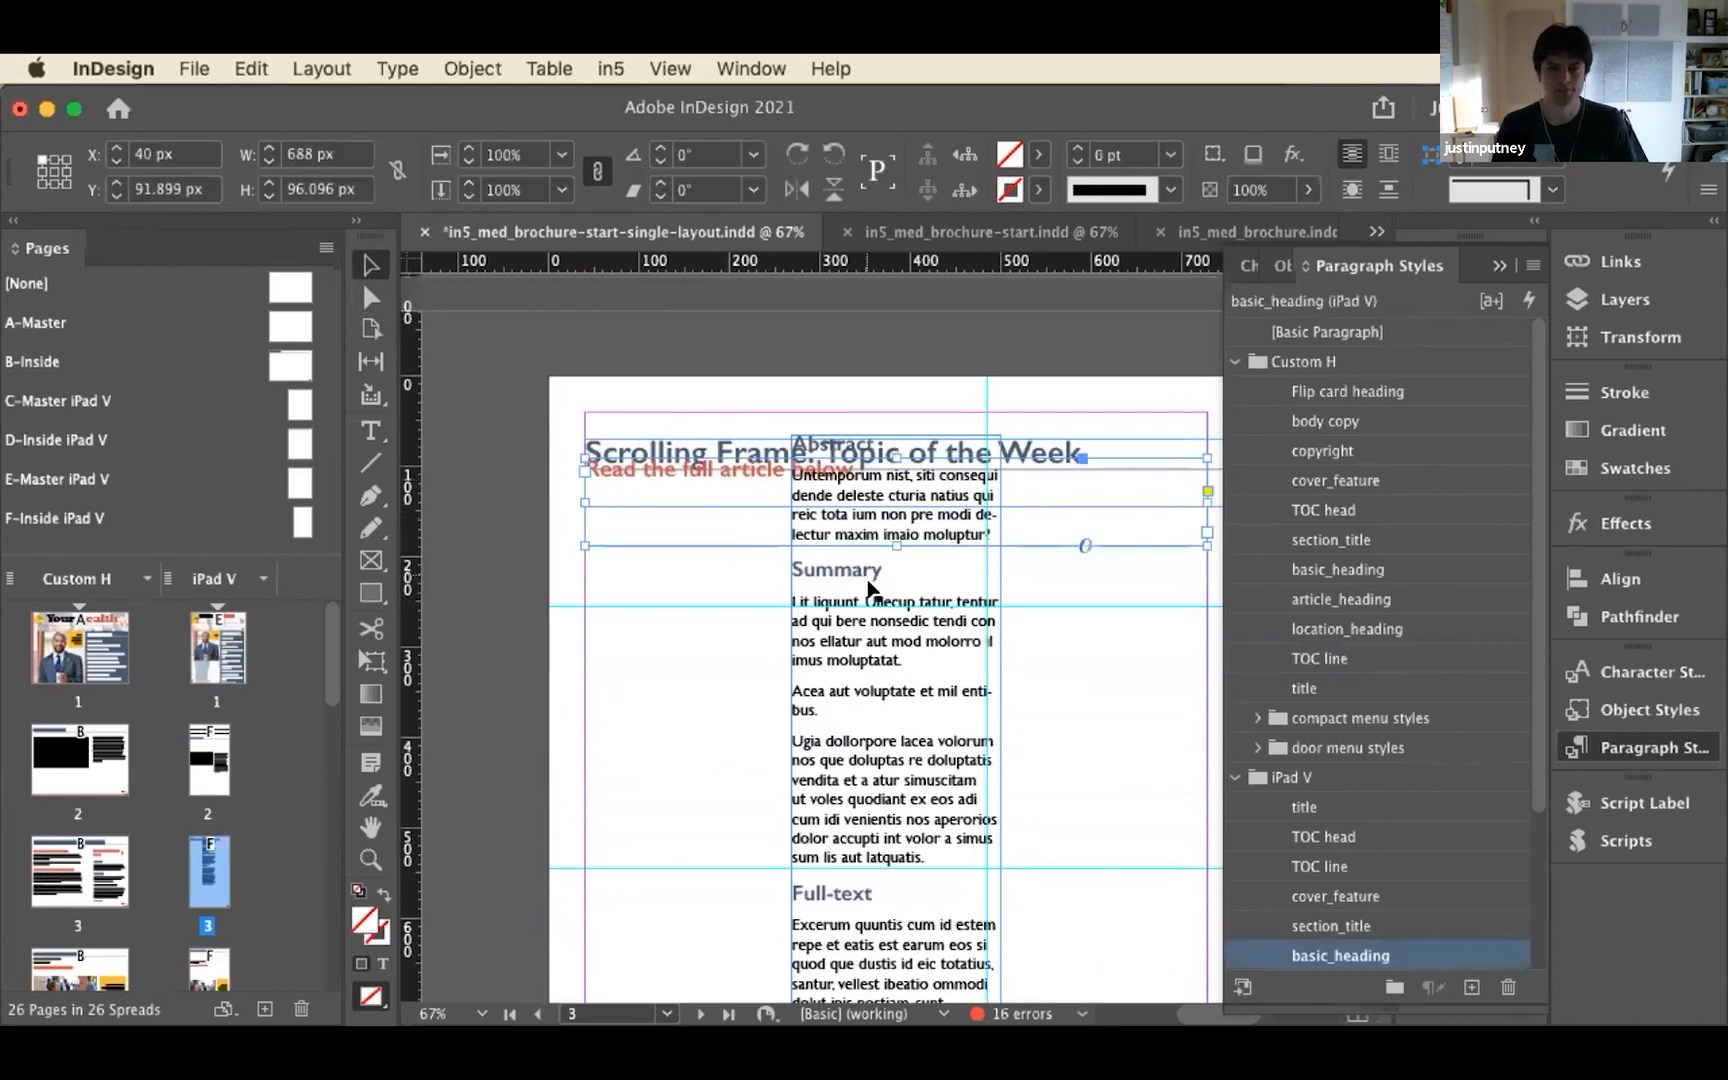
pyautogui.moveTo(826, 678); pyautogui.dragTo(822, 726)
pyautogui.click(726, 748)
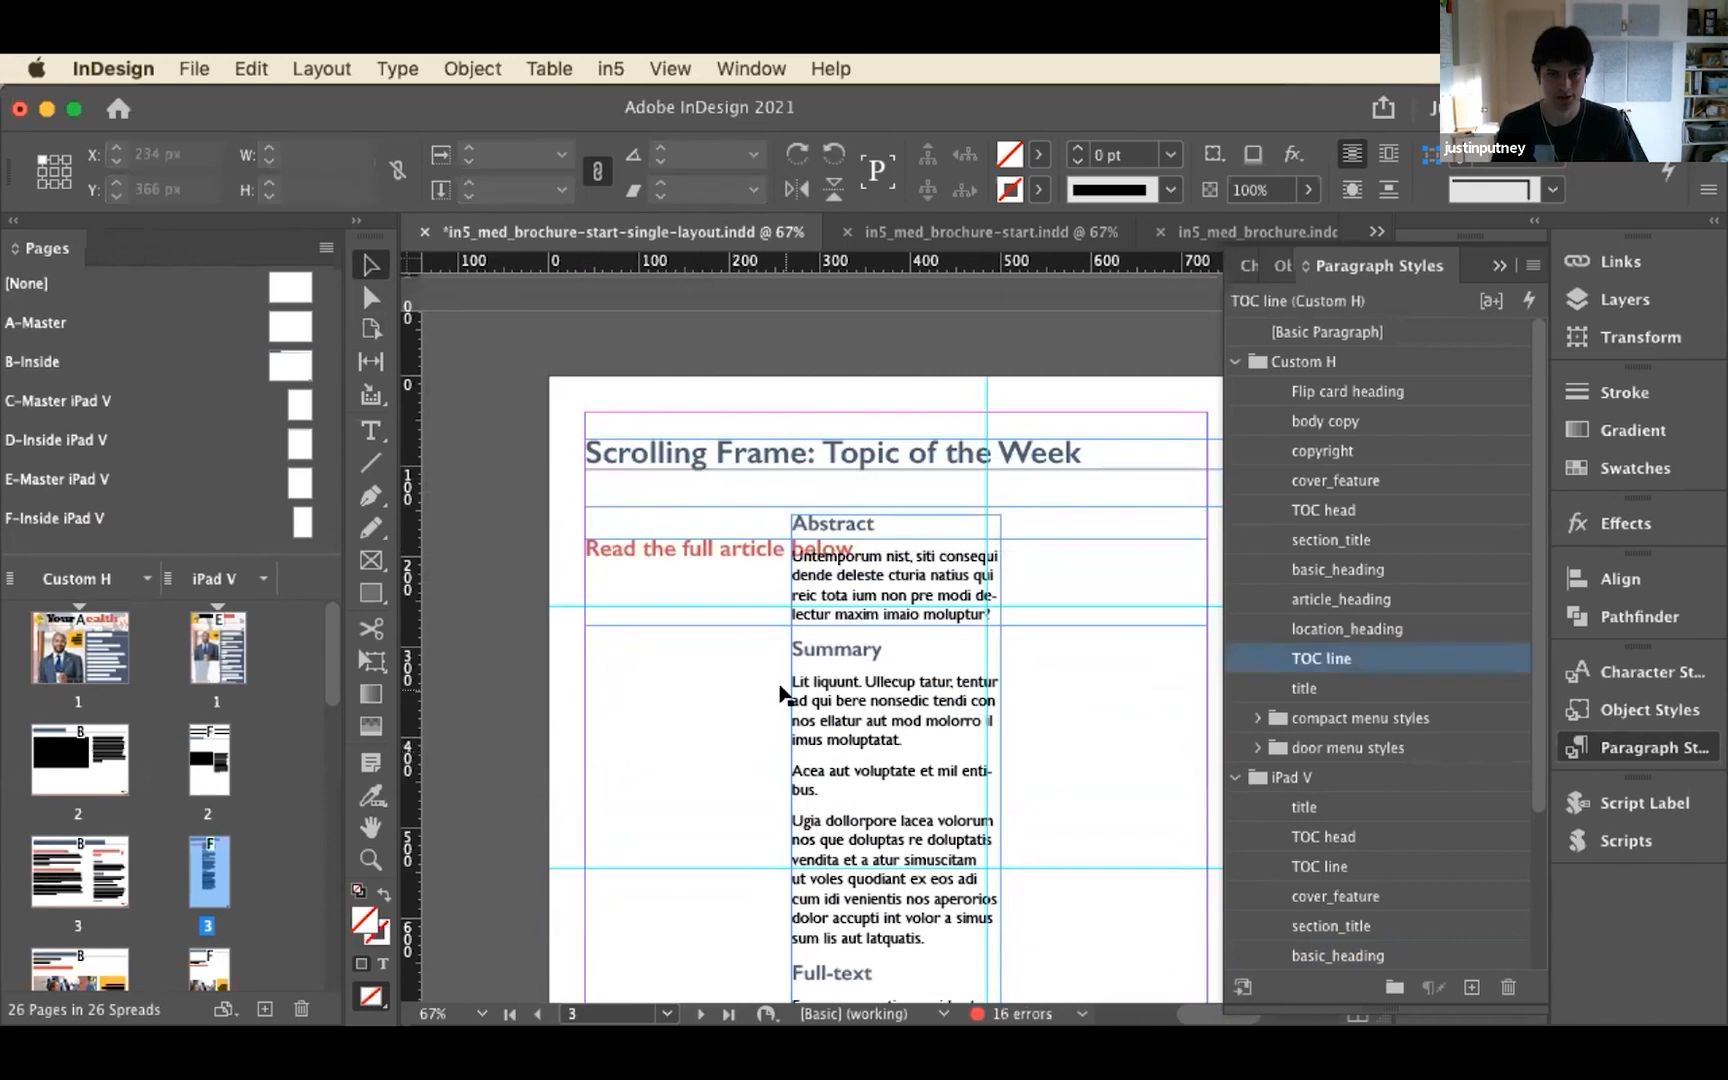
# Raise the heading frame to Y 154 px and place the article frame beneath it at about X 276 px, Y 256 px
pyautogui.moveTo(697, 540); pyautogui.dragTo(697, 520)
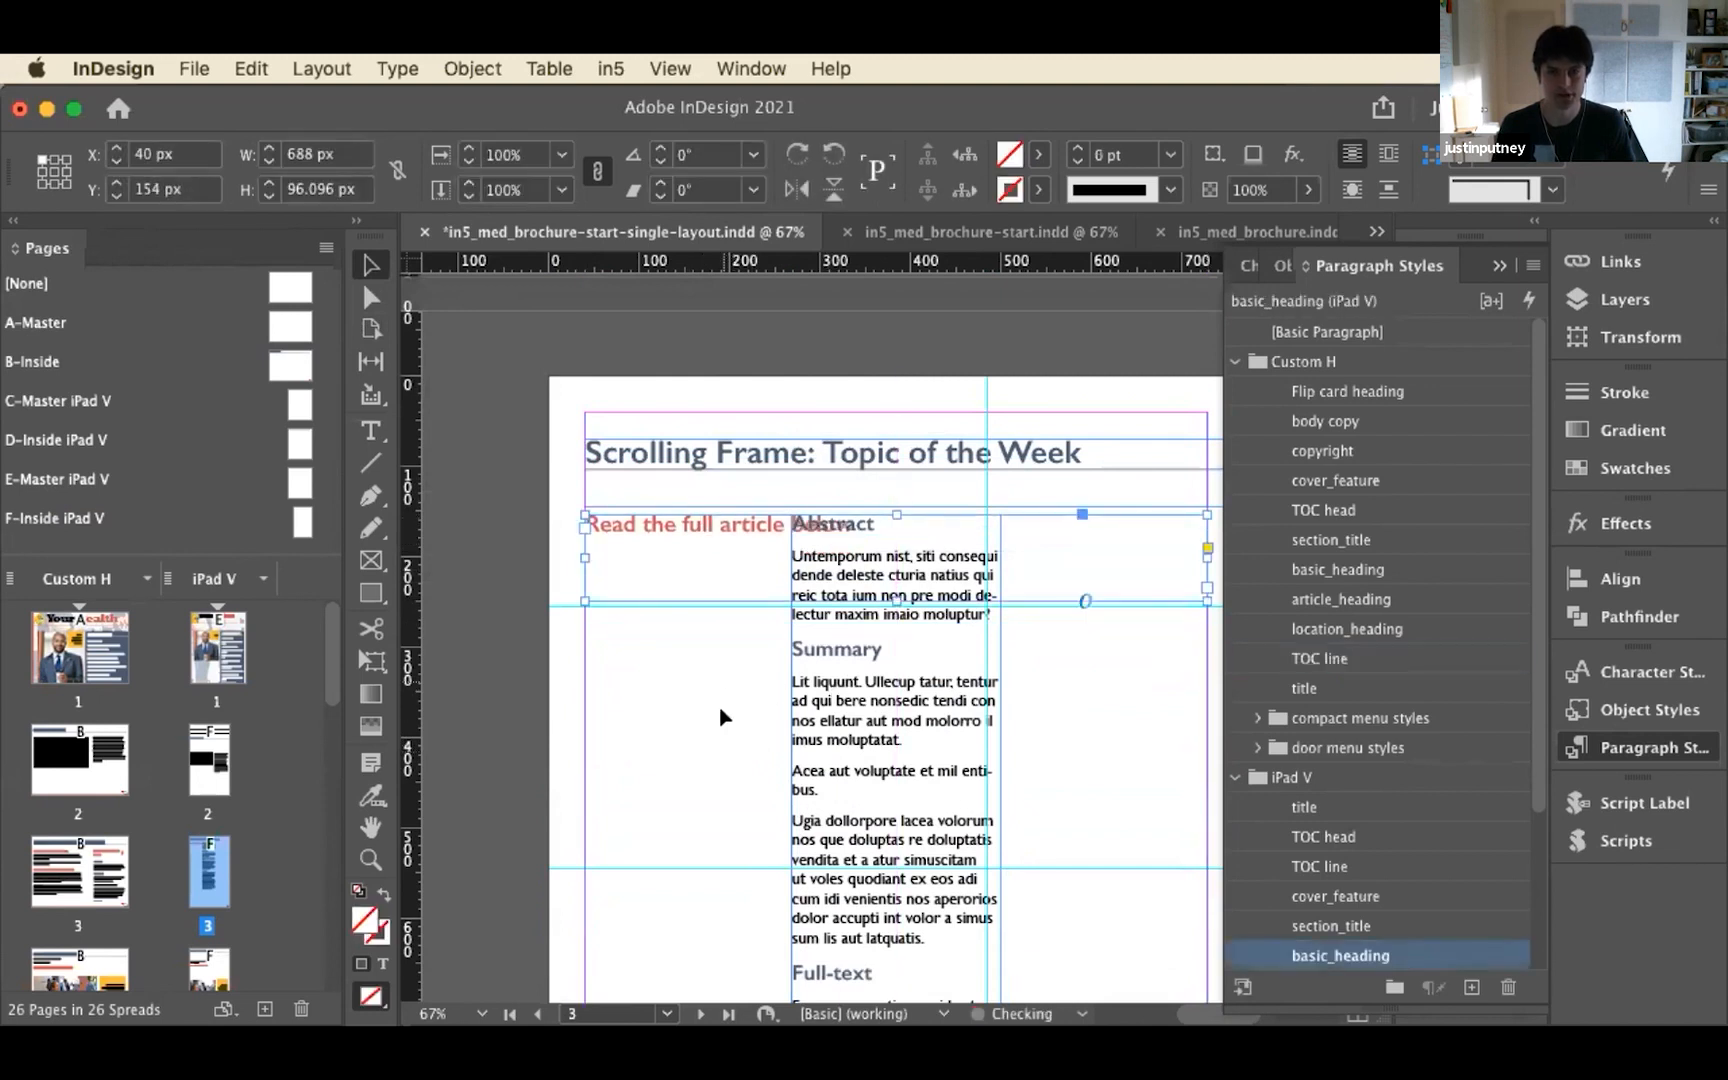
pyautogui.moveTo(822, 700); pyautogui.dragTo(826, 772)
pyautogui.scroll(-5, 745, 800)
pyautogui.scroll(-10, 745, 800)
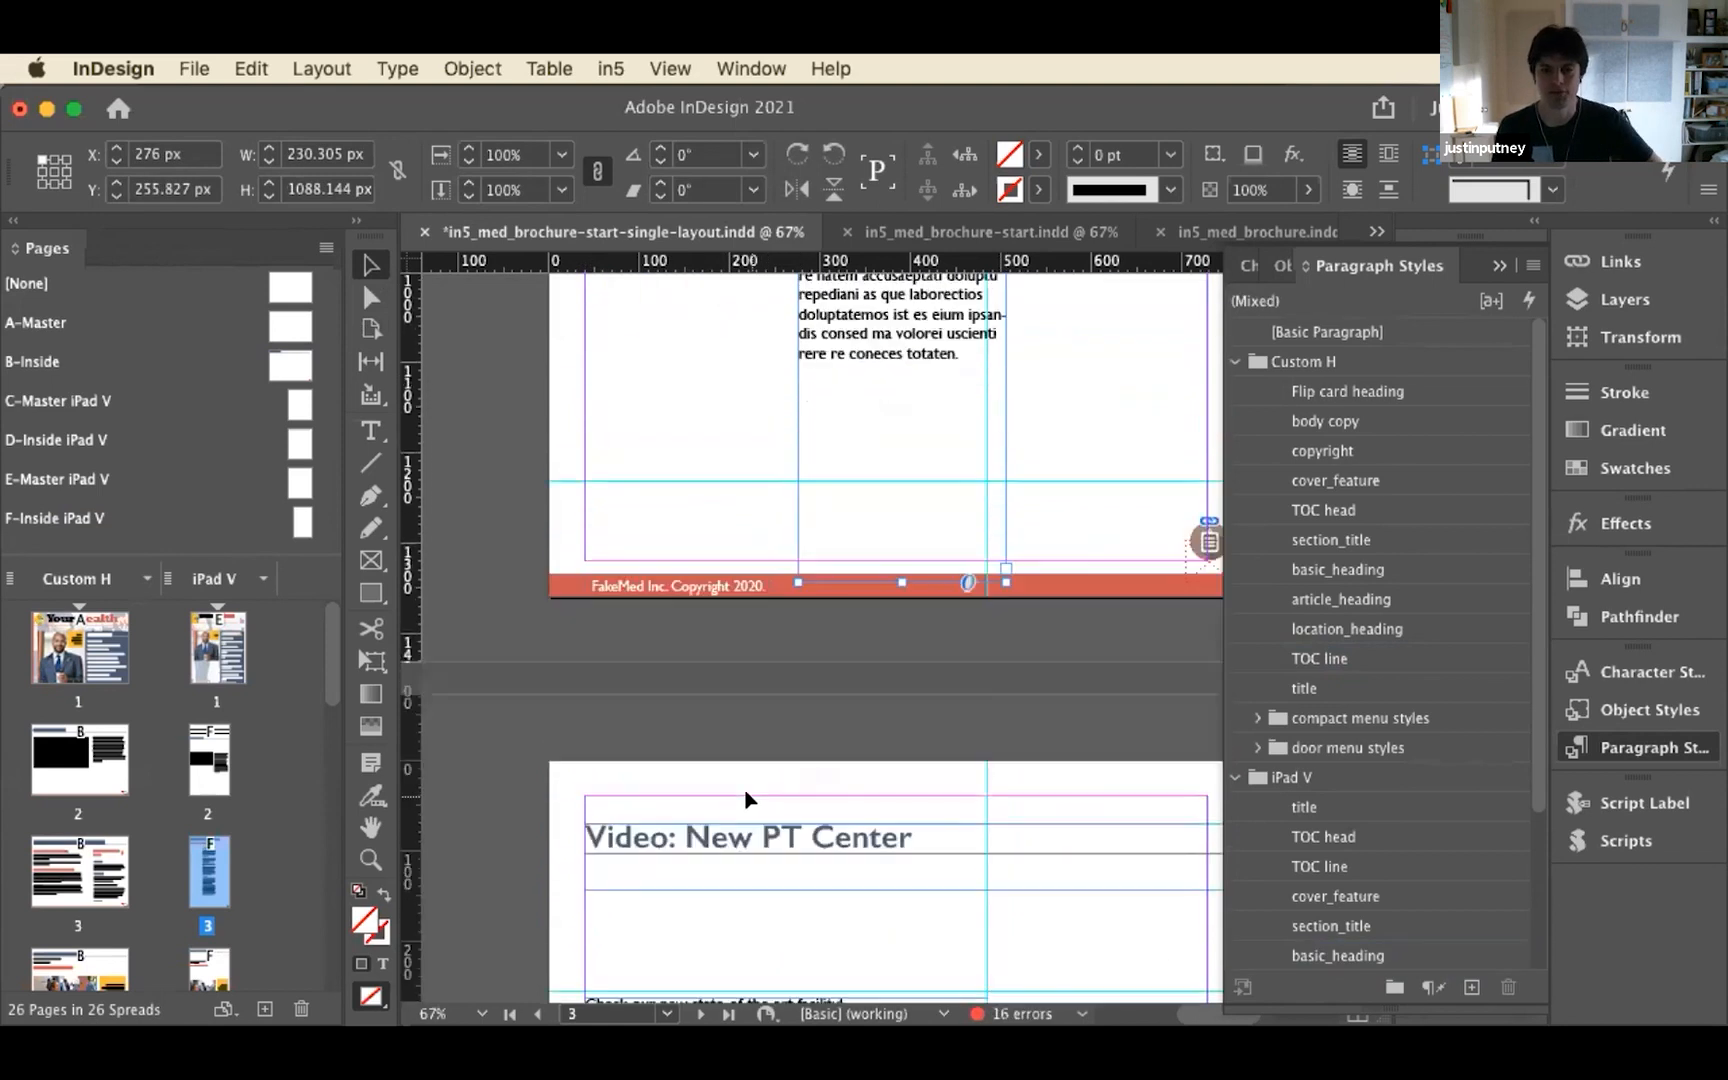
pyautogui.scroll(6, 744, 795)
pyautogui.scroll(10, 742, 800)
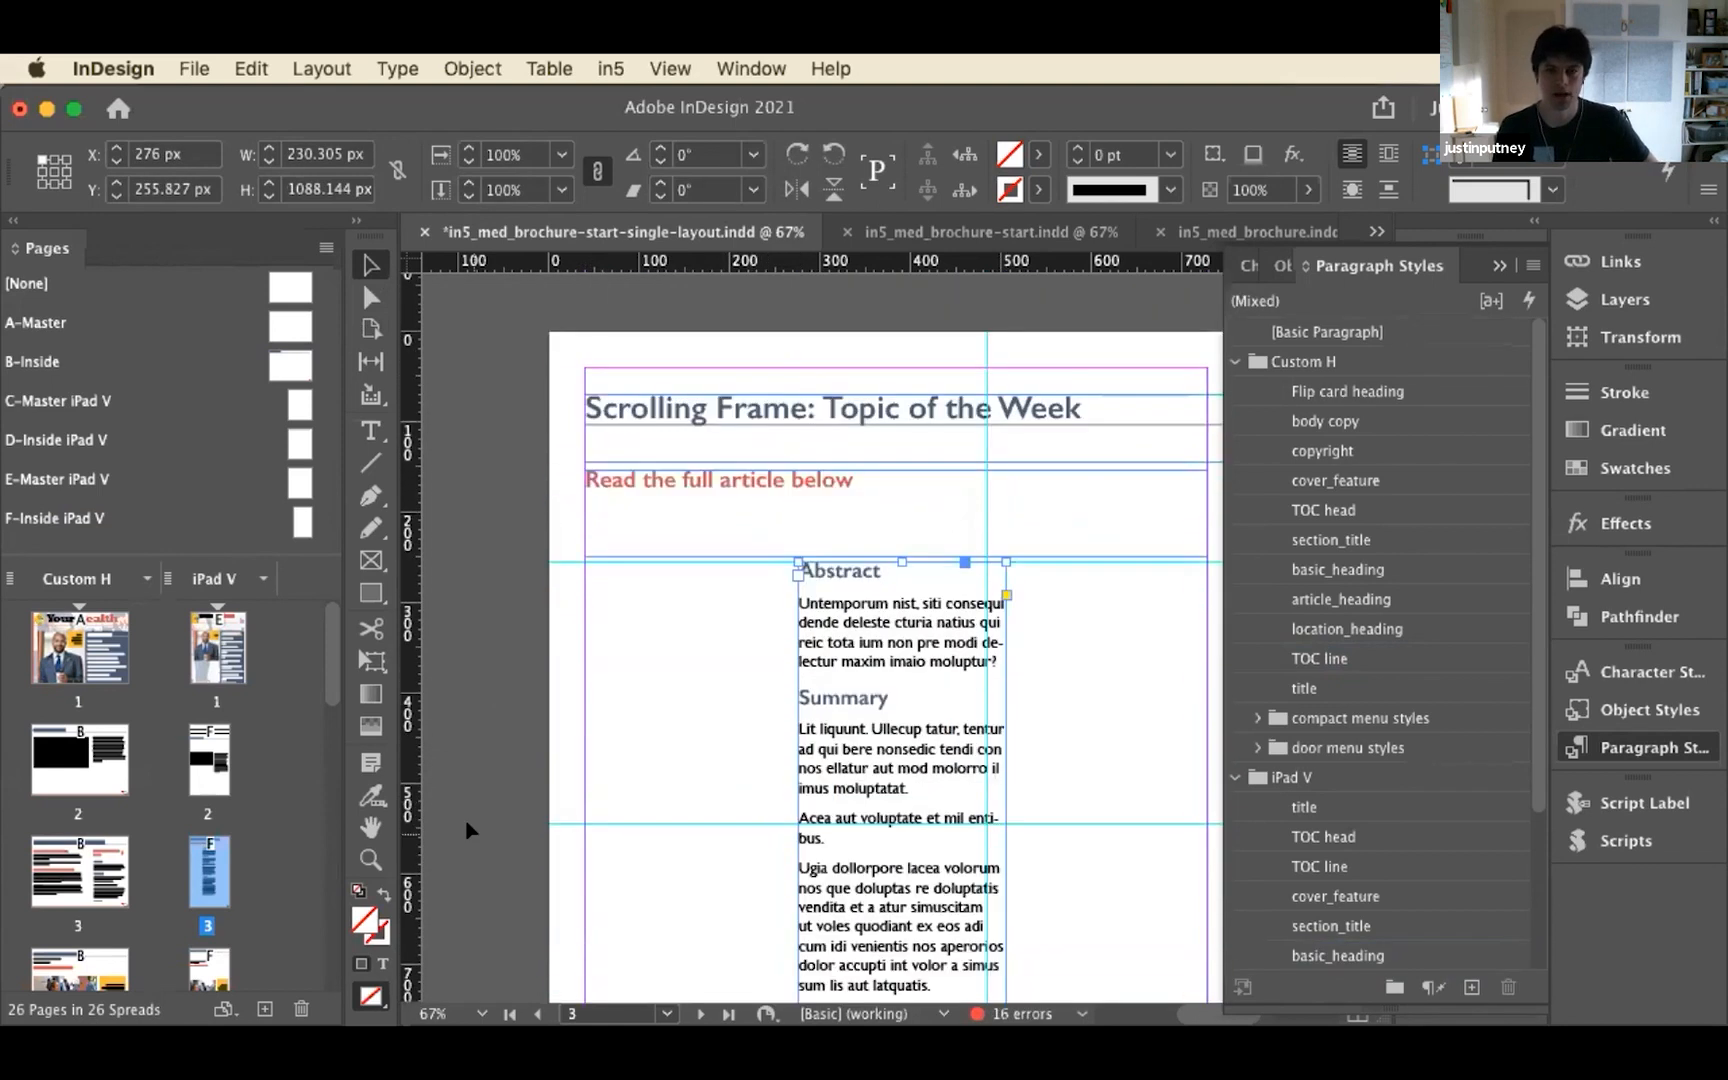
pyautogui.click(508, 737)
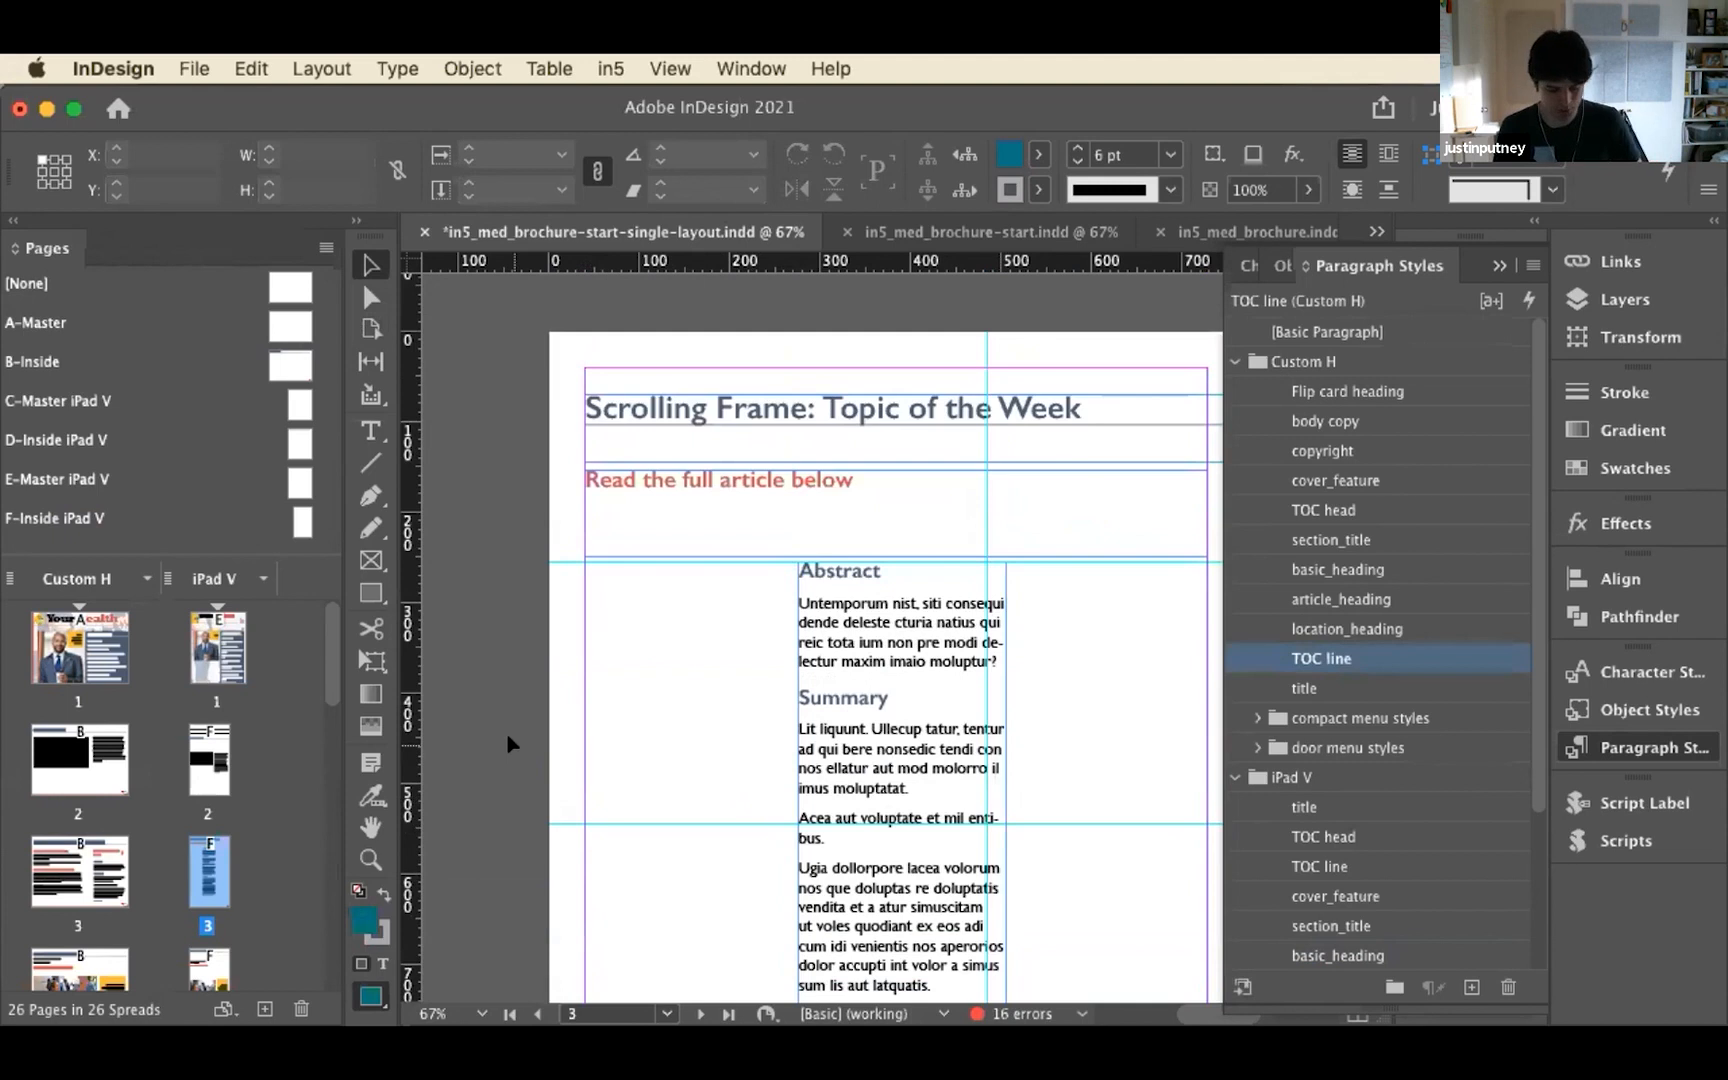
# Zoom out to 25% and compare page 3 with the neighbouring pages of the iPad V layout
pyautogui.press('super+minus')
pyautogui.press('super+minus')
pyautogui.press('super+minus')
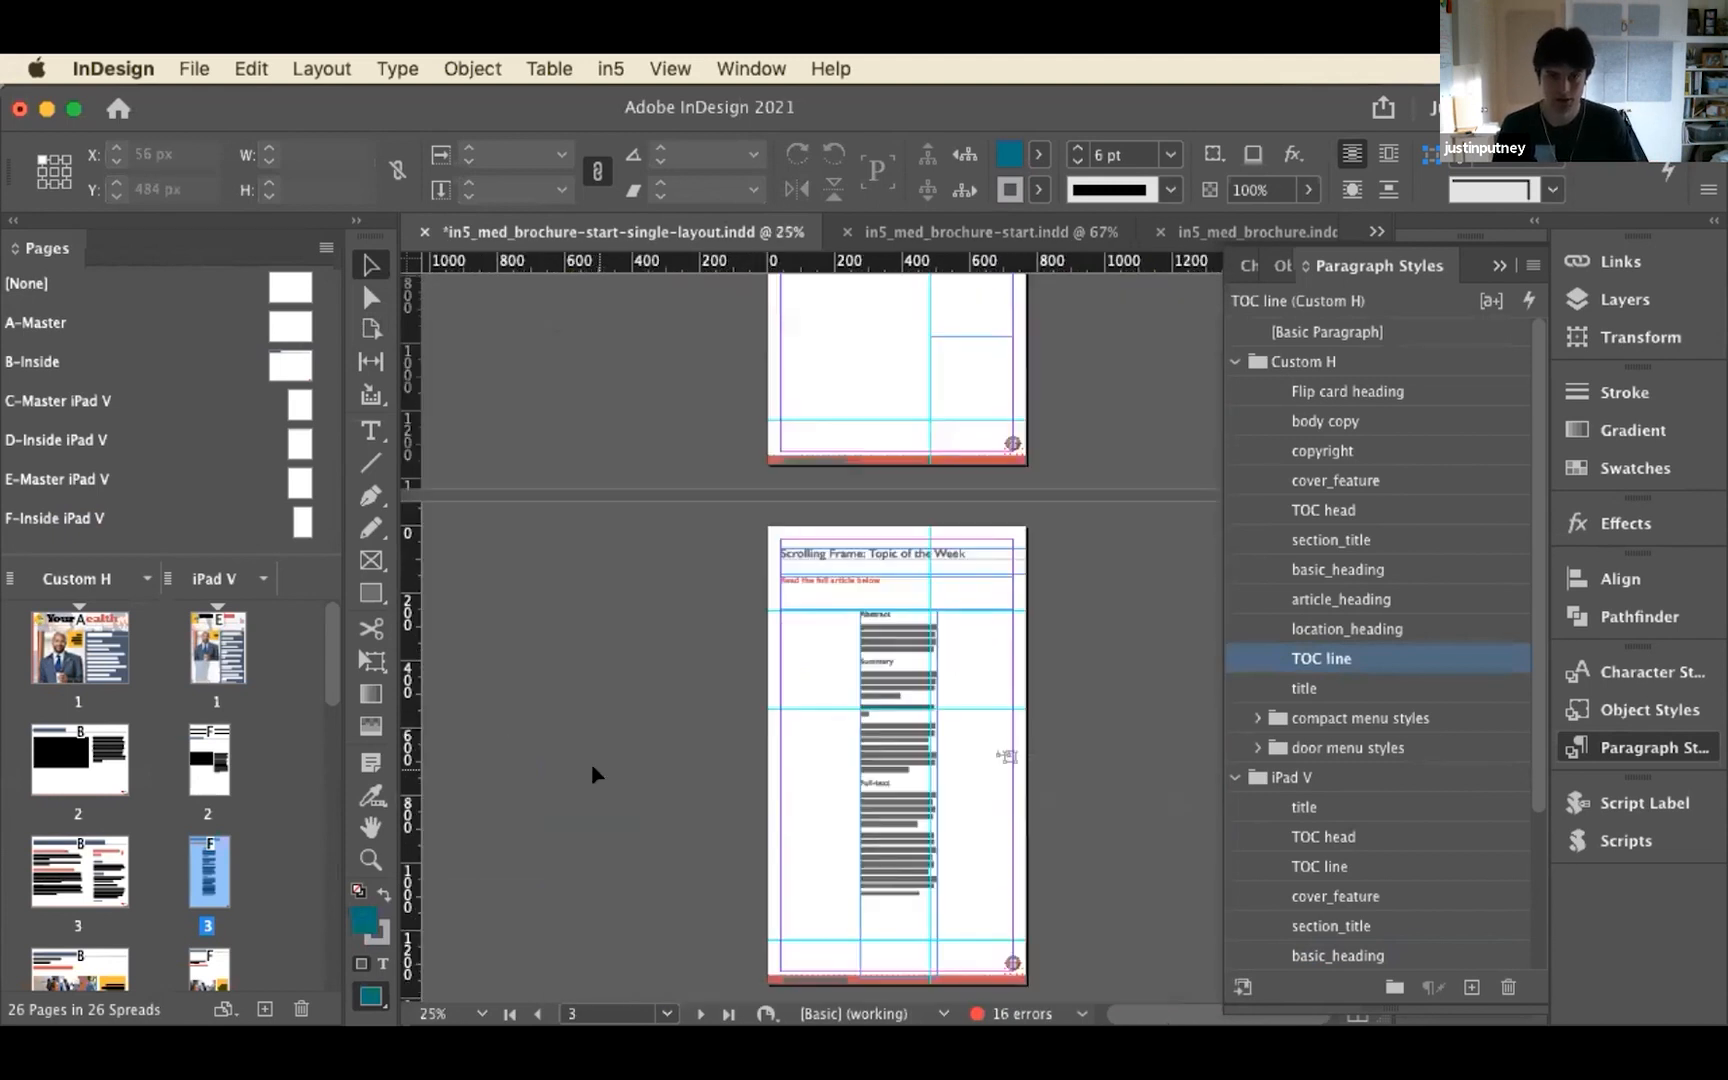
pyautogui.scroll(-10, 653, 698)
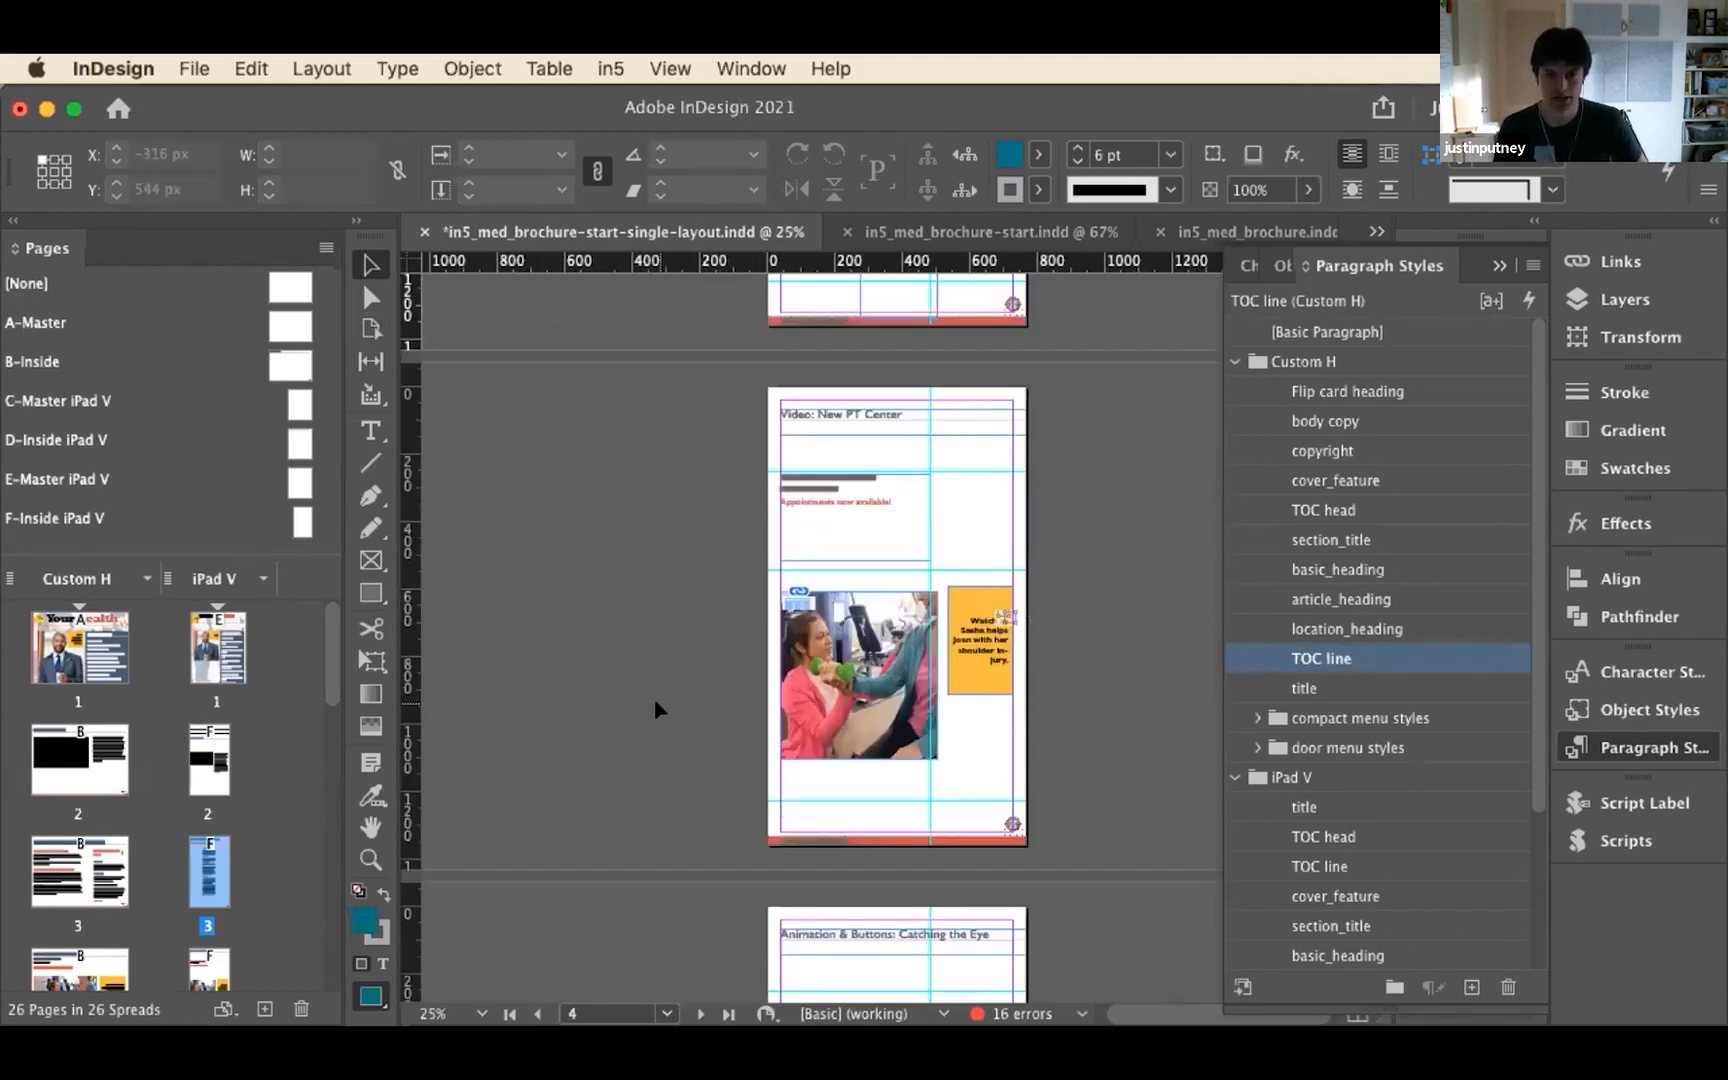
pyautogui.scroll(15, 653, 698)
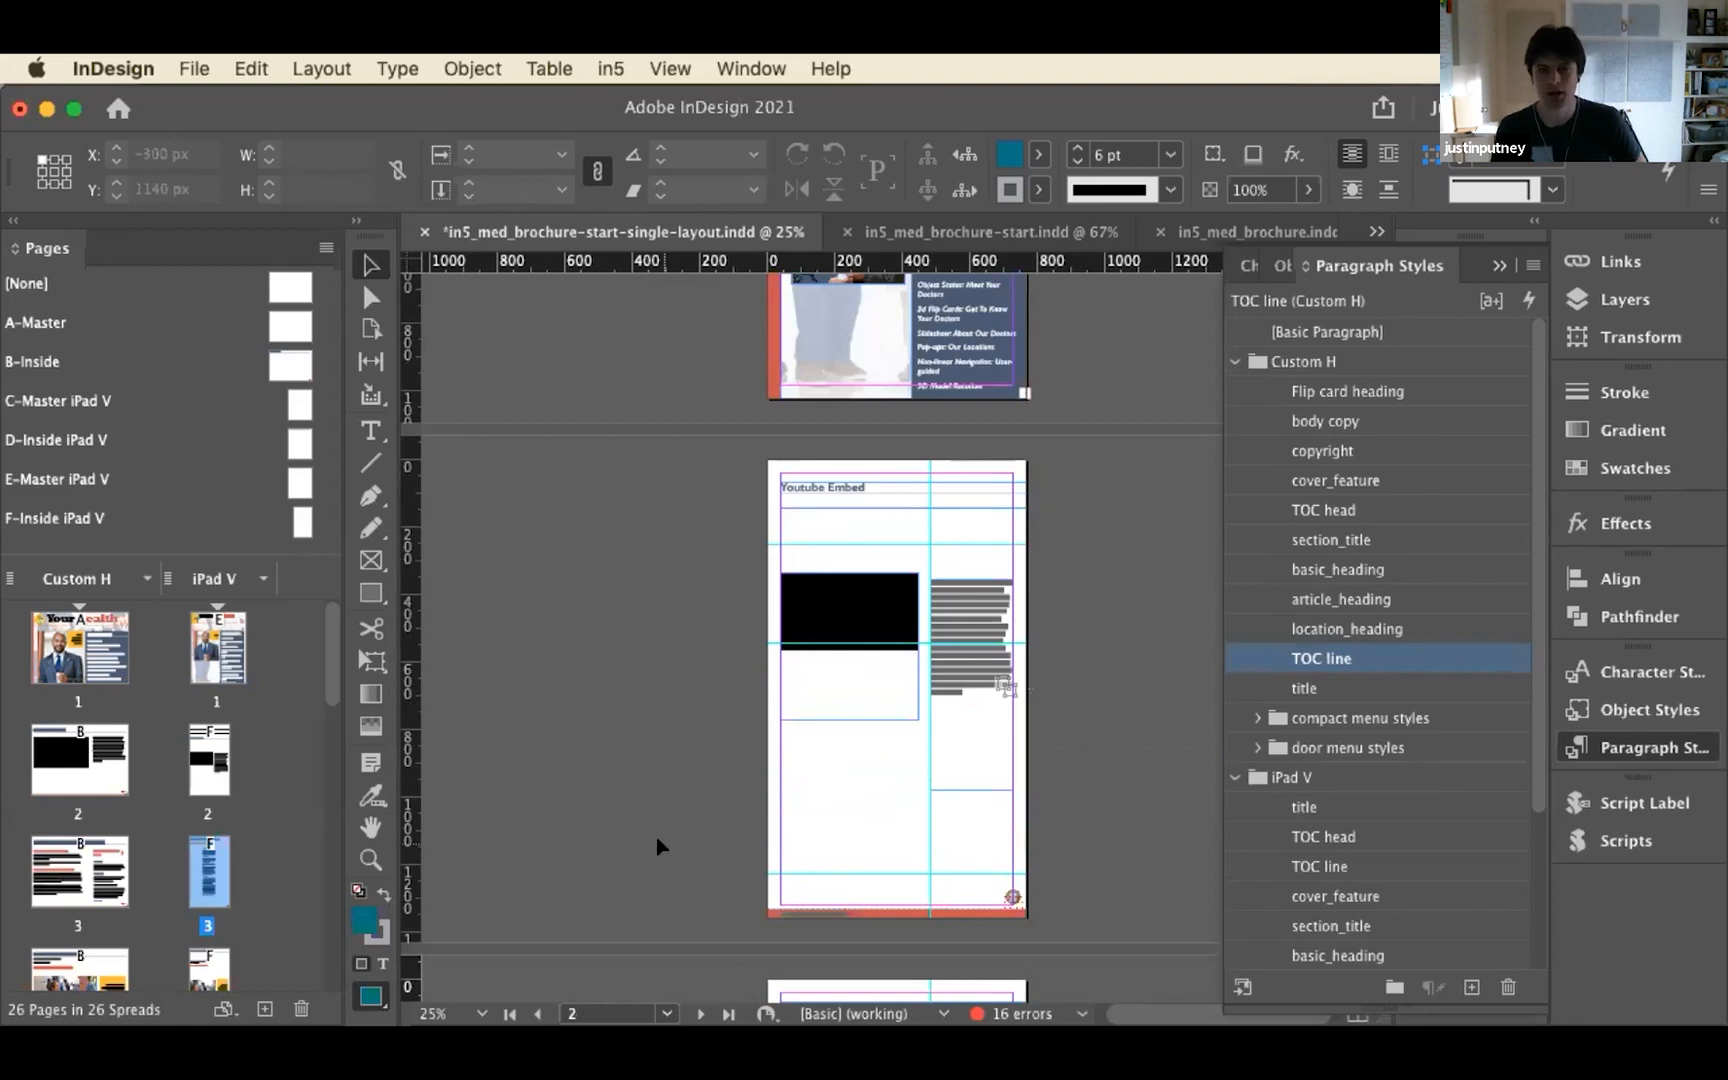
pyautogui.scroll(-7, 657, 847)
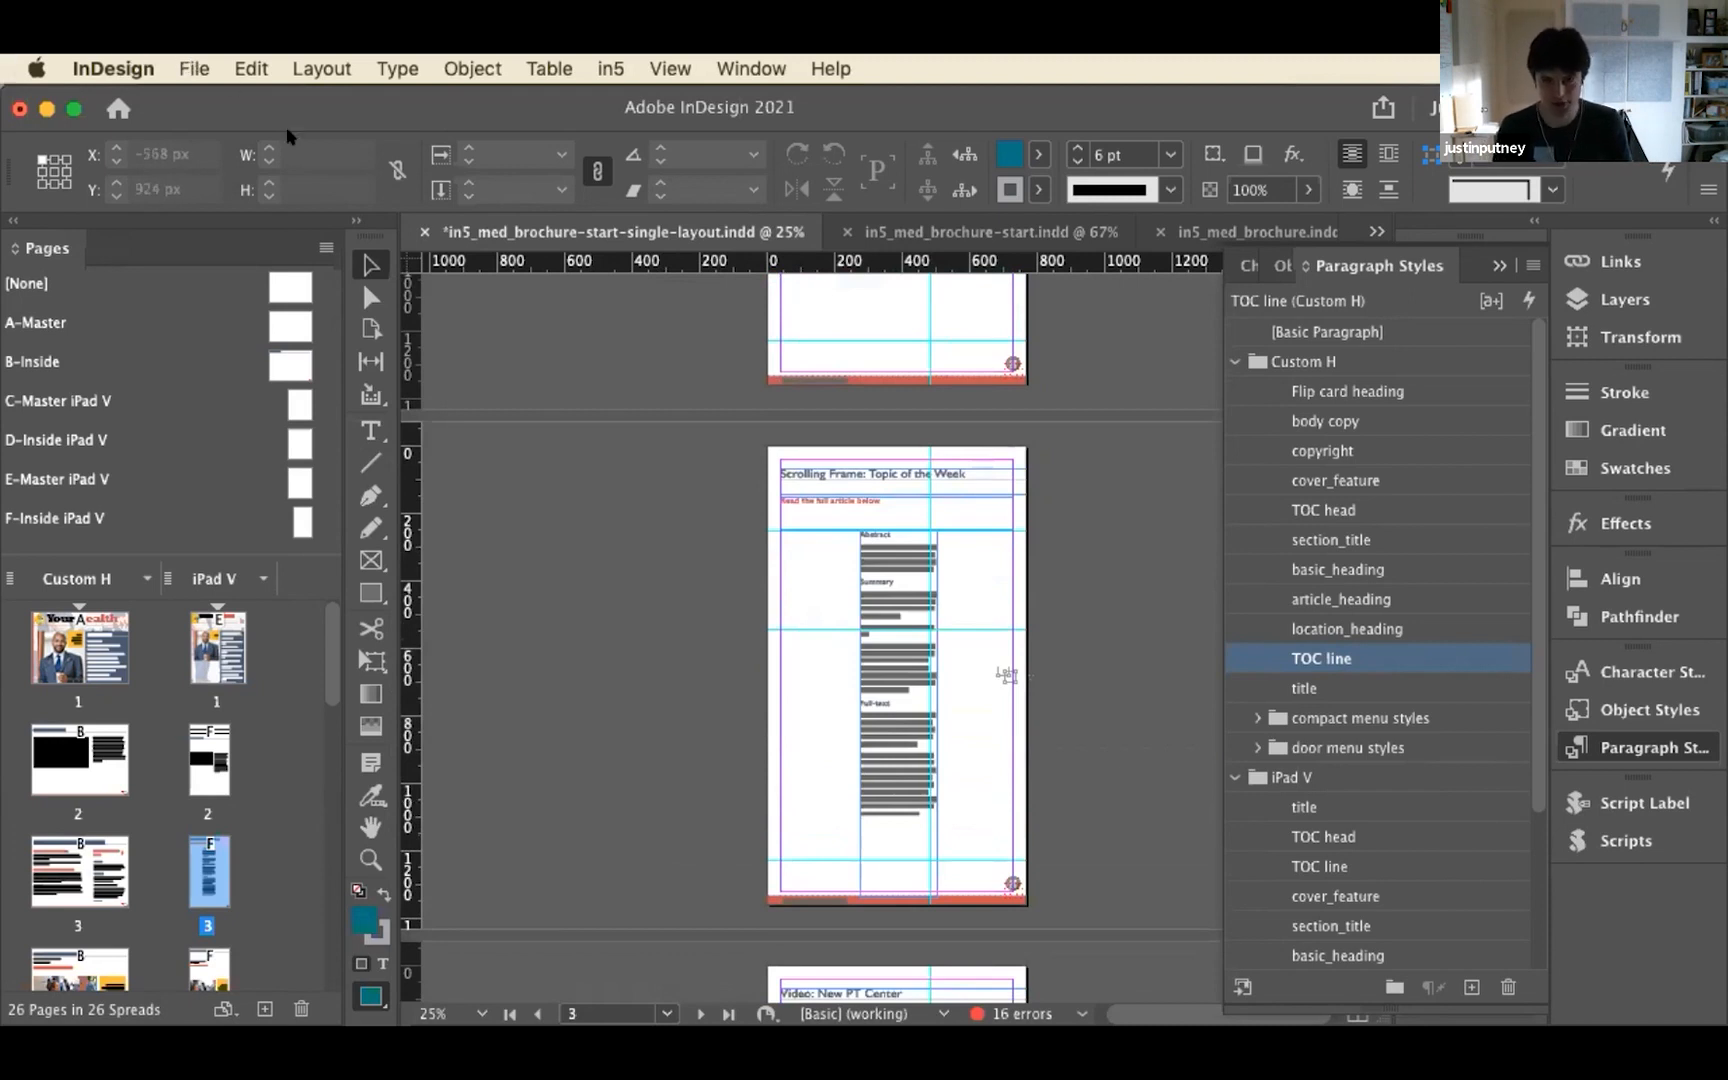
# Undo the height and frame-position changes on iPad V page 3, keeping the pasted article frame at about X 269 px, Y 255 px
pyautogui.press('super+z')
pyautogui.press('super+z')
pyautogui.press('super+z')
pyautogui.press('super+z')
pyautogui.press('super+z')
pyautogui.press('super+z')
pyautogui.press('super+z')
pyautogui.press('super+z')
pyautogui.press('super+z')
pyautogui.press('super+z')
pyautogui.press('super+z')
pyautogui.press('super+z')
pyautogui.press('super+z')
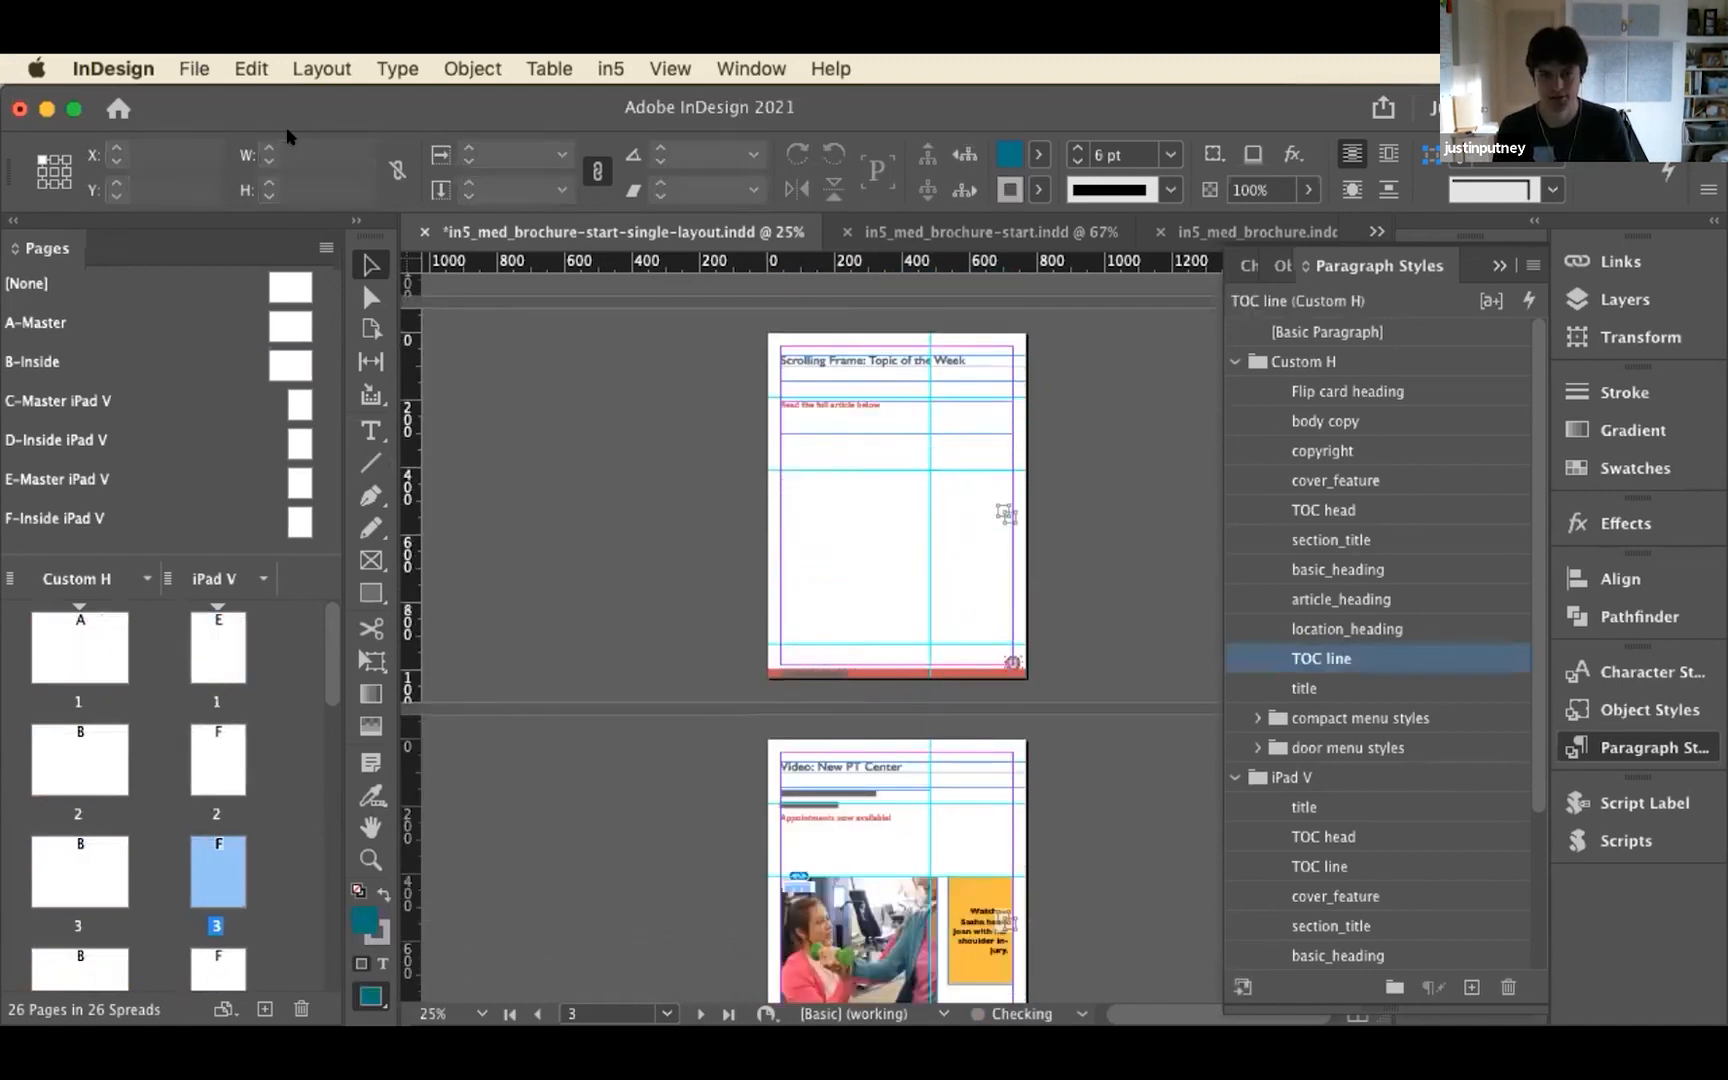
pyautogui.press('super+shift+z')
pyautogui.press('super+shift+z')
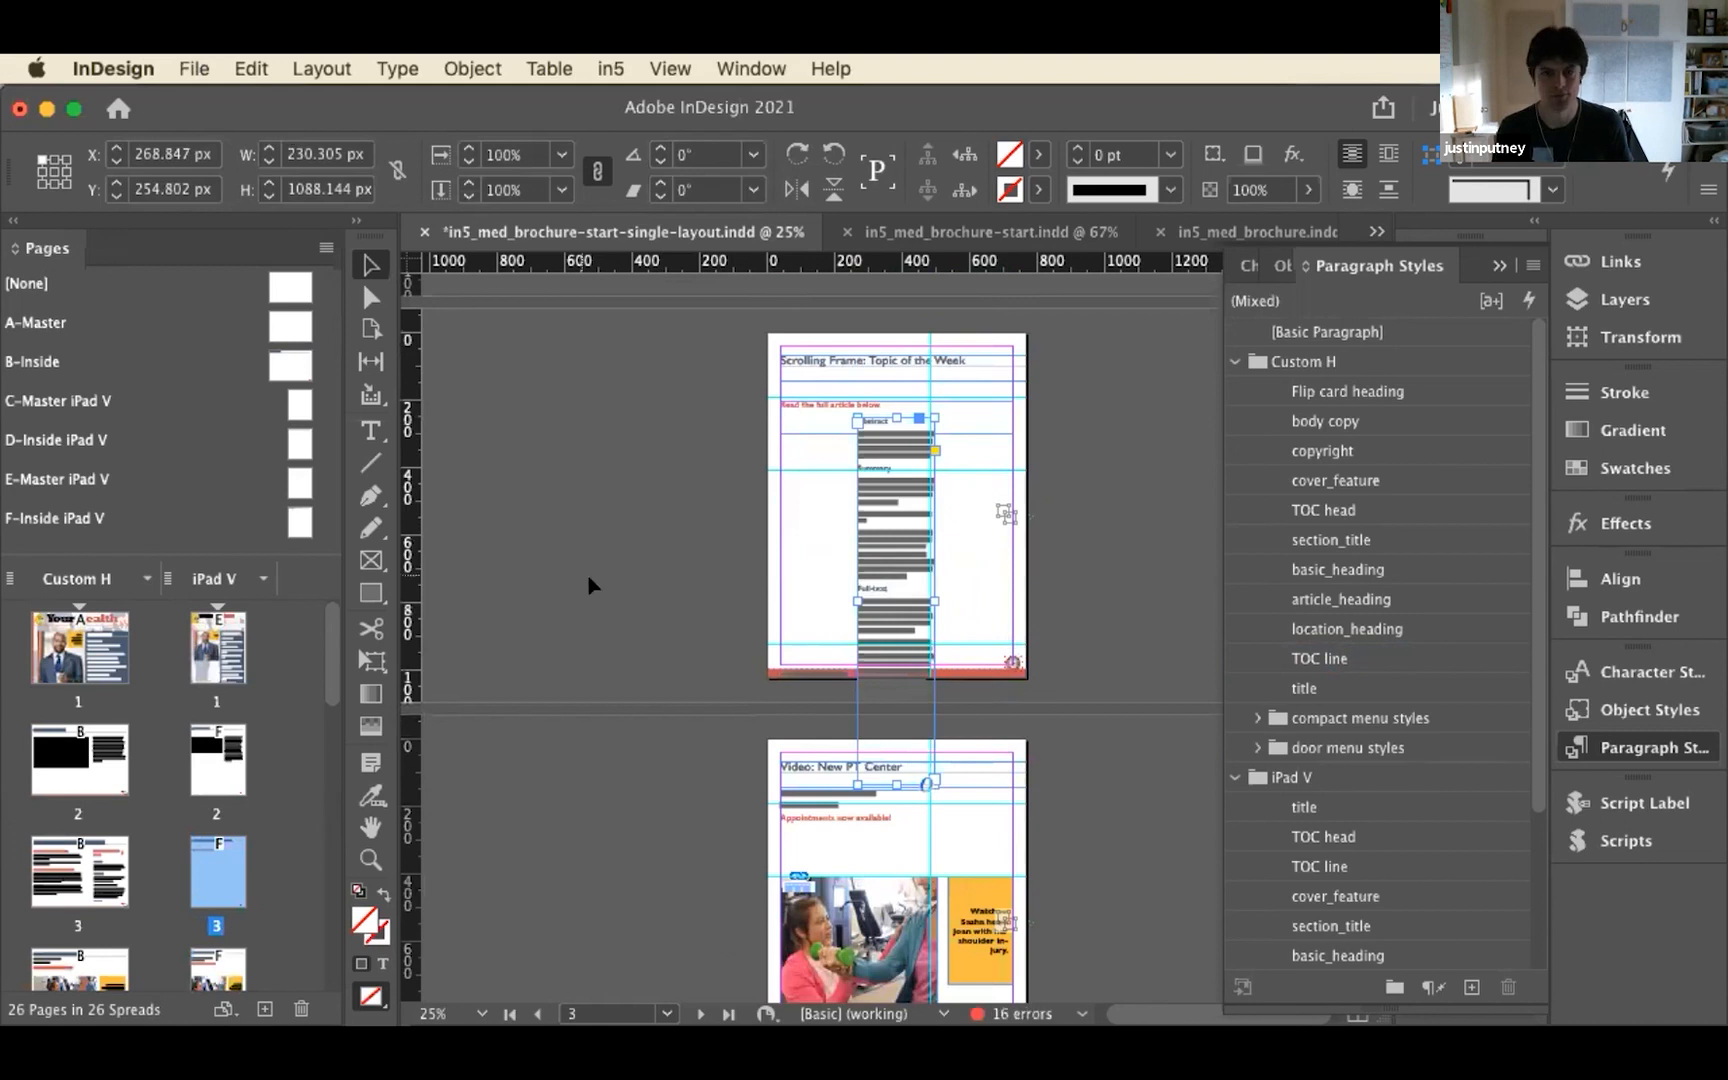
pyautogui.click(587, 574)
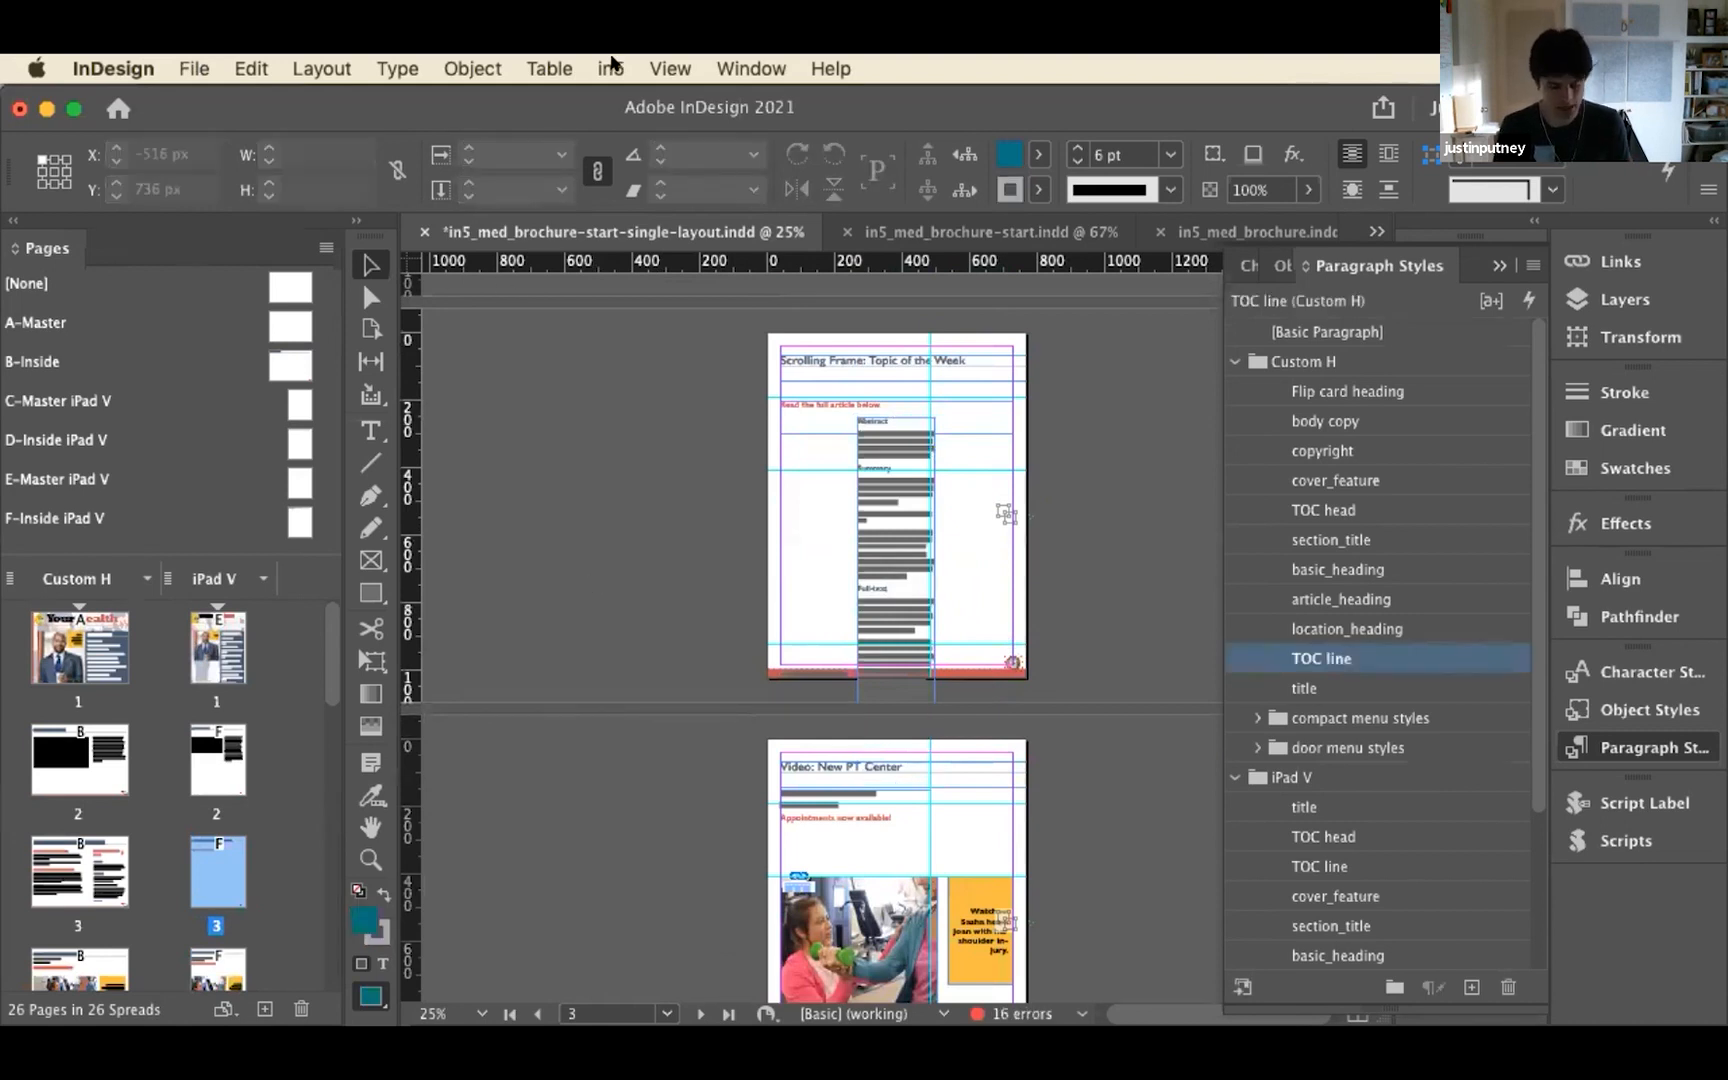
# Review the Page Format choices in the in5 HTML5 export settings without exporting
pyautogui.click(611, 68)
pyautogui.click(700, 124)
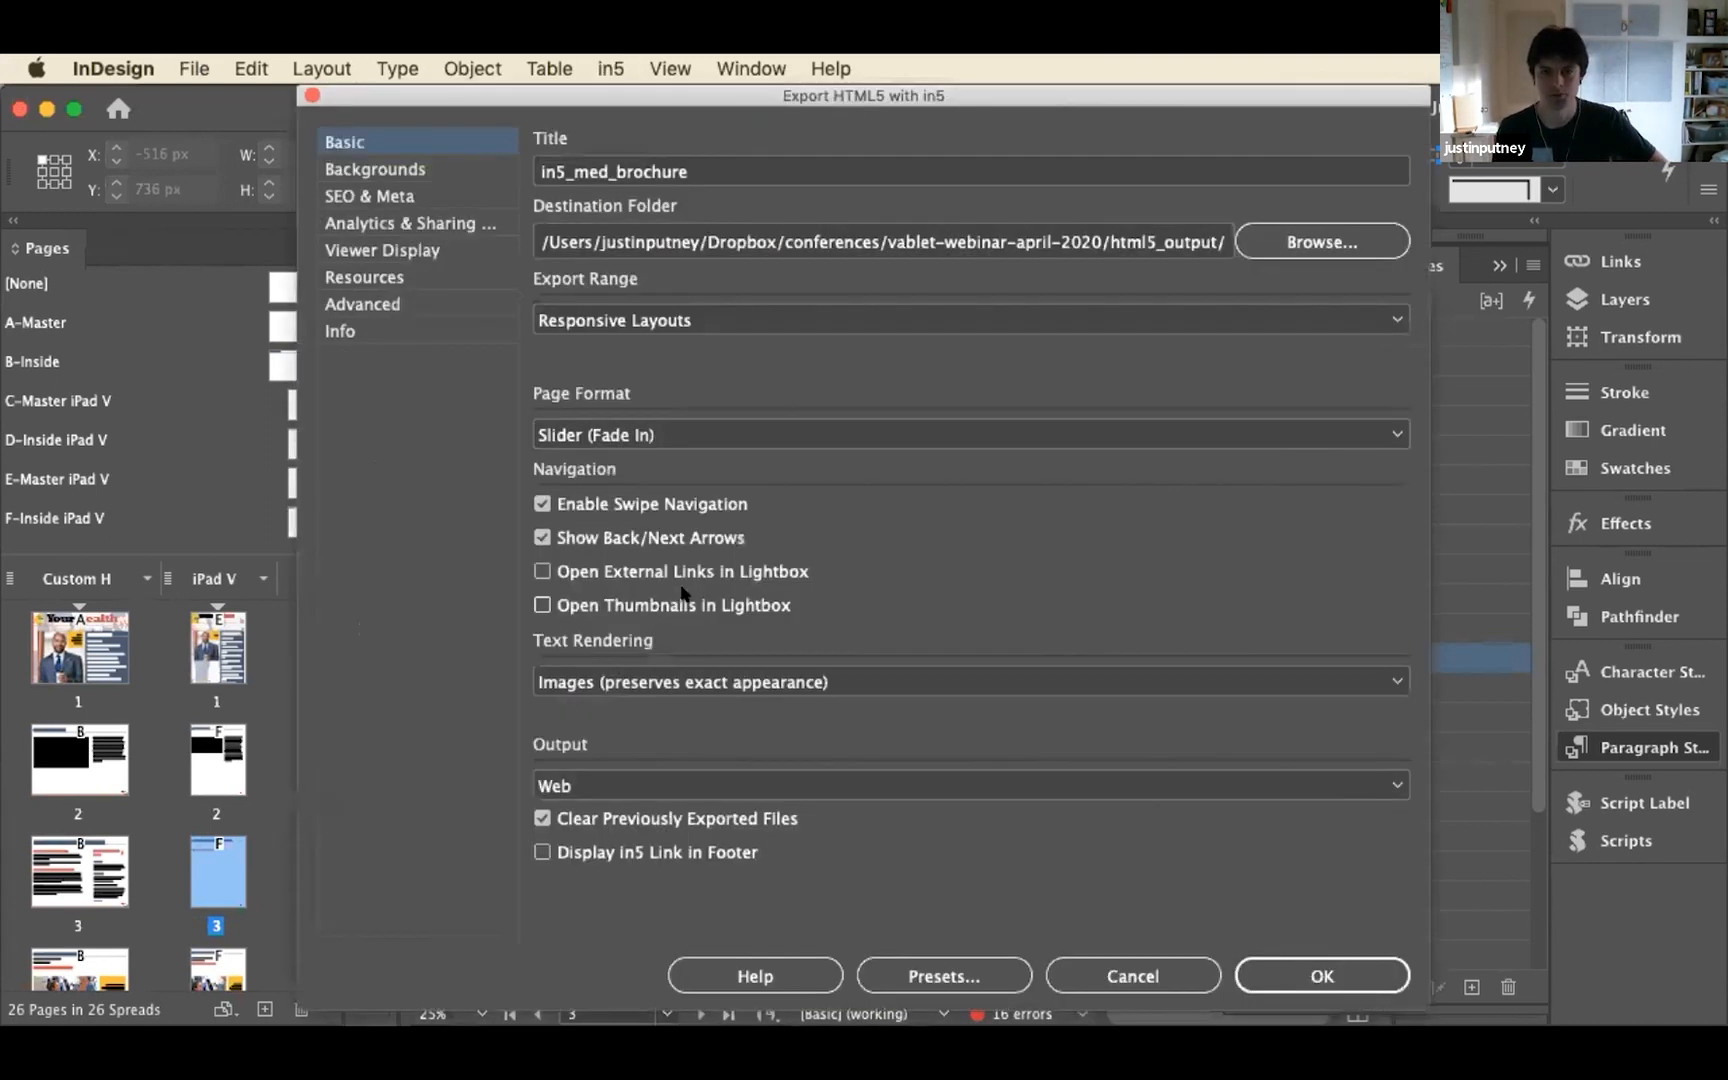
pyautogui.click(714, 436)
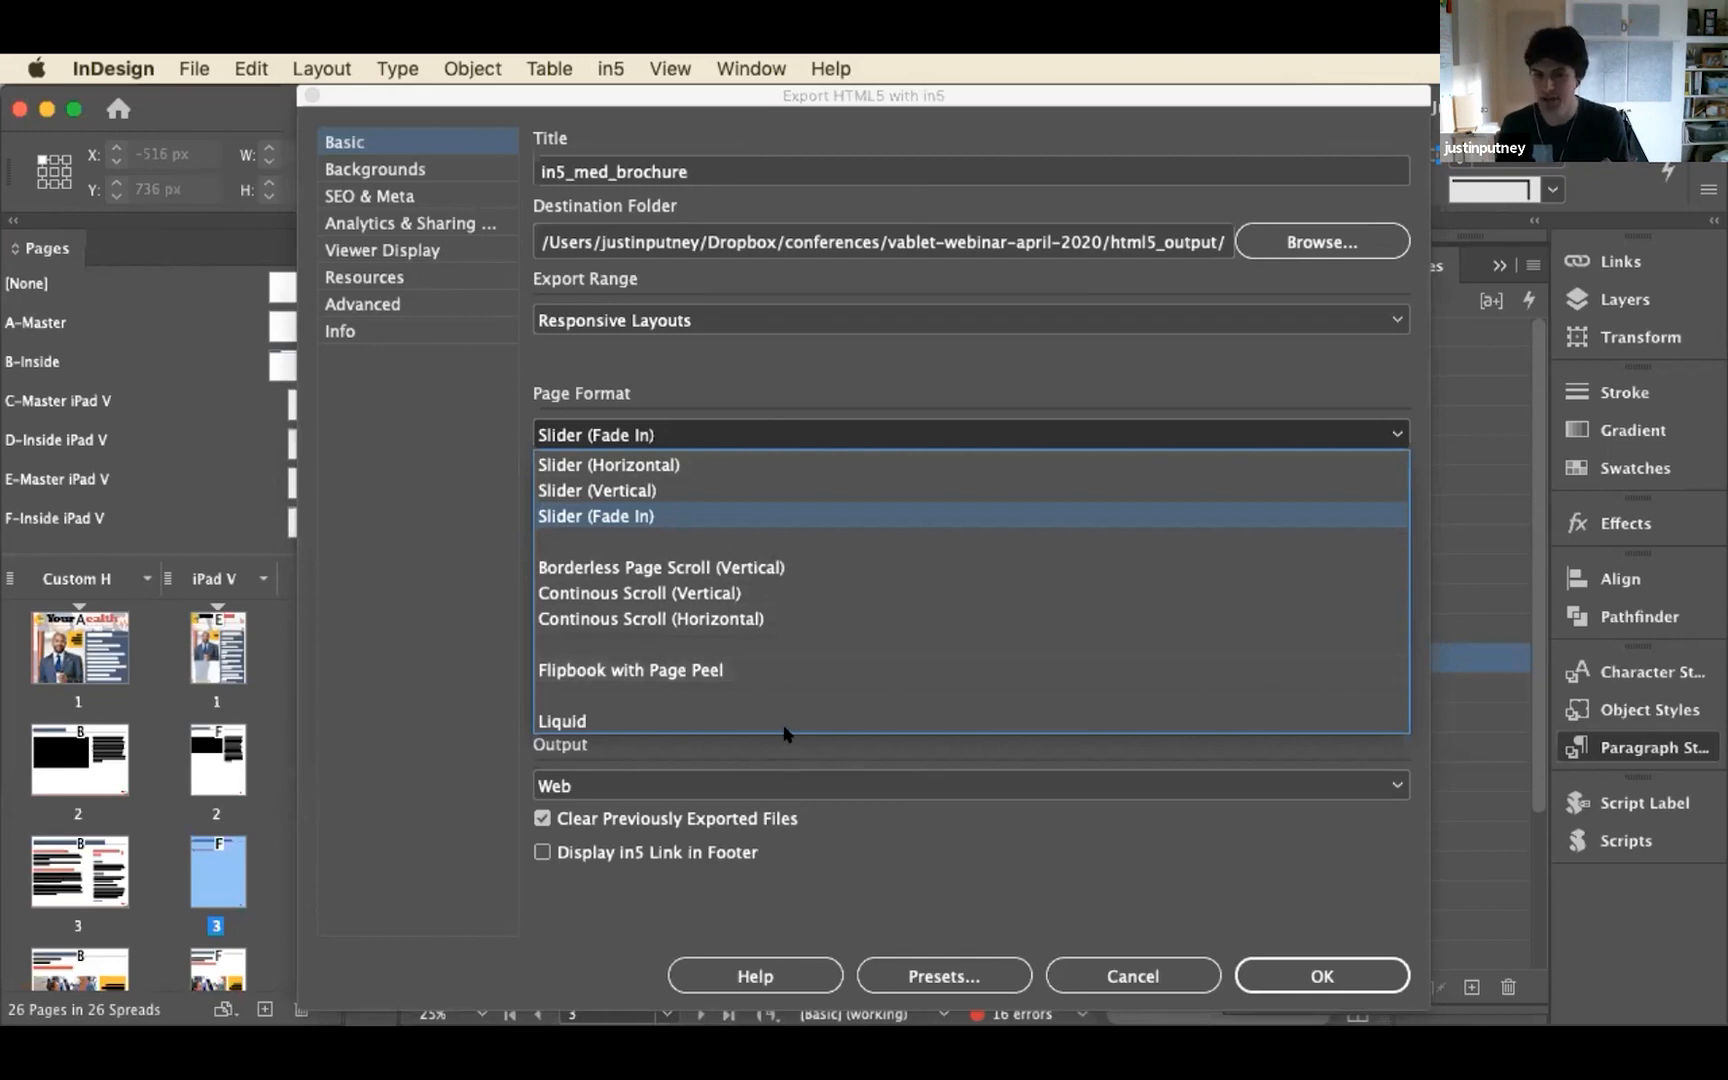
pyautogui.click(1018, 860)
pyautogui.click(1134, 972)
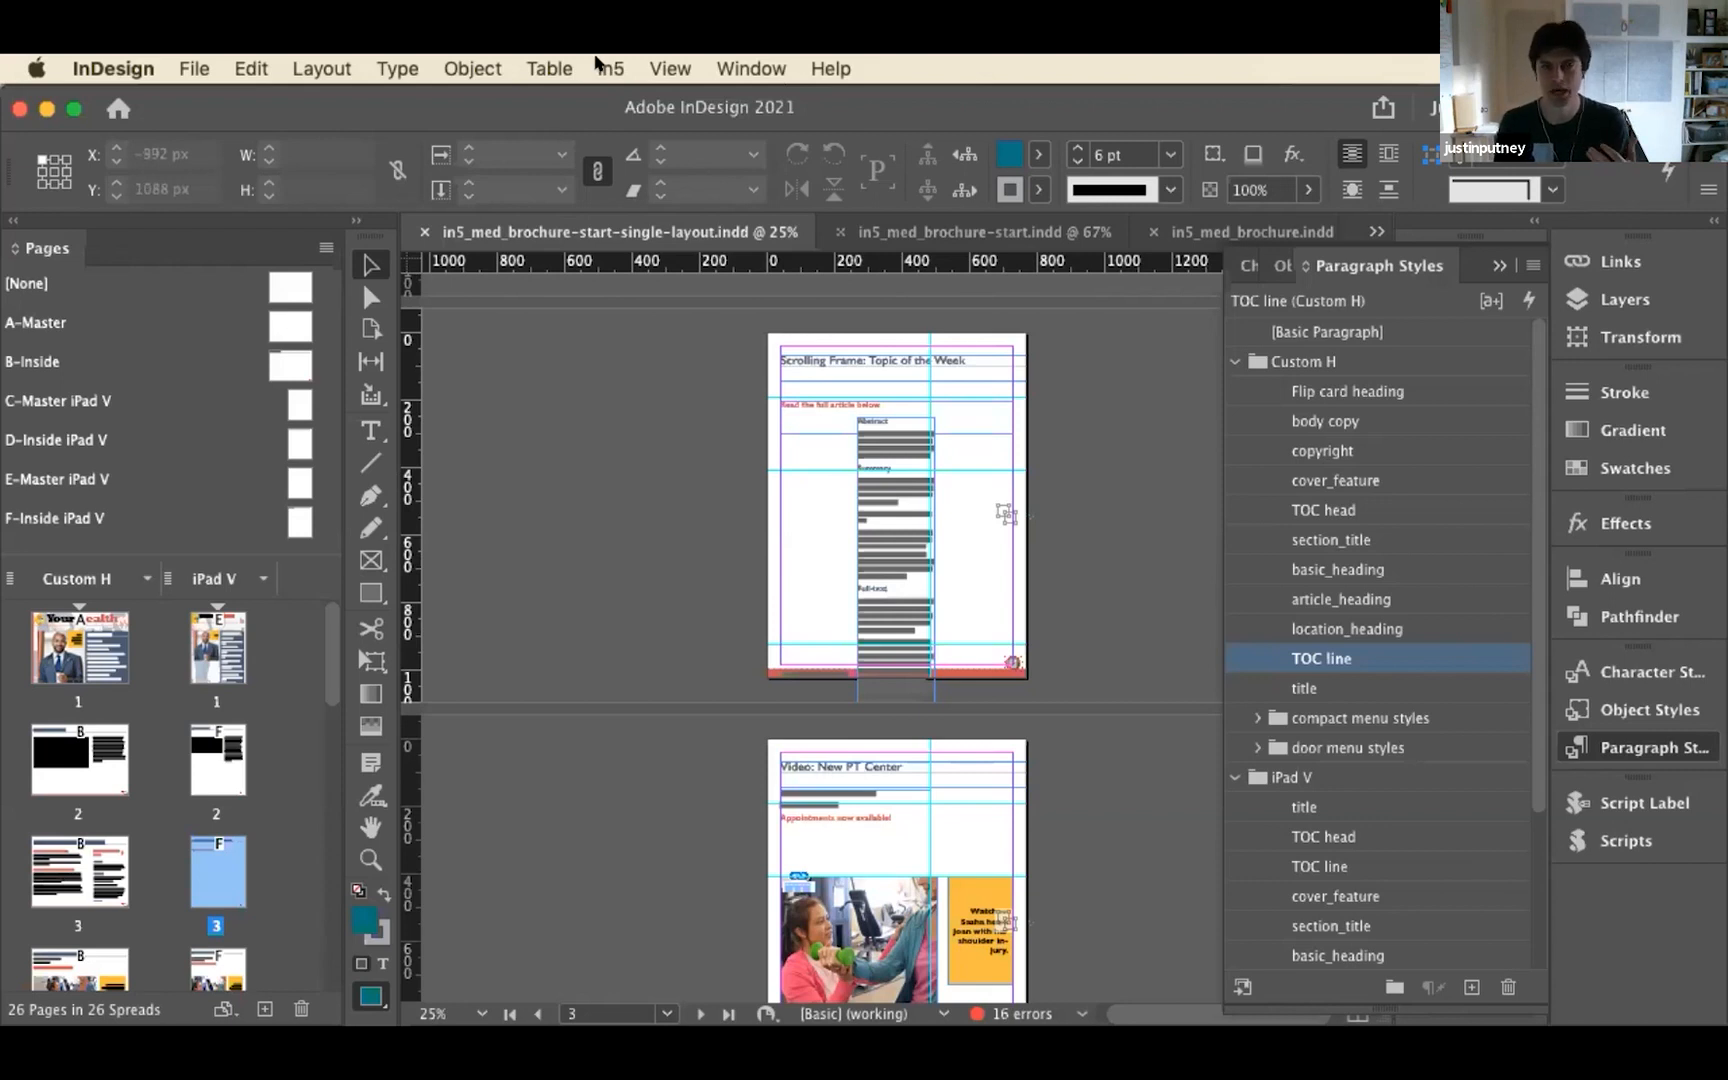
# View the project types offered by the in5 Easy Export Wizard and close it without exporting
pyautogui.click(610, 68)
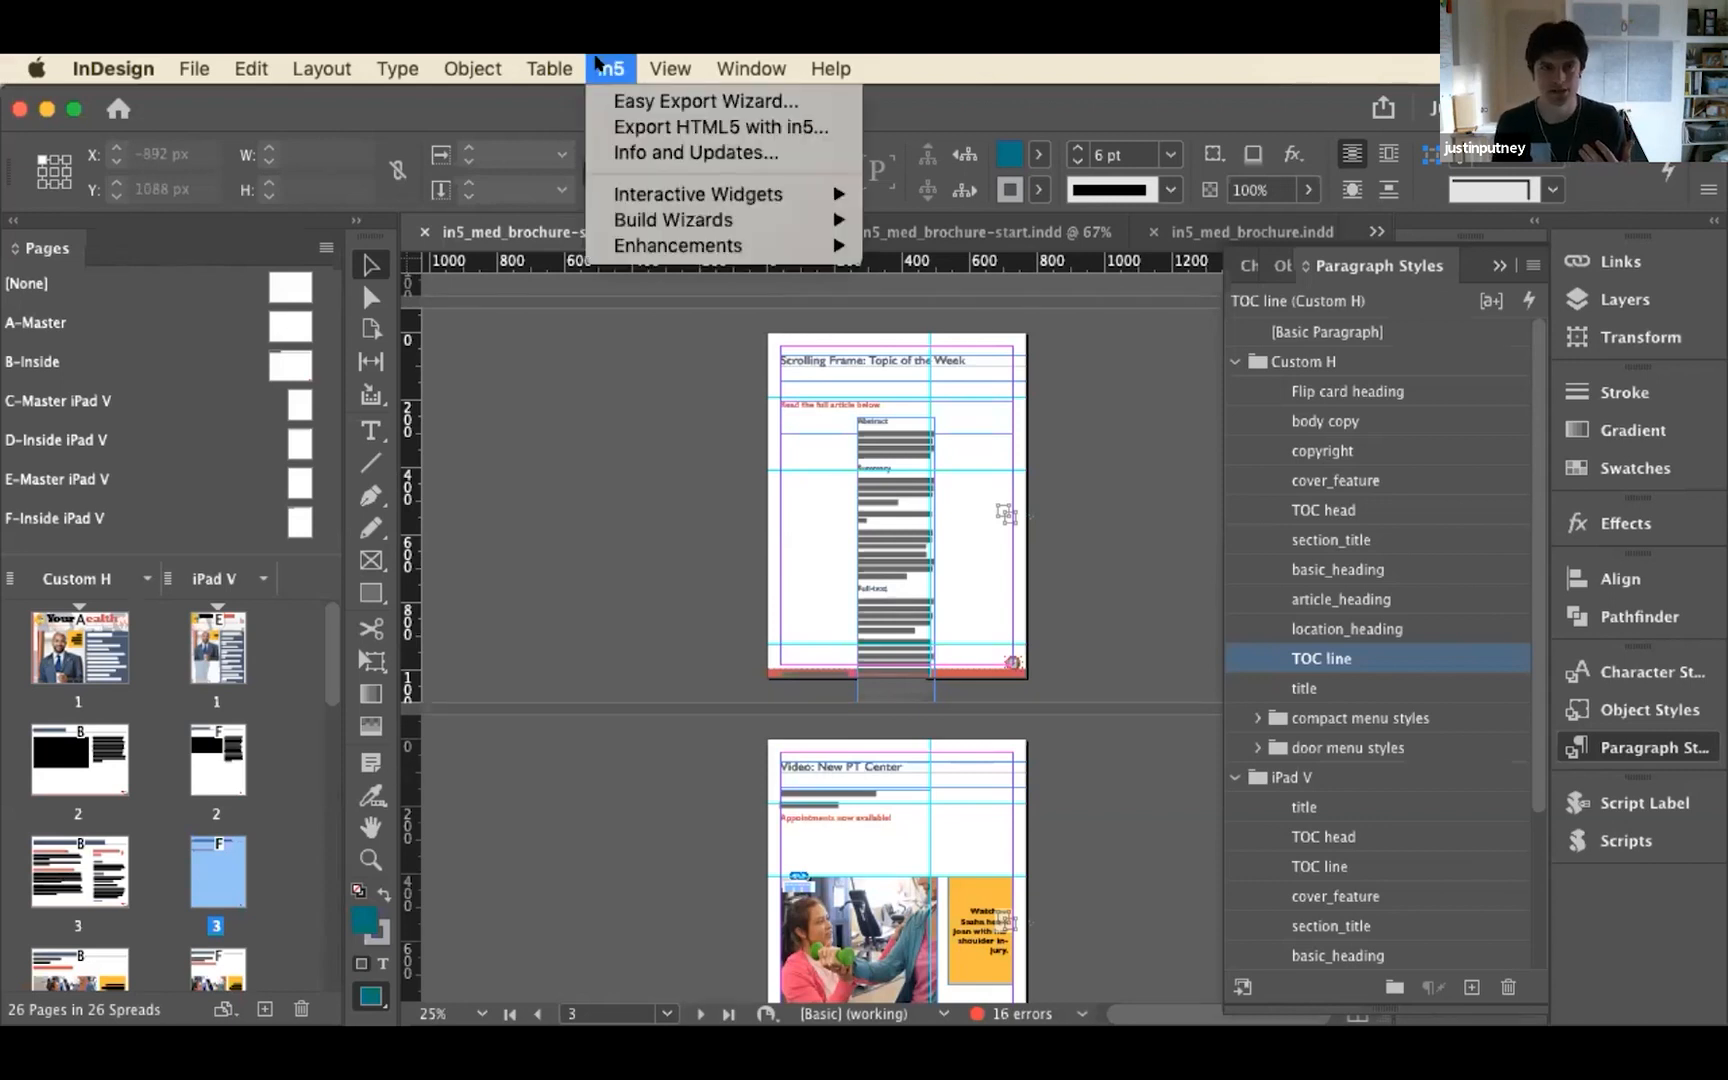
pyautogui.click(621, 103)
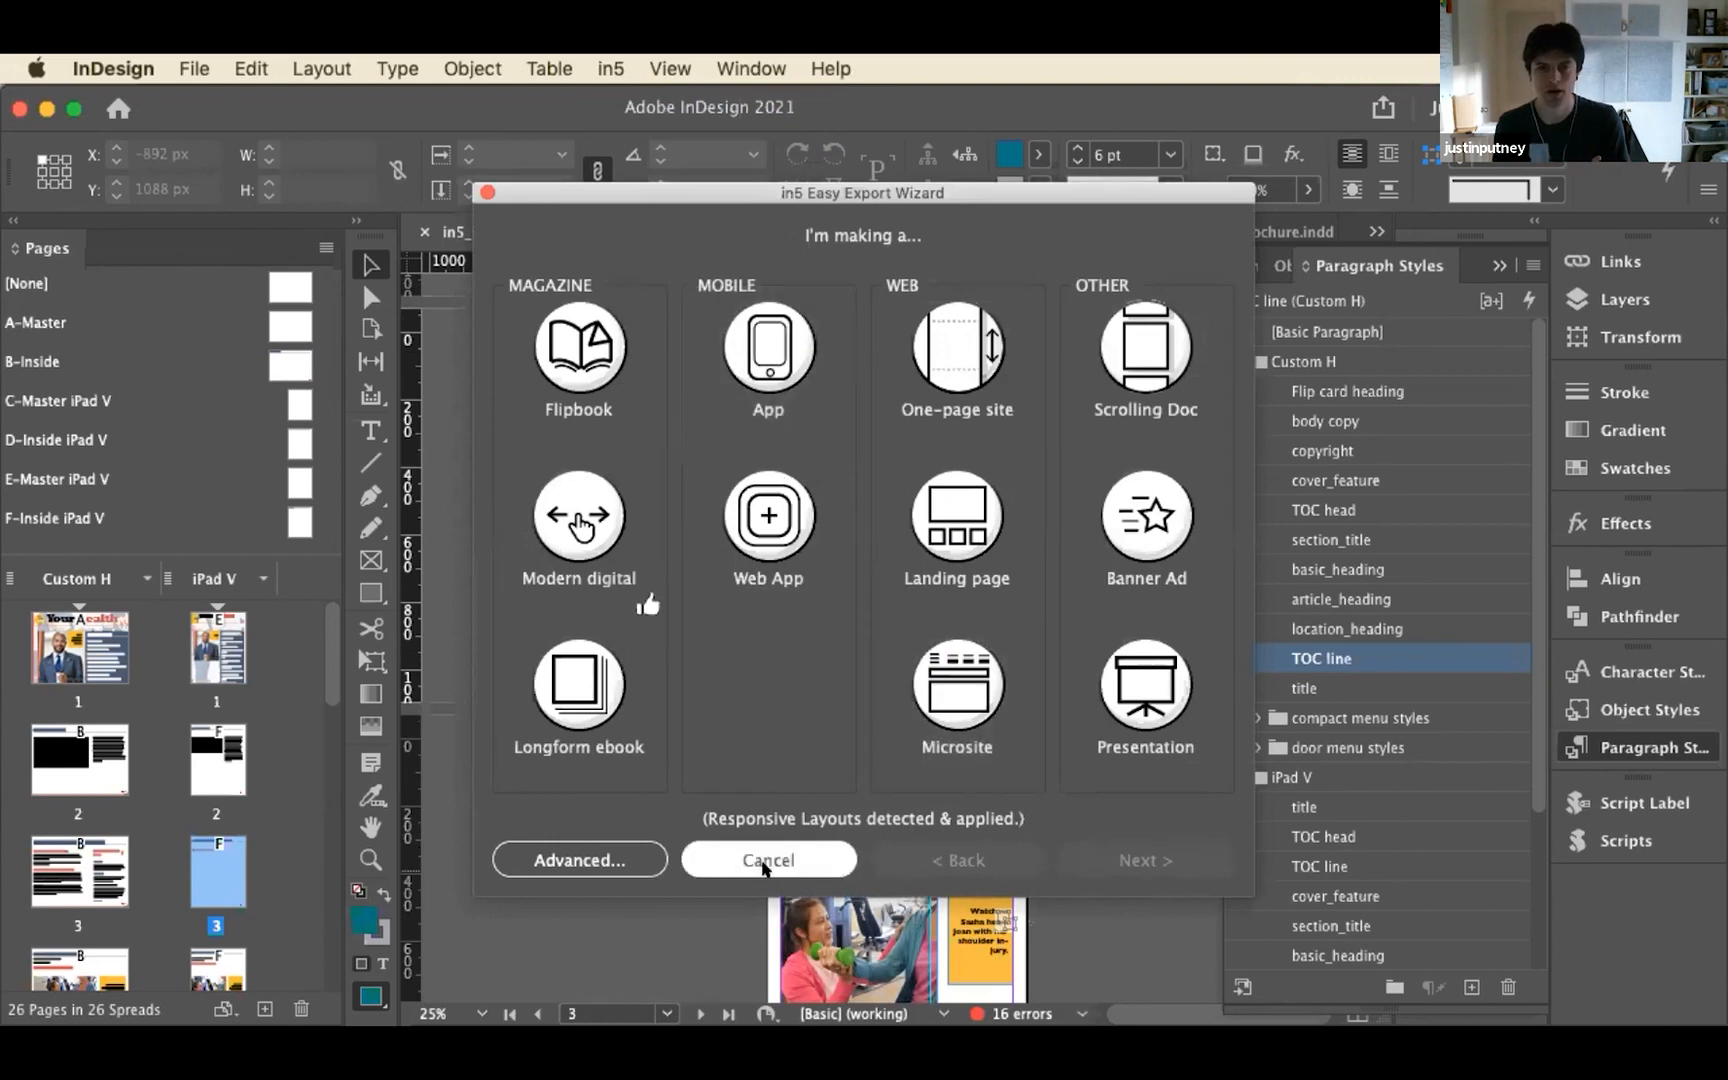
pyautogui.click(766, 860)
# Check the Export Range choices in the in5 HTML5 export settings, keeping Responsive Layouts, and leave without exporting
pyautogui.click(612, 68)
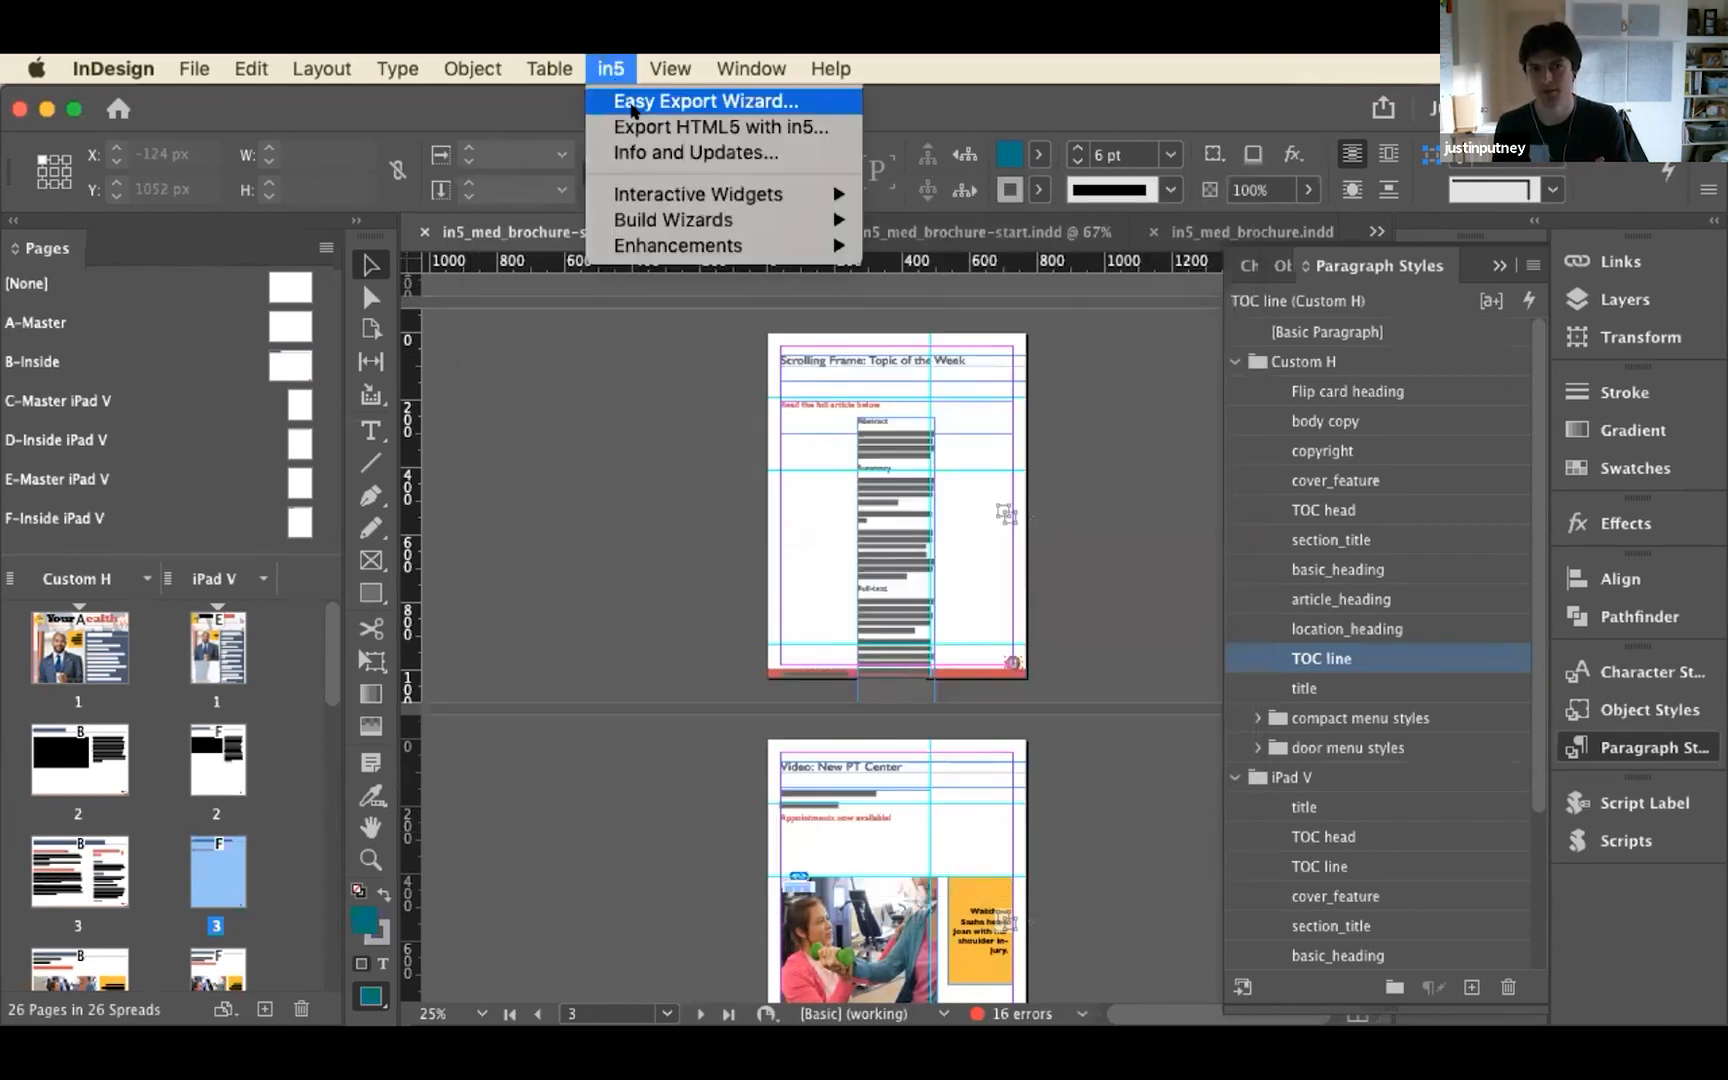
pyautogui.click(634, 122)
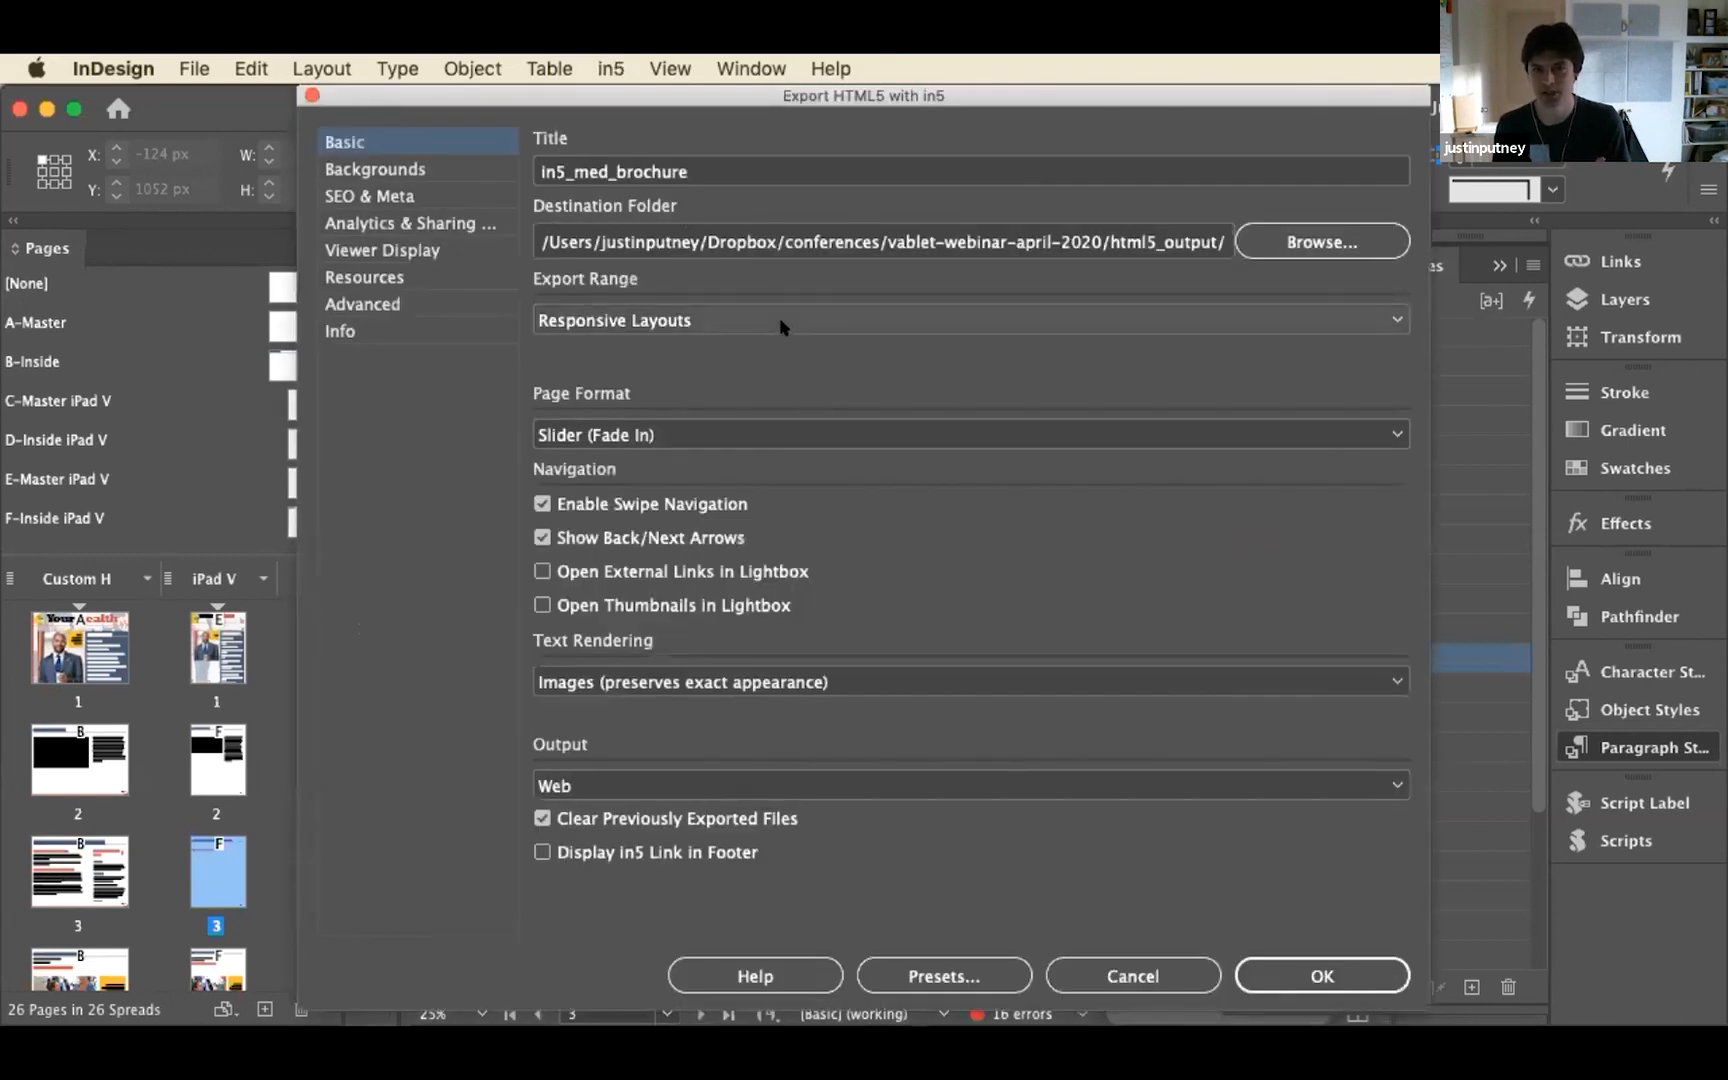
pyautogui.click(781, 327)
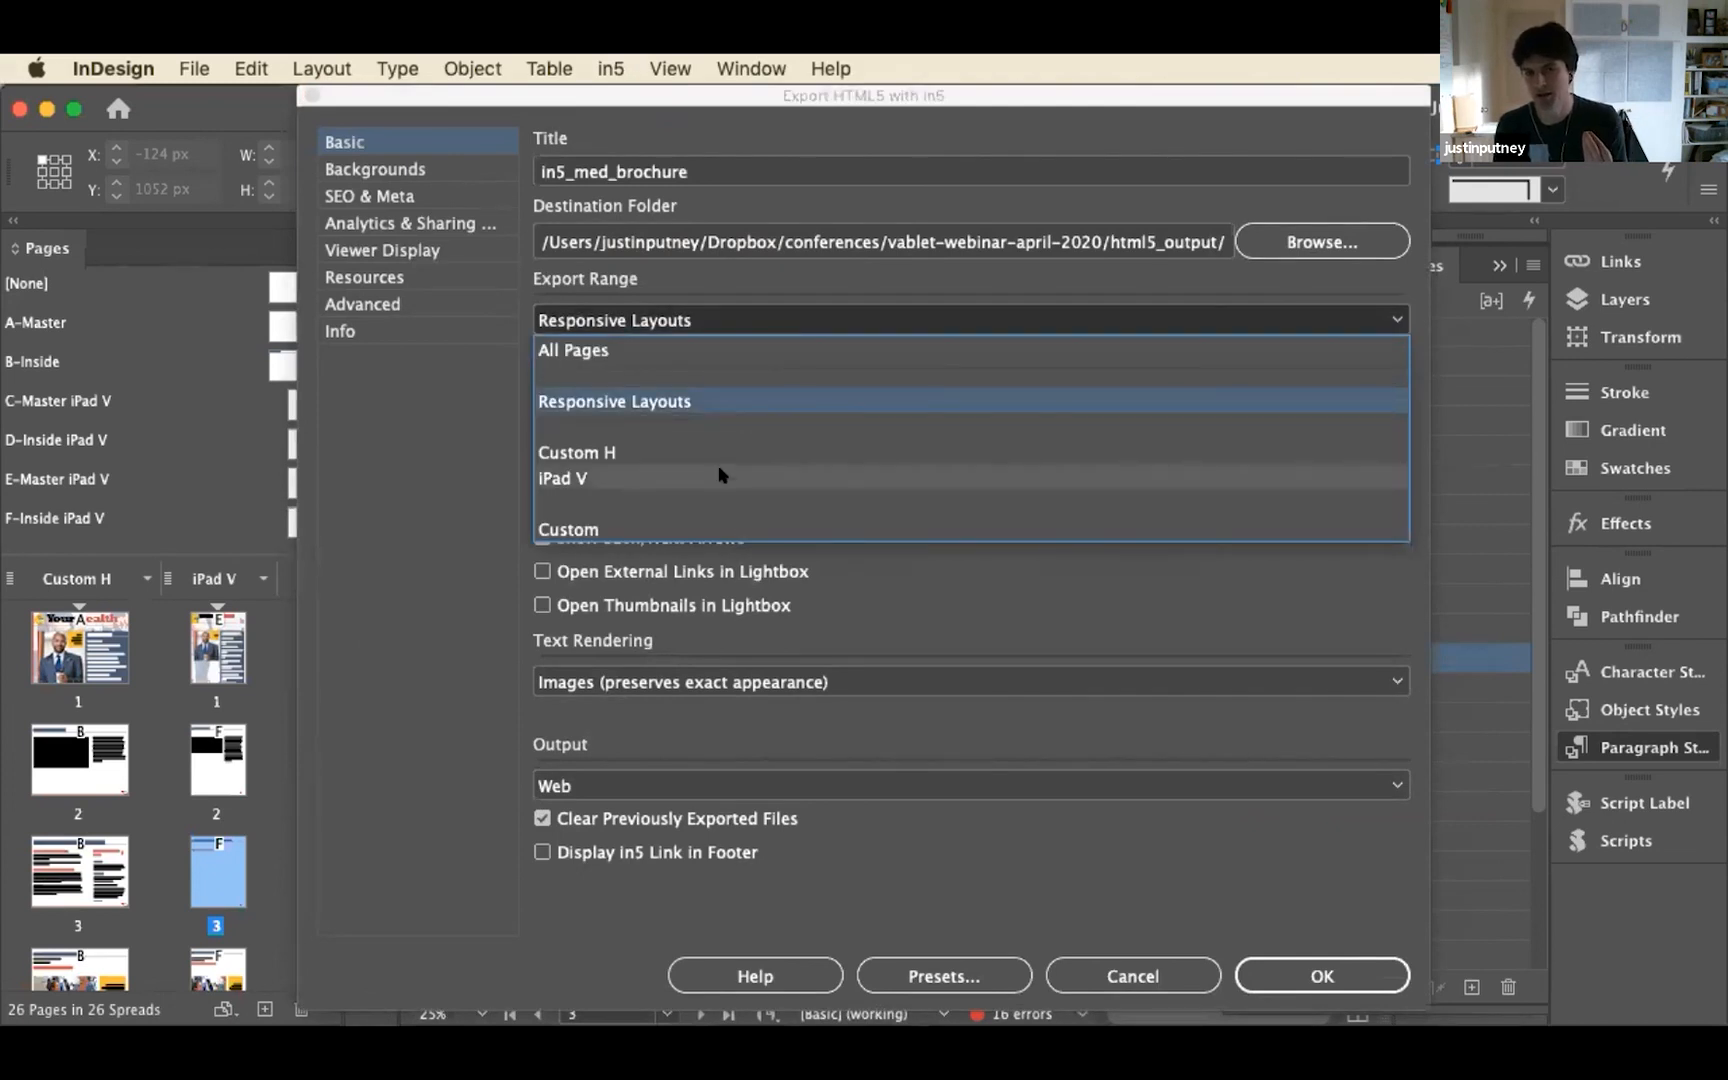
pyautogui.click(680, 403)
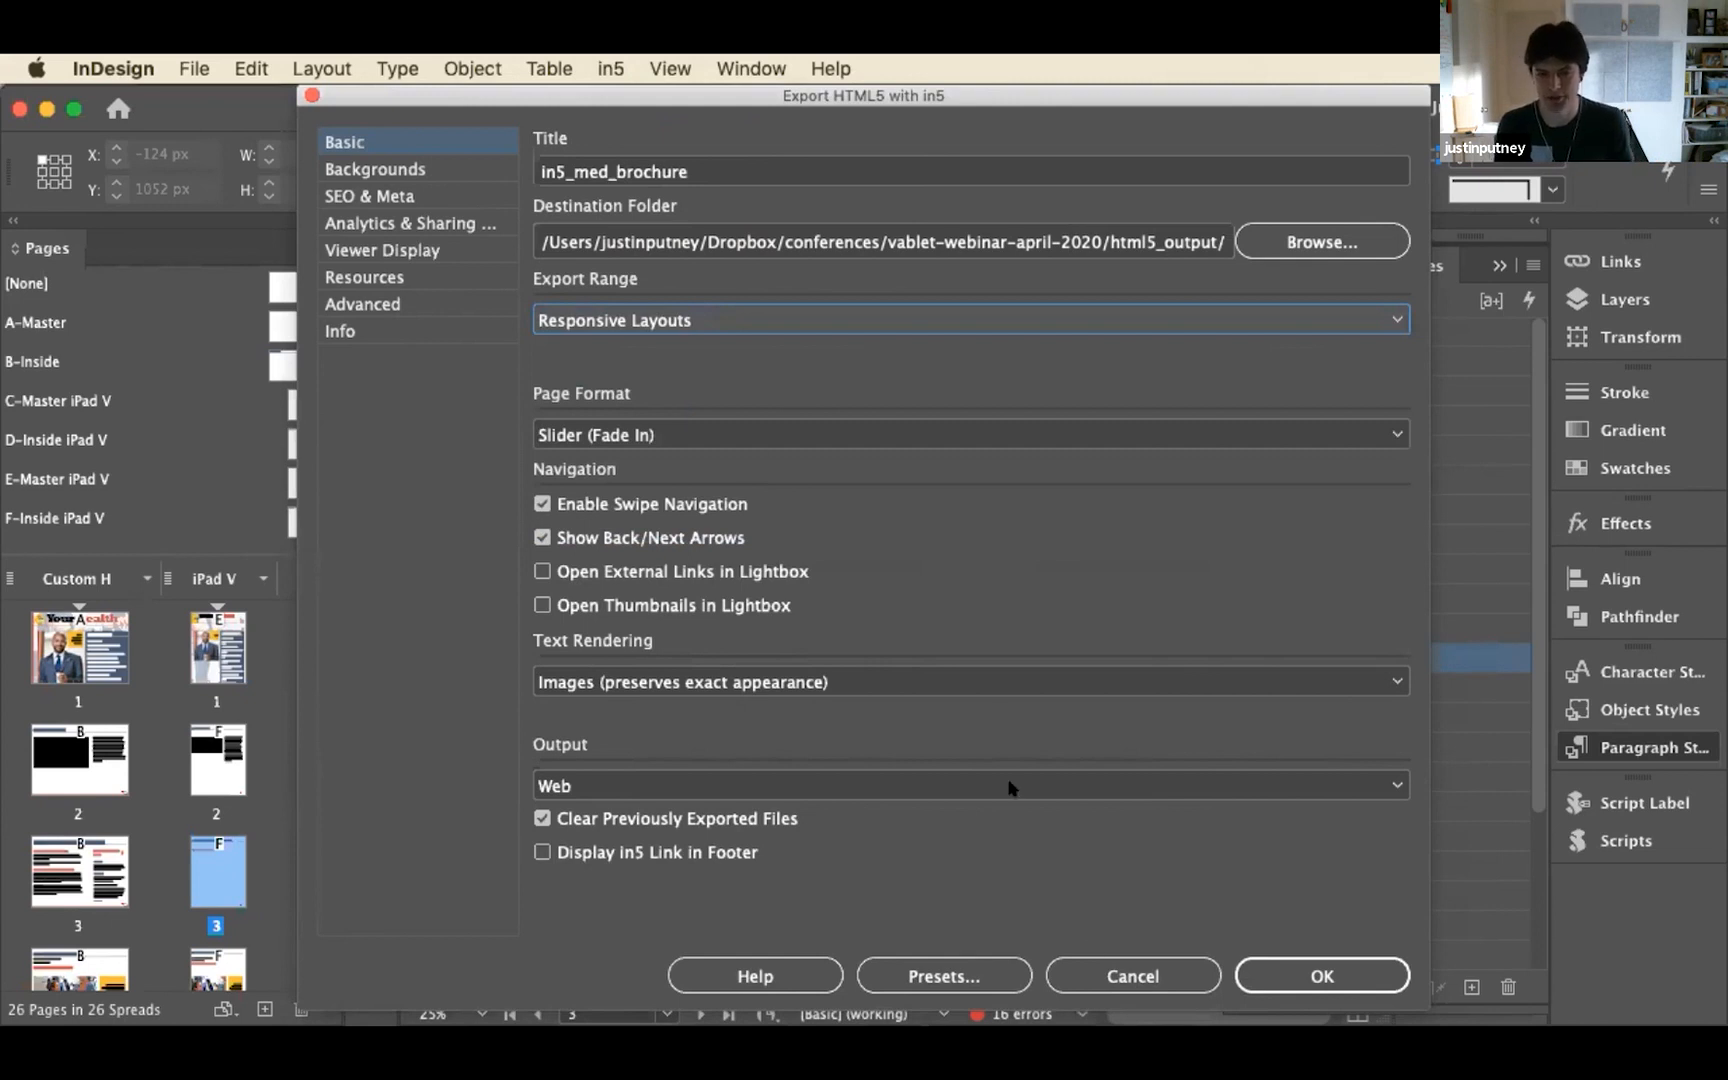
pyautogui.click(1155, 977)
# Switch to Chrome and resize the finished brochure's window between wide and narrow portrait proportions to test its responsive layouts
pyautogui.press('super+Tab')
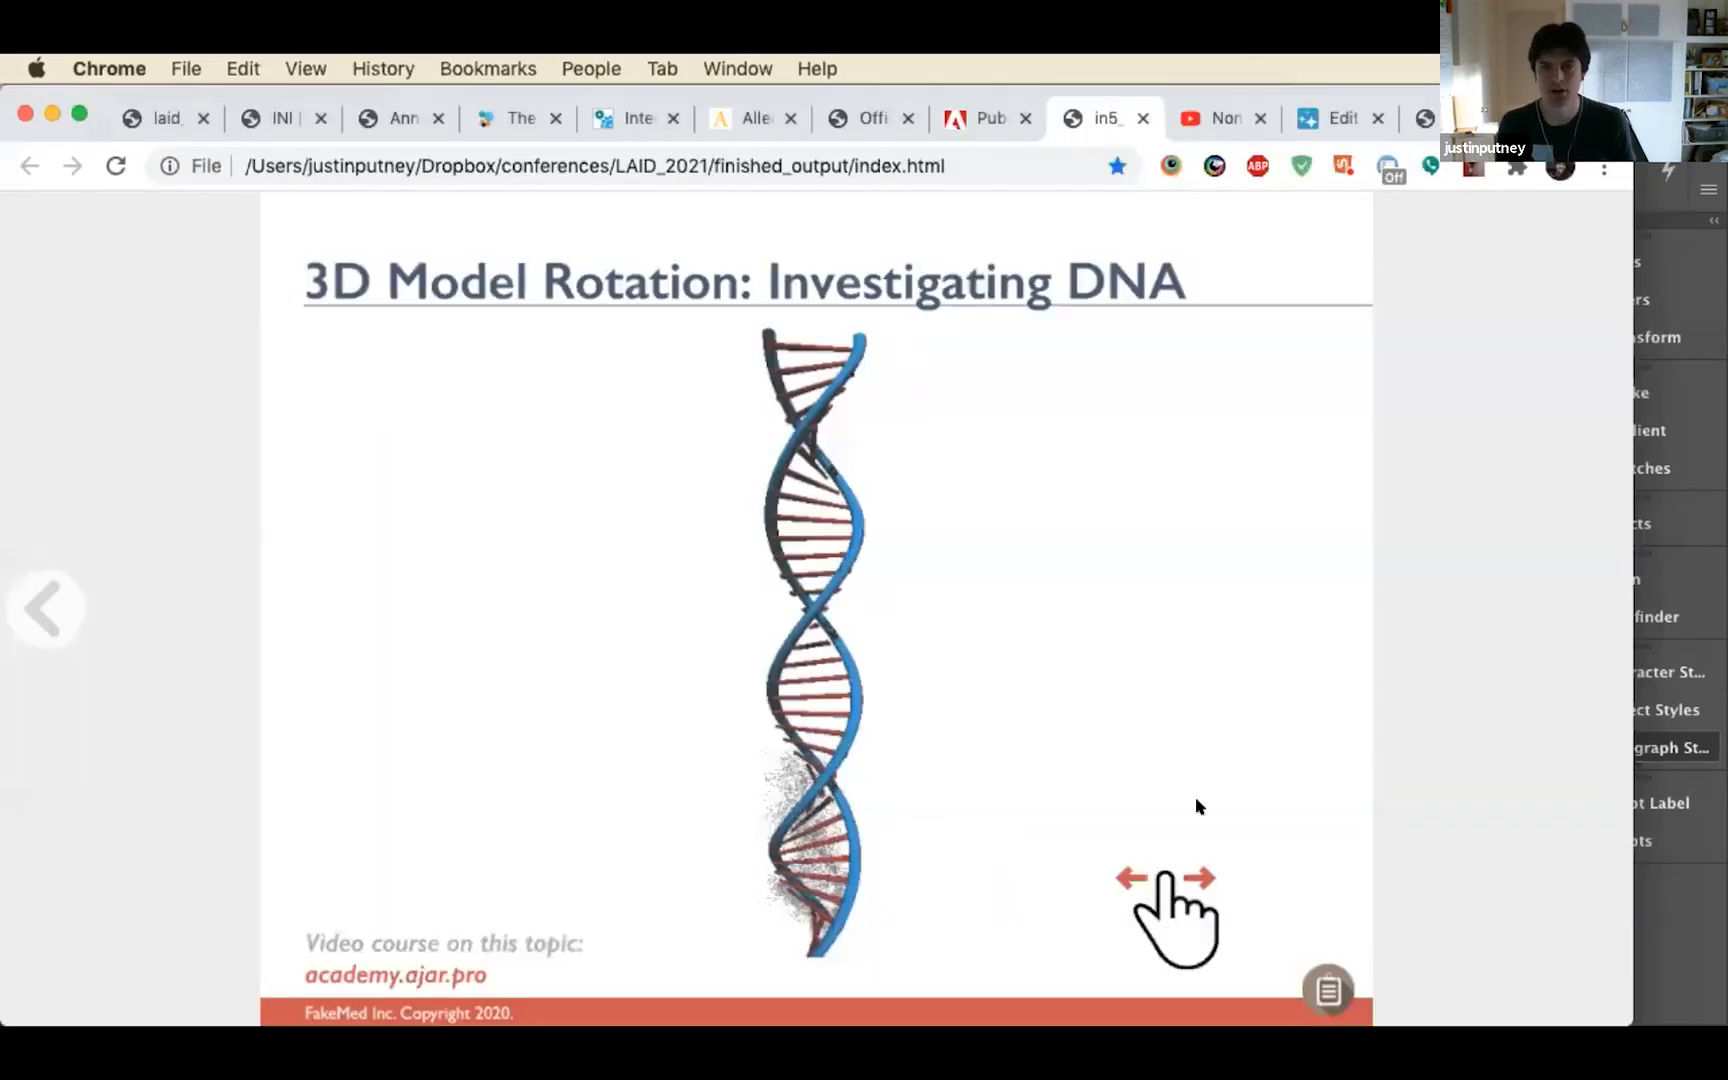
pyautogui.moveTo(1612, 344); pyautogui.dragTo(1591, 506)
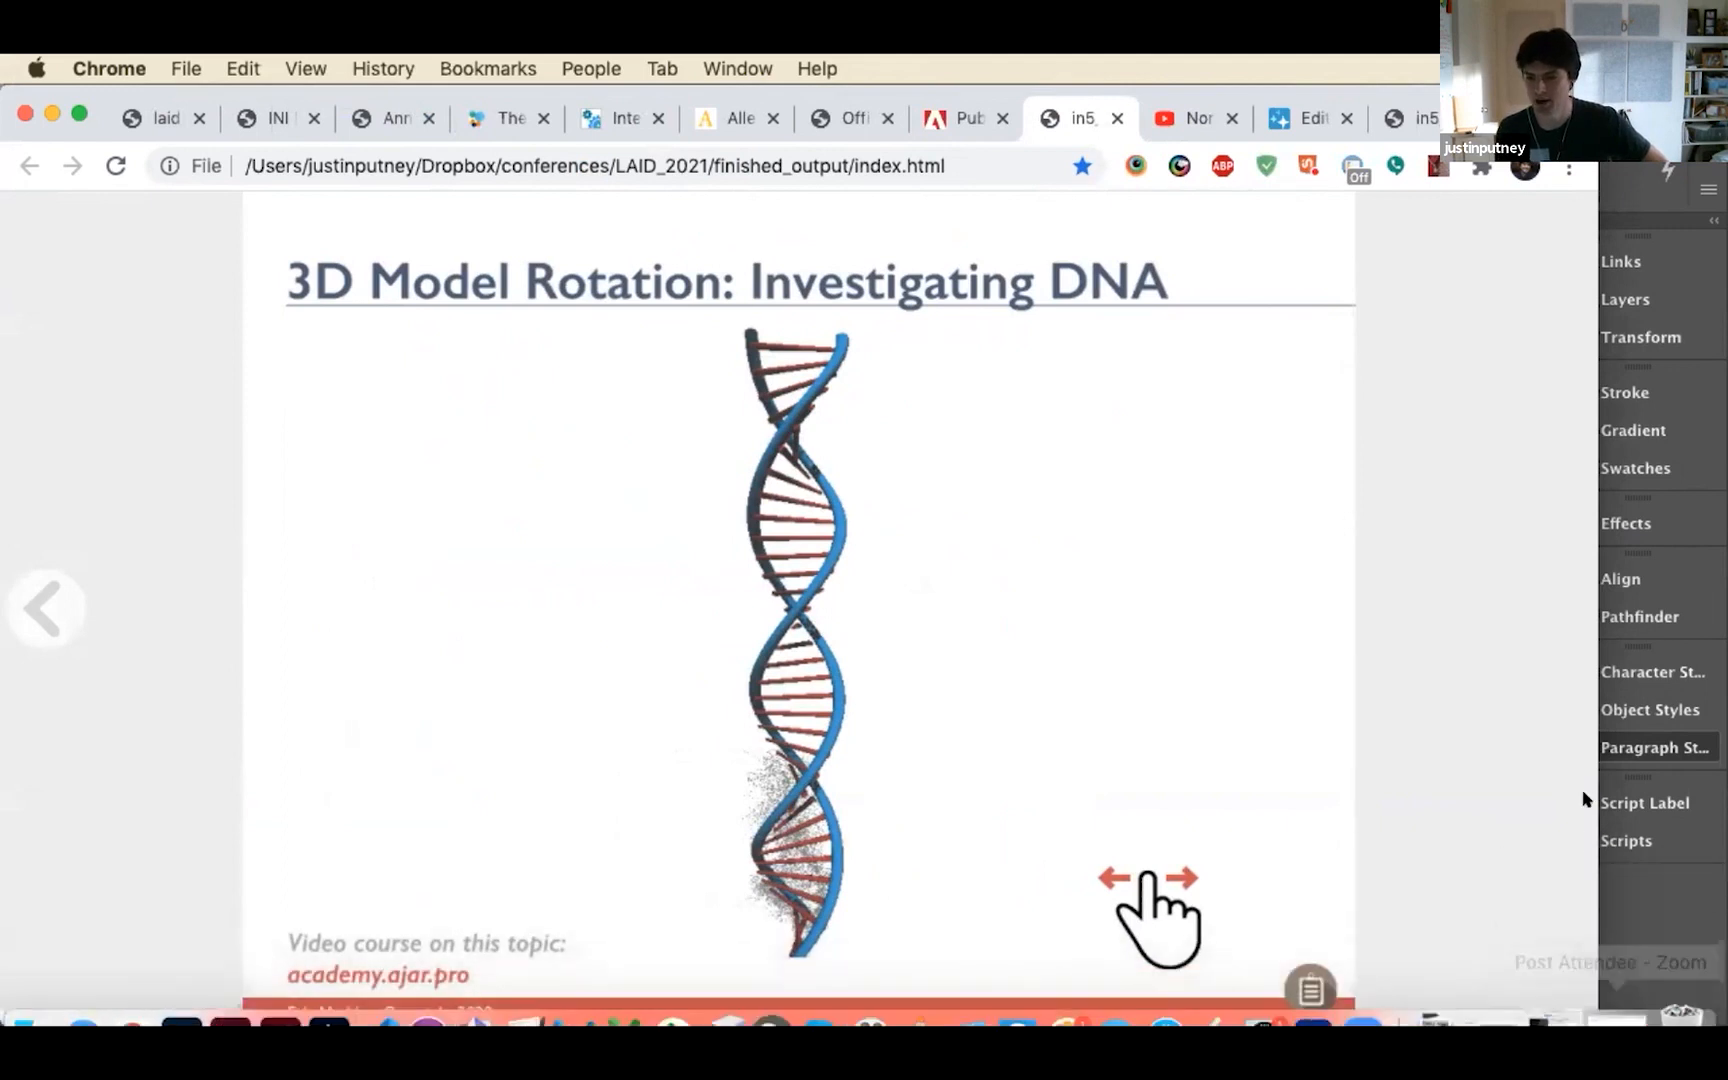
pyautogui.moveTo(1571, 999); pyautogui.dragTo(1542, 517)
pyautogui.moveTo(1550, 343); pyautogui.dragTo(465, 522)
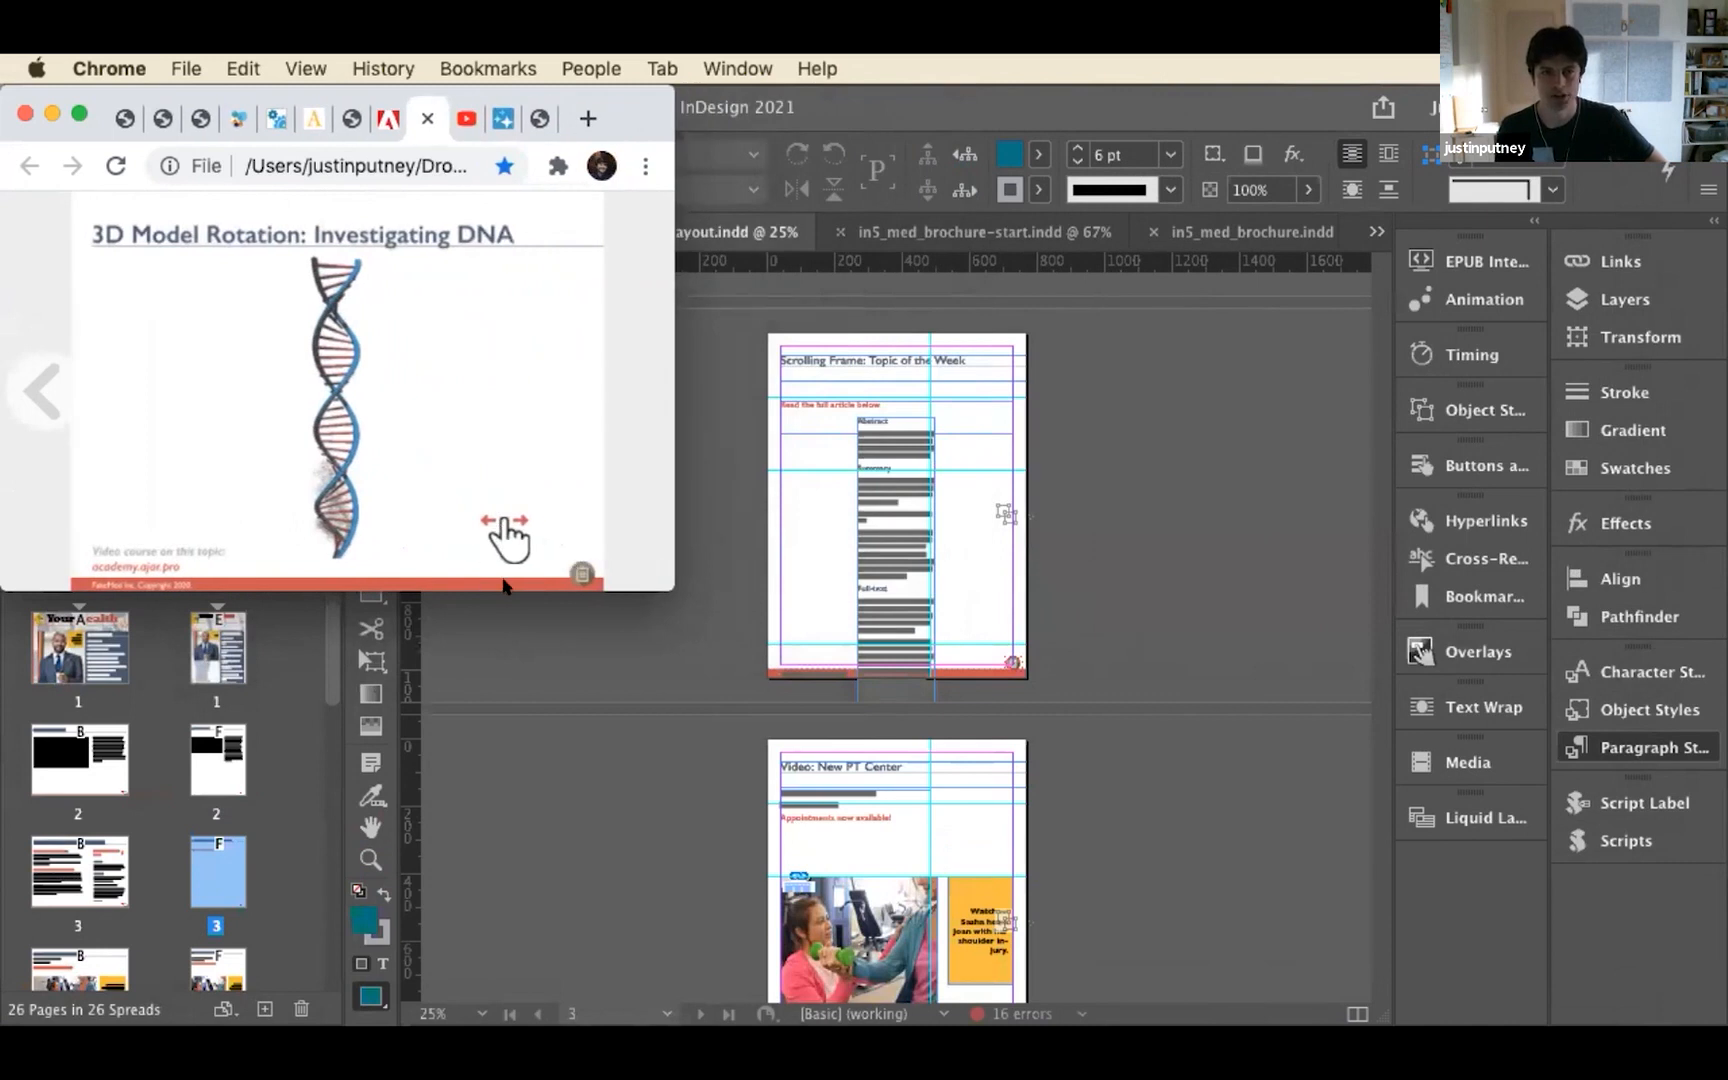
pyautogui.moveTo(507, 586); pyautogui.dragTo(451, 905)
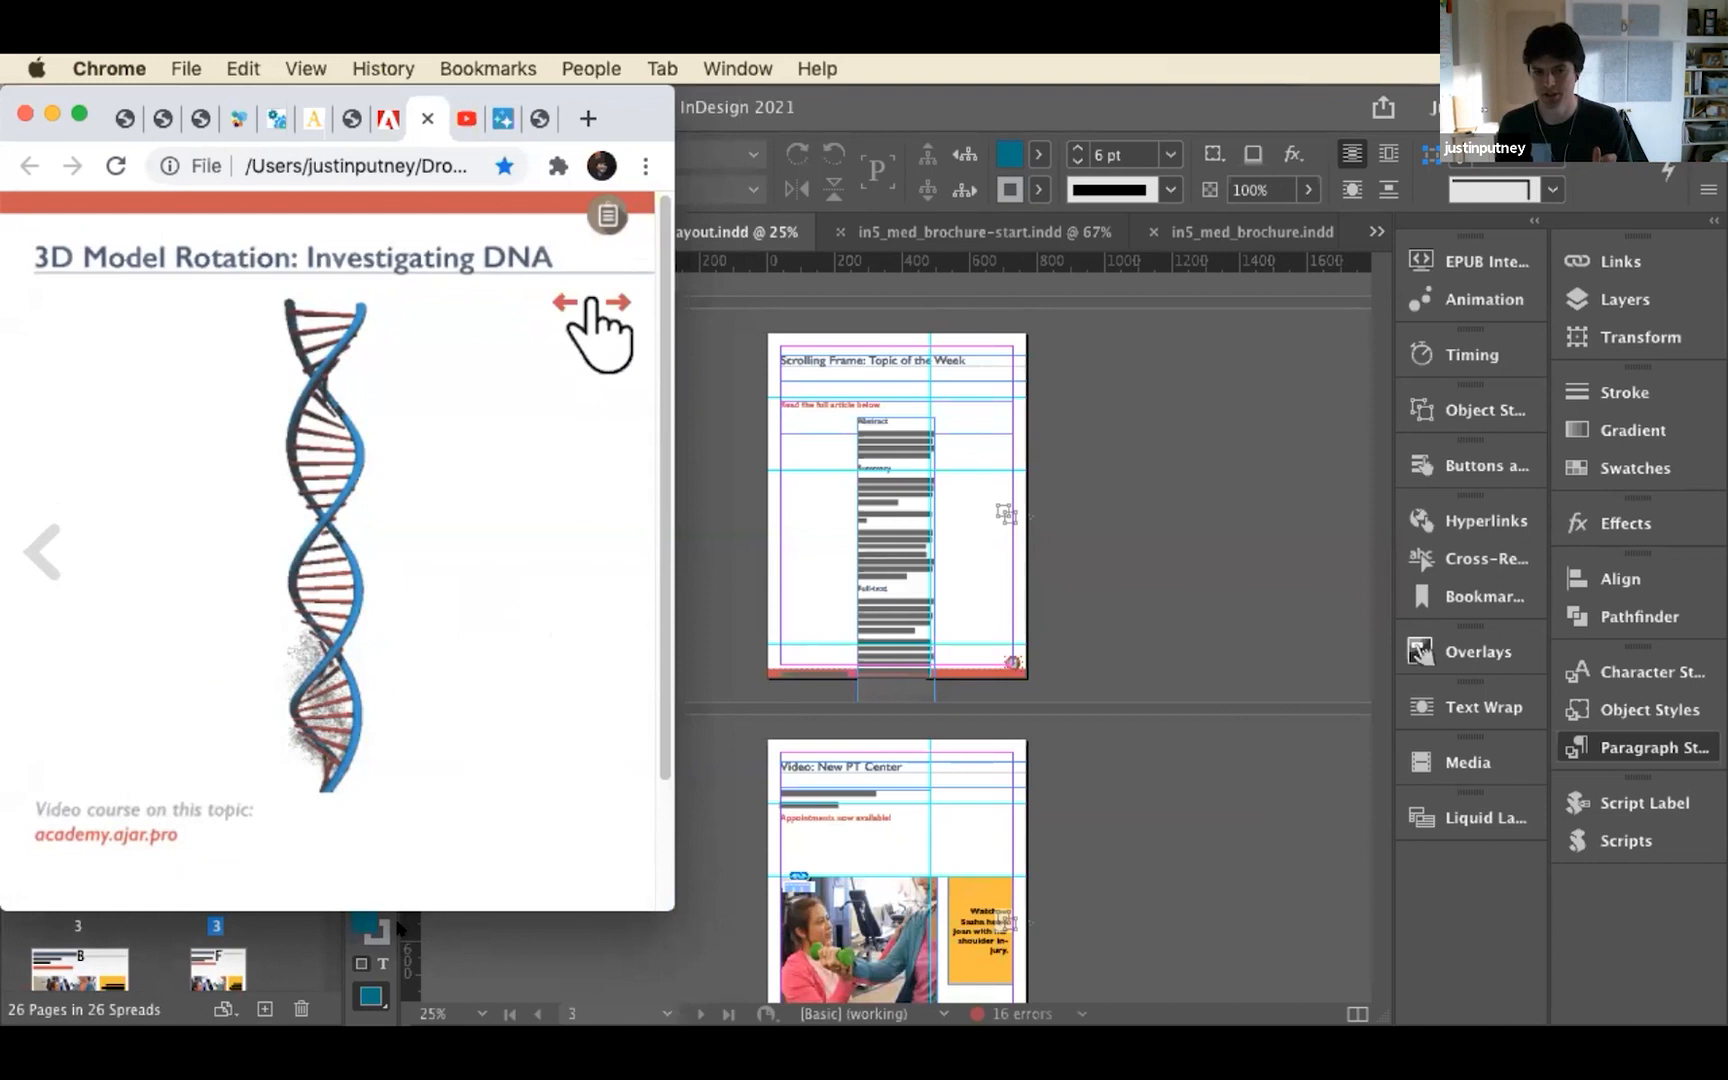
pyautogui.moveTo(670, 906); pyautogui.dragTo(1488, 932)
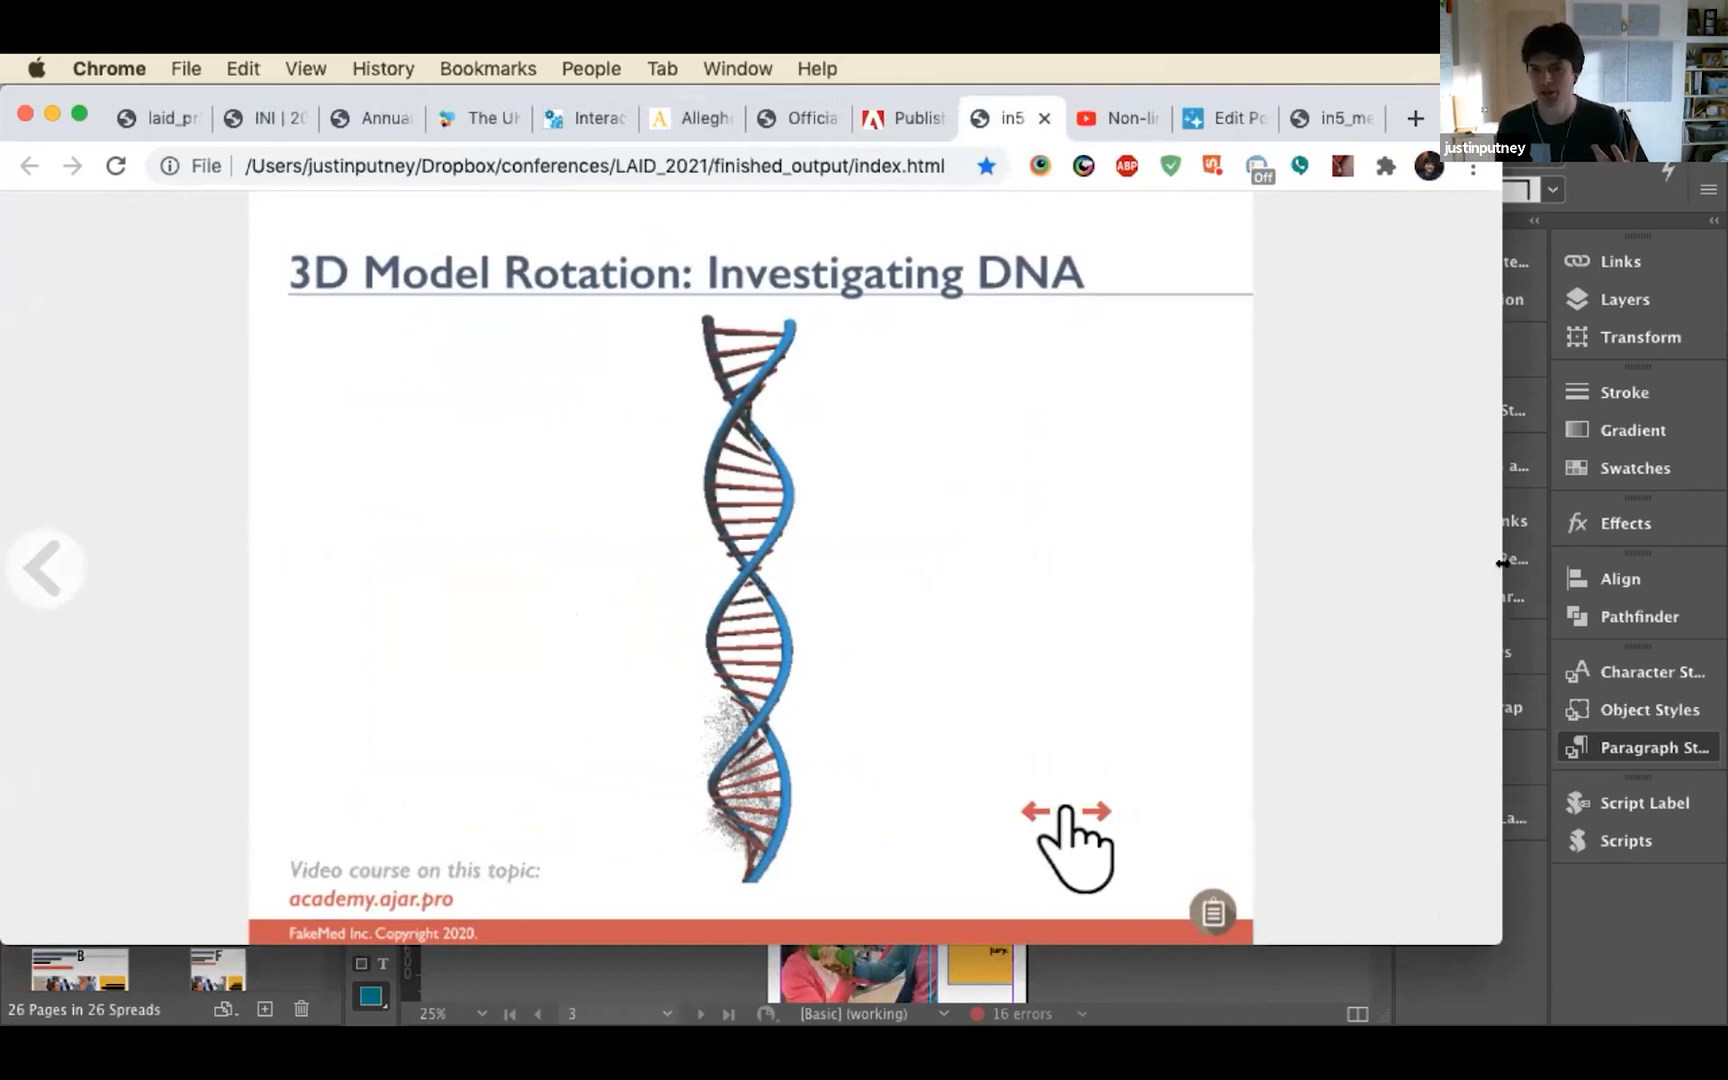
pyautogui.moveTo(1501, 563); pyautogui.dragTo(641, 694)
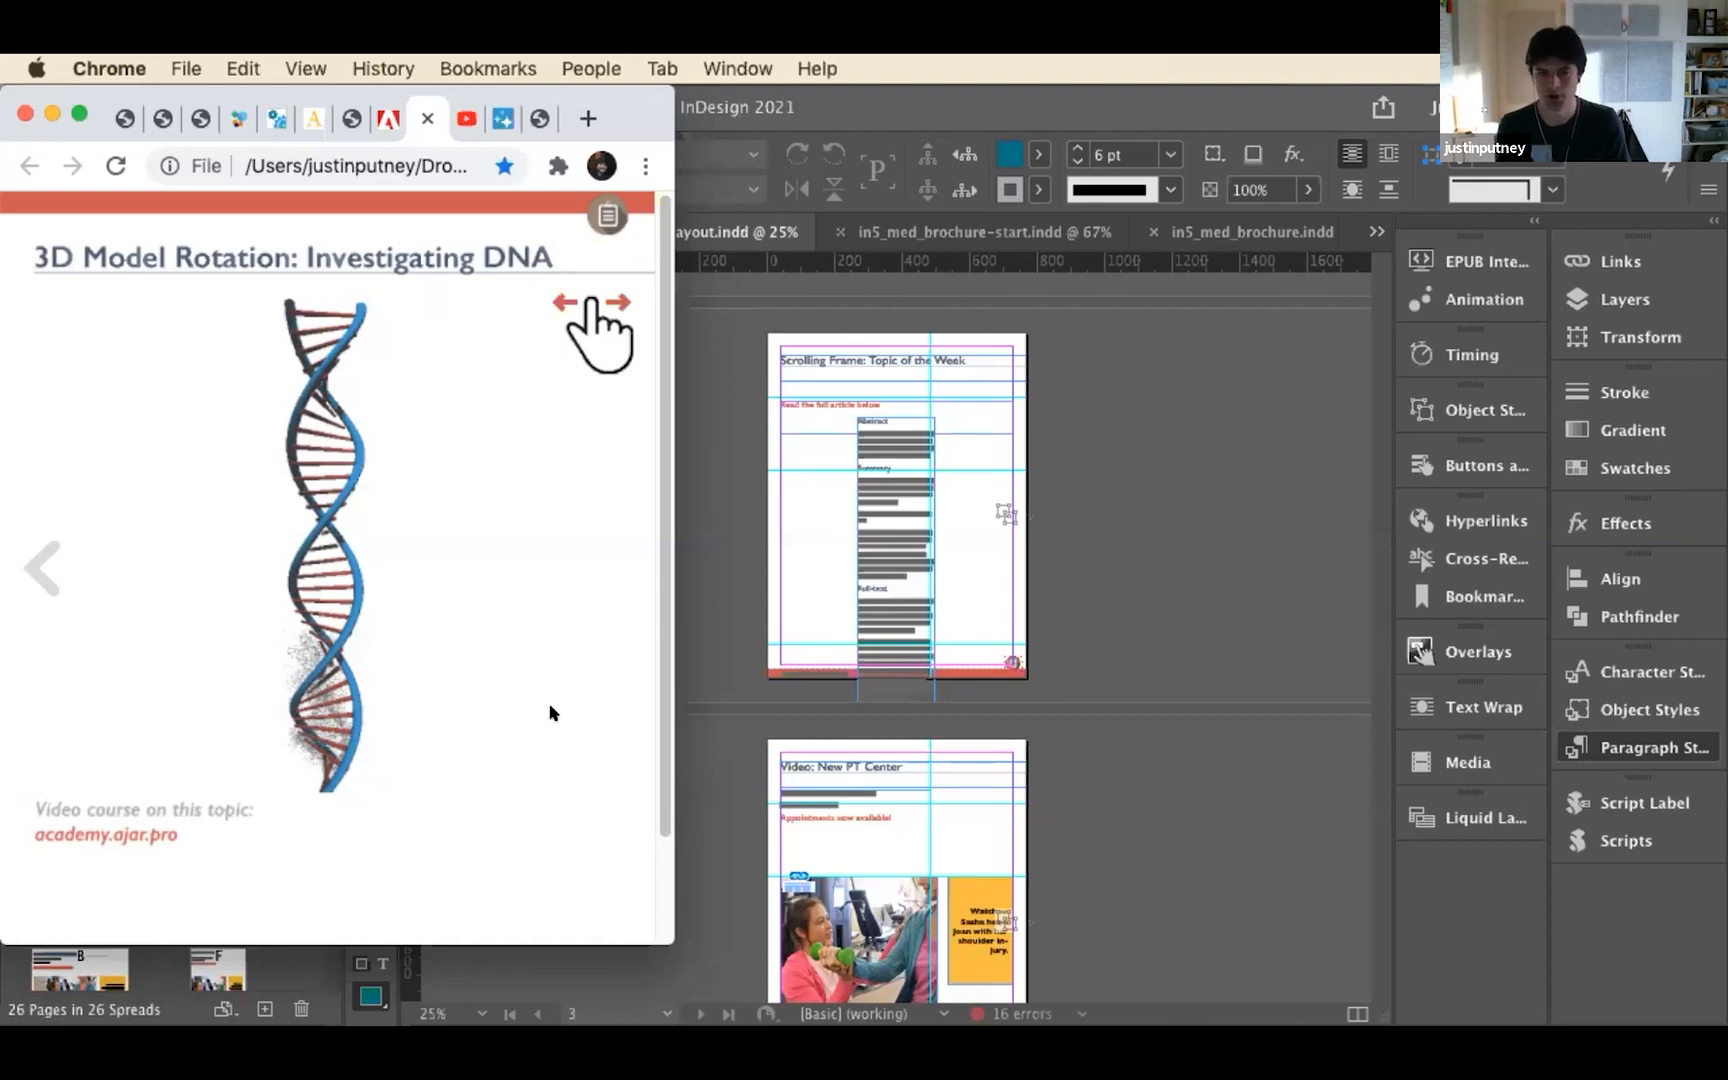
# Switch to Finder and open the finished_output folder inside LAID_2021
pyautogui.moveTo(677, 1018)
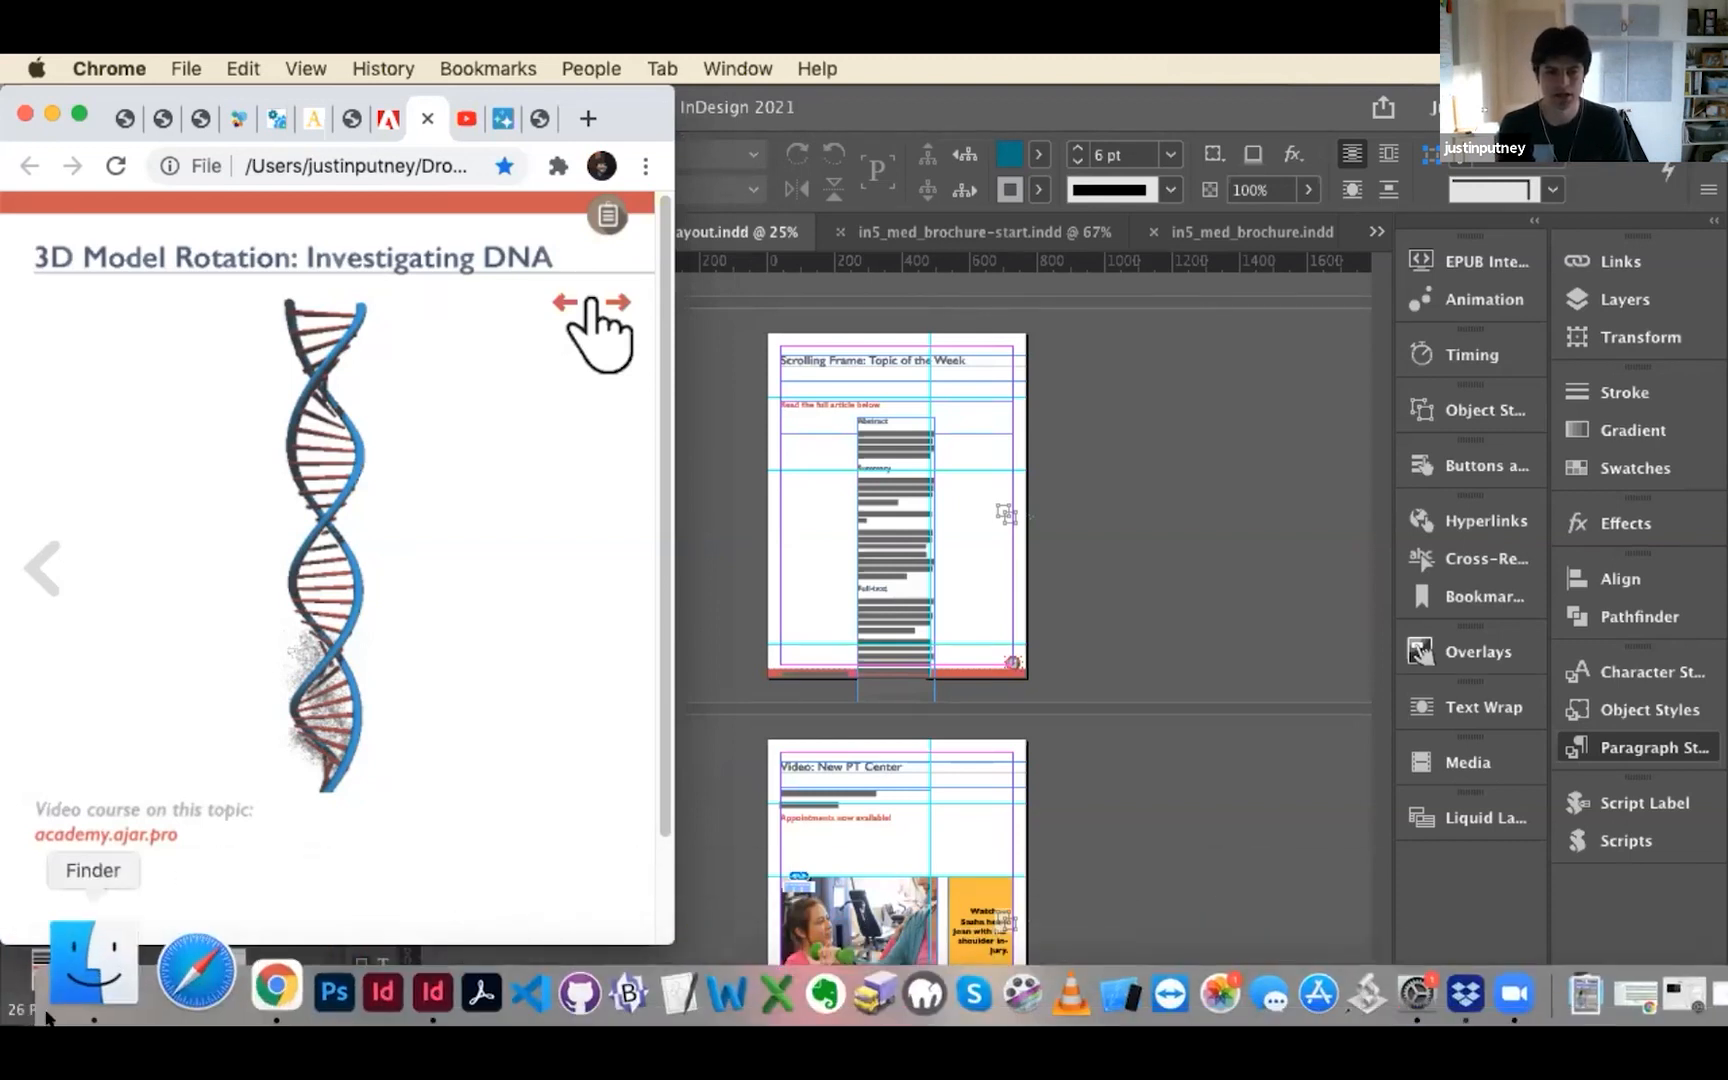
pyautogui.click(44, 975)
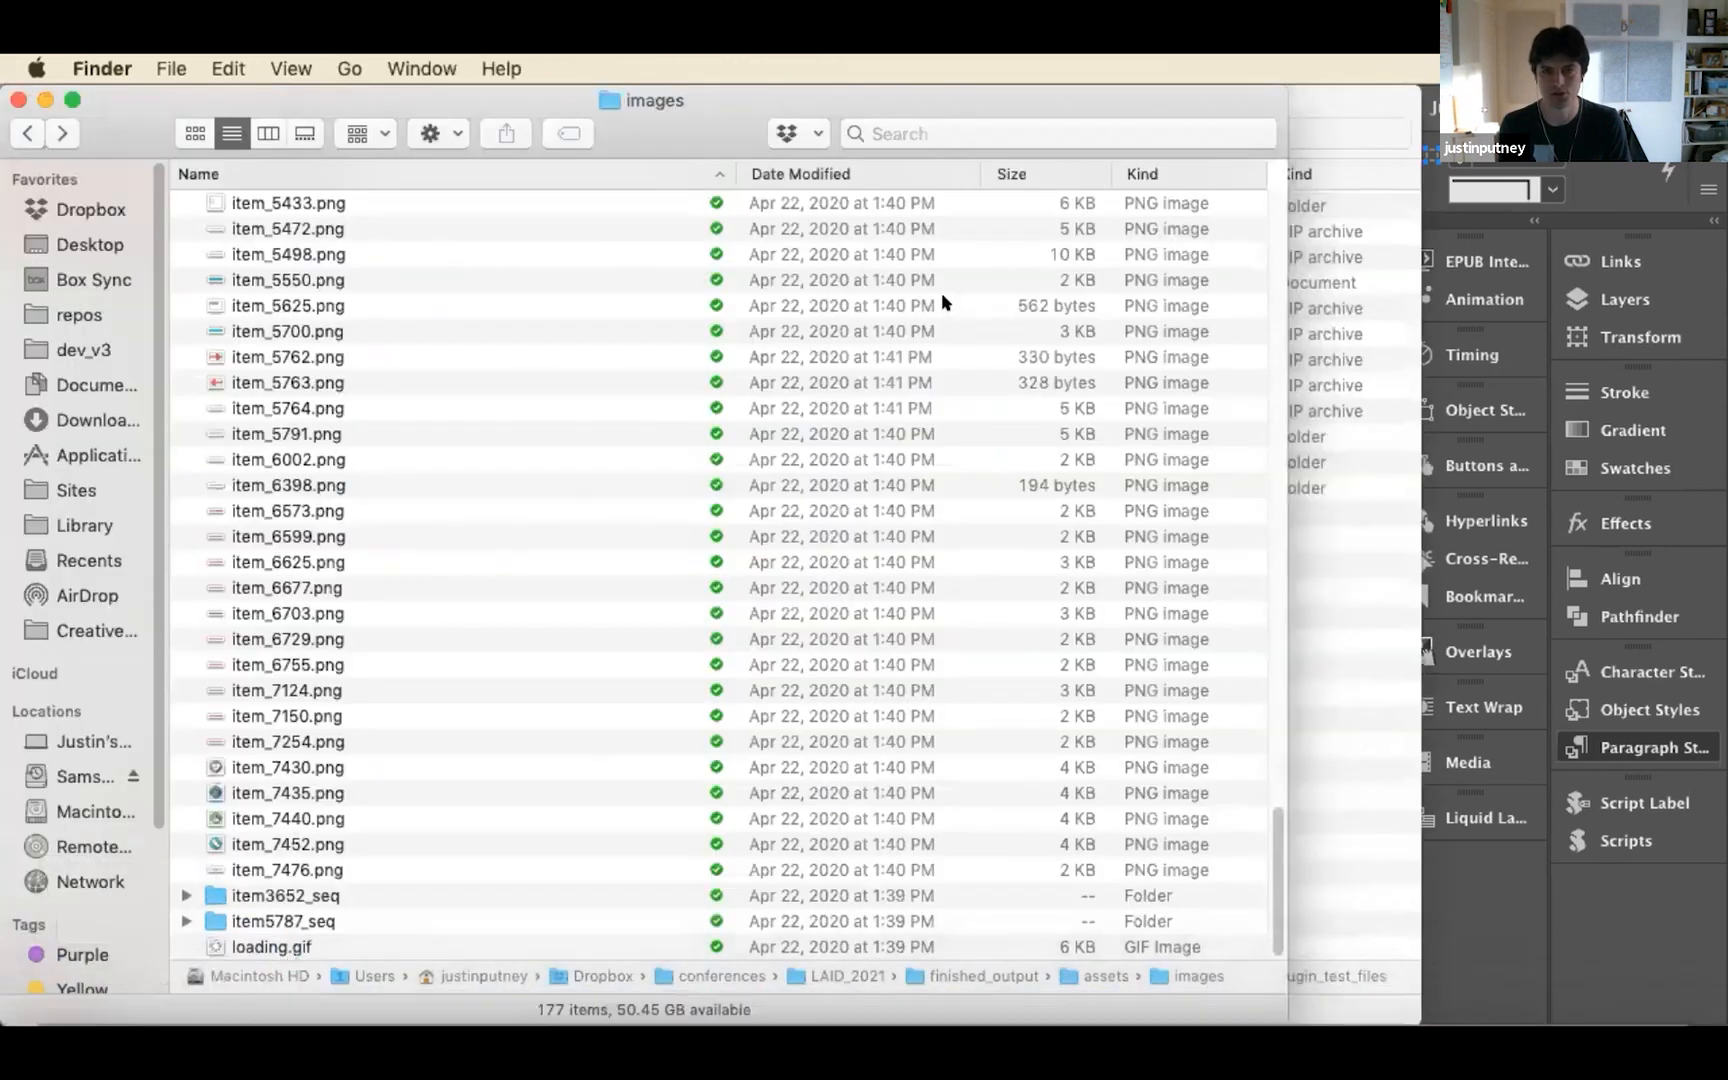
pyautogui.click(27, 138)
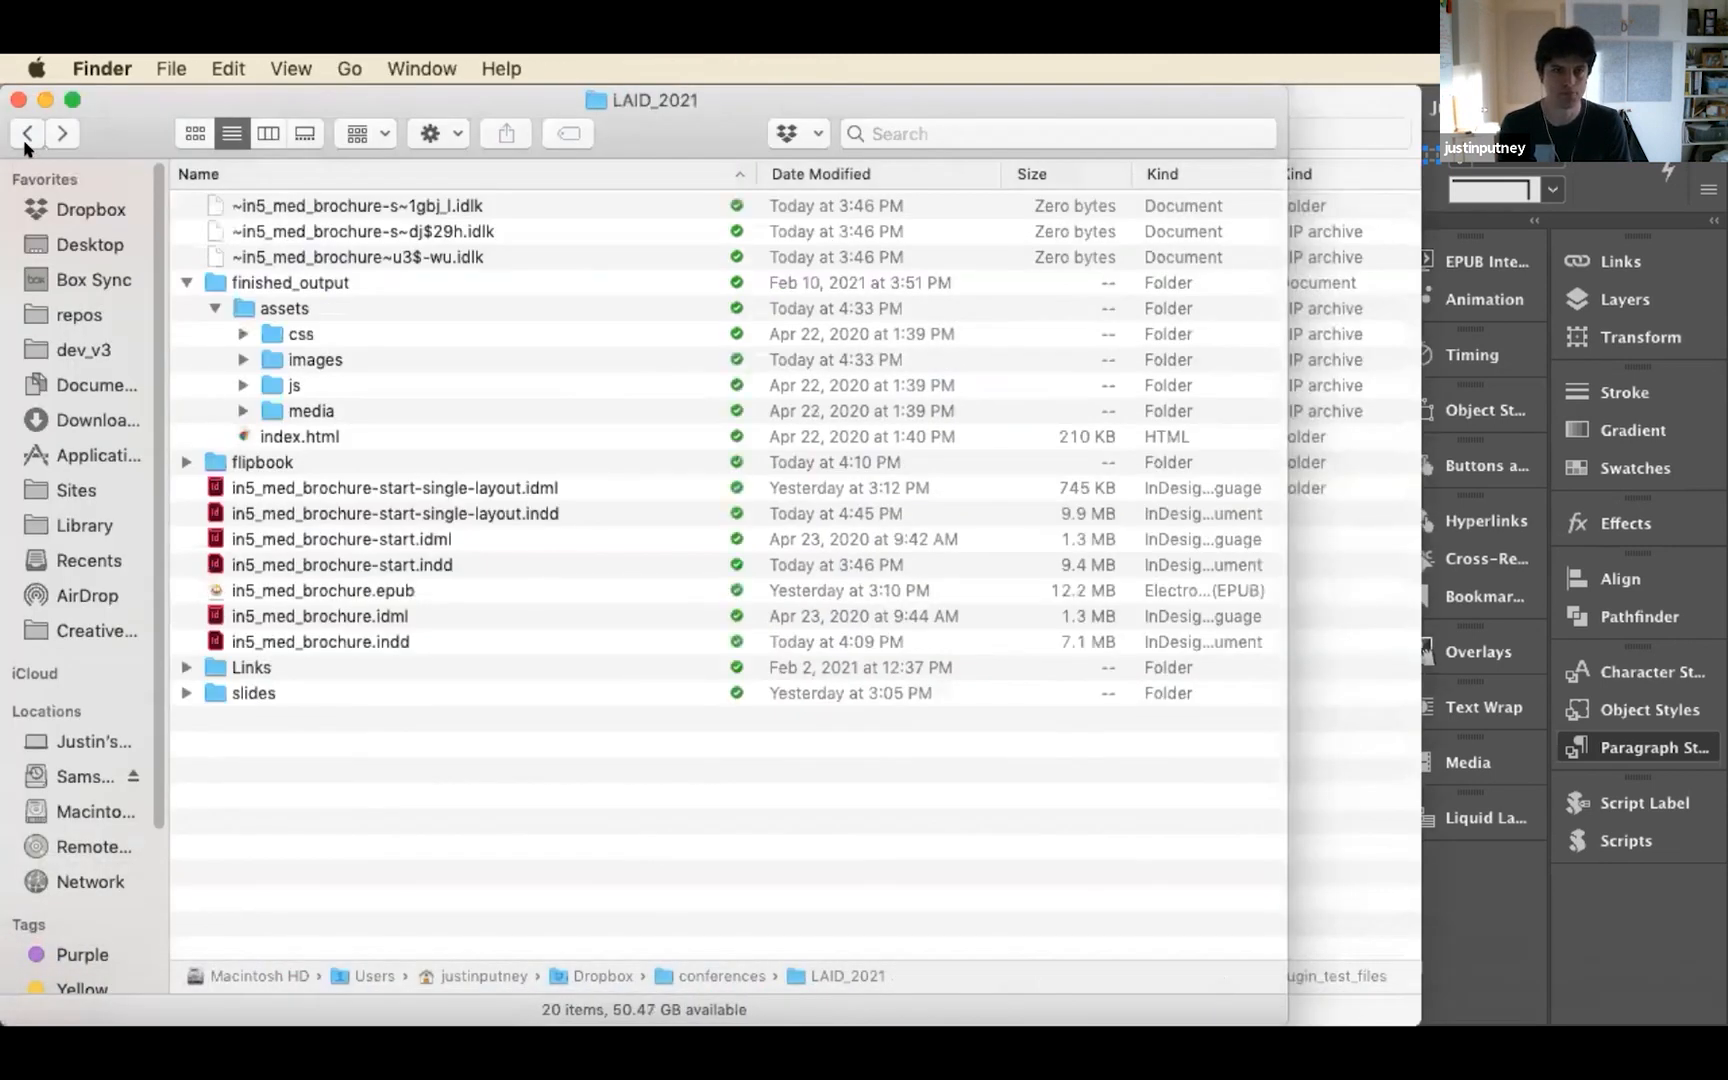
pyautogui.click(214, 309)
pyautogui.doubleClick(344, 283)
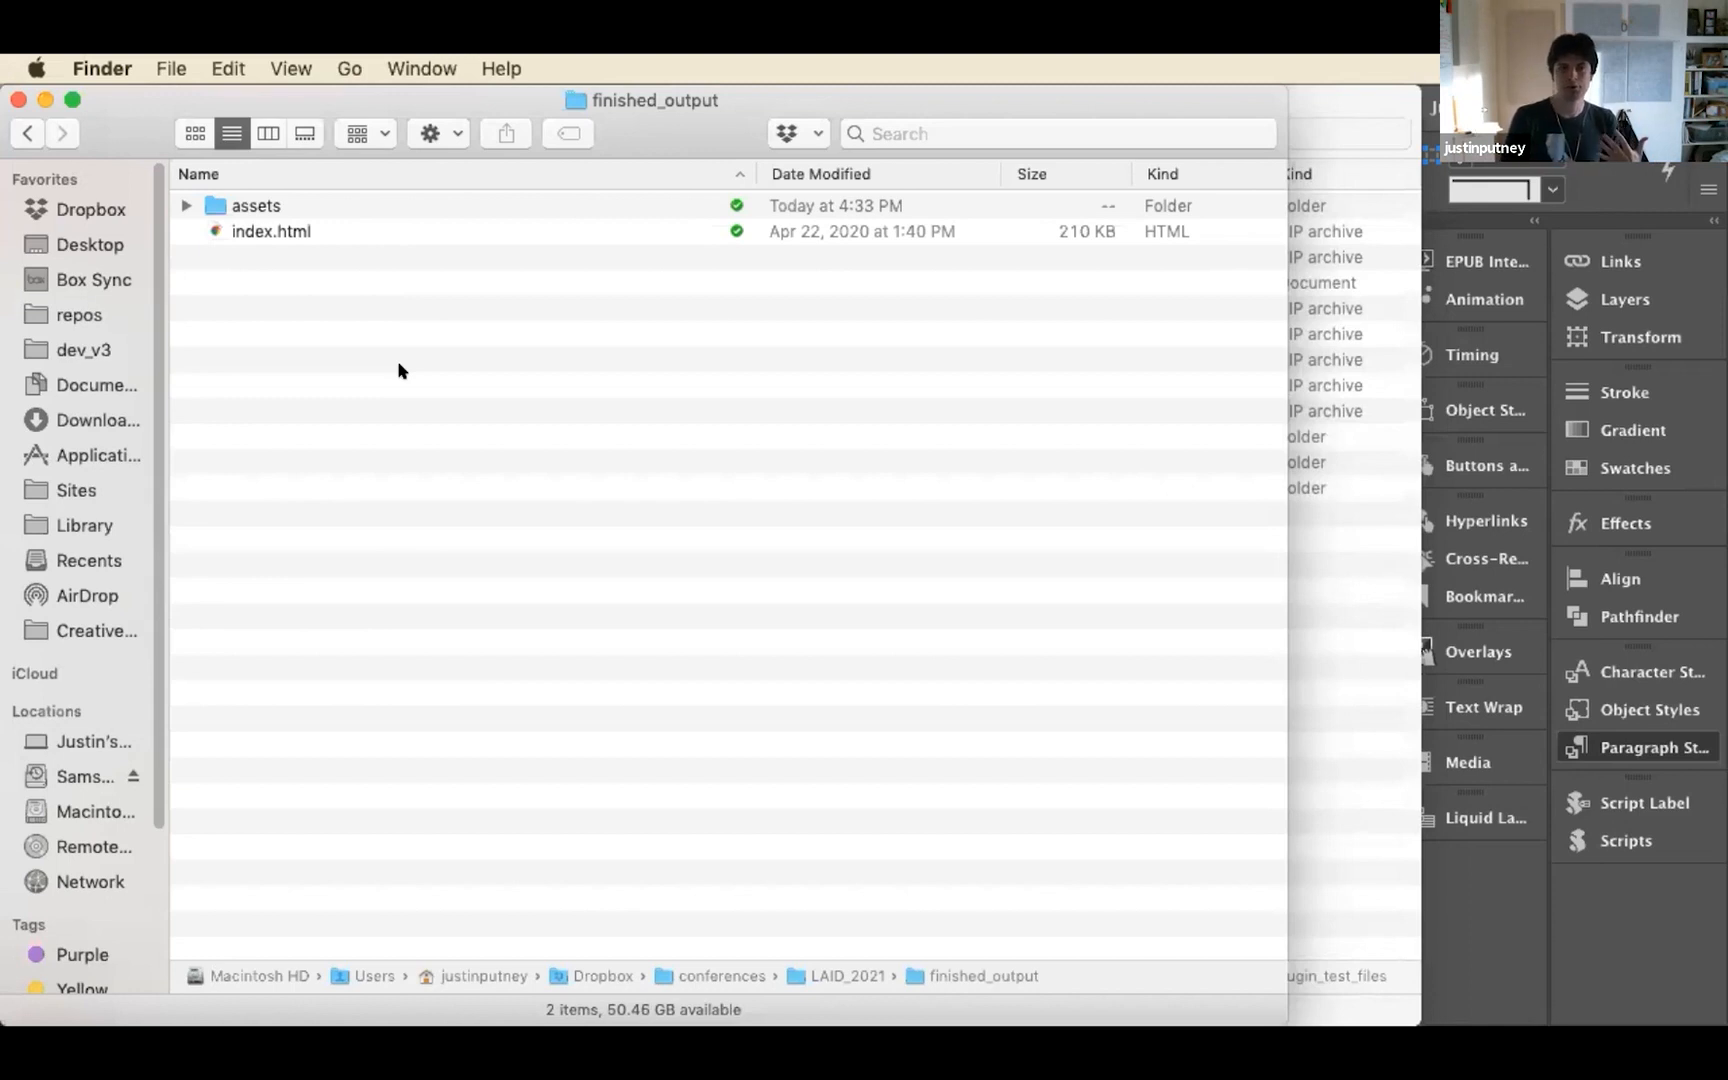
# Examine the assets folder of the exported brochure, including the files in its media subfolder, and collapse it again
pyautogui.click(185, 205)
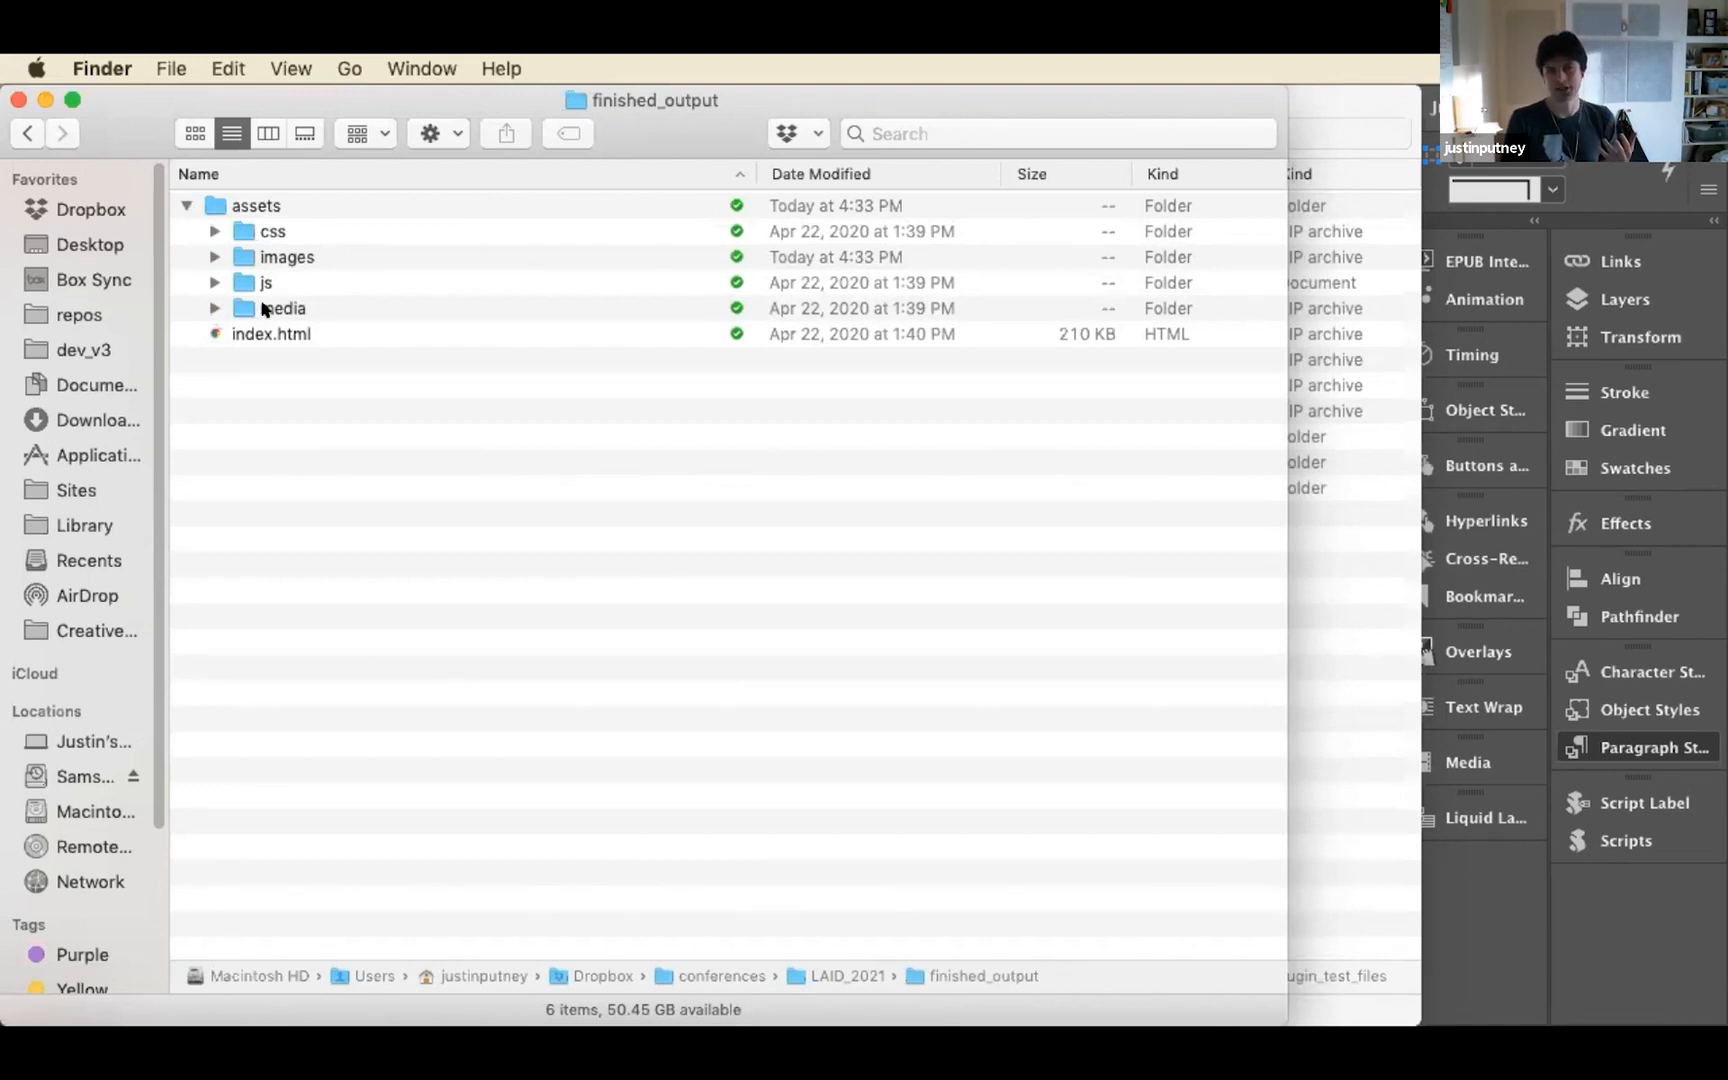
pyautogui.click(222, 308)
pyautogui.click(213, 308)
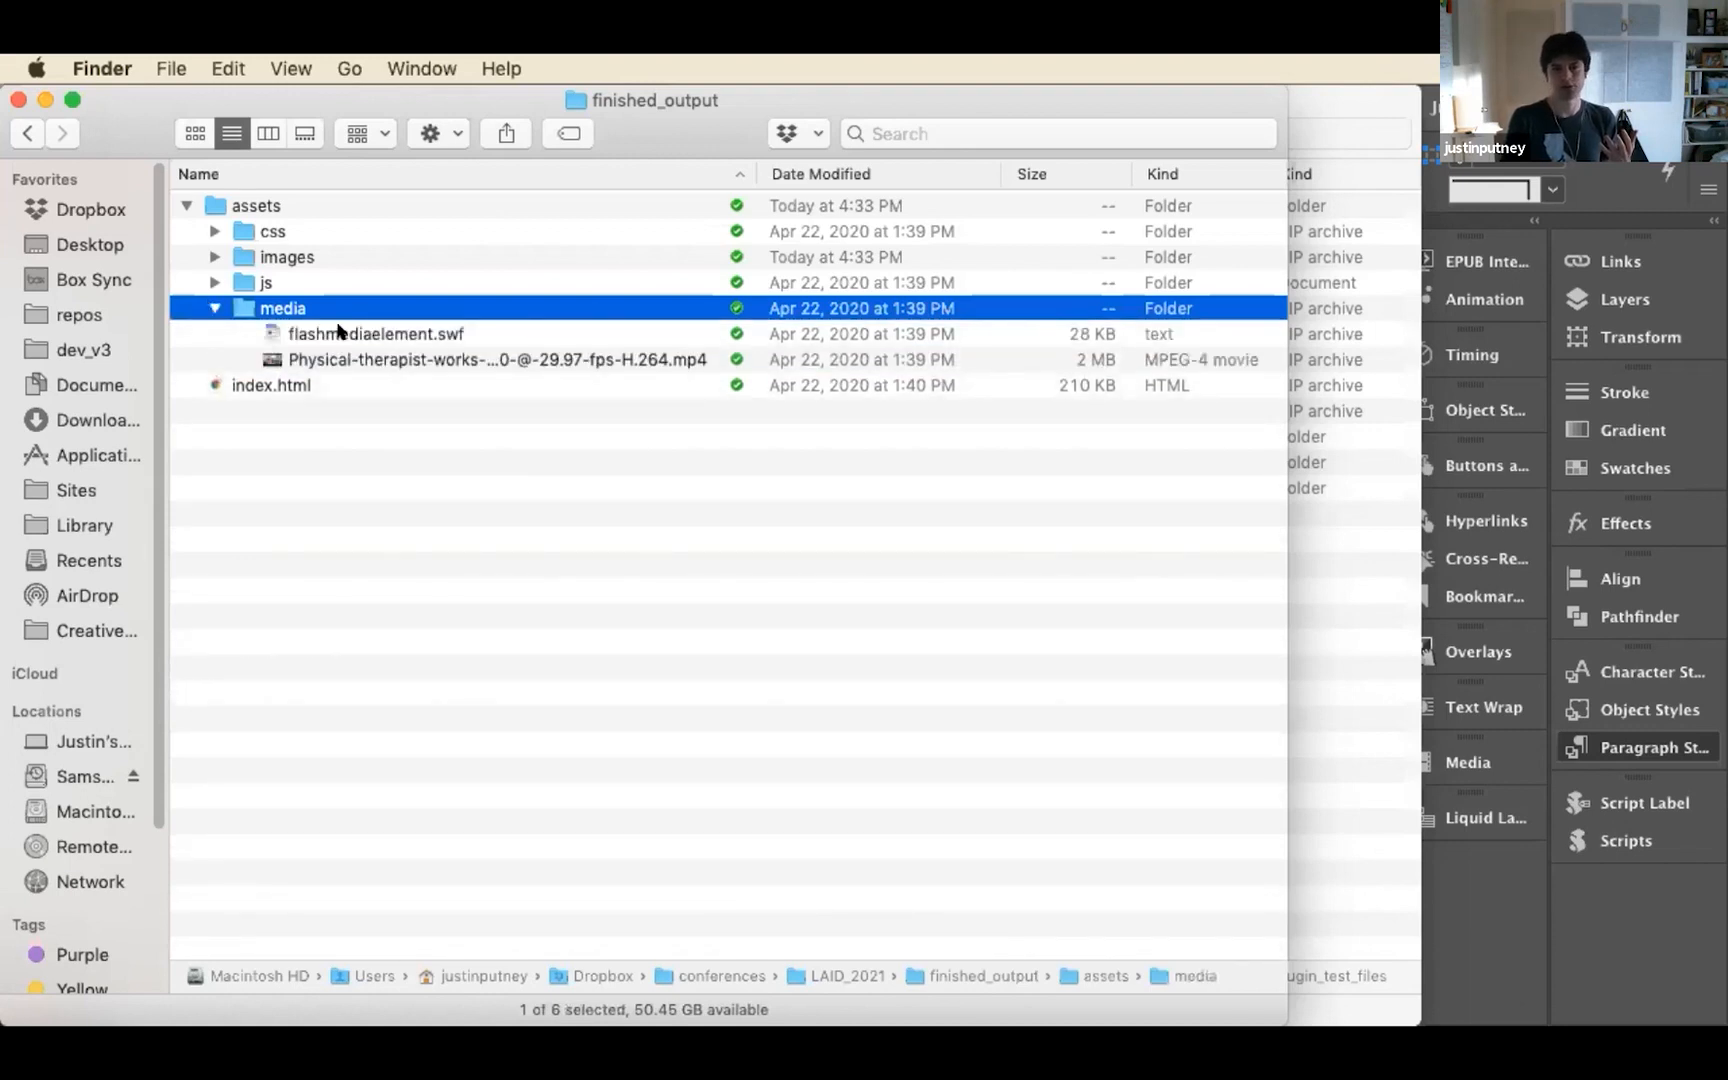
pyautogui.click(340, 333)
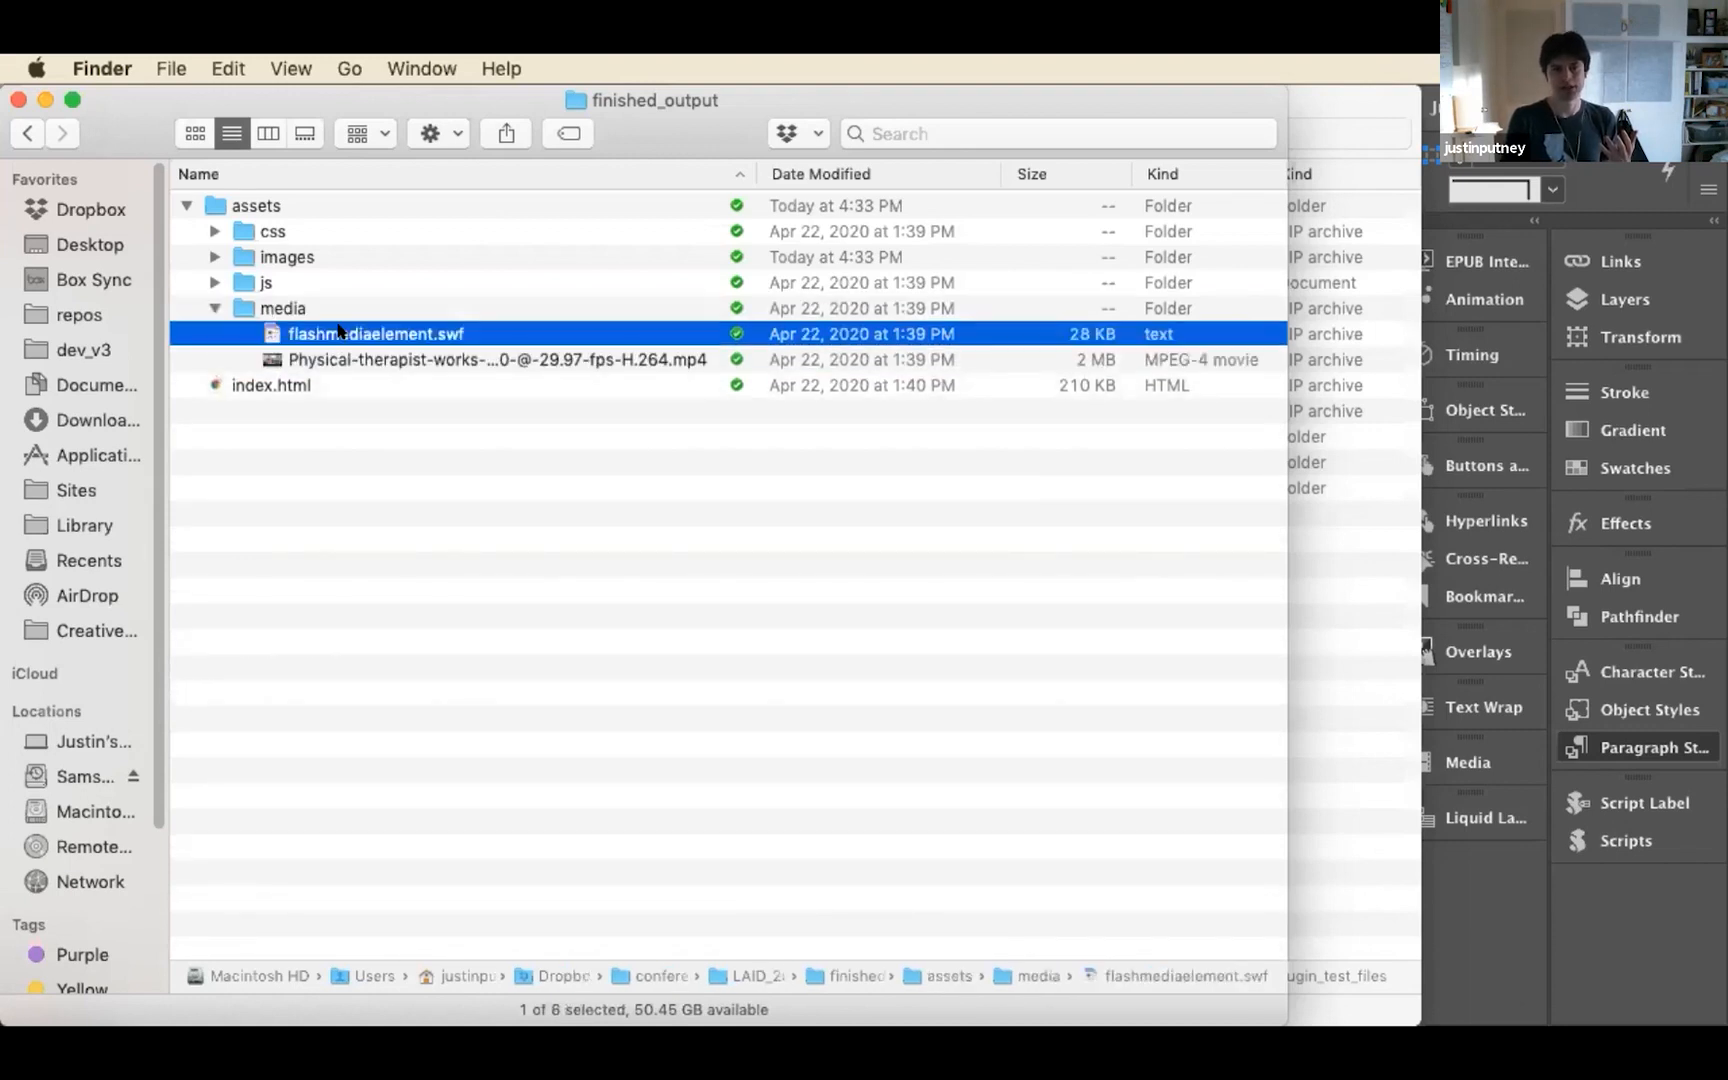
pyautogui.click(211, 305)
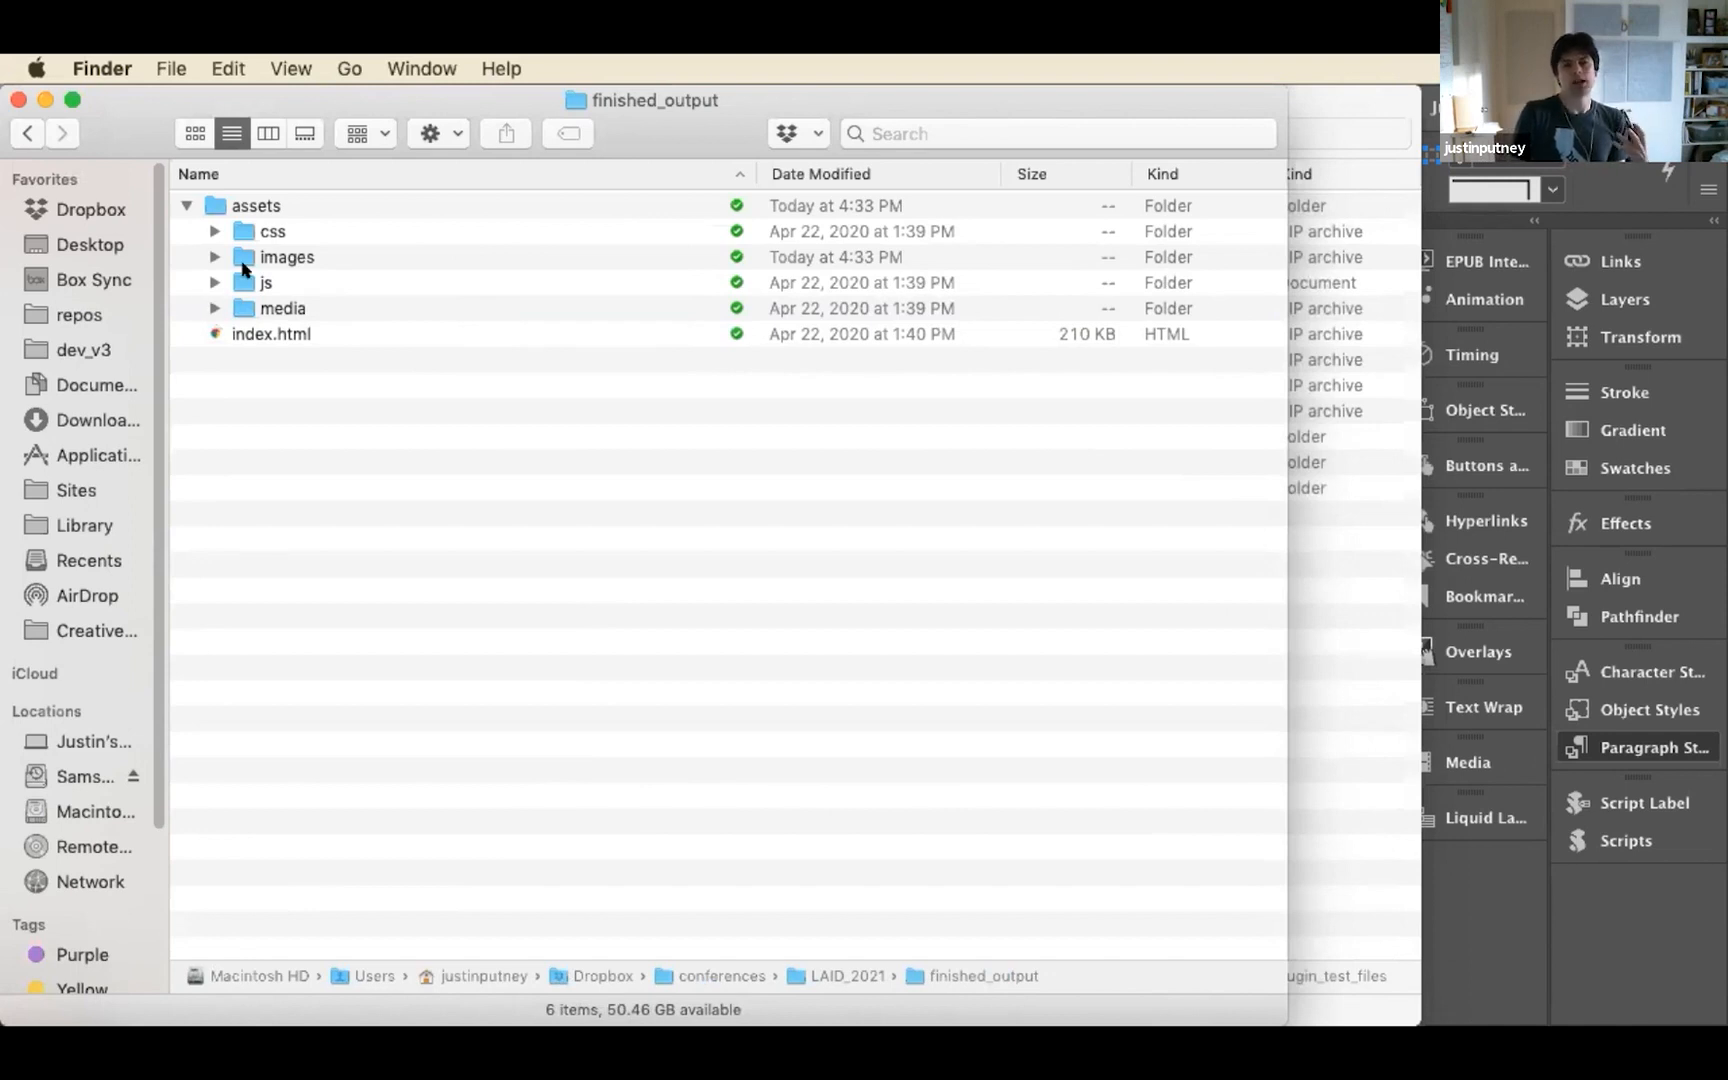
pyautogui.click(185, 204)
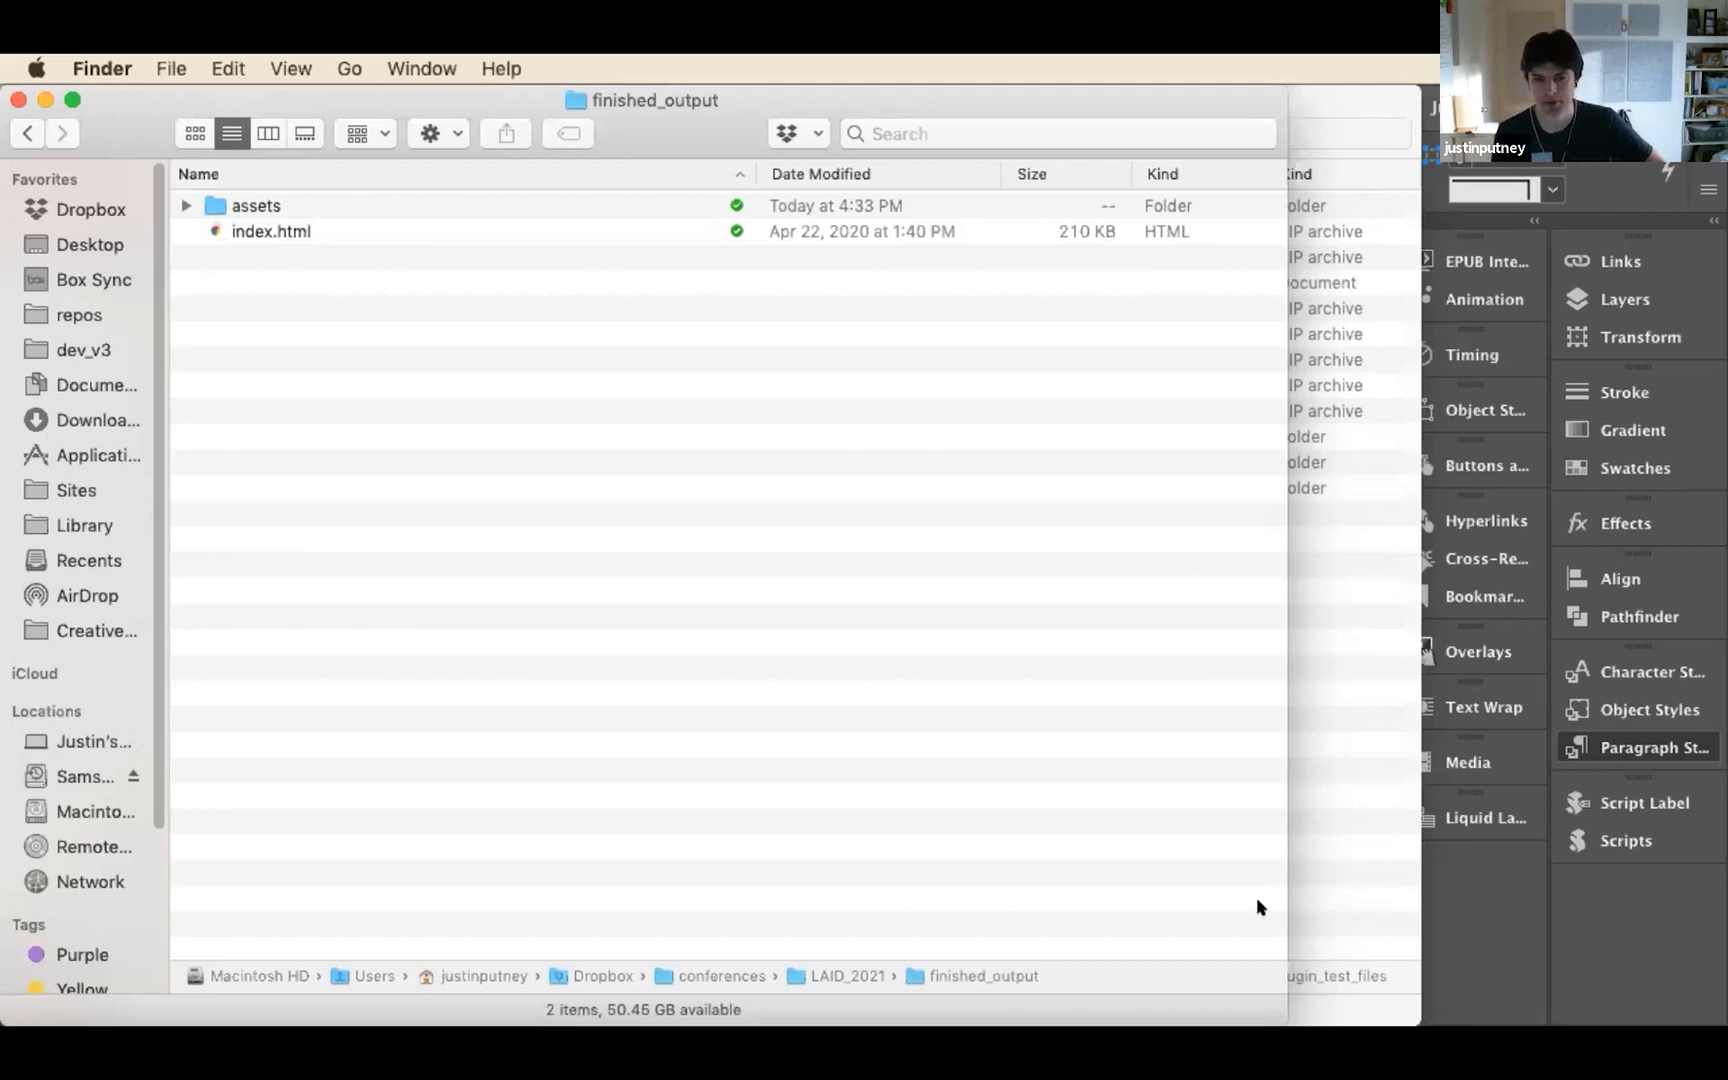
# Switch to Transmit, connect to the in5 Product Page favorite beside the Finder window, and open the server's demos folder
pyautogui.moveTo(1070, 1020)
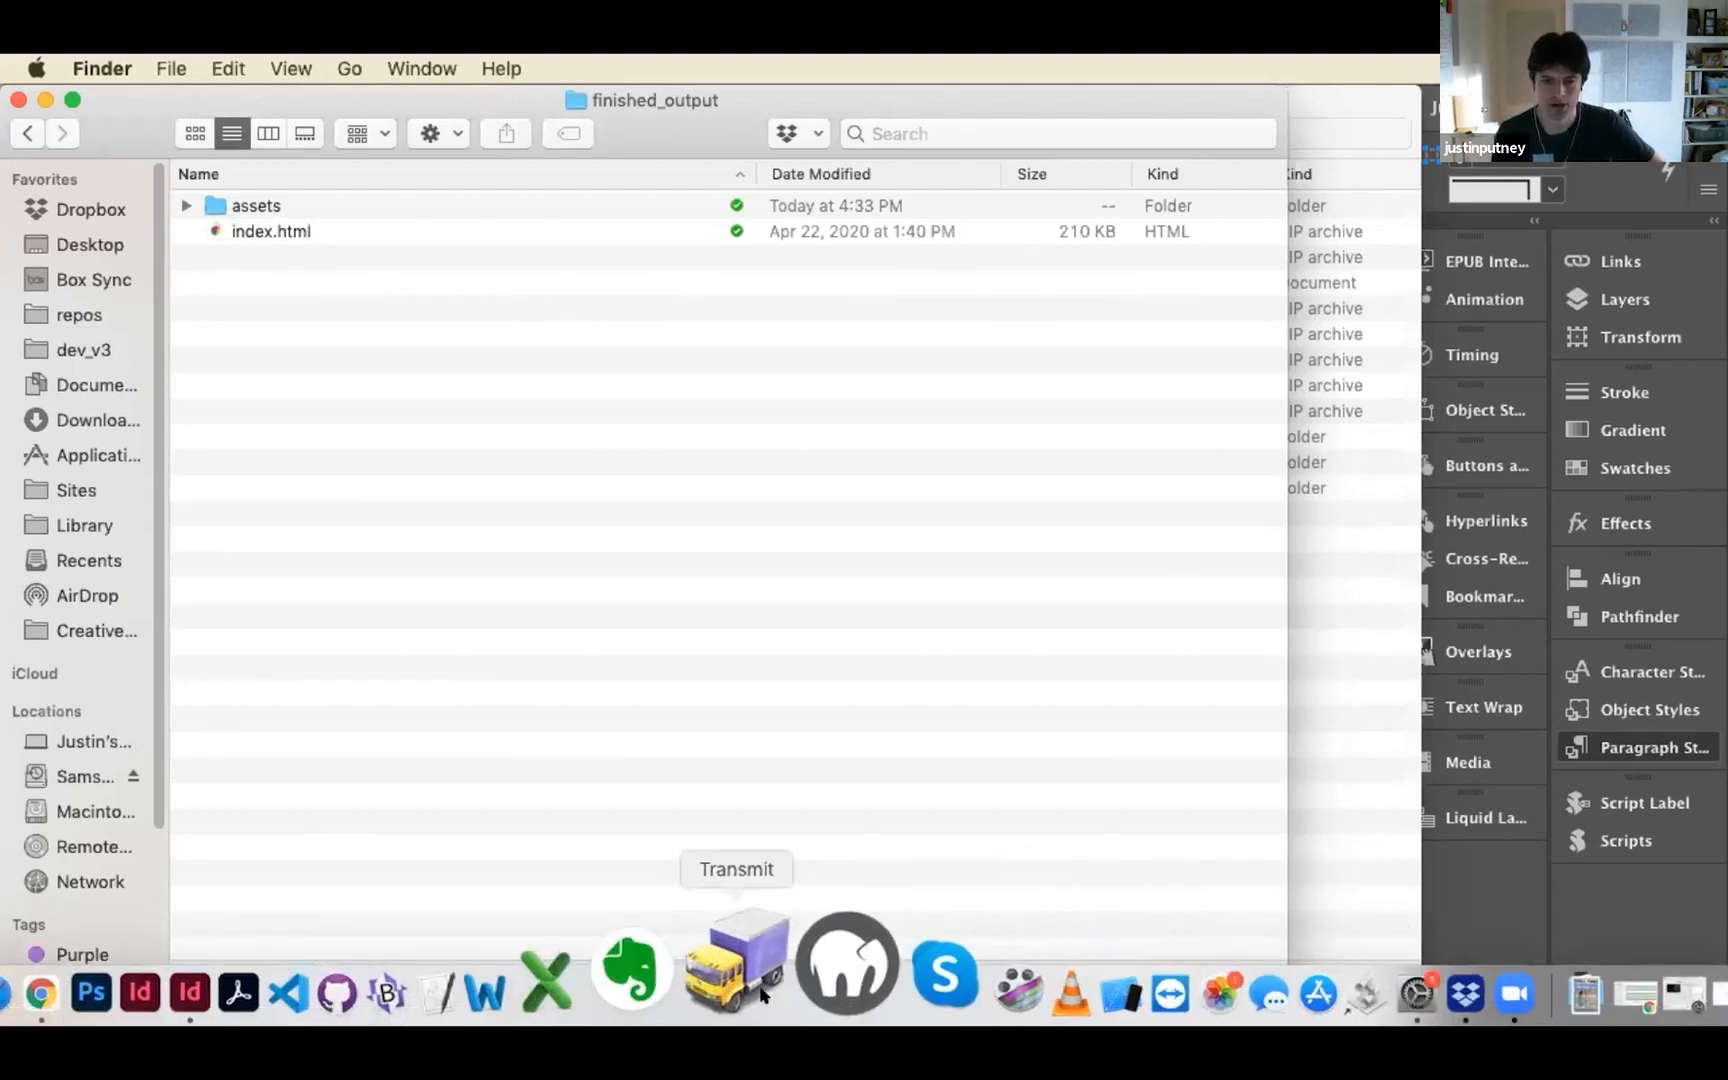
pyautogui.click(765, 990)
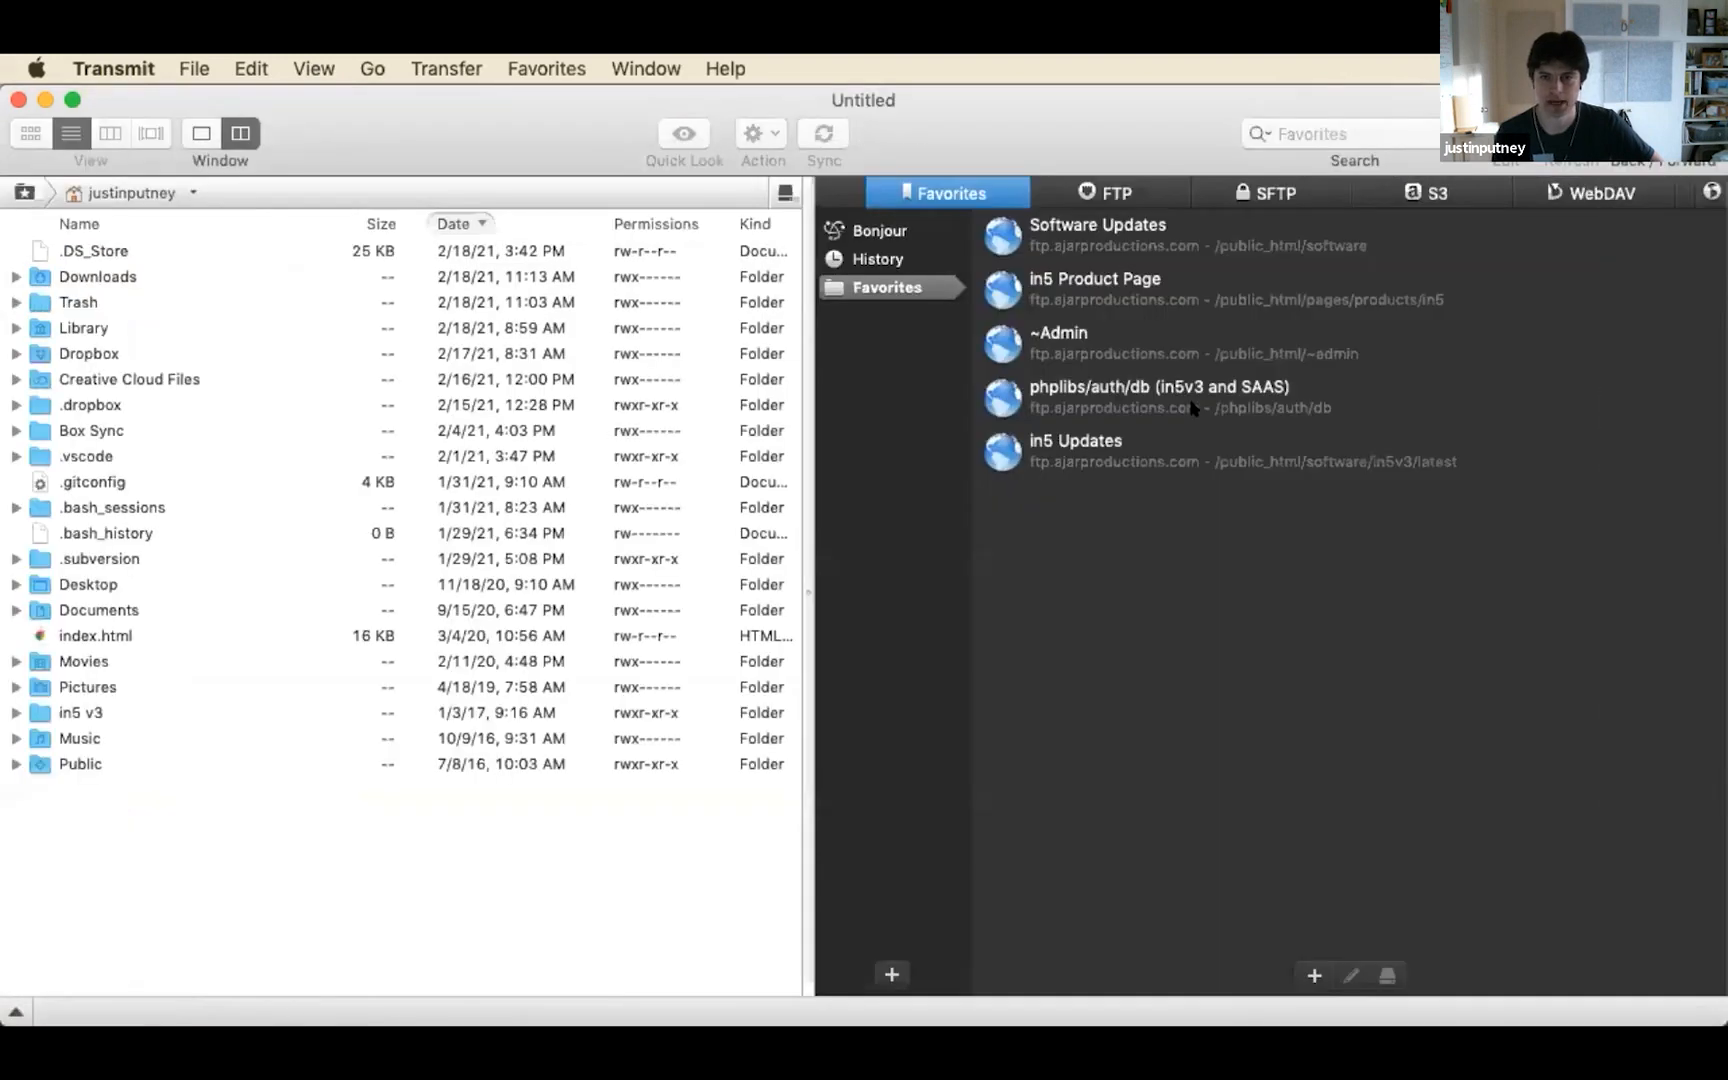
pyautogui.moveTo(4, 219); pyautogui.dragTo(447, 221)
pyautogui.doubleClick(1303, 300)
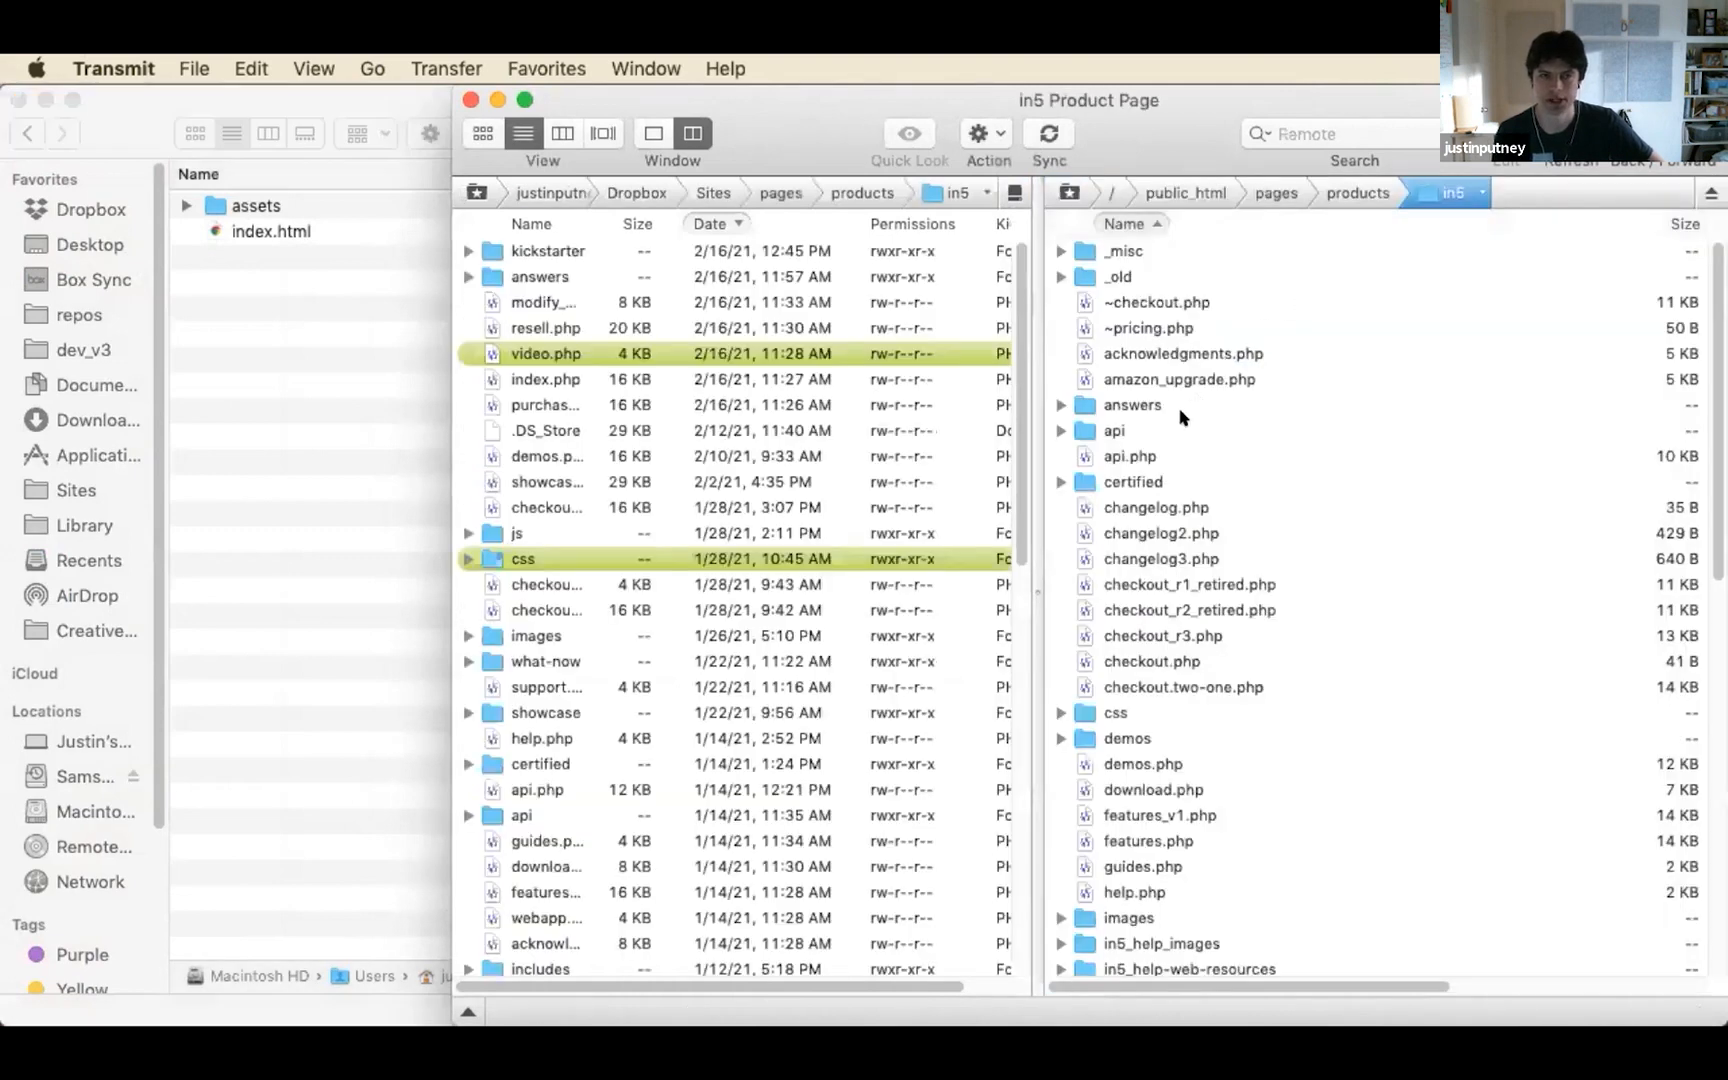
pyautogui.doubleClick(1110, 737)
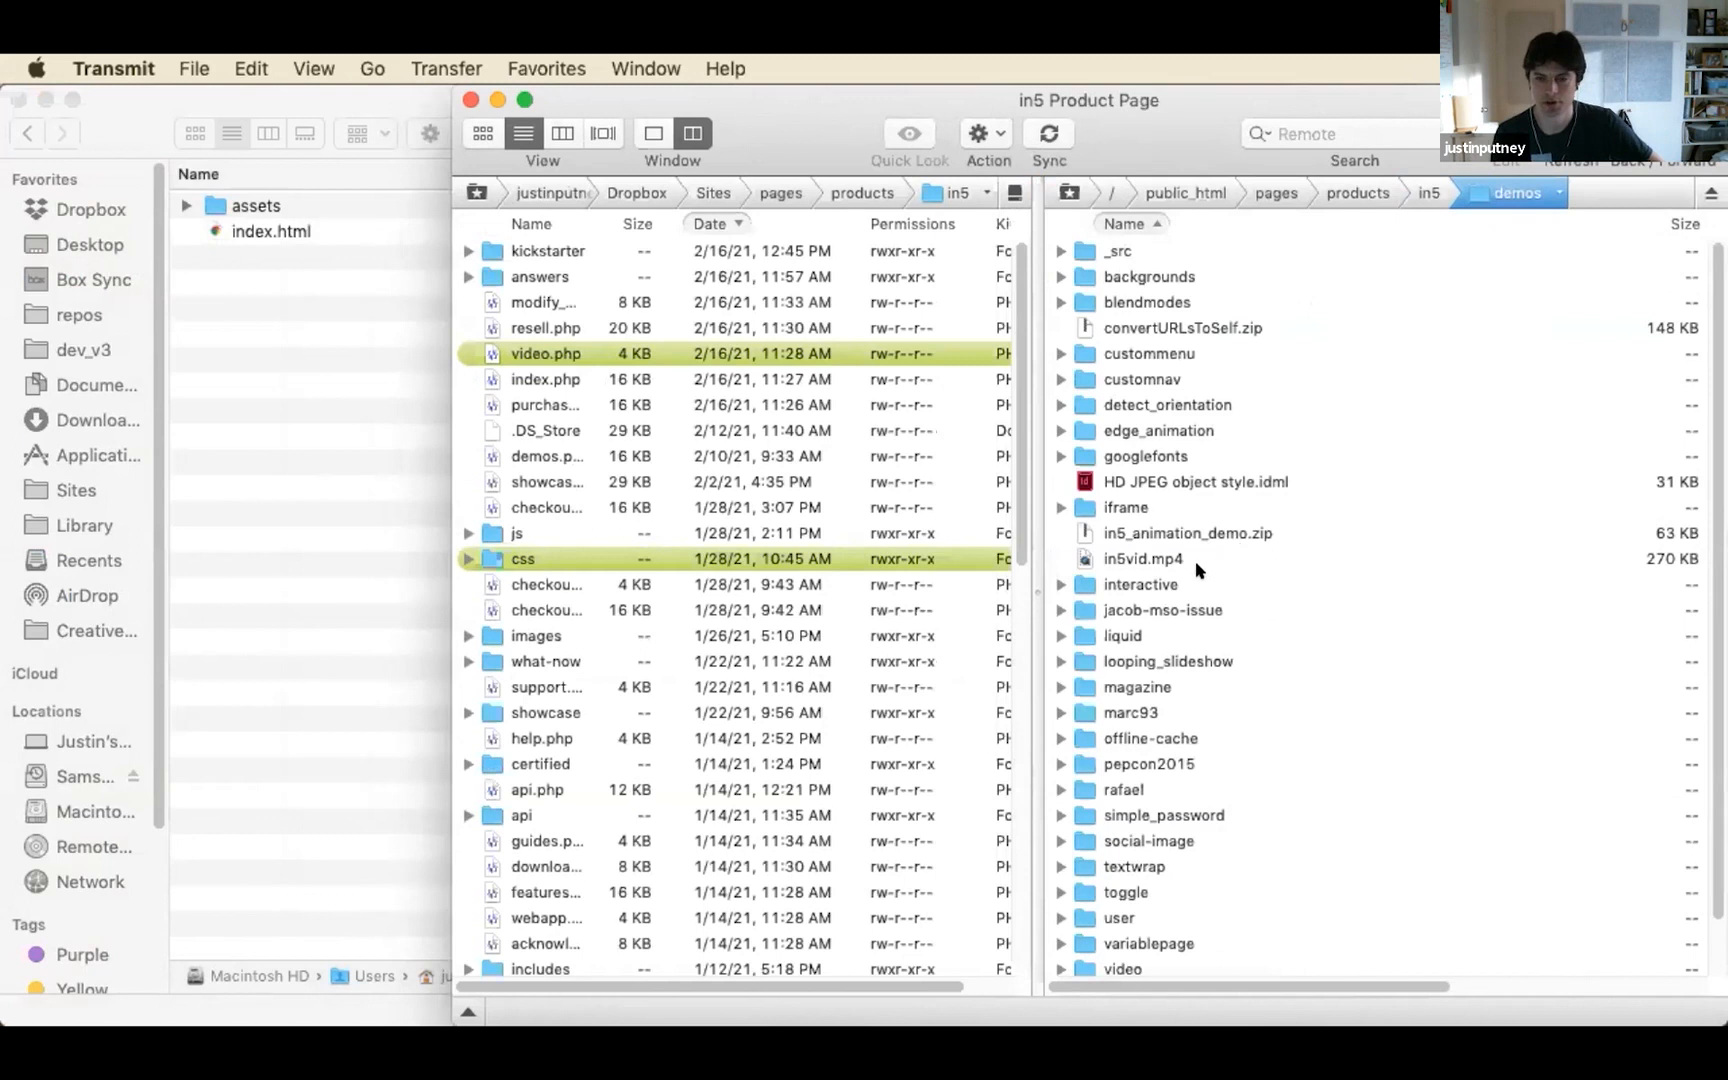
pyautogui.scroll(-2, 1200, 570)
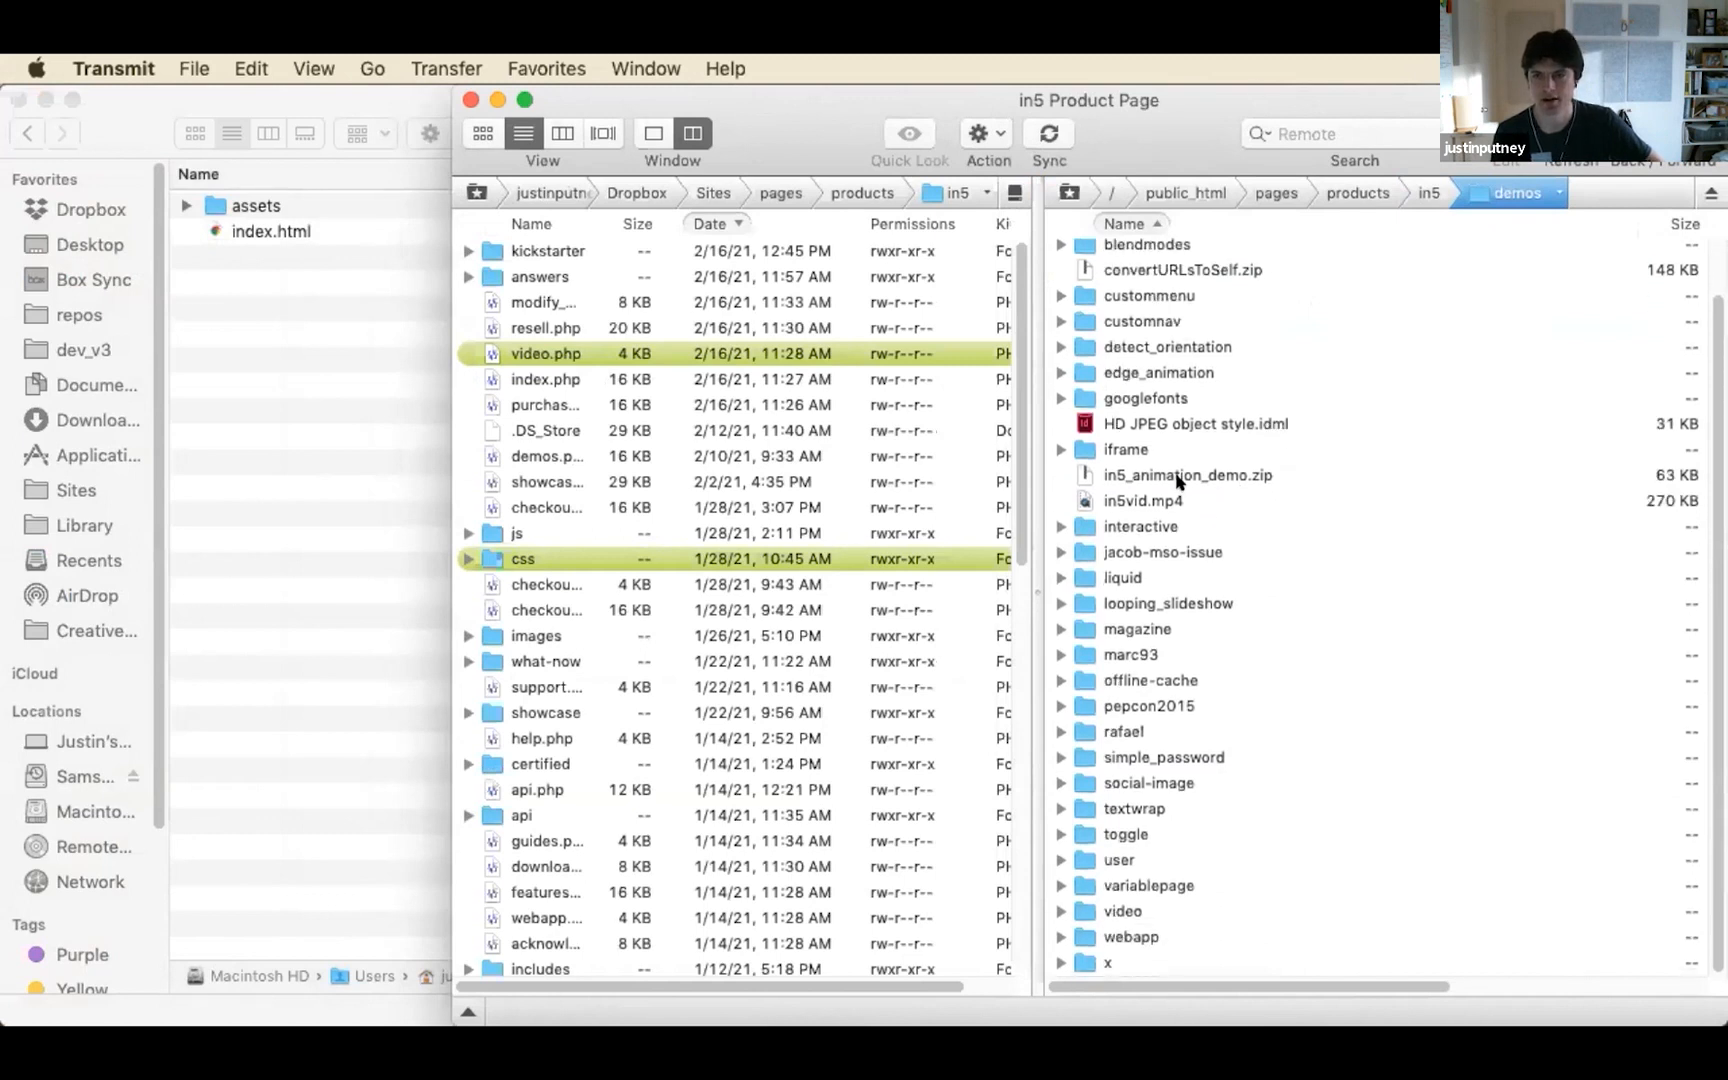
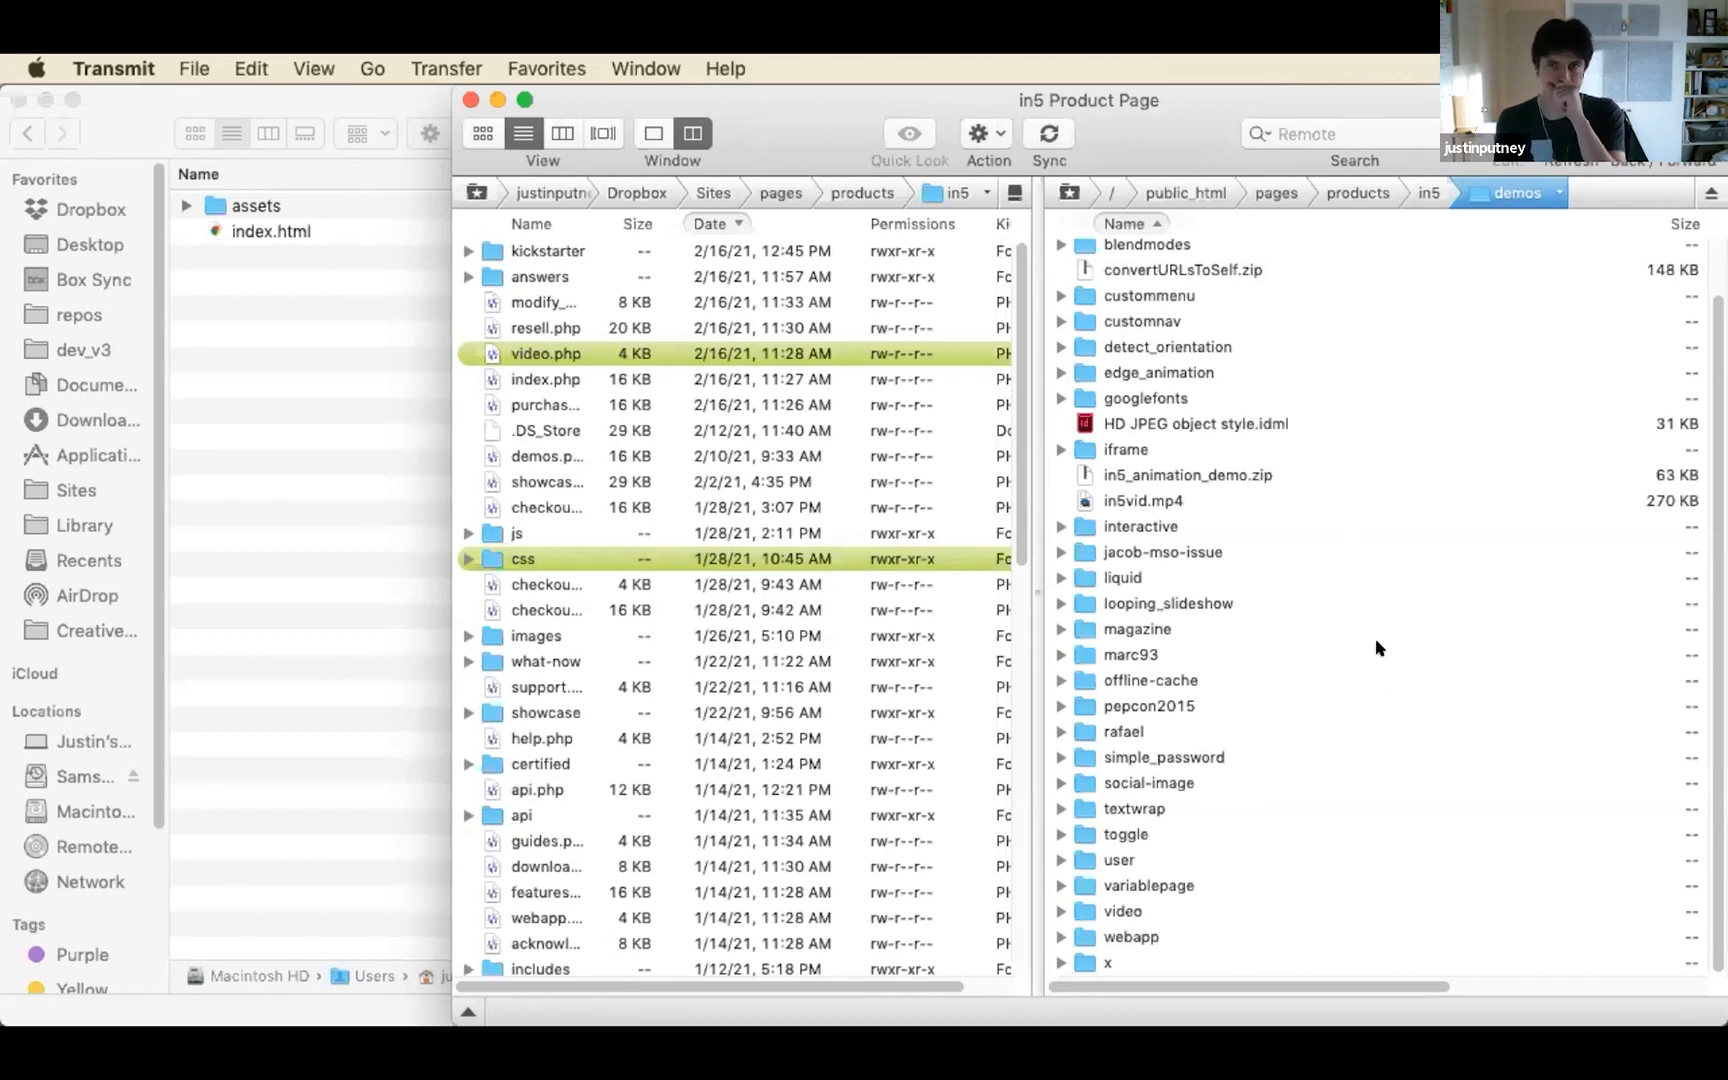
# Create a new folder named LAID inside the server's demos folder
pyautogui.moveTo(1266, 97); pyautogui.dragTo(1040, 152)
pyautogui.doubleClick(1040, 152)
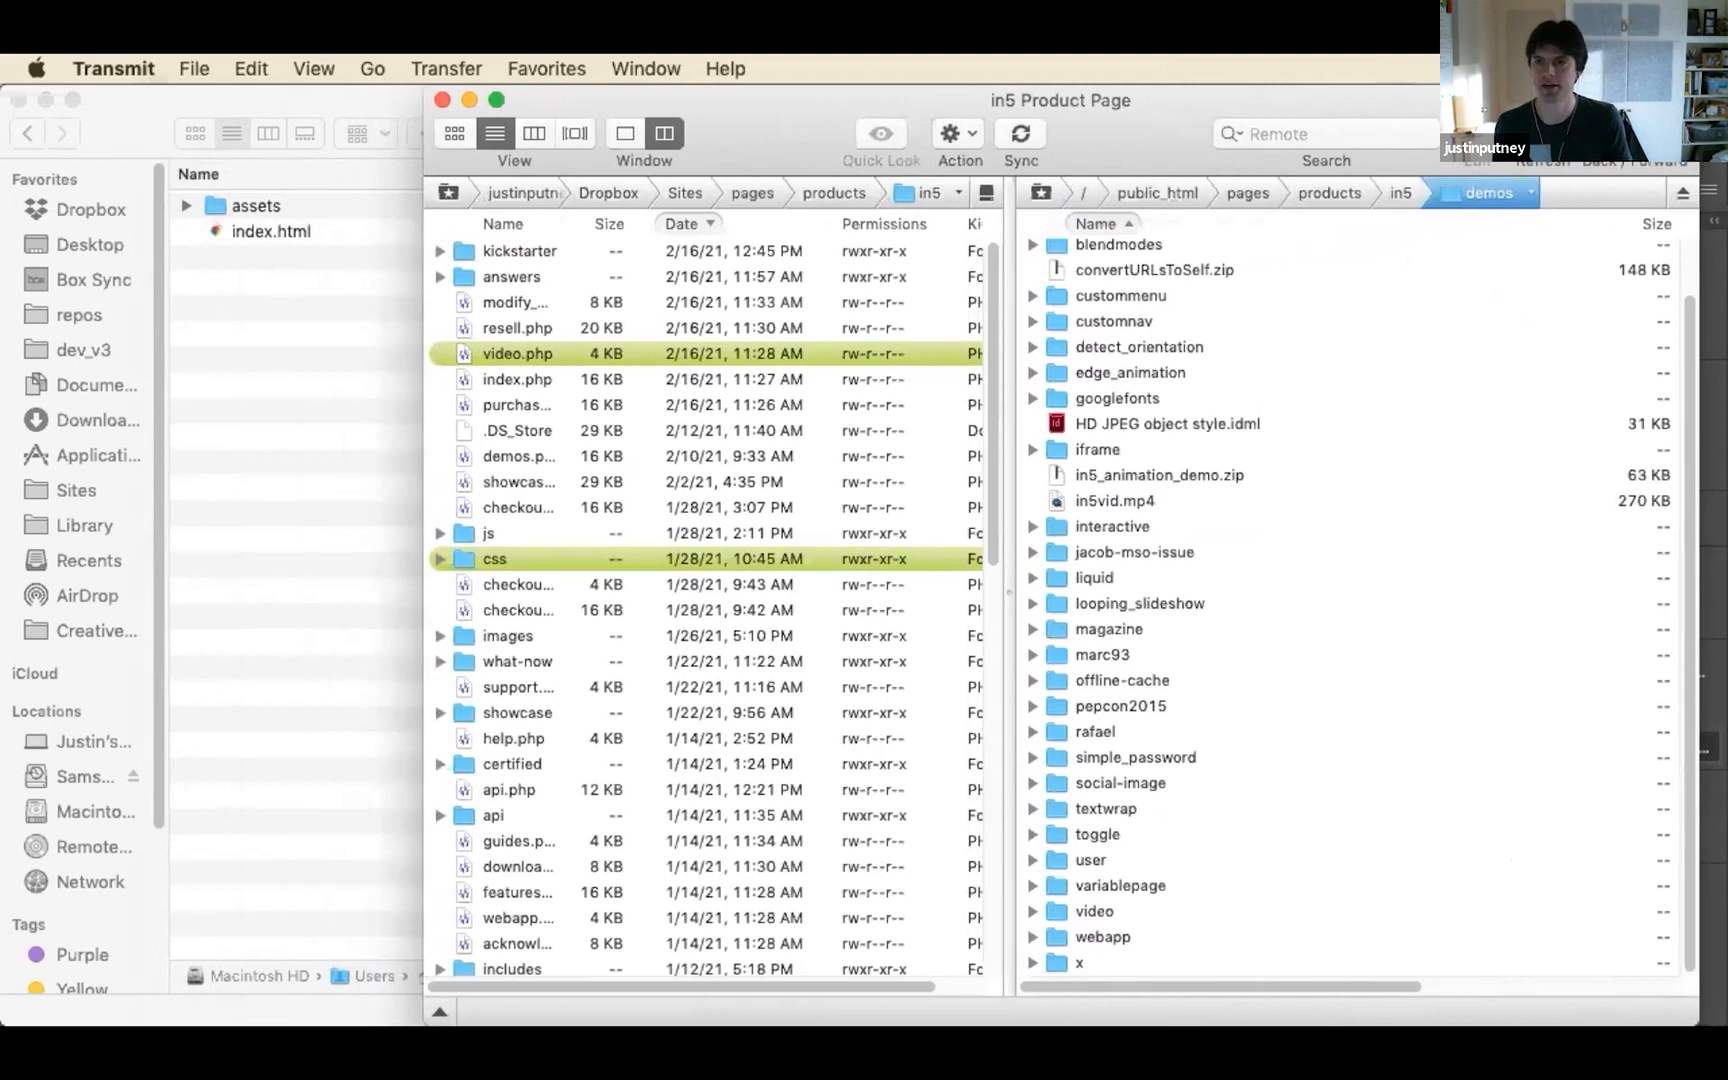
pyautogui.moveTo(1516, 102); pyautogui.dragTo(1520, 186)
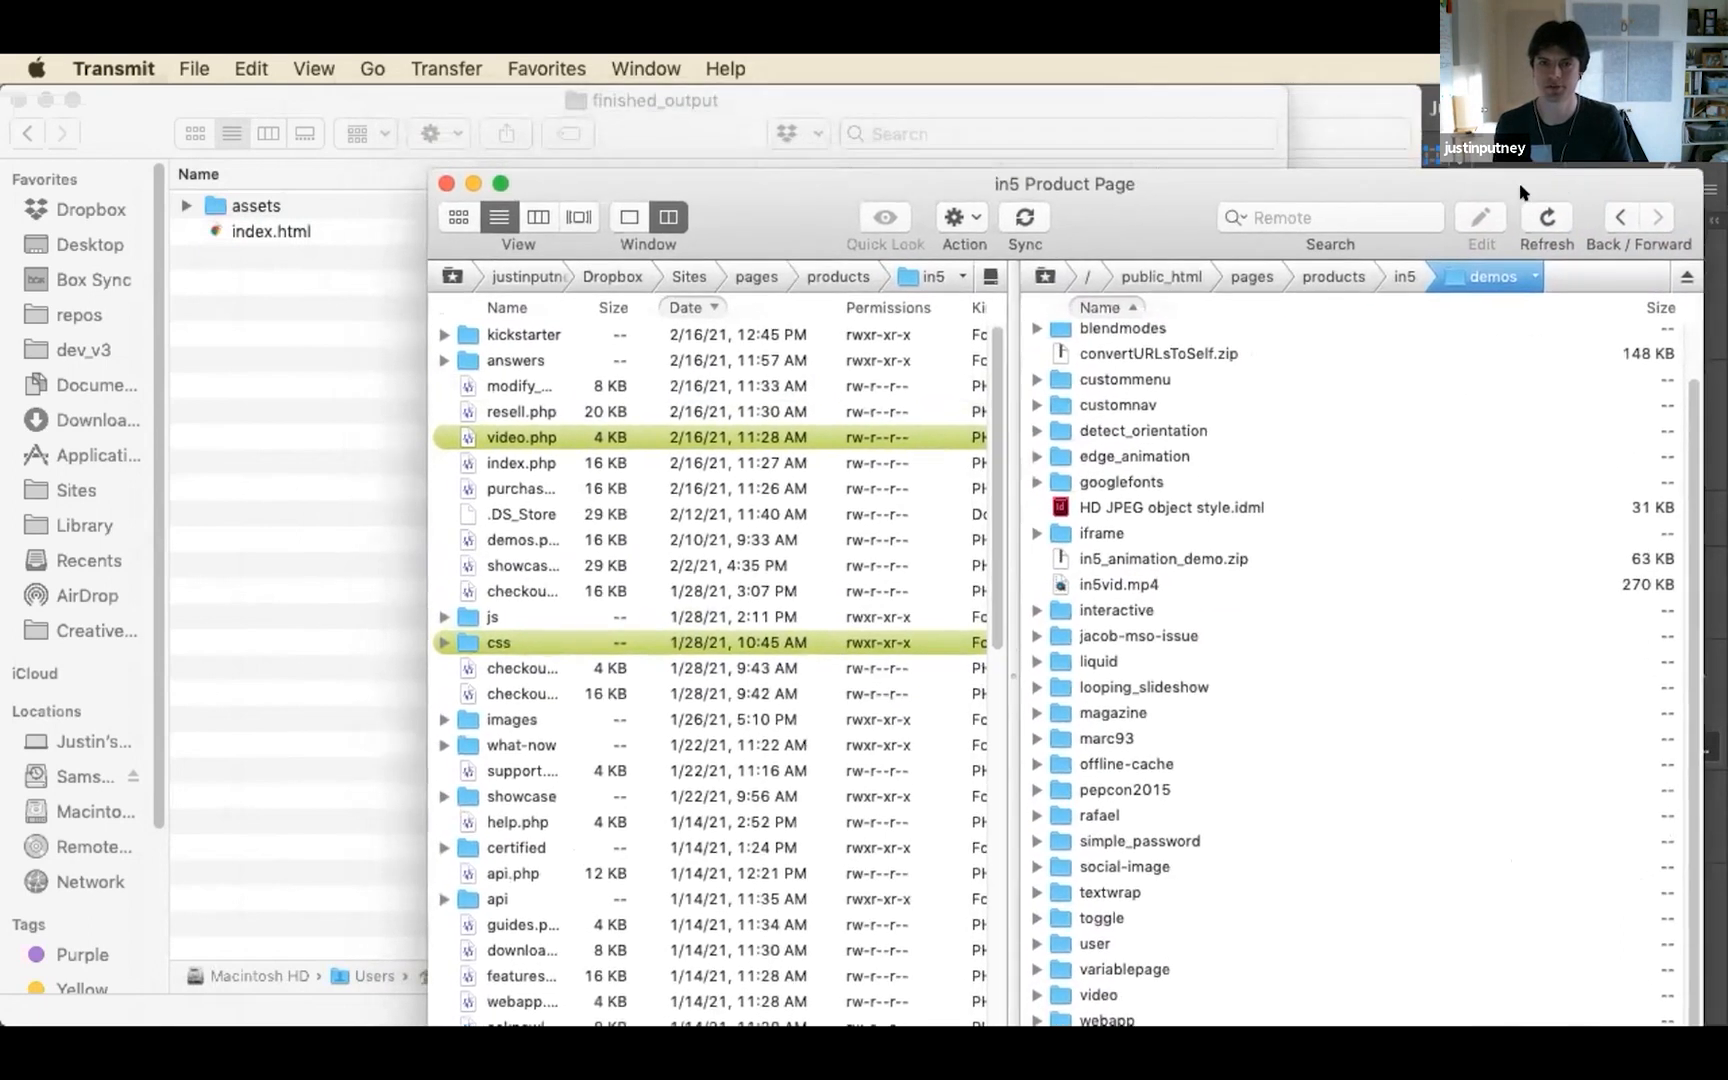
pyautogui.click(962, 216)
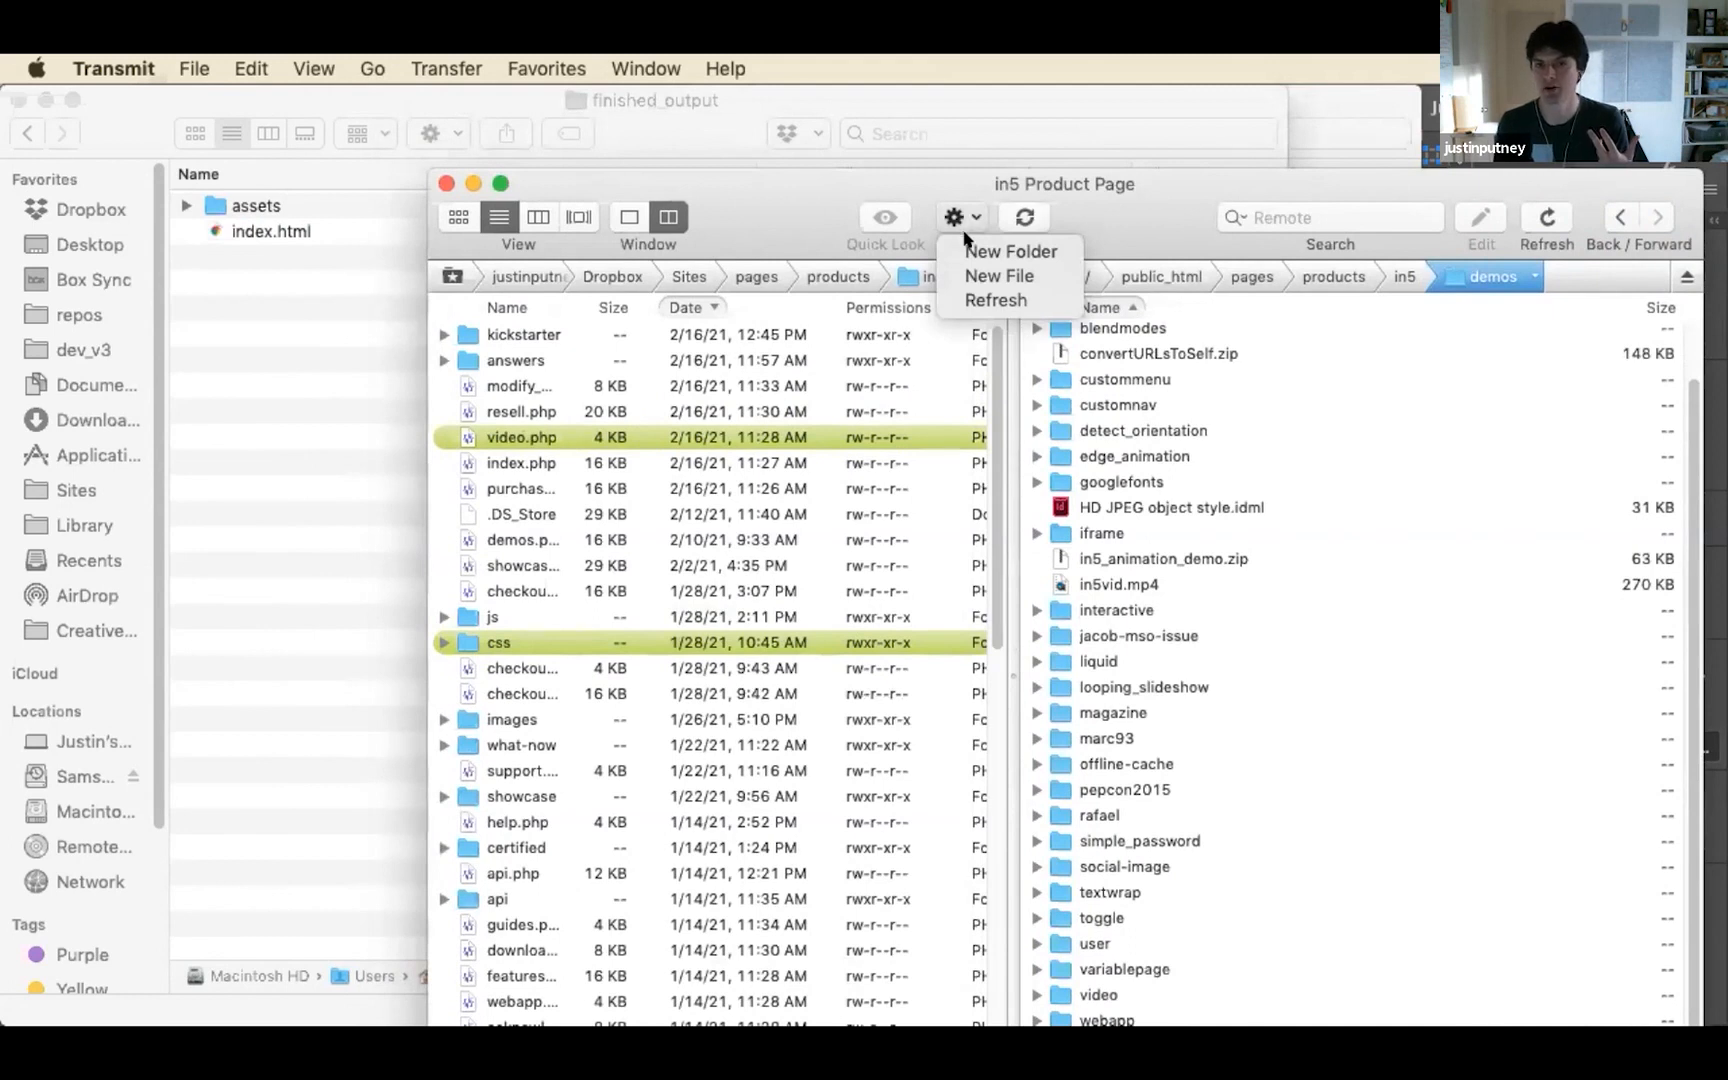
pyautogui.click(1010, 251)
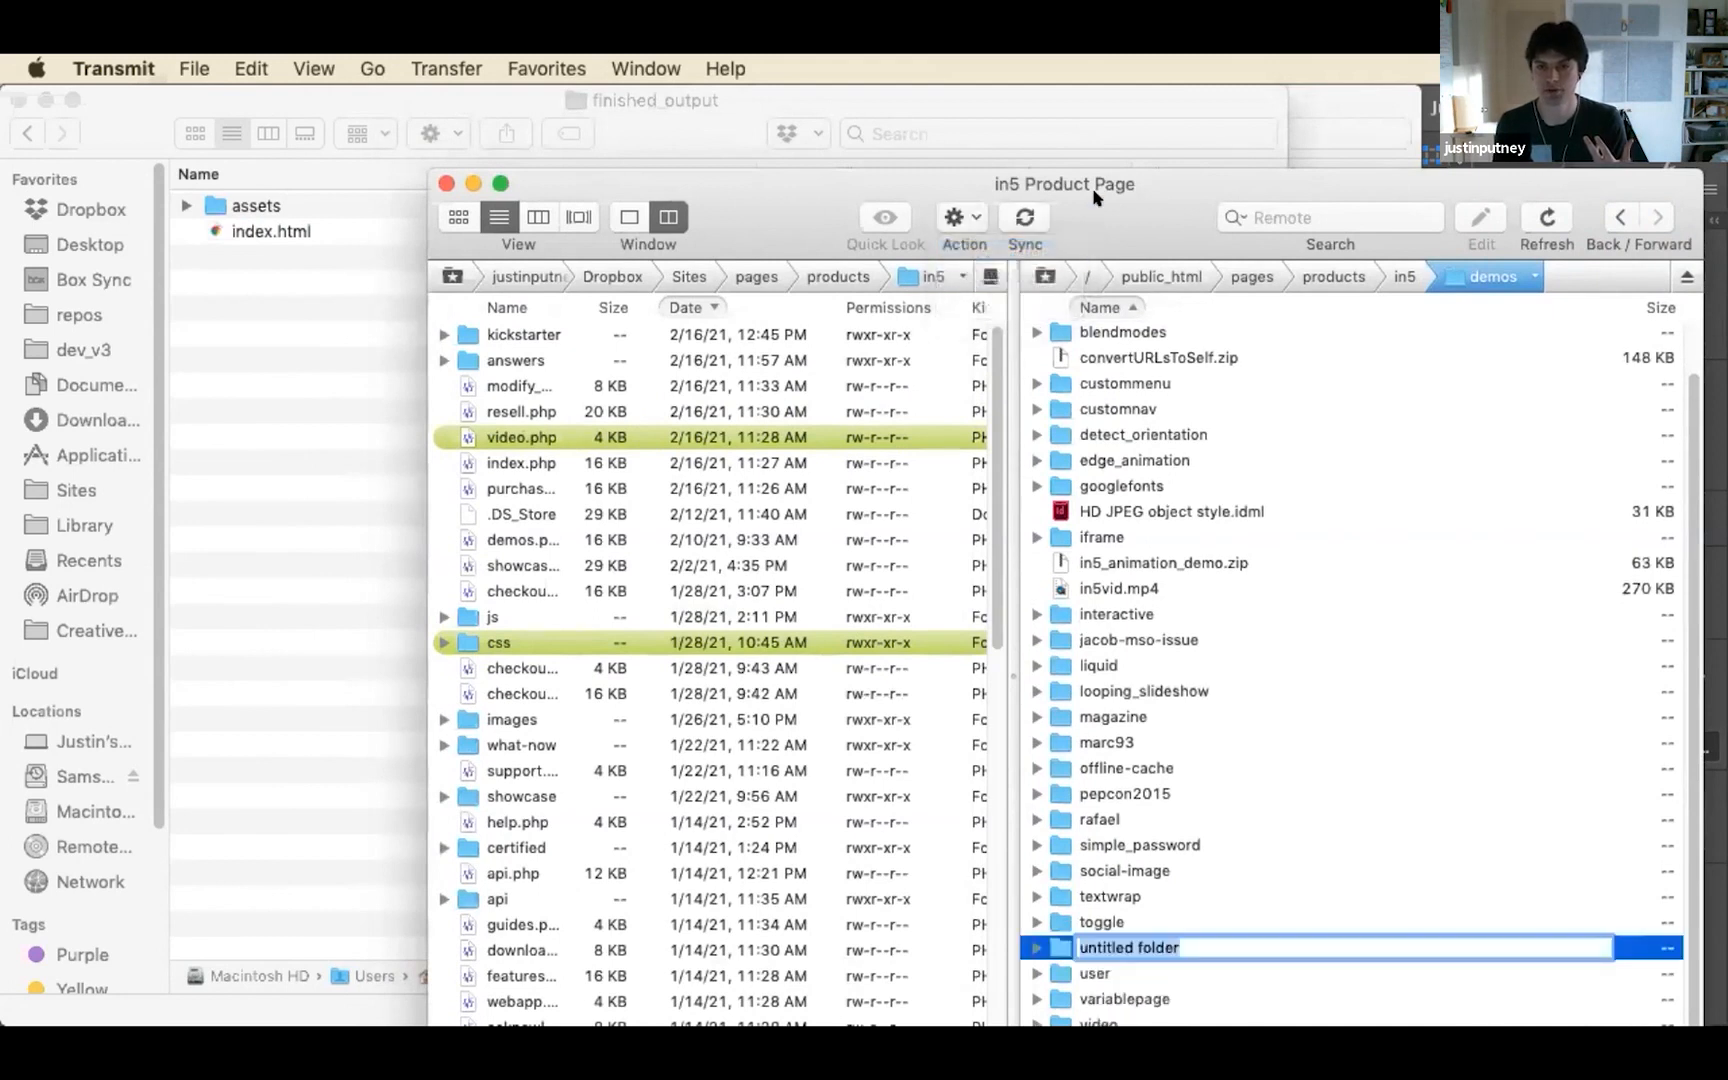
pyautogui.moveTo(1127, 175); pyautogui.dragTo(1115, 87)
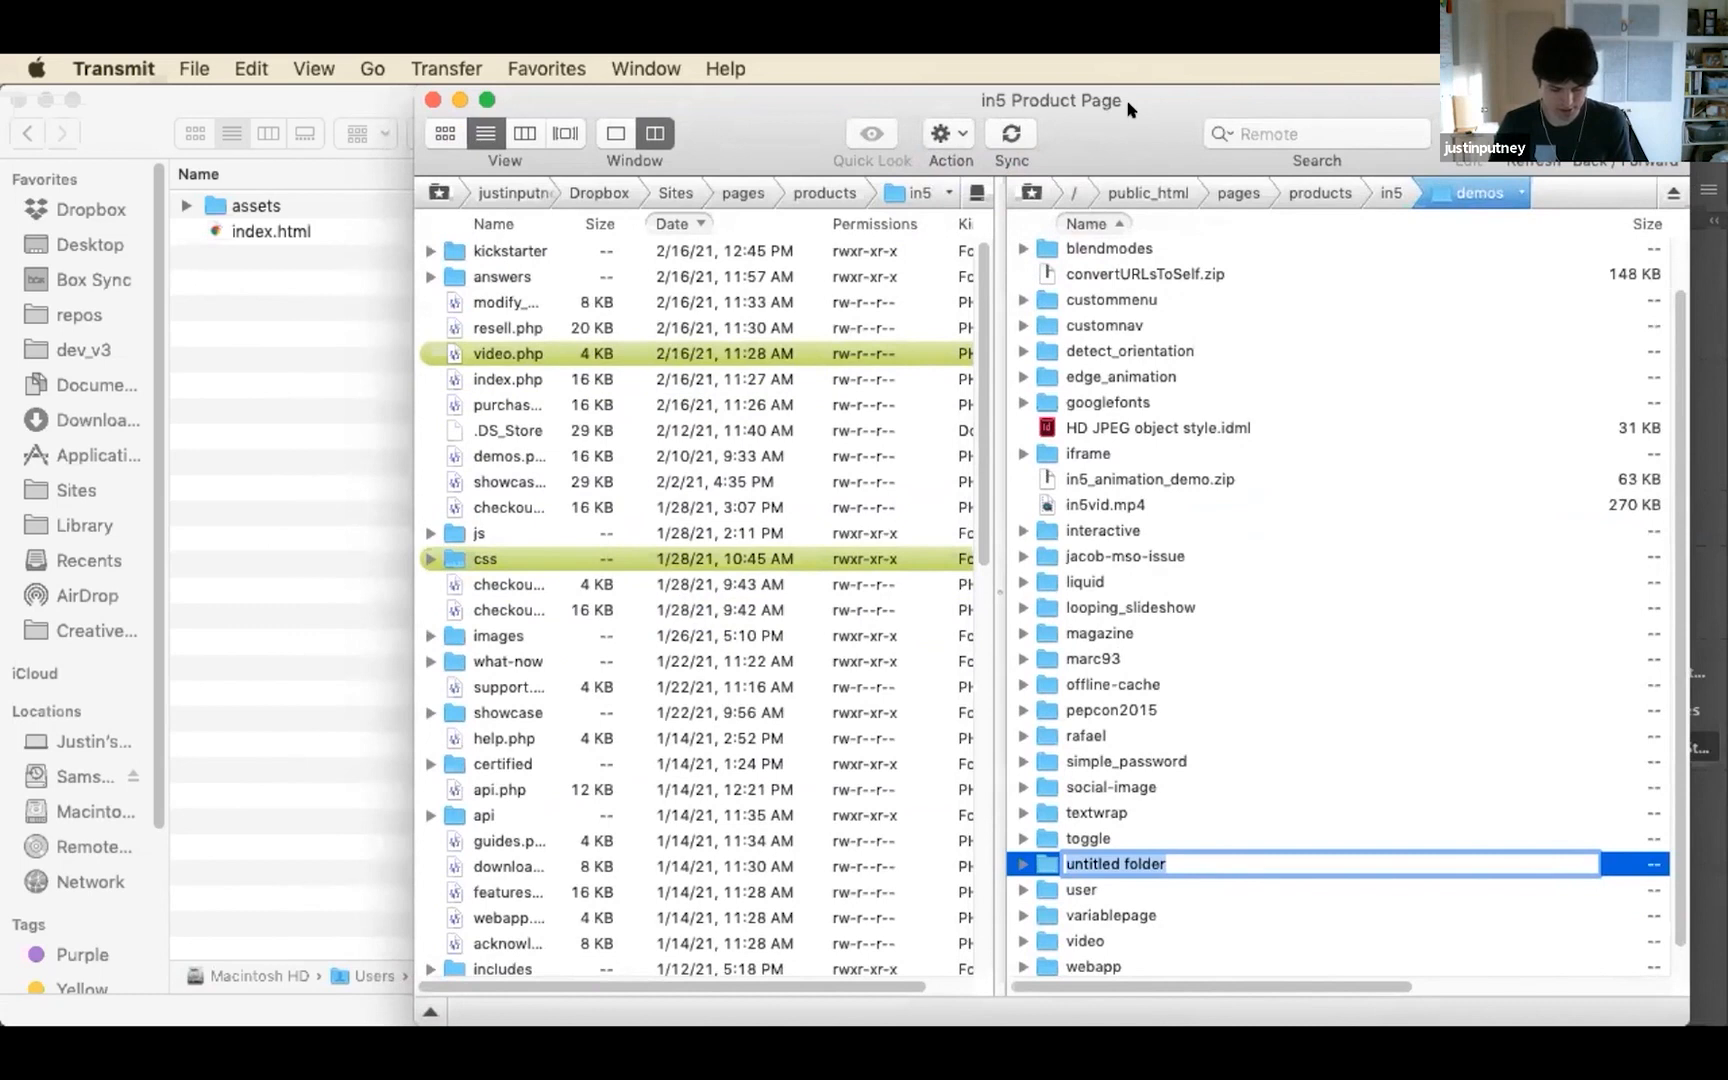
pyautogui.write('LAID')
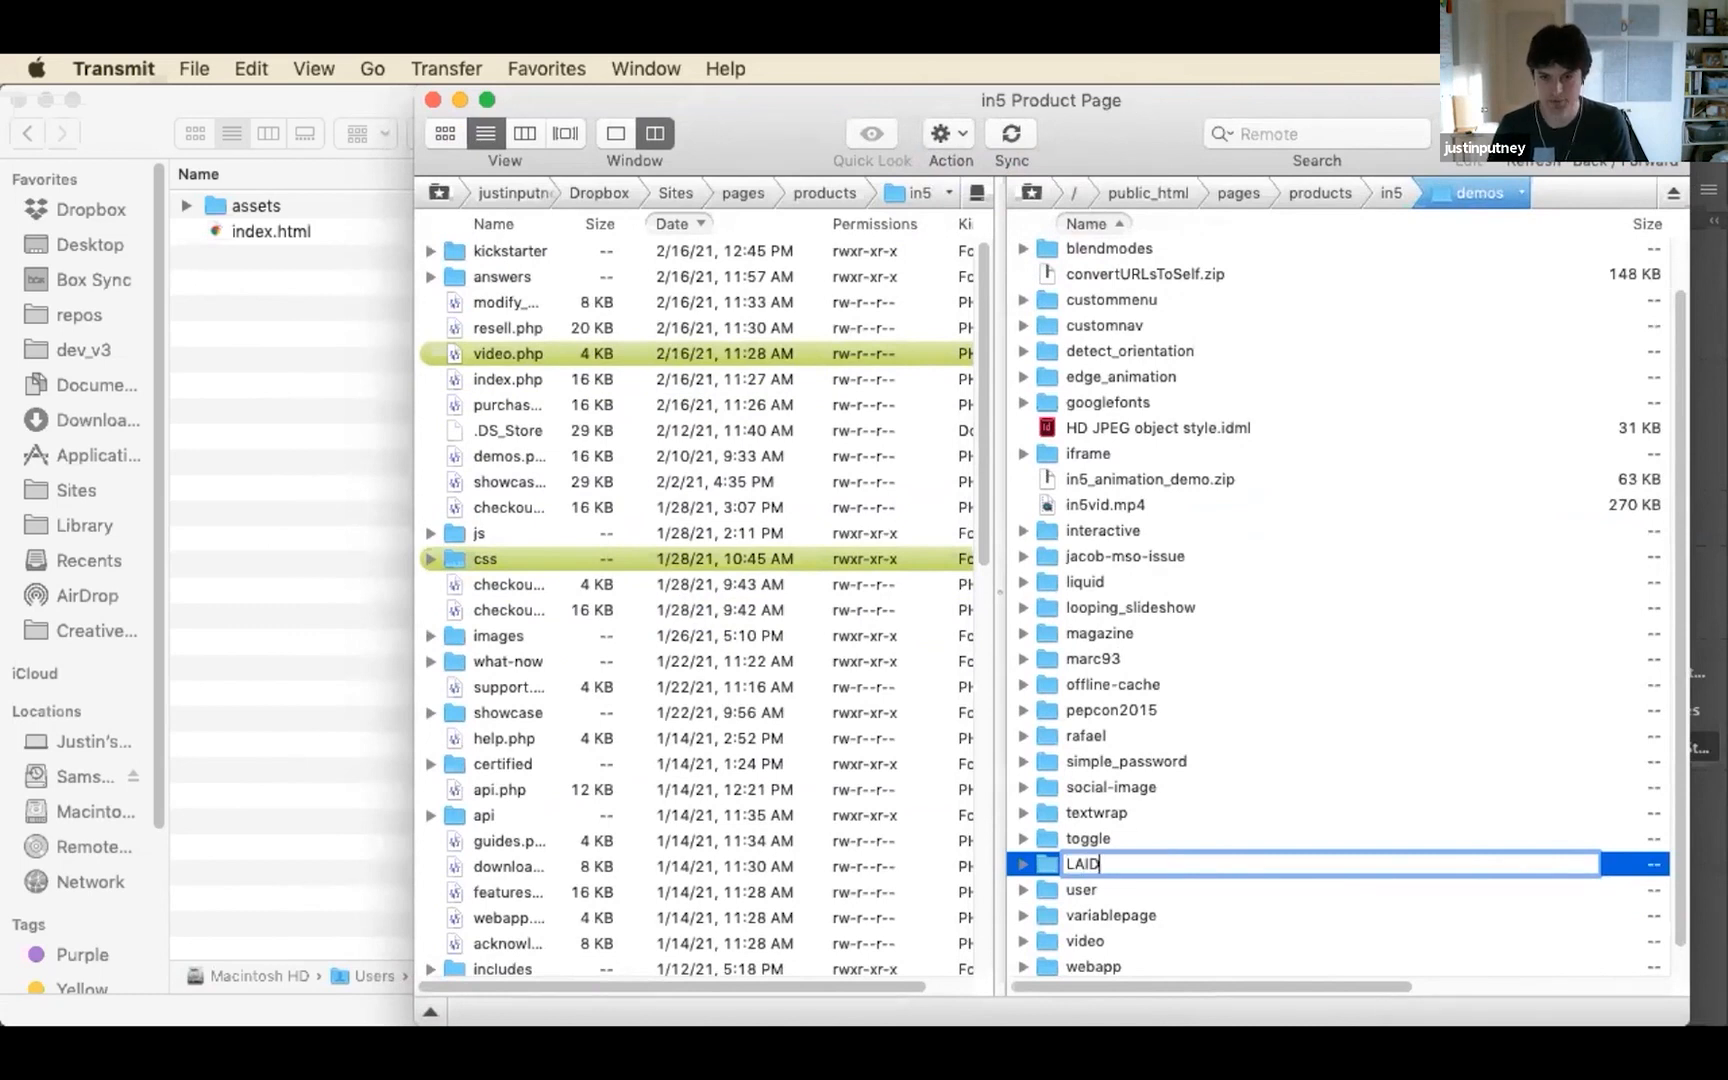
pyautogui.press('Return')
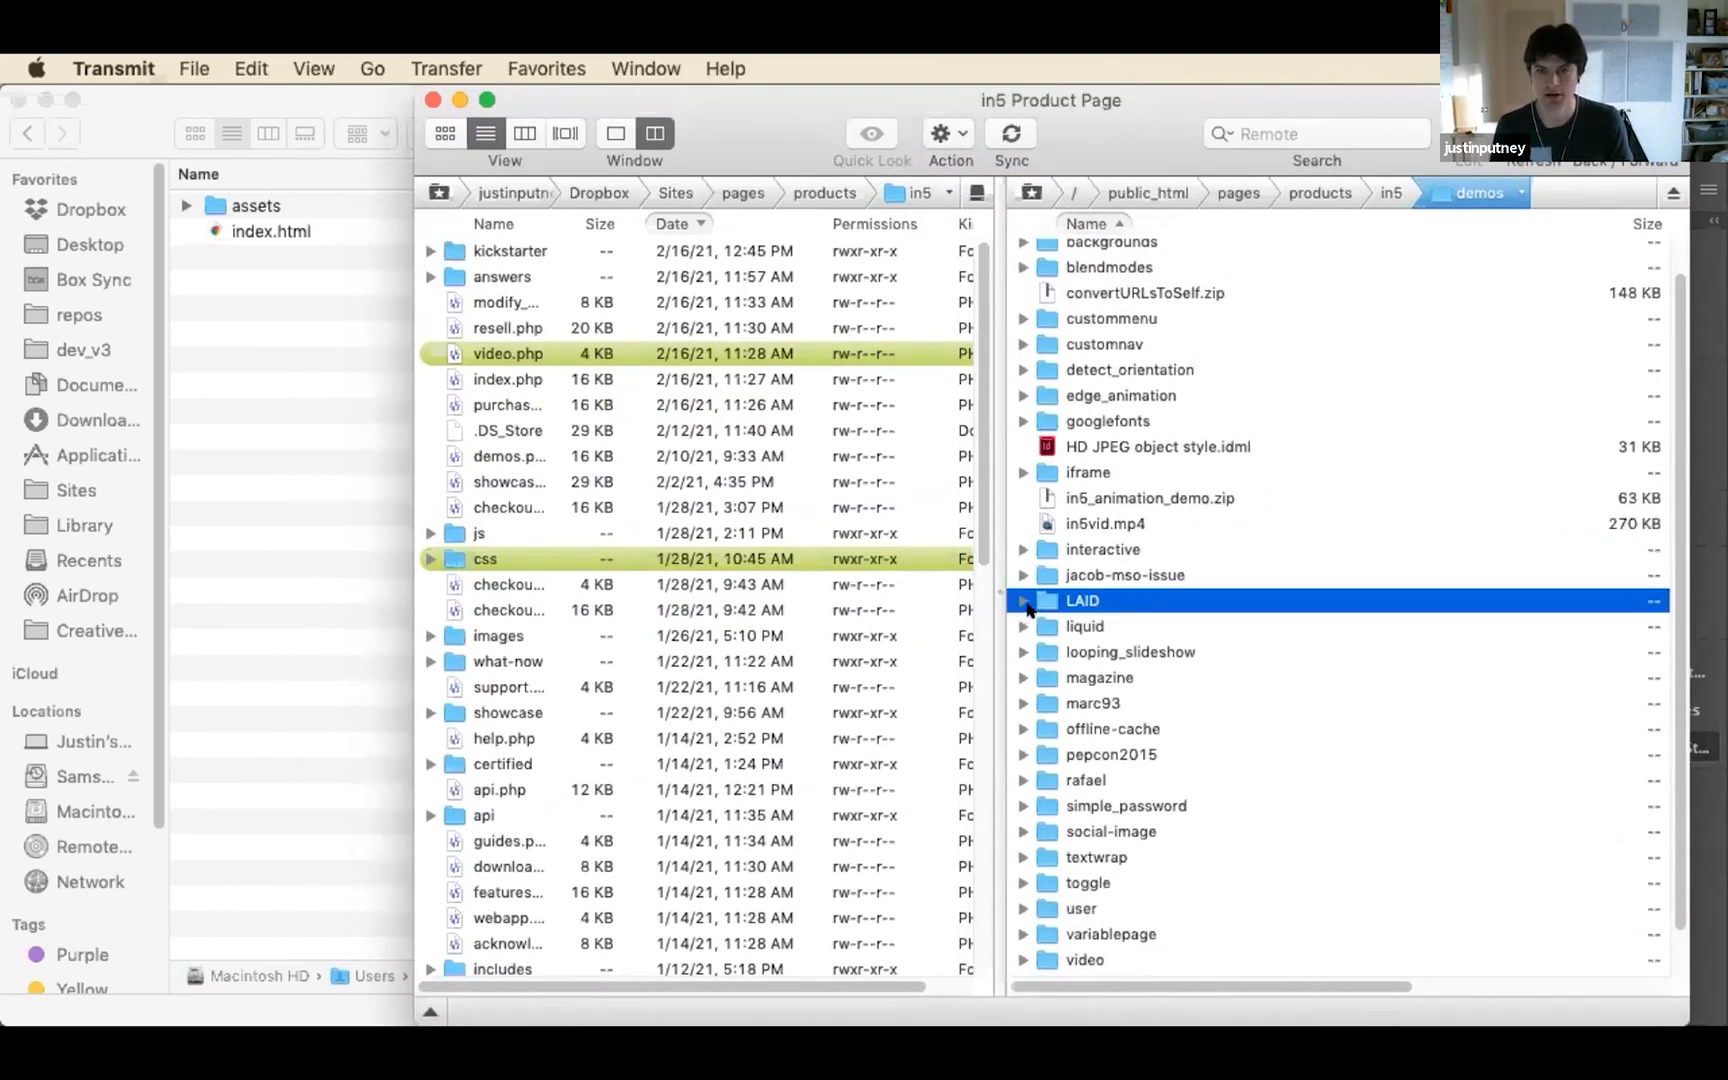
# Open the server's LAID folder and upload the assets folder and index.html from Finder's finished_output folder into it
pyautogui.doubleClick(1040, 600)
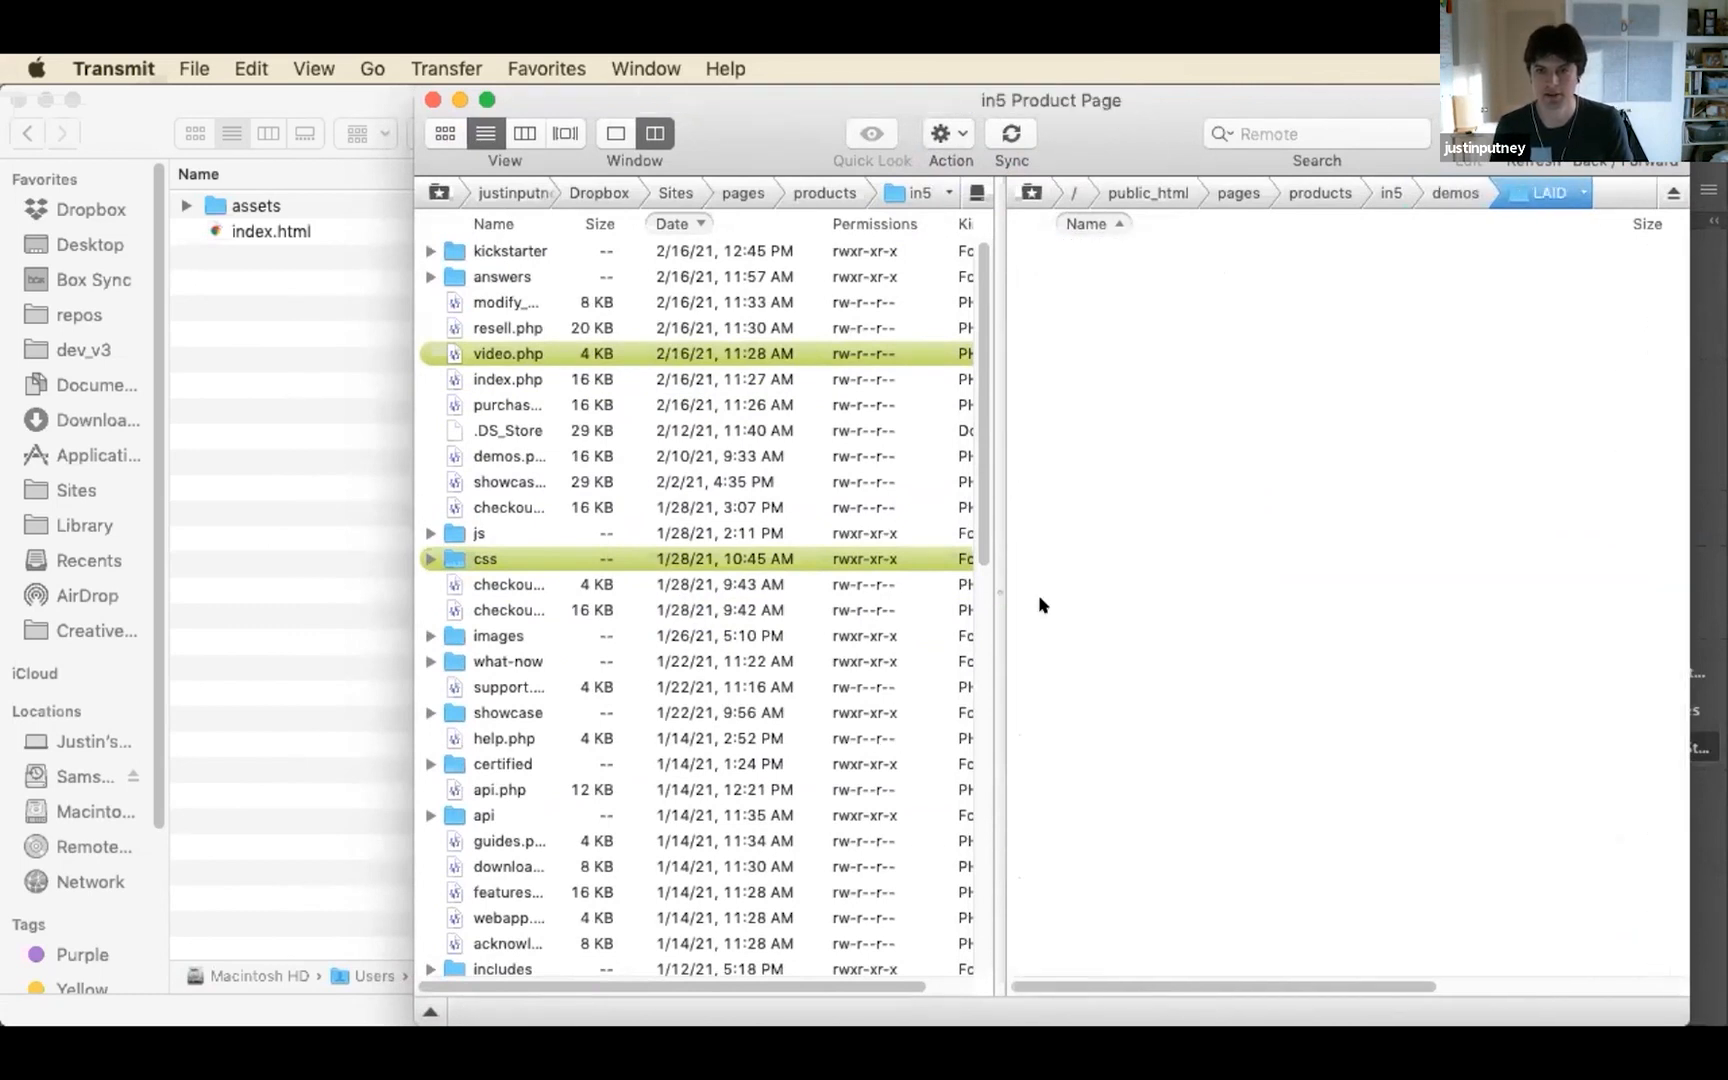
pyautogui.click(232, 205)
pyautogui.click(232, 205)
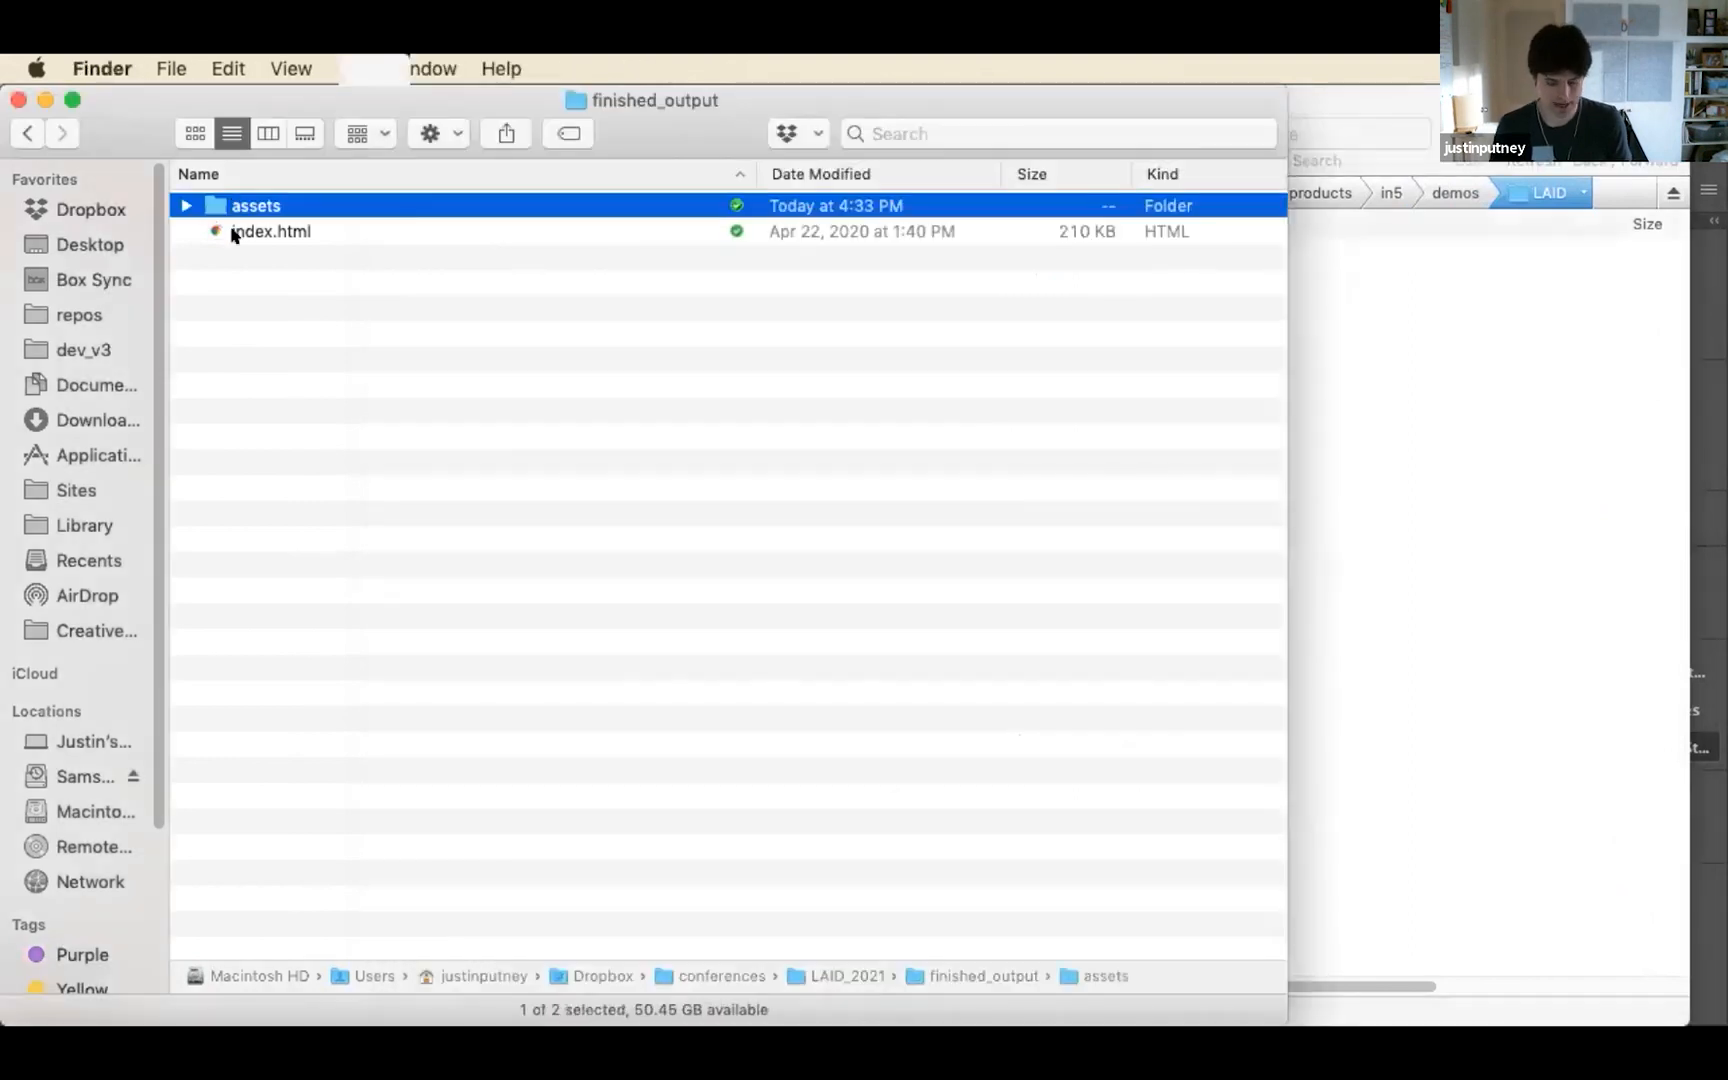
pyautogui.keyDown('shift'); pyautogui.click(232, 233); pyautogui.keyUp('shift')
pyautogui.moveTo(206, 204); pyautogui.dragTo(1331, 347)
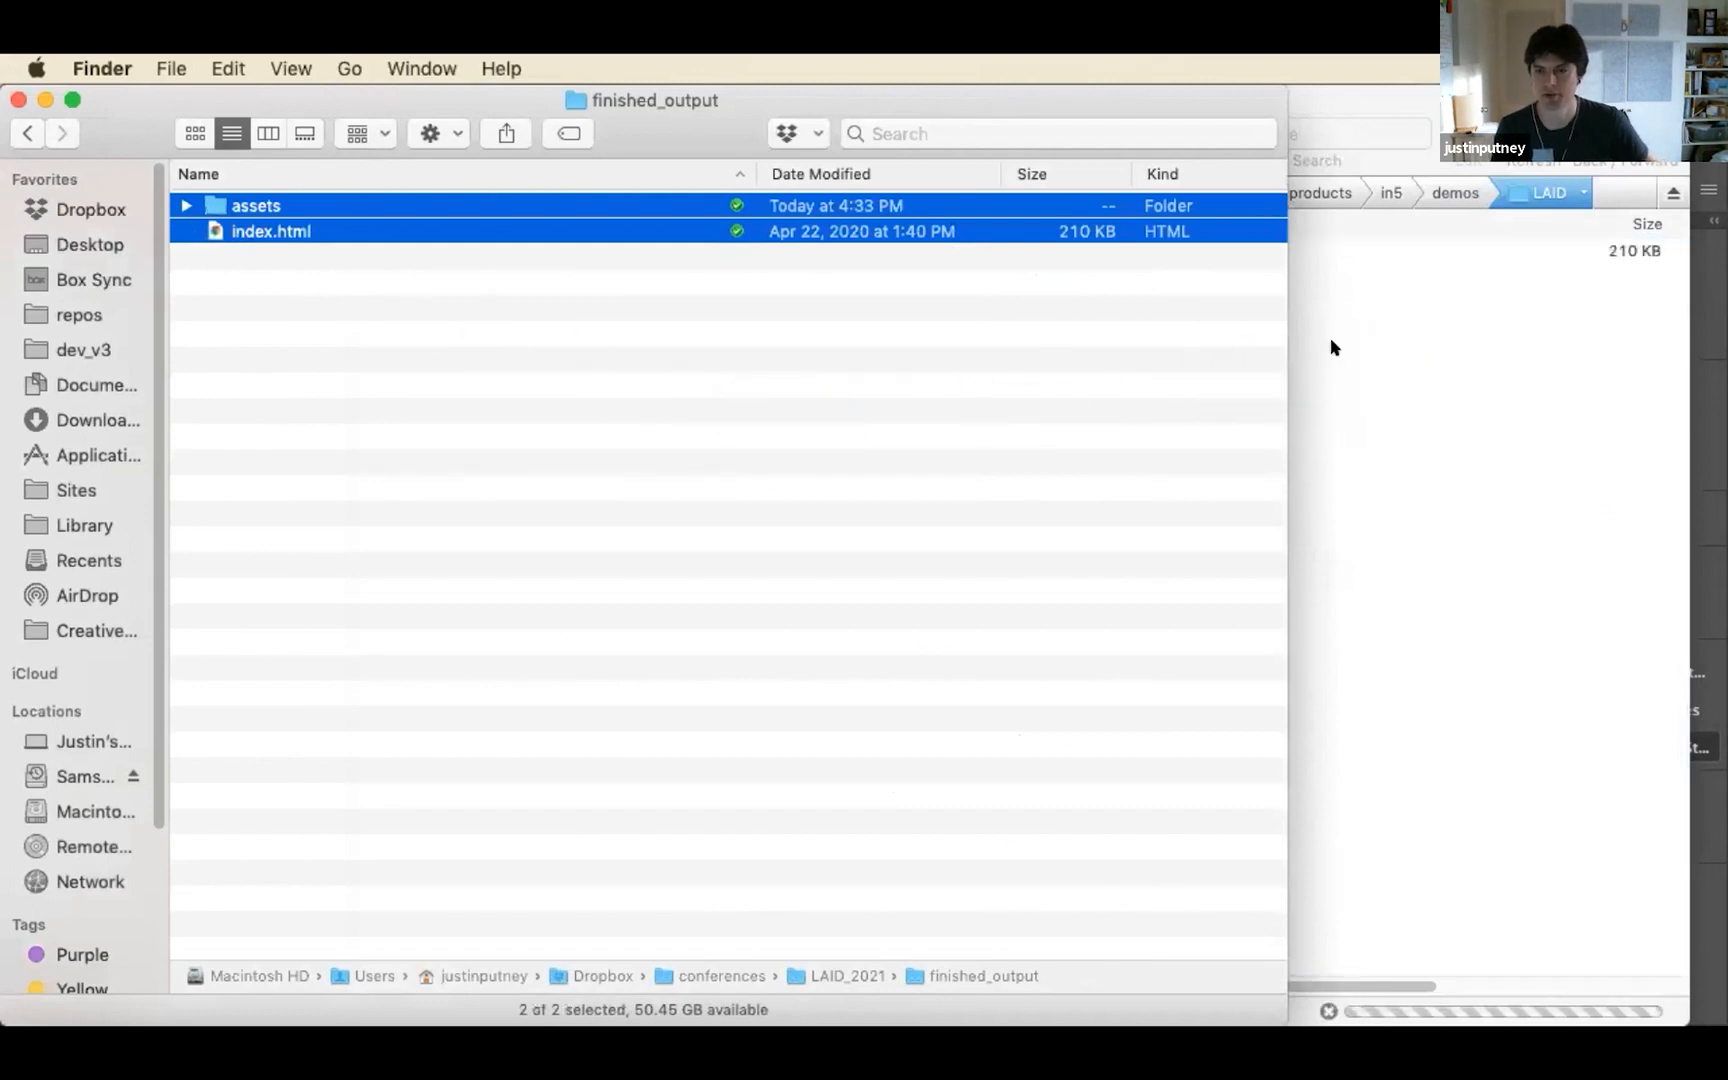
pyautogui.click(1331, 347)
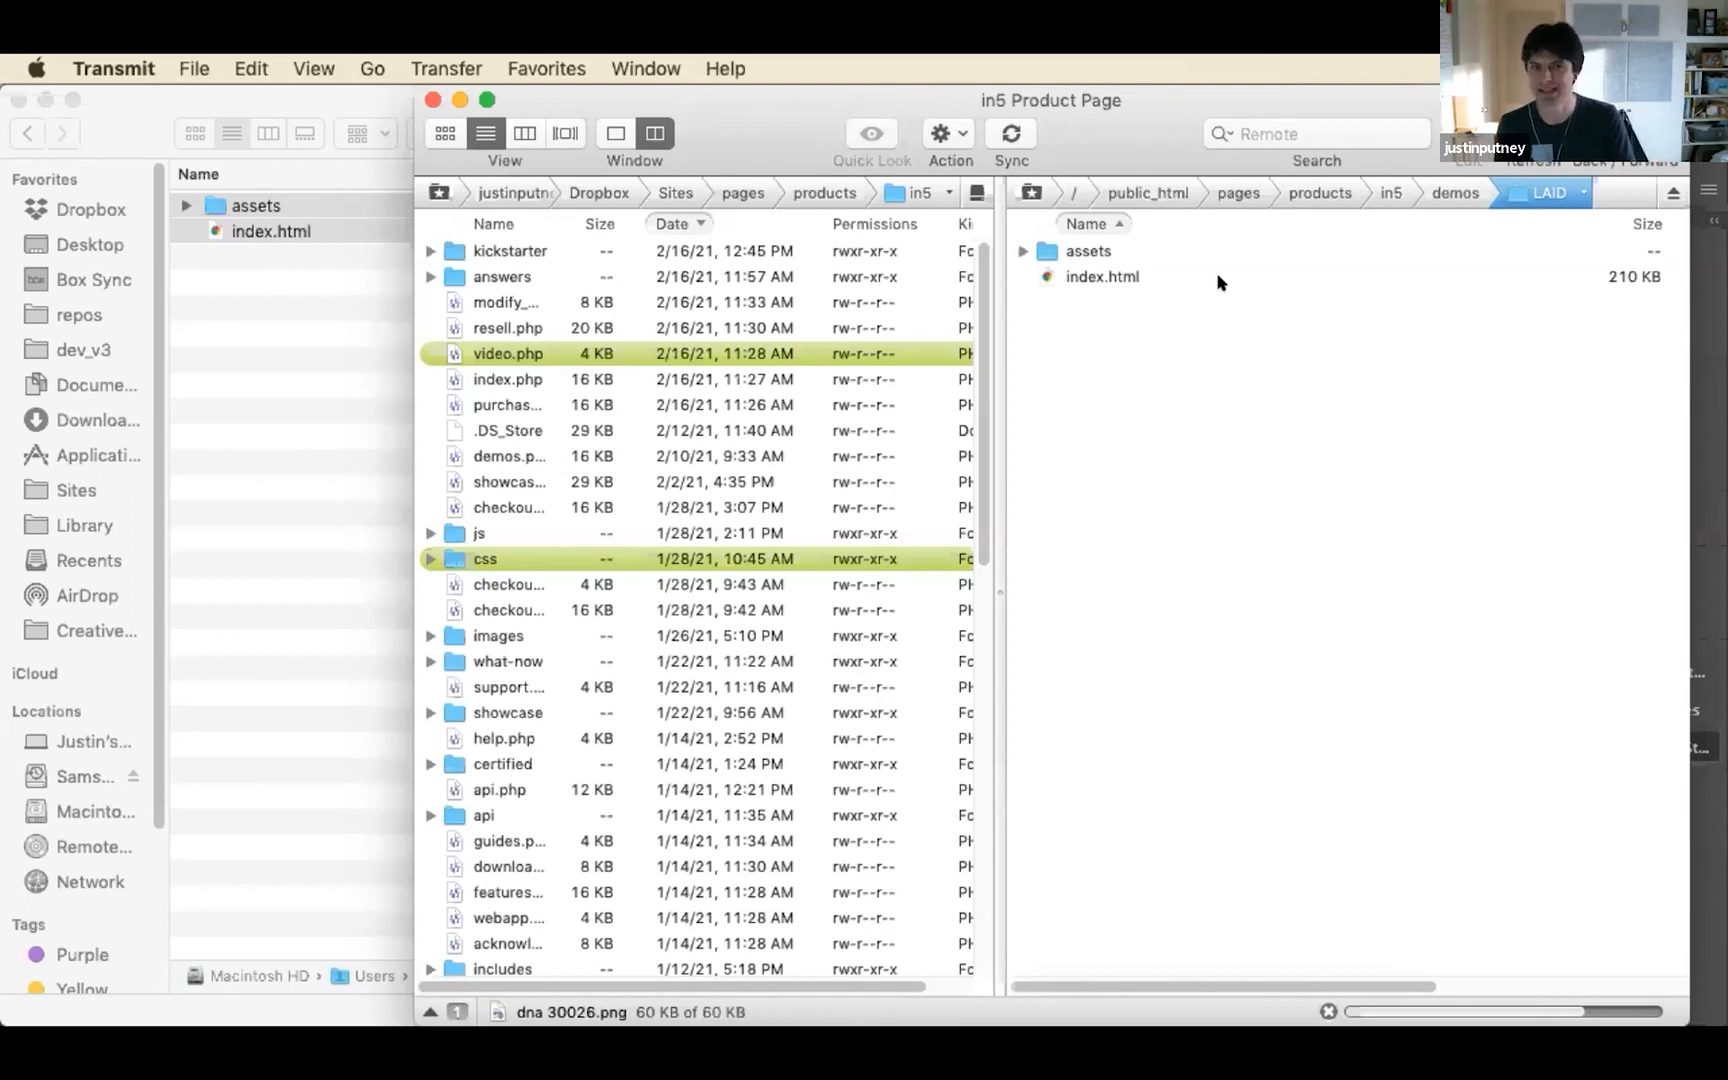
# Switch to Finder and compress the assets folder and index.html together into one ZIP archive
pyautogui.click(276, 299)
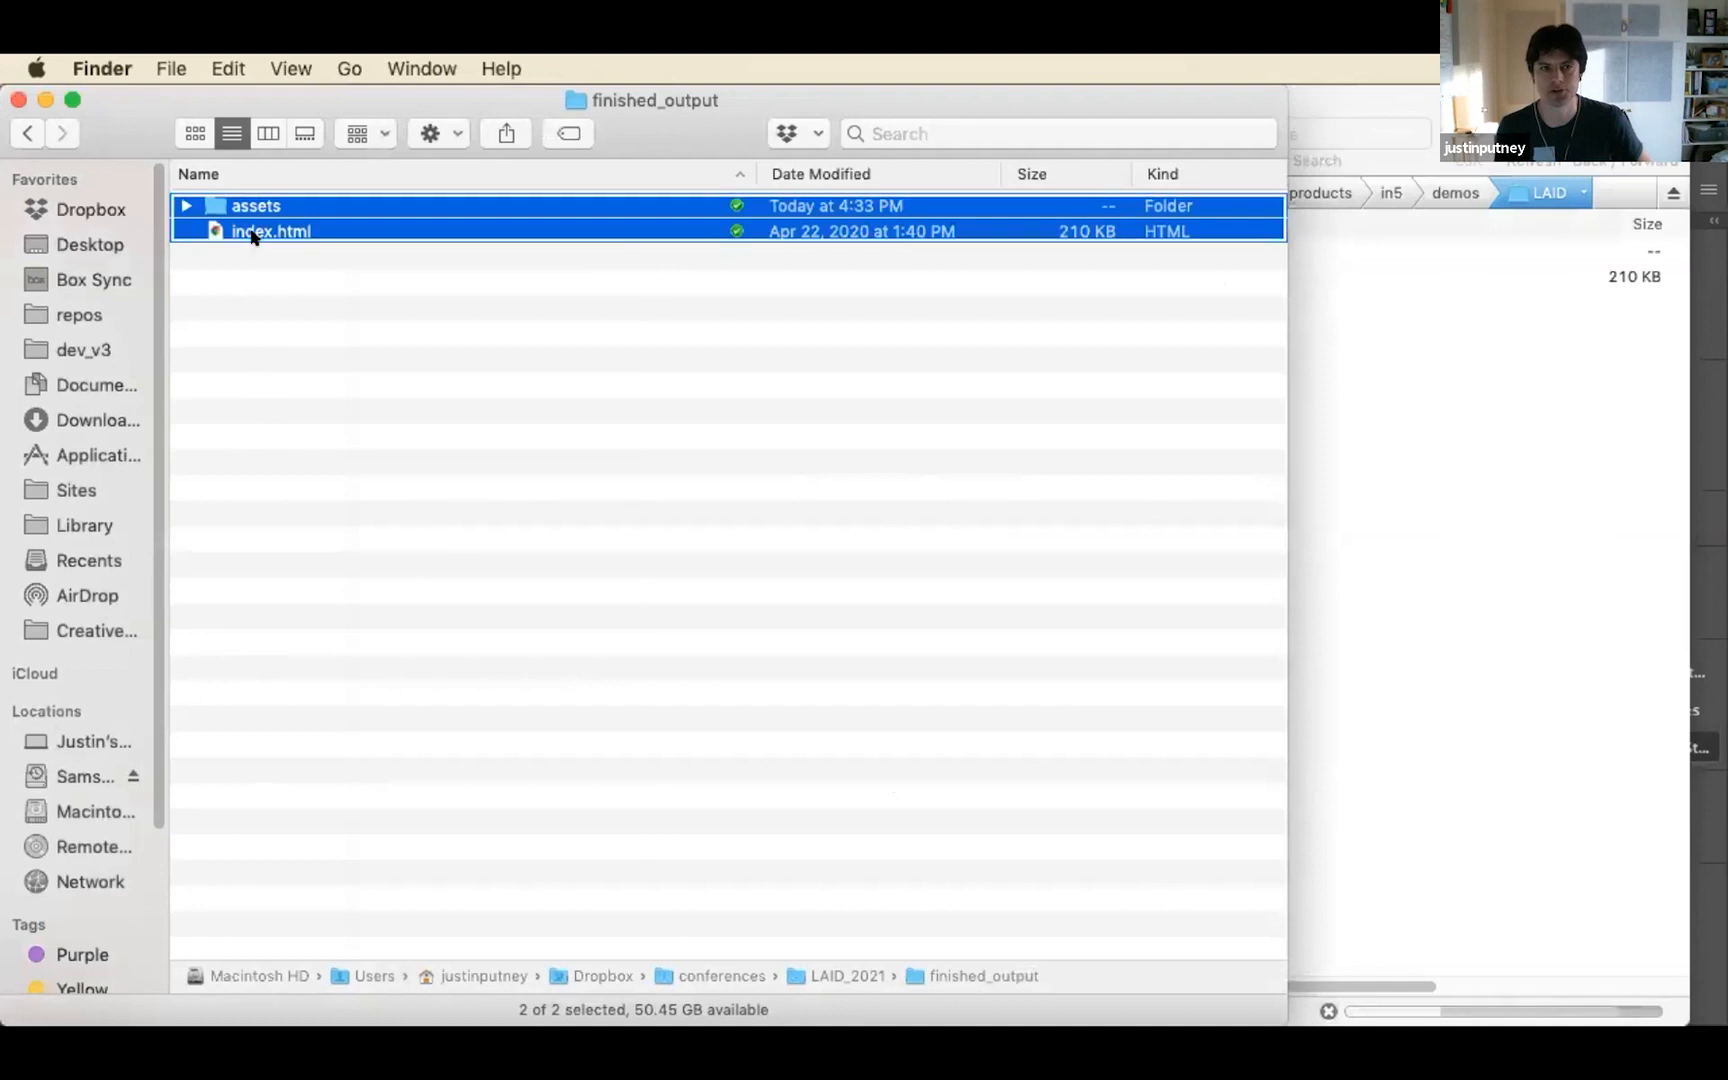
pyautogui.rightClick(252, 235)
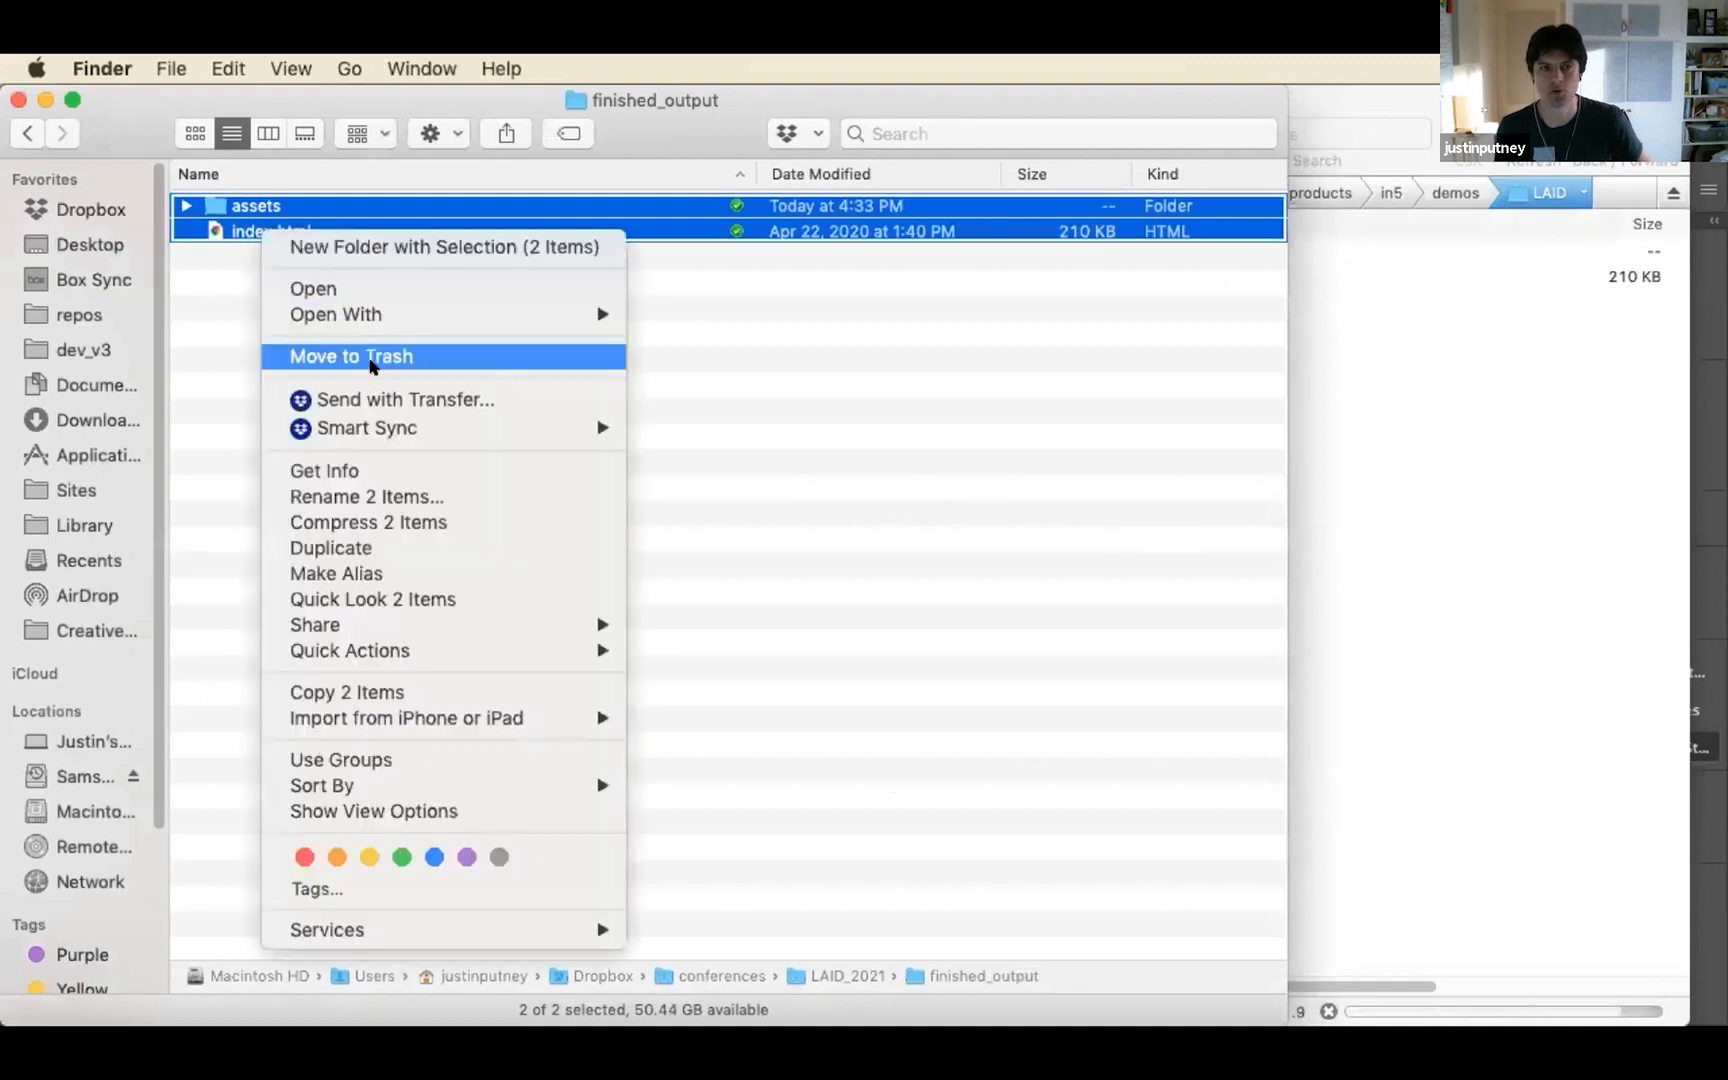
pyautogui.click(424, 521)
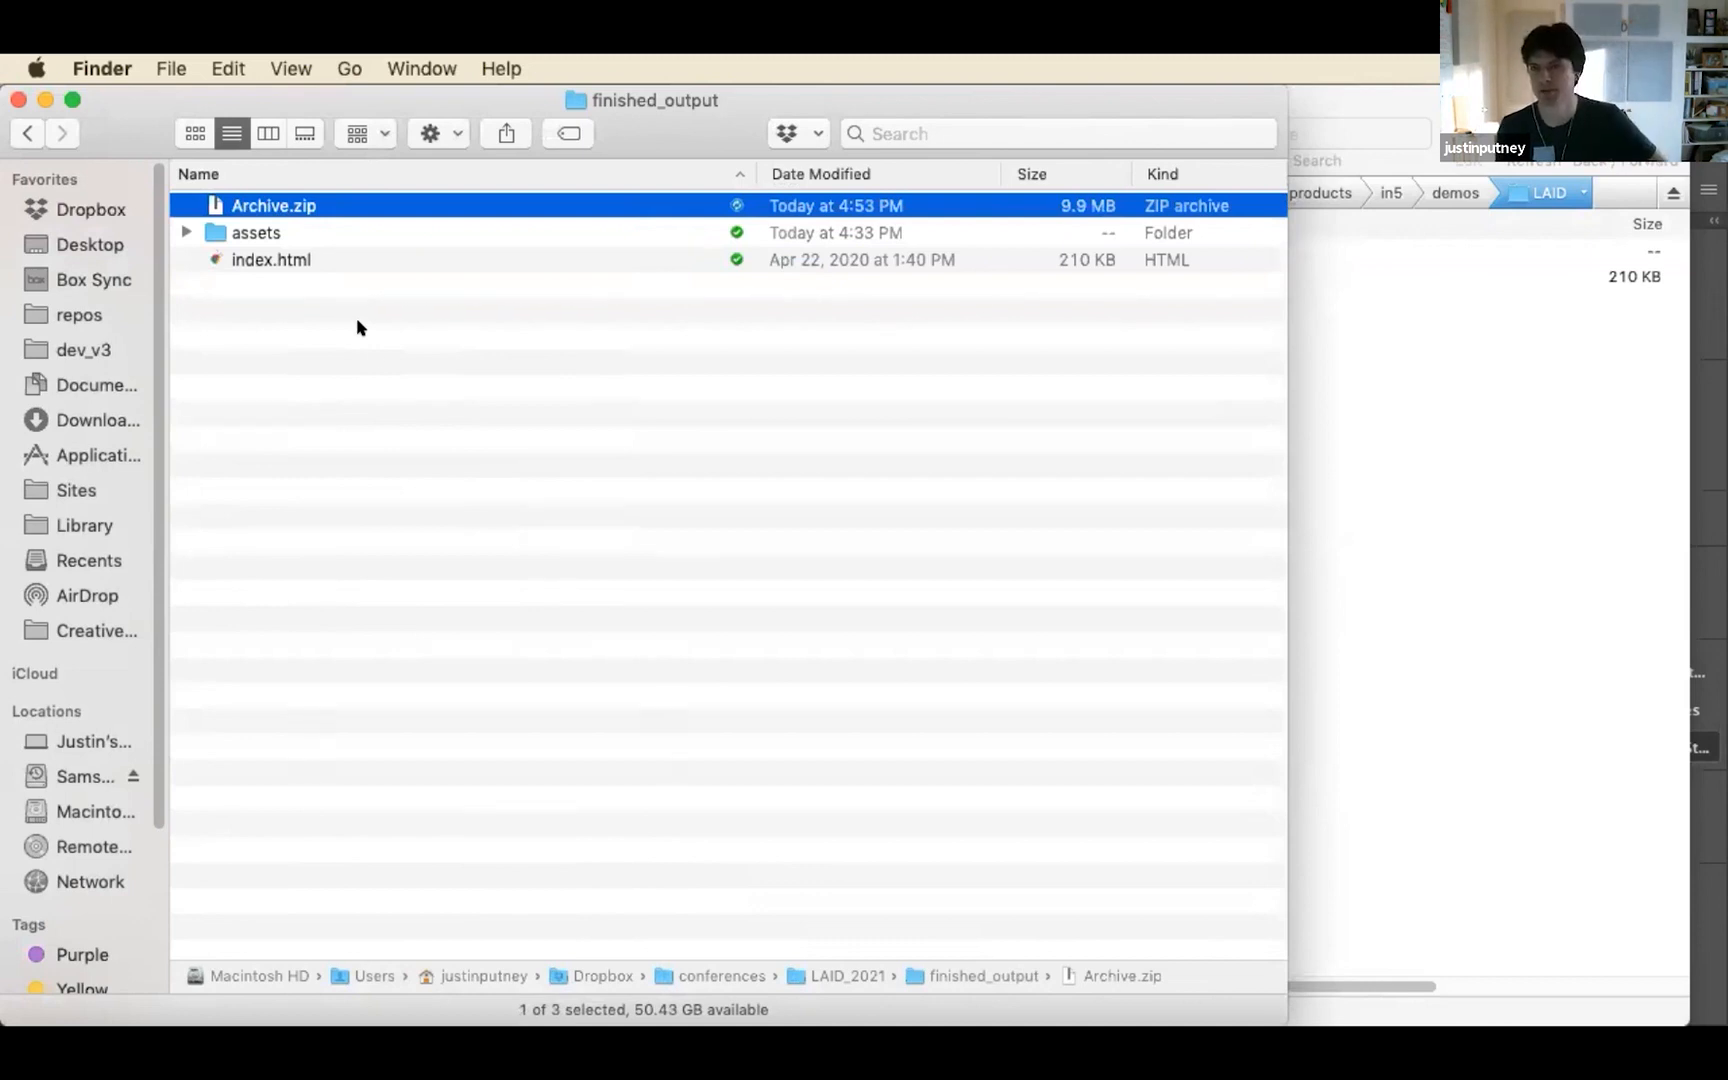
# Switch to Chrome, enlarge the brochure's browser window to fill the screen, and open an empty new tab
pyautogui.click(1322, 352)
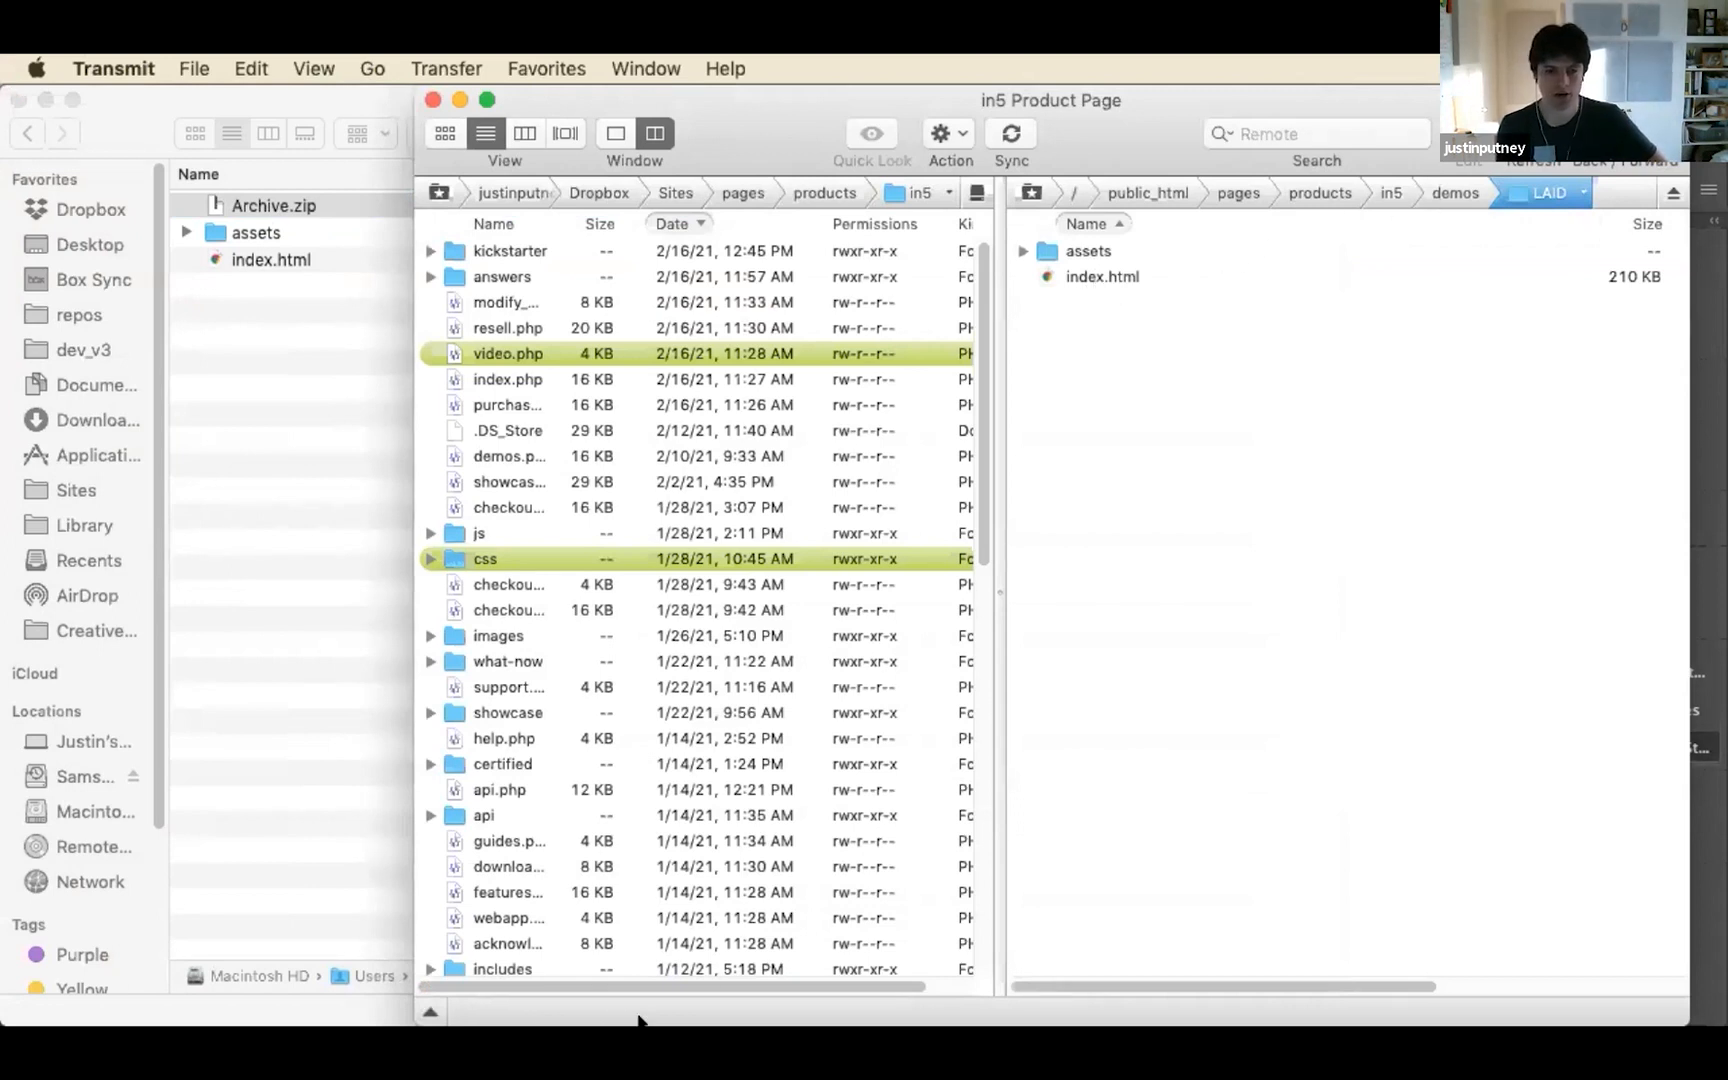
pyautogui.click(158, 1000)
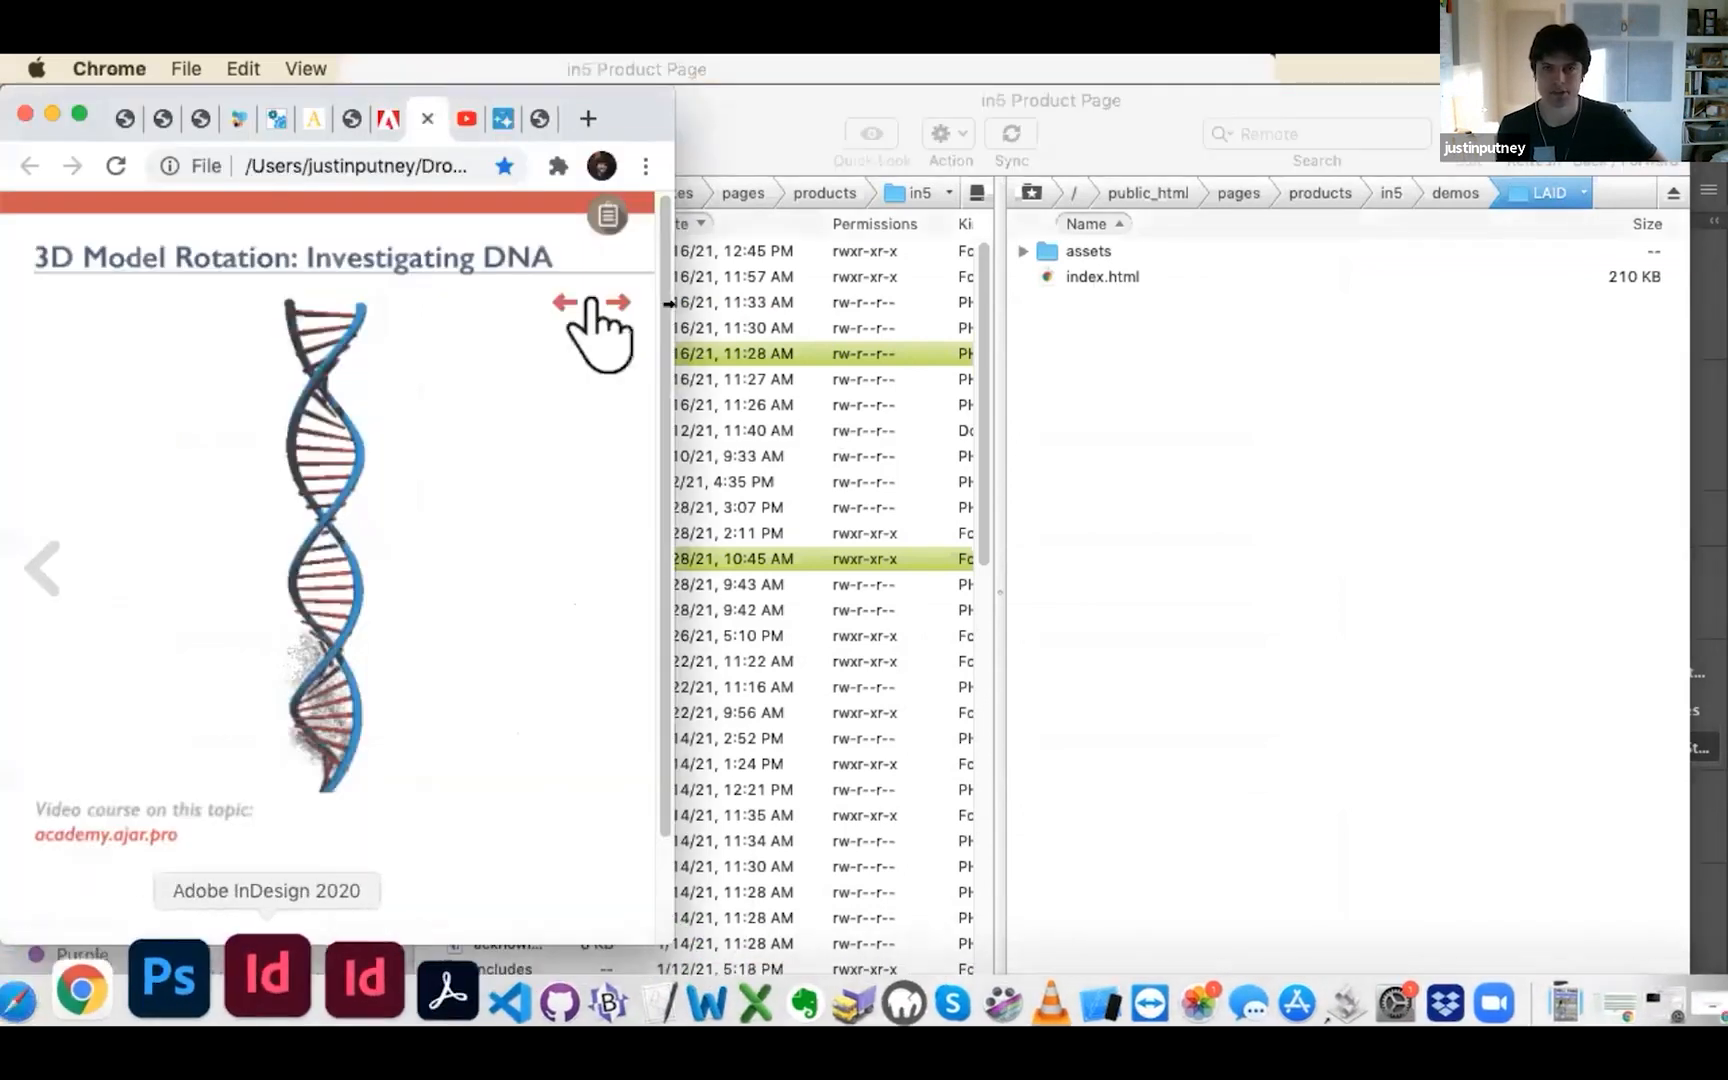
pyautogui.doubleClick(187, 91)
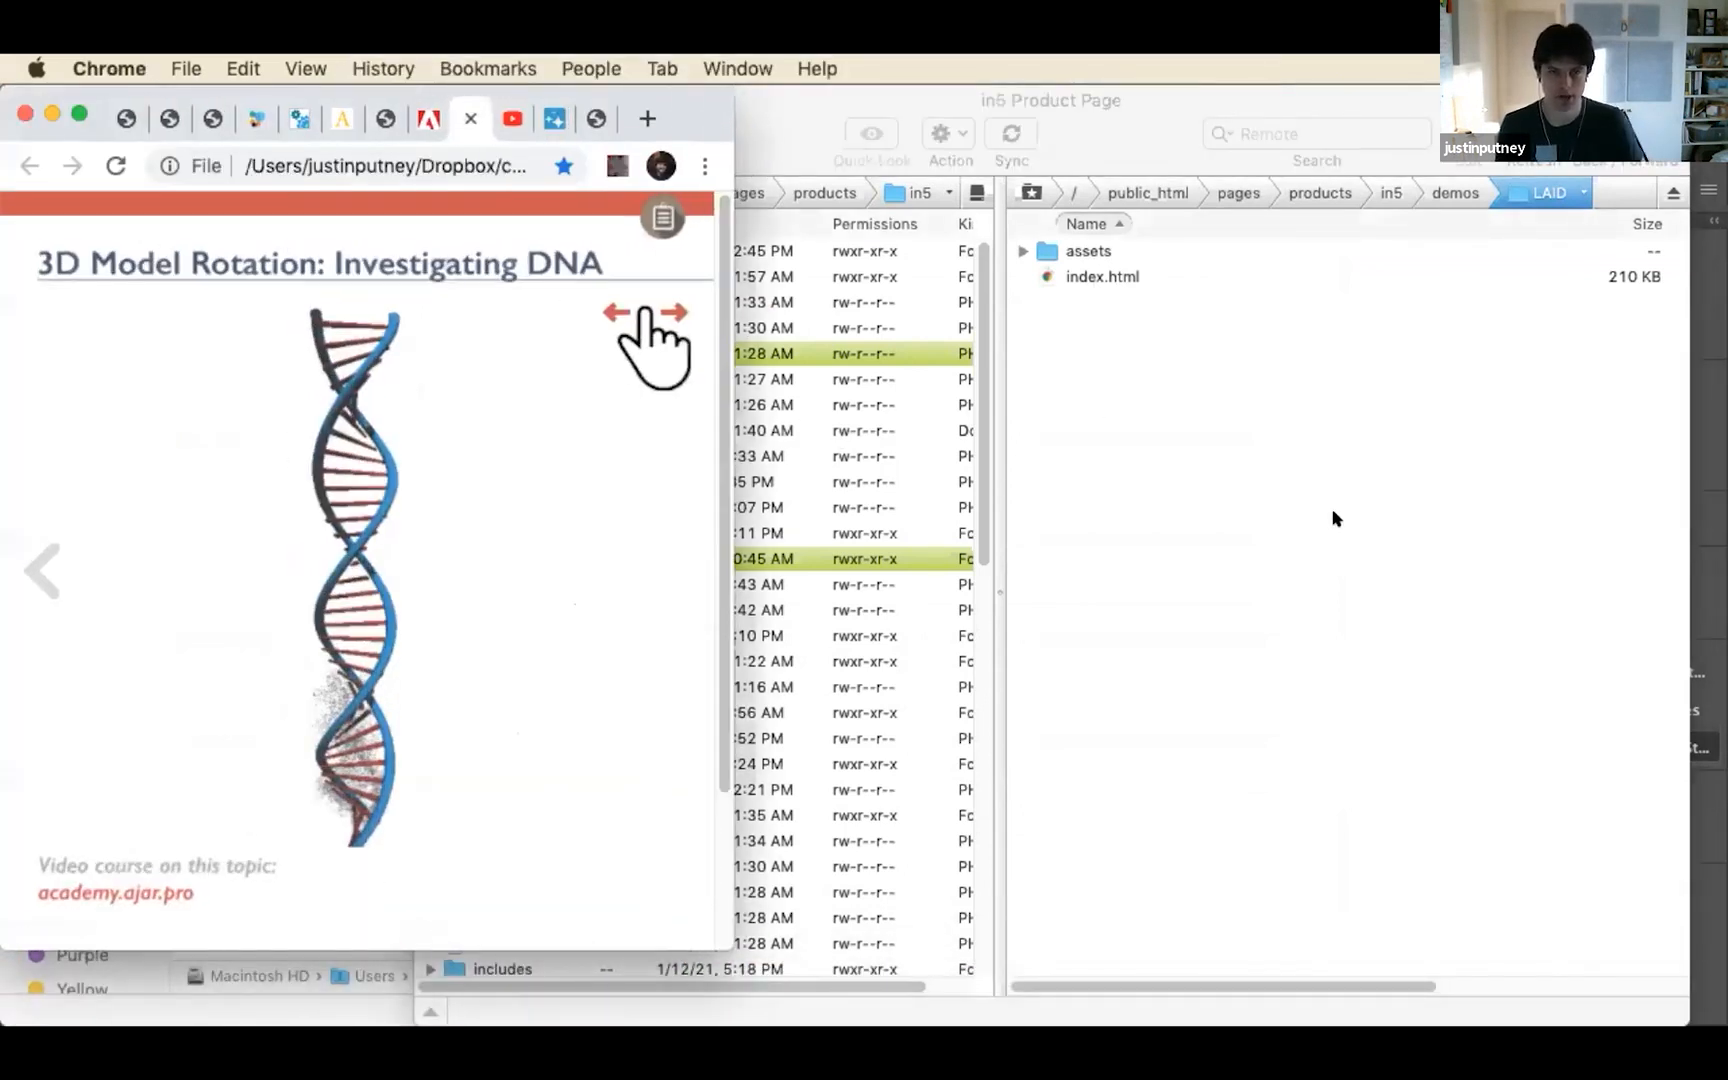
pyautogui.press('super+t')
pyautogui.write(';d')
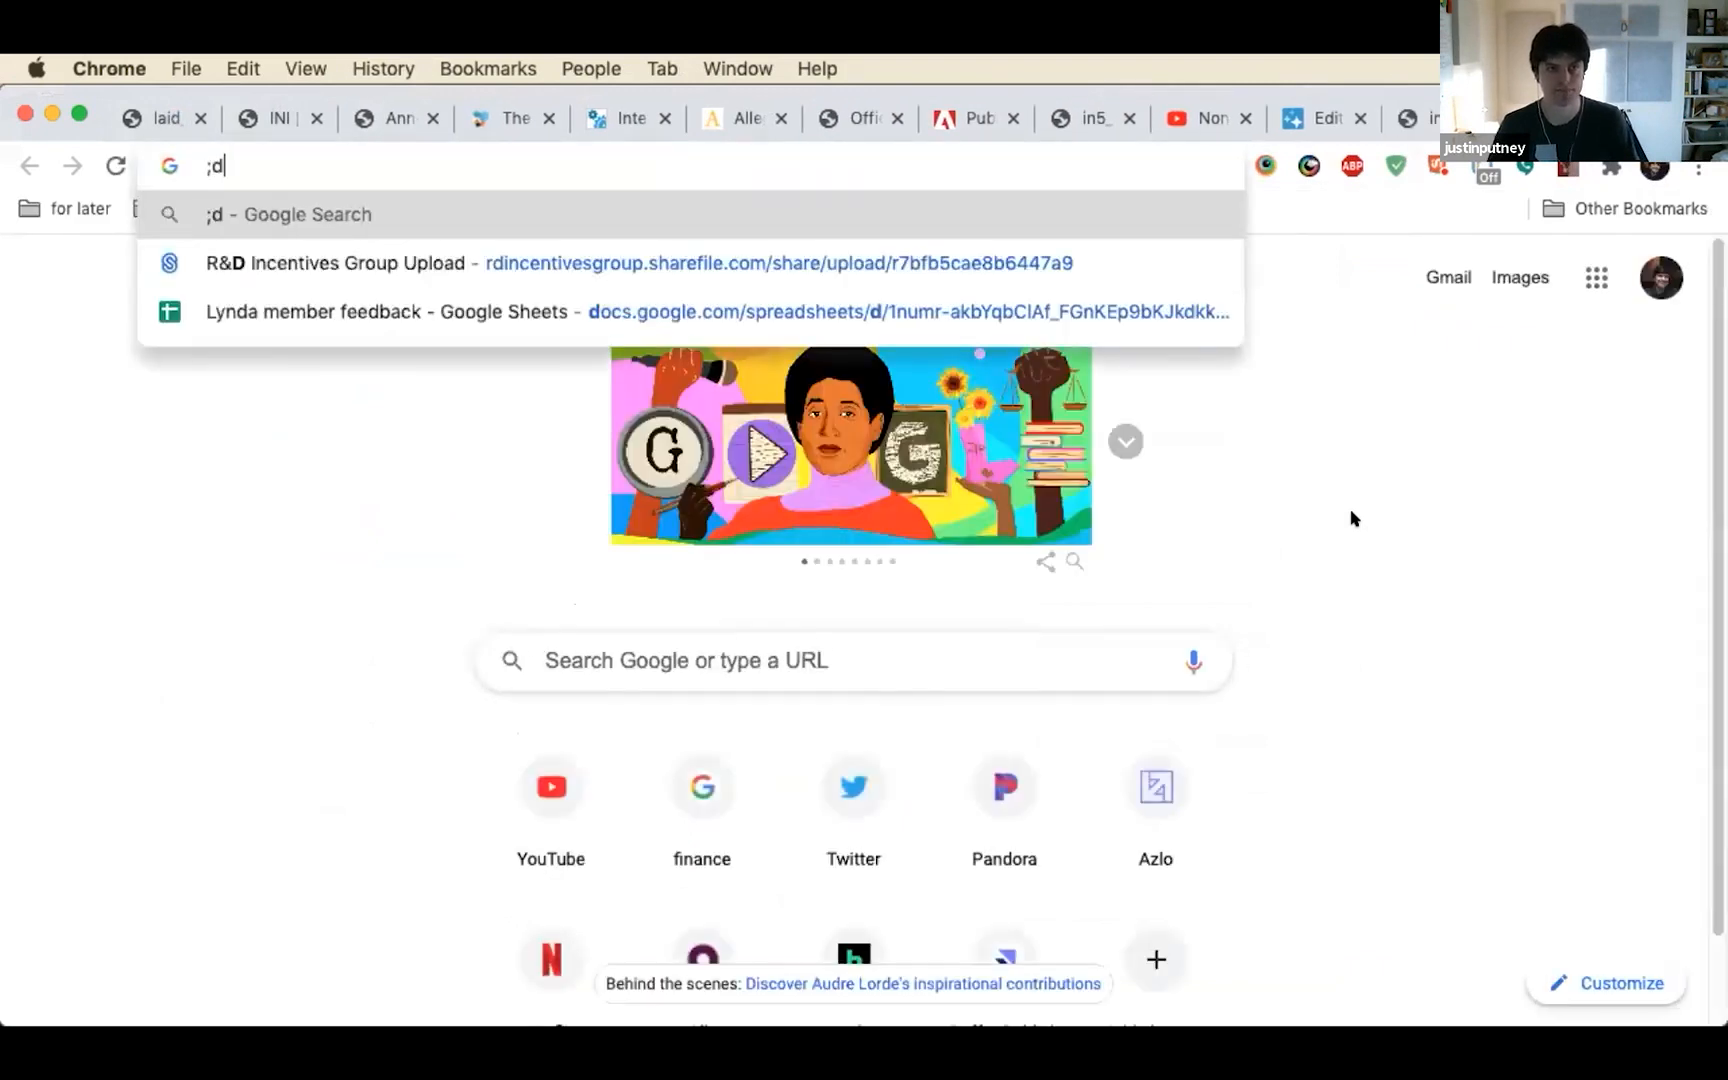
pyautogui.press('BackSpace')
pyautogui.press('BackSpace')
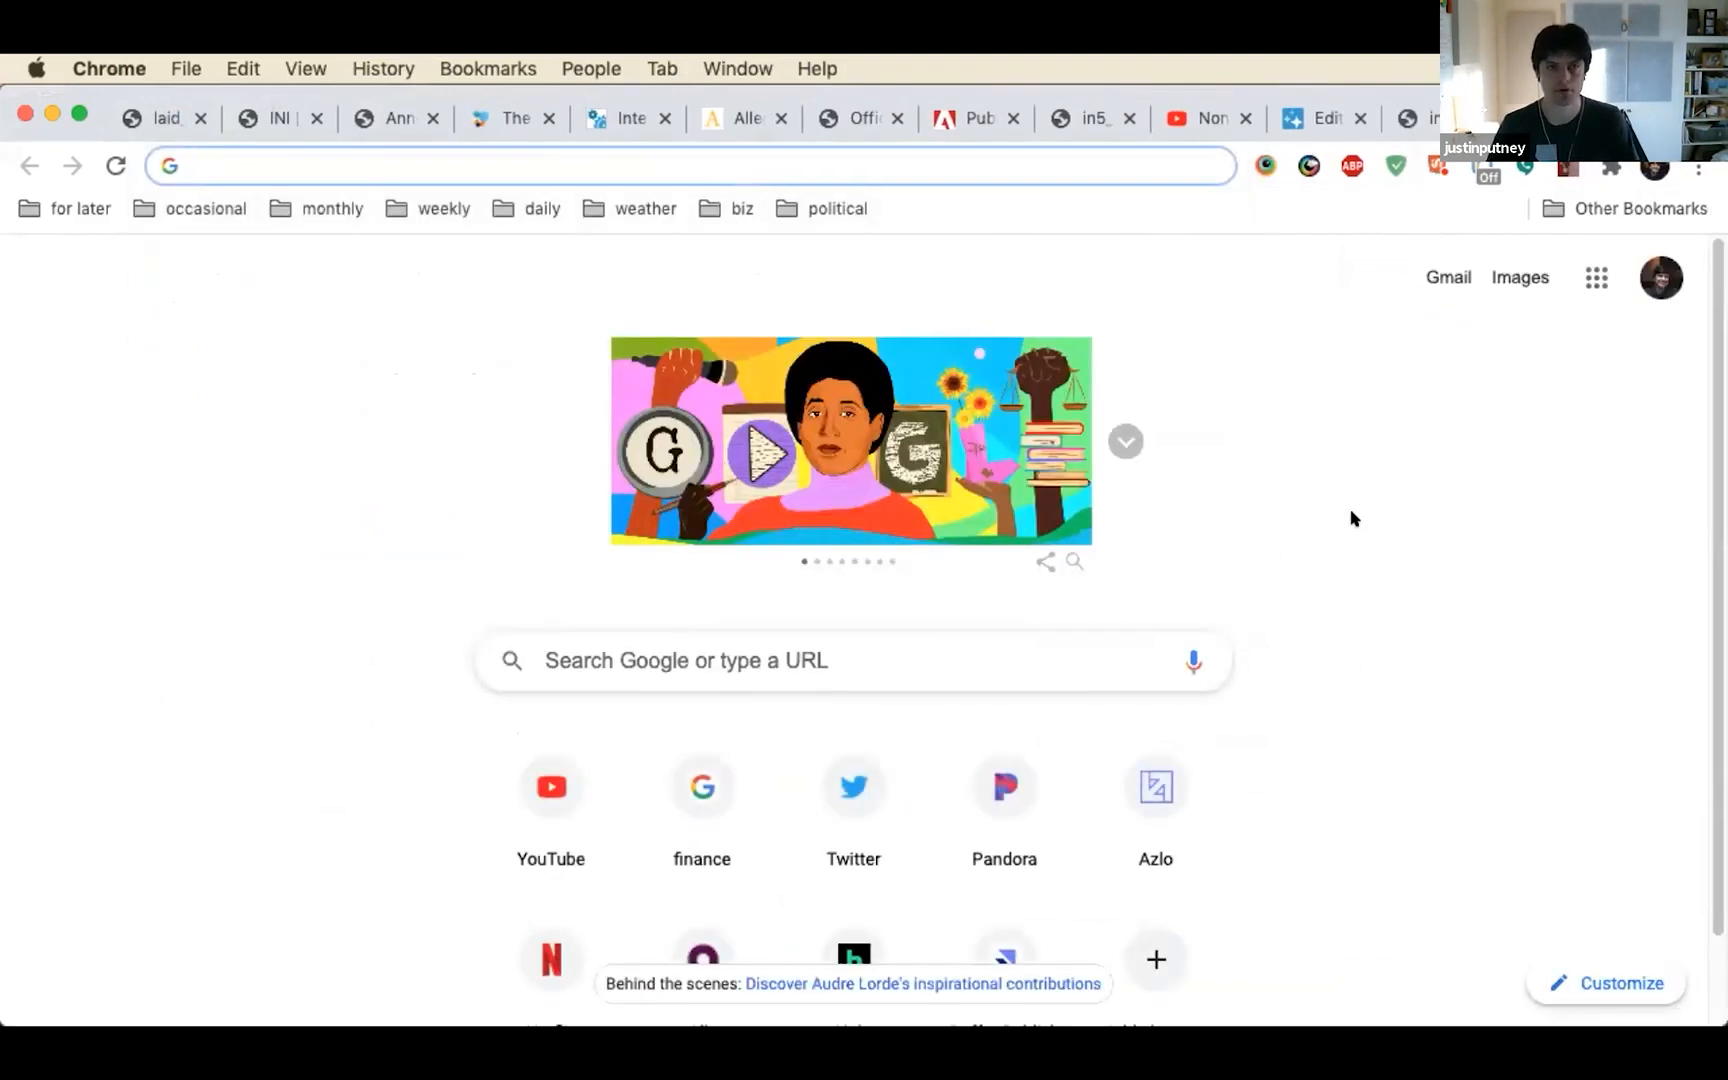
pyautogui.write('https://ajarproductions.com/pages/products/in5/download.php')
pyautogui.press('BackSpace')
pyautogui.press('BackSpace')
pyautogui.press('BackSpace')
pyautogui.press('BackSpace')
pyautogui.press('BackSpace')
pyautogui.press('BackSpace')
pyautogui.press('BackSpace')
pyautogui.press('BackSpace')
pyautogui.press('BackSpace')
pyautogui.press('BackSpace')
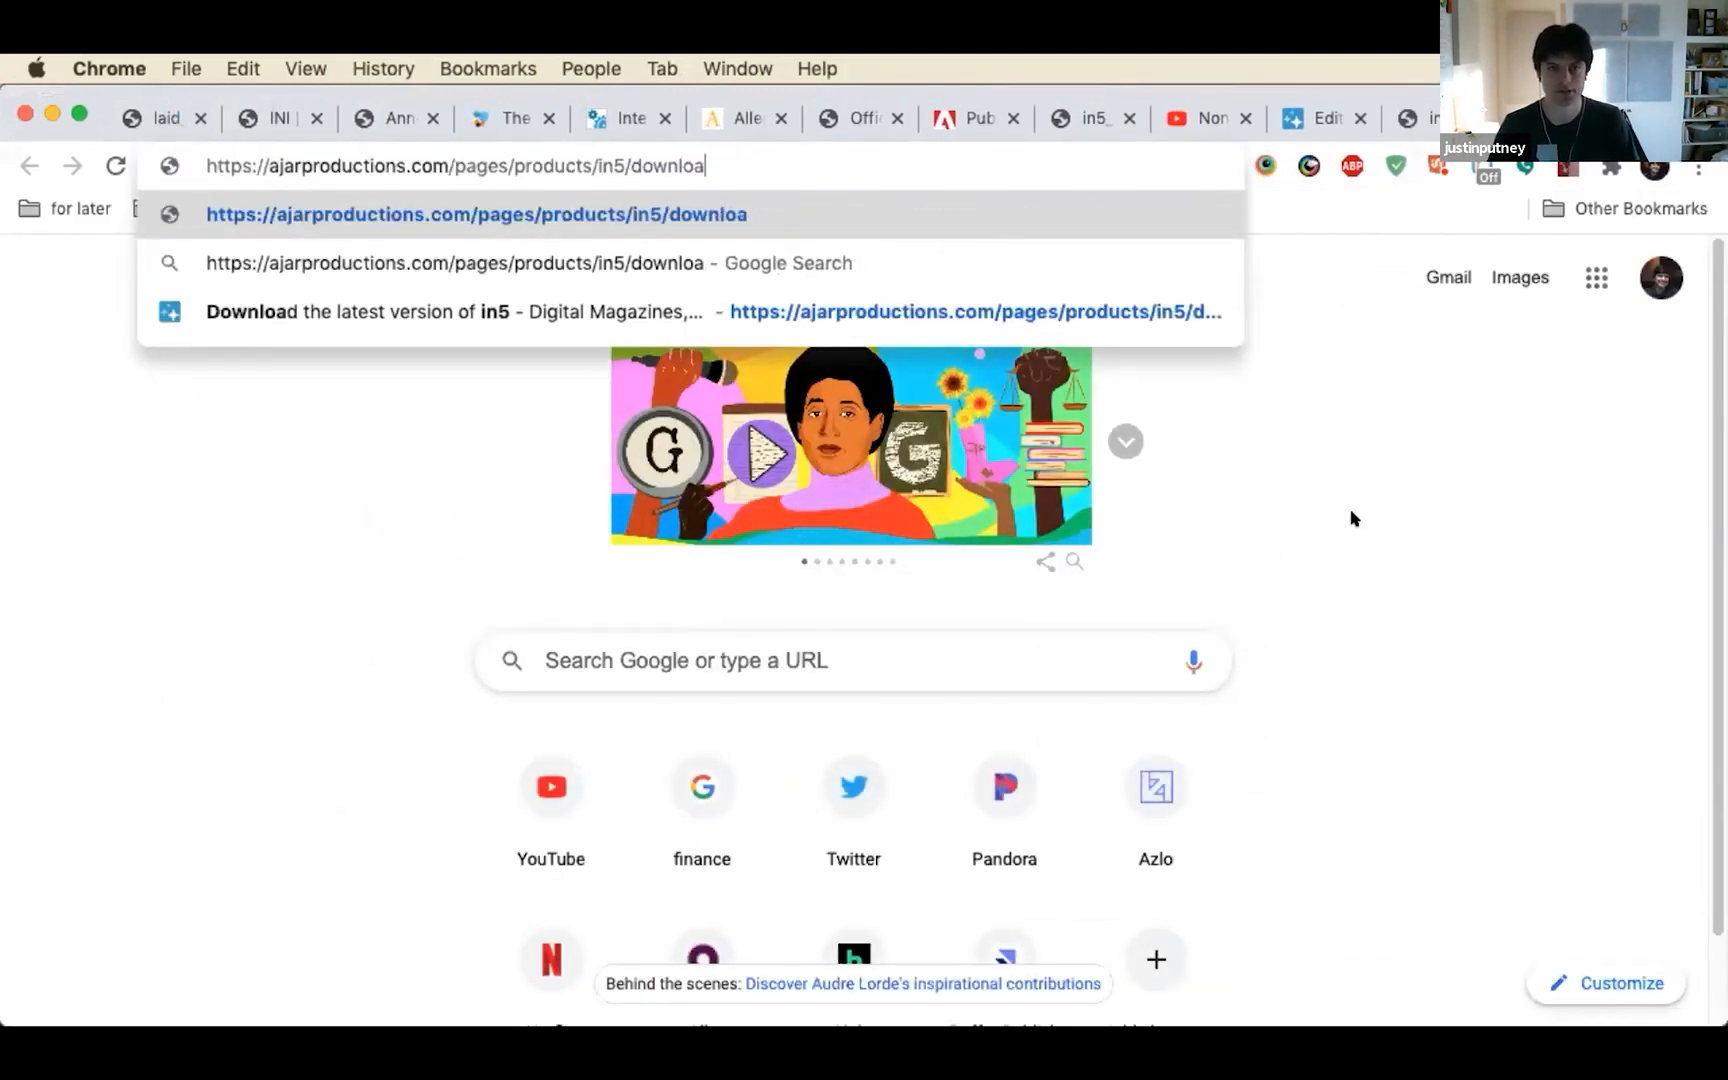
pyautogui.press('BackSpace')
pyautogui.press('BackSpace')
pyautogui.write('d')
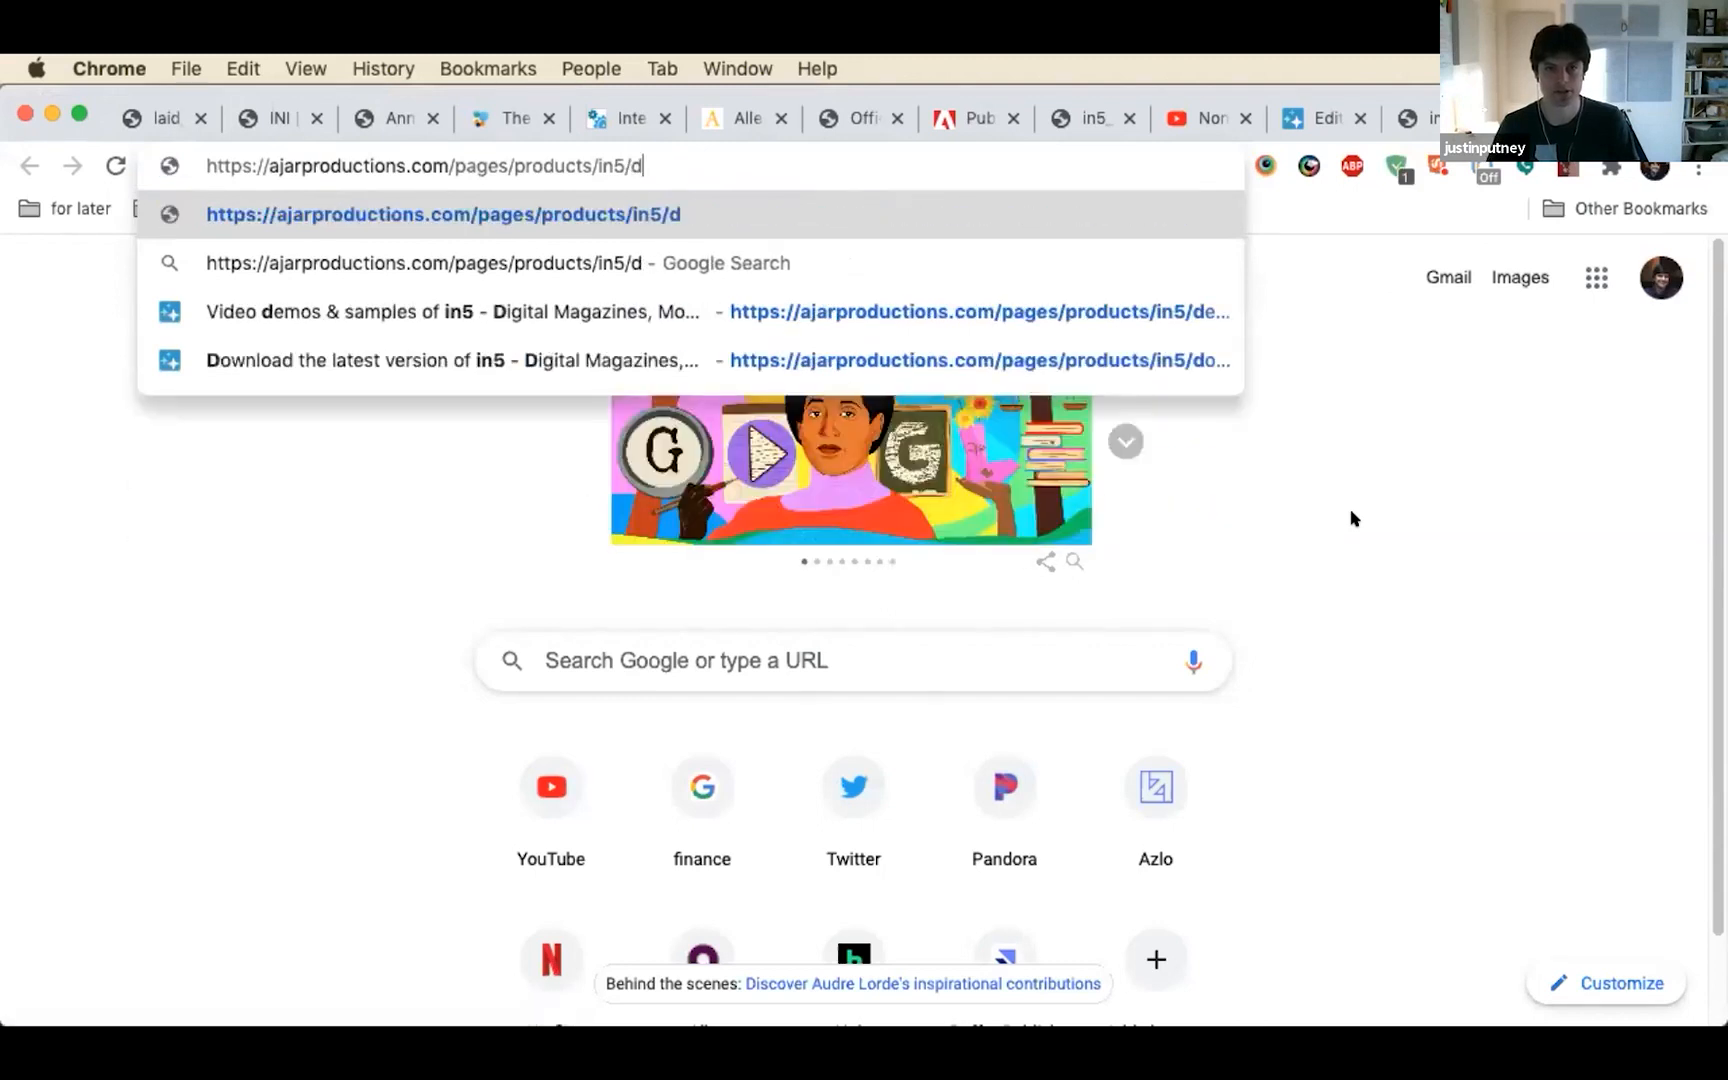
pyautogui.write('emos/LAID')
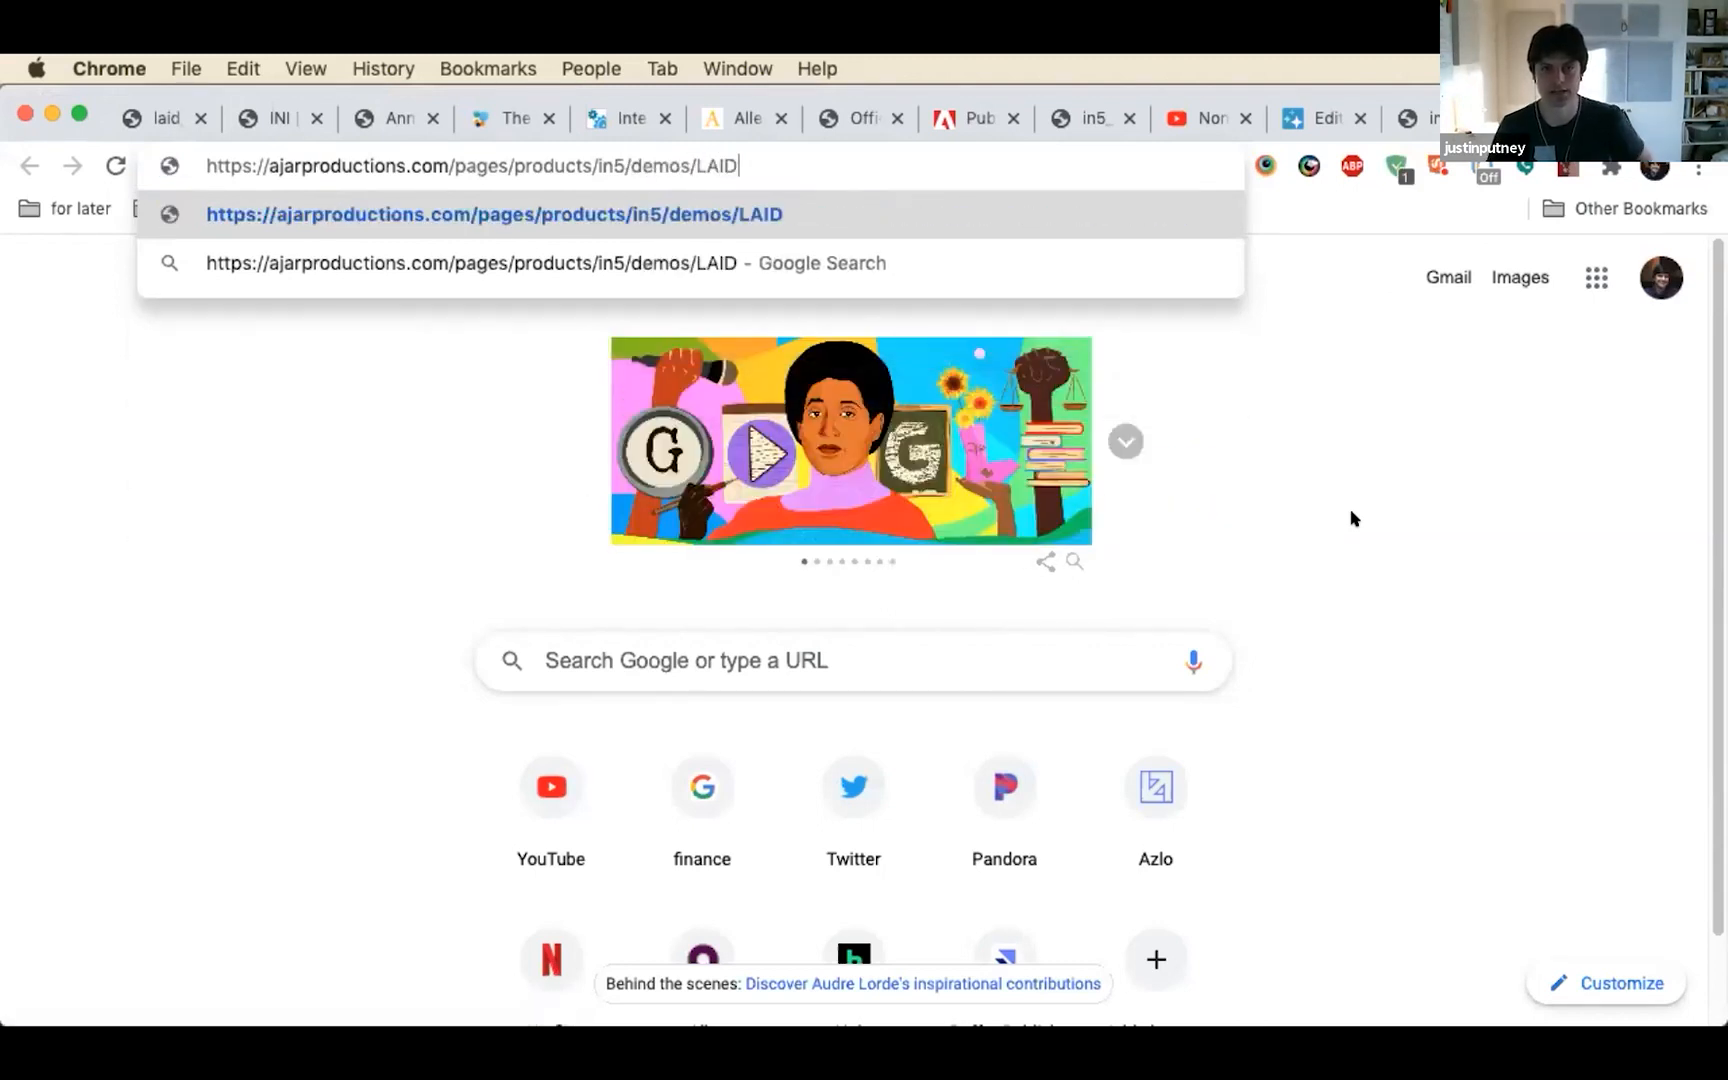
pyautogui.press('Return')
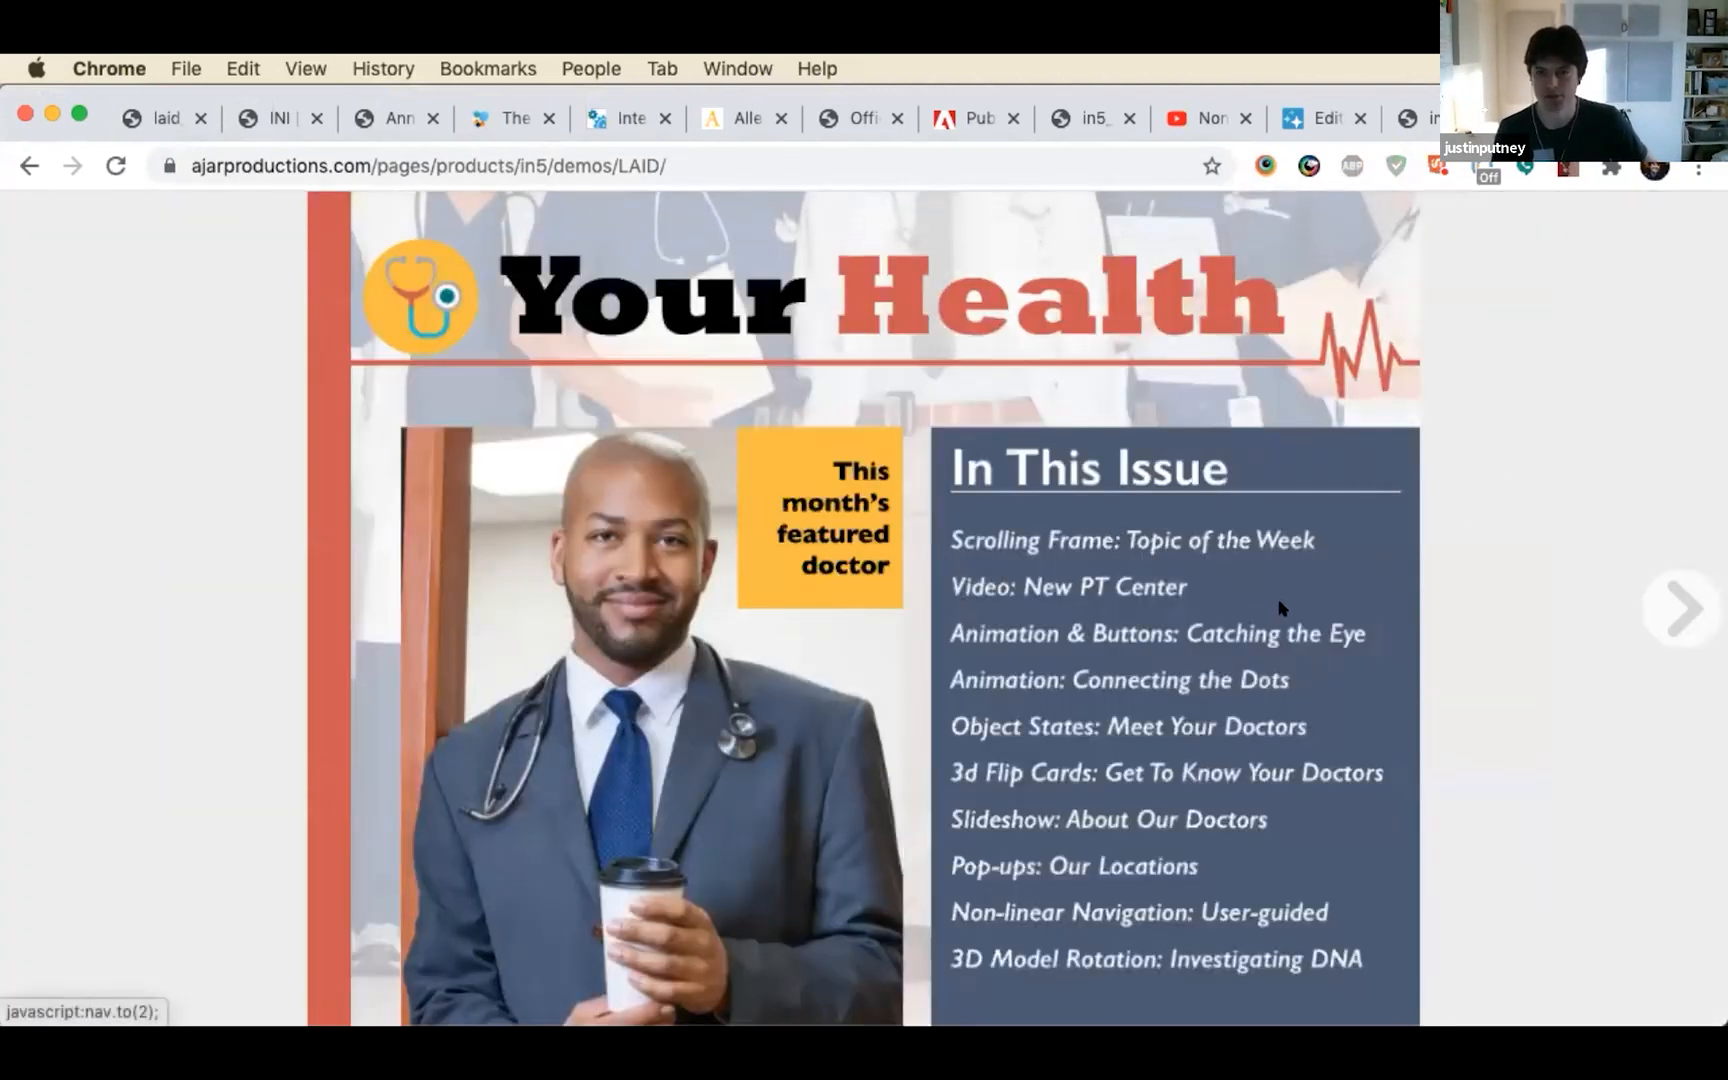
# Test the online brochure by opening the Scrolling Frame page and scrolling its full article, and select the page's web address
pyautogui.click(1265, 532)
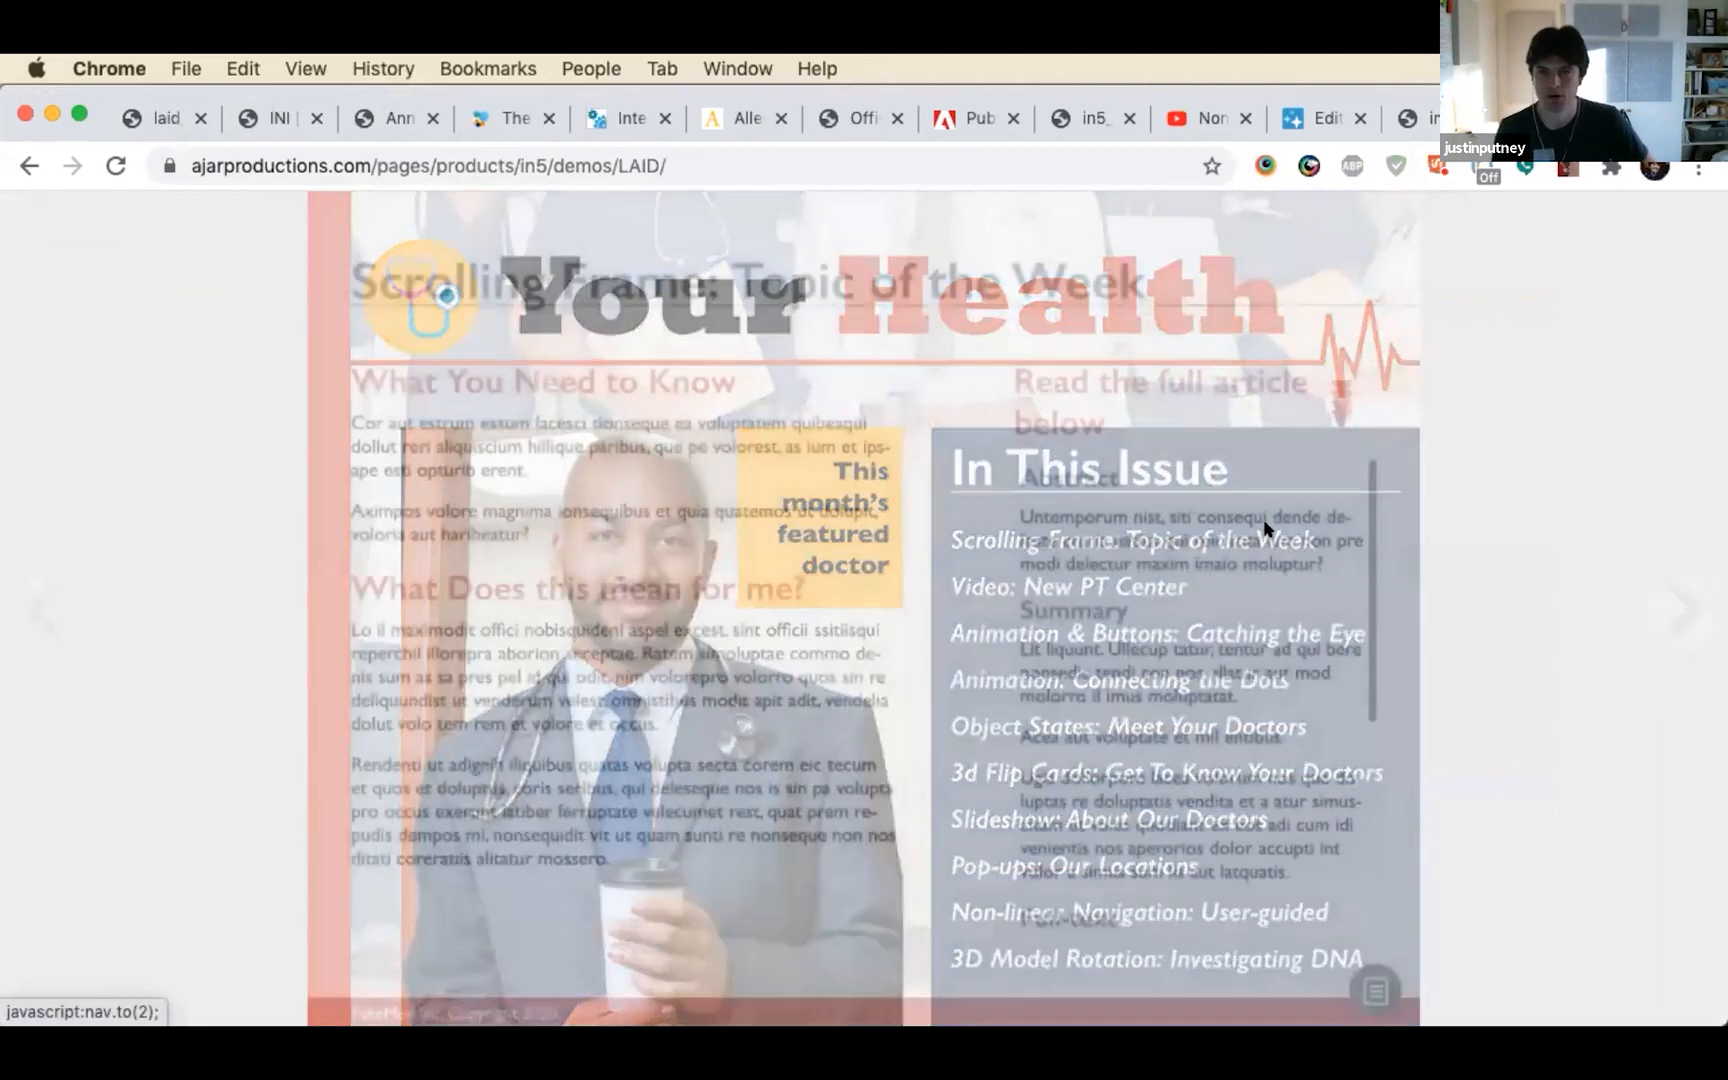
pyautogui.scroll(-3, 1190, 570)
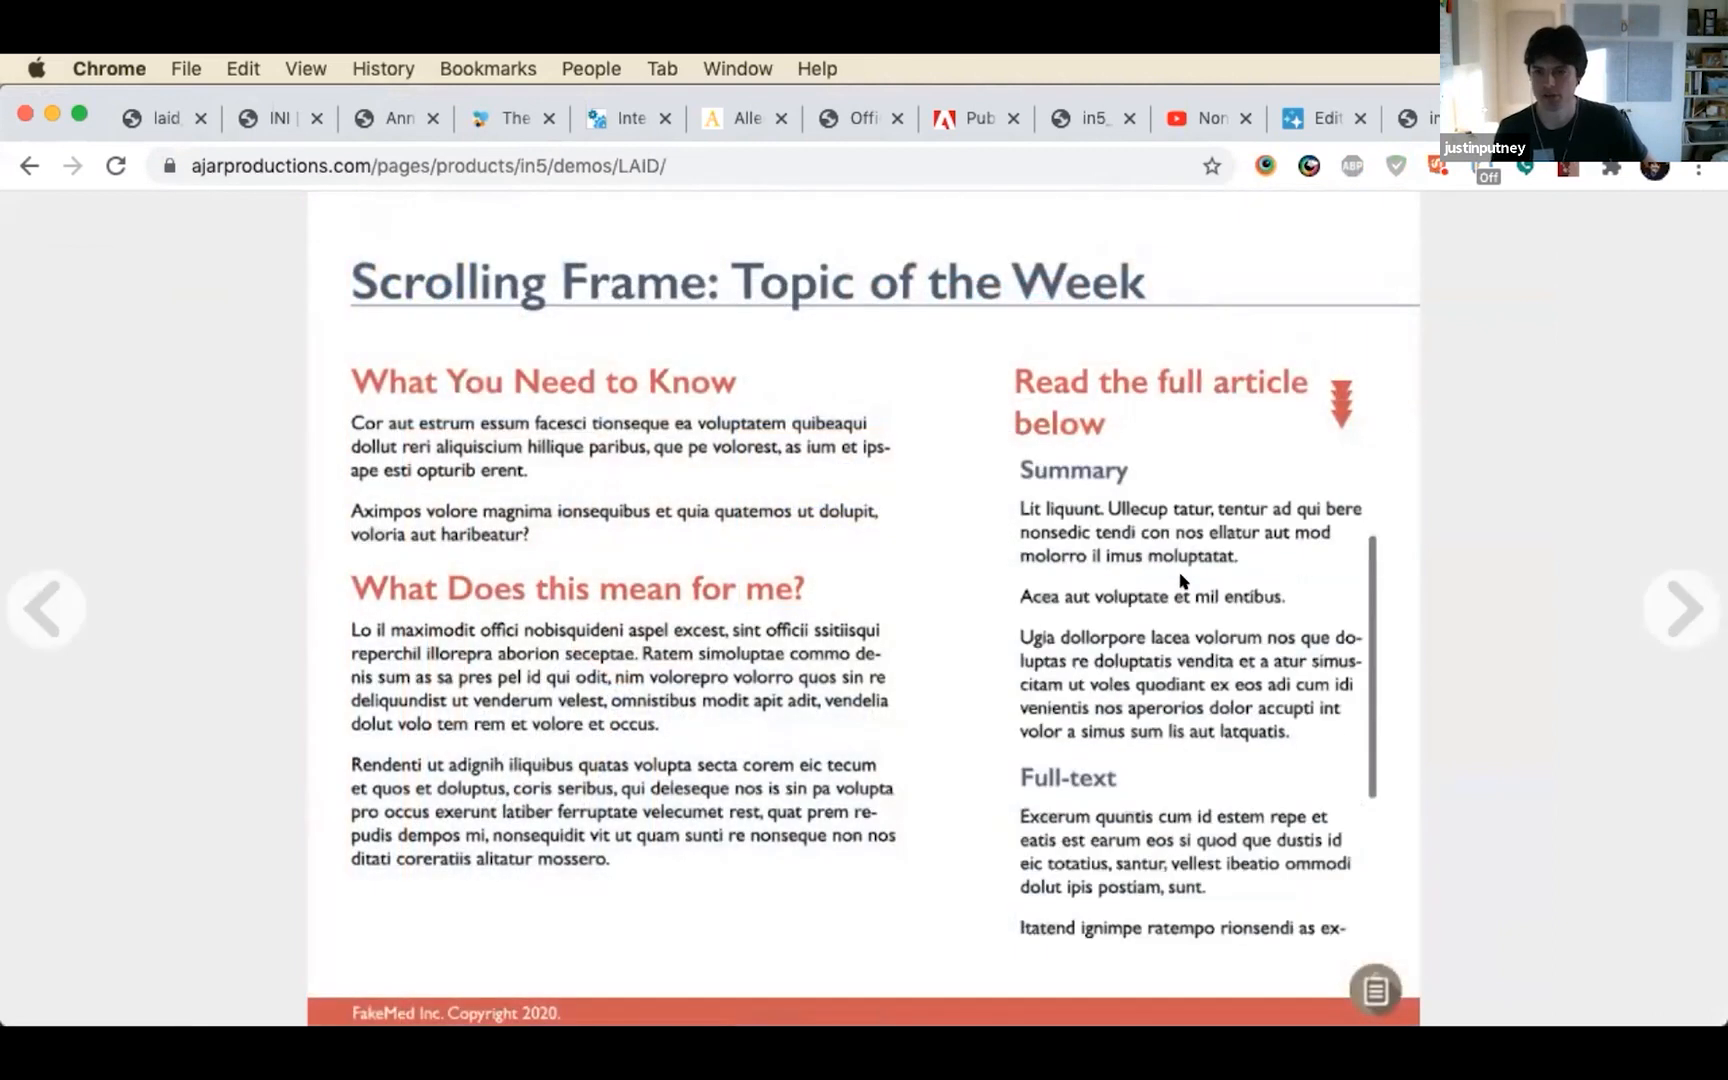
pyautogui.scroll(-2, 1183, 580)
pyautogui.scroll(5, 1190, 581)
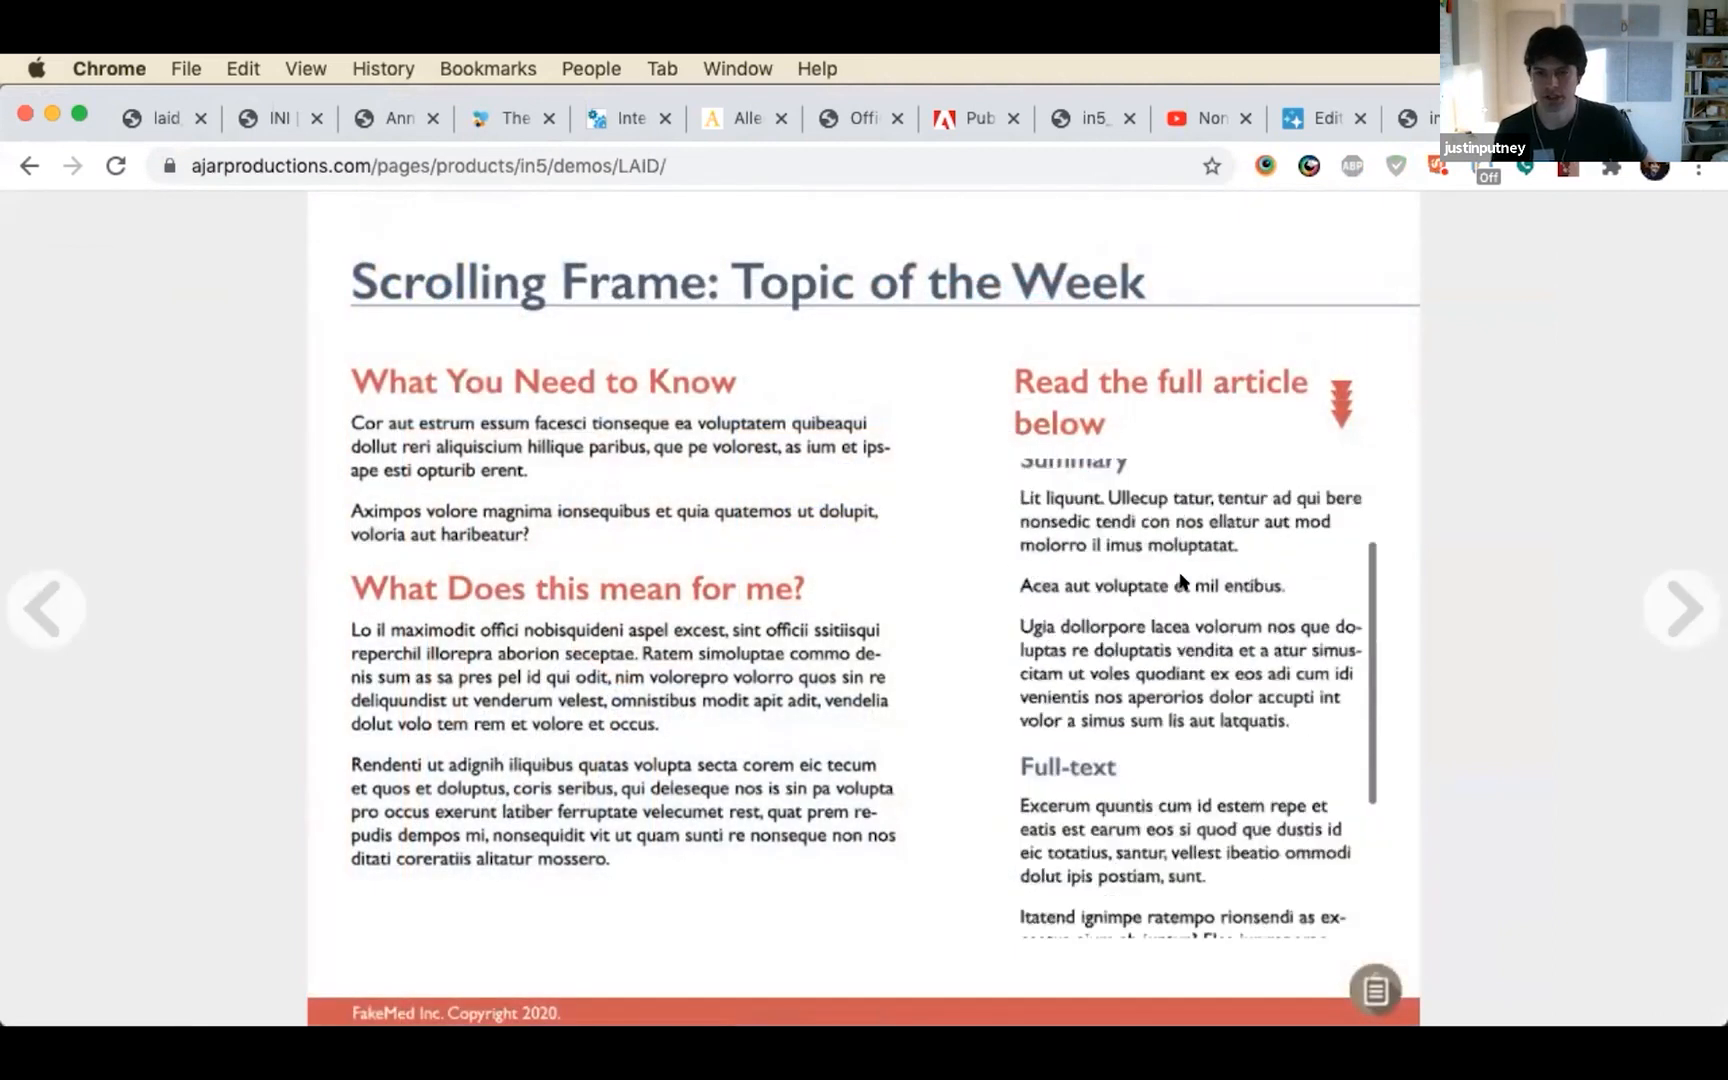
pyautogui.moveTo(1725, 575)
pyautogui.mouseDown()
pyautogui.moveTo(579, 587)
pyautogui.moveTo(1725, 580)
pyautogui.mouseUp()
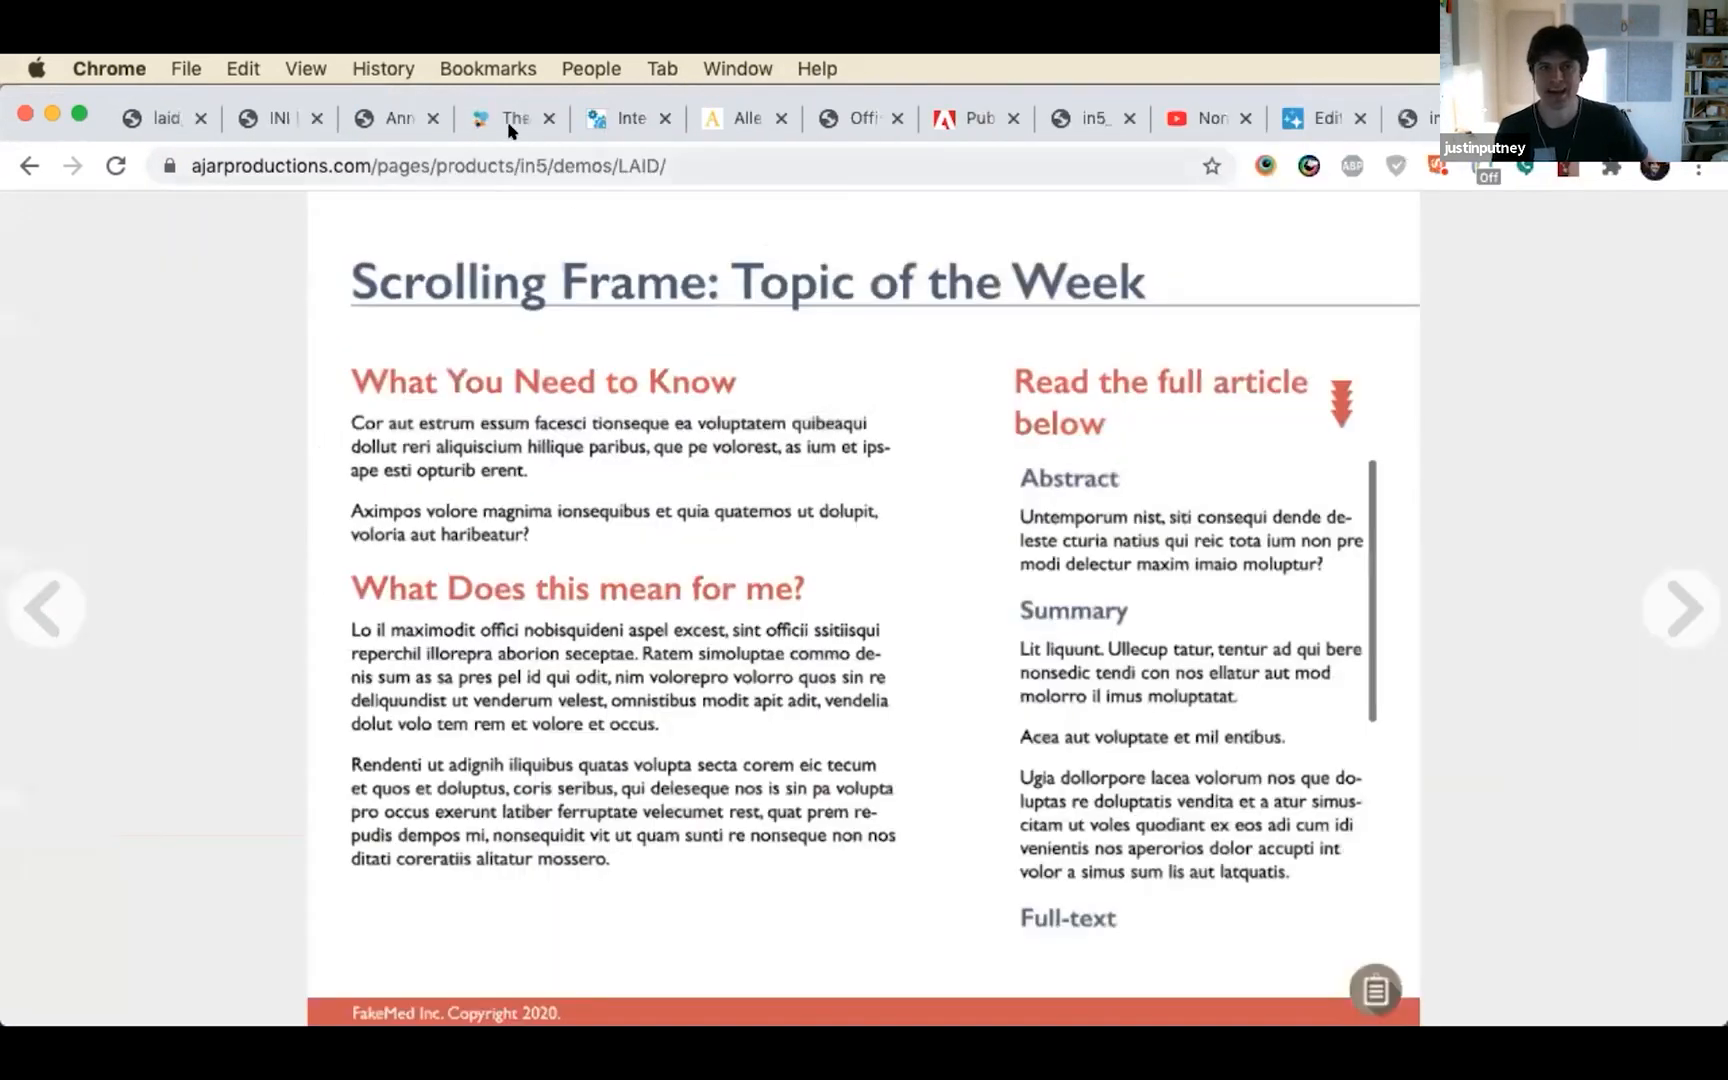
pyautogui.click(716, 151)
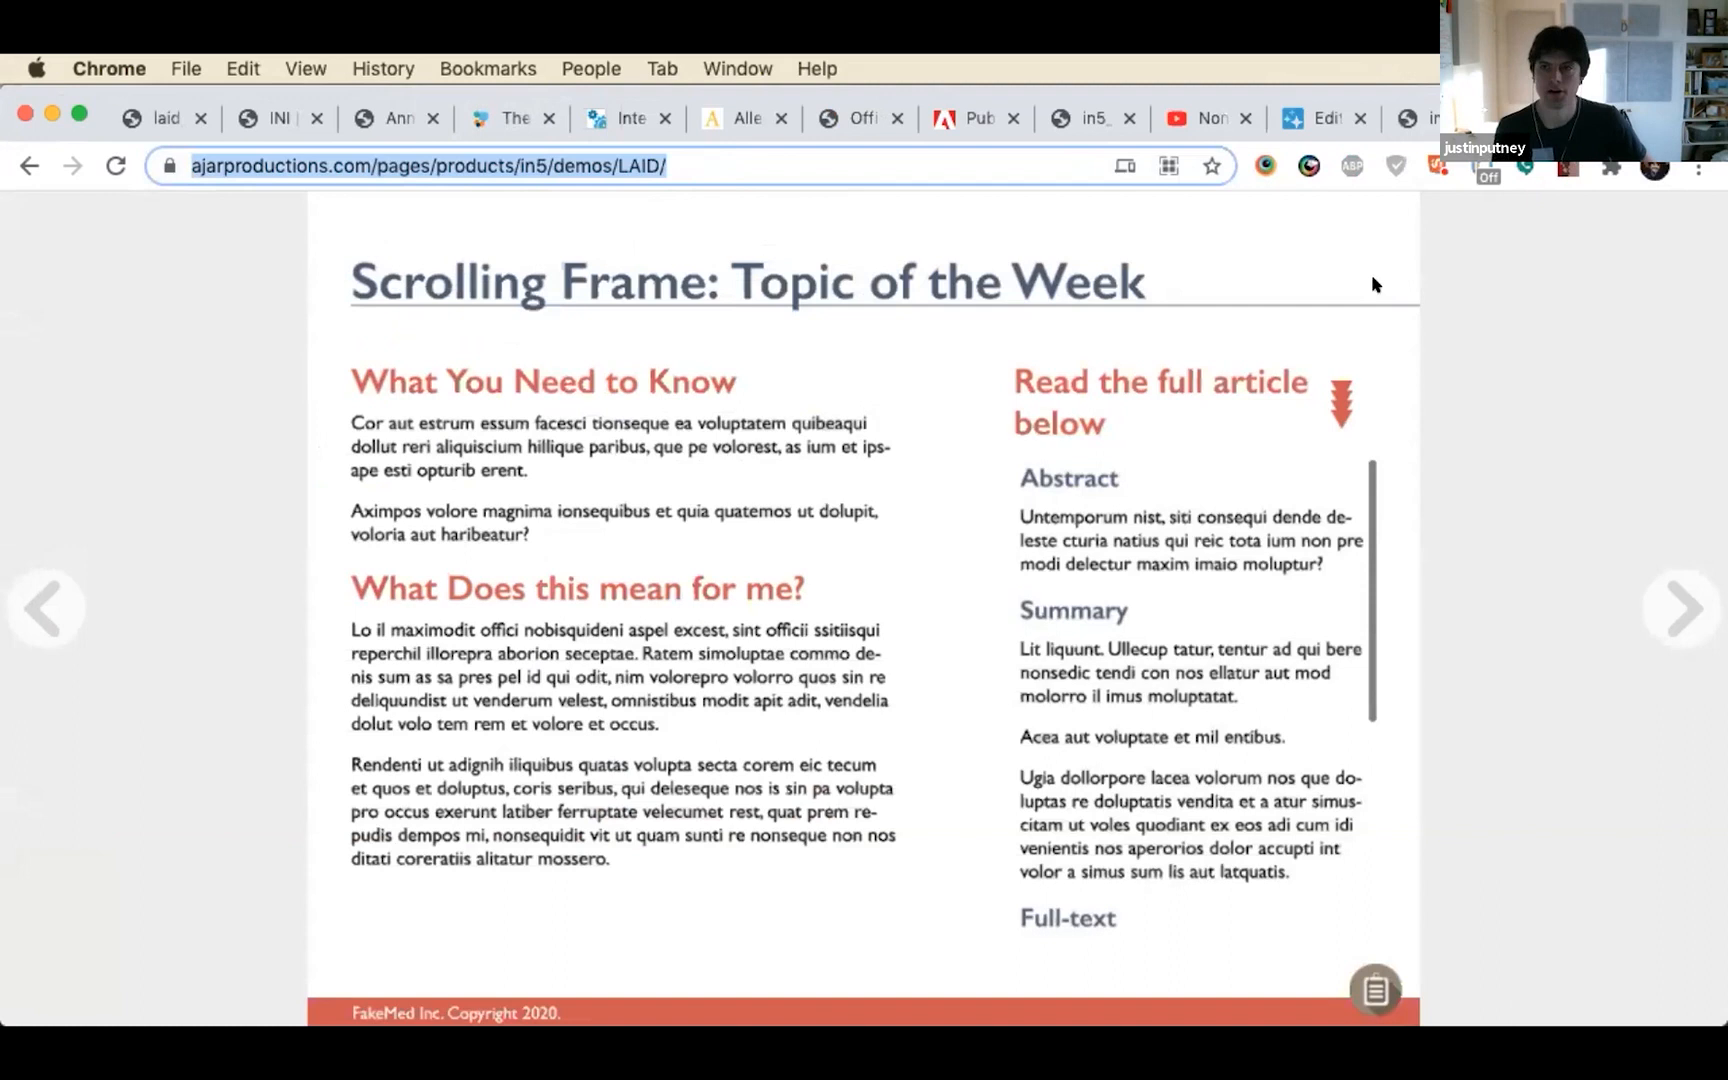
# Return to the laid_preso_2021 slides and advance to Hosting Options, revealing the own-site and free WordPress plugin bullets
pyautogui.click(118, 128)
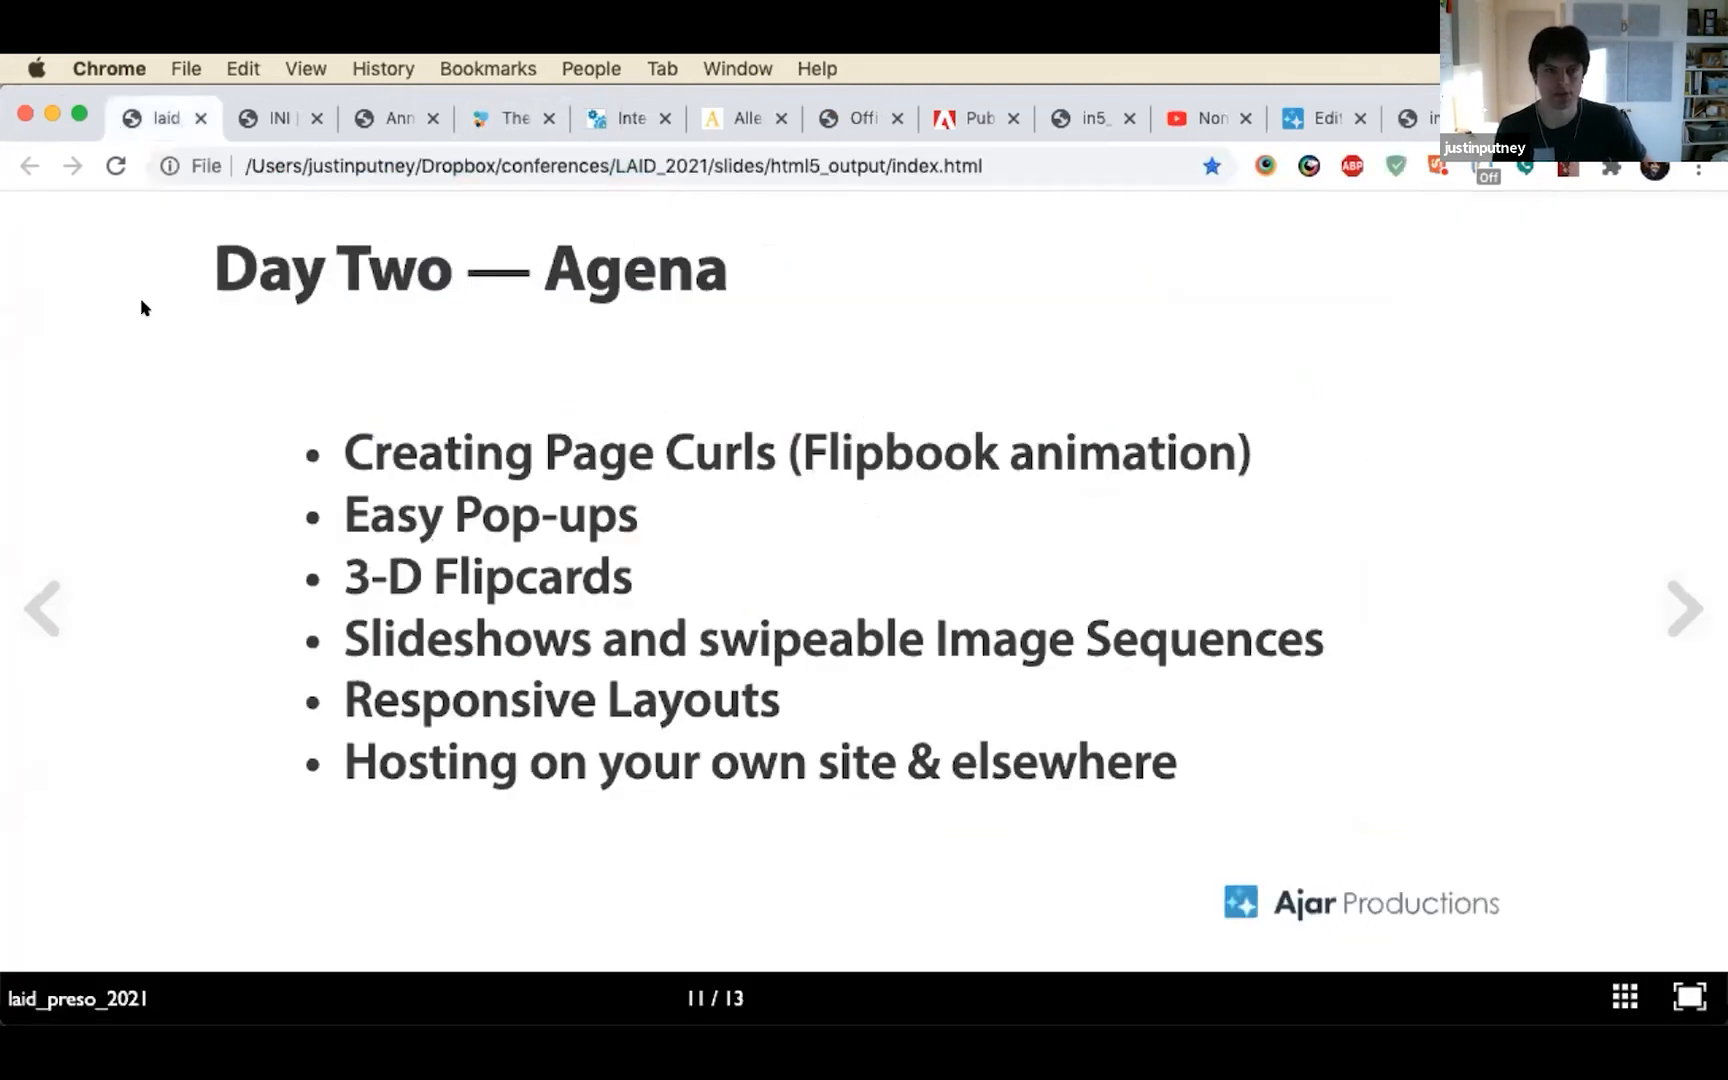
pyautogui.press('Right')
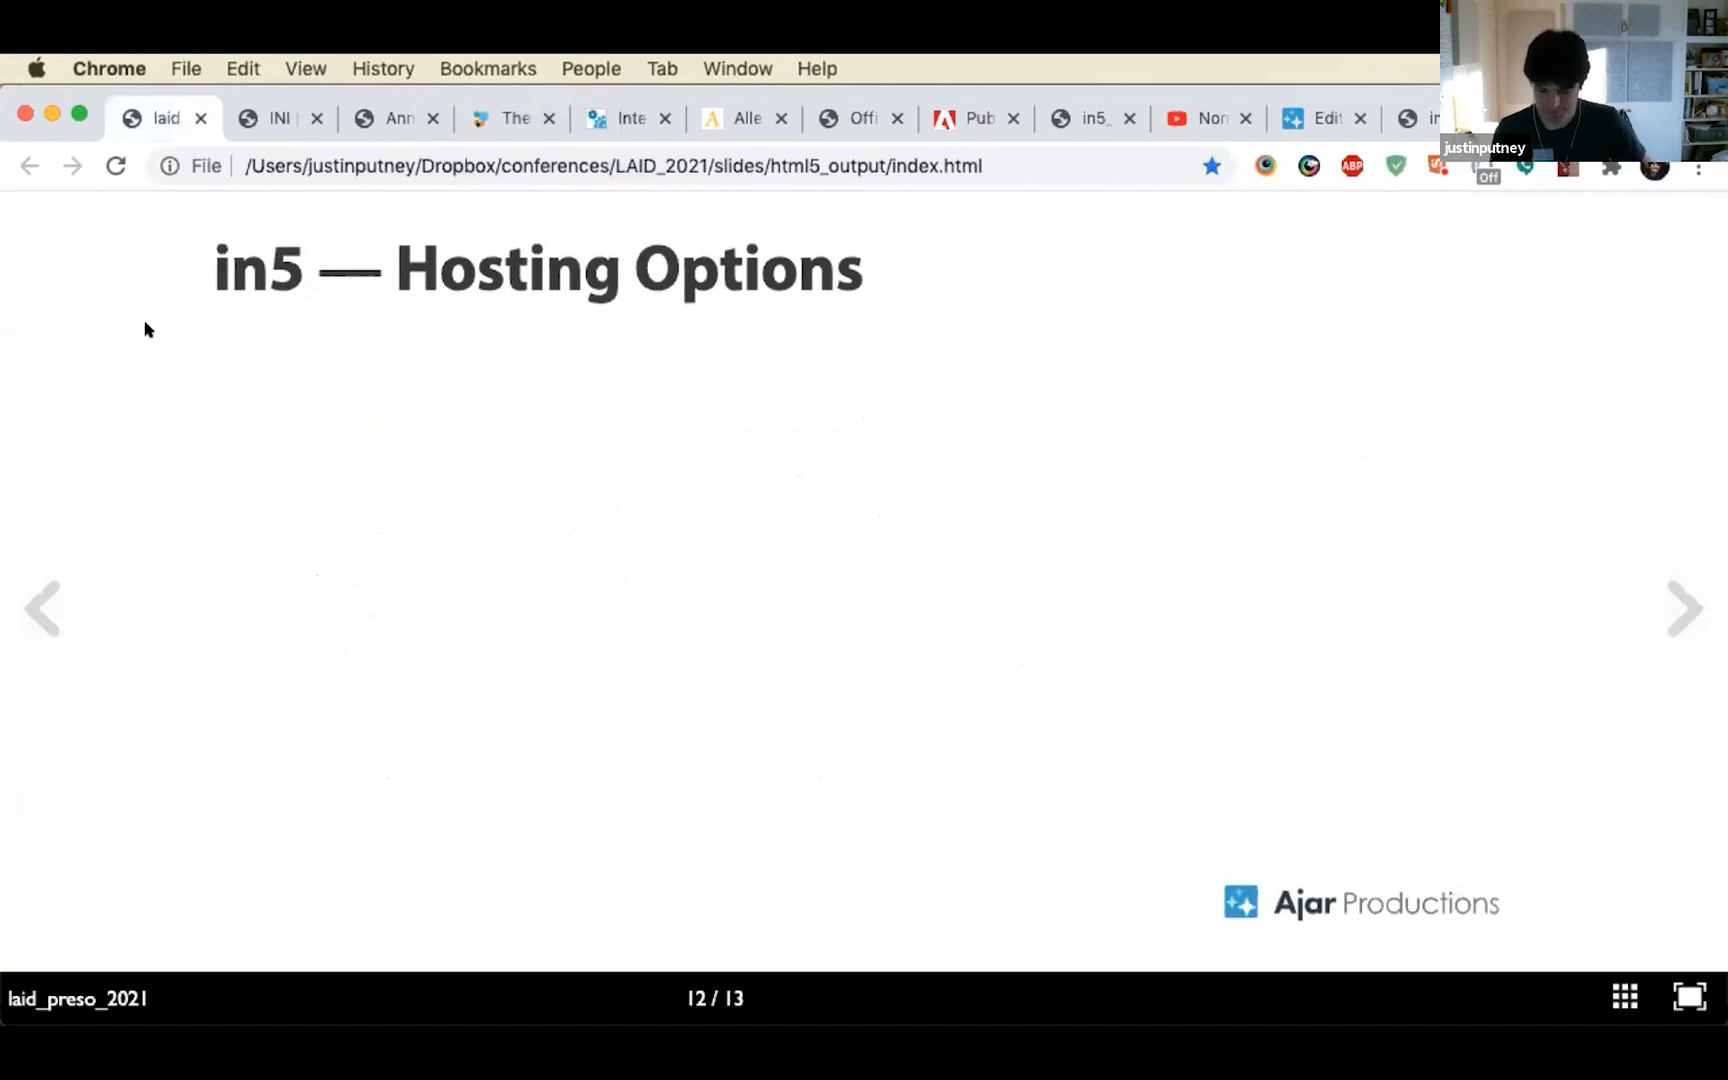
pyautogui.click(148, 330)
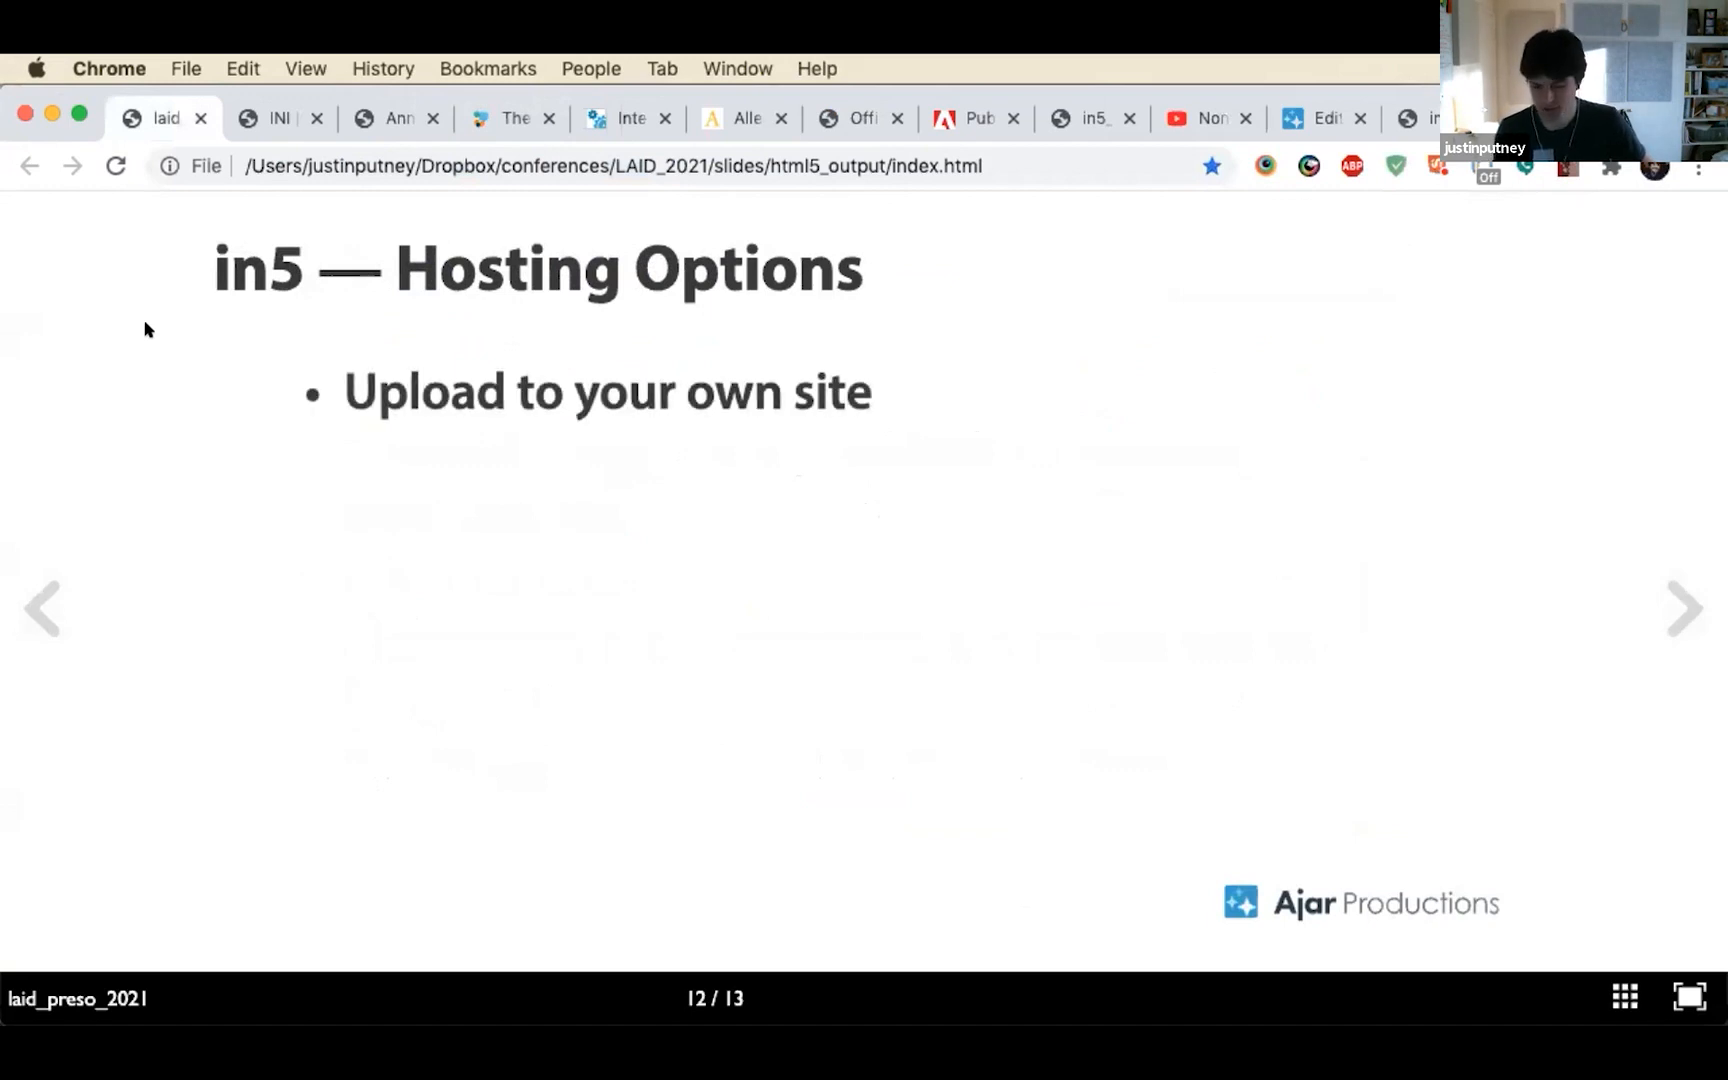
pyautogui.click(147, 328)
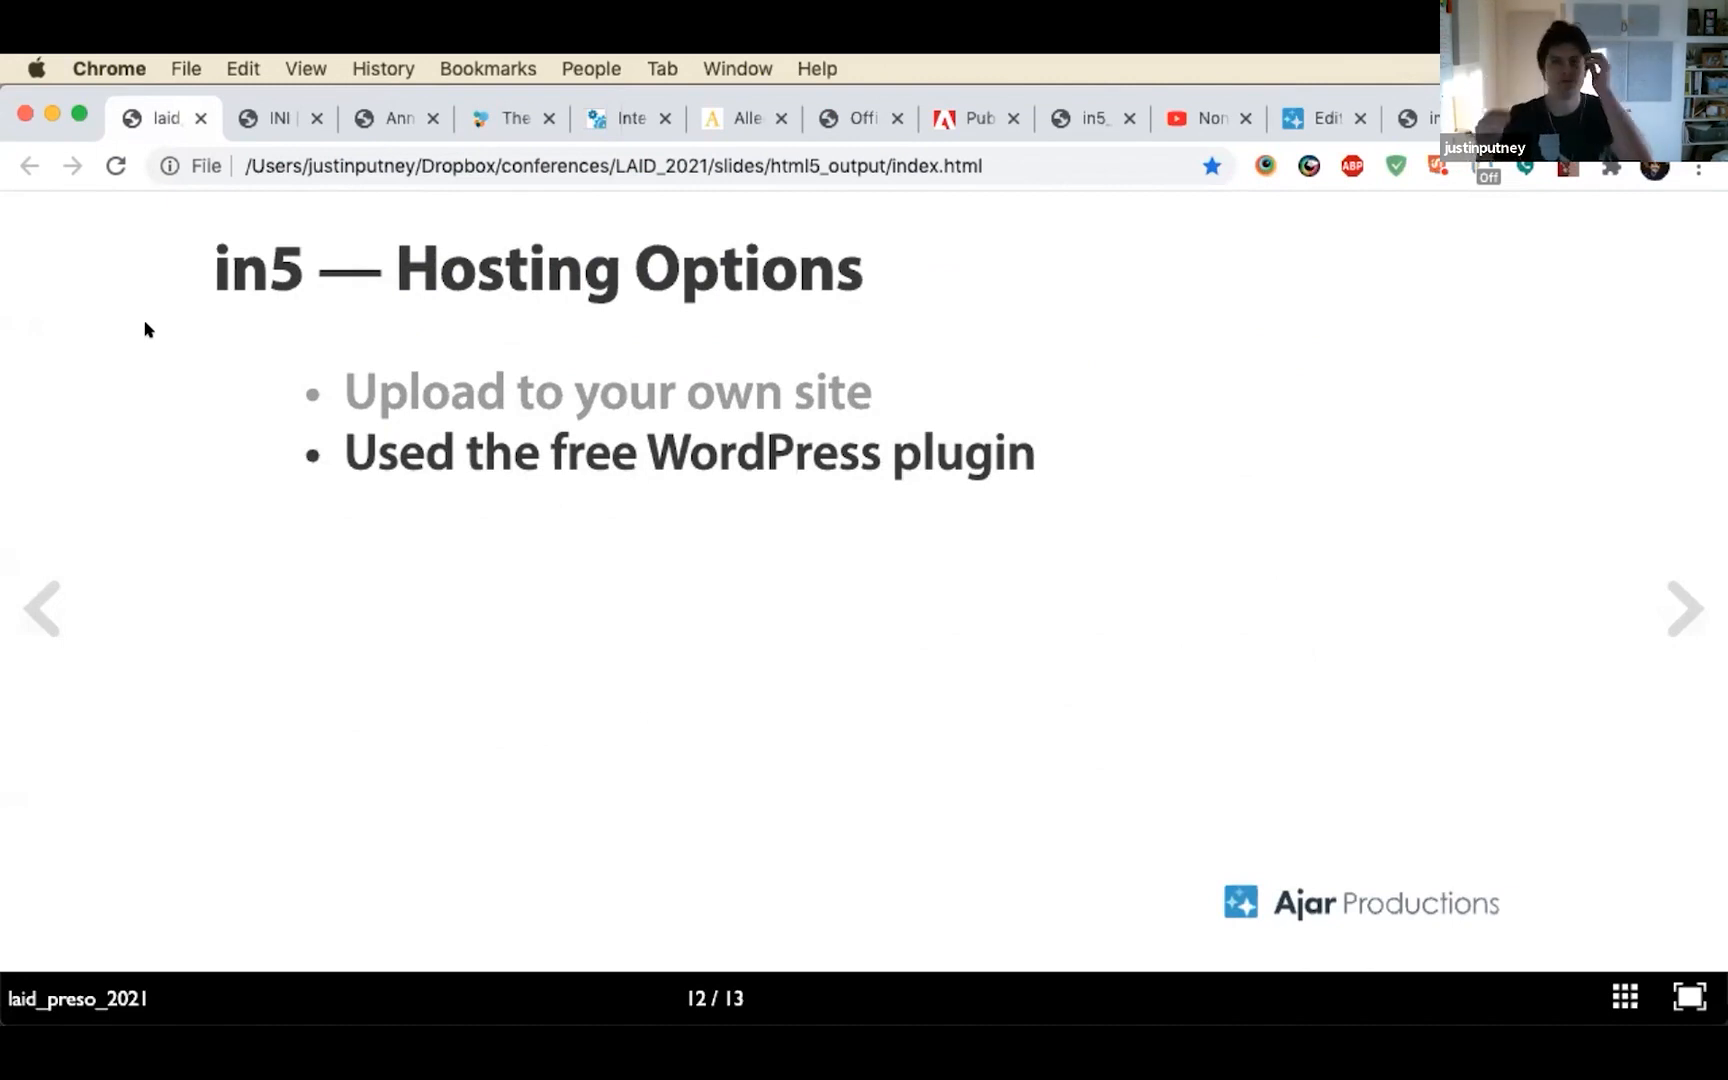
# Switch to the WordPress post editor and delete the "InDesign > in5 > Wordpress" banner from the top of the post
pyautogui.click(1310, 117)
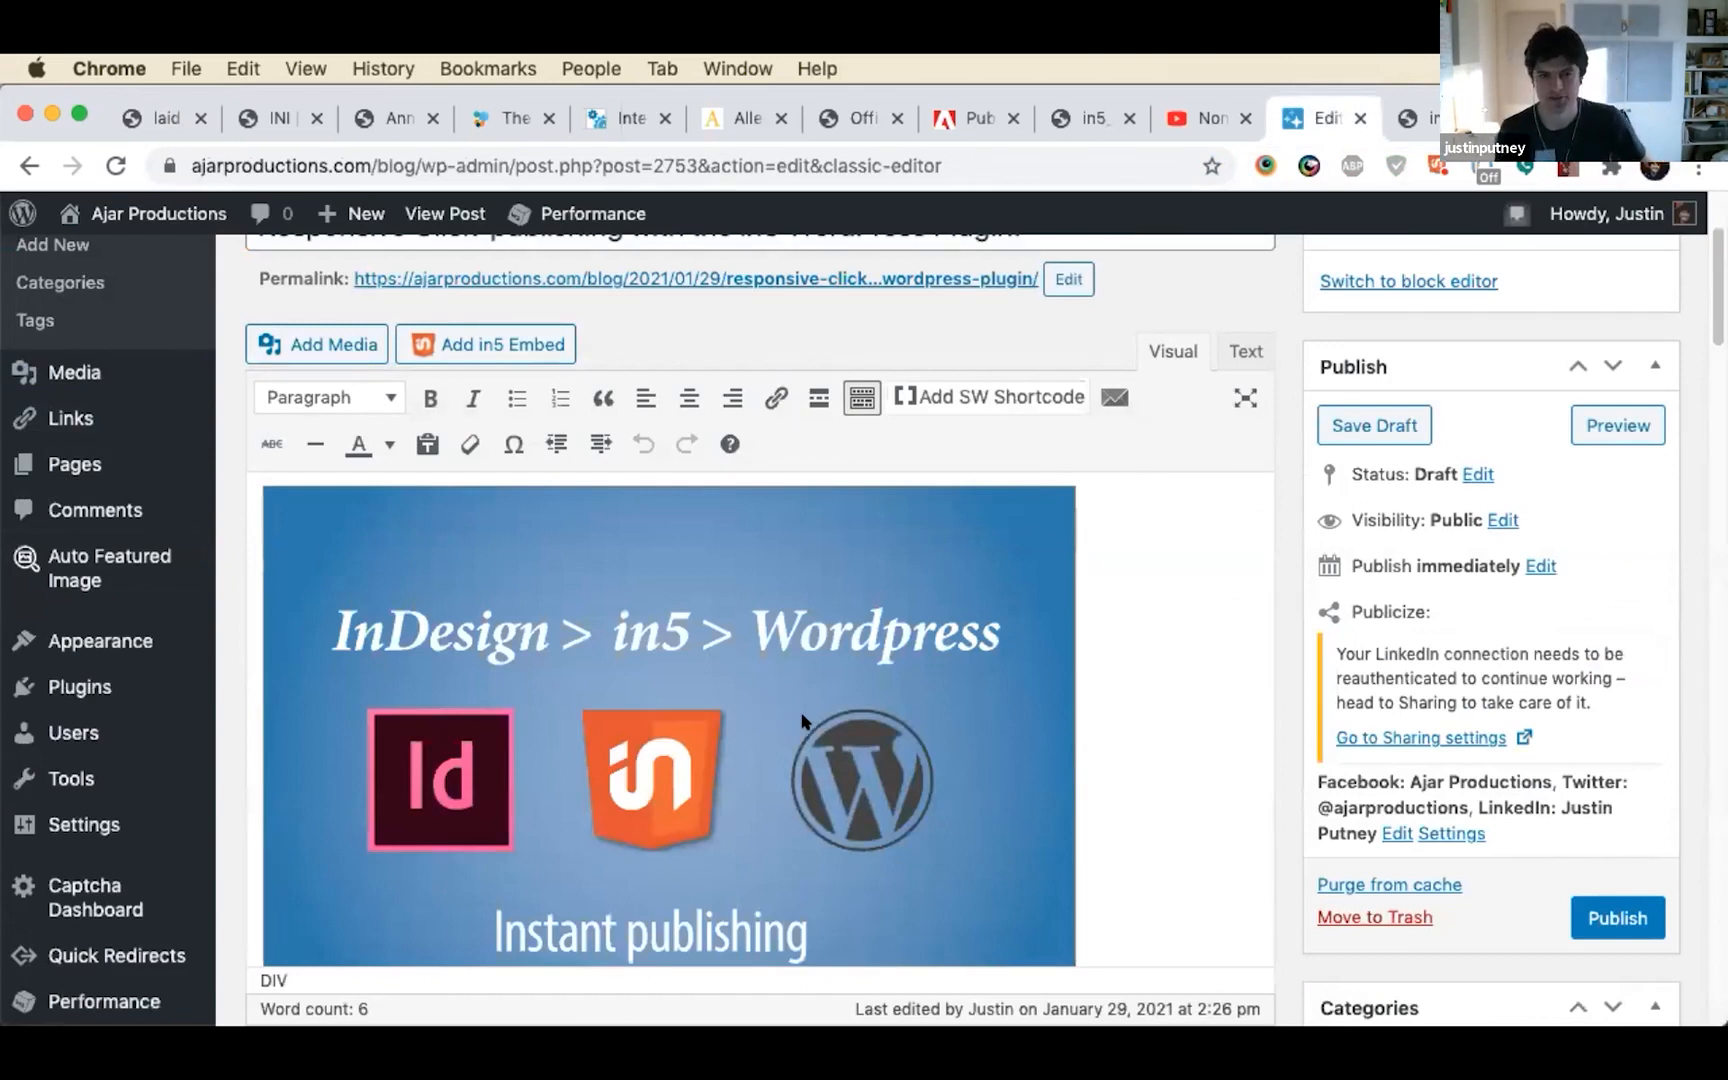
pyautogui.scroll(-1, 1107, 648)
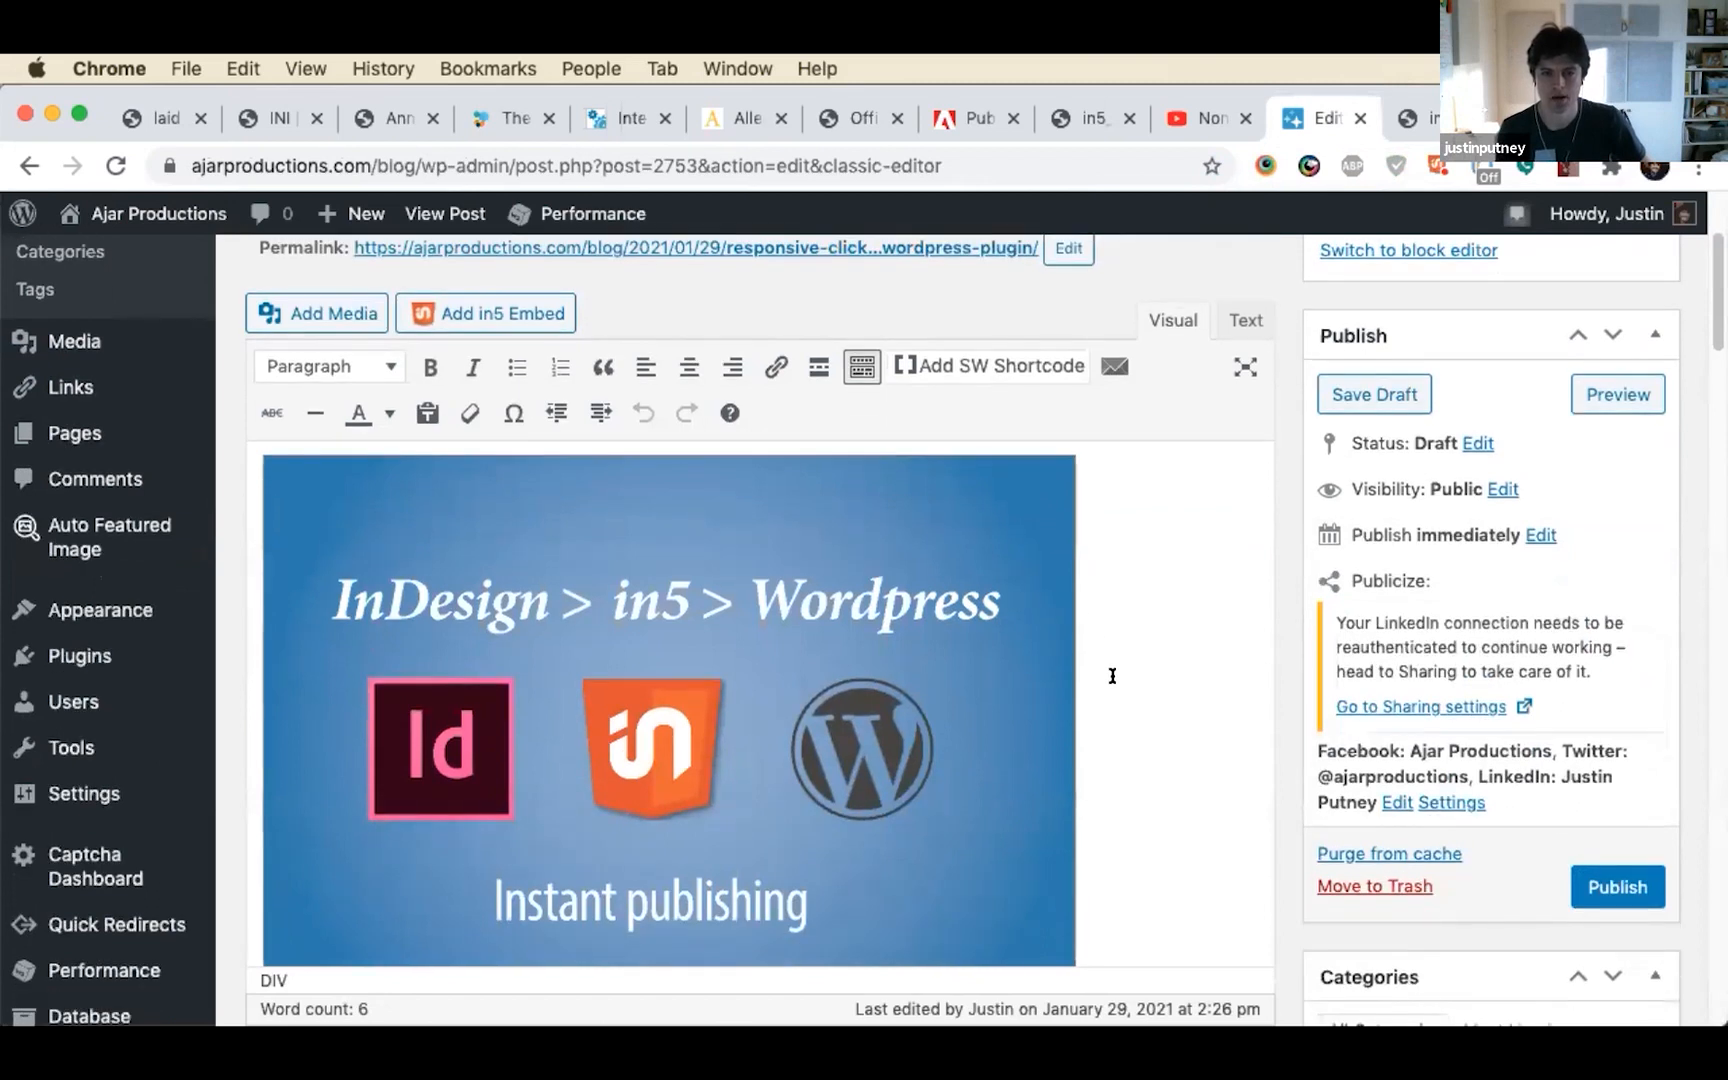
pyautogui.scroll(-2, 1112, 676)
pyautogui.click(858, 566)
pyautogui.press('BackSpace')
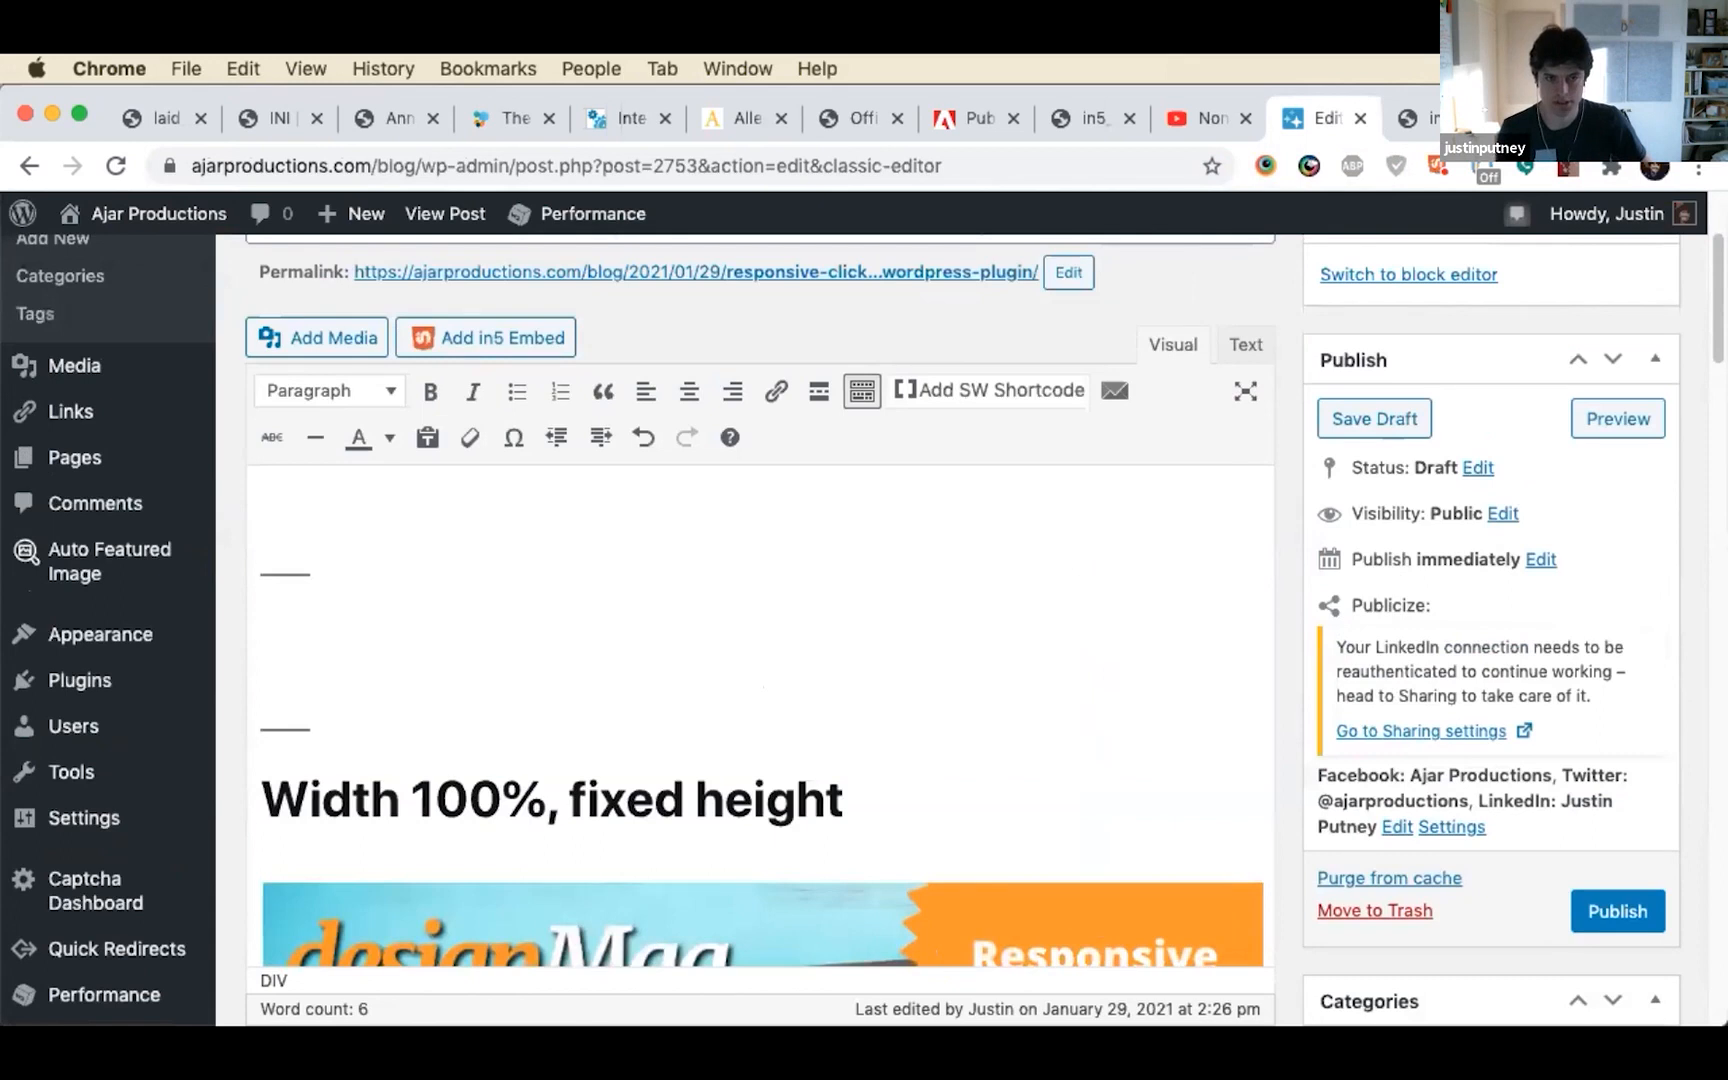
pyautogui.scroll(5, 675, 675)
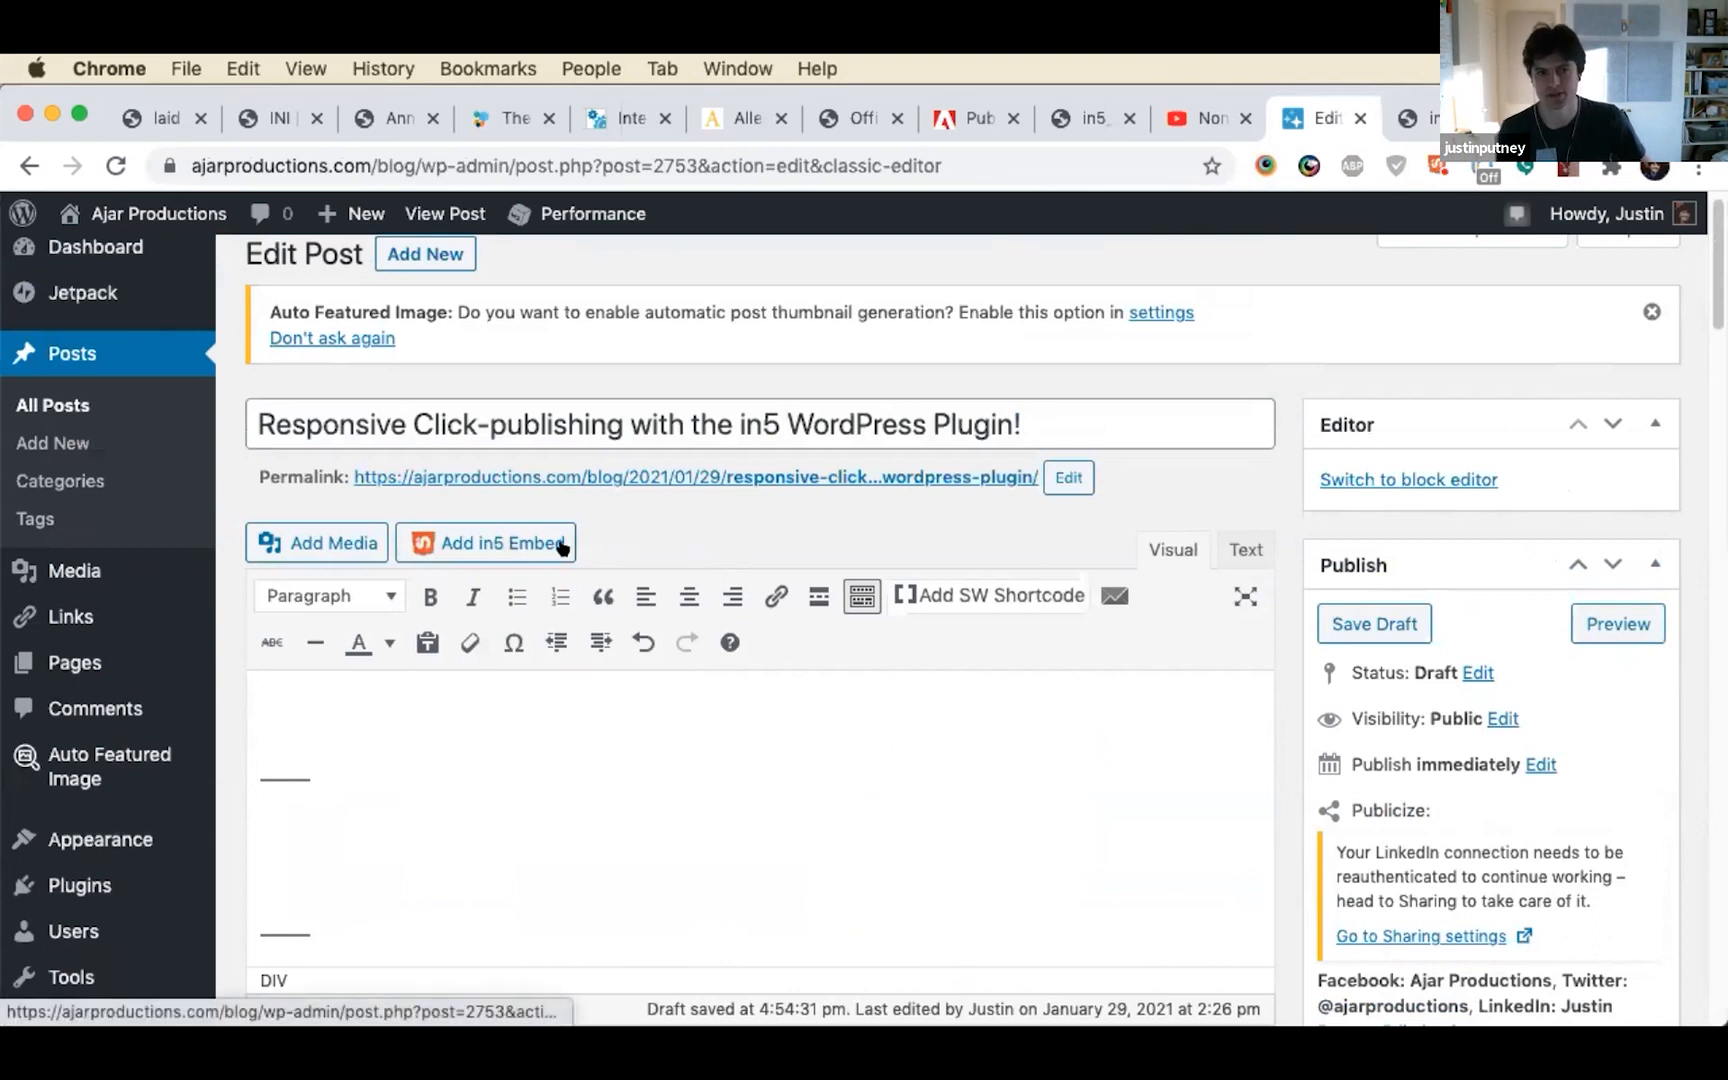
# Open the in5 Embed Library for the post, look over the stored archives, and bring up the upload area for a new archive
pyautogui.click(452, 549)
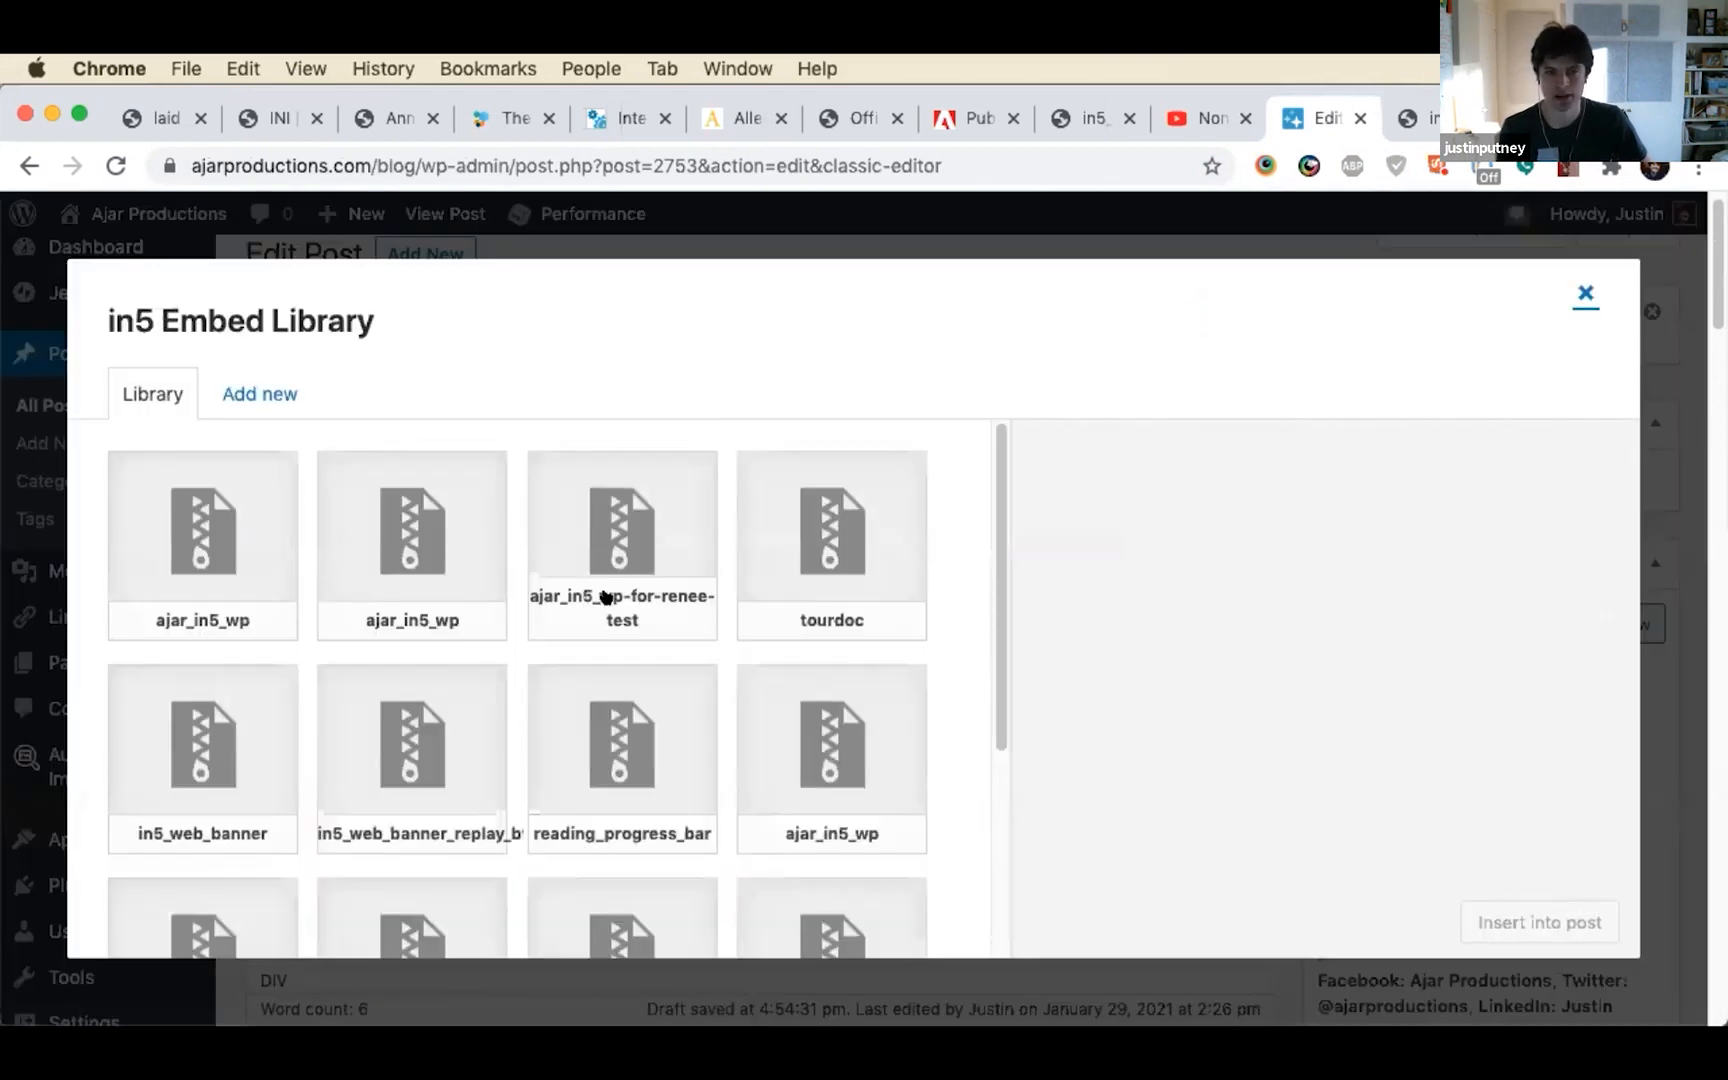
pyautogui.scroll(-3, 604, 595)
pyautogui.scroll(3, 629, 613)
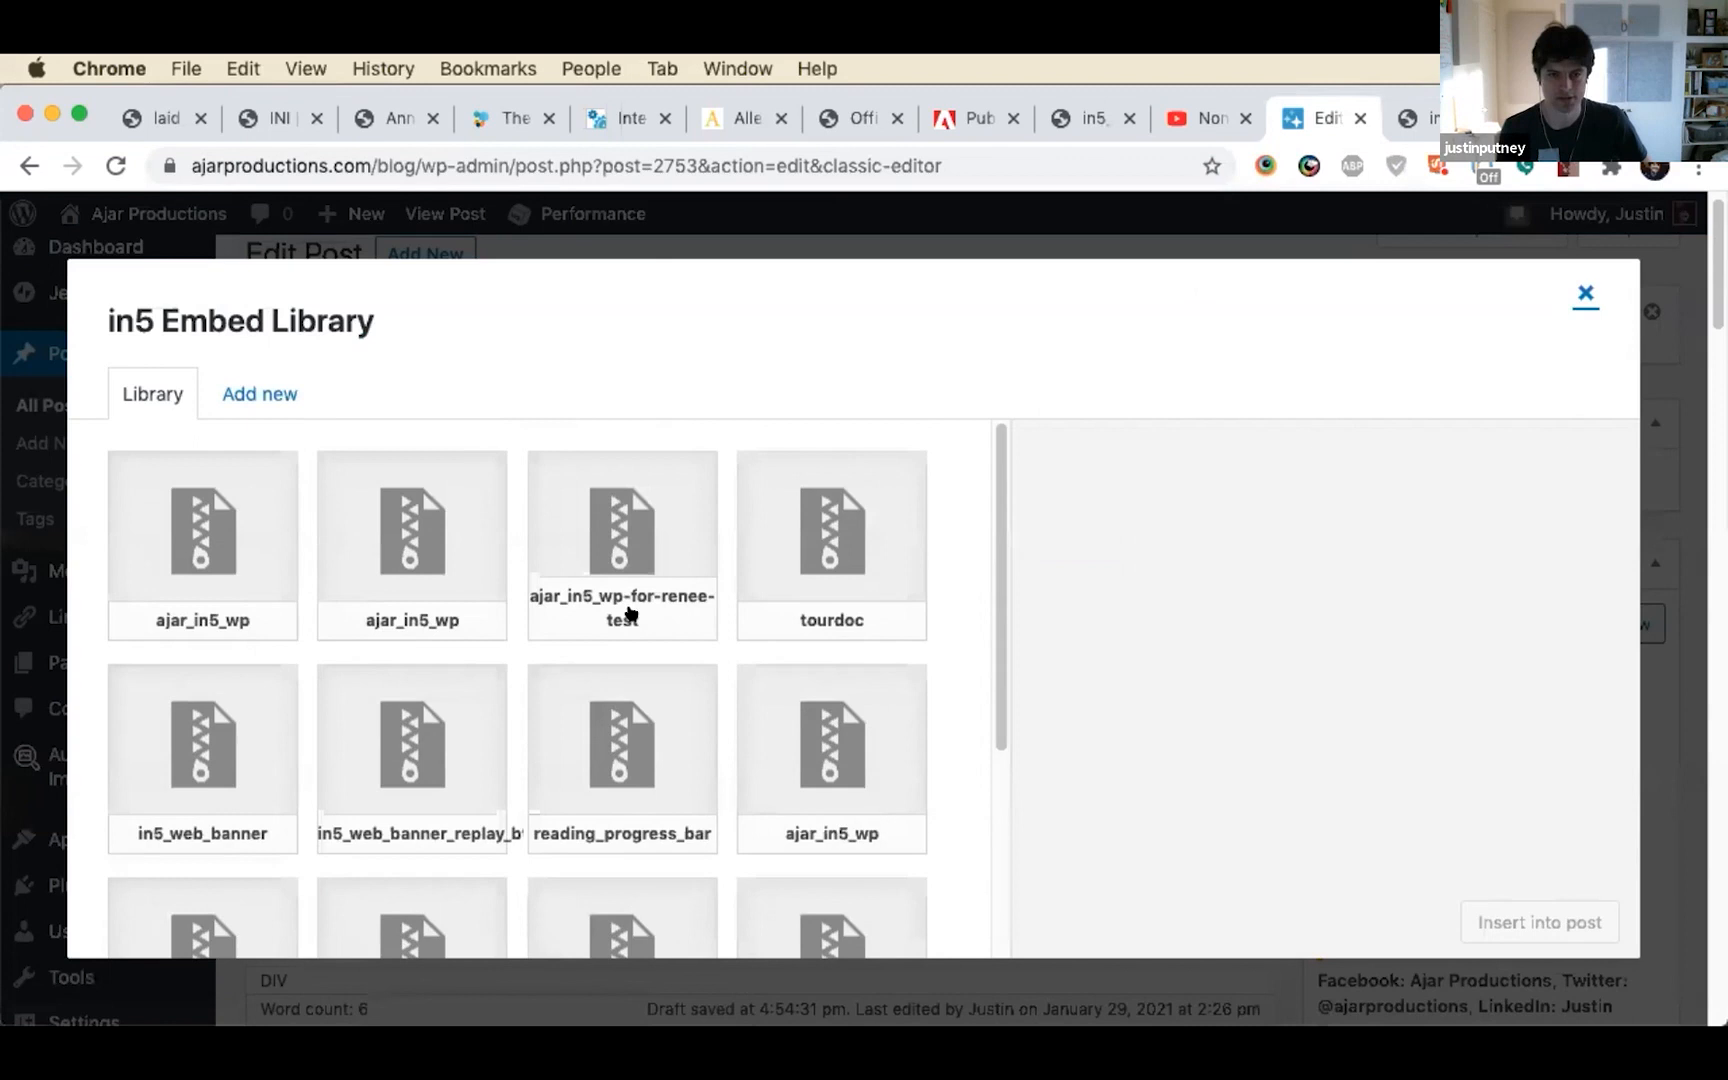
pyautogui.click(276, 396)
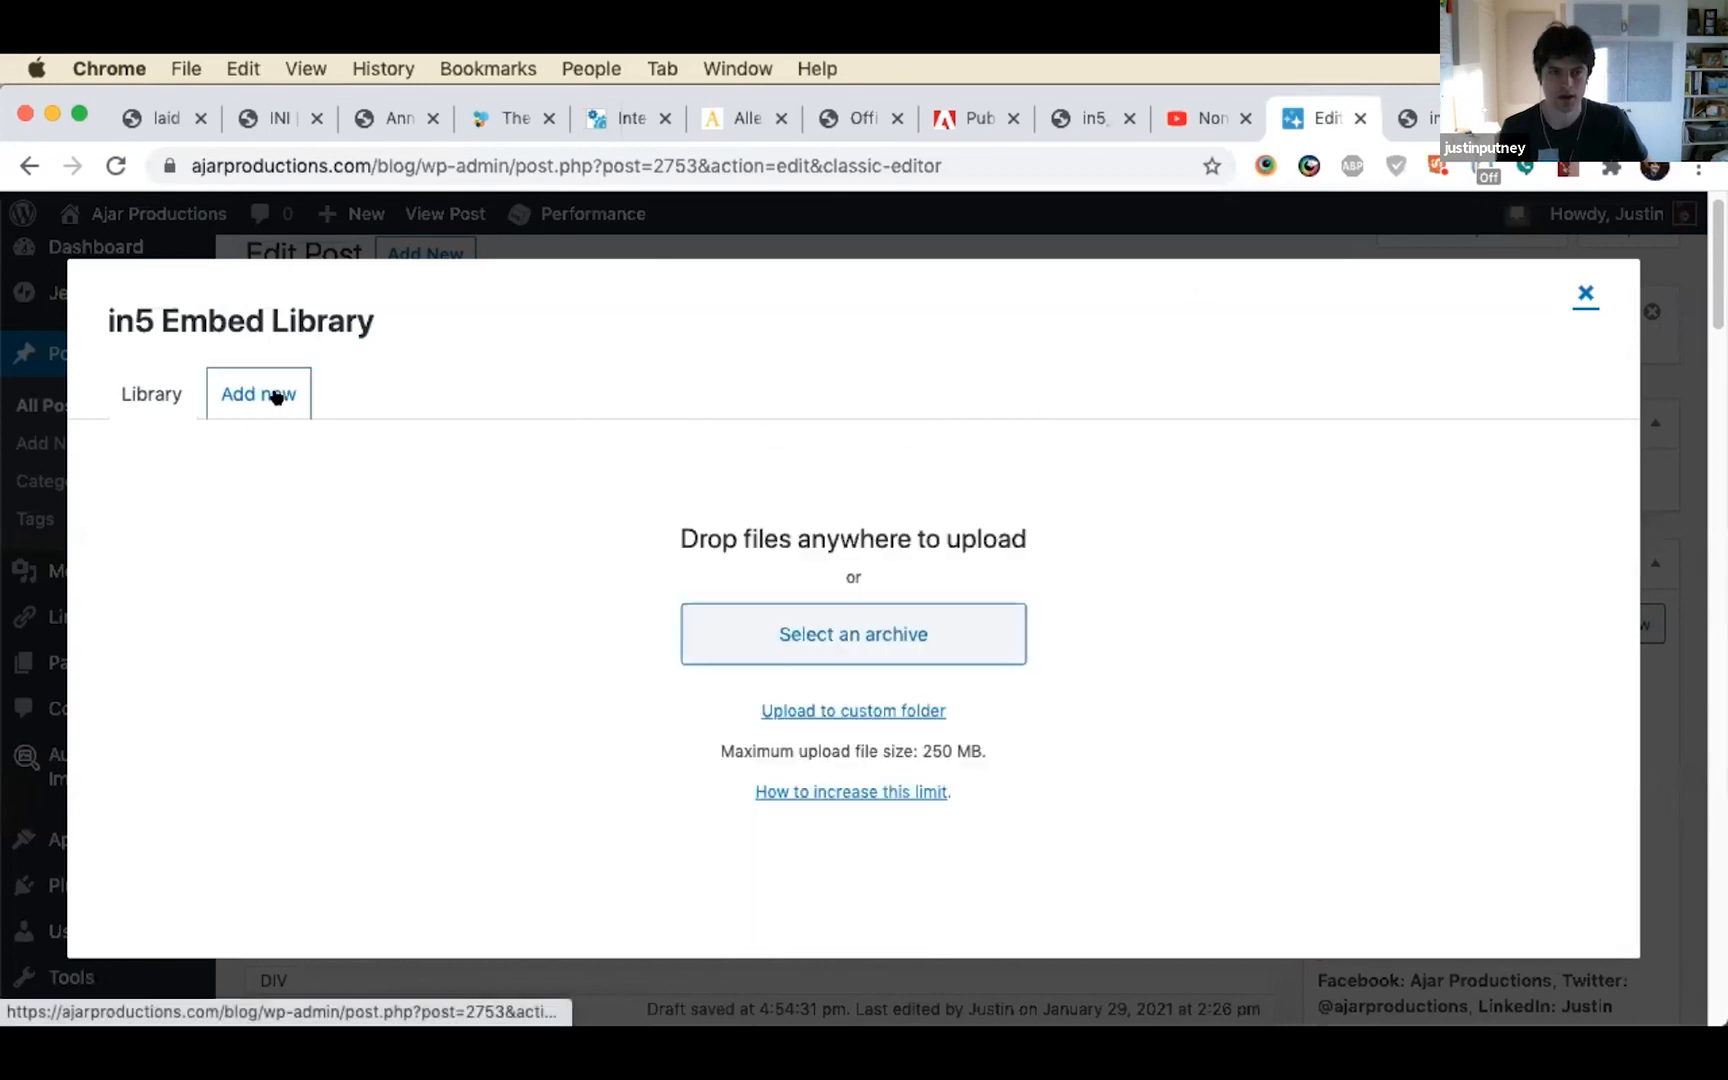
pyautogui.click(908, 633)
pyautogui.moveTo(1378, 1020)
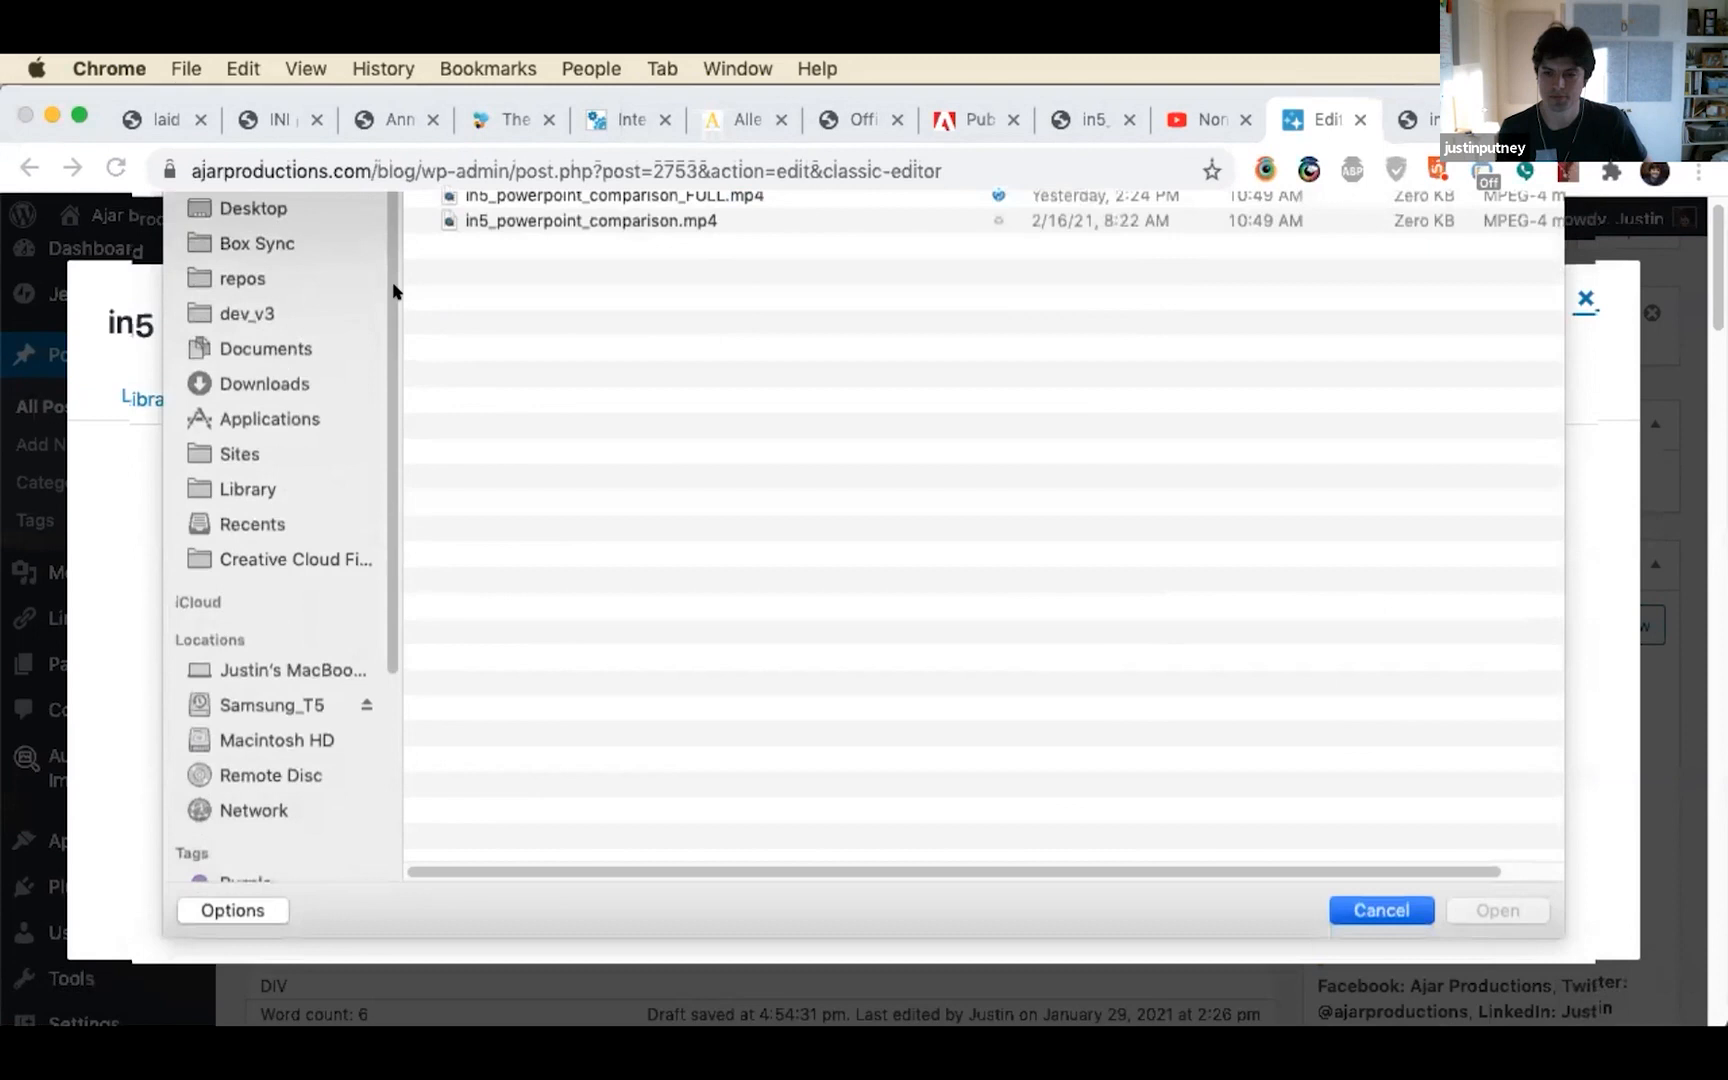
# Switch to Finder and upload ajar_in5_wp.zip from the _packages folder of wp_plugin_test_files to the in5 Embed Library
pyautogui.press('super+Tab')
pyautogui.press('super+Tab')
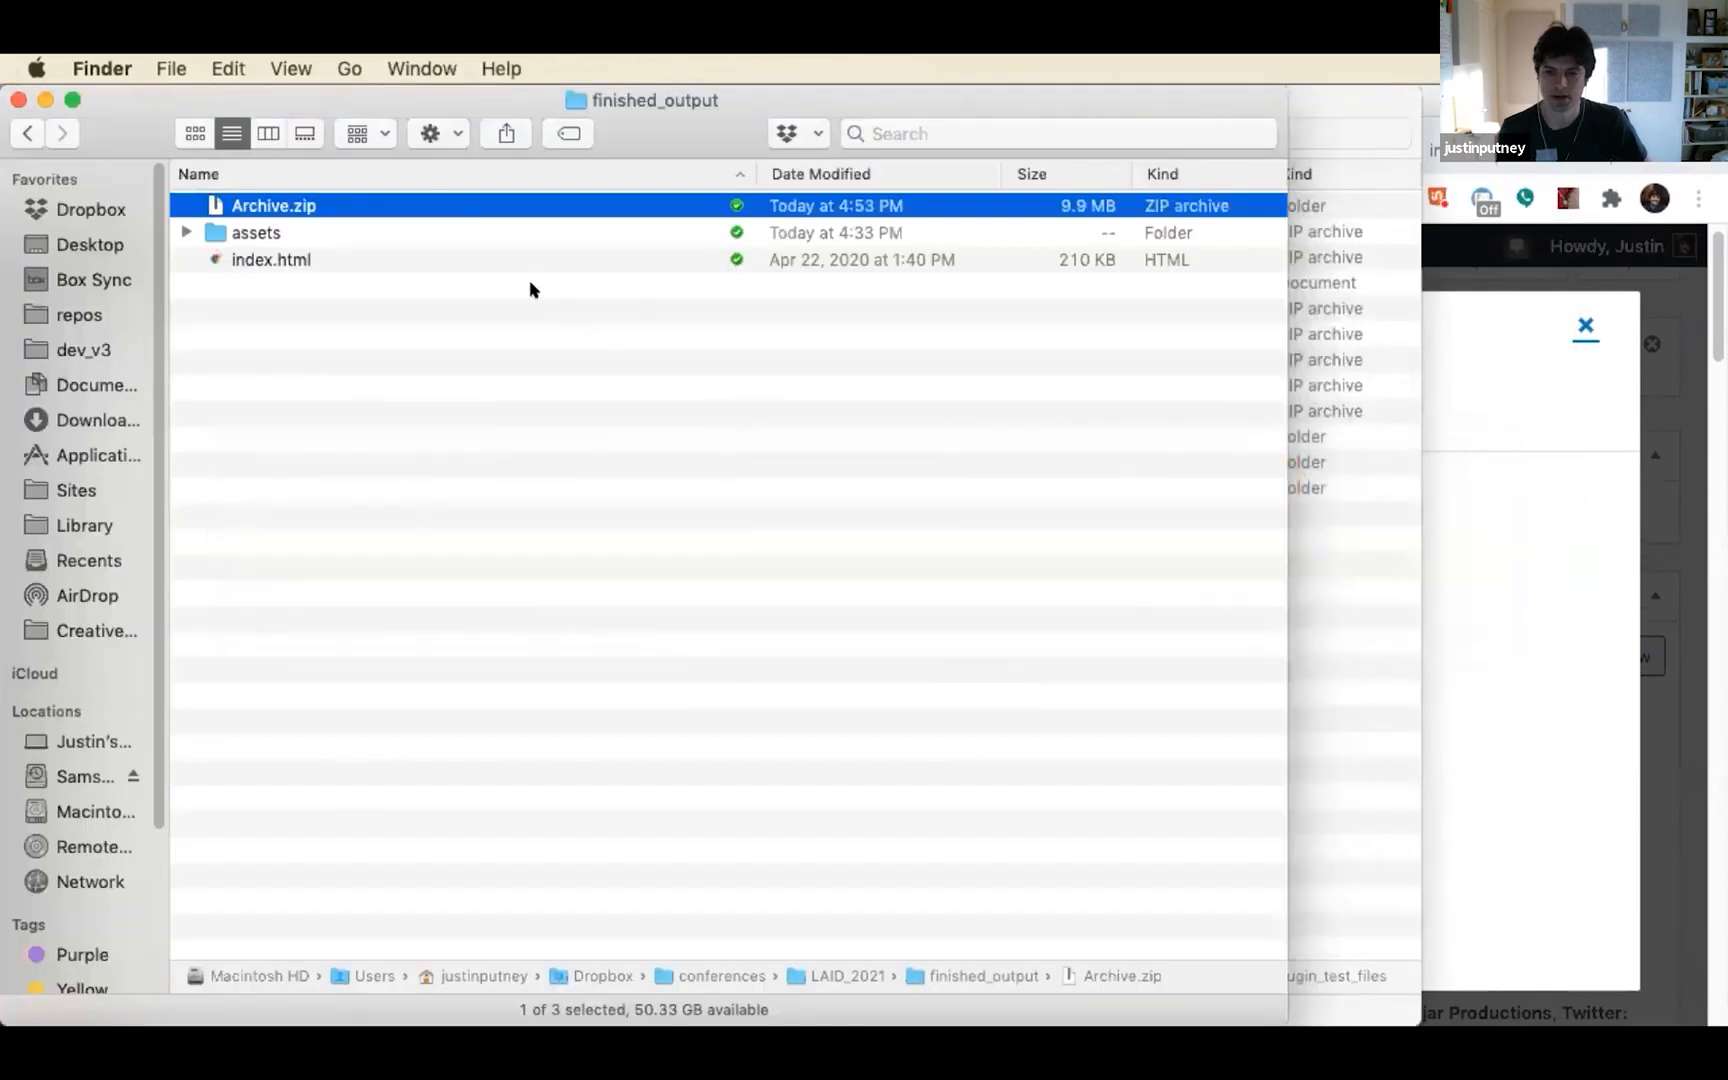
pyautogui.press('super+grave')
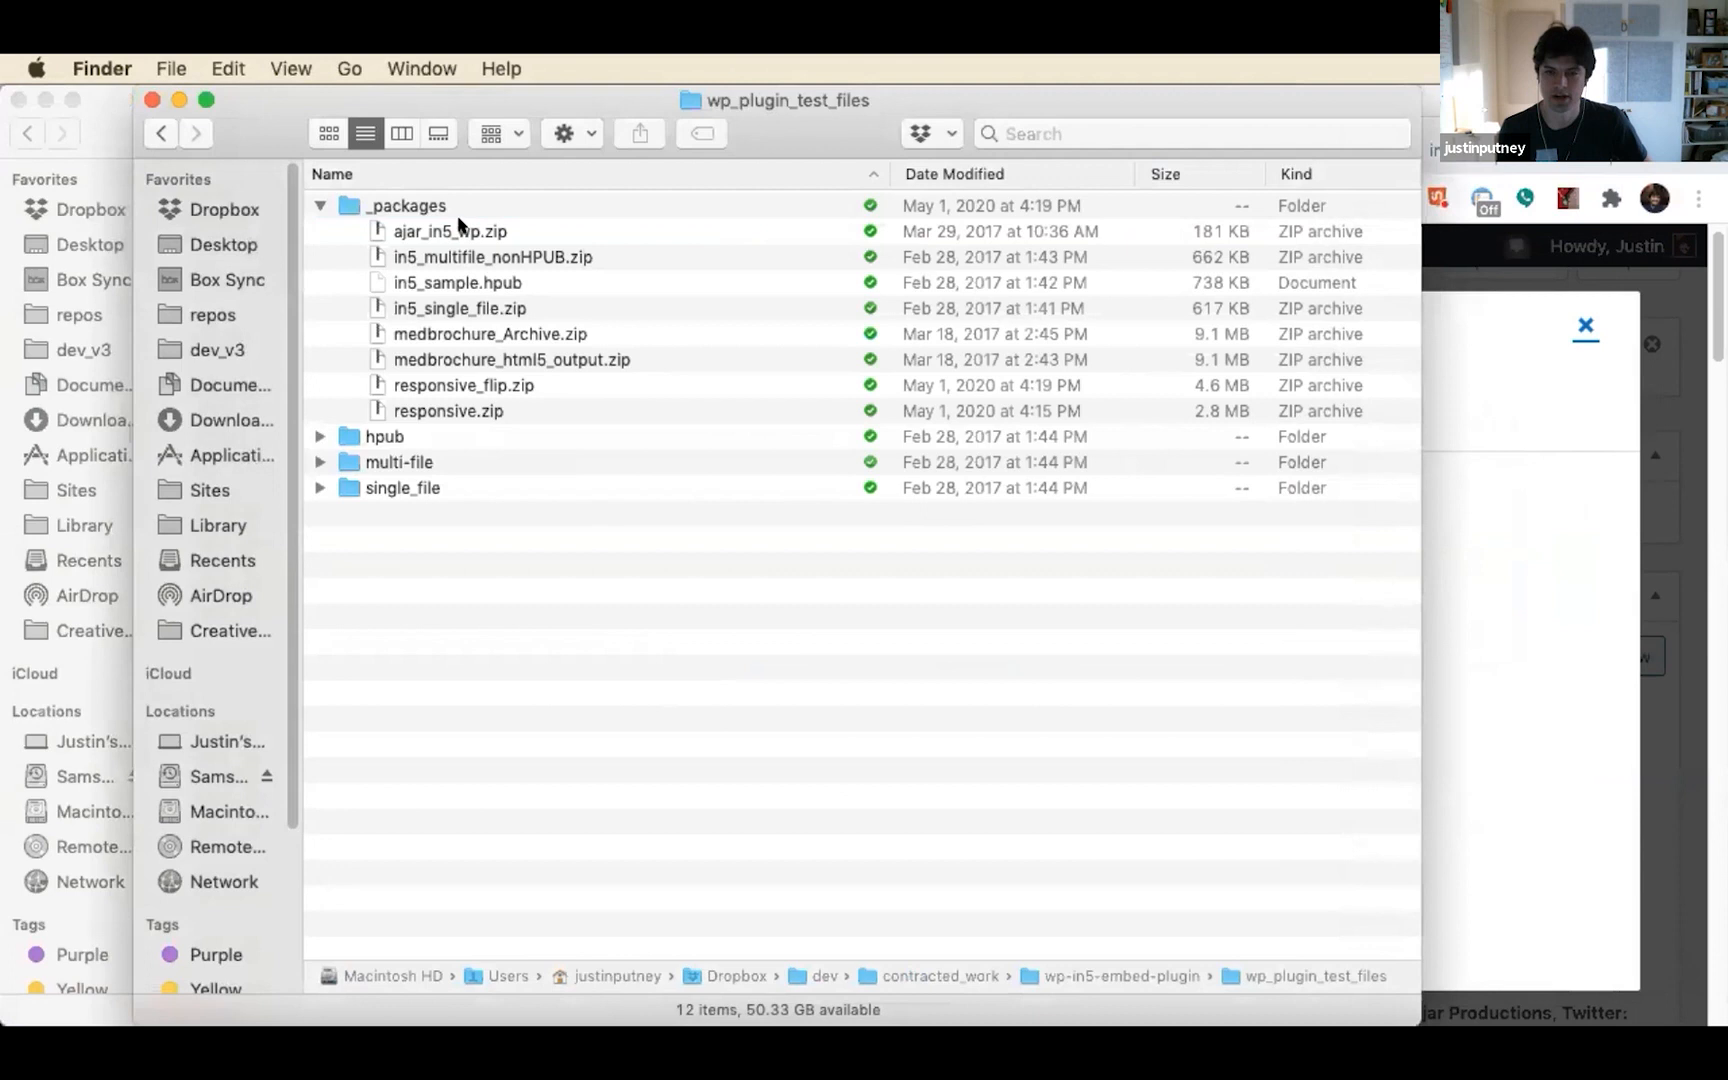
pyautogui.click(460, 229)
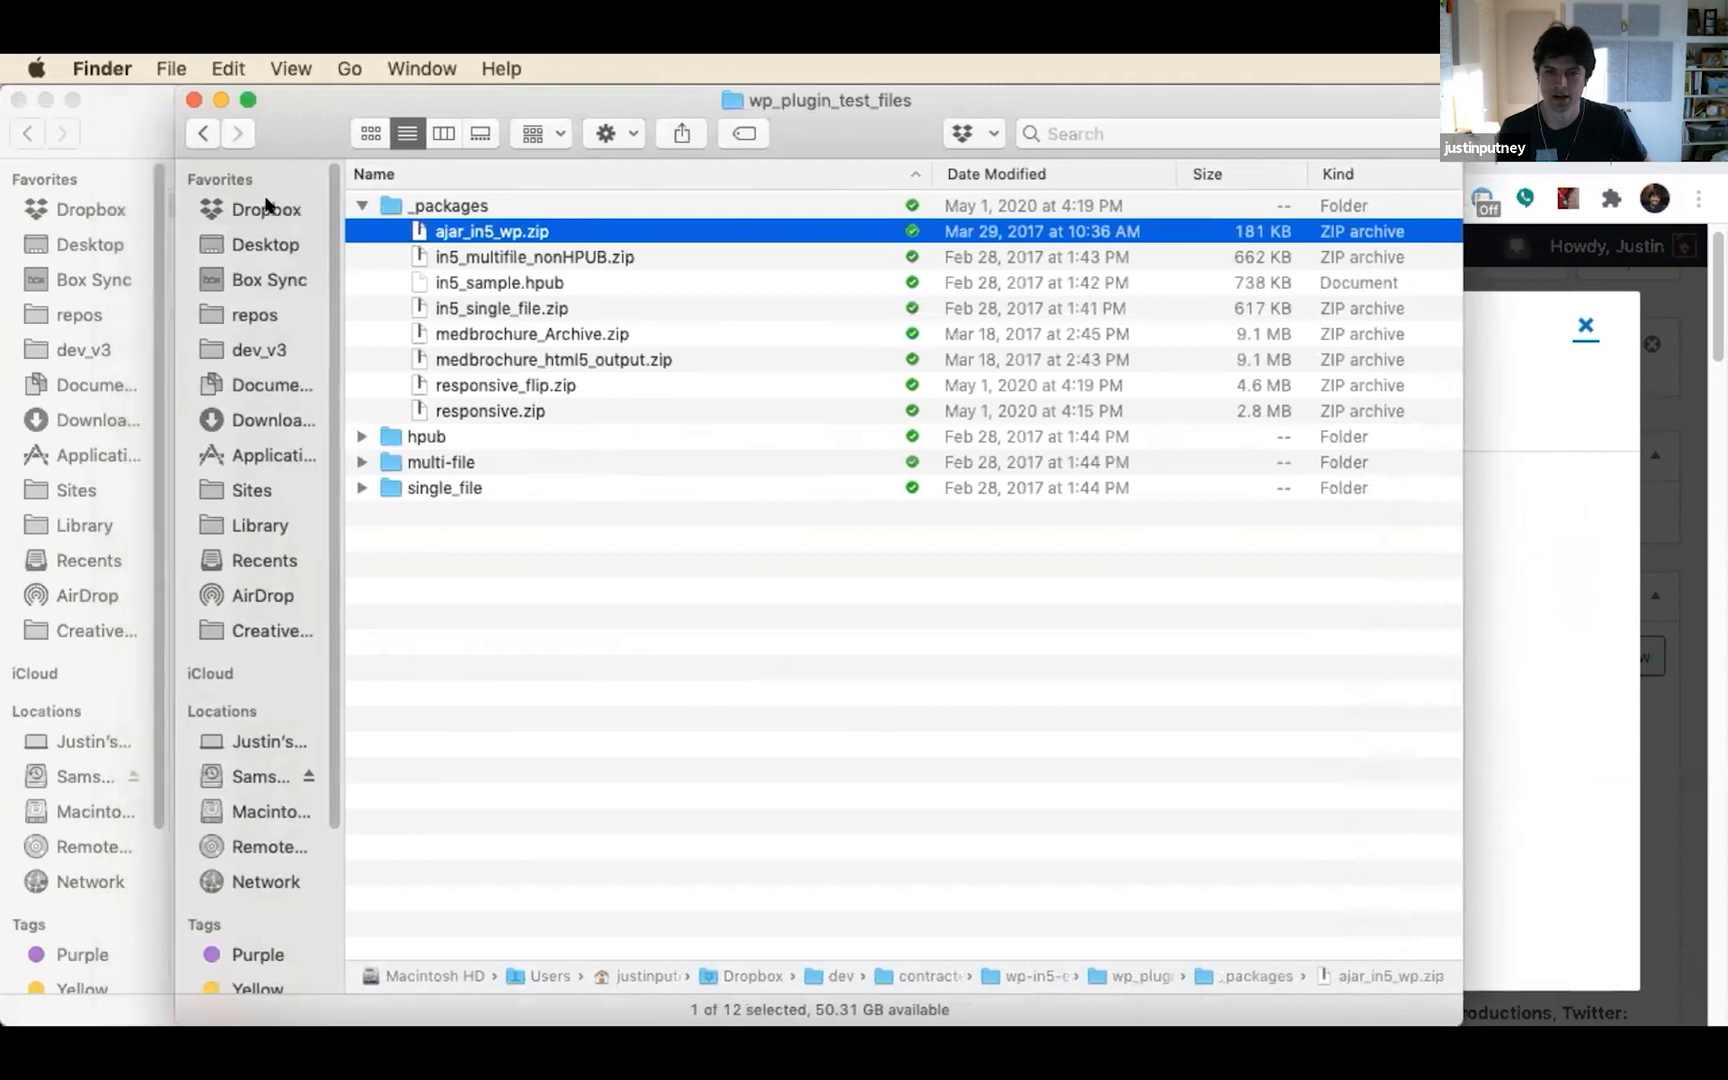
pyautogui.press('super+grave')
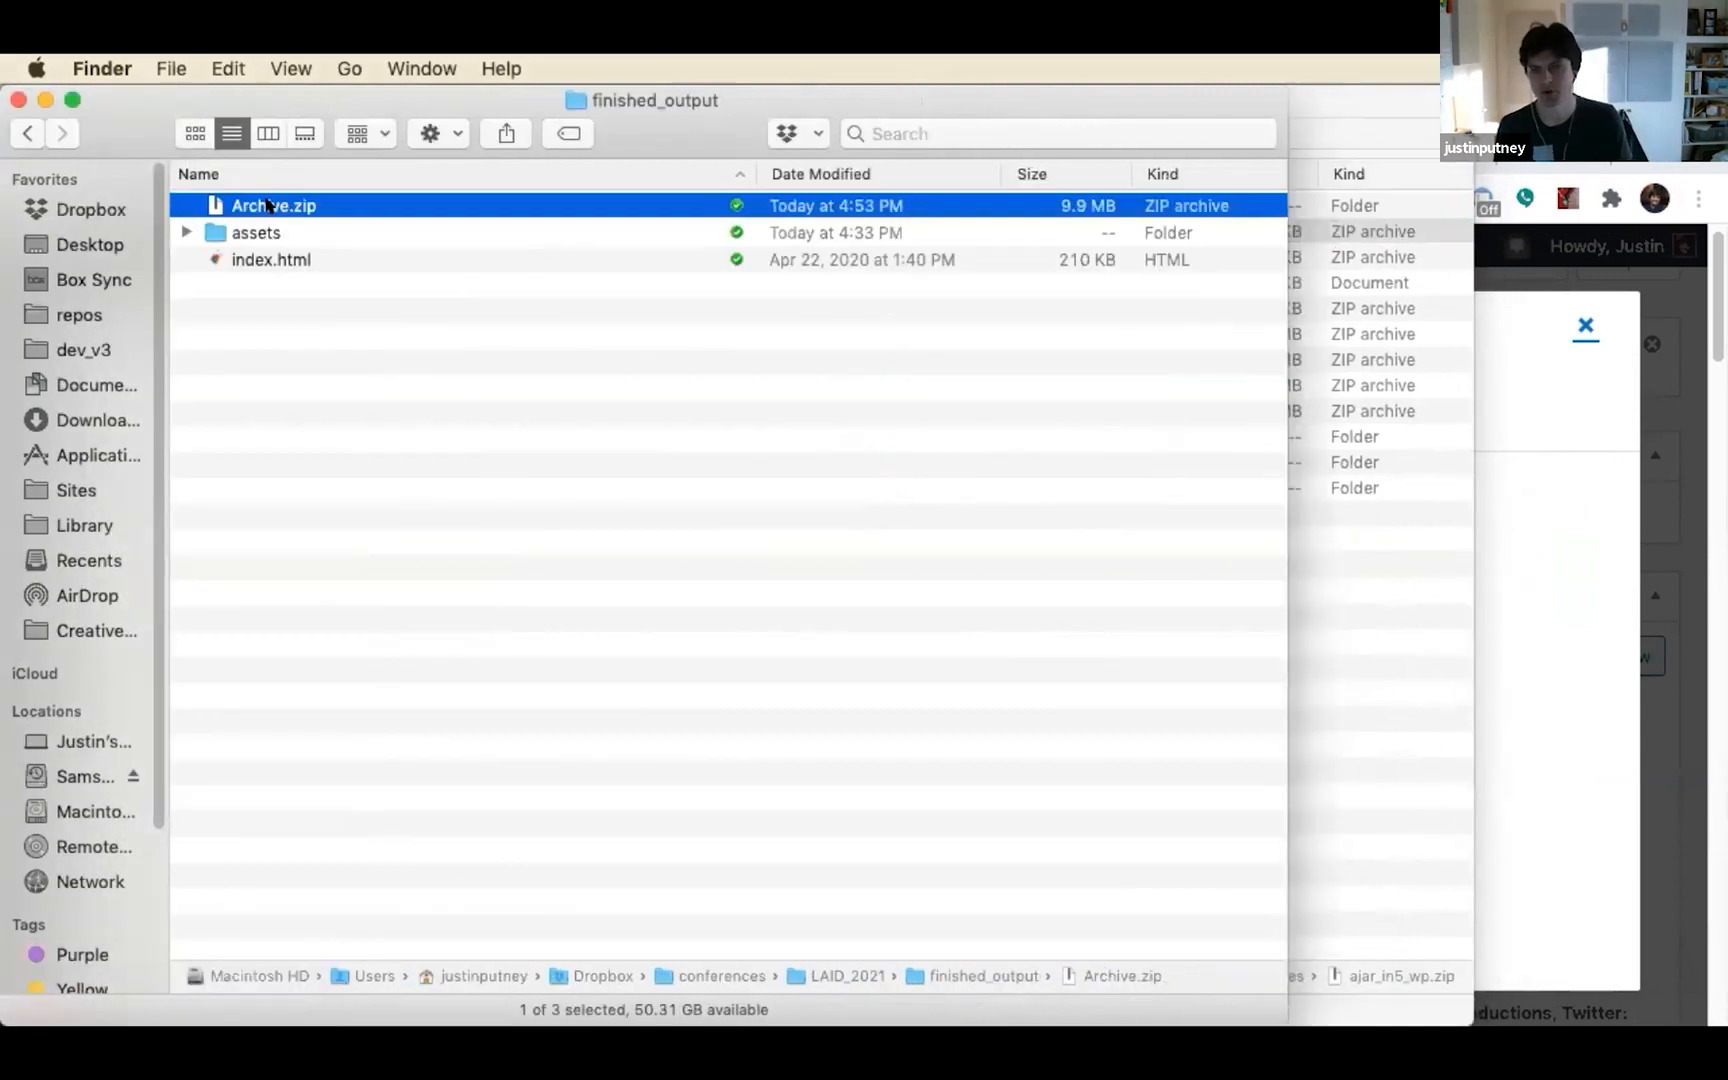
pyautogui.press('super+grave')
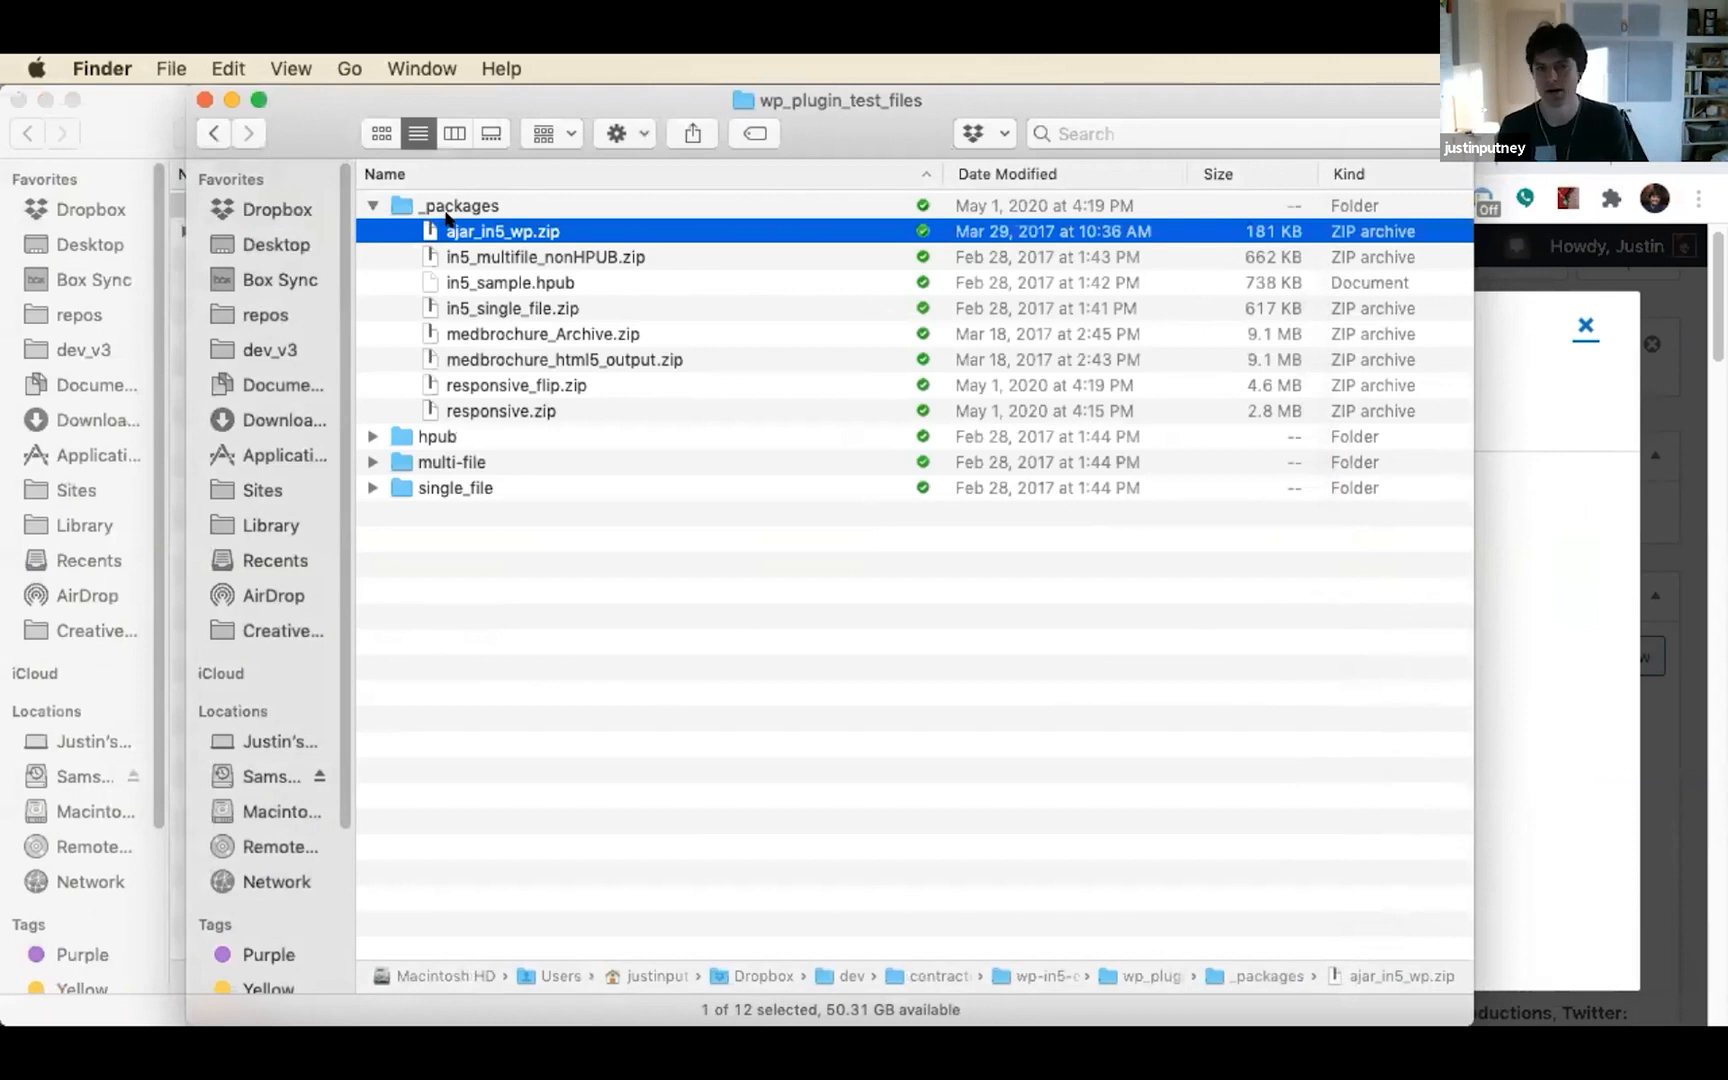
pyautogui.moveTo(463, 225); pyautogui.dragTo(1527, 679)
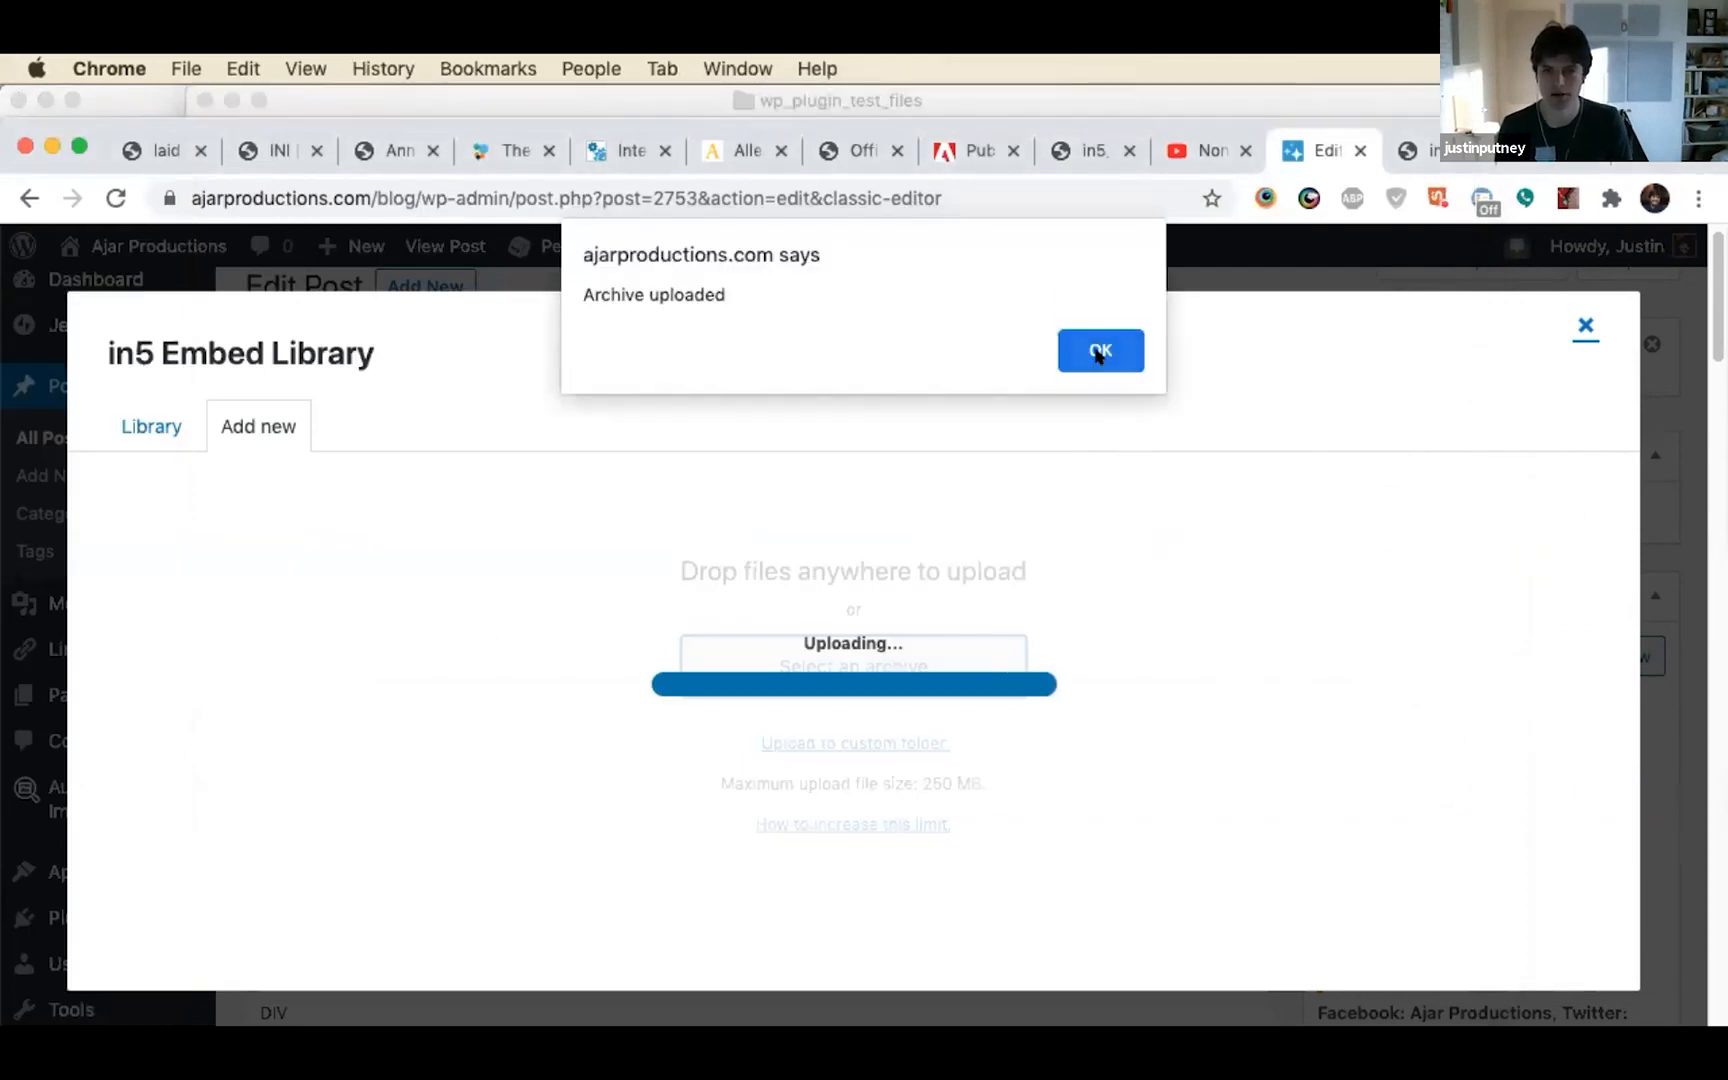
pyautogui.click(1097, 352)
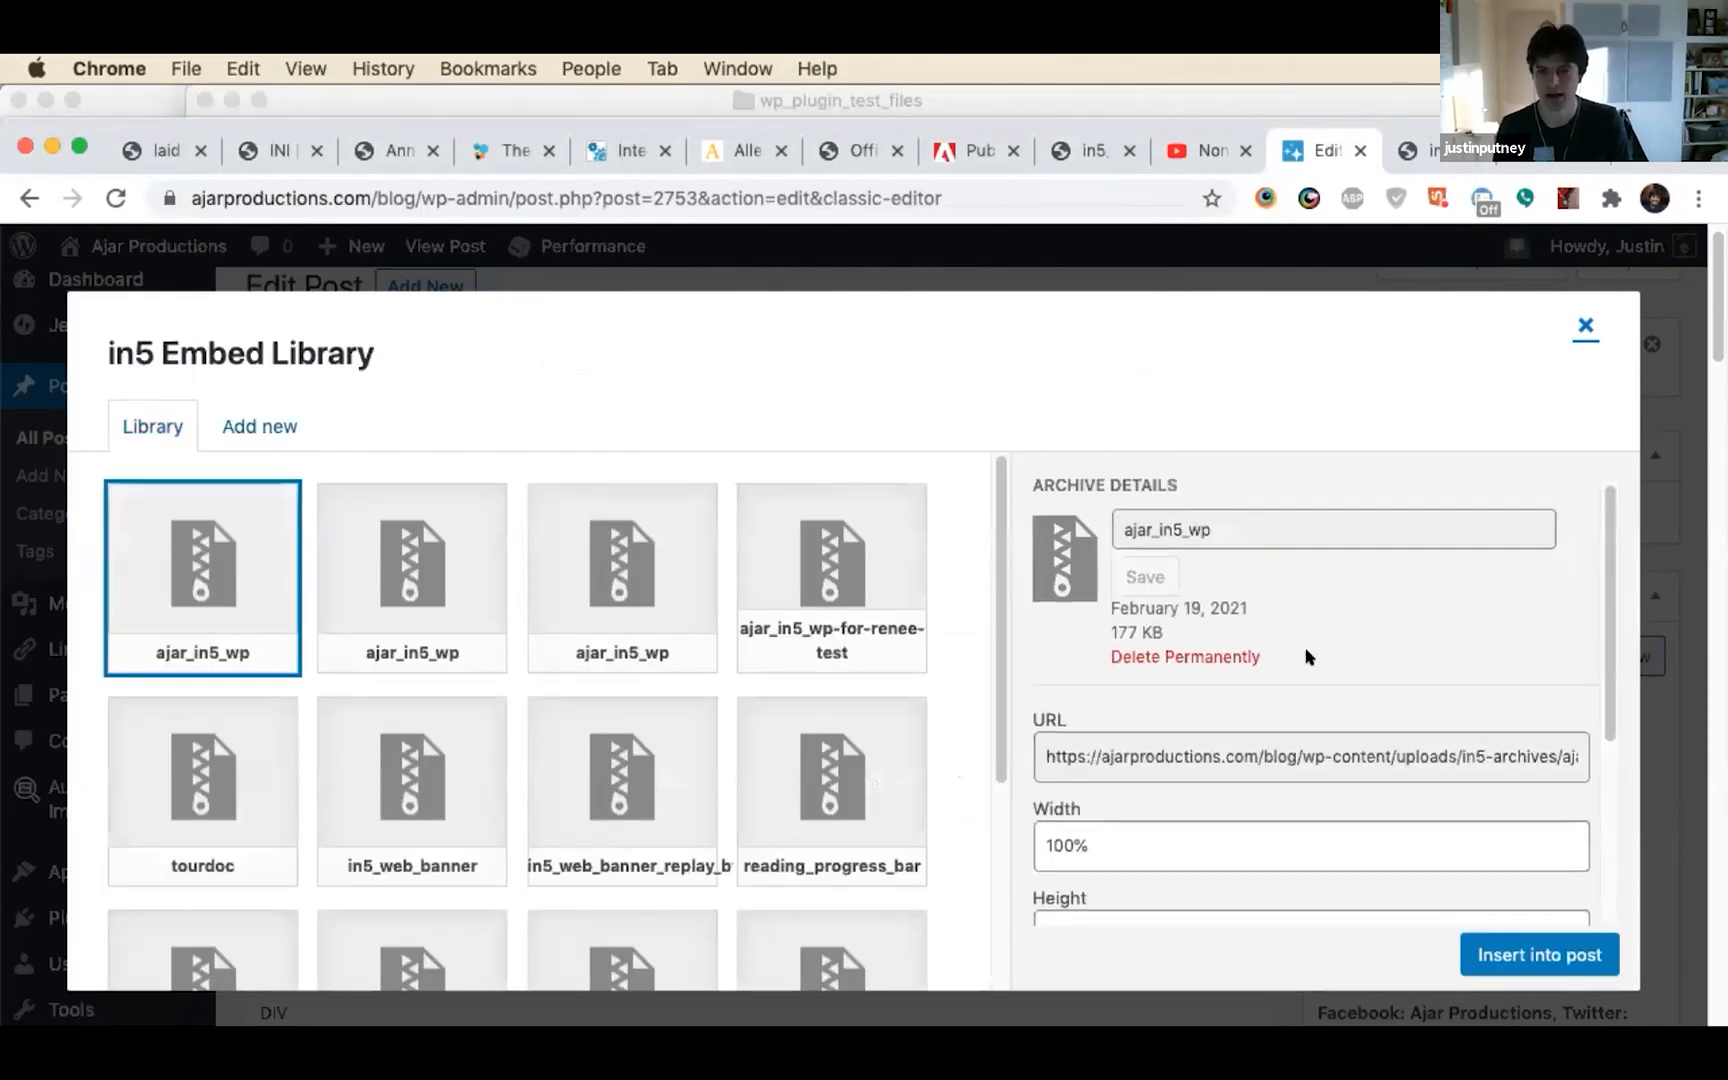
# Review the uploaded archive's embed options and insert it into the post at 100% width and a height of 500
pyautogui.scroll(-5, 1306, 657)
pyautogui.scroll(-1, 1309, 657)
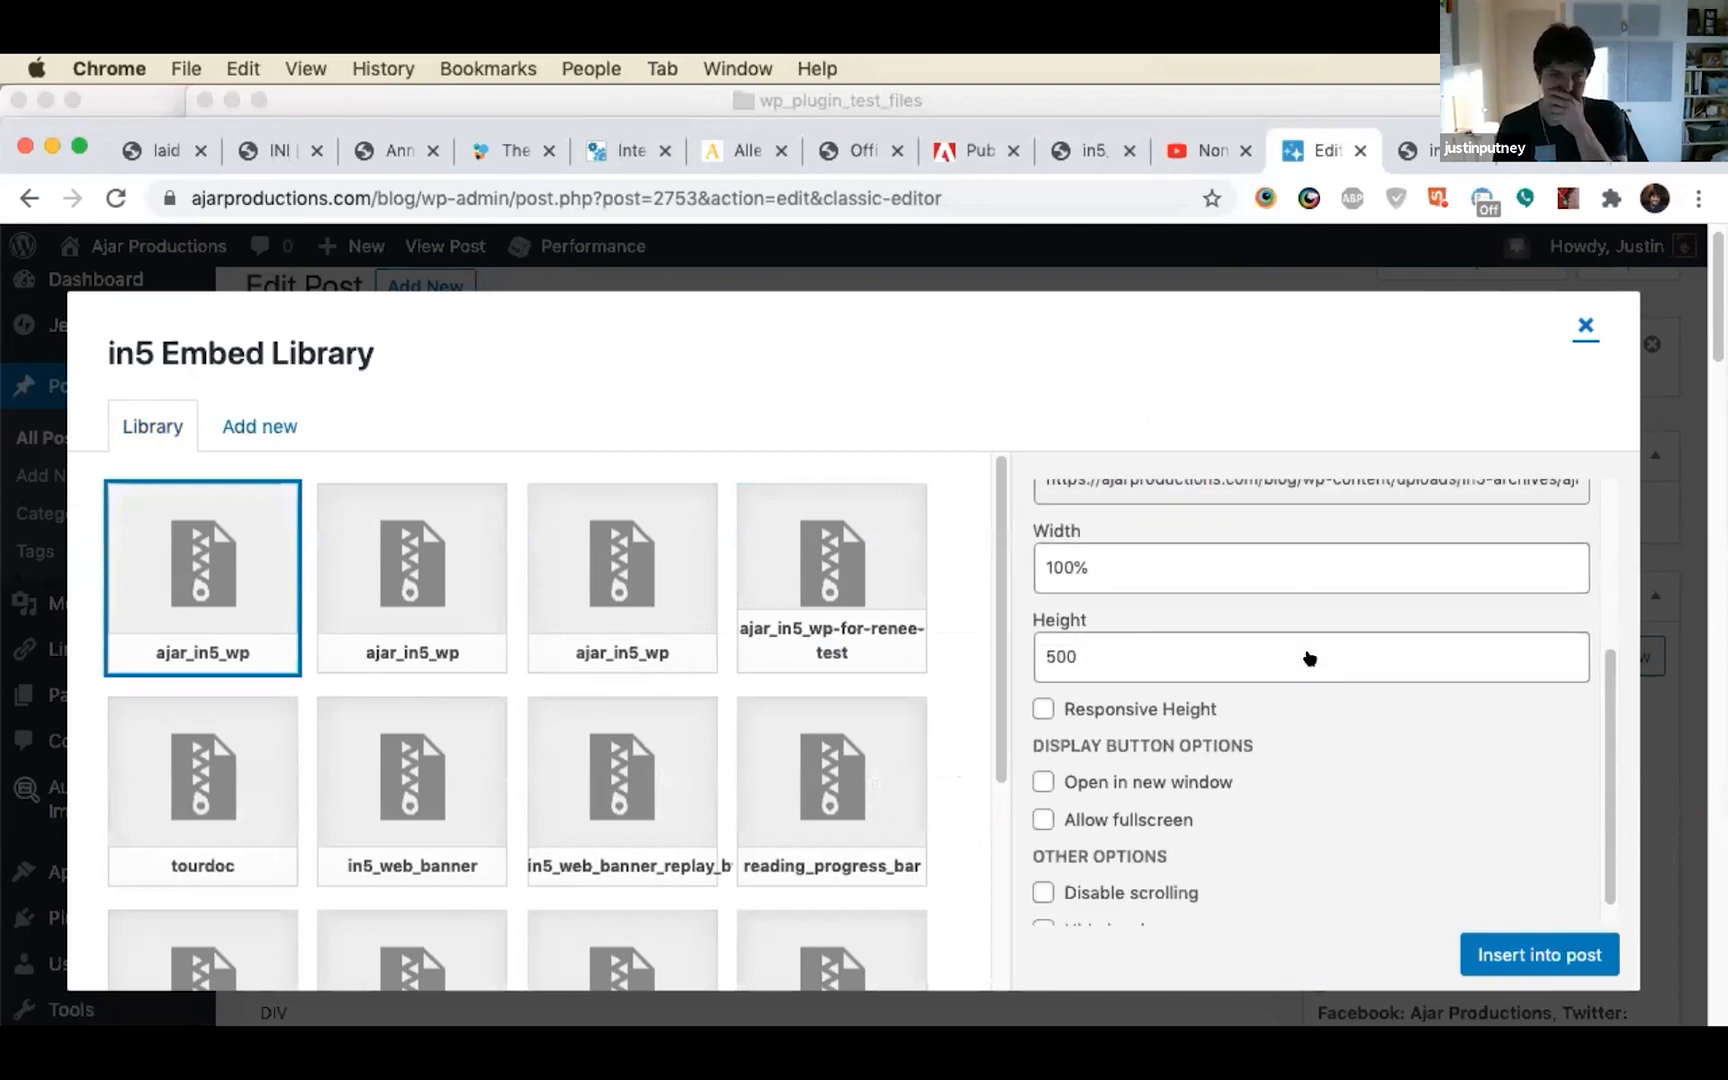
pyautogui.scroll(-1, 1306, 652)
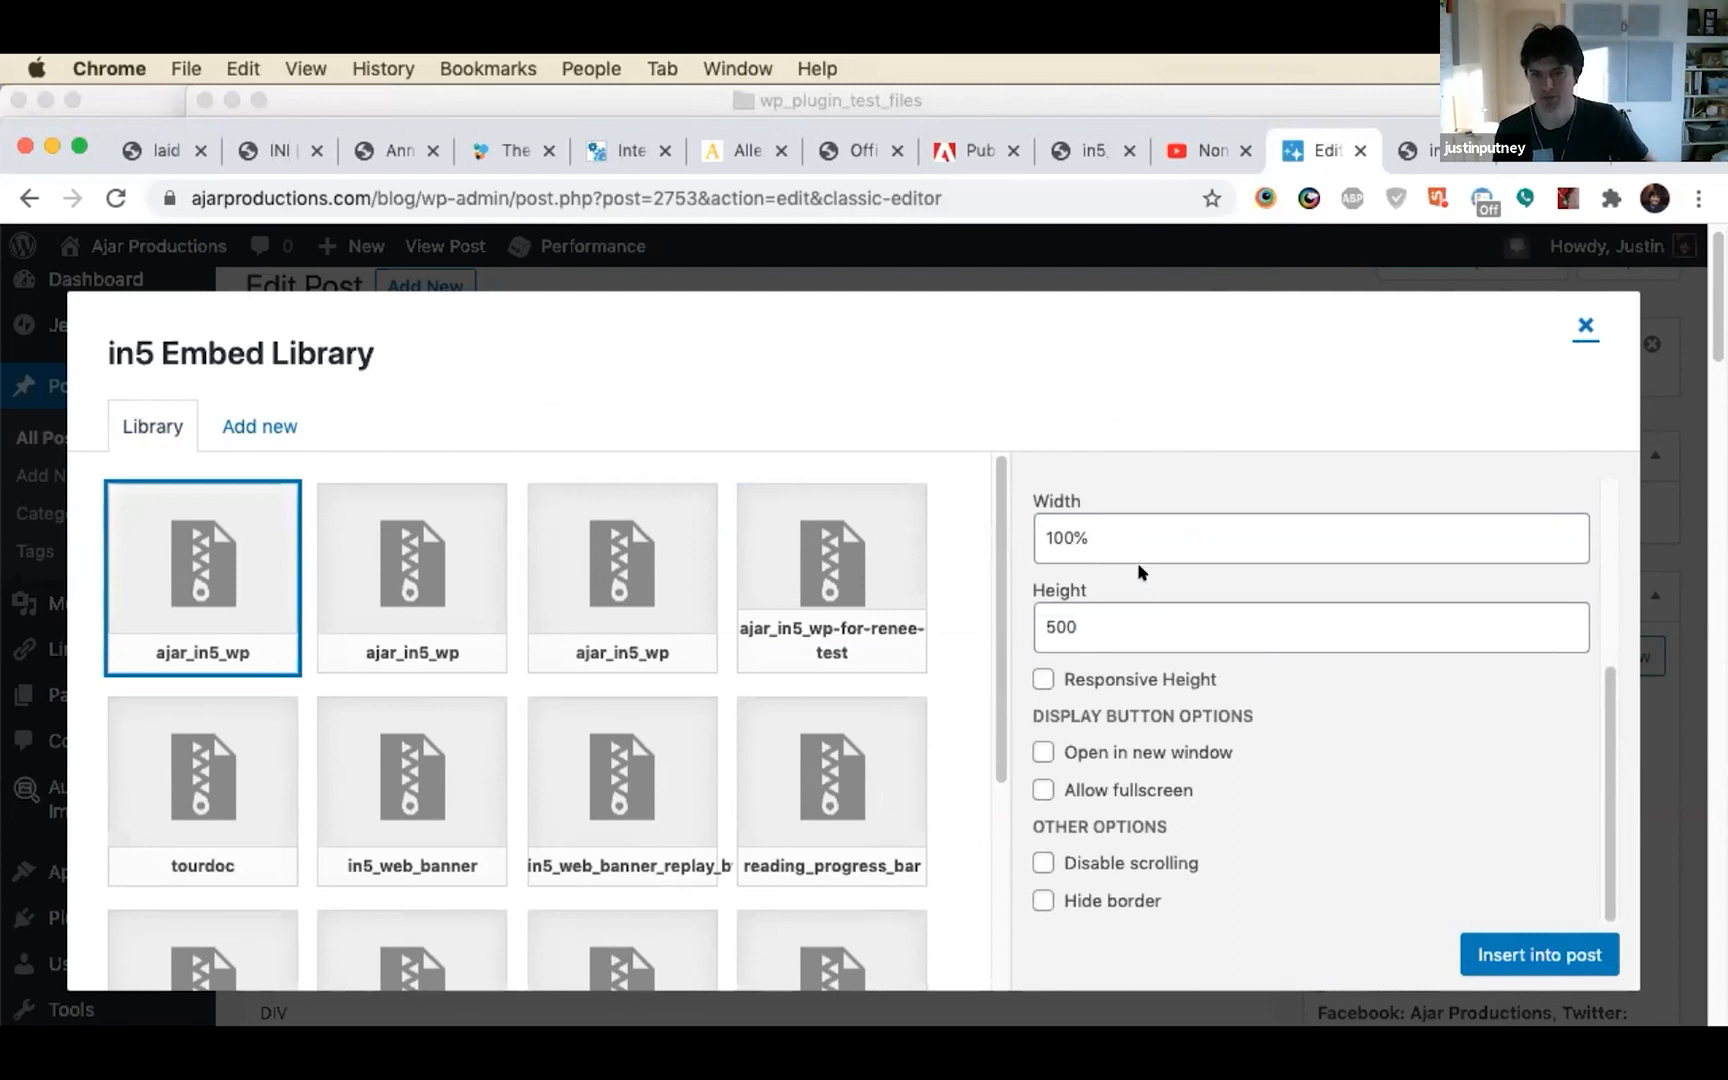
pyautogui.click(1531, 958)
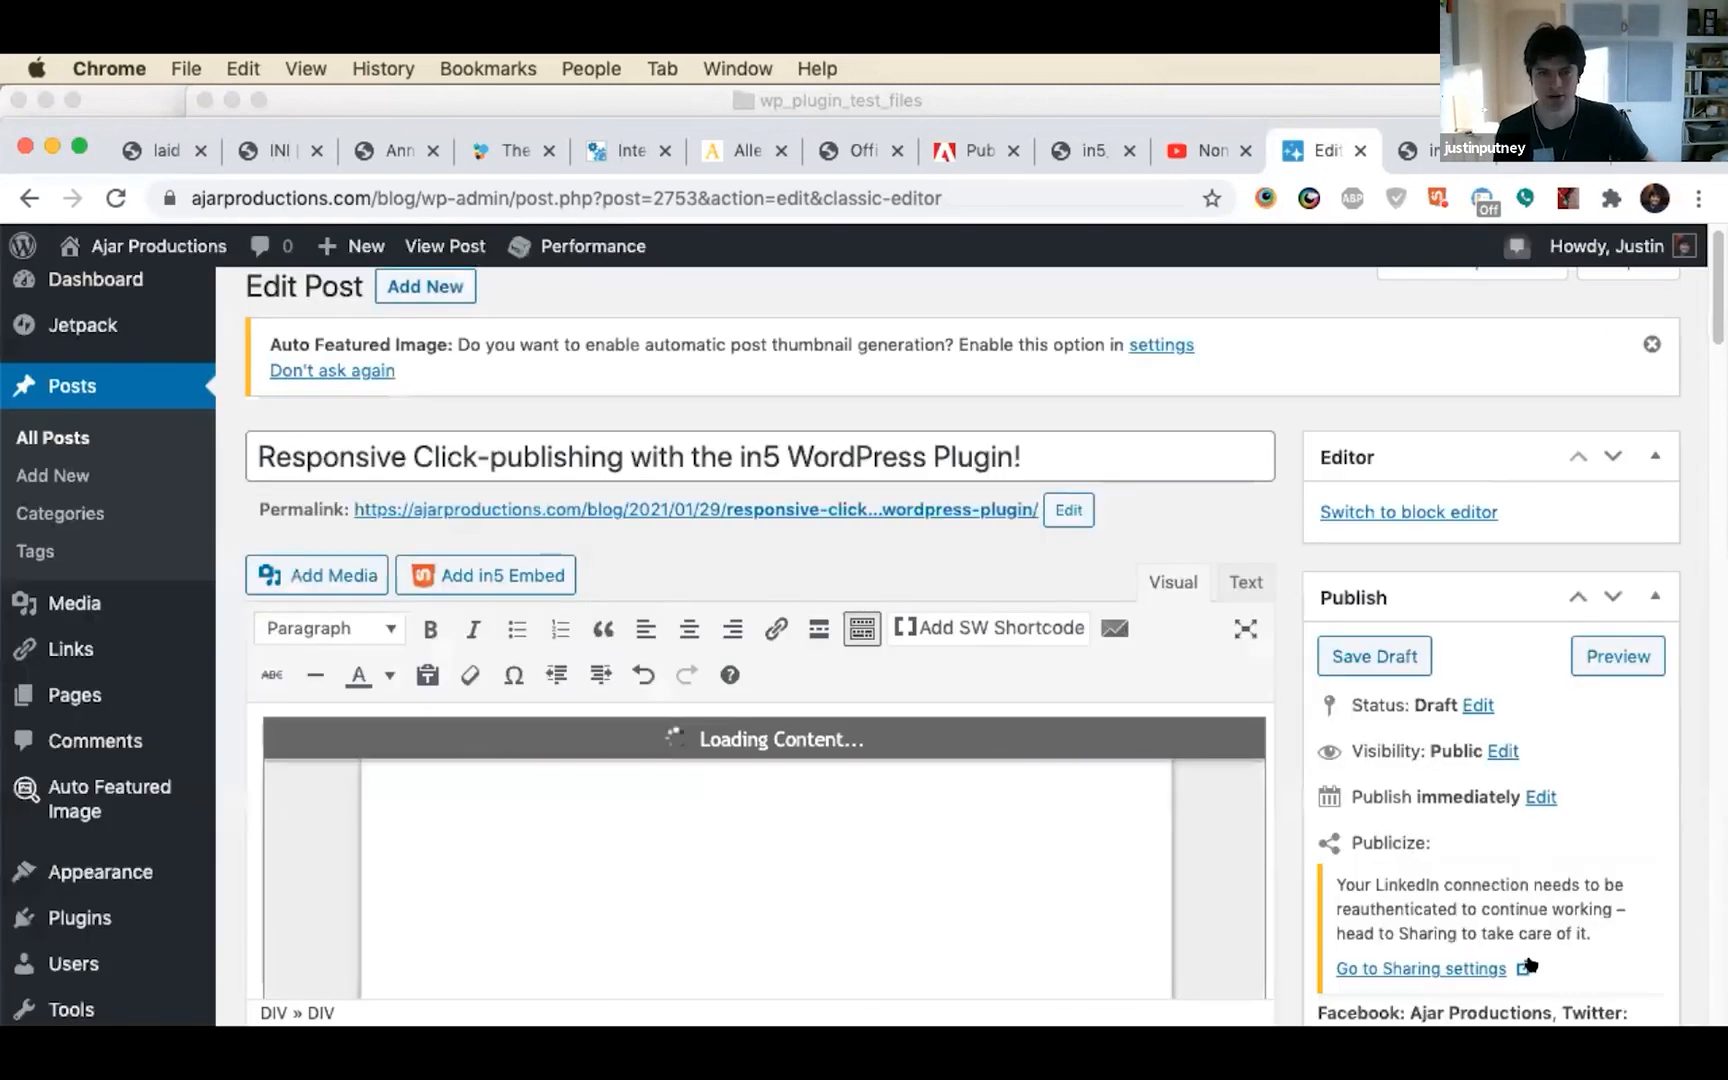
# Check the embedded banner animation in the editor and in a preview of the draft post, and close the preview
pyautogui.scroll(-3, 1040, 702)
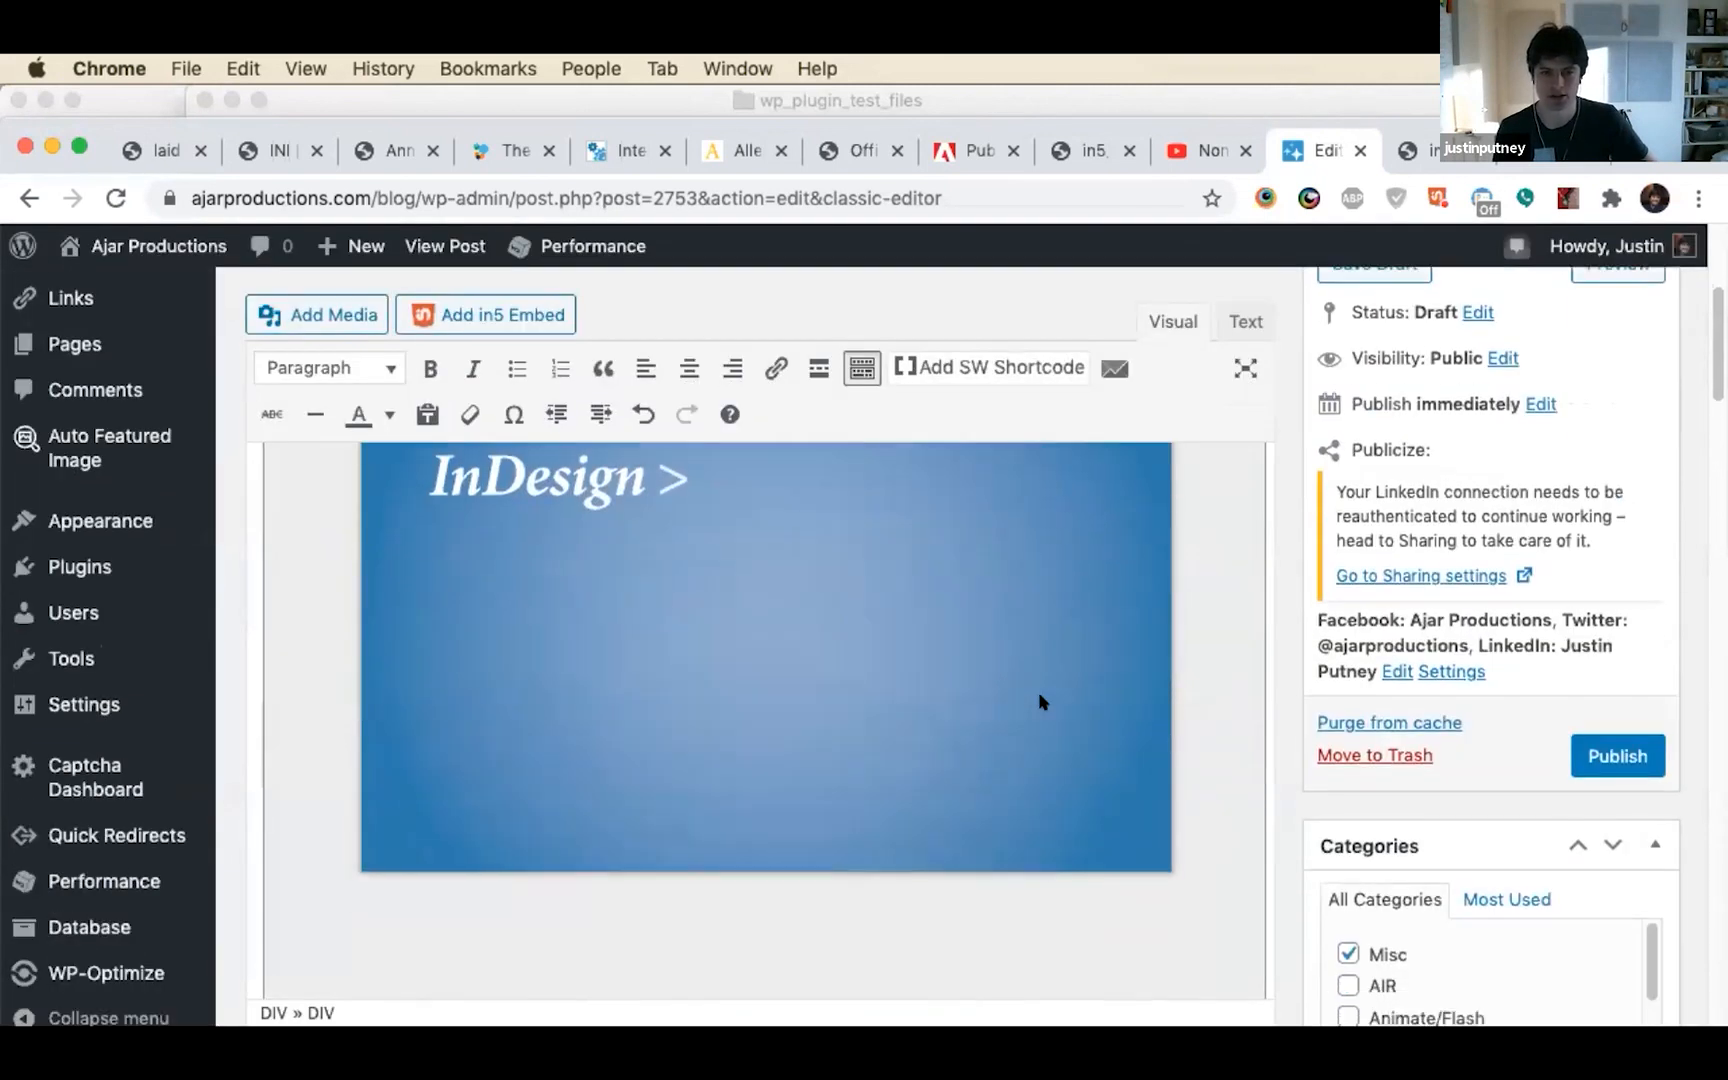
pyautogui.scroll(2, 1040, 702)
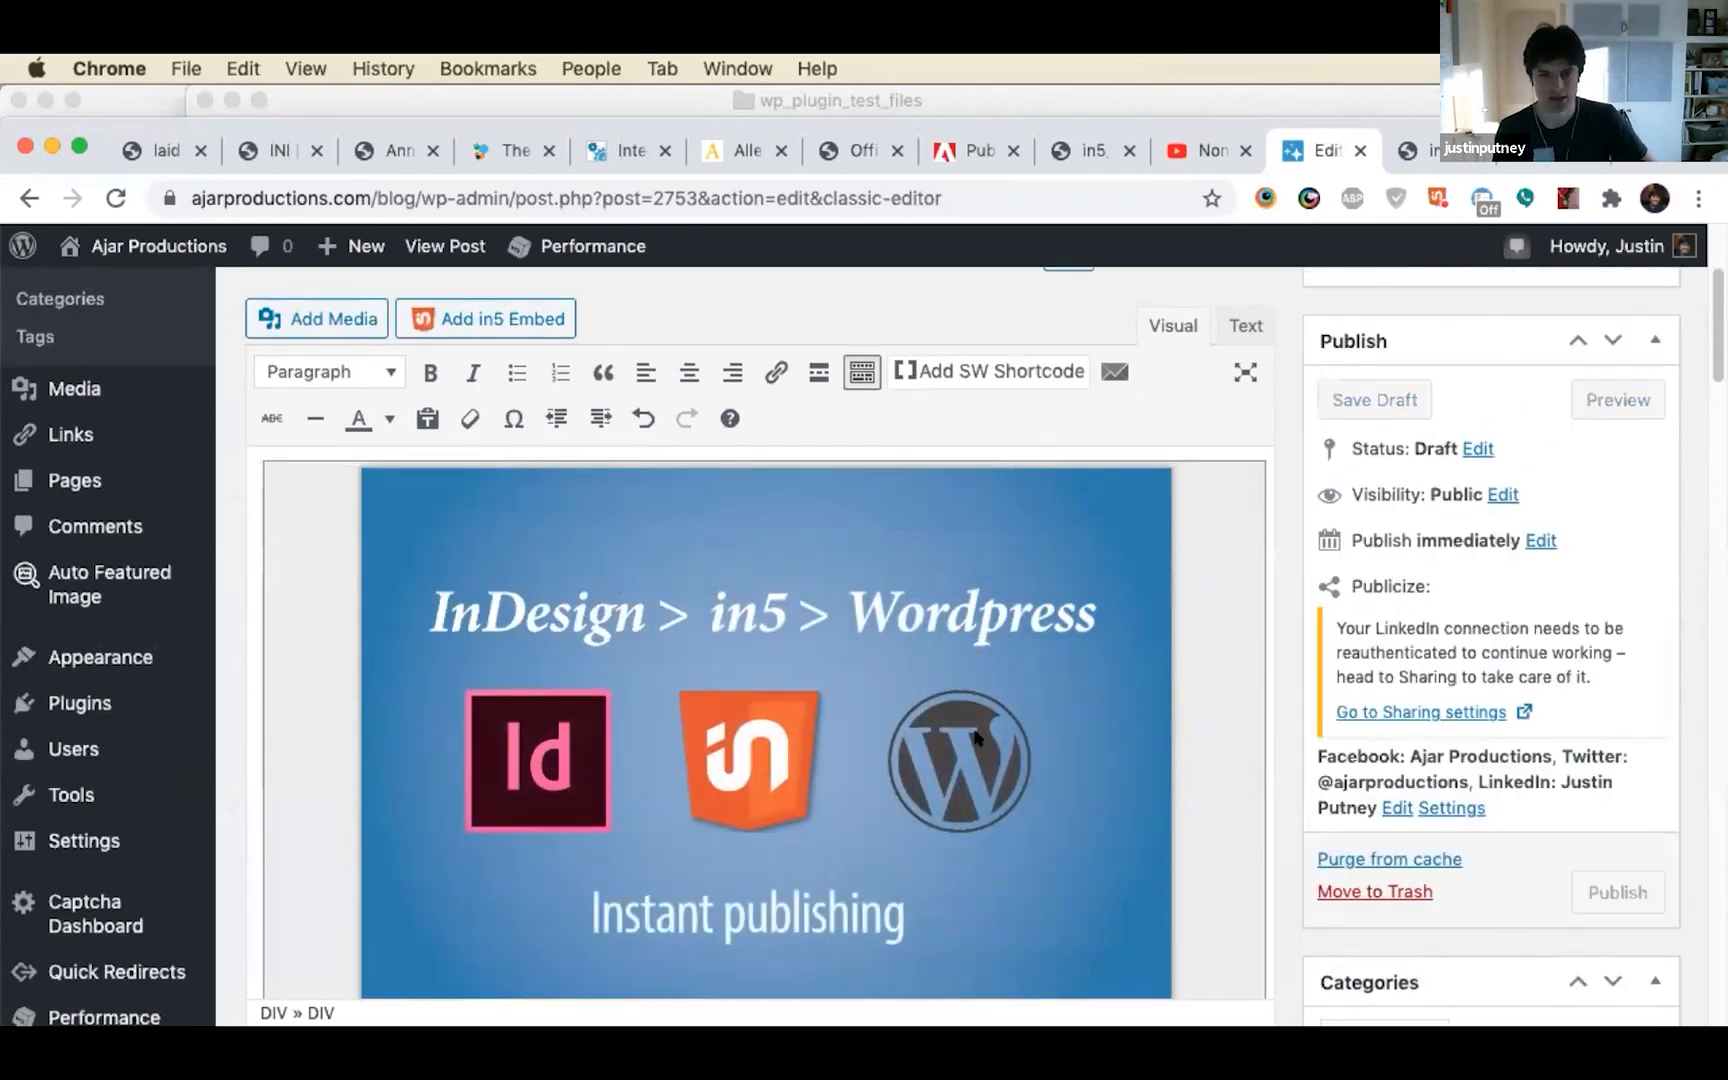
pyautogui.scroll(-1, 1022, 730)
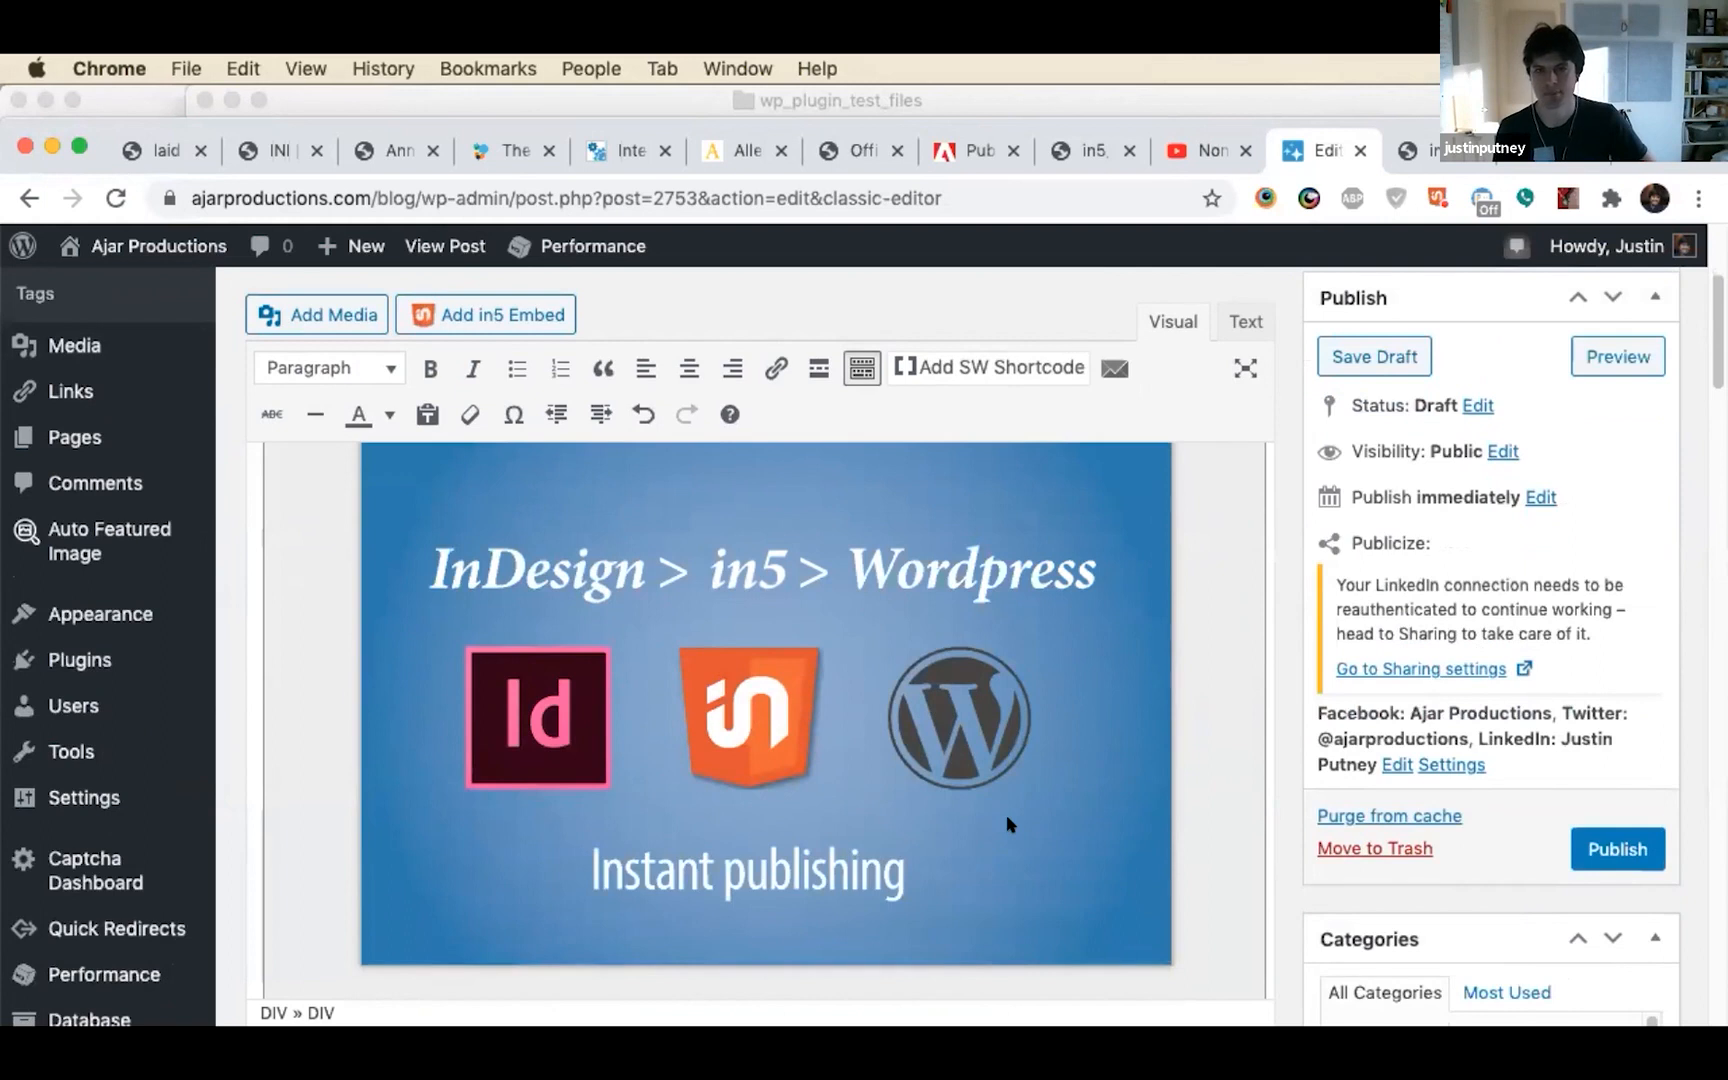
pyautogui.click(1590, 364)
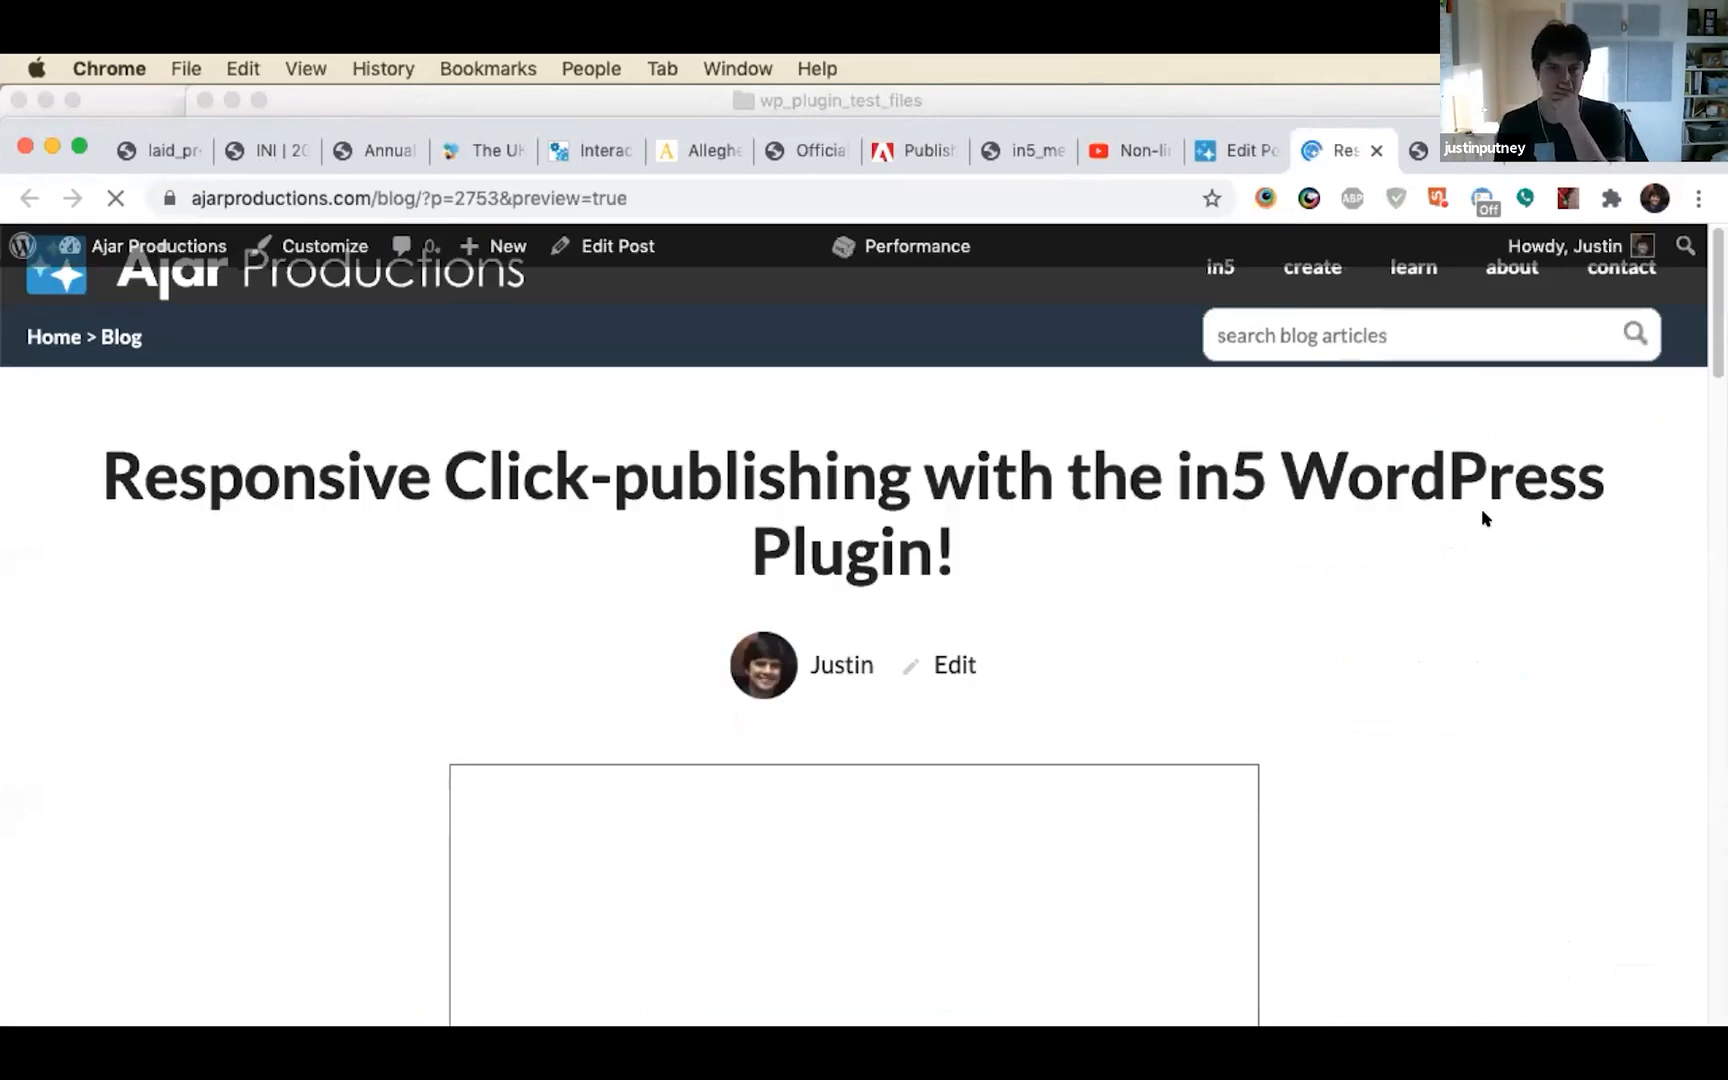
pyautogui.scroll(-5, 355, 698)
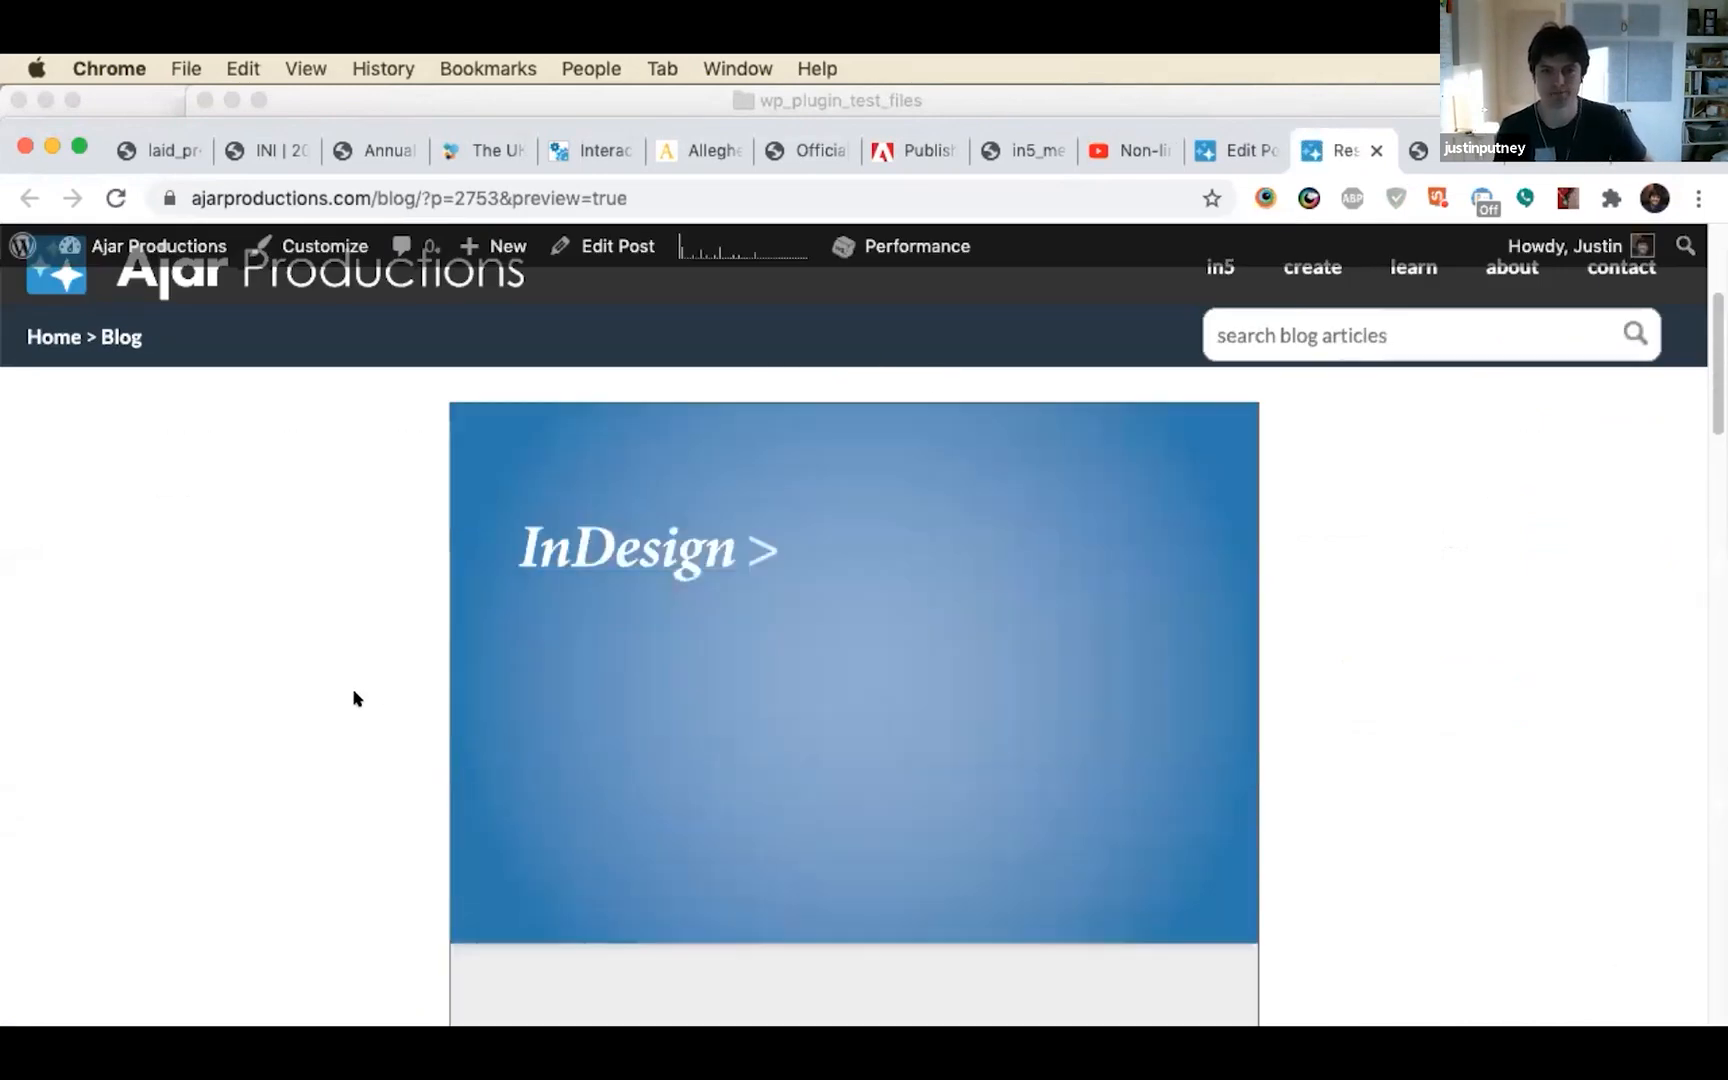
pyautogui.scroll(-2, 352, 698)
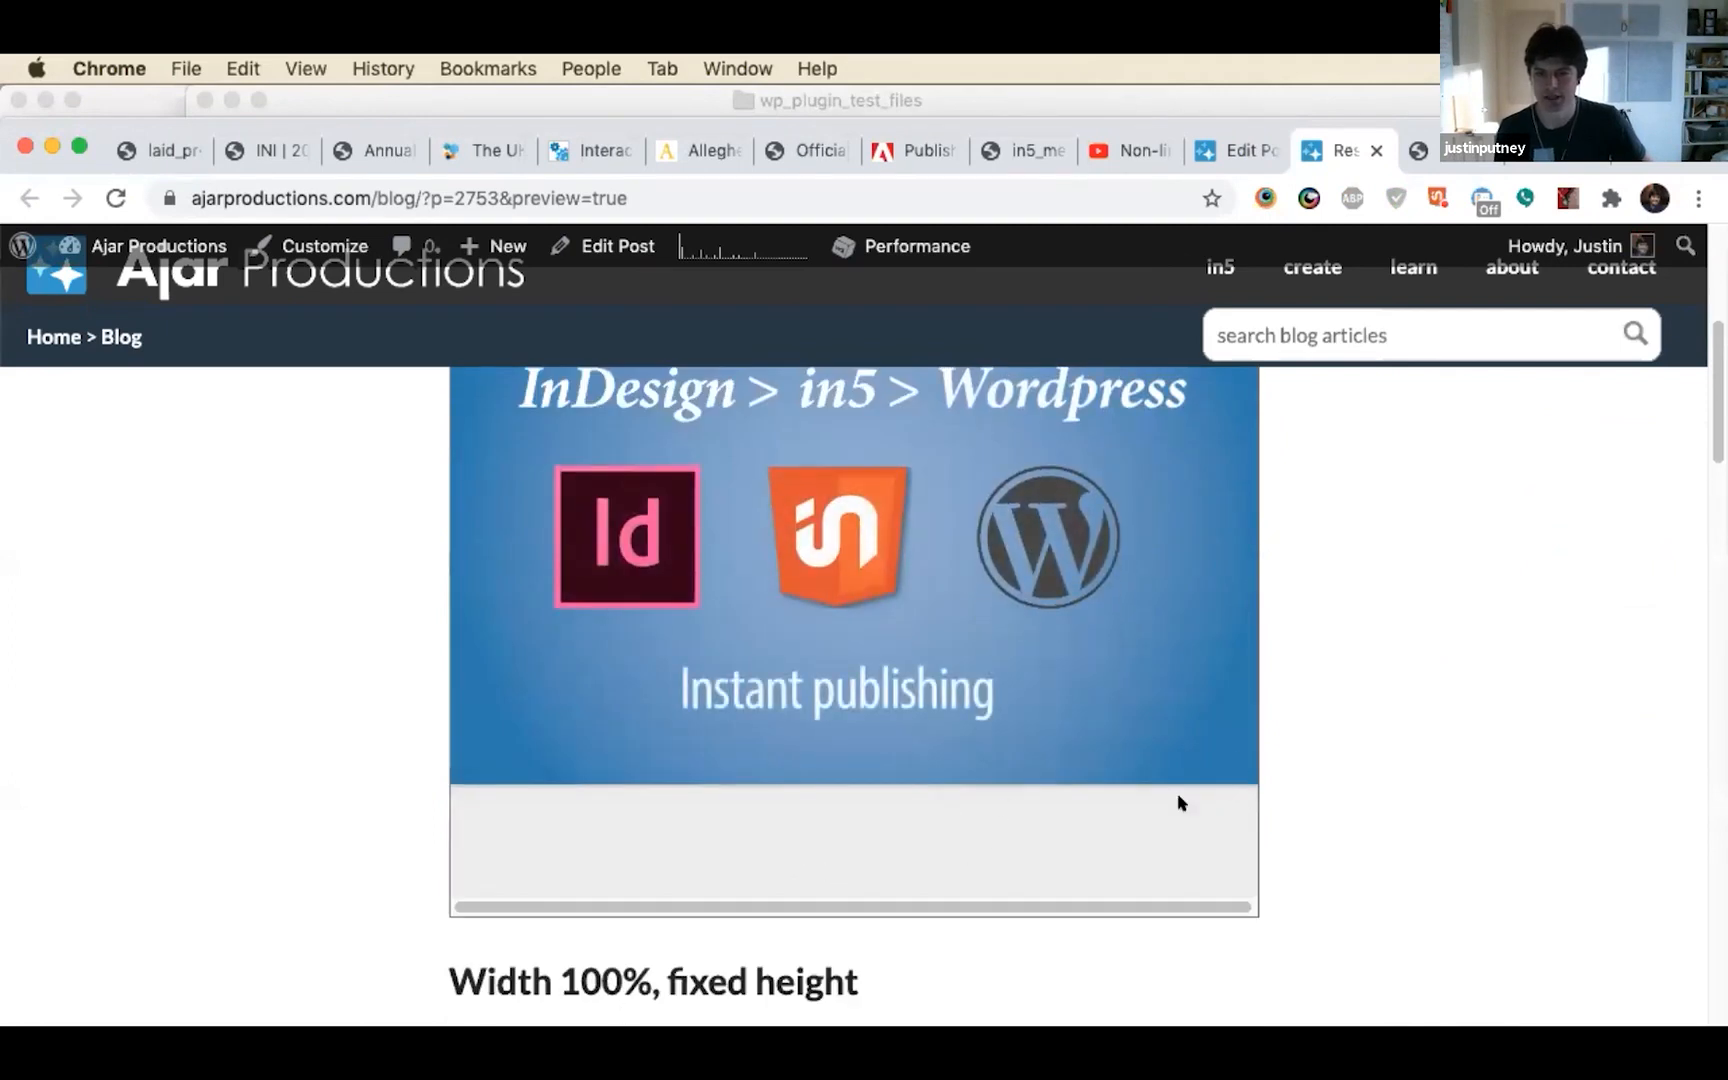
pyautogui.scroll(4, 1156, 815)
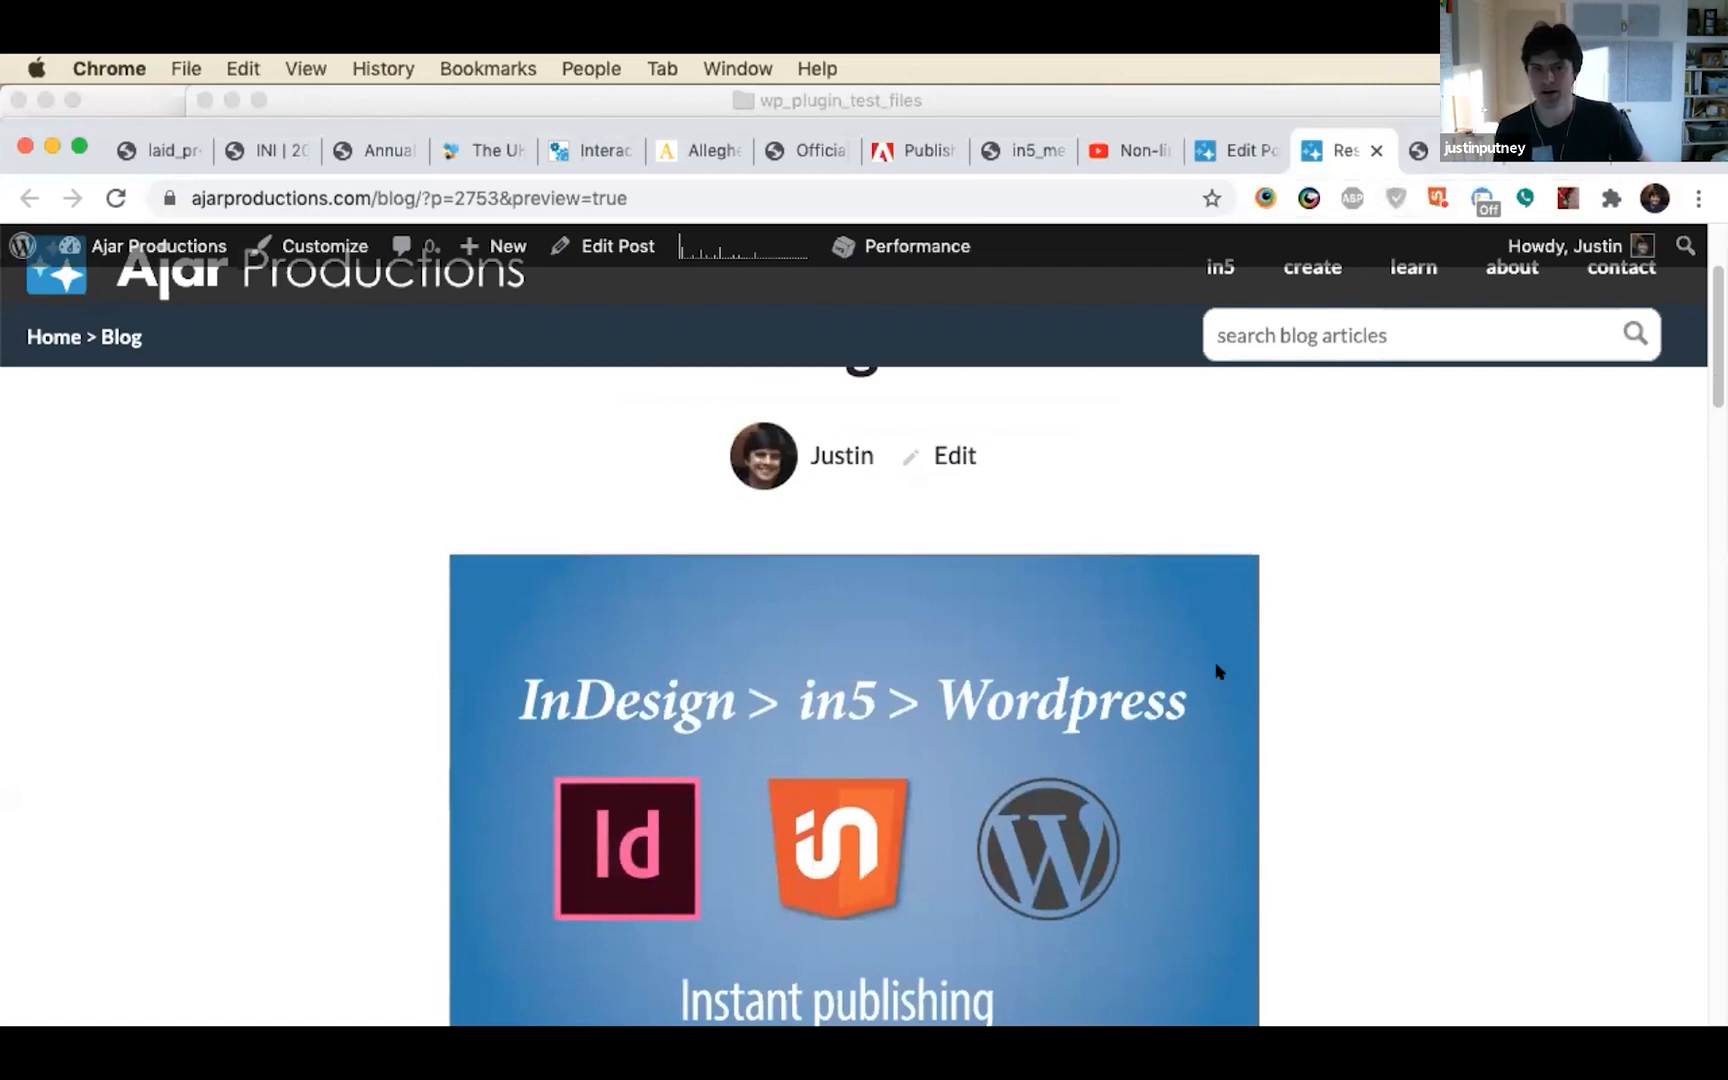
pyautogui.click(1376, 150)
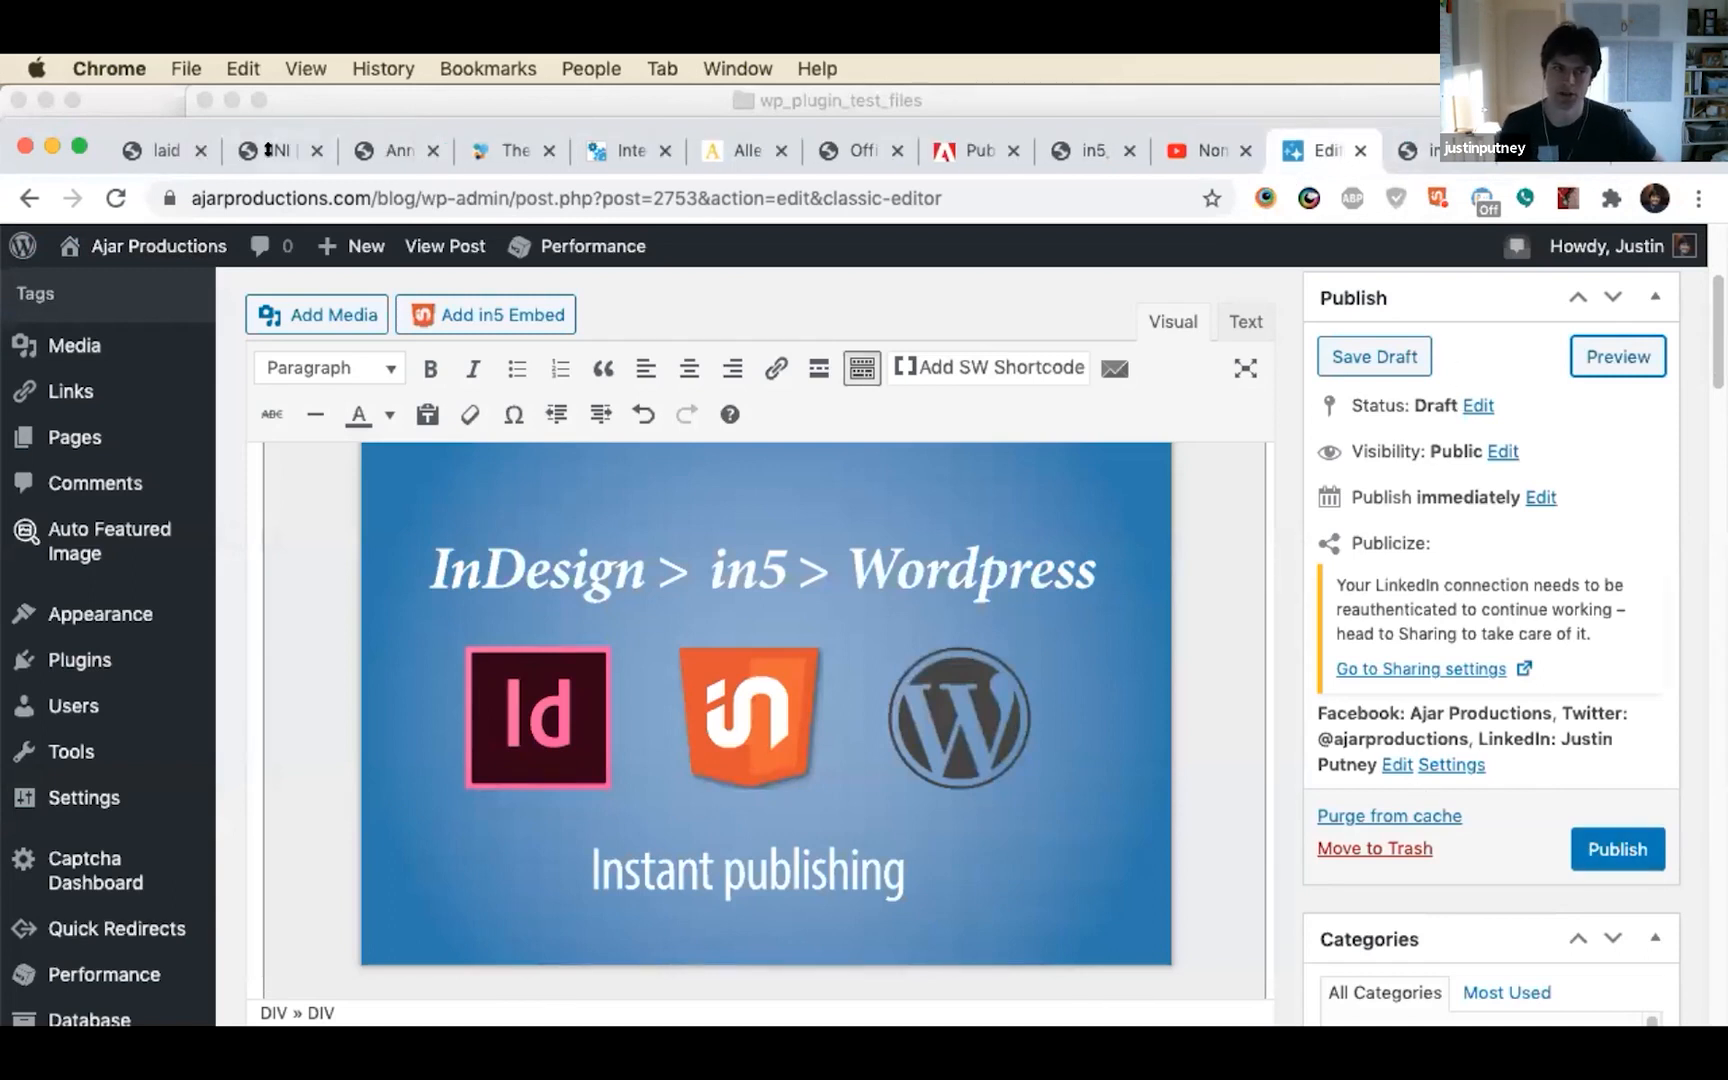
# Return to the laid_preso_2021 slides and reveal the "Package as a mobile app" bullet under Hosting Options
pyautogui.click(124, 138)
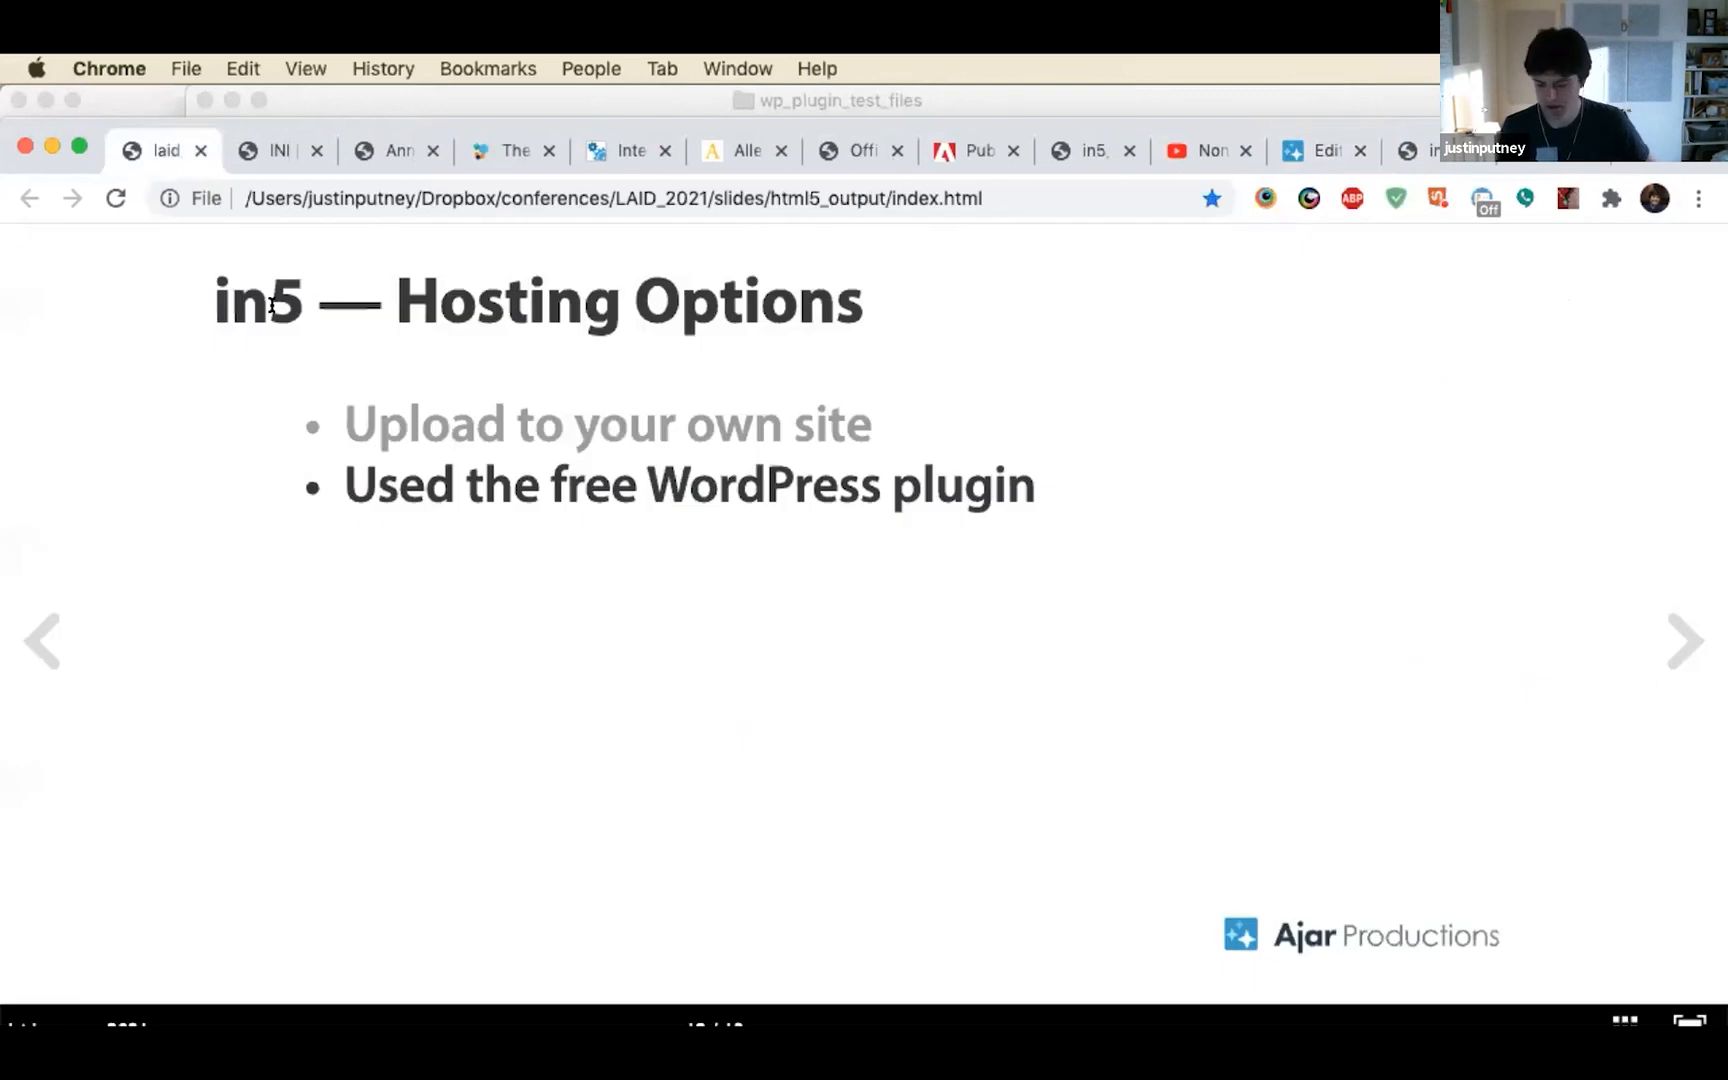
pyautogui.press('Right')
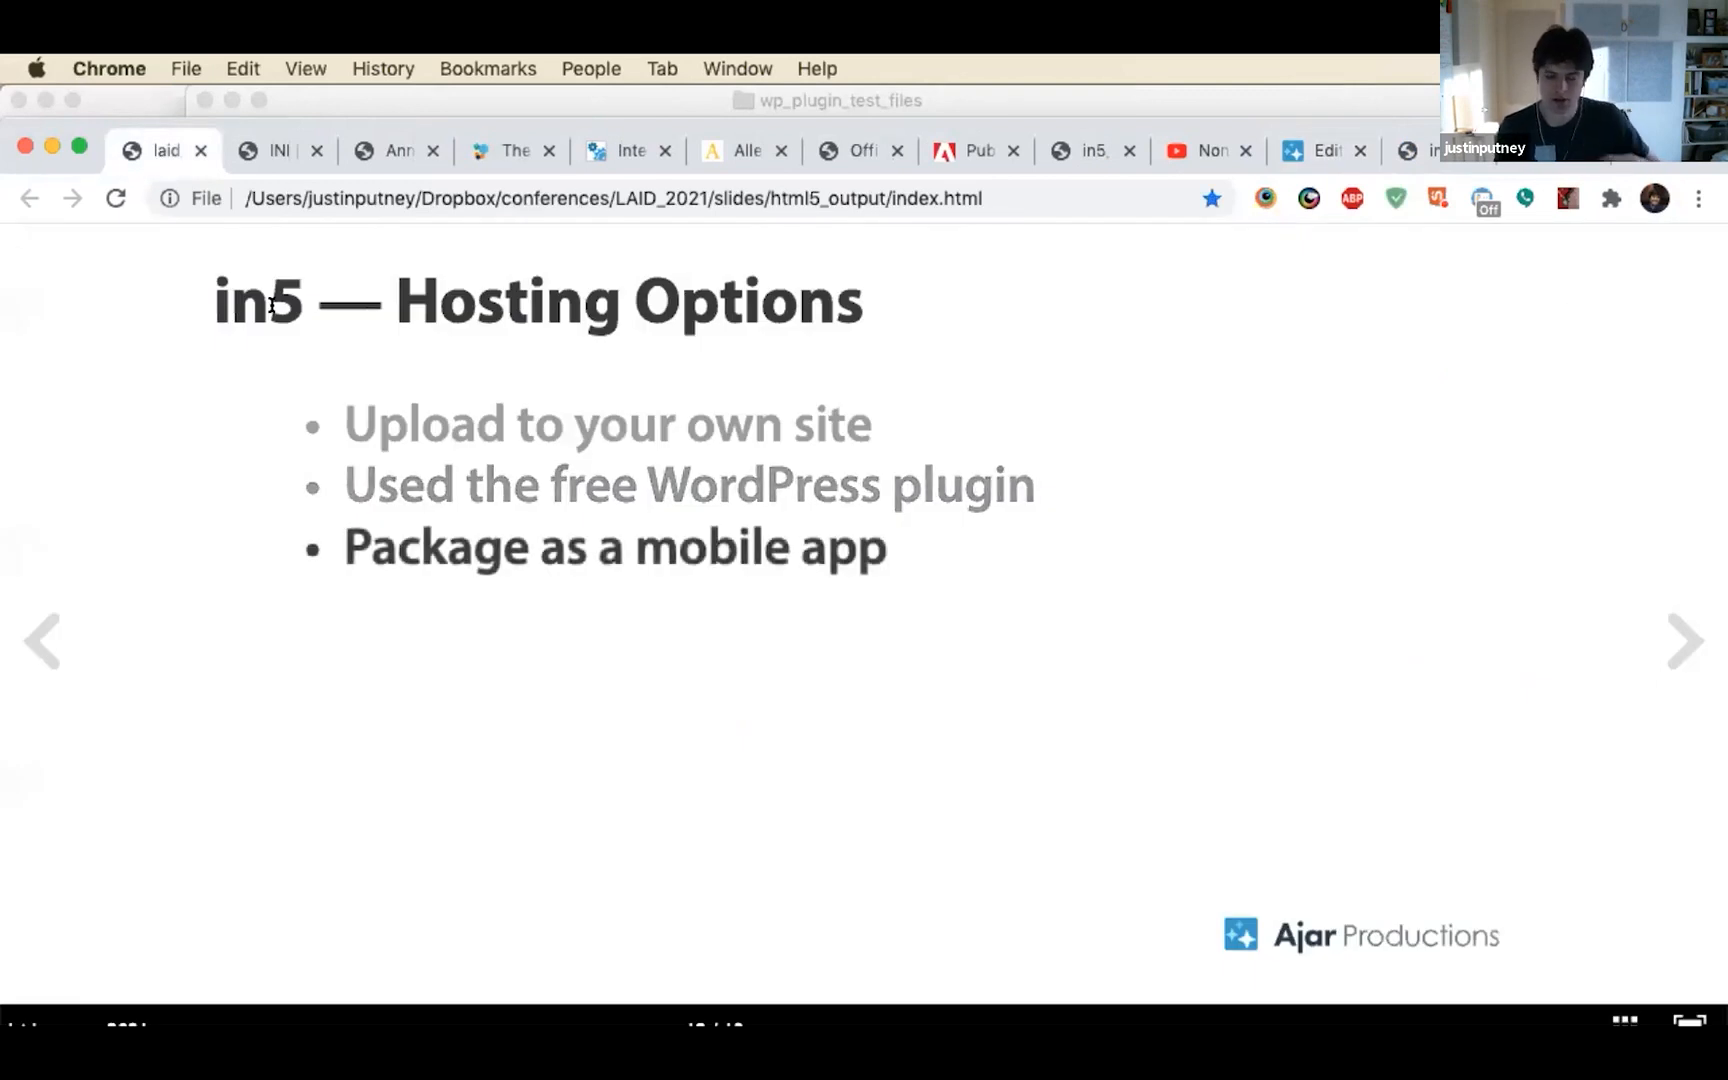